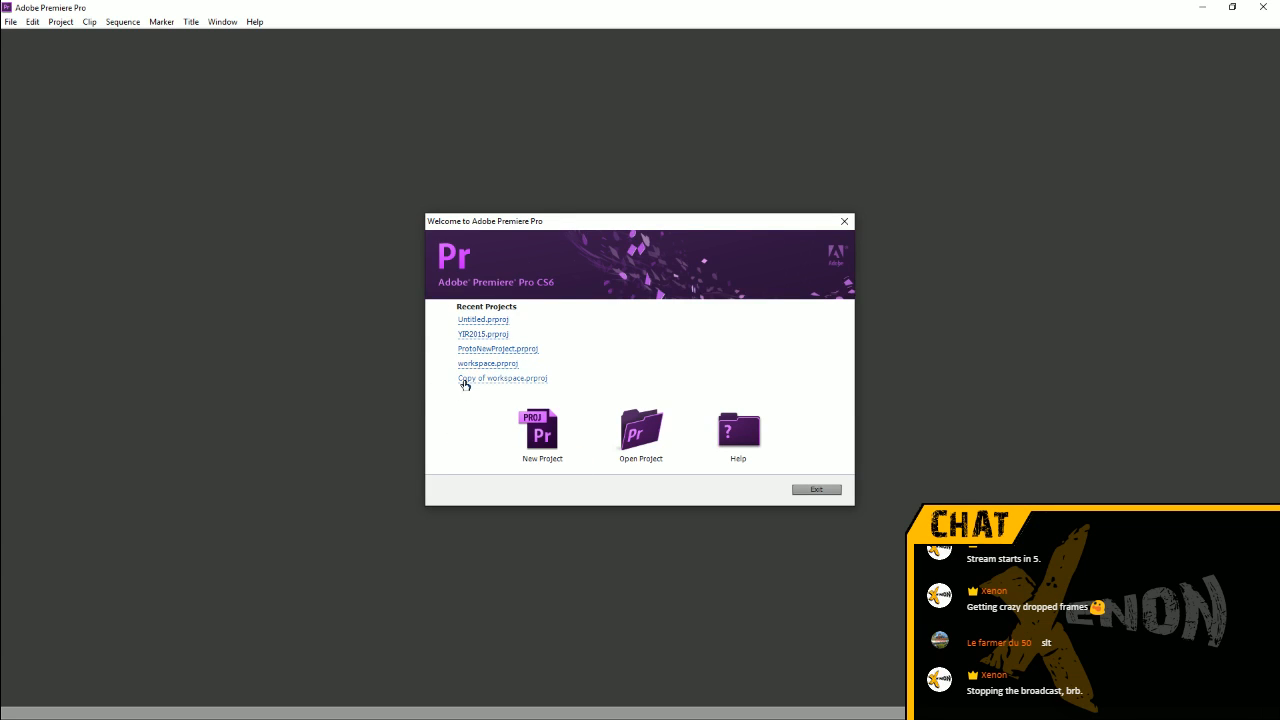
Open the recent project ProtoNewProject.prproj
{"action": "left_click", "coordinate": [512, 349]}
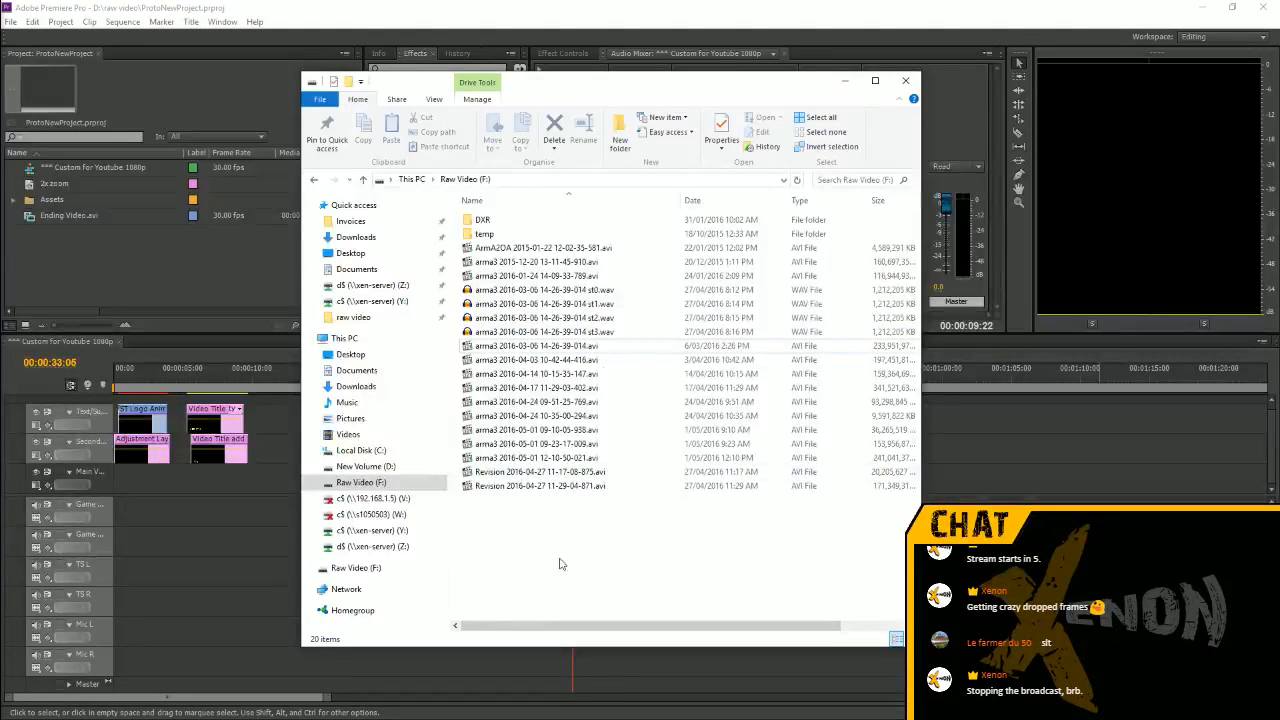
{"action": "left_click", "coordinate": [560, 346]}
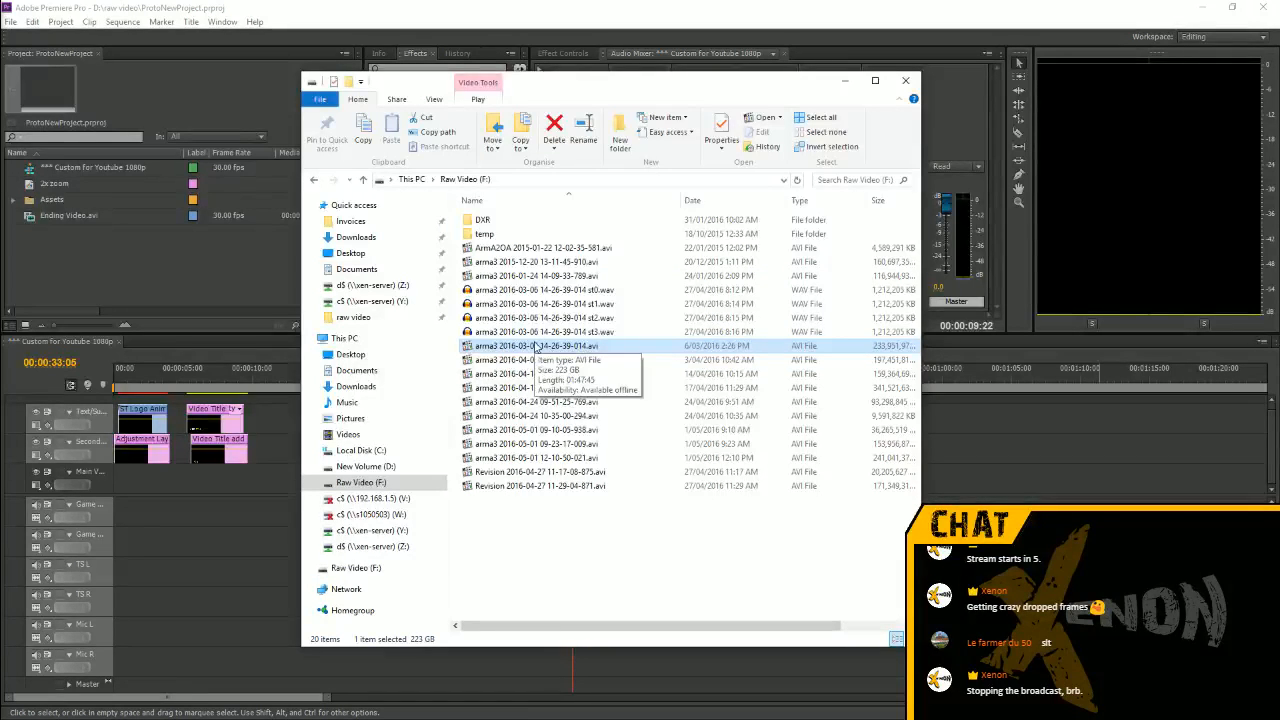
{"action": "double_click", "coordinate": [537, 346]}
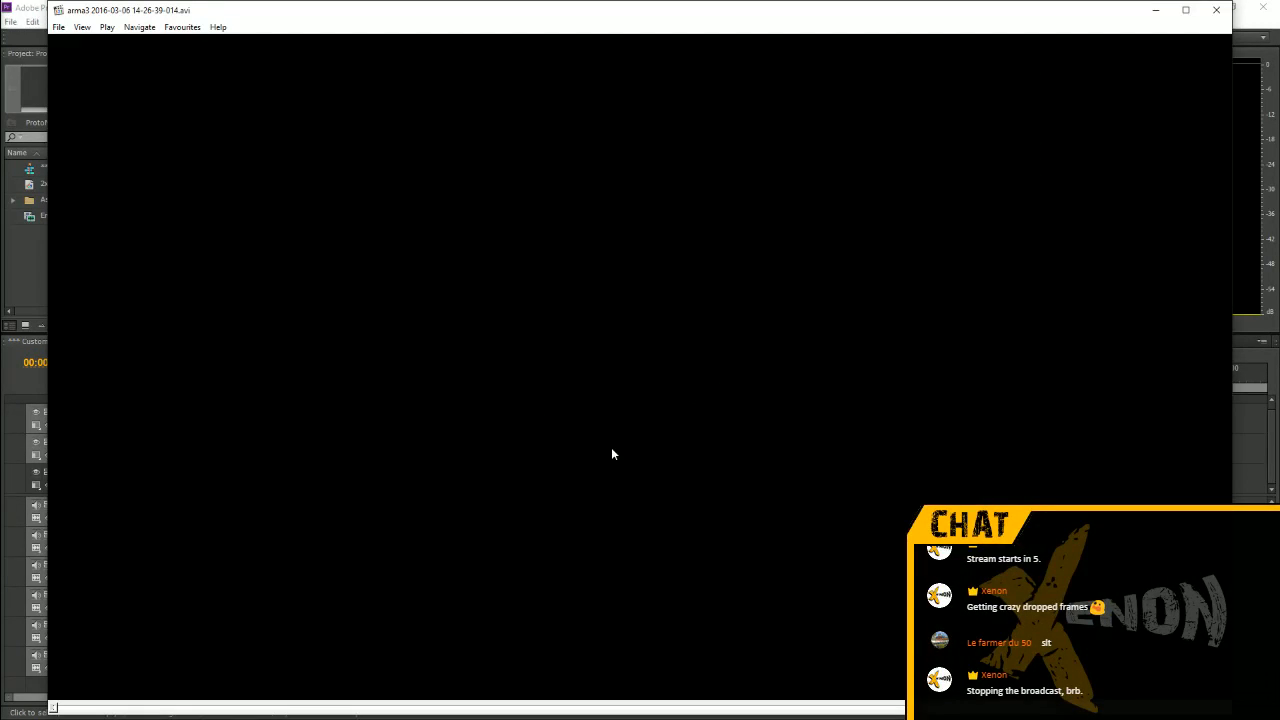
{"action": "scroll", "coordinate": [449, 507], "scroll_direction": "down", "scroll_amount": 4}
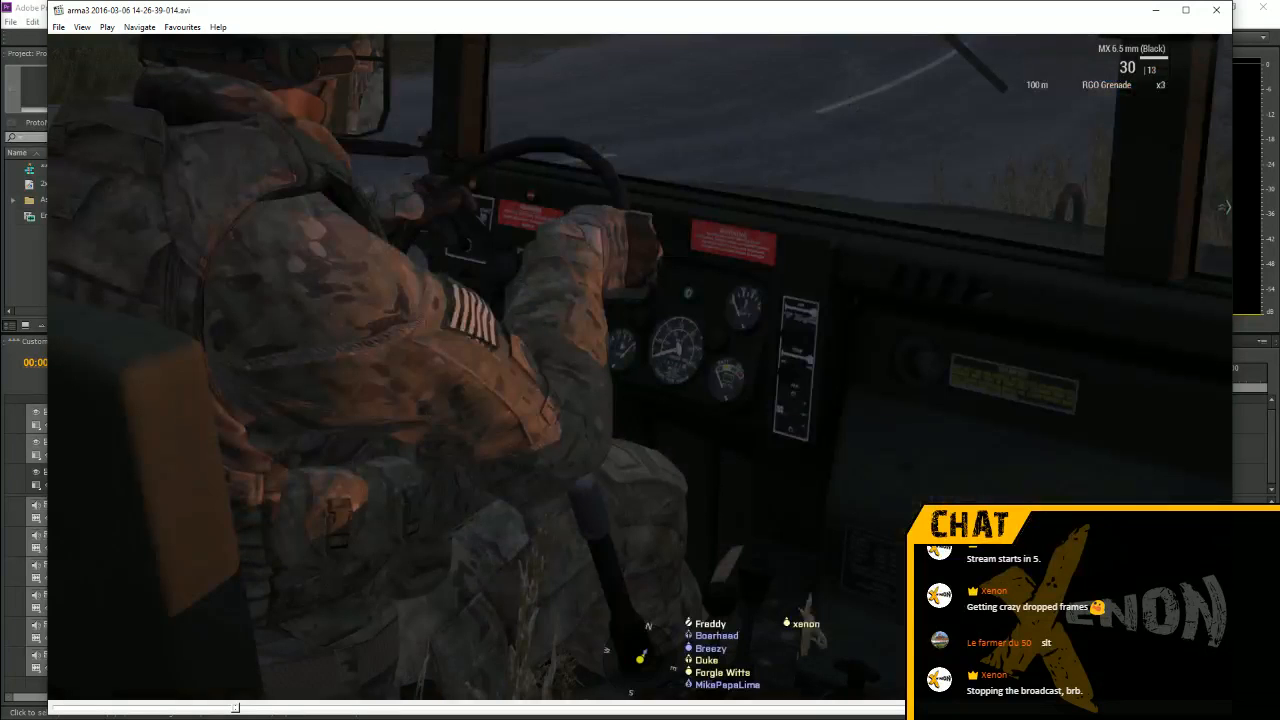
{"action": "left_click", "coordinate": [675, 525]}
{"action": "left_click", "coordinate": [531, 555]}
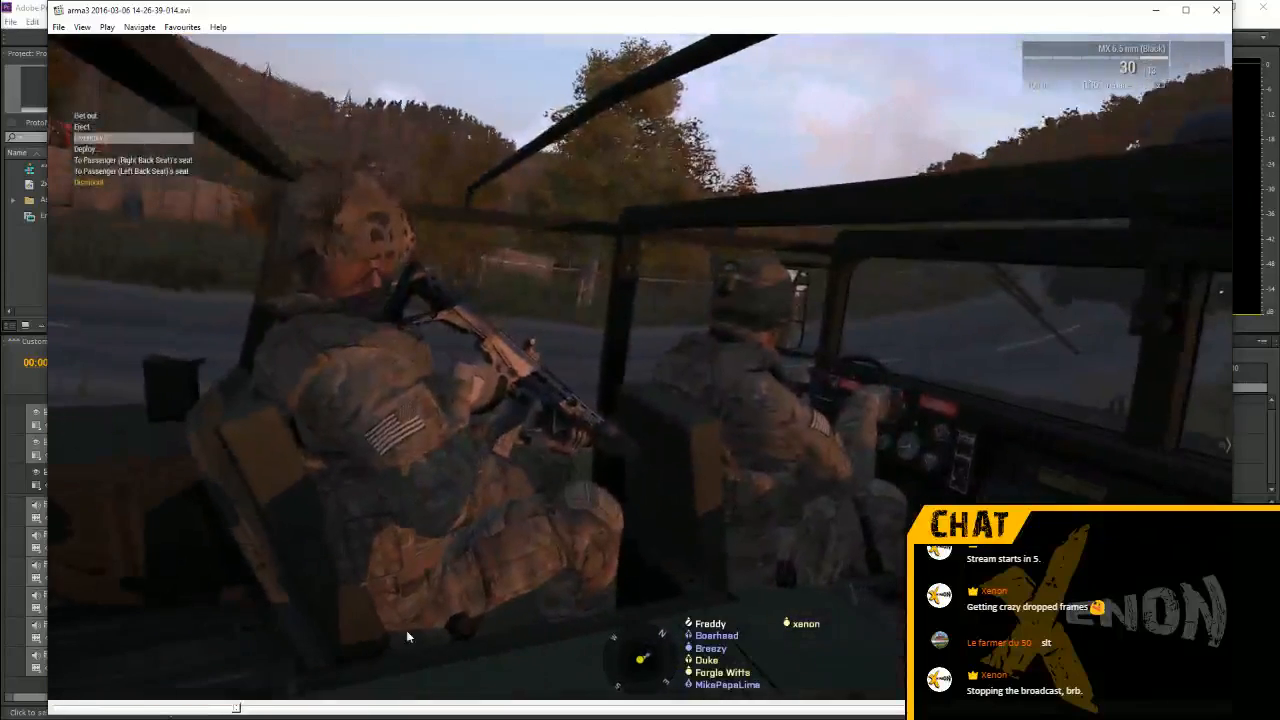
{"action": "left_click", "coordinate": [325, 708]}
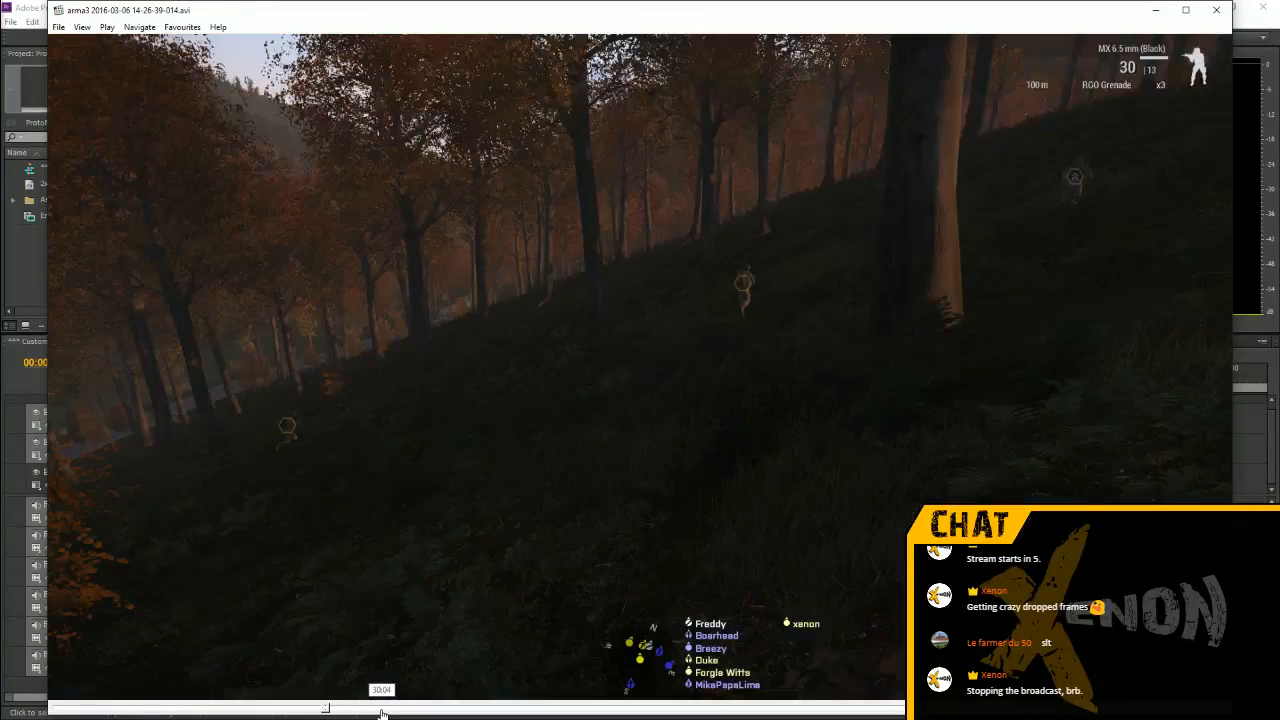
{"action": "left_click", "coordinate": [491, 708]}
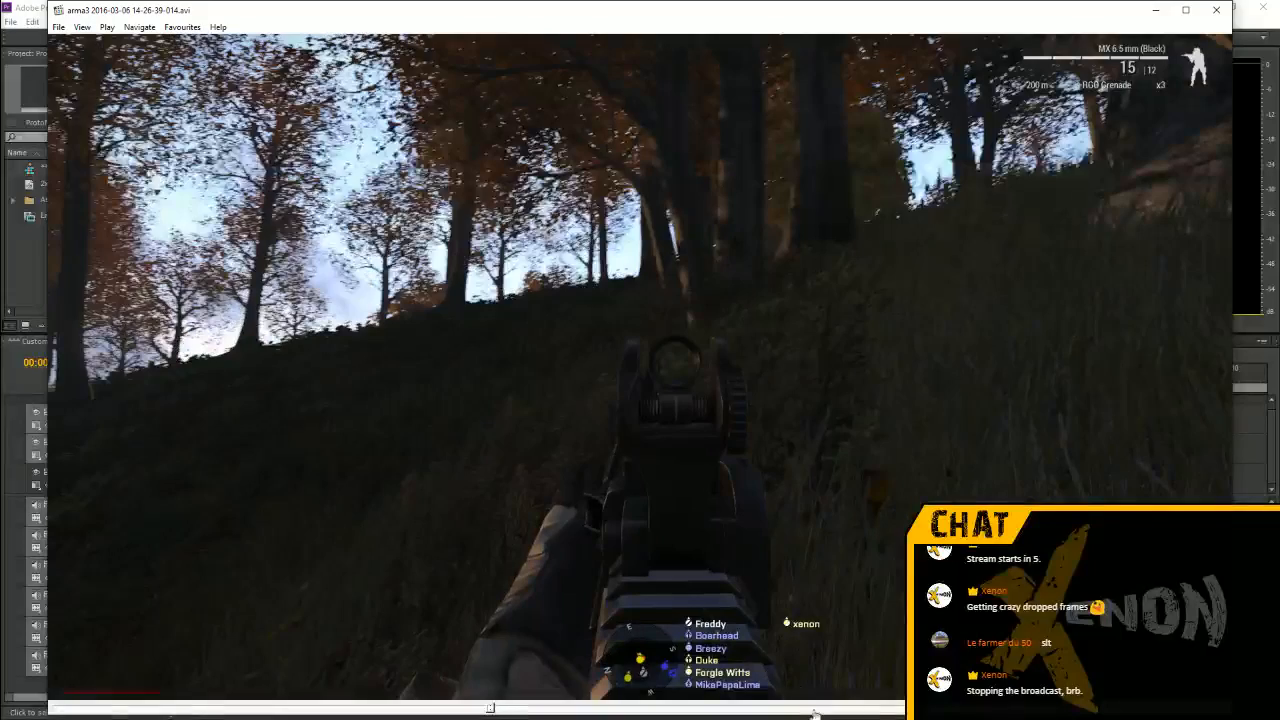
{"action": "left_click", "coordinate": [816, 708]}
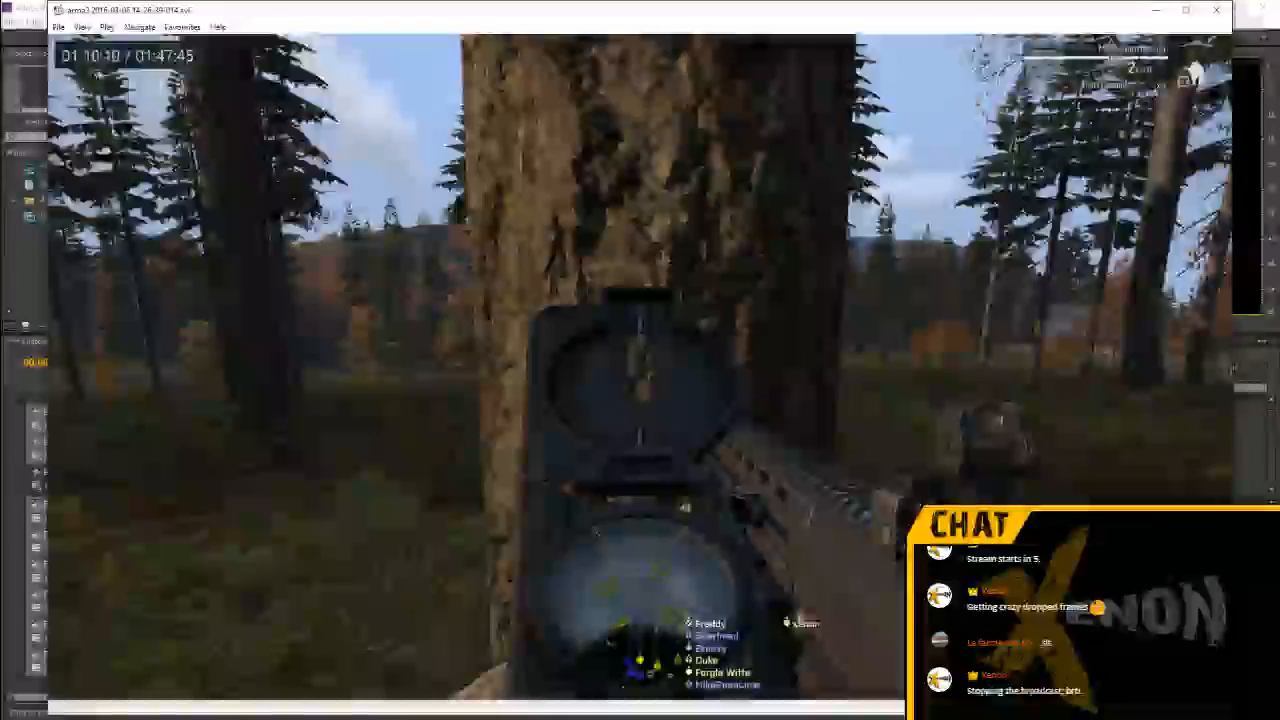
{"action": "left_click", "coordinate": [1001, 708]}
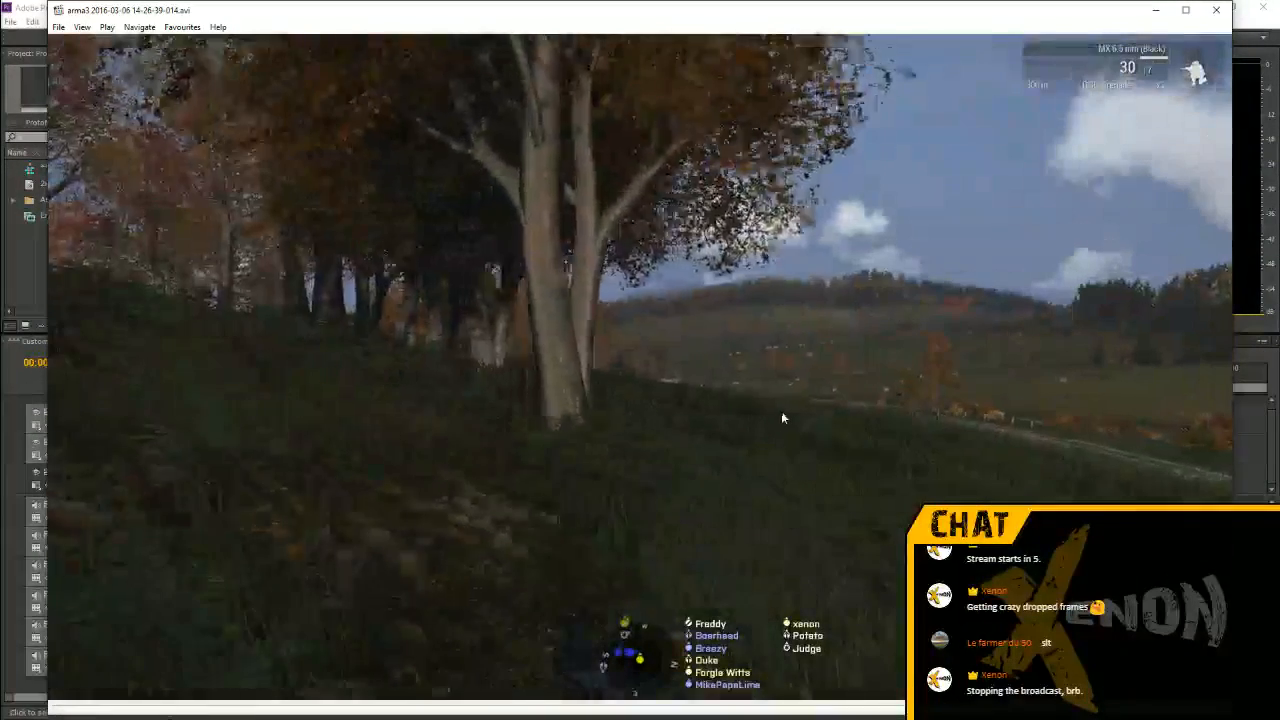
{"action": "left_click", "coordinate": [782, 415]}
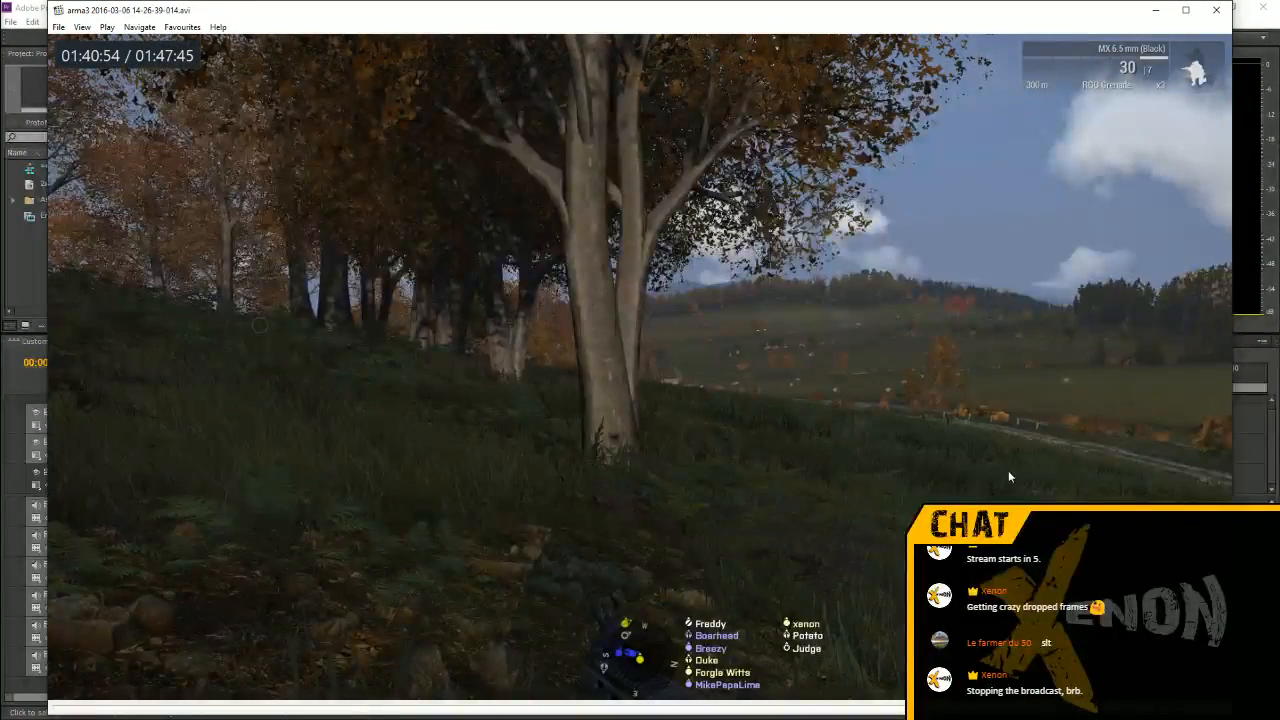
{"action": "left_click", "coordinate": [1216, 10]}
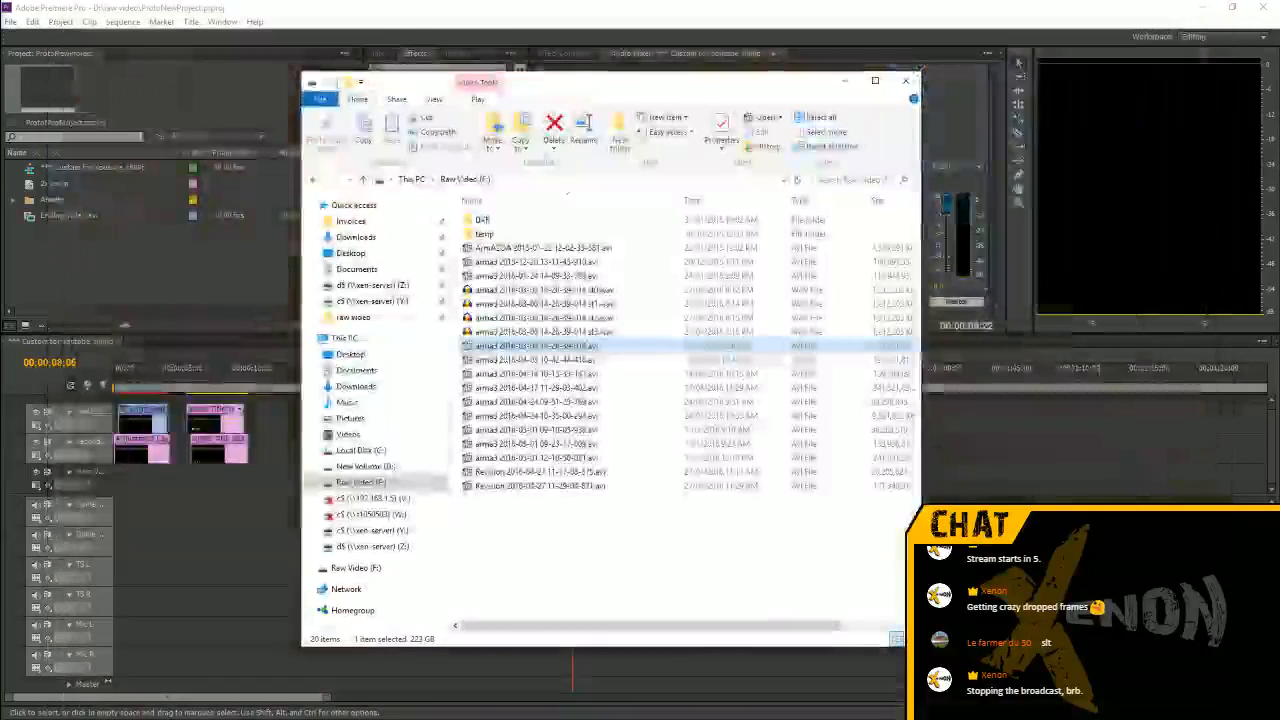
{"action": "double_click", "coordinate": [566, 403]}
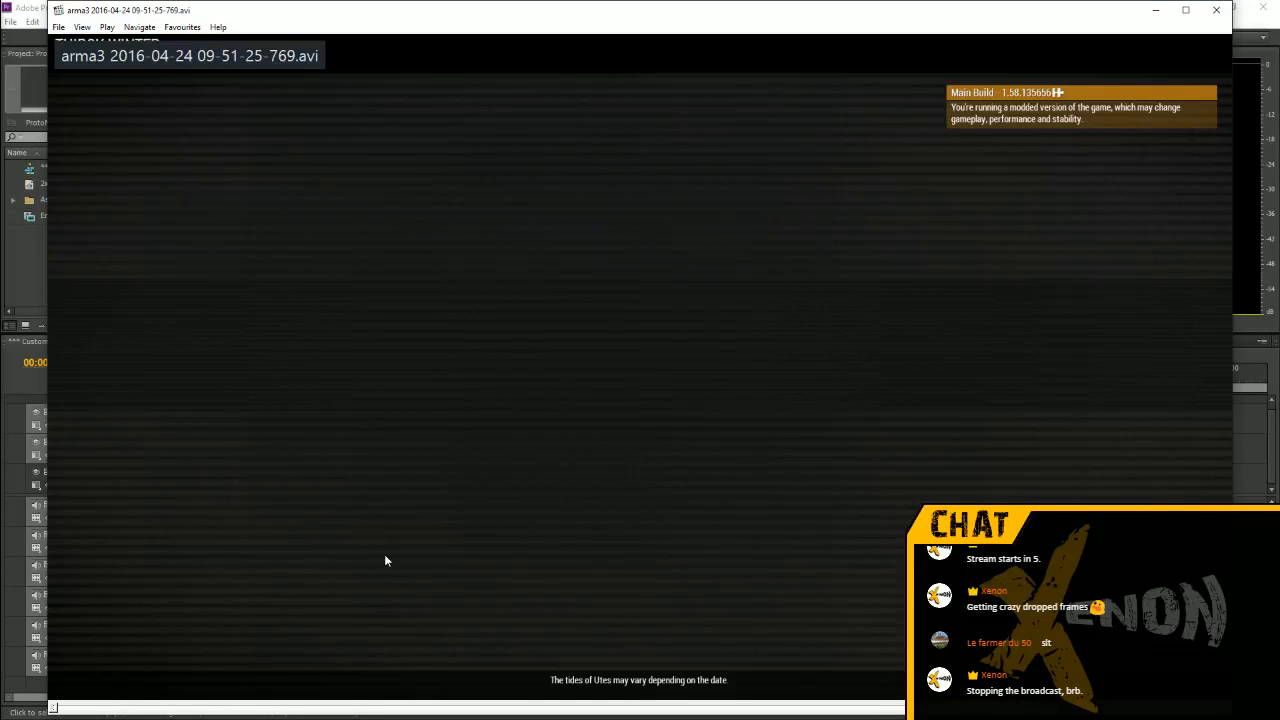
{"action": "left_click", "coordinate": [340, 710]}
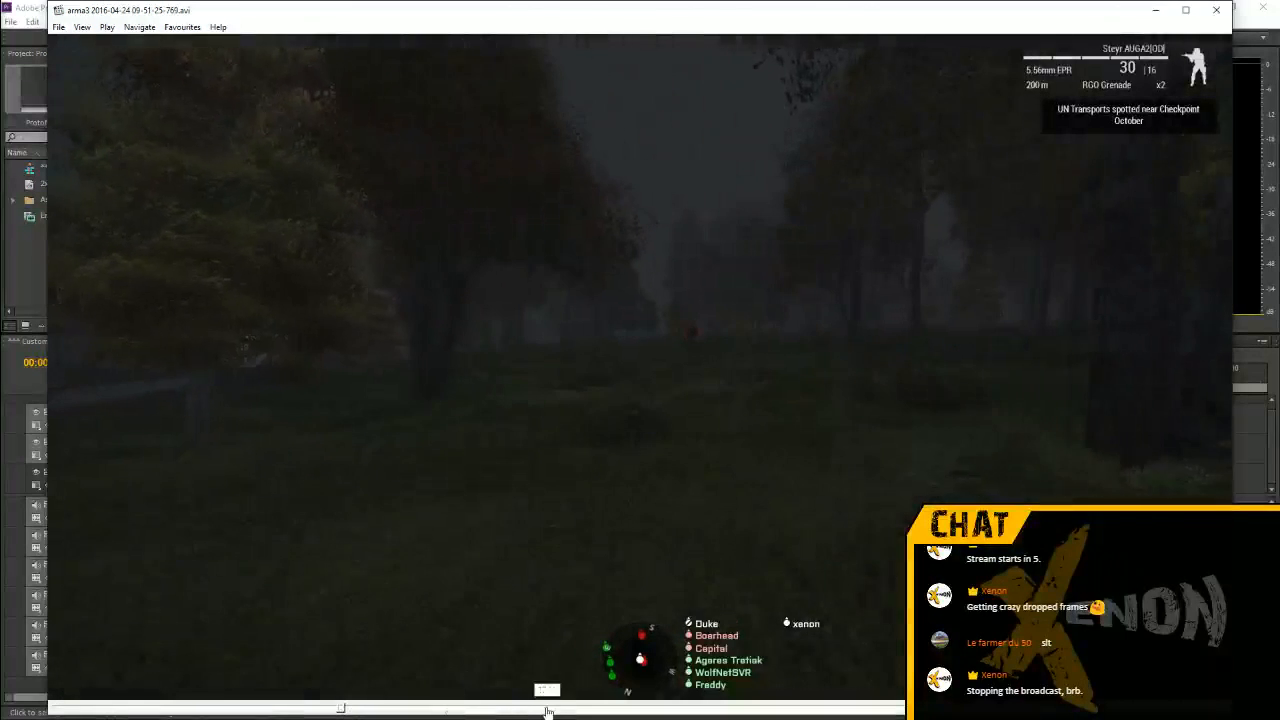
{"action": "left_click", "coordinate": [584, 712]}
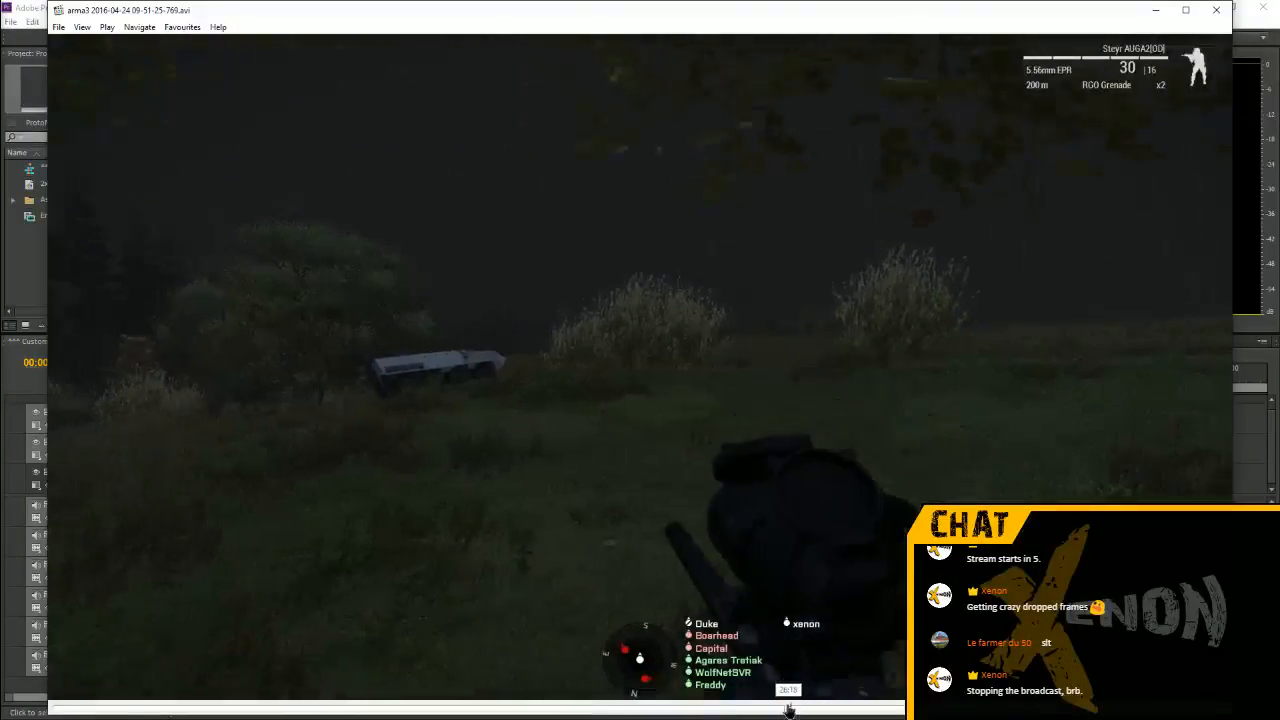
{"action": "left_click", "coordinate": [788, 710]}
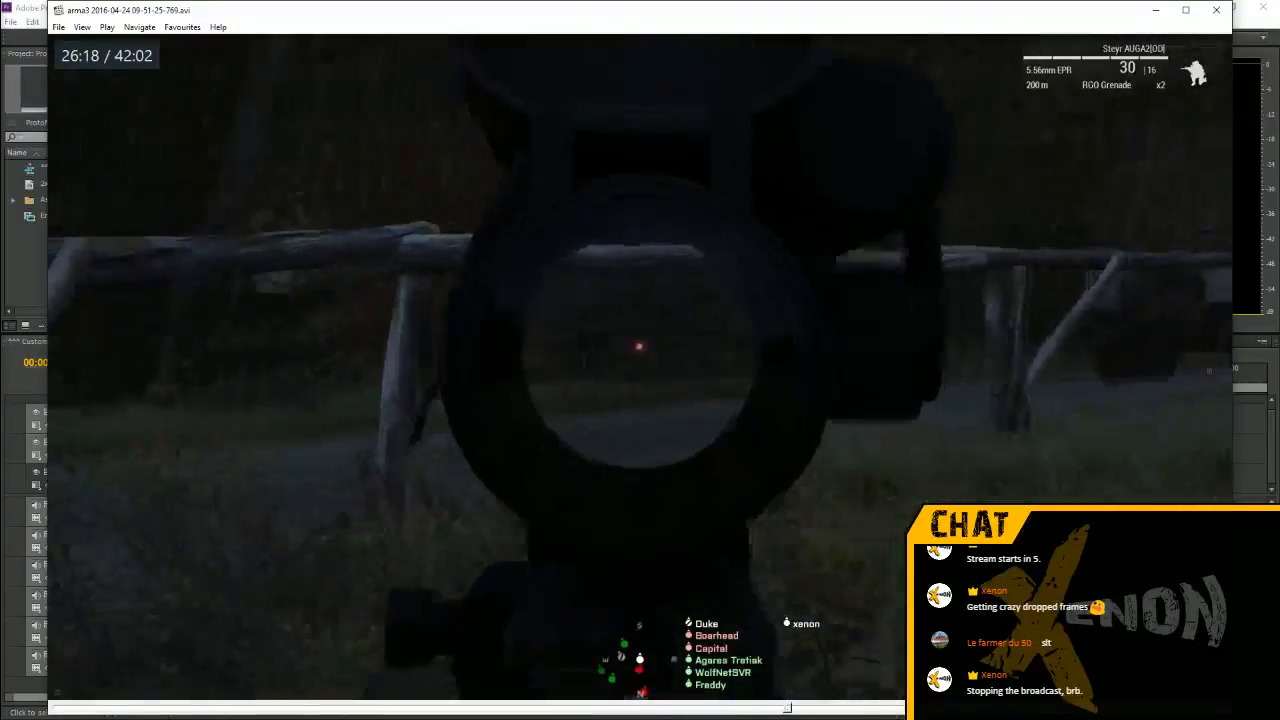
{"action": "left_click", "coordinate": [975, 710]}
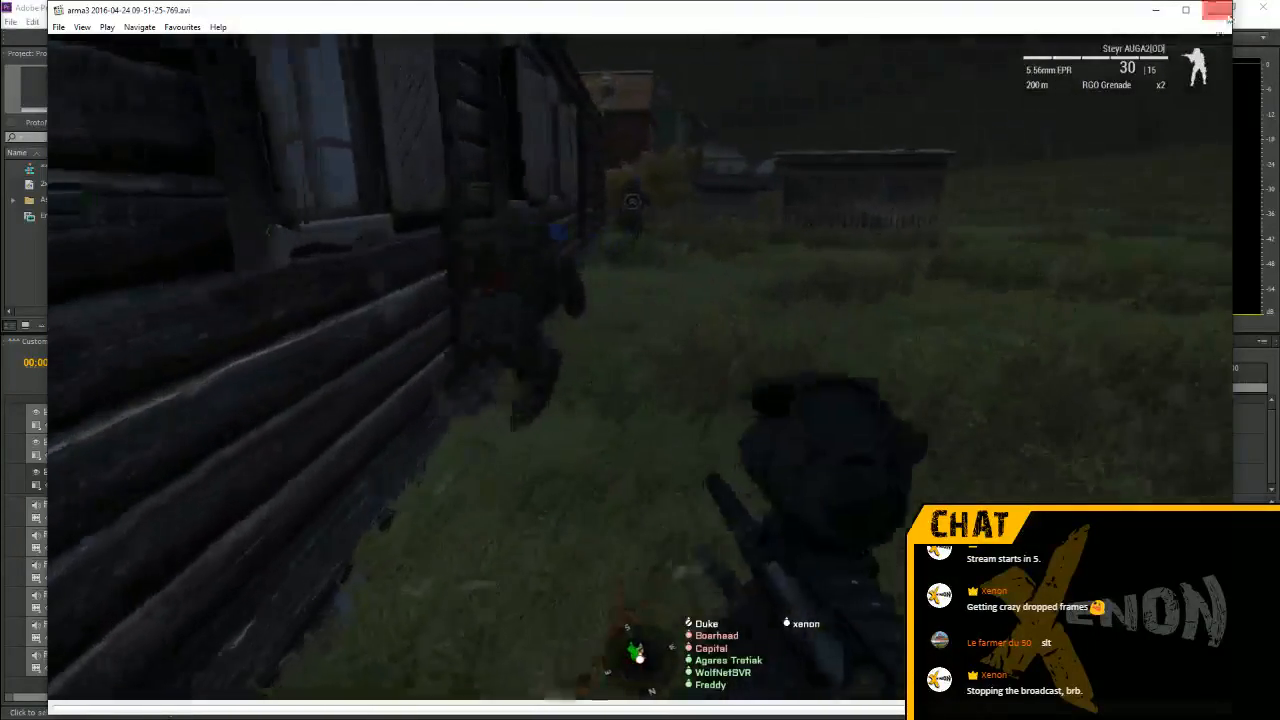
{"action": "key", "text": "alt+F4"}
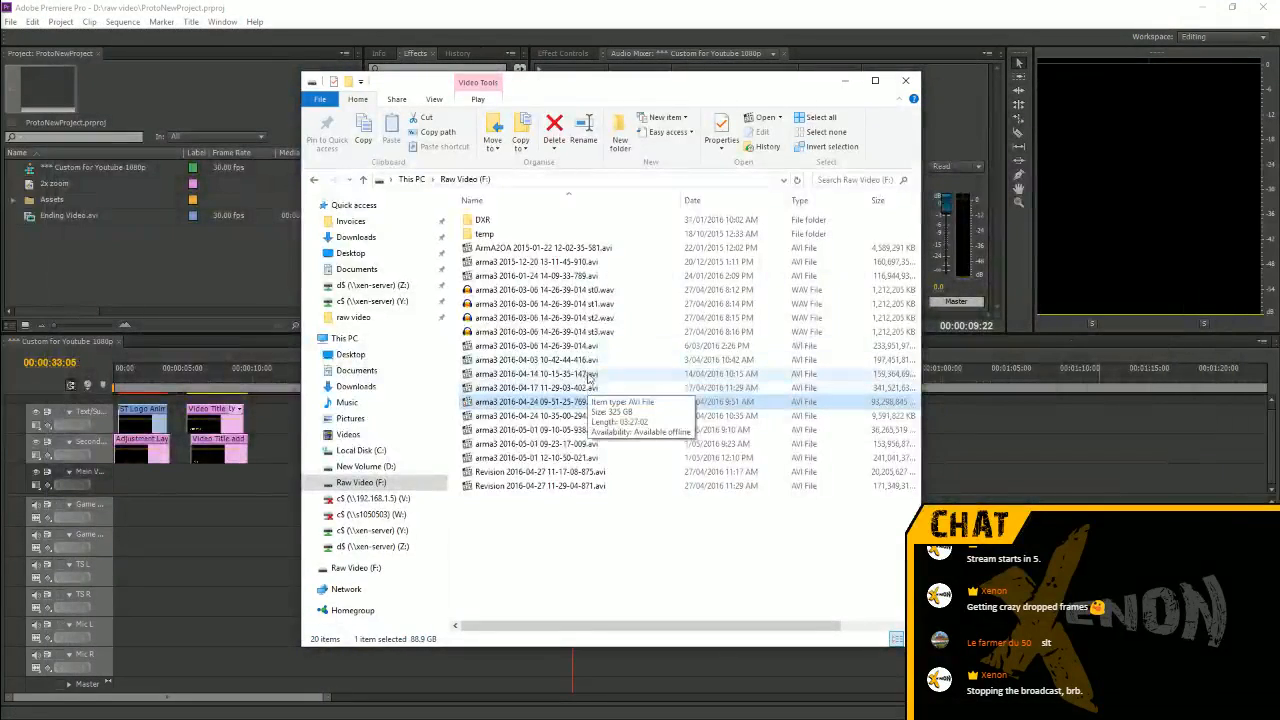
{"action": "double_click", "coordinate": [588, 443]}
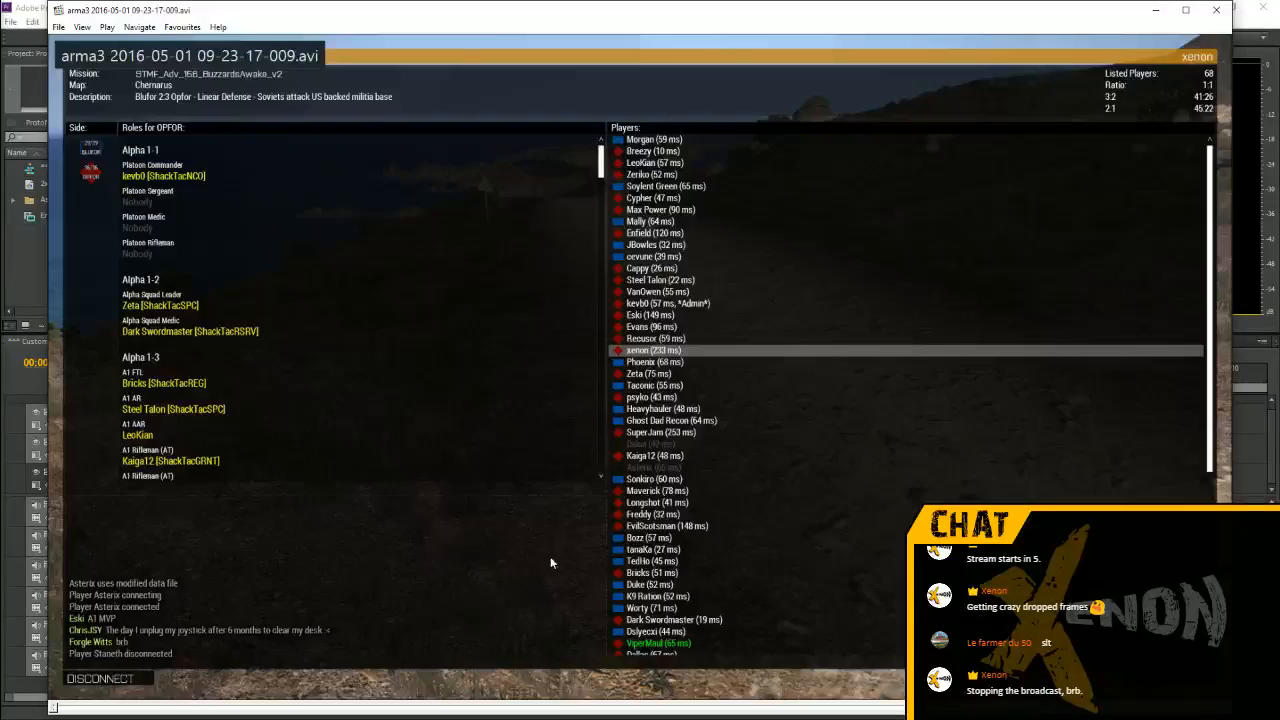
{"action": "left_click", "coordinate": [546, 711]}
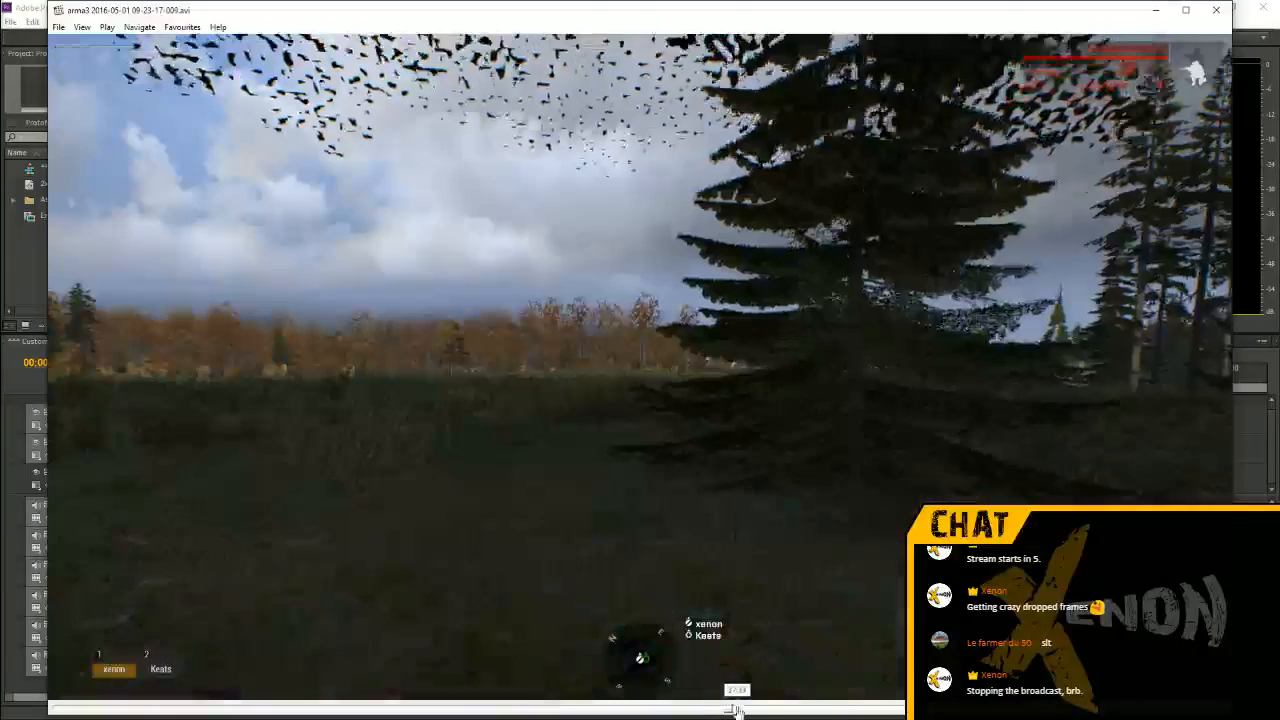
{"action": "left_click_drag", "start_coordinate": [735, 711], "coordinate": [979, 711]}
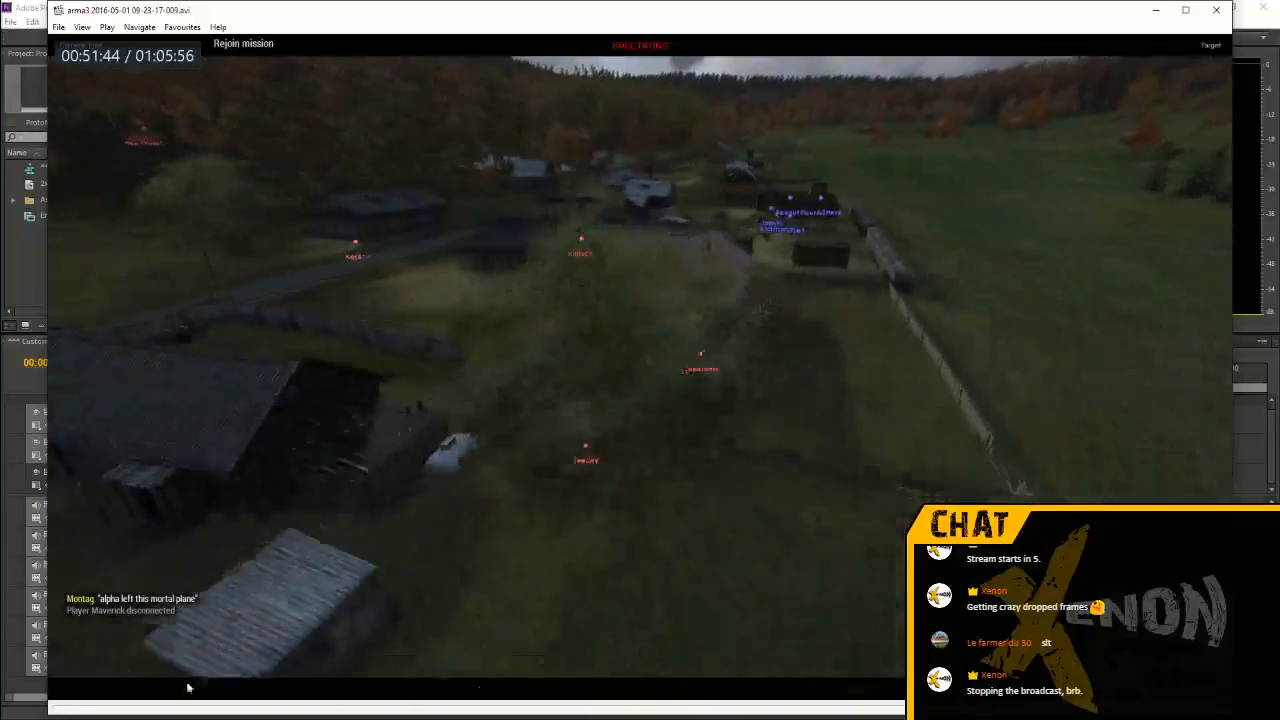
{"action": "left_click", "coordinate": [52, 711]}
{"action": "key", "text": "space"}
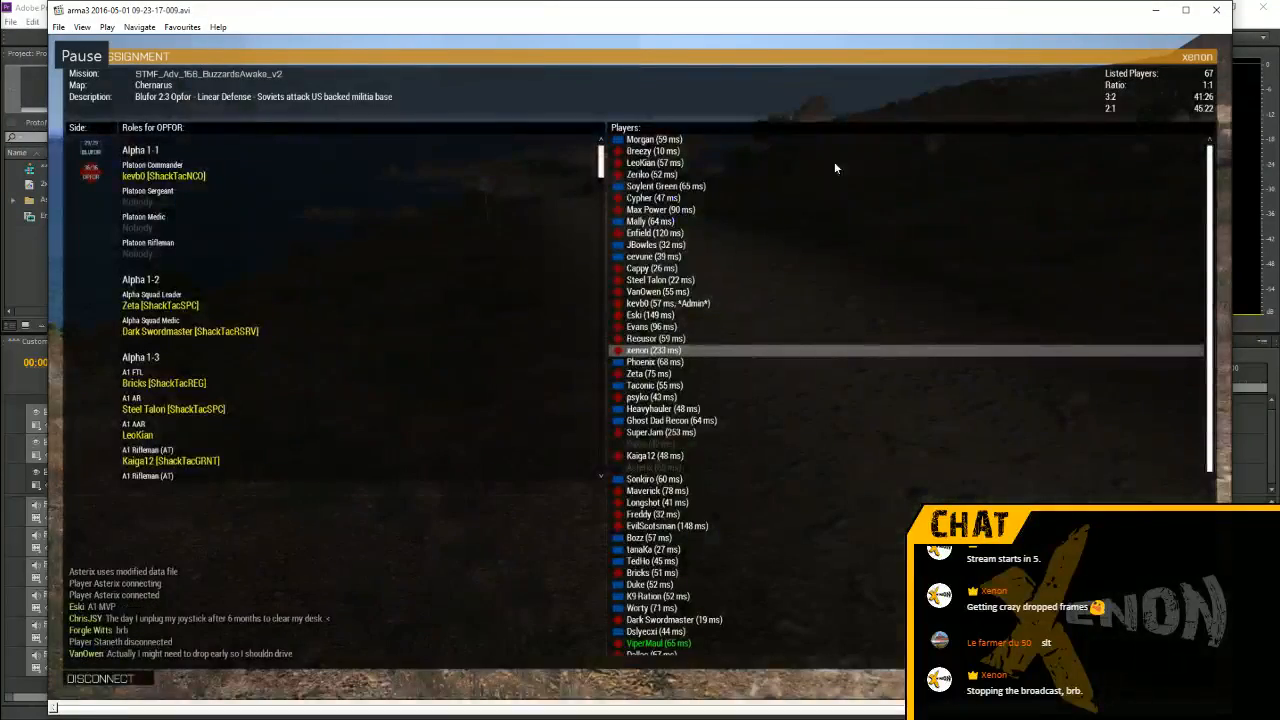
{"action": "left_click", "coordinate": [1216, 9]}
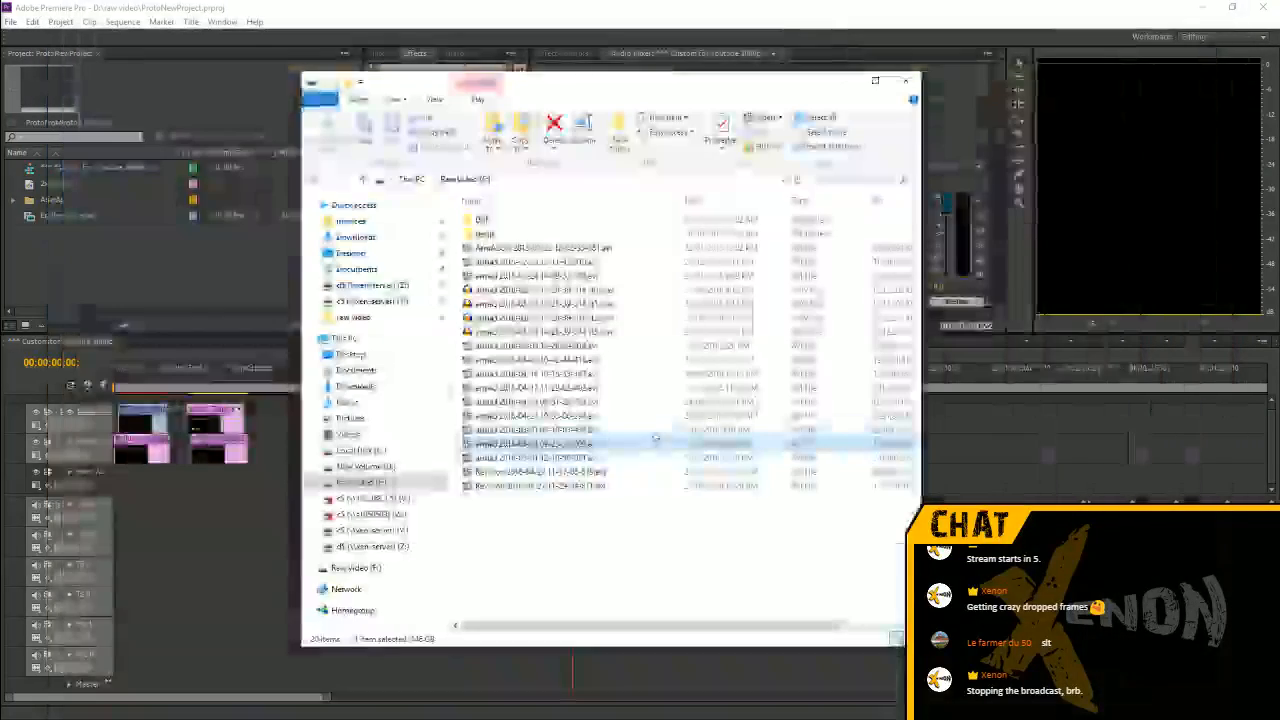
{"action": "right_click", "coordinate": [583, 447]}
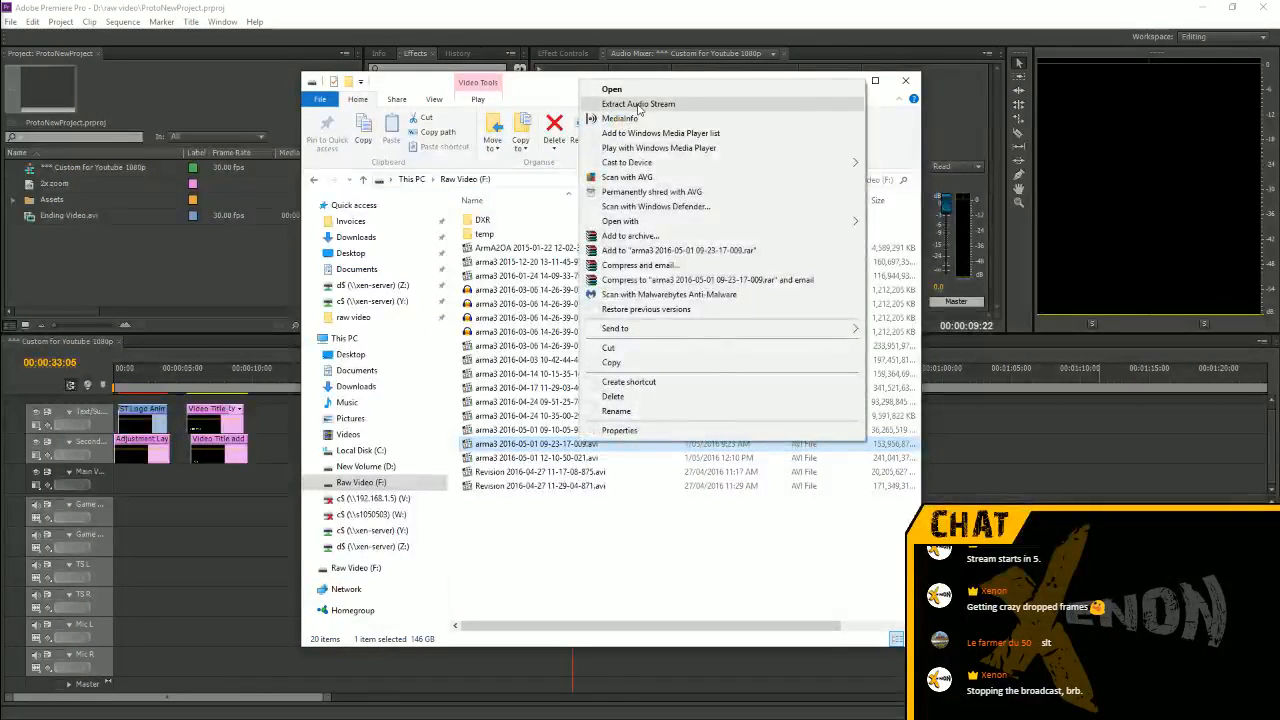
{"action": "left_click", "coordinate": [640, 110]}
{"action": "left_click_drag", "start_coordinate": [623, 313], "coordinate": [617, 85]}
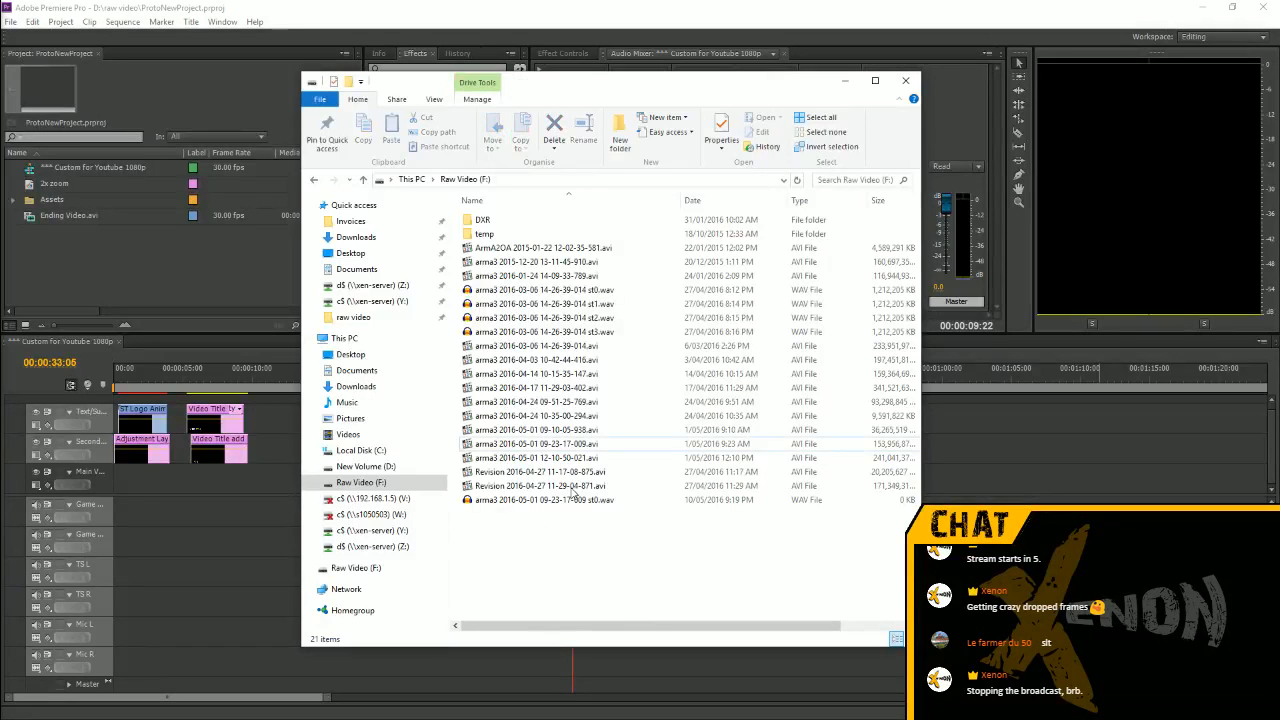
{"action": "left_click", "coordinate": [572, 348]}
{"action": "key", "text": "Up"}
{"action": "key", "text": "Up"}
{"action": "key", "text": "Up"}
{"action": "key", "text": "Up"}
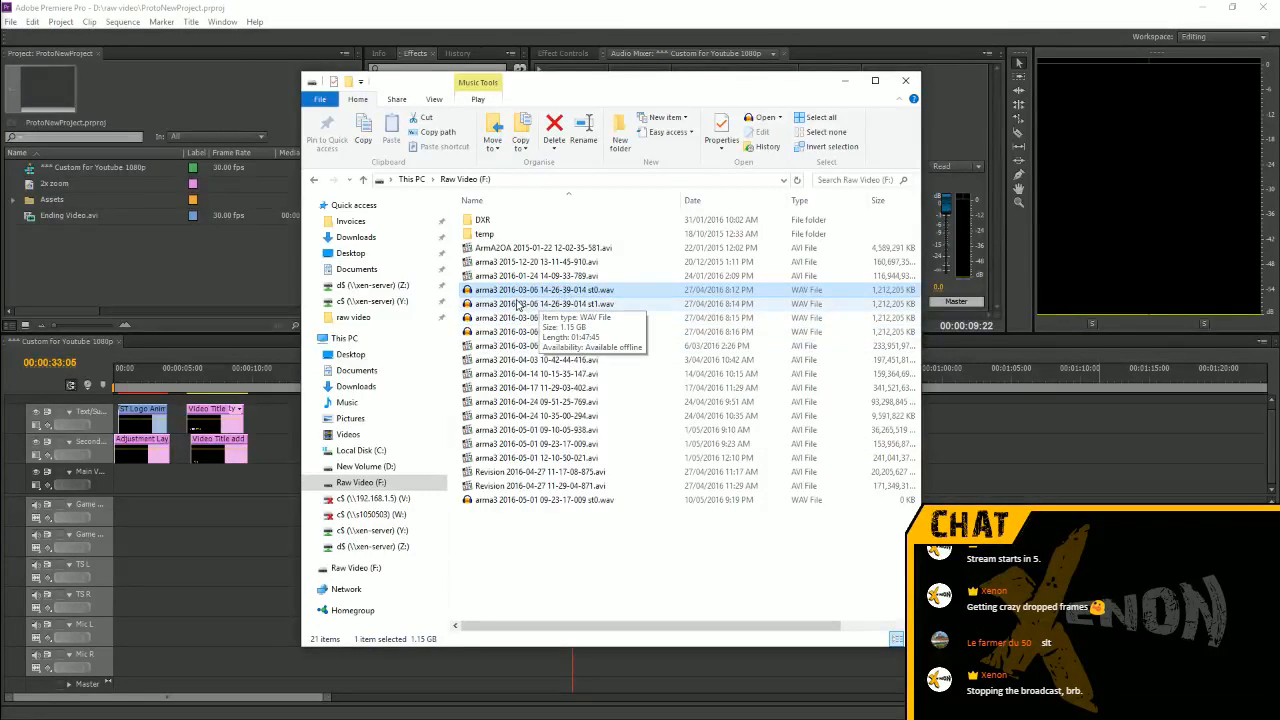
Switch to Dxtory and bring up the audio settings of the Big Pharma profile
{"action": "key", "text": "alt+Tab"}
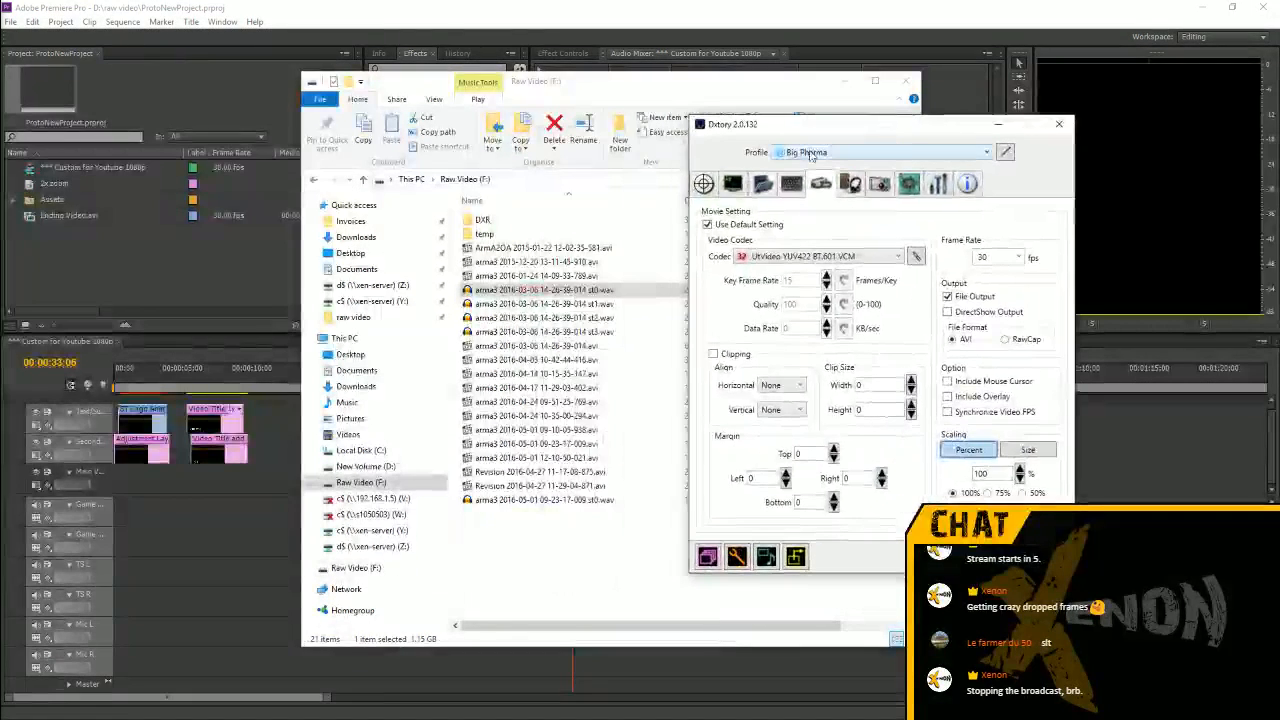
{"action": "left_click", "coordinate": [704, 183]}
{"action": "left_click", "coordinate": [732, 184]}
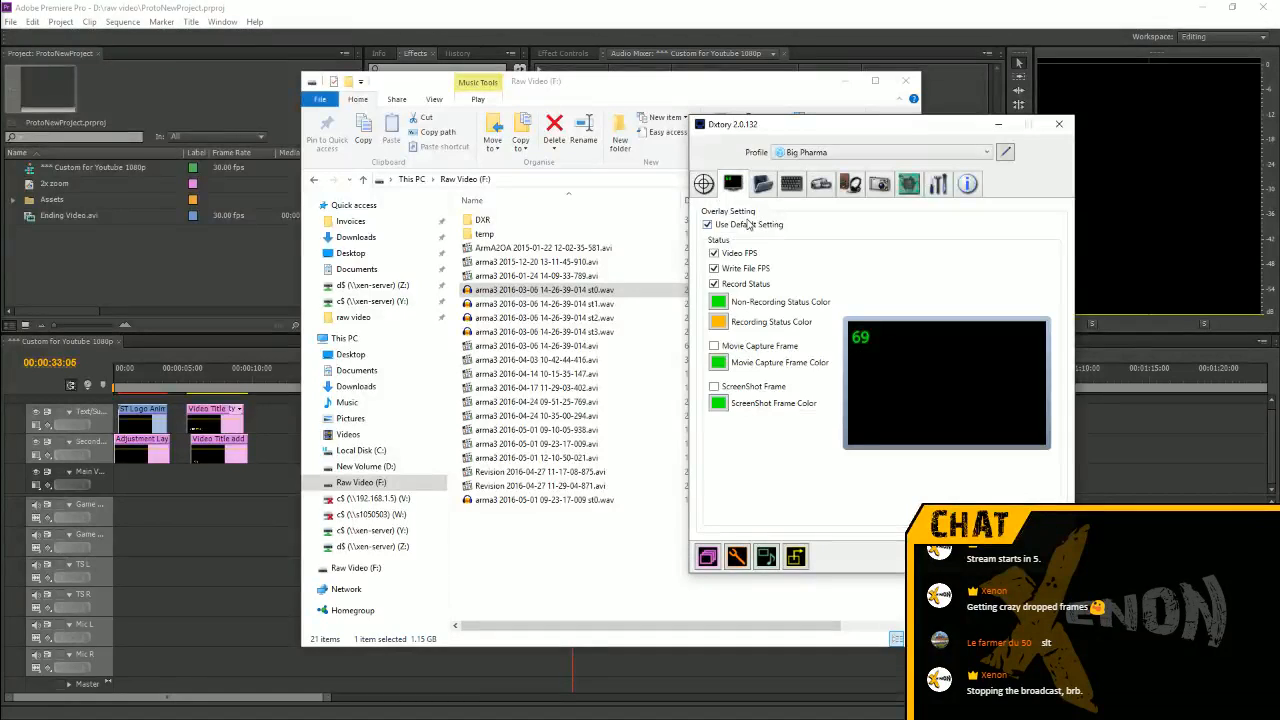
{"action": "left_click", "coordinate": [853, 190]}
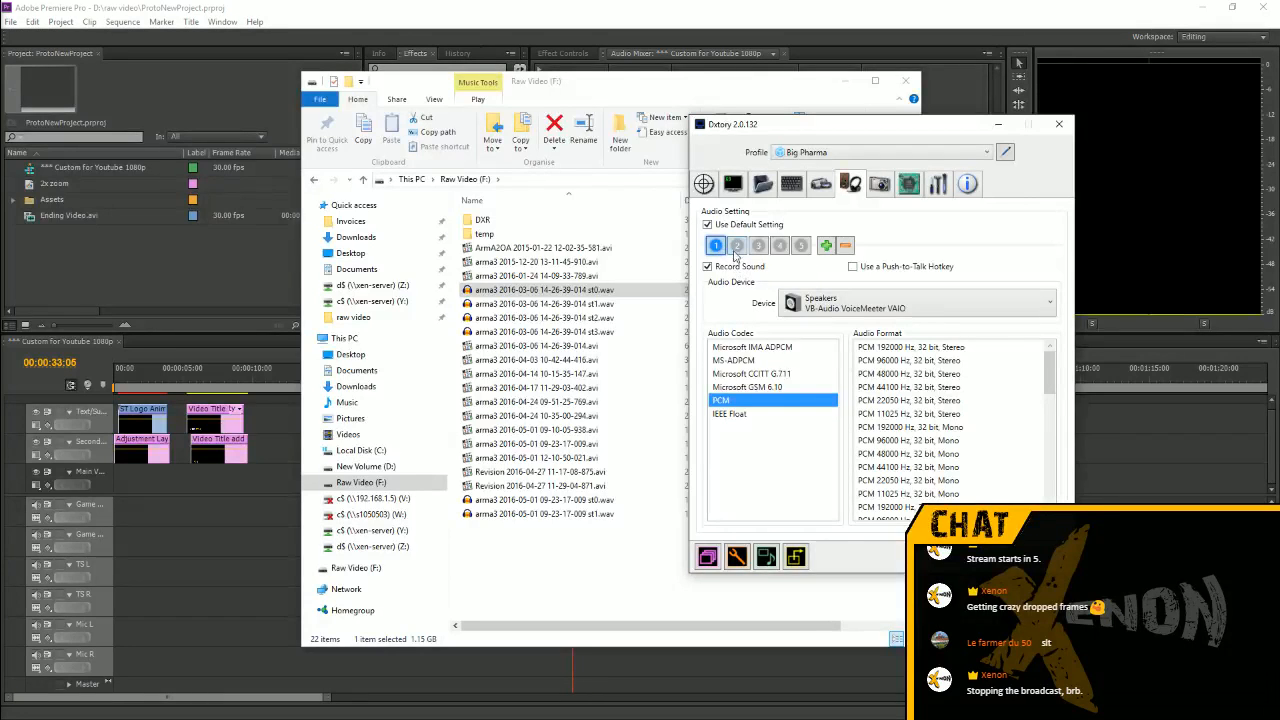
Examine the recording device, volume and audio format assigned to audio tracks 2 to 5
{"action": "left_click", "coordinate": [736, 246]}
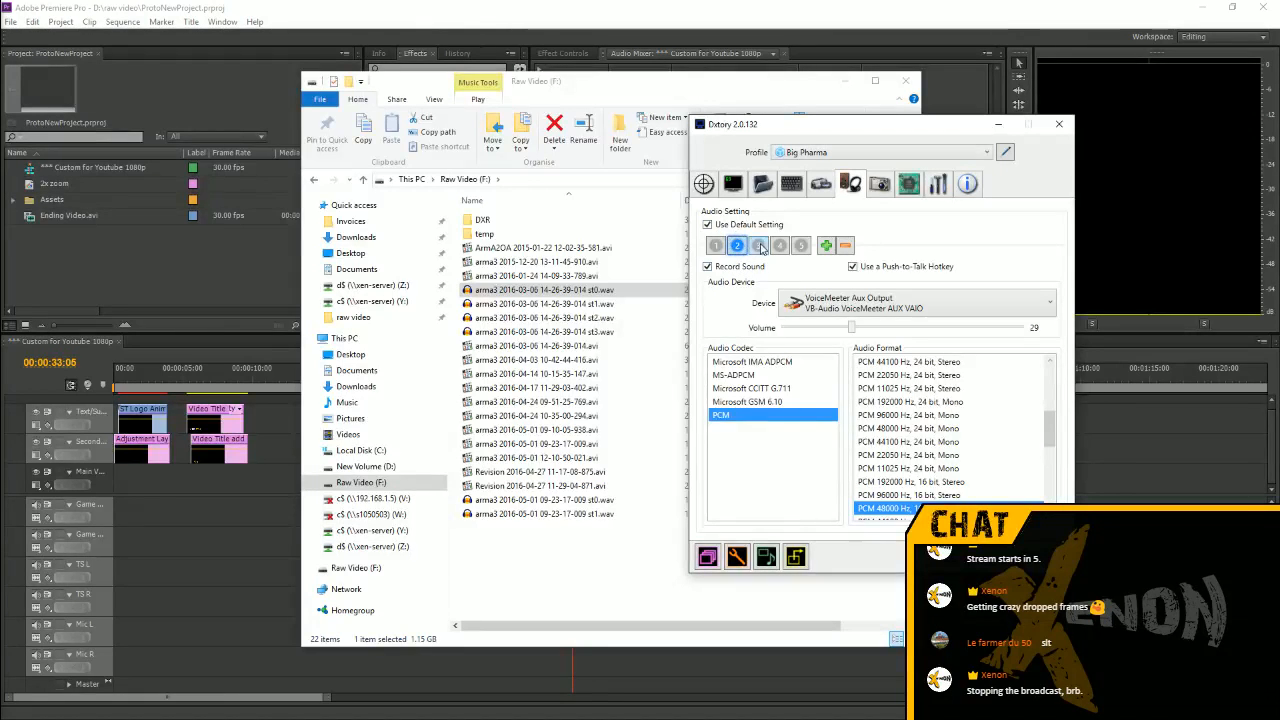
{"action": "left_click", "coordinate": [758, 246]}
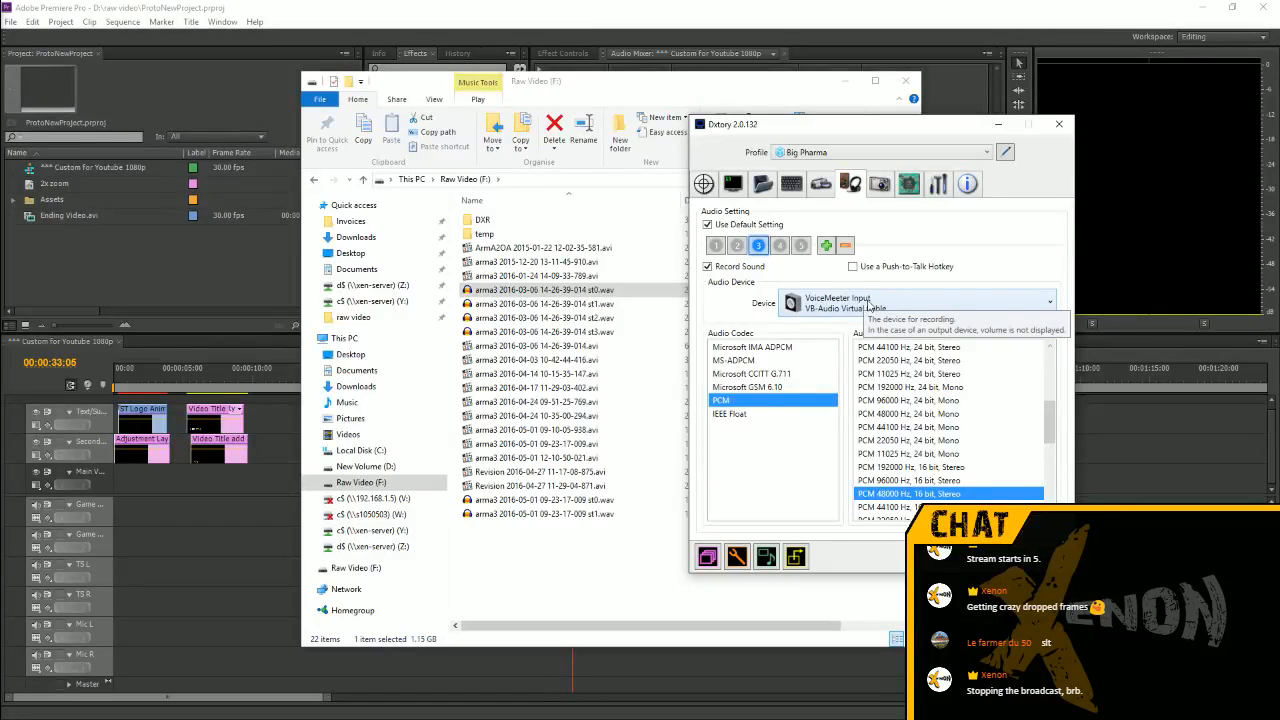
{"action": "left_click", "coordinate": [780, 246]}
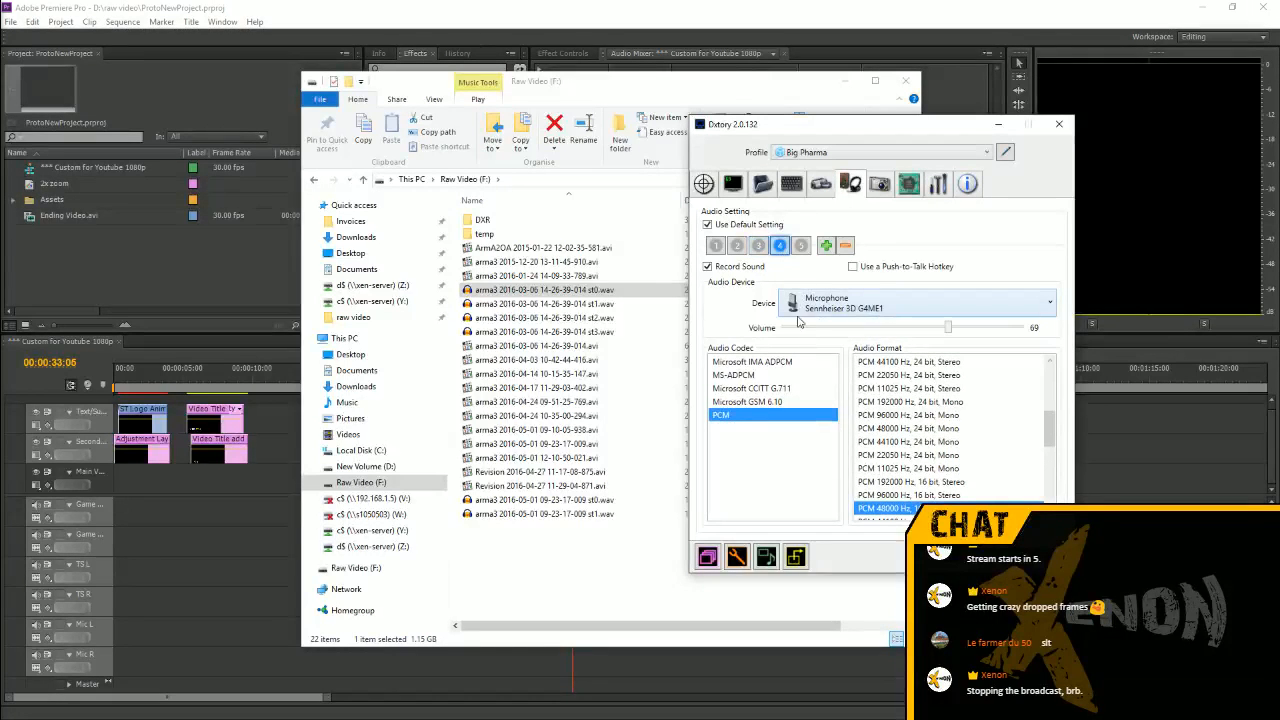
{"action": "left_click", "coordinate": [757, 246]}
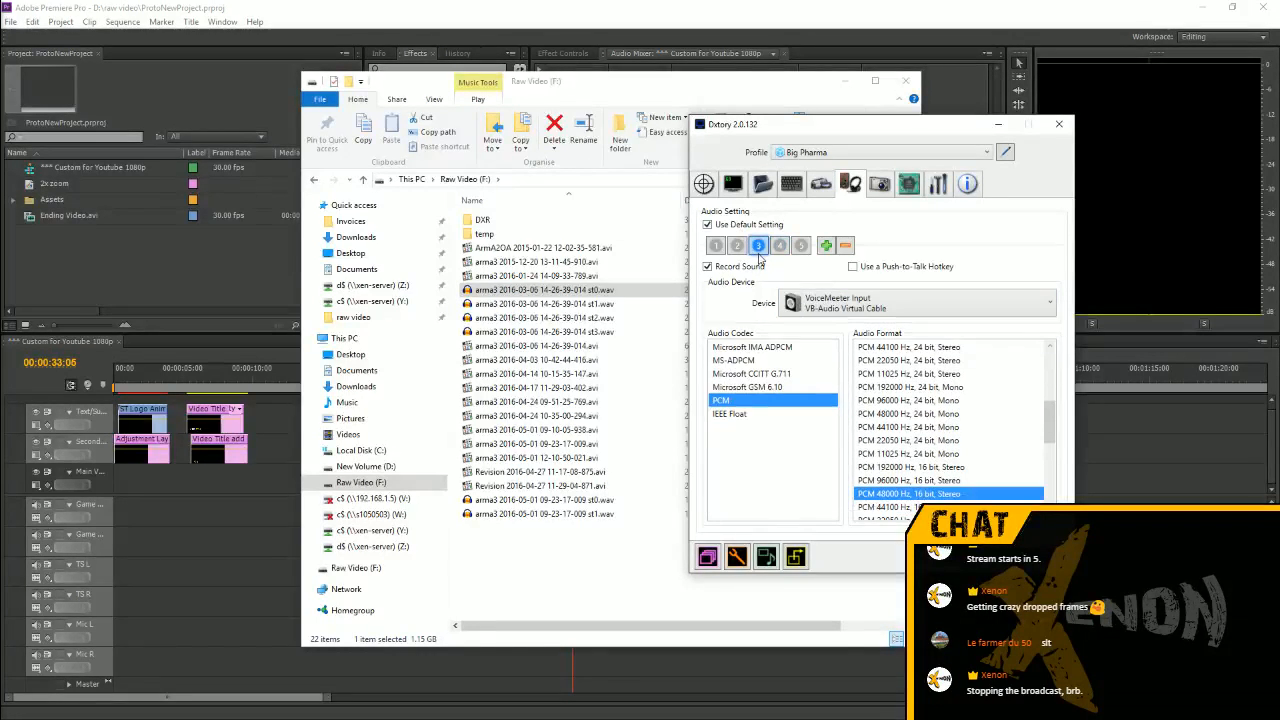
{"action": "left_click", "coordinate": [738, 246]}
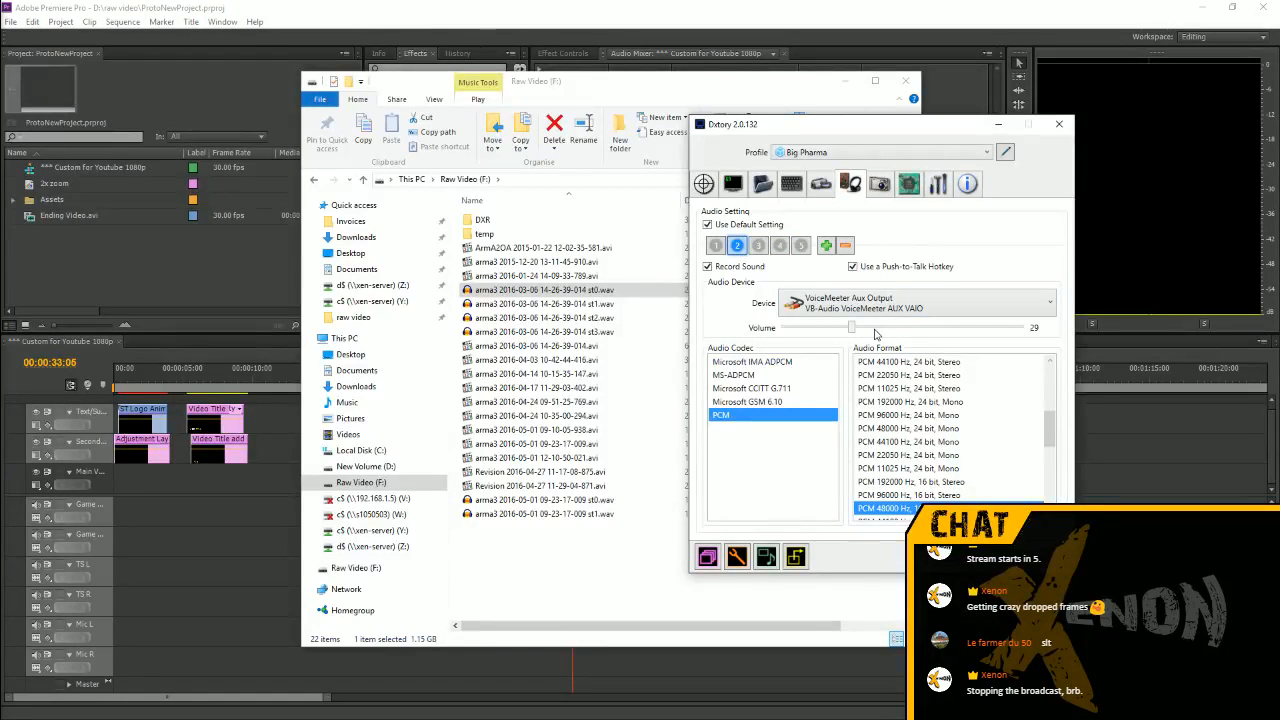
{"action": "left_click", "coordinate": [765, 248]}
{"action": "left_click", "coordinate": [780, 246]}
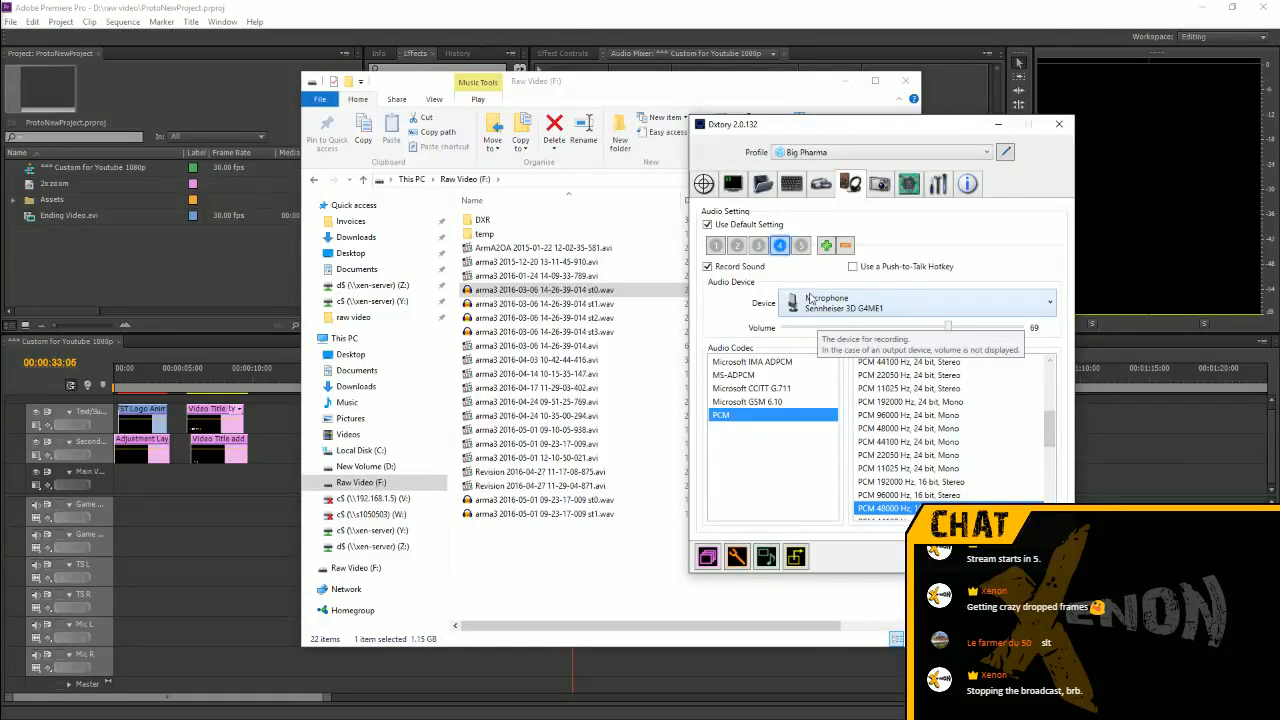
{"action": "left_click", "coordinate": [800, 245]}
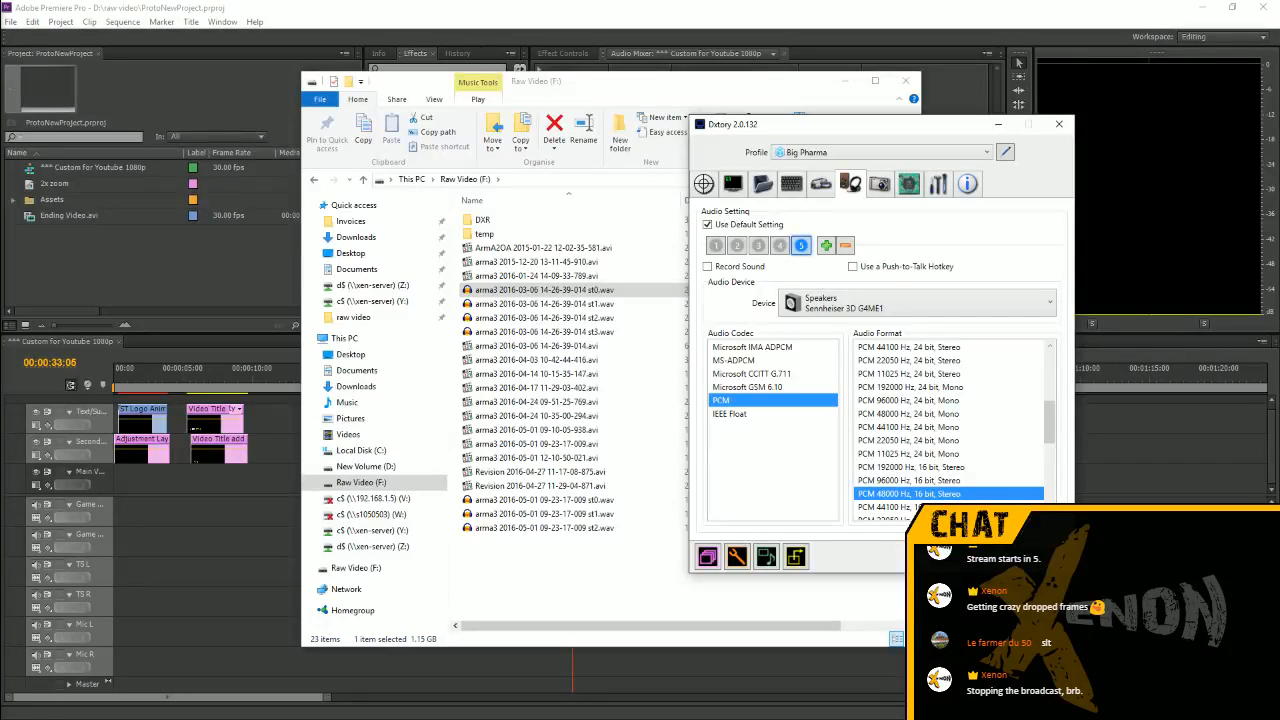
Close the Dxtory settings and move the Audio Stream Splitter progress window clear of the recordings folder
{"action": "key", "text": "alt+F4"}
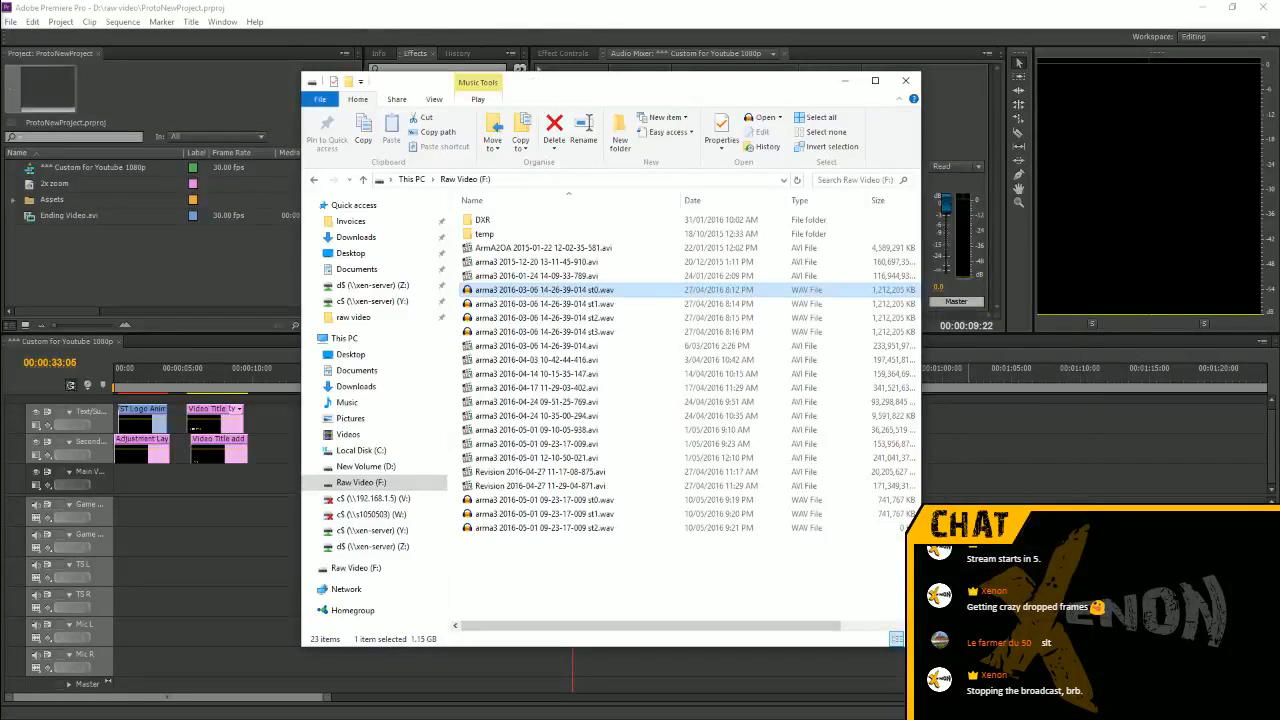
{"action": "left_click", "coordinate": [650, 576]}
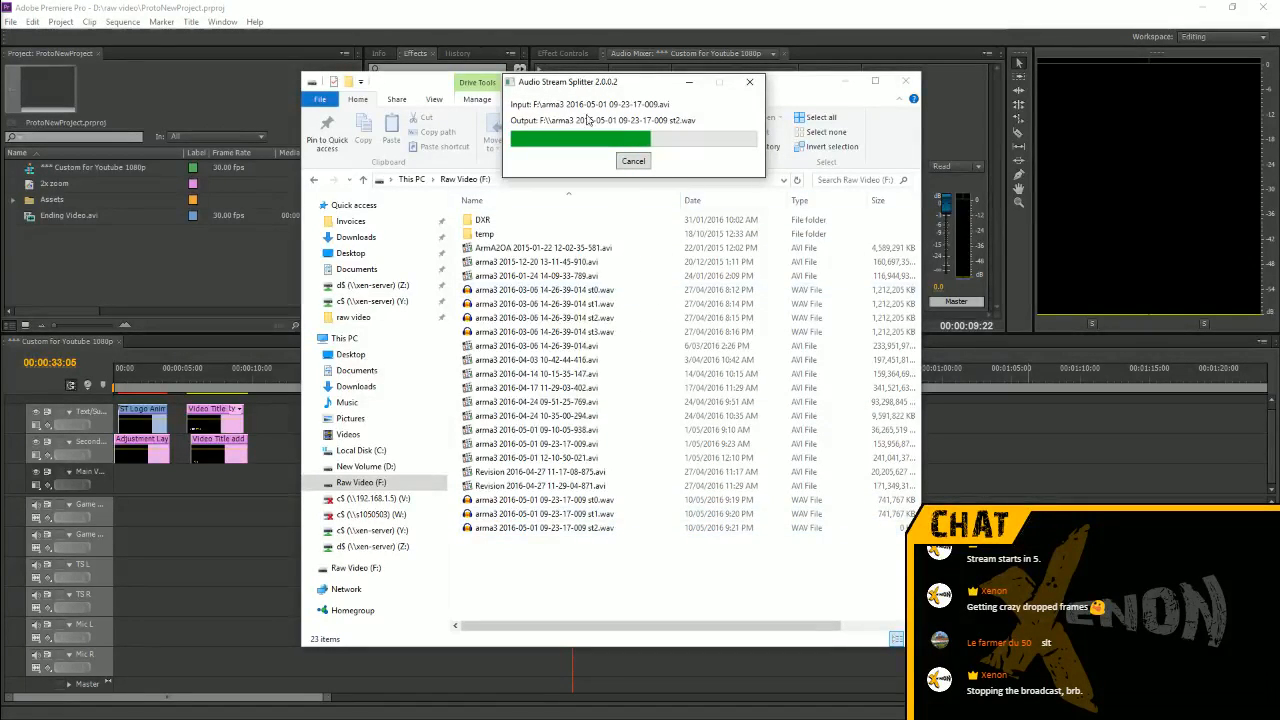
{"action": "left_click_drag", "start_coordinate": [594, 87], "coordinate": [908, 65]}
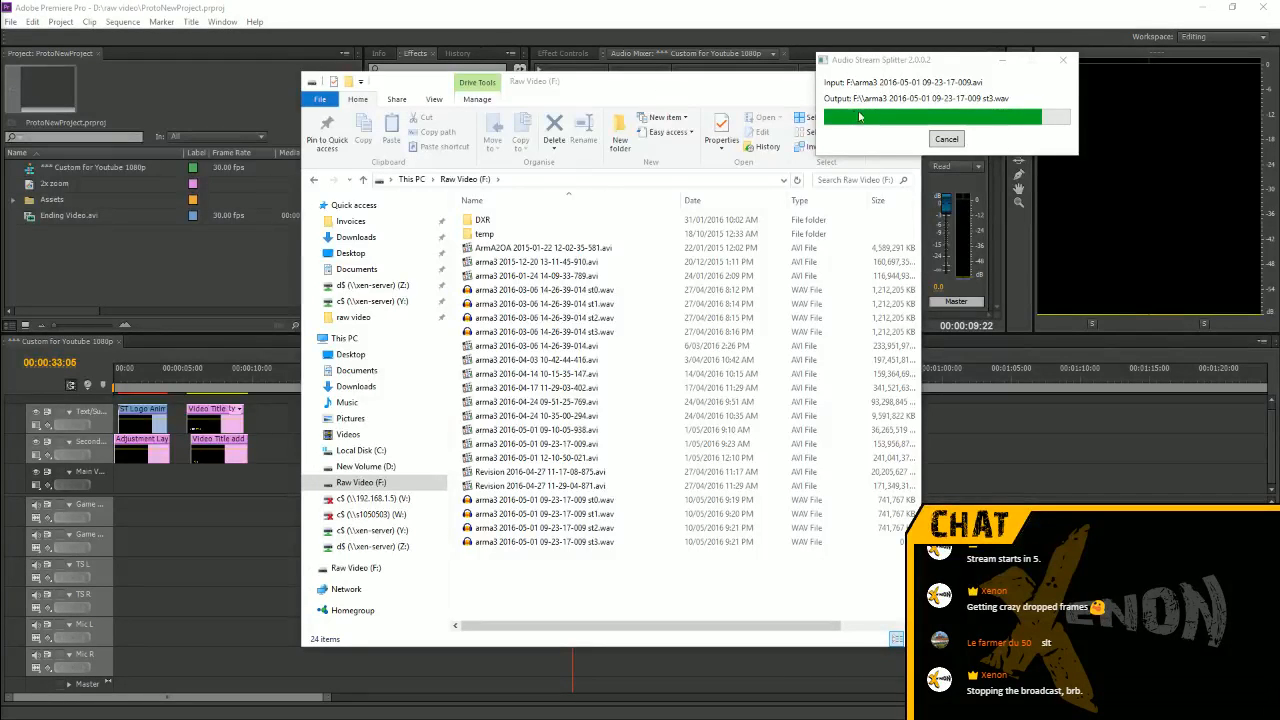
{"action": "left_click", "coordinate": [906, 62]}
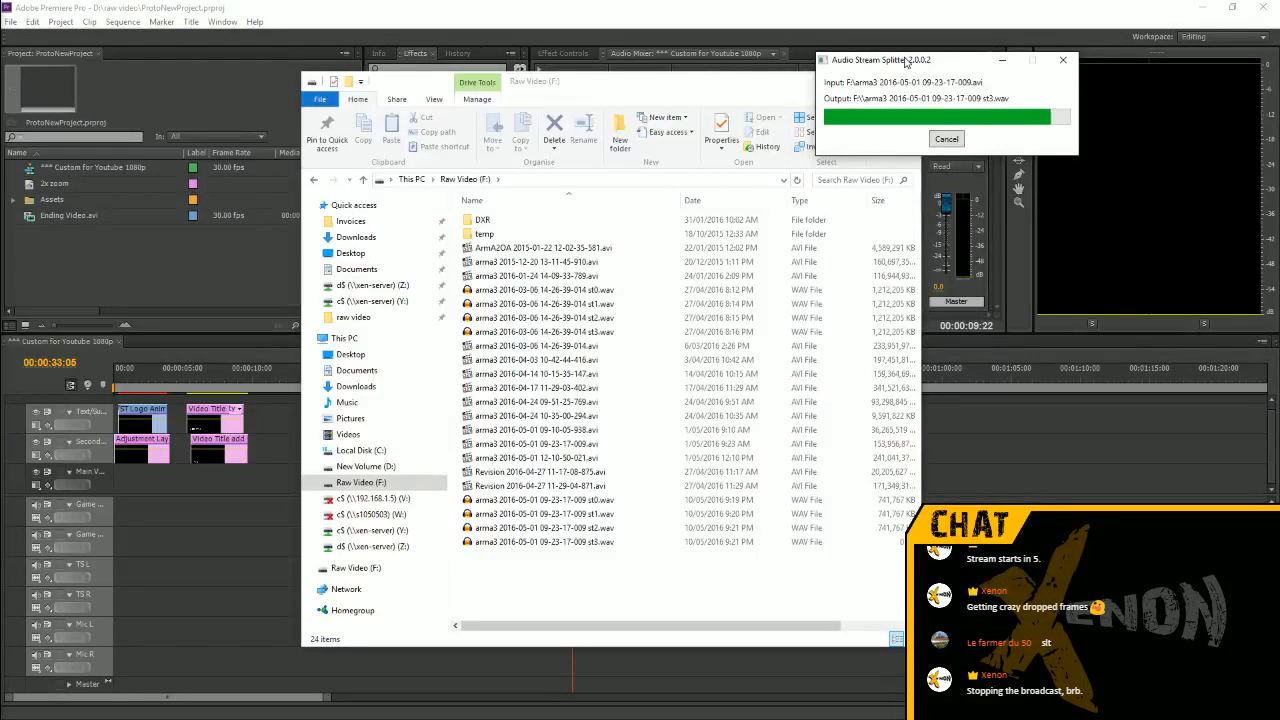
{"action": "left_click", "coordinate": [520, 499]}
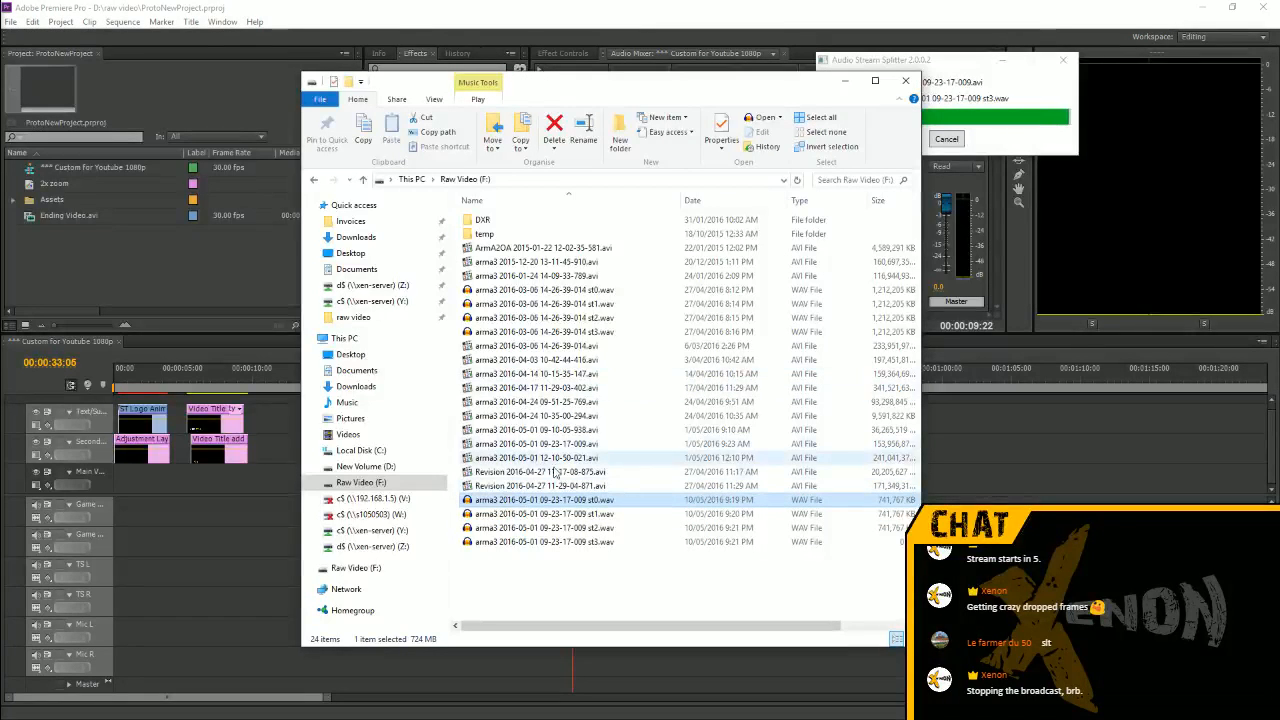
{"action": "left_click", "coordinate": [608, 592]}
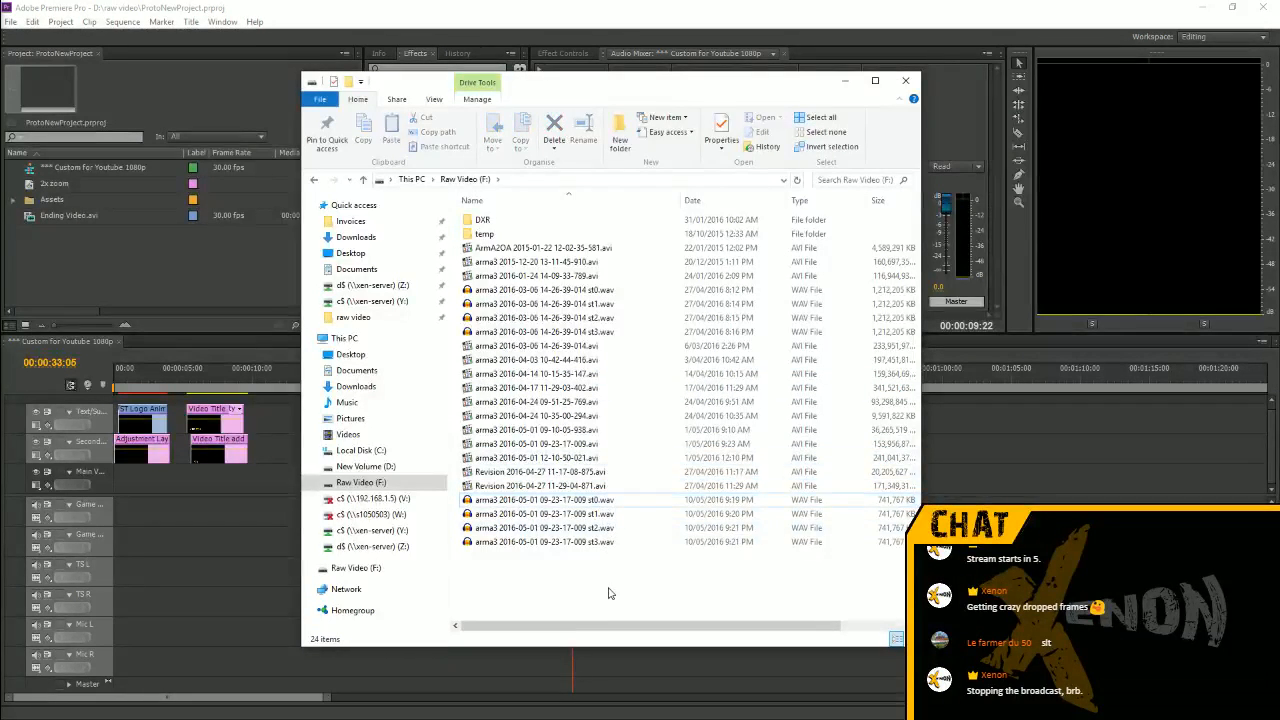
{"action": "left_click", "coordinate": [600, 485]}
{"action": "left_click", "coordinate": [560, 444], "text": "shift"}
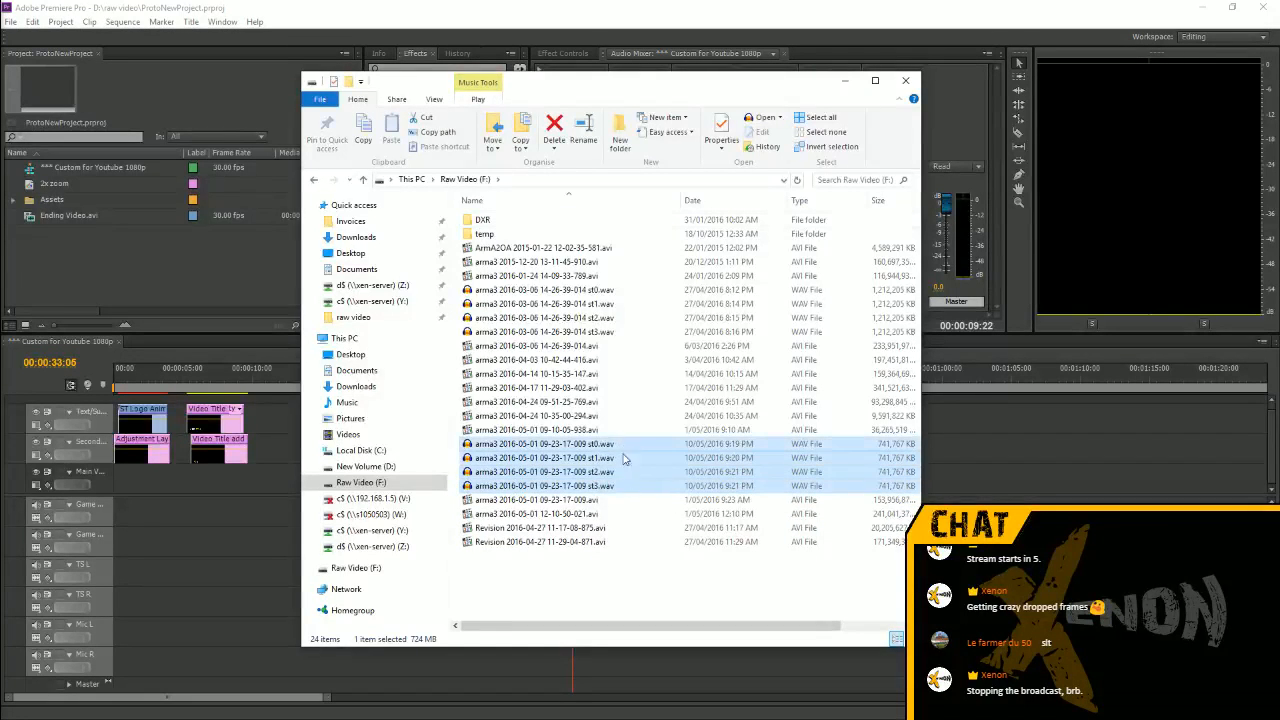
{"action": "left_click", "coordinate": [580, 500], "text": "ctrl"}
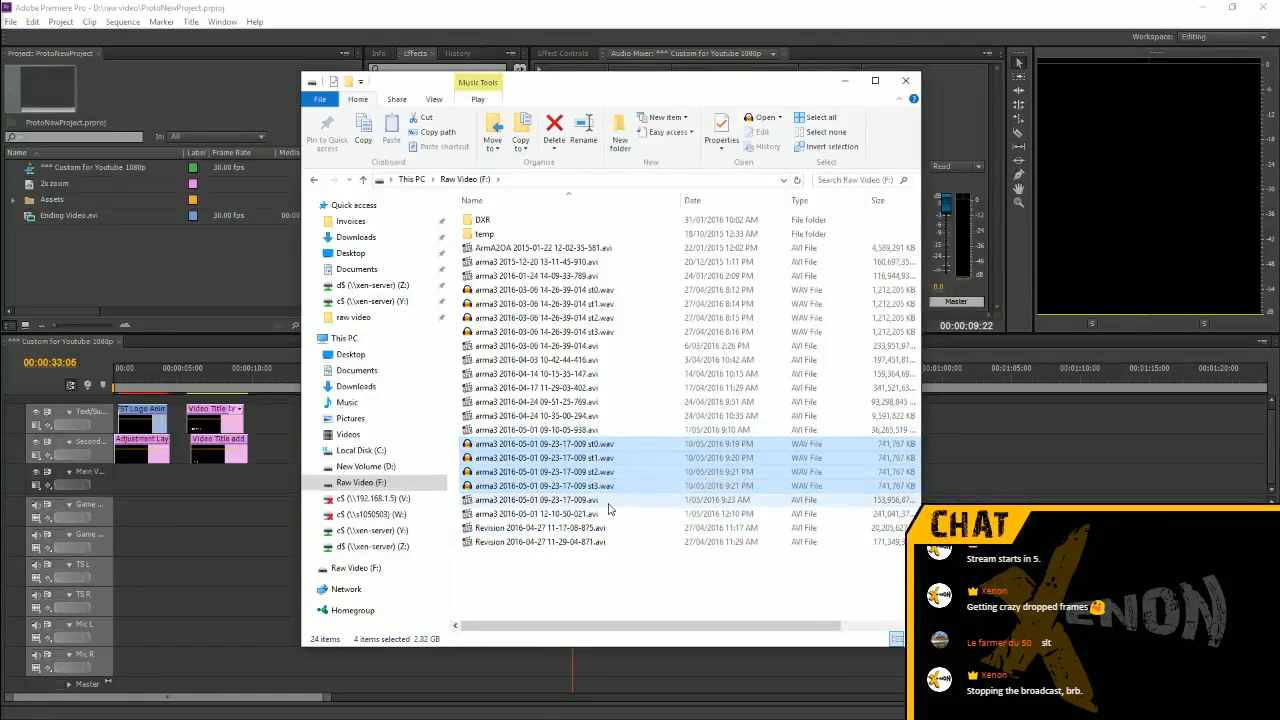
{"action": "left_click_drag", "start_coordinate": [580, 508], "coordinate": [174, 258]}
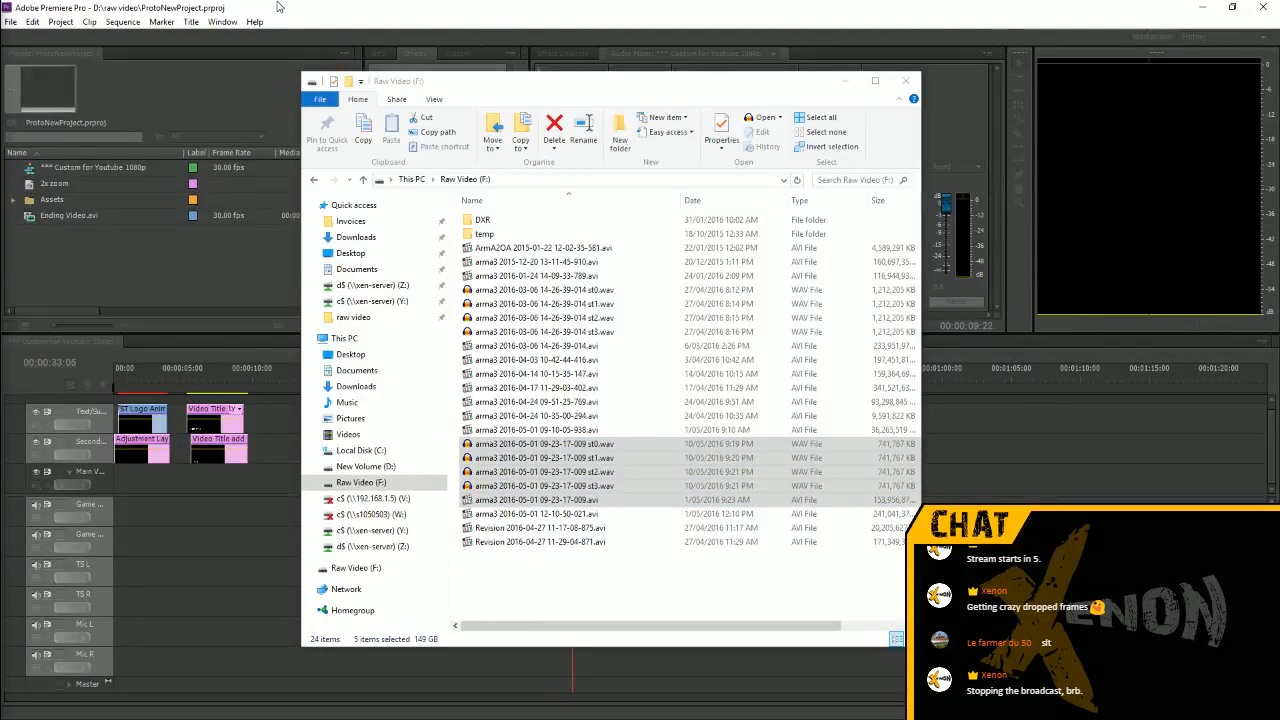
{"action": "left_click", "coordinate": [279, 8]}
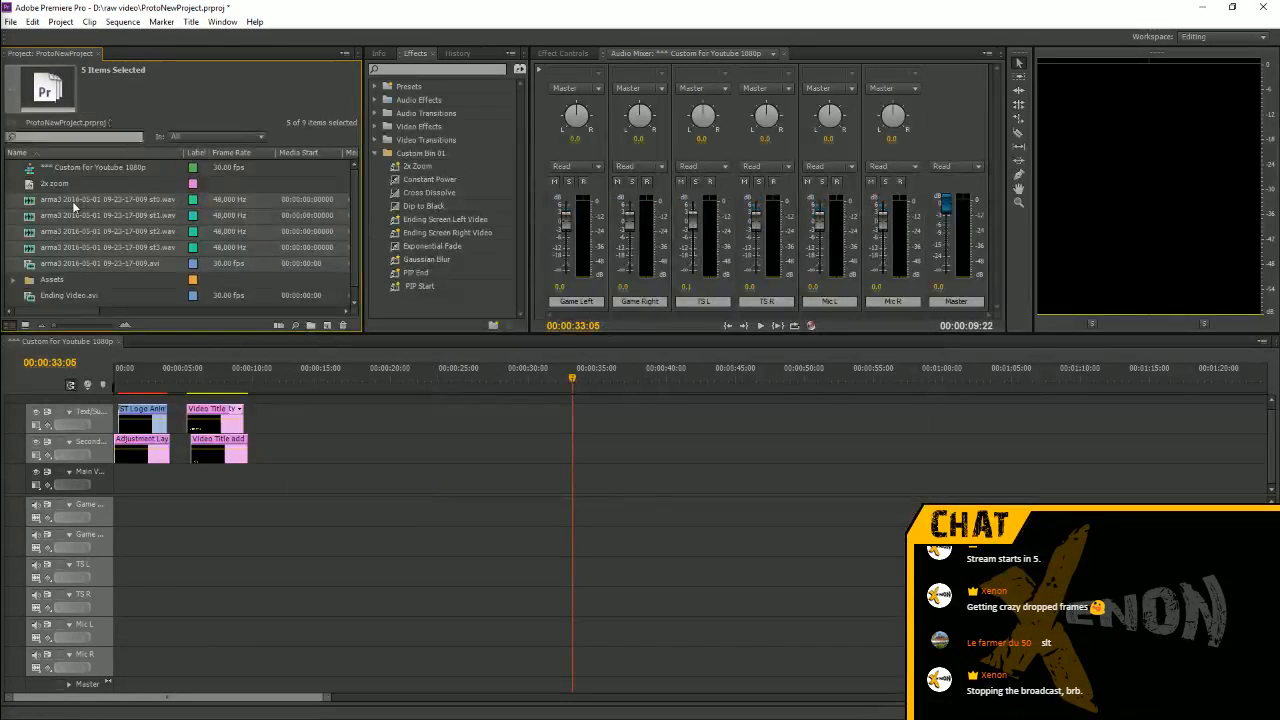
{"action": "left_click", "coordinate": [110, 263]}
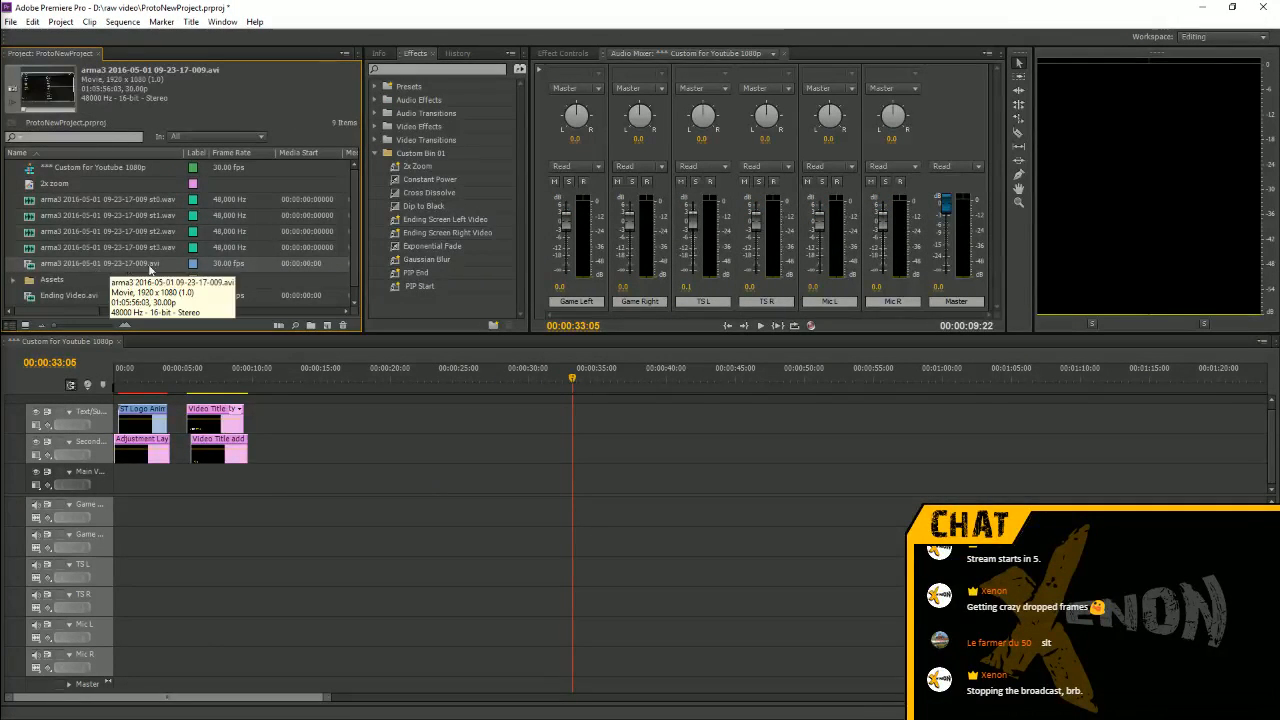
{"action": "left_click", "coordinate": [134, 203]}
{"action": "key", "text": "Delete"}
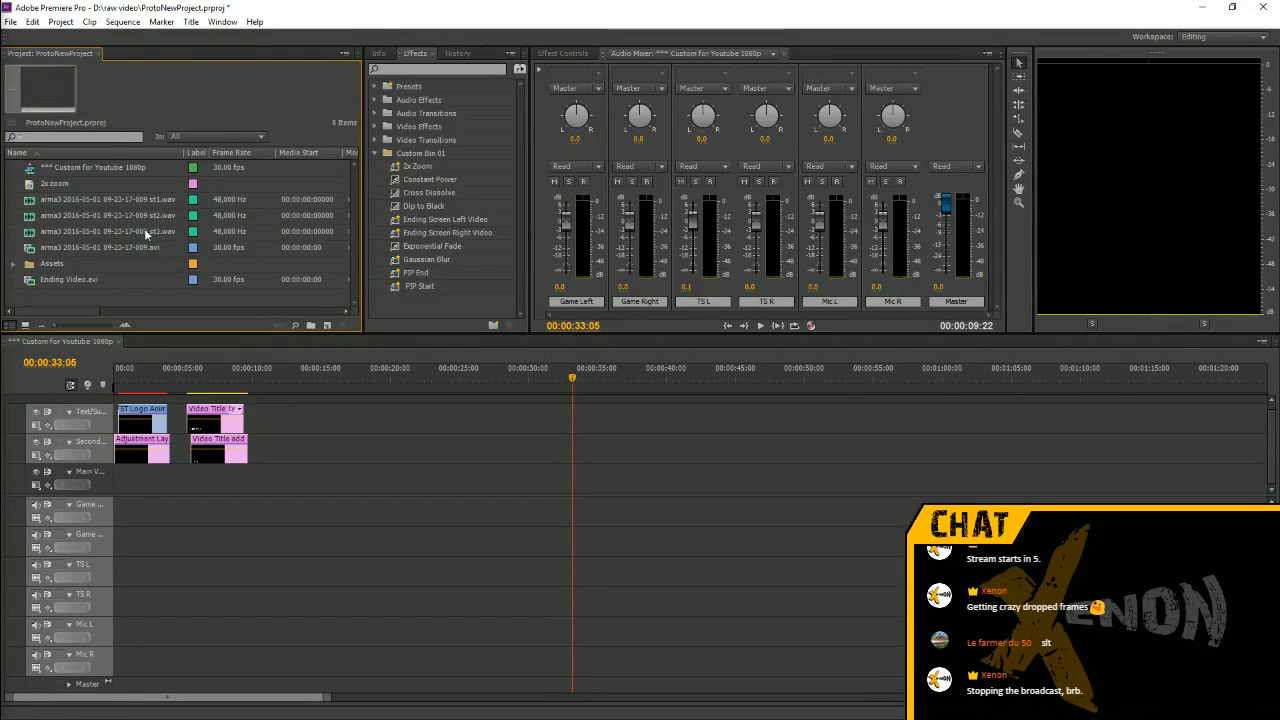
{"action": "left_click", "coordinate": [136, 205]}
{"action": "left_click", "coordinate": [141, 247], "text": "shift"}
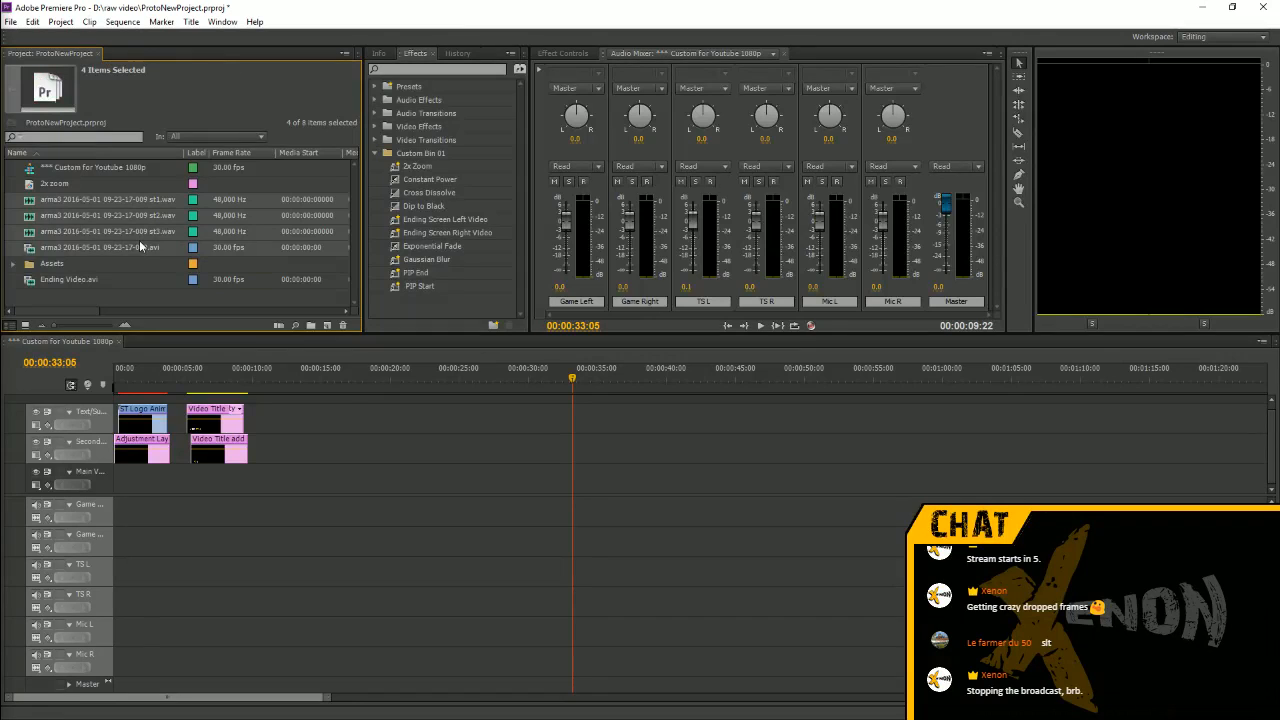
{"action": "right_click", "coordinate": [141, 247]}
{"action": "left_click", "coordinate": [109, 300]}
{"action": "left_click", "coordinate": [115, 250]}
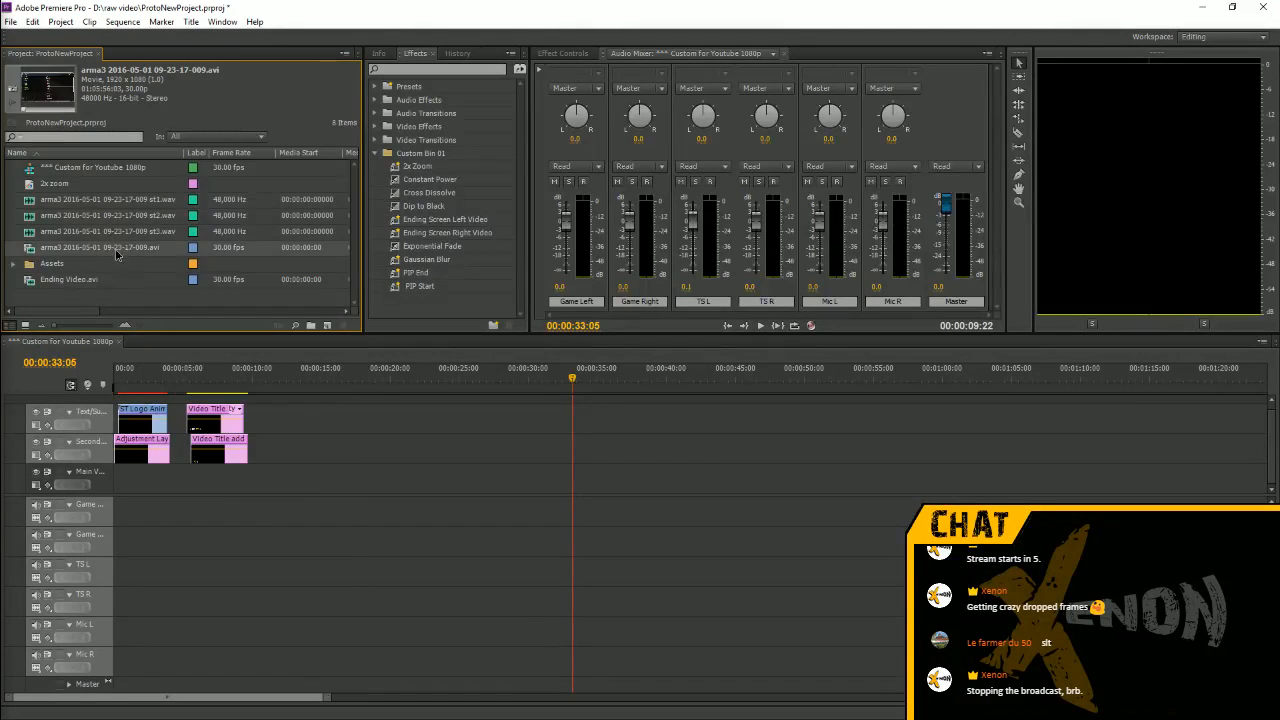
{"action": "left_click", "coordinate": [121, 201], "text": "shift"}
{"action": "right_click", "coordinate": [118, 206]}
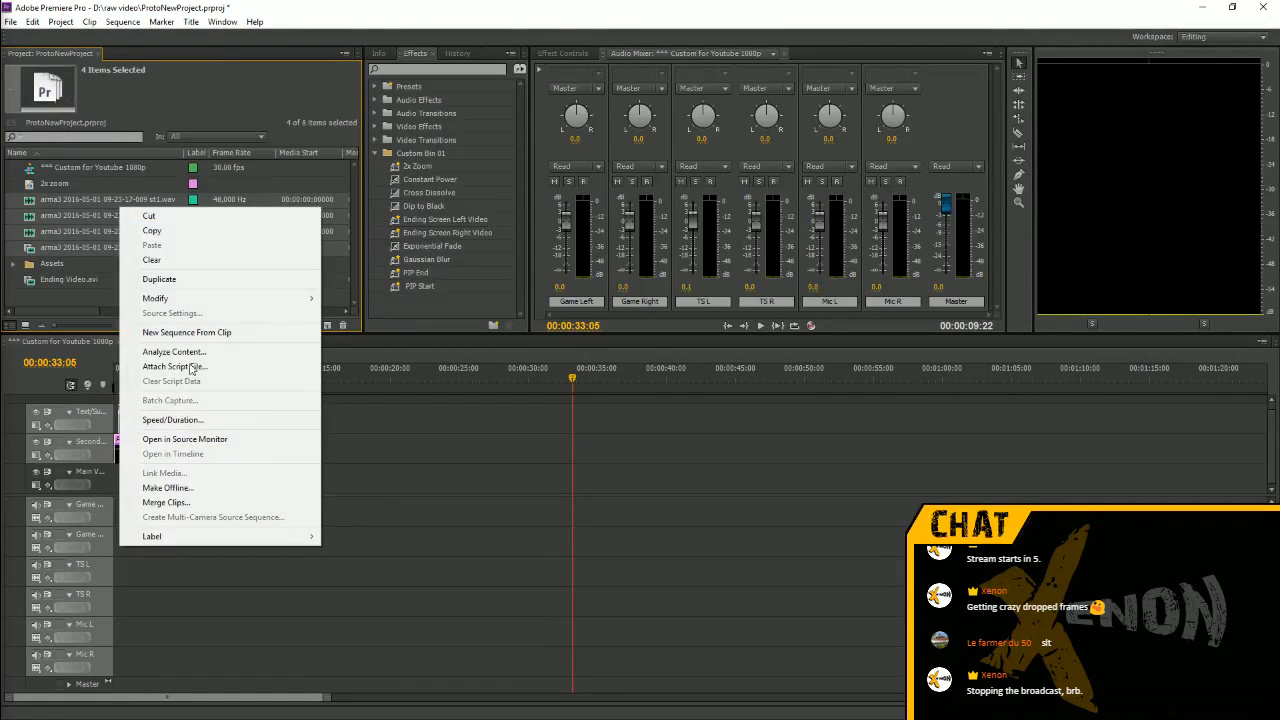
{"action": "left_click", "coordinate": [228, 502]}
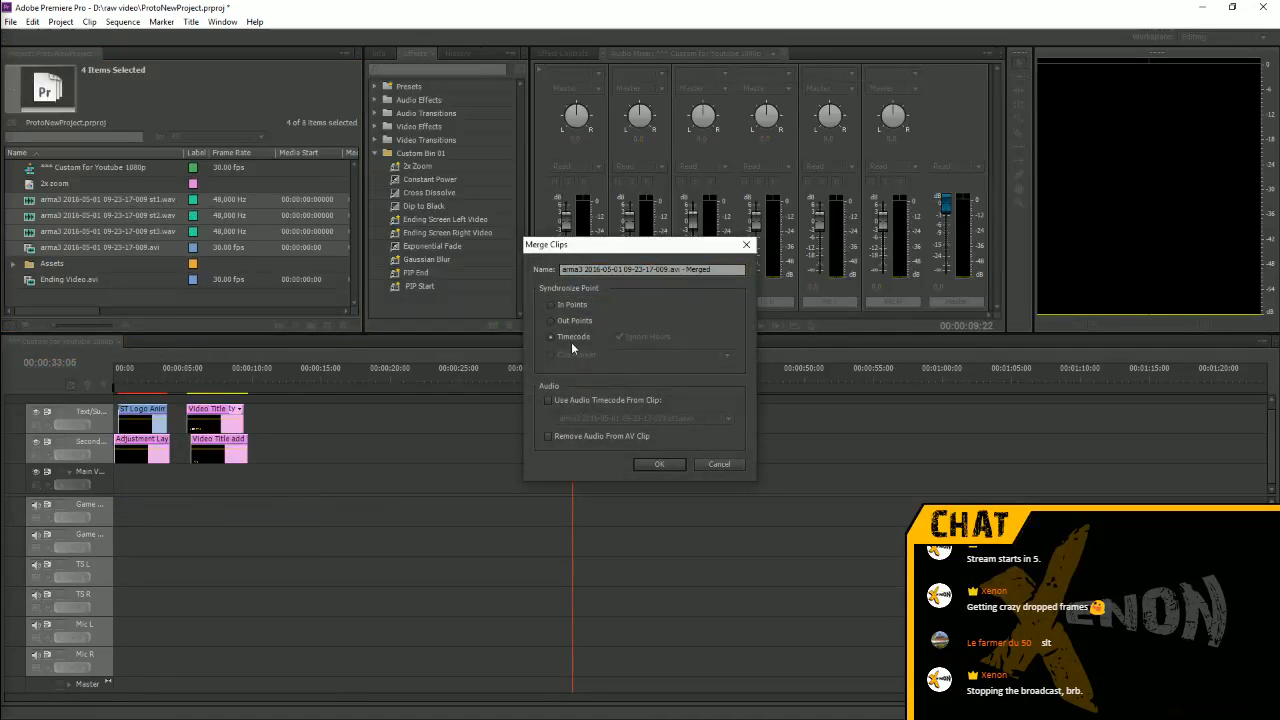
{"action": "left_click", "coordinate": [659, 464]}
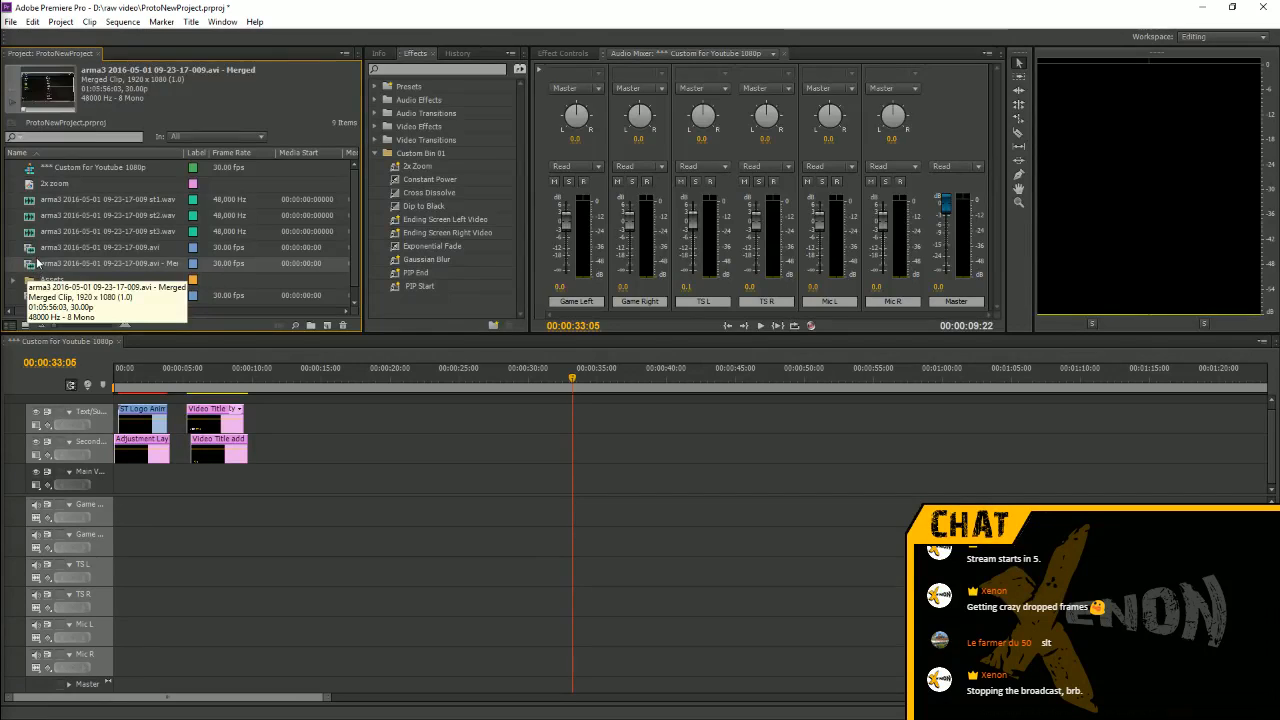
Open the merged clip in the Source monitor and scrub to the mission briefing around 00:03:44:09
{"action": "double_click", "coordinate": [36, 265]}
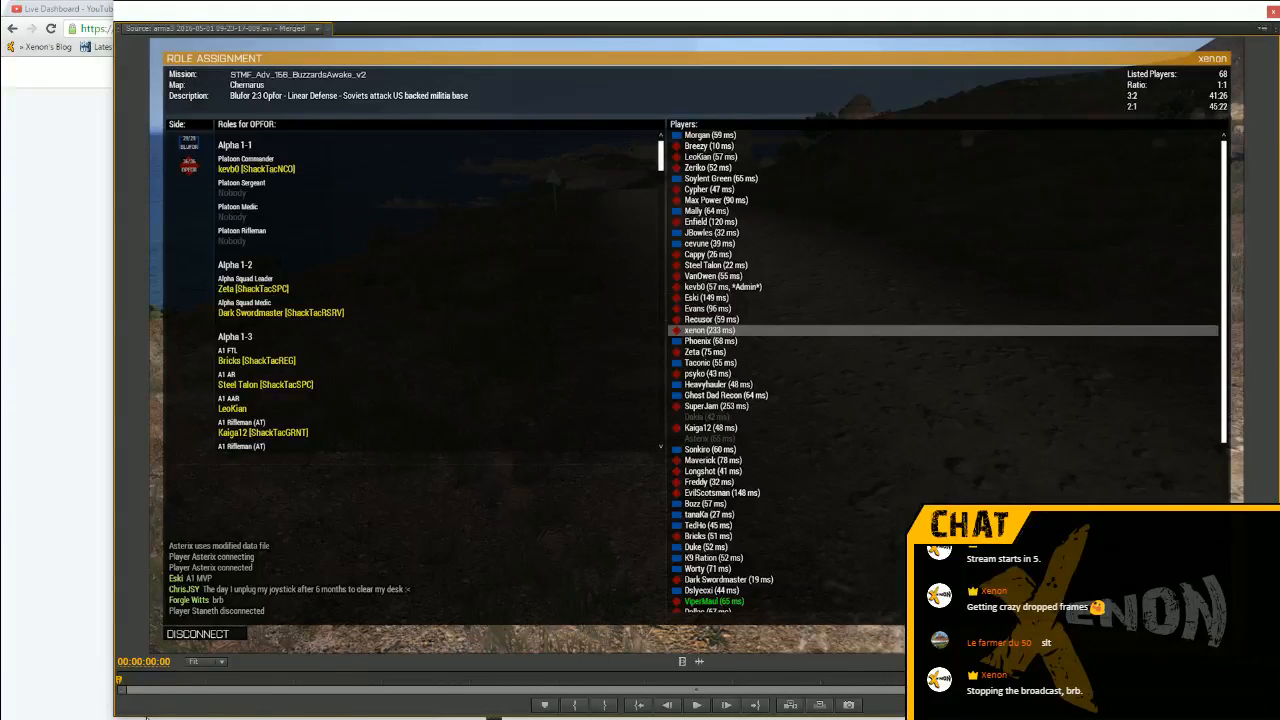
{"action": "left_click", "coordinate": [141, 684]}
{"action": "left_click", "coordinate": [217, 683]}
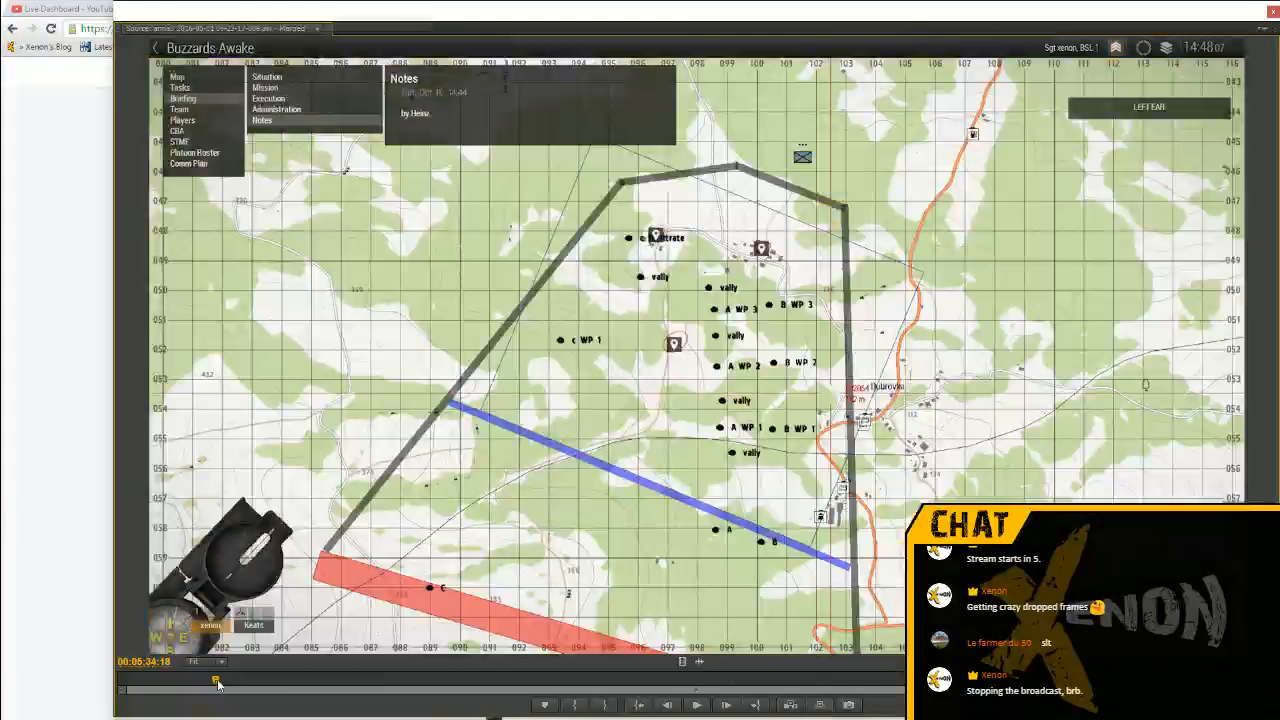
{"action": "left_click_drag", "start_coordinate": [207, 683], "coordinate": [178, 683]}
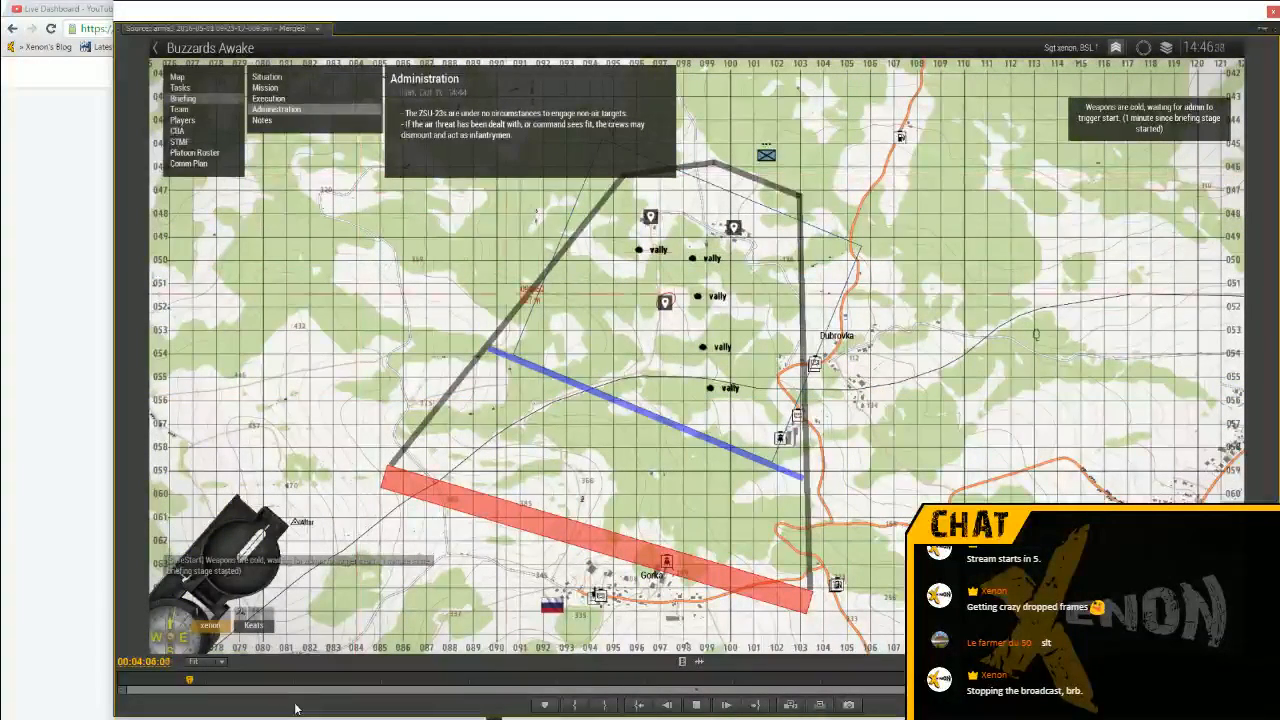
{"action": "key", "text": "alt+space"}
{"action": "left_click", "coordinate": [189, 677]}
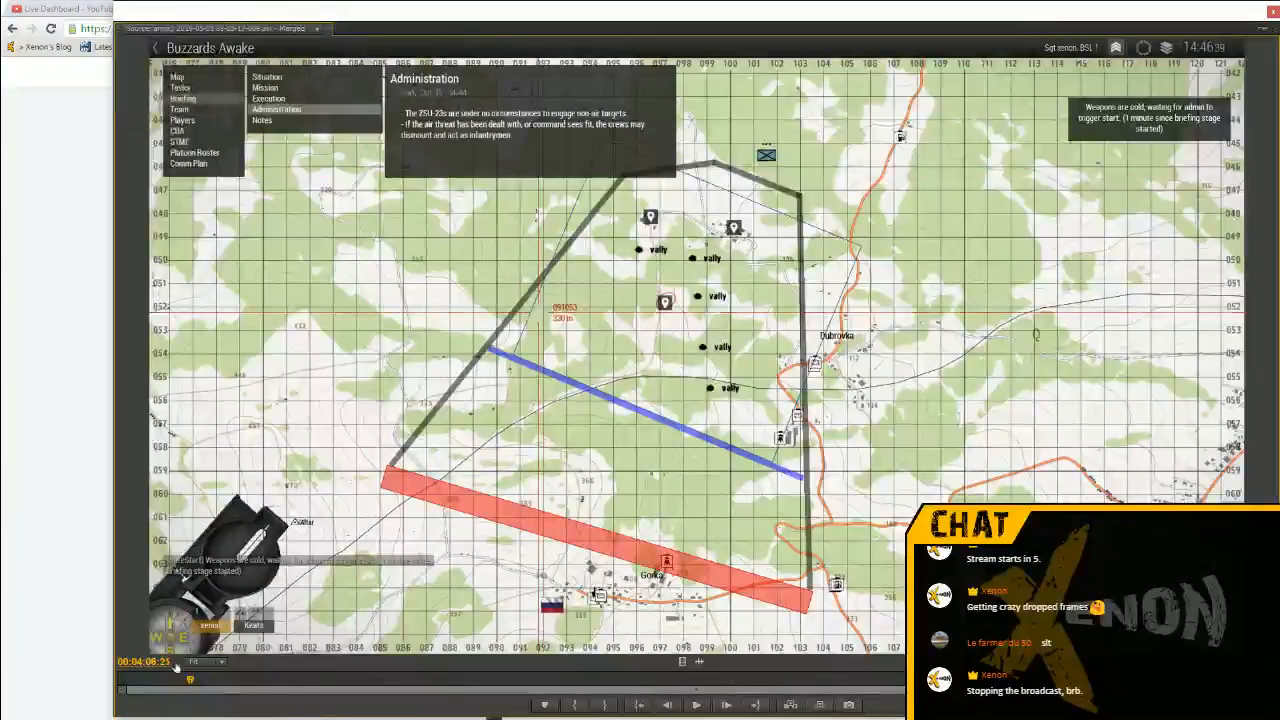
{"action": "left_click_drag", "start_coordinate": [189, 679], "coordinate": [183, 679]}
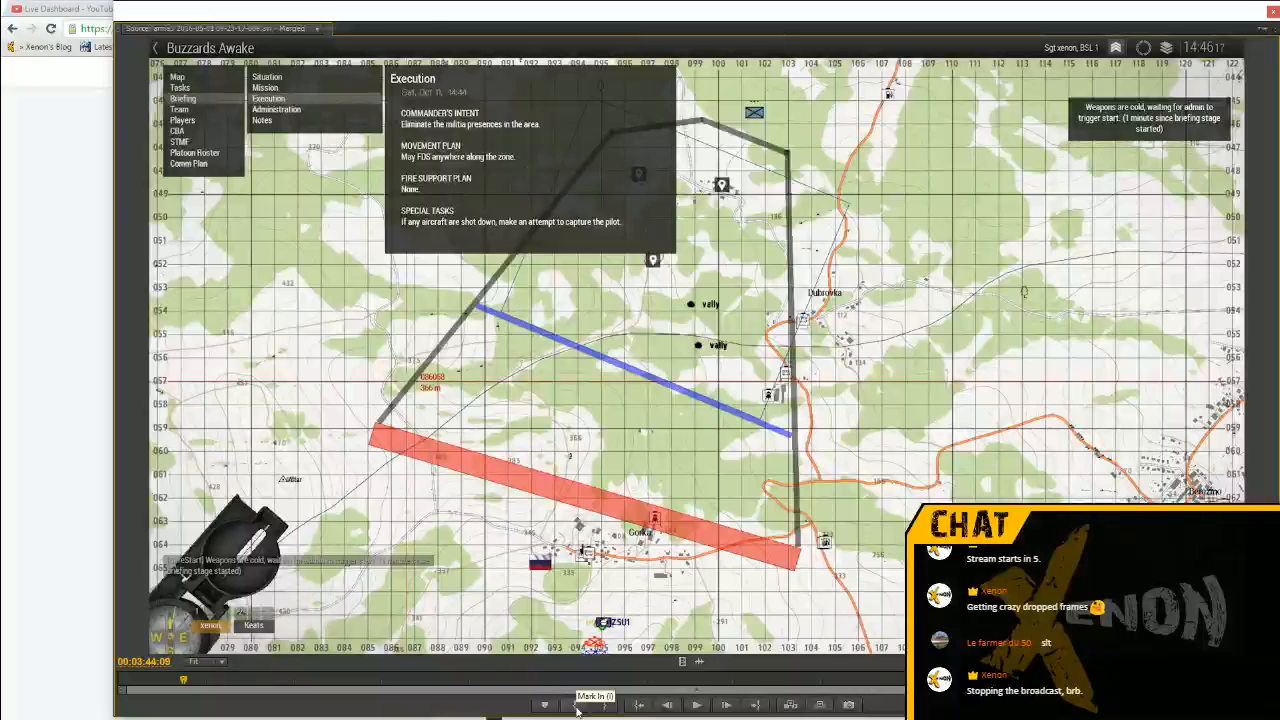
Play through the briefing and mark the merged clip's in point at 00:03:53:23 and out point at 00:04:12:19
{"action": "key", "text": "space"}
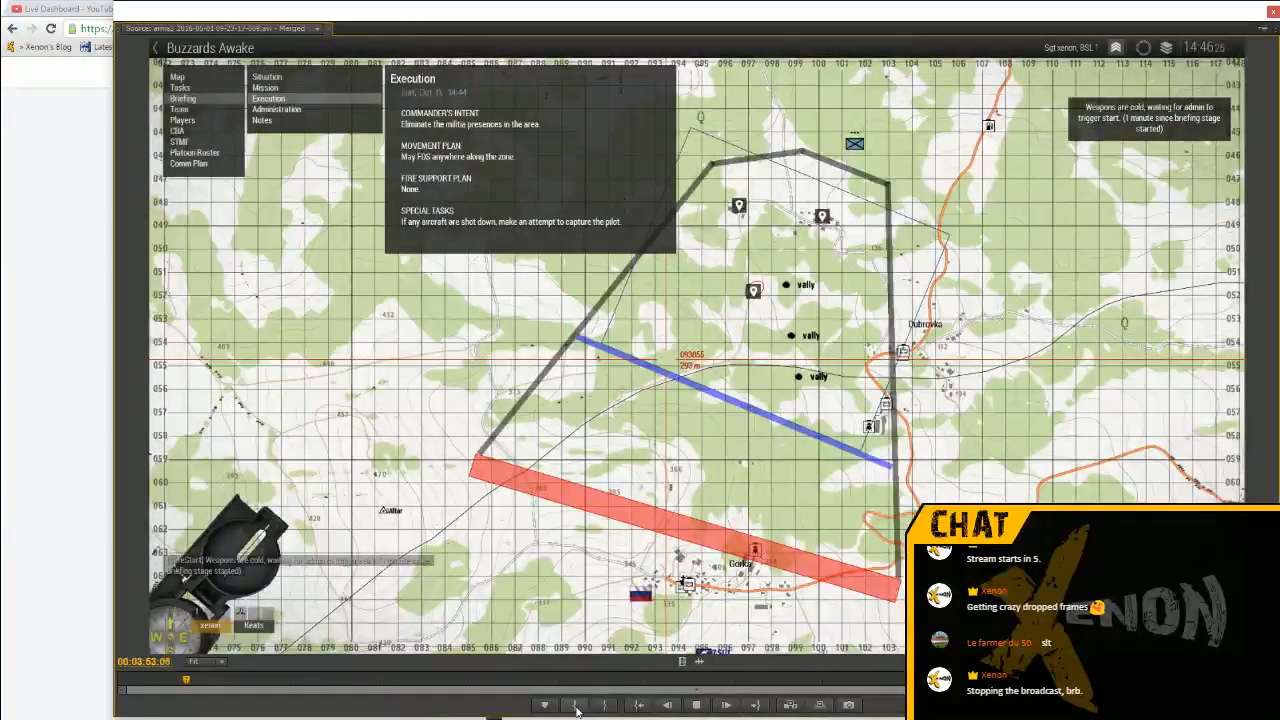
{"action": "key", "text": "space"}
{"action": "left_click_drag", "start_coordinate": [165, 668], "coordinate": [136, 670]}
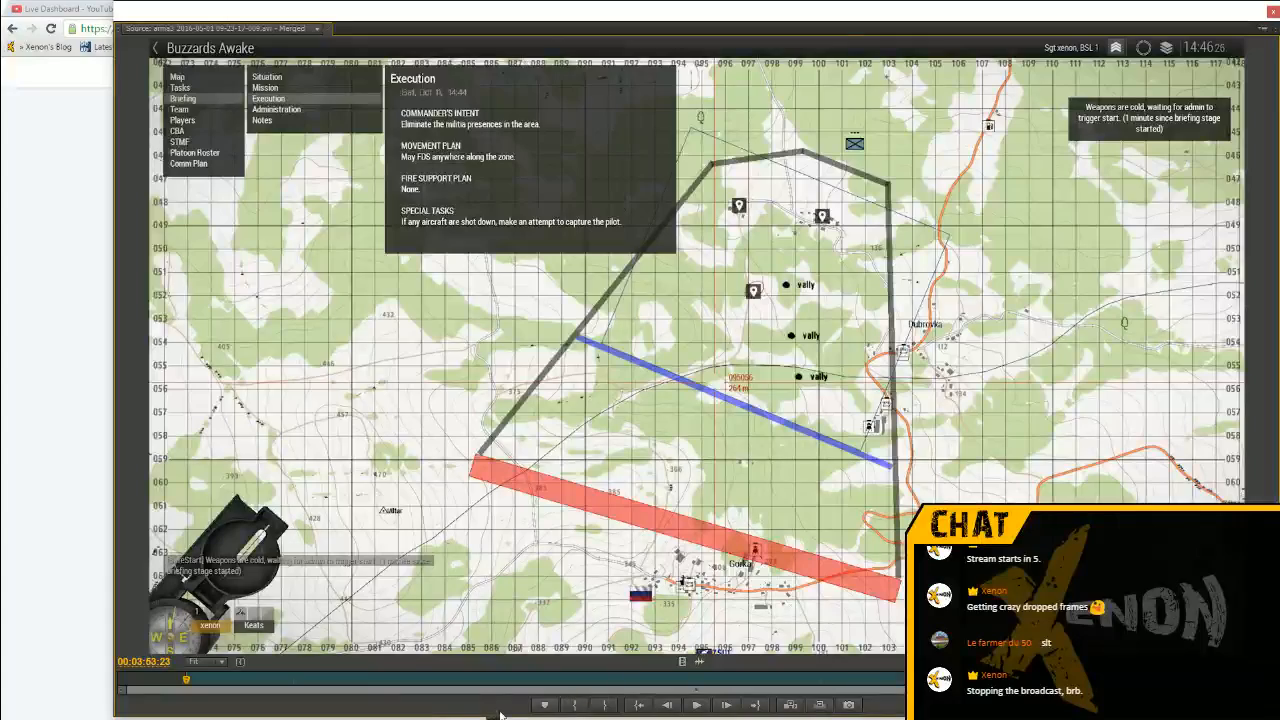
{"action": "key", "text": "space"}
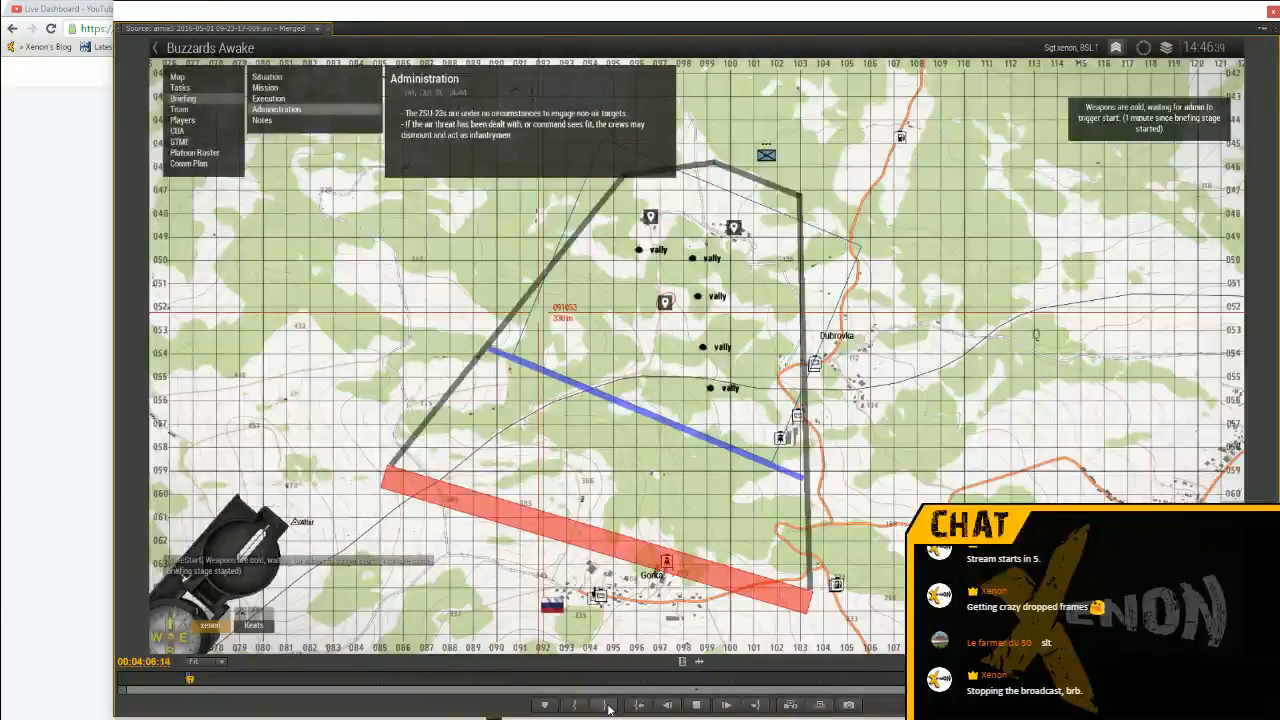
{"action": "key", "text": "space"}
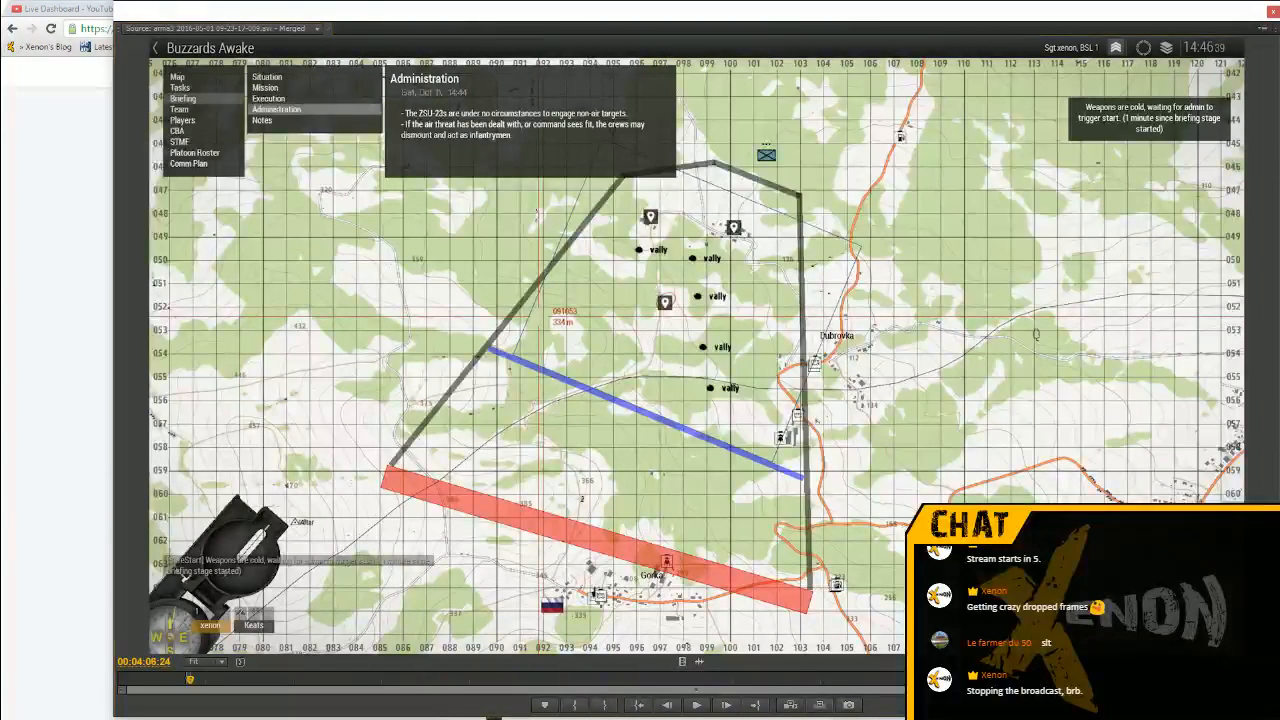
{"action": "key", "text": "space"}
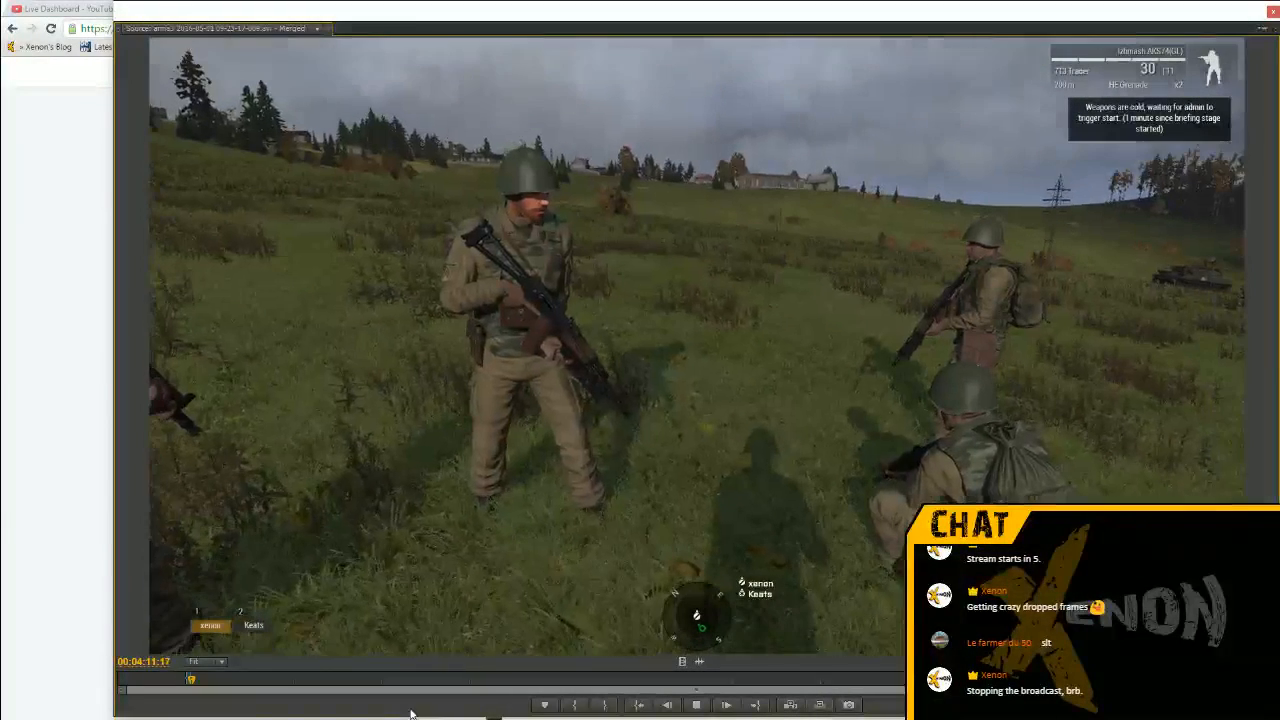
{"action": "key", "text": "space"}
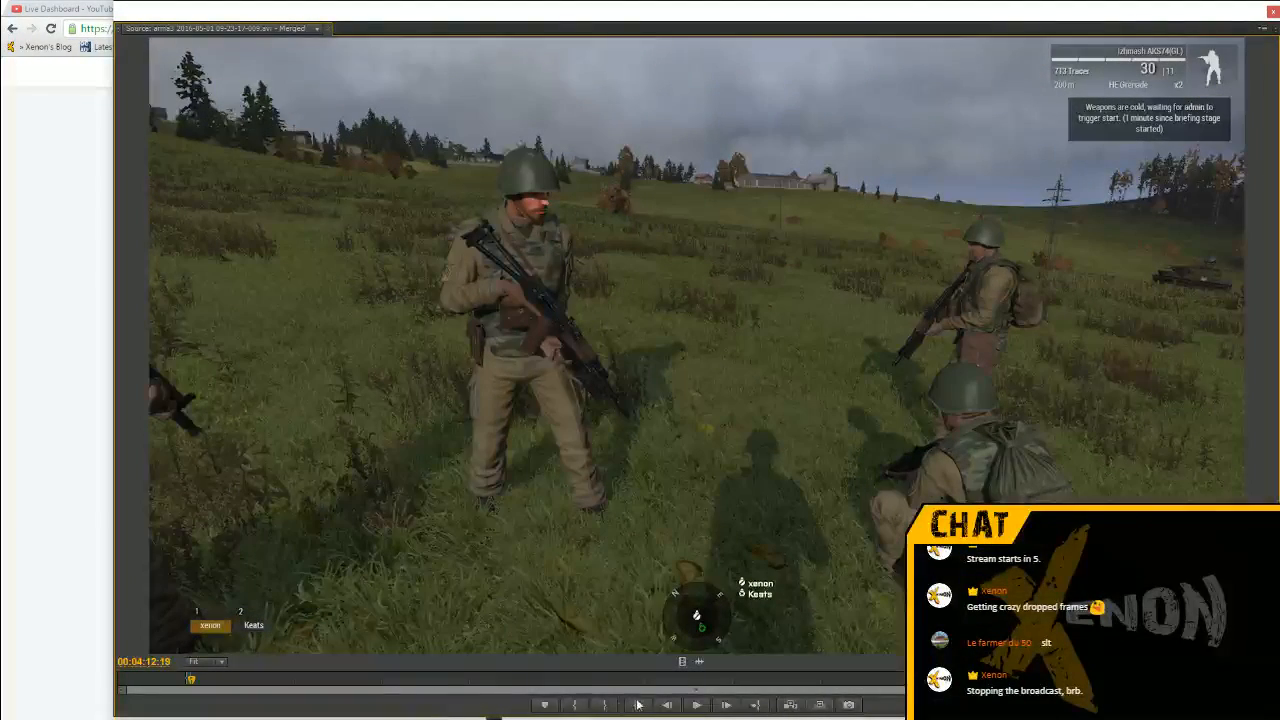
{"action": "left_click", "coordinate": [606, 709]}
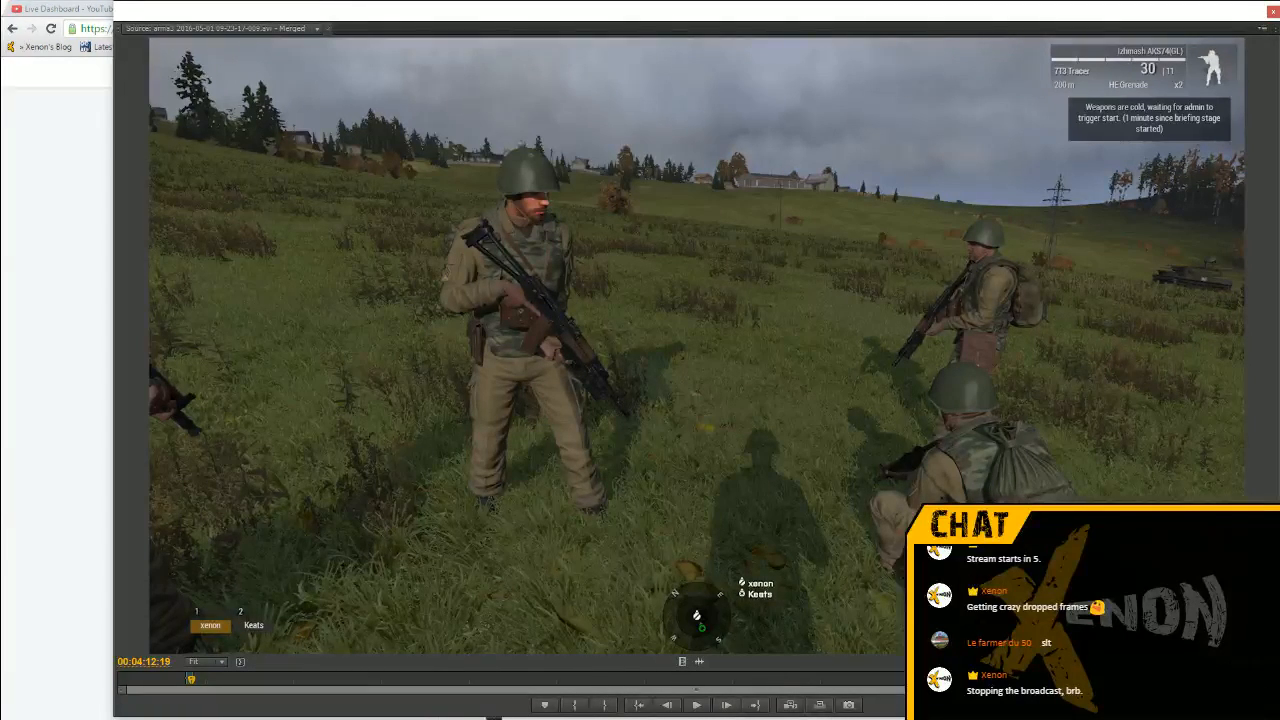
Place the trimmed merged clip at the start of the Custom for Youtube 1080p sequence and return the playhead to 00:00:00:00
{"action": "key", "text": "alt+Tab"}
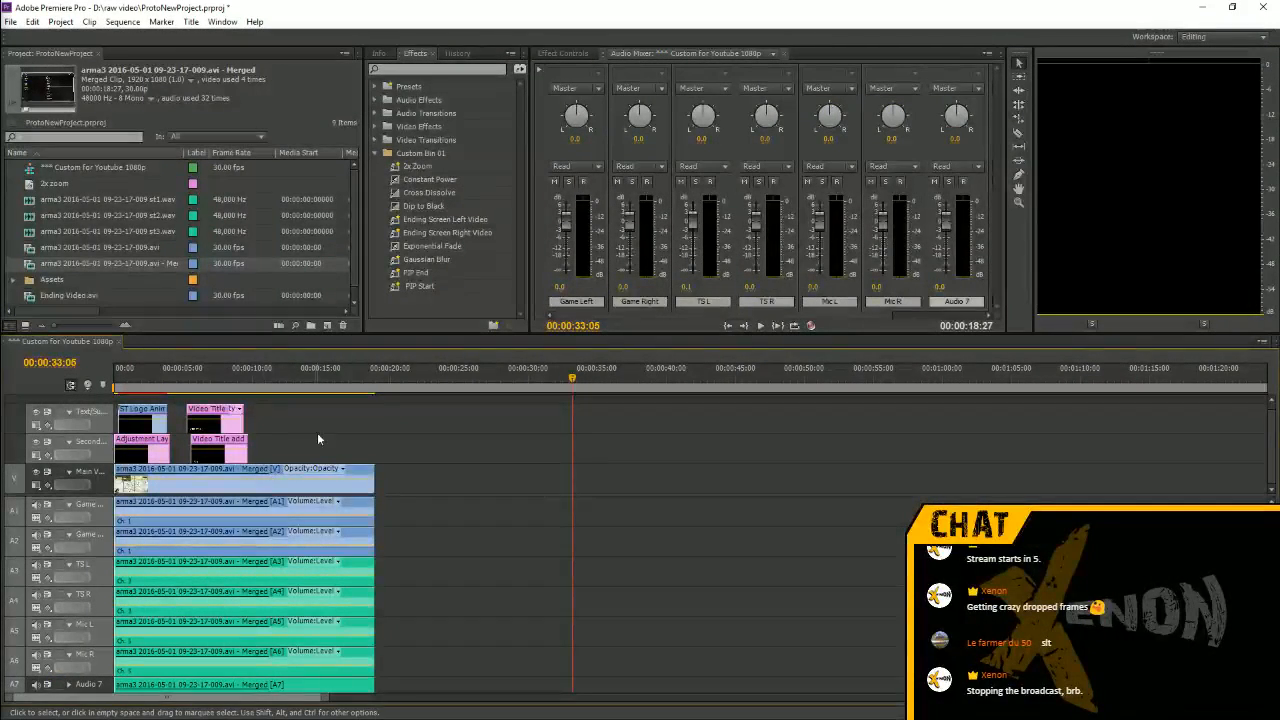
{"action": "key", "text": "Home"}
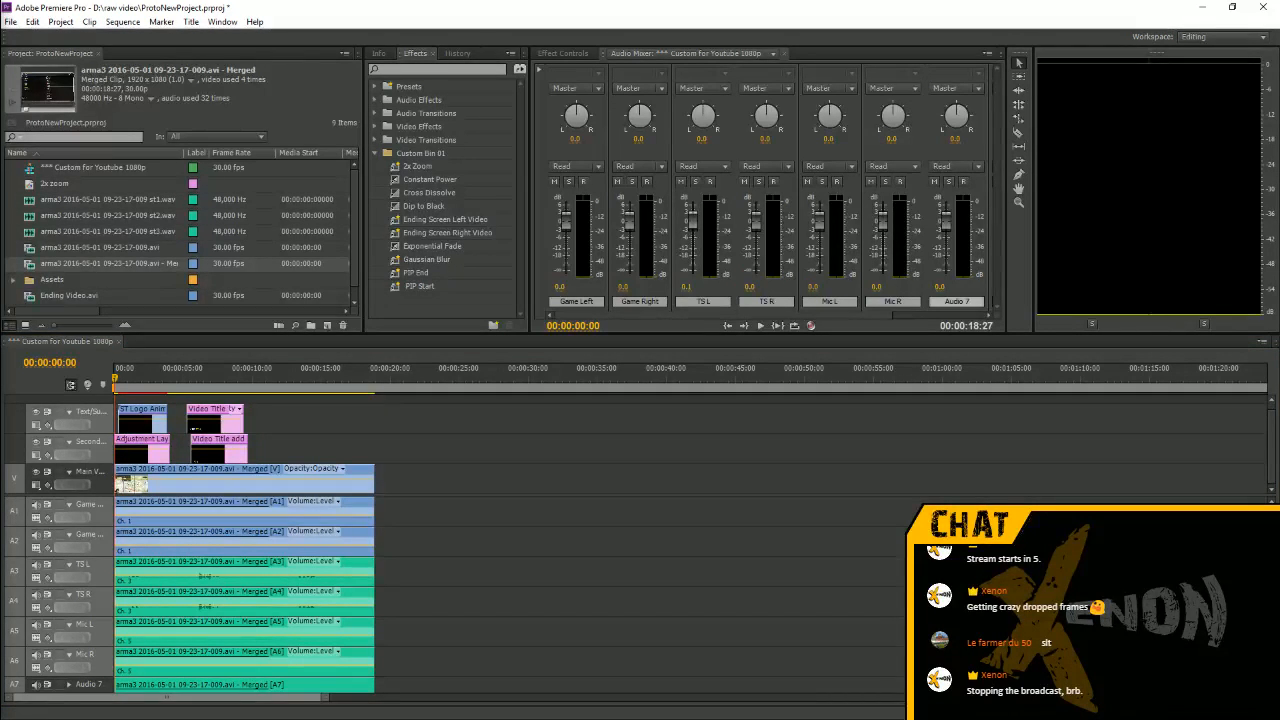
Bring the floating Program monitor over the main editing workspace and enlarge it so it reaches down over the timeline
{"action": "left_click_drag", "start_coordinate": [1150, 46], "coordinate": [1079, 45]}
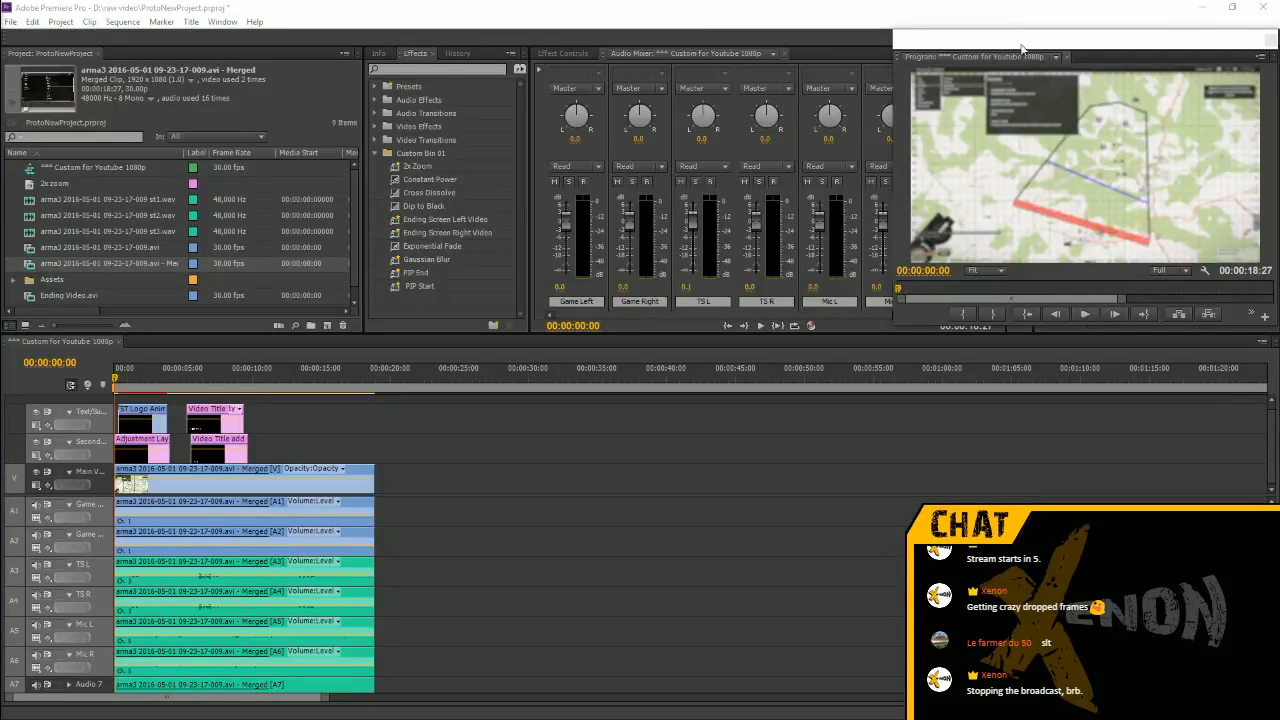
{"action": "left_click_drag", "start_coordinate": [1021, 56], "coordinate": [1025, 35]}
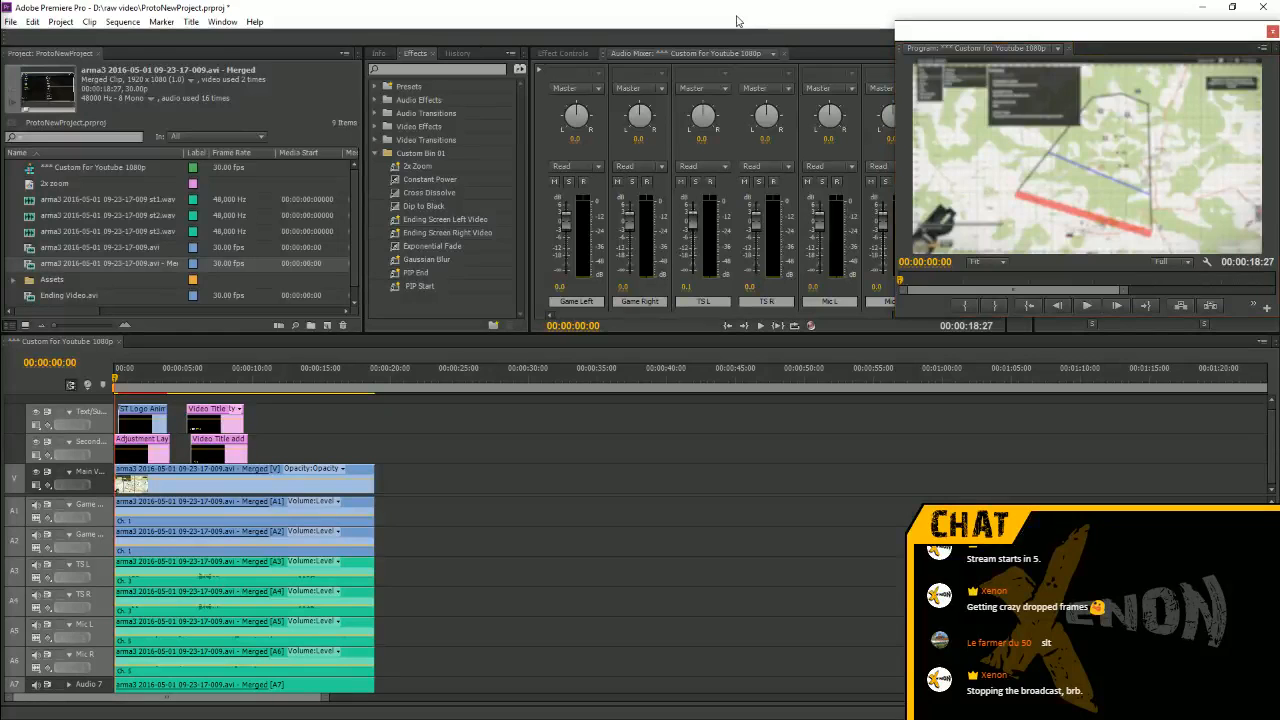
{"action": "left_click", "coordinate": [67, 373]}
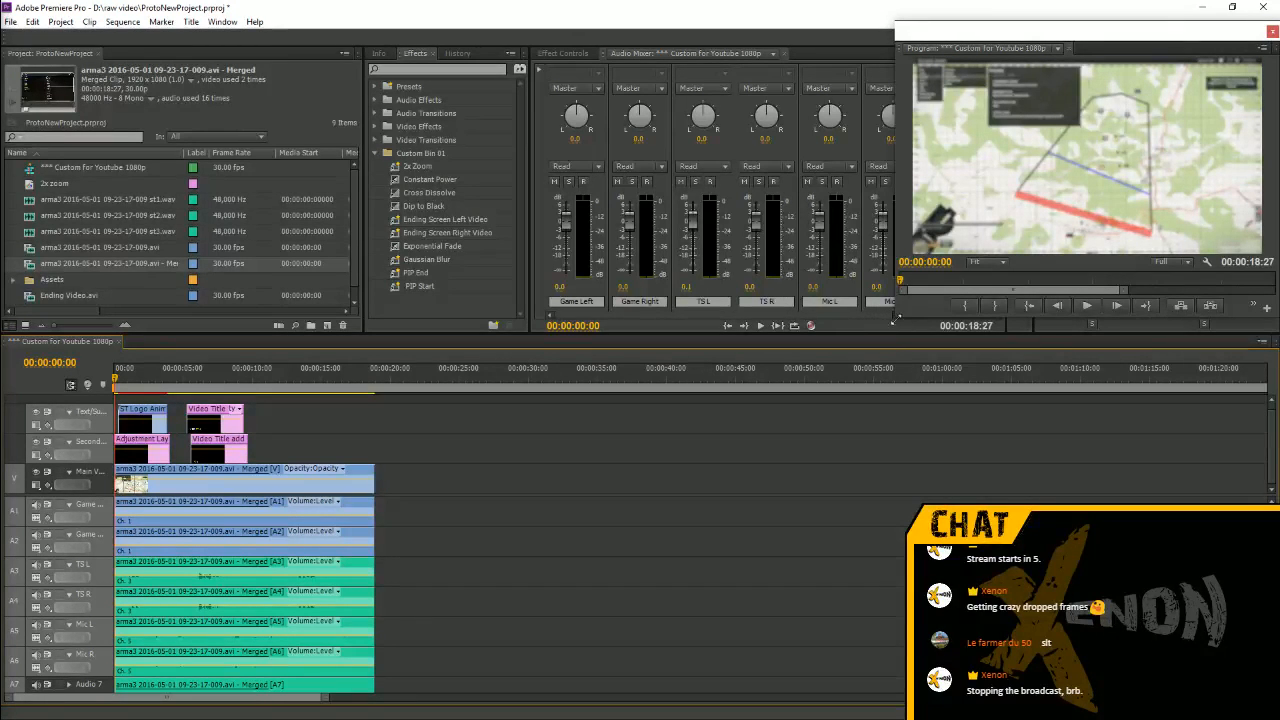
{"action": "left_click_drag", "start_coordinate": [894, 318], "coordinate": [592, 528]}
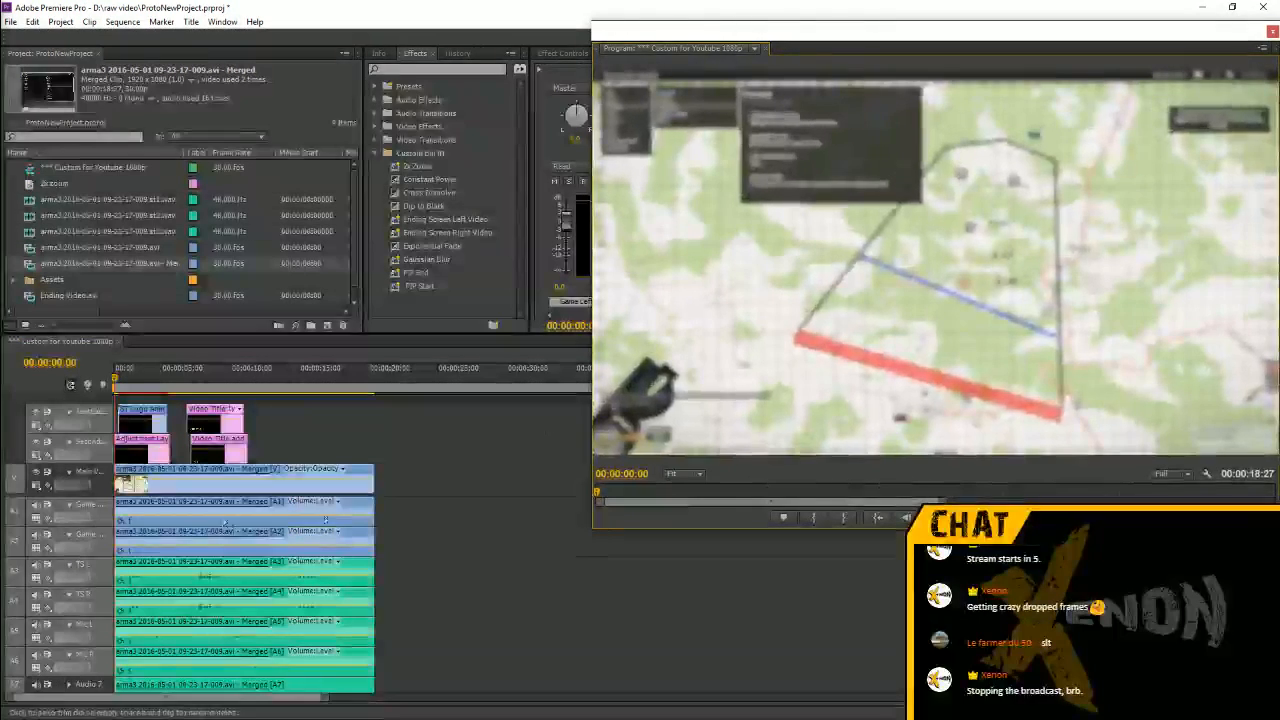
Play the sequence from the start past the ShackTactical intro and check the merged clip's audio tracks
{"action": "key", "text": "space"}
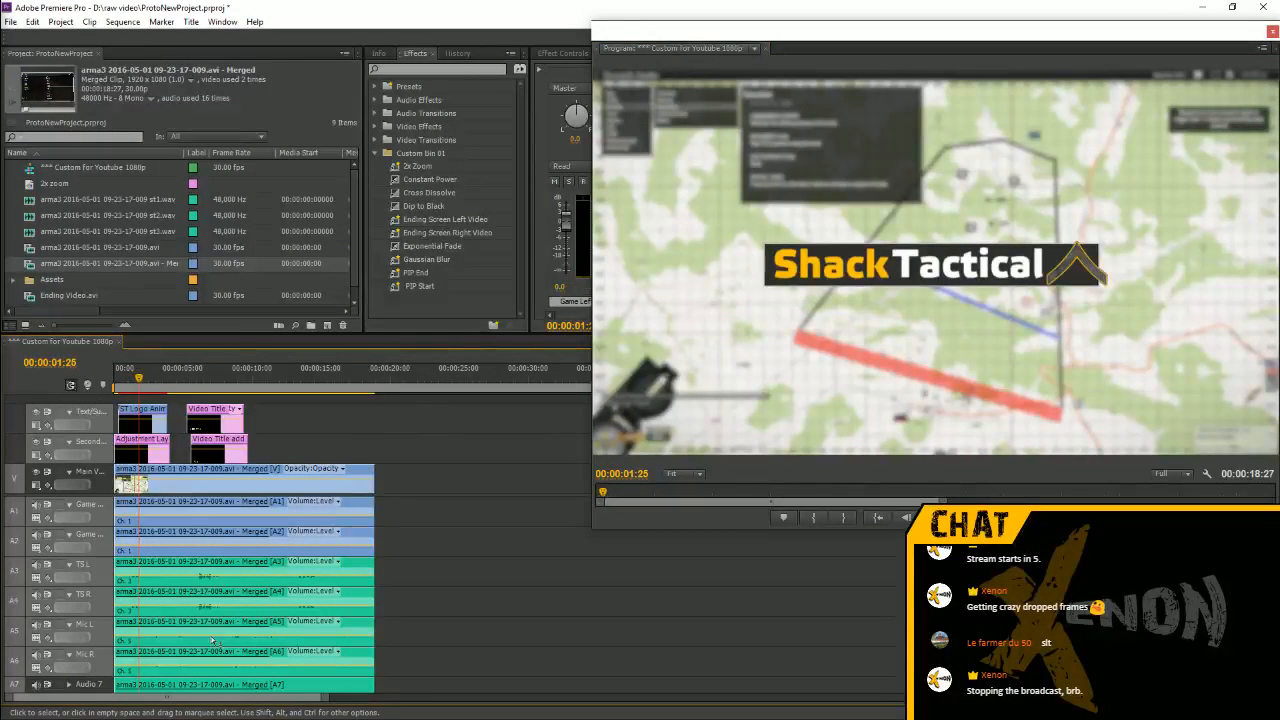
{"action": "scroll", "coordinate": [60, 637], "scroll_direction": "down", "scroll_amount": 2}
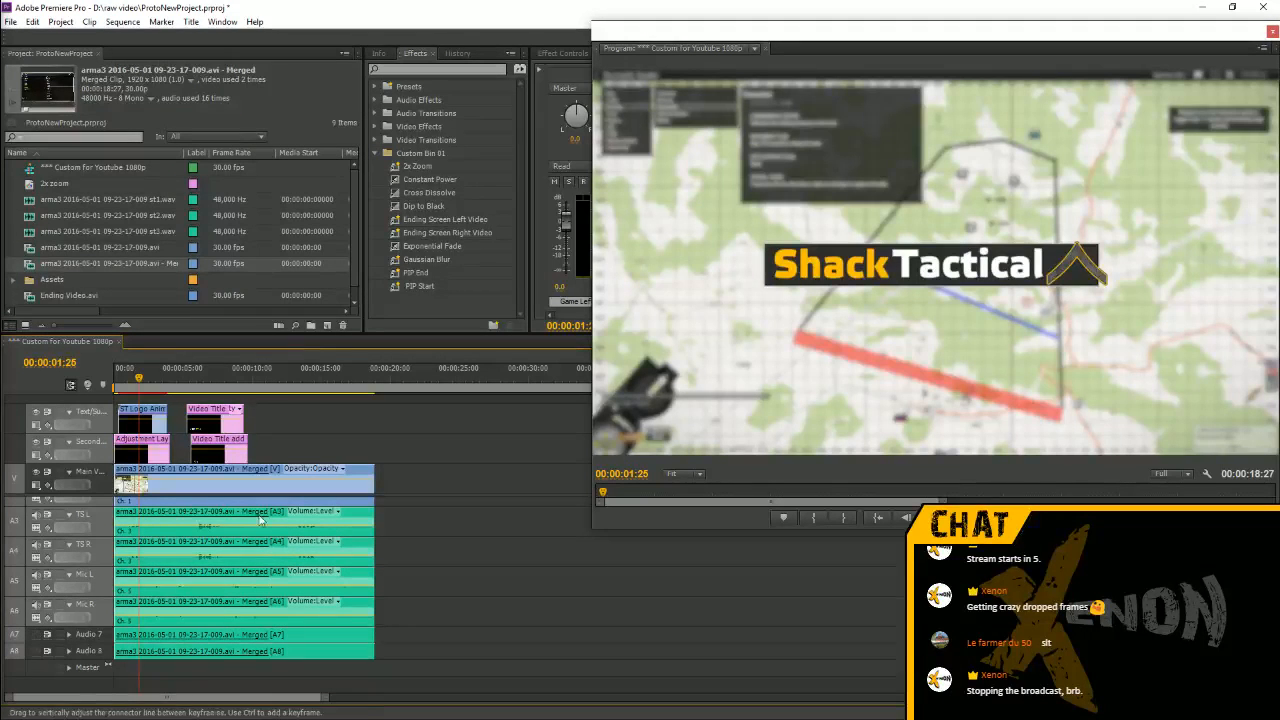
{"action": "key", "text": "Home"}
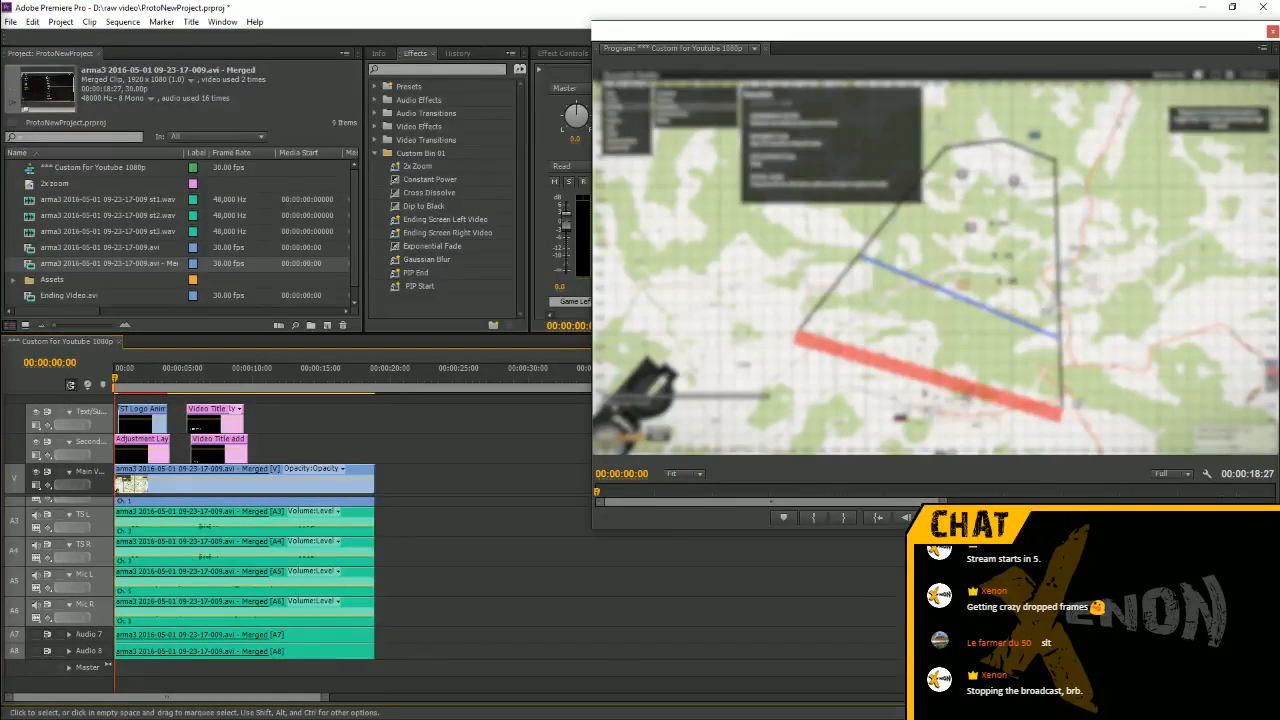
{"action": "scroll", "coordinate": [190, 600], "scroll_direction": "up", "scroll_amount": 3}
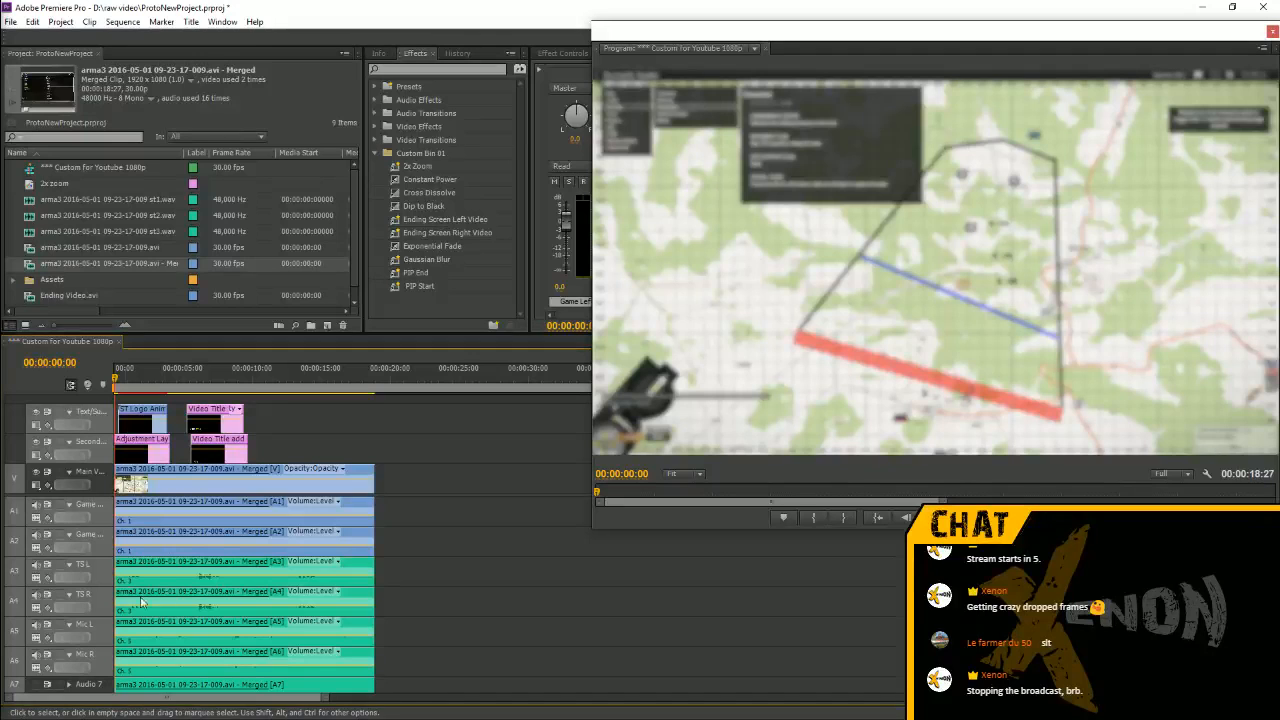
{"action": "left_click", "coordinate": [240, 516]}
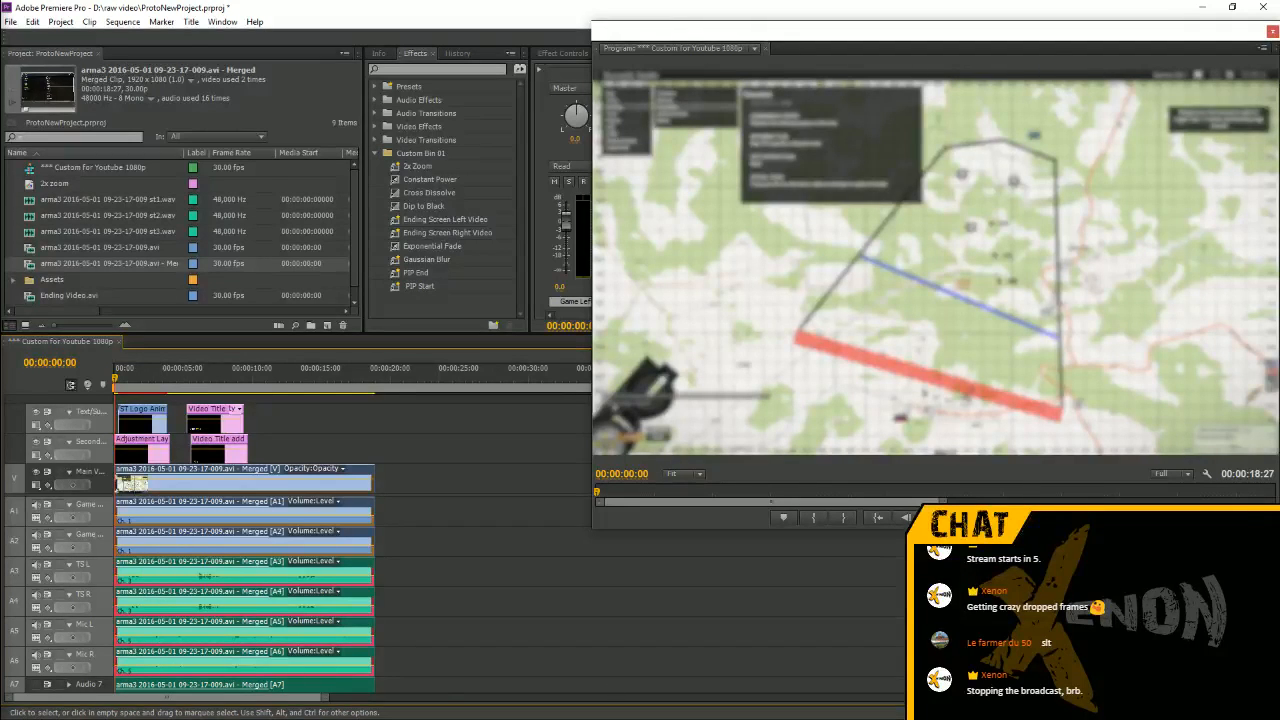
{"action": "scroll", "coordinate": [440, 613], "scroll_direction": "down", "scroll_amount": 2}
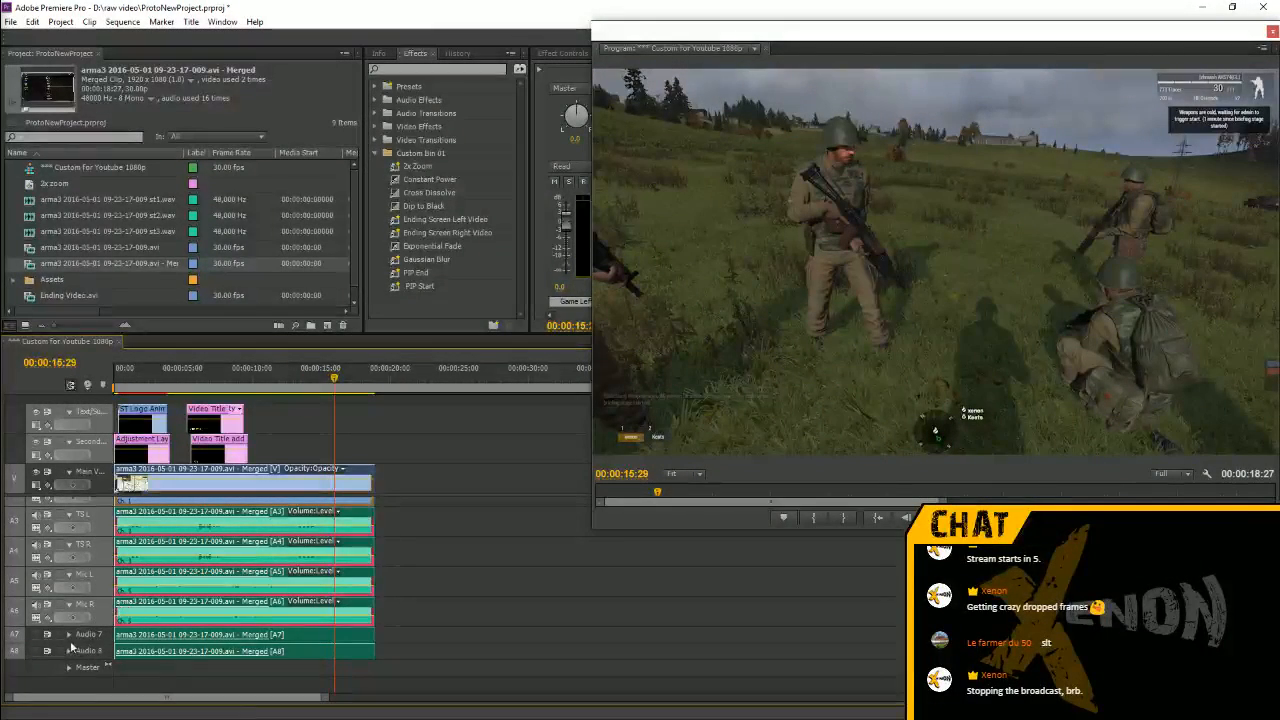
Expand the Audio 7 and Audio 8 tracks so their waveforms are displayed like the other audio tracks
{"action": "left_click", "coordinate": [69, 634]}
{"action": "left_click", "coordinate": [60, 665]}
{"action": "left_click", "coordinate": [59, 665]}
{"action": "left_click", "coordinate": [69, 665]}
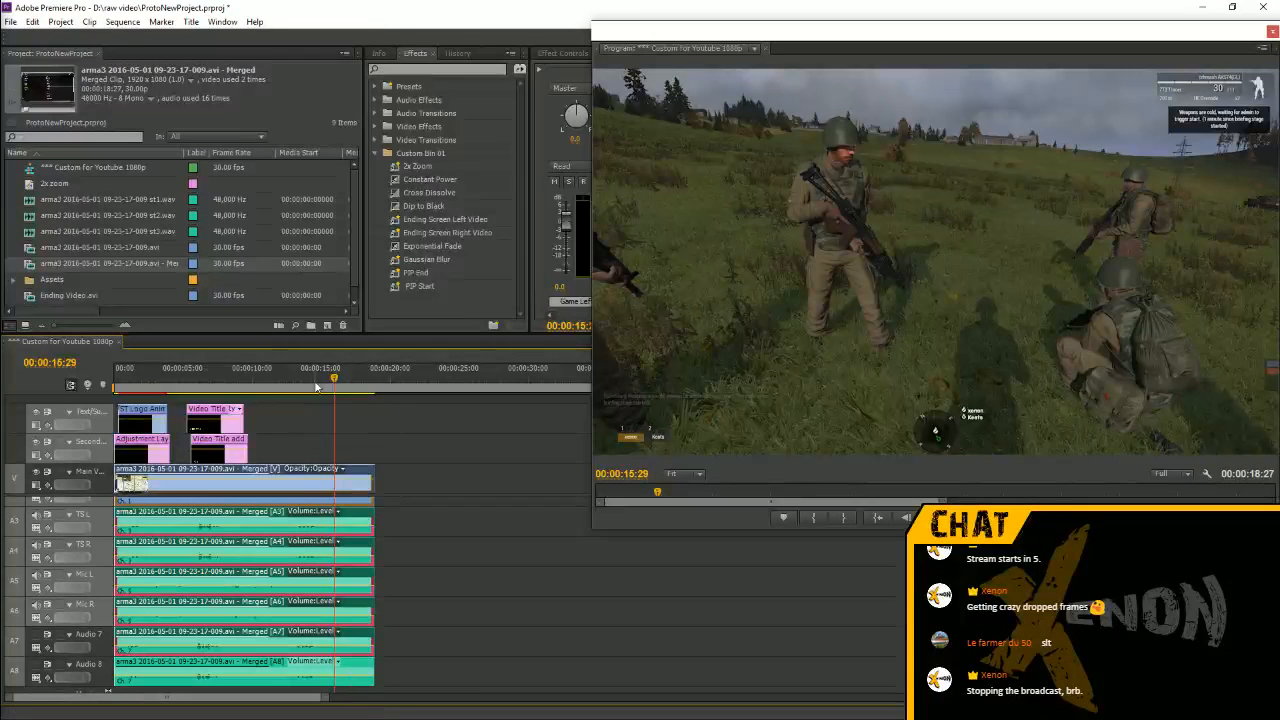
Unlink the merged clip on the timeline so its video and individual audio tracks can be edited separately
{"action": "right_click", "coordinate": [251, 476]}
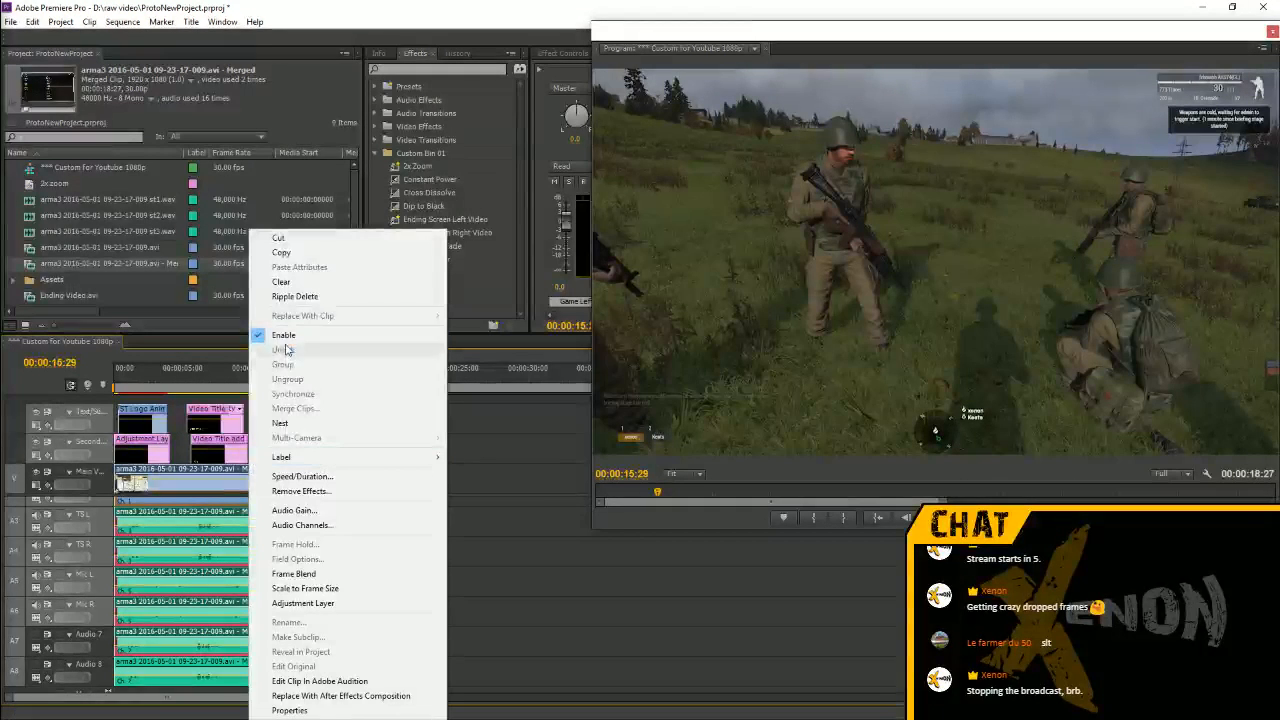
{"action": "left_click", "coordinate": [488, 578]}
{"action": "left_click", "coordinate": [488, 578]}
{"action": "right_click", "coordinate": [226, 478]}
{"action": "left_click", "coordinate": [259, 330]}
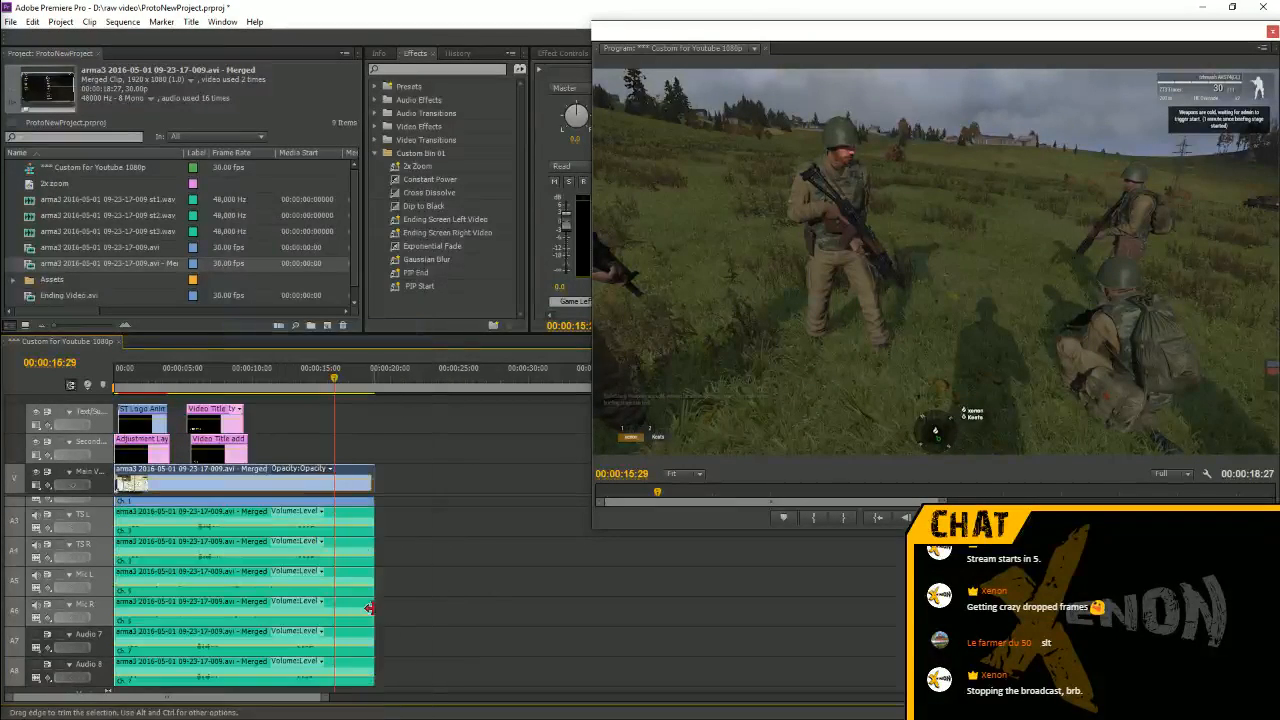
Split the Audio 7 and Audio 8 clips at 00:00:13:02 and again at 00:00:15:02
{"action": "left_click", "coordinate": [287, 383]}
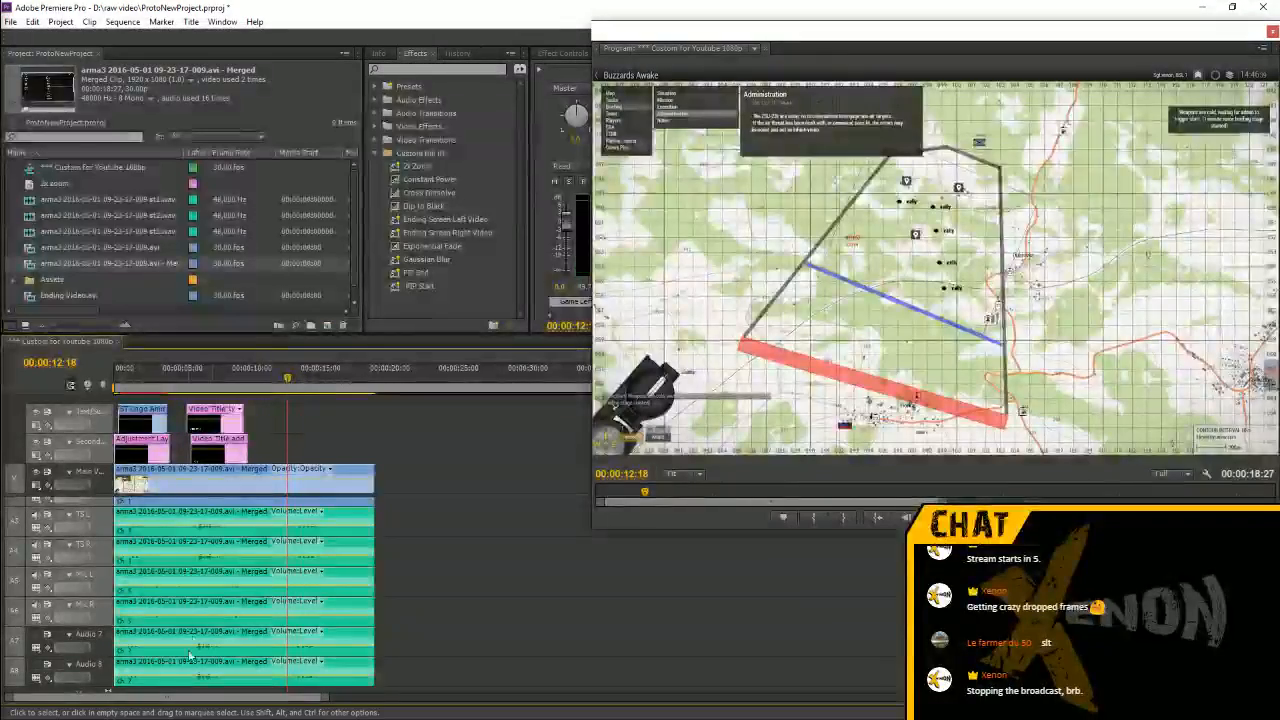
{"action": "left_click", "coordinate": [291, 513]}
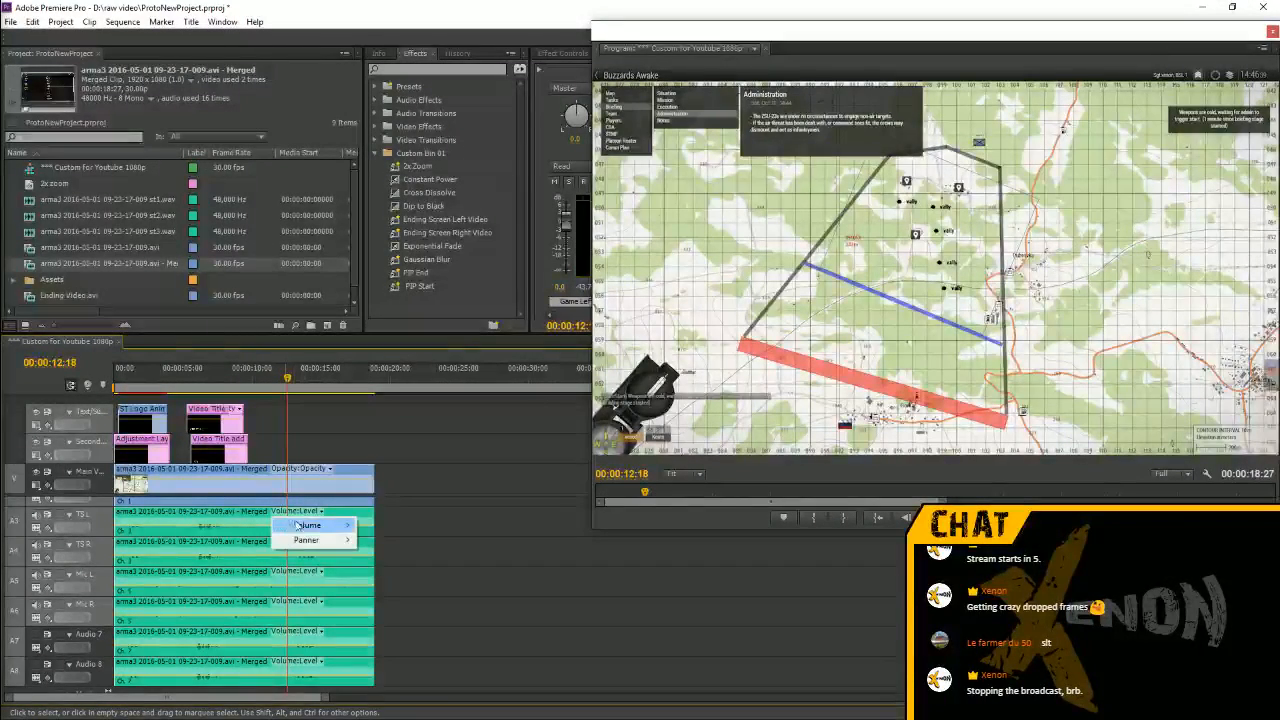
{"action": "left_click", "coordinate": [252, 519]}
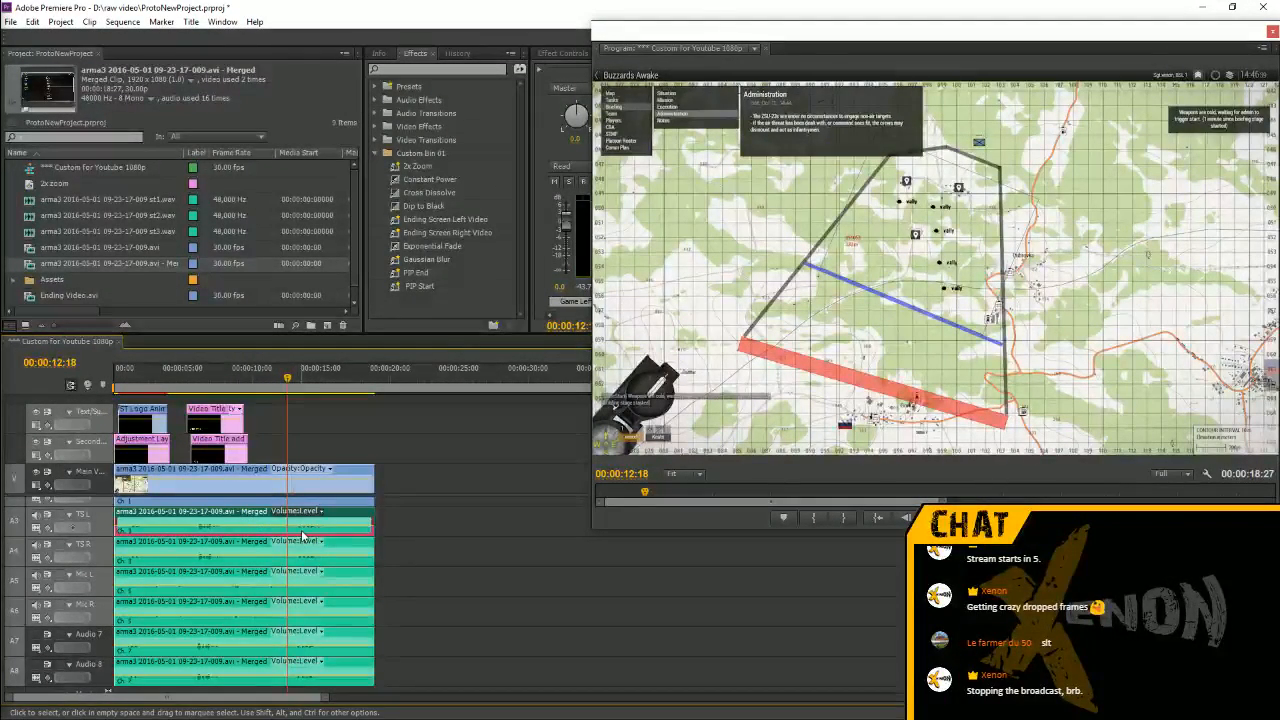
{"action": "left_click_drag", "start_coordinate": [291, 380], "coordinate": [298, 380]}
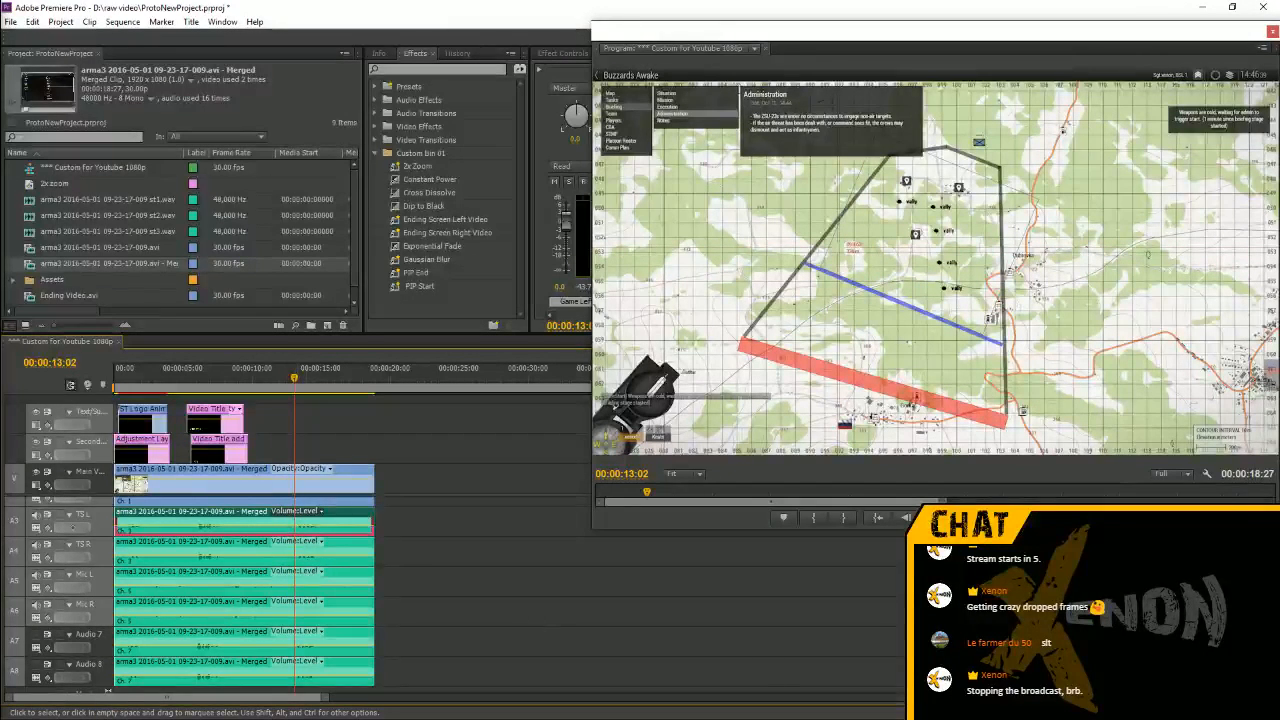
{"action": "scroll", "coordinate": [289, 637], "scroll_direction": "down", "scroll_amount": 1}
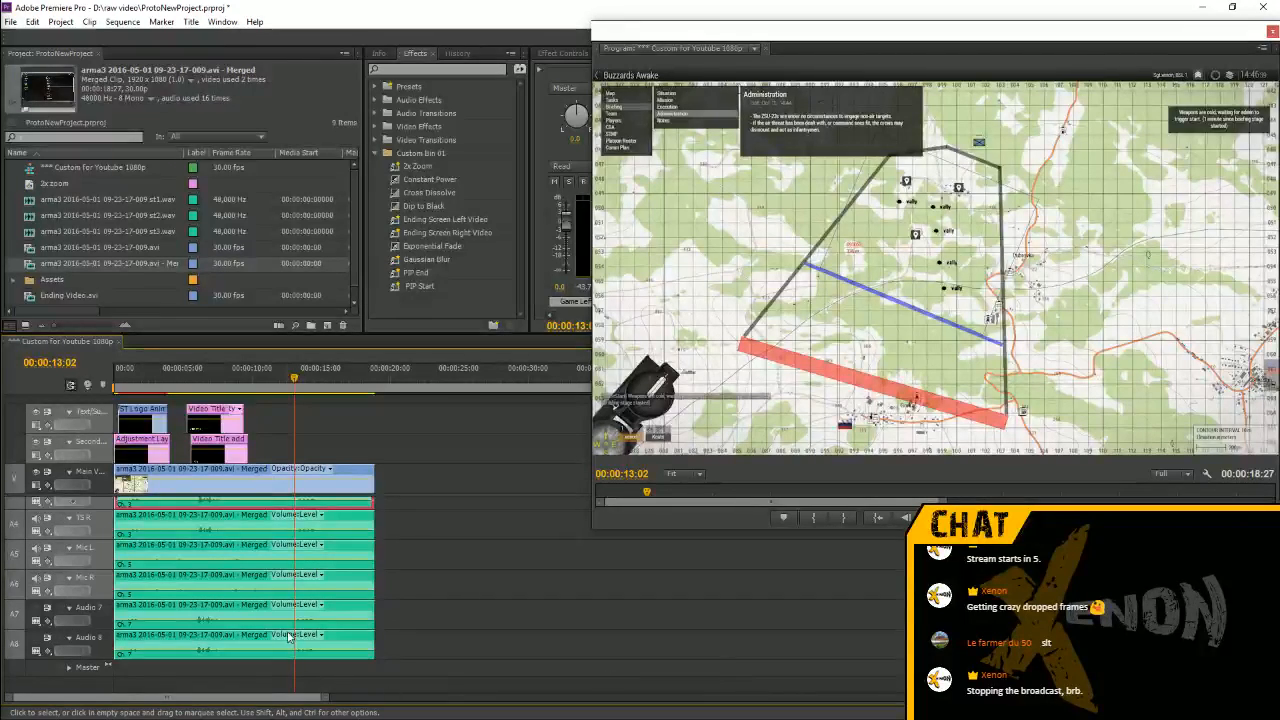
{"action": "key", "text": "c"}
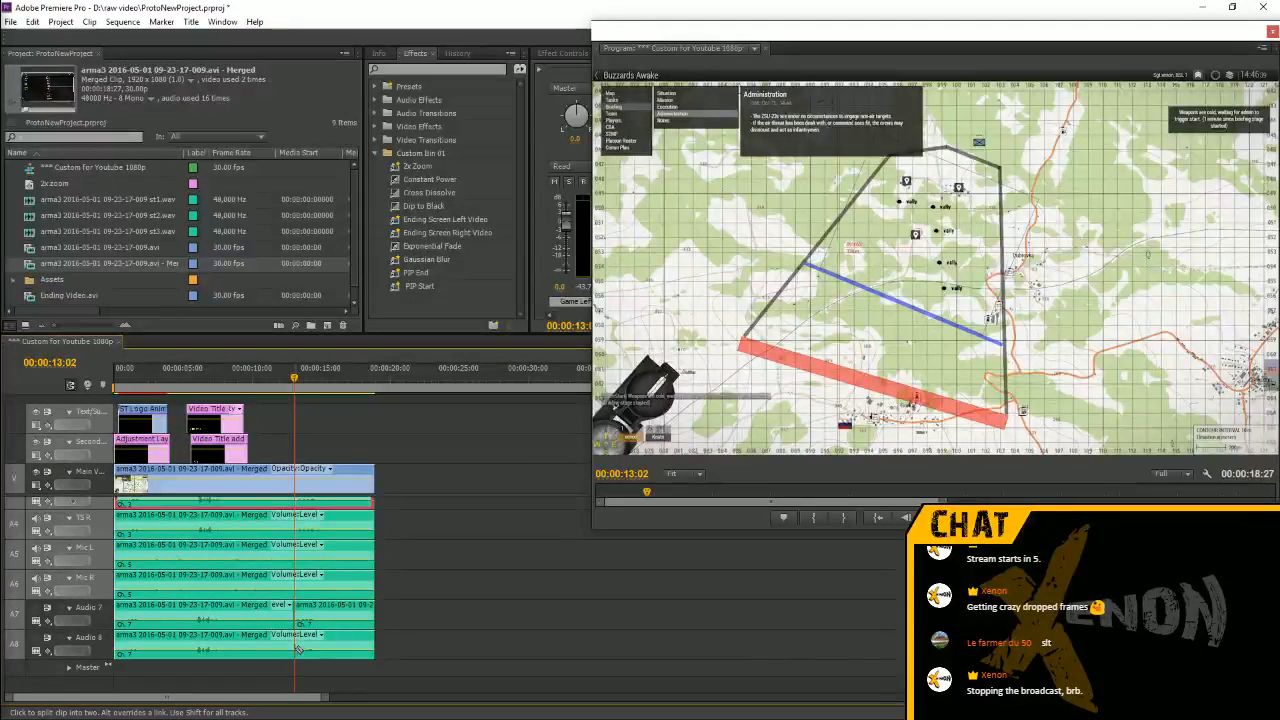
{"action": "key", "text": "space"}
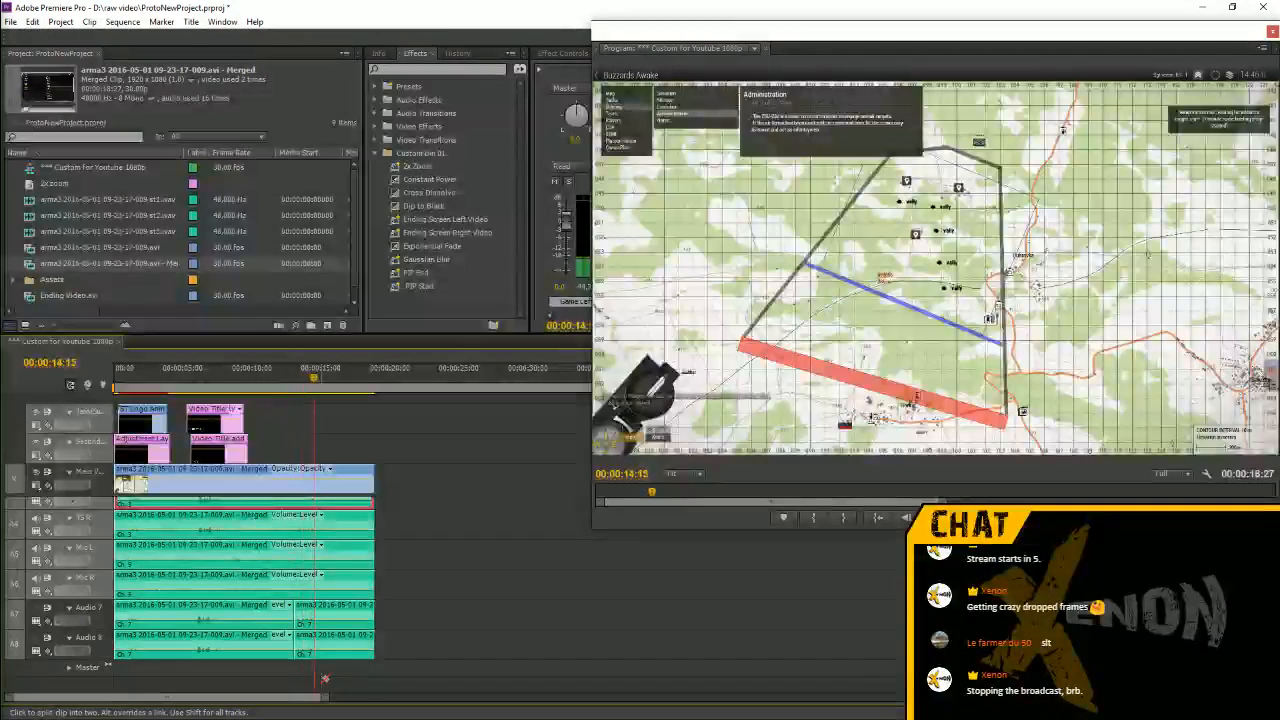
{"action": "left_click", "coordinate": [324, 648]}
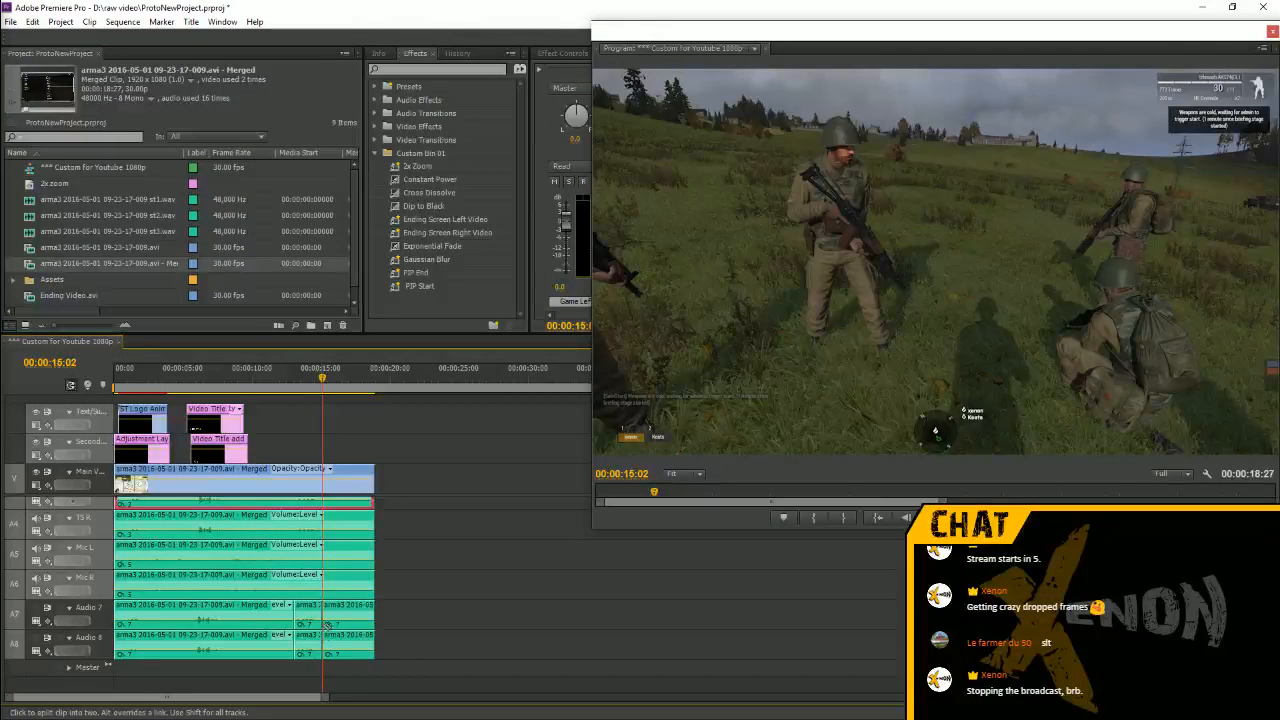
Move the short middle pieces of Audio 7 and Audio 8 onto the TS L and TS R tracks and play them back
{"action": "left_click", "coordinate": [309, 641]}
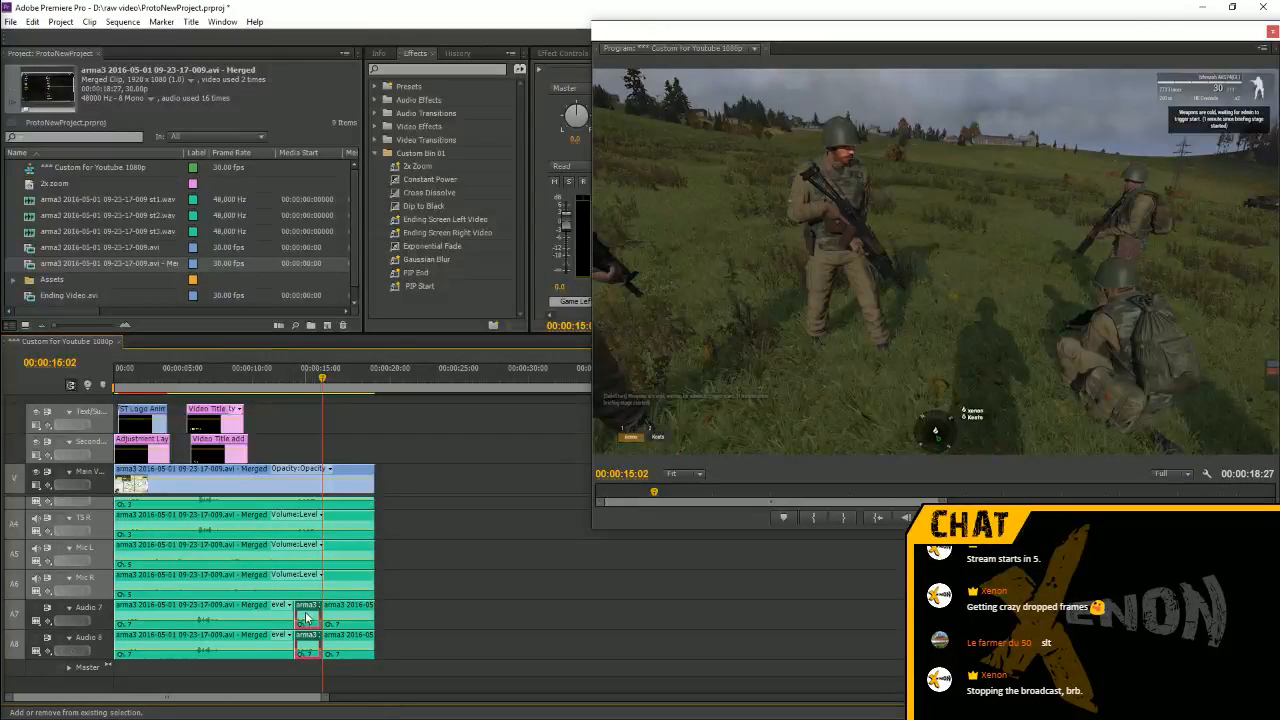
{"action": "scroll", "coordinate": [190, 590], "scroll_direction": "up", "scroll_amount": 3}
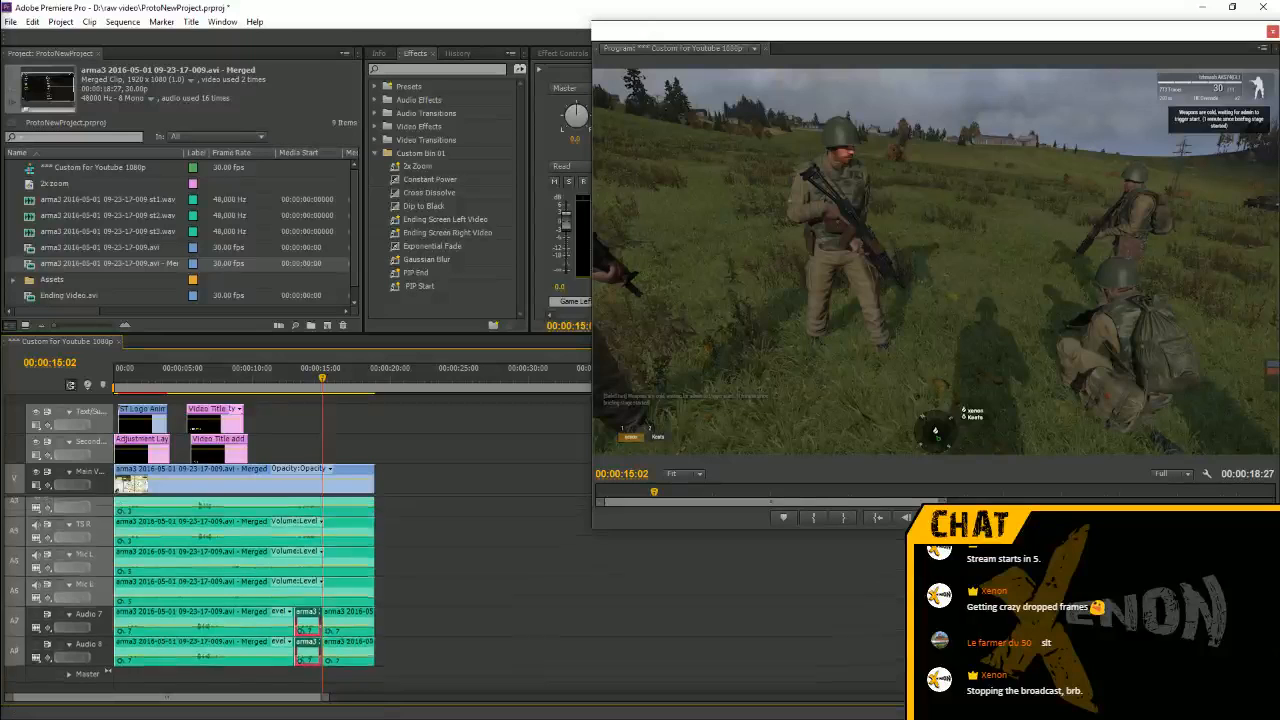
{"action": "left_click_drag", "start_coordinate": [307, 689], "coordinate": [308, 569]}
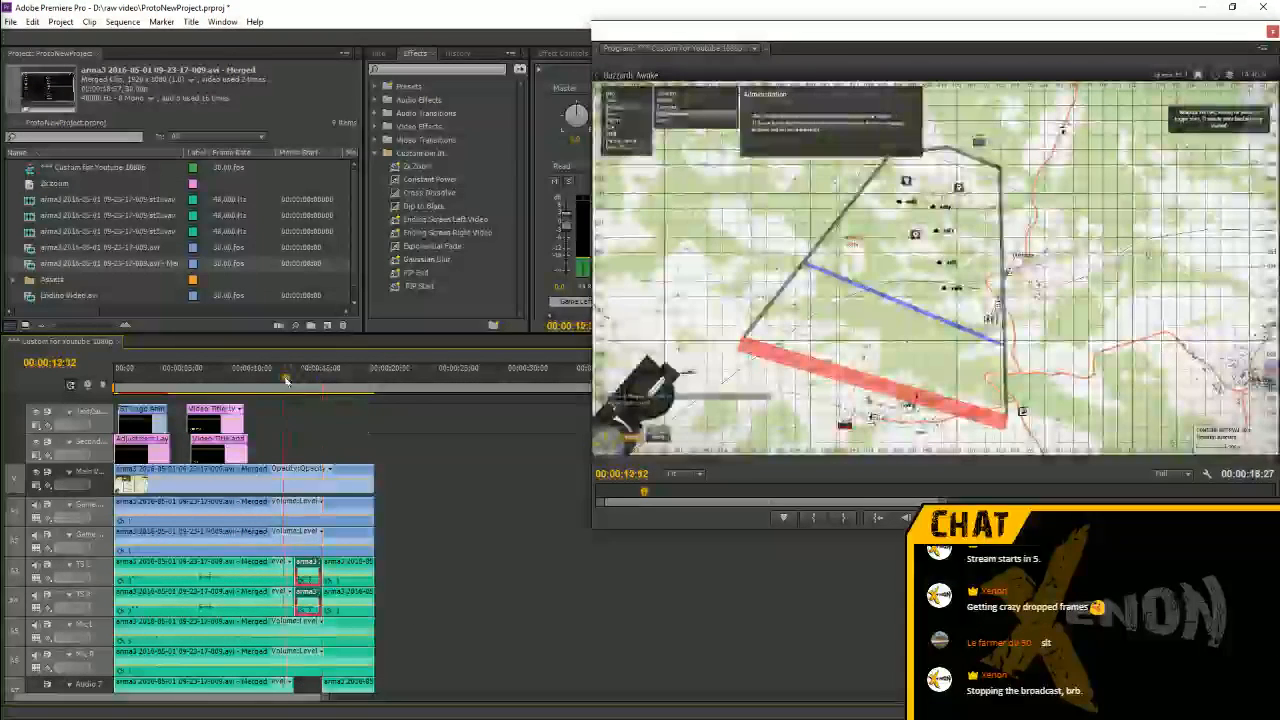
{"action": "key", "text": "Down"}
{"action": "key", "text": "space"}
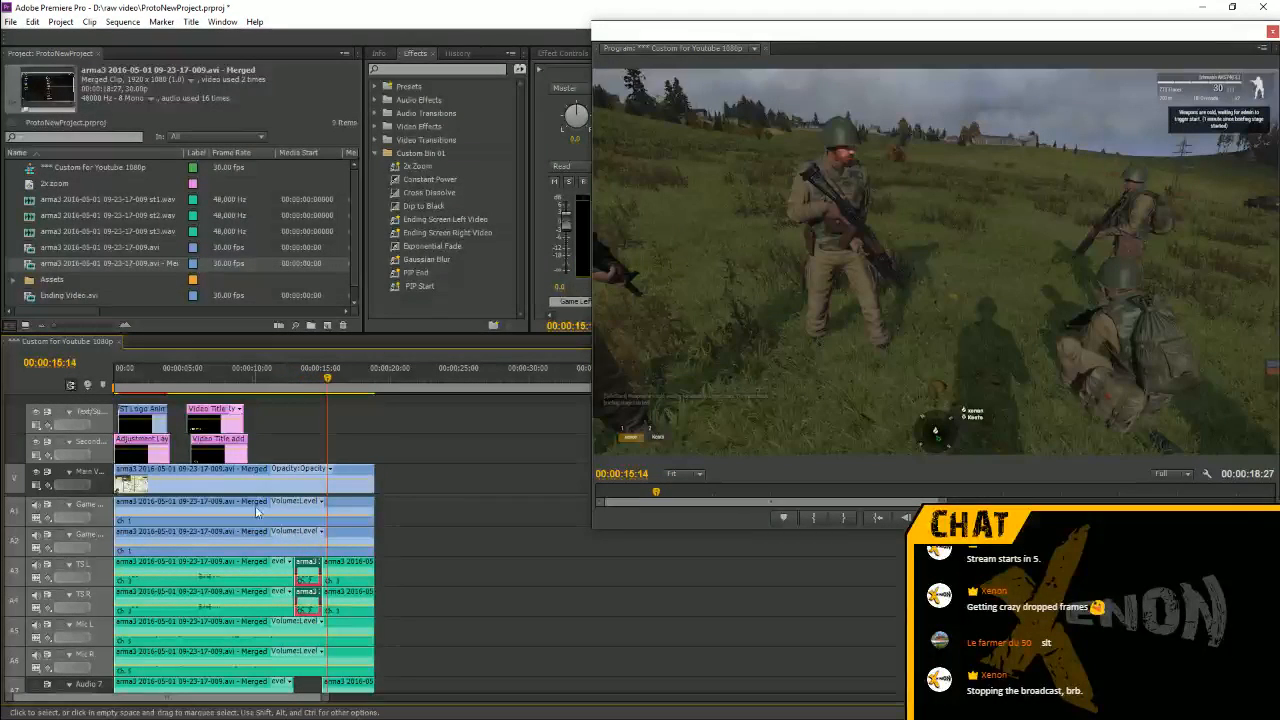
{"action": "key", "text": "Up"}
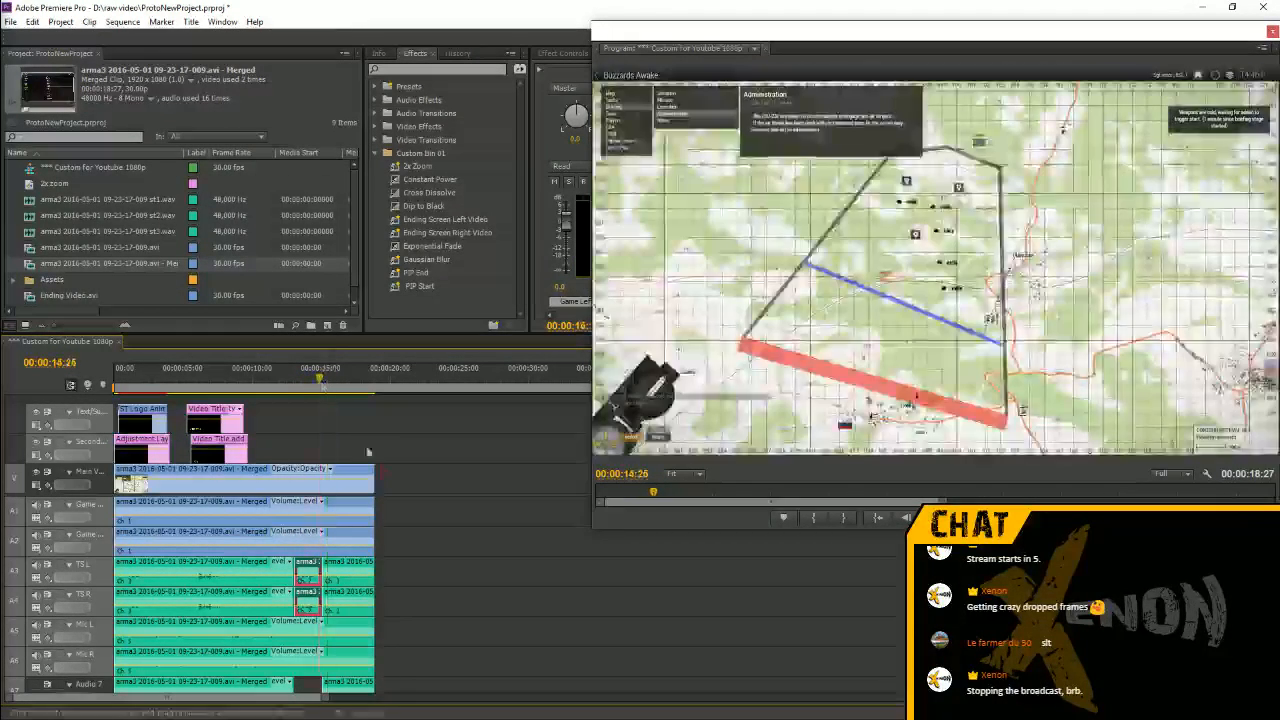
Get the Program monitor out of the way and trim the ends of the moved TS L and TS R pieces to just before 00:00:14:25
{"action": "key", "text": "equal"}
{"action": "key", "text": "equal"}
{"action": "key", "text": "equal"}
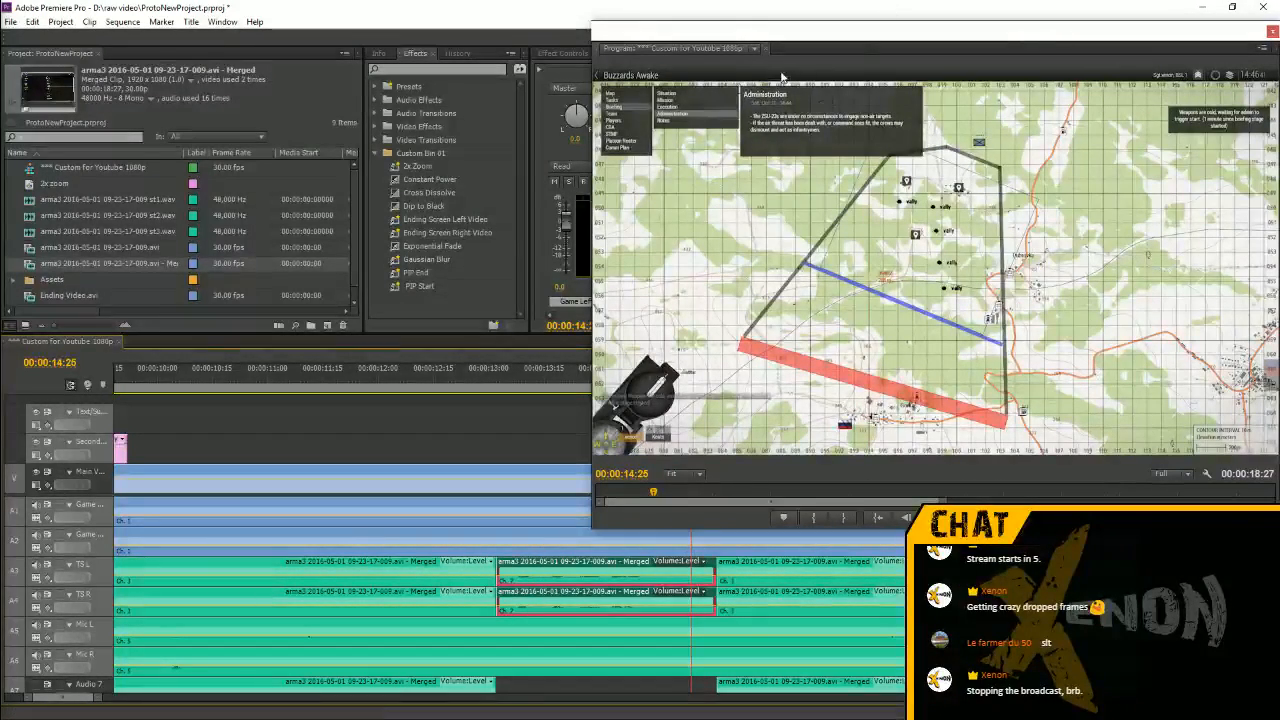
{"action": "left_click", "coordinate": [591, 27]}
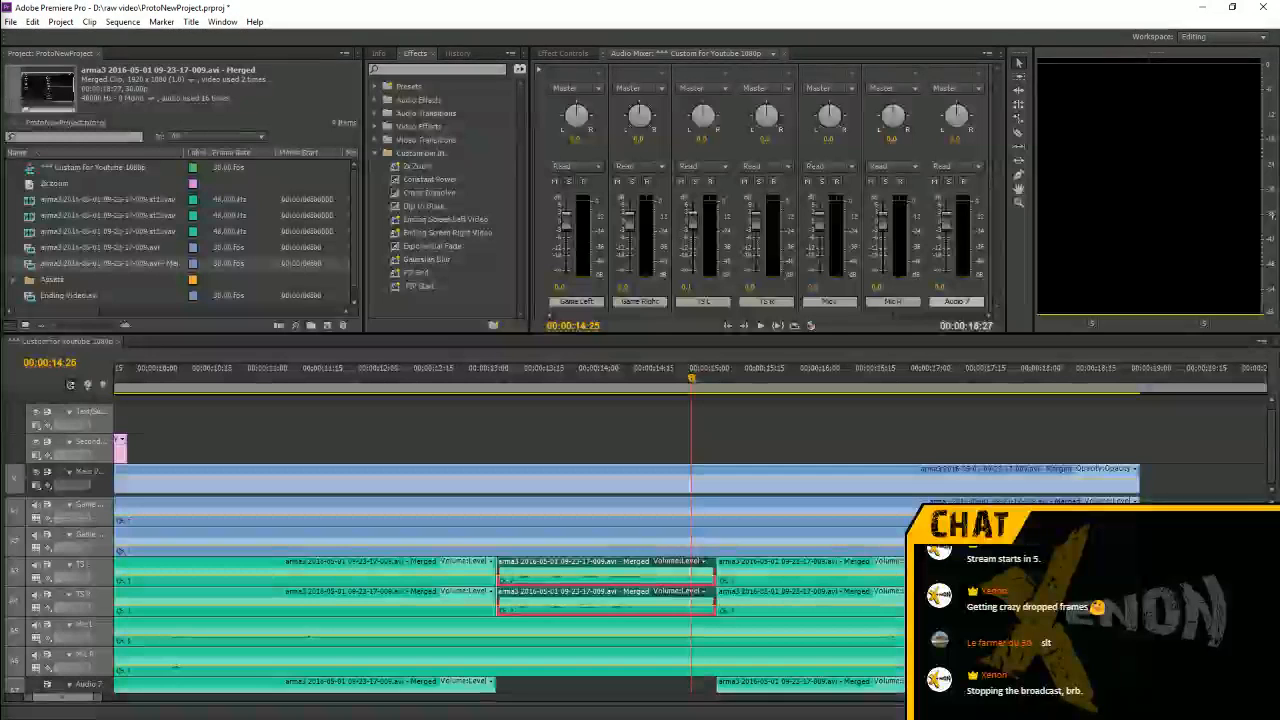
{"action": "left_click_drag", "start_coordinate": [691, 377], "coordinate": [684, 452]}
{"action": "left_click_drag", "start_coordinate": [714, 568], "coordinate": [683, 568]}
Play the trimmed voice section from 00:00:11:27 to check the edit, and show the whole sequence in the timeline
{"action": "left_click", "coordinate": [373, 381]}
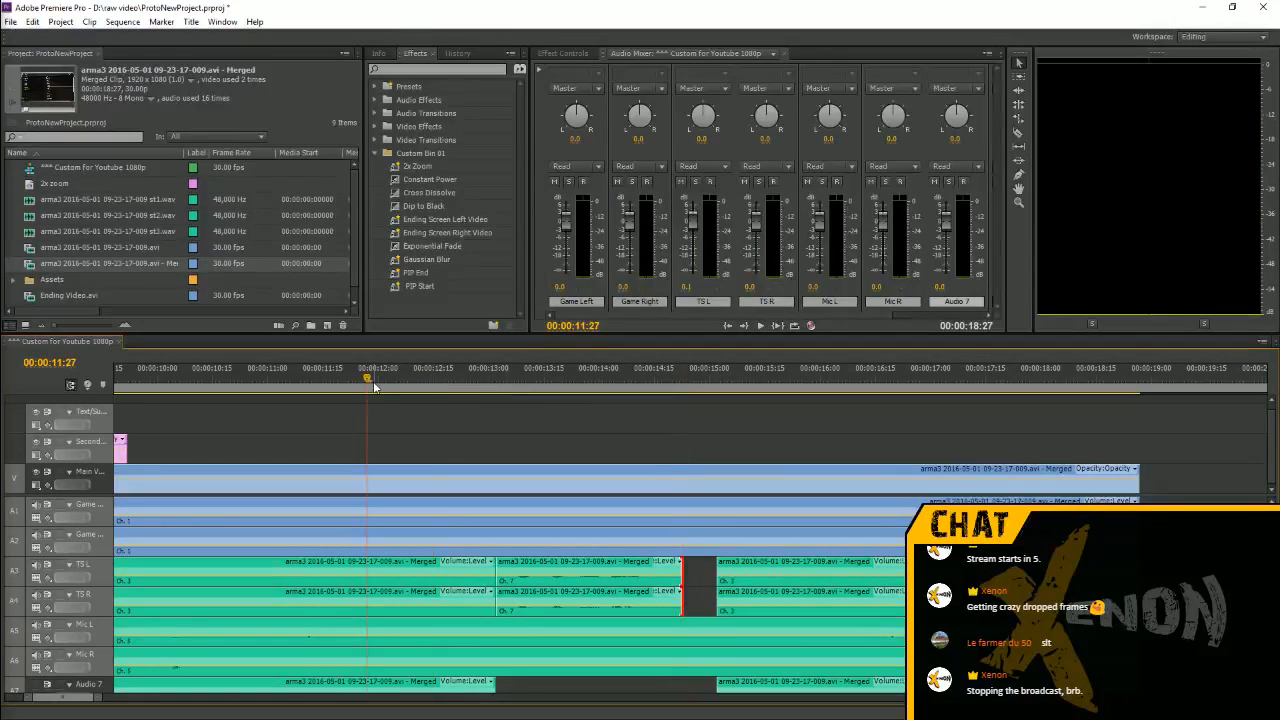
{"action": "key", "text": "space"}
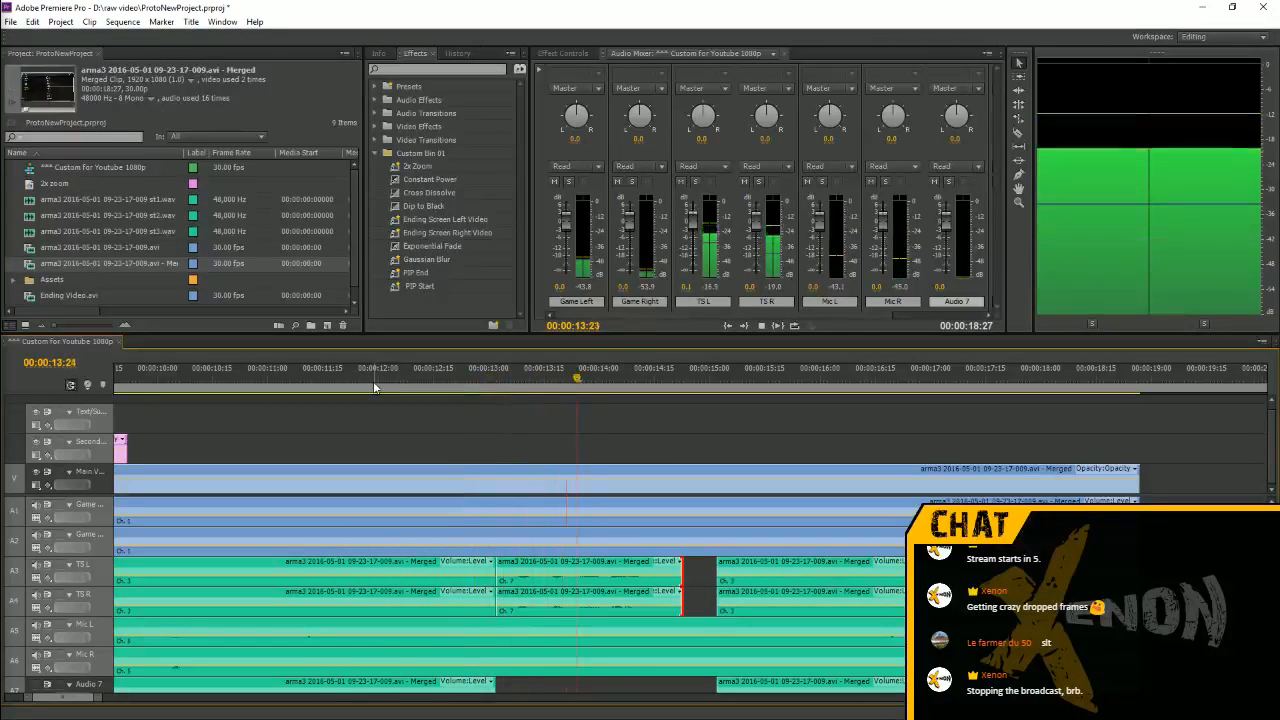
{"action": "key", "text": "space"}
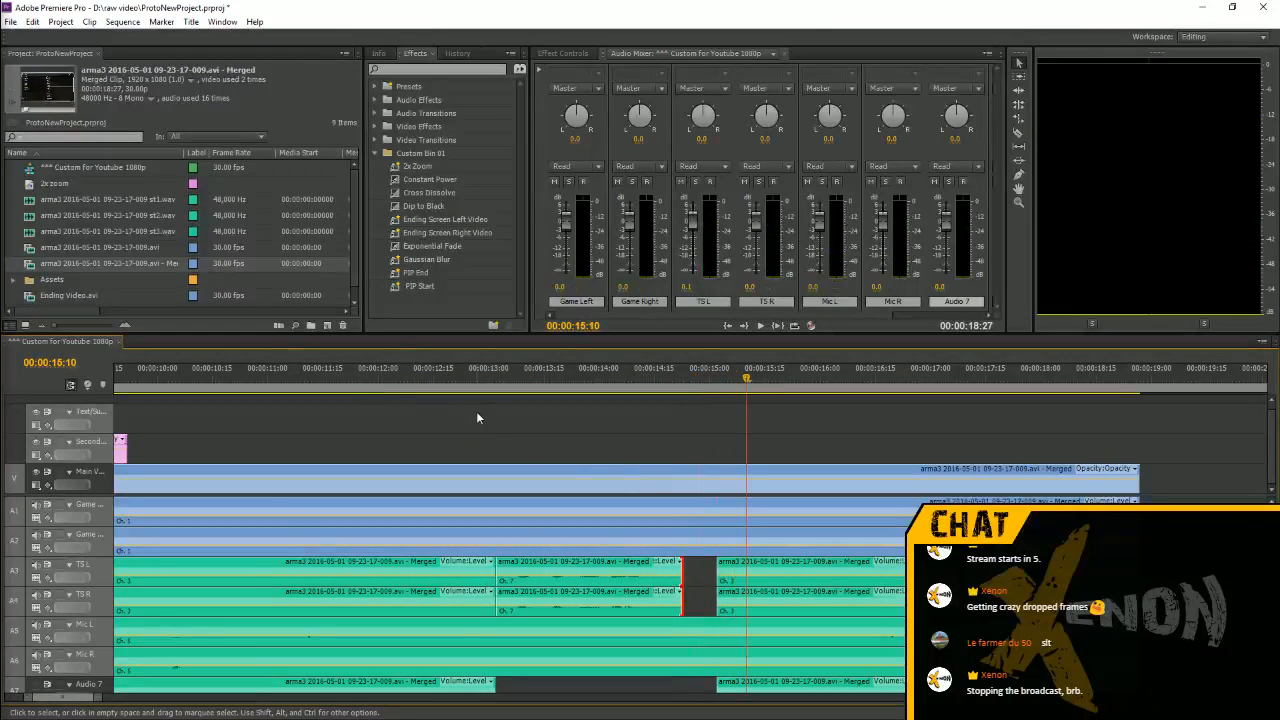
{"action": "key", "text": "backslash"}
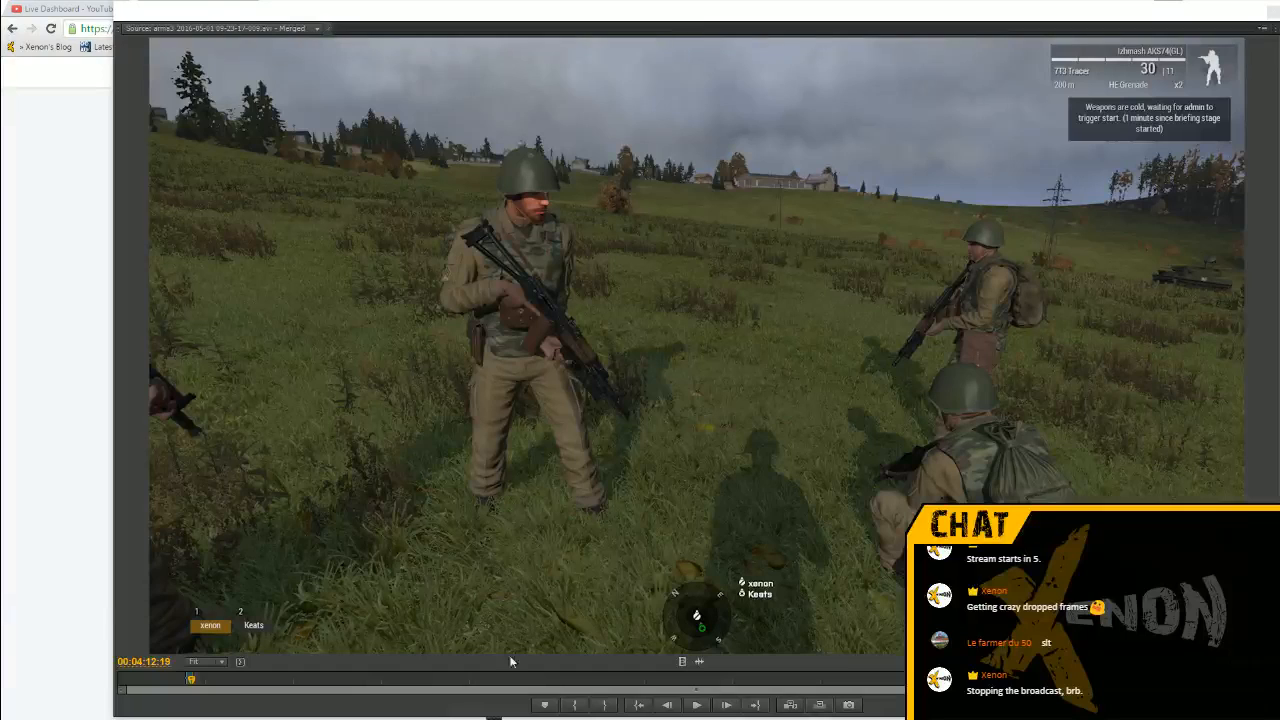
Play the merged clip in the Source monitor onward from 00:04:12:19 to review the rest of the mission briefing
{"action": "left_click", "coordinate": [356, 709]}
{"action": "key", "text": "space"}
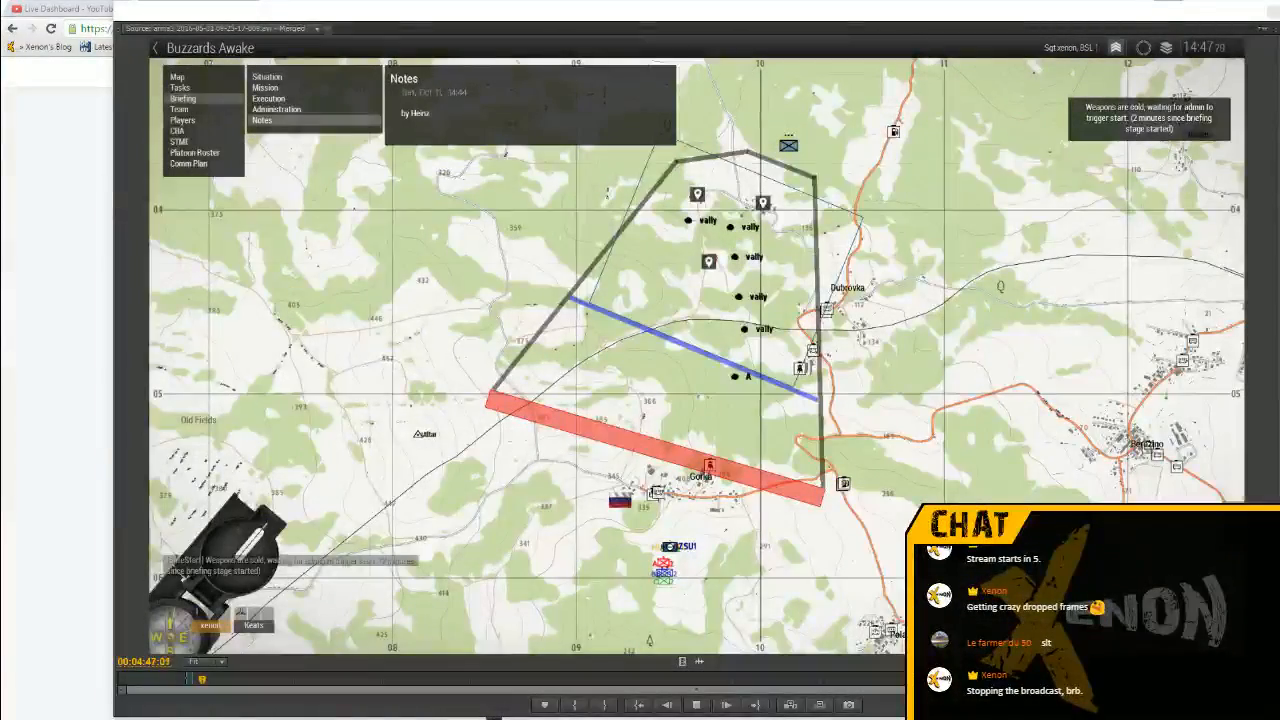
{"action": "key", "text": "alt+Tab"}
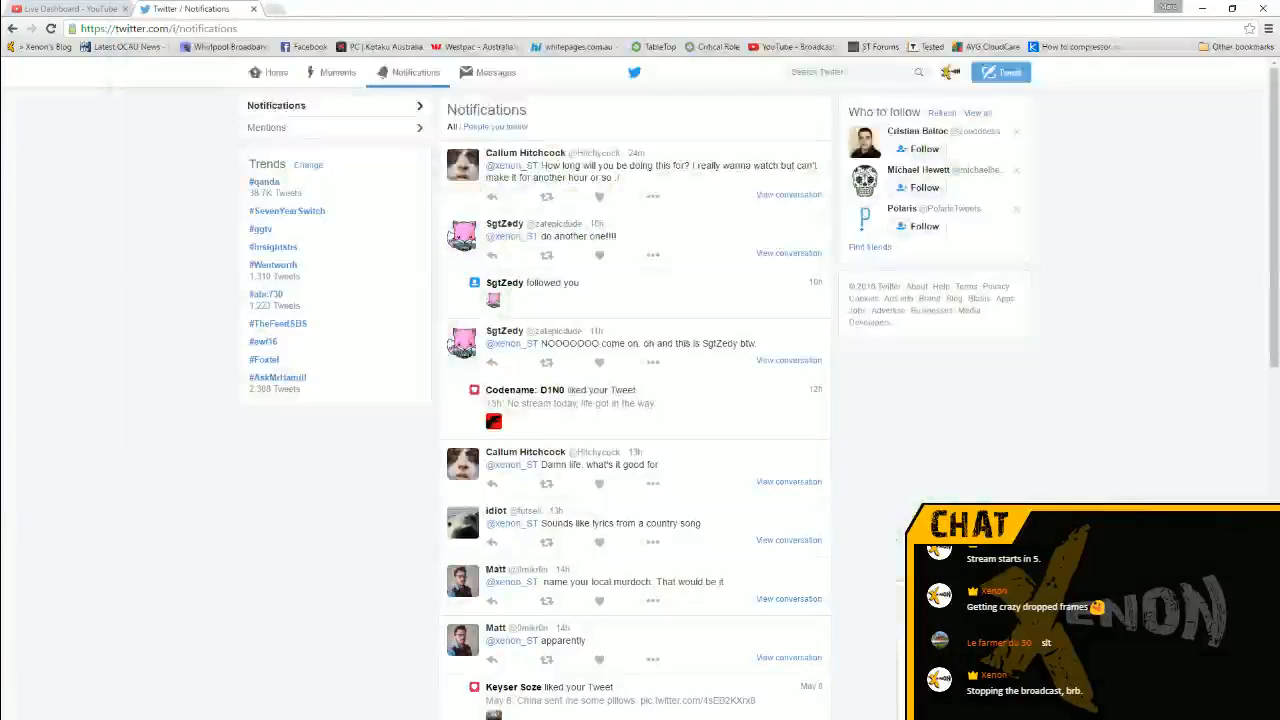
{"action": "key", "text": "alt+Tab"}
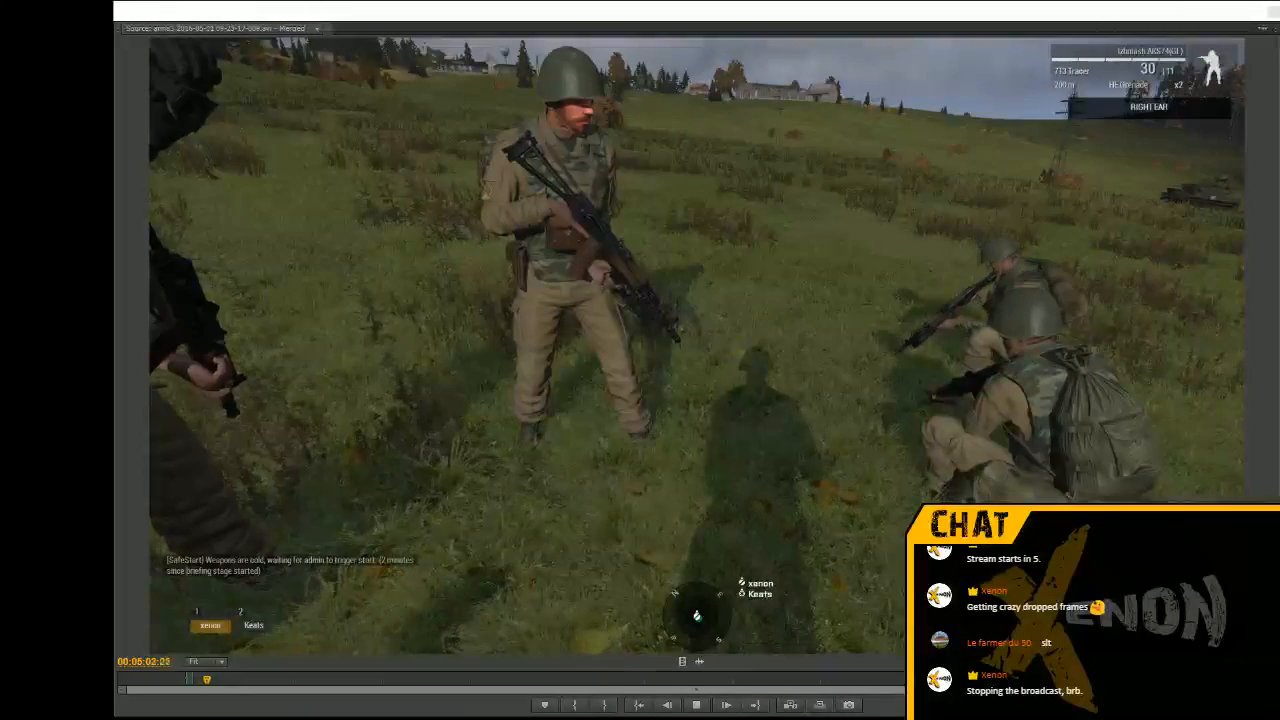
{"action": "key", "text": "space"}
{"action": "key", "text": "space"}
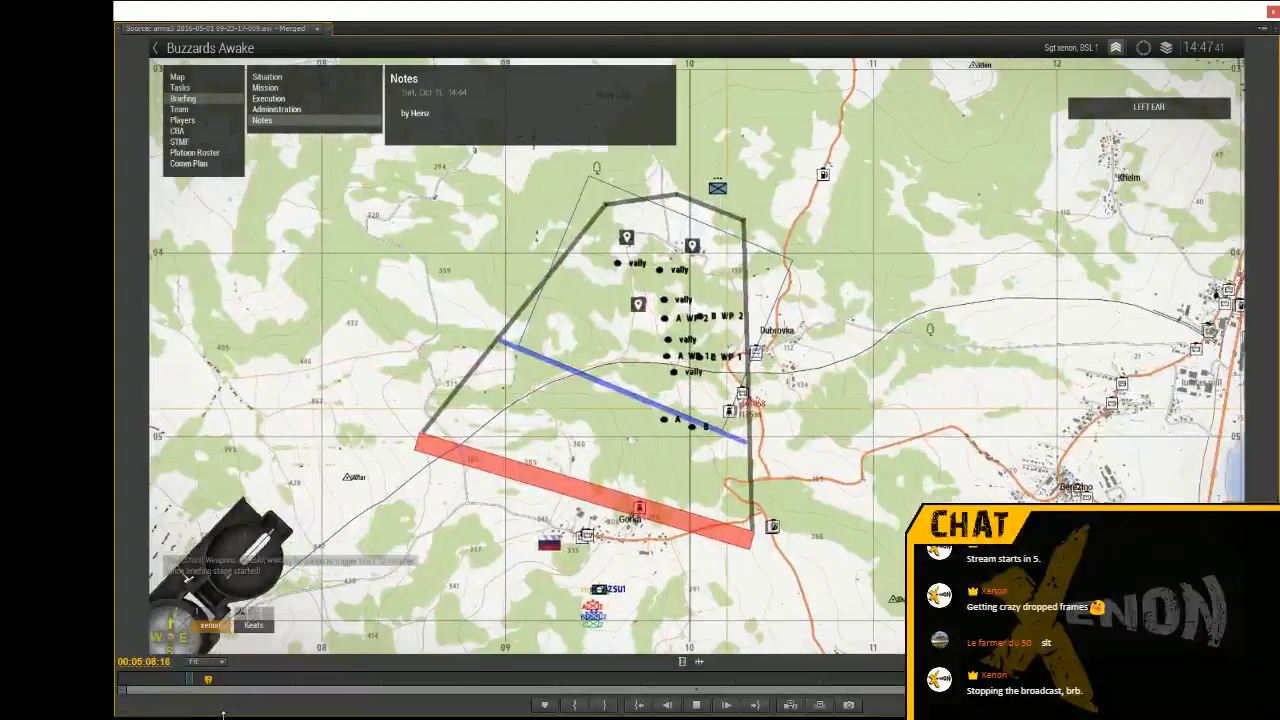
Skim the merged clip in the Source monitor from about 00:05:08 through the rest of the map briefing to about 00:08:43
{"action": "left_click_drag", "start_coordinate": [209, 680], "coordinate": [229, 686]}
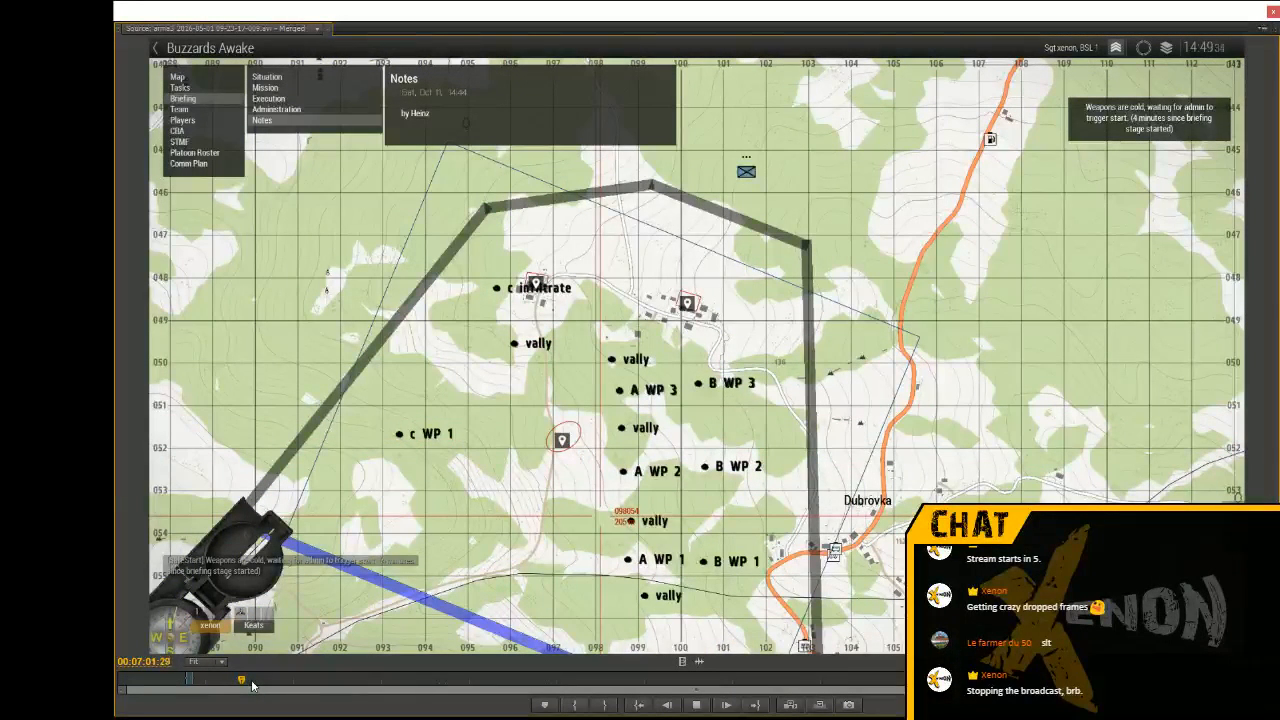
{"action": "left_click", "coordinate": [252, 685]}
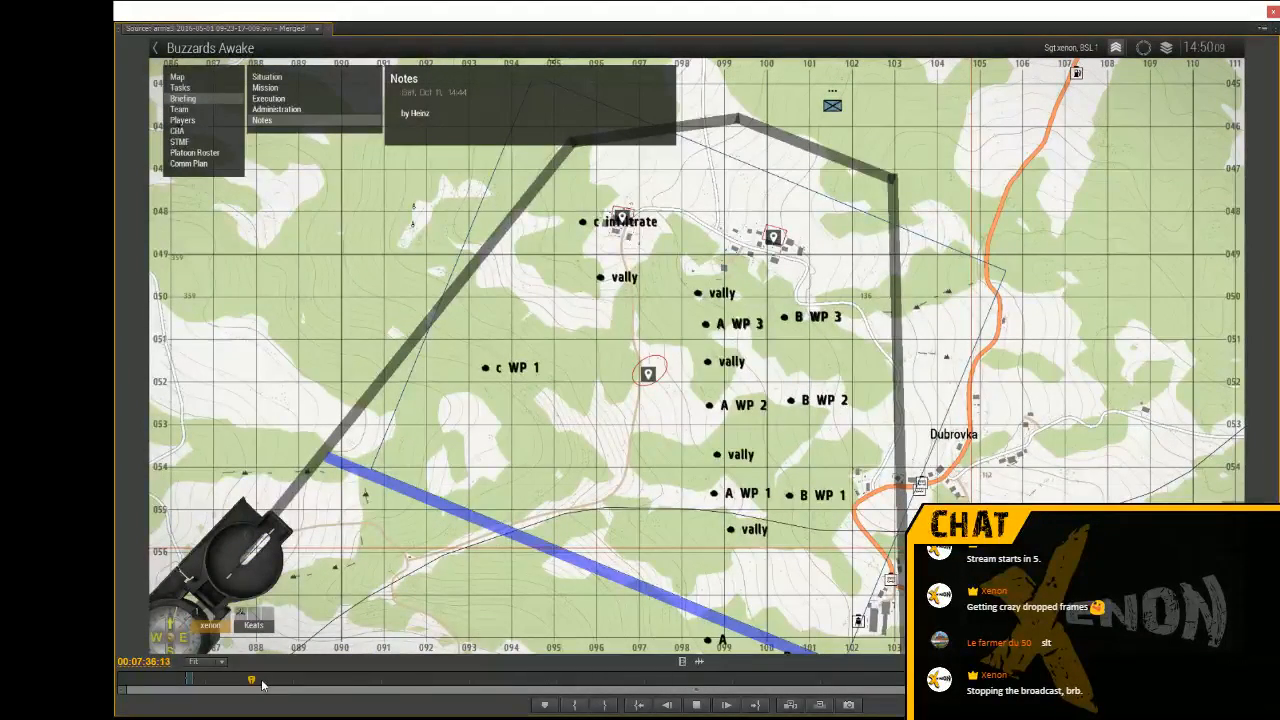
{"action": "left_click", "coordinate": [262, 685]}
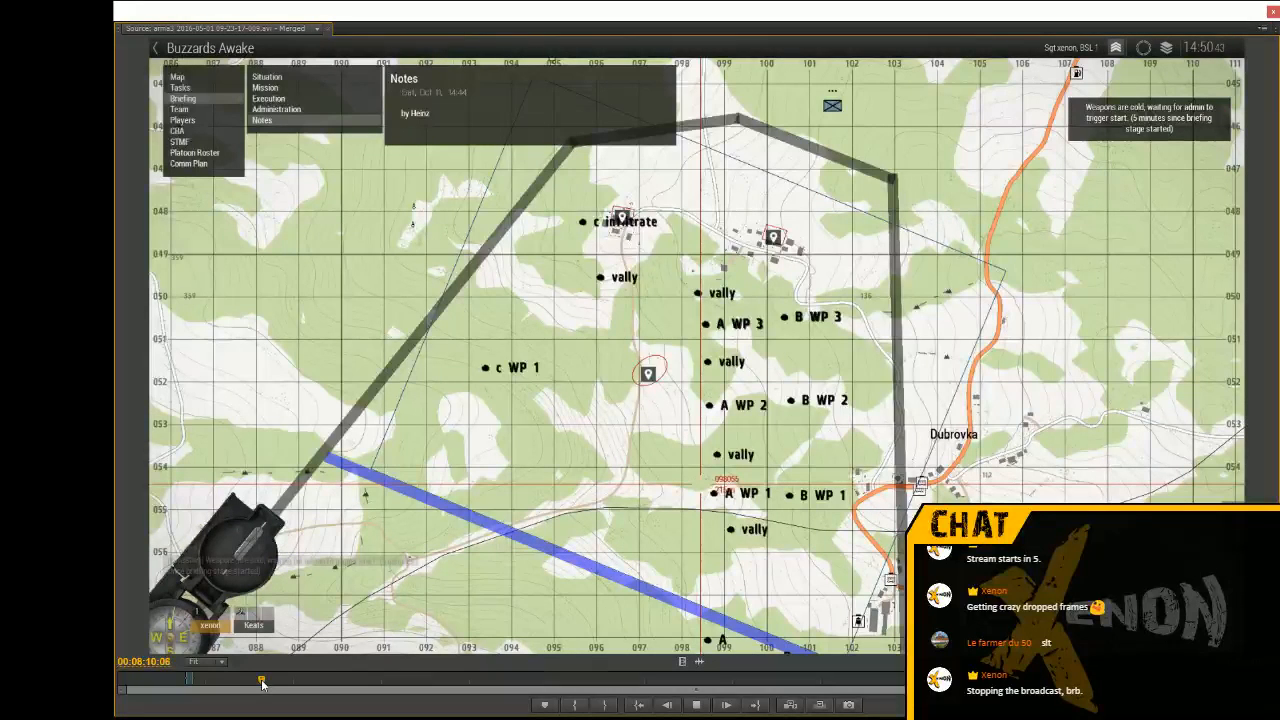
{"action": "left_click", "coordinate": [272, 684]}
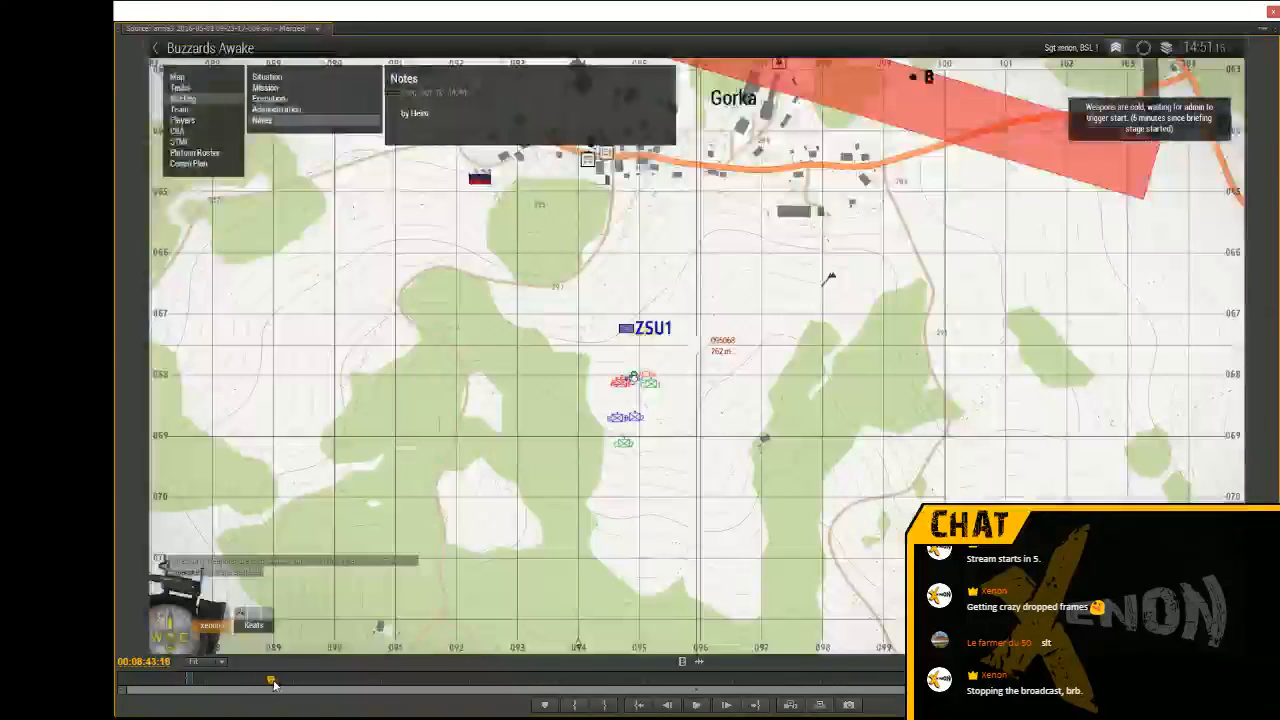
{"action": "left_click", "coordinate": [266, 686]}
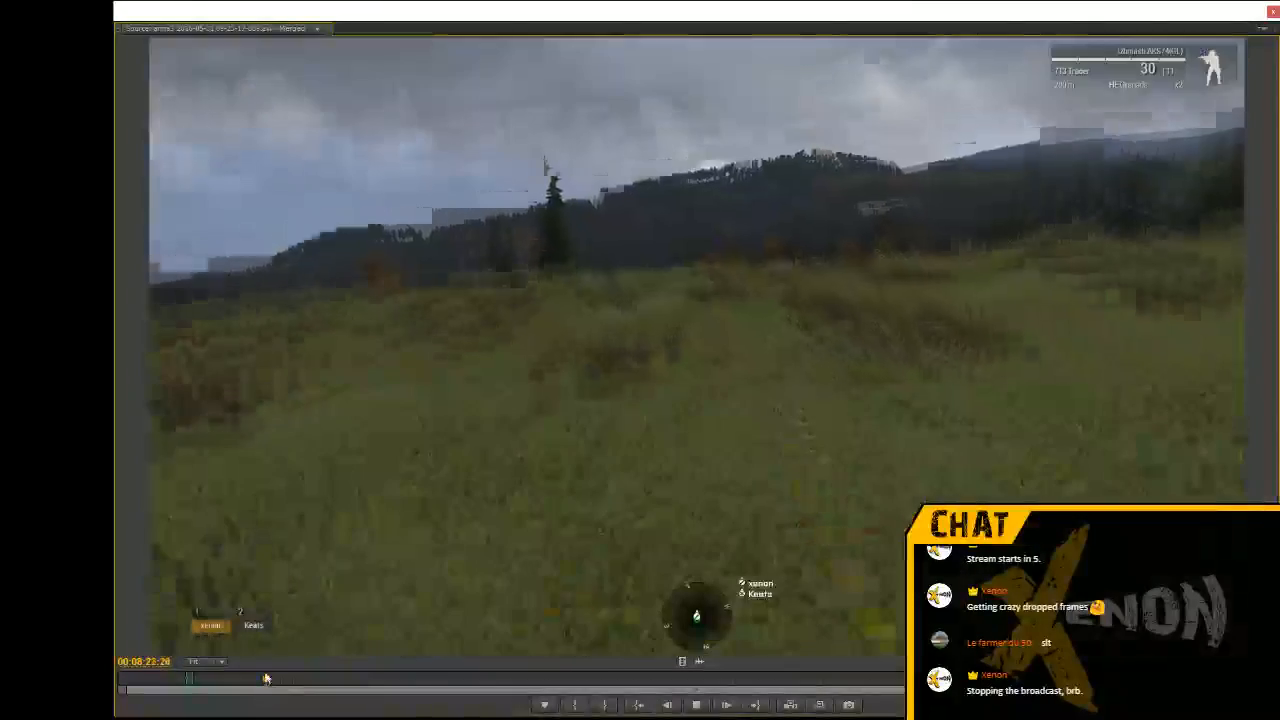
Go back in the merged clip to the squad scene at about 00:08:03 and mark an In point there
{"action": "left_click_drag", "start_coordinate": [142, 661], "coordinate": [10, 661]}
{"action": "left_click_drag", "start_coordinate": [175, 670], "coordinate": [236, 668]}
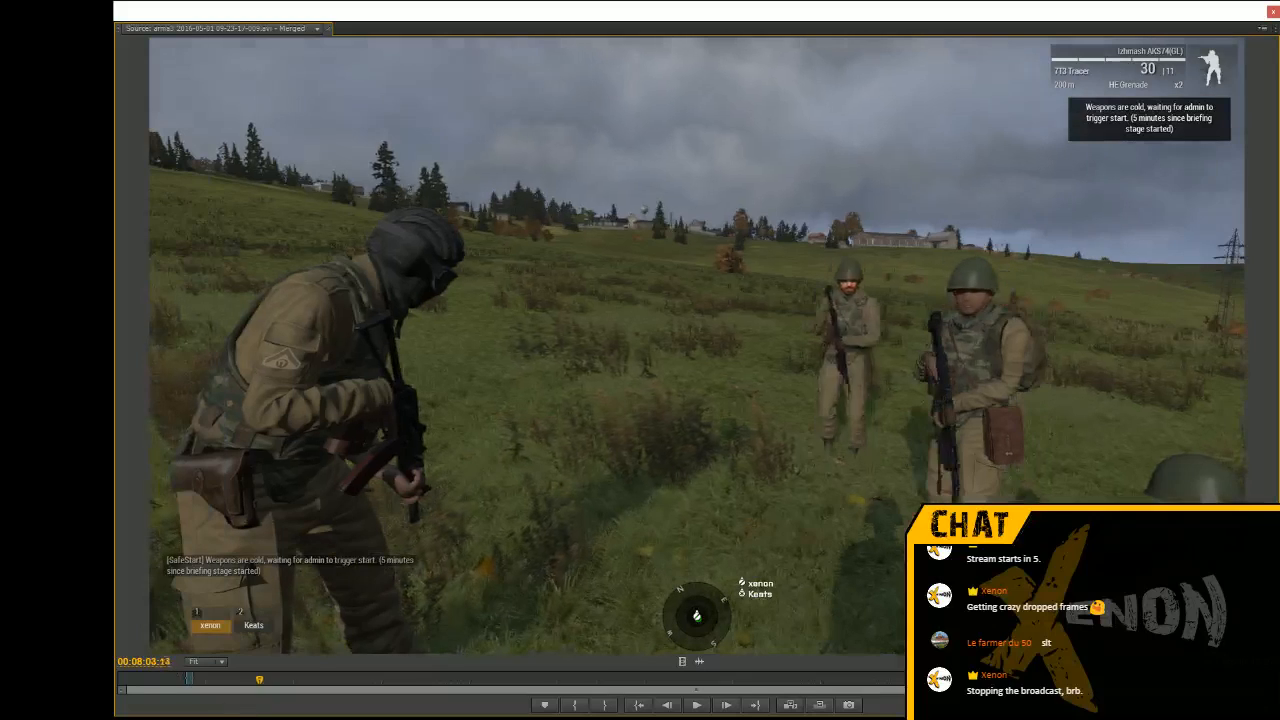
{"action": "left_click_drag", "start_coordinate": [153, 662], "coordinate": [153, 667]}
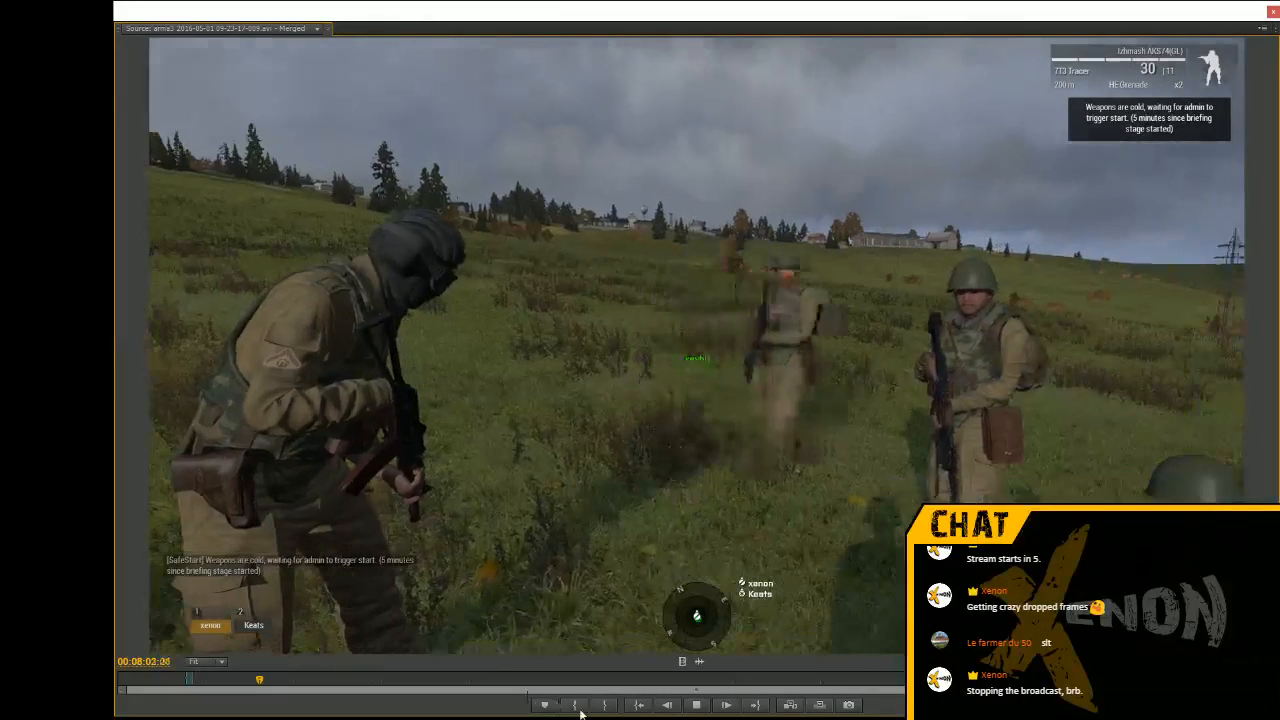
{"action": "left_click", "coordinate": [580, 711]}
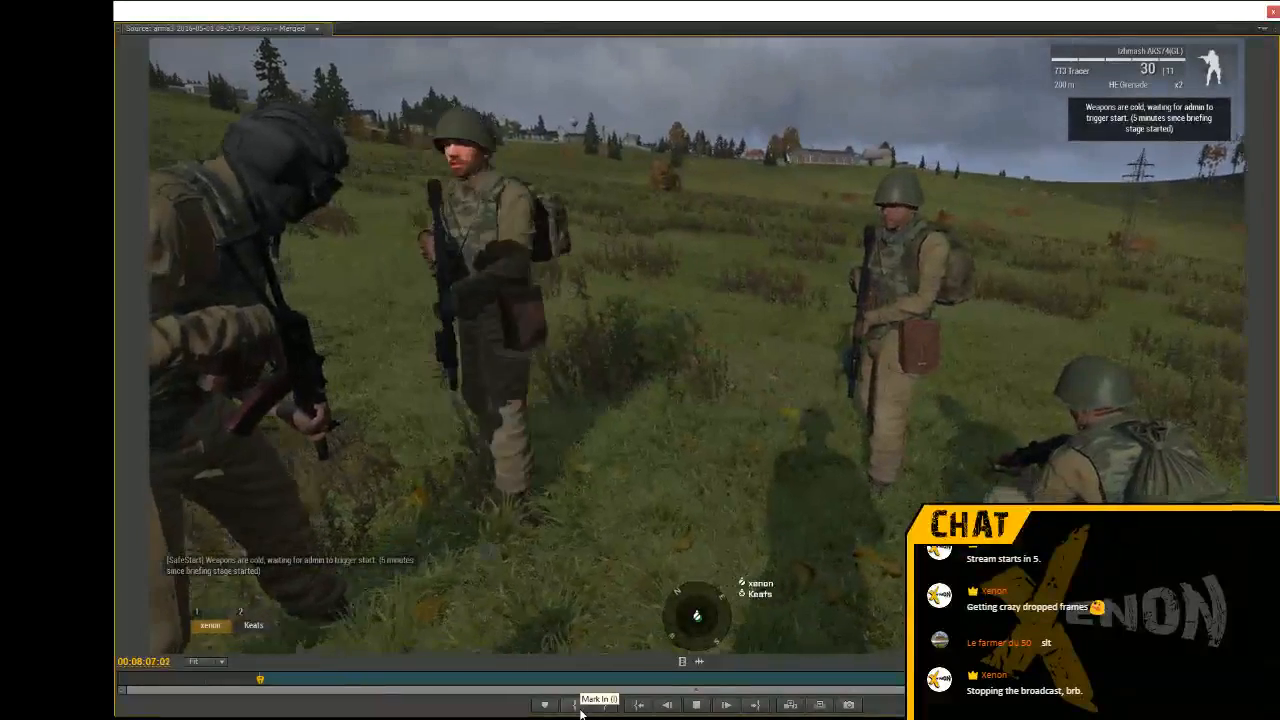
Play the squad scene from about 00:08:06 and mark an Out point at about 00:08:22
{"action": "left_click", "coordinate": [266, 676]}
{"action": "key", "text": "space"}
{"action": "key", "text": "Left"}
{"action": "key", "text": "Left"}
{"action": "key", "text": "Left"}
{"action": "key", "text": "Left"}
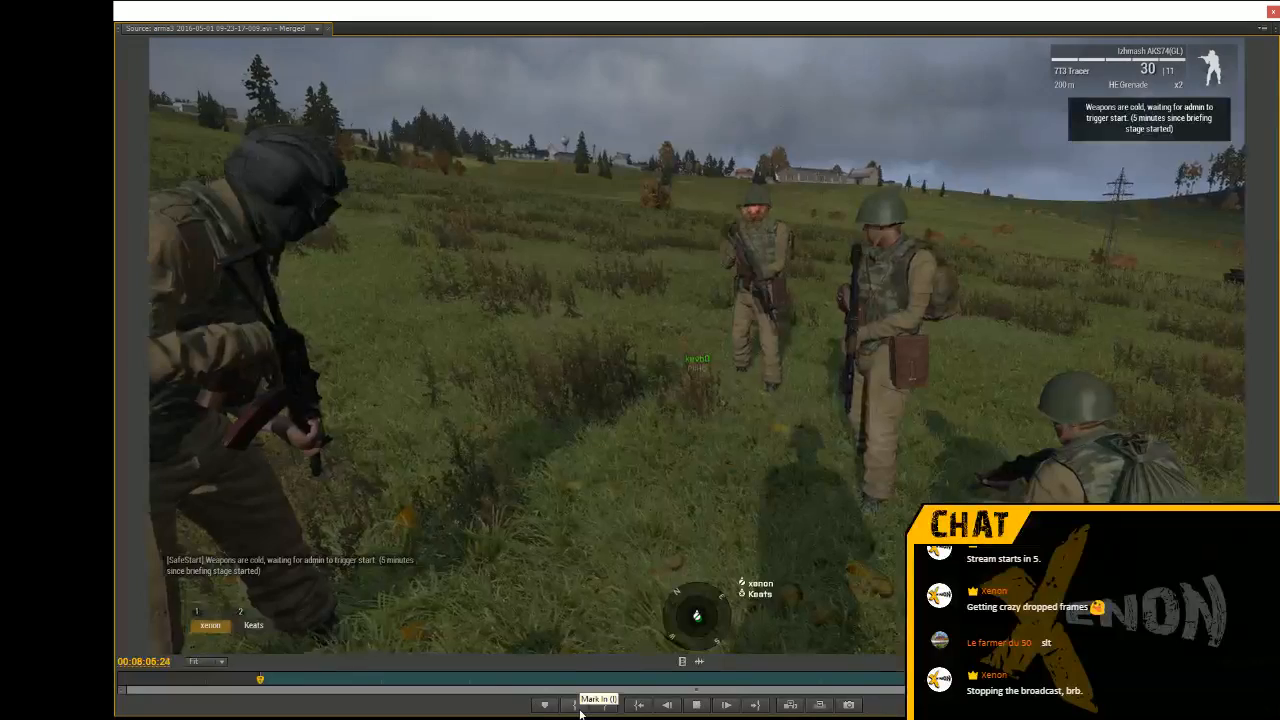
{"action": "key", "text": "space"}
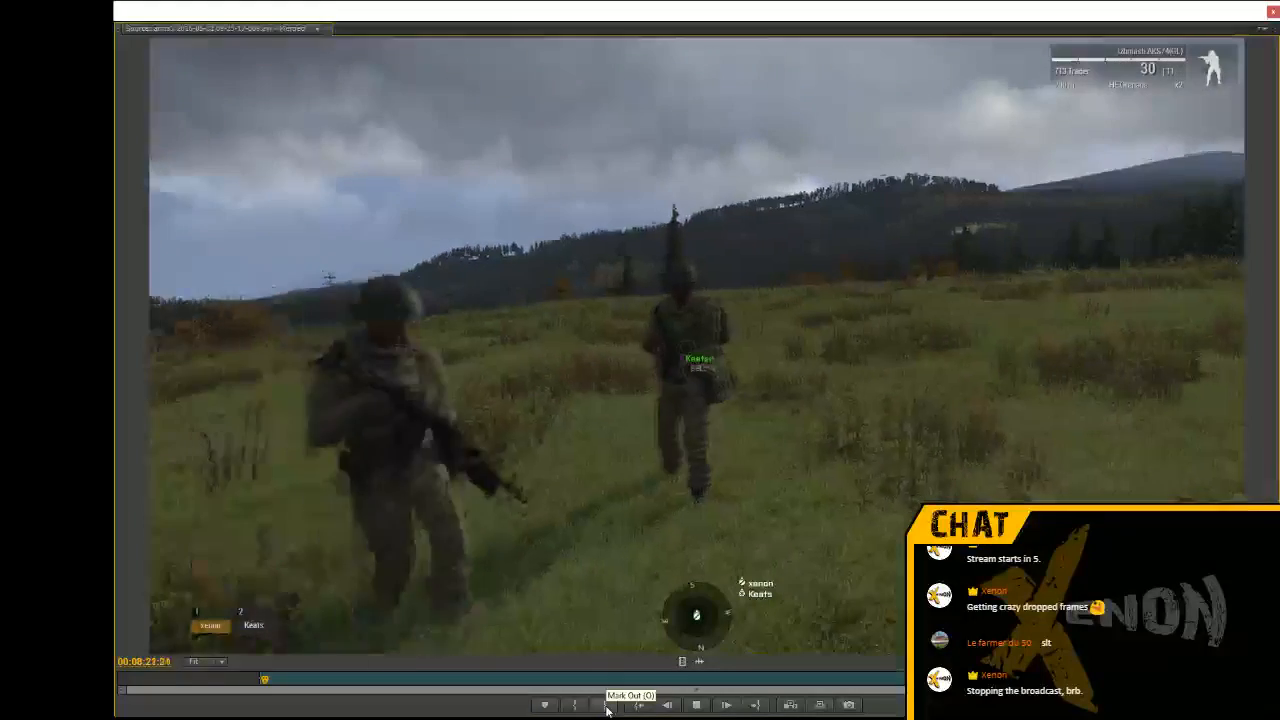
{"action": "key", "text": "space"}
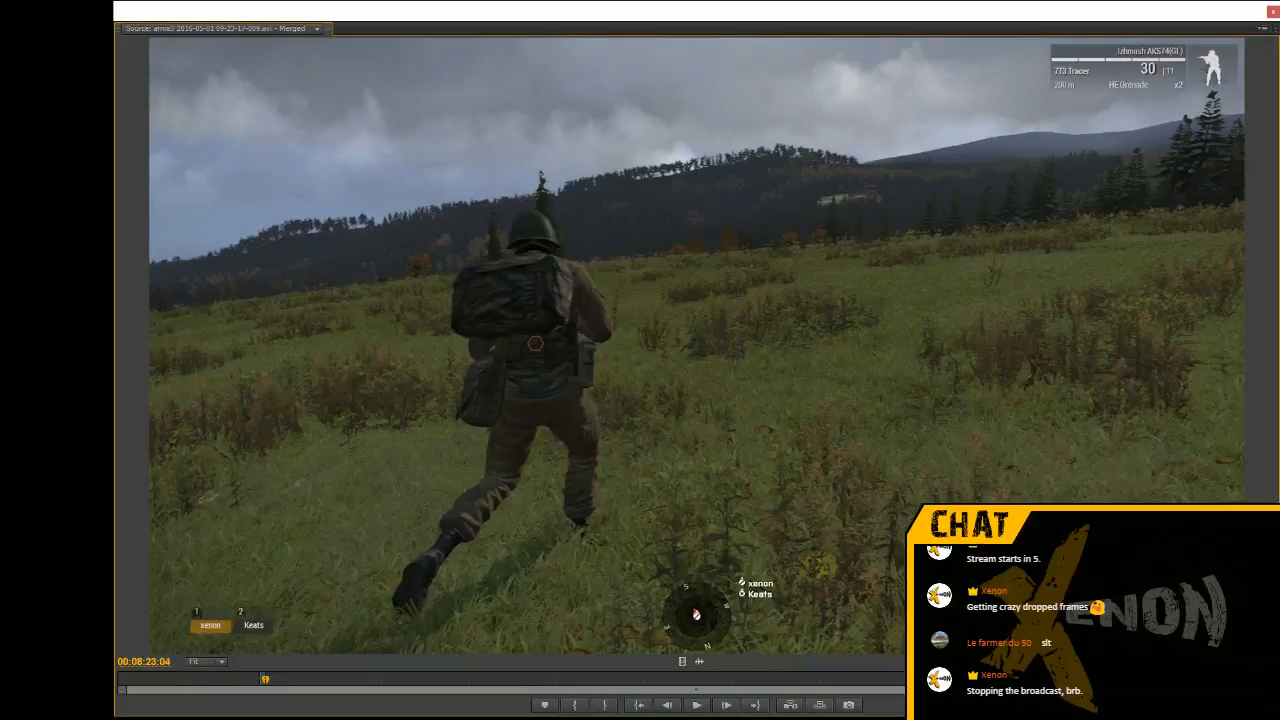
Shuttle forward and back through the merged clip from 00:08:23:04 to about 00:09:04 to find the next usable section
{"action": "key", "text": "l"}
{"action": "key", "text": "l"}
{"action": "key", "text": "l"}
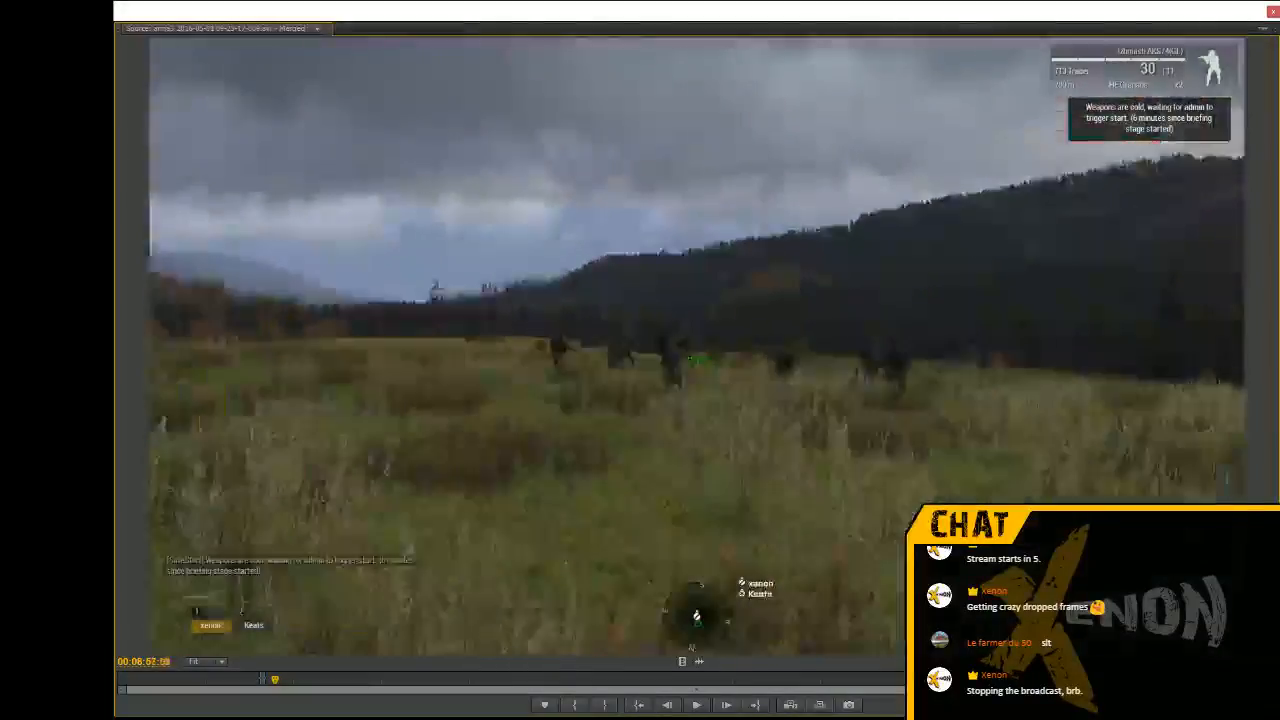
{"action": "key", "text": "j"}
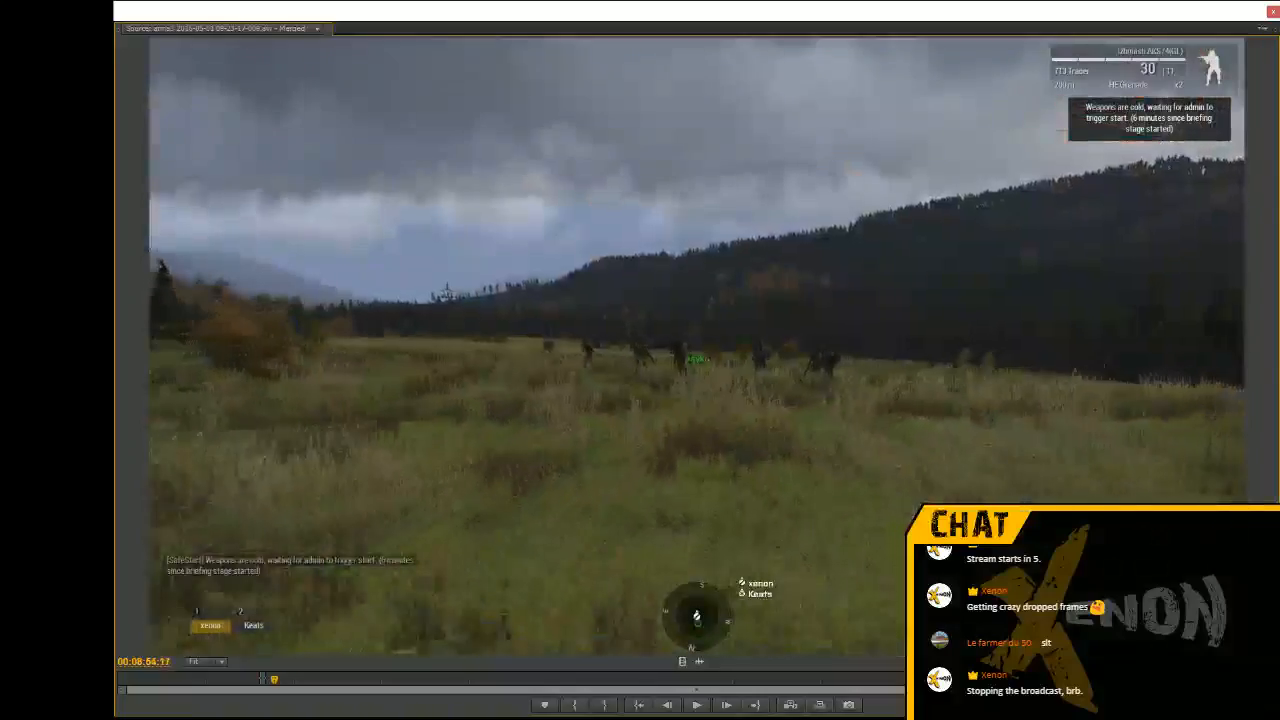
{"action": "key", "text": "j"}
{"action": "key", "text": "l"}
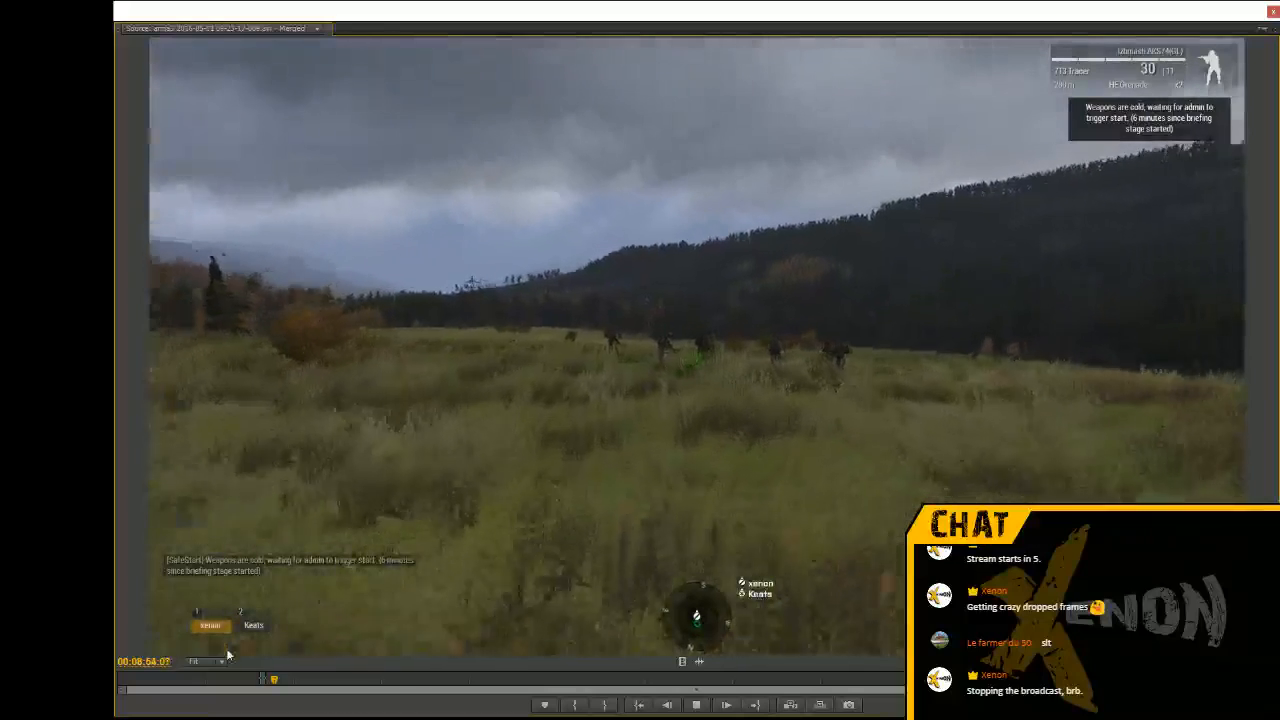
{"action": "key", "text": "k"}
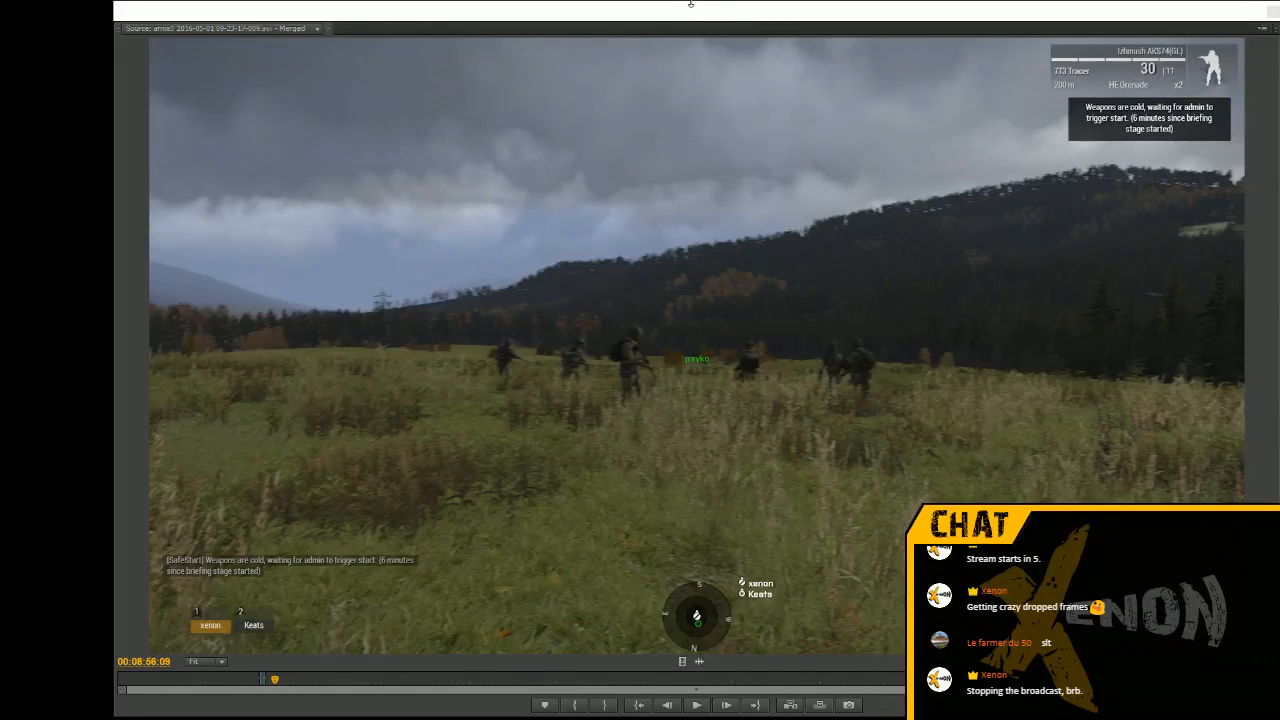
{"action": "key", "text": "space"}
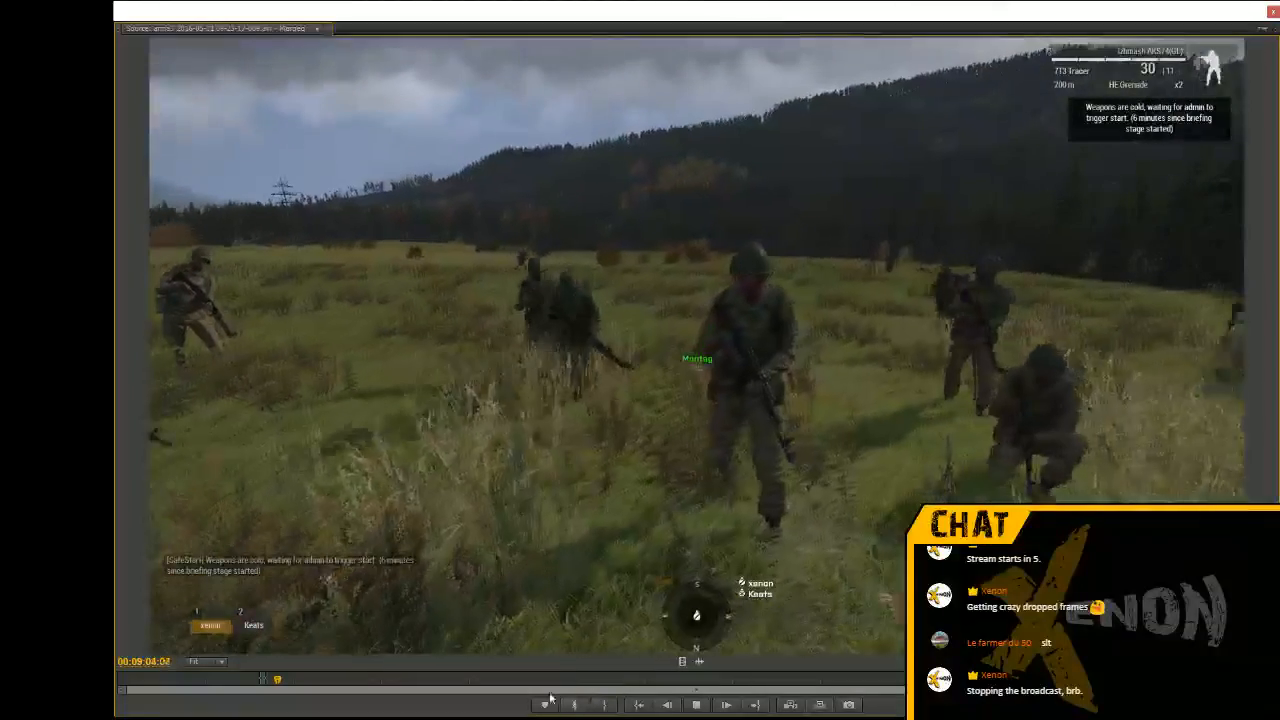
{"action": "key", "text": "space"}
Mark an In point at about 00:09:02 in the merged clip, play the section through, and mark an Out point at about 00:10:48
{"action": "key", "text": "j"}
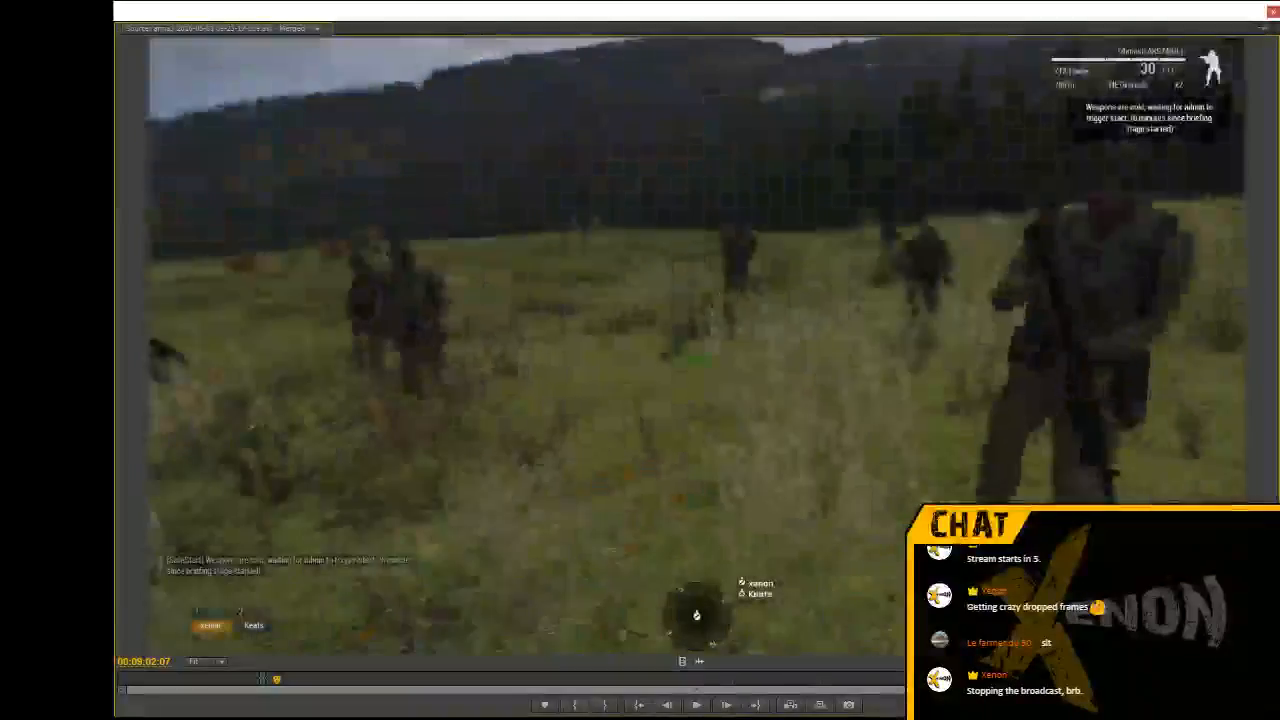
{"action": "left_click", "coordinate": [575, 707]}
{"action": "key", "text": "space"}
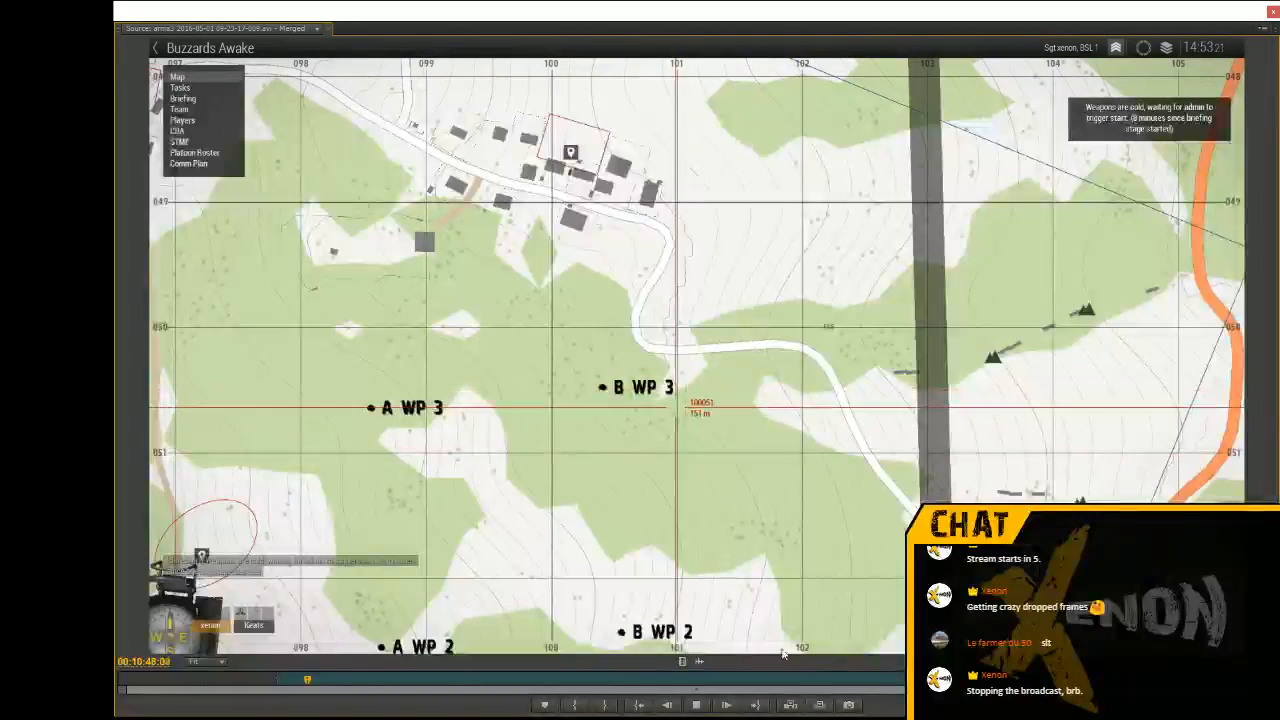
{"action": "left_click", "coordinate": [696, 705]}
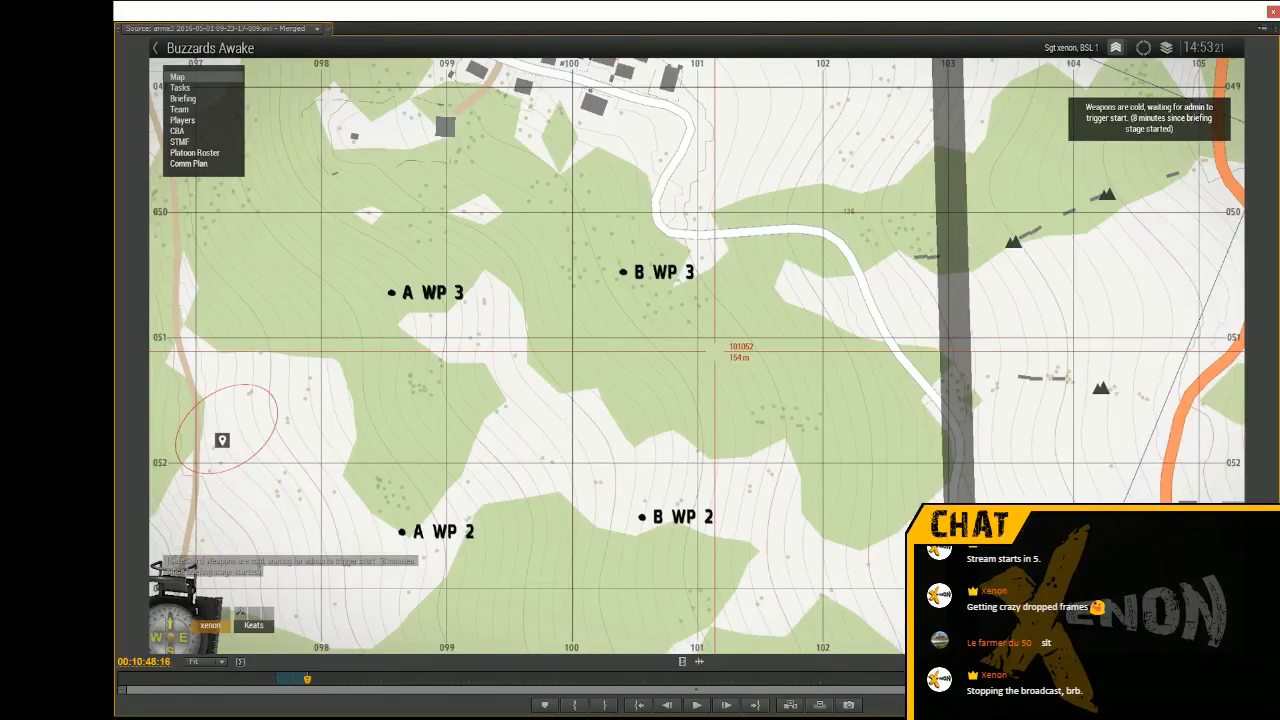
Skim the merged clip past 00:10:48:16 and review the footage around 00:12:27 to 00:12:42
{"action": "left_click_drag", "start_coordinate": [138, 668], "coordinate": [170, 668]}
{"action": "left_click_drag", "start_coordinate": [329, 679], "coordinate": [324, 679]}
{"action": "left_click_drag", "start_coordinate": [140, 661], "coordinate": [124, 656]}
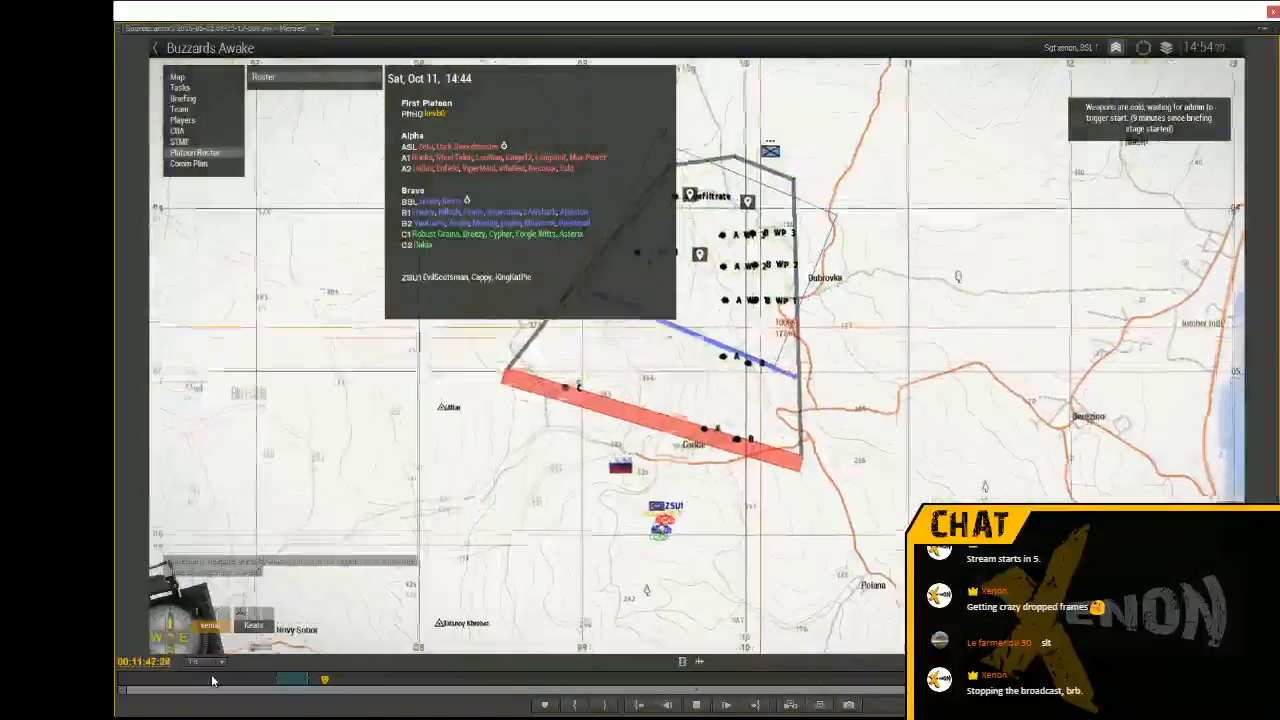
{"action": "key", "text": "space"}
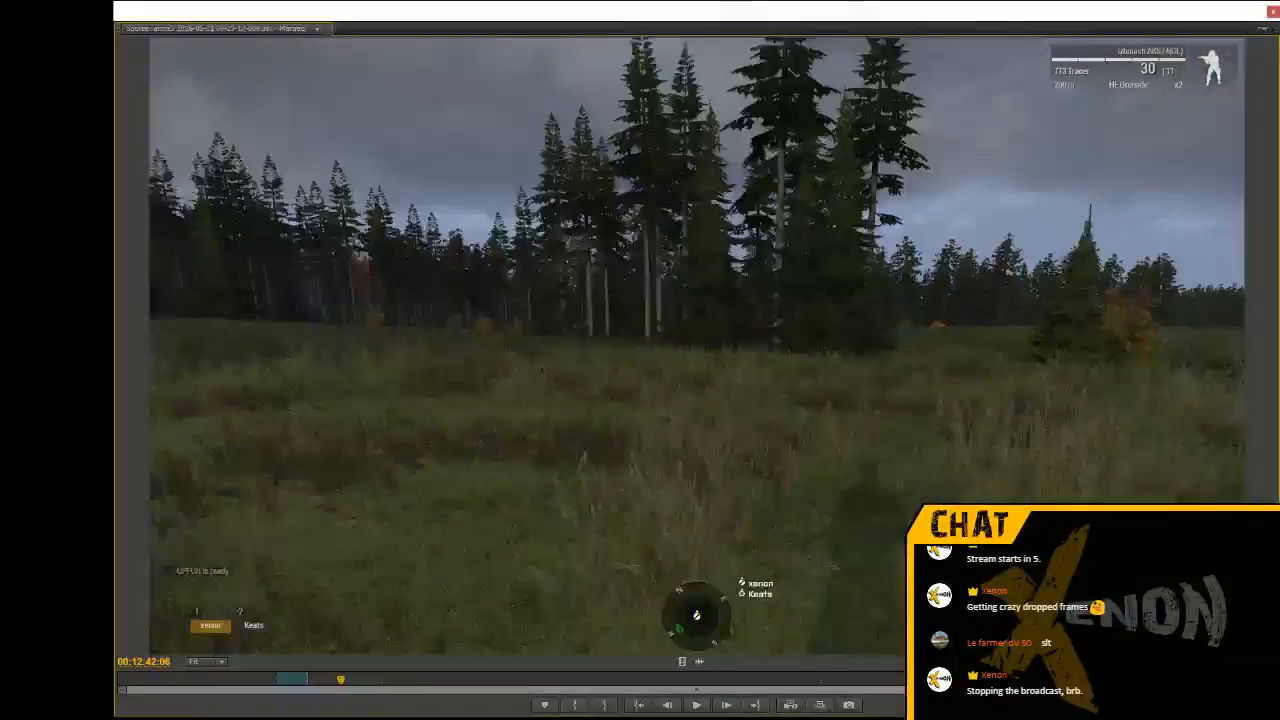
{"action": "key", "text": "j"}
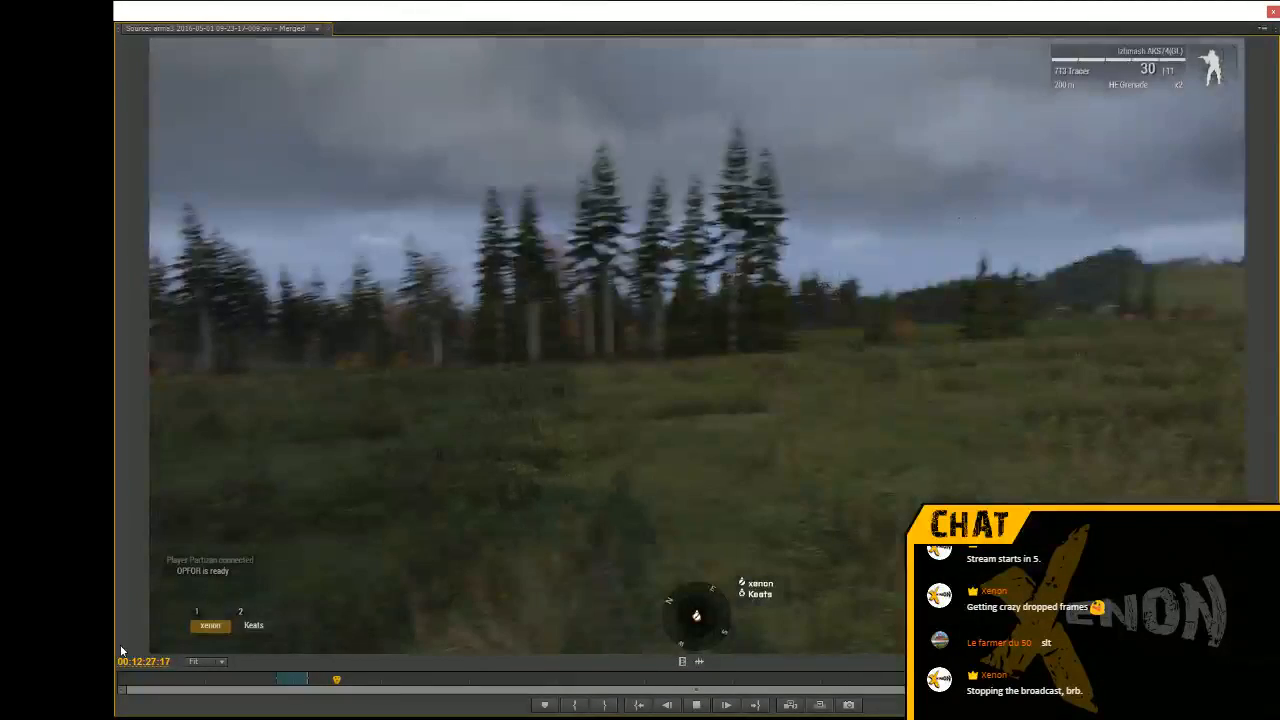
{"action": "key", "text": "l"}
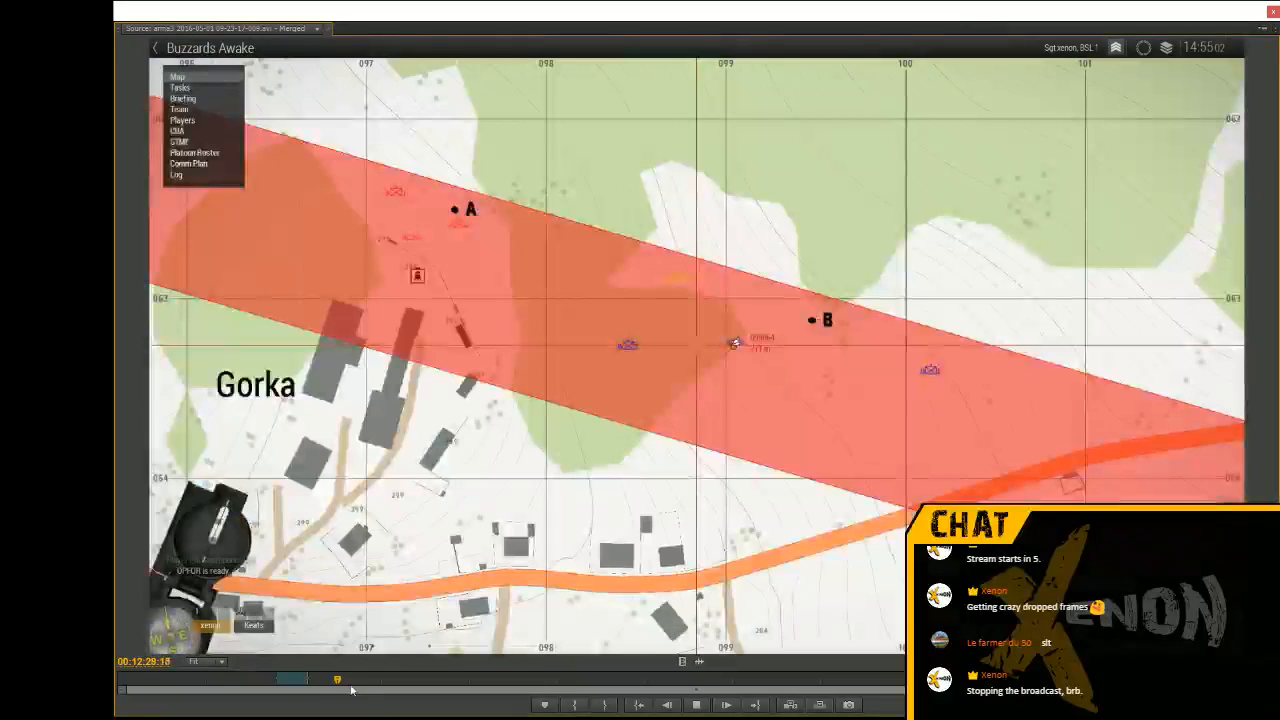
Jump forward through the merged clip from about 00:14:04, past the map and forest footage, to about 00:22:38
{"action": "left_click", "coordinate": [366, 683]}
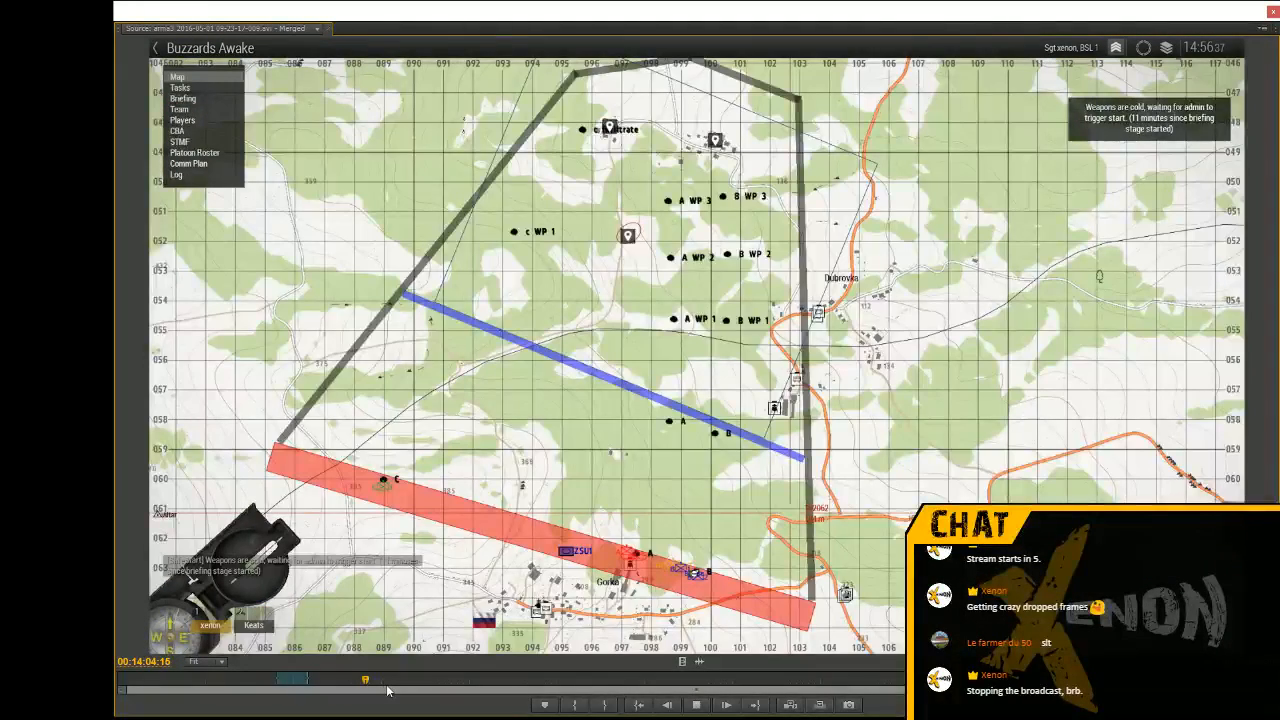
{"action": "left_click", "coordinate": [381, 684]}
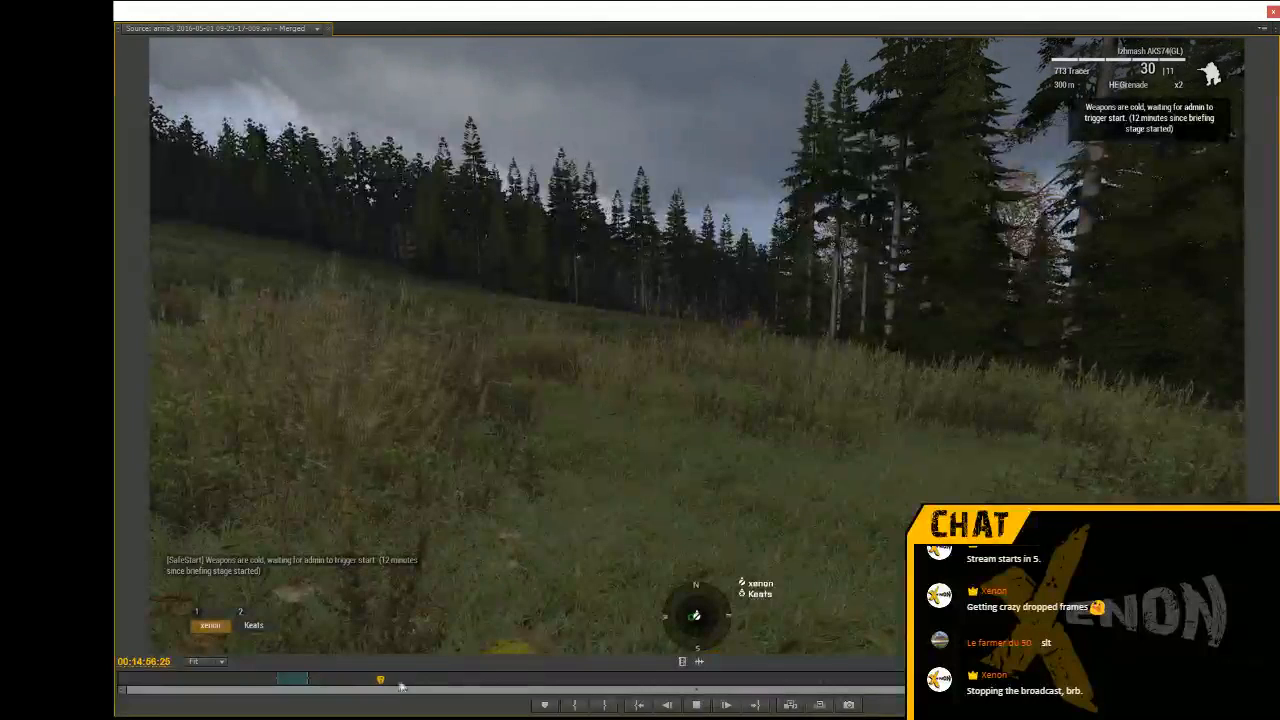
{"action": "left_click", "coordinate": [397, 684]}
{"action": "left_click", "coordinate": [418, 685]}
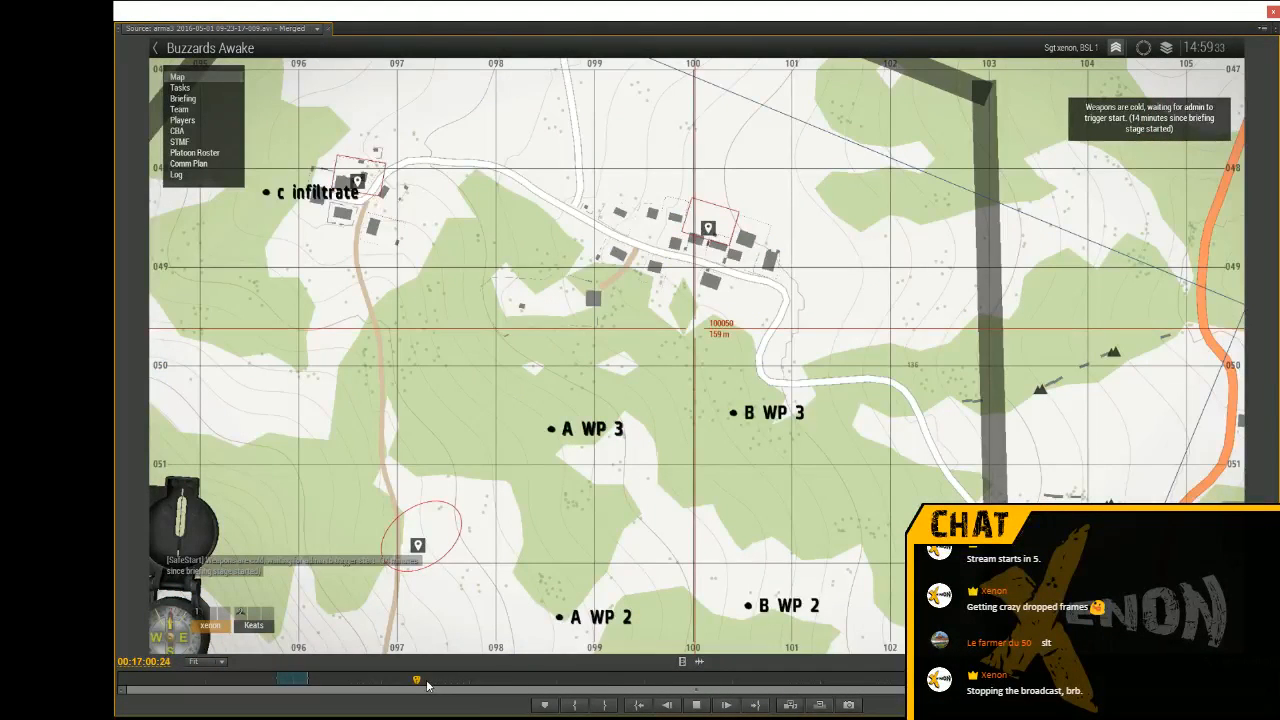
{"action": "left_click", "coordinate": [431, 685]}
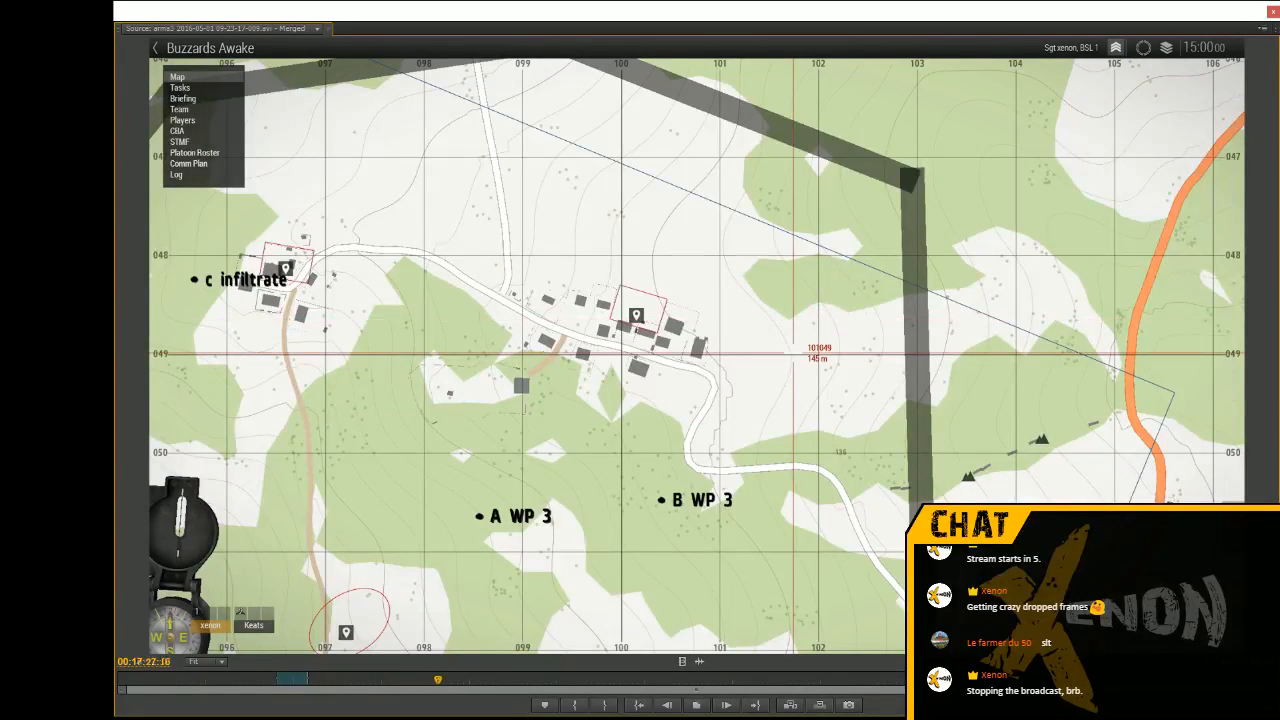
{"action": "left_click", "coordinate": [444, 686]}
{"action": "left_click", "coordinate": [470, 686]}
{"action": "left_click", "coordinate": [493, 684]}
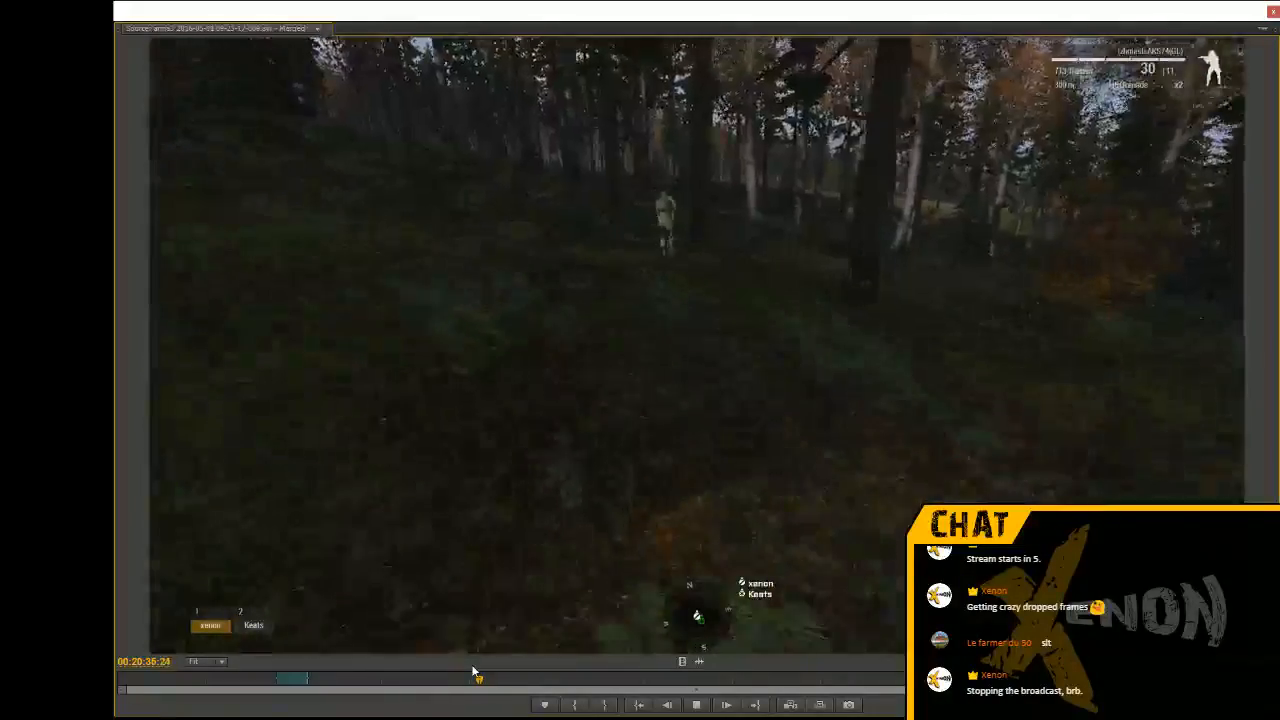
{"action": "left_click_drag", "start_coordinate": [474, 671], "coordinate": [491, 686]}
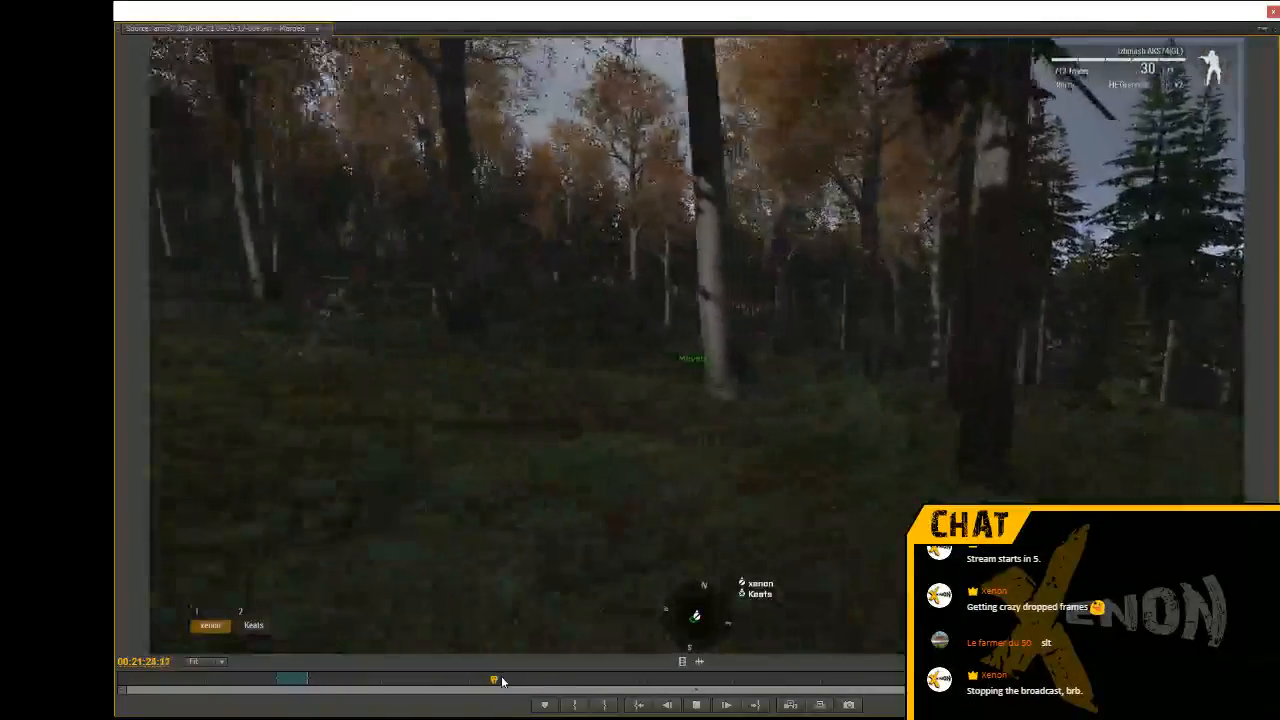
{"action": "left_click_drag", "start_coordinate": [502, 681], "coordinate": [508, 684]}
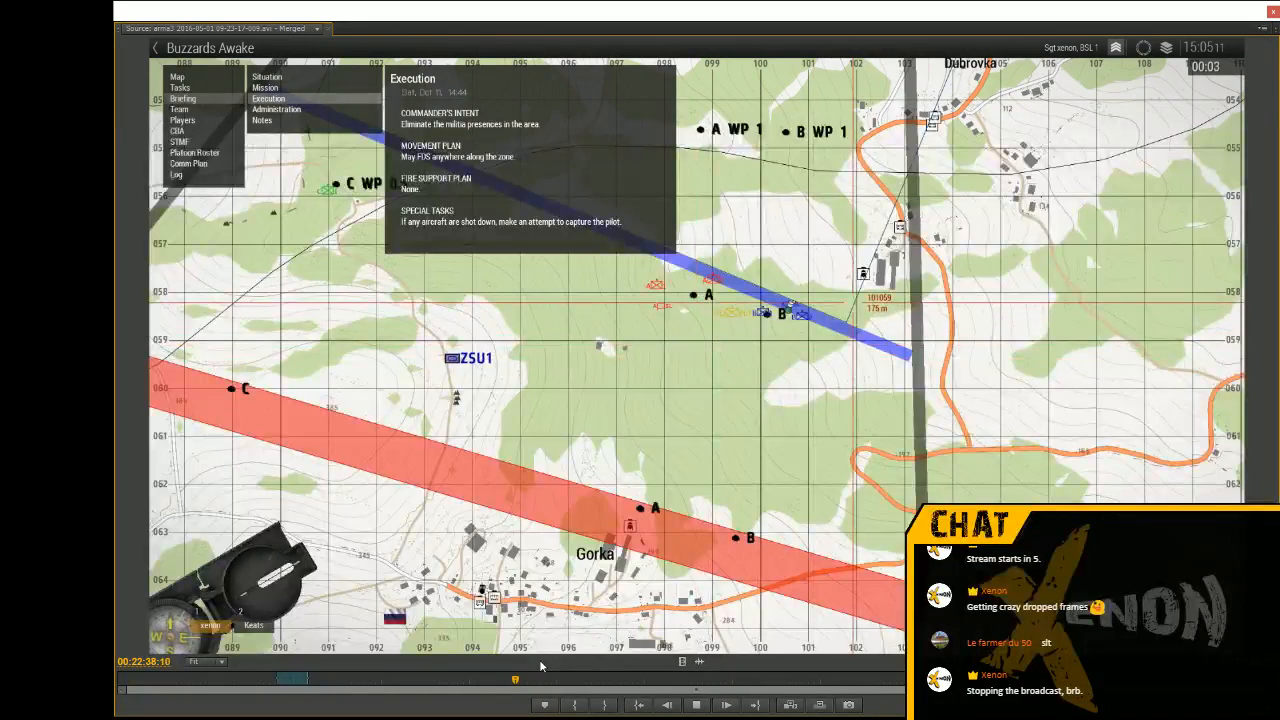
Play the map and binocular footage from about 00:22:38 to 00:25:04:29 in the Source monitor, pausing at moments of interest
{"action": "key", "text": "space"}
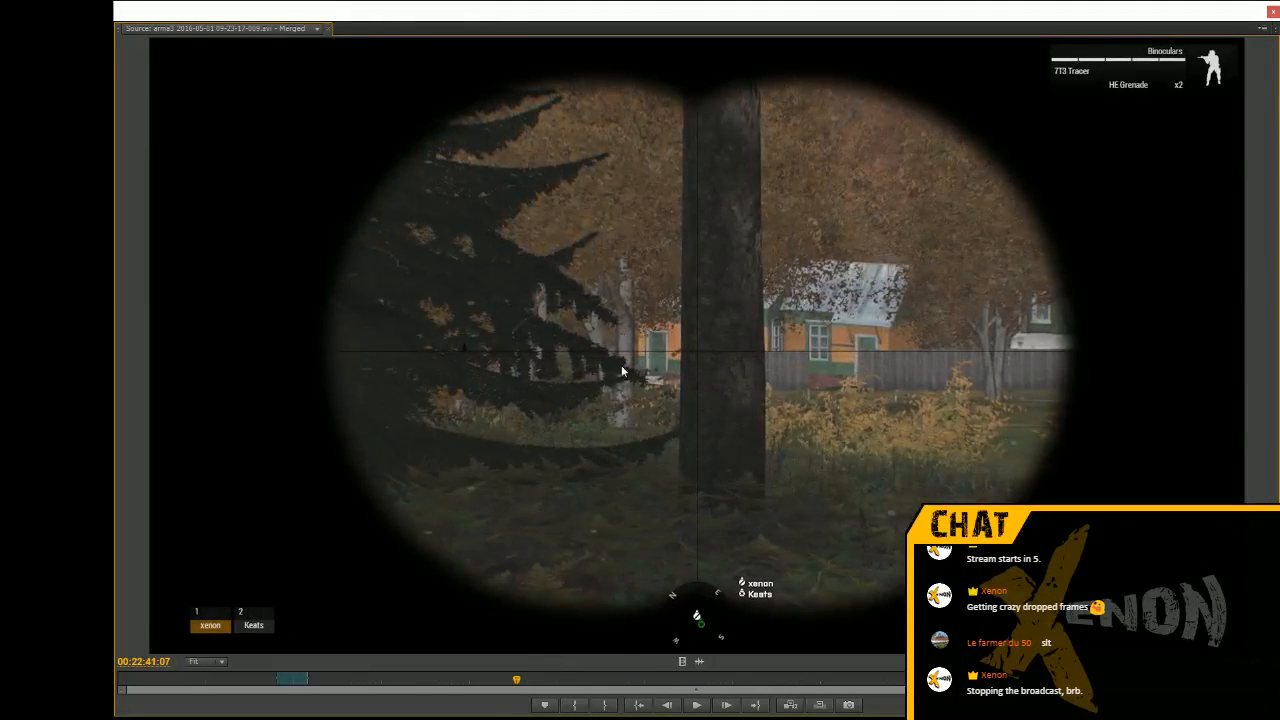
{"action": "key", "text": "space"}
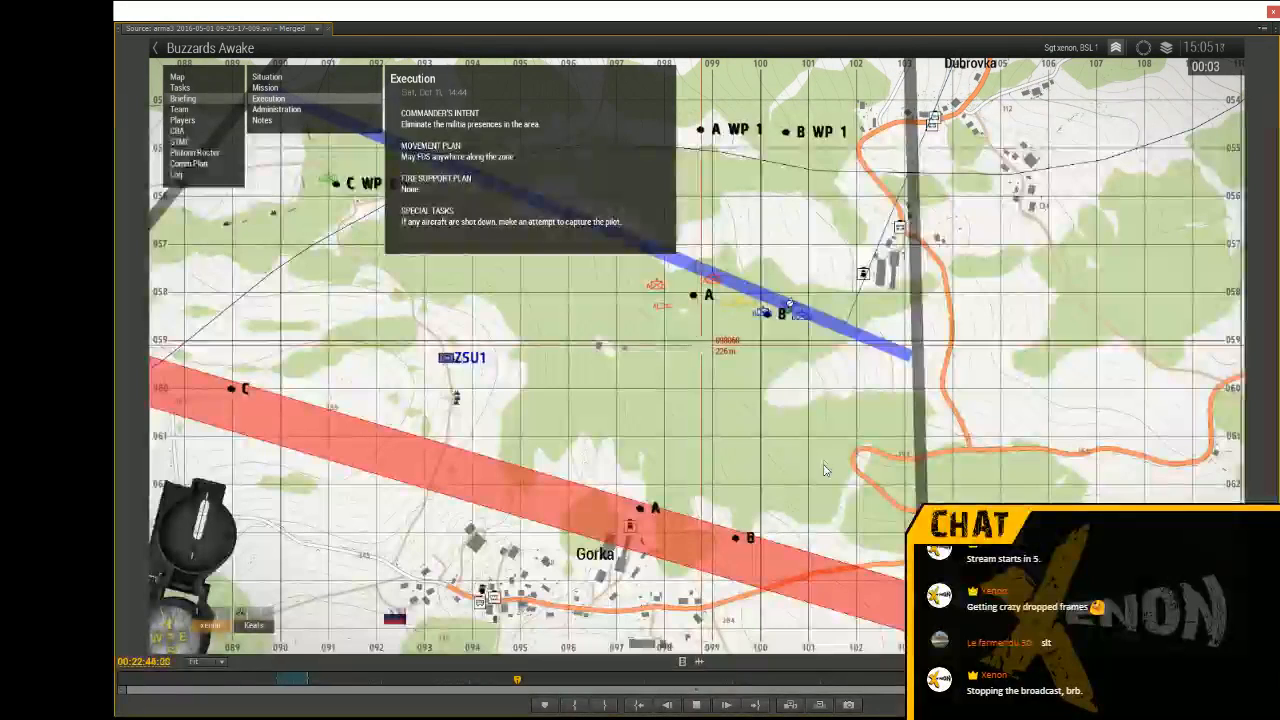
{"action": "key", "text": "space"}
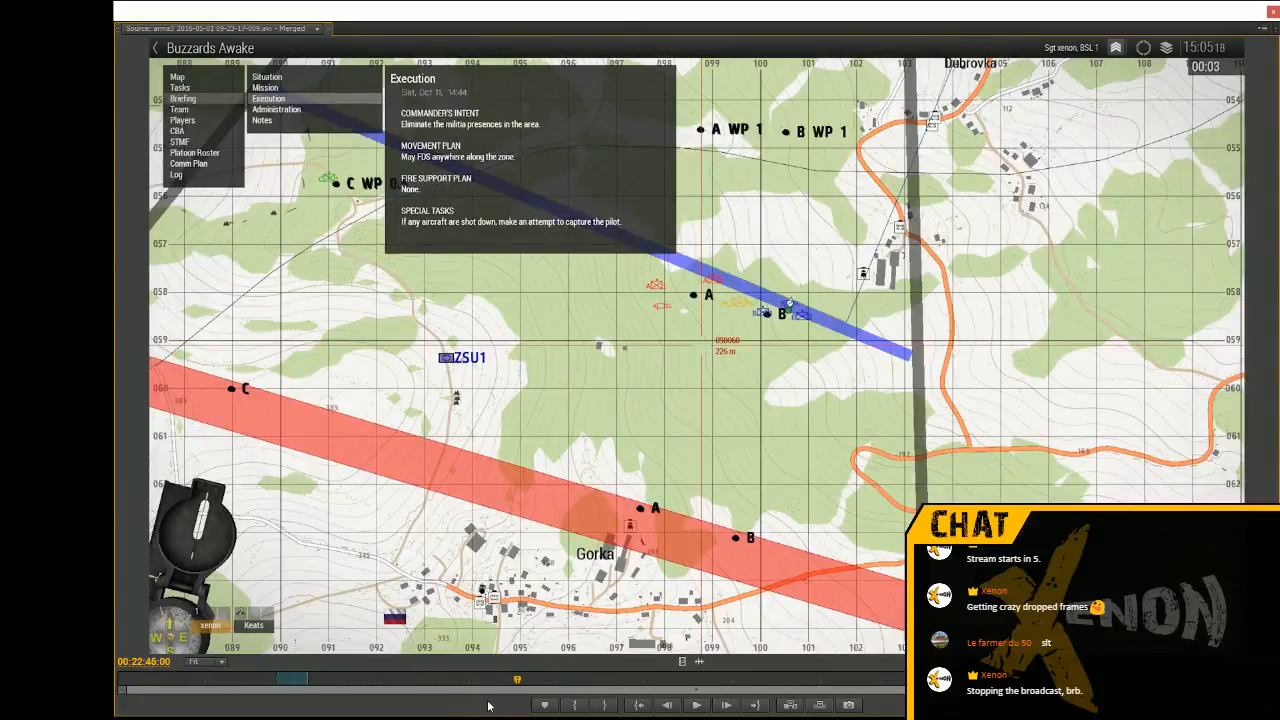
{"action": "key", "text": "space"}
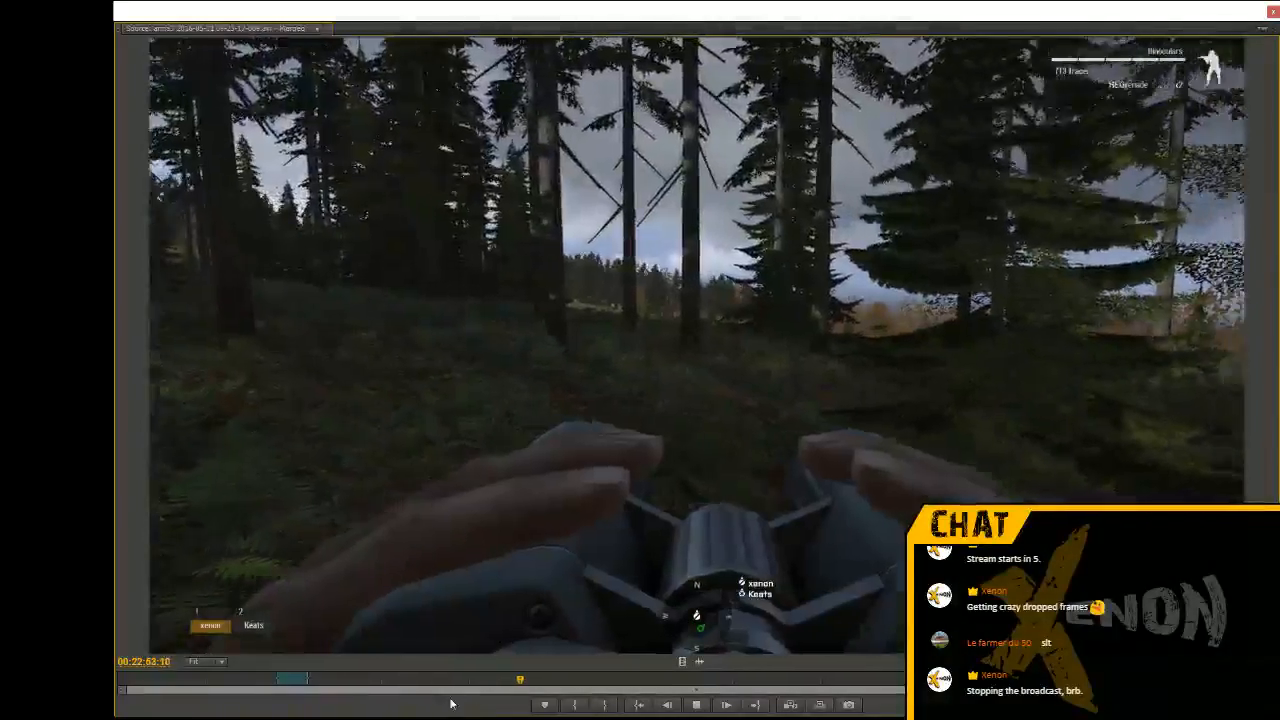
{"action": "key", "text": "space"}
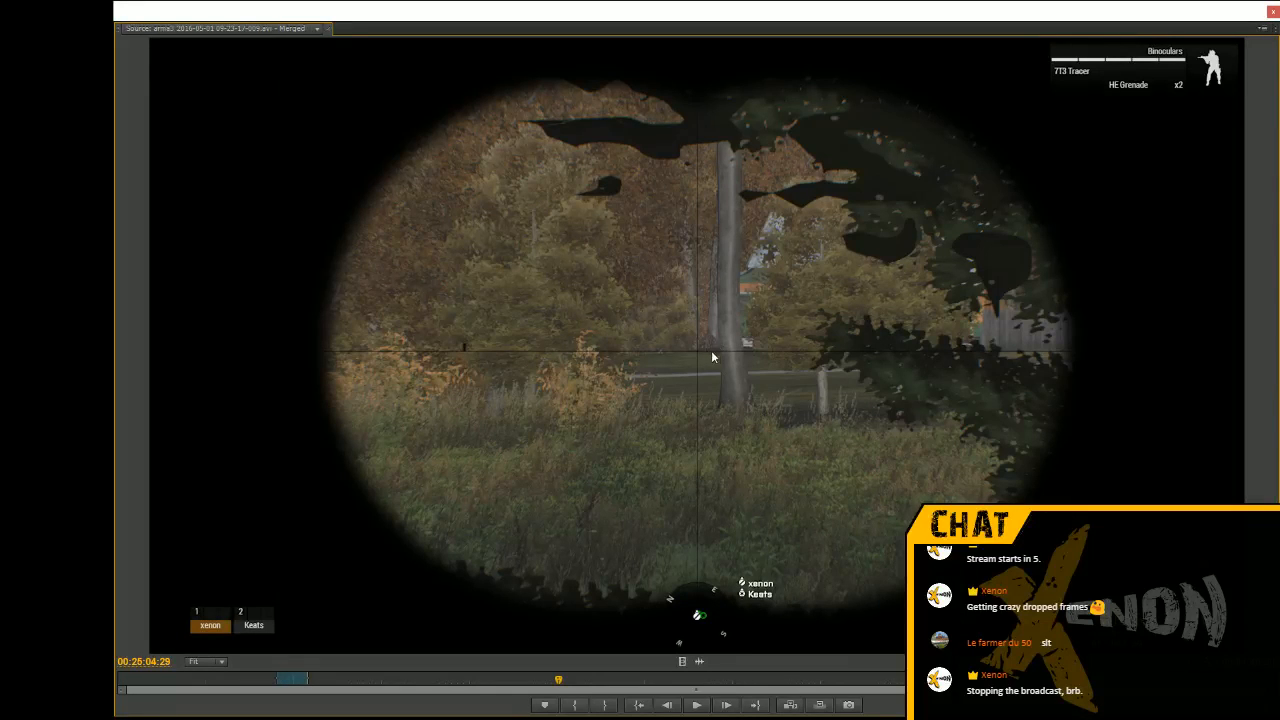
Go back to about 00:24:59 in the merged clip, mark an In point there, and play through the binocular and map footage
{"action": "left_click_drag", "start_coordinate": [168, 666], "coordinate": [118, 666]}
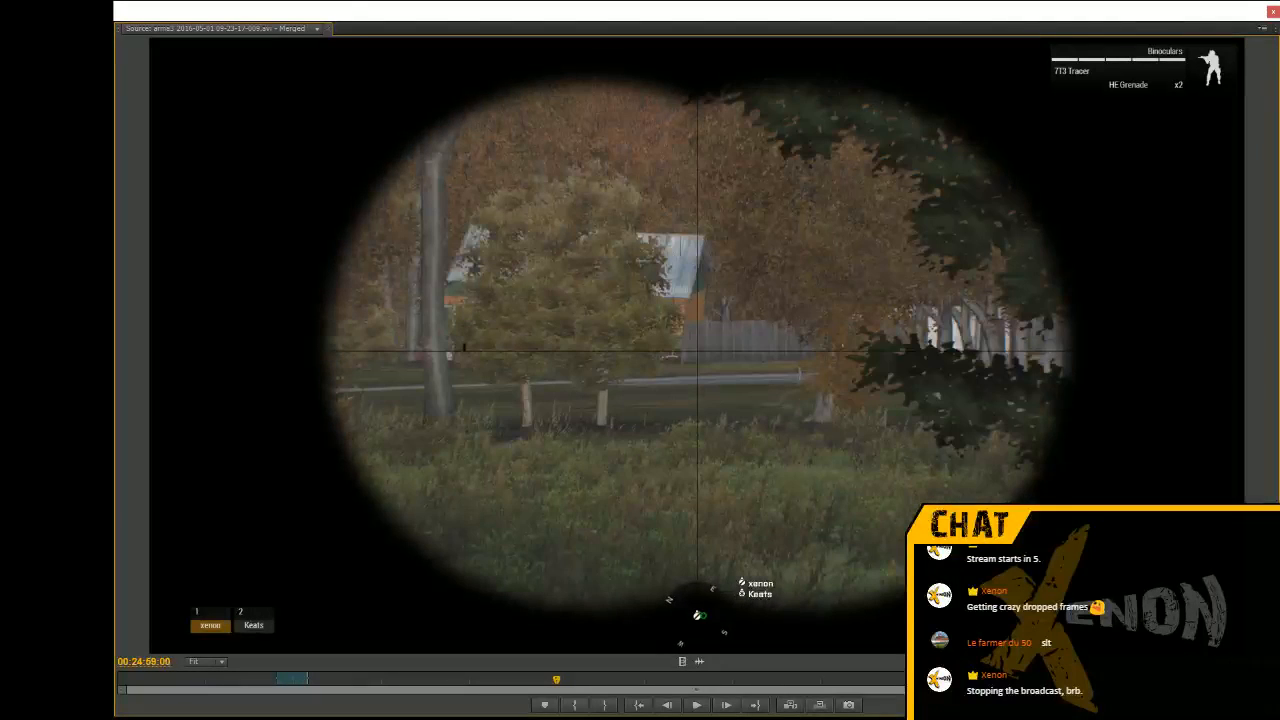
{"action": "key", "text": "space"}
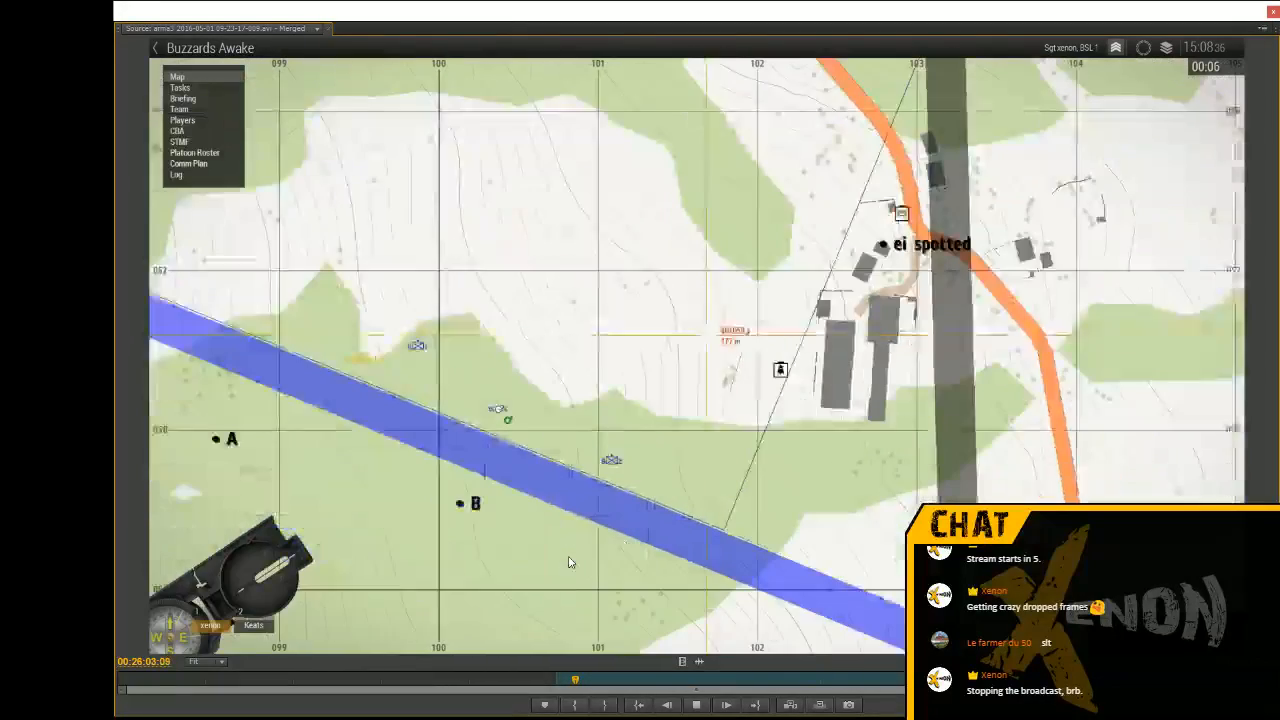
{"action": "key", "text": "space"}
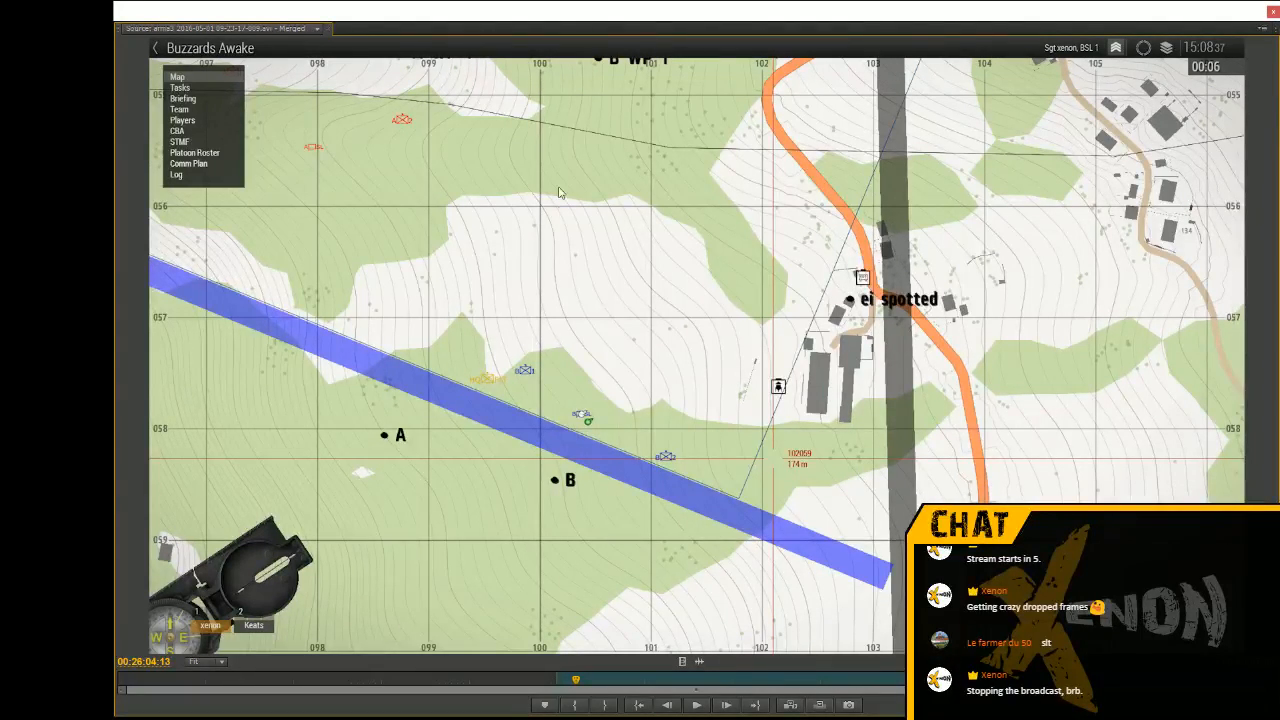
{"action": "key", "text": "space"}
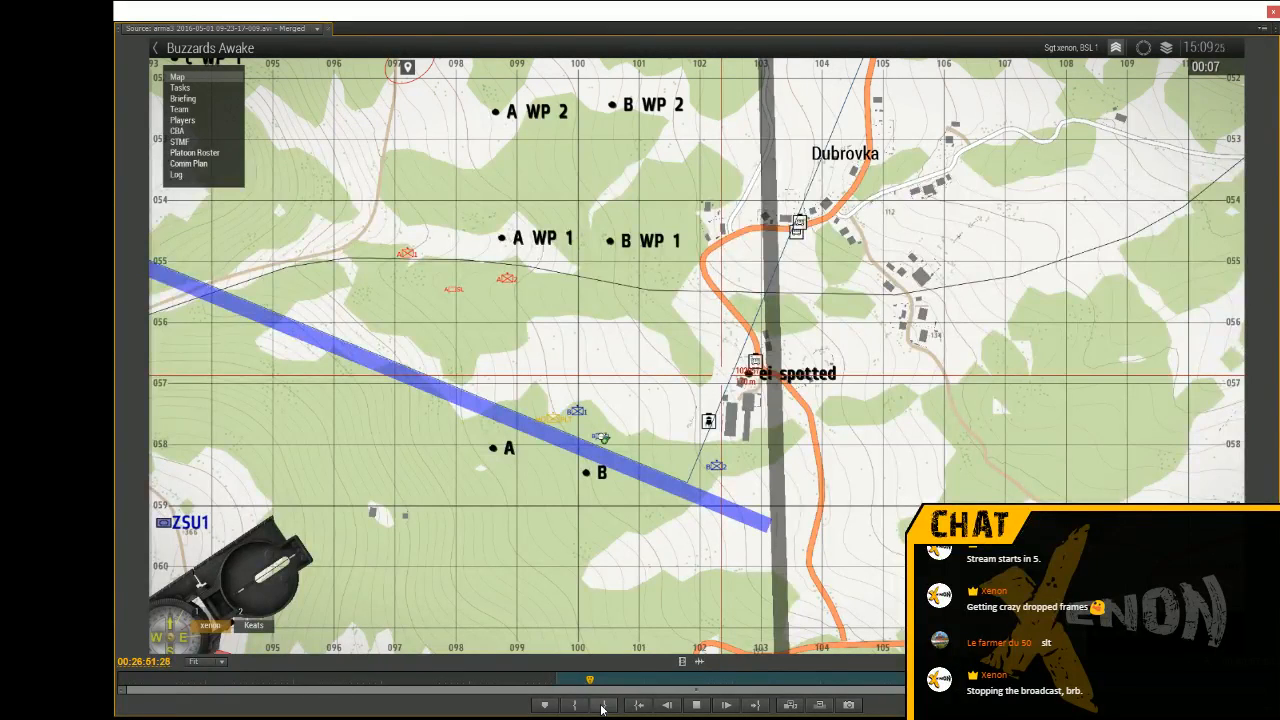
{"action": "key", "text": "space"}
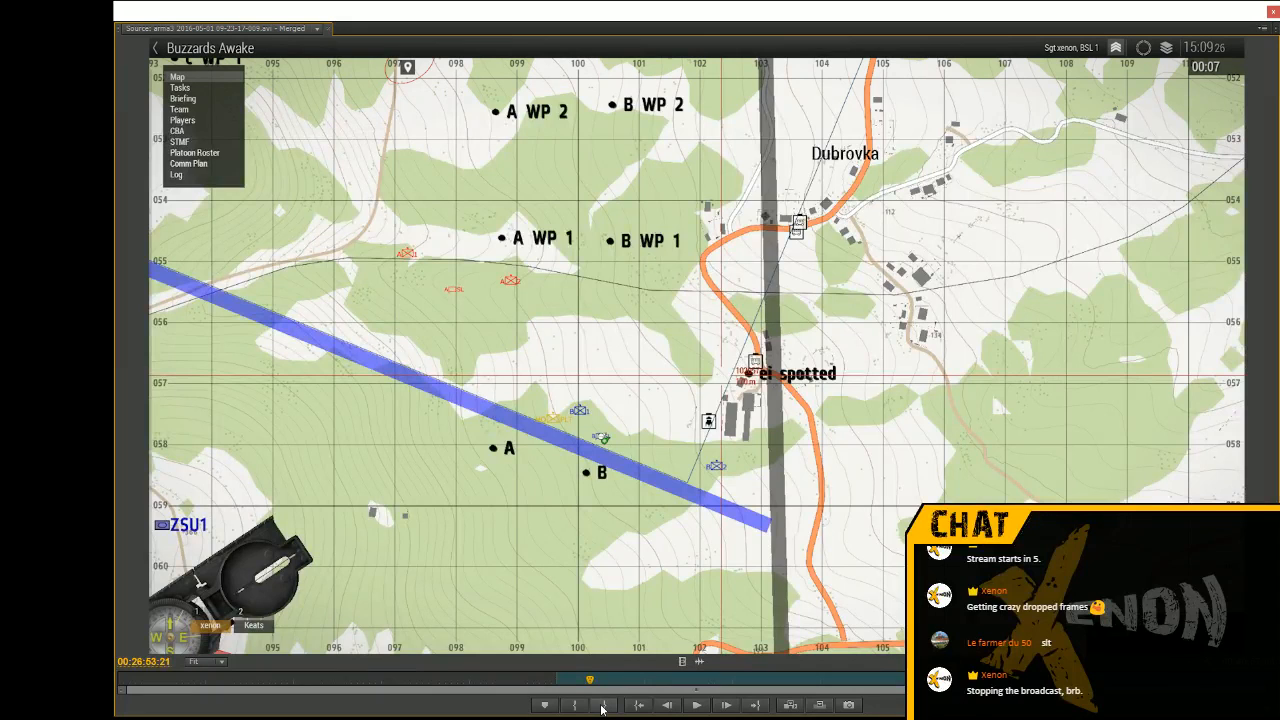
{"action": "key", "text": "space"}
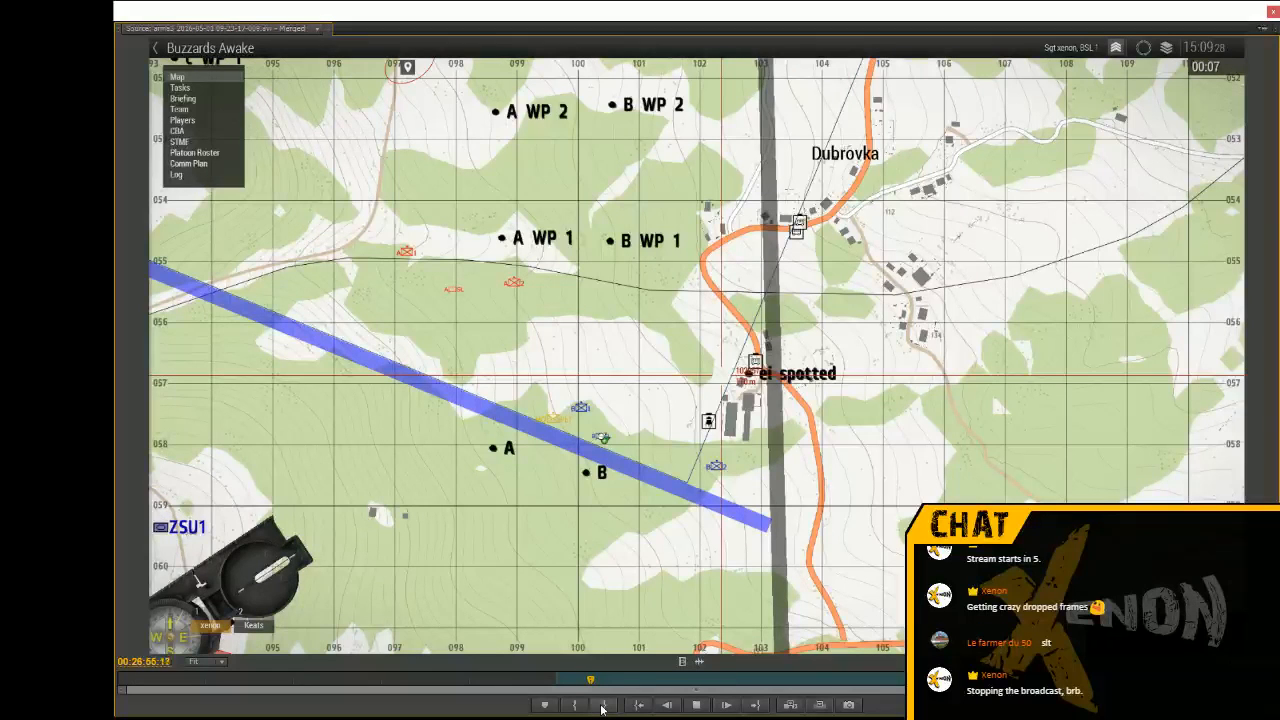
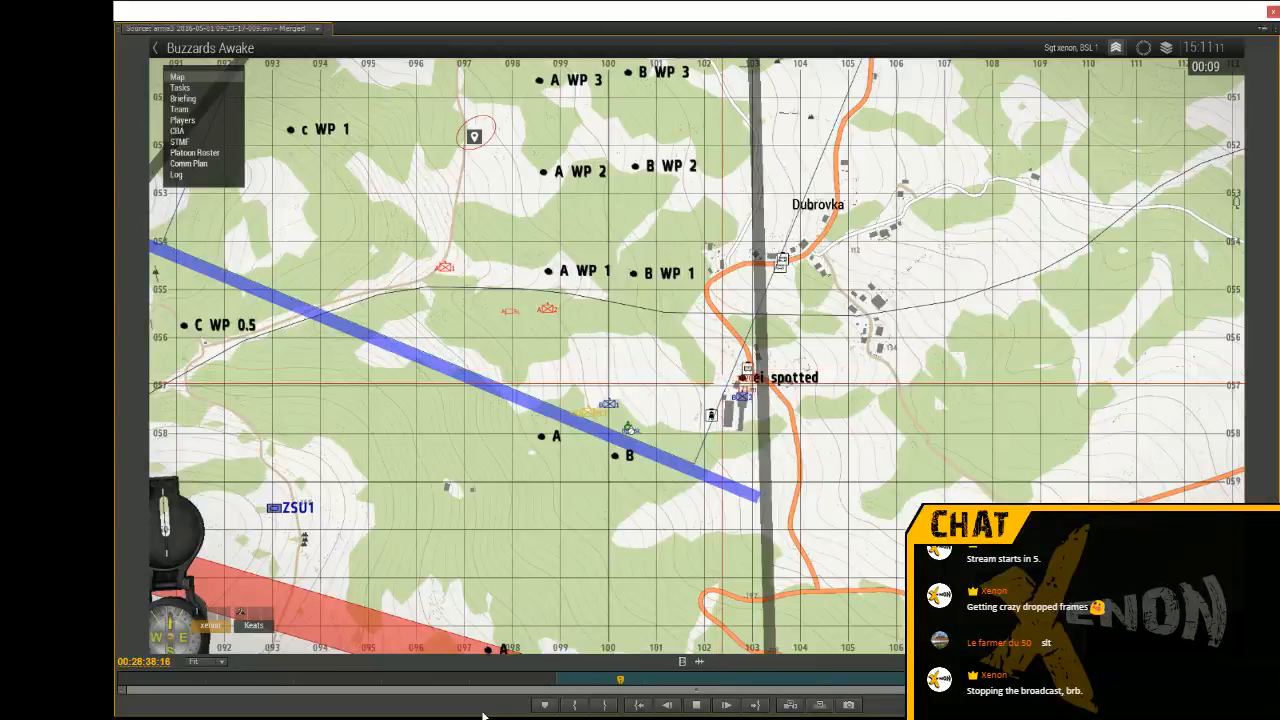
Return to the binocular footage shortly after the In point and mark the section's Out point at about 00:25:48
{"action": "key", "text": "space"}
{"action": "left_click", "coordinate": [573, 684]}
{"action": "left_click_drag", "start_coordinate": [572, 684], "coordinate": [568, 683]}
{"action": "key", "text": "space"}
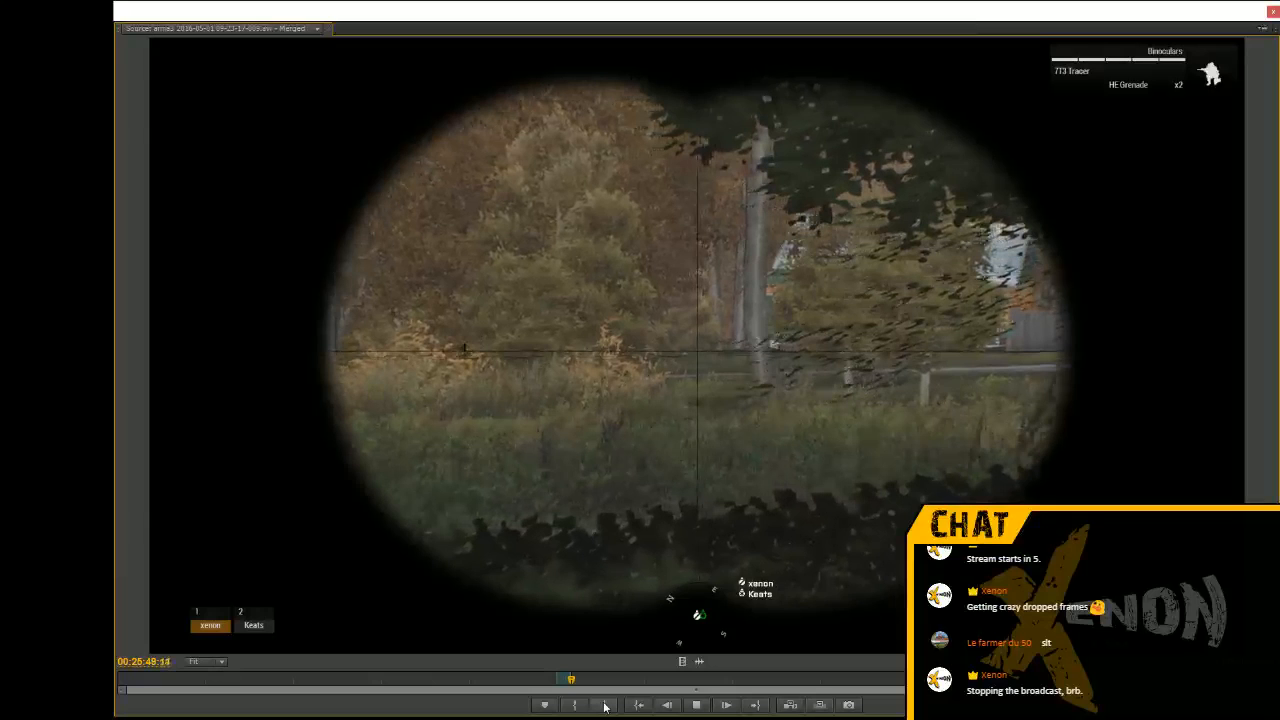
{"action": "key", "text": "space"}
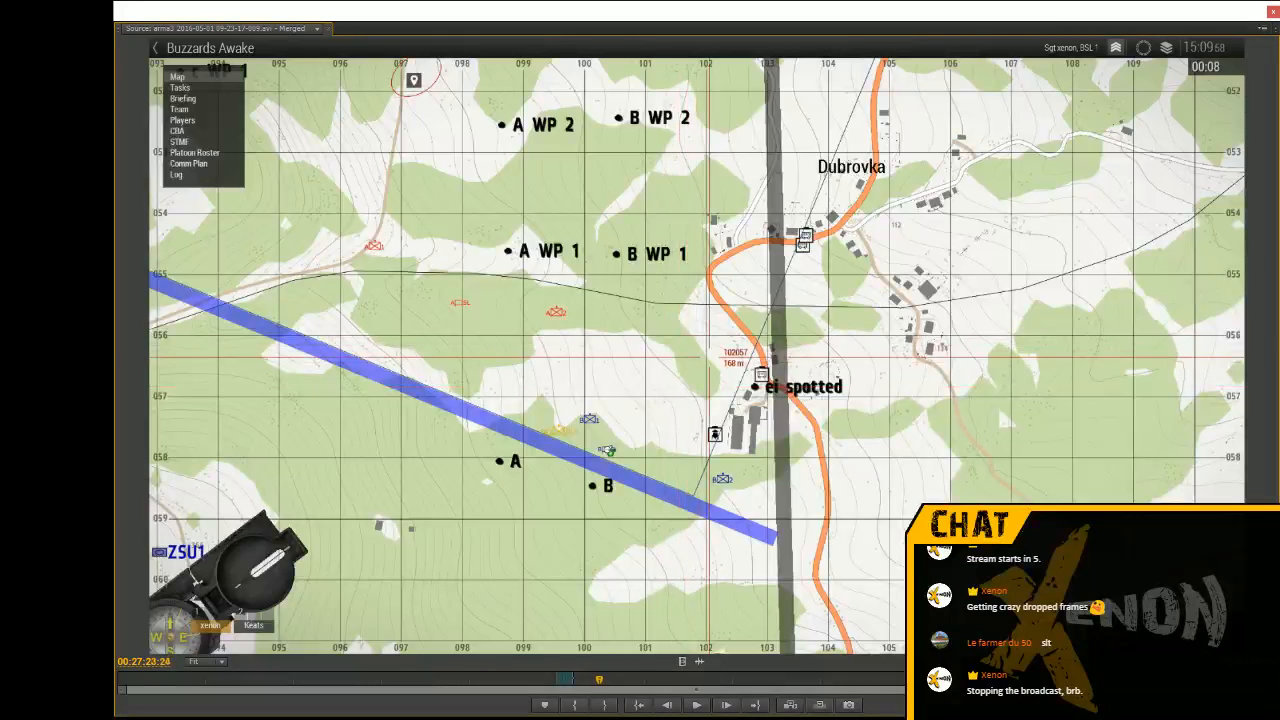
Mark a section of the merged clip with an In point at about 00:27:14 and an Out point at about 00:27:57
{"action": "left_click_drag", "start_coordinate": [145, 663], "coordinate": [136, 662]}
{"action": "key", "text": "space"}
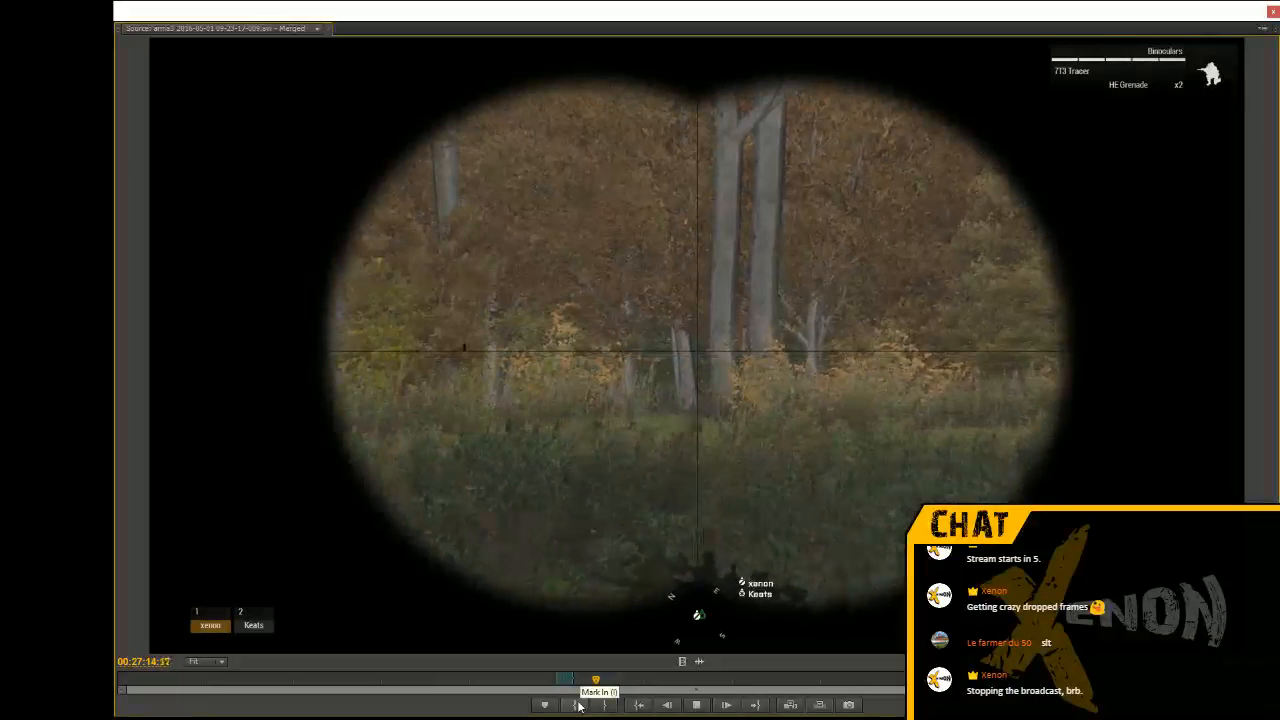
{"action": "left_click", "coordinate": [578, 706]}
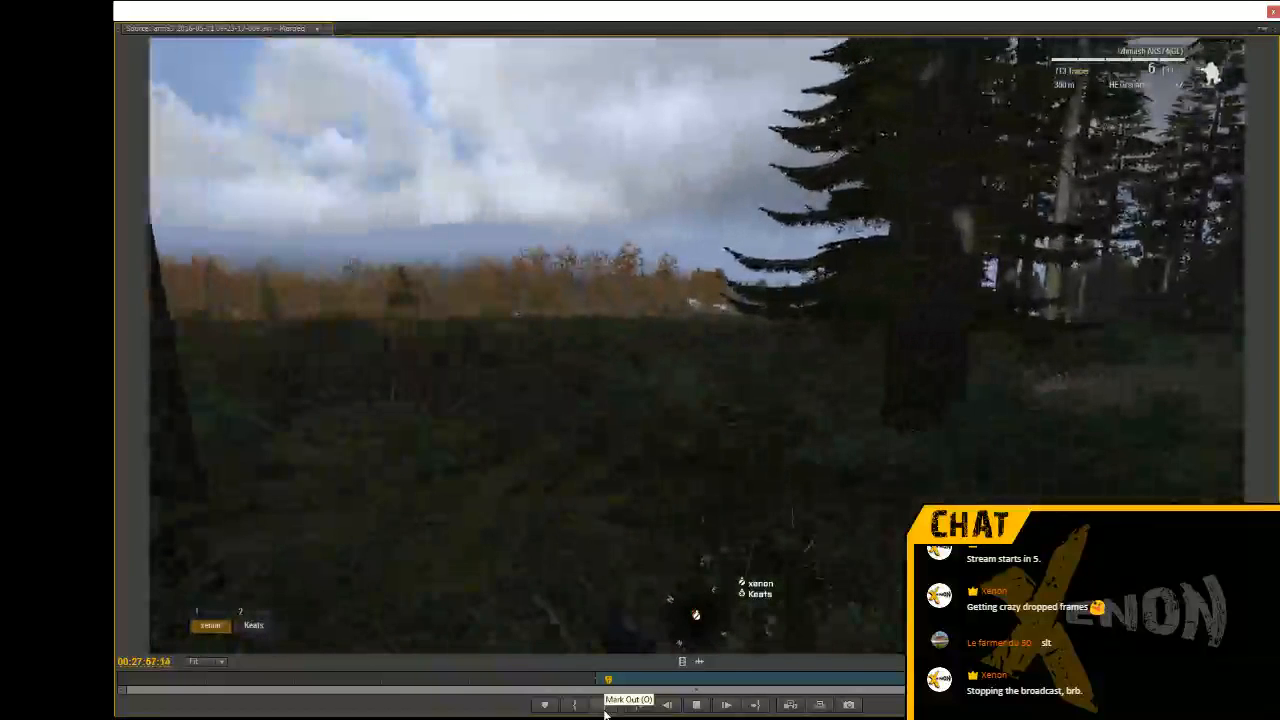
{"action": "left_click", "coordinate": [604, 710]}
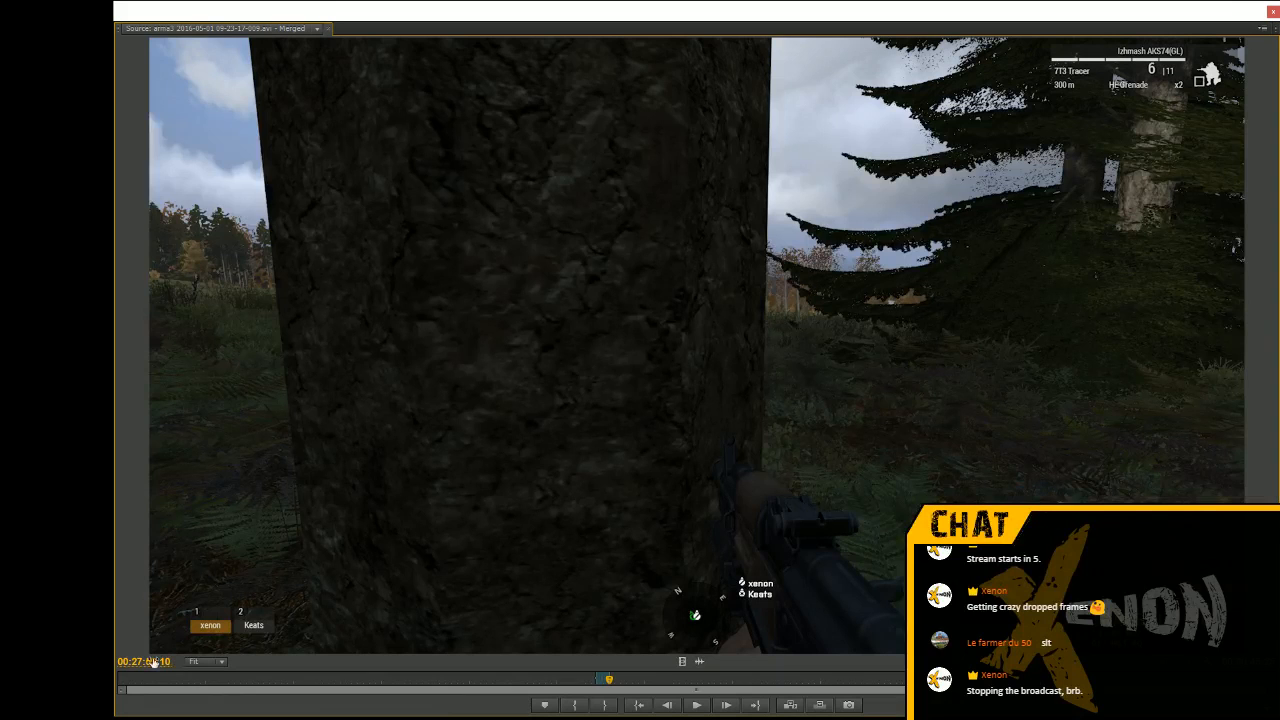
Advance through the forest footage past 00:29:36 and mark an In point at about 00:29:43 in the merged clip
{"action": "mouse_move", "coordinate": [152, 661]}
{"action": "left_mouse_down"}
{"action": "mouse_move", "coordinate": [222, 663]}
{"action": "mouse_move", "coordinate": [138, 670]}
{"action": "left_mouse_up"}
{"action": "key", "text": "space"}
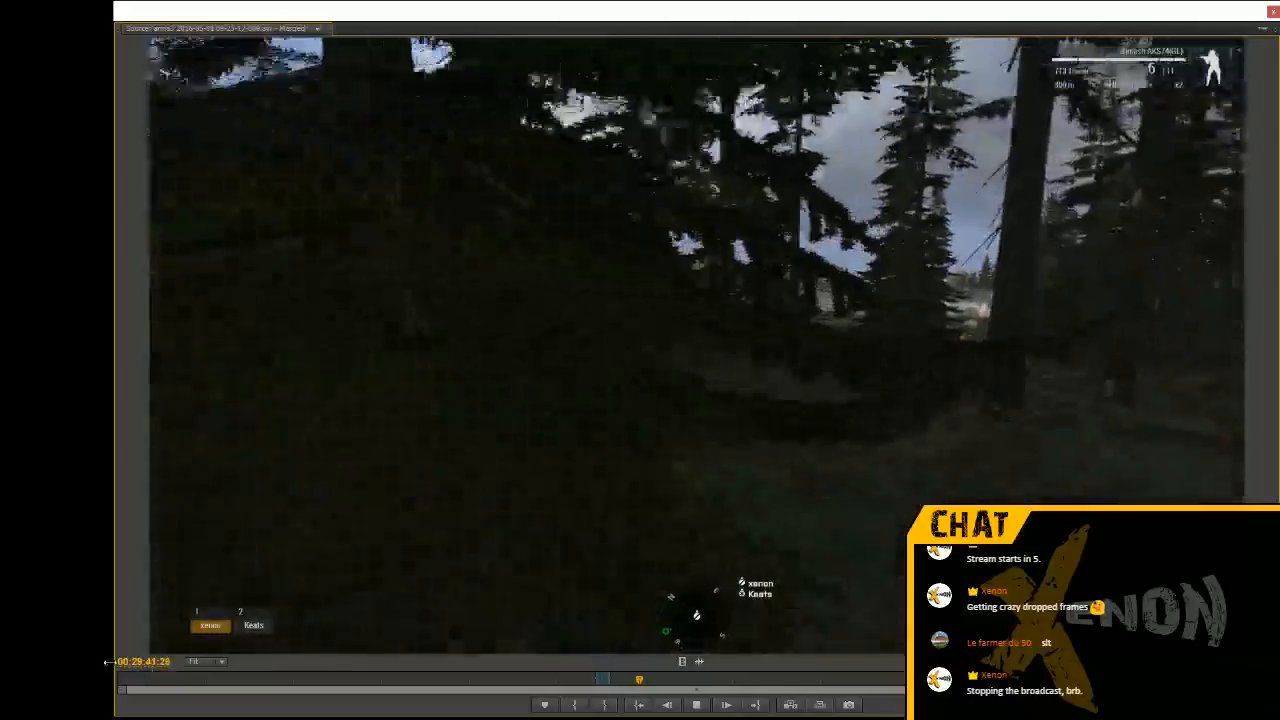
{"action": "key", "text": "space"}
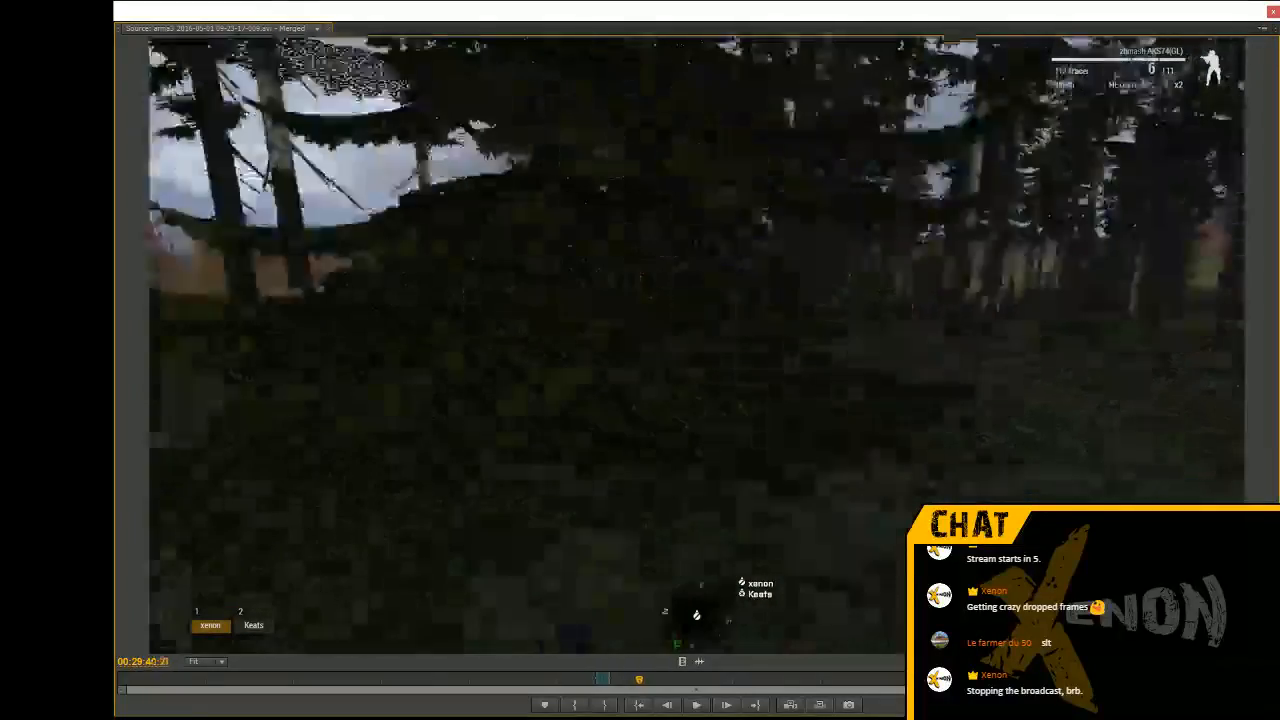
{"action": "key", "text": "j"}
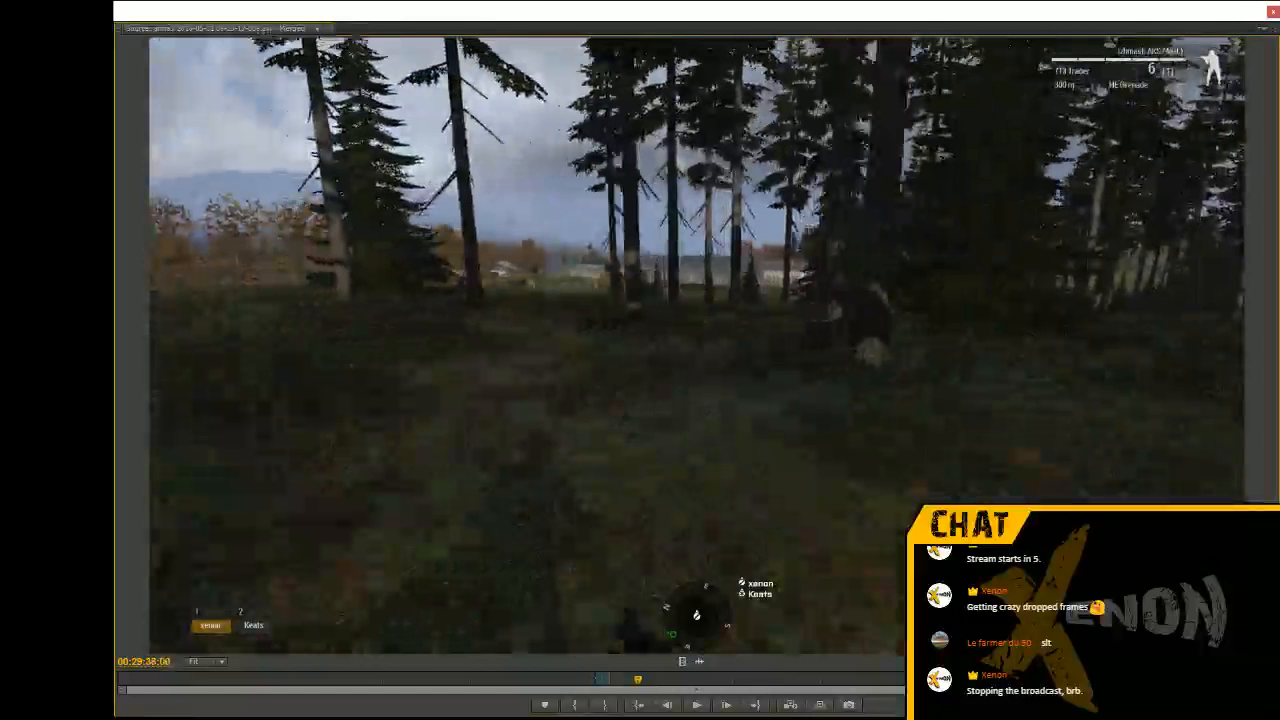
{"action": "key", "text": "l"}
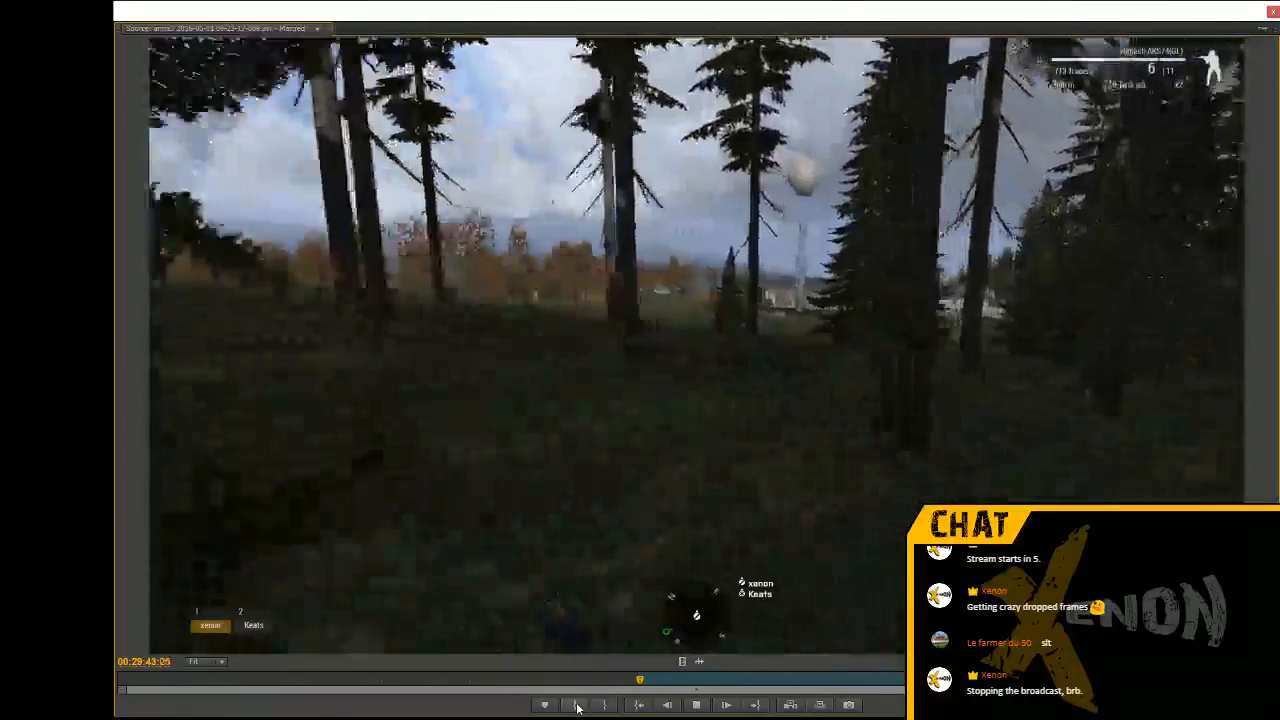
Play the forest footage on from about 00:29:44 and mark the section's Out point at about 00:29:47
{"action": "key", "text": "k"}
{"action": "key", "text": "Left"}
{"action": "key", "text": "Right"}
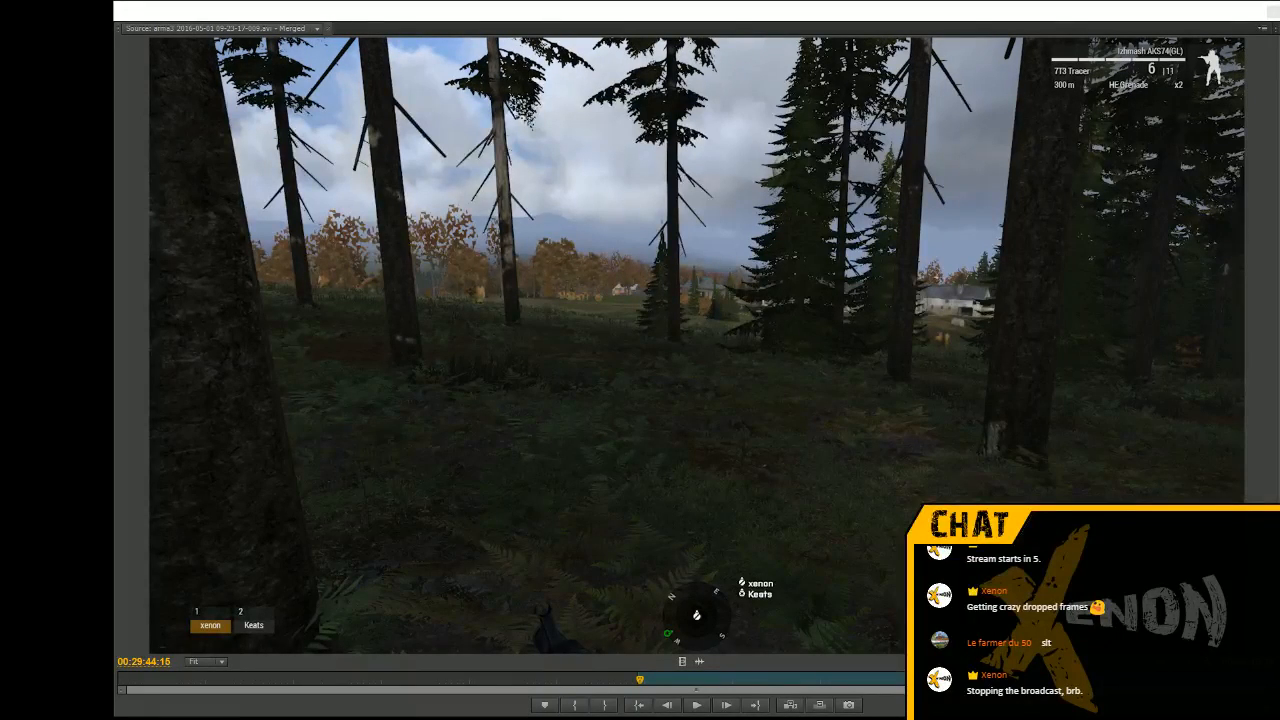
{"action": "key", "text": "space"}
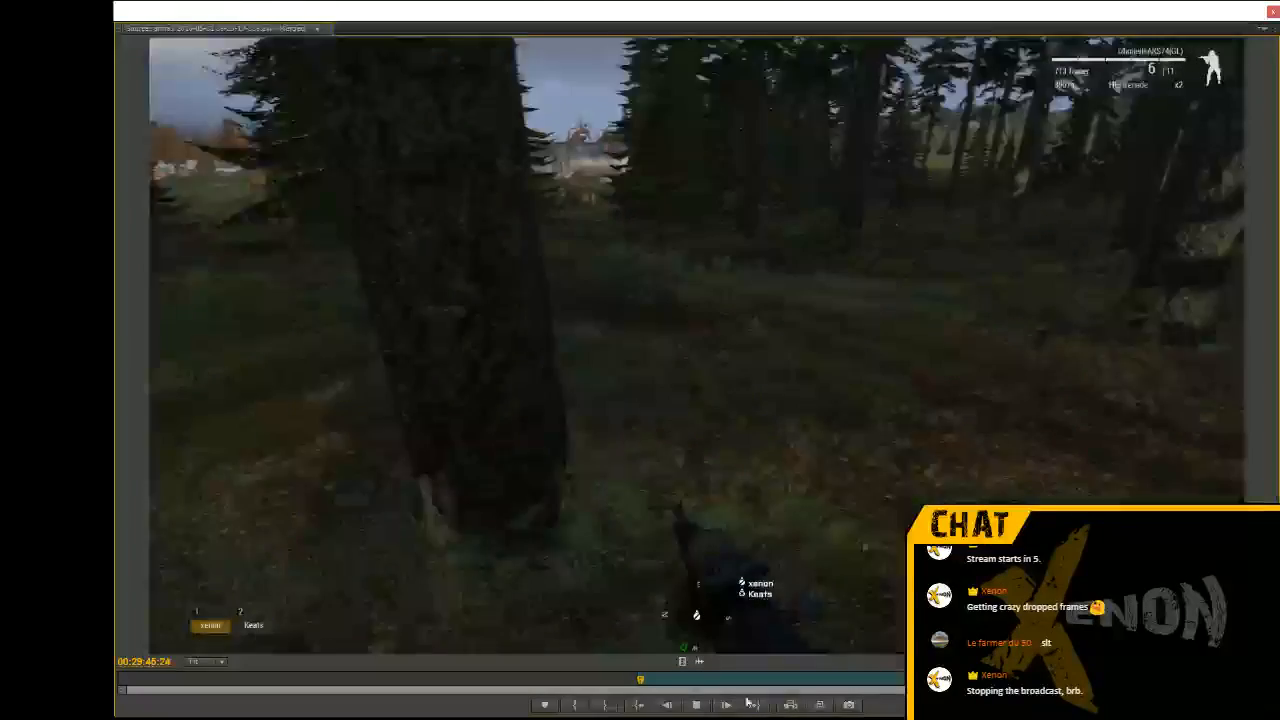
{"action": "key", "text": "space"}
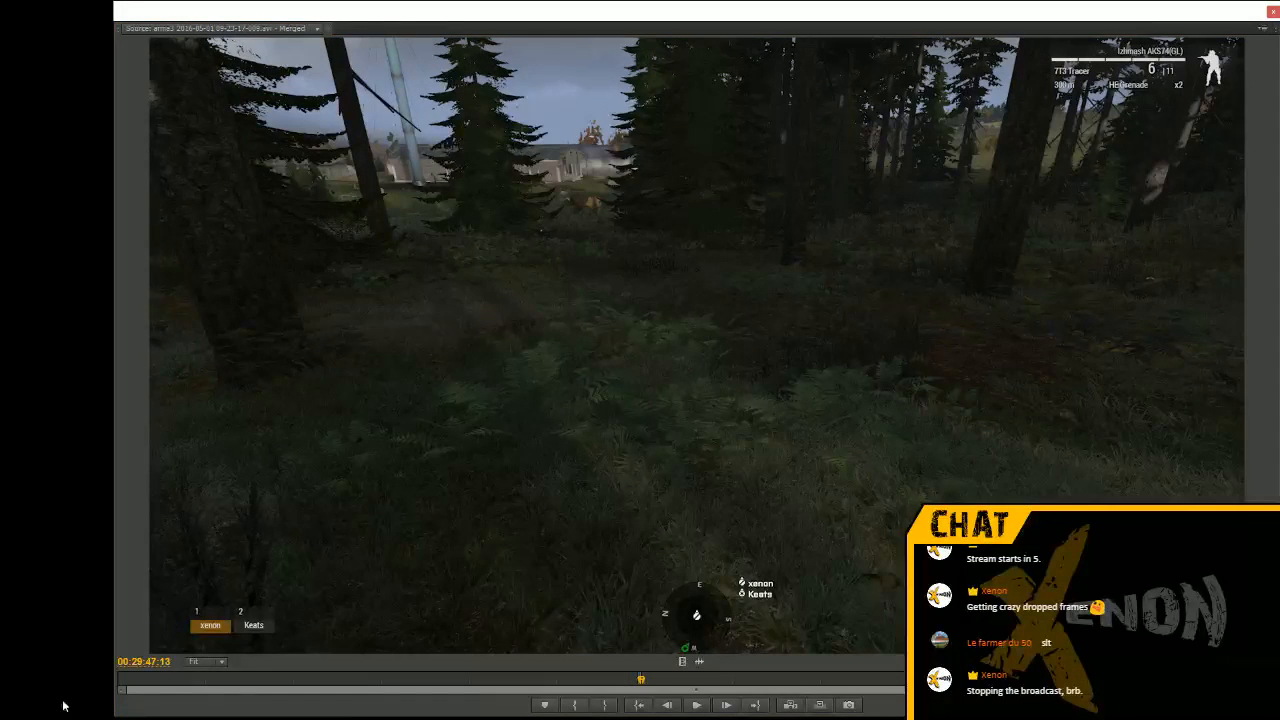
Review the merged clip from about 00:29:47 to 00:30:32, through the forest run and up to the farm buildings
{"action": "key", "text": "space"}
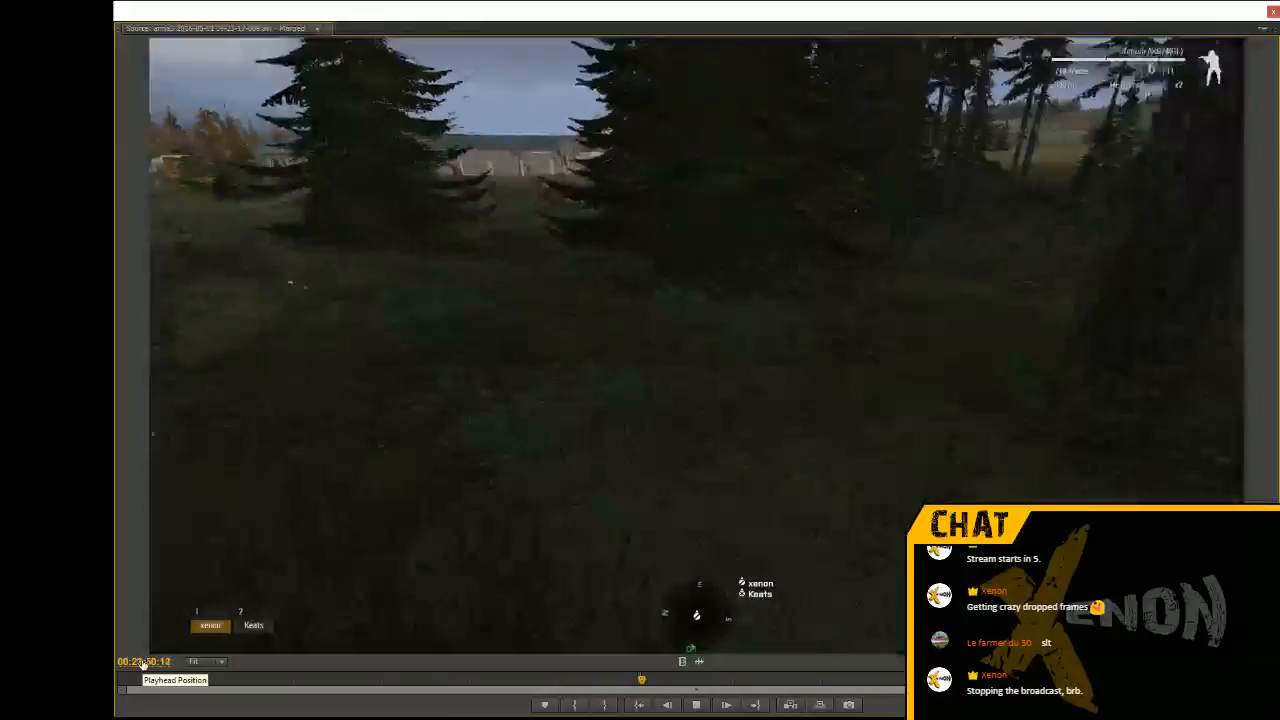
{"action": "key", "text": "space"}
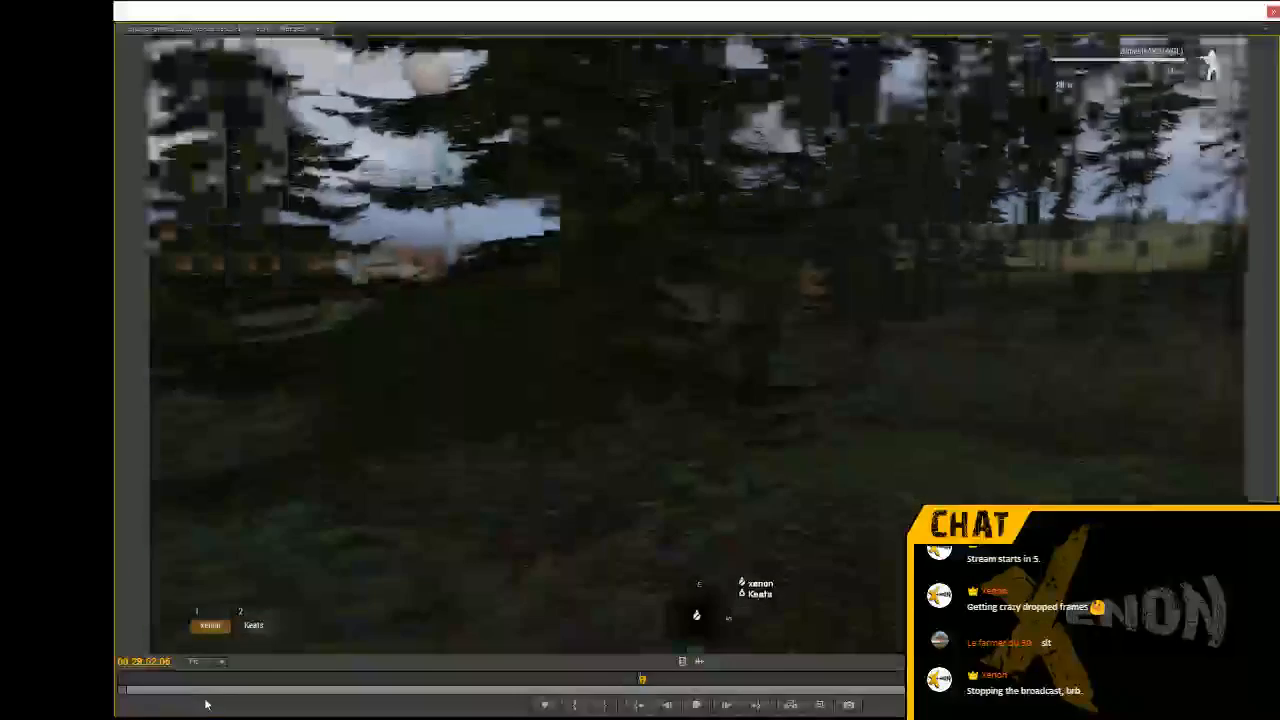
{"action": "key", "text": "space"}
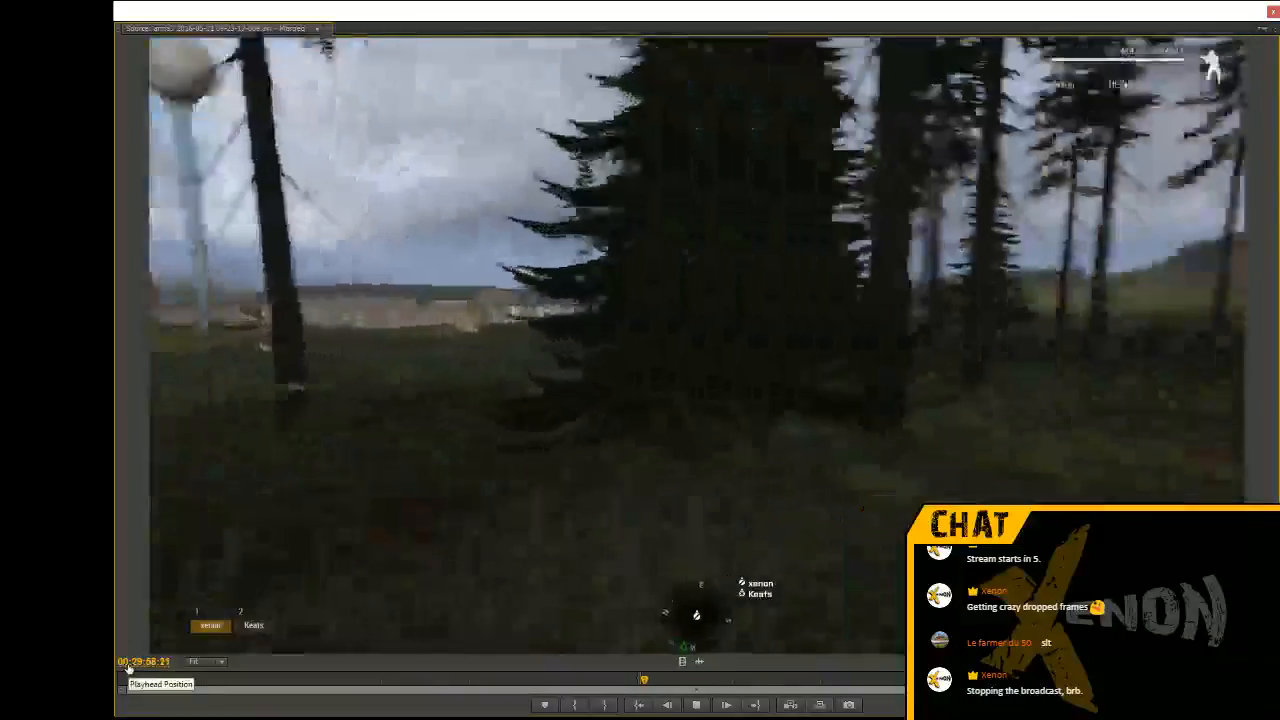
{"action": "mouse_move", "coordinate": [126, 668]}
{"action": "left_mouse_down"}
{"action": "mouse_move", "coordinate": [152, 668]}
{"action": "mouse_move", "coordinate": [124, 666]}
{"action": "left_mouse_up"}
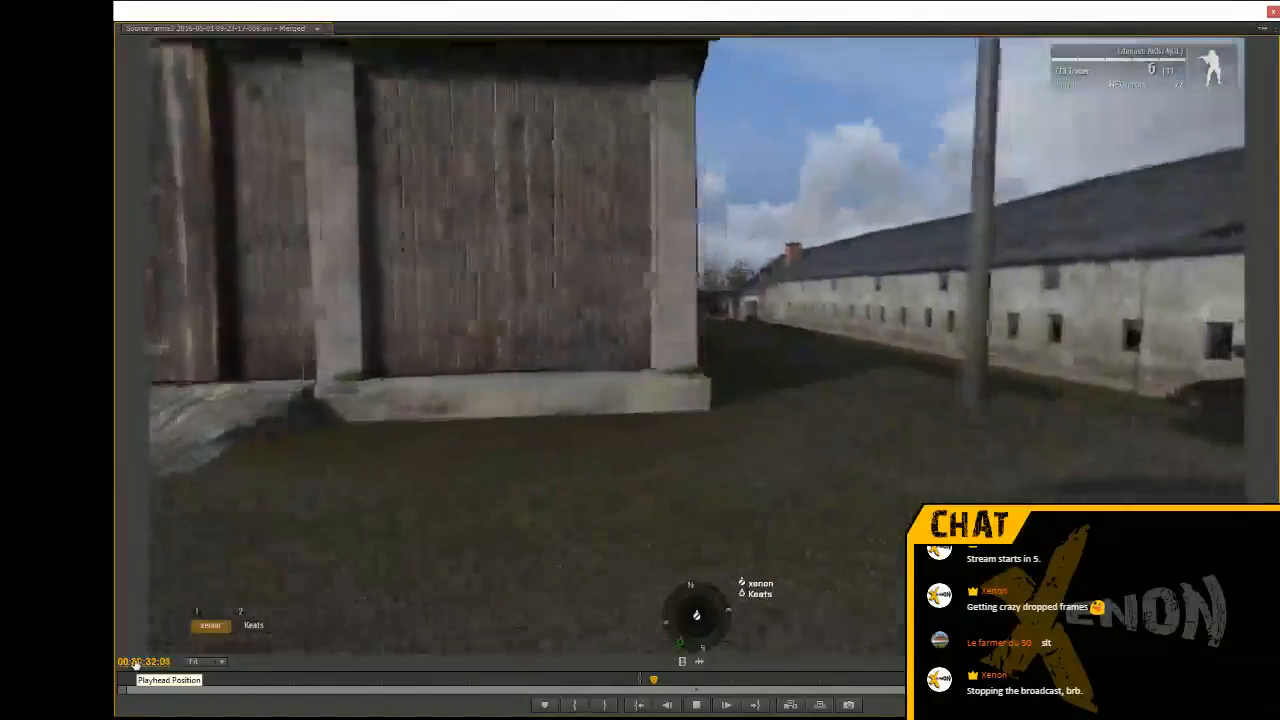
{"action": "key", "text": "space"}
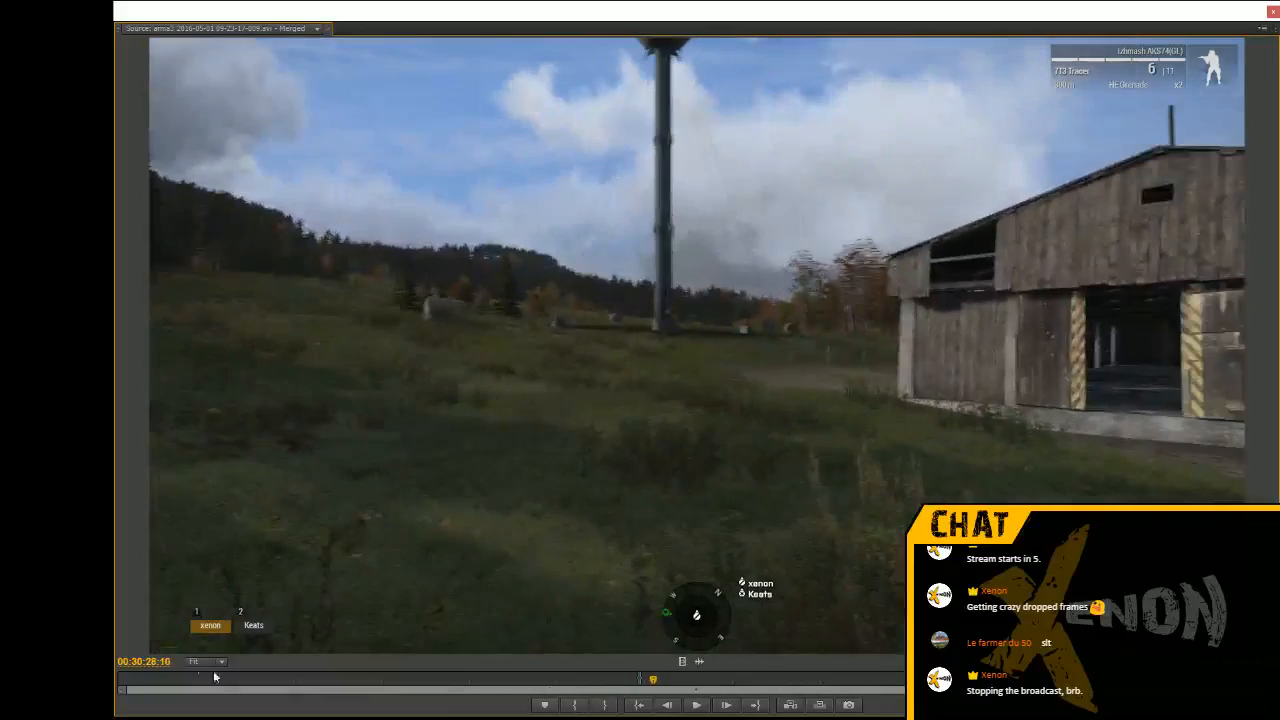
Replay the farm footage, mark a short section ending at about 00:30:48, and check the sequence timeline
{"action": "key", "text": "j"}
{"action": "key", "text": "j"}
{"action": "key", "text": "l"}
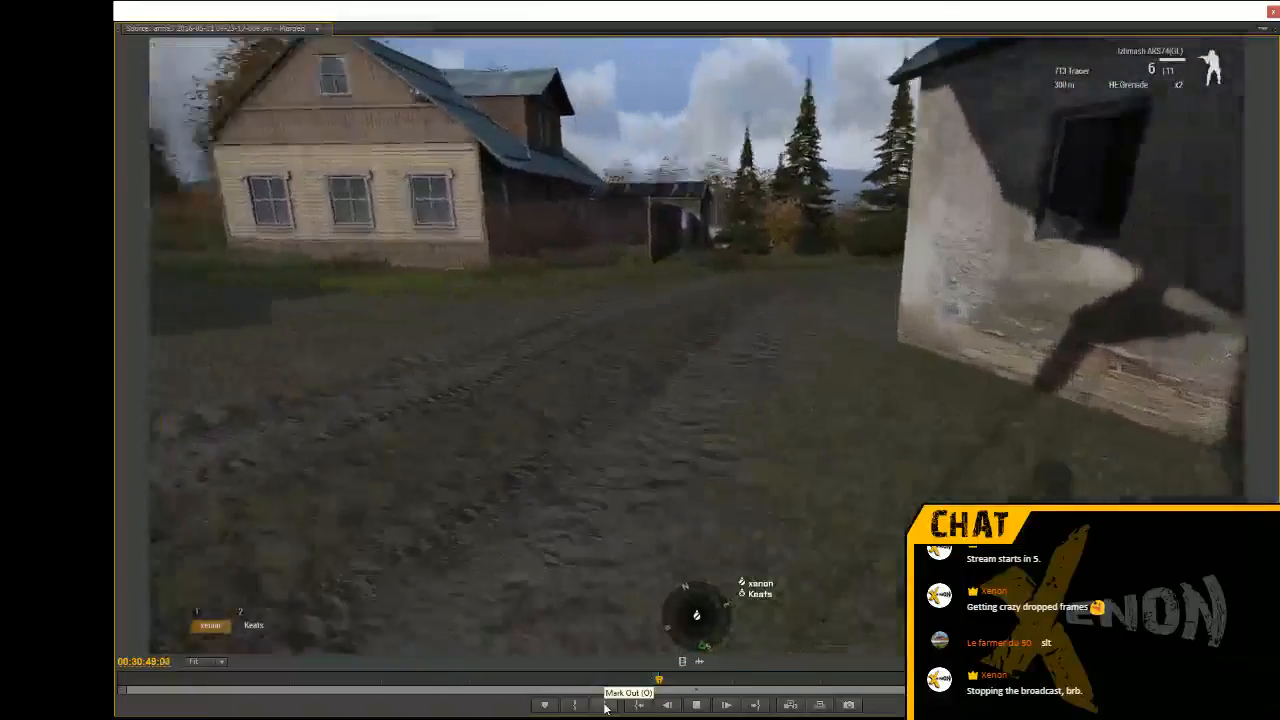
{"action": "key", "text": "space"}
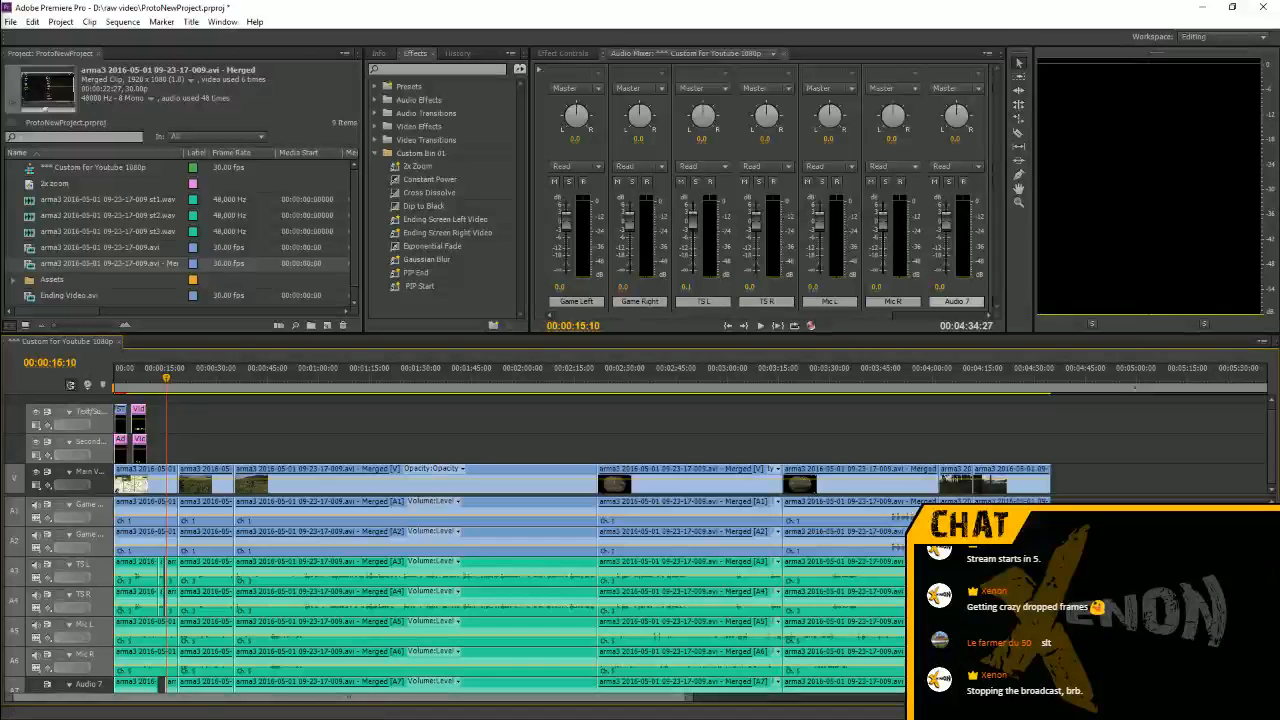
{"action": "scroll", "coordinate": [500, 600], "scroll_direction": "down", "scroll_amount": 1}
{"action": "scroll", "coordinate": [500, 600], "scroll_direction": "up", "scroll_amount": 1}
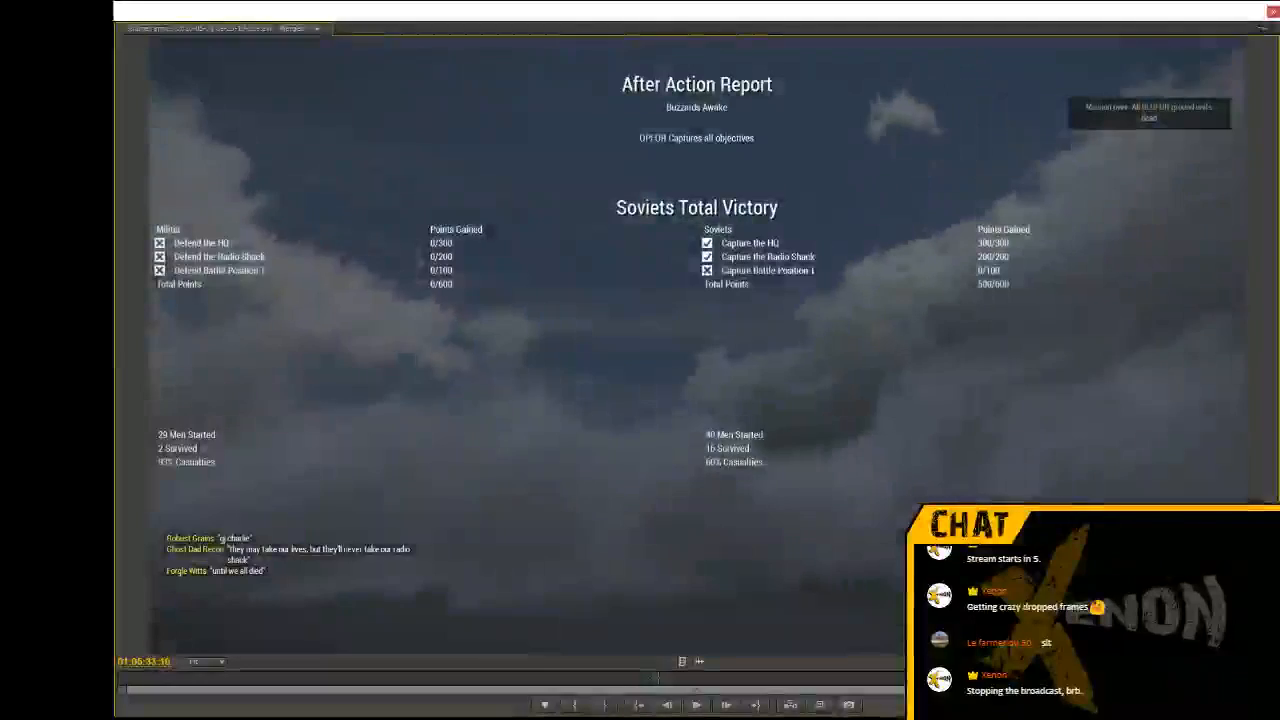
Mark a further section of the merged clip with its Out point at 00:43:42:07, and move that Out point back to 00:36:52:15
{"action": "left_click", "coordinate": [858, 682]}
{"action": "left_click_drag", "start_coordinate": [858, 682], "coordinate": [658, 682]}
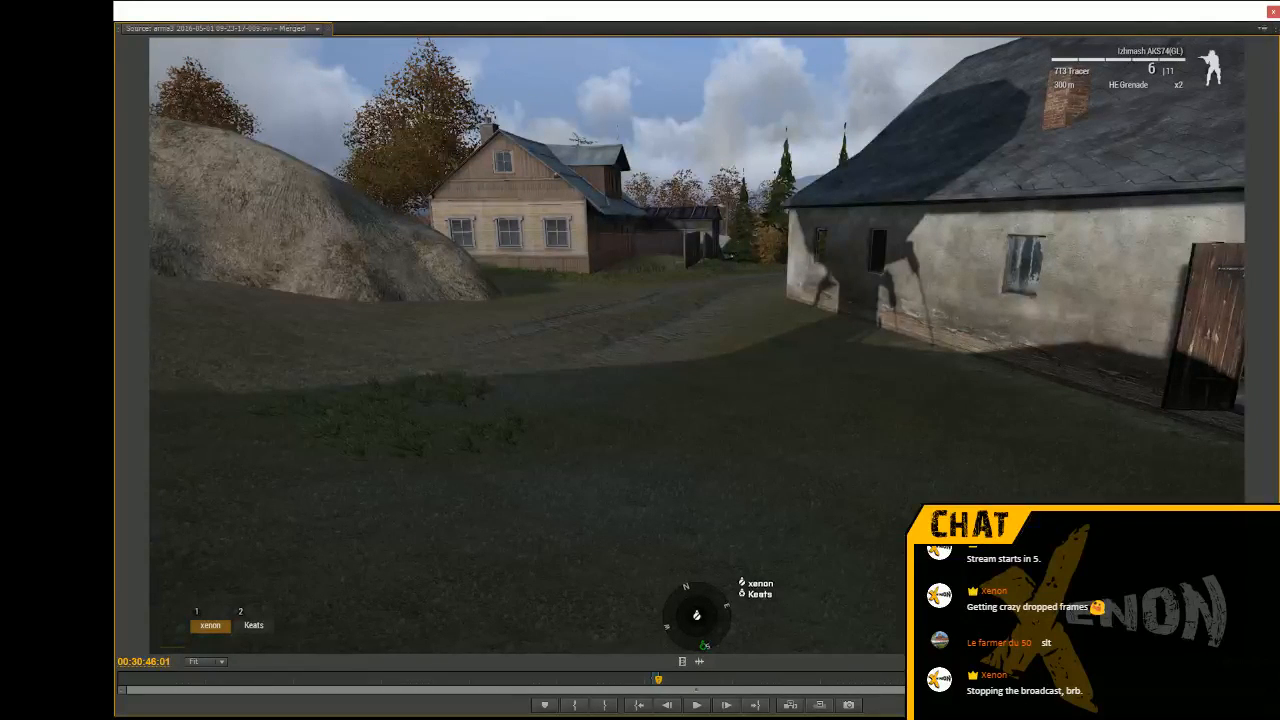
{"action": "left_click", "coordinate": [734, 682]}
{"action": "left_click", "coordinate": [577, 707]}
{"action": "left_click", "coordinate": [884, 680]}
{"action": "left_click", "coordinate": [604, 707]}
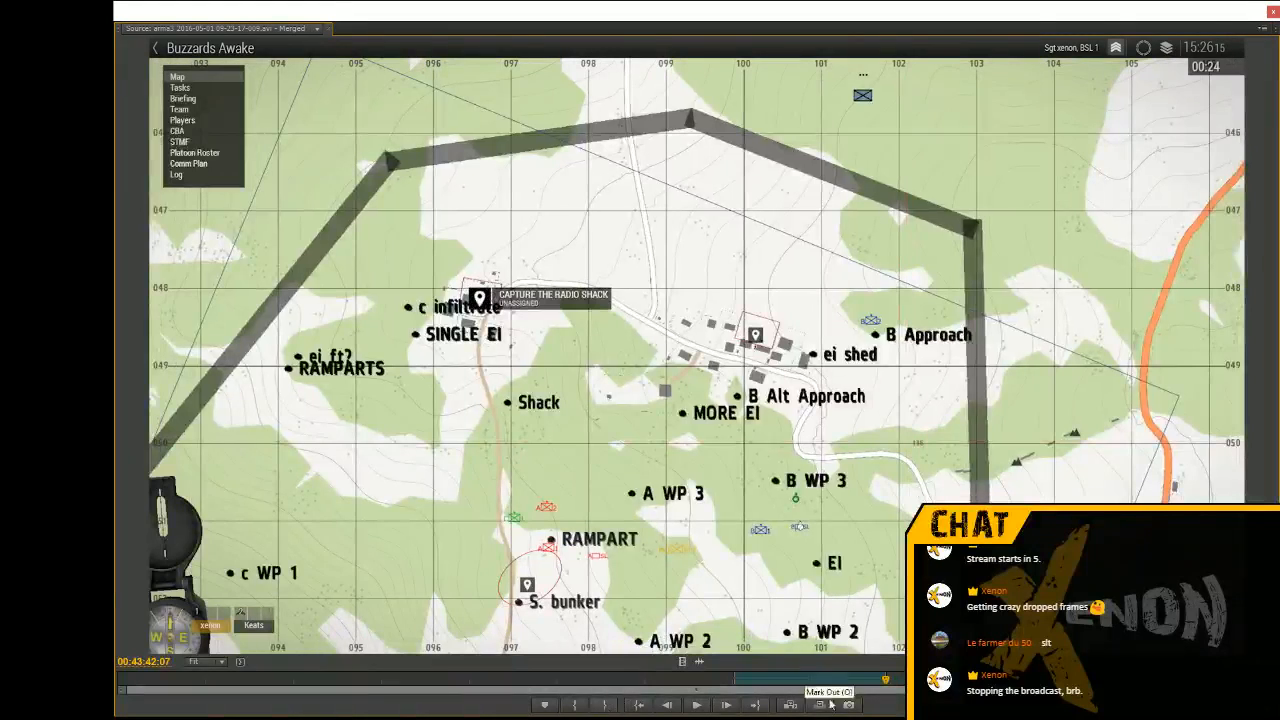
{"action": "left_click_drag", "start_coordinate": [710, 680], "coordinate": [765, 682]}
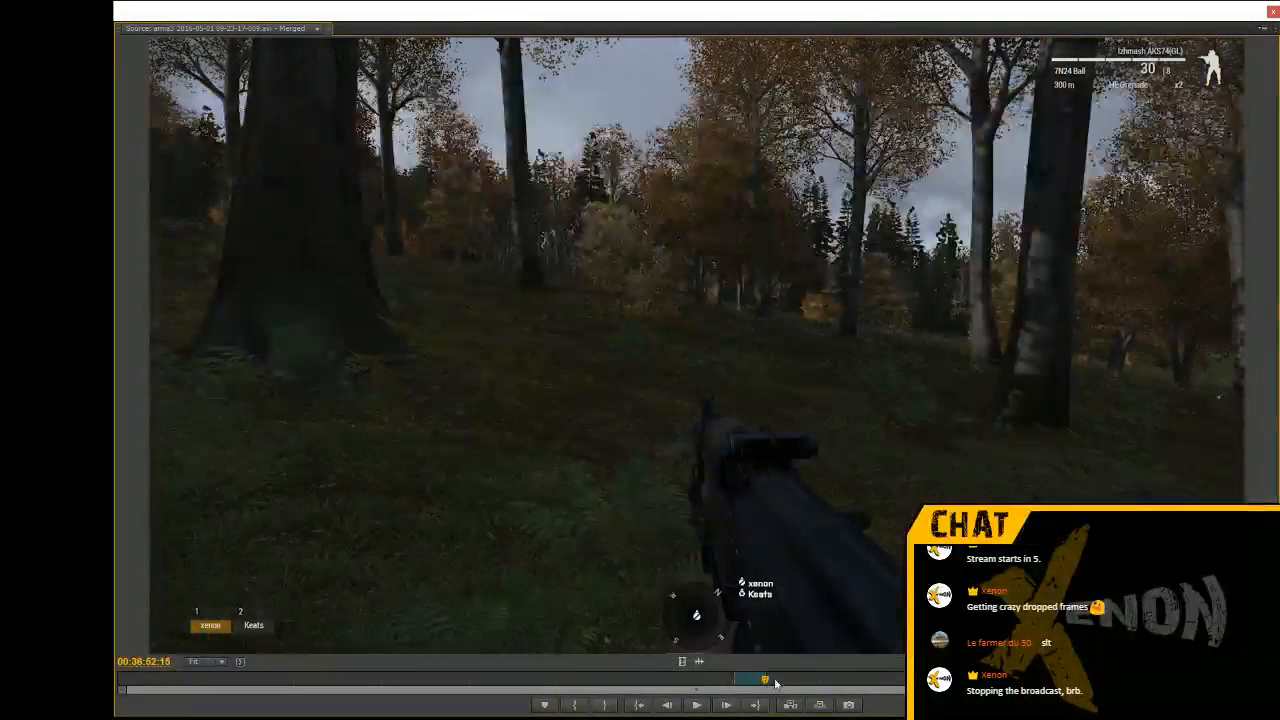
{"action": "key", "text": "Right"}
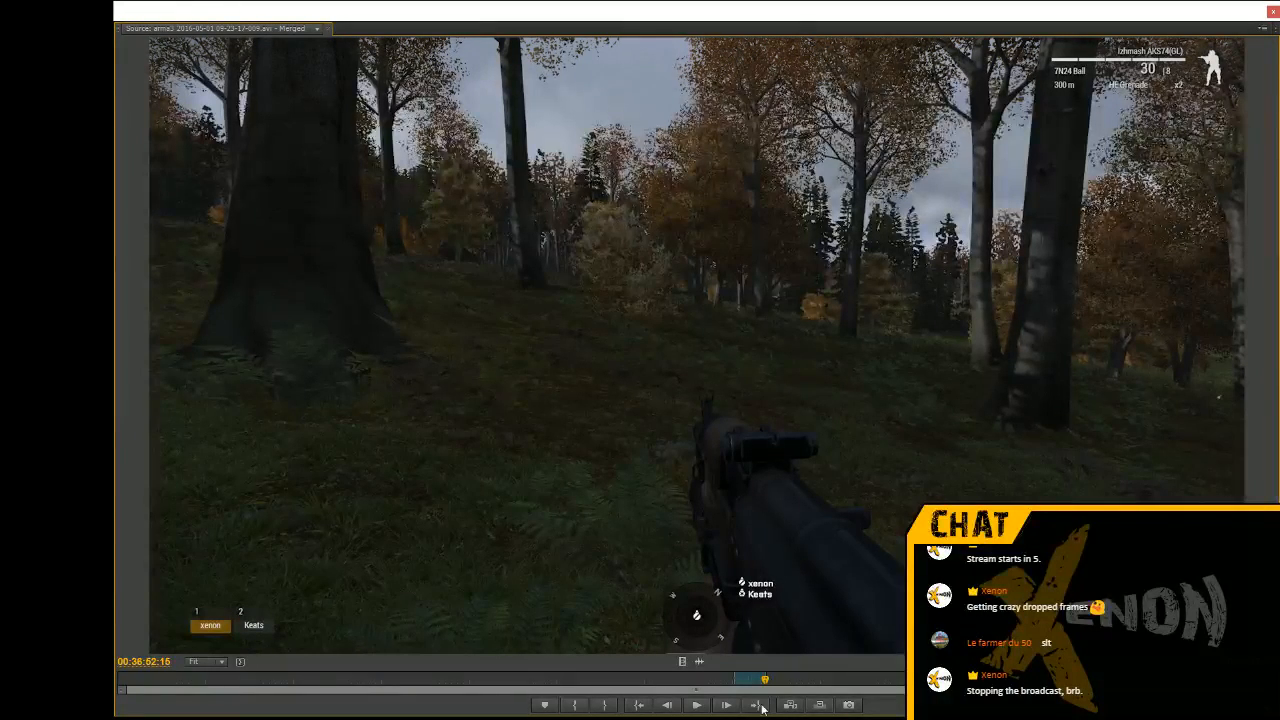
Return to about 00:31:04 in the merged clip and review the fence and roadside footage up to about 00:31:20
{"action": "mouse_move", "coordinate": [679, 680]}
{"action": "left_mouse_down"}
{"action": "mouse_move", "coordinate": [653, 682]}
{"action": "mouse_move", "coordinate": [664, 682]}
{"action": "left_mouse_up"}
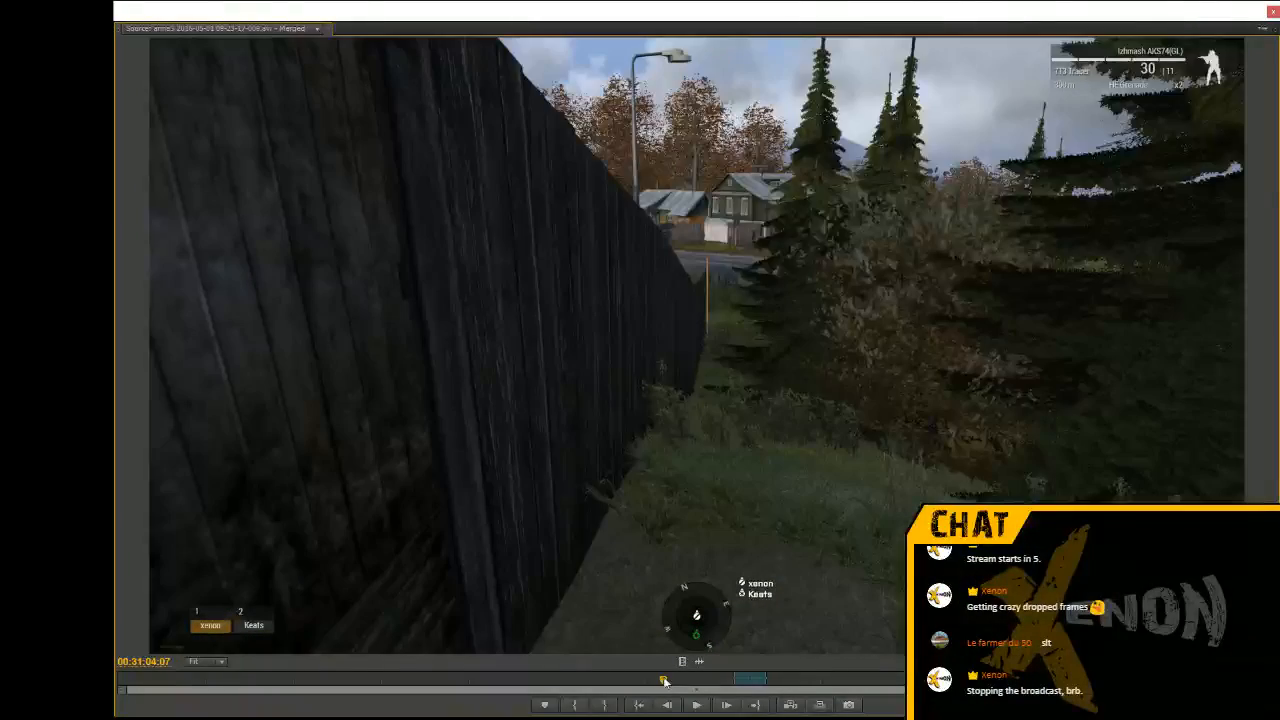
{"action": "key", "text": "space"}
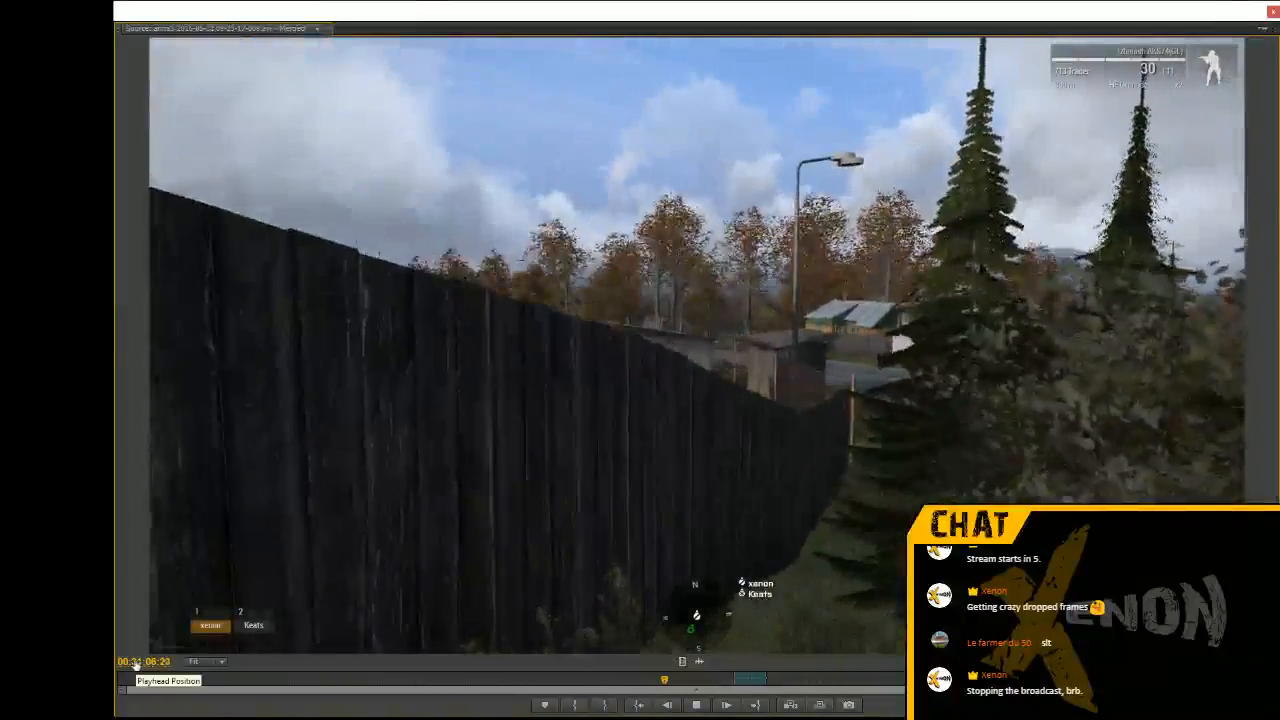
{"action": "left_click_drag", "start_coordinate": [140, 661], "coordinate": [172, 661]}
{"action": "key", "text": "space"}
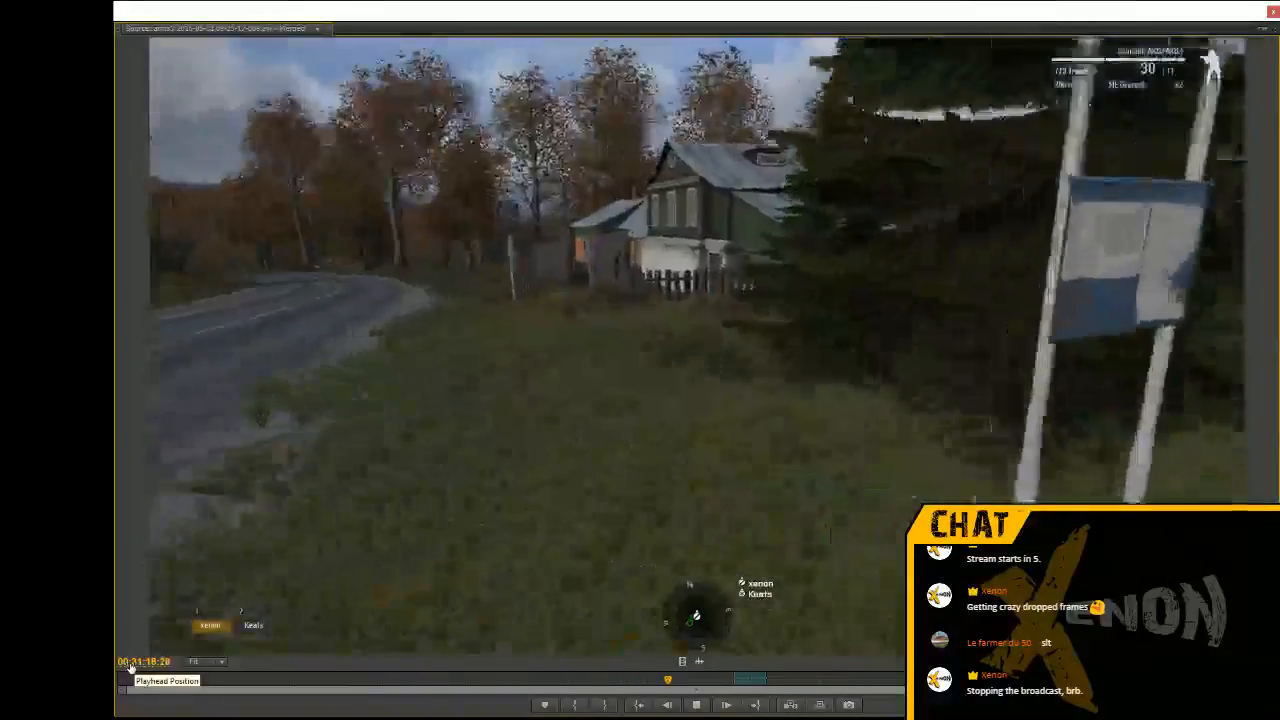
{"action": "key", "text": "space"}
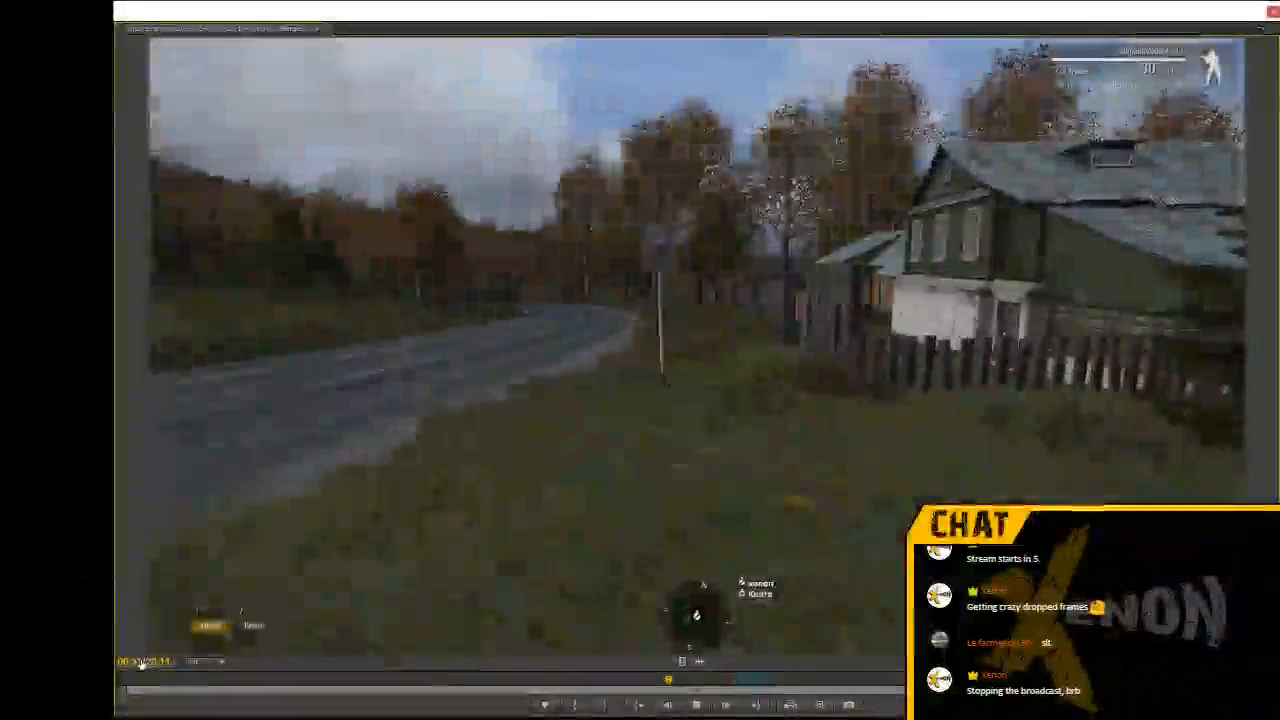
Review the merged clip from about 00:31:20 to 00:32:46, covering the roadside, the map views and the forest position
{"action": "key", "text": "space"}
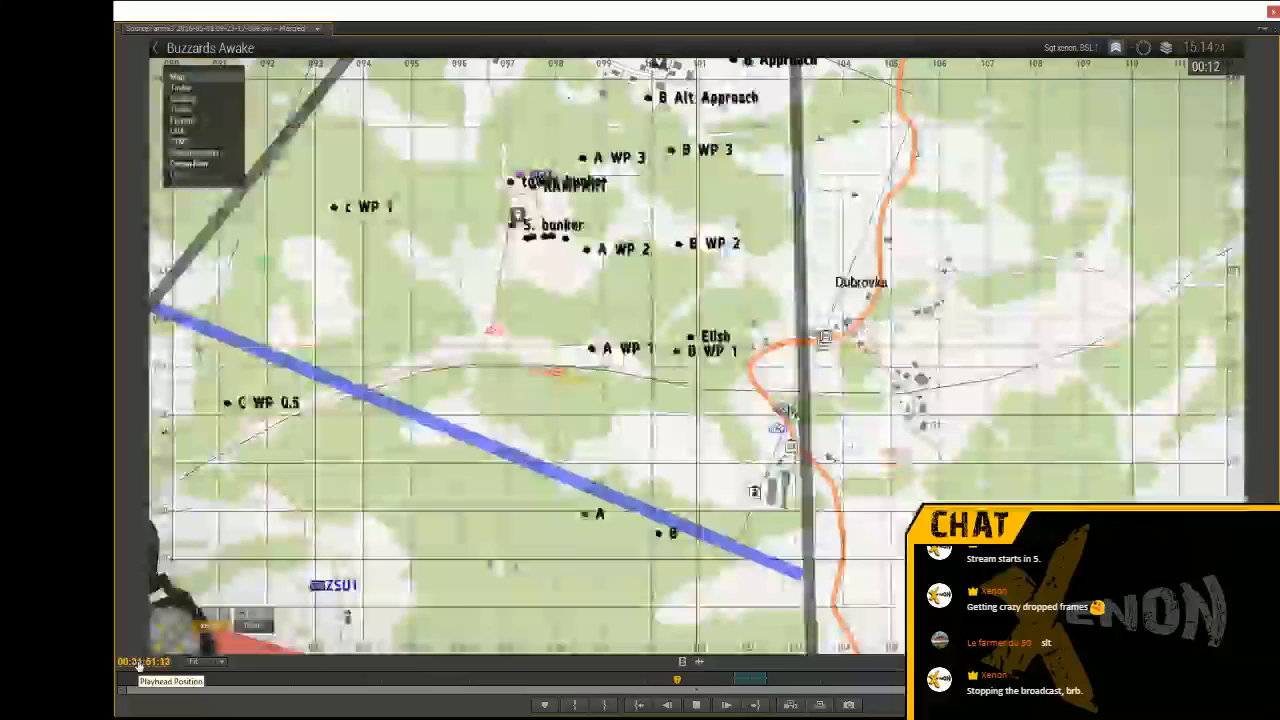
{"action": "key", "text": "space"}
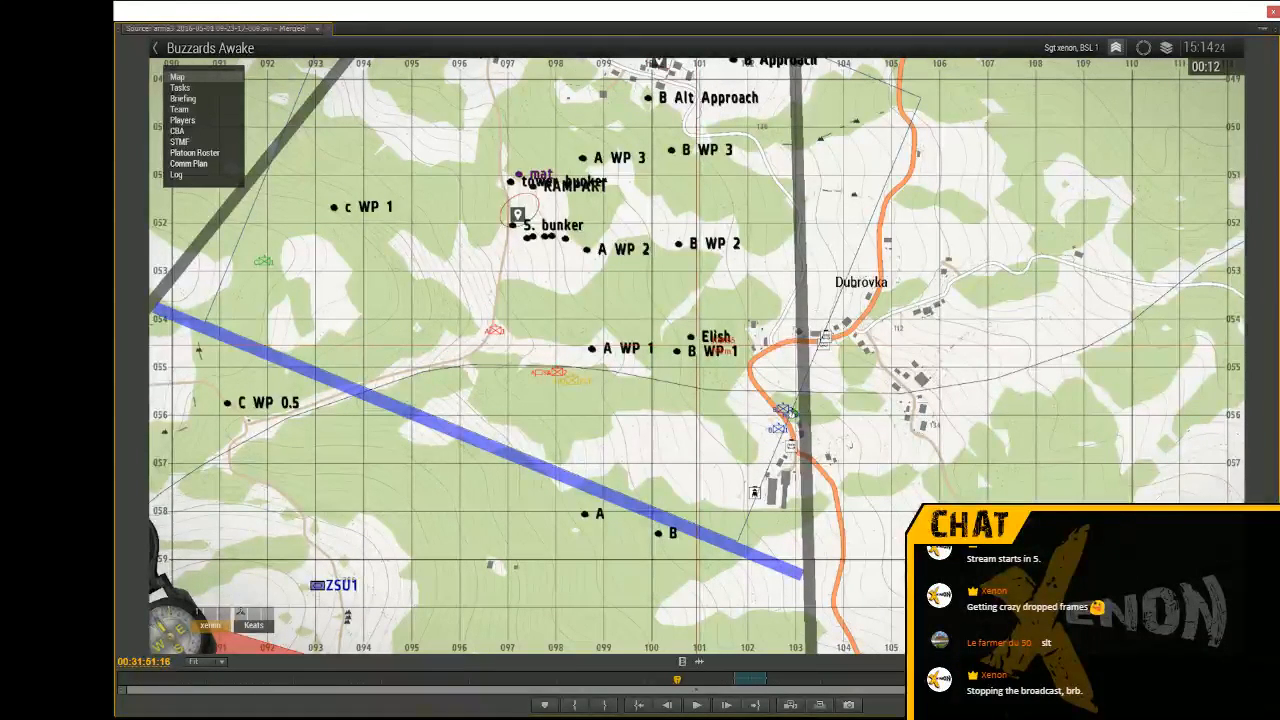
{"action": "key", "text": "space"}
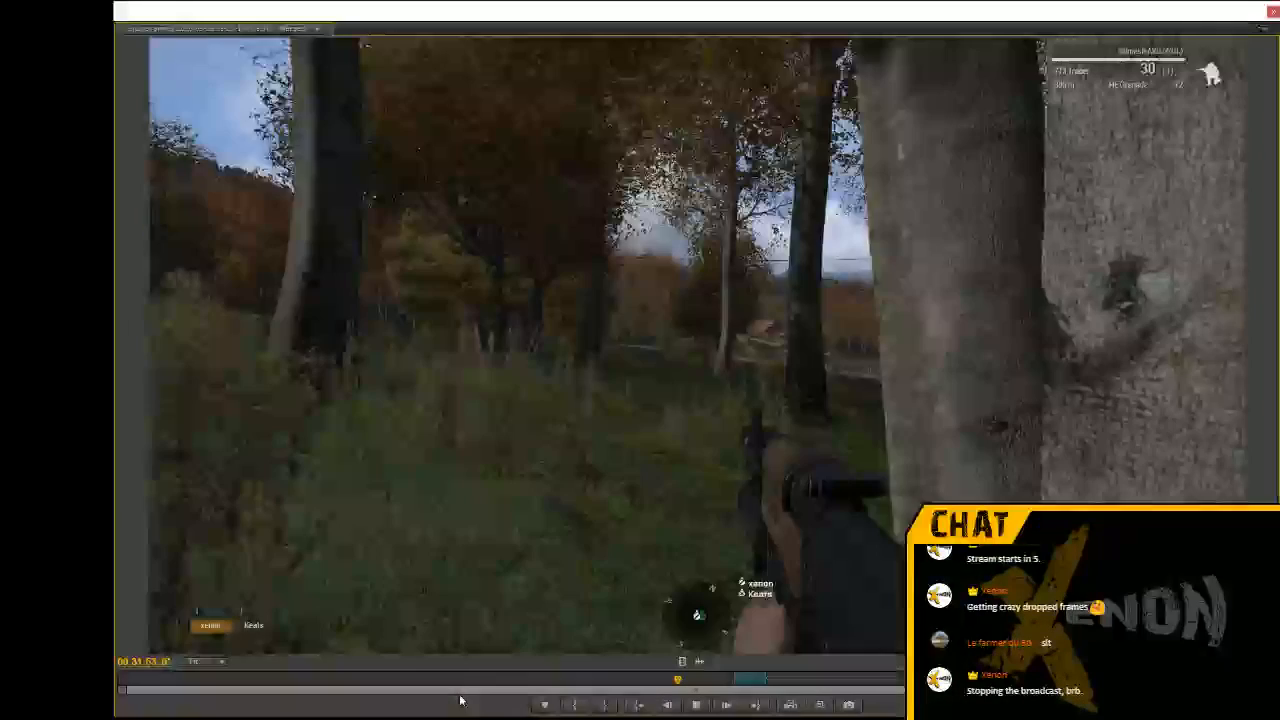
{"action": "key", "text": "space"}
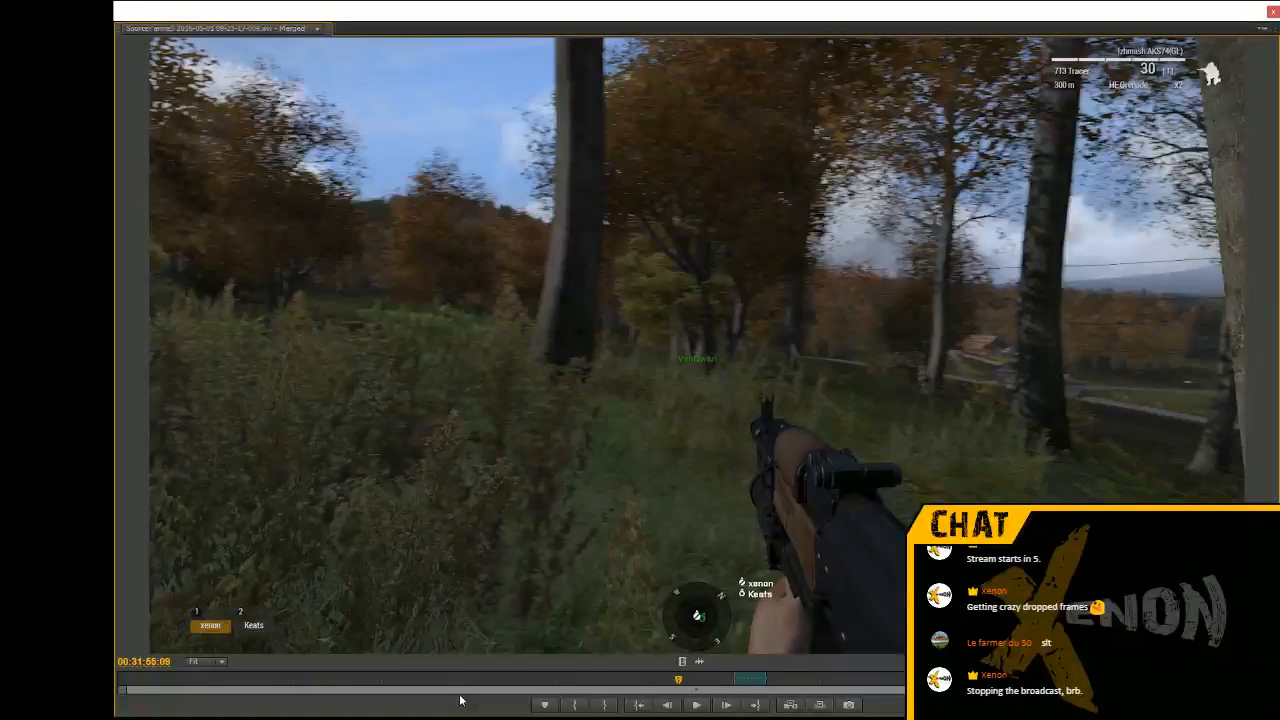
{"action": "key", "text": "space"}
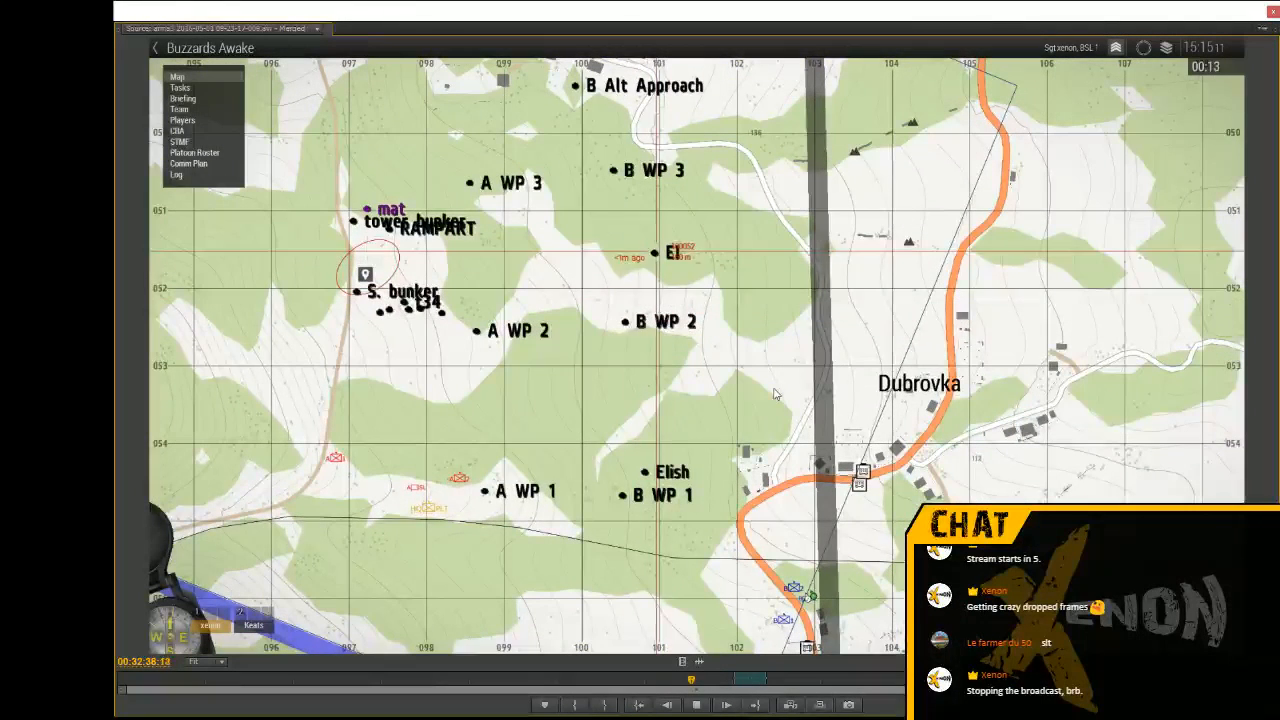
{"action": "key", "text": "space"}
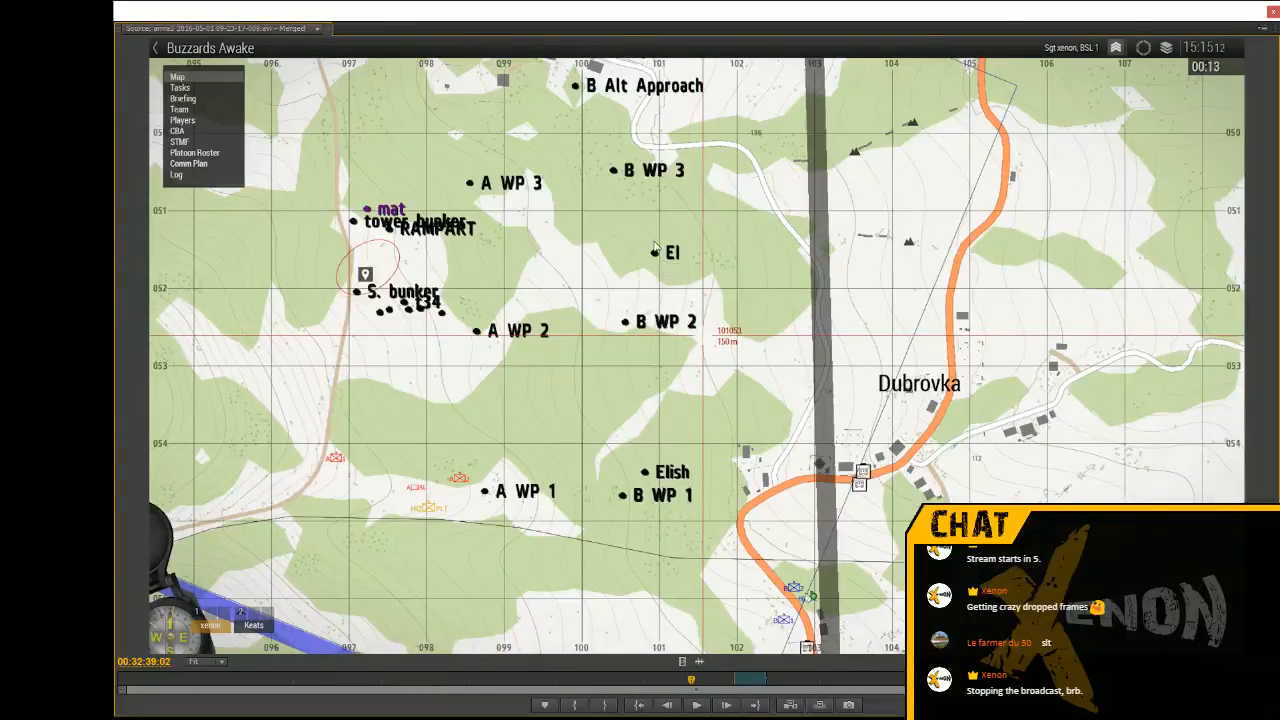
{"action": "key", "text": "space"}
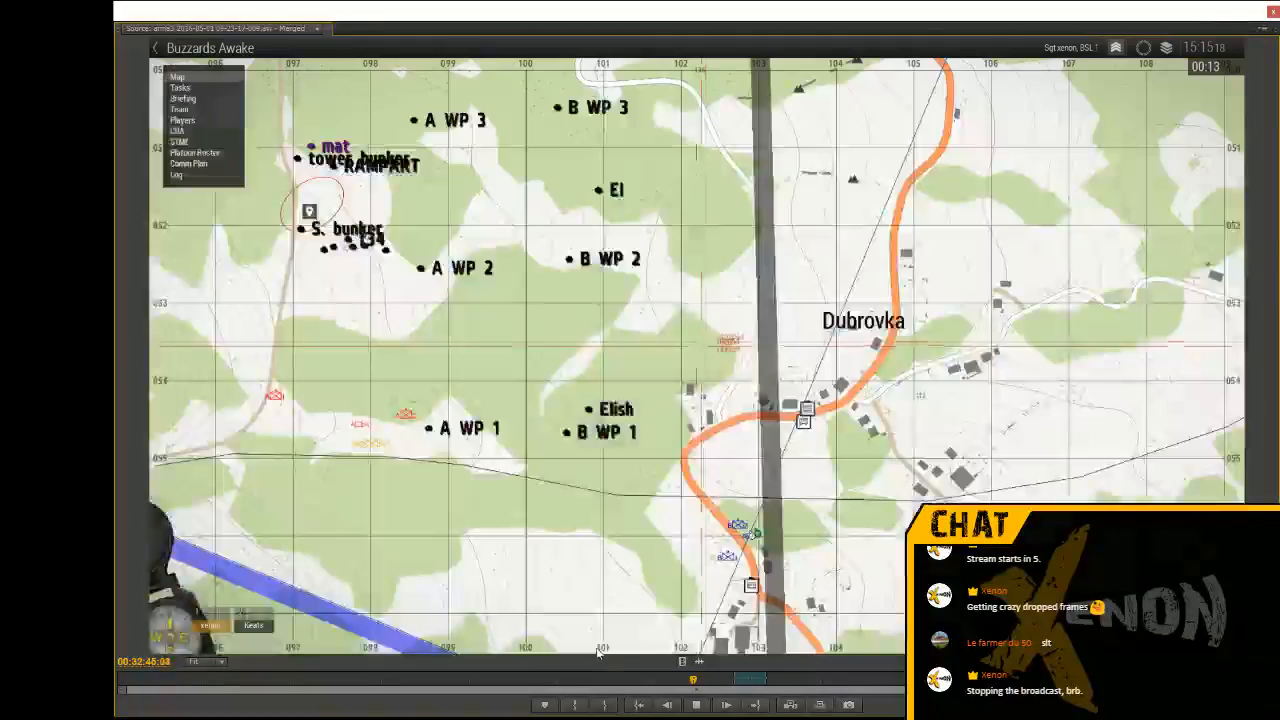
{"action": "key", "text": "space"}
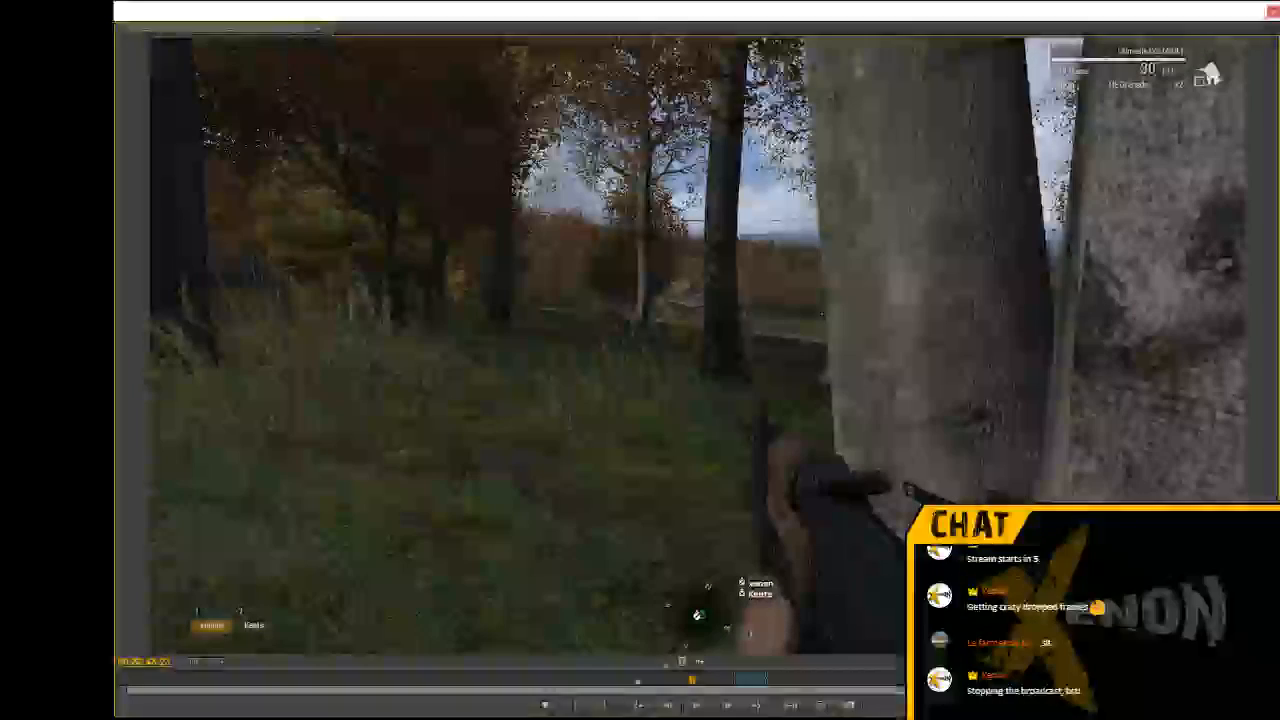
Mark an In point just after 00:32:46 in the merged clip and an Out point at about 00:33:20
{"action": "left_click", "coordinate": [576, 706]}
{"action": "key", "text": "space"}
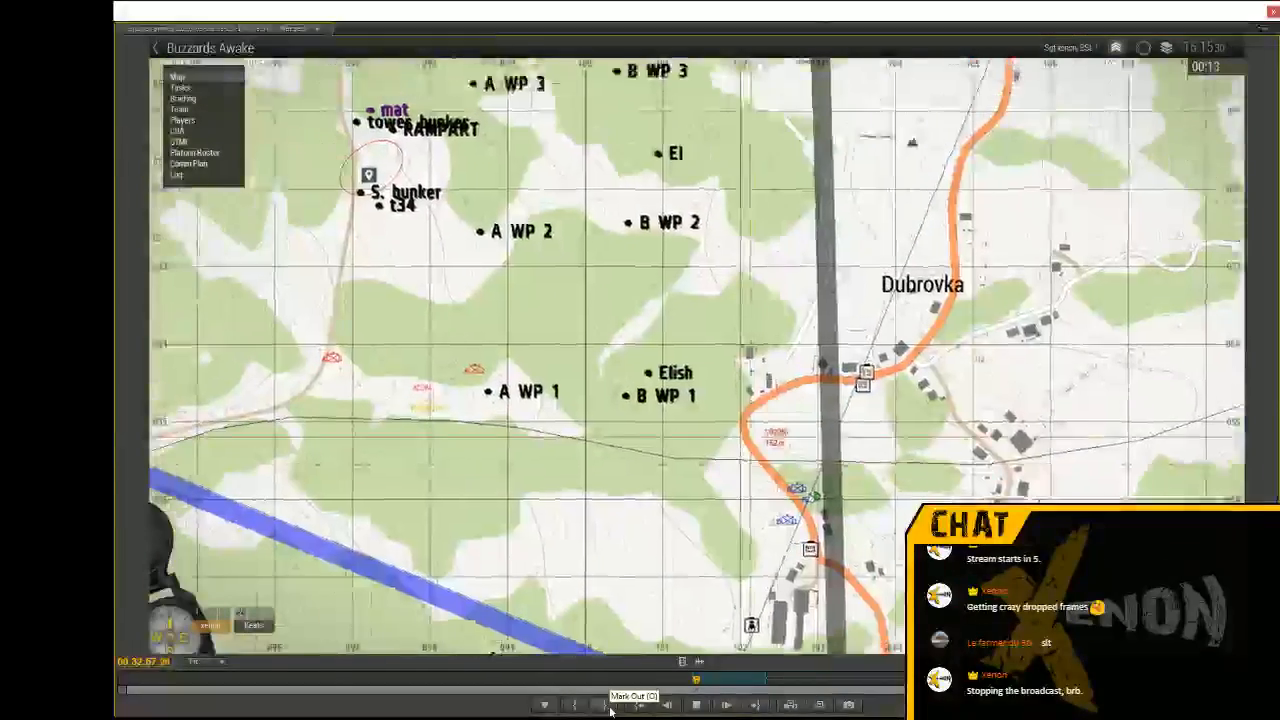
{"action": "key", "text": "space"}
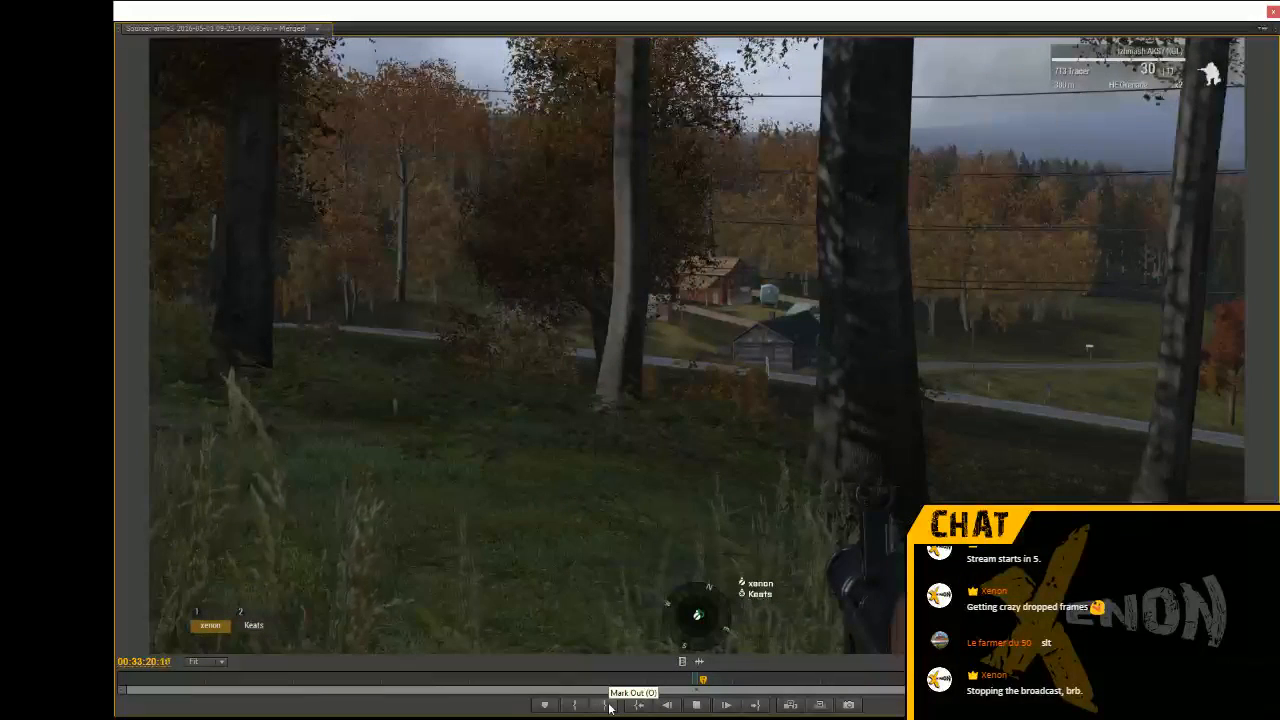
{"action": "key", "text": "space"}
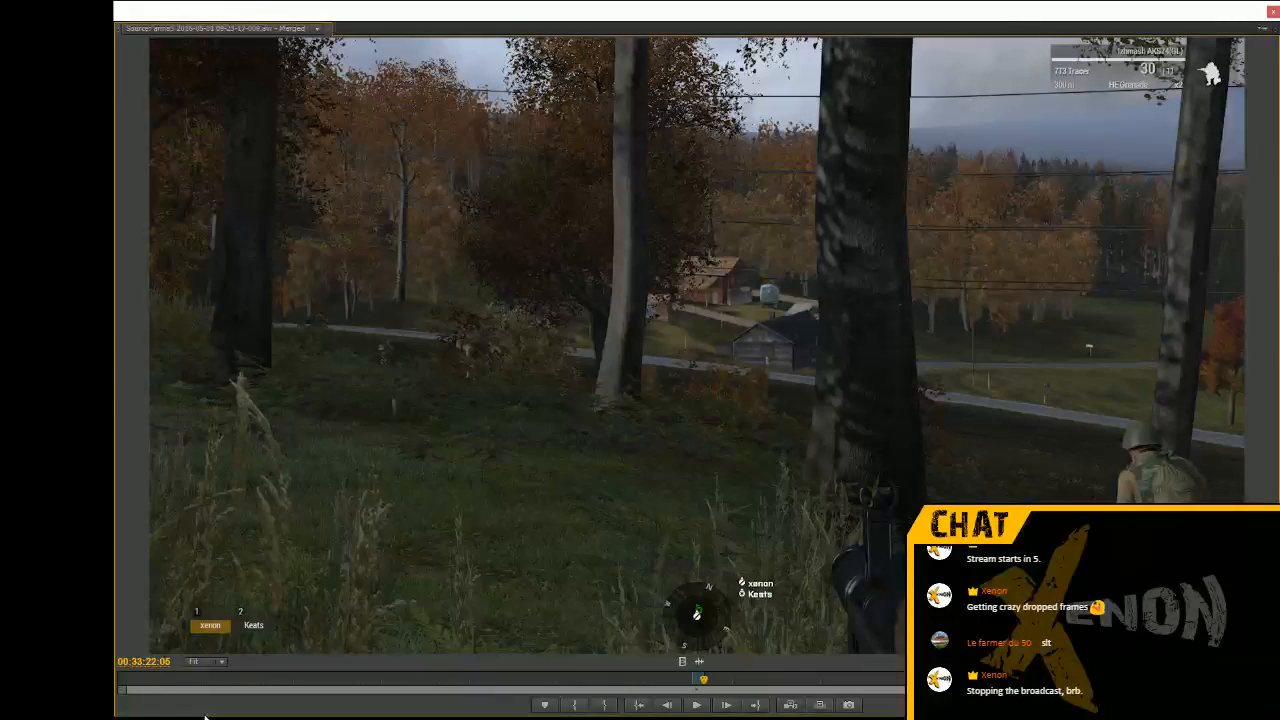
Review the forest footage in short stretches from about 00:33:22 to 00:33:35
{"action": "key", "text": "space"}
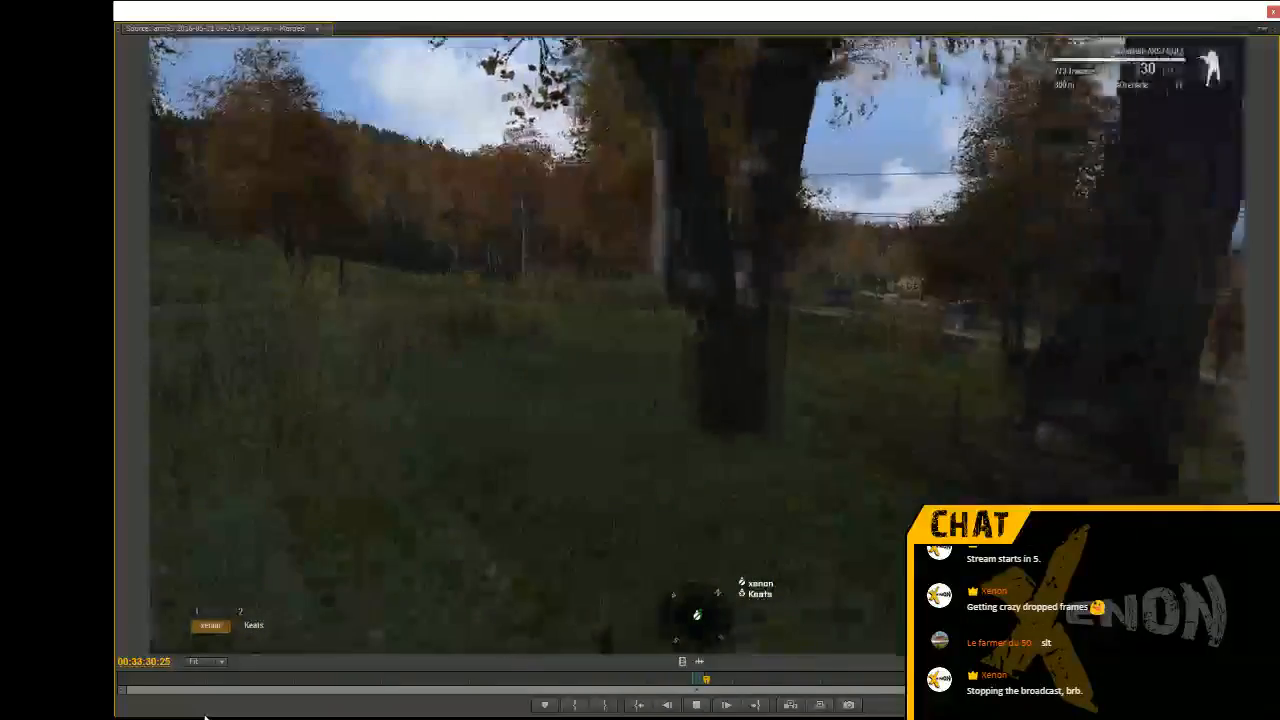
{"action": "key", "text": "space"}
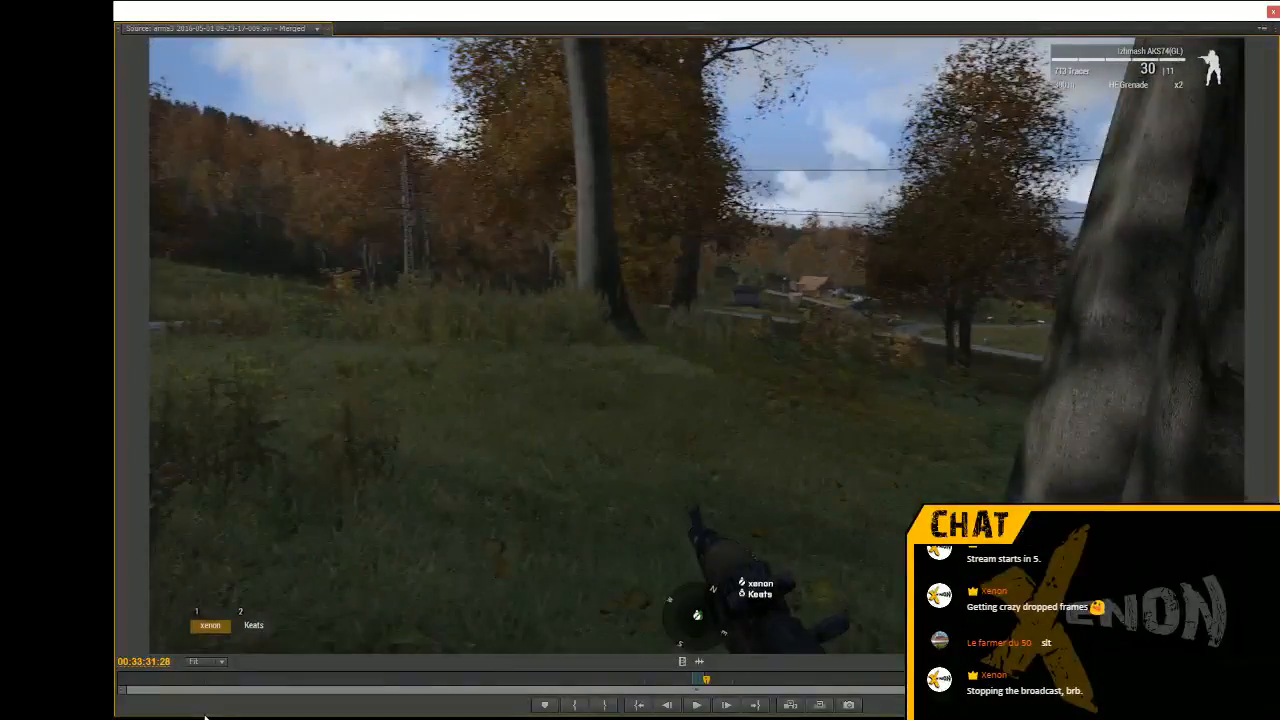
{"action": "key", "text": "space"}
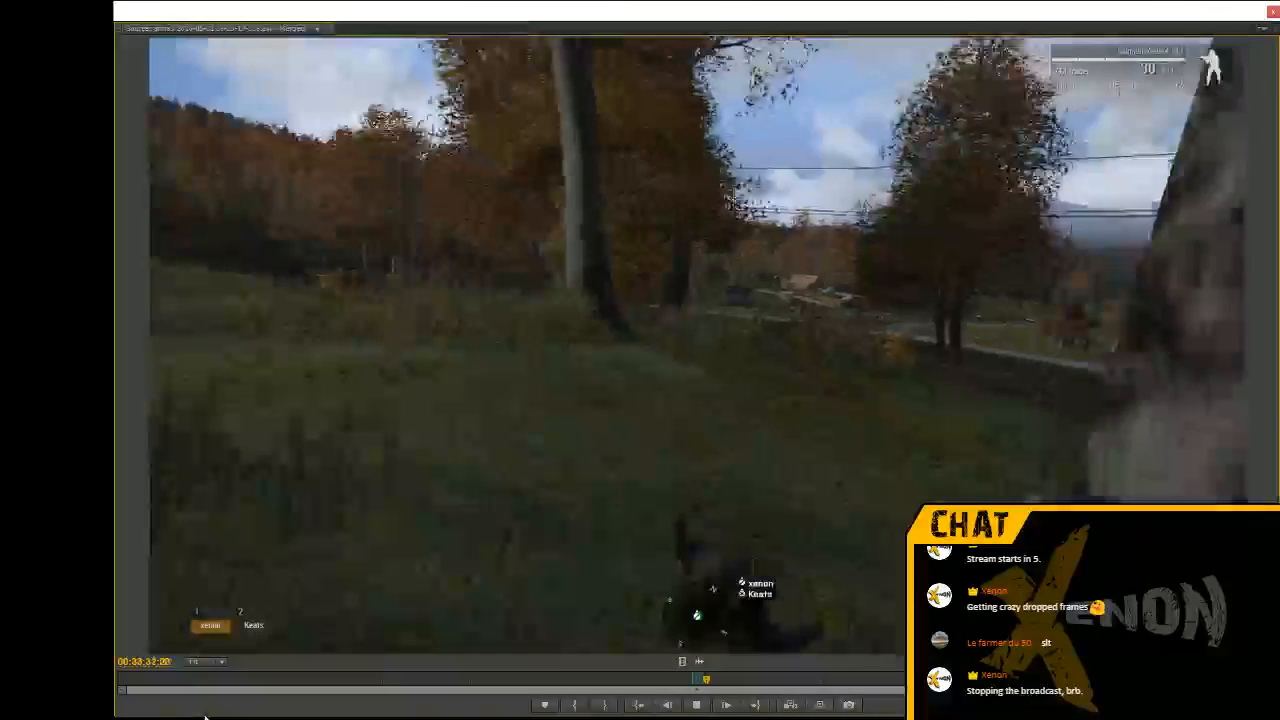
{"action": "key", "text": "space"}
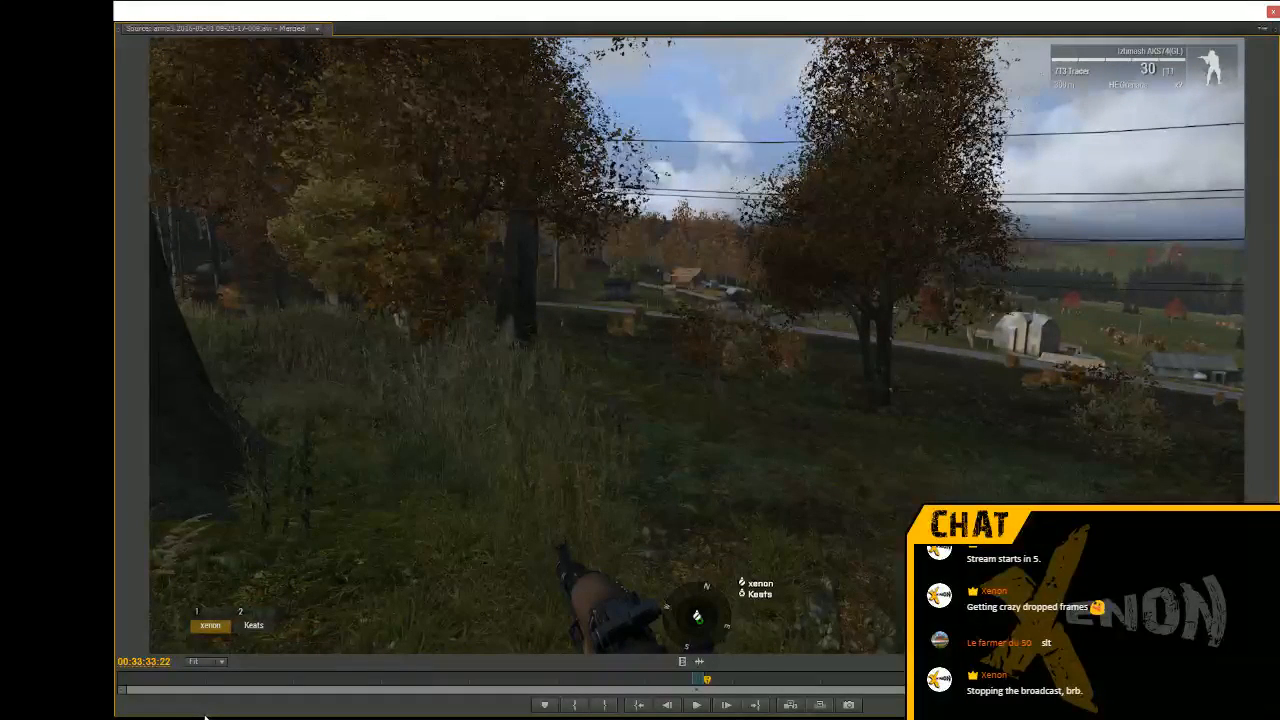
{"action": "key", "text": "space"}
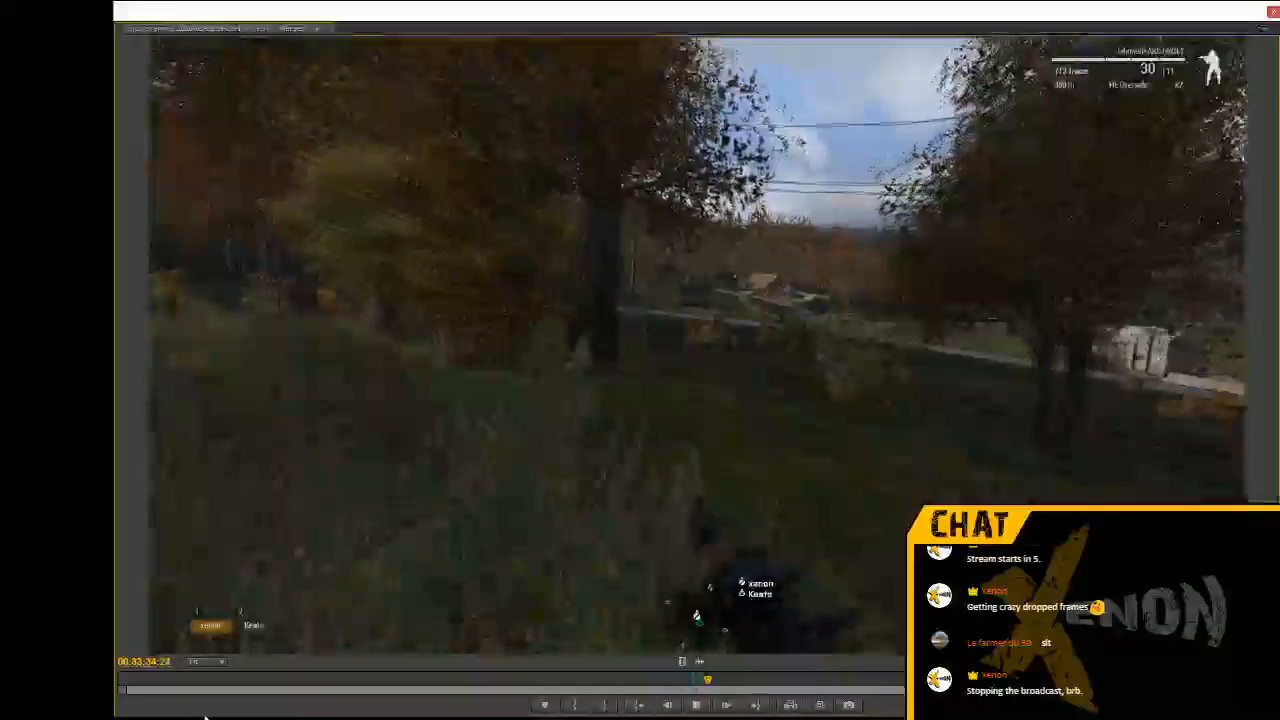
{"action": "key", "text": "space"}
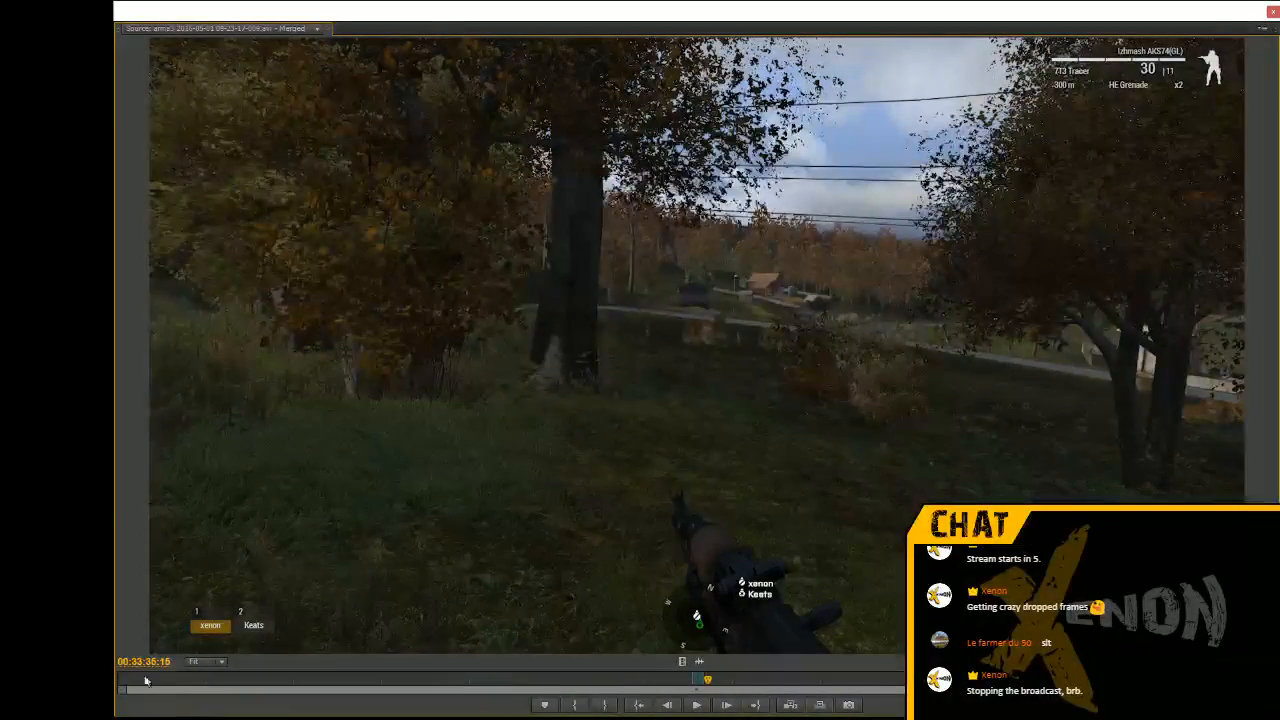
Return to the briefing map at about 00:07:38 in the merged clip and mark an In point there
{"action": "left_click_drag", "start_coordinate": [172, 680], "coordinate": [250, 684]}
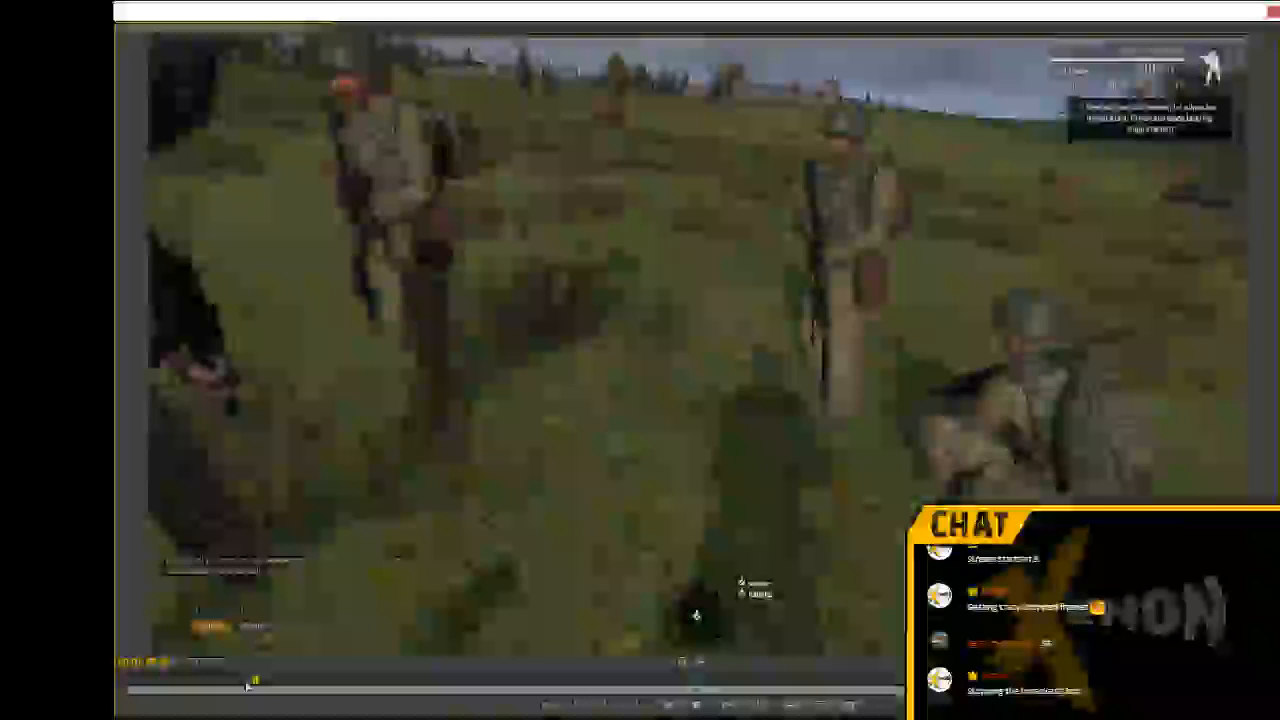
{"action": "key", "text": "space"}
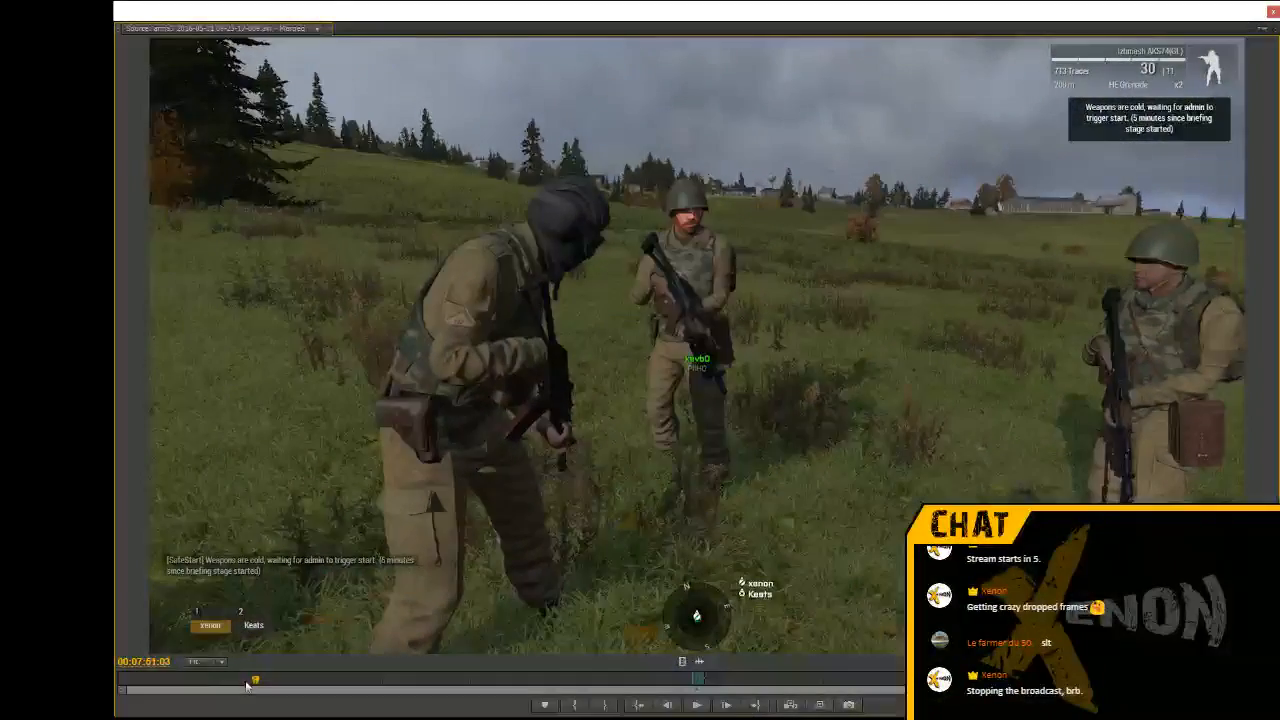
{"action": "left_click_drag", "start_coordinate": [155, 664], "coordinate": [115, 664]}
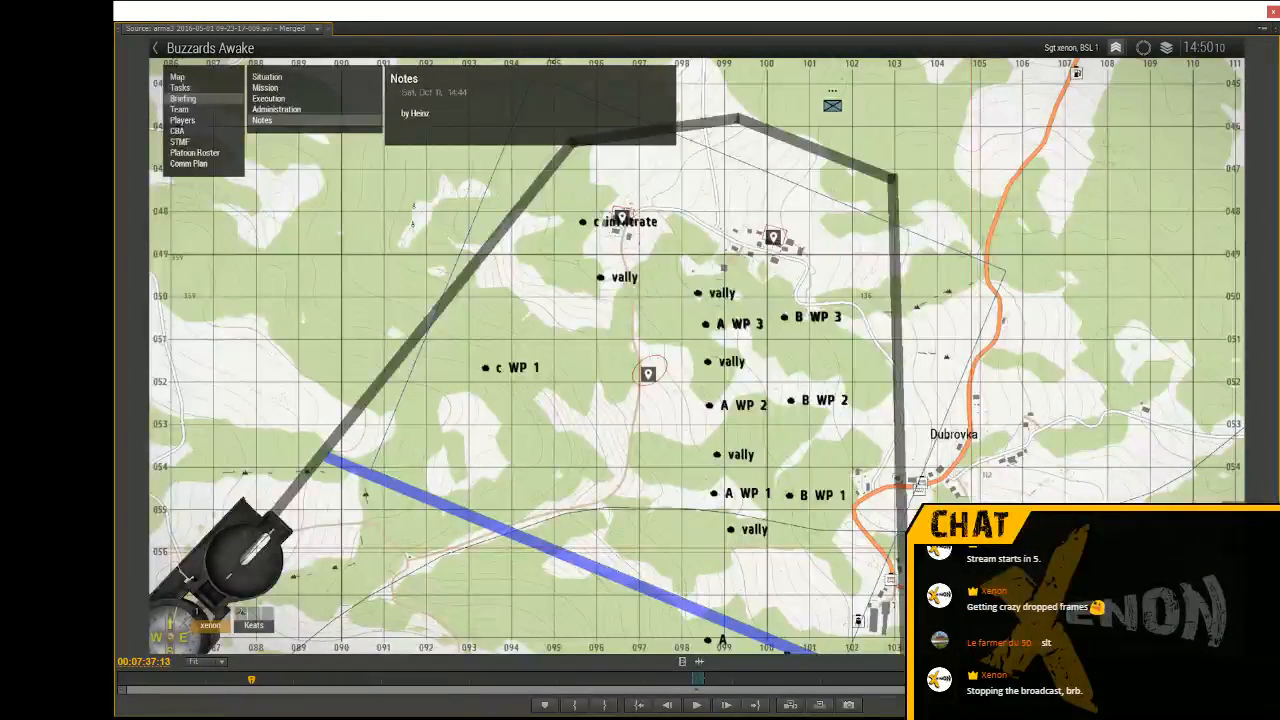
{"action": "key", "text": "space"}
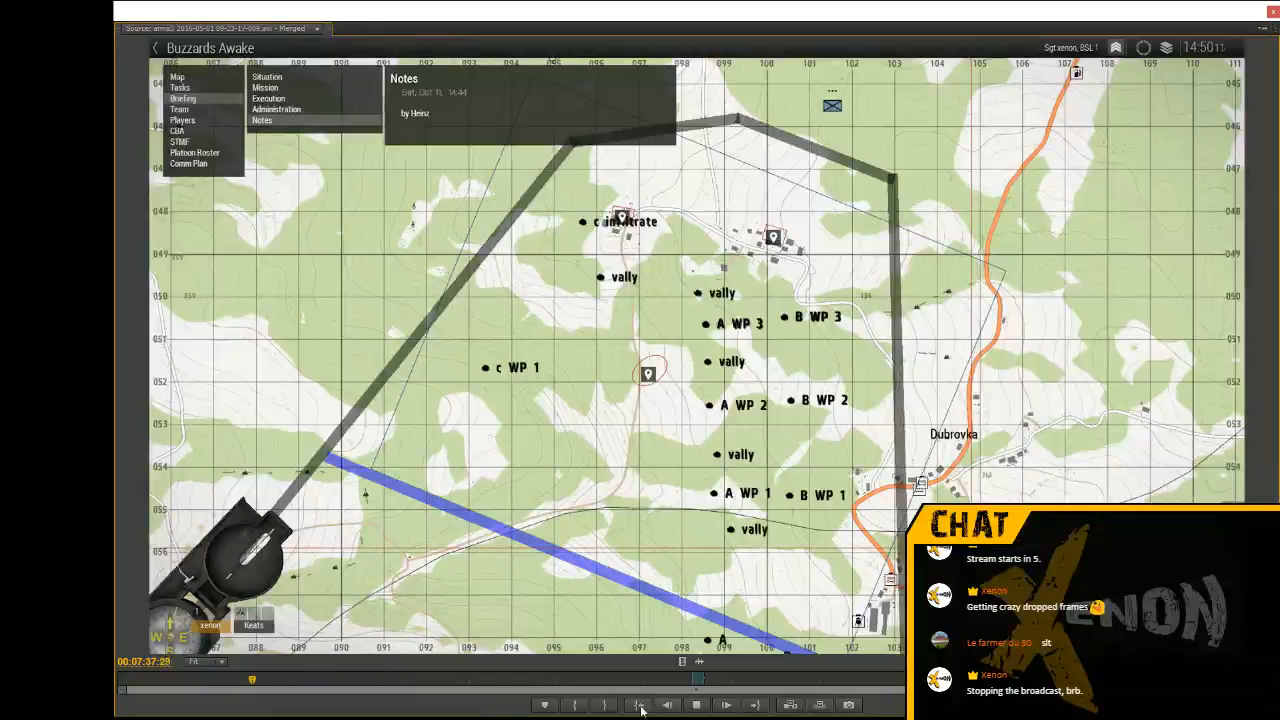
{"action": "left_click", "coordinate": [578, 705]}
{"action": "key", "text": "space"}
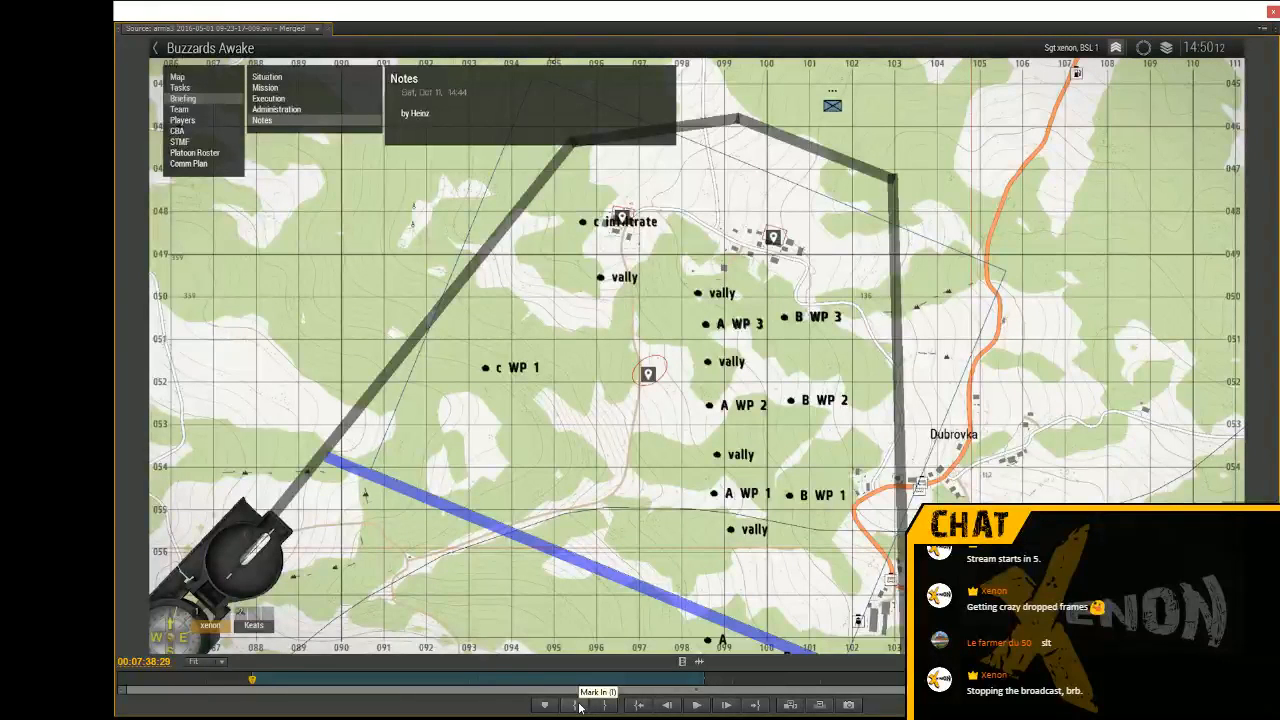
{"action": "key", "text": "space"}
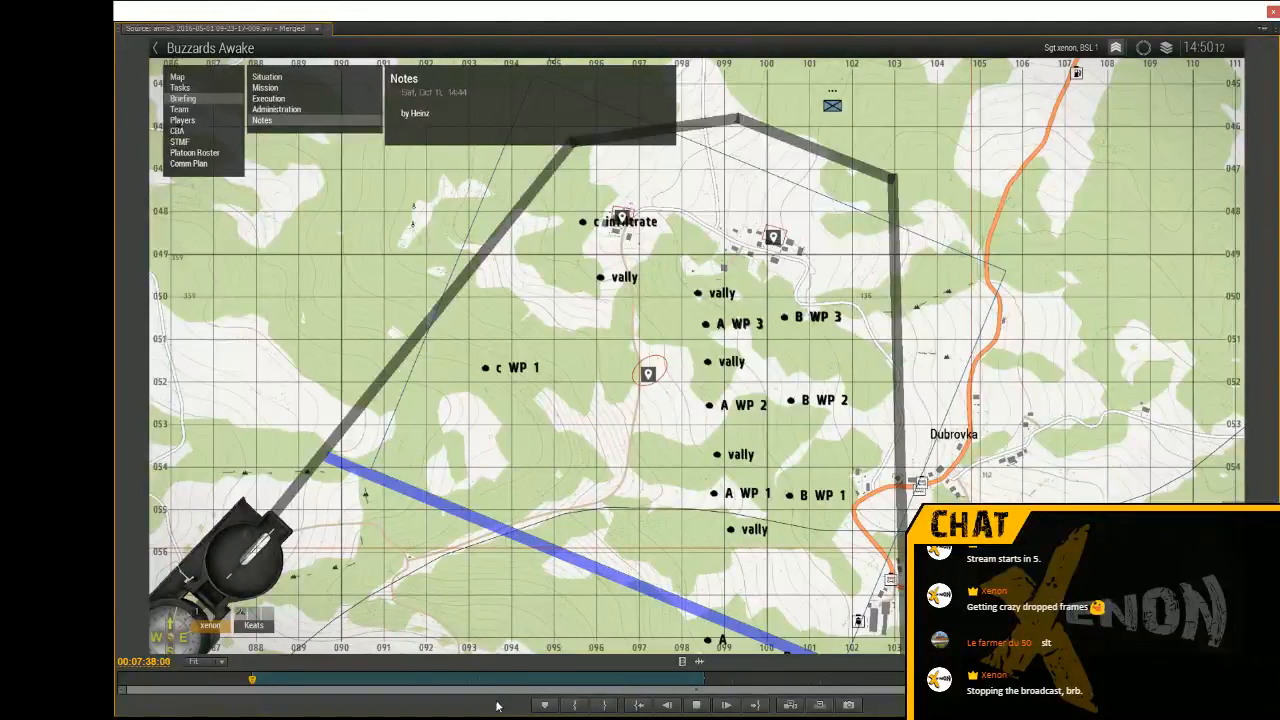
{"action": "key", "text": "space"}
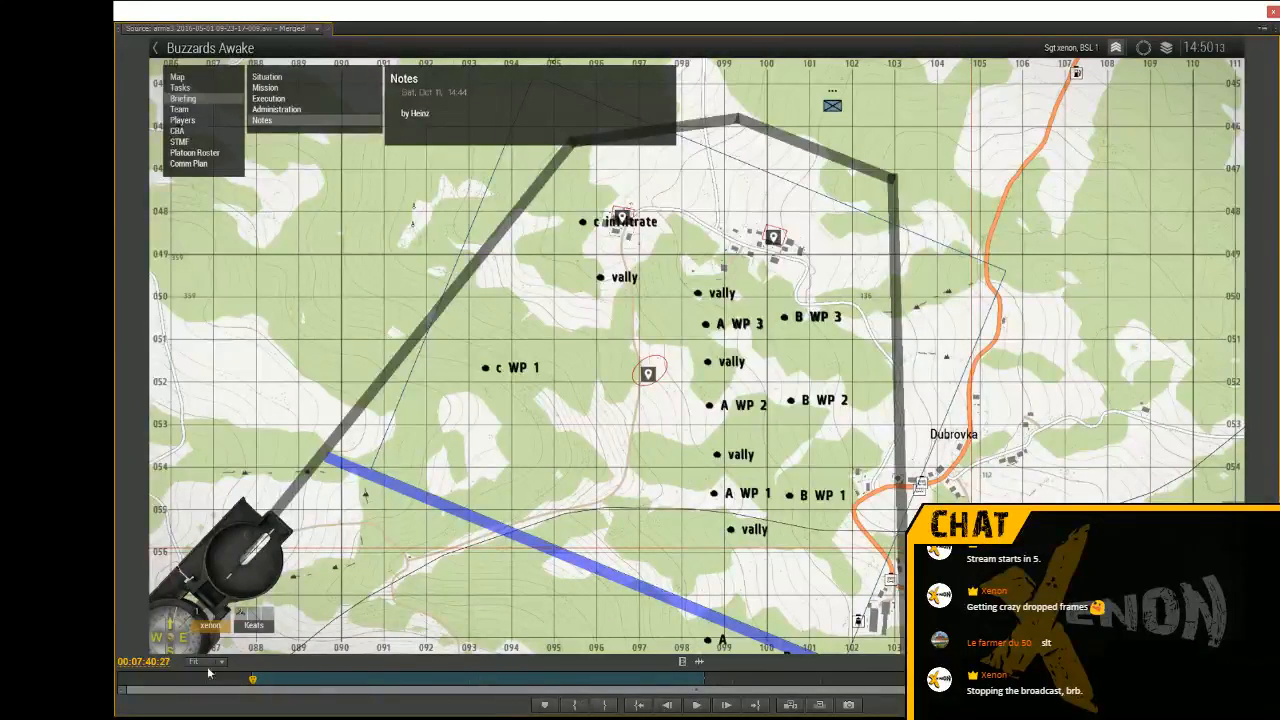
Move the In point to an earlier moment of the map briefing and mark the Out point at about 00:08:21
{"action": "left_click_drag", "start_coordinate": [160, 664], "coordinate": [152, 665]}
{"action": "key", "text": "space"}
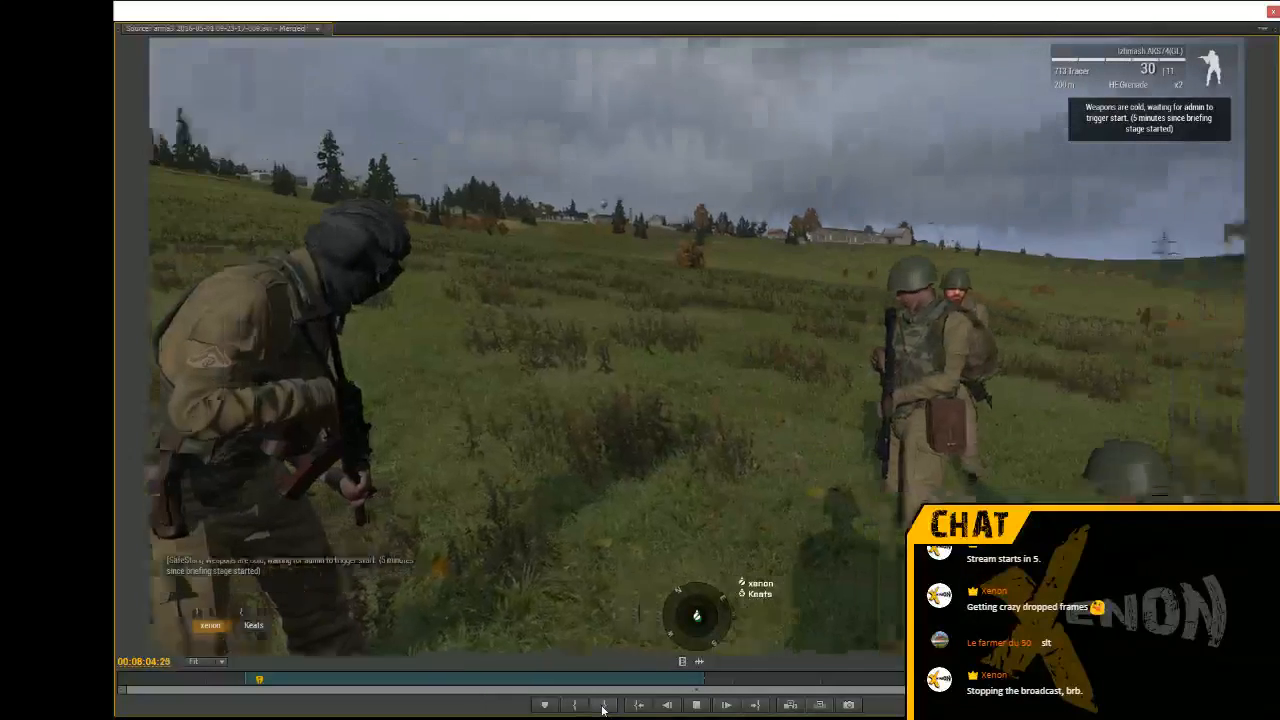
{"action": "key", "text": "space"}
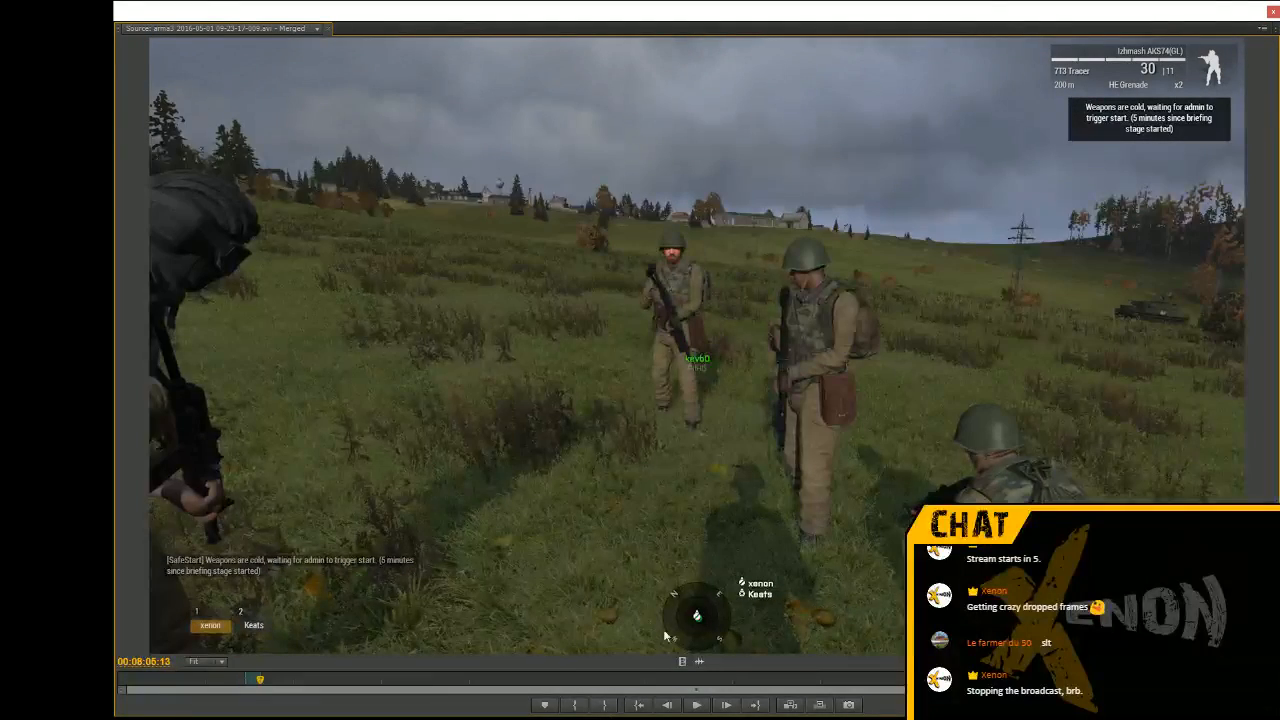
{"action": "key", "text": "space"}
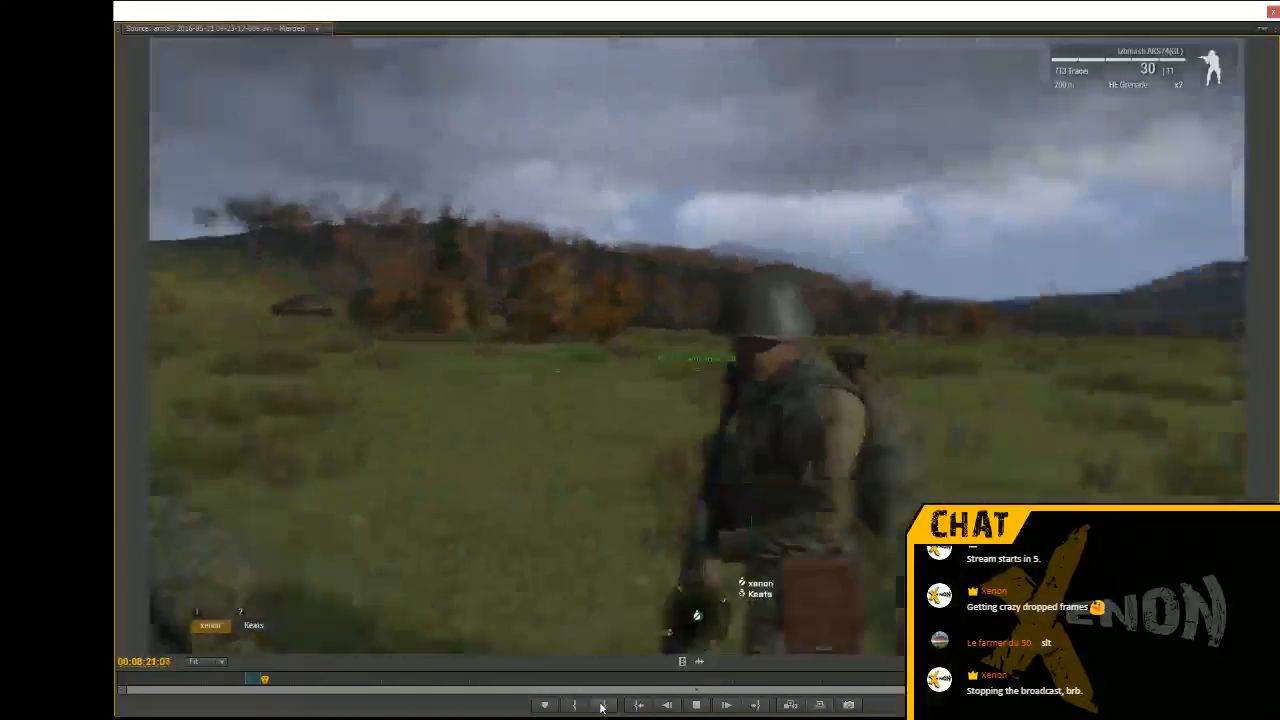
{"action": "key", "text": "space"}
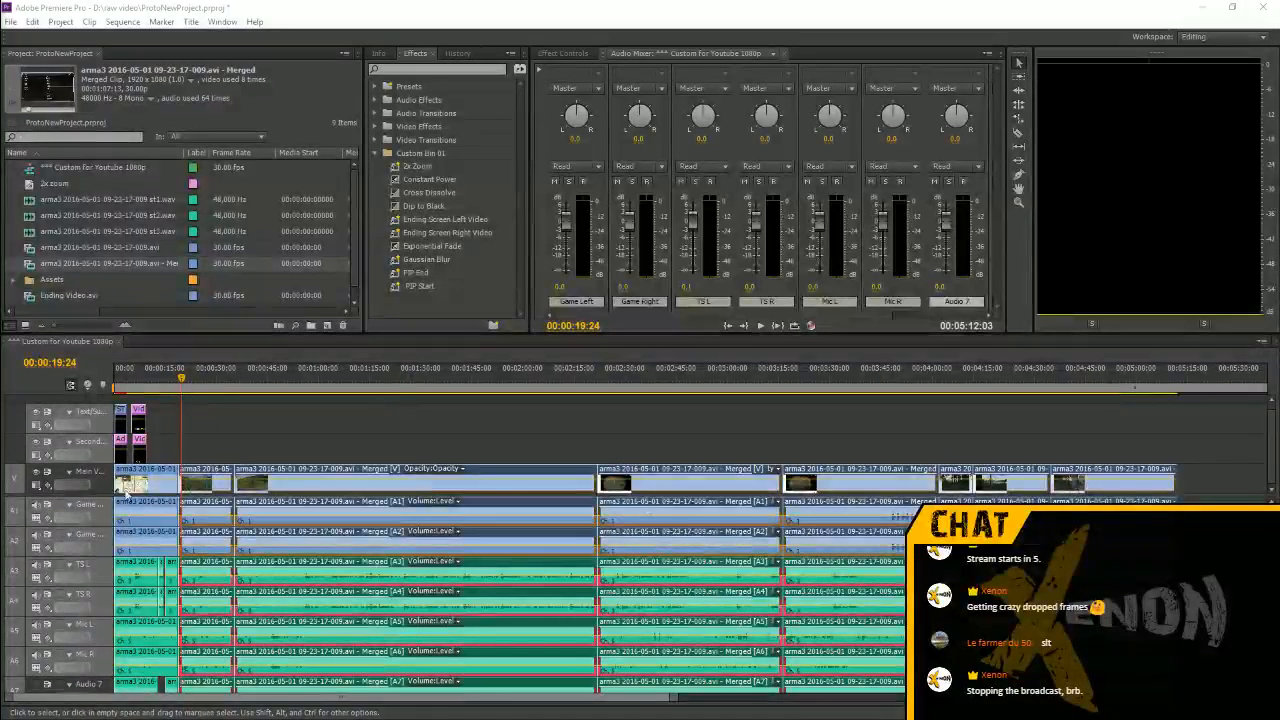
Shift the clips after the opening section along the sequence and place the marked briefing section at about 00:00:19
{"action": "left_click_drag", "start_coordinate": [213, 472], "coordinate": [185, 484]}
{"action": "left_click", "coordinate": [464, 374]}
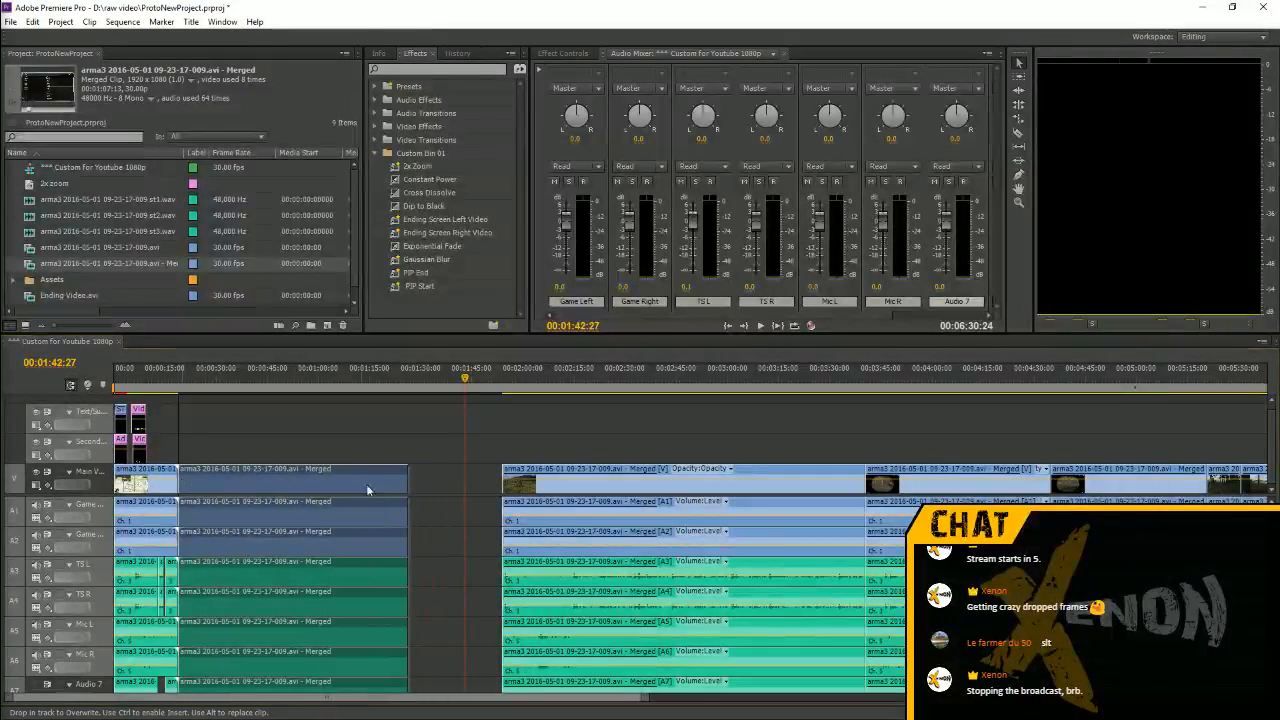
{"action": "left_click_drag", "start_coordinate": [308, 487], "coordinate": [308, 487]}
{"action": "key", "text": "minus"}
{"action": "key", "text": "minus"}
Select all clips after the gap and move them up against the end of the inserted briefing section
{"action": "left_click_drag", "start_coordinate": [657, 443], "coordinate": [245, 690]}
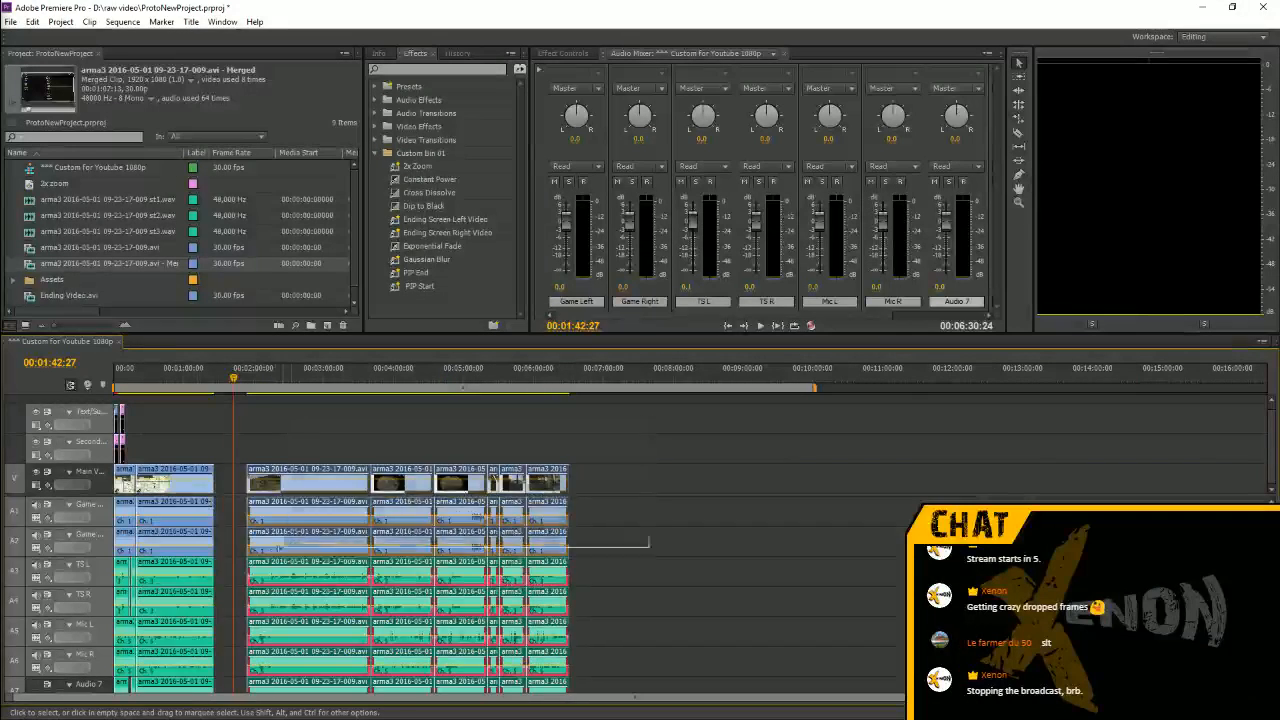
{"action": "key", "text": "equal"}
{"action": "key", "text": "equal"}
{"action": "left_click_drag", "start_coordinate": [704, 485], "coordinate": [575, 485]}
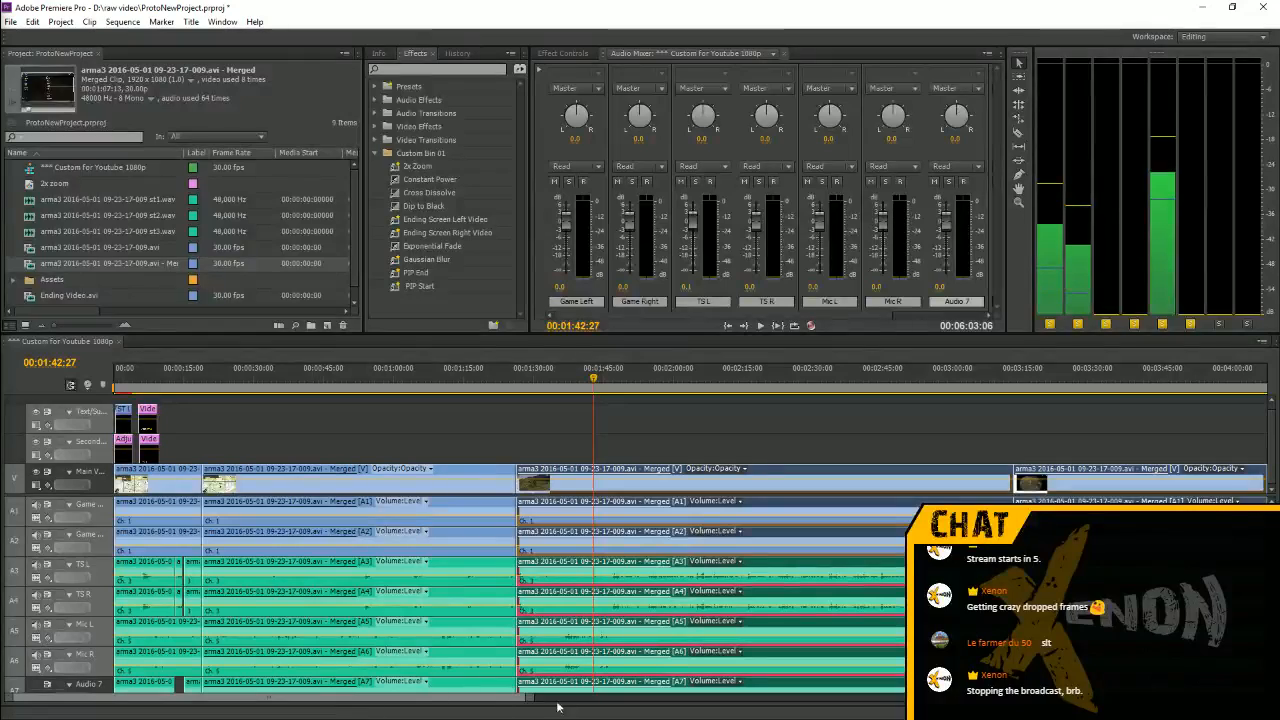
{"action": "left_click_drag", "start_coordinate": [530, 698], "coordinate": [1200, 698]}
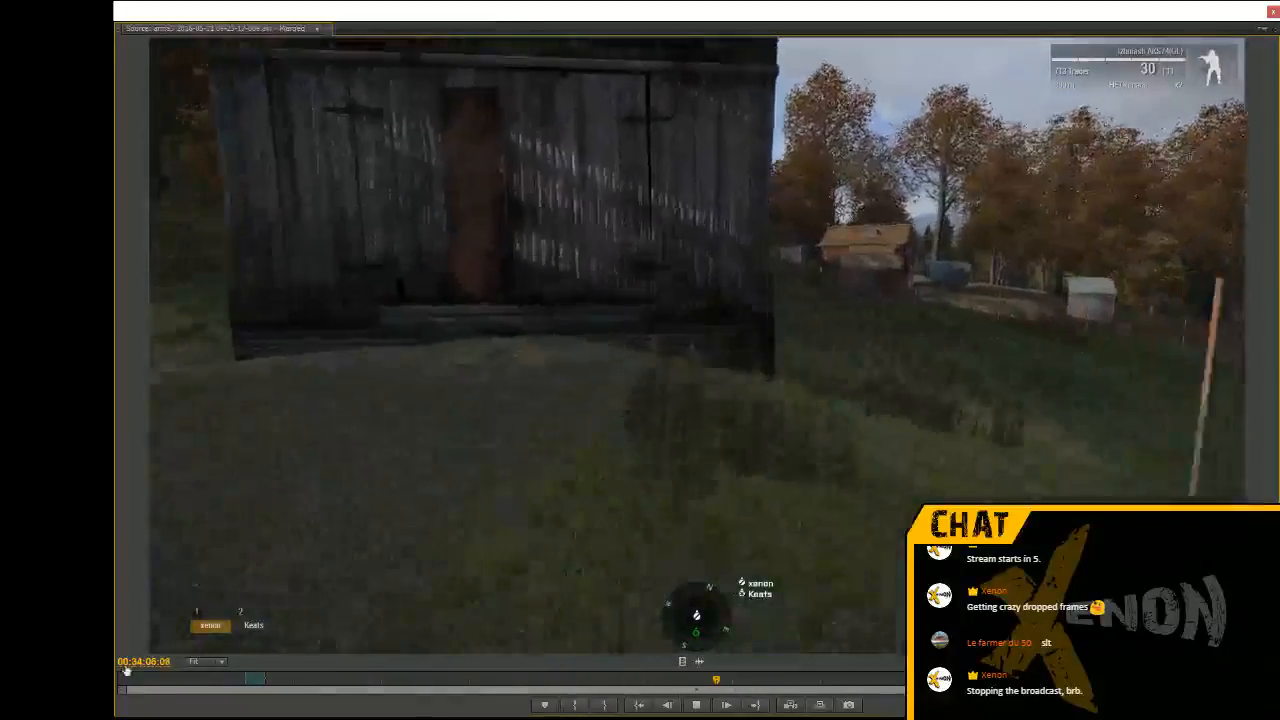
Fast-forward through the merged clip from about 00:34:06 to 00:36:33, return to about 00:35:01 and mark a new In point shortly after it
{"action": "key", "text": "space"}
{"action": "key", "text": "l"}
{"action": "key", "text": "l"}
{"action": "key", "text": "l"}
{"action": "key", "text": "l"}
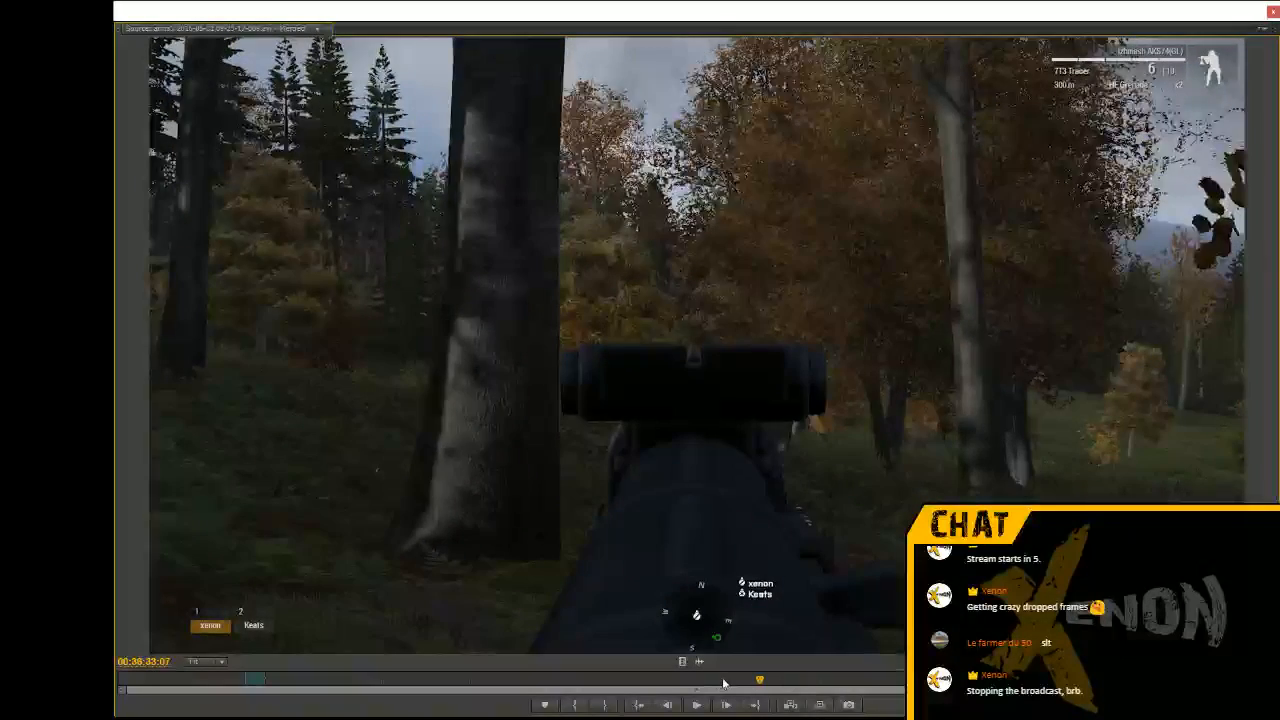
{"action": "left_click", "coordinate": [732, 680]}
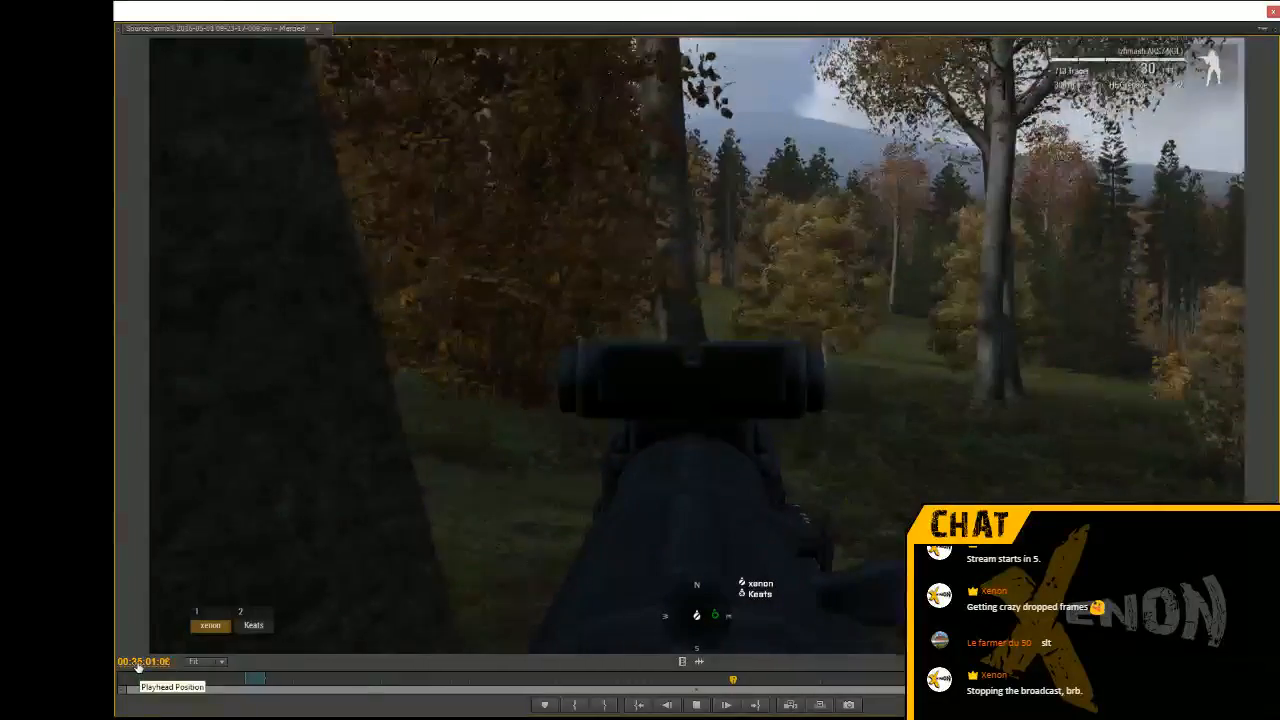
{"action": "key", "text": "space"}
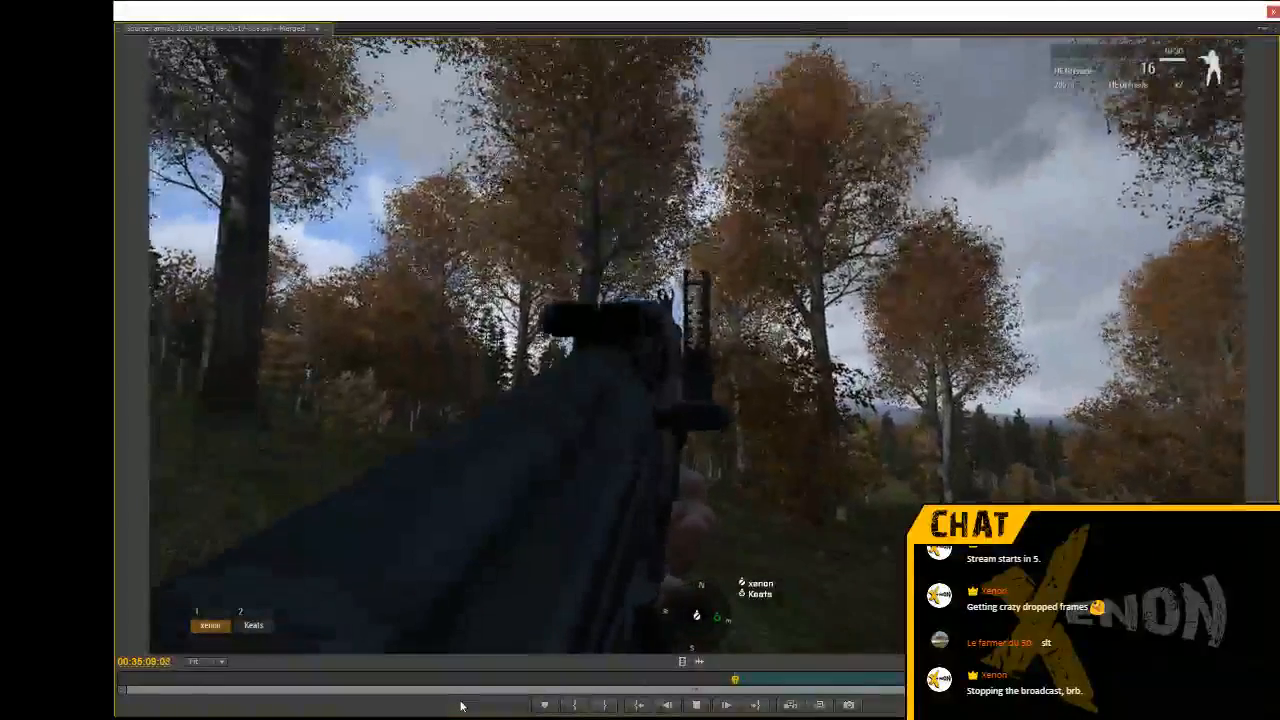
Play the merged clip on from the In point and mark the Out point at about 00:36:58
{"action": "key", "text": "space"}
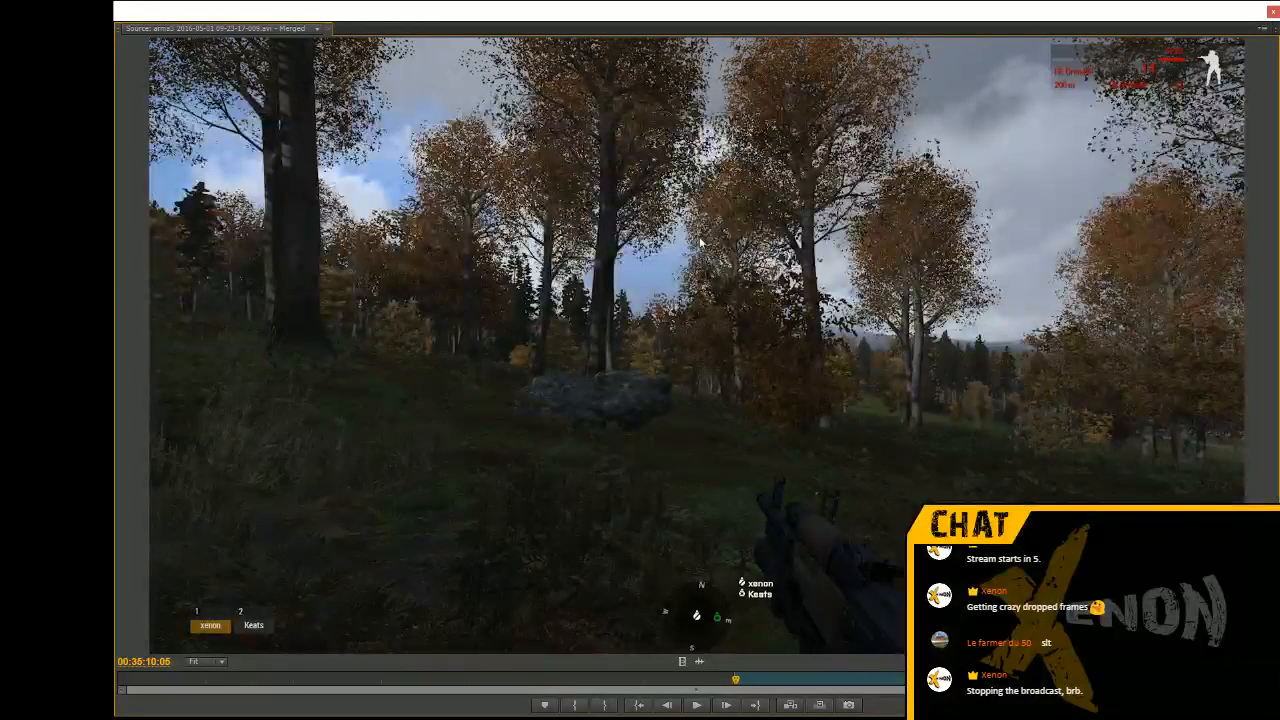
{"action": "key", "text": "space"}
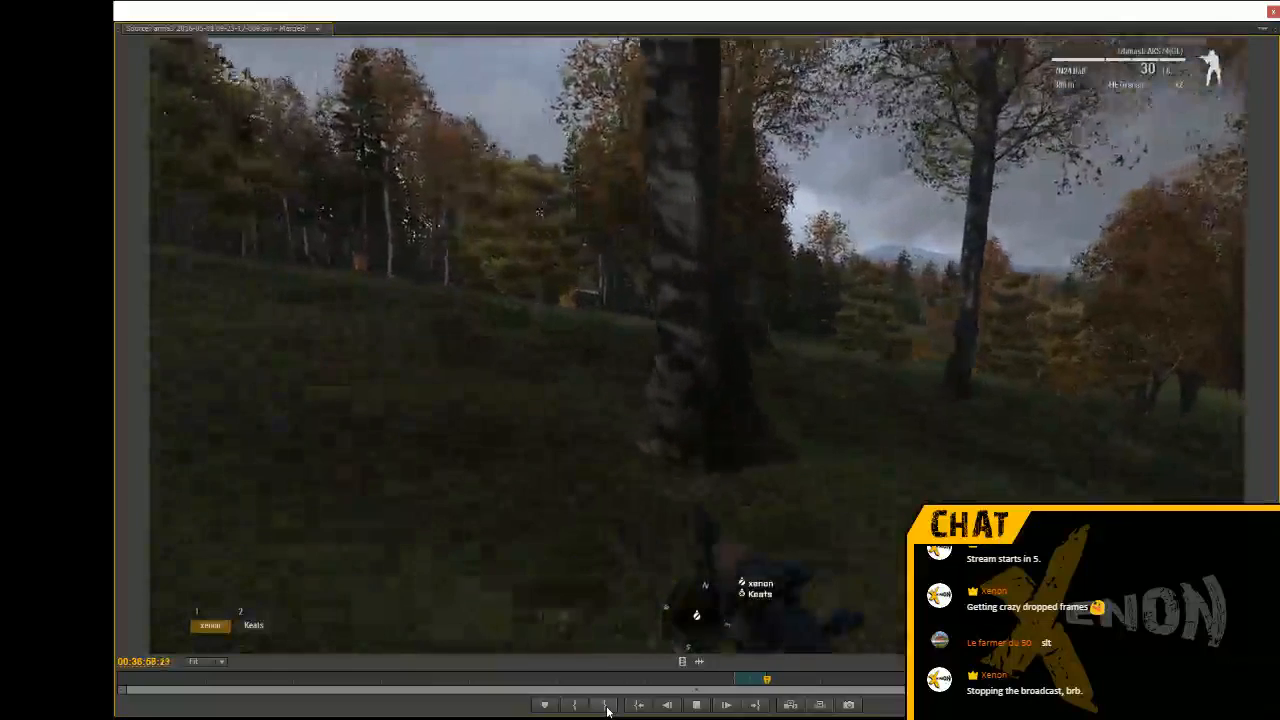
{"action": "key", "text": "space"}
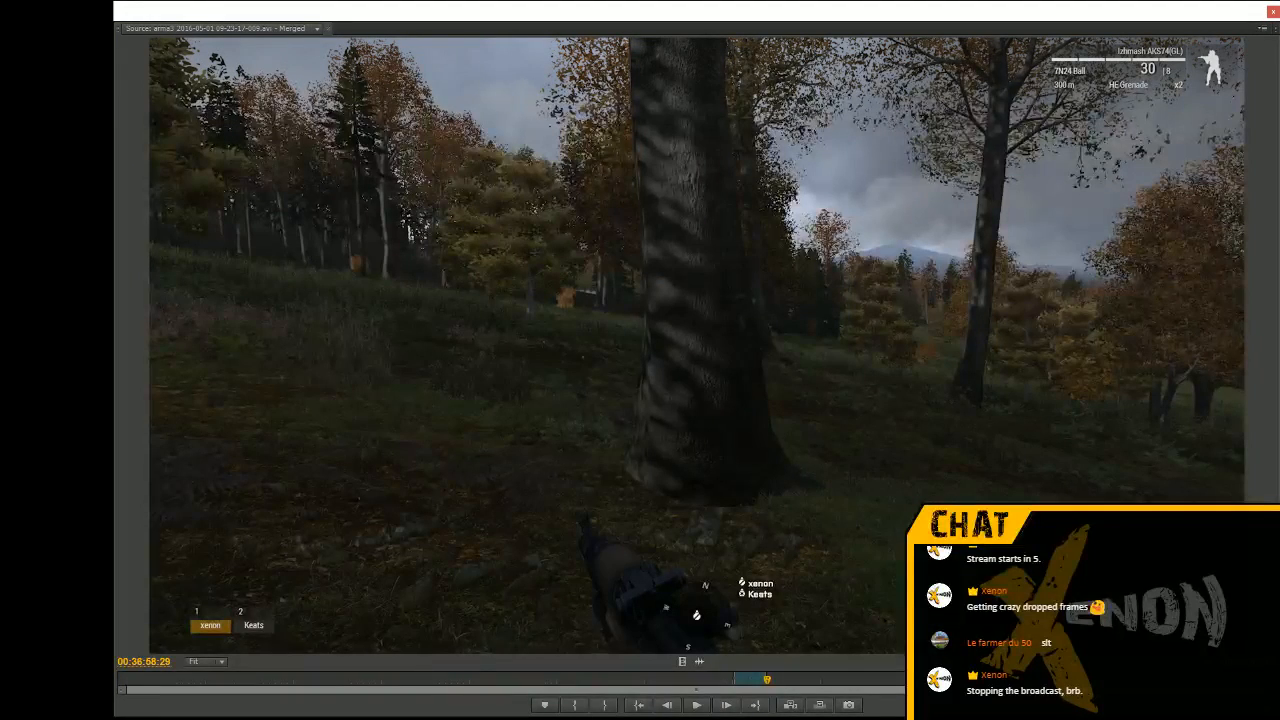
{"action": "left_click", "coordinate": [330, 716]}
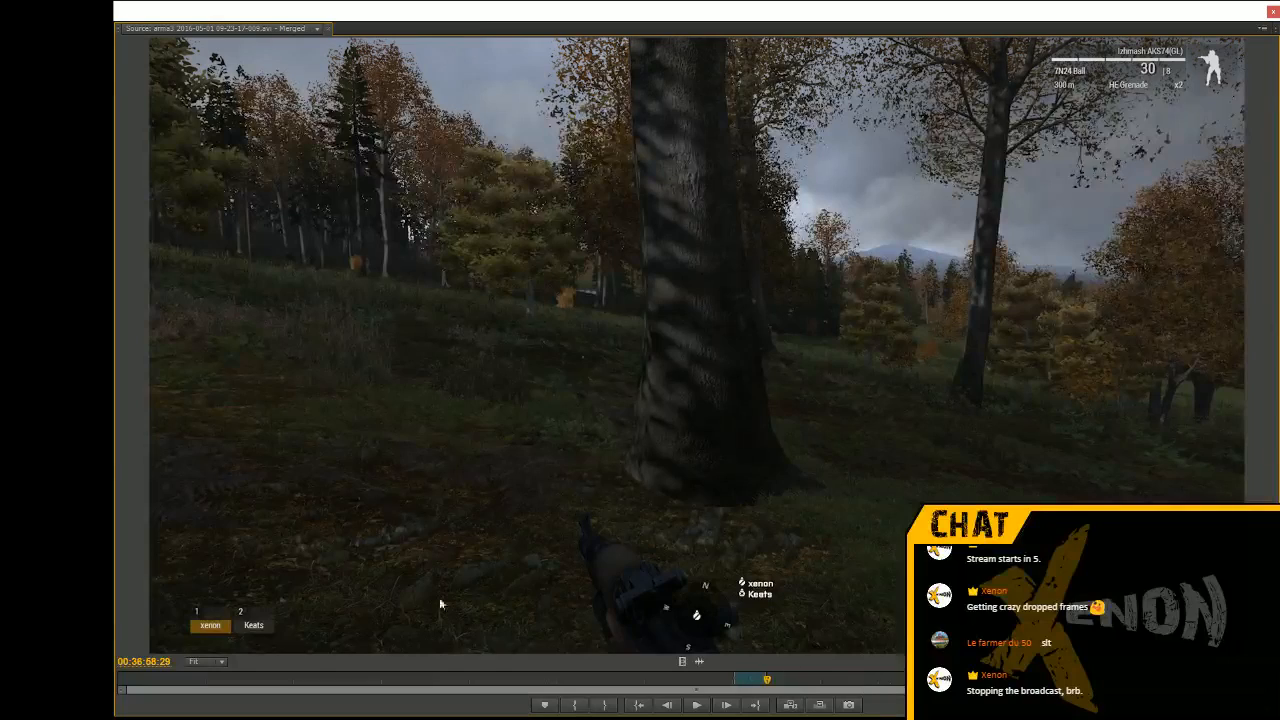
Continue through the merged clip and mark a new In point at about 00:37:43
{"action": "key", "text": "space"}
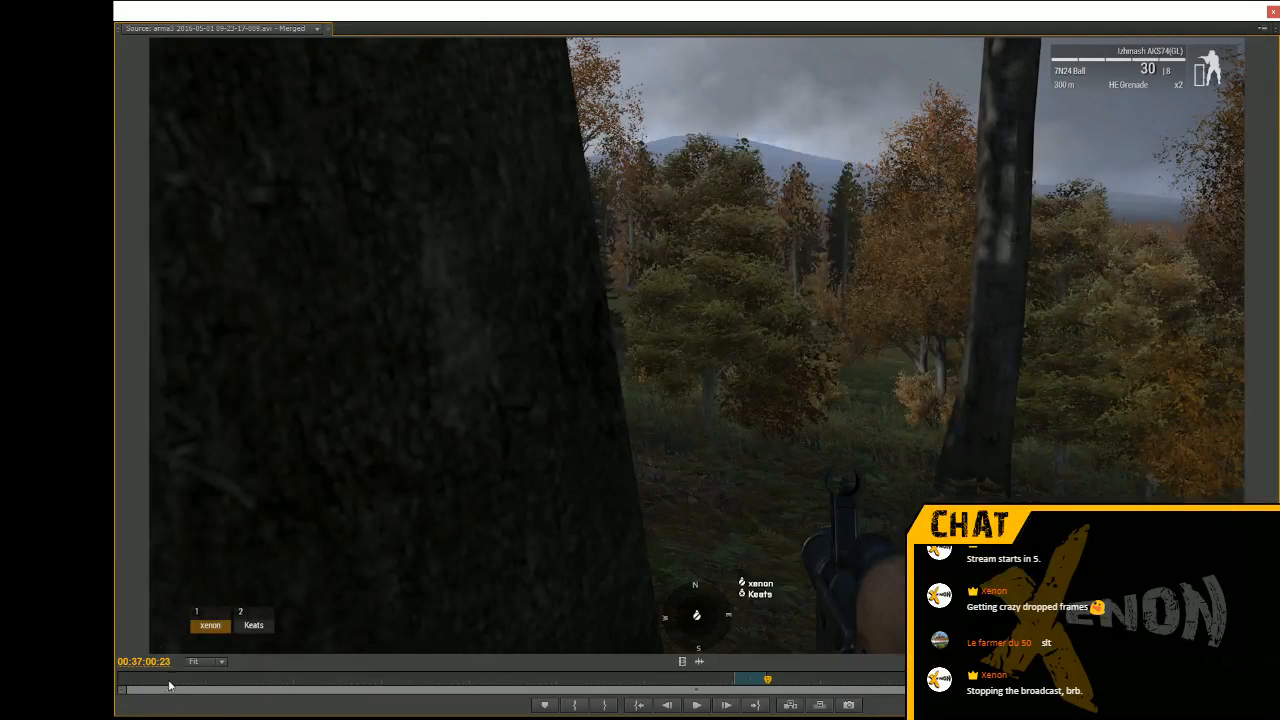
{"action": "key", "text": "space"}
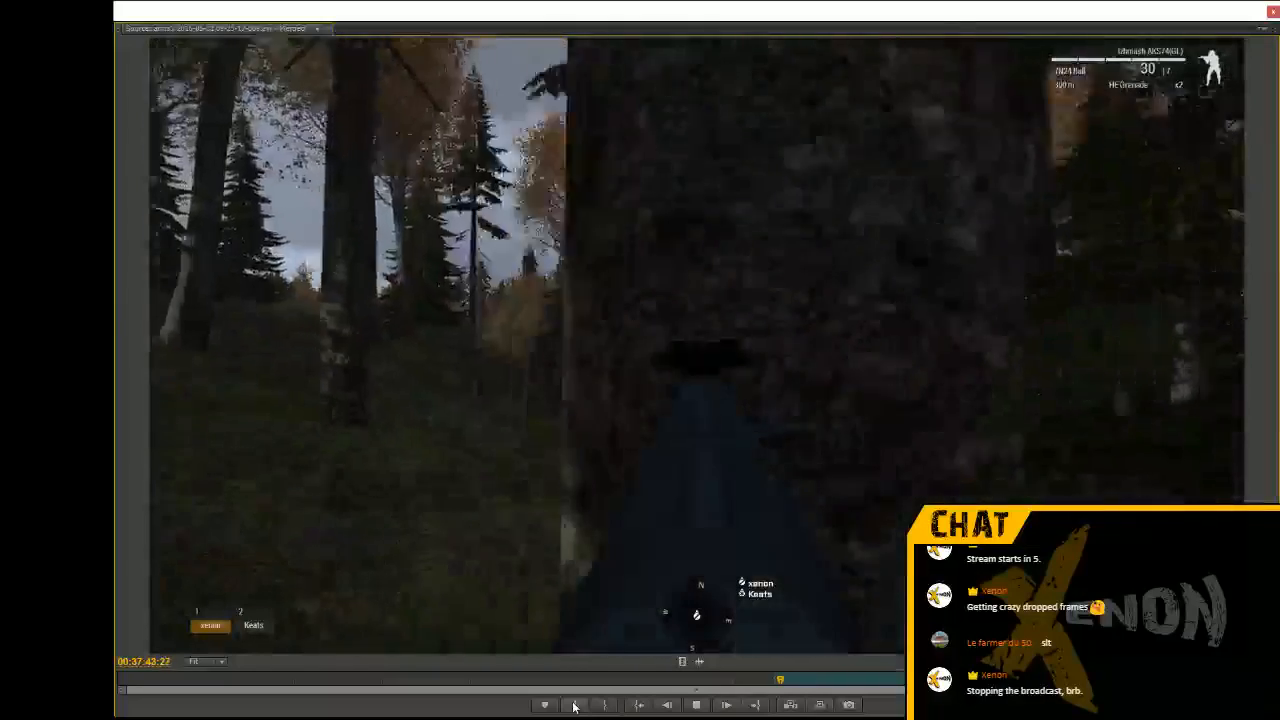
{"action": "key", "text": "space"}
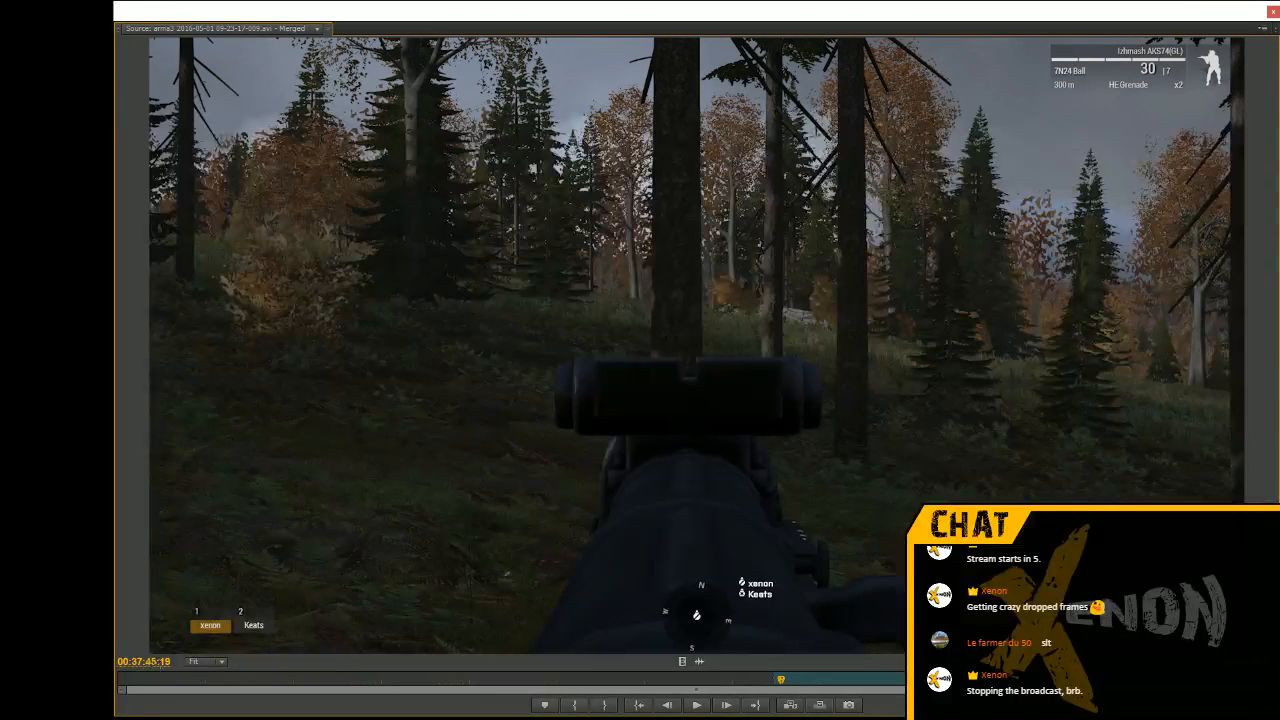
{"action": "key", "text": "space"}
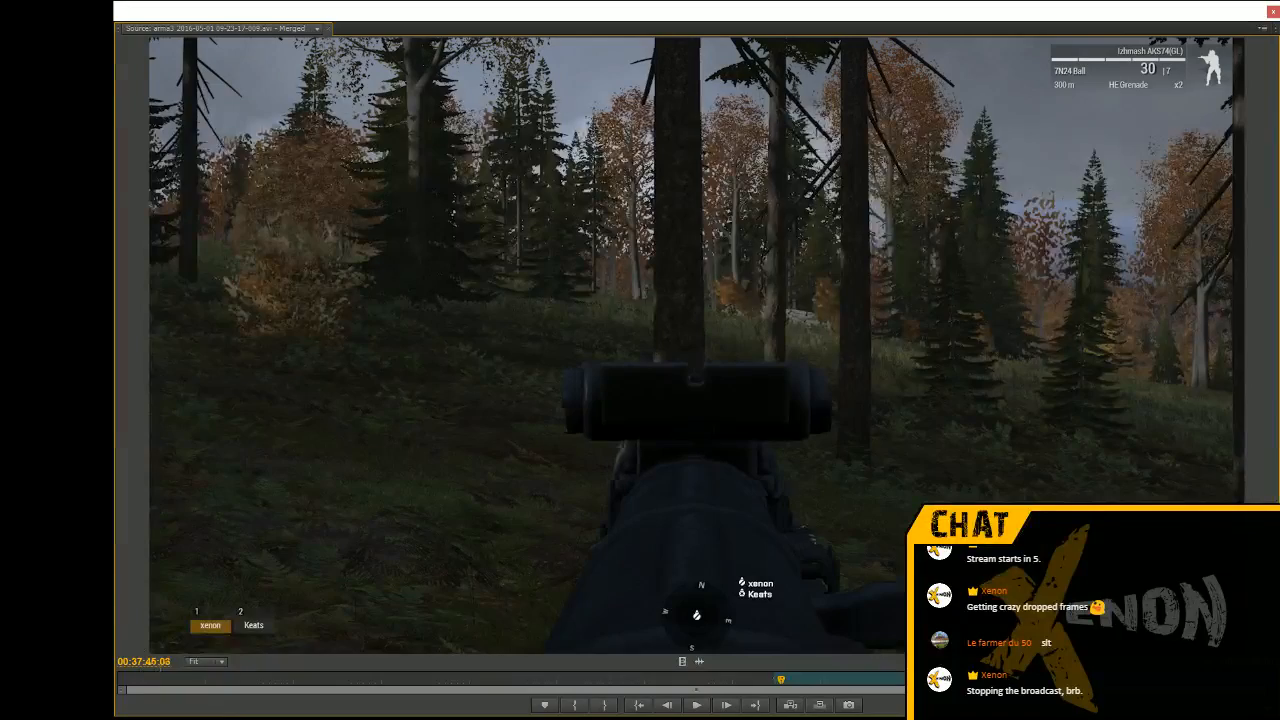
Step back to 00:37:44:08, replay the rifle-sight moment and mark the Out point at about 00:37:50
{"action": "key", "text": "shift+Left"}
{"action": "key", "text": "shift+Left"}
{"action": "key", "text": "shift+Left"}
{"action": "key", "text": "shift+Left"}
{"action": "key", "text": "shift+Left"}
{"action": "key", "text": "shift+Left"}
{"action": "key", "text": "shift+Left"}
{"action": "key", "text": "shift+Left"}
{"action": "key", "text": "shift+Left"}
{"action": "key", "text": "shift+Left"}
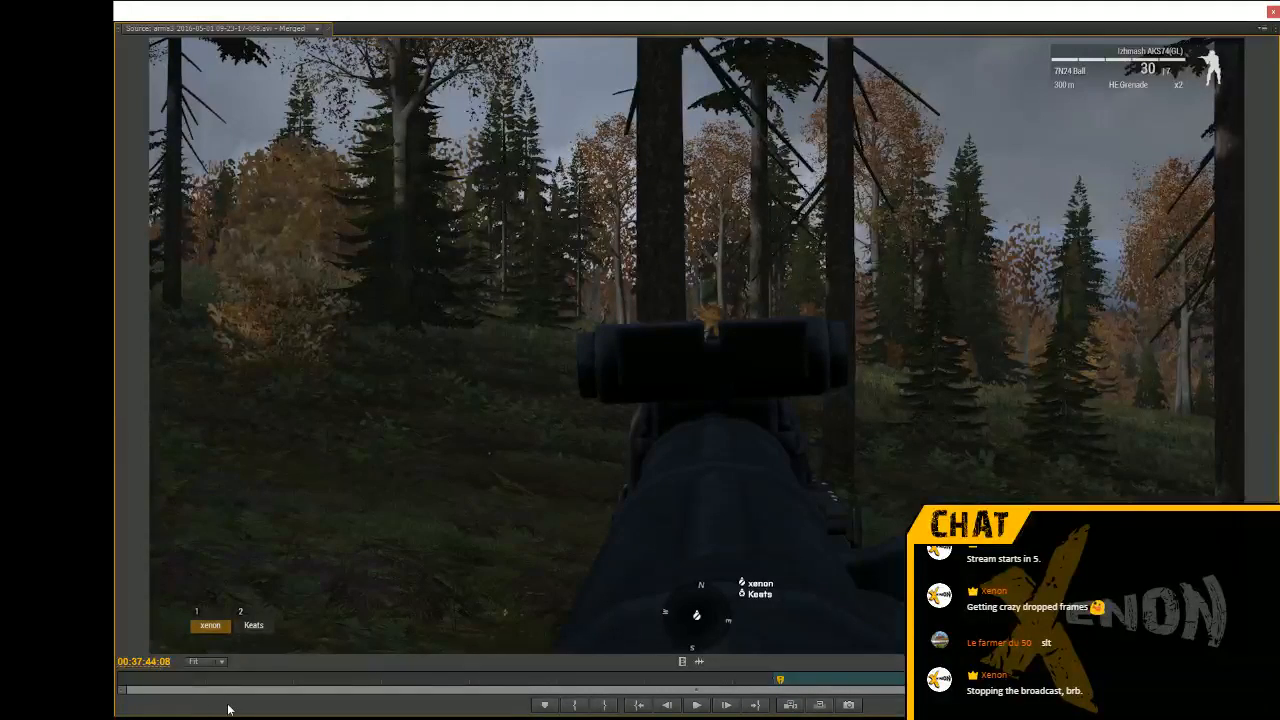
{"action": "key", "text": "space"}
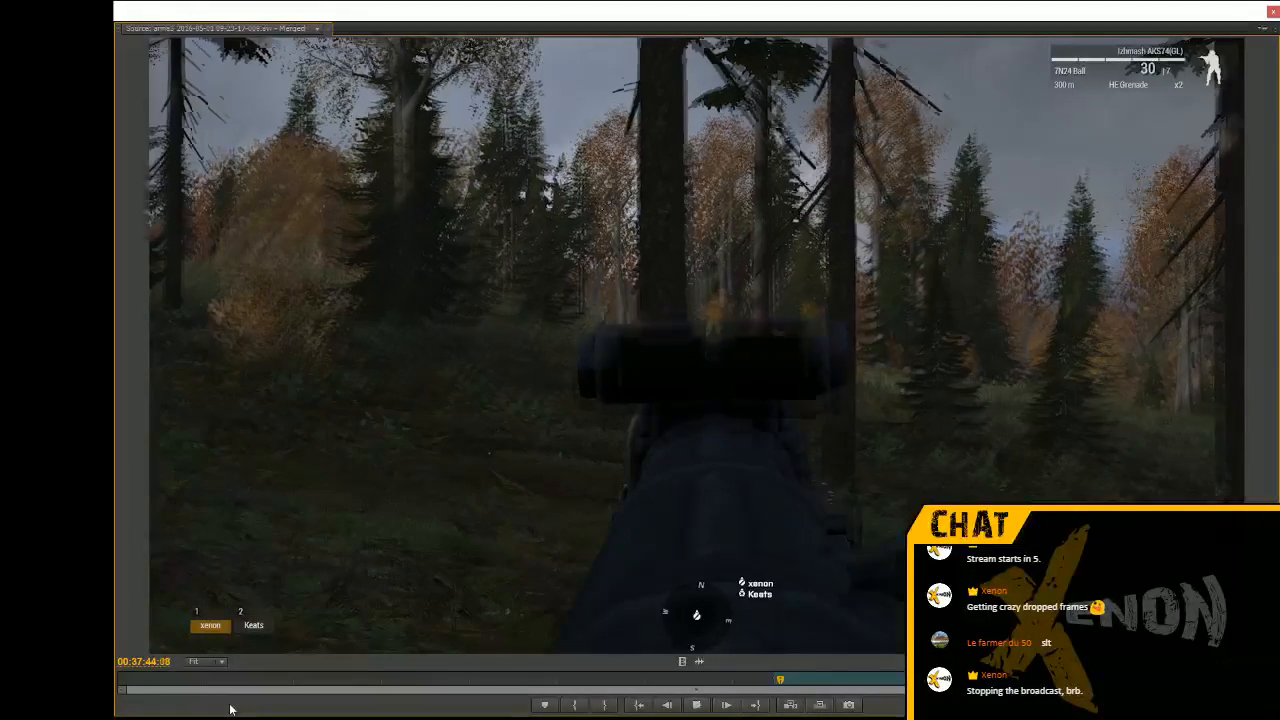
{"action": "key", "text": "space"}
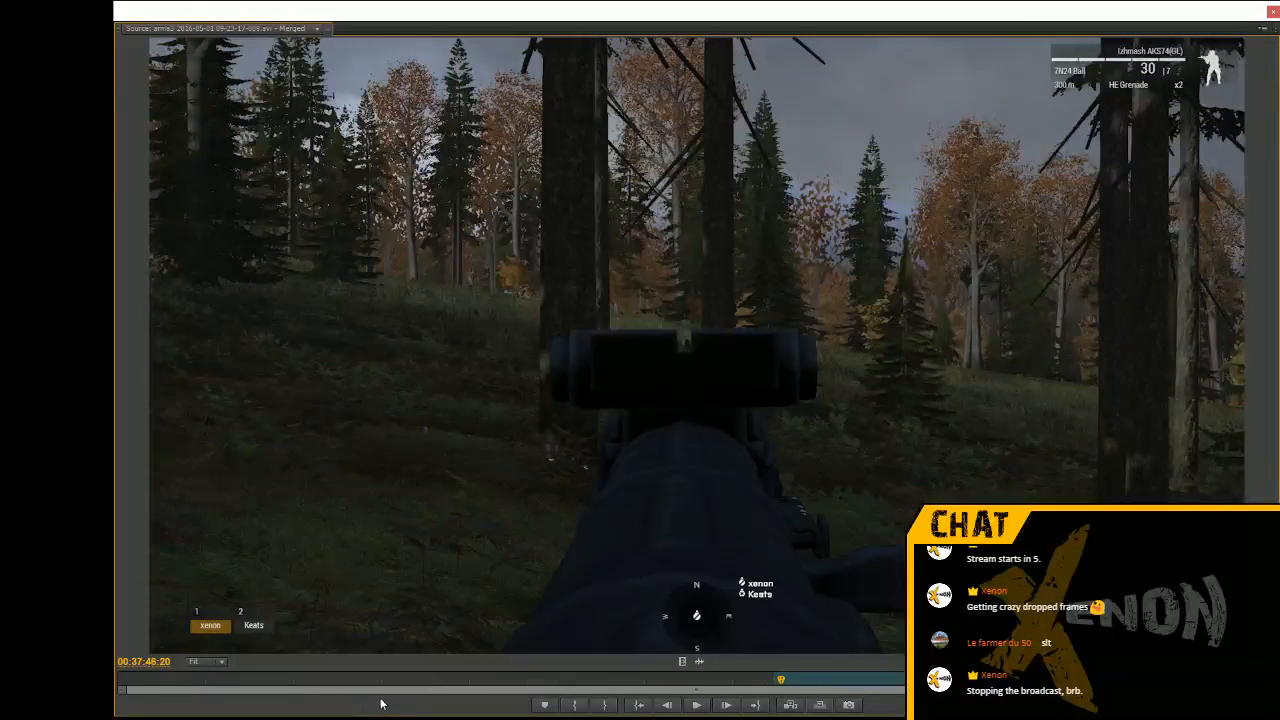
{"action": "key", "text": "space"}
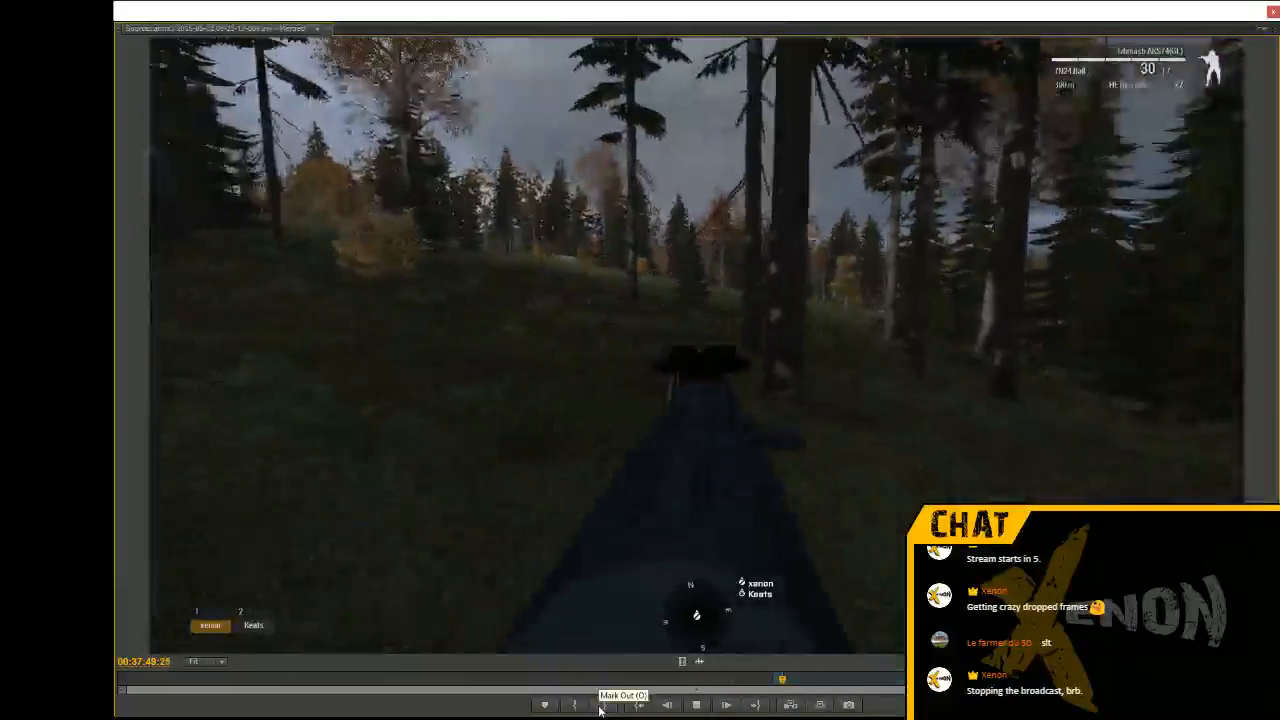
{"action": "key", "text": "space"}
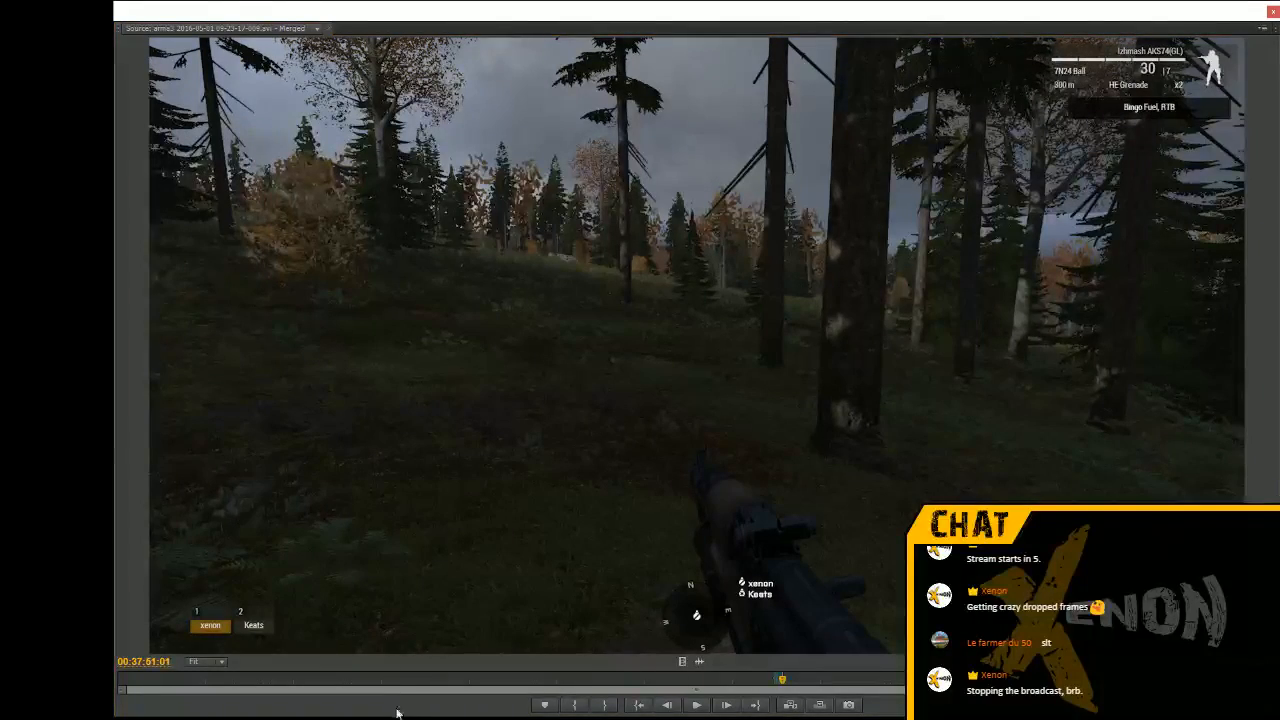
Review the merged clip from about 00:37:51 to 00:38:46 for the next usable moment
{"action": "key", "text": "space"}
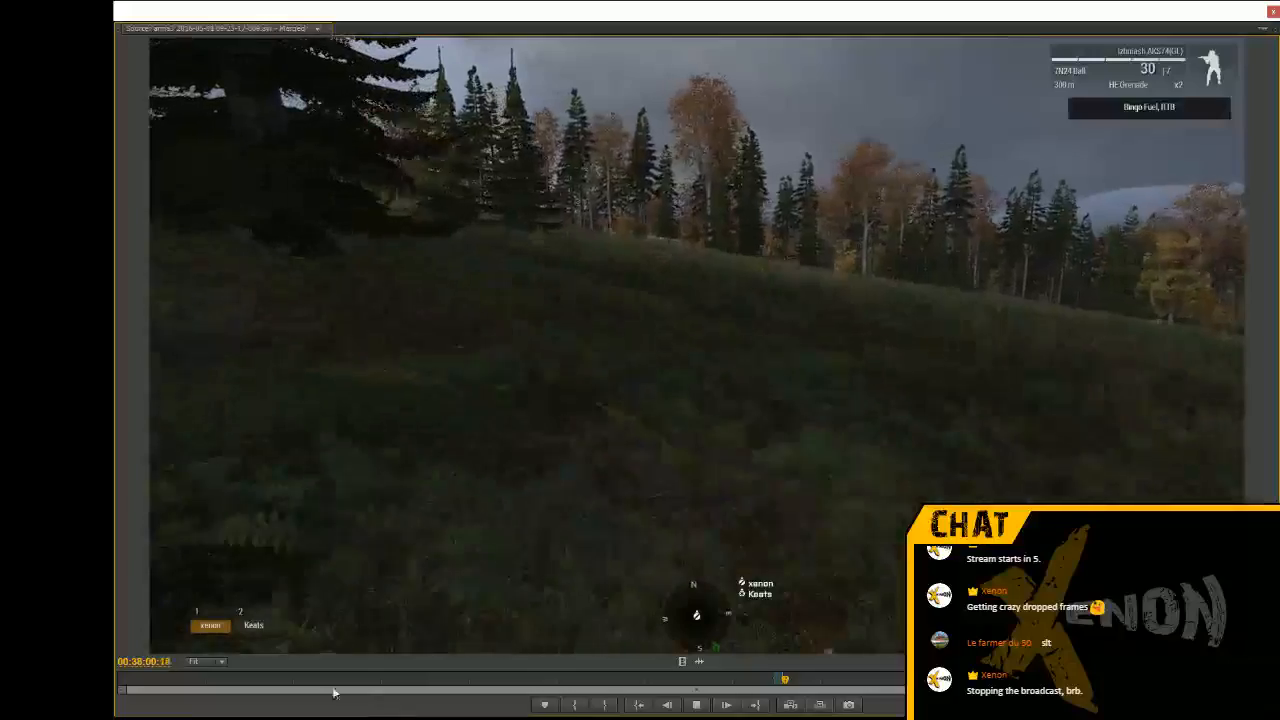
{"action": "key", "text": "space"}
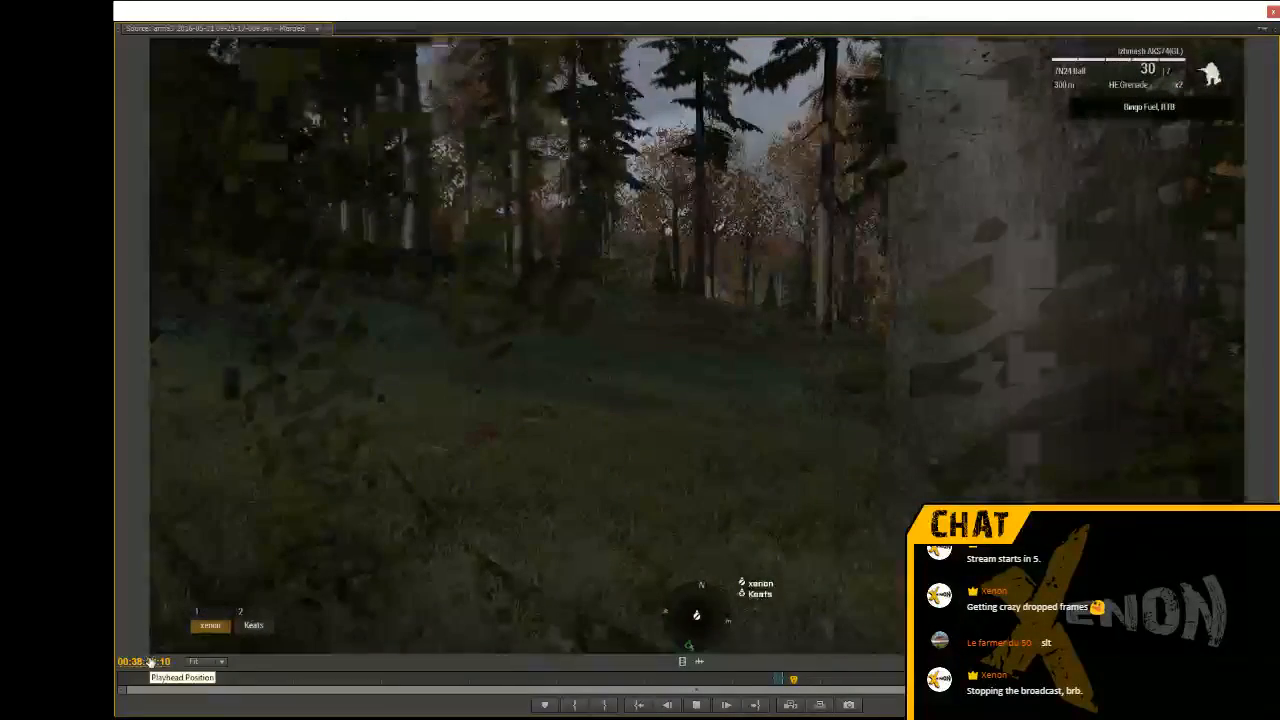
{"action": "key", "text": "space"}
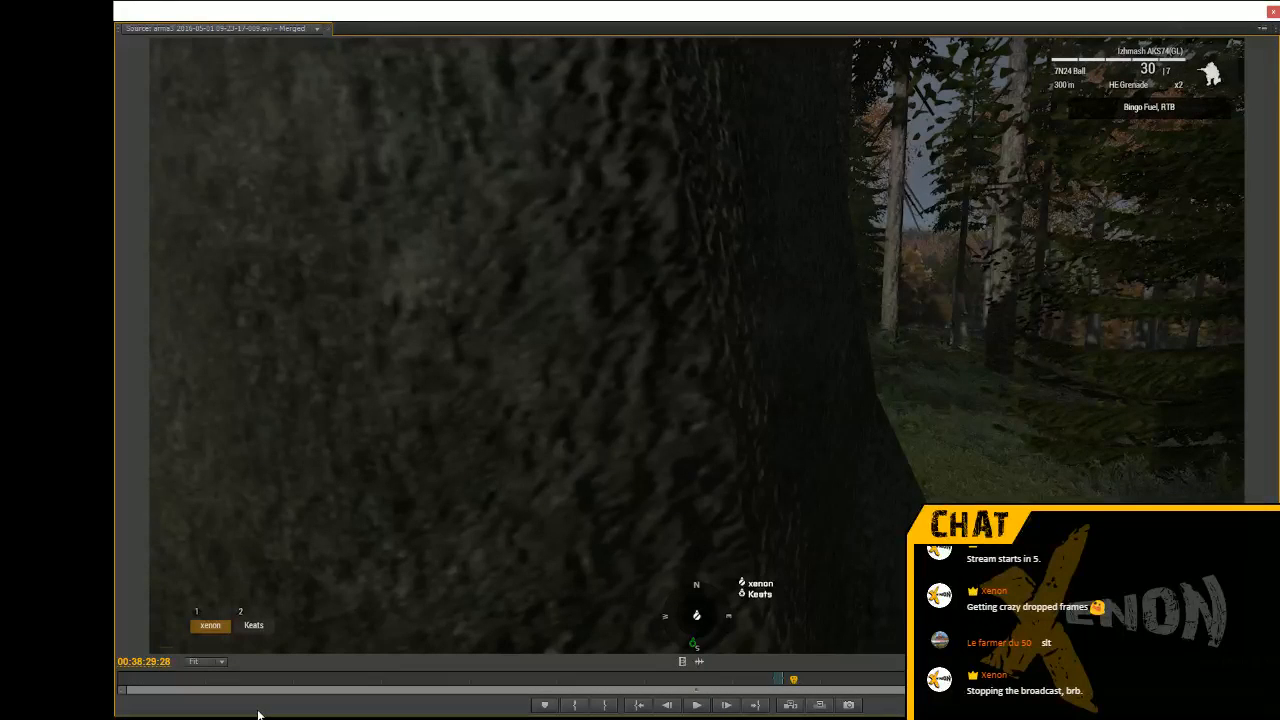
{"action": "key", "text": "space"}
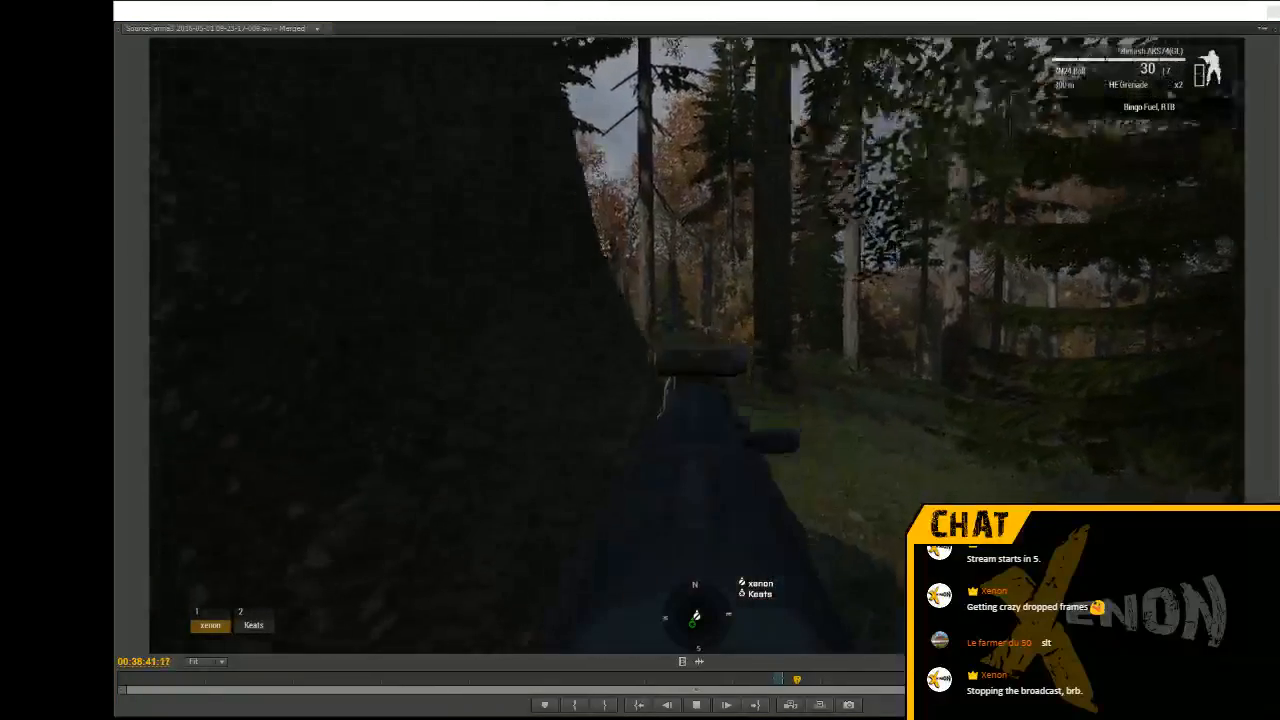
{"action": "key", "text": "space"}
{"action": "key", "text": "space"}
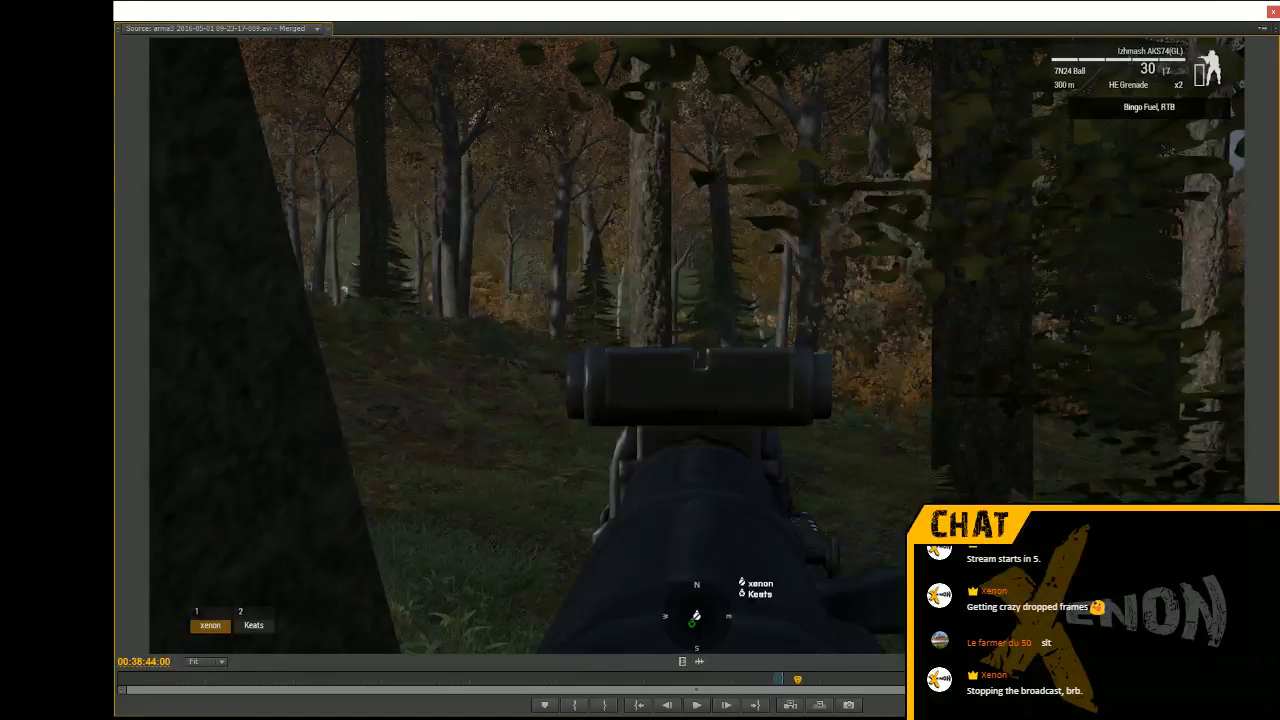
{"action": "key", "text": "space"}
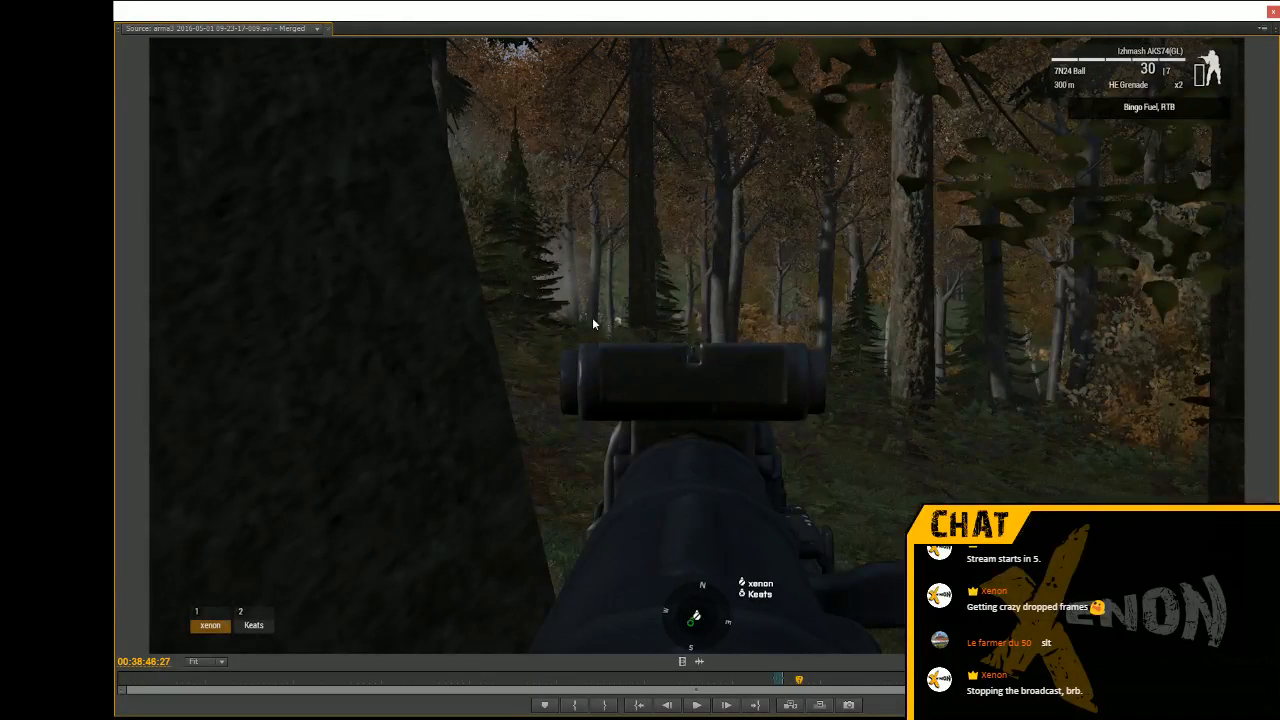
Step through the shot at about 00:38:46 frame by frame, mark a new In point after it and the Out point at about 00:39:18
{"action": "key", "text": "Left"}
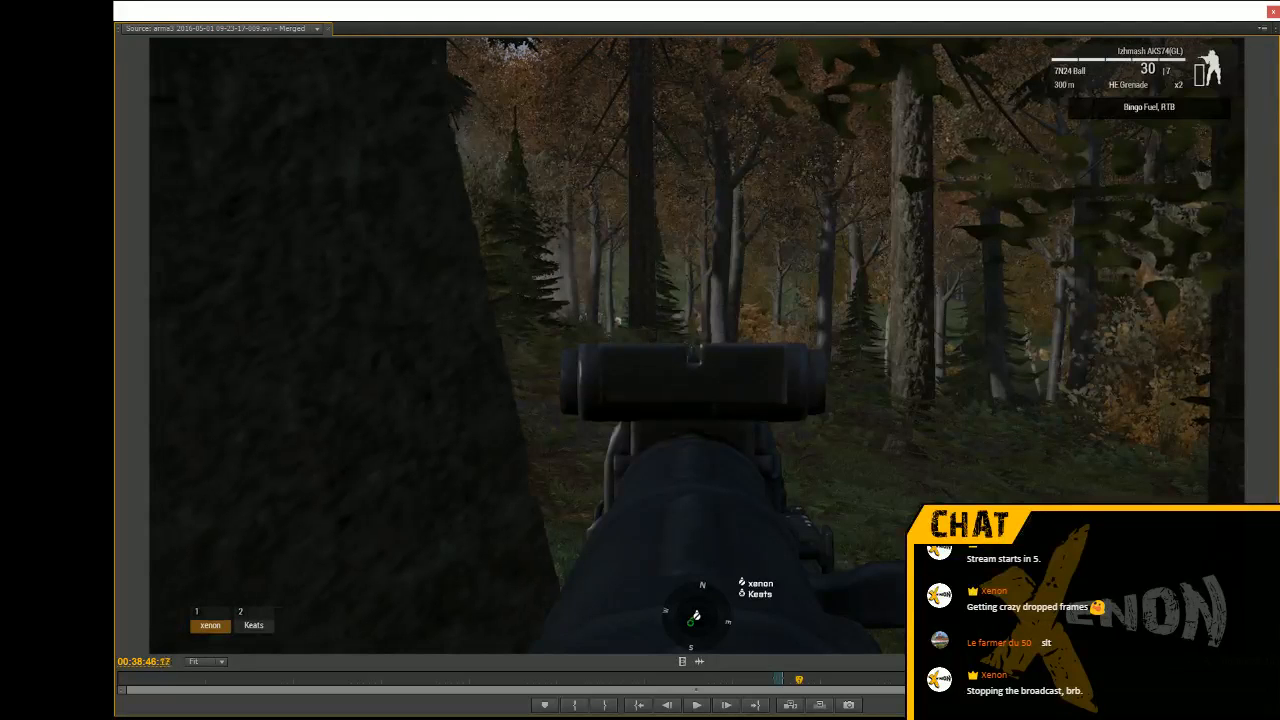
{"action": "key", "text": "Right"}
{"action": "key", "text": "Right"}
{"action": "key", "text": "Right"}
{"action": "key", "text": "Right"}
{"action": "key", "text": "Right"}
{"action": "key", "text": "Right"}
{"action": "key", "text": "Right"}
{"action": "key", "text": "Right"}
{"action": "key", "text": "Right"}
{"action": "key", "text": "Right"}
{"action": "key", "text": "Right"}
{"action": "key", "text": "Right"}
{"action": "key", "text": "Right"}
{"action": "key", "text": "Right"}
{"action": "key", "text": "Right"}
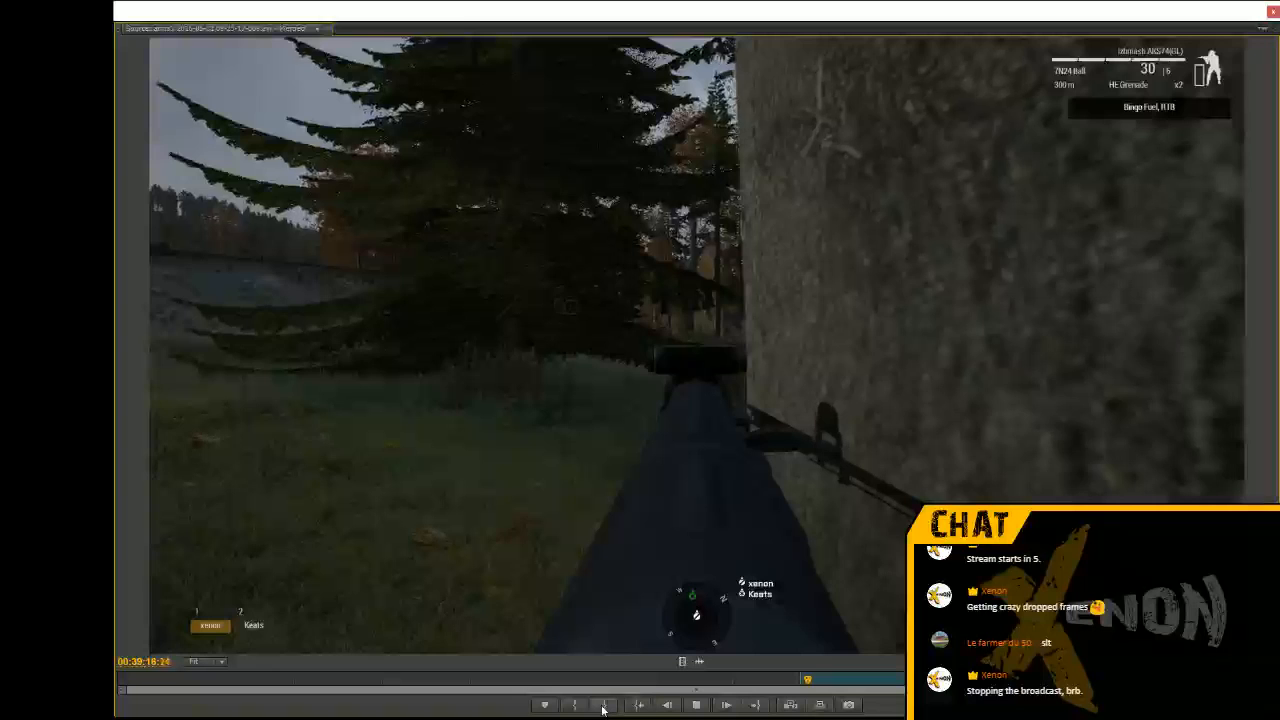
{"action": "key", "text": "space"}
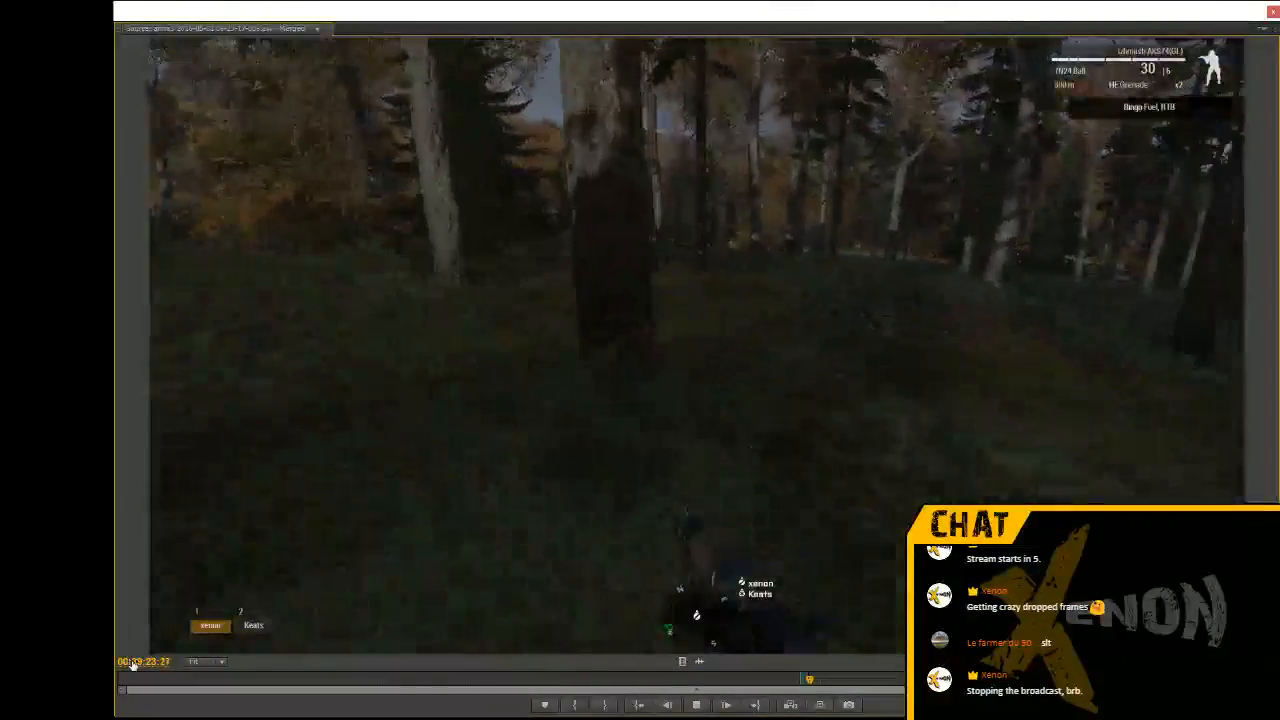
{"action": "key", "text": "space"}
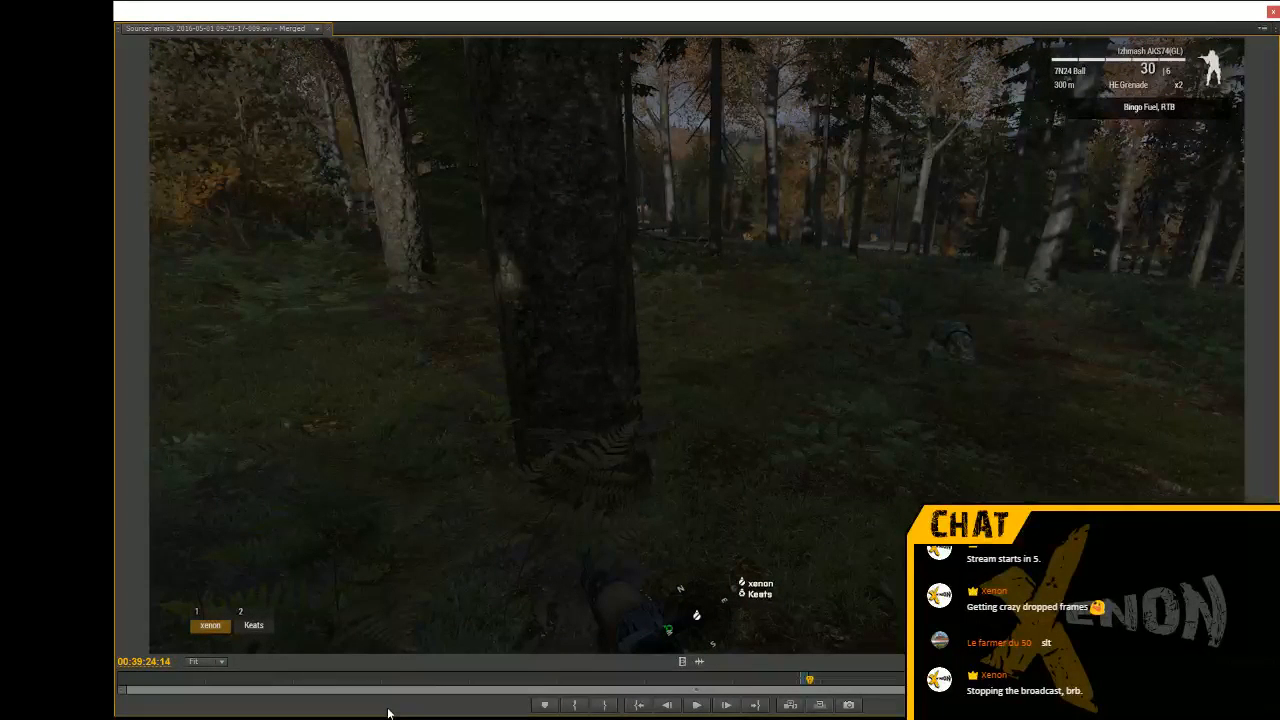
Review the merged clip from about 00:39:24 to 00:40:09, checking the forest and map shots
{"action": "key", "text": "space"}
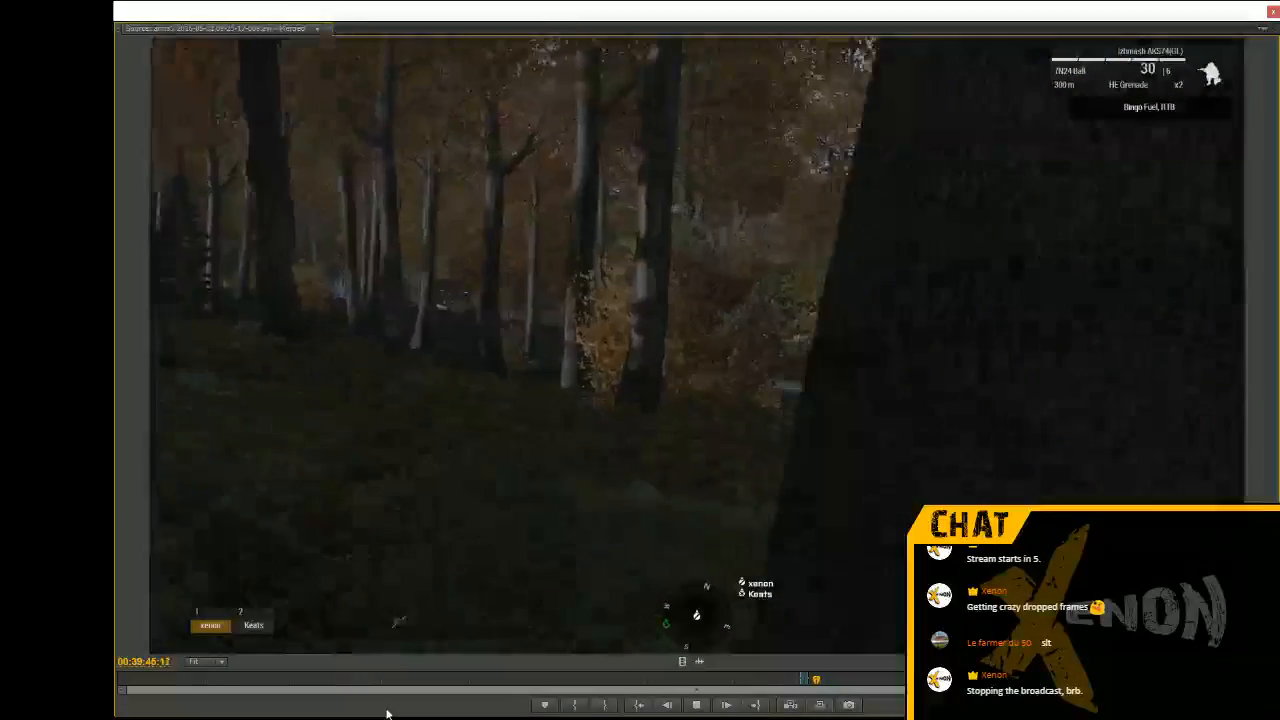
{"action": "key", "text": "space"}
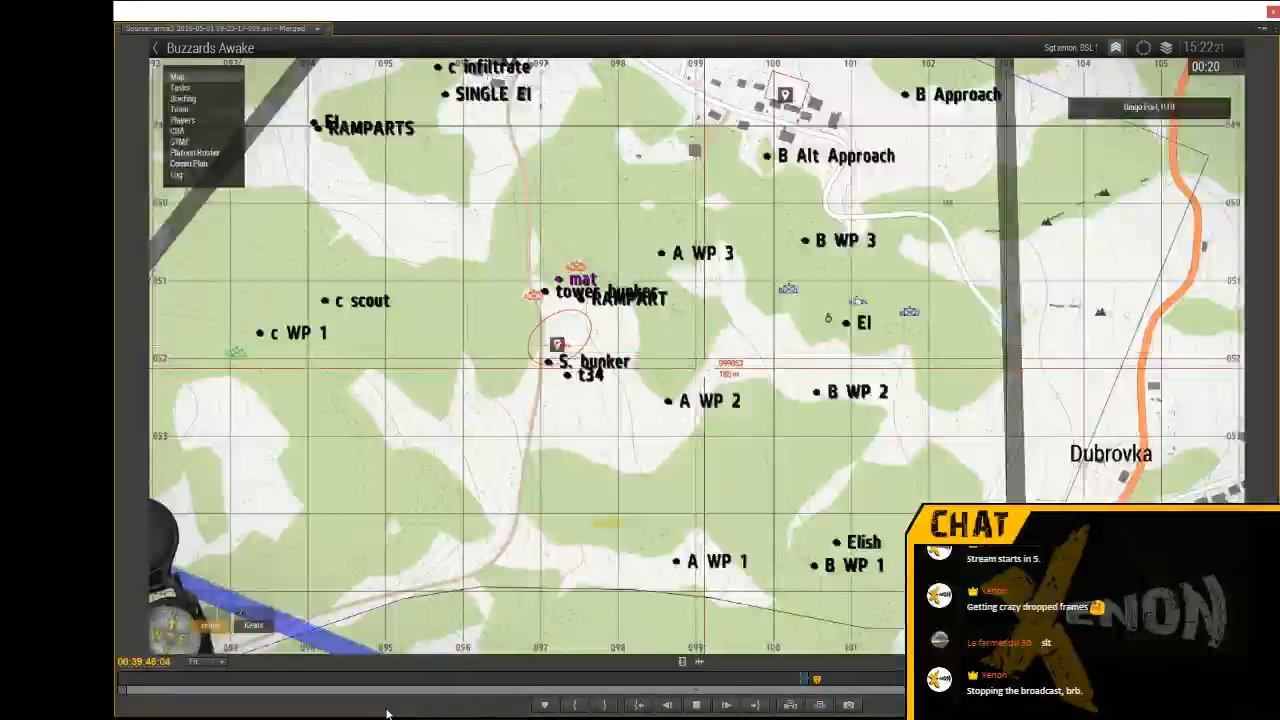
{"action": "key", "text": "space"}
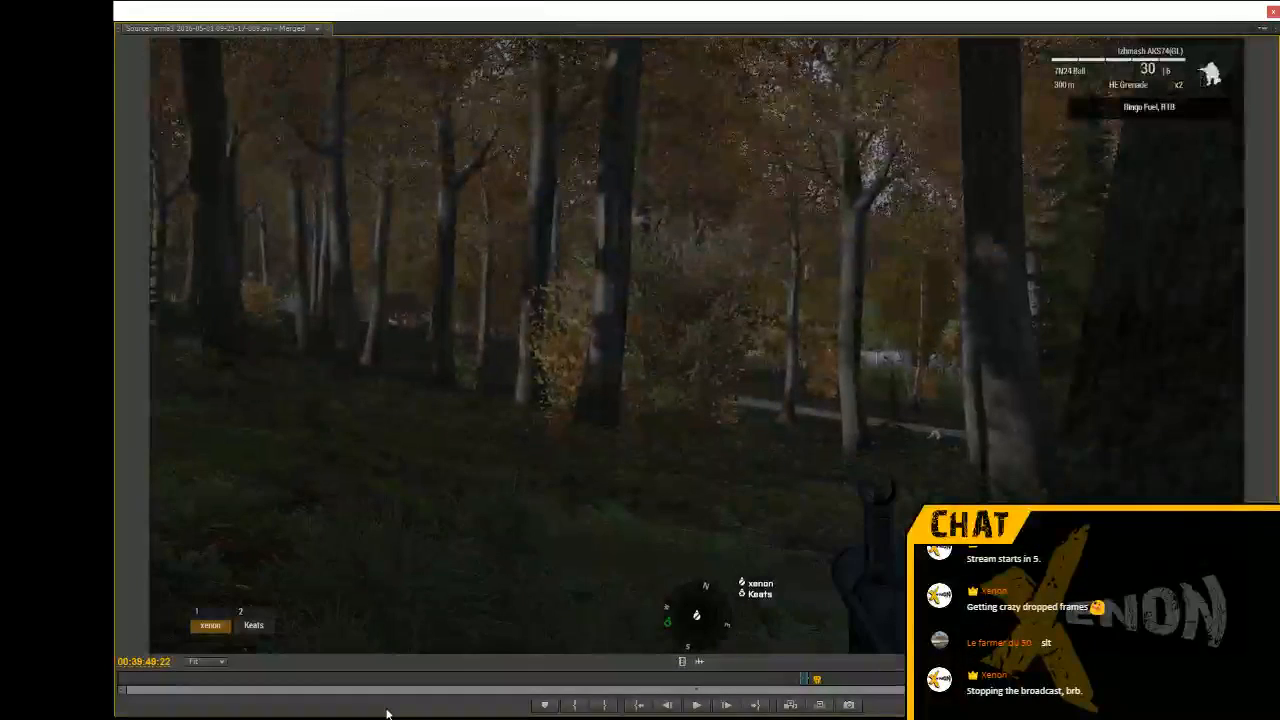
{"action": "key", "text": "space"}
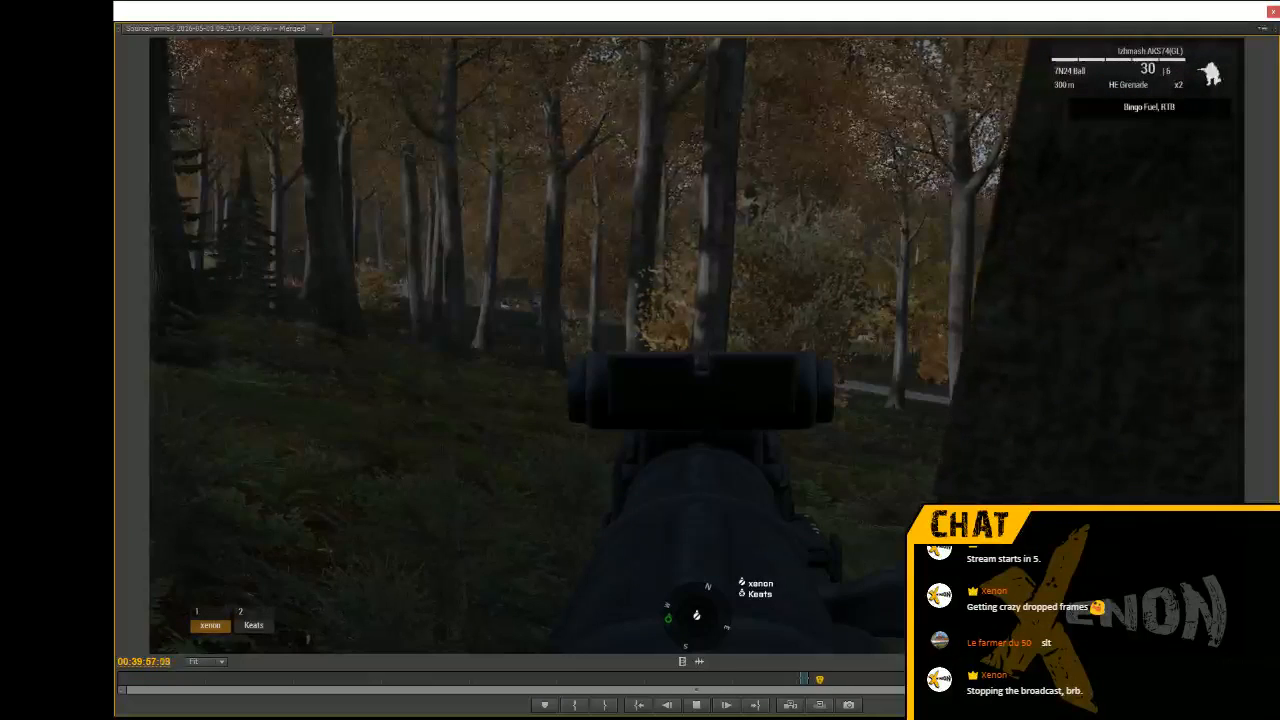
{"action": "key", "text": "space"}
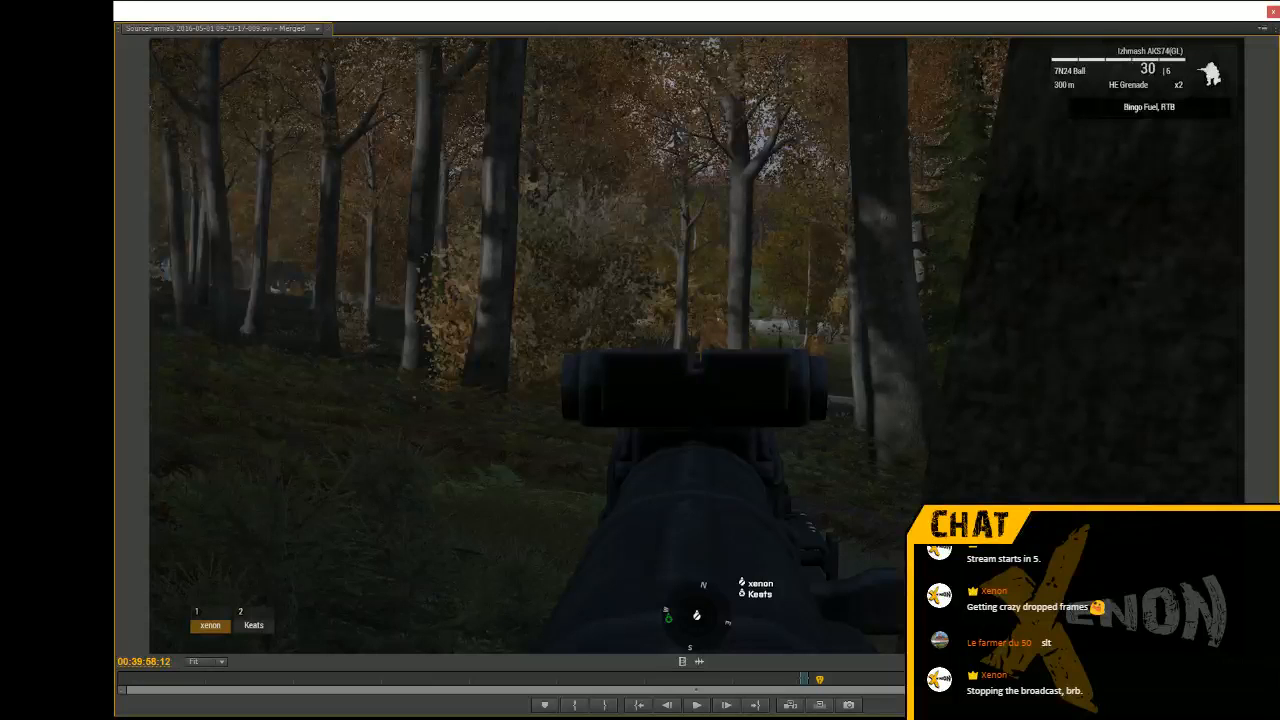
{"action": "key", "text": "space"}
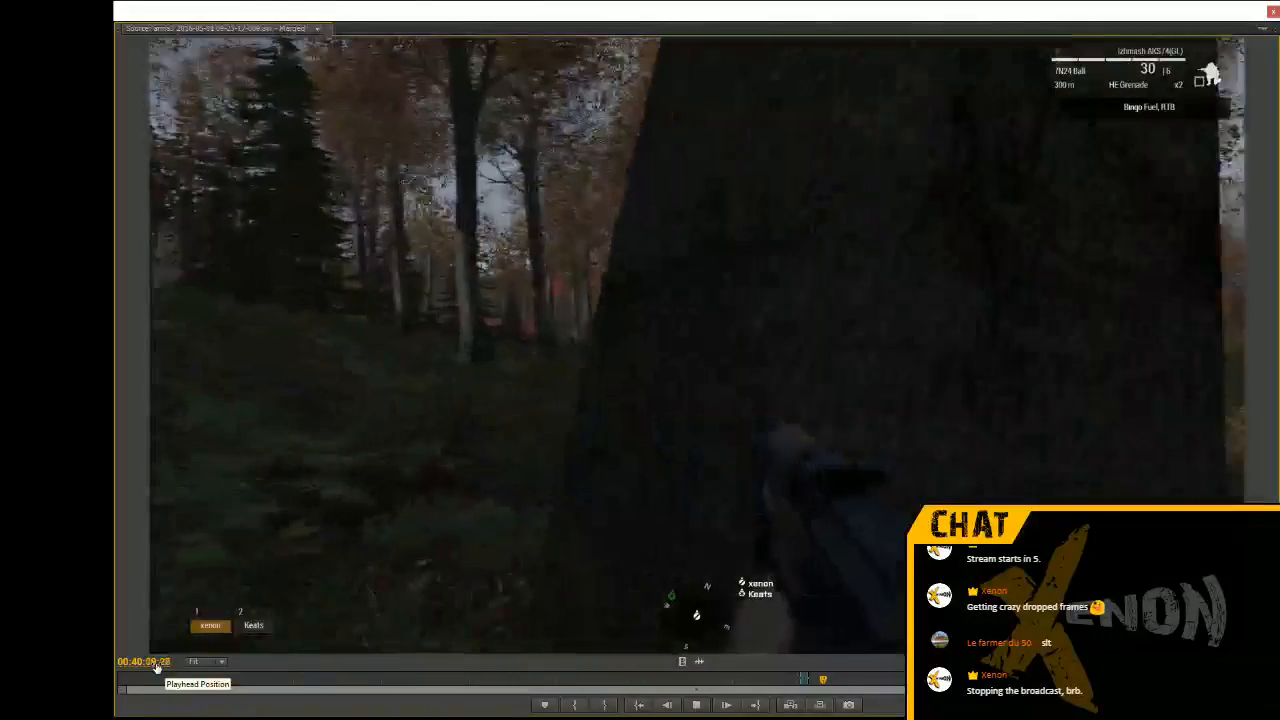
Move back to about 00:40:06, mark a new In point there and replay from it
{"action": "key", "text": "space"}
{"action": "left_click_drag", "start_coordinate": [143, 661], "coordinate": [80, 661]}
{"action": "left_click", "coordinate": [574, 705]}
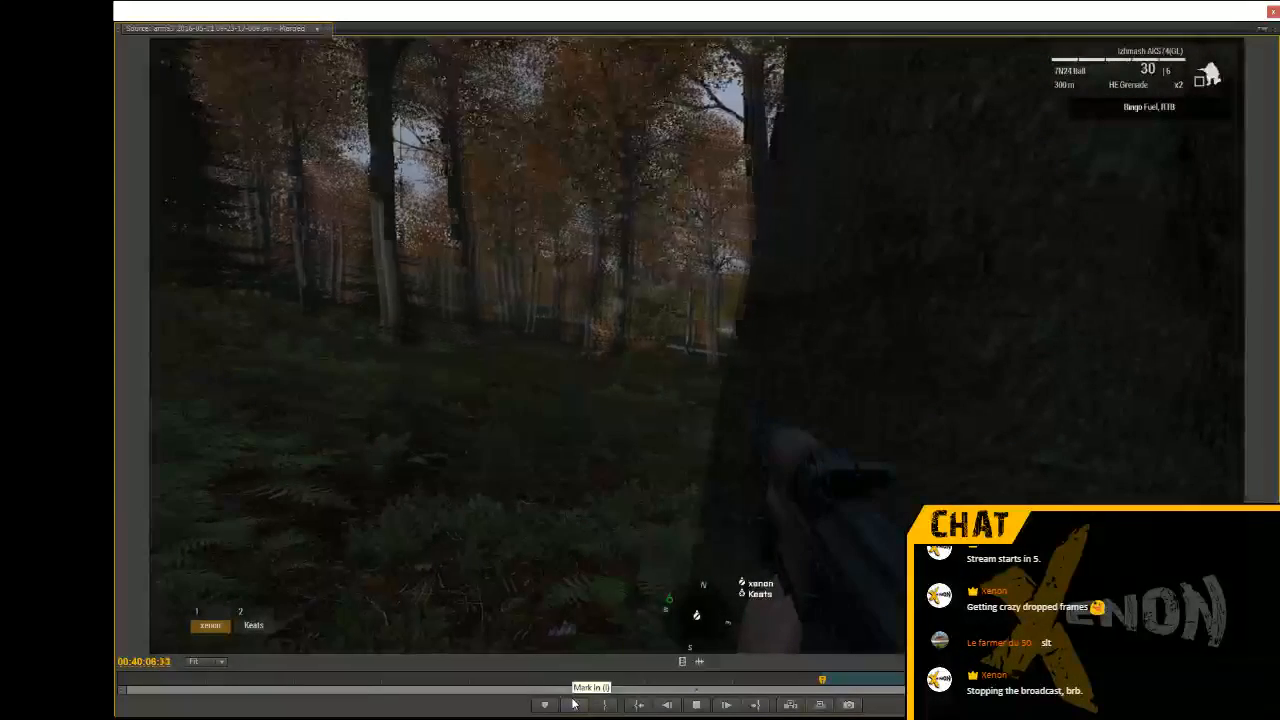
{"action": "key", "text": "space"}
{"action": "key", "text": "space"}
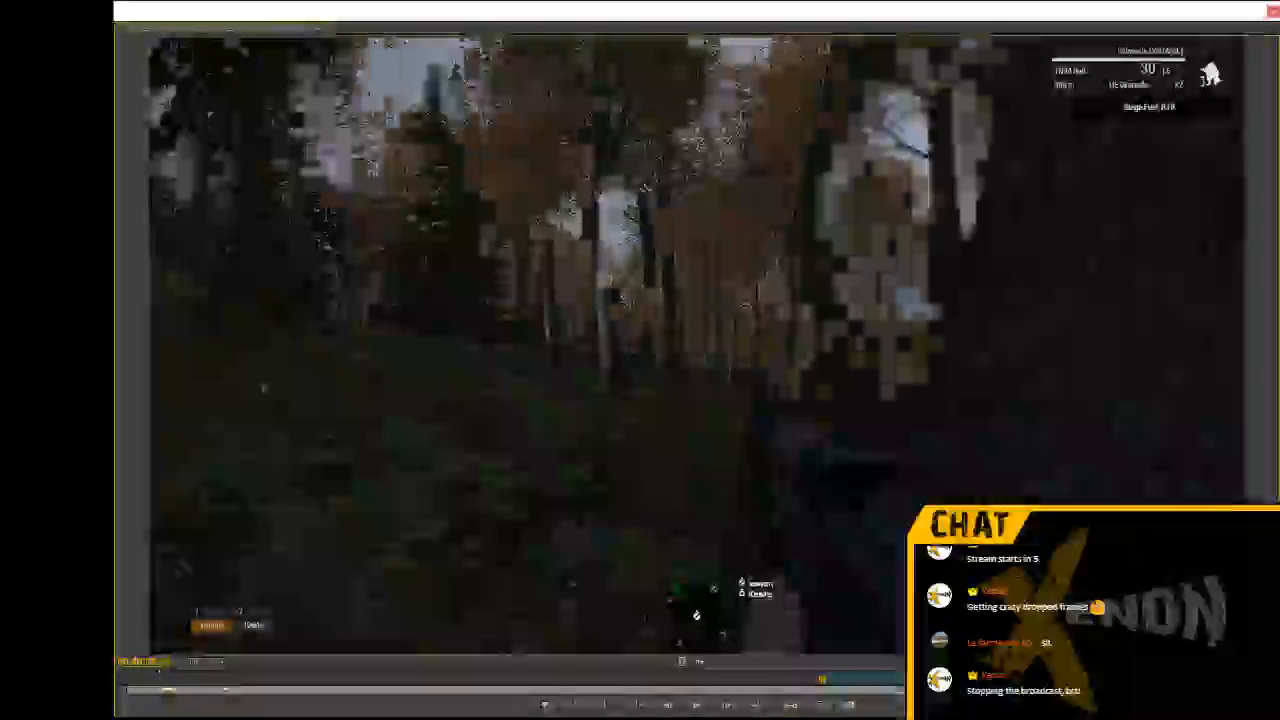
Review the merged clip from about 00:40:17 and mark the section's Out point shortly before 00:41:22
{"action": "key", "text": "space"}
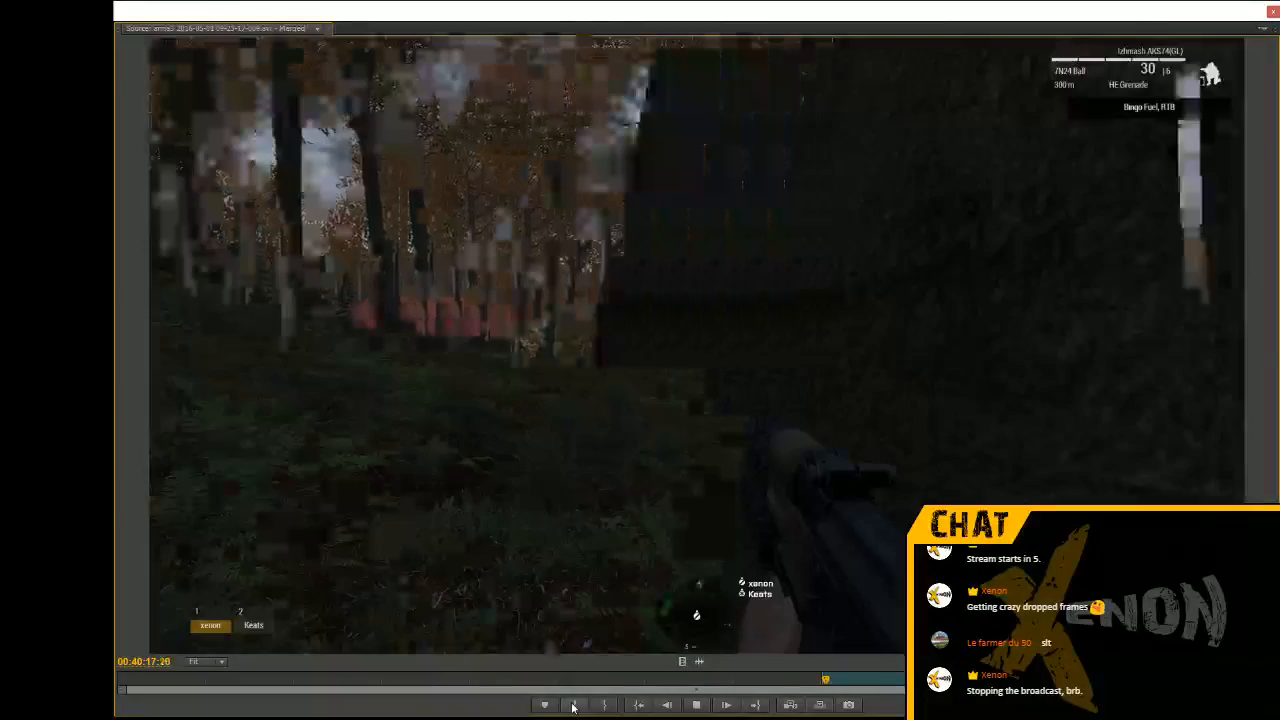
{"action": "key", "text": "space"}
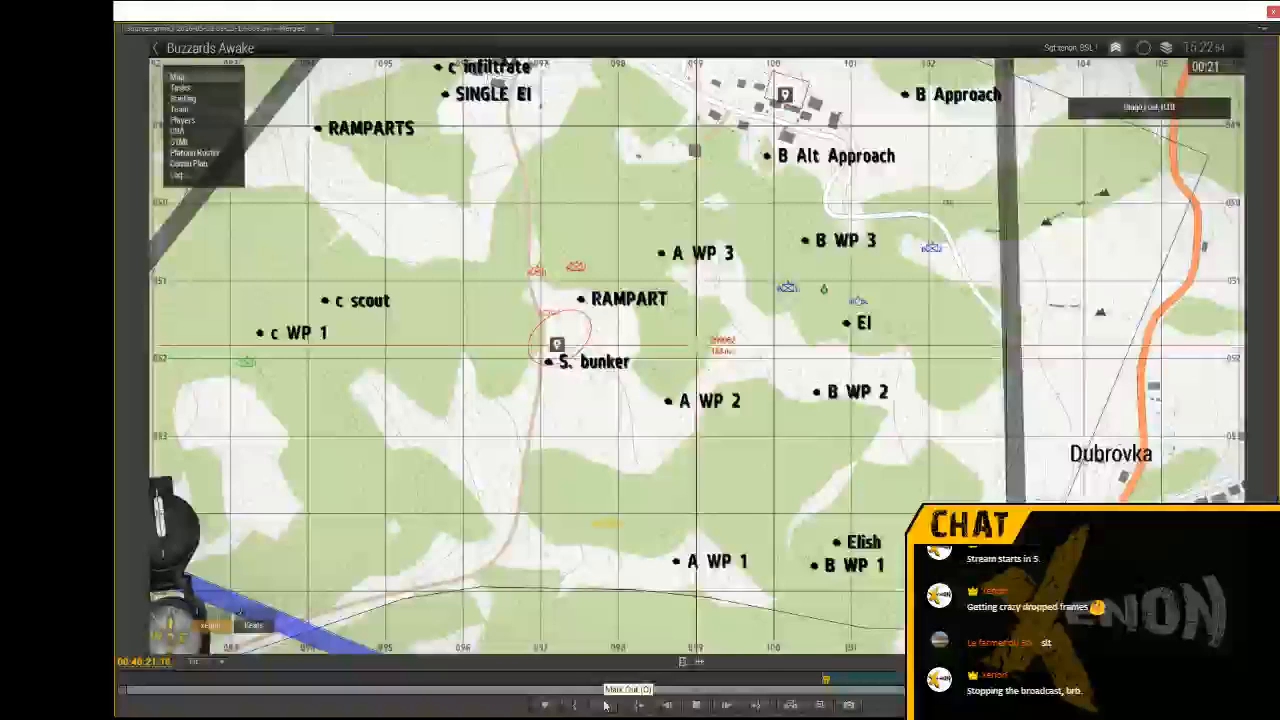
{"action": "key", "text": "space"}
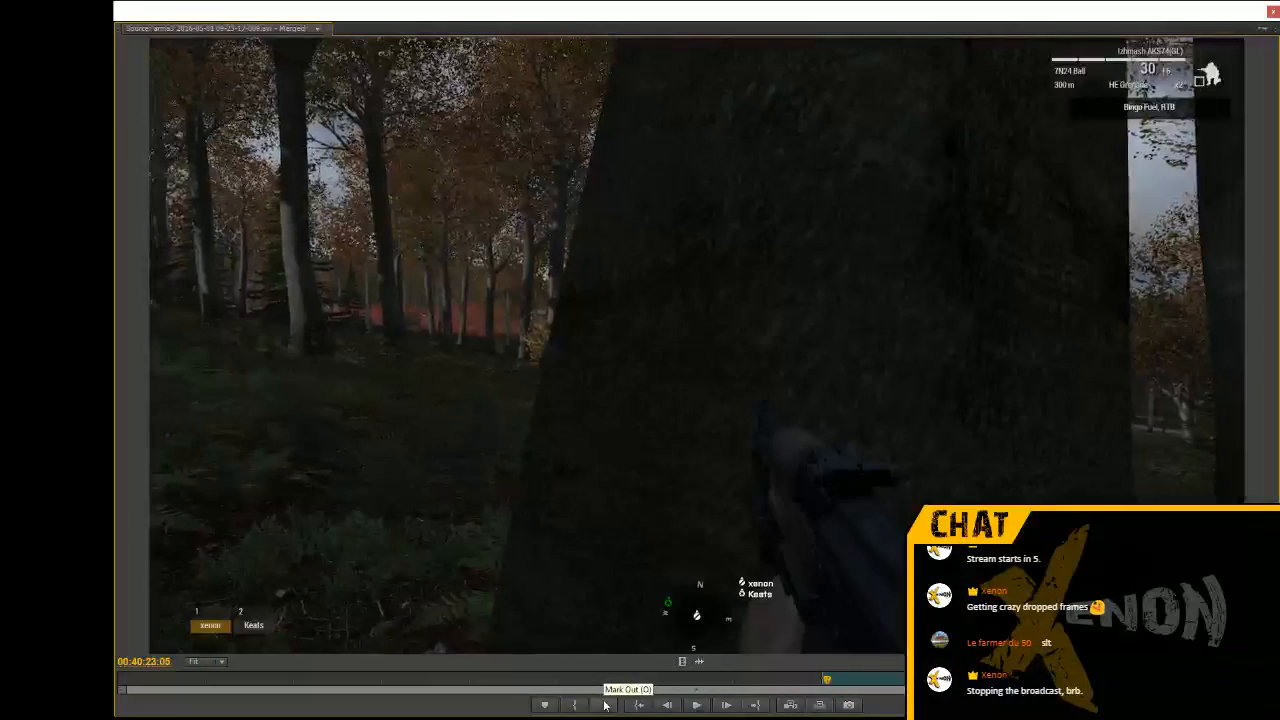
{"action": "key", "text": "j"}
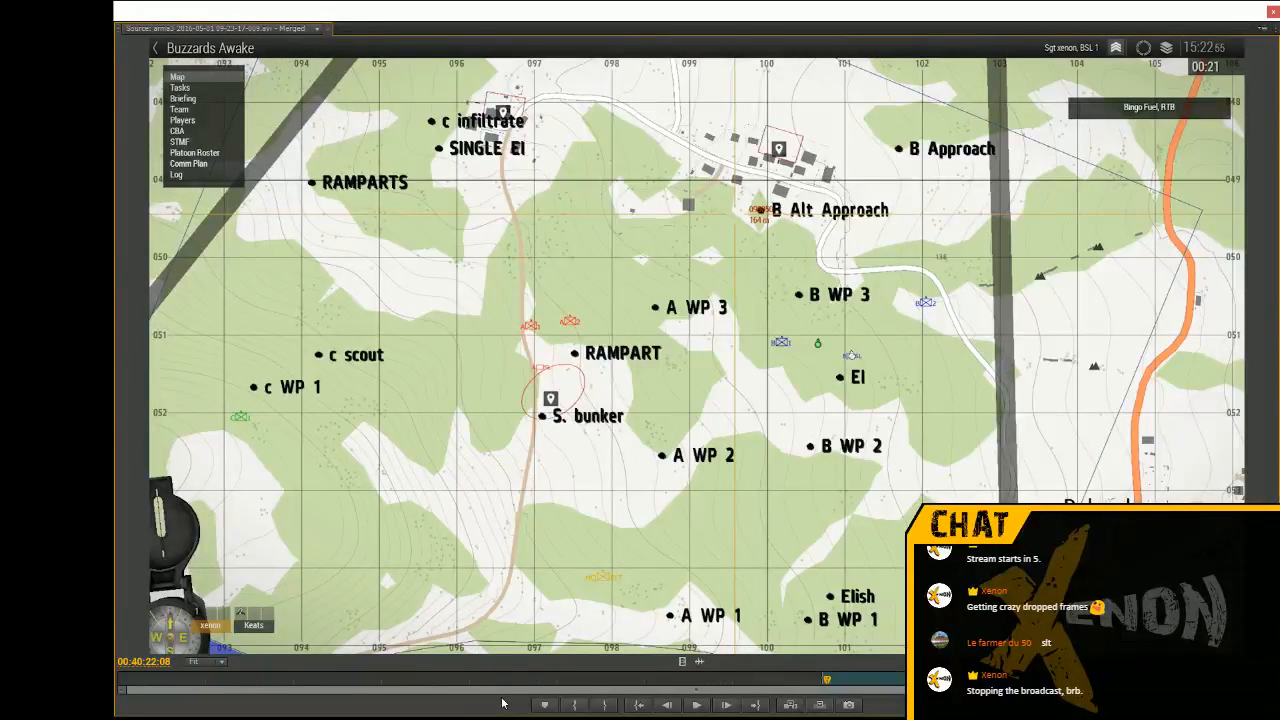
{"action": "key", "text": "space"}
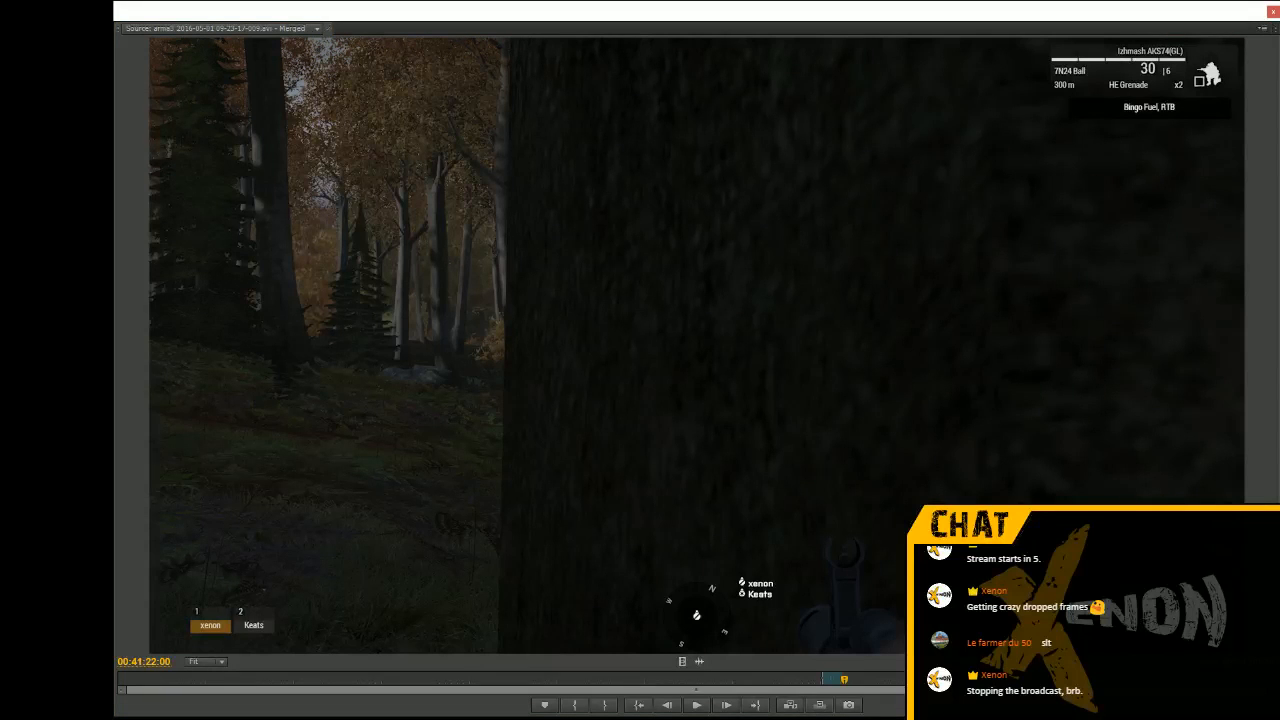
Review the merged clip from about 00:41:22 to 00:42:20, skipping forward through the forest walk for the next usable moment
{"action": "key", "text": "space"}
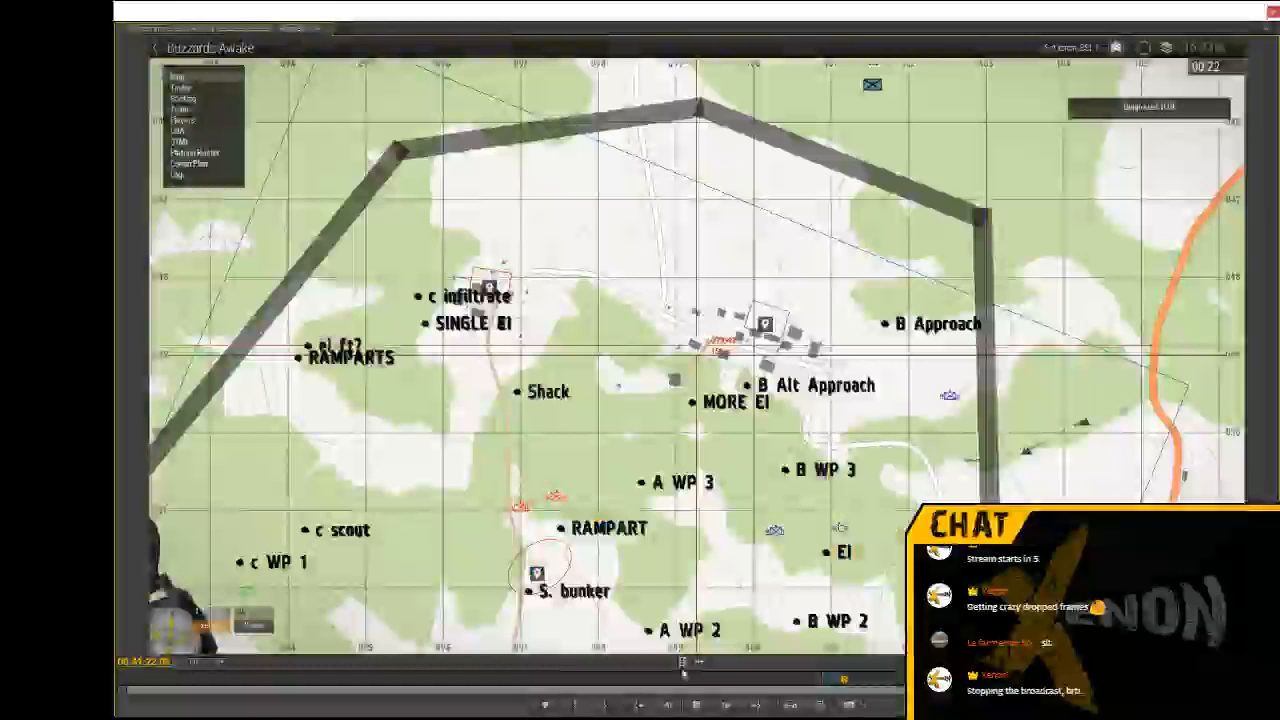
{"action": "left_click_drag", "start_coordinate": [844, 679], "coordinate": [857, 679]}
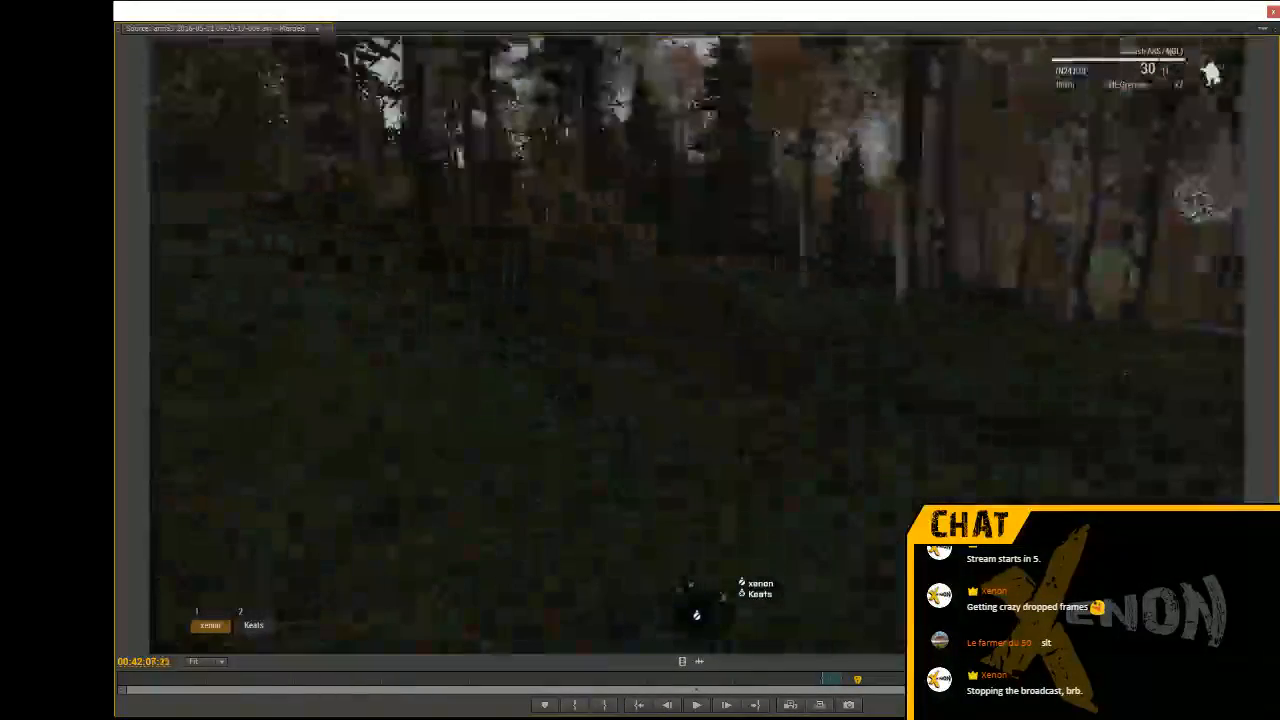
{"action": "key", "text": "space"}
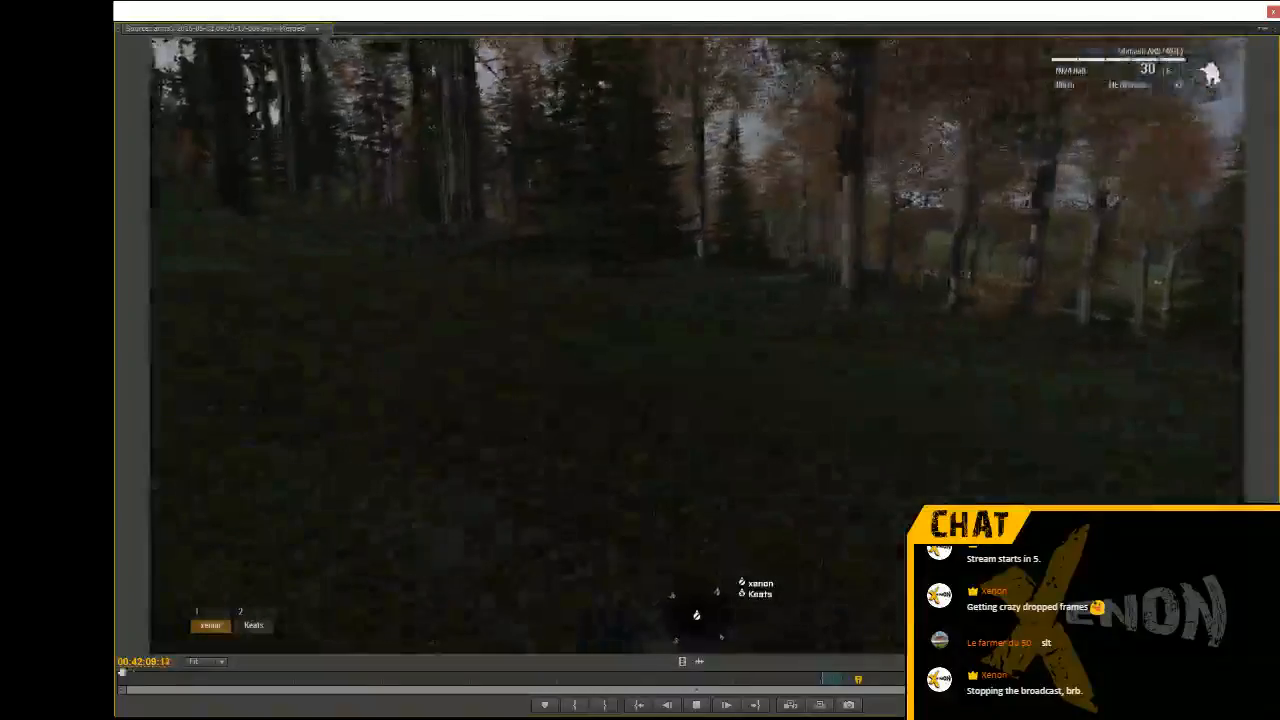
{"action": "key", "text": "l"}
{"action": "key", "text": "l"}
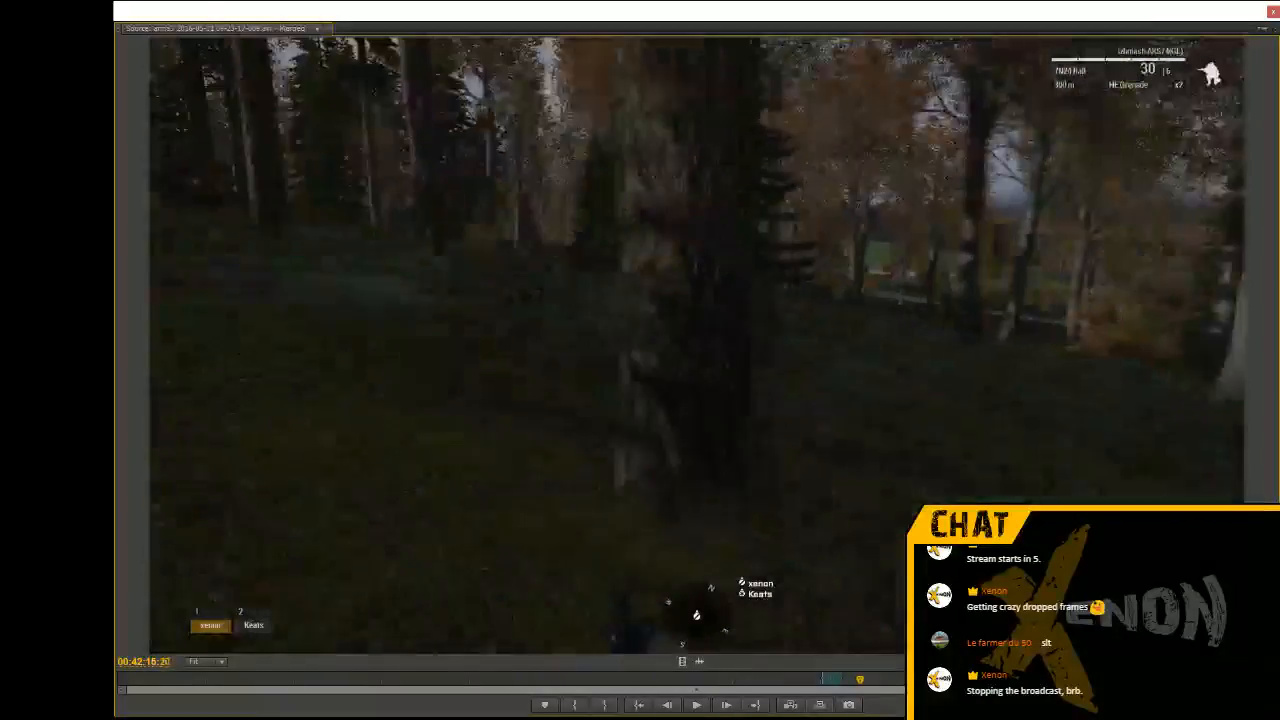
{"action": "key", "text": "space"}
{"action": "key", "text": "space"}
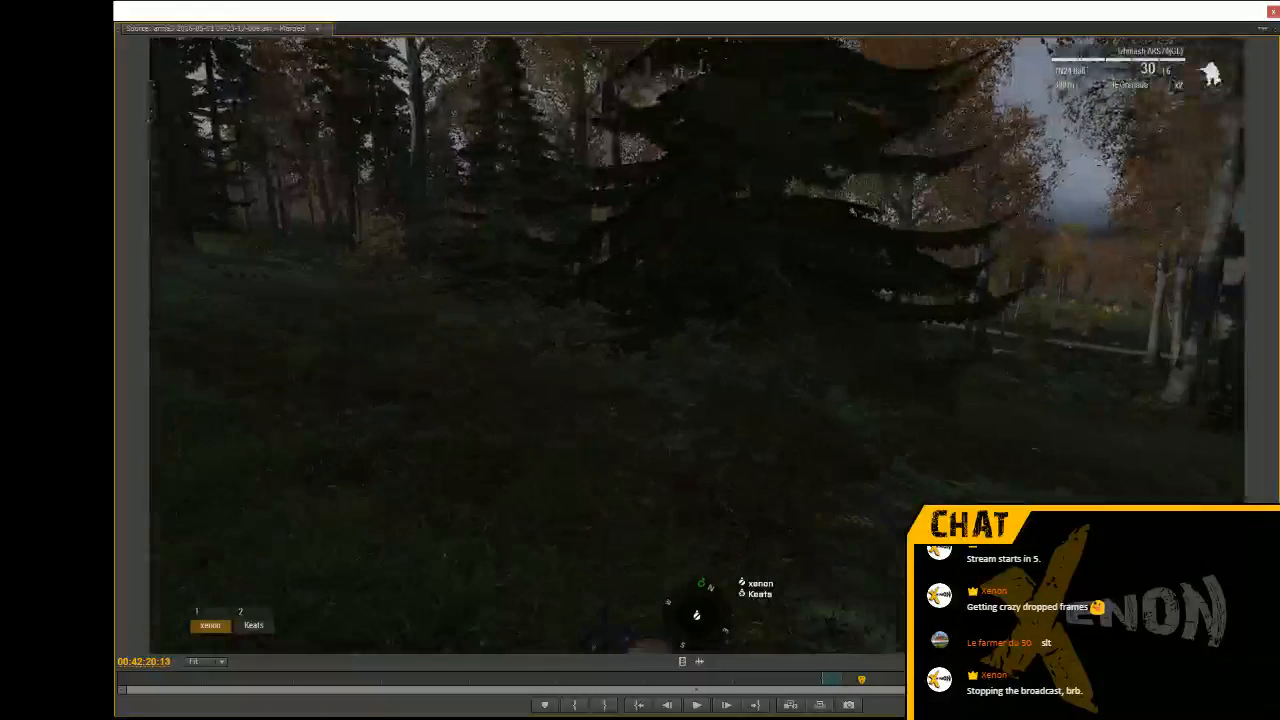
{"action": "key", "text": "space"}
{"action": "key", "text": "j"}
{"action": "key", "text": "k"}
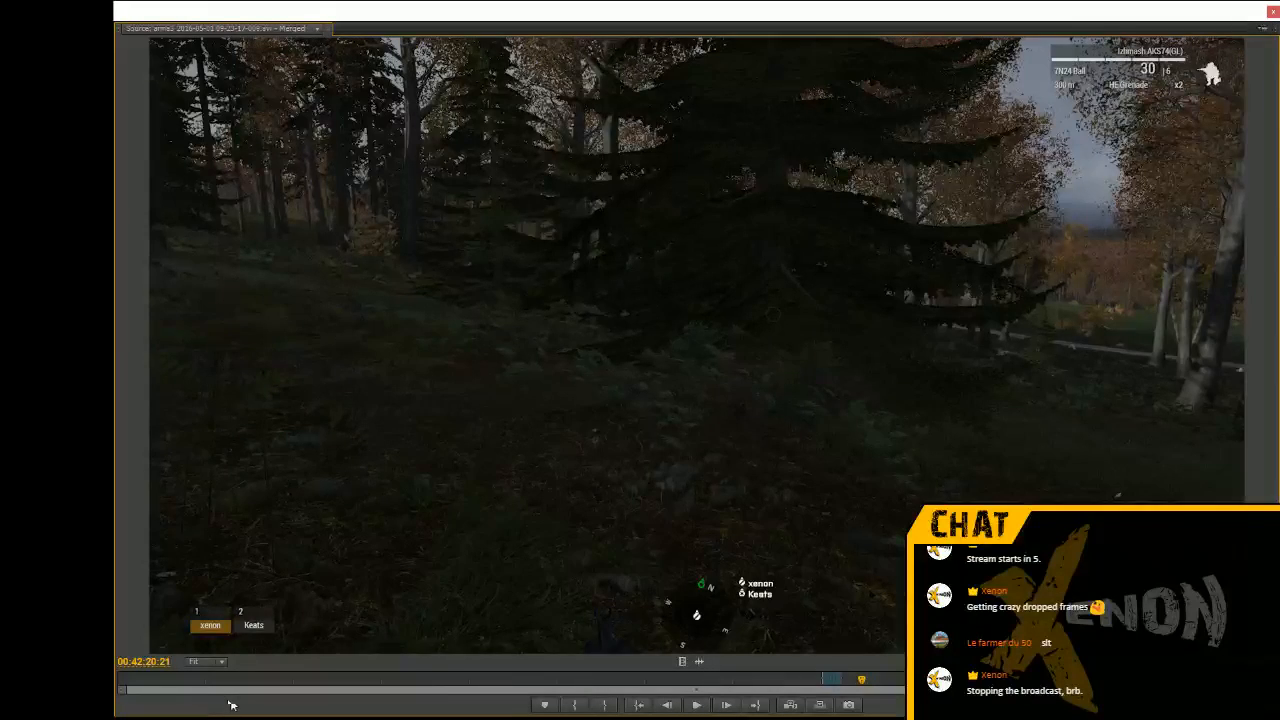
Play the merged clip on to about 00:42:44, return to 00:42:19:22 and mark a new In point there
{"action": "key", "text": "space"}
{"action": "key", "text": "space"}
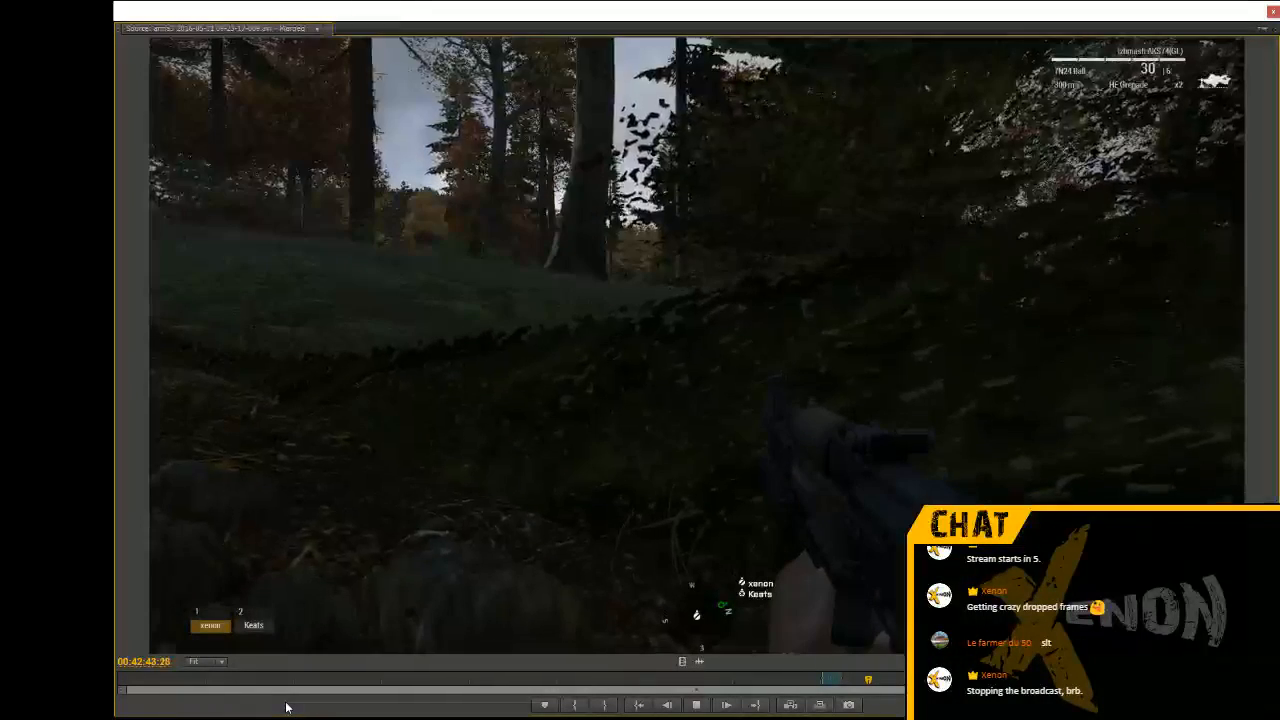
{"action": "key", "text": "space"}
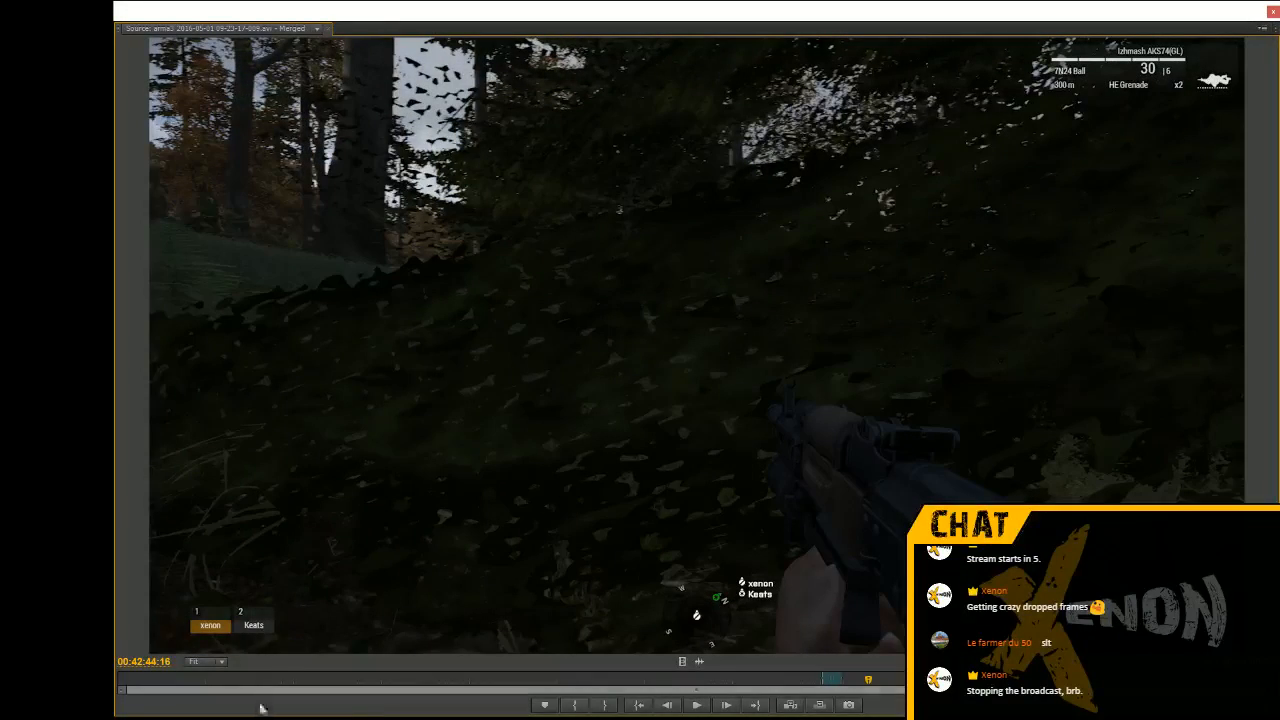
{"action": "mouse_move", "coordinate": [168, 663]}
{"action": "left_mouse_down"}
{"action": "mouse_move", "coordinate": [116, 663]}
{"action": "mouse_move", "coordinate": [170, 664]}
{"action": "left_mouse_up"}
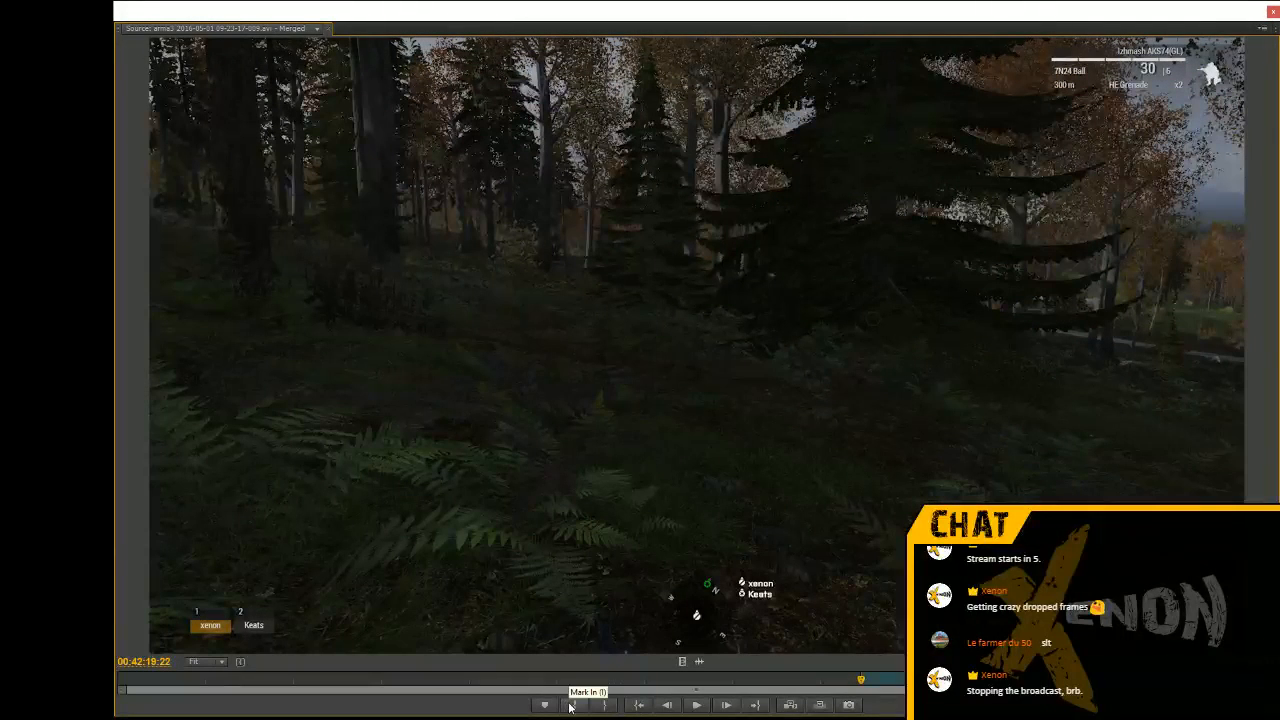
Play the marked section past 00:43:27 and move the sequence playhead beyond the last clip to 00:10:59:03
{"action": "key", "text": "space"}
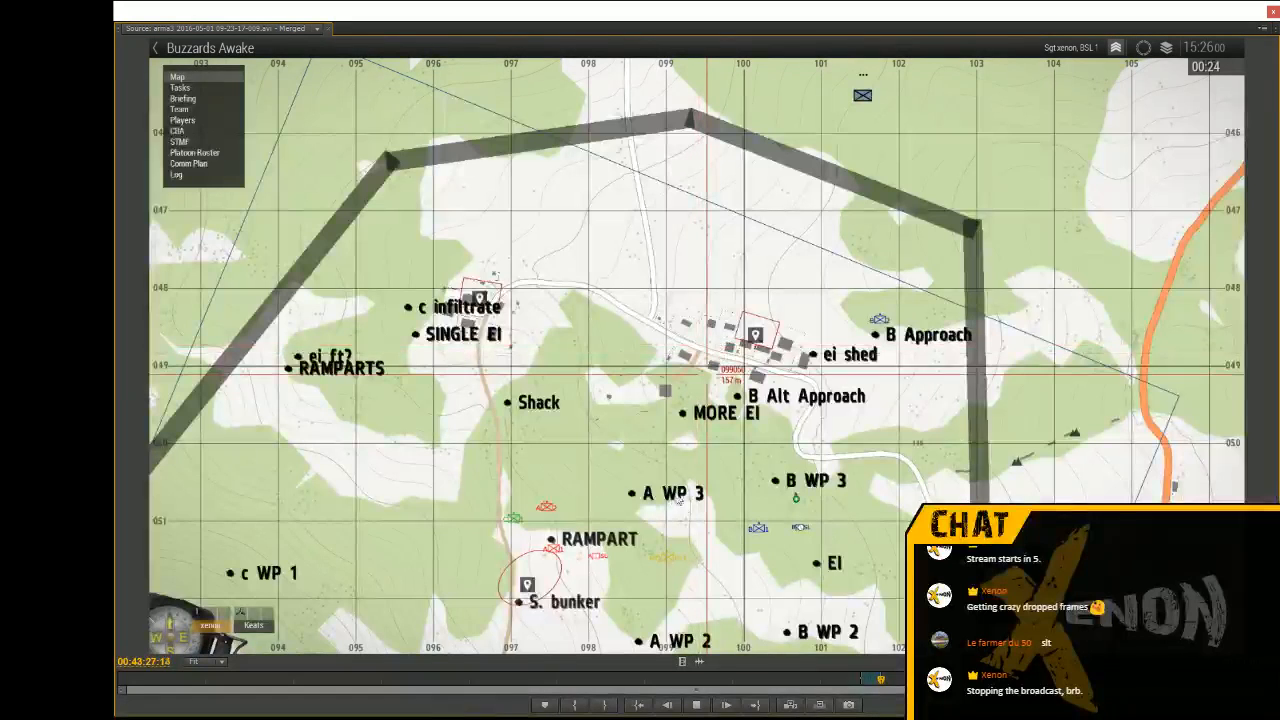
{"action": "key", "text": "space"}
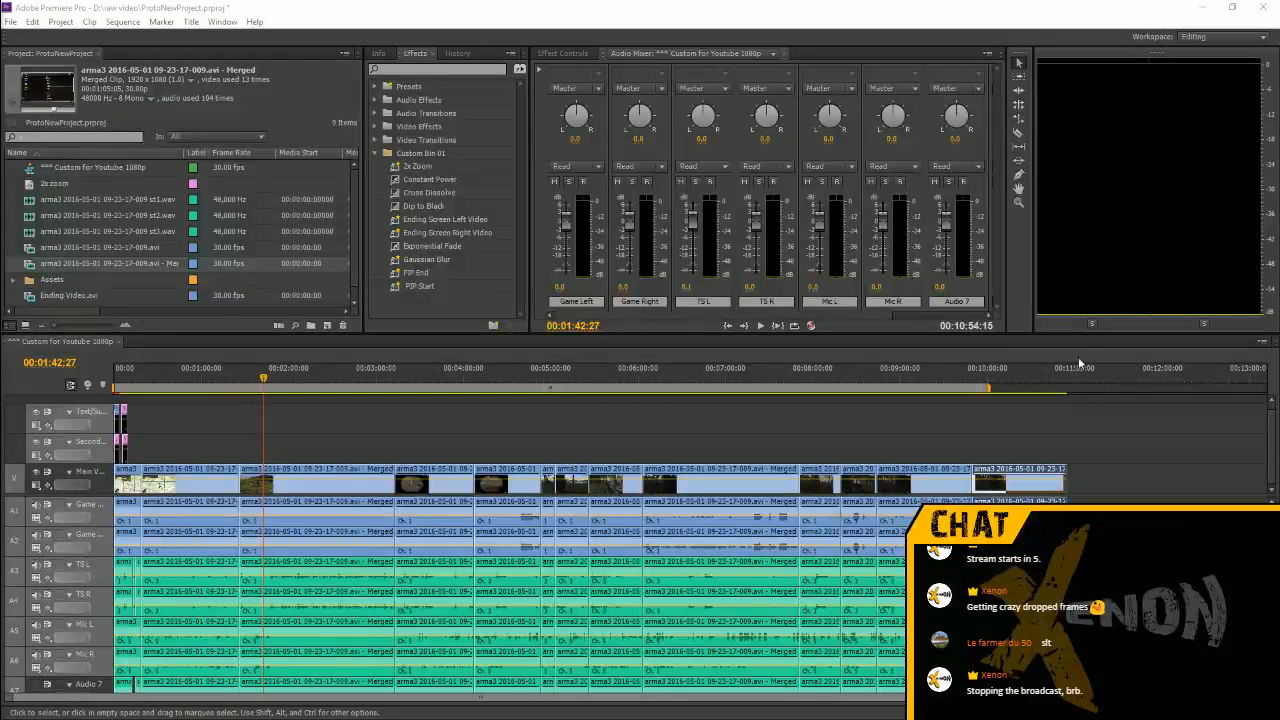
{"action": "left_click", "coordinate": [1067, 376]}
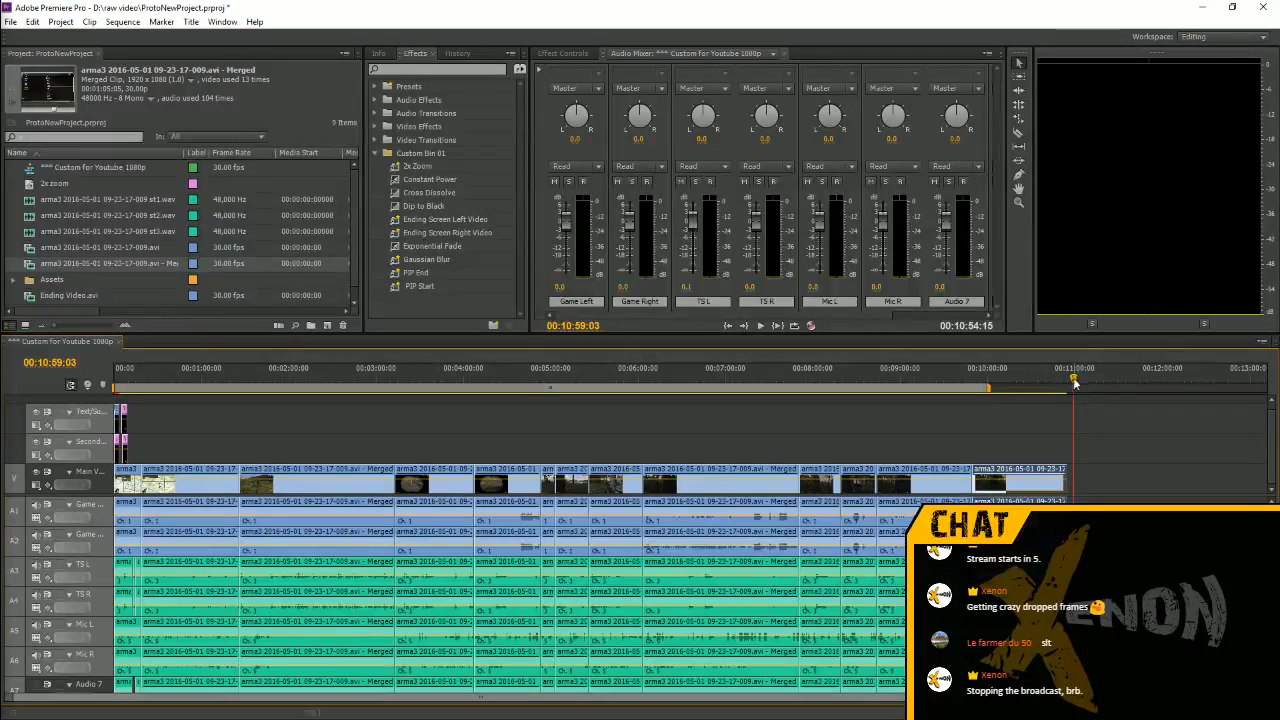
{"action": "key", "text": "minus"}
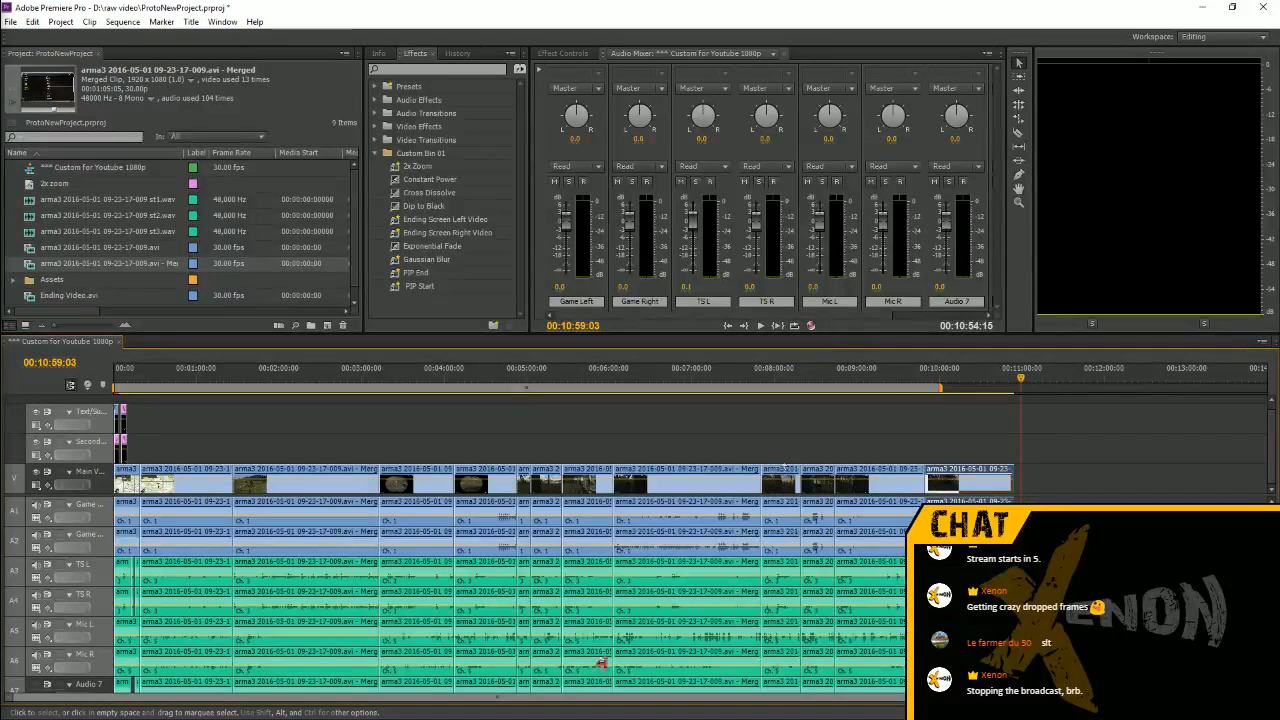
{"action": "key", "text": "shift+2"}
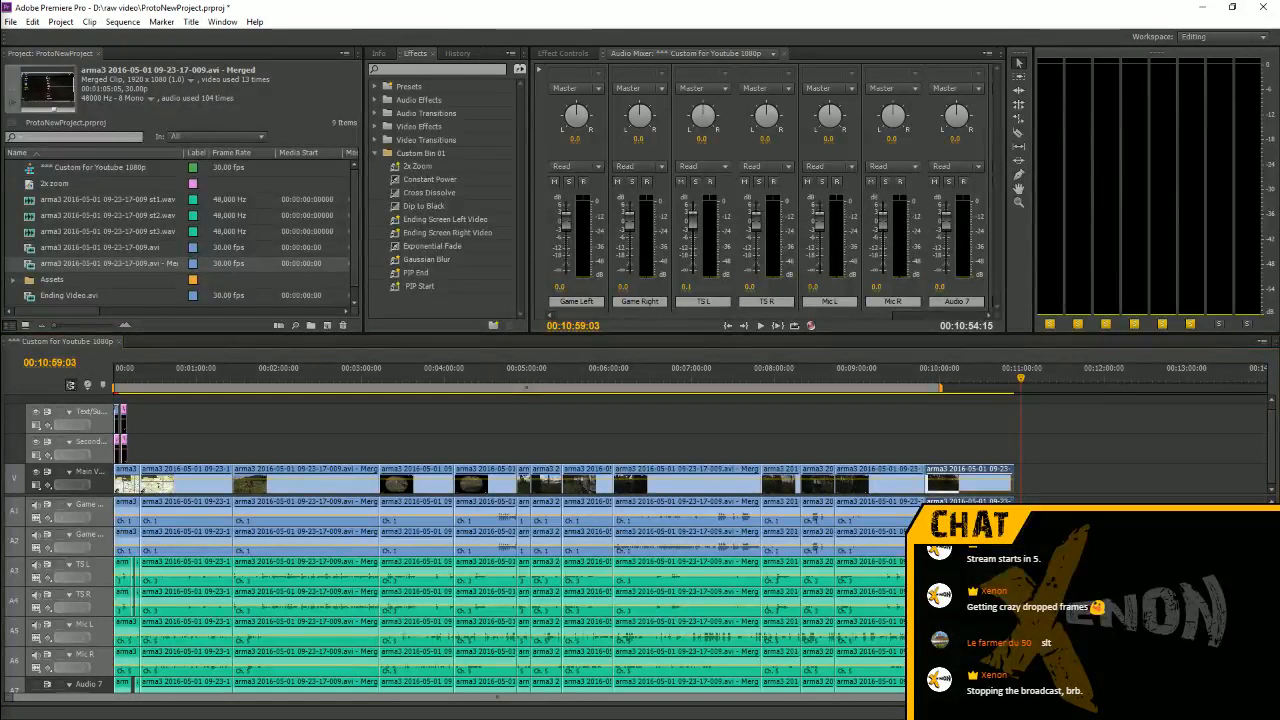
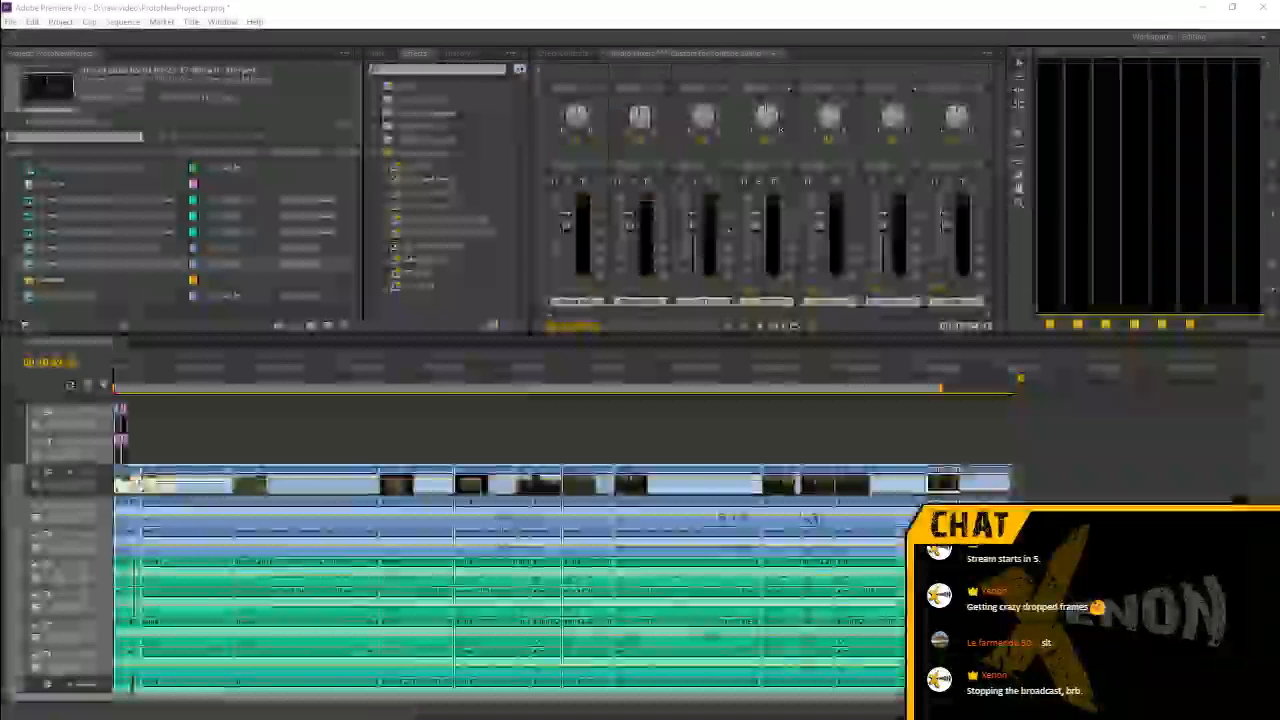
Switch to the streaming program and toggle the desktop region sources of the Impromptu Stream scene
{"action": "left_click", "coordinate": [598, 376]}
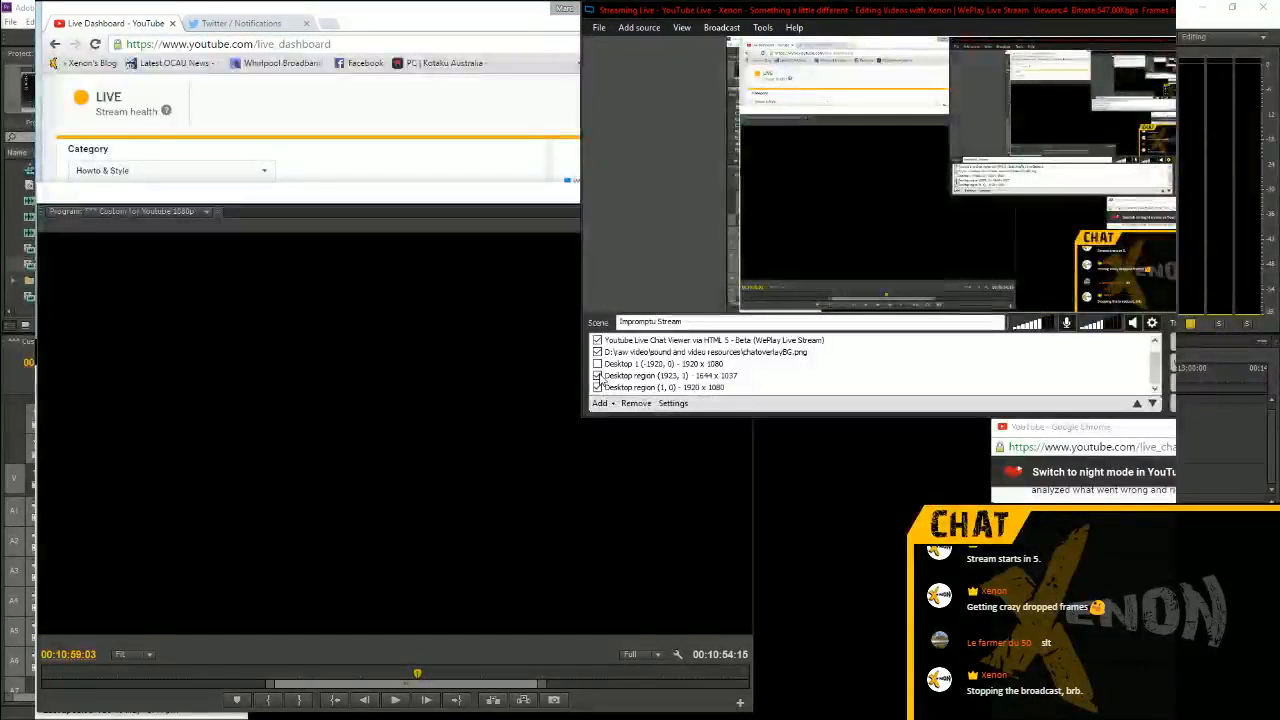
{"action": "left_click", "coordinate": [598, 376]}
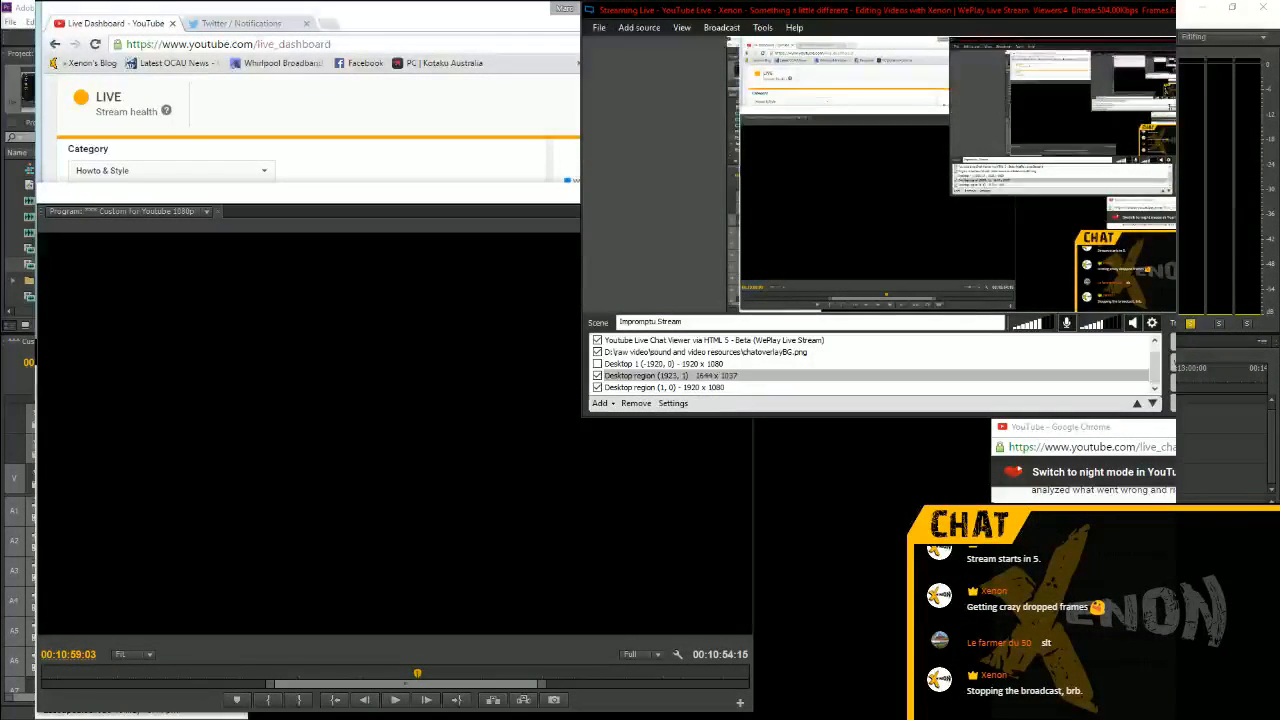
{"action": "left_click", "coordinate": [600, 377]}
{"action": "left_click", "coordinate": [598, 387]}
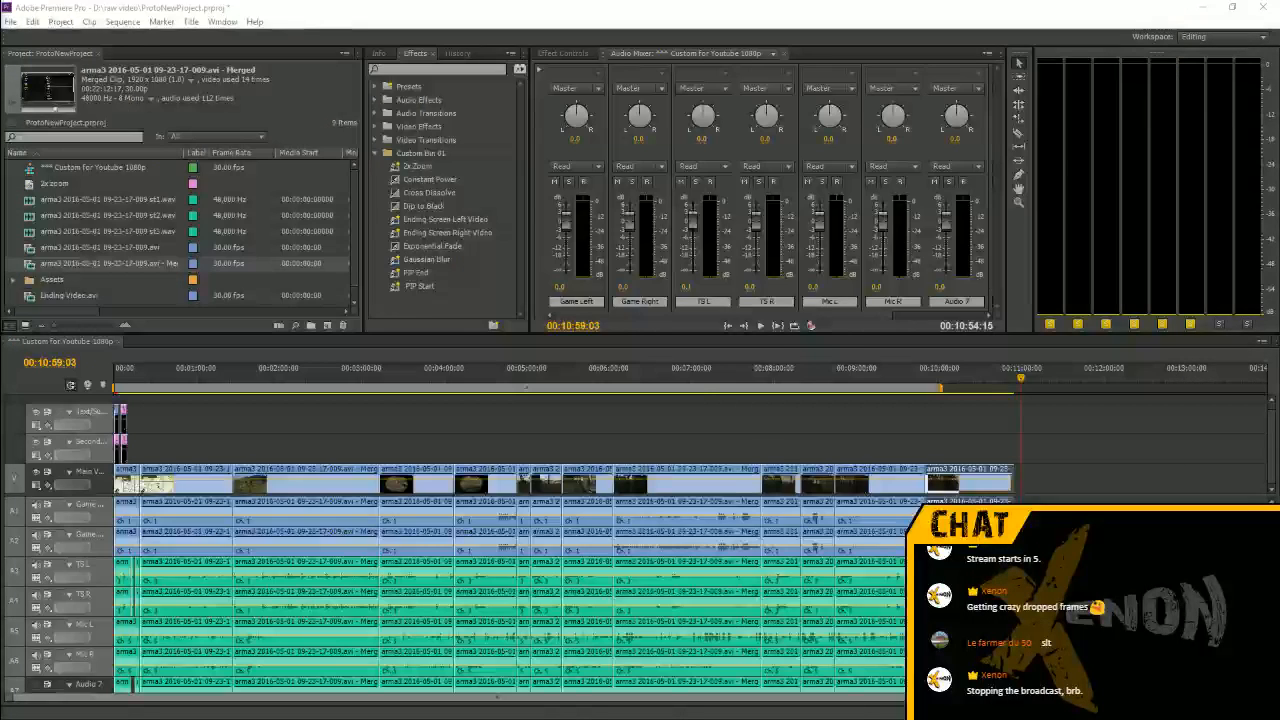
Review the merged clip from about 00:45:57 to 00:47:21, scrubbing back at about 00:46:32 to recheck the shot
{"action": "key", "text": "space"}
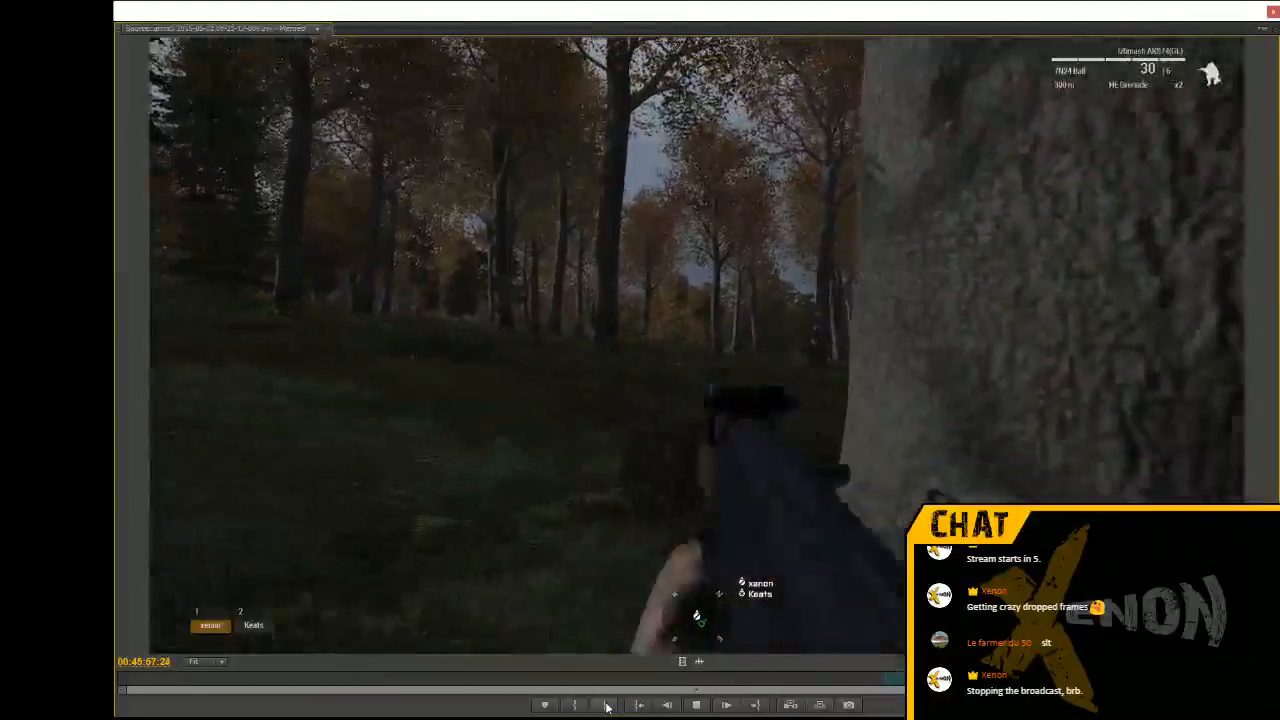
{"action": "key", "text": "space"}
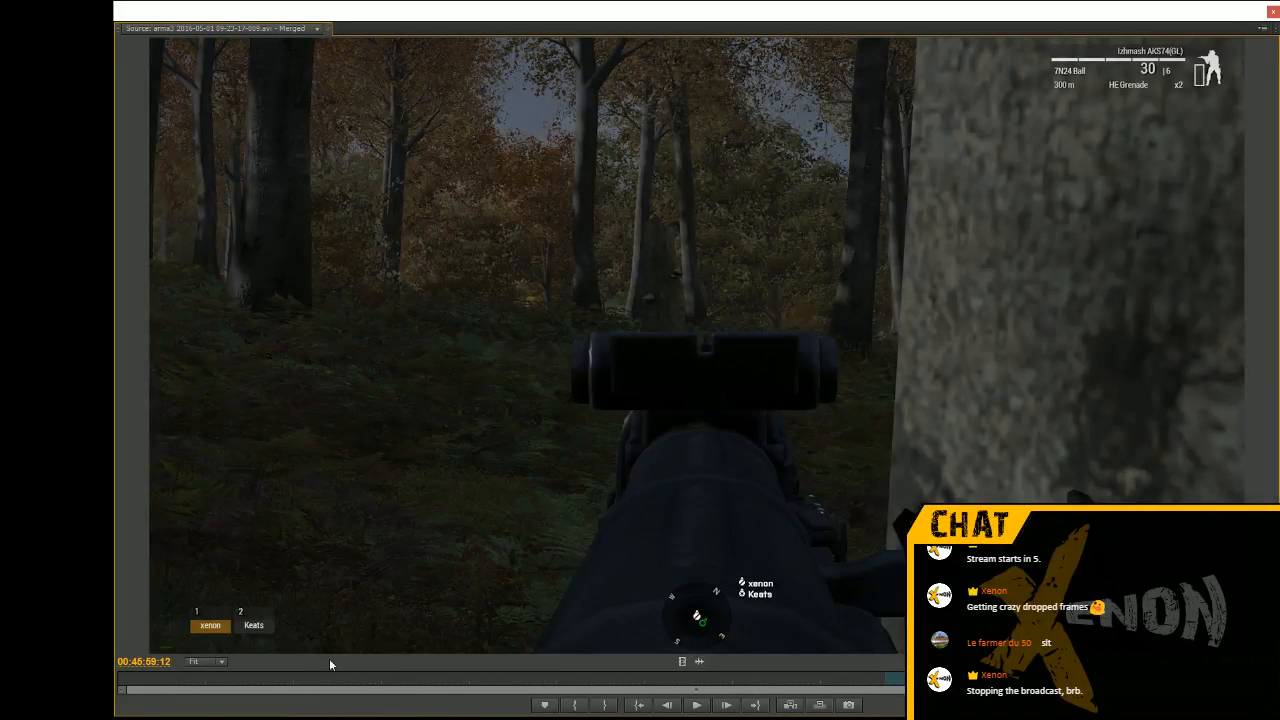
{"action": "mouse_move", "coordinate": [136, 668]}
{"action": "left_mouse_down"}
{"action": "mouse_move", "coordinate": [150, 668]}
{"action": "mouse_move", "coordinate": [100, 668]}
{"action": "mouse_move", "coordinate": [136, 668]}
{"action": "left_mouse_up"}
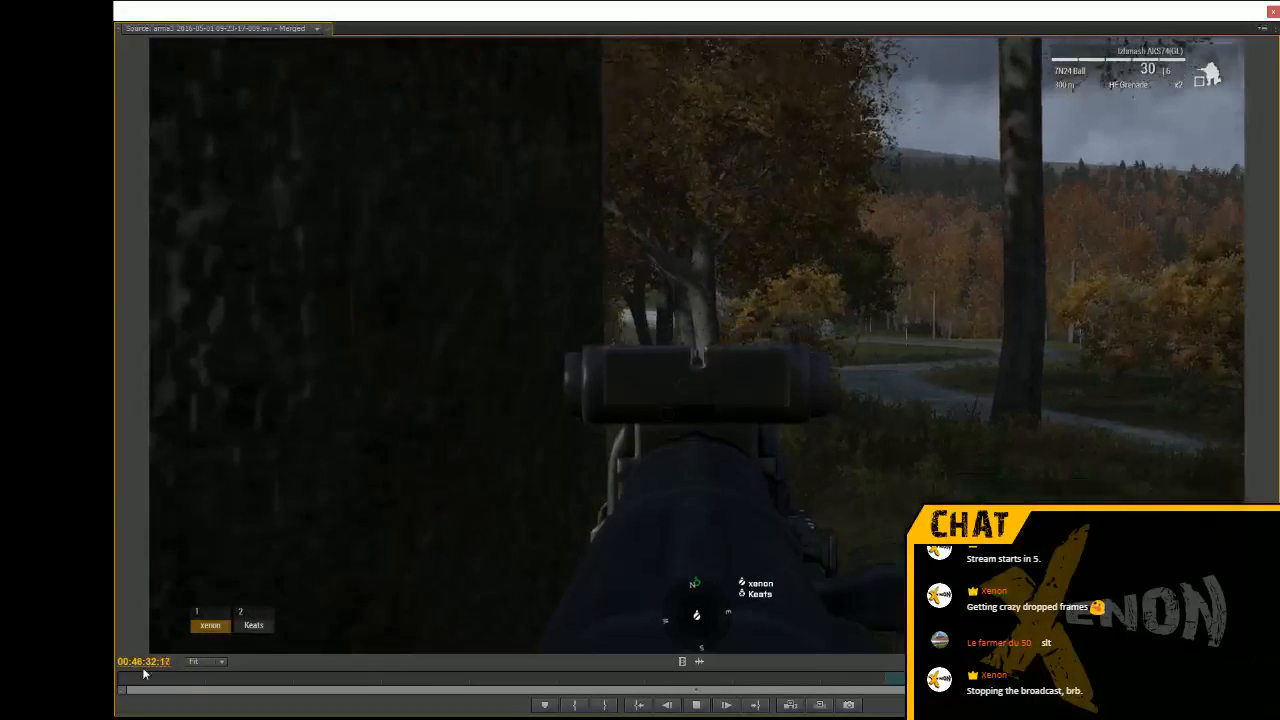
{"action": "left_click_drag", "start_coordinate": [157, 665], "coordinate": [20, 665]}
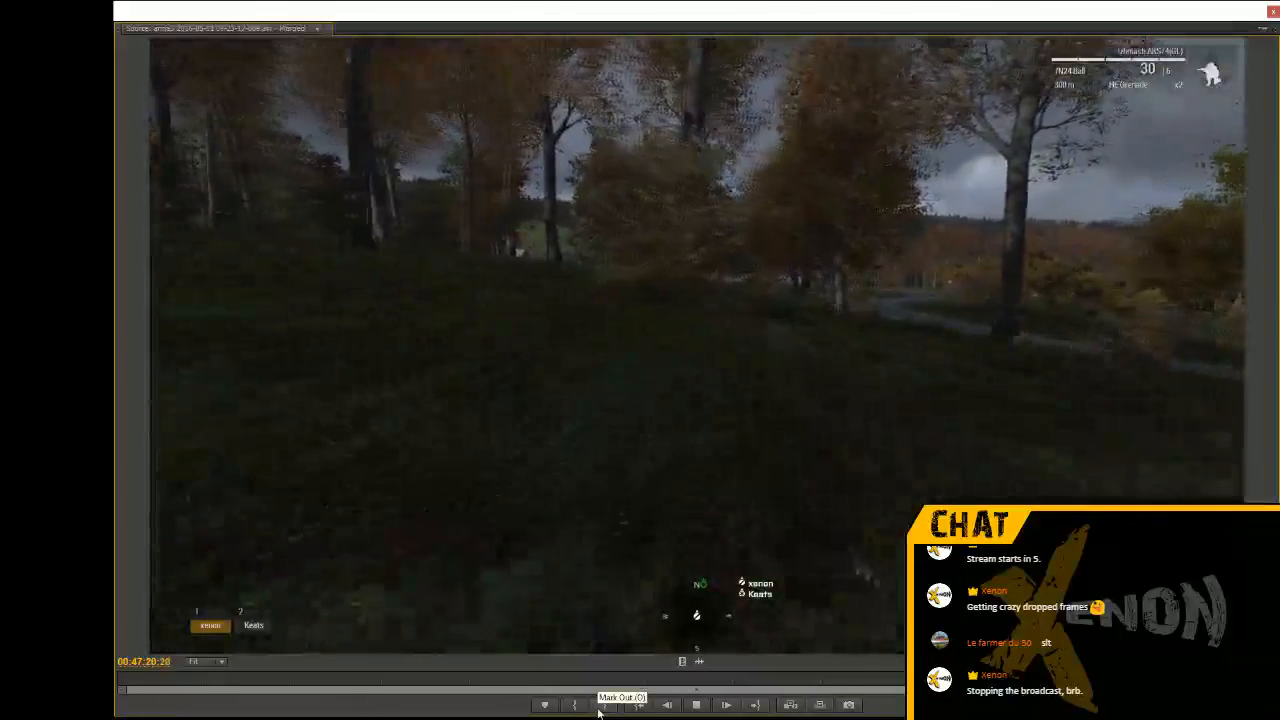
{"action": "key", "text": "space"}
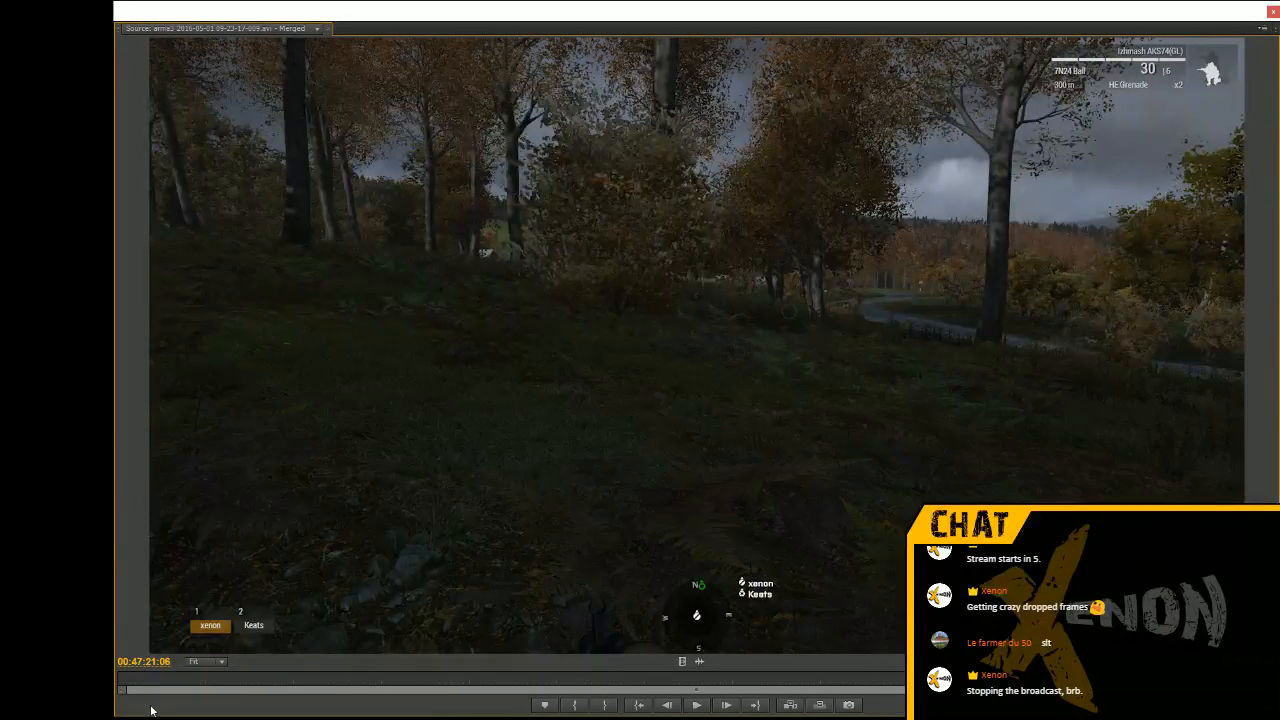
Fast-forward the merged clip to about 00:48:06 and scrub back slightly from there to recheck the approach to the houses
{"action": "key", "text": "l"}
{"action": "key", "text": "l"}
{"action": "key", "text": "l"}
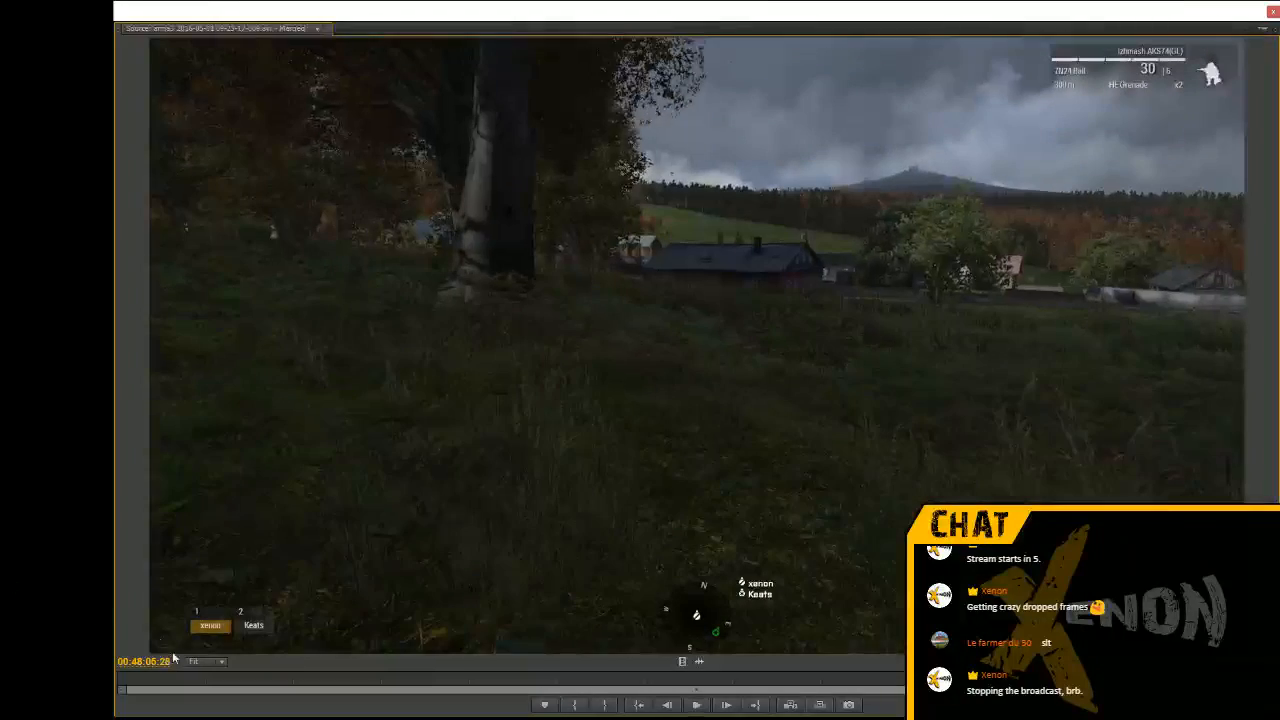
{"action": "left_click_drag", "start_coordinate": [156, 668], "coordinate": [132, 668]}
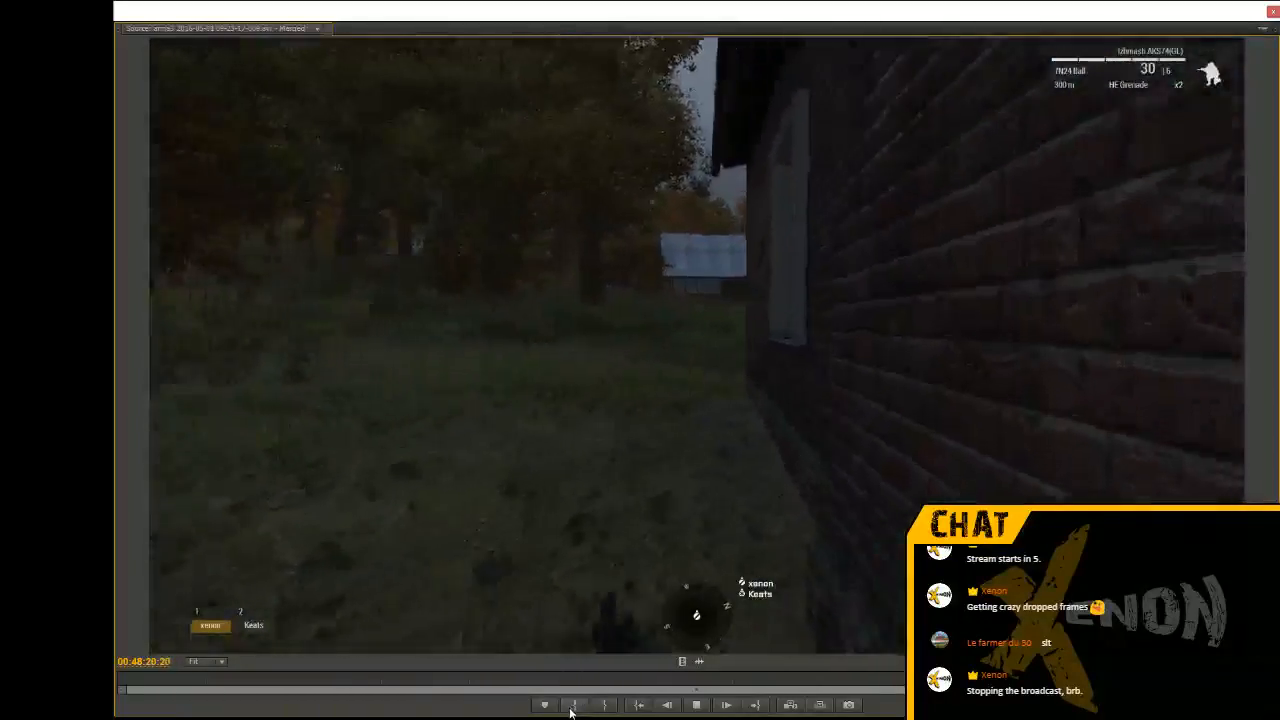
Review the merged clip from about 00:48:20 to the start of the spectator footage at about 00:50:47
{"action": "key", "text": "space"}
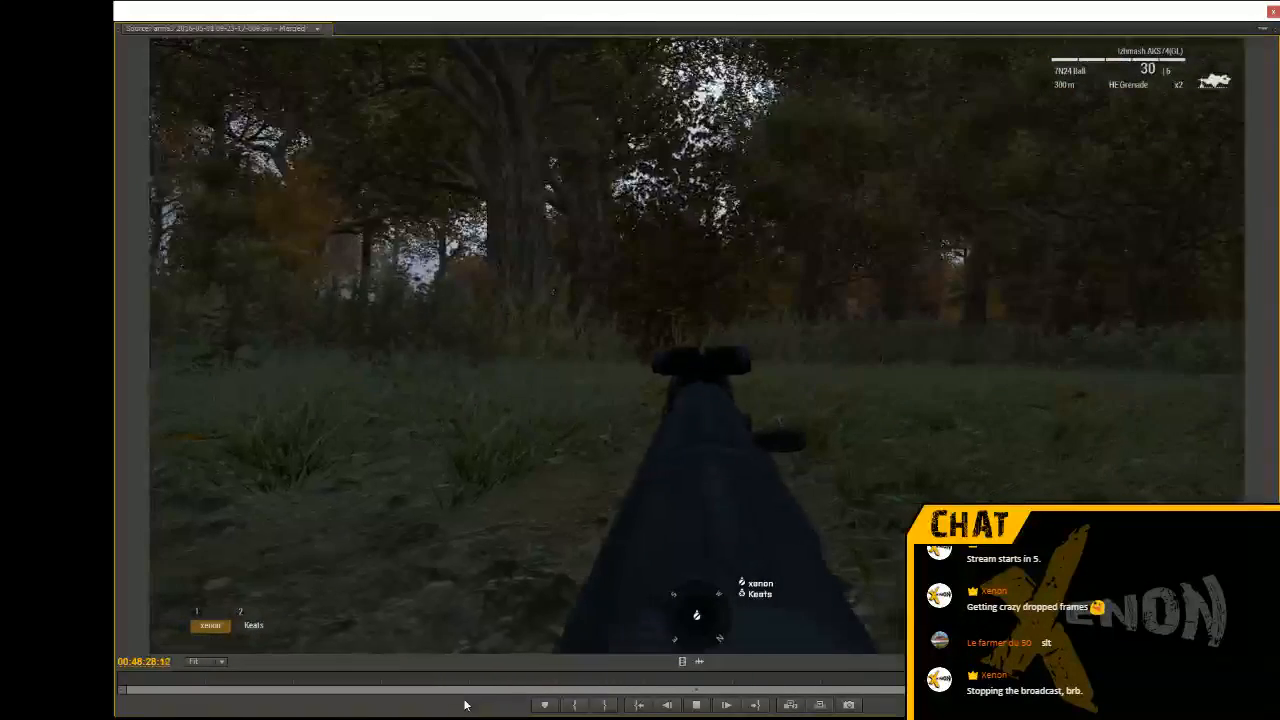
{"action": "key", "text": "space"}
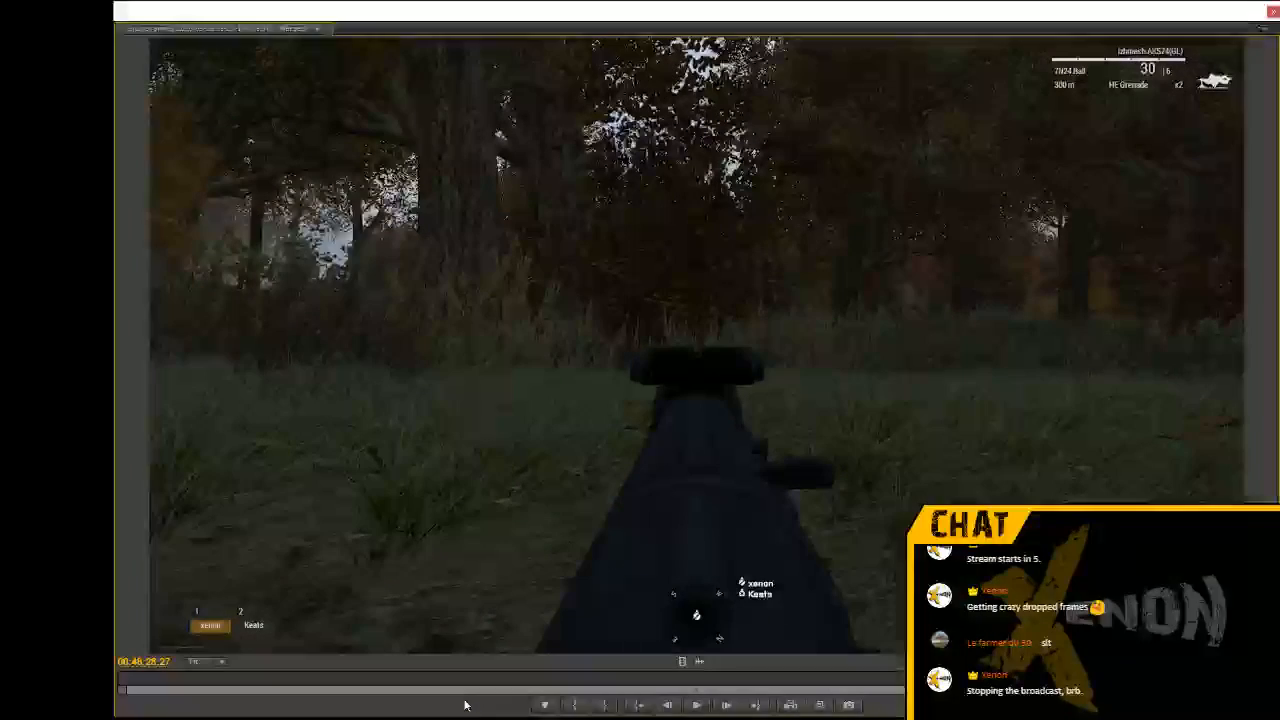
{"action": "key", "text": "space"}
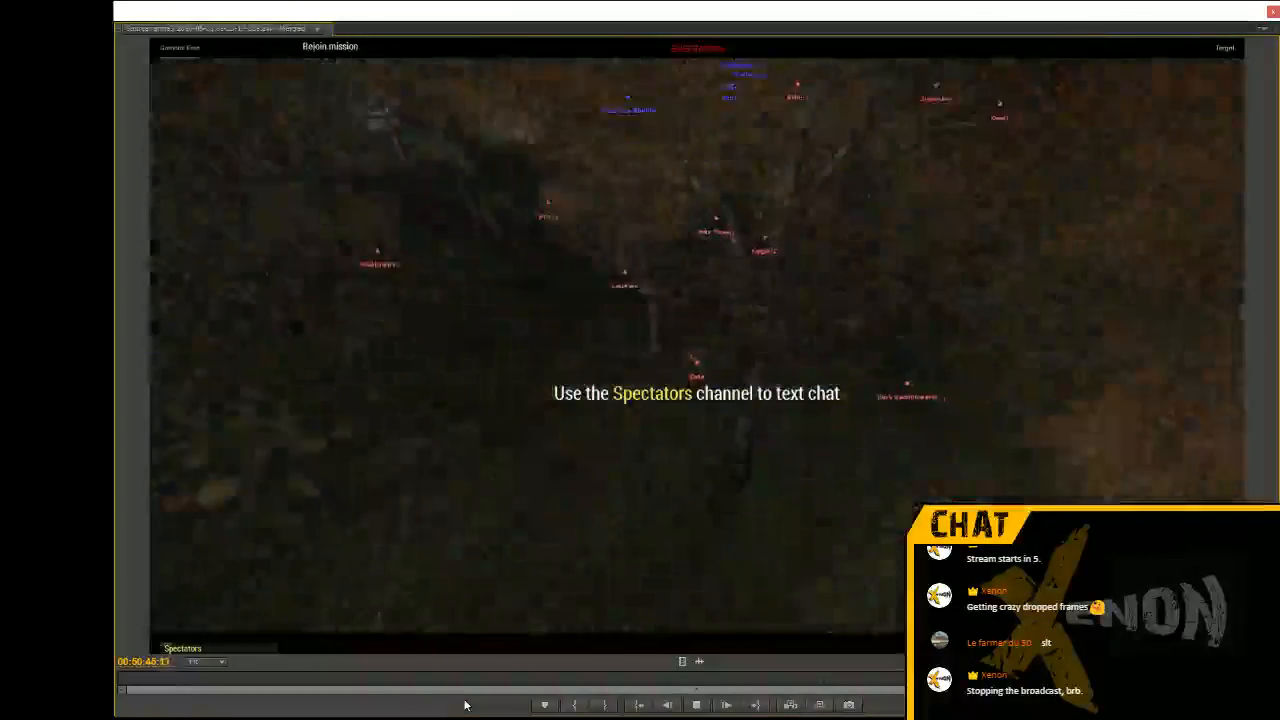
{"action": "key", "text": "space"}
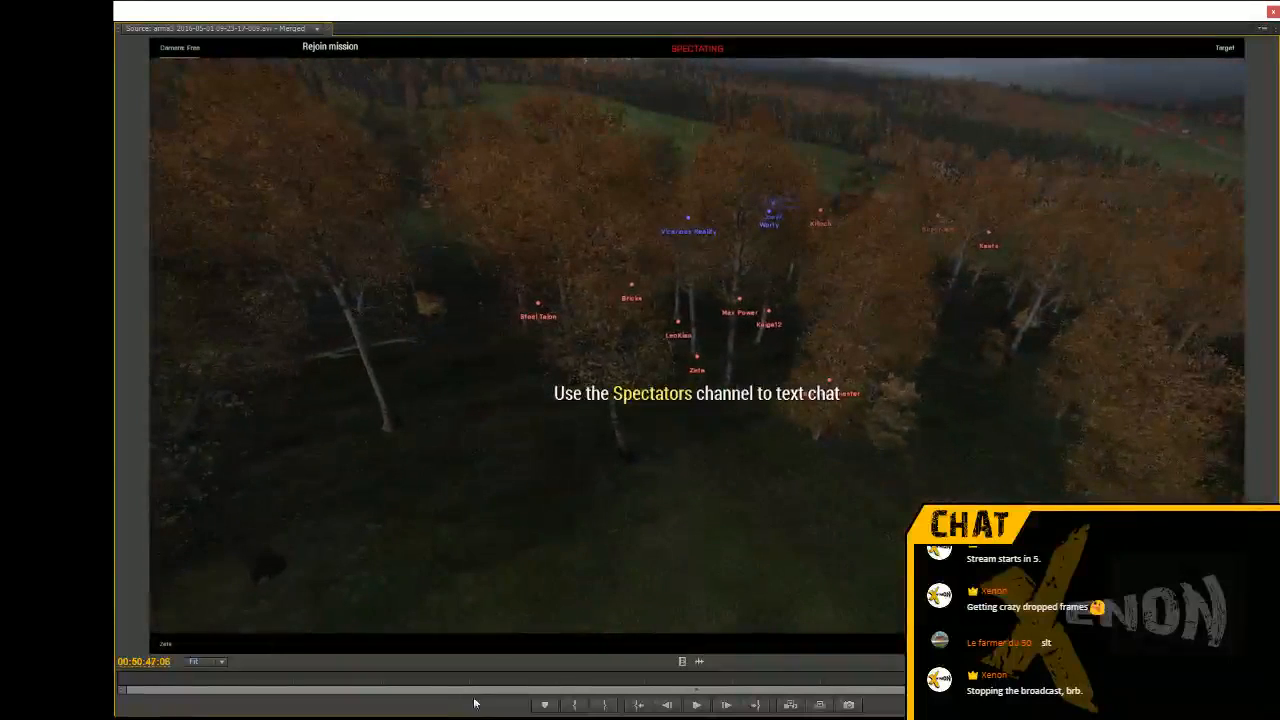
Shuttle back from the spectator view and step through frames to locate the black frame at 00:50:42:21
{"action": "key", "text": "j"}
{"action": "key", "text": "j"}
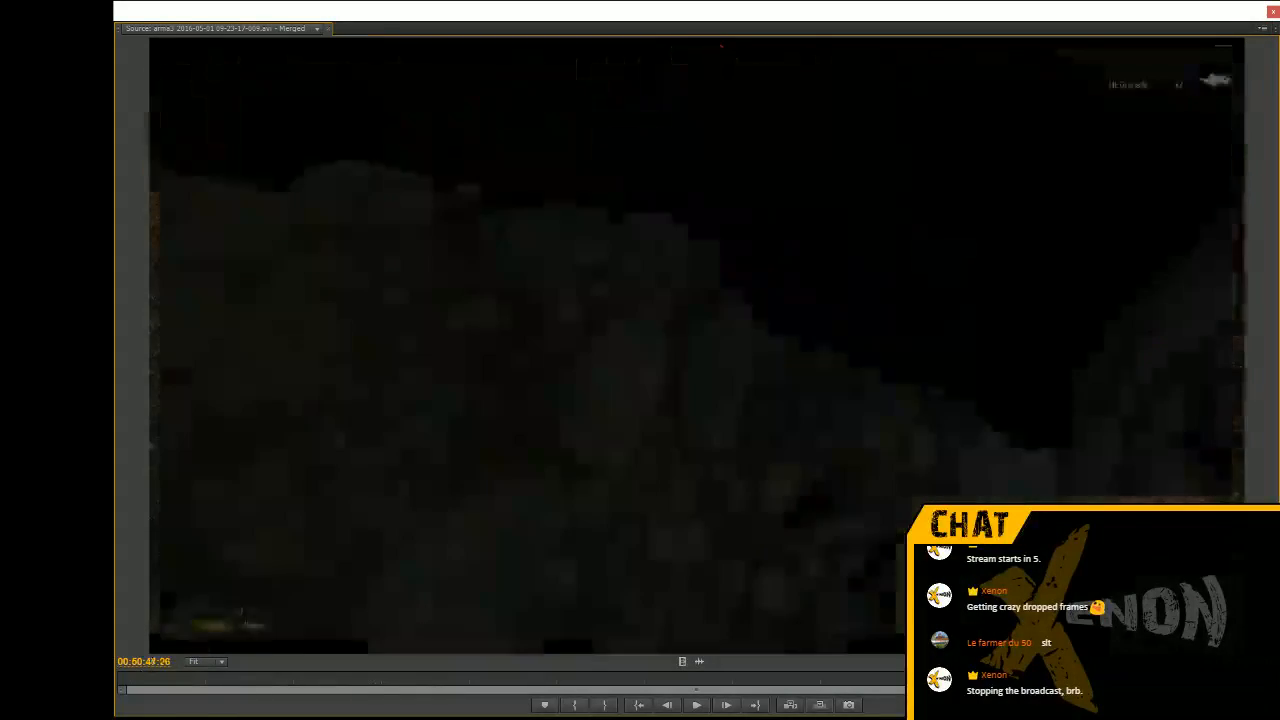
{"action": "key", "text": "l"}
{"action": "key", "text": "l"}
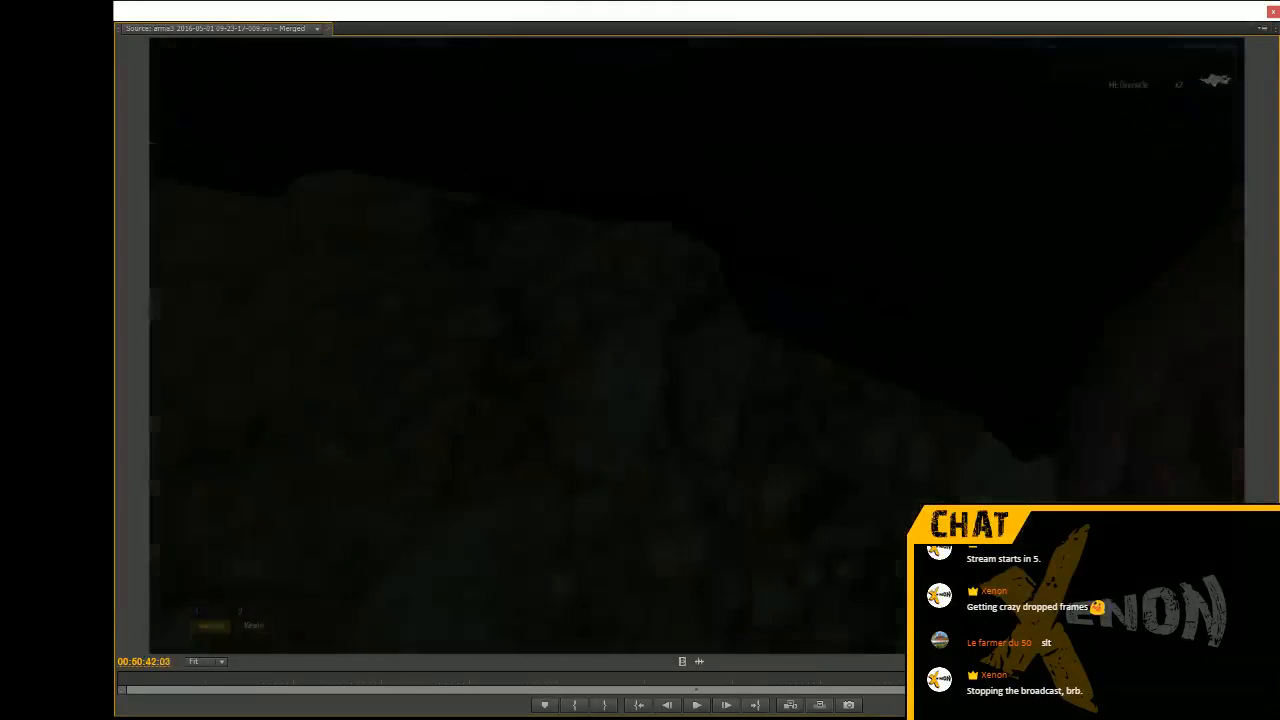
{"action": "key", "text": "Left"}
{"action": "key", "text": "Left"}
{"action": "key", "text": "Left"}
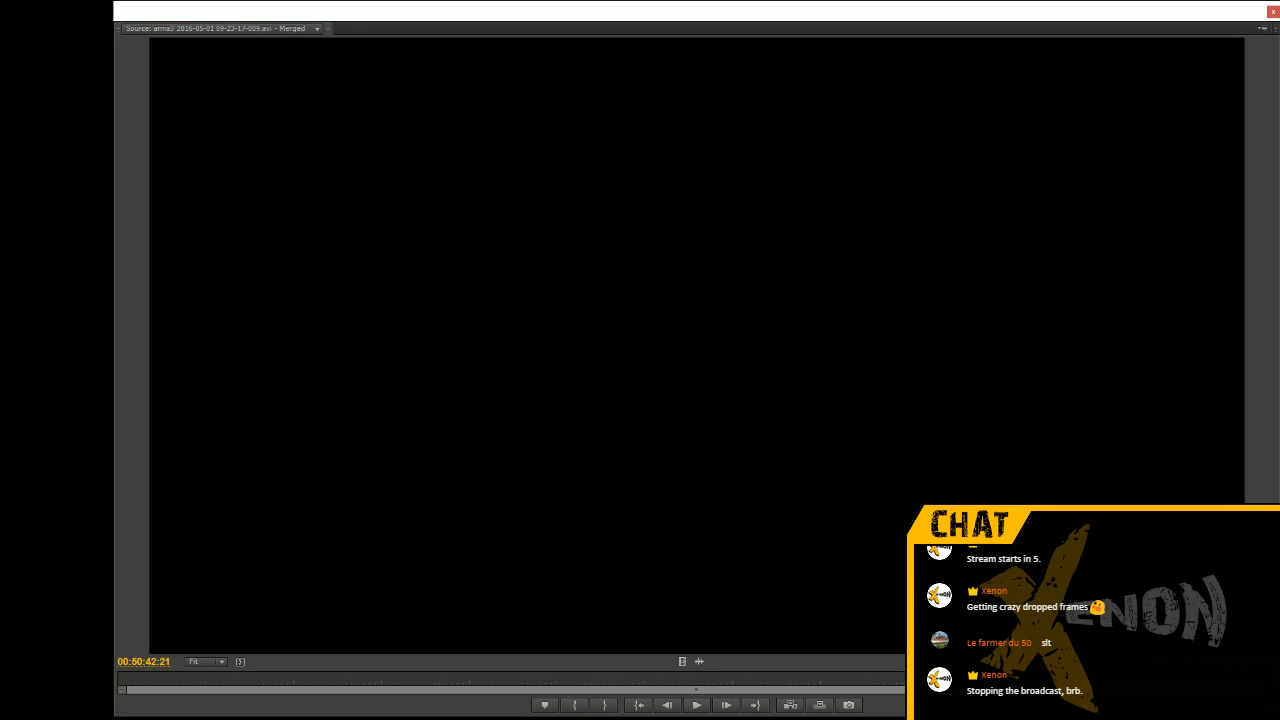
Play on from 00:50:42:21 and skim the spectator footage past 00:56:47 to about 00:58:07
{"action": "key", "text": "space"}
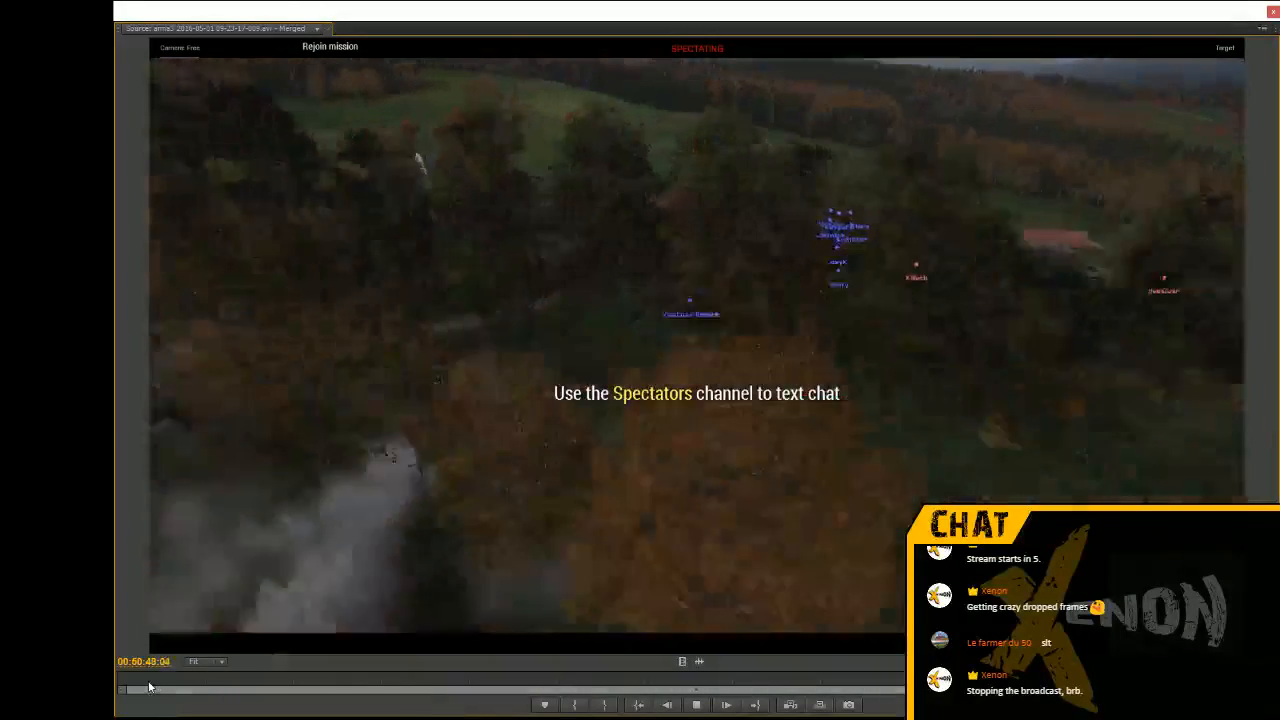
{"action": "key", "text": "space"}
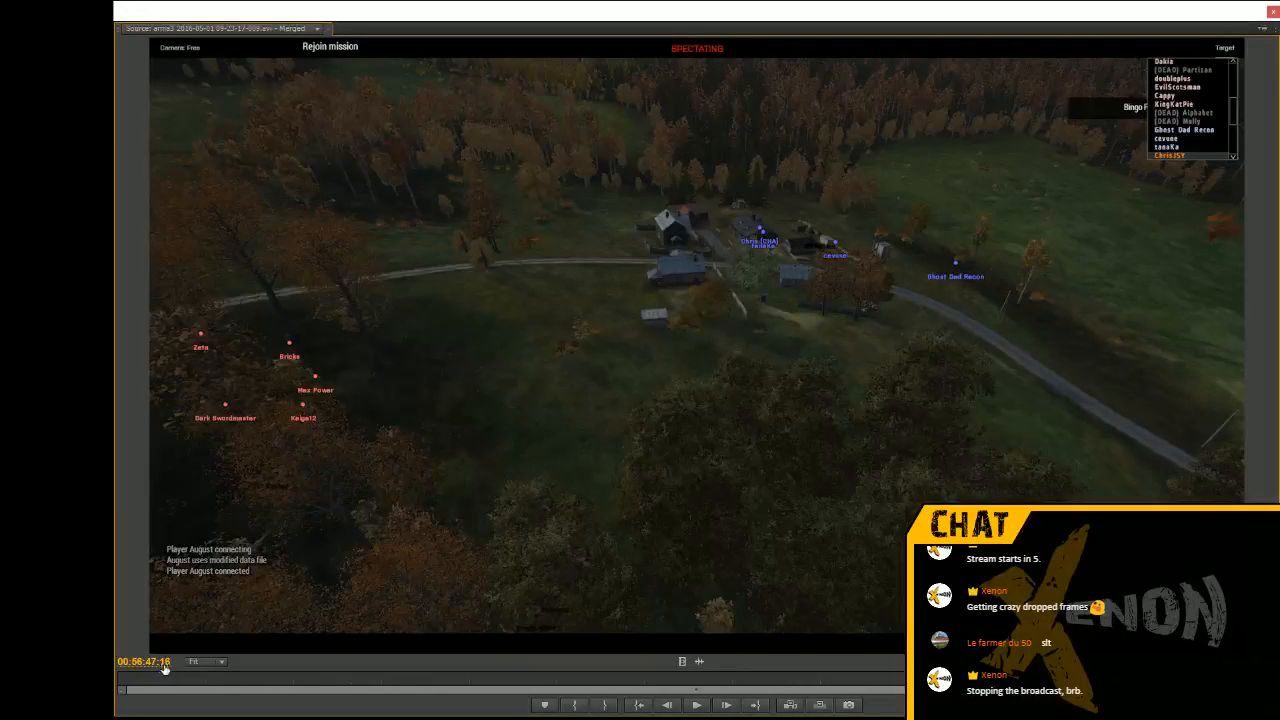
{"action": "key", "text": "space"}
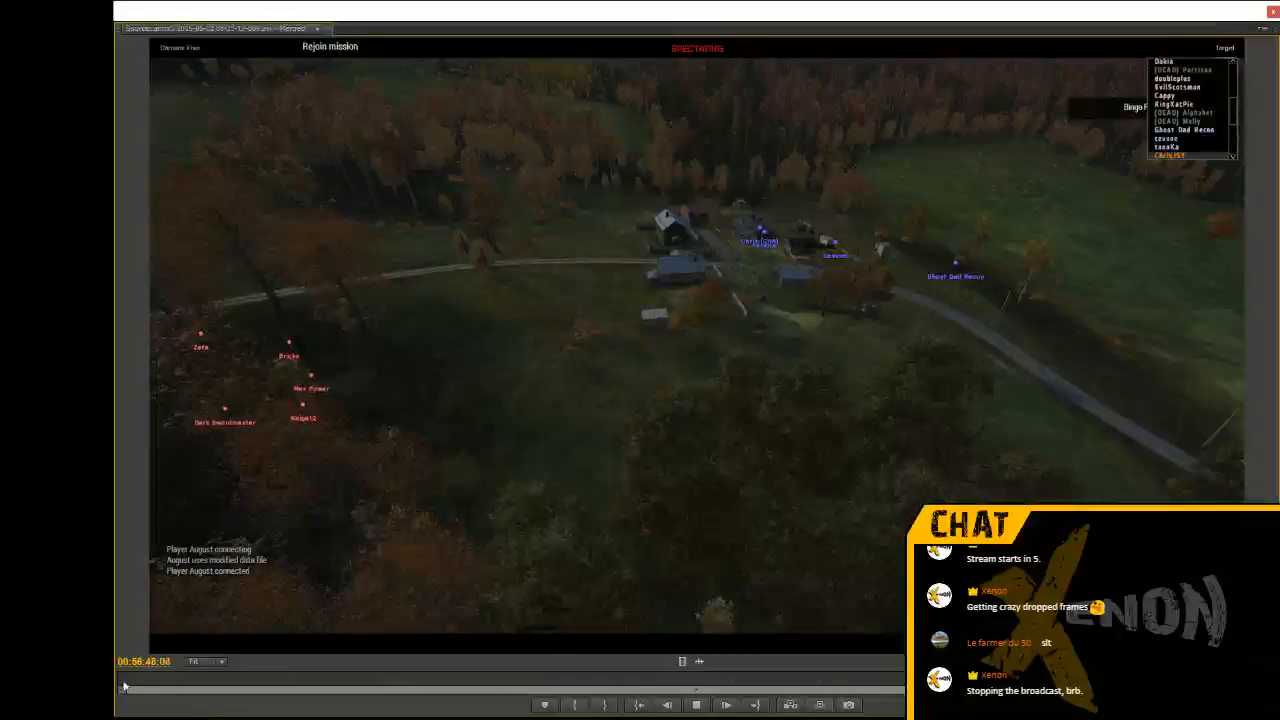
{"action": "key", "text": "l"}
{"action": "key", "text": "l"}
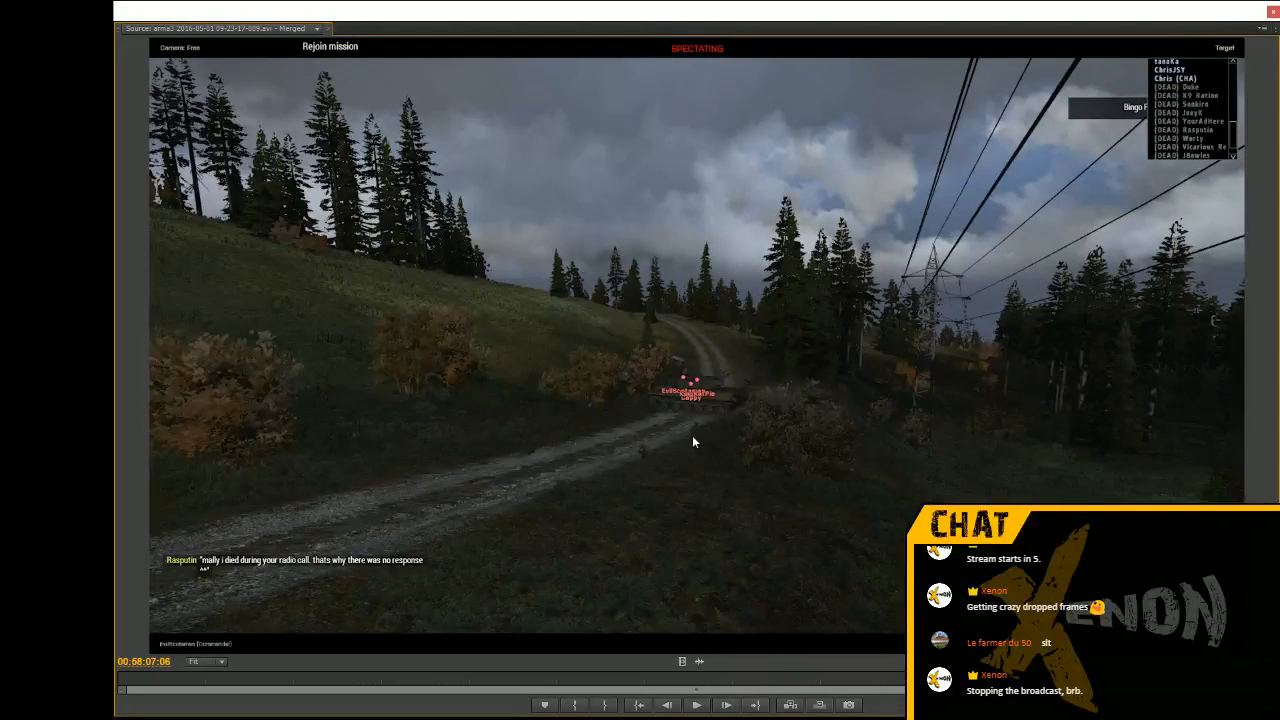
Play the overhead village shot in short bursts from about 00:58:07 to 00:58:16 to find a starting point
{"action": "key", "text": "space"}
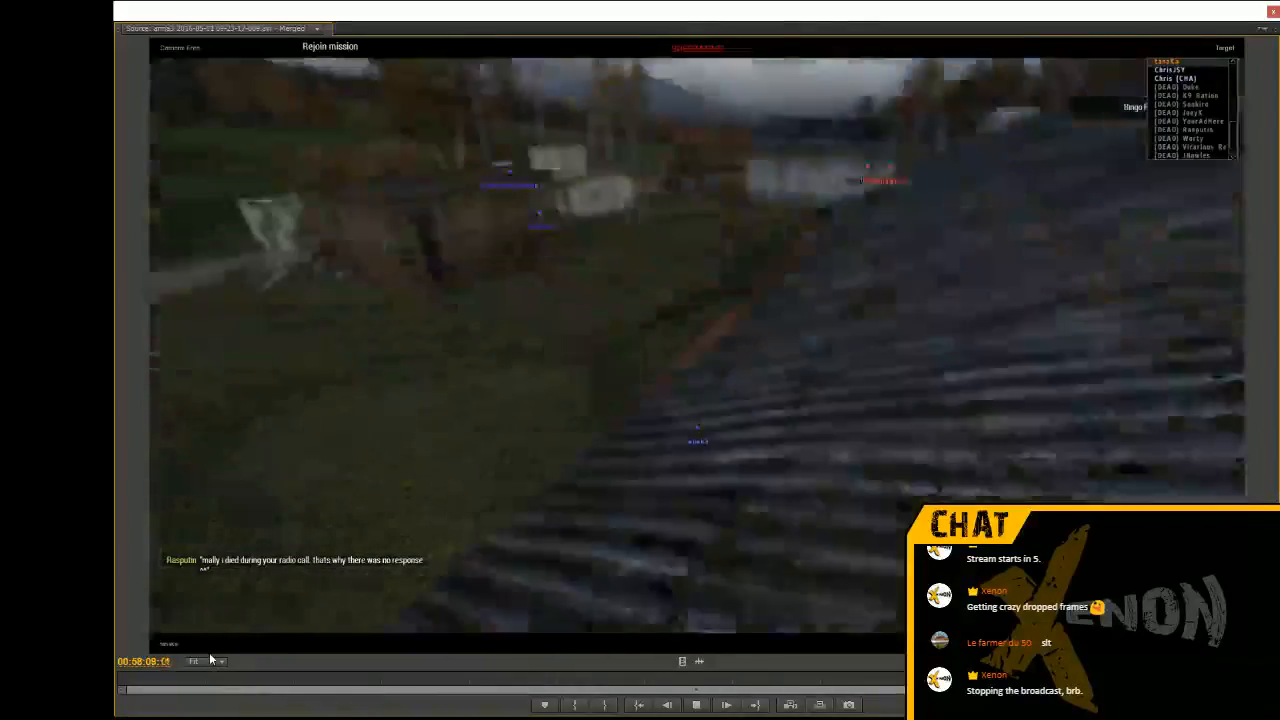
{"action": "key", "text": "space"}
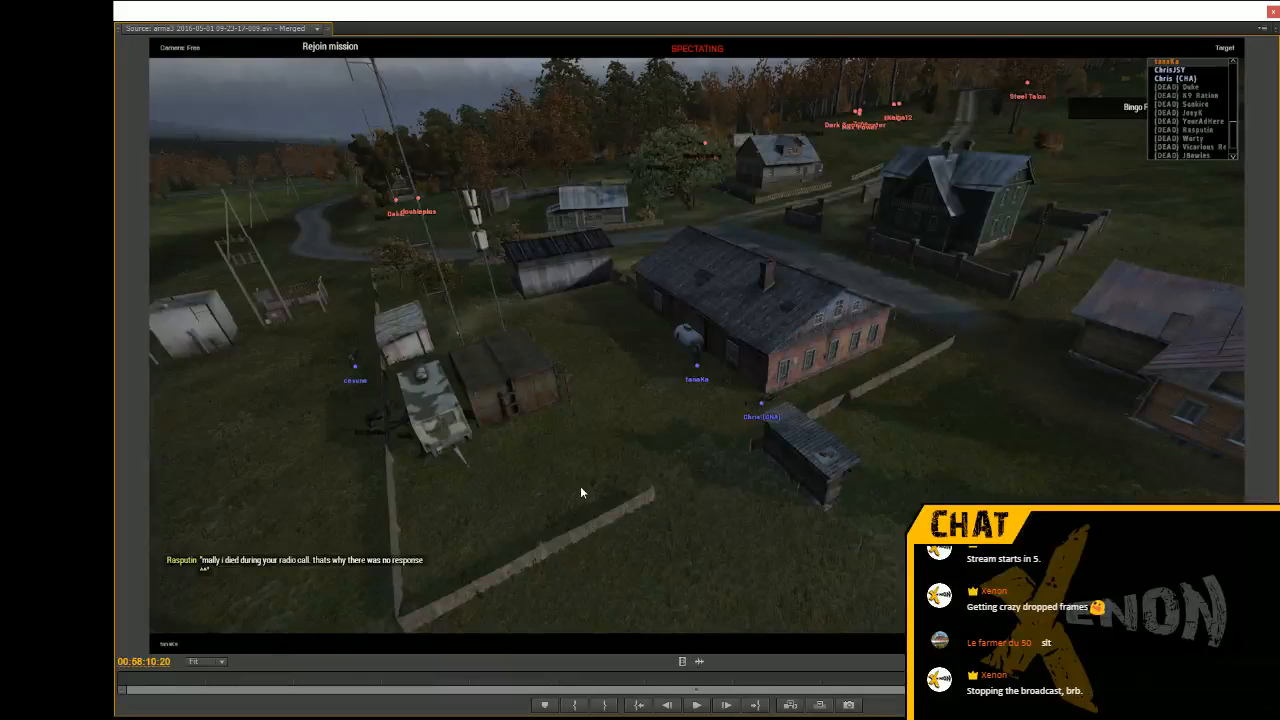
{"action": "key", "text": "space"}
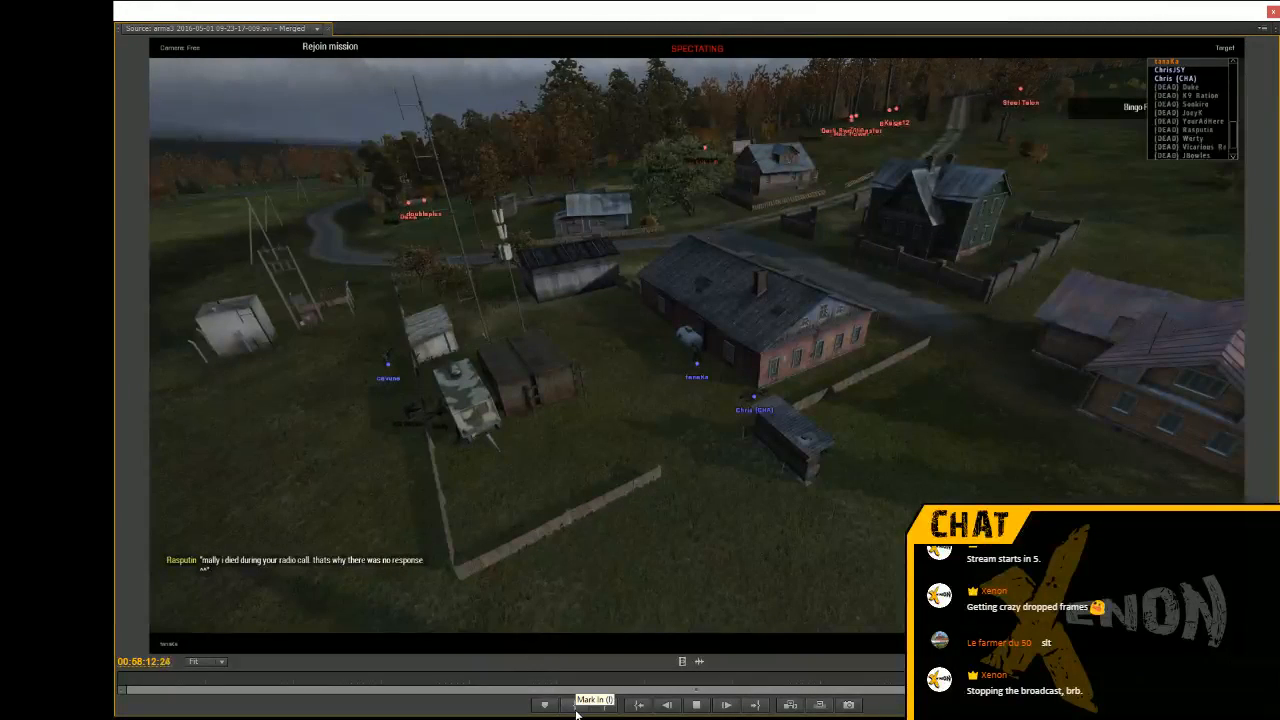
{"action": "key", "text": "space"}
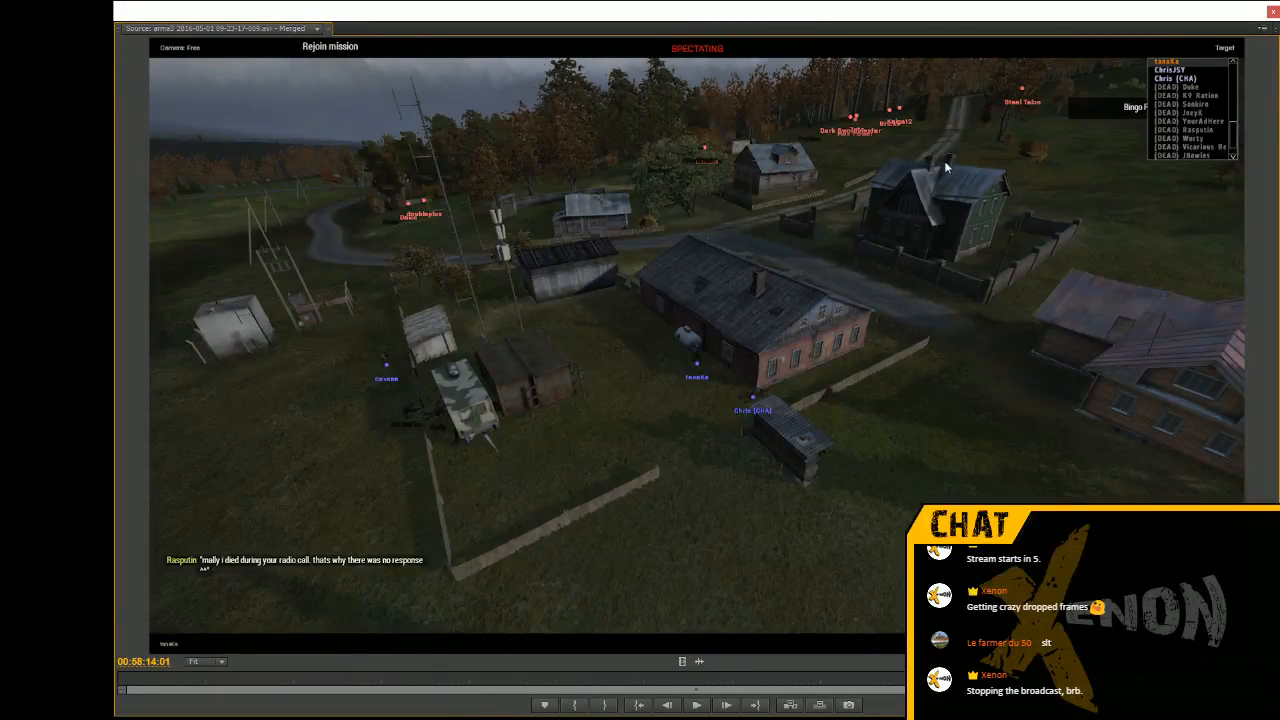
{"action": "key", "text": "space"}
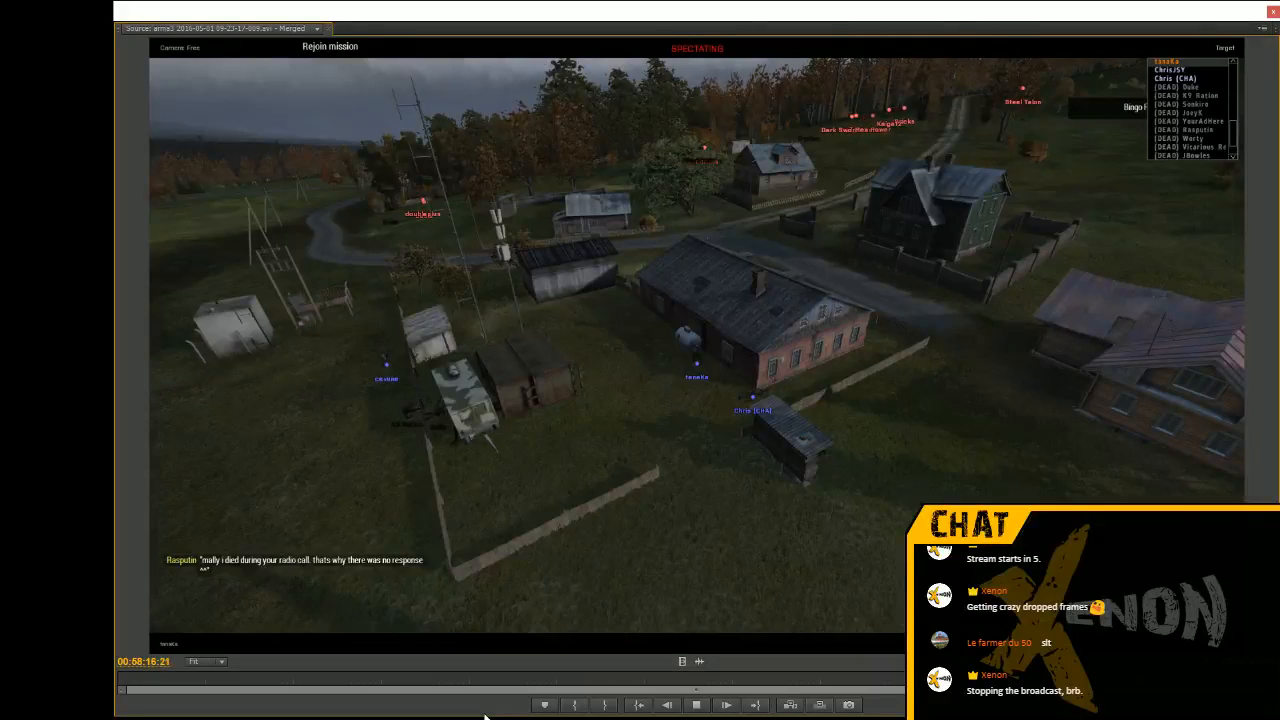
{"action": "key", "text": "space"}
Scrub the merged clip back to about 00:53:16 and cue the overhead village shot at about 00:53:20
{"action": "left_click_drag", "start_coordinate": [1144, 679], "coordinate": [1078, 679]}
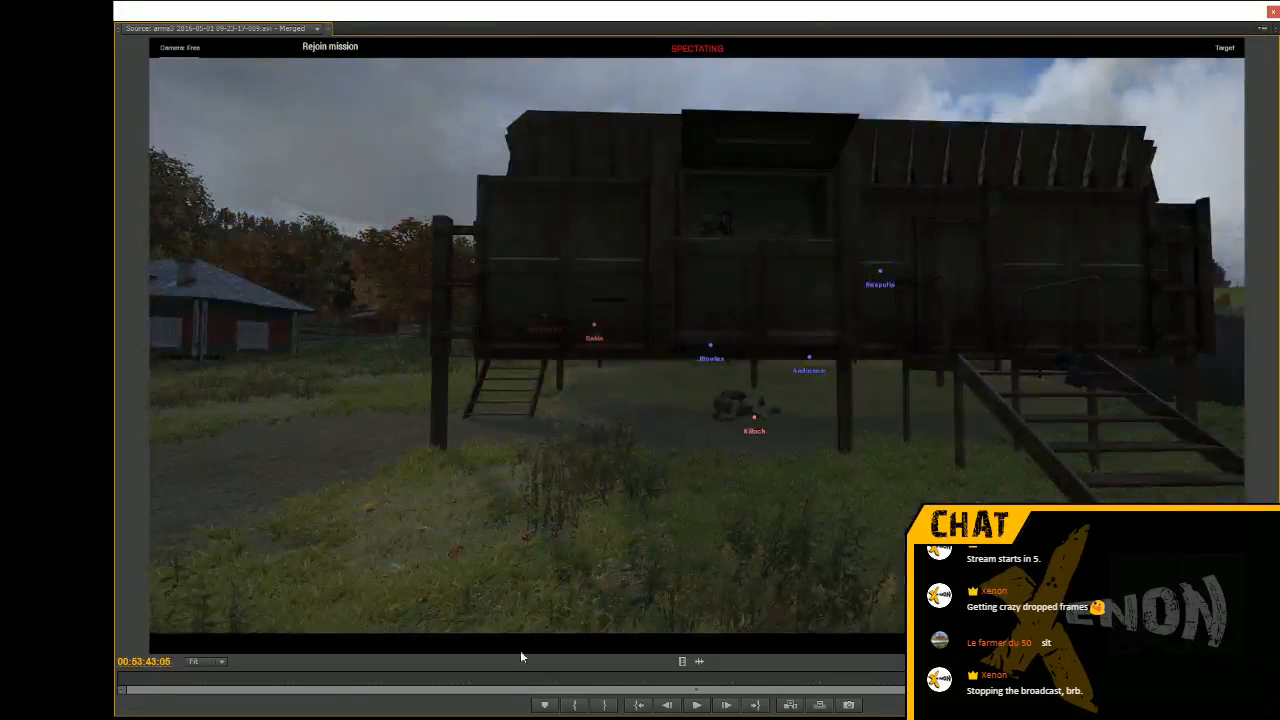
{"action": "mouse_move", "coordinate": [160, 663]}
{"action": "left_mouse_down"}
{"action": "mouse_move", "coordinate": [112, 663]}
{"action": "mouse_move", "coordinate": [160, 663]}
{"action": "left_mouse_up"}
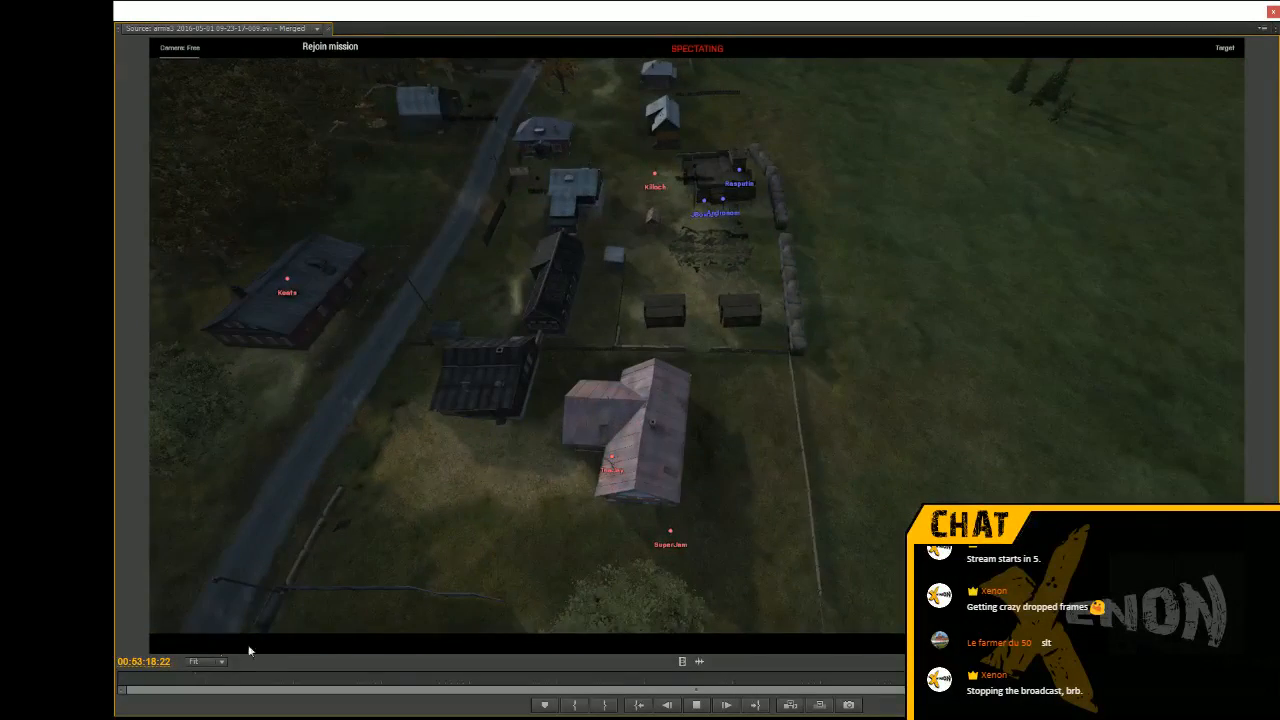
{"action": "left_click", "coordinate": [149, 660]}
{"action": "left_click_drag", "start_coordinate": [149, 660], "coordinate": [133, 660]}
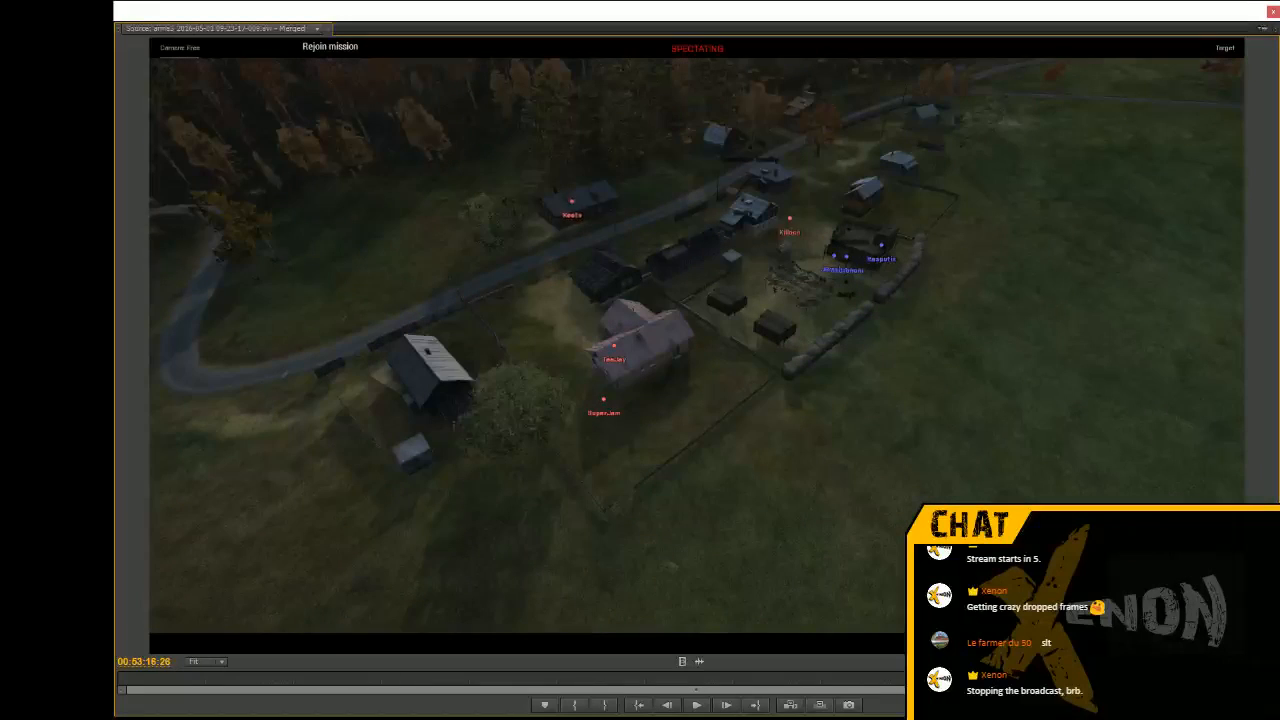
{"action": "key", "text": "space"}
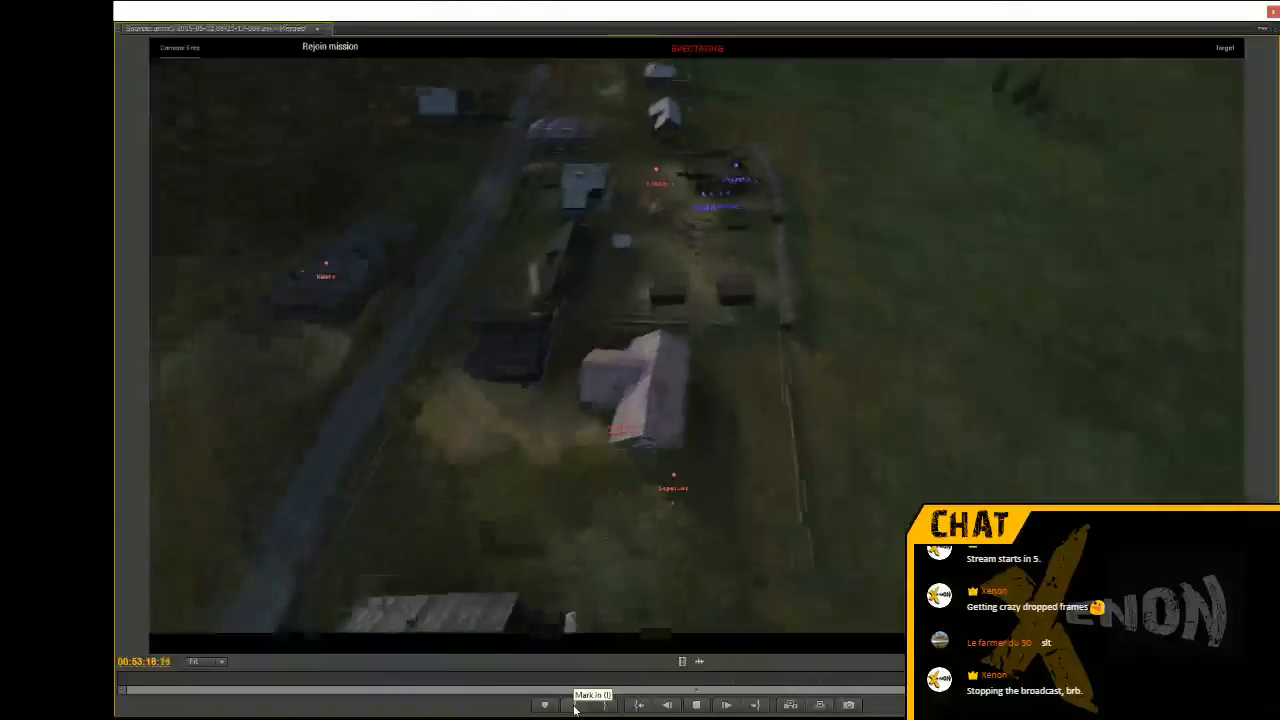
{"action": "key", "text": "space"}
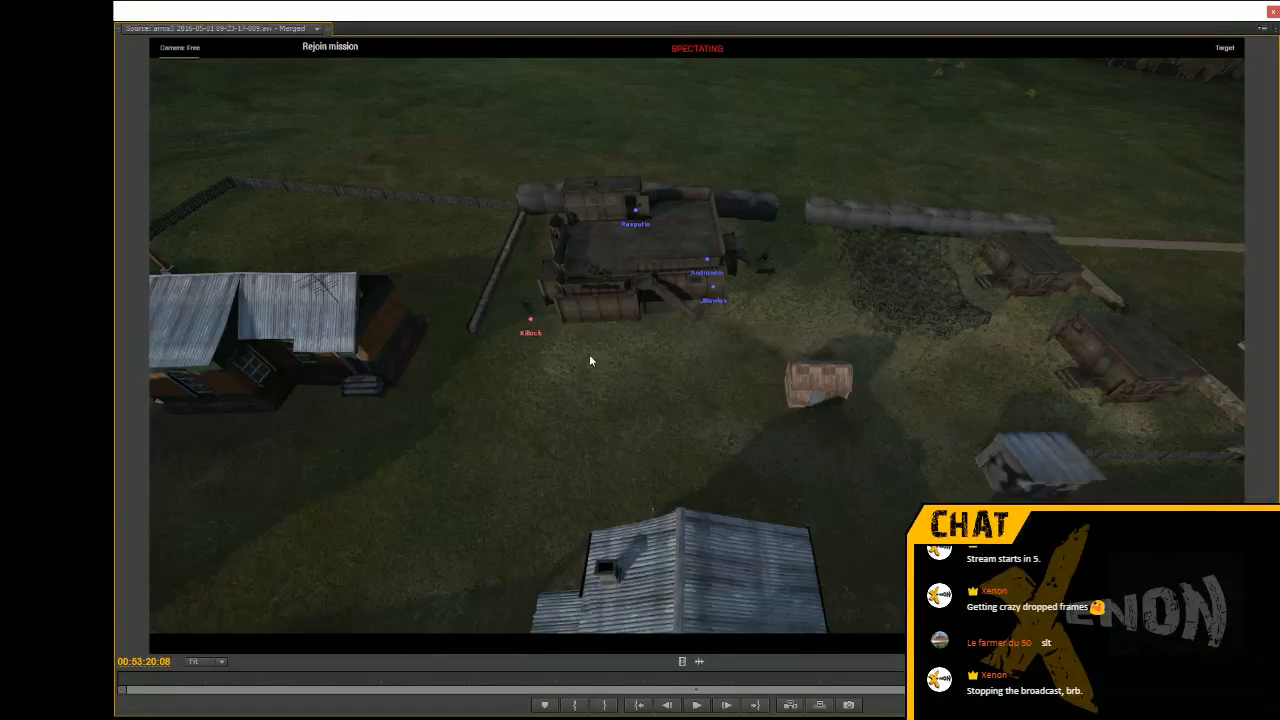
Review the spectator footage of the village assault from about 00:53:20 to 00:55:02, pausing at 00:54:34
{"action": "key", "text": "space"}
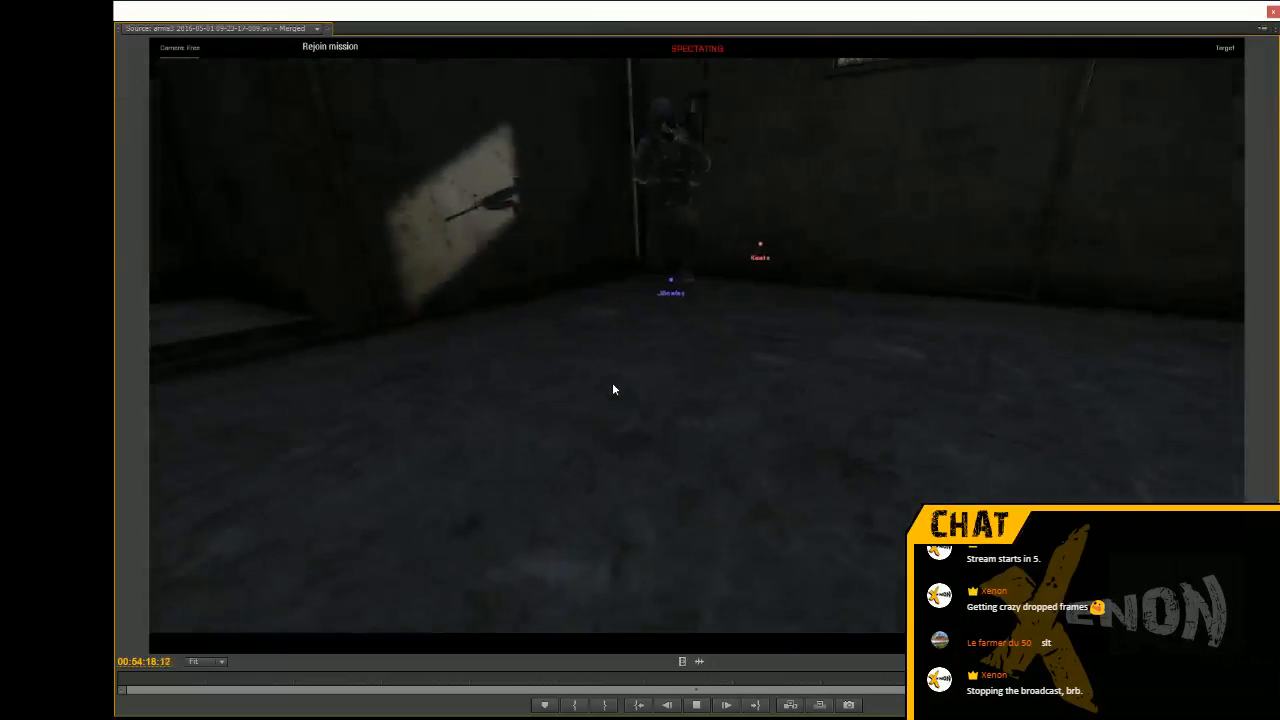
{"action": "key", "text": "space"}
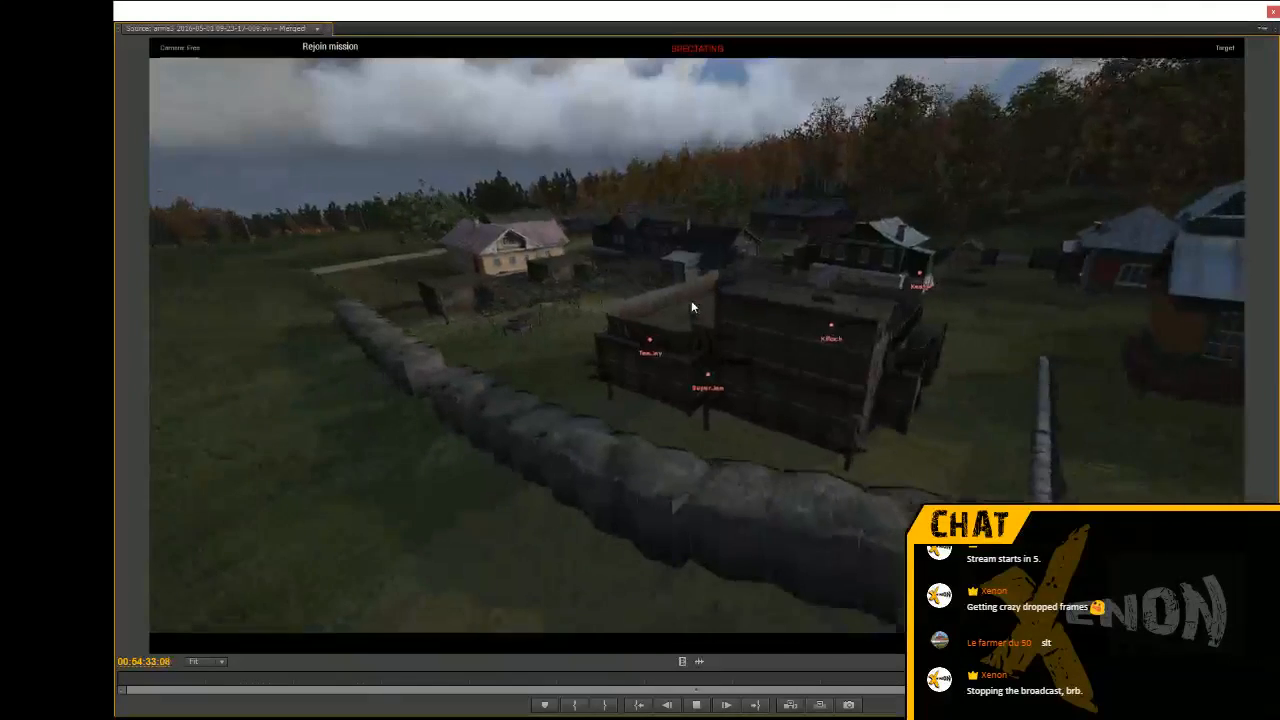
{"action": "key", "text": "space"}
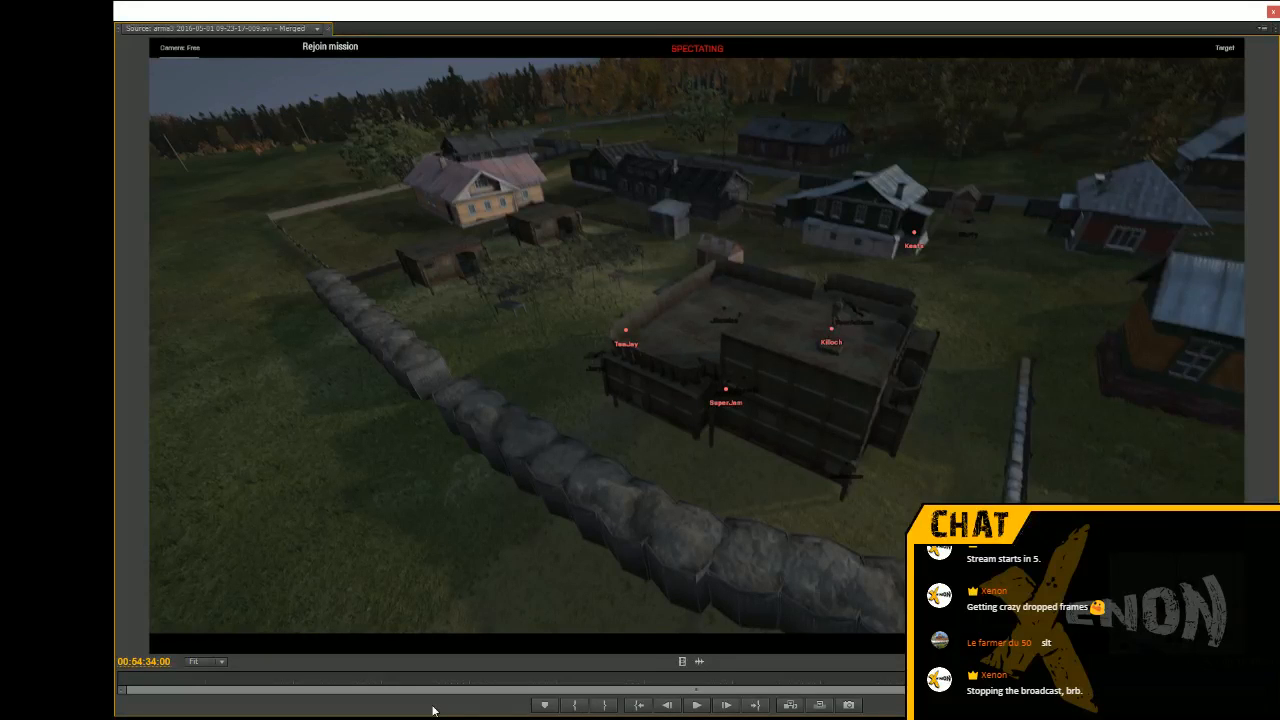
{"action": "key", "text": "space"}
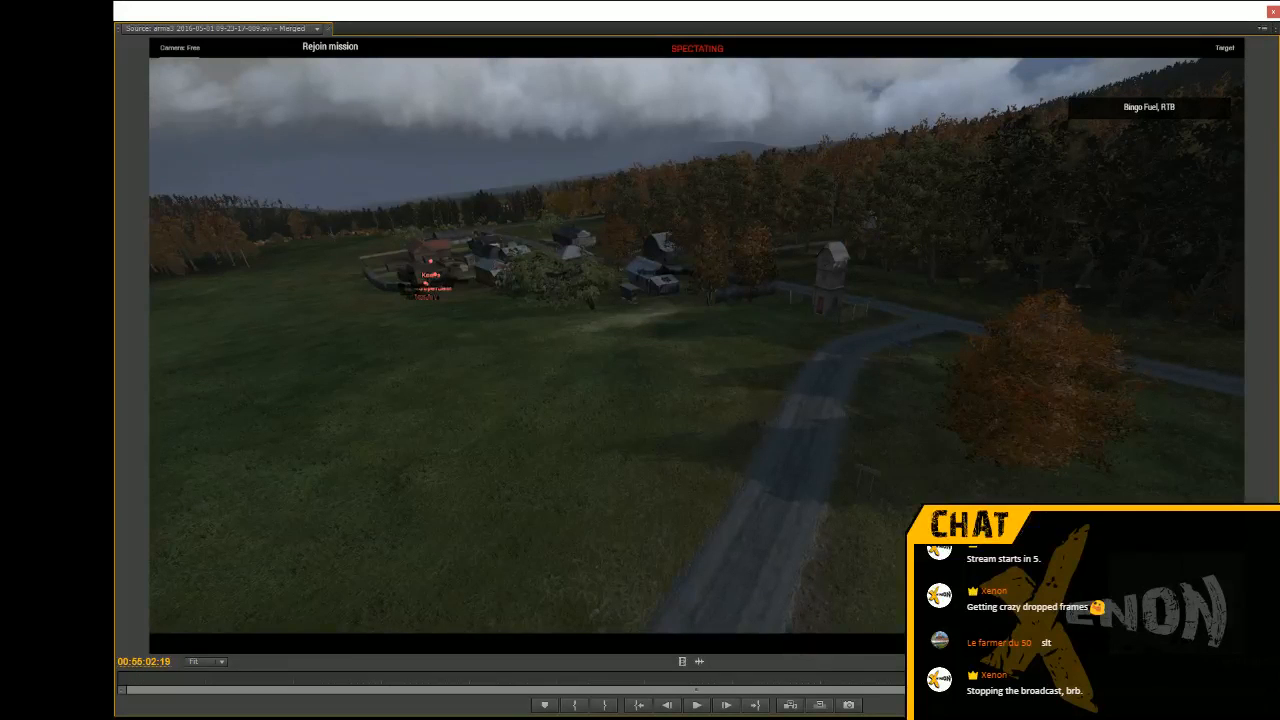
Scrub ahead to about 01:00:52 and cue the overhead smoke shot at about 01:00:57
{"action": "left_click_drag", "start_coordinate": [1104, 679], "coordinate": [1184, 679]}
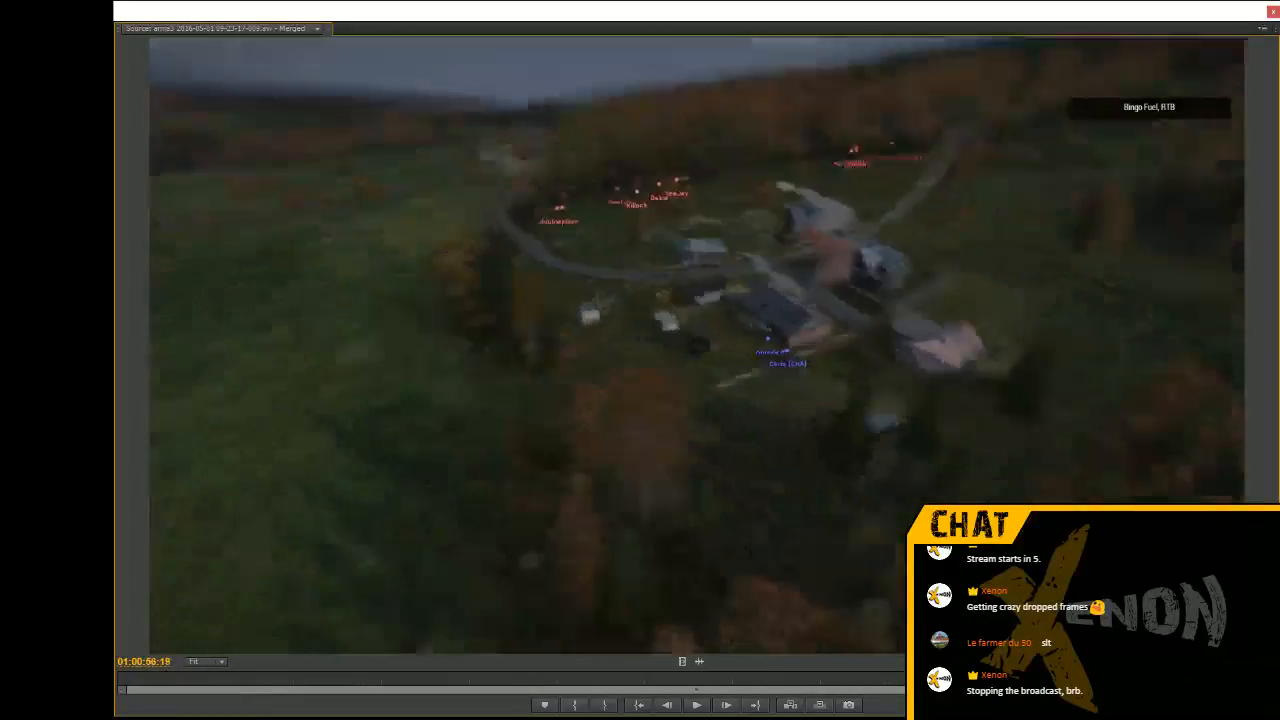
{"action": "key", "text": "space"}
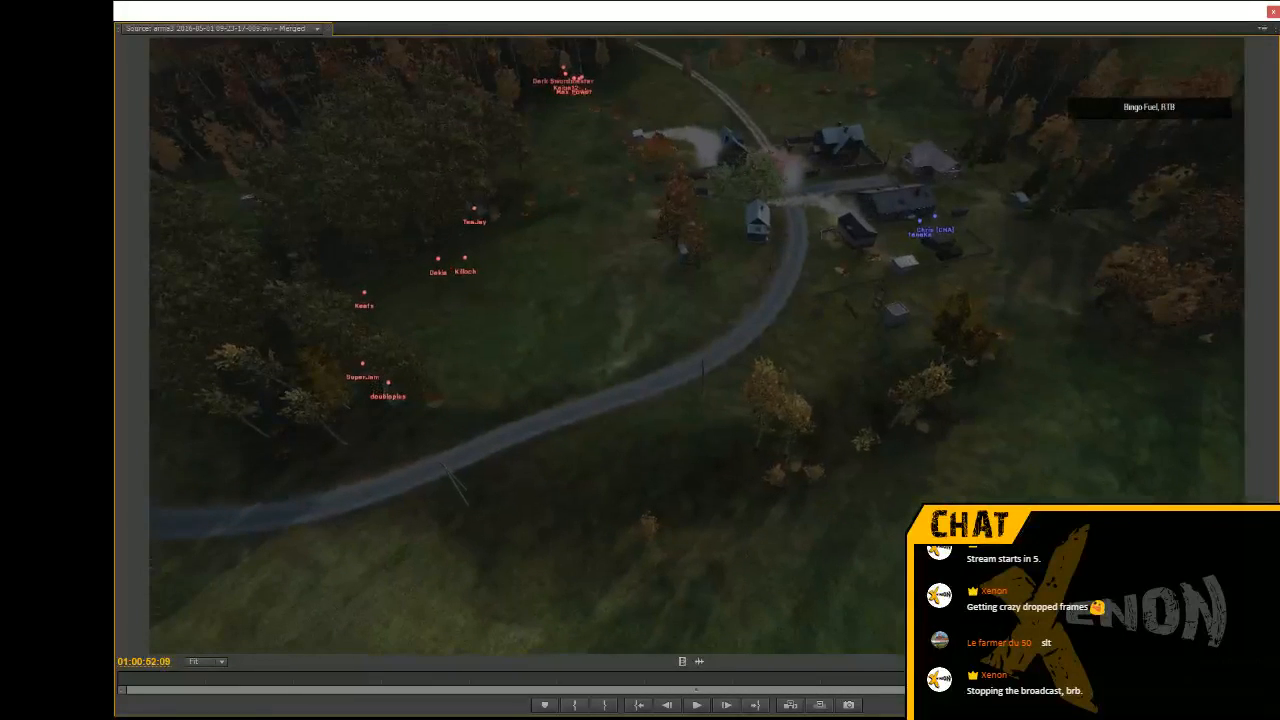
{"action": "key", "text": "space"}
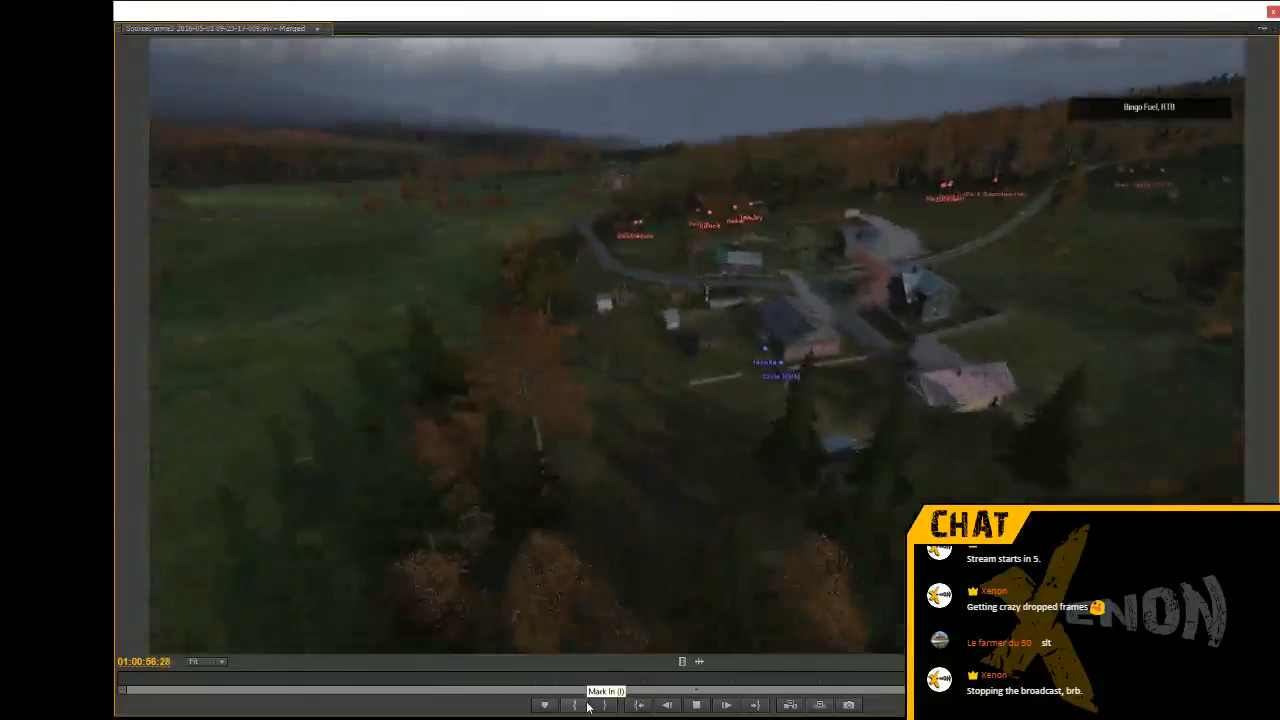
{"action": "key", "text": "space"}
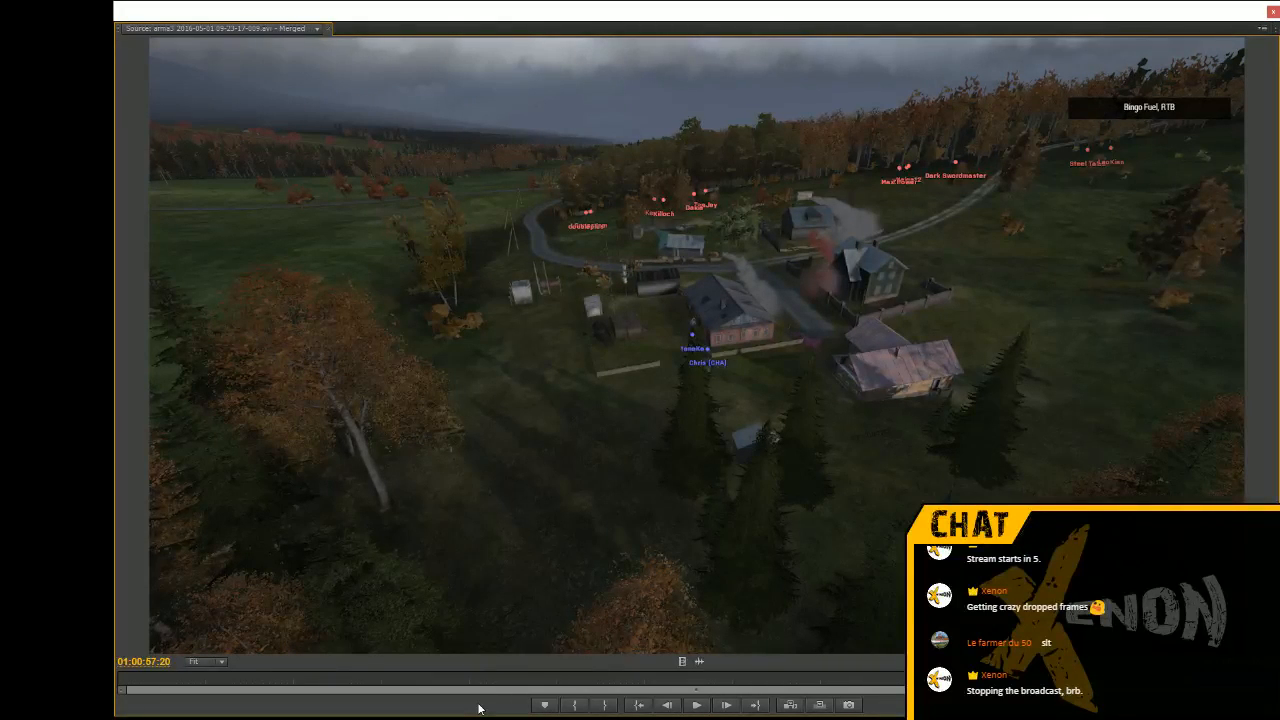
Review the smoke assault to about 01:01:46, recheck it around 01:01:36, and scrub forward to about 01:02:15
{"action": "key", "text": "space"}
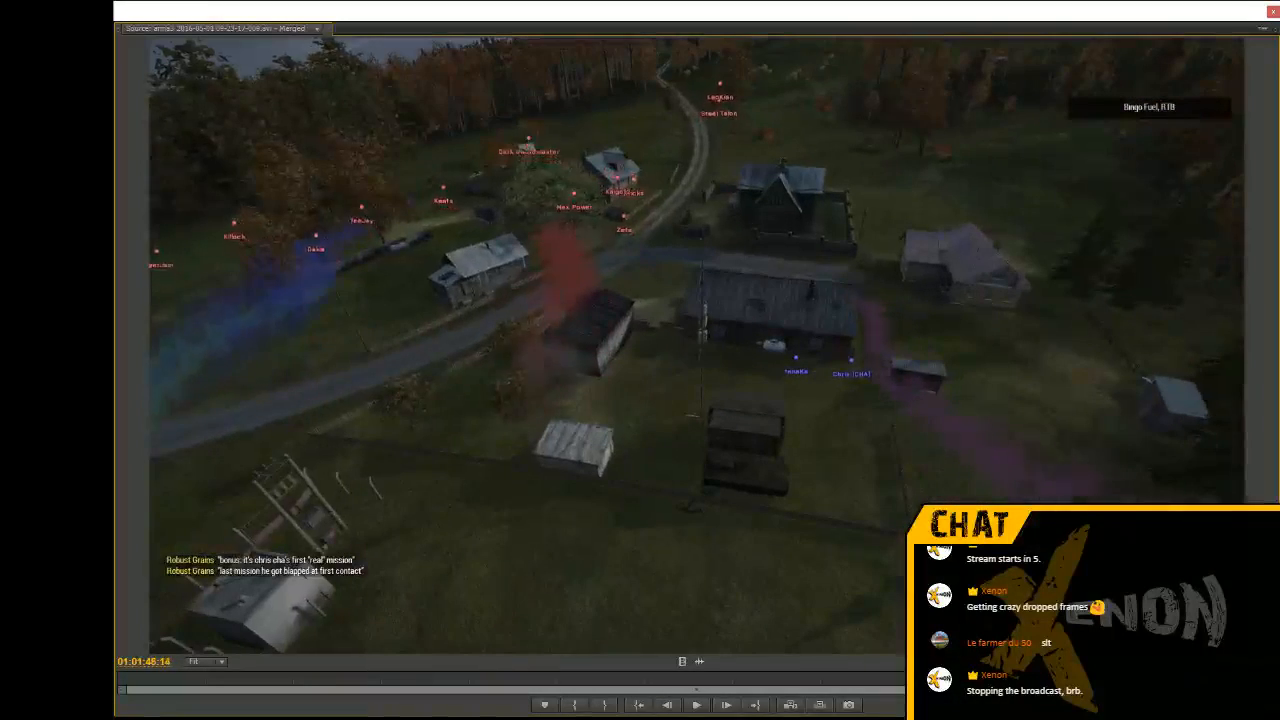
{"action": "key", "text": "space"}
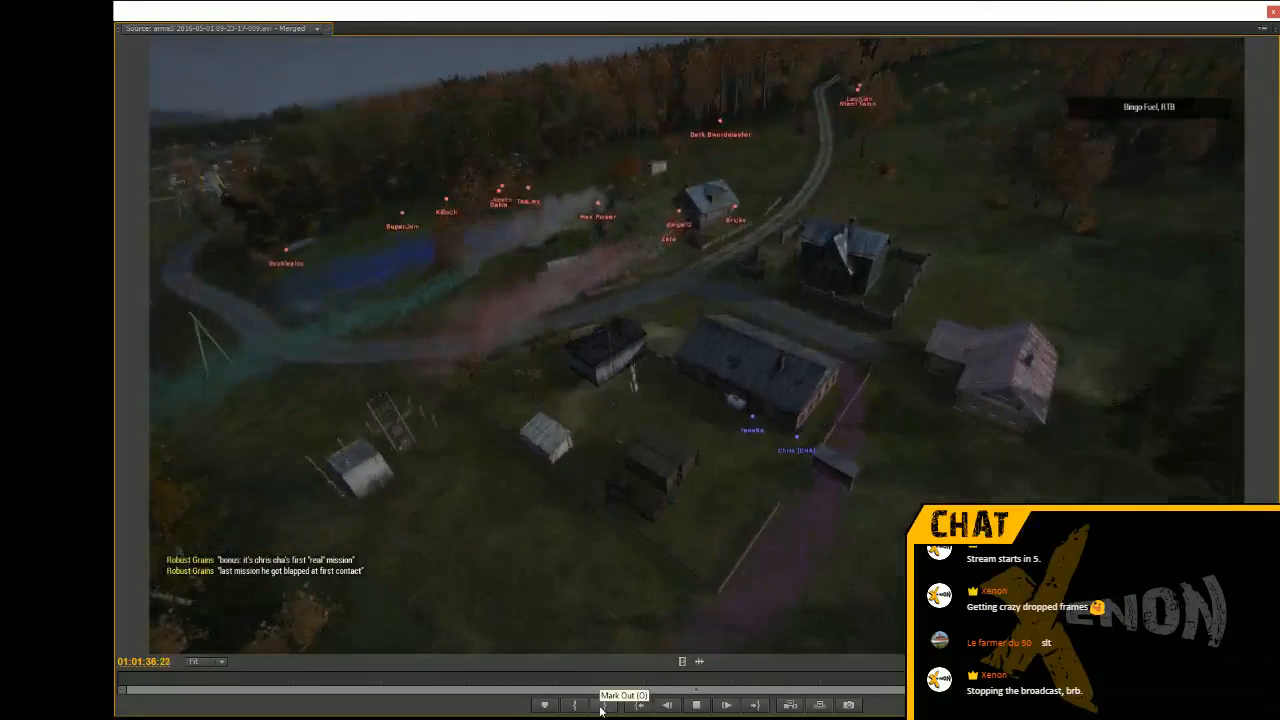
{"action": "key", "text": "space"}
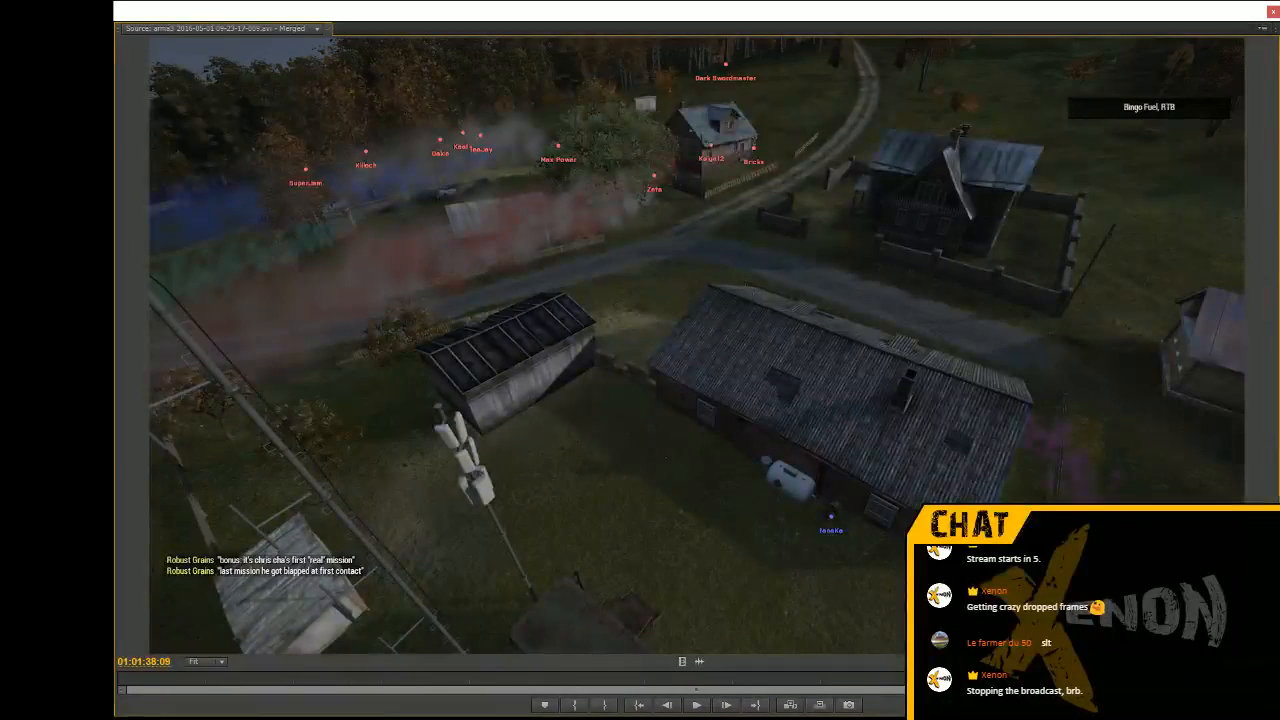
{"action": "left_click_drag", "start_coordinate": [138, 671], "coordinate": [151, 671]}
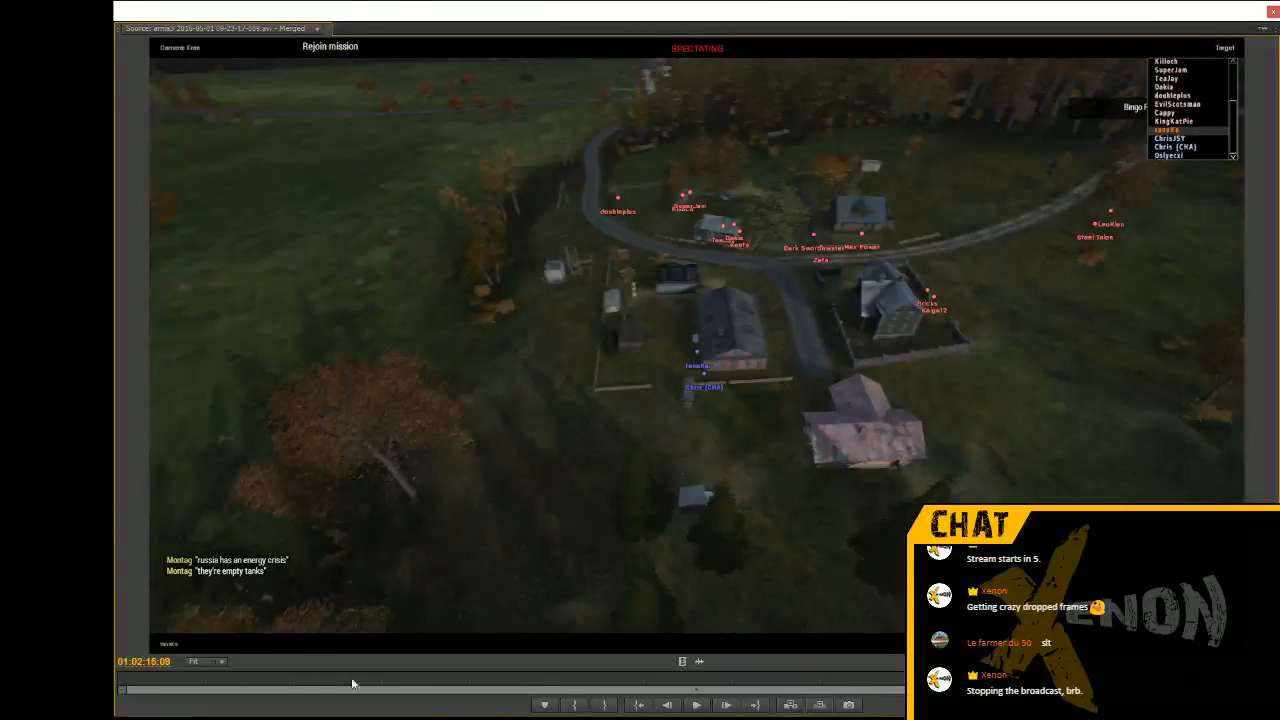
{"action": "key", "text": "space"}
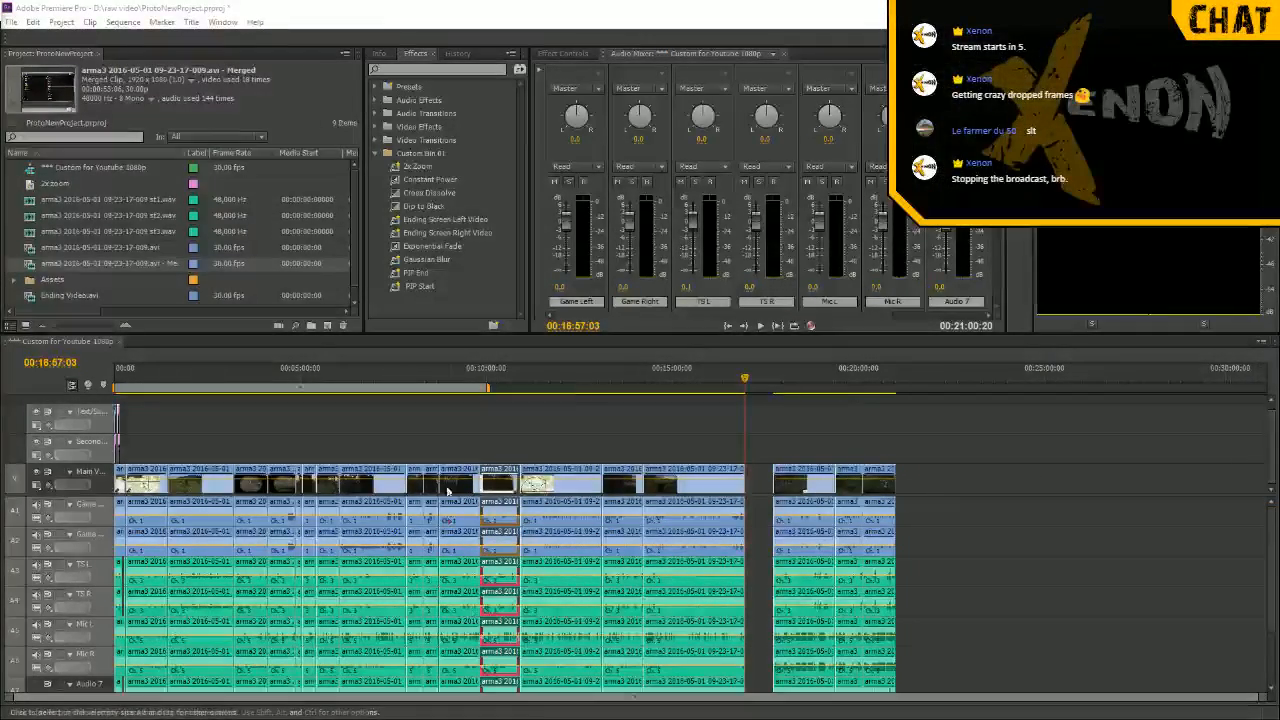
Return the sequence playhead to the start of the Custom for Youtube 1080p sequence
{"action": "left_click", "coordinate": [262, 688]}
{"action": "key", "text": "Home"}
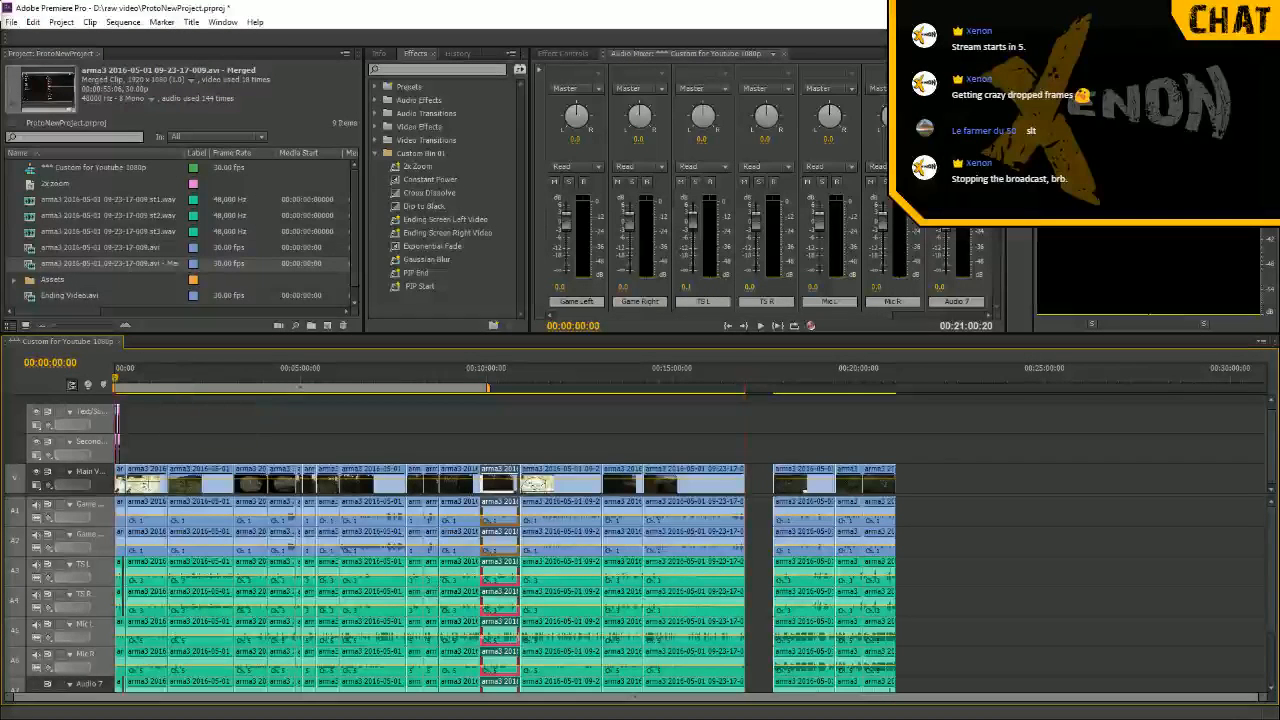
Return the playhead to the sequence start and scale the timeline to show about the first 15 minutes of the edit
{"action": "left_click", "coordinate": [891, 377]}
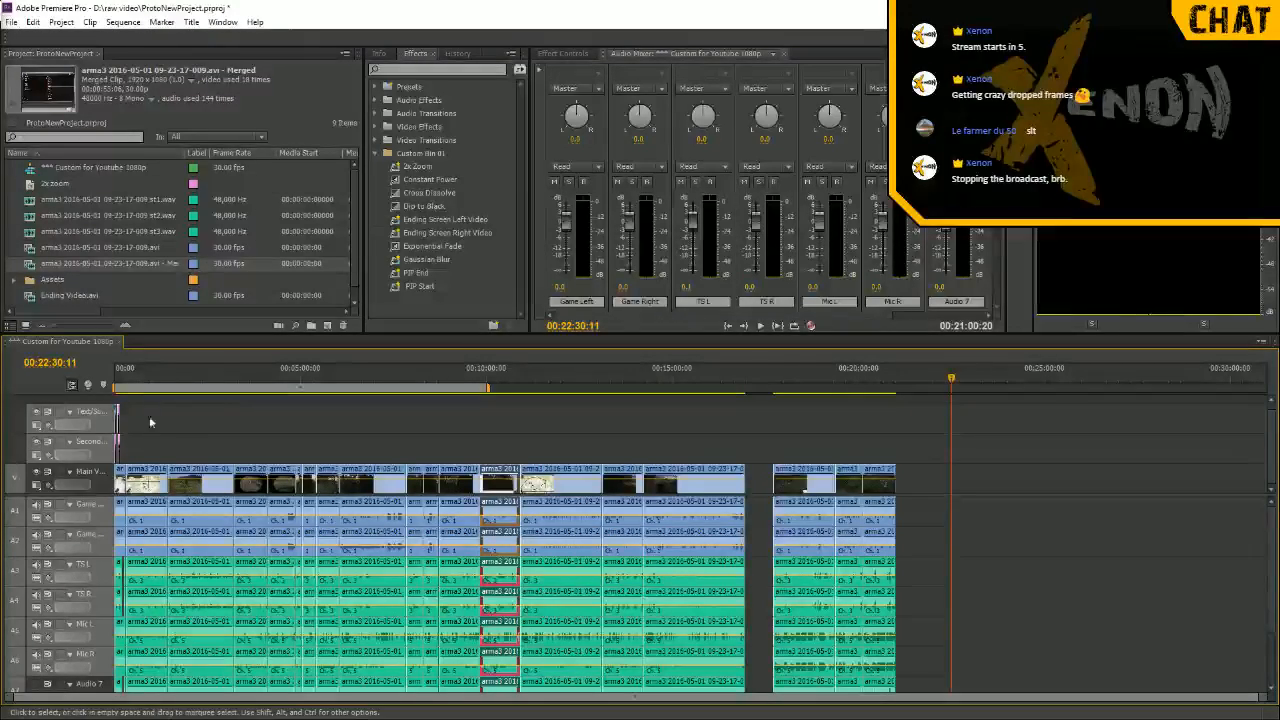
{"action": "key", "text": "="}
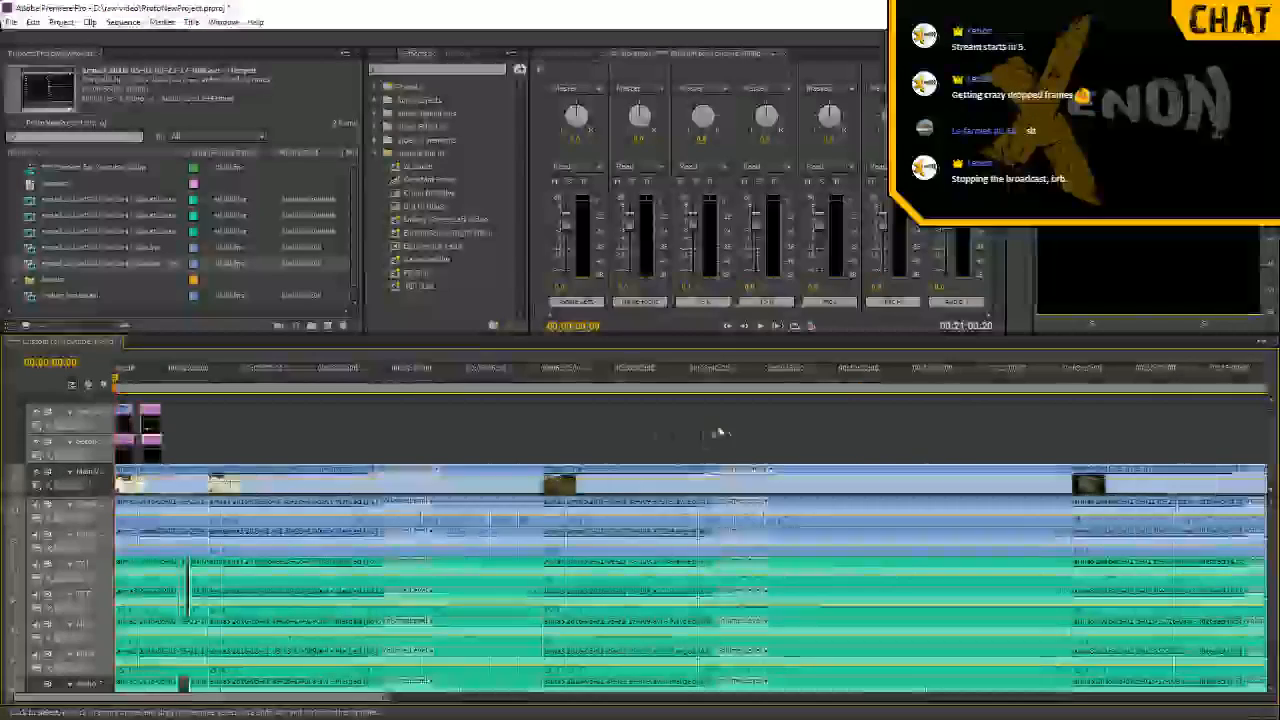
{"action": "key", "text": "minus"}
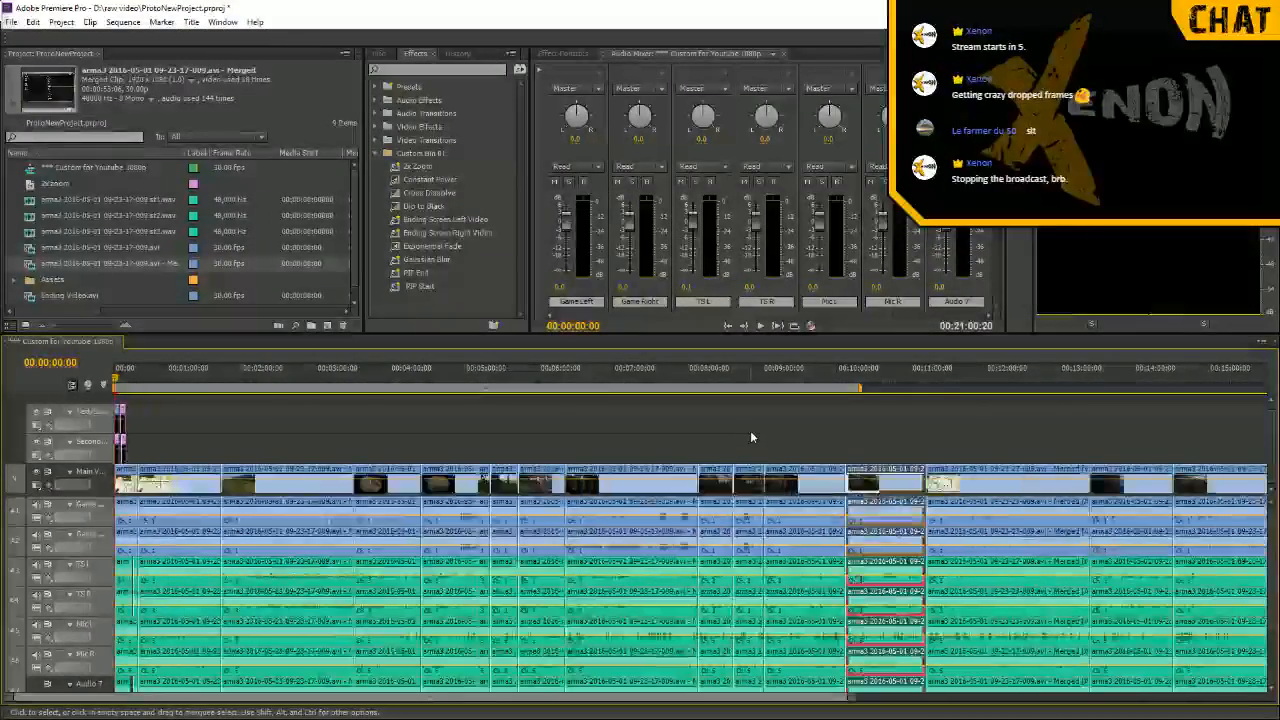
{"action": "key", "text": "minus"}
{"action": "key", "text": "="}
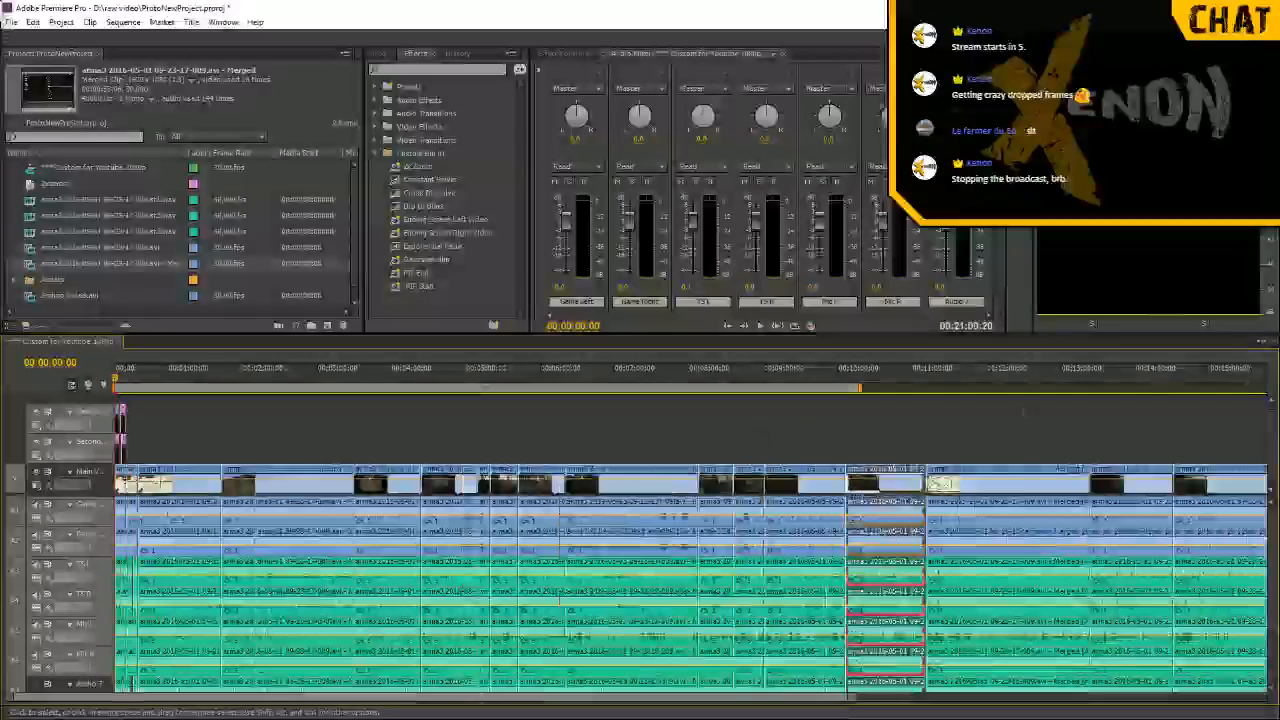
Place the floating Program monitor above the timeline and reduce its height and width to clear the timeline tracks and the effects list
{"action": "left_click_drag", "start_coordinate": [1258, 238], "coordinate": [595, 58]}
{"action": "left_click_drag", "start_coordinate": [1124, 48], "coordinate": [834, 20]}
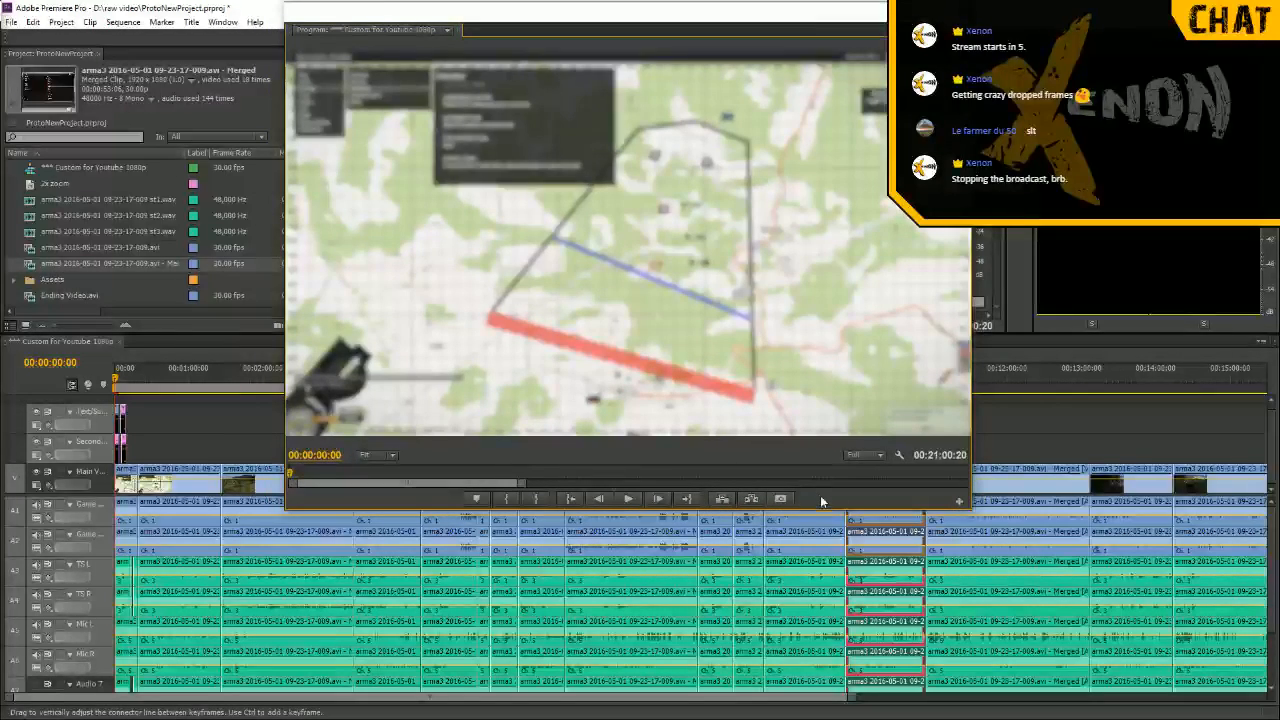
{"action": "left_click_drag", "start_coordinate": [828, 510], "coordinate": [841, 392]}
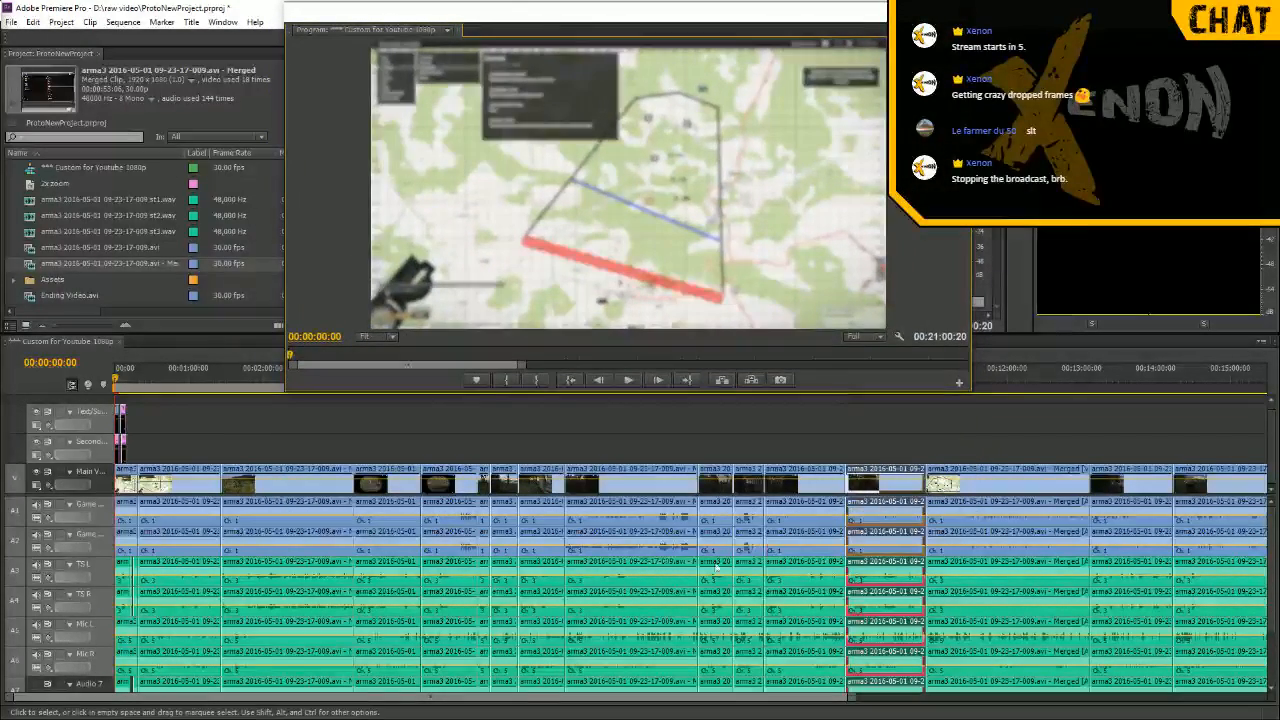
{"action": "left_click_drag", "start_coordinate": [287, 199], "coordinate": [432, 207]}
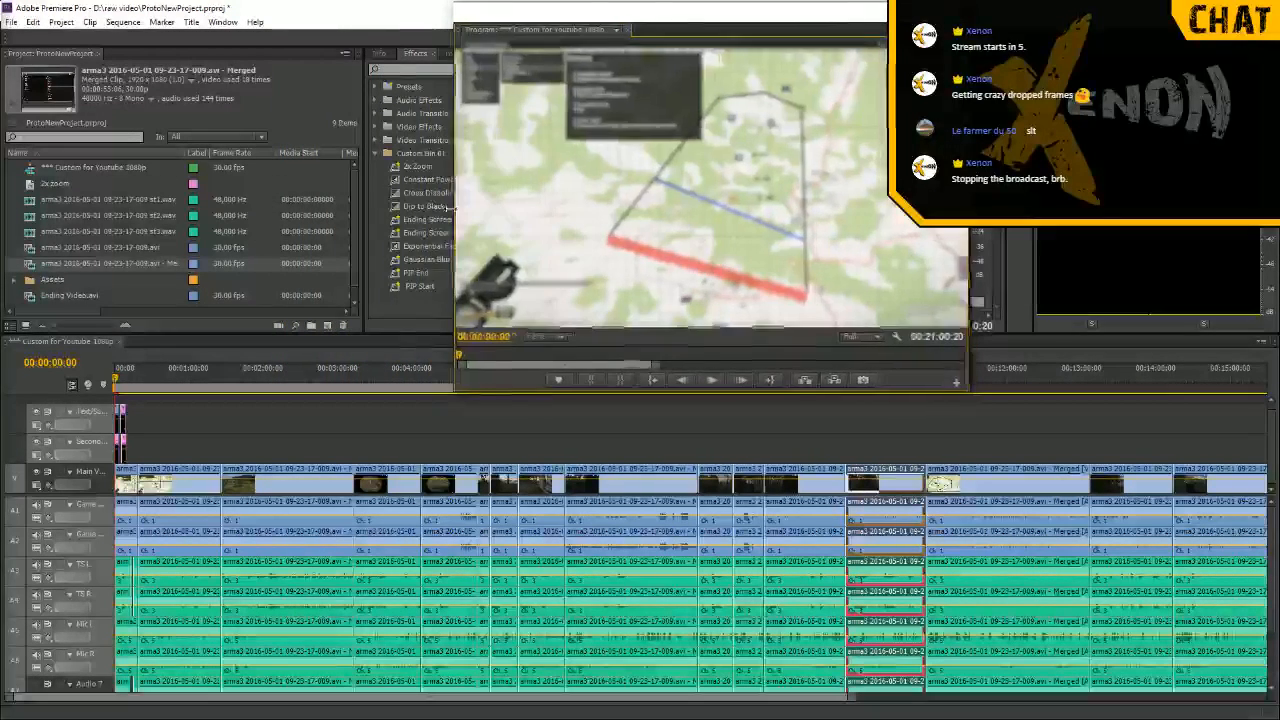
Move the floating Program monitor clear of the audio mixer and shrink it so the timeline ruler is uncovered
{"action": "left_click_drag", "start_coordinate": [735, 6], "coordinate": [683, 12]}
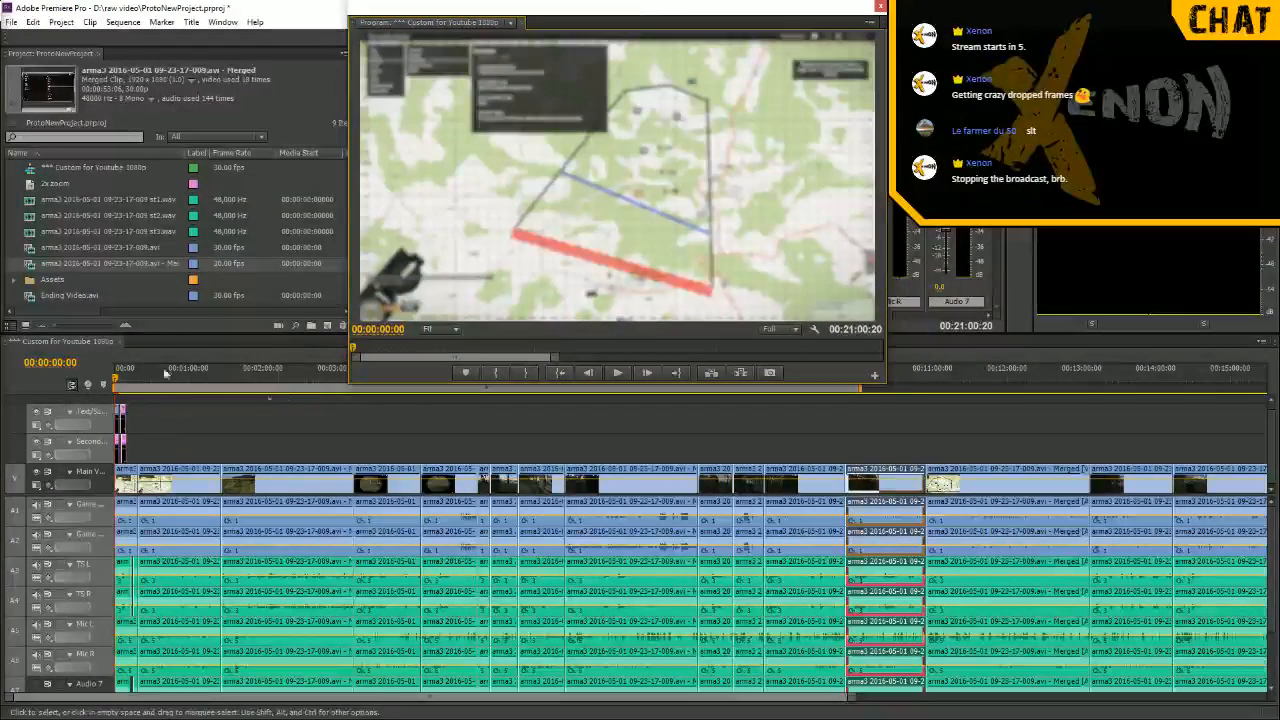
{"action": "key", "text": "space"}
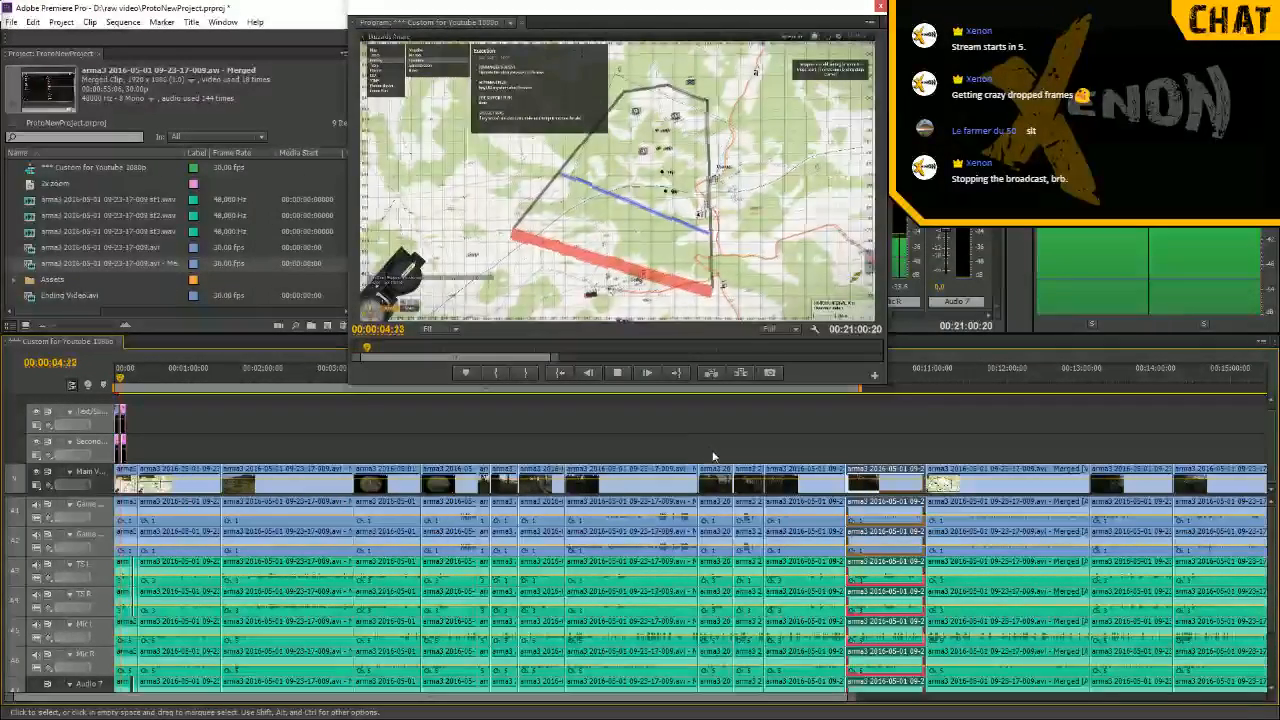
{"action": "left_click_drag", "start_coordinate": [588, 16], "coordinate": [240, 14]}
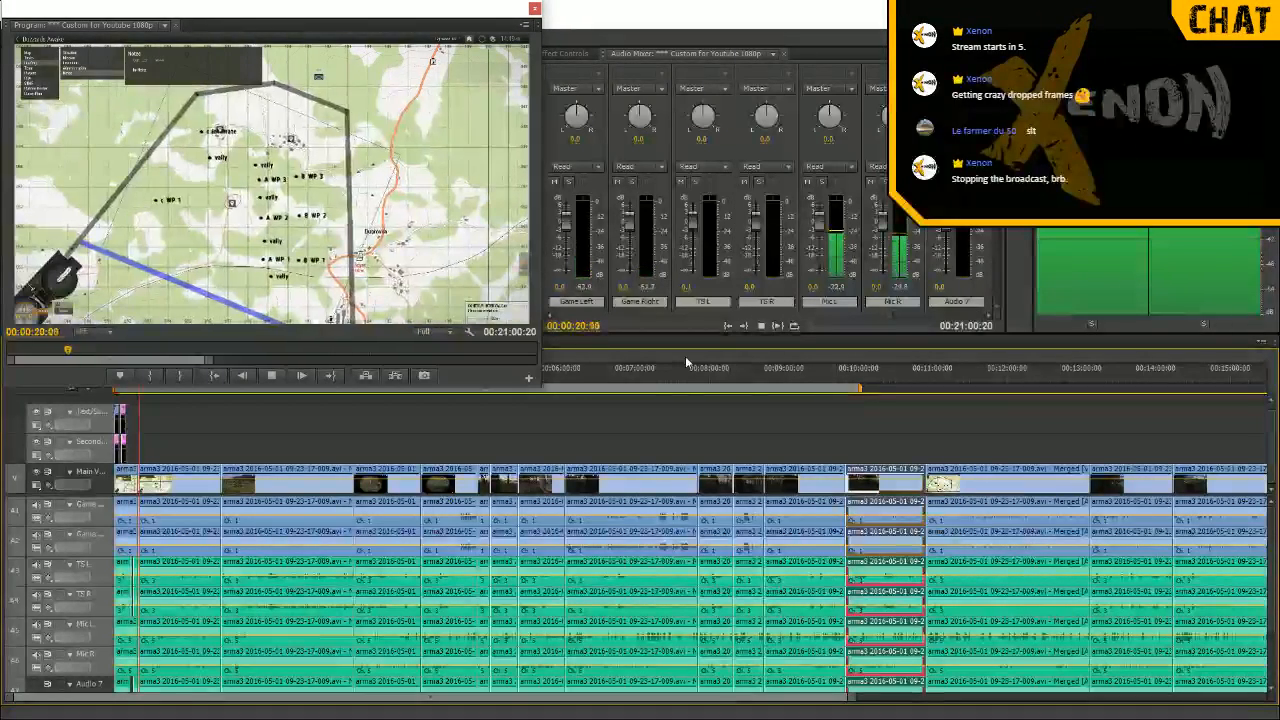
{"action": "key", "text": "space"}
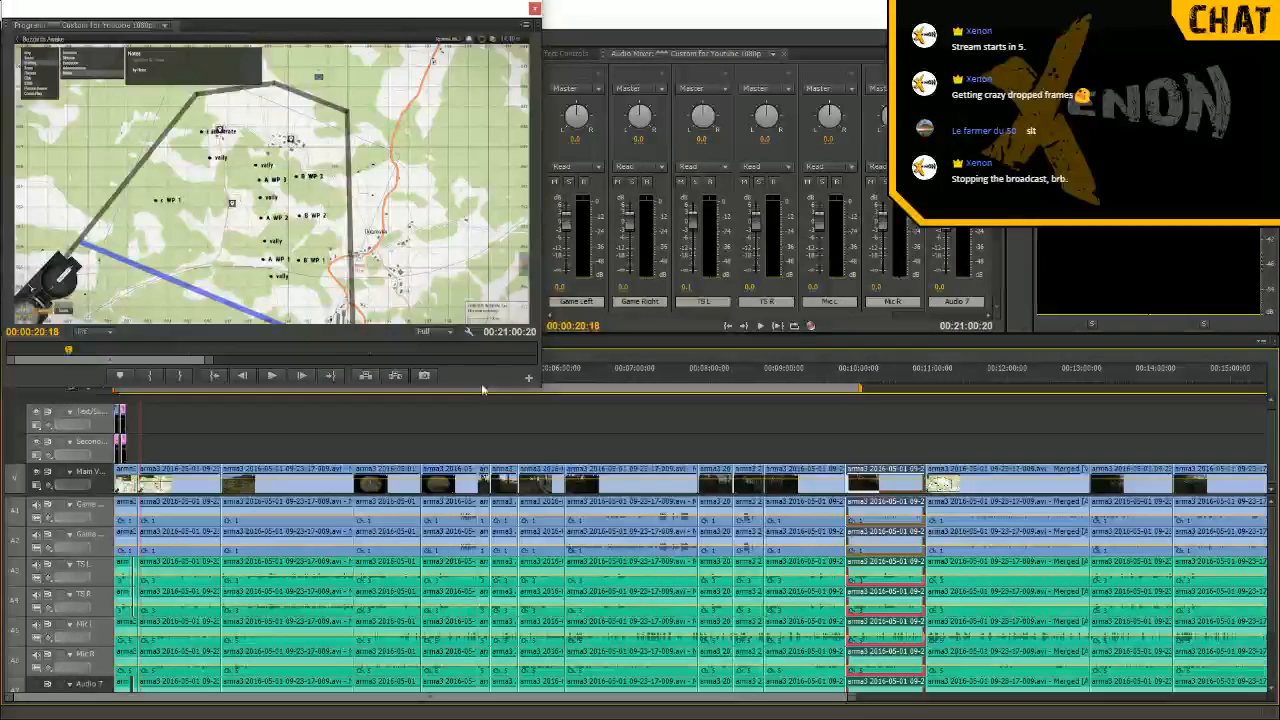
{"action": "left_click_drag", "start_coordinate": [485, 390], "coordinate": [485, 348]}
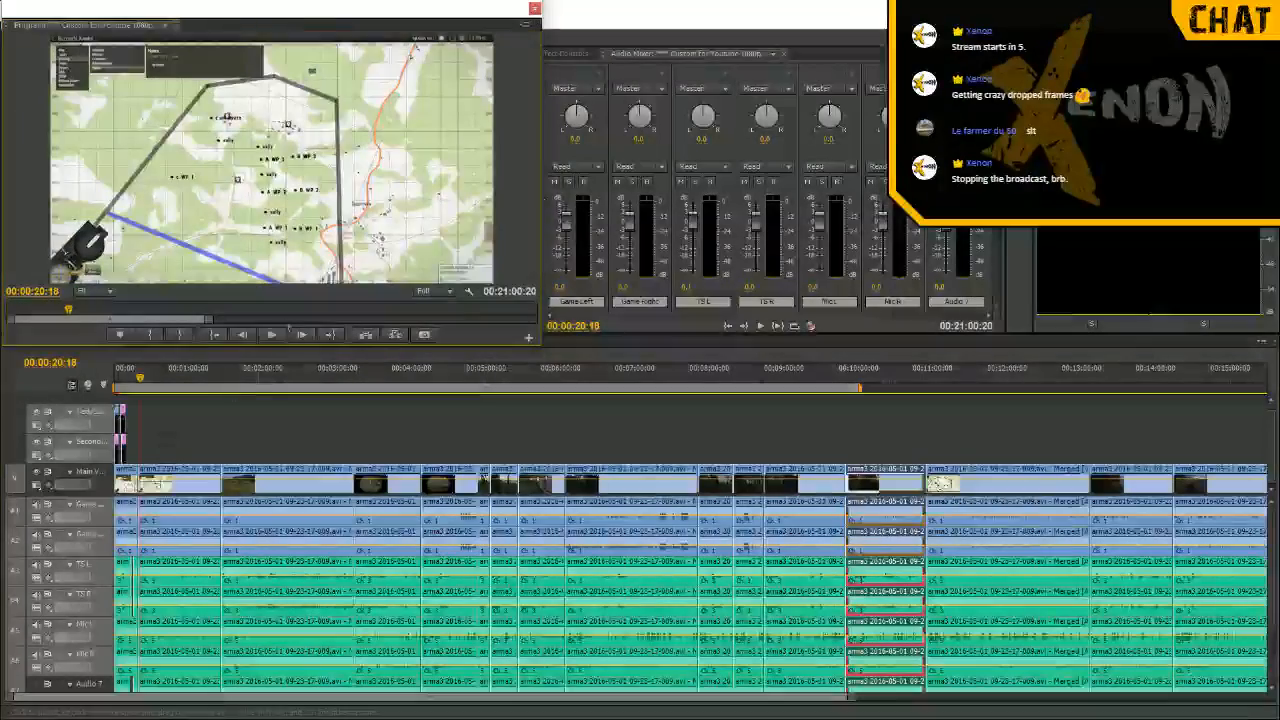
{"action": "left_click_drag", "start_coordinate": [541, 224], "coordinate": [447, 217]}
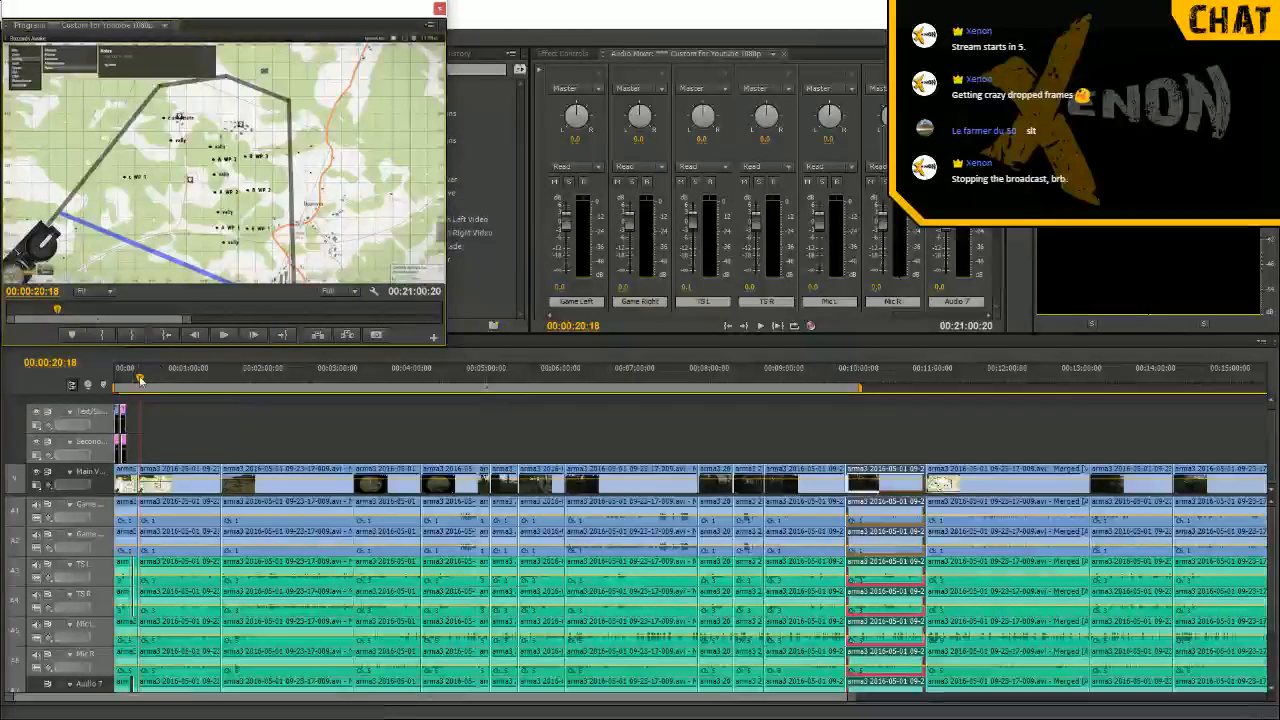
Zoom in on the start of the sequence and play the opening from 00:00:00:00 up to the video title
{"action": "left_click_drag", "start_coordinate": [140, 380], "coordinate": [130, 384]}
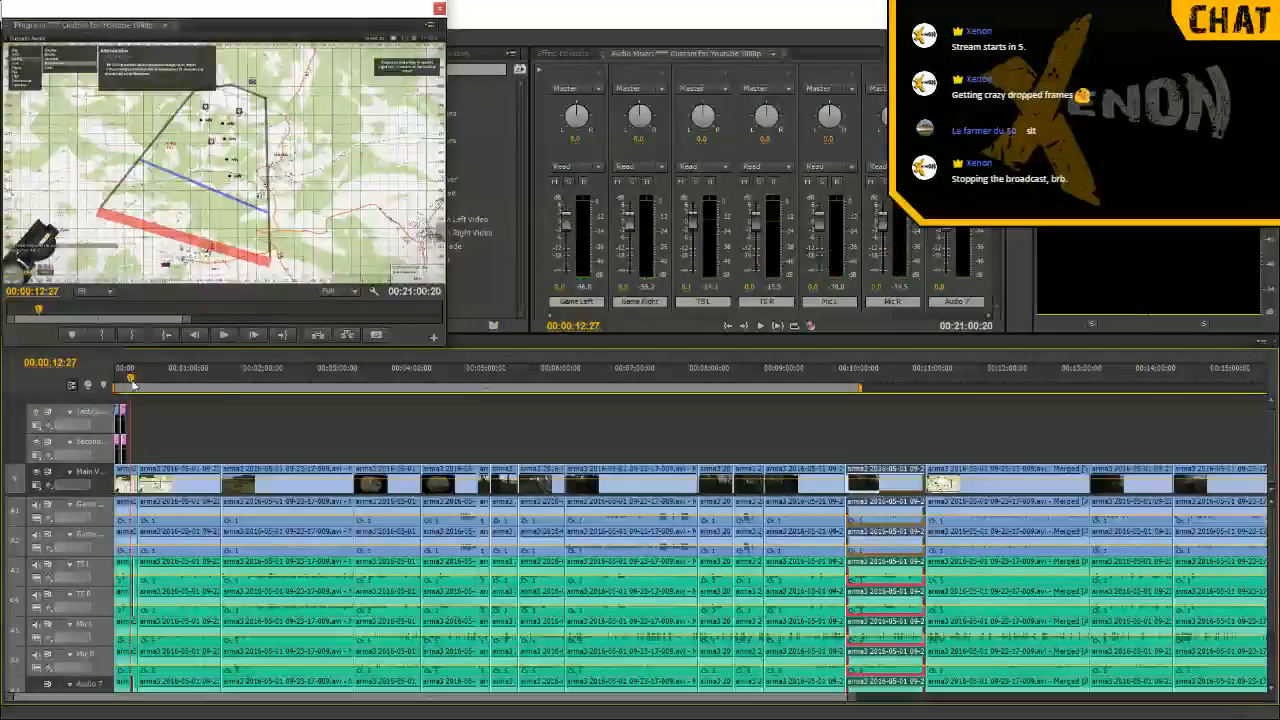
{"action": "key", "text": "="}
{"action": "key", "text": "="}
{"action": "key", "text": "="}
{"action": "key", "text": "Home"}
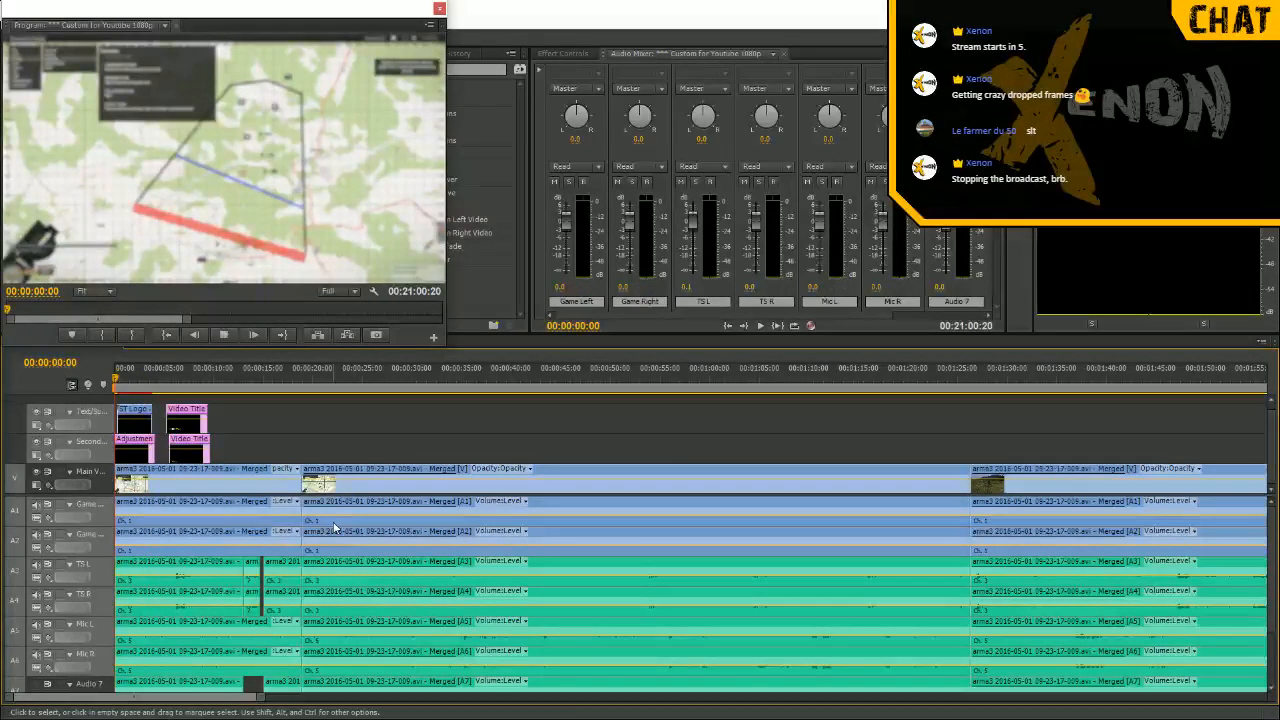
{"action": "key", "text": "space"}
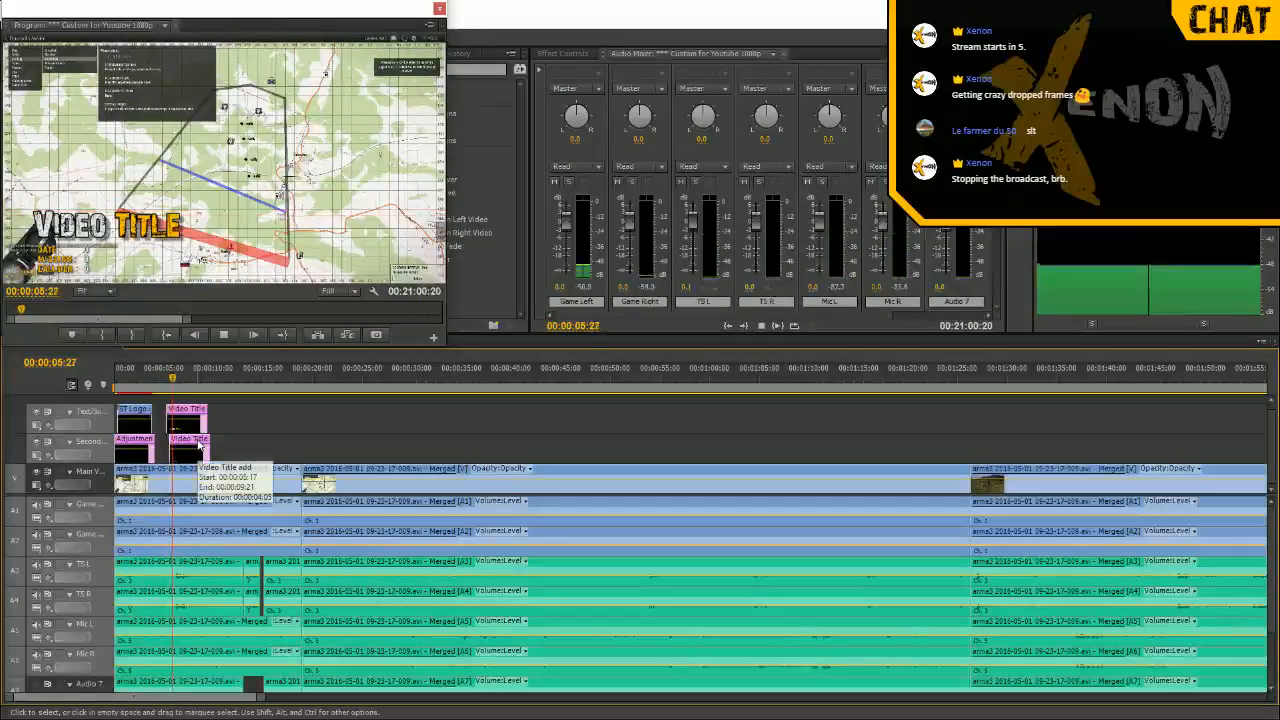
{"action": "key", "text": "space"}
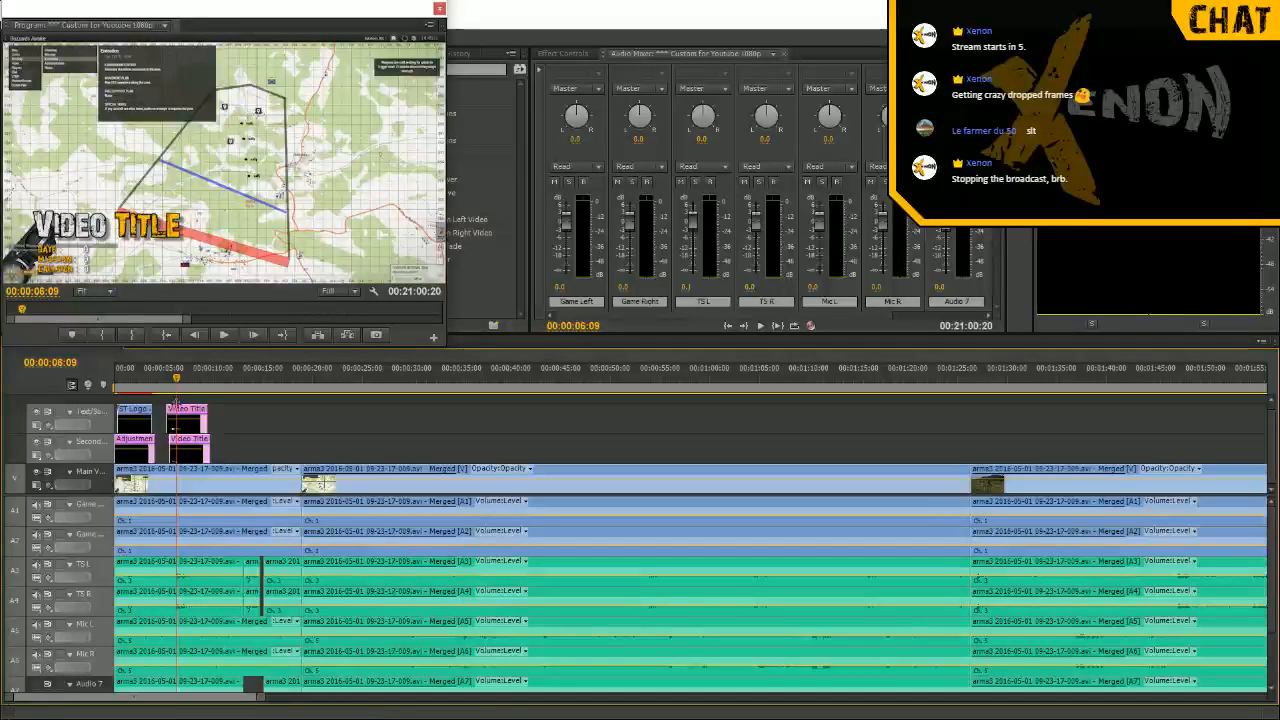
Open the Video Title add title for editing and enter 01.05.2016 as the date in white text
{"action": "left_click", "coordinate": [187, 414]}
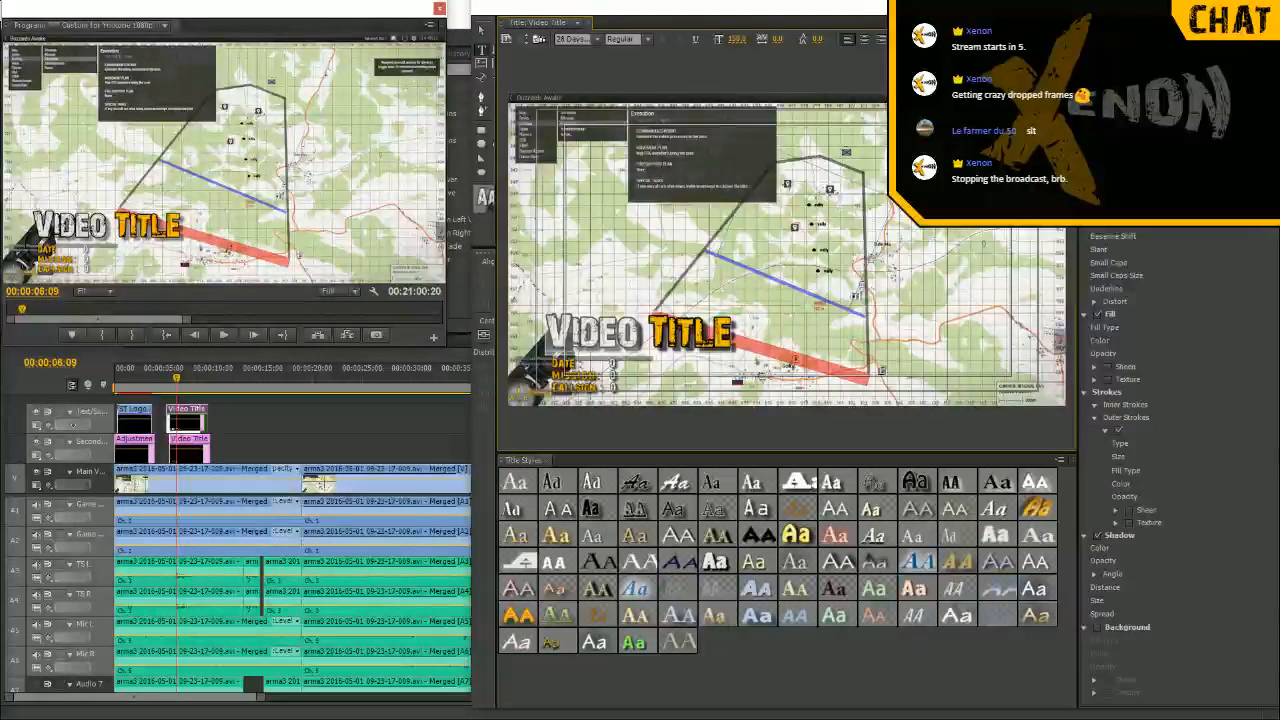
{"action": "left_click", "coordinate": [191, 443]}
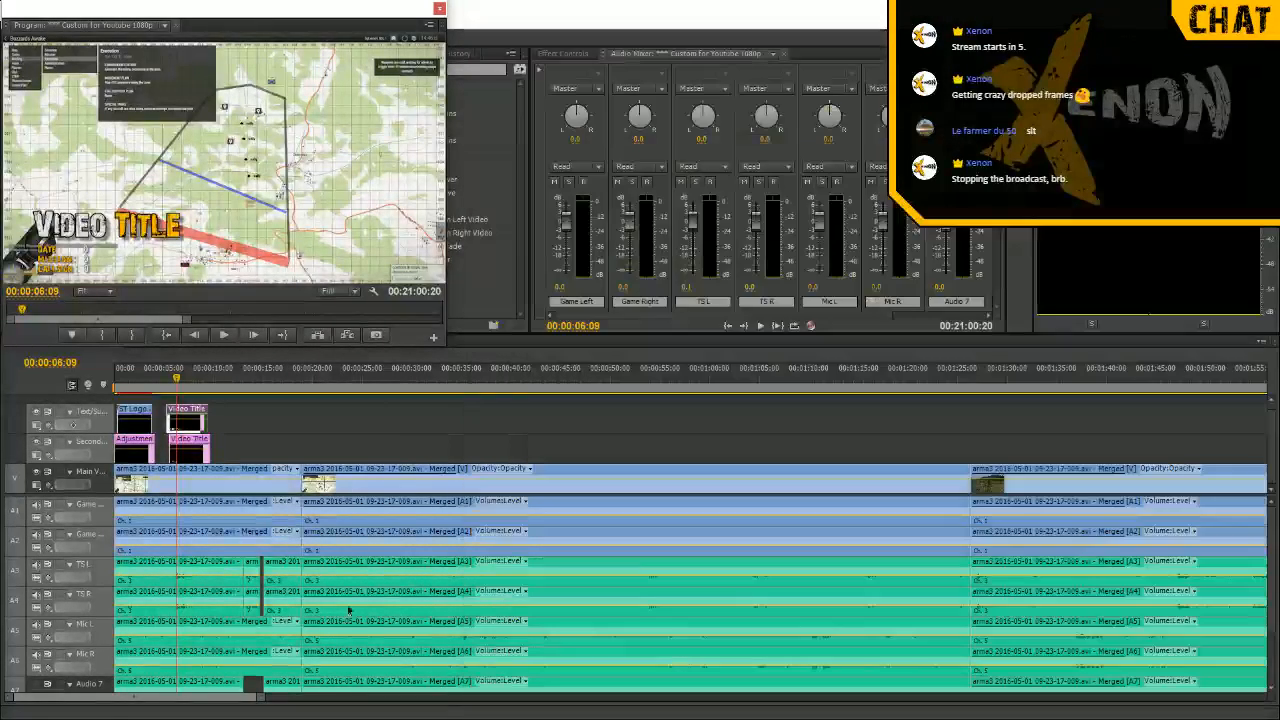
{"action": "double_click", "coordinate": [191, 443]}
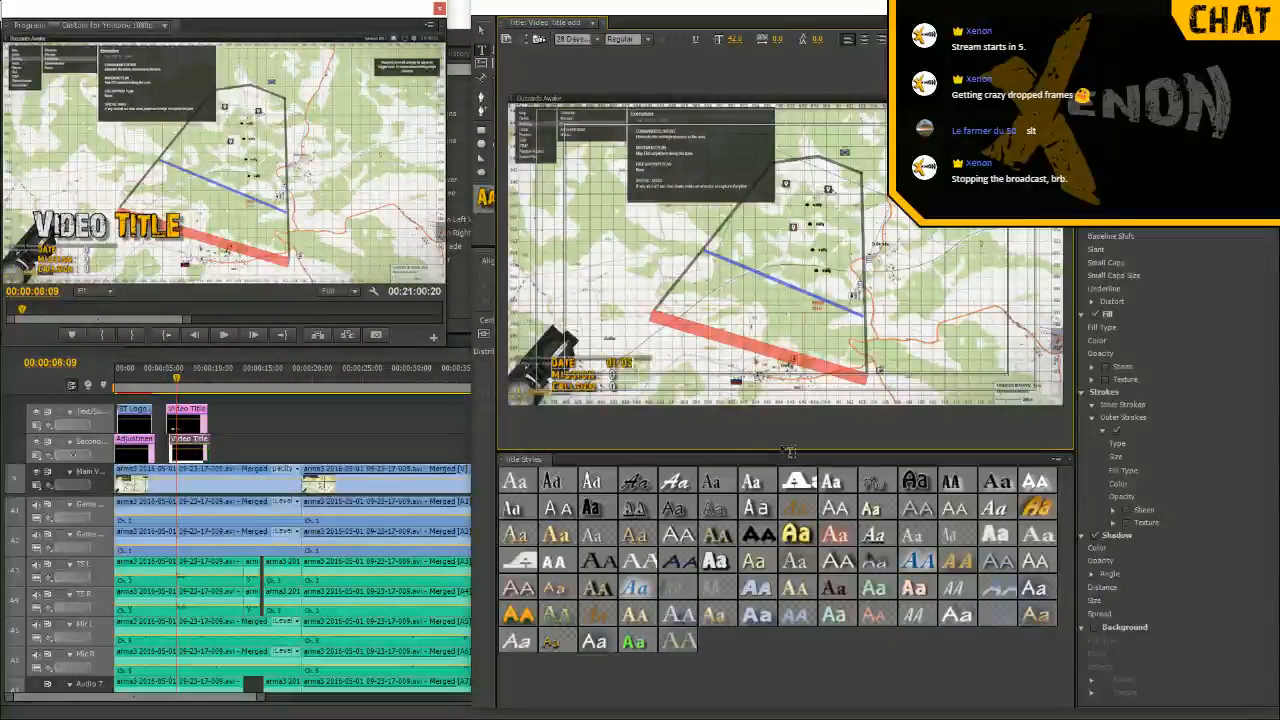
{"action": "type", "text": "16"}
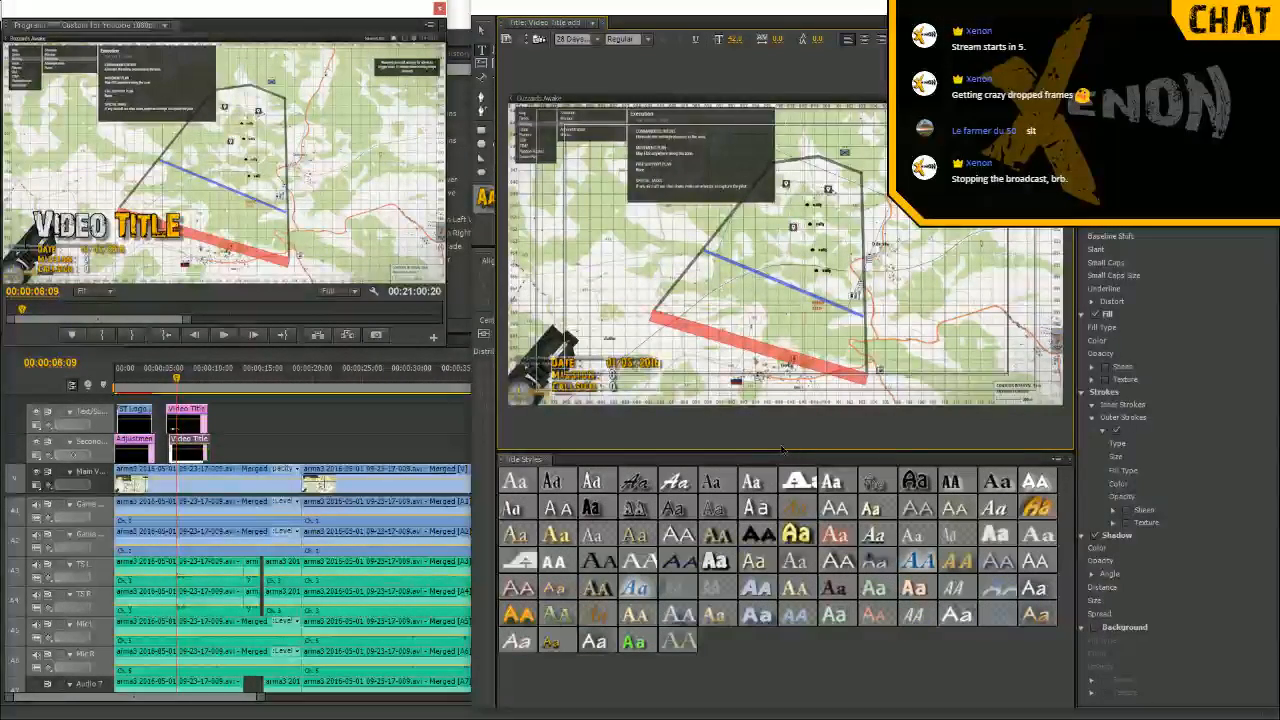
{"action": "key", "text": "ctrl+z"}
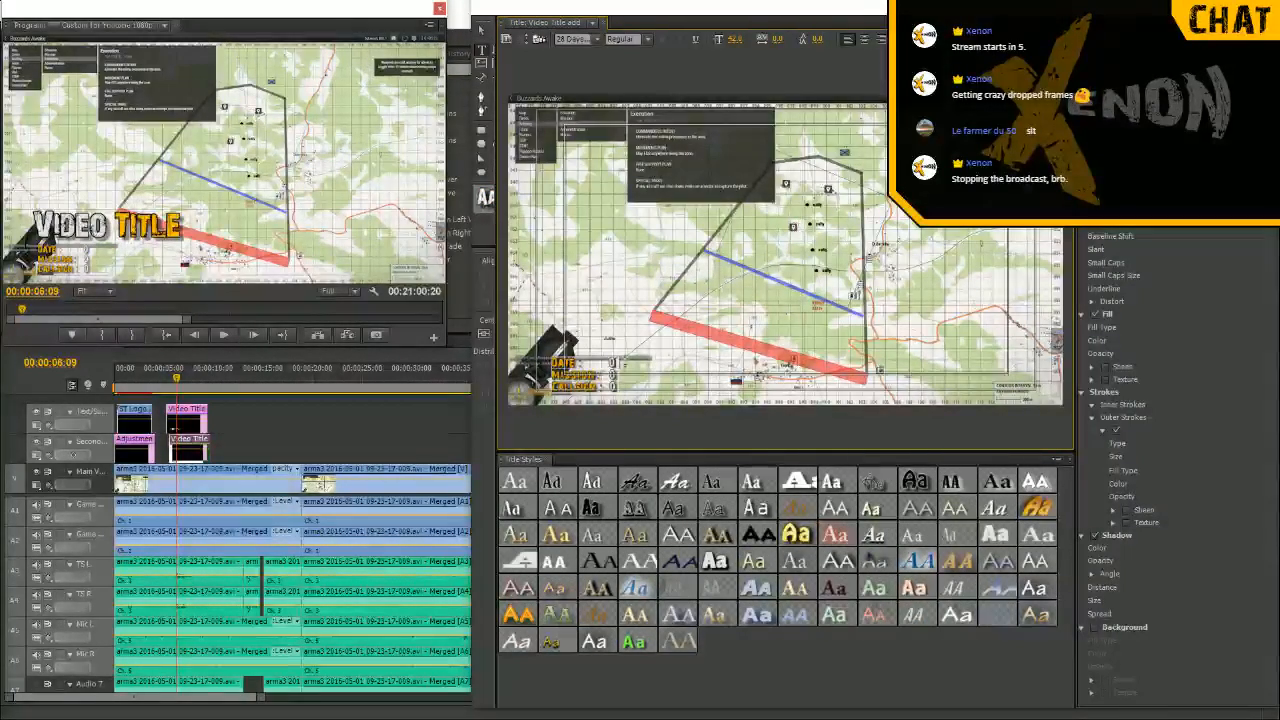
{"action": "type", "text": "01"}
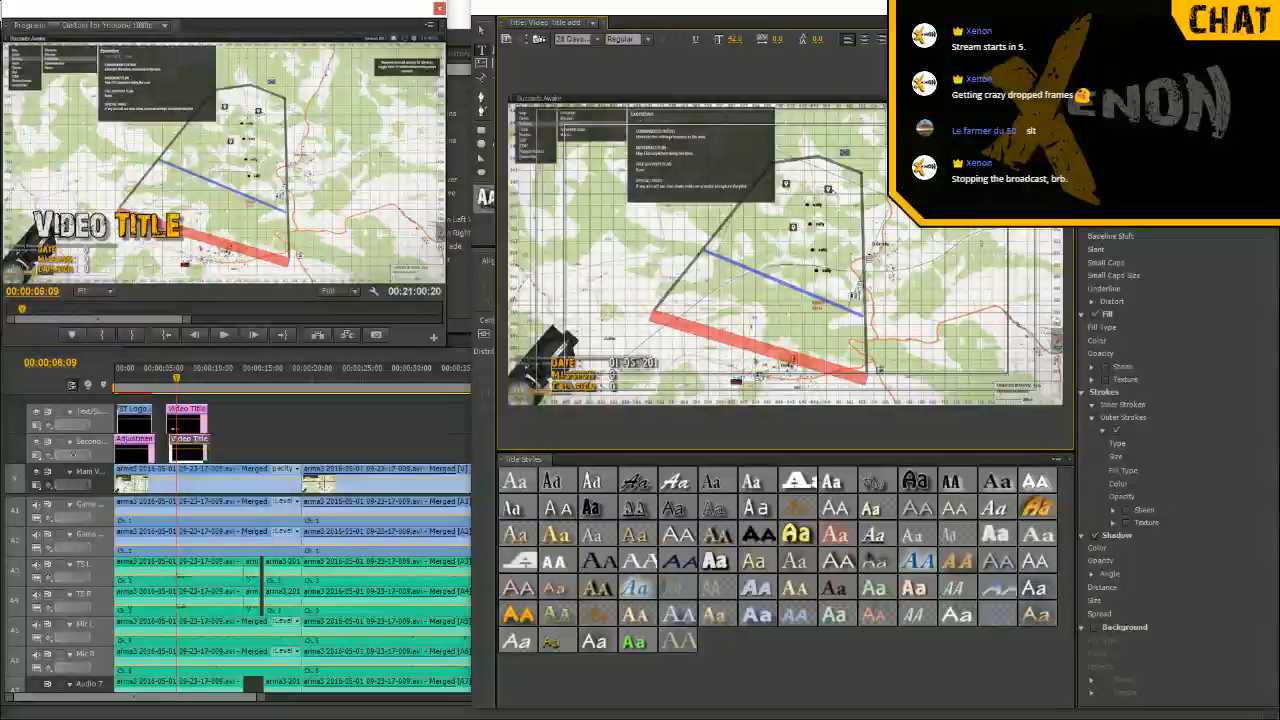
{"action": "type", "text": "6"}
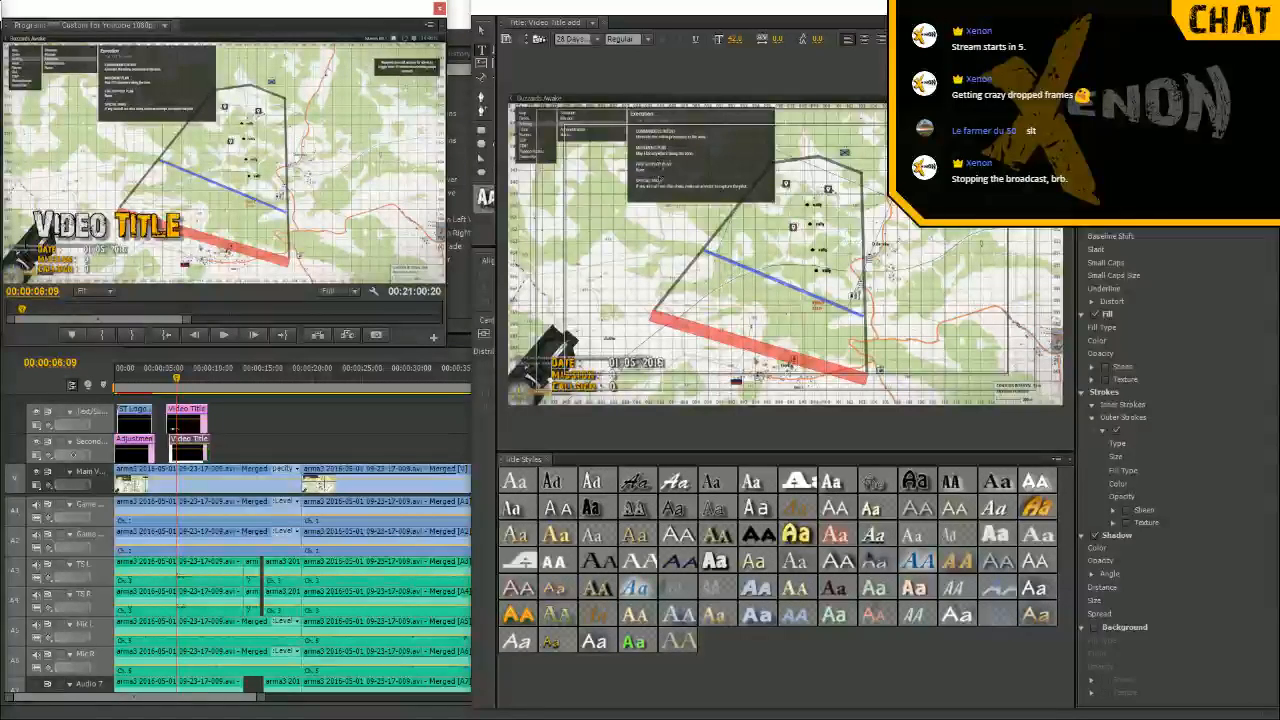
Enter Buzzards Awake as the mission and Bravo Lead as the callsign in the title, and close the title editor
{"action": "left_click", "coordinate": [614, 375]}
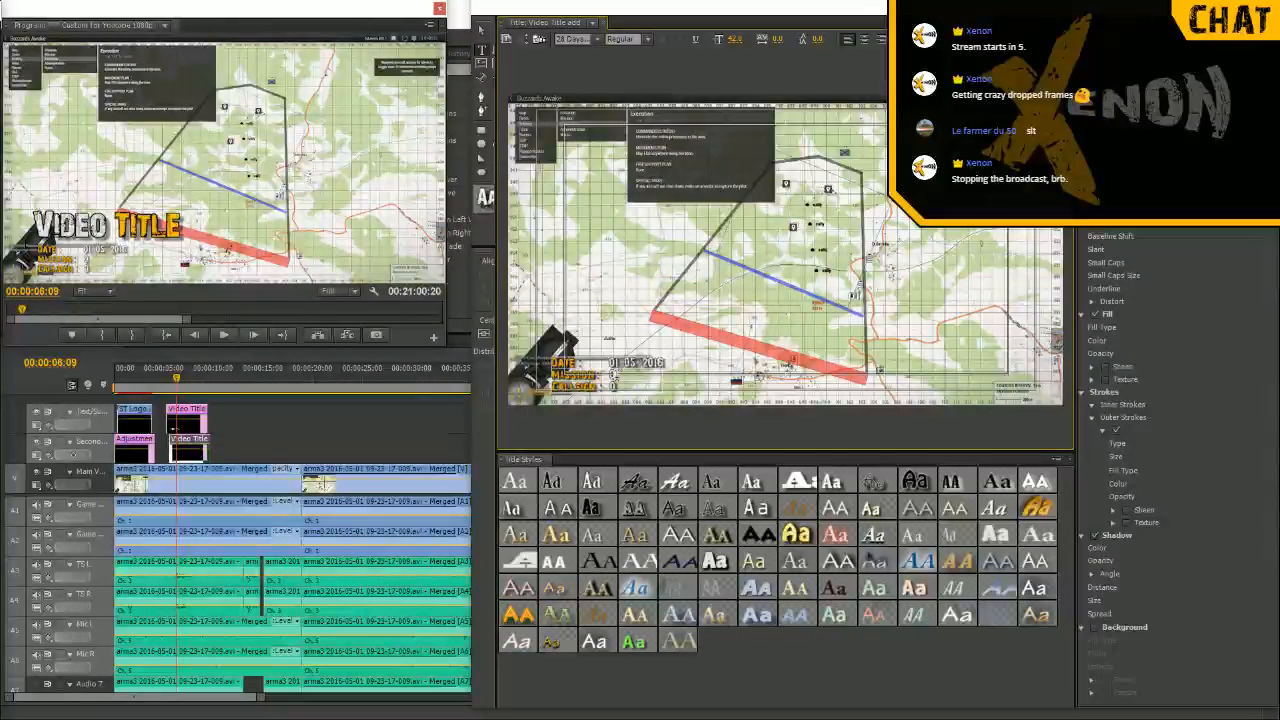
{"action": "type", "text": "Buzzards A"}
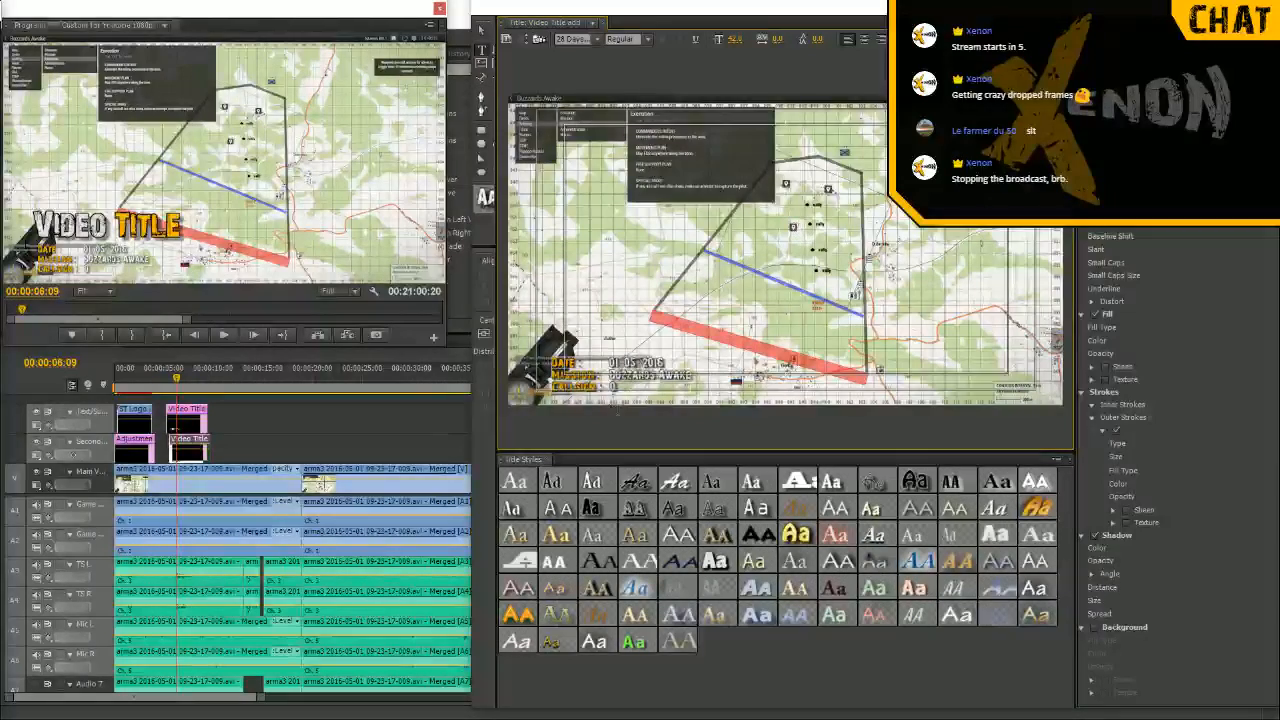
{"action": "type", "text": "BRAVO LEAD"}
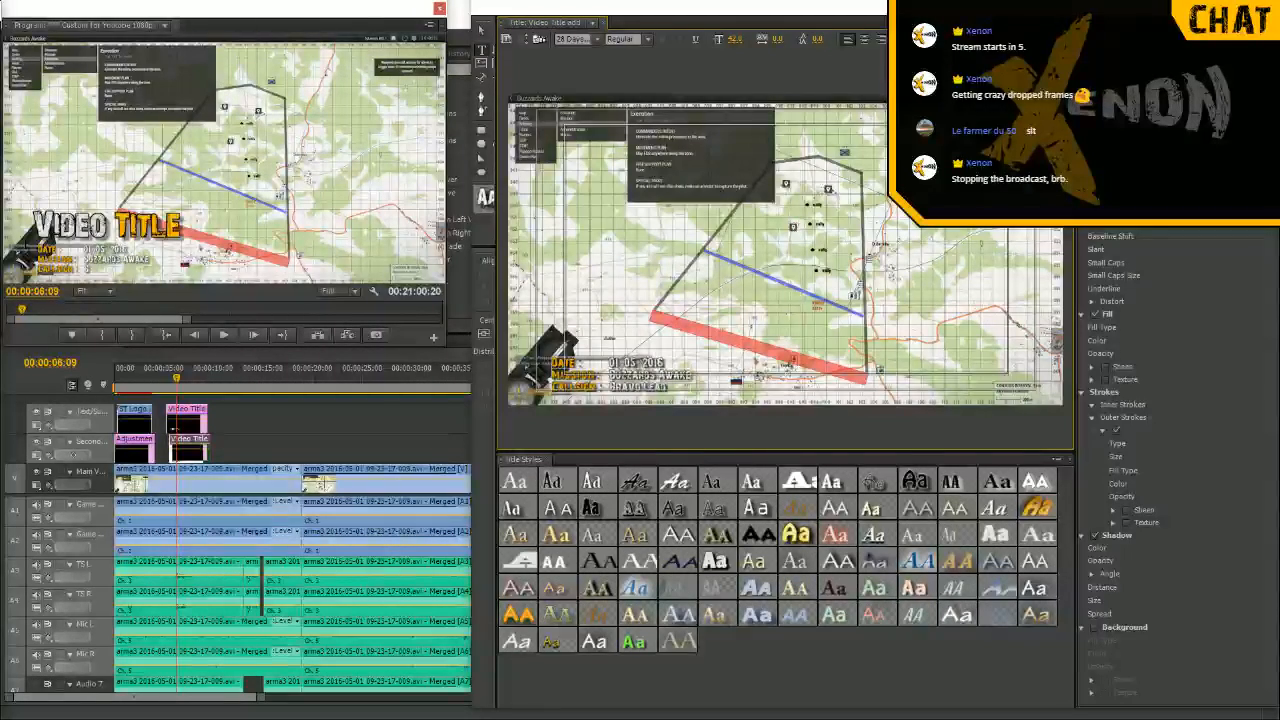
{"action": "left_click", "coordinate": [1268, 8]}
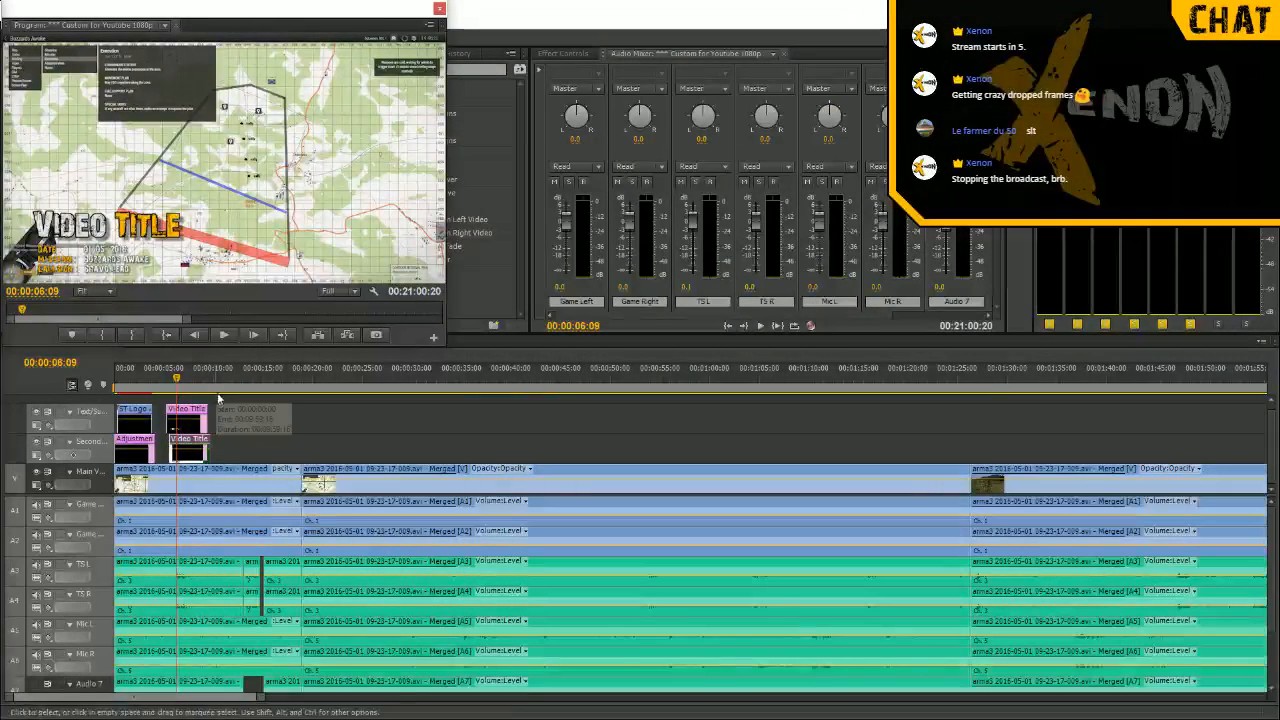
Play the opening from the video title to about 00:00:19:04 to review the filled-in title and the following footage
{"action": "left_click", "coordinate": [153, 373]}
{"action": "key", "text": "space"}
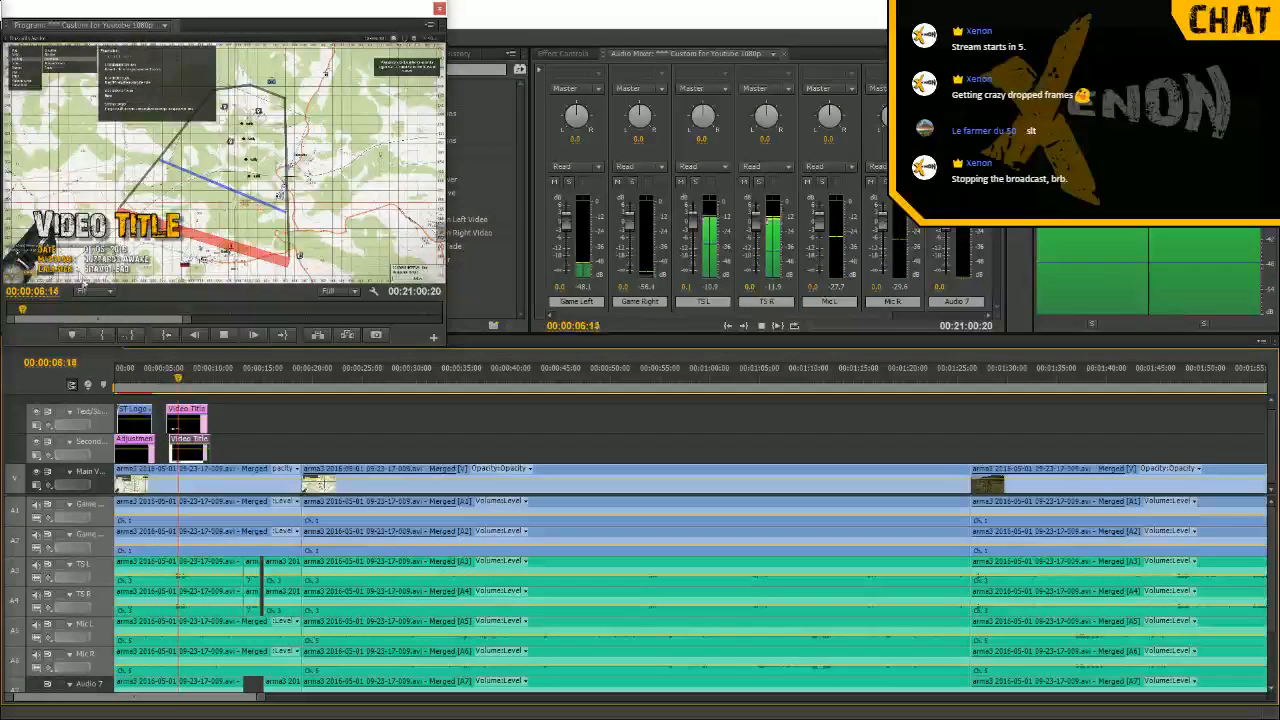
{"action": "key", "text": "space"}
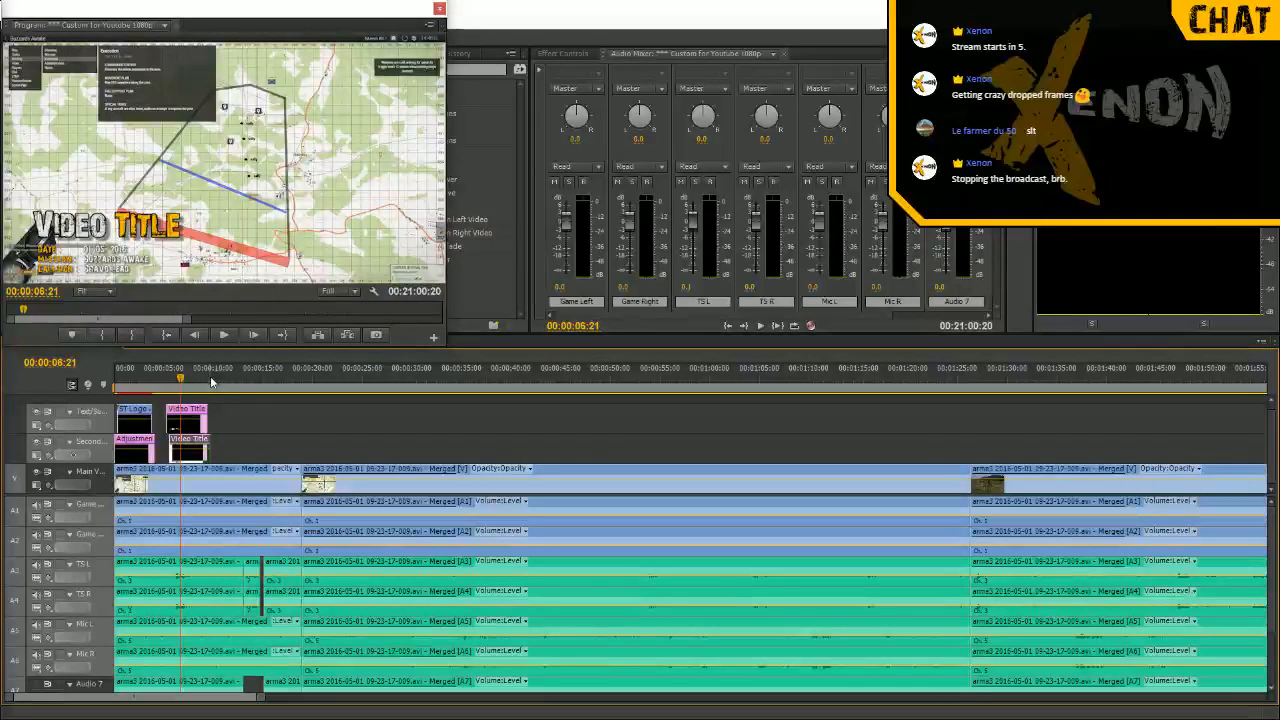
{"action": "key", "text": "space"}
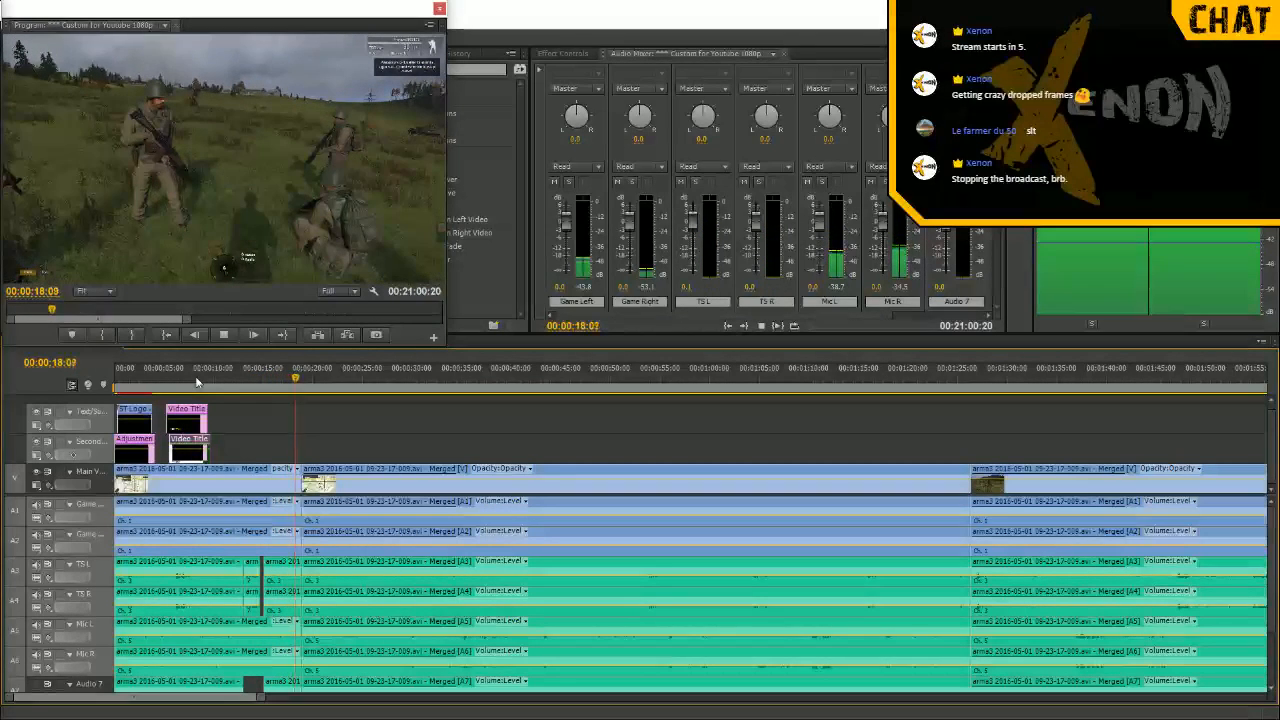
{"action": "key", "text": "space"}
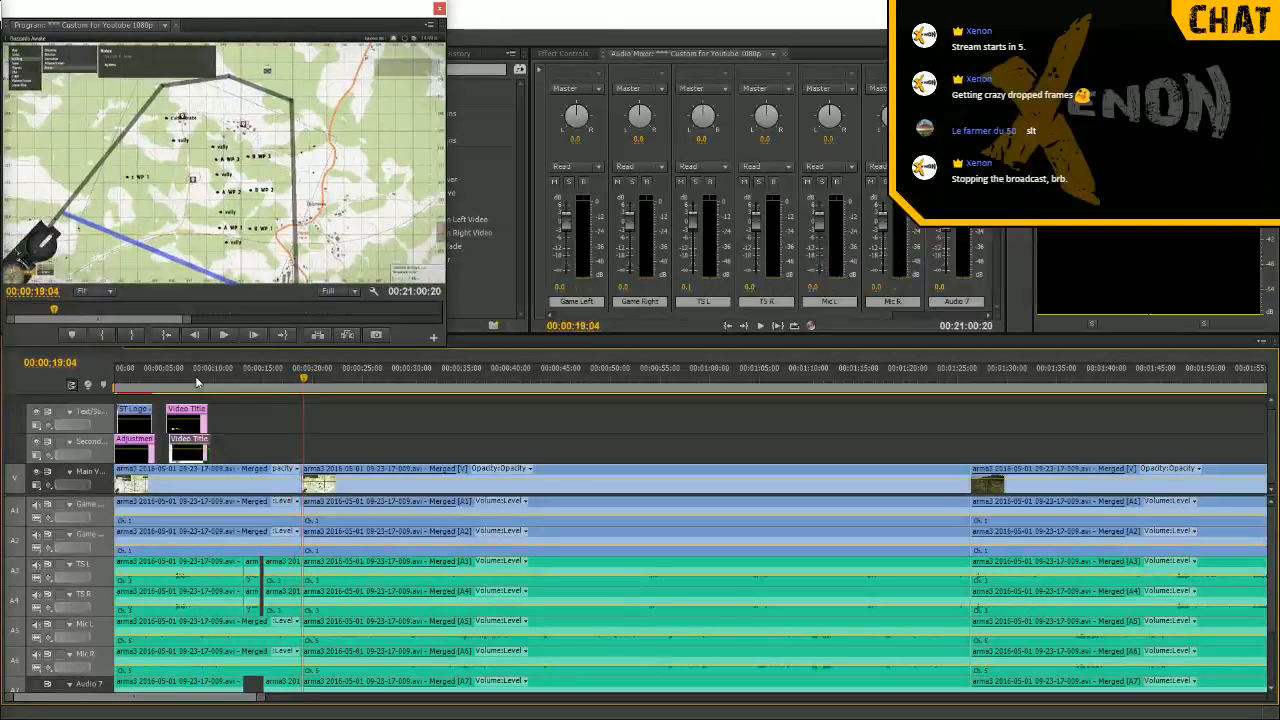
Split the opening gameplay clip on the main video and audio tracks near 00:00:14:25
{"action": "left_click", "coordinate": [249, 383]}
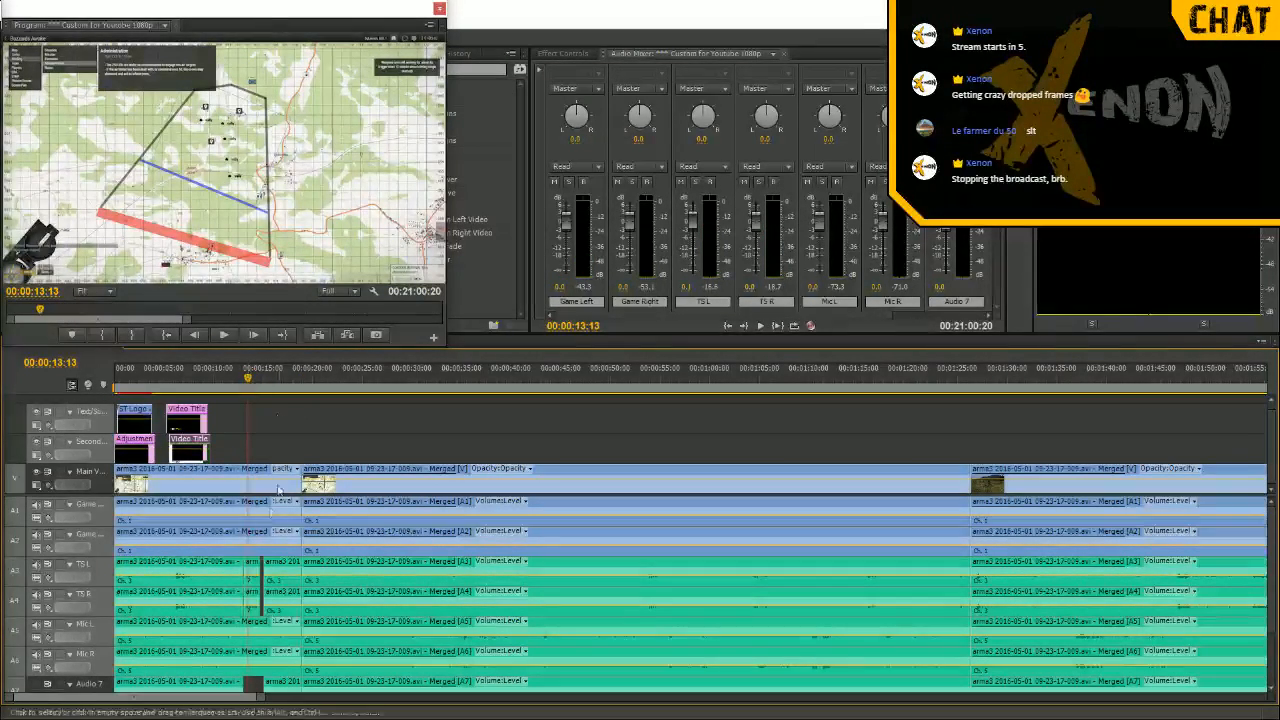
{"action": "key", "text": "space"}
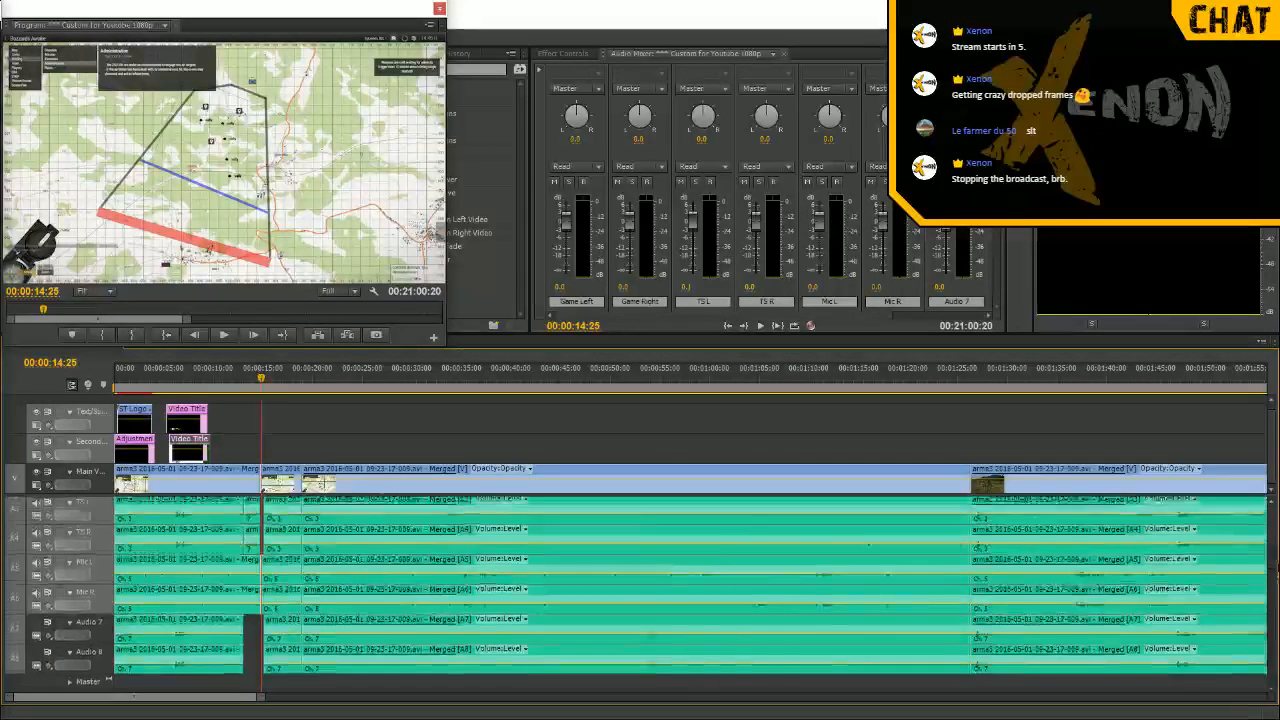
Try to ripple-delete the short segment between the new split and the following map clip across the video and audio tracks
{"action": "left_click_drag", "start_coordinate": [283, 426], "coordinate": [288, 692]}
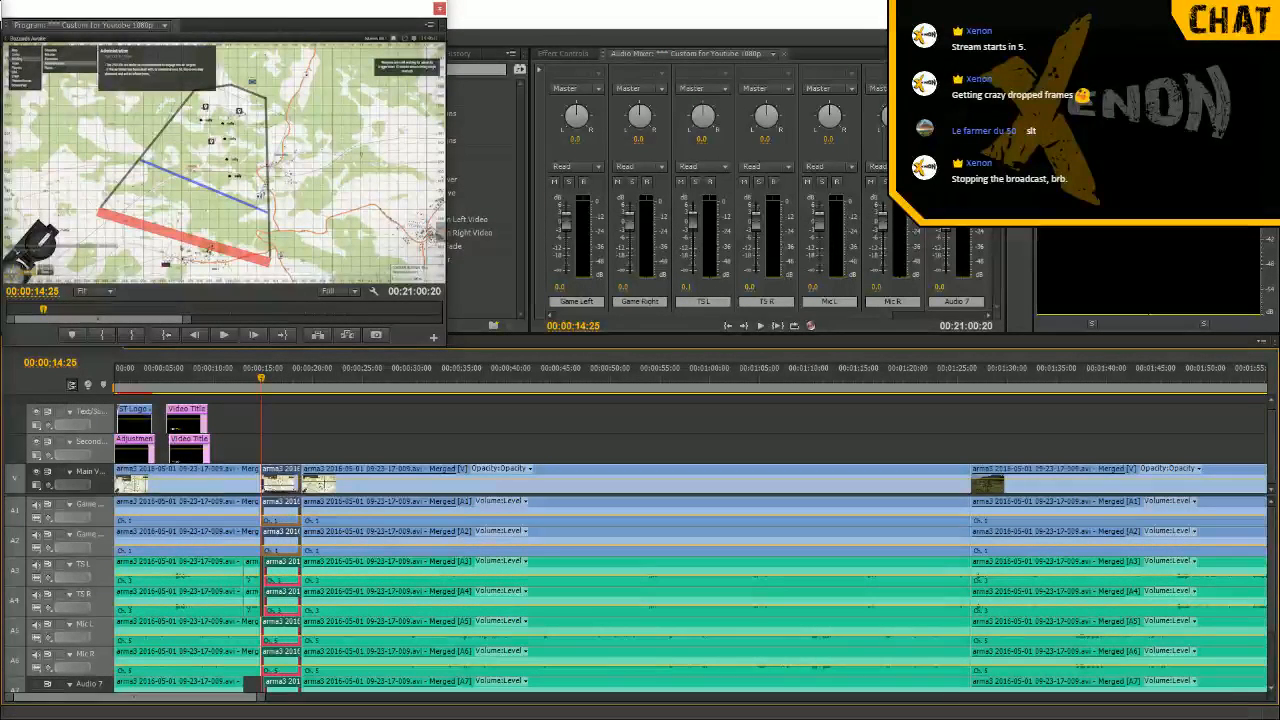
{"action": "scroll", "coordinate": [285, 645], "scroll_direction": "down", "scroll_amount": 3}
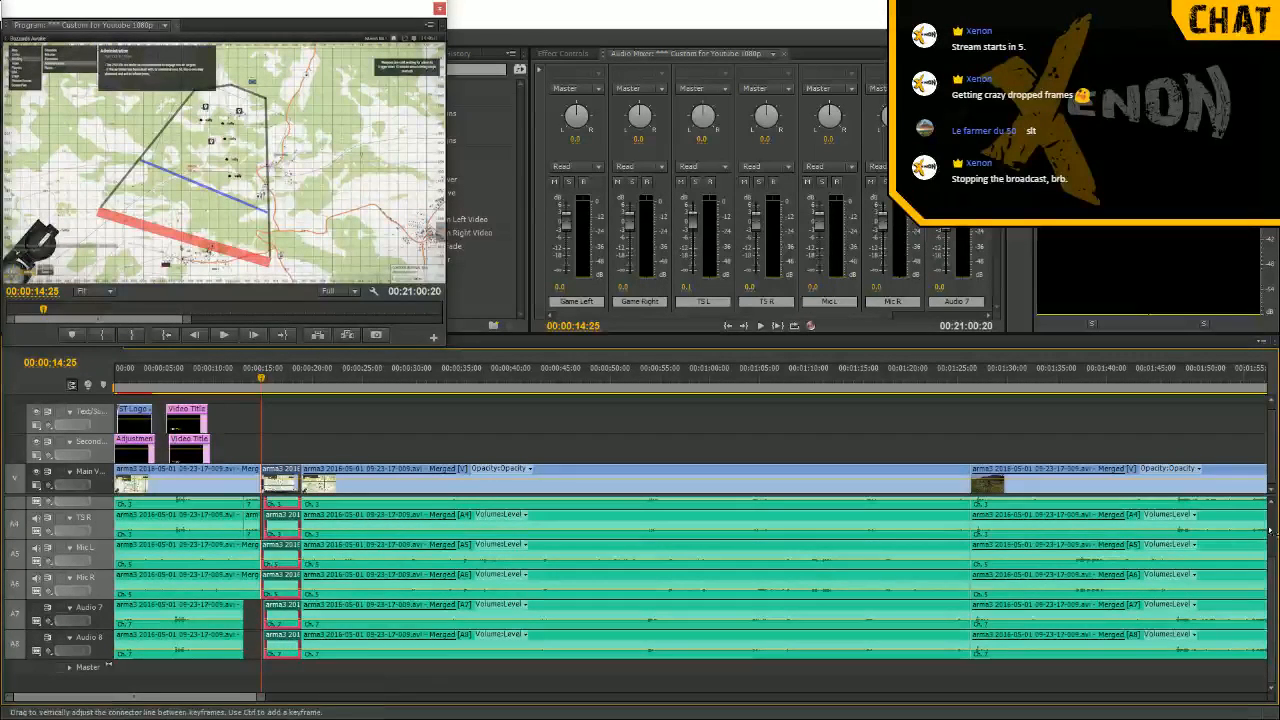
{"action": "scroll", "coordinate": [1275, 523], "scroll_direction": "up", "scroll_amount": 3}
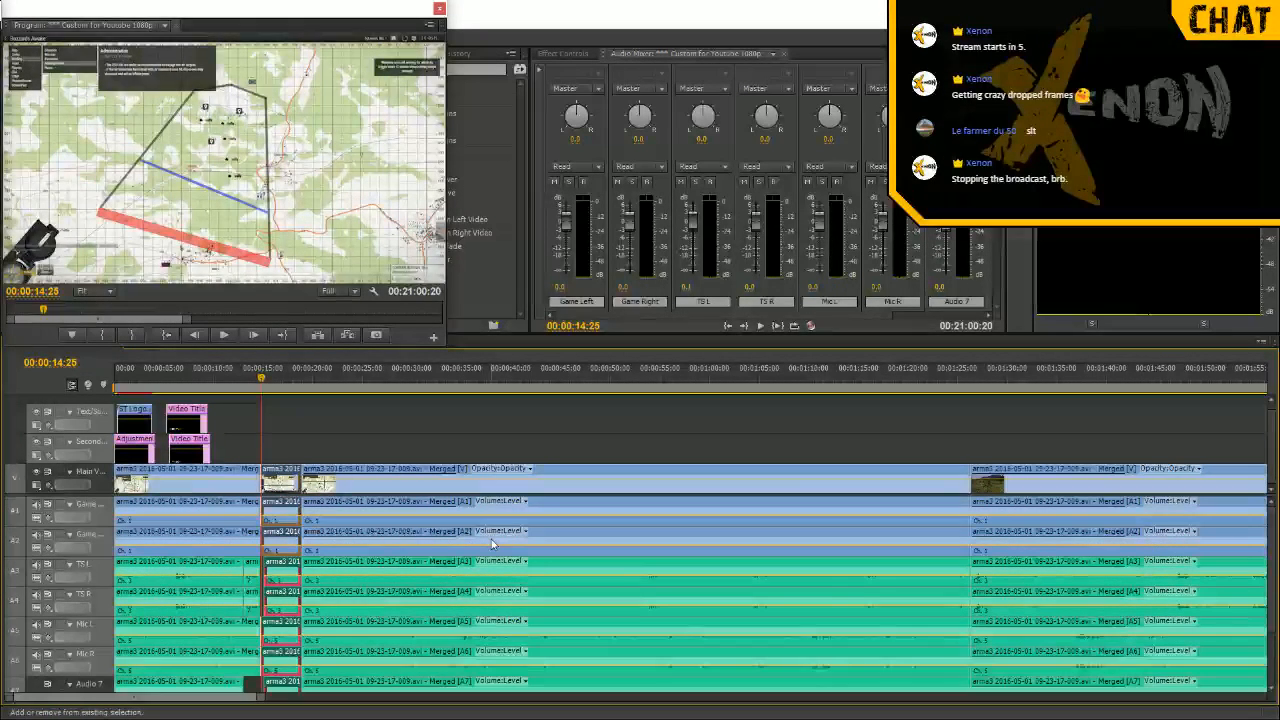
{"action": "key", "text": "shift+Delete"}
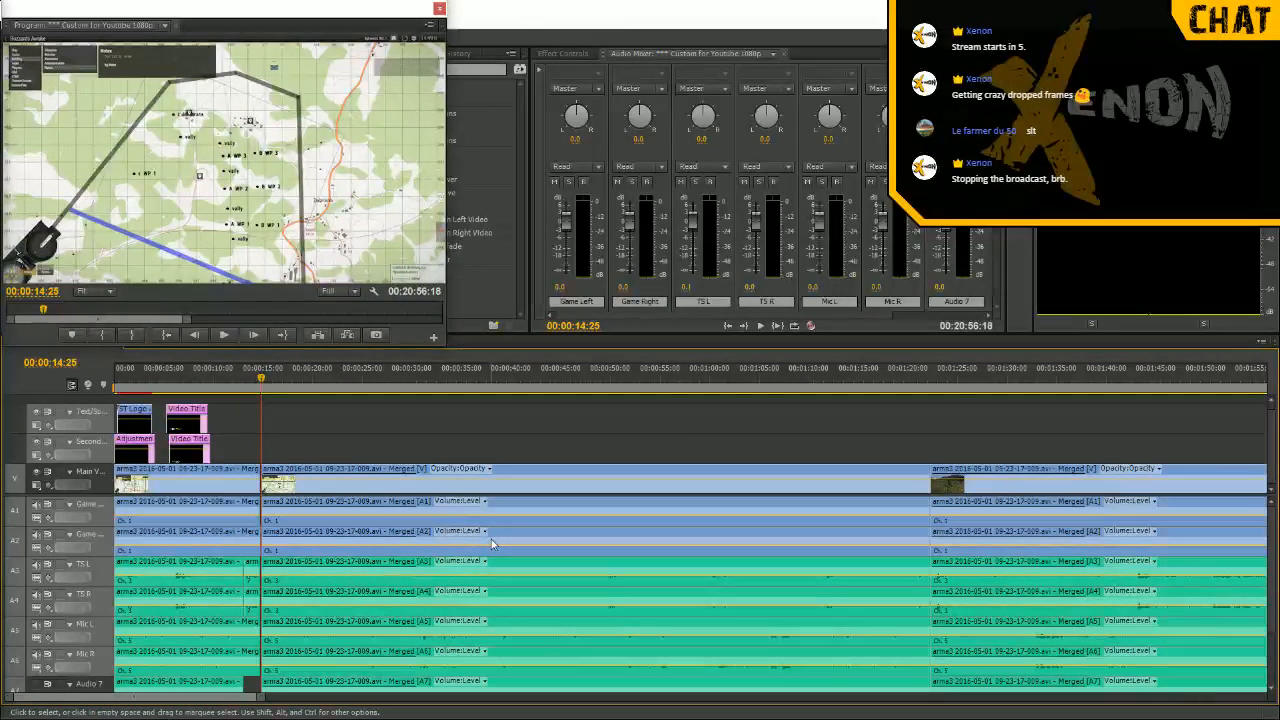
{"action": "key", "text": "equal"}
{"action": "key", "text": "equal"}
{"action": "key", "text": "equal"}
{"action": "key", "text": "equal"}
{"action": "key", "text": "equal"}
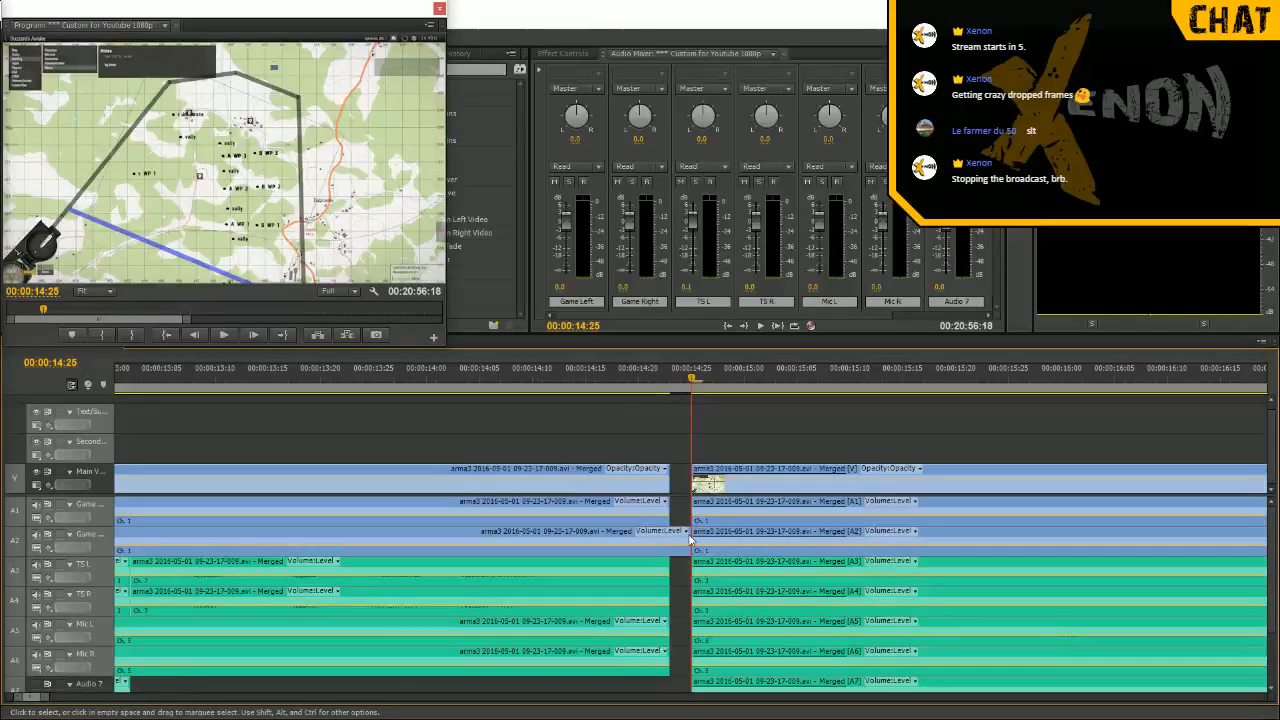
{"action": "left_click_drag", "start_coordinate": [679, 538], "coordinate": [679, 545]}
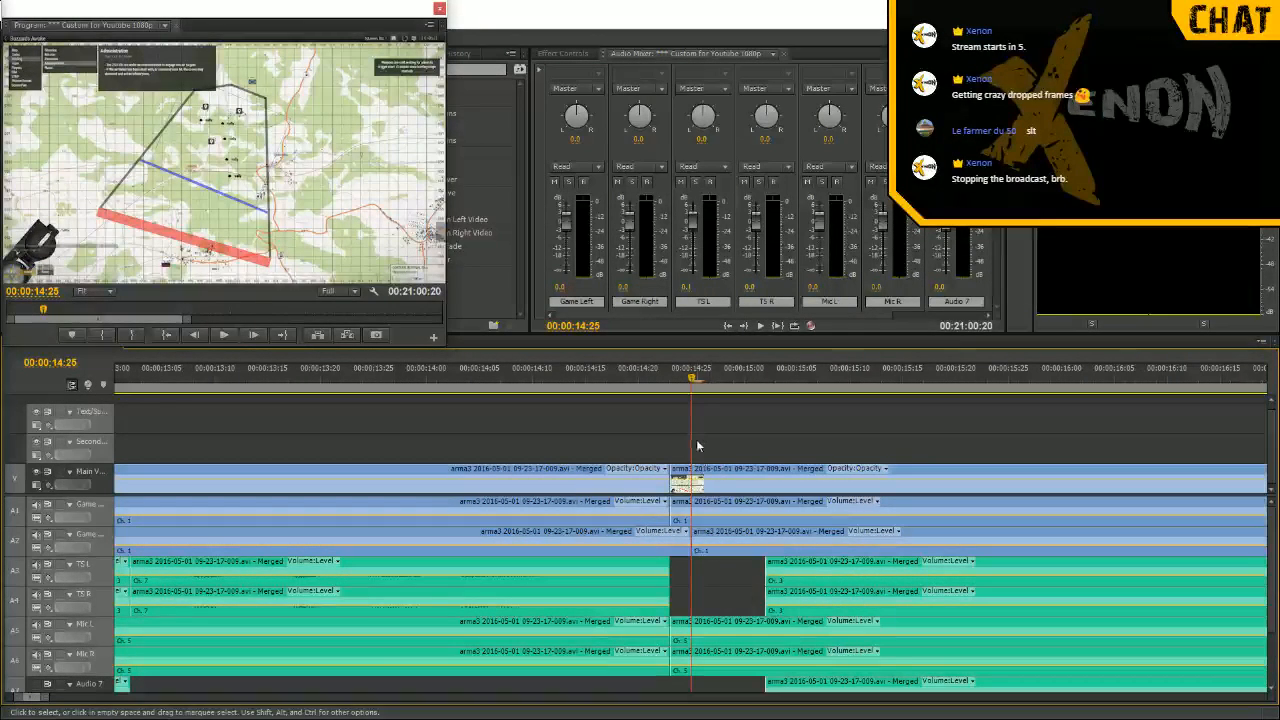
Split the game audio clip on track A2 at 00:00:14:23, in line with the cut on the main video track
{"action": "key", "text": "Up"}
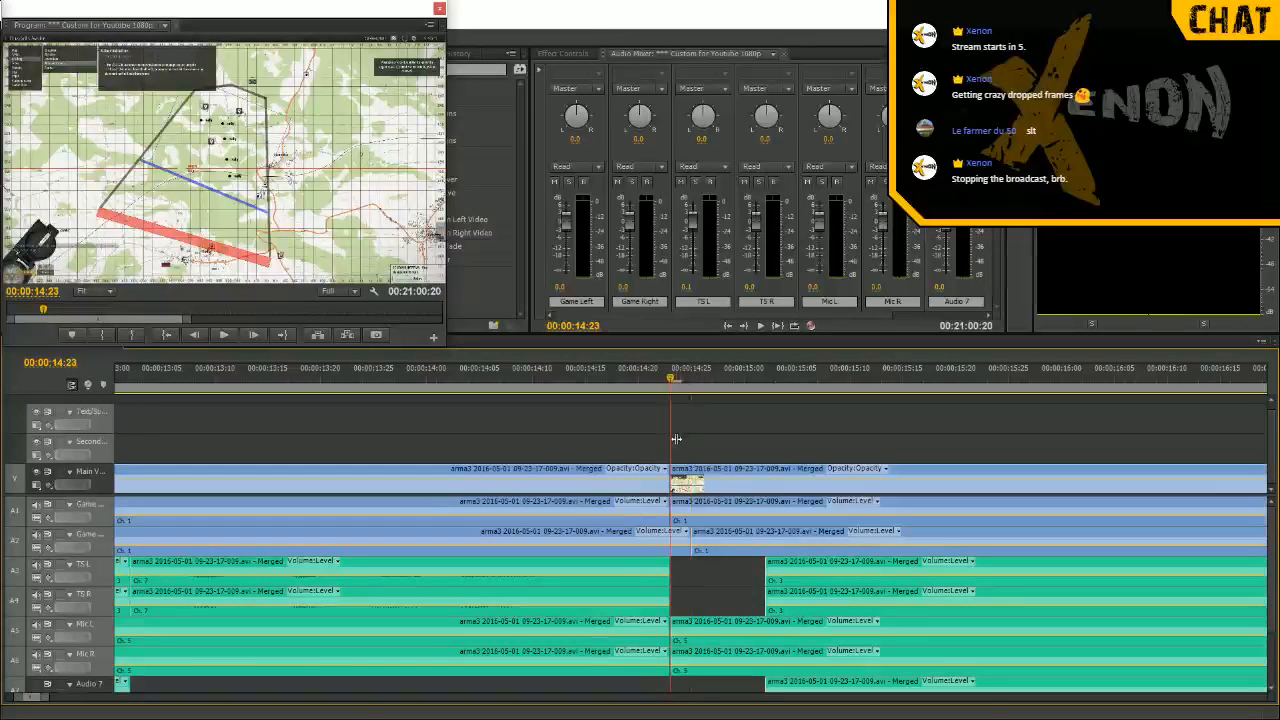
{"action": "left_click", "coordinate": [674, 542]}
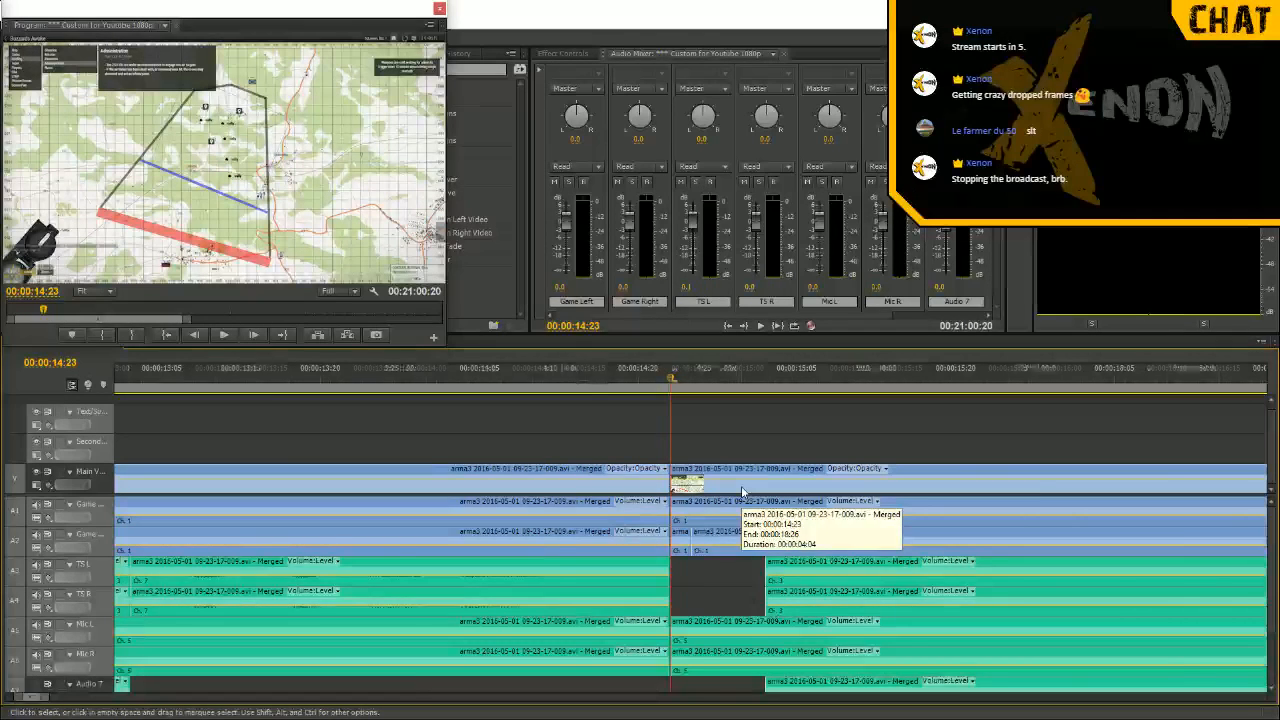
Examine the short segment after the 00:00:14:23 cut at 00:00:15:01 to see what footage it holds
{"action": "key", "text": "minus"}
{"action": "key", "text": "minus"}
{"action": "key", "text": "minus"}
{"action": "key", "text": "minus"}
{"action": "key", "text": "equal"}
{"action": "key", "text": "equal"}
{"action": "key", "text": "equal"}
{"action": "key", "text": "equal"}
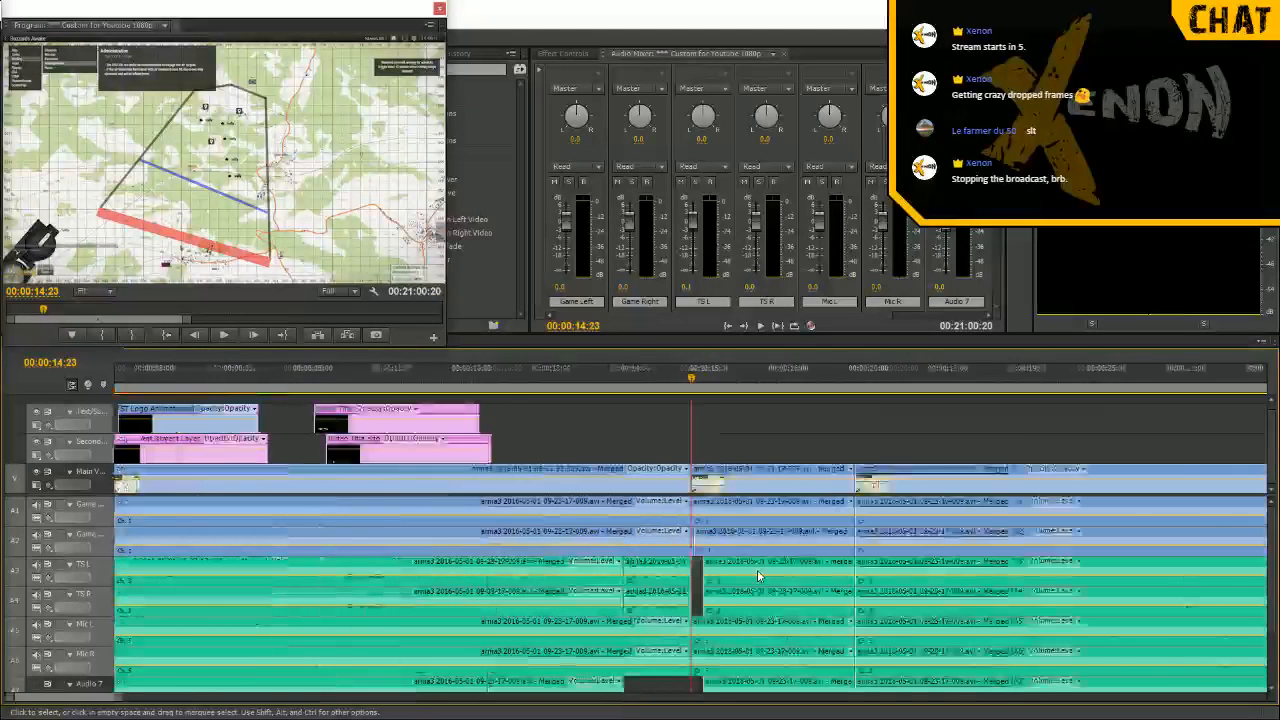
{"action": "key", "text": "minus"}
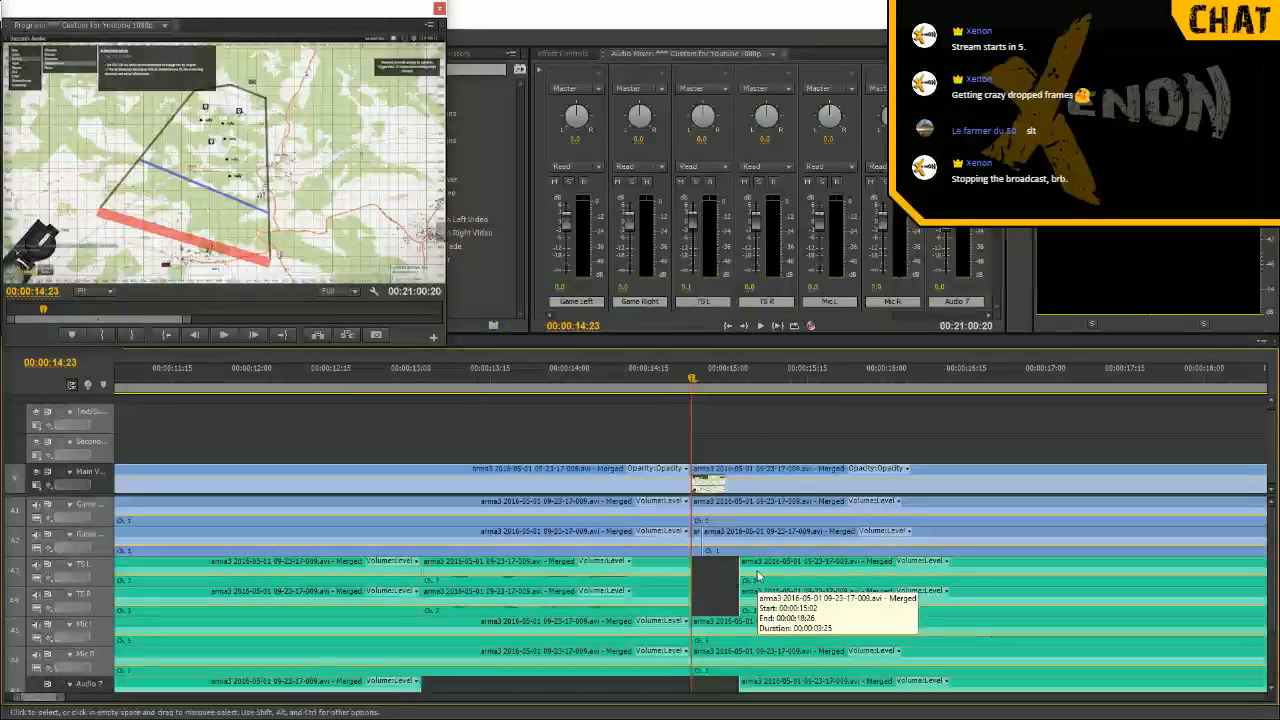
{"action": "left_click", "coordinate": [735, 378]}
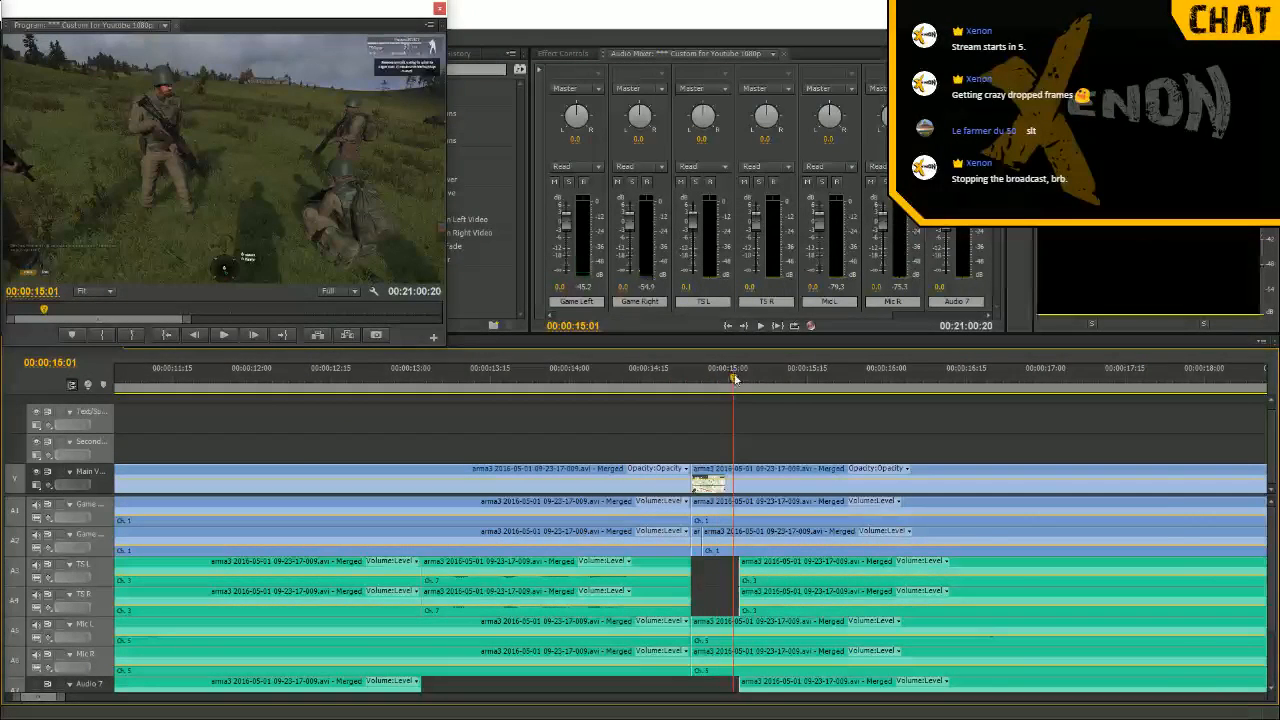
Ripple-delete the short segment between the 00:00:14:23 cut and the following map clip across all video and audio tracks
{"action": "key", "text": "minus"}
{"action": "key", "text": "minus"}
{"action": "key", "text": "minus"}
{"action": "left_click_drag", "start_coordinate": [852, 411], "coordinate": [693, 692]}
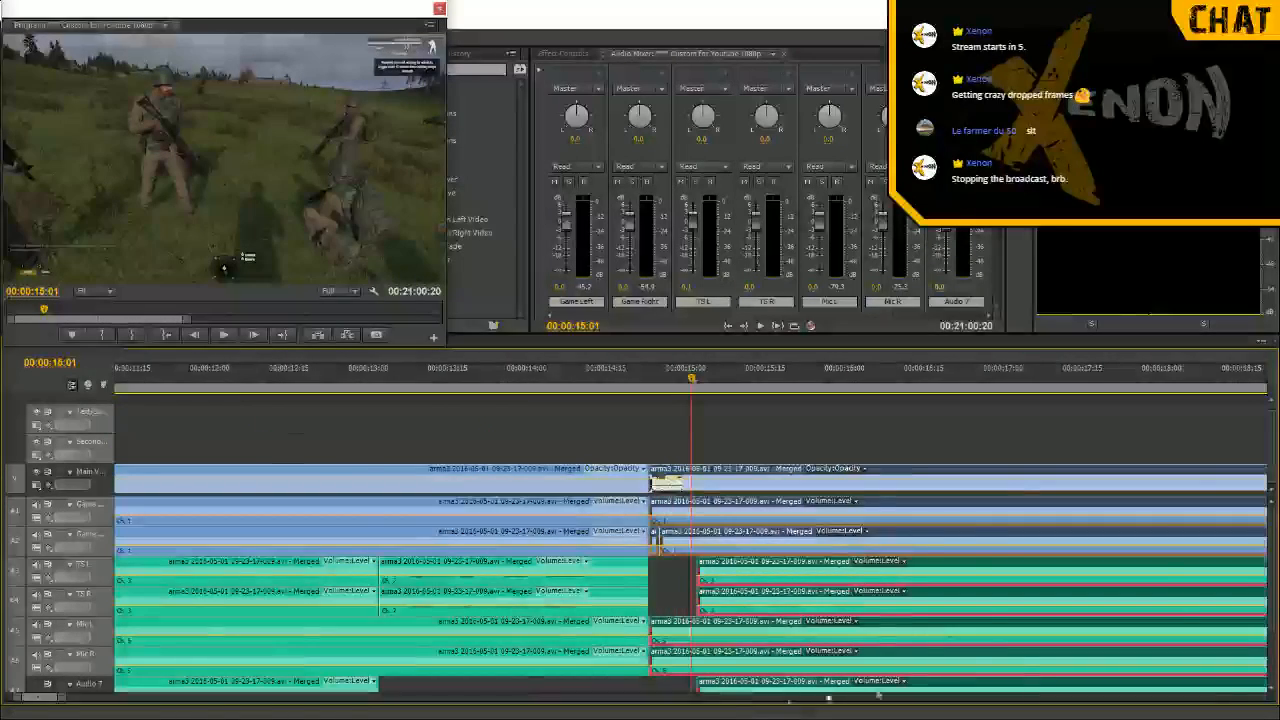
{"action": "key", "text": "minus"}
{"action": "scroll", "coordinate": [1262, 655], "scroll_direction": "down", "scroll_amount": 3}
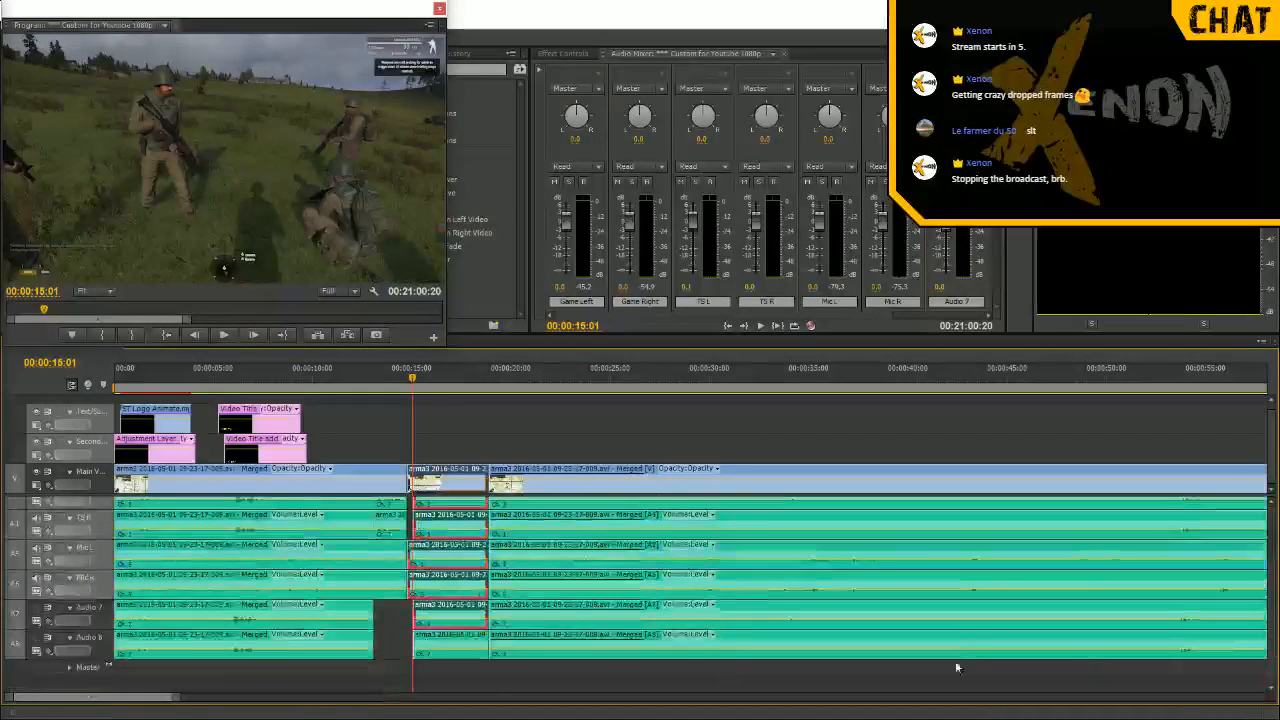
{"action": "left_click", "coordinate": [436, 653], "text": "shift"}
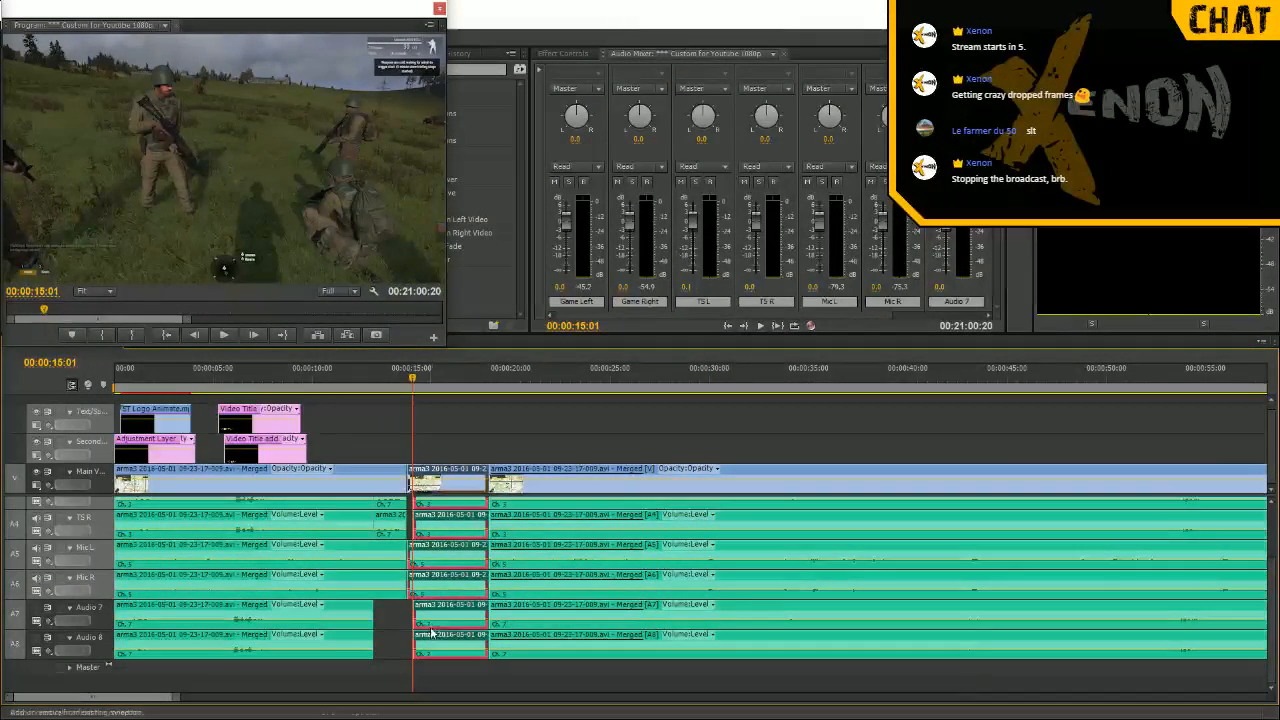
{"action": "scroll", "coordinate": [714, 569], "scroll_direction": "up", "scroll_amount": 3}
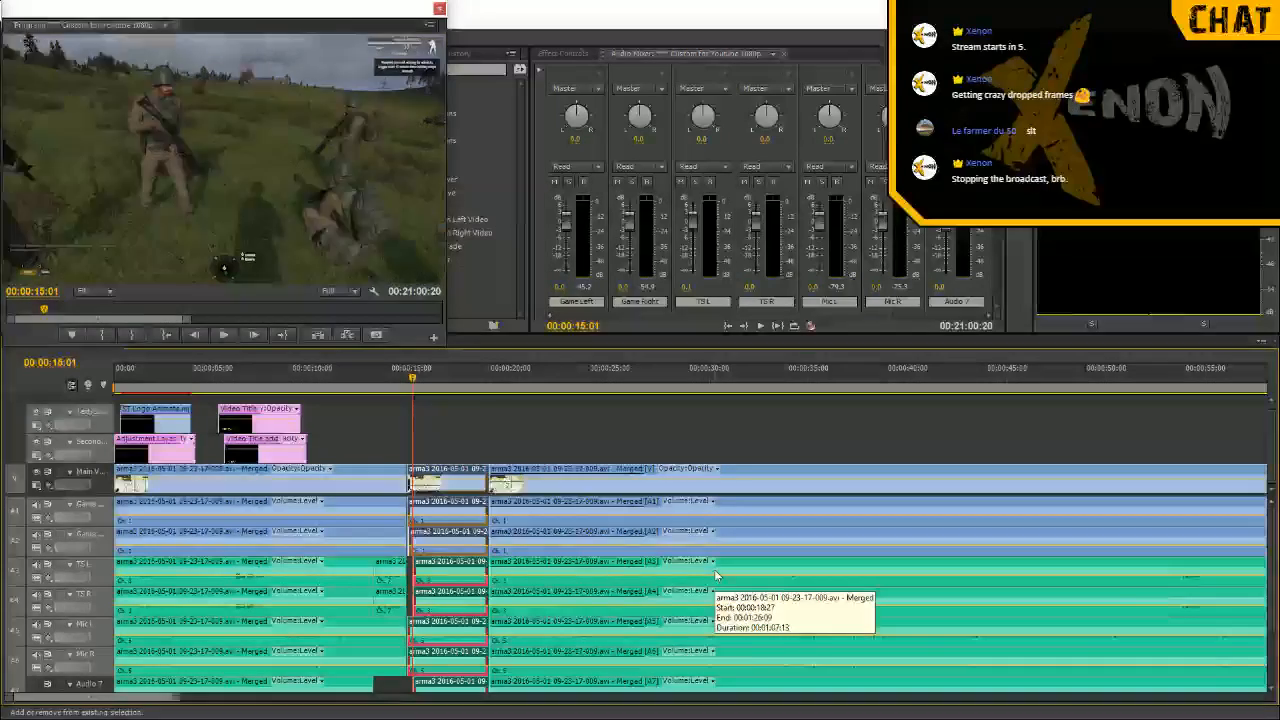
{"action": "key", "text": "shift+Delete"}
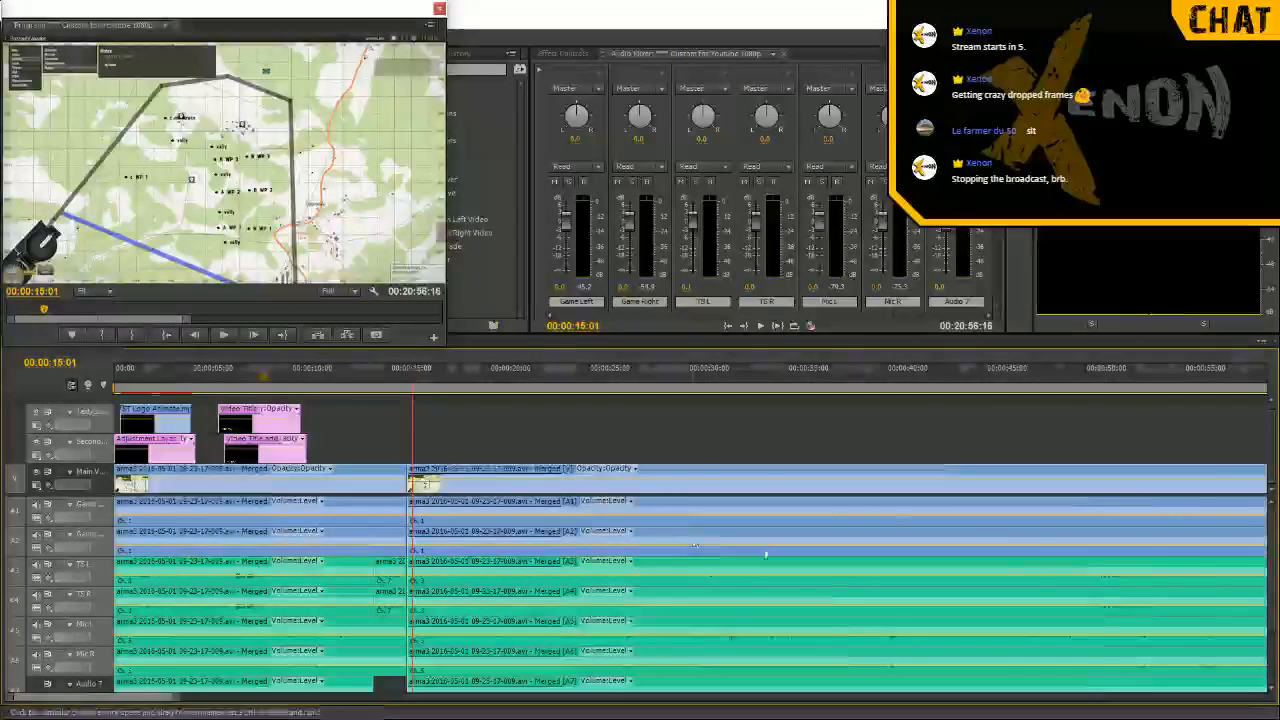
Play the sequence across the new join from about 00:00:13 to 00:00:34:06 to review the map footage
{"action": "key", "text": "minus"}
{"action": "key", "text": "minus"}
{"action": "key", "text": "minus"}
{"action": "key", "text": "minus"}
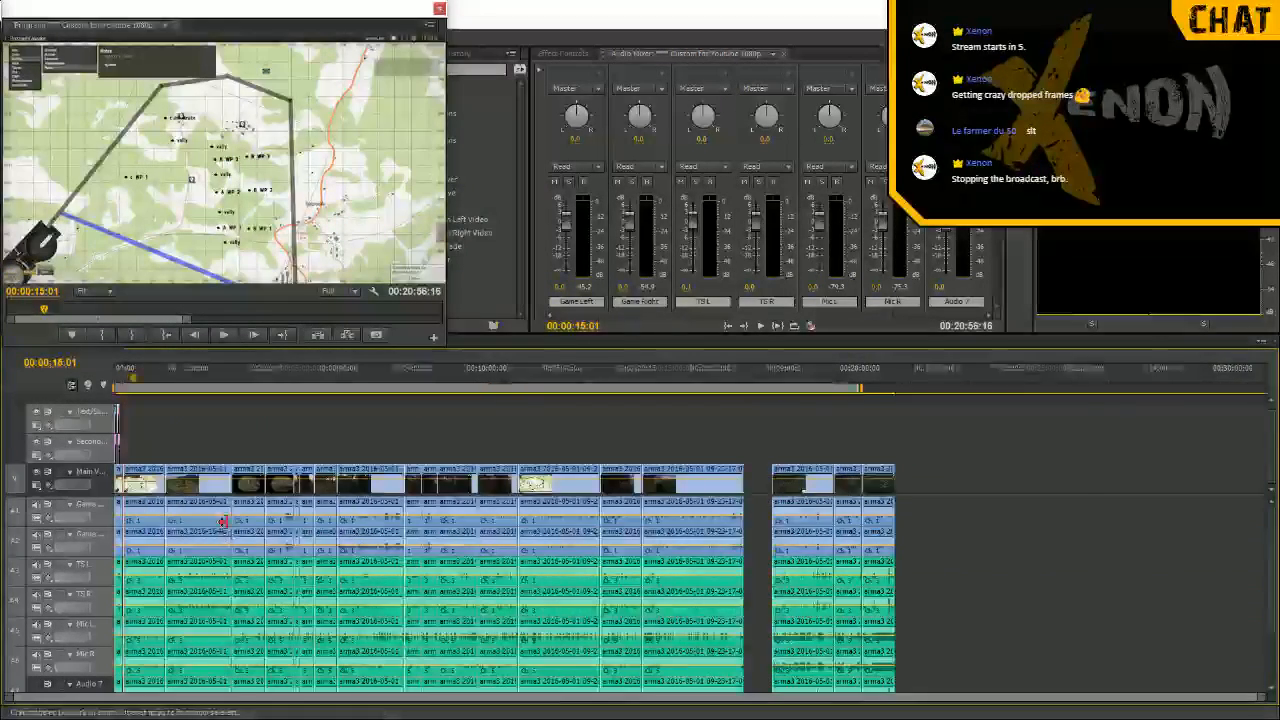
{"action": "key", "text": "equal"}
{"action": "key", "text": "equal"}
{"action": "key", "text": "equal"}
{"action": "key", "text": "equal"}
{"action": "left_click", "coordinate": [596, 378]}
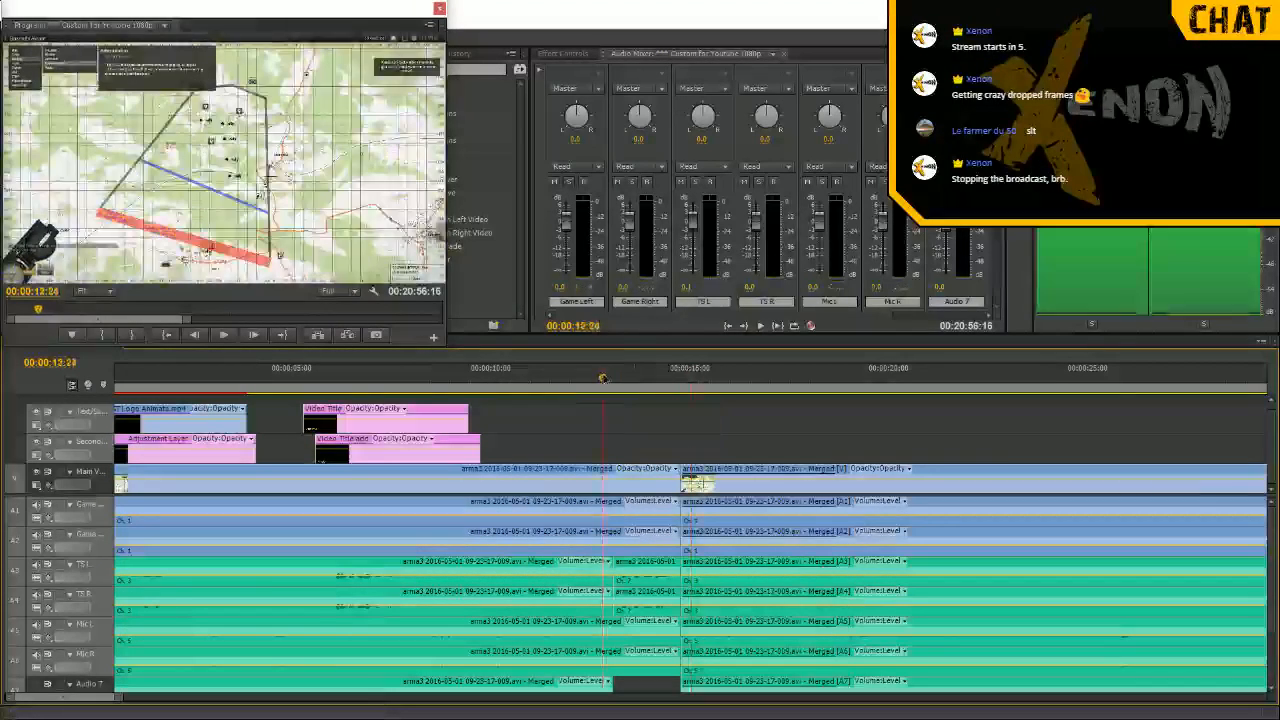
{"action": "key", "text": "space"}
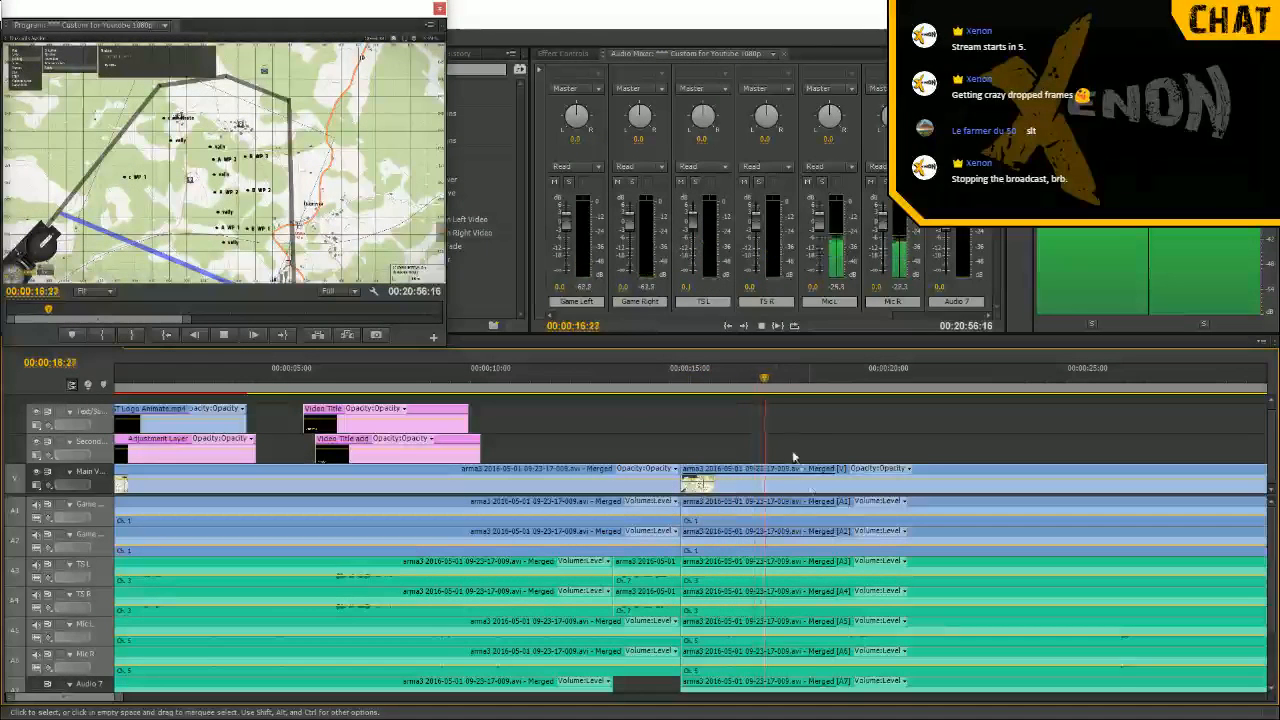
{"action": "key", "text": "space"}
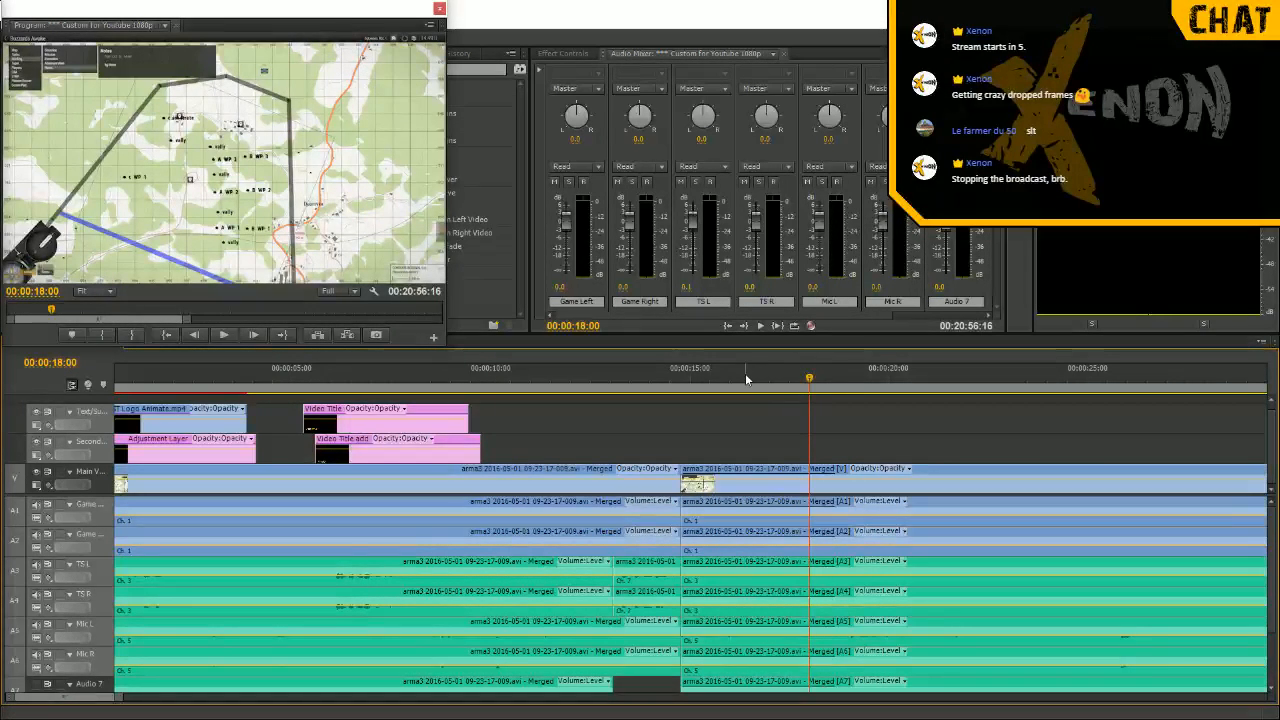
{"action": "key", "text": "space"}
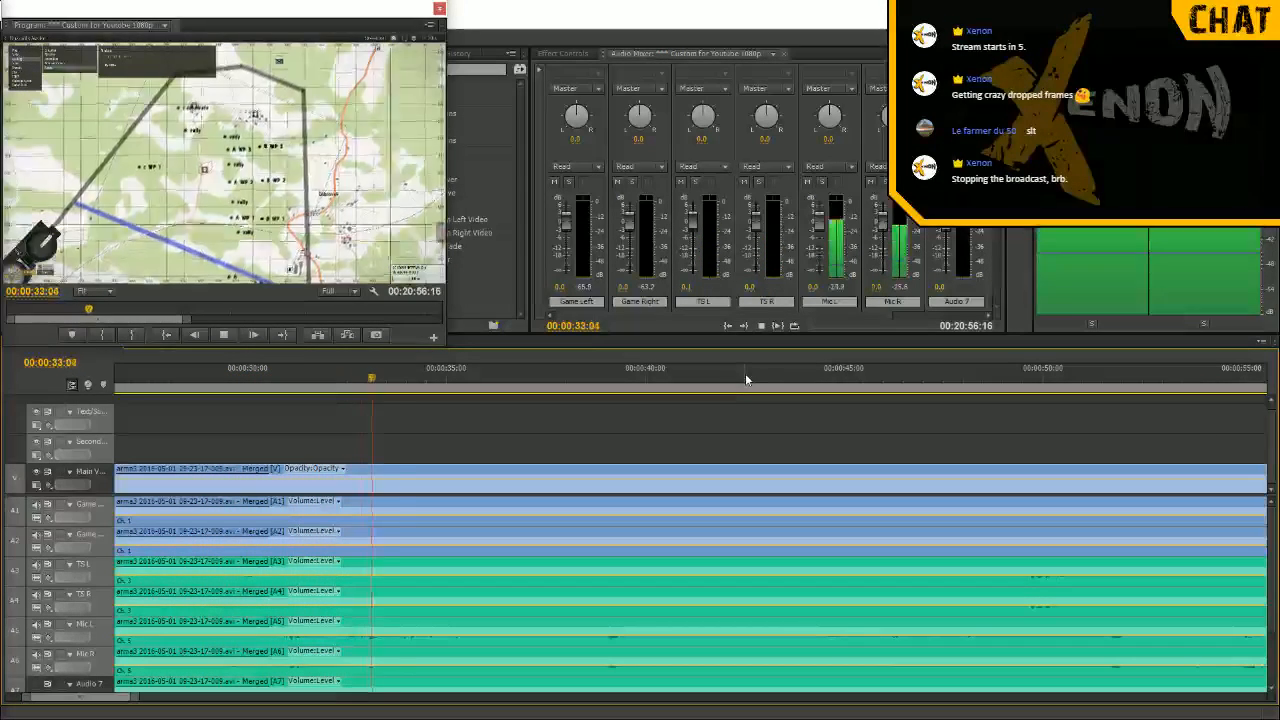
{"action": "key", "text": "space"}
Move all clips after the opening clip later on every track and extend the map clip's start to recover earlier footage
{"action": "key", "text": "minus"}
{"action": "key", "text": "minus"}
{"action": "key", "text": "minus"}
{"action": "key", "text": "minus"}
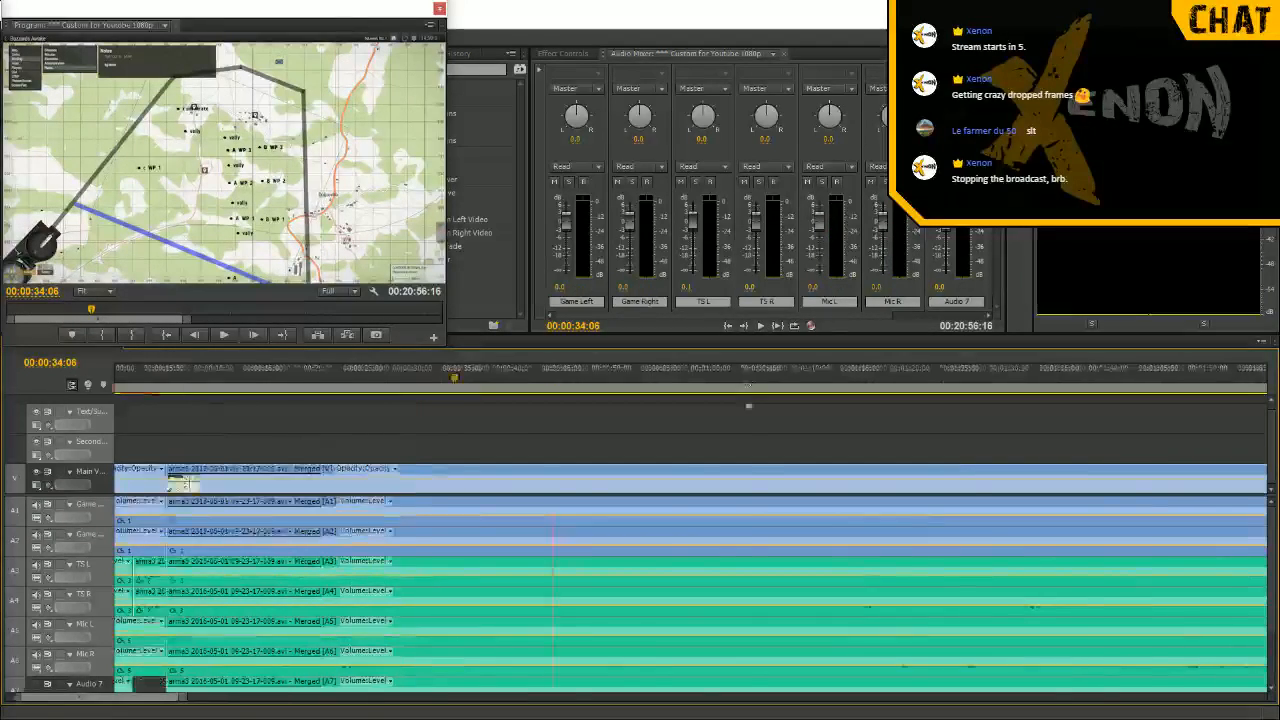
{"action": "key", "text": "minus"}
{"action": "key", "text": "minus"}
{"action": "key", "text": "minus"}
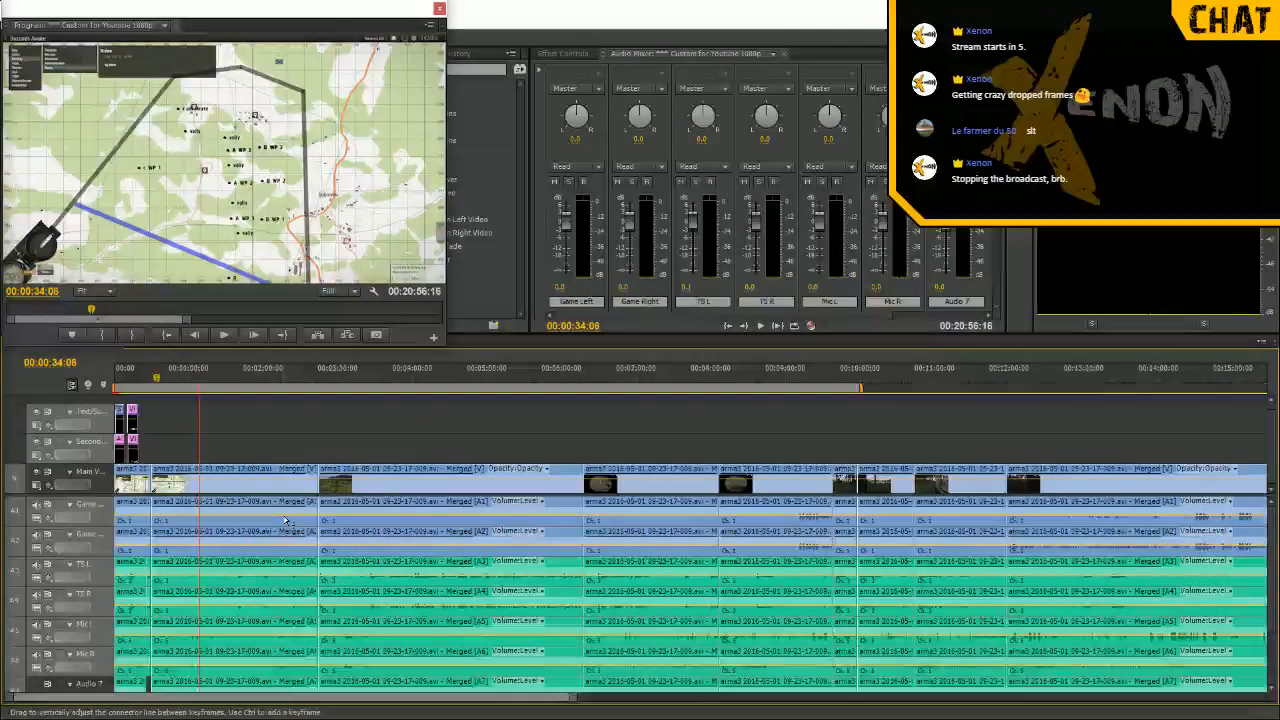
{"action": "left_click_drag", "start_coordinate": [894, 470], "coordinate": [157, 631]}
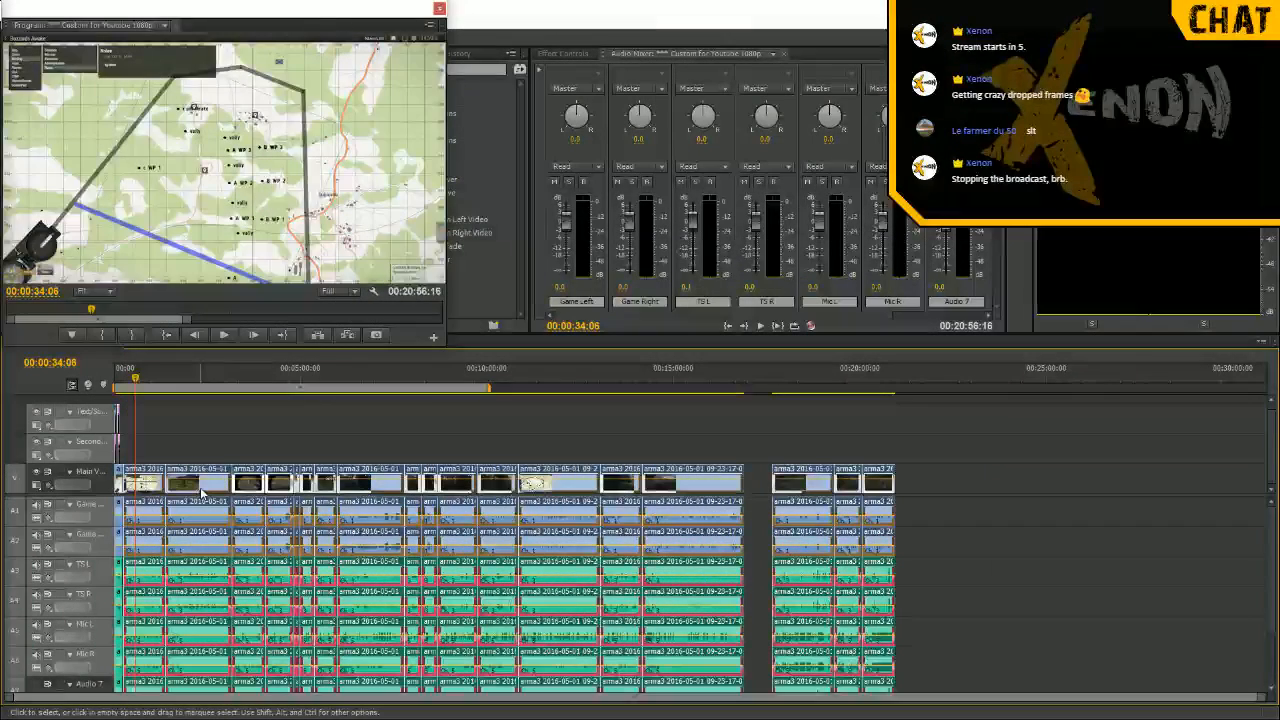
{"action": "key", "text": "equal"}
{"action": "key", "text": "equal"}
{"action": "key", "text": "equal"}
{"action": "key", "text": "equal"}
{"action": "key", "text": "equal"}
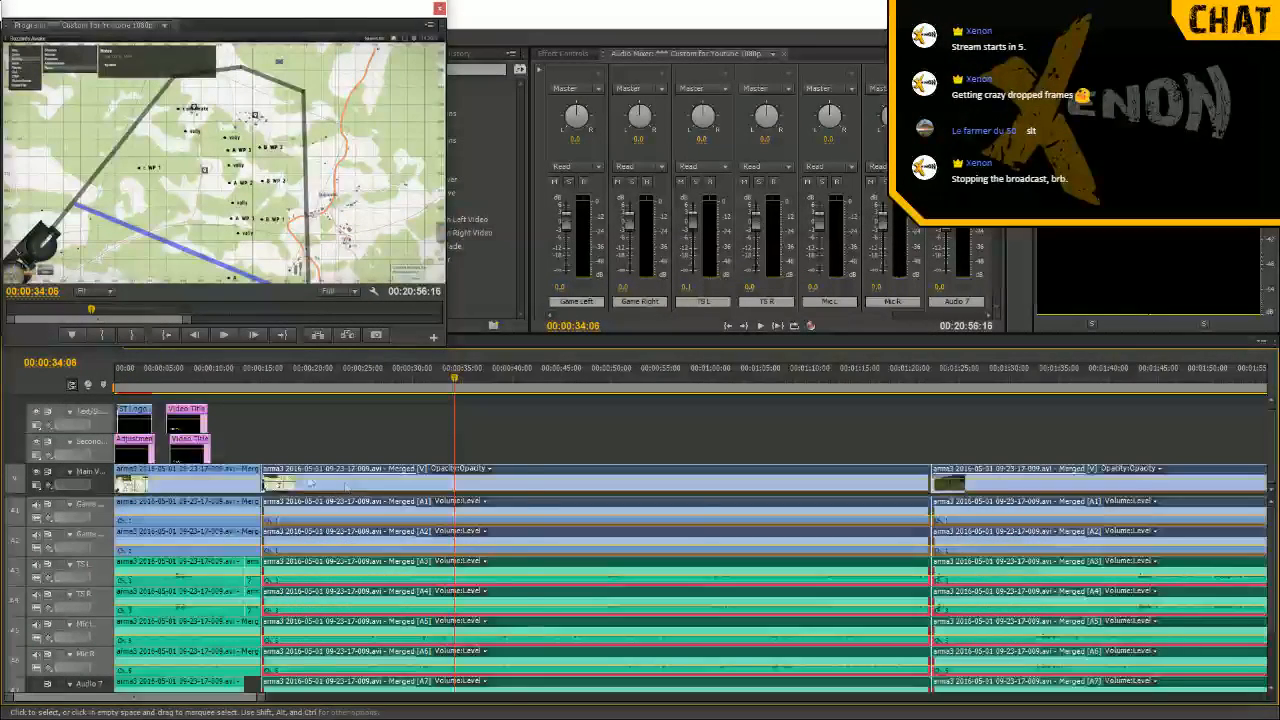
{"action": "left_click_drag", "start_coordinate": [366, 490], "coordinate": [360, 396]}
Play the recovered map footage from 00:00:17:21 to find the cut point at 00:00:34:22
{"action": "left_click", "coordinate": [364, 390]}
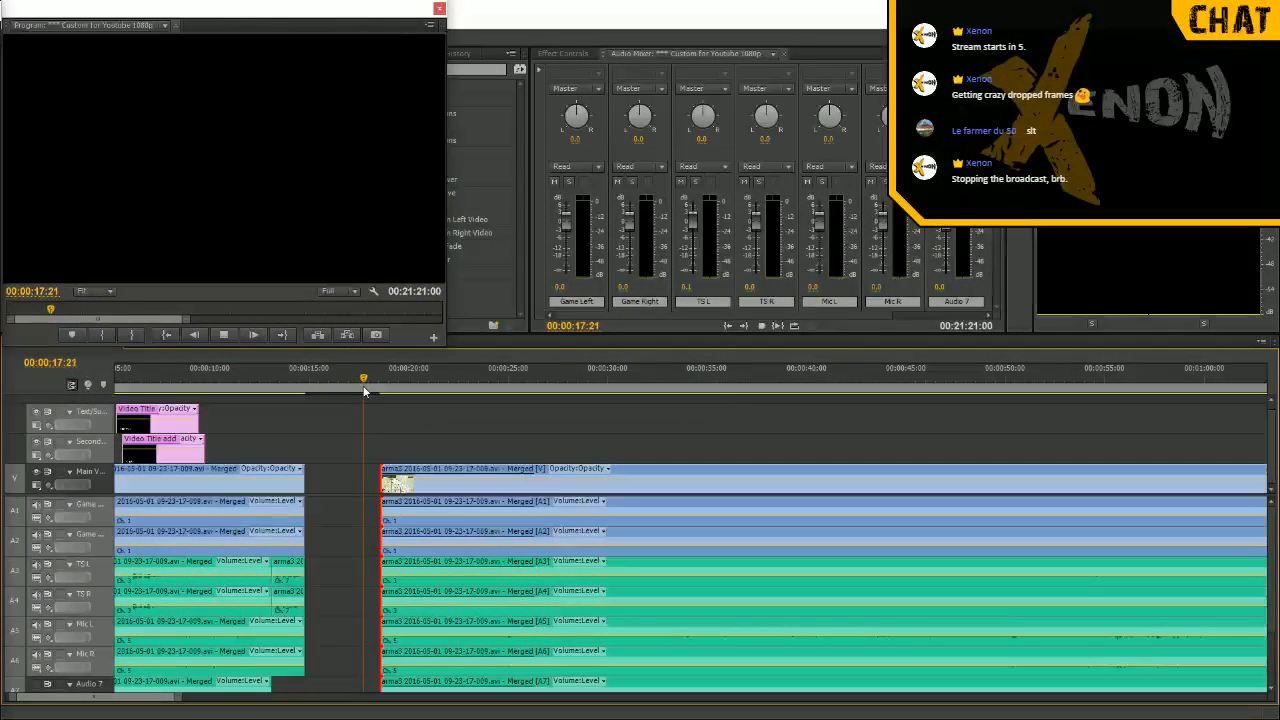
{"action": "key", "text": "space"}
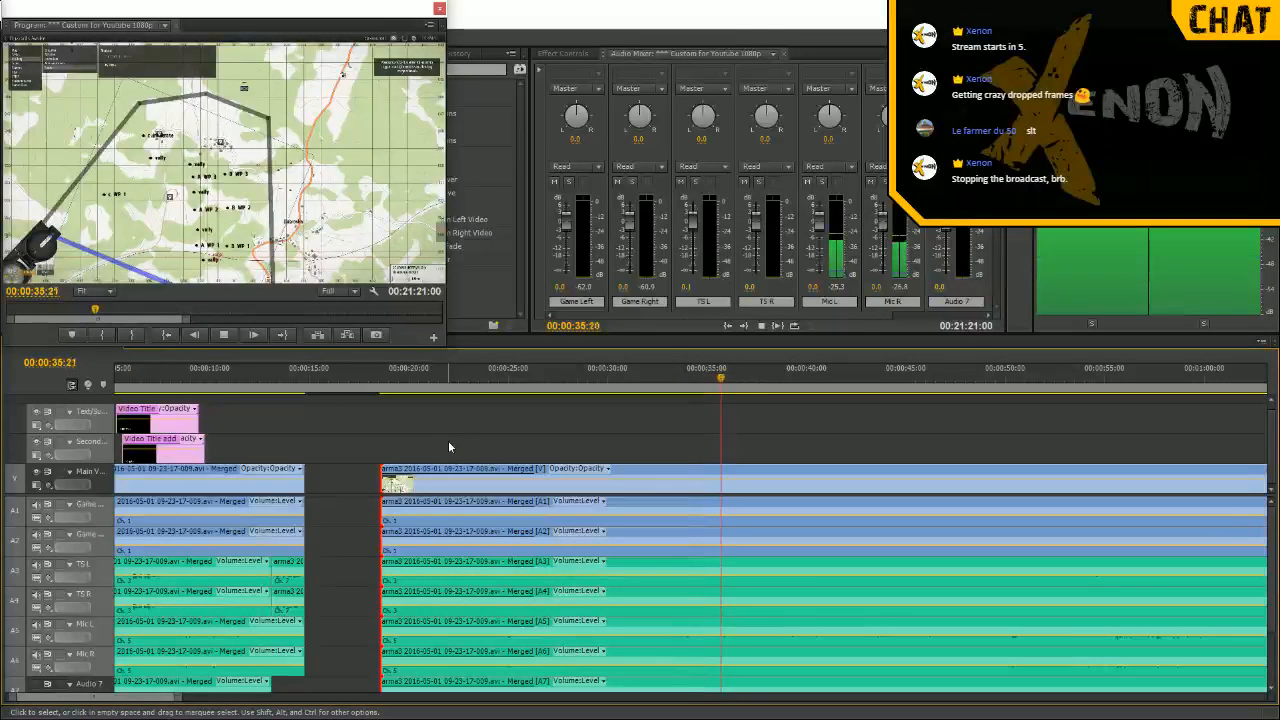
{"action": "left_click_drag", "start_coordinate": [745, 383], "coordinate": [701, 380]}
Split the map clip on all tracks at 00:00:34:22 and ripple-delete the part before the cut
{"action": "key", "text": "c"}
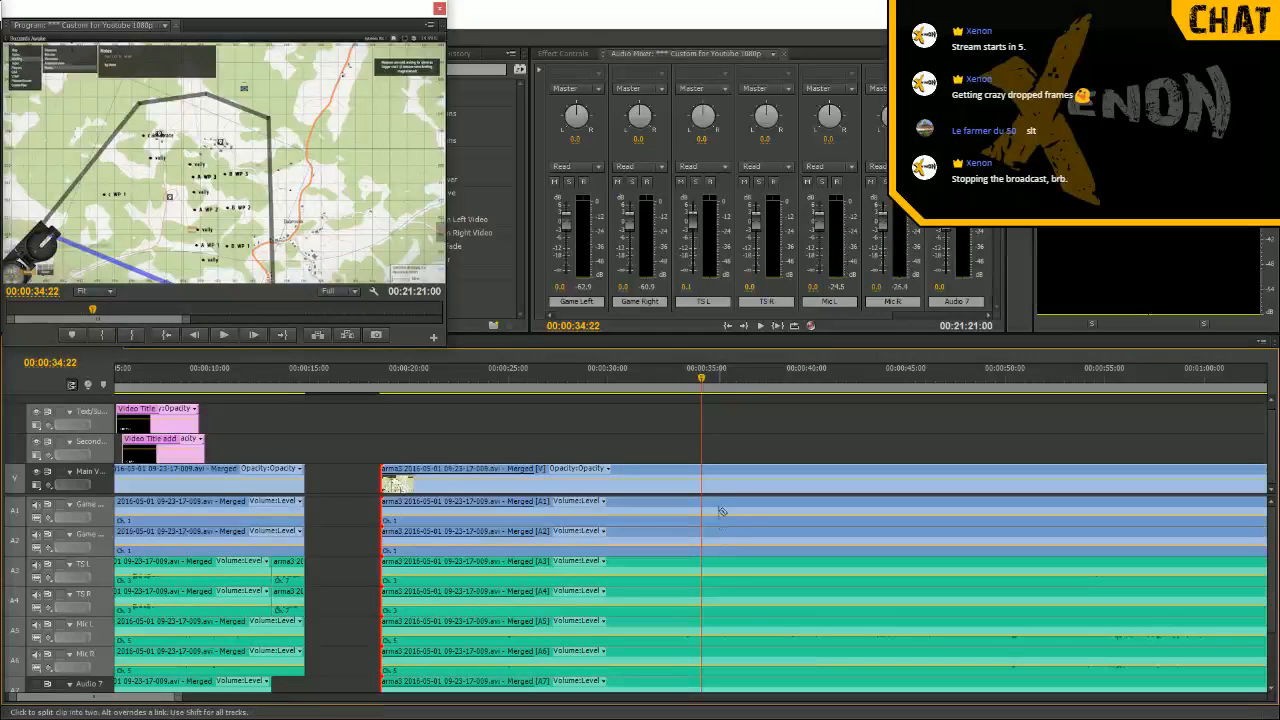
{"action": "left_click", "coordinate": [706, 483]}
{"action": "left_click_drag", "start_coordinate": [594, 433], "coordinate": [506, 692]}
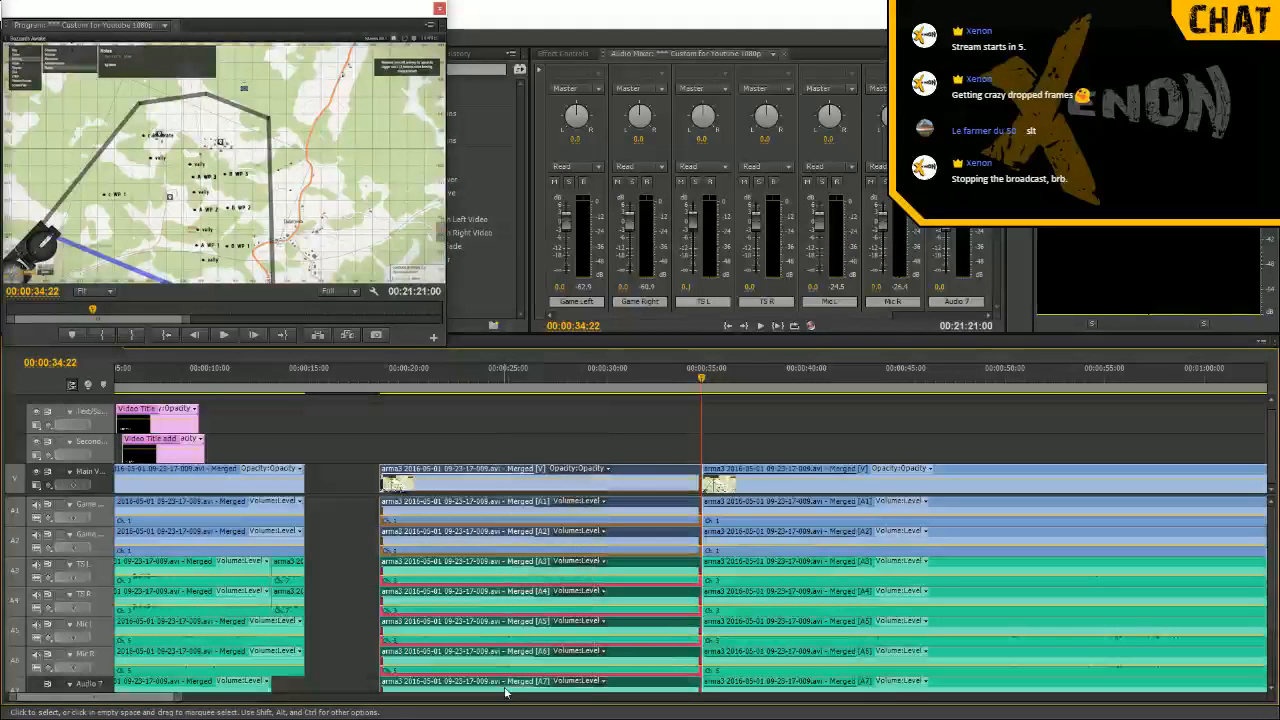
{"action": "key", "text": "shift+Delete"}
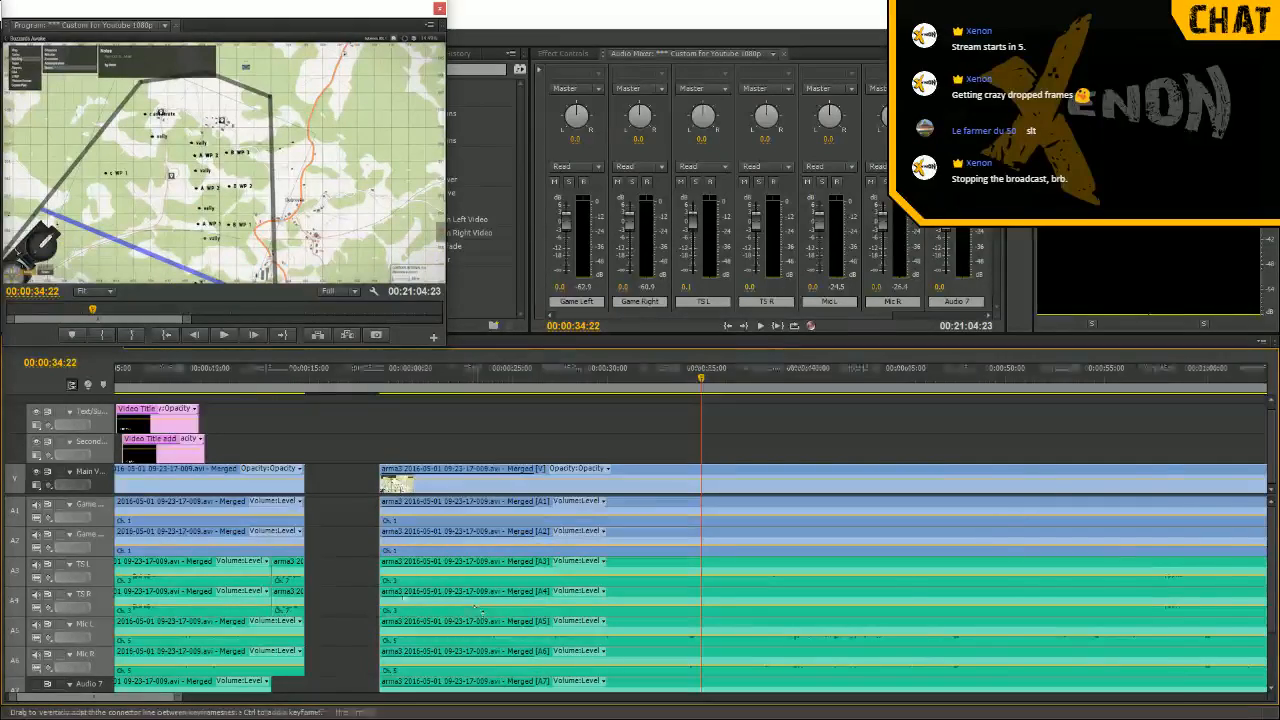
Move all clips after the gap earlier on every track so the map clip directly follows the opening clip
{"action": "key", "text": "minus"}
{"action": "key", "text": "minus"}
{"action": "key", "text": "minus"}
{"action": "key", "text": "minus"}
{"action": "key", "text": "minus"}
{"action": "key", "text": "minus"}
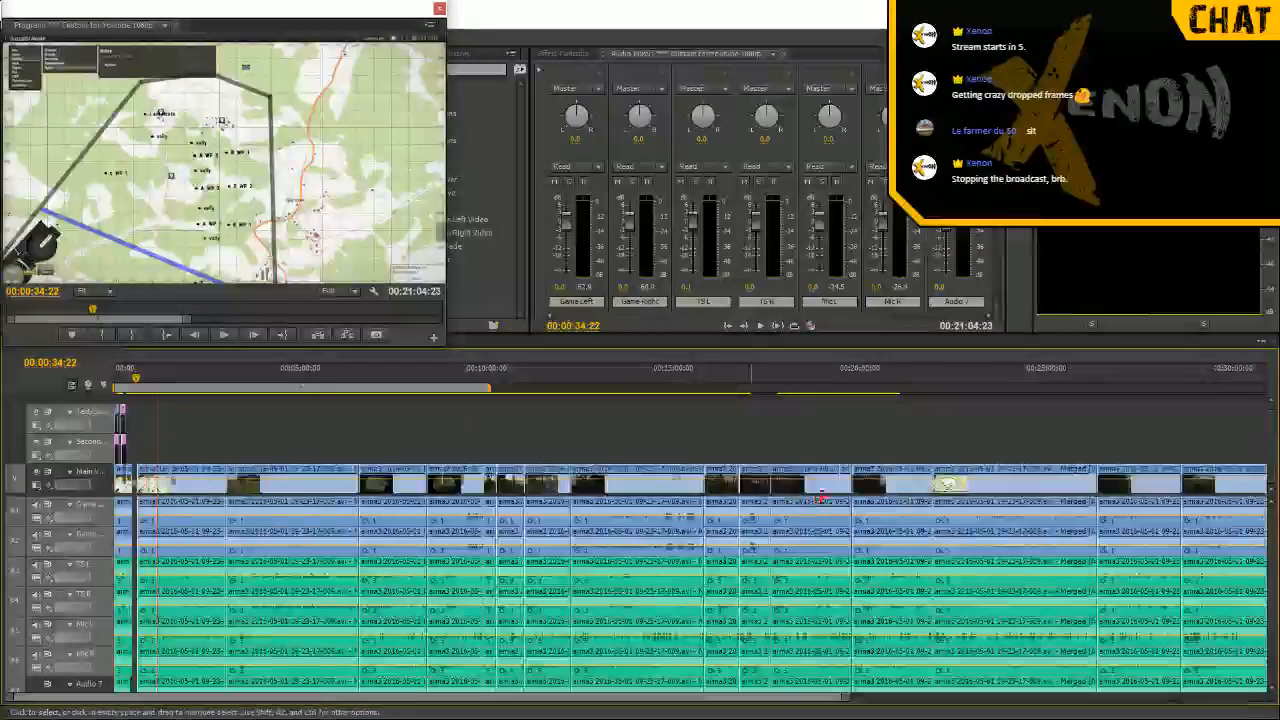
{"action": "left_click_drag", "start_coordinate": [994, 423], "coordinate": [122, 692]}
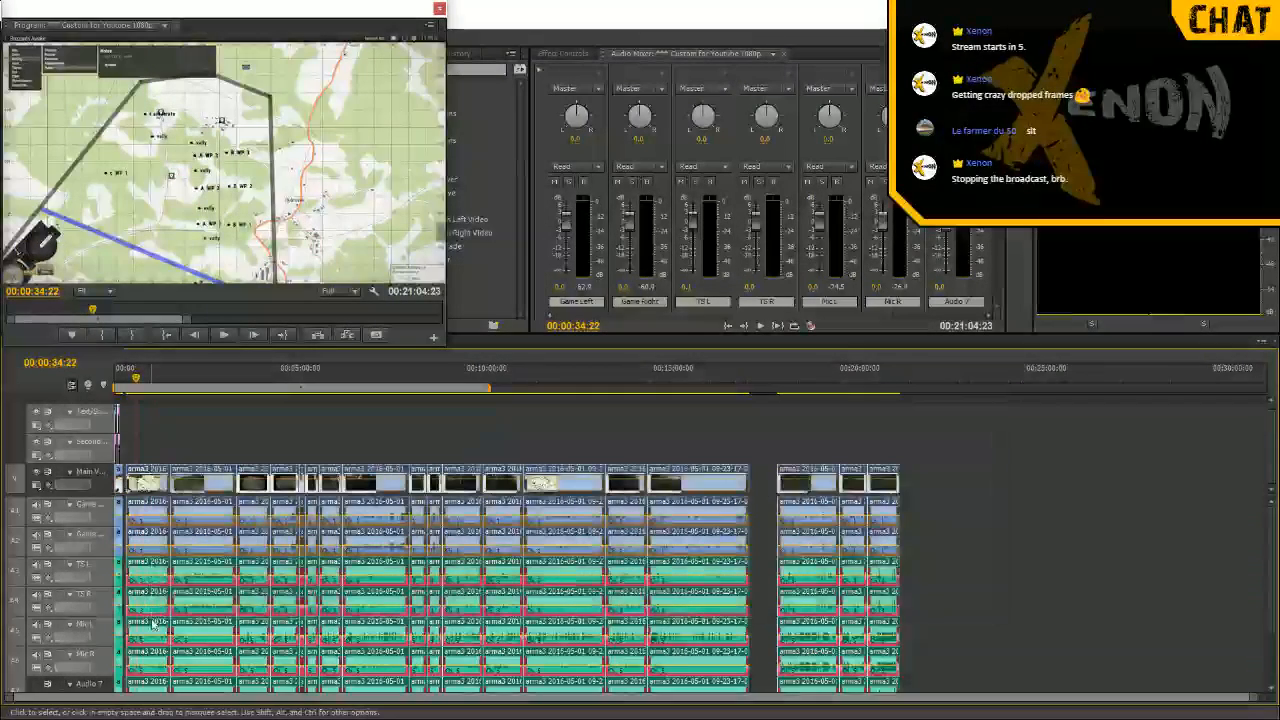
{"action": "key", "text": "equal"}
{"action": "key", "text": "equal"}
{"action": "key", "text": "equal"}
{"action": "key", "text": "equal"}
{"action": "key", "text": "equal"}
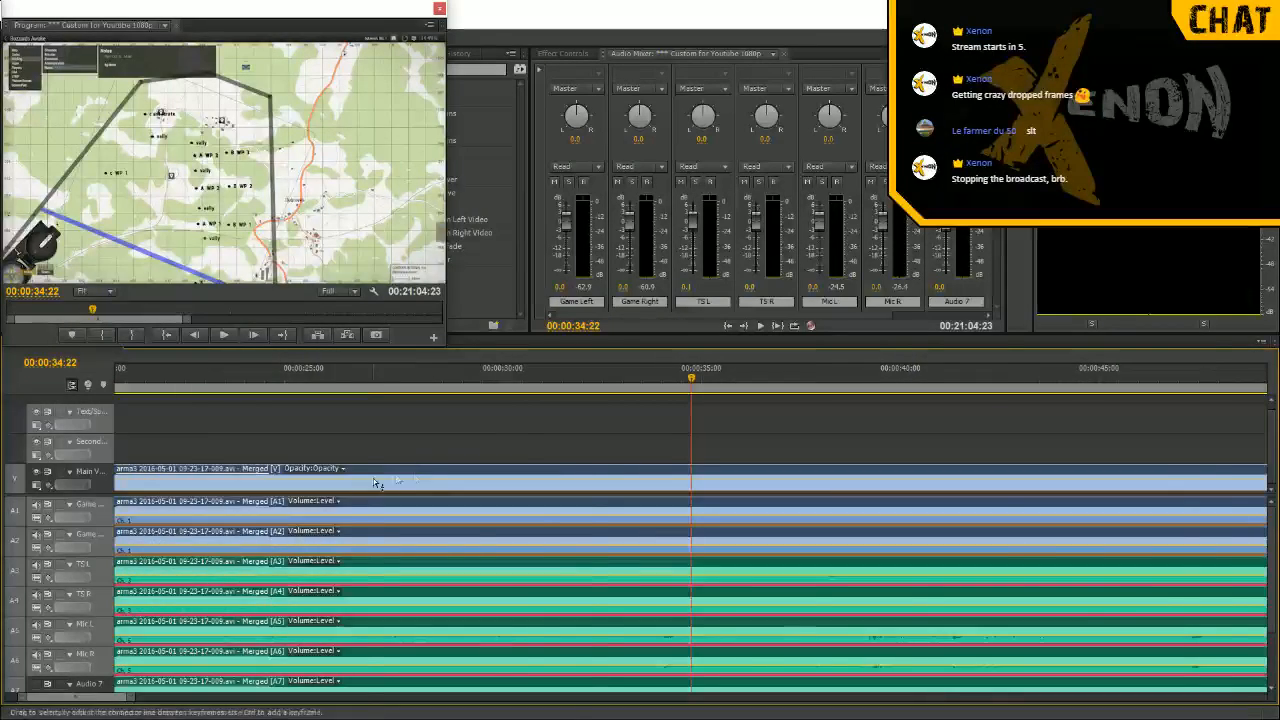
{"action": "left_click_drag", "start_coordinate": [281, 378], "coordinate": [256, 378]}
{"action": "key", "text": "equal"}
{"action": "key", "text": "equal"}
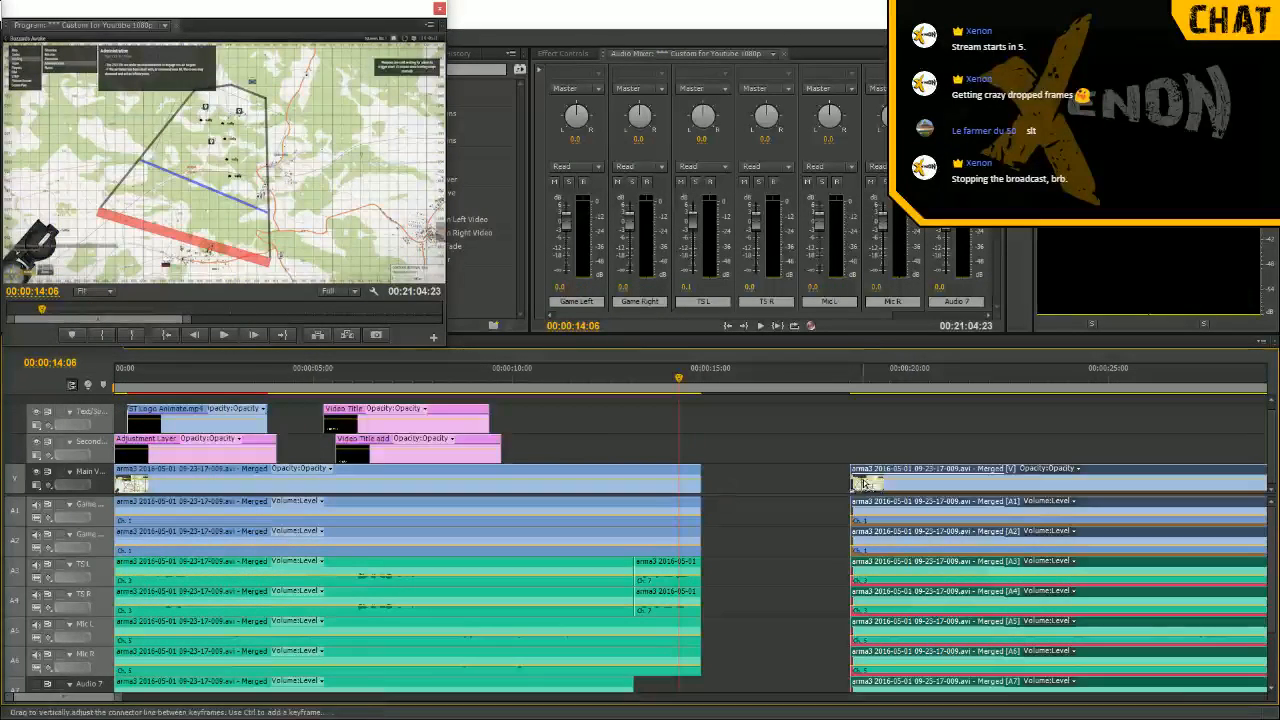
{"action": "left_click_drag", "start_coordinate": [878, 470], "coordinate": [730, 474]}
Play twice across the join between the opening clip and the map clip to check the transition
{"action": "left_click", "coordinate": [610, 380]}
{"action": "left_click", "coordinate": [519, 380]}
{"action": "key", "text": "space"}
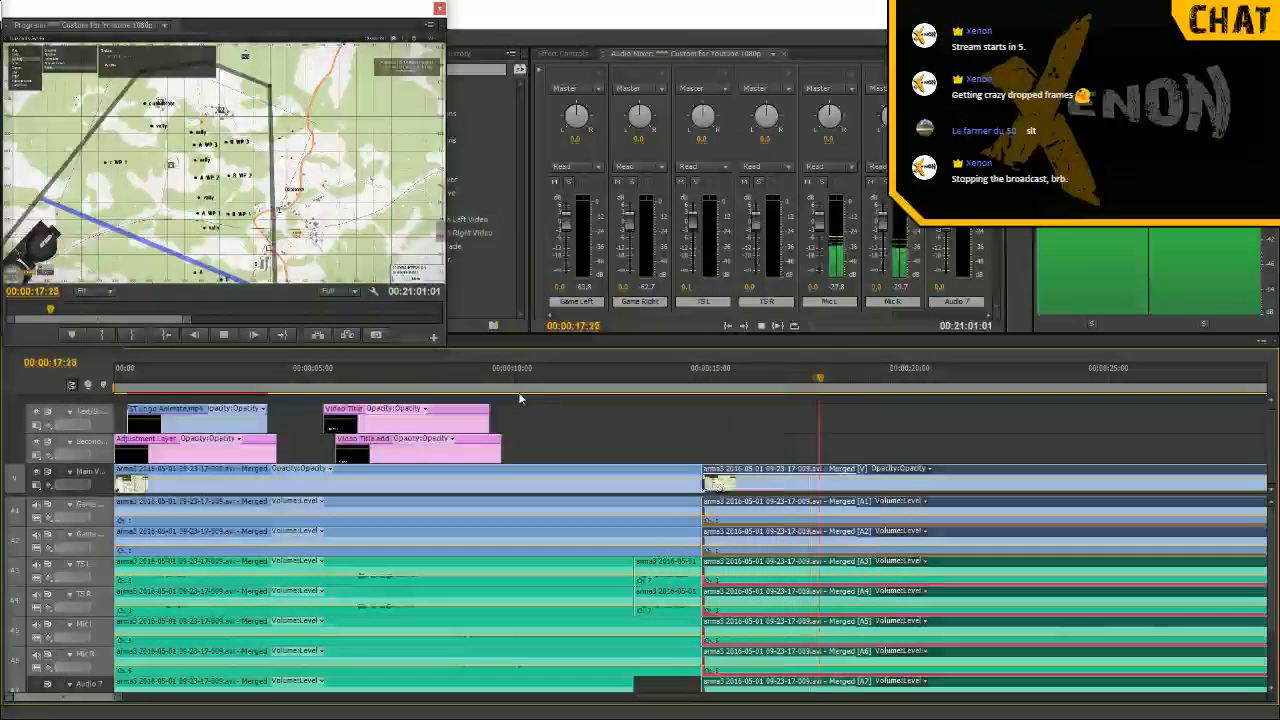
{"action": "key", "text": "space"}
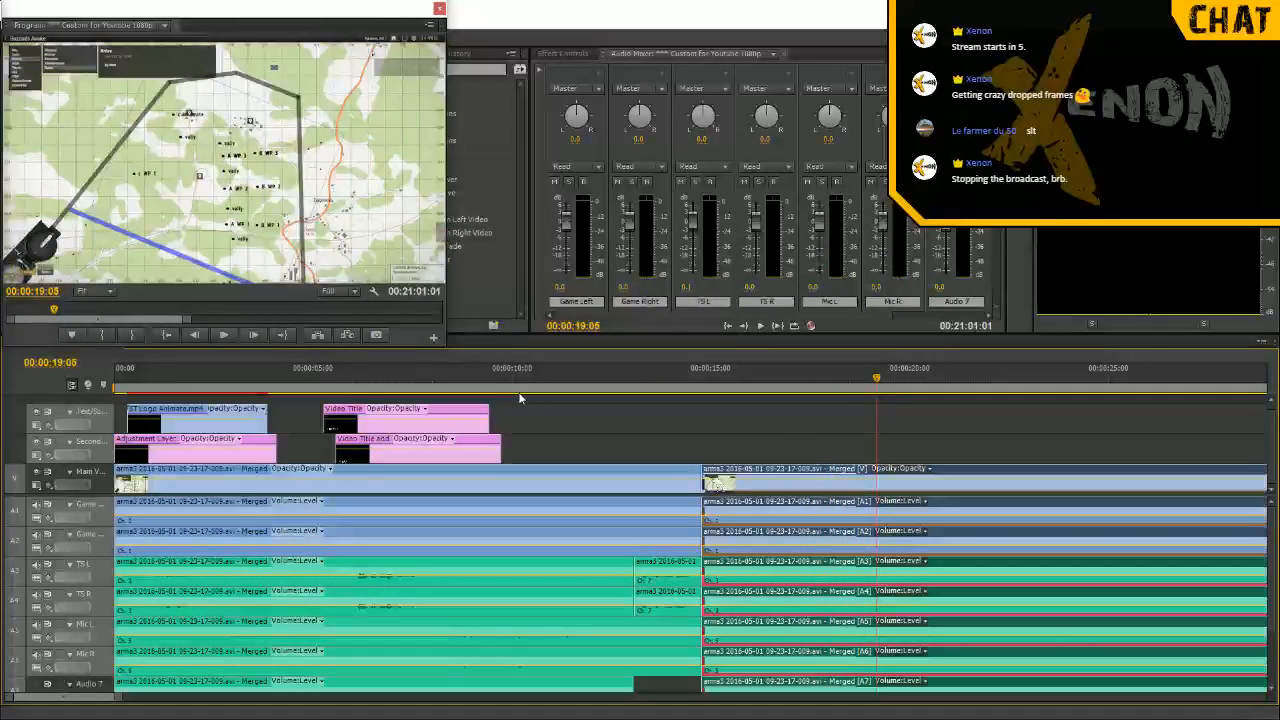
{"action": "left_click", "coordinate": [555, 379]}
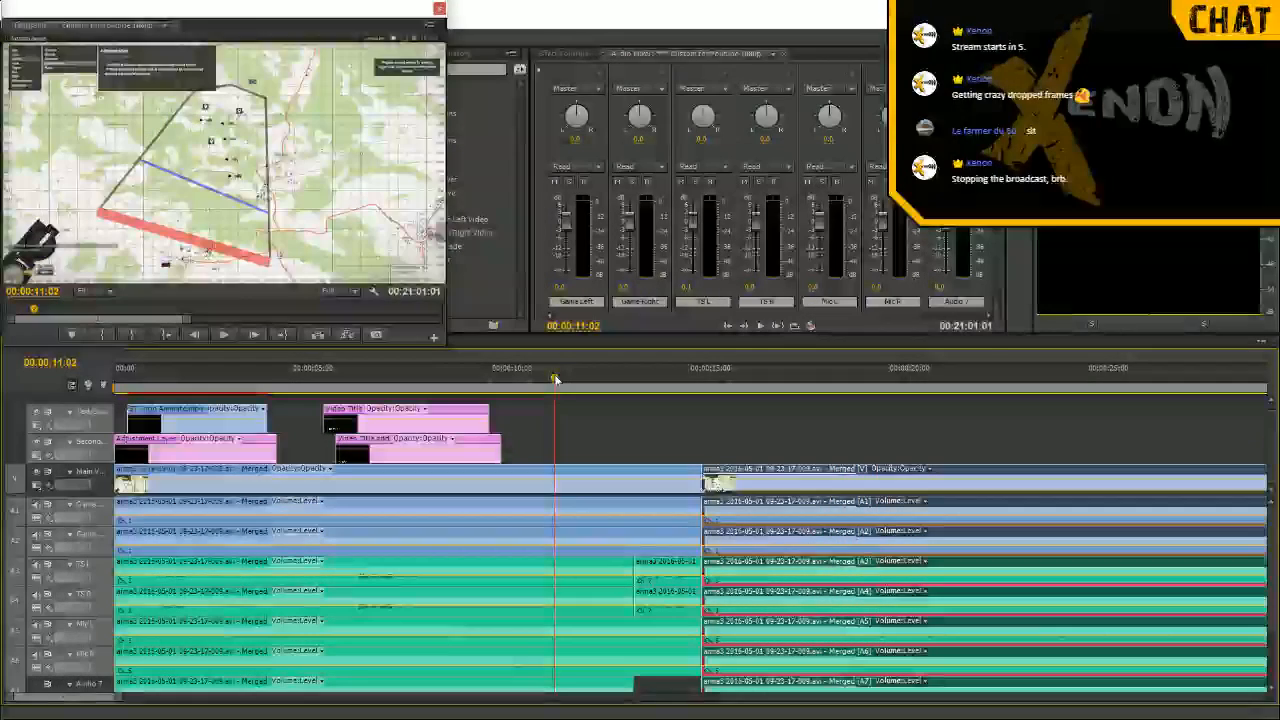
{"action": "key", "text": "space"}
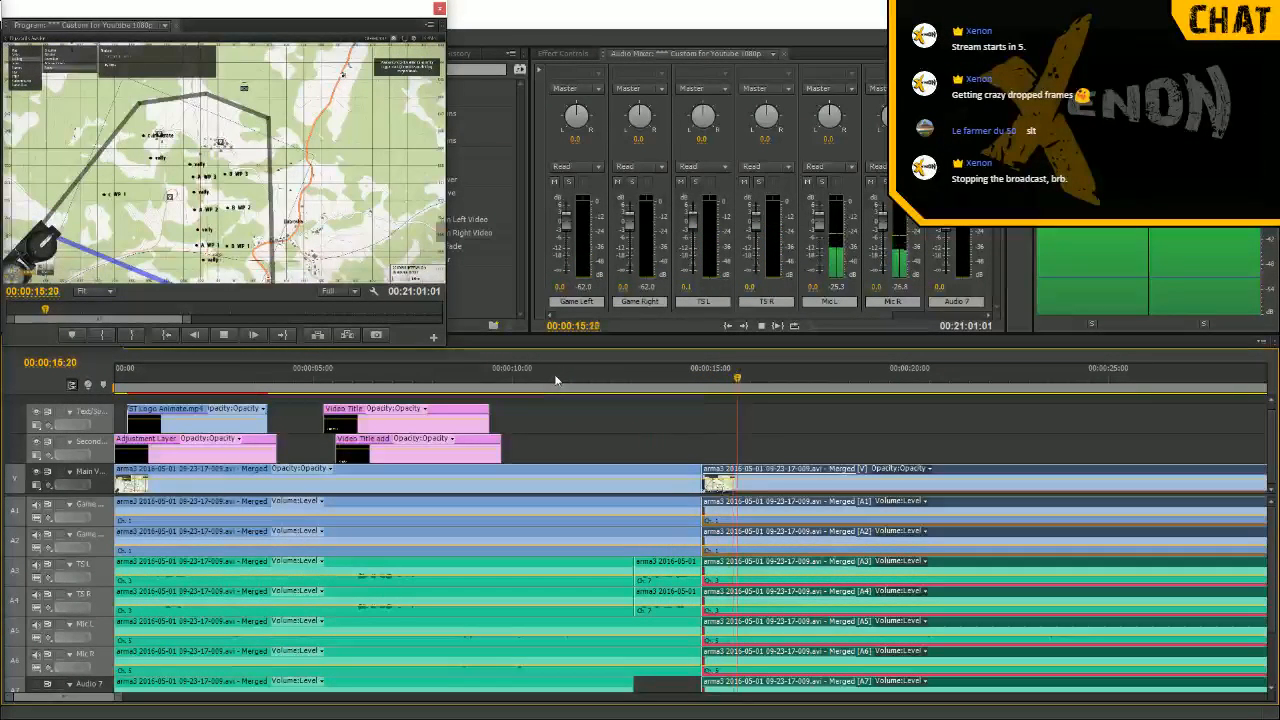
{"action": "key", "text": "space"}
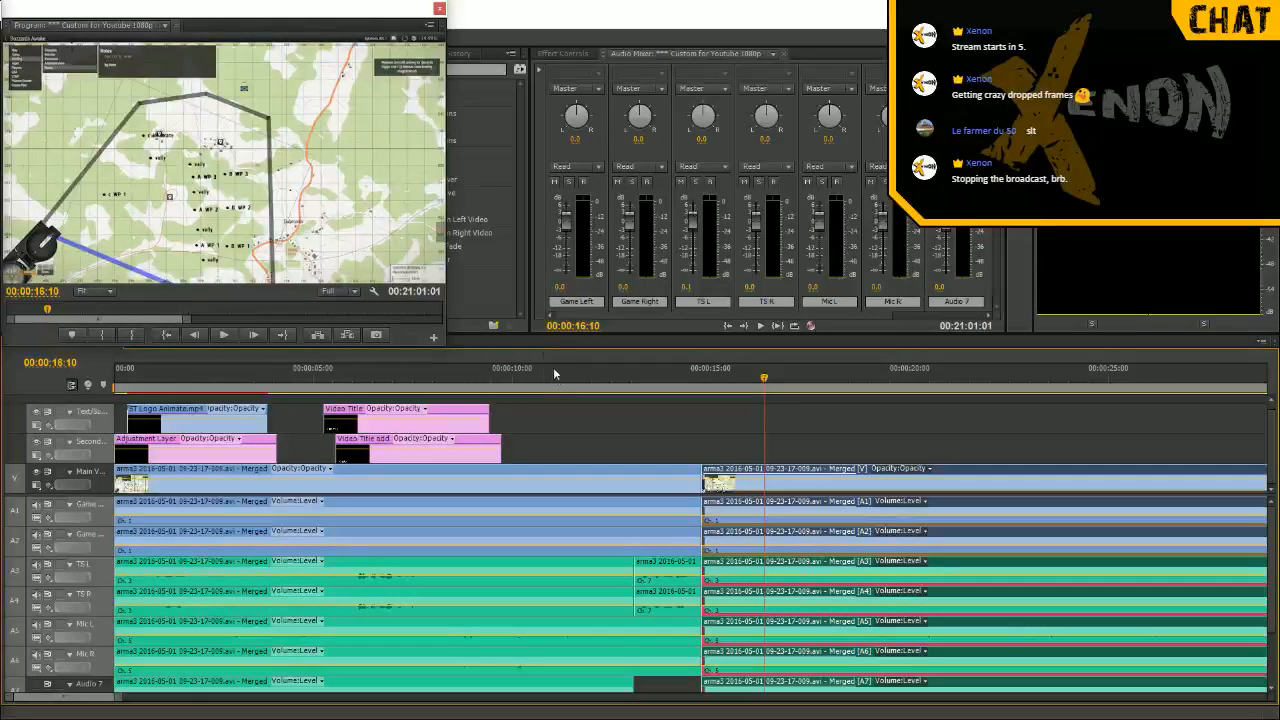
Shift the clips after the opening clip about one second later and close the resulting gap across all tracks
{"action": "key", "text": "minus"}
{"action": "key", "text": "minus"}
{"action": "key", "text": "minus"}
{"action": "key", "text": "minus"}
{"action": "key", "text": "minus"}
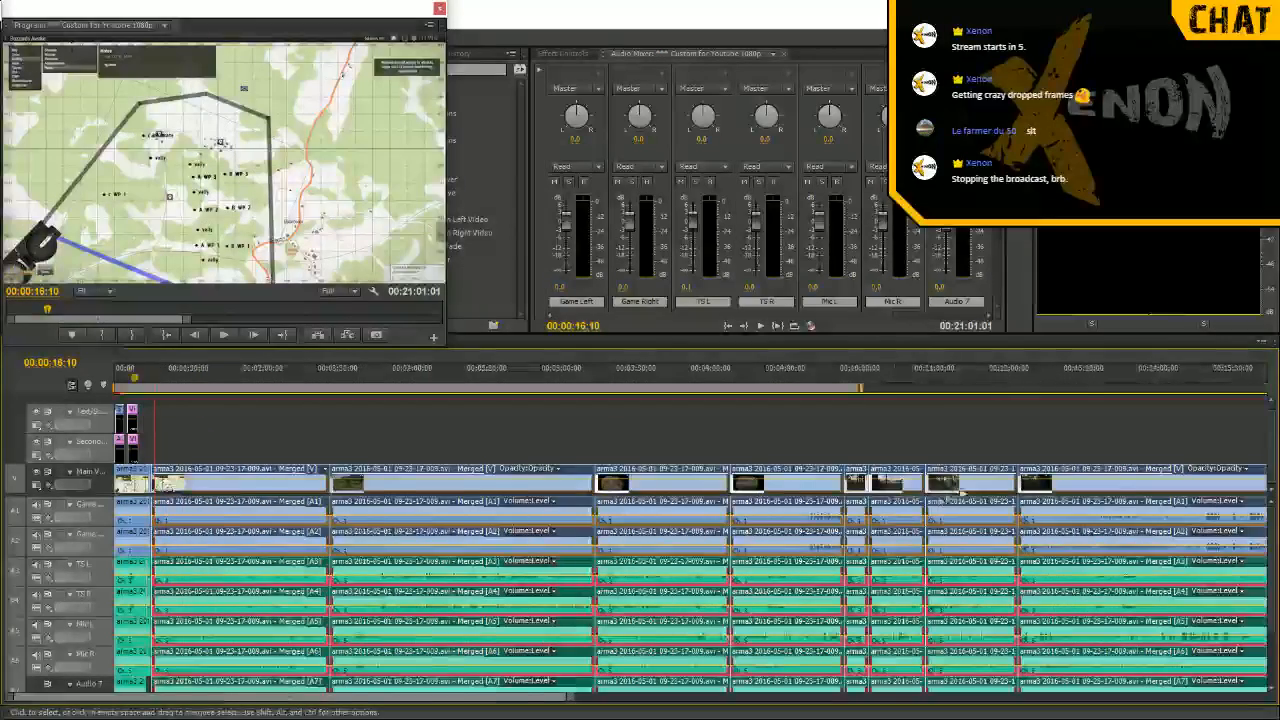
{"action": "key", "text": "minus"}
{"action": "key", "text": "equal"}
{"action": "key", "text": "equal"}
{"action": "key", "text": "equal"}
{"action": "key", "text": "equal"}
{"action": "key", "text": "equal"}
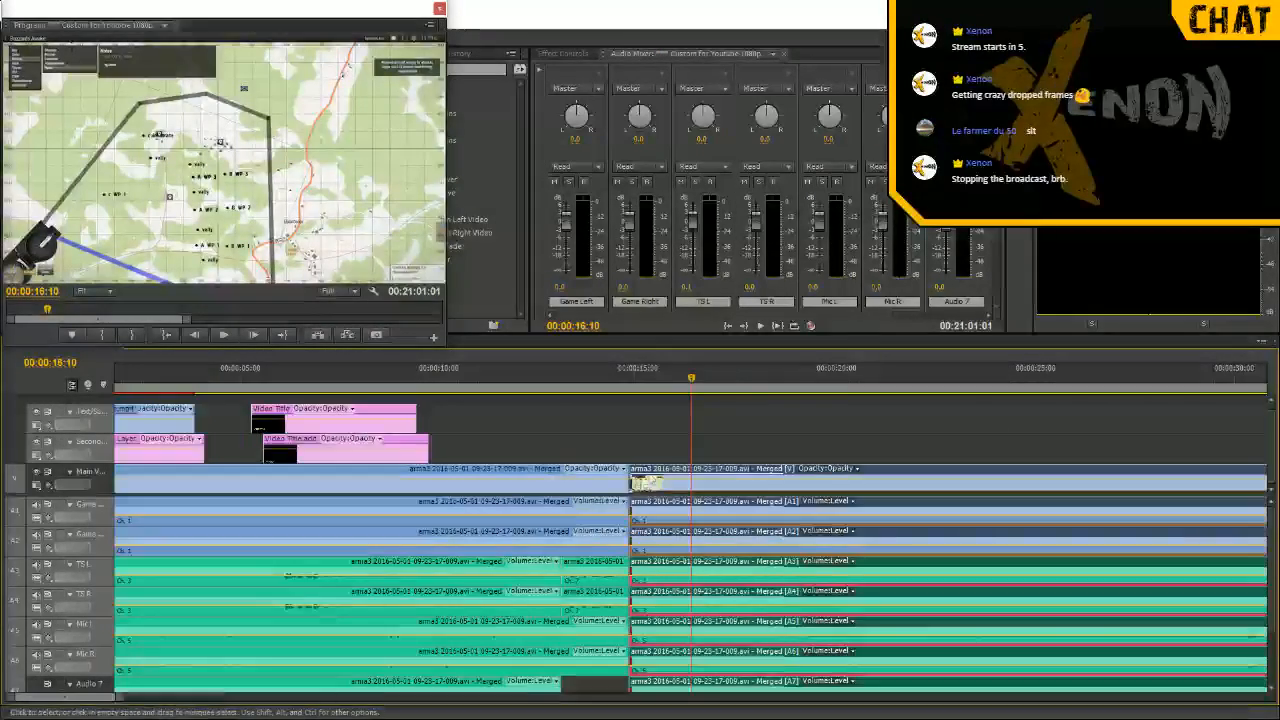
{"action": "mouse_move", "coordinate": [648, 472]}
{"action": "left_mouse_down"}
{"action": "mouse_move", "coordinate": [680, 472]}
{"action": "mouse_move", "coordinate": [629, 475]}
{"action": "mouse_move", "coordinate": [655, 480]}
{"action": "mouse_move", "coordinate": [641, 481]}
{"action": "left_mouse_up"}
{"action": "left_click_drag", "start_coordinate": [637, 481], "coordinate": [638, 482]}
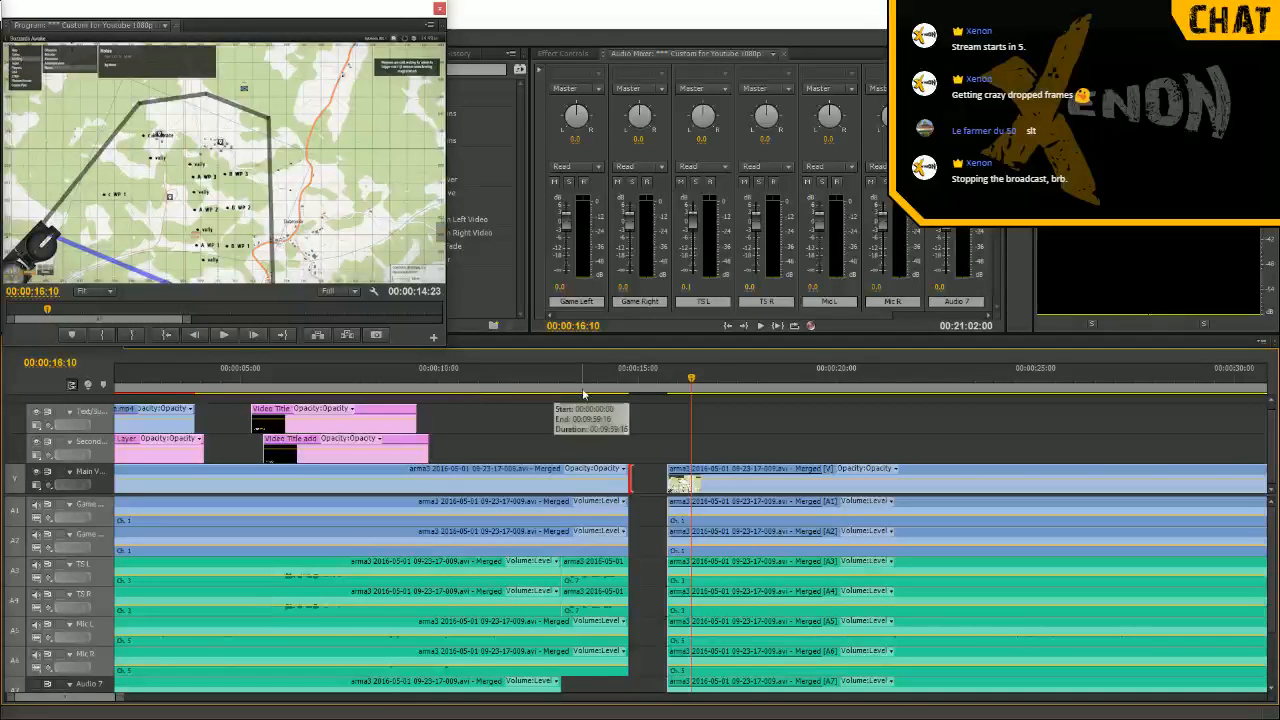
{"action": "left_click", "coordinate": [630, 470]}
{"action": "key", "text": "Delete"}
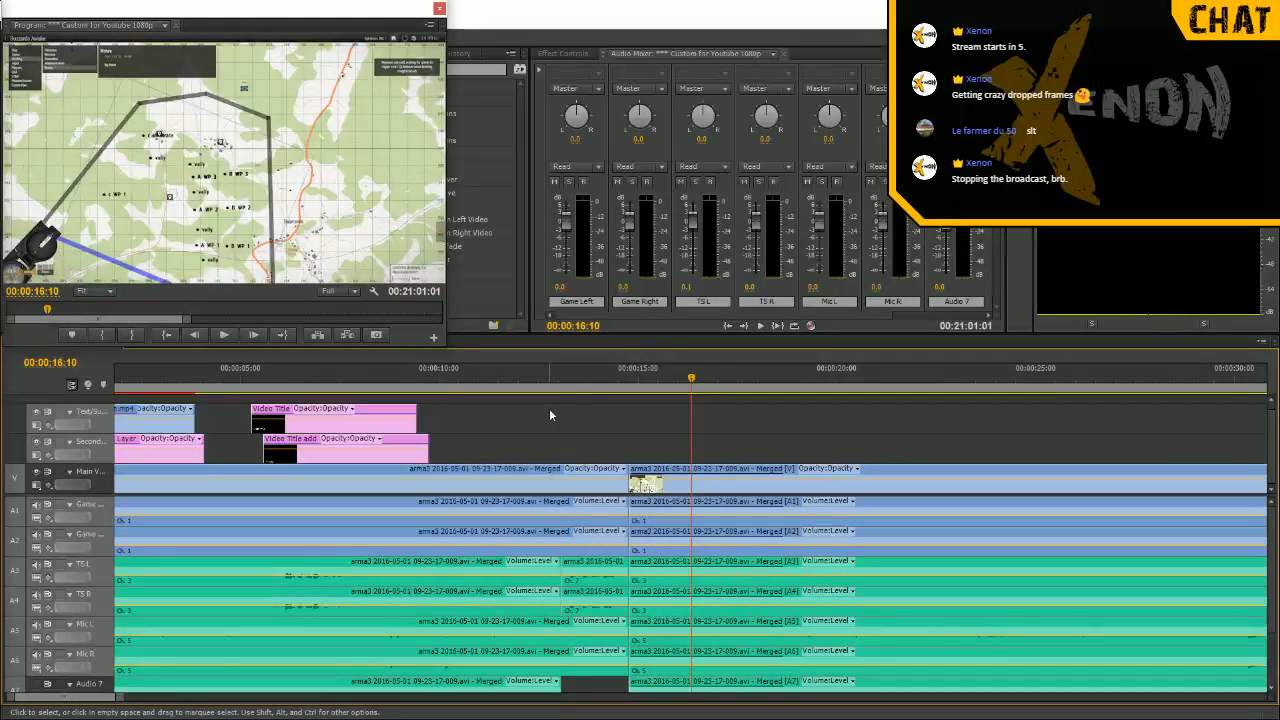
Play from just before the map clip to about 00:00:50:20, and replay the passage from 00:00:29:04
{"action": "left_click", "coordinate": [583, 381]}
{"action": "key", "text": "space"}
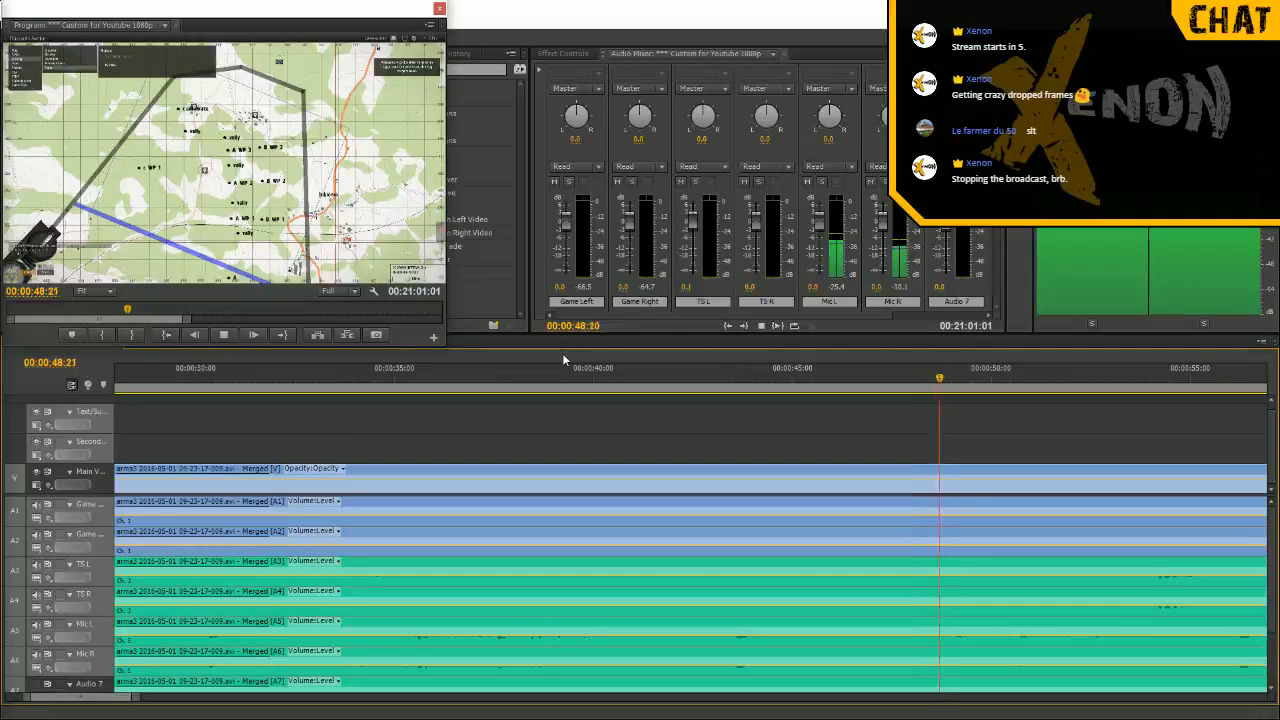
{"action": "key", "text": "space"}
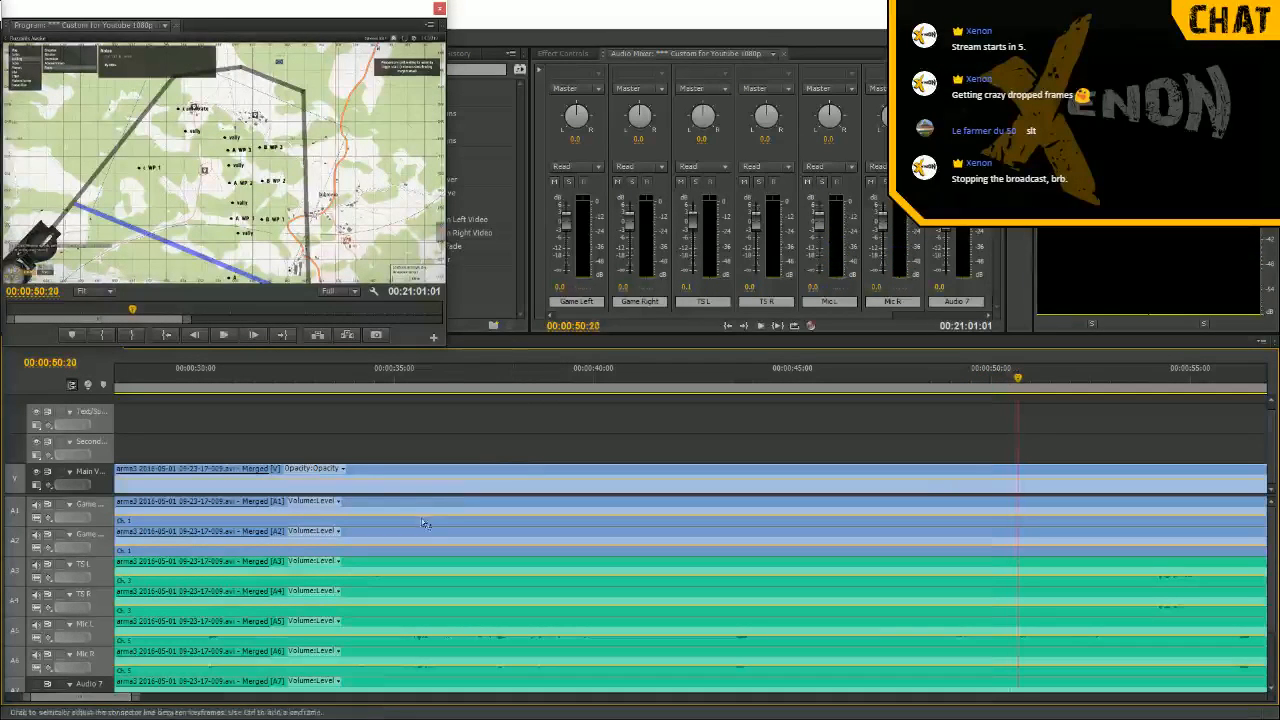
{"action": "left_click", "coordinate": [161, 366]}
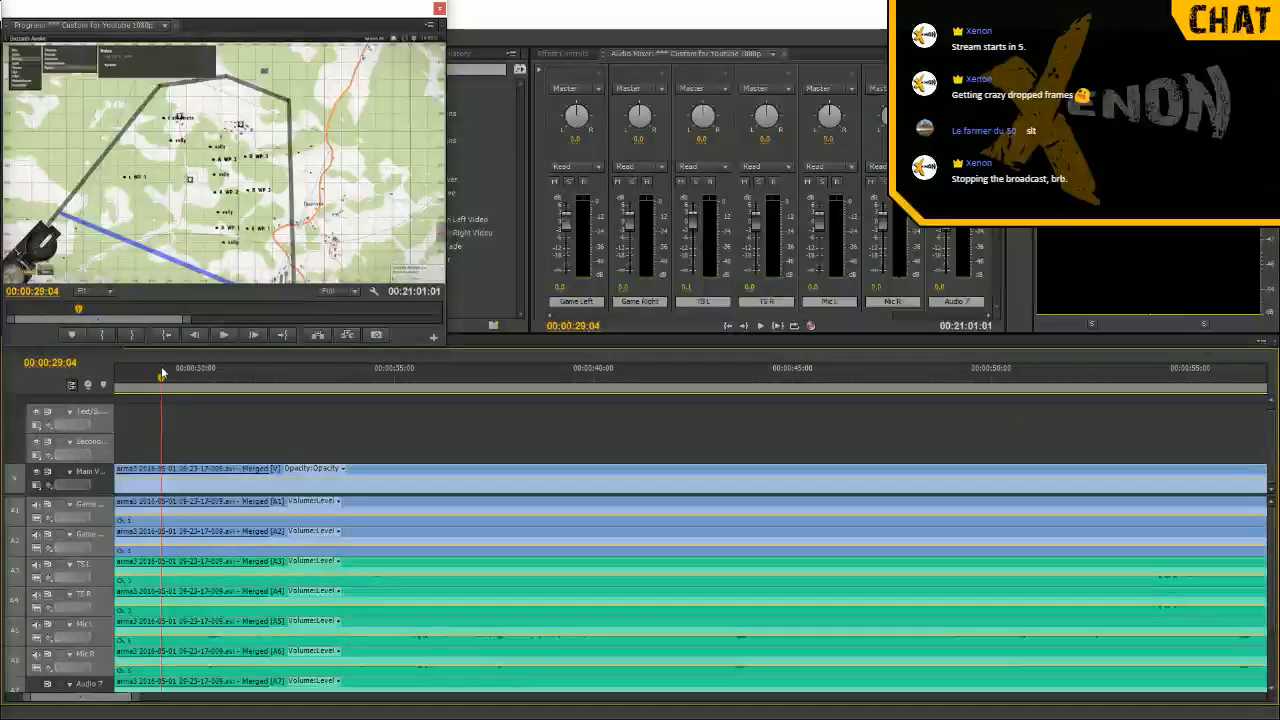
{"action": "key", "text": "space"}
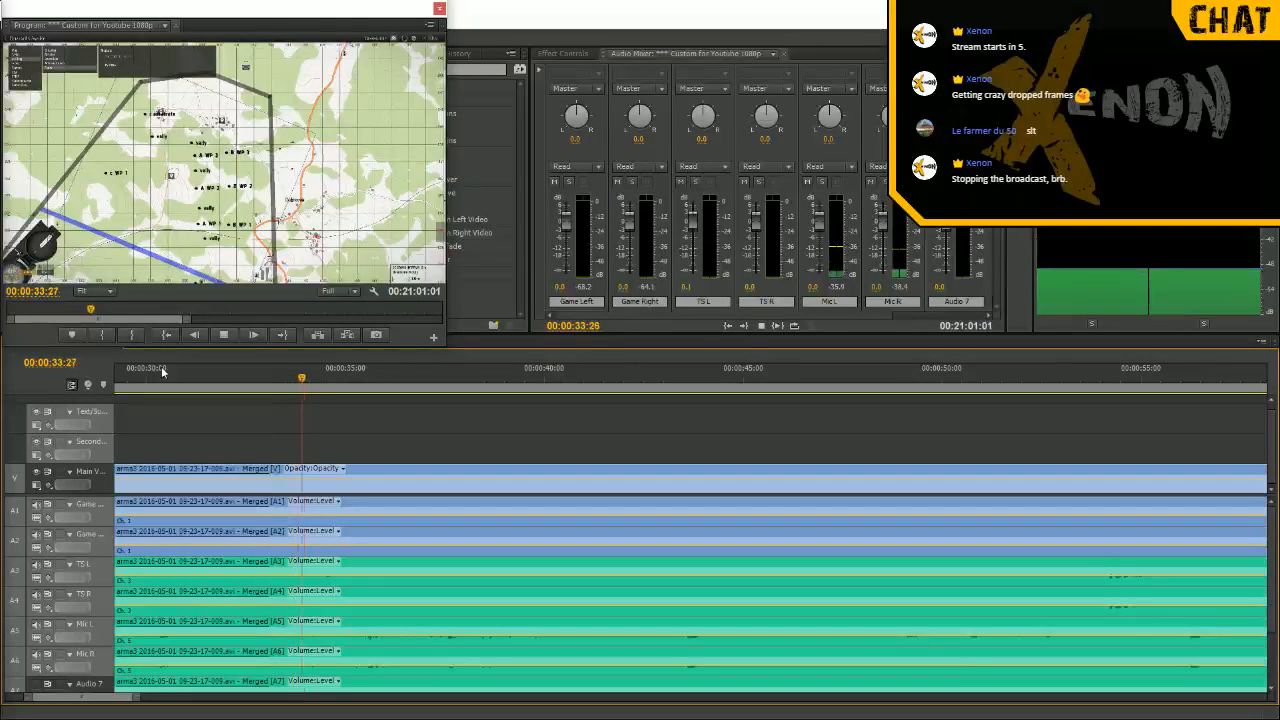
{"action": "key", "text": "space"}
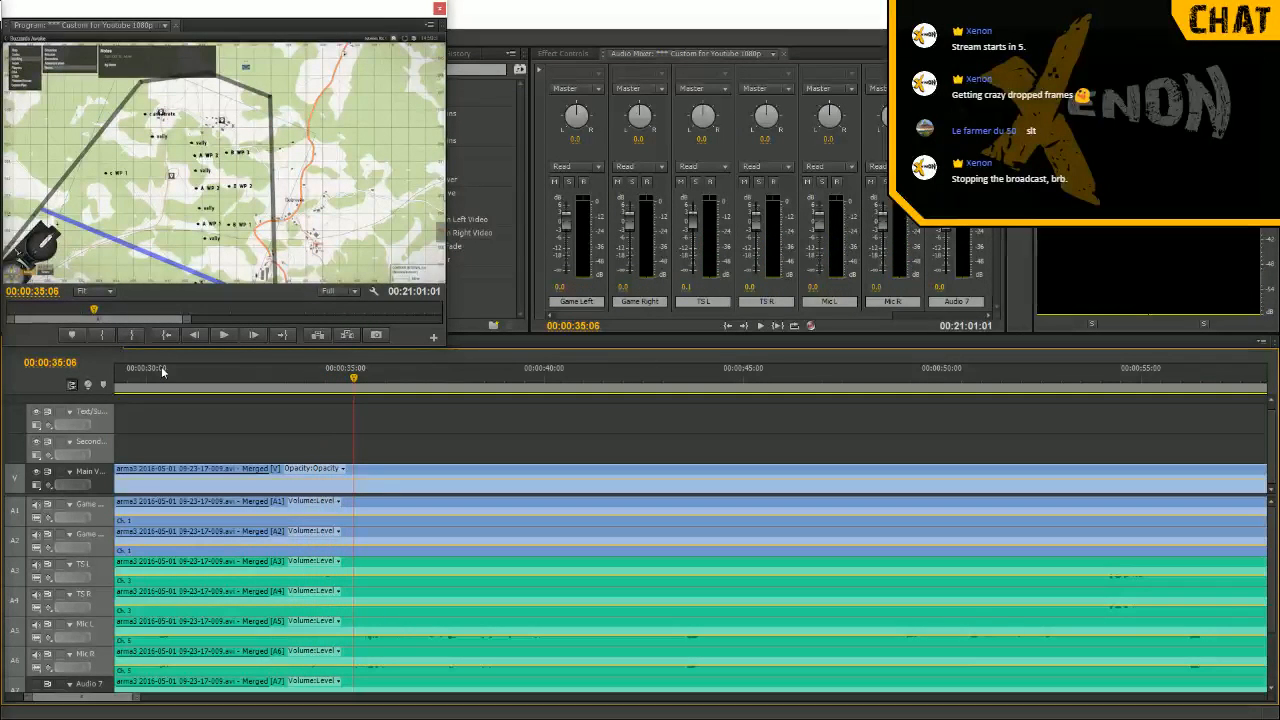
Find the cut point by playing from 00:00:33:08 and split the map clip on all tracks at 00:00:34:29
{"action": "left_click", "coordinate": [308, 381]}
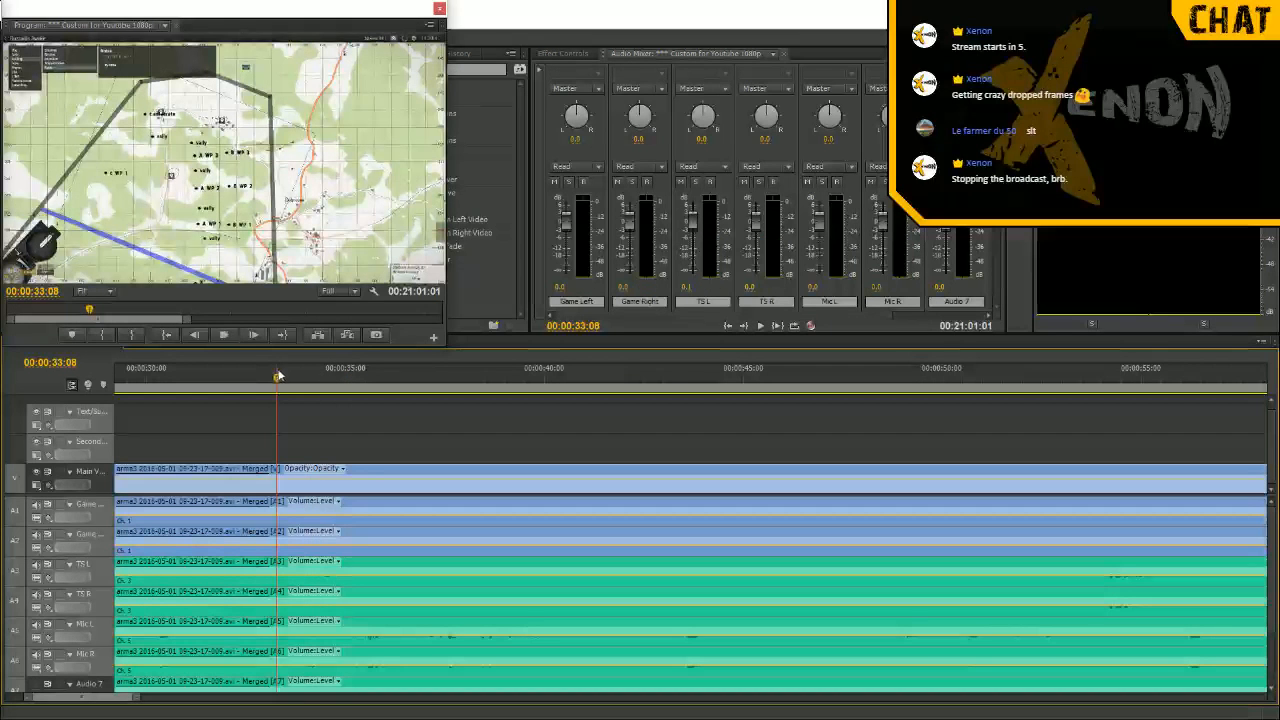
{"action": "key", "text": "space"}
{"action": "key", "text": "space"}
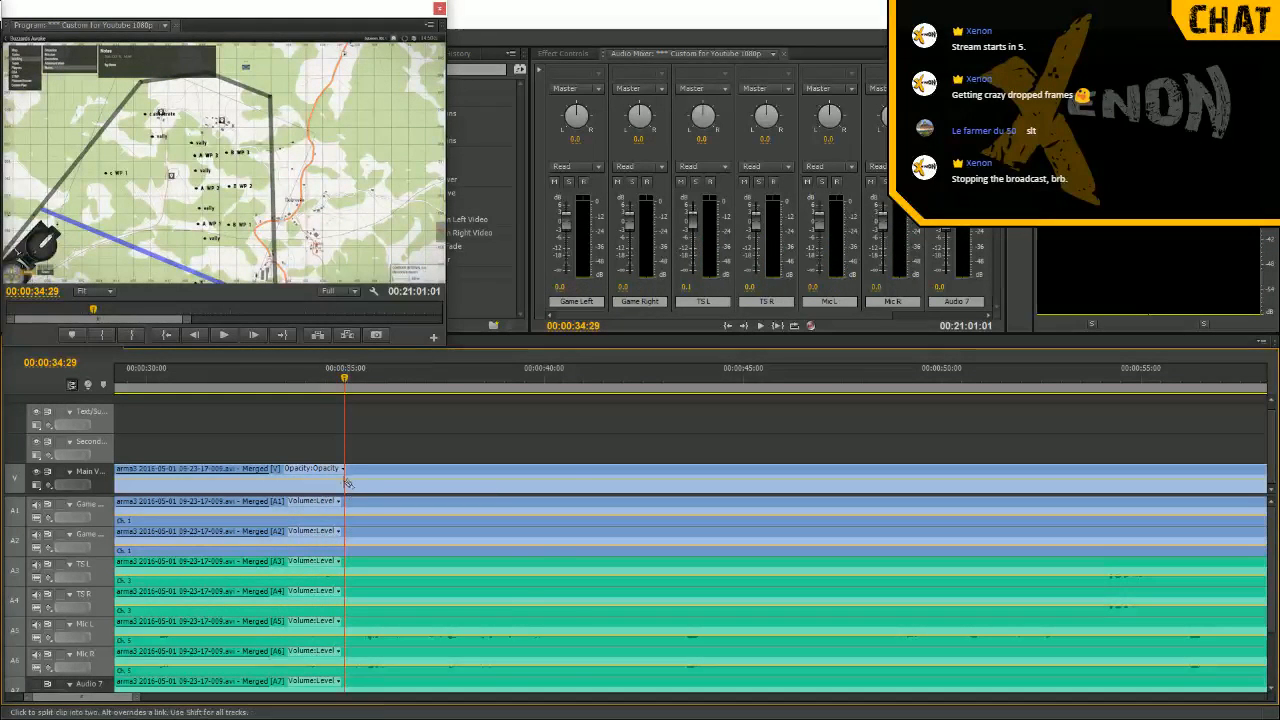
{"action": "key", "text": "ctrl+k"}
Listen around 00:00:48 for the end of the unwanted passage and split all tracks at 00:00:45:16
{"action": "left_click_drag", "start_coordinate": [964, 386], "coordinate": [878, 397]}
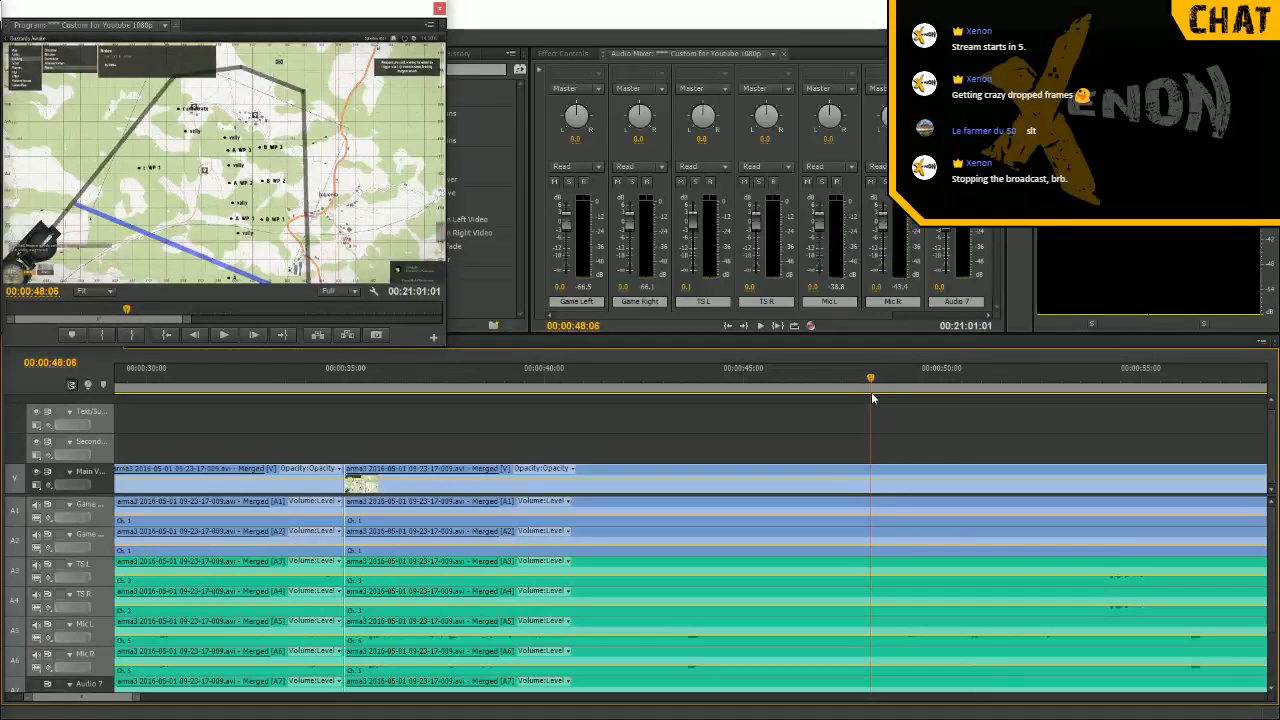
{"action": "key", "text": "space"}
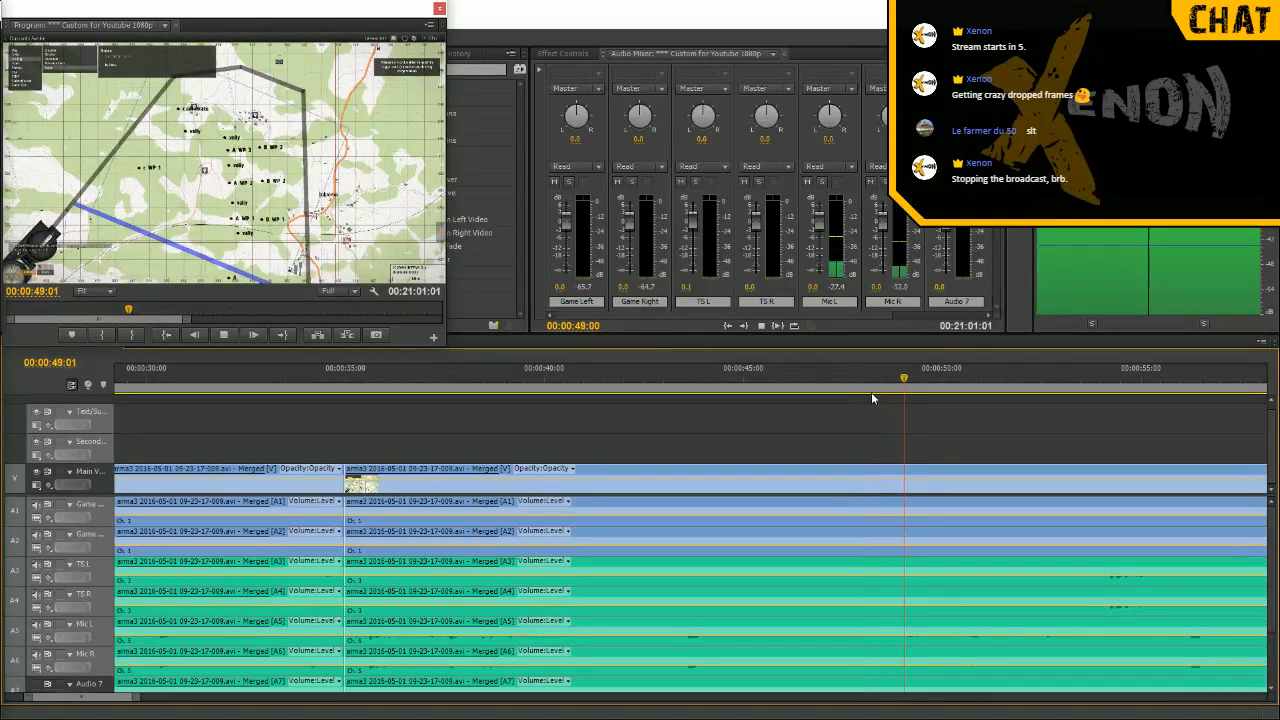
{"action": "left_click", "coordinate": [829, 392]}
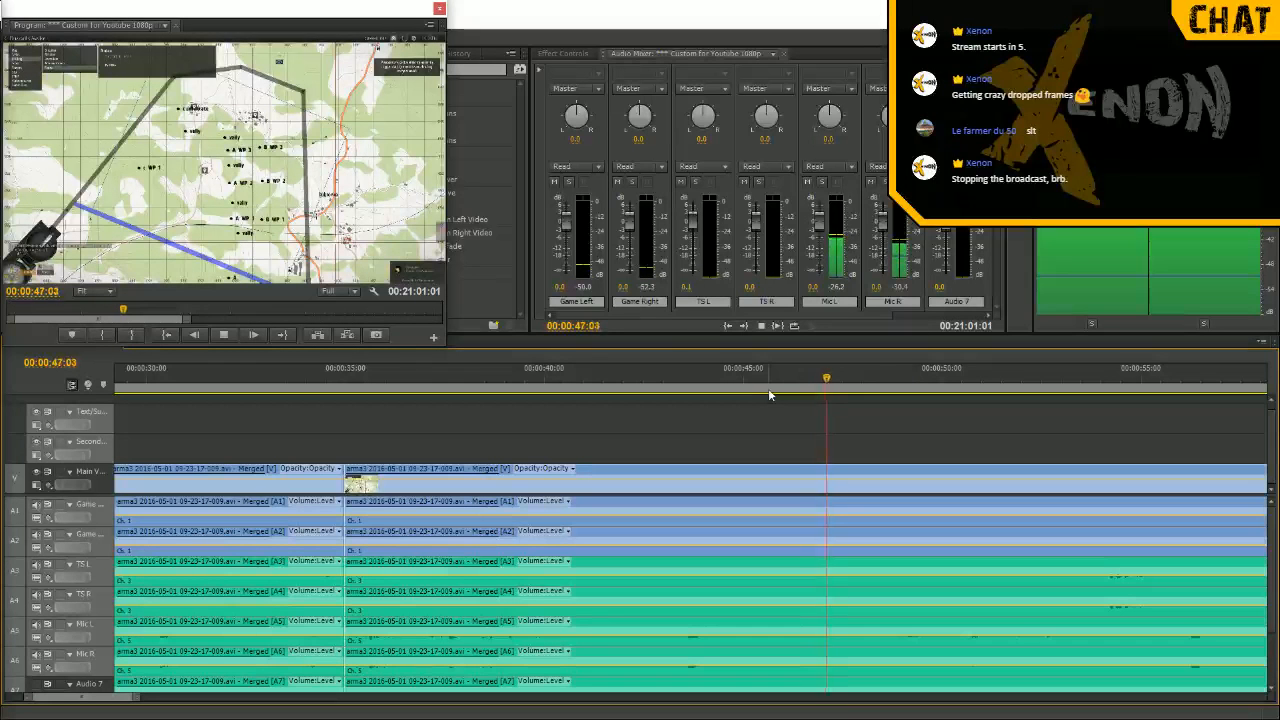
{"action": "left_click_drag", "start_coordinate": [846, 386], "coordinate": [768, 383]}
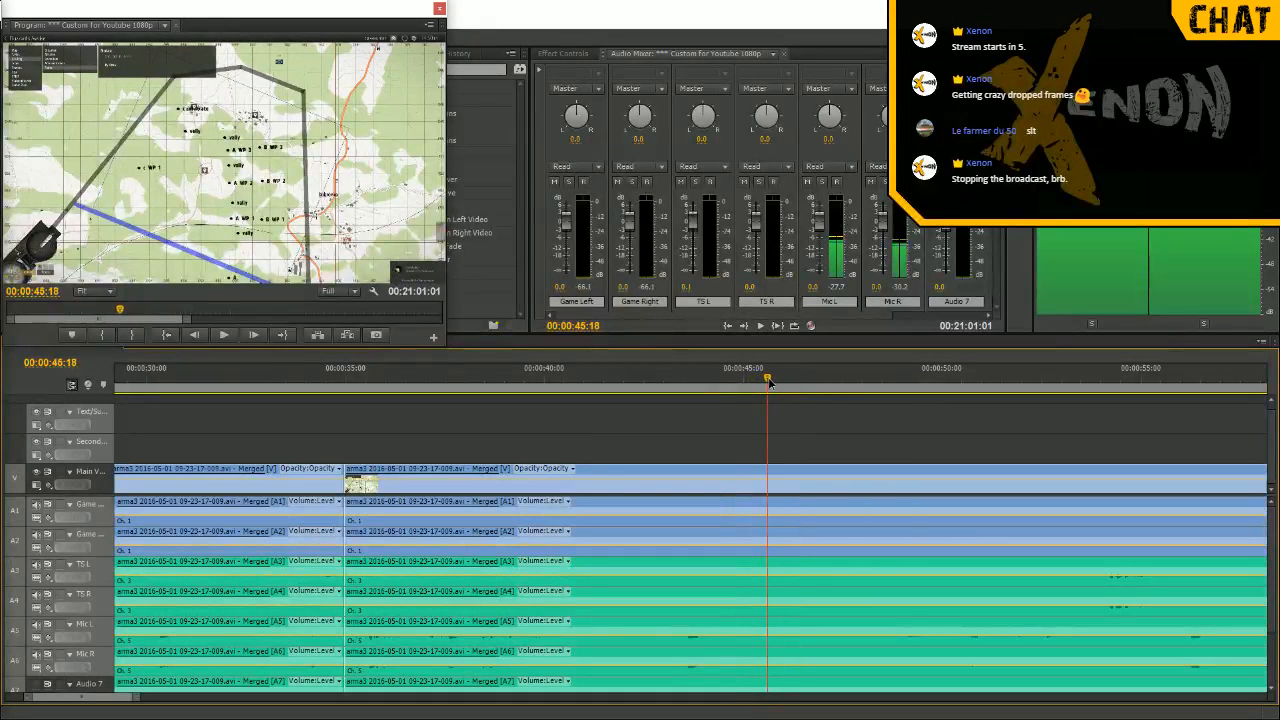
{"action": "left_click_drag", "start_coordinate": [768, 383], "coordinate": [764, 386]}
{"action": "key", "text": "ctrl+k"}
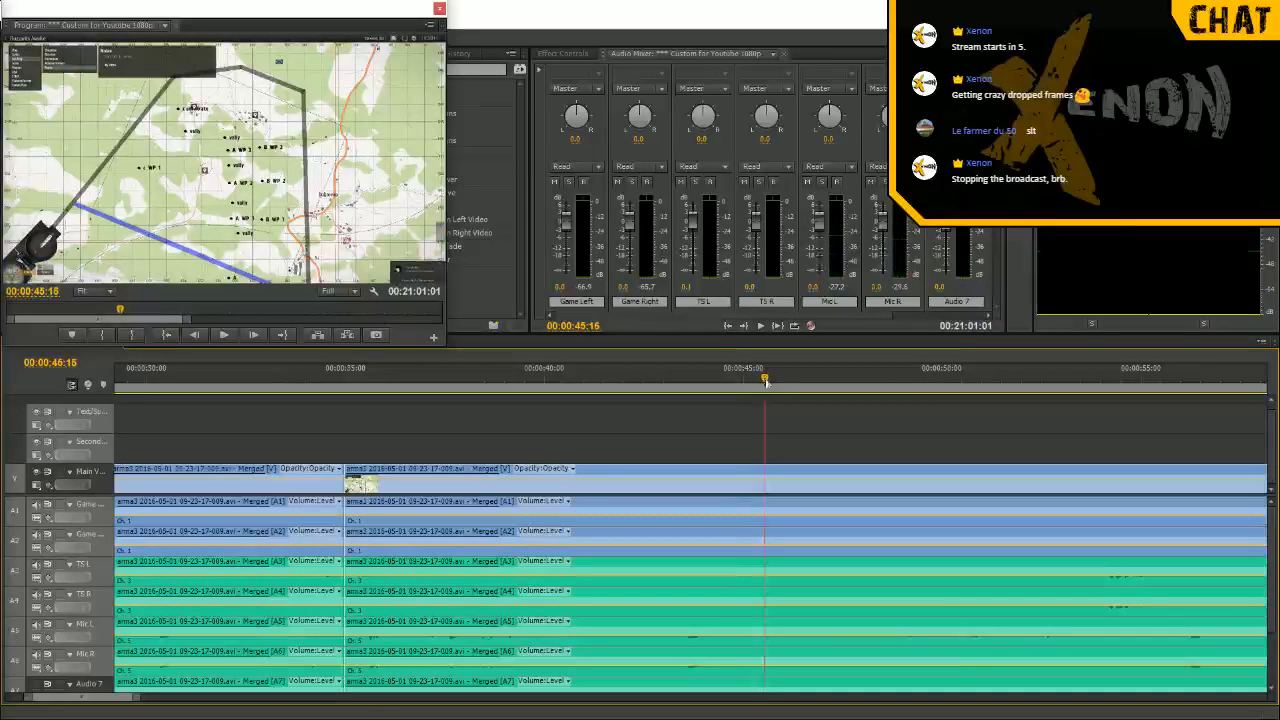
Try ripple-deleting the segment between the 00:00:34:29 and 00:00:45:16 cuts, and play twice across the join
{"action": "left_click", "coordinate": [607, 594]}
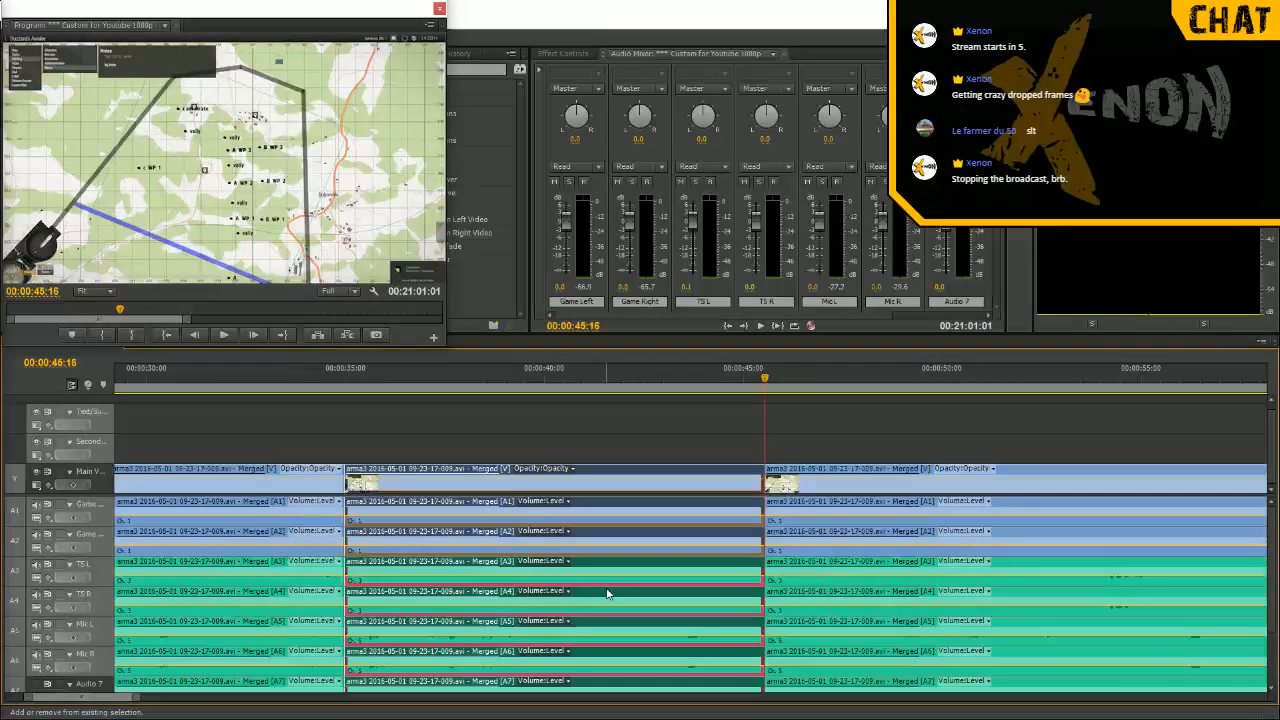
{"action": "key", "text": "shift+Delete"}
{"action": "left_click", "coordinate": [282, 380]}
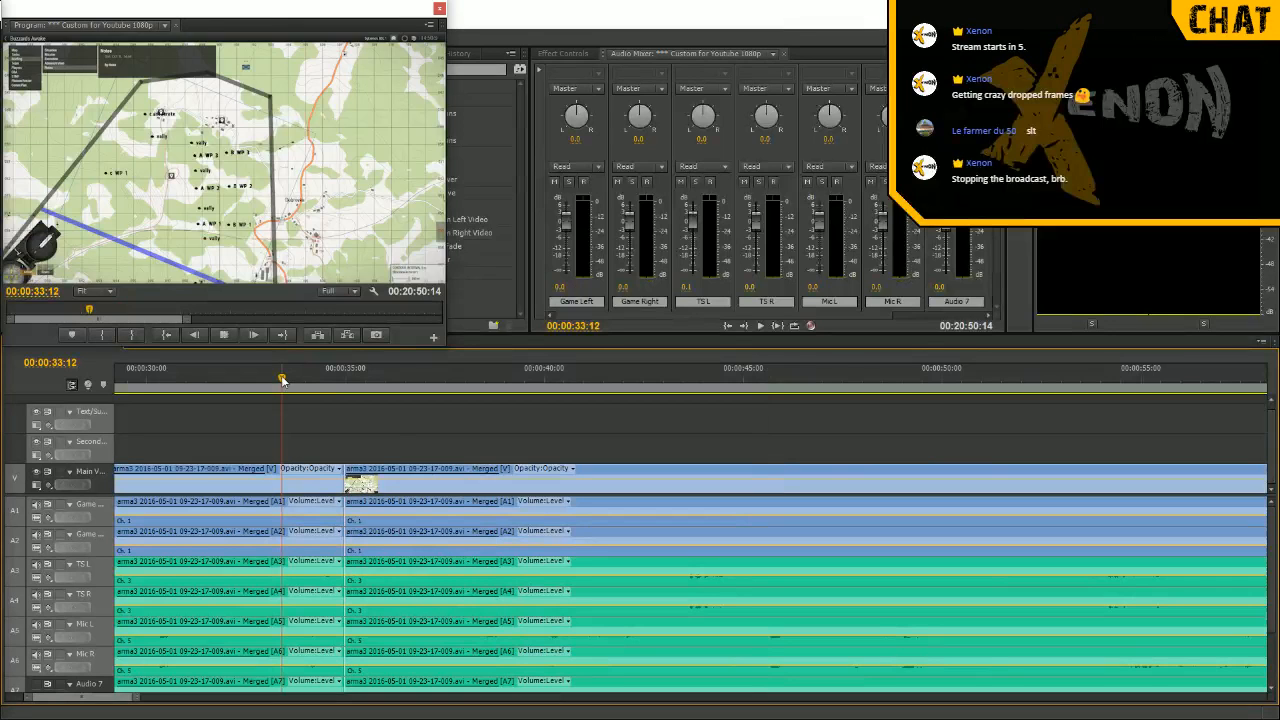
{"action": "key", "text": "space"}
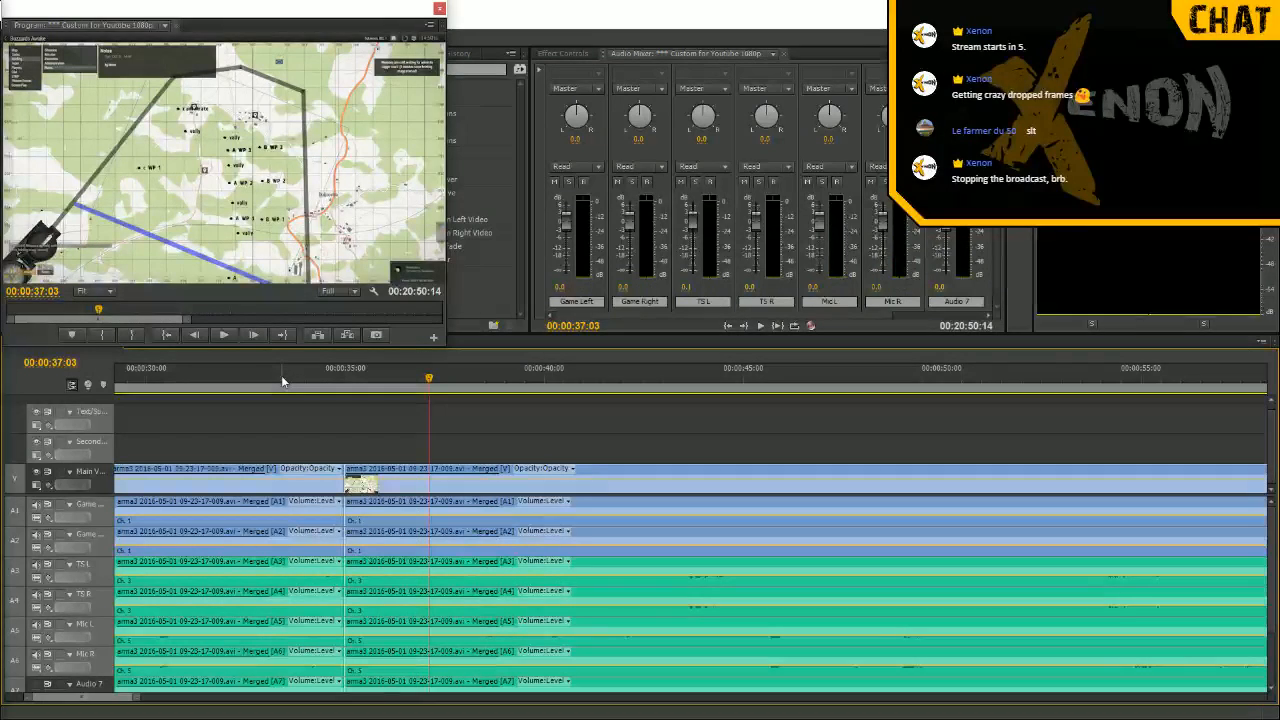
{"action": "left_click", "coordinate": [238, 378]}
{"action": "key", "text": "space"}
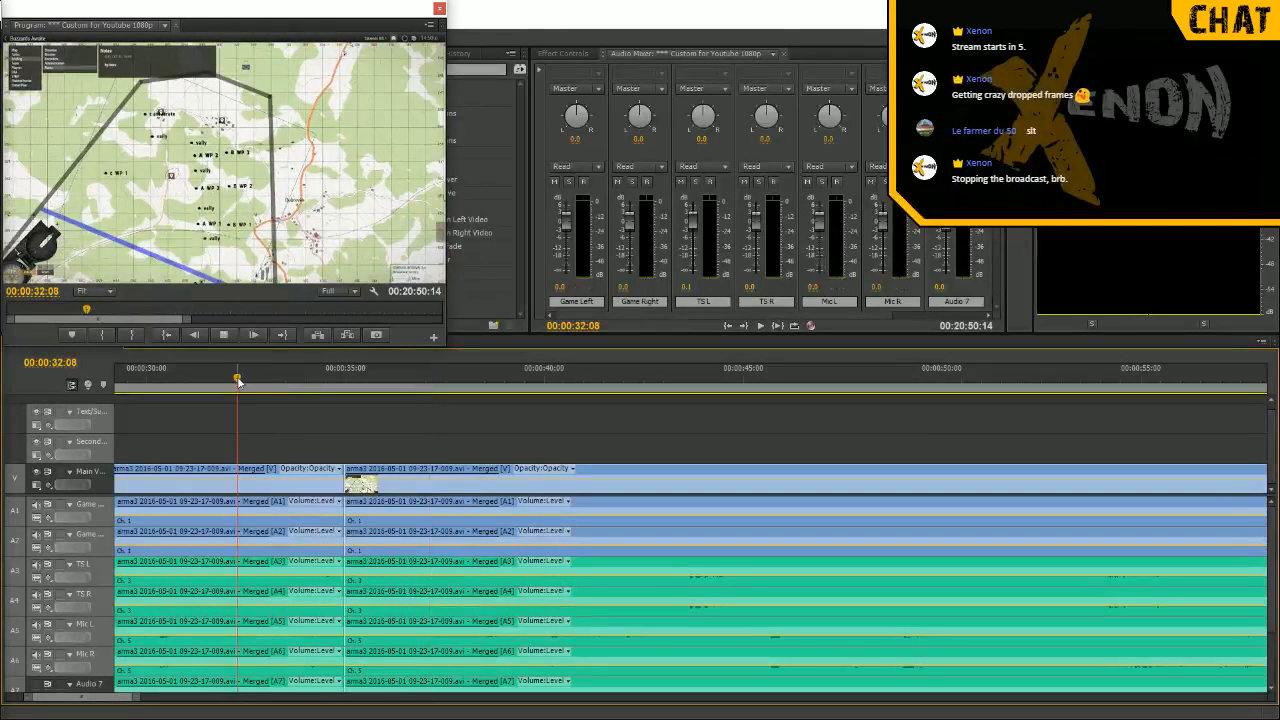
{"action": "key", "text": "space"}
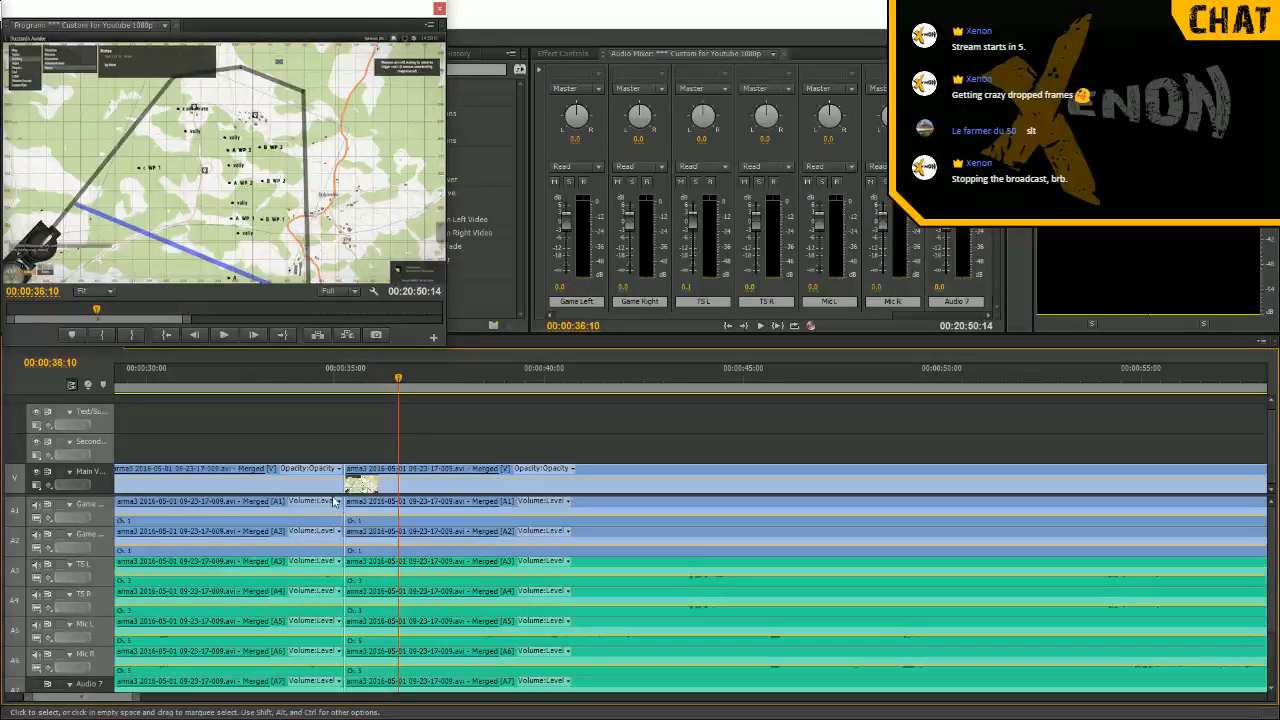
Replay the join from about 00:00:31:00 and undo the ripple deletion of the segment
{"action": "left_click", "coordinate": [189, 380]}
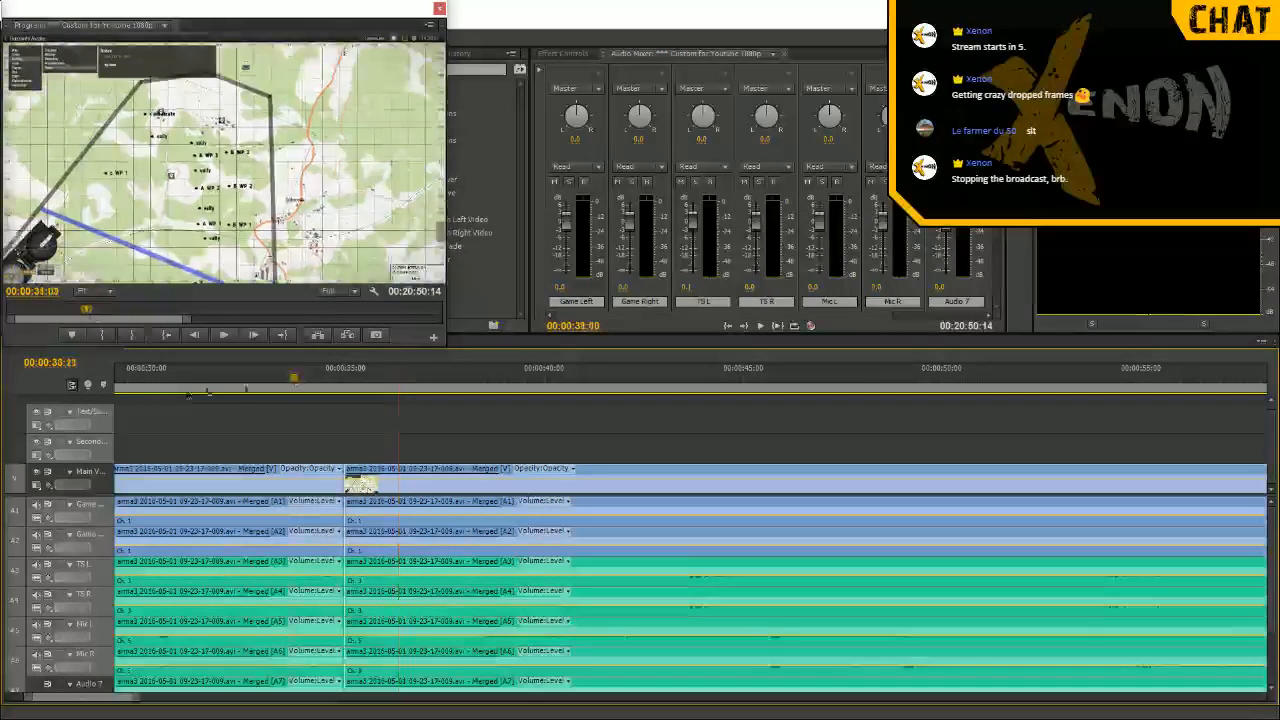
{"action": "key", "text": "space"}
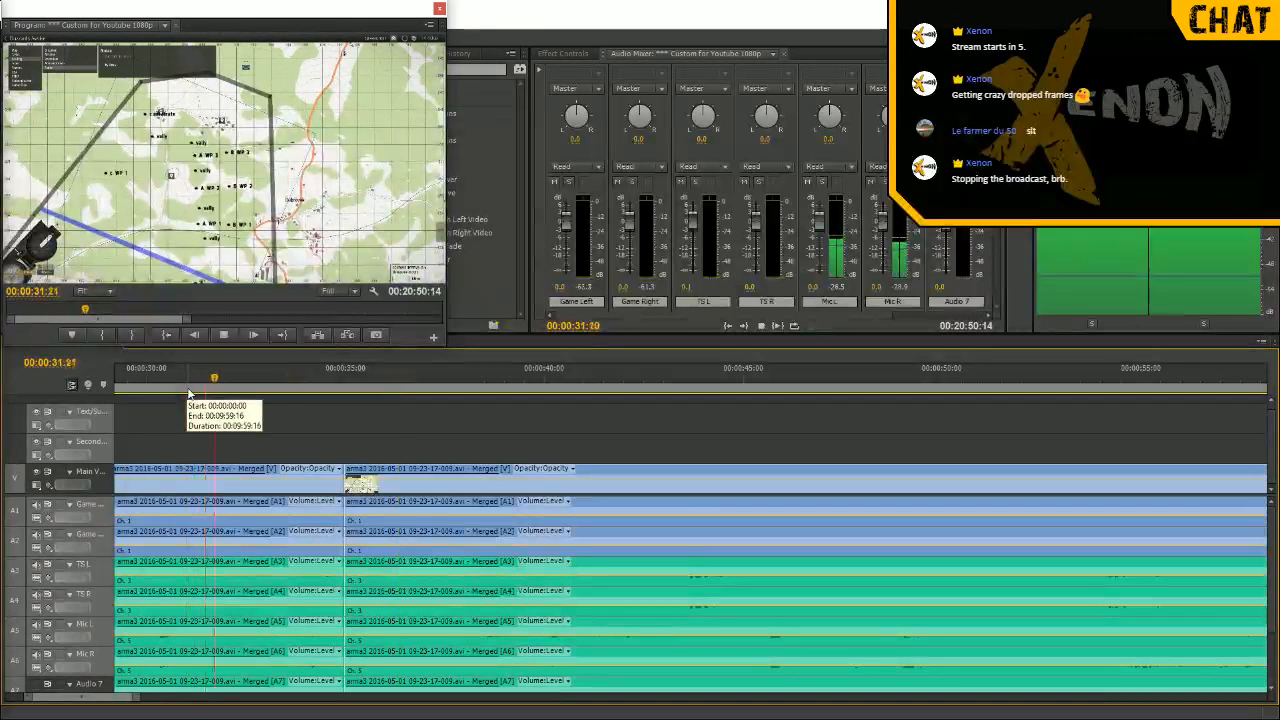
{"action": "key", "text": "space"}
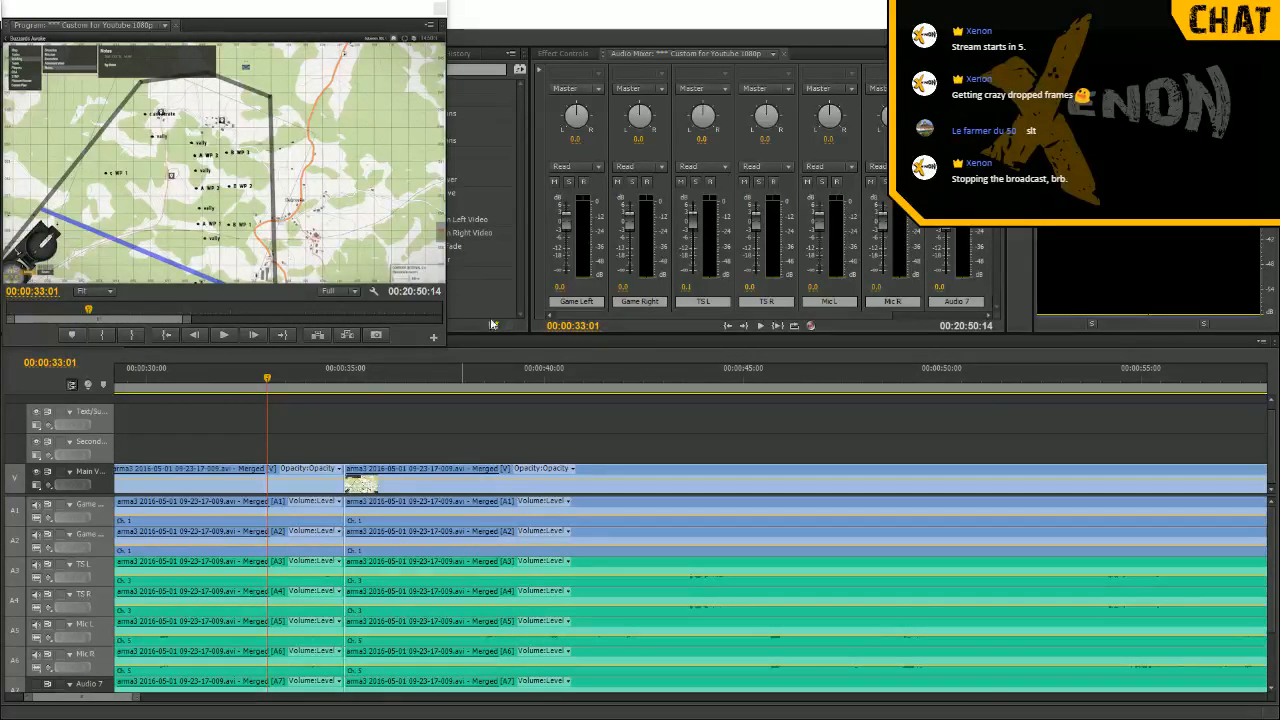
{"action": "left_click", "coordinate": [250, 372]}
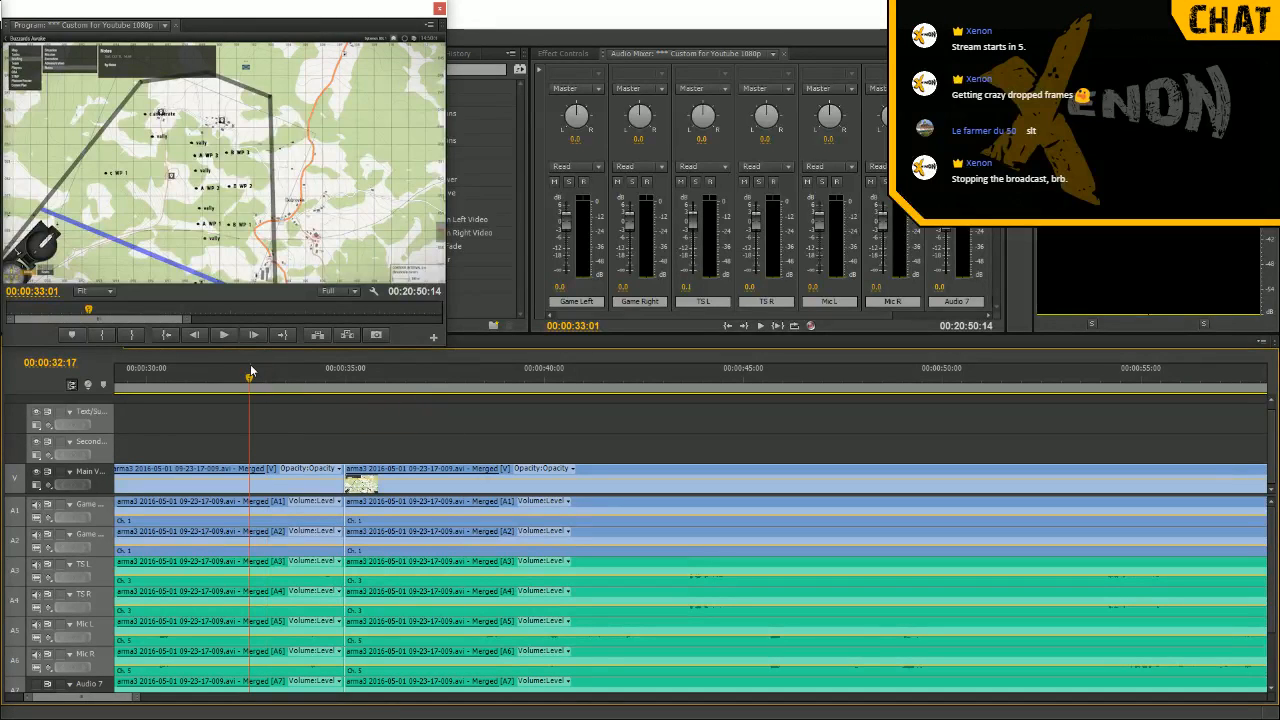
{"action": "key", "text": "ctrl+shift+v"}
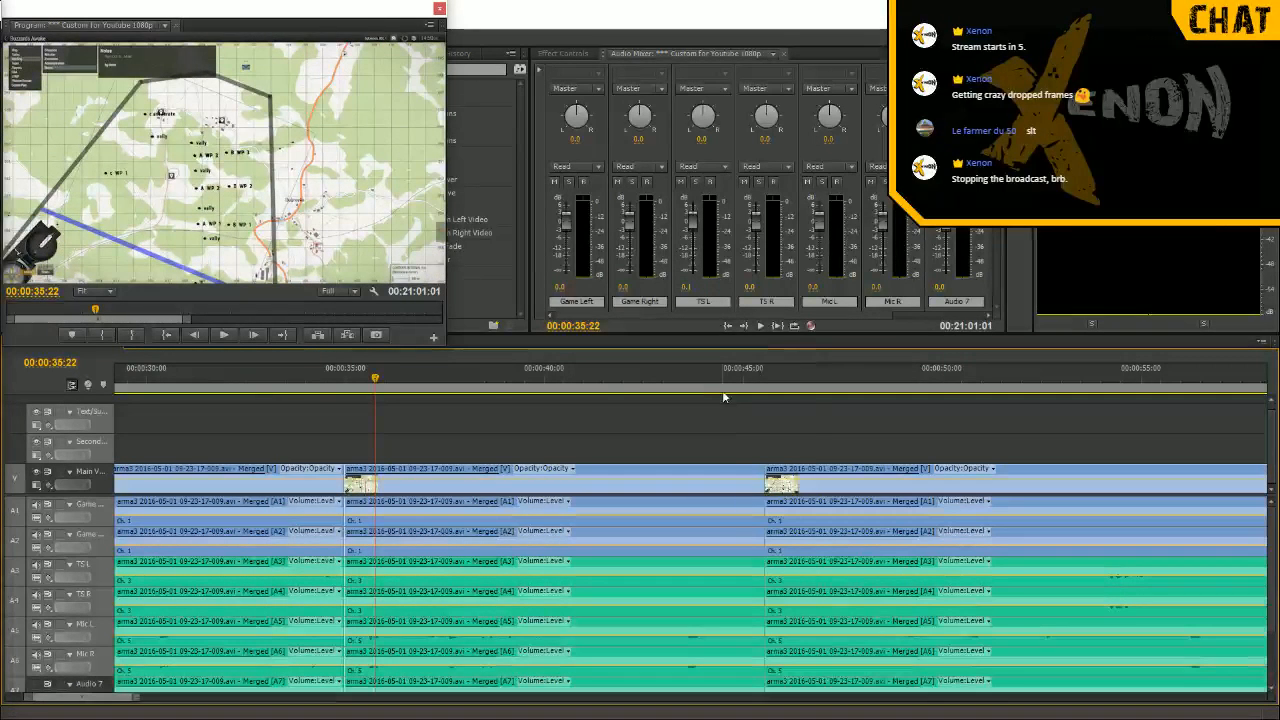
Split all tracks at 00:00:37:10 and ripple-delete the part from there to the 00:00:45:16 cut
{"action": "key", "text": "space"}
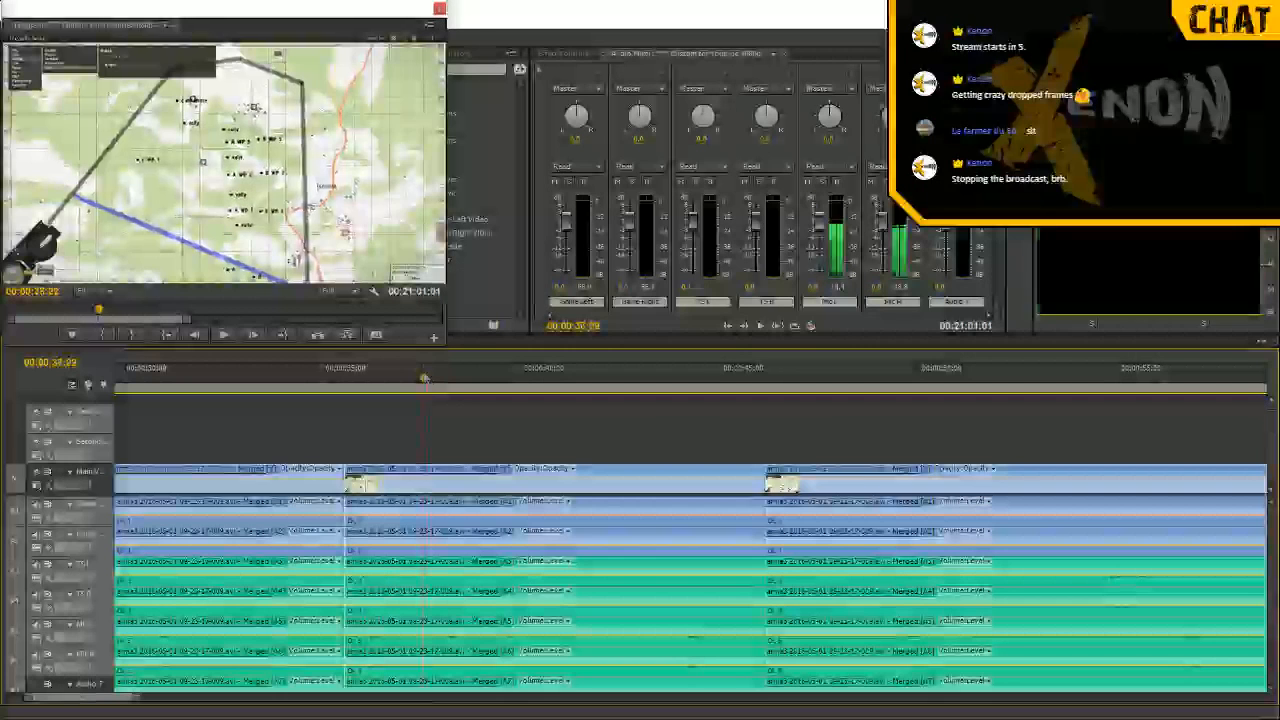
{"action": "left_click", "coordinate": [408, 376]}
{"action": "left_click", "coordinate": [403, 376]}
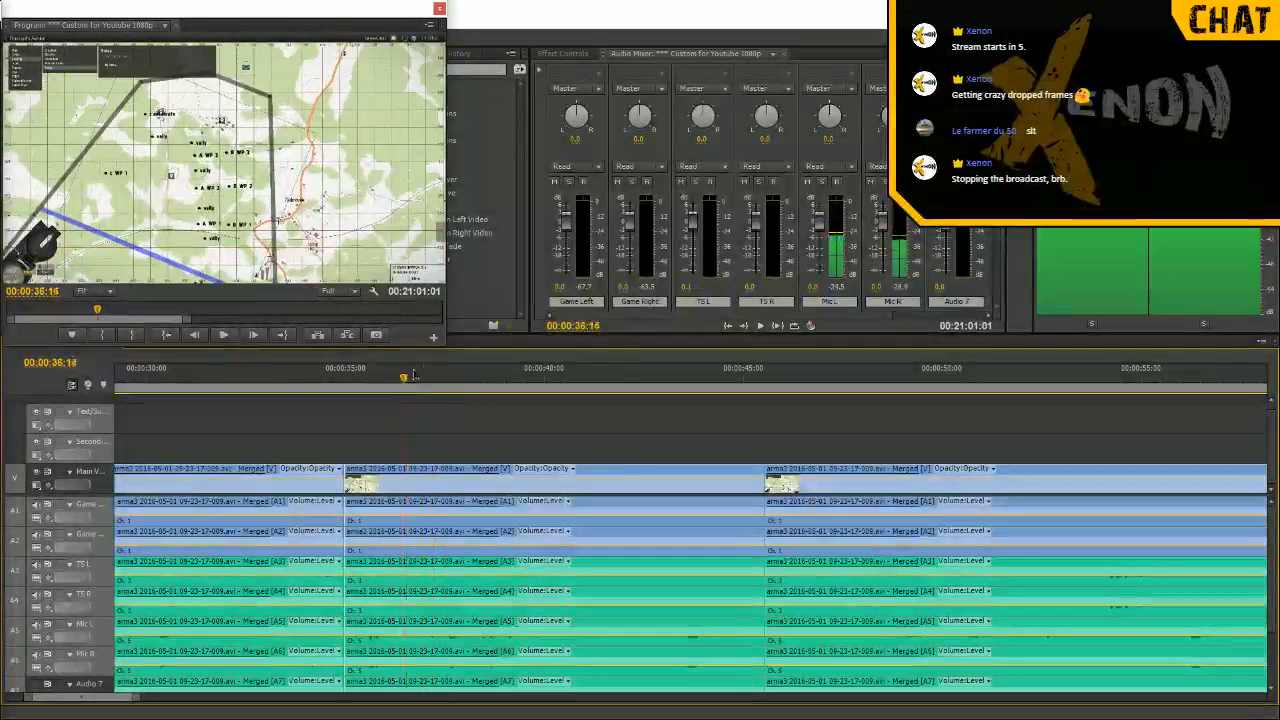
{"action": "left_click", "coordinate": [437, 376]}
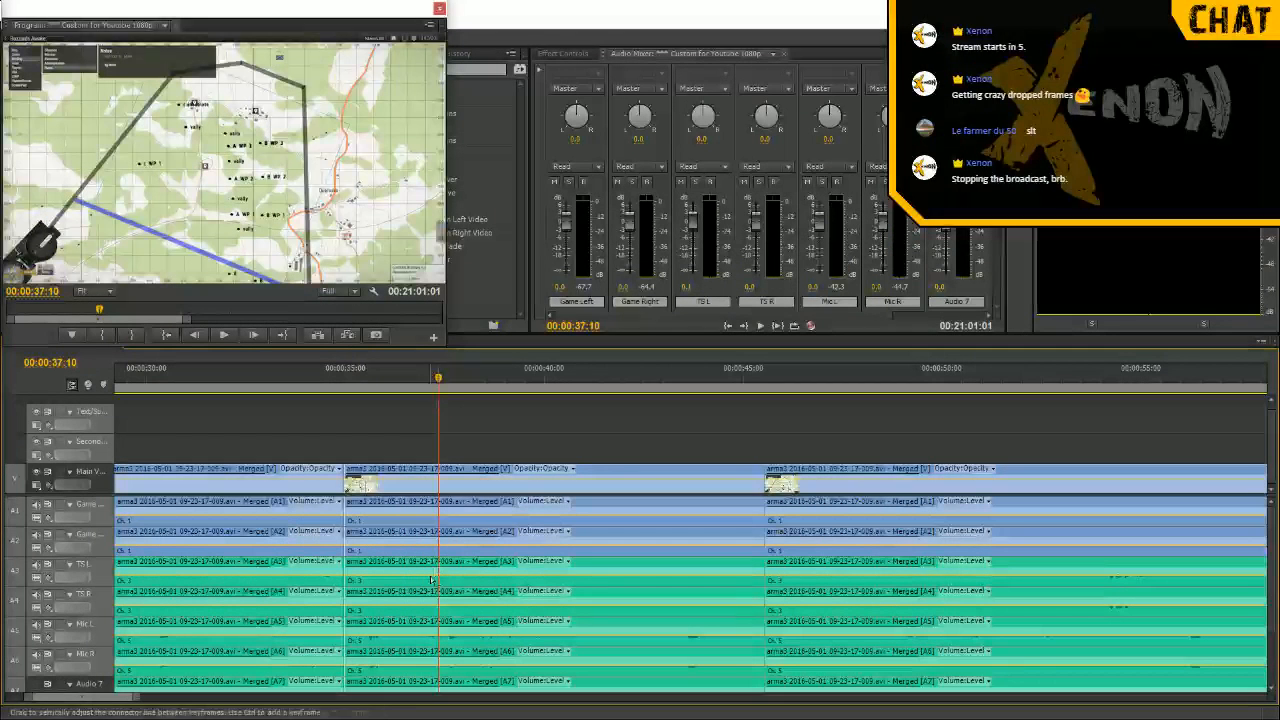
{"action": "key", "text": "ctrl+k"}
{"action": "left_click", "coordinate": [497, 521]}
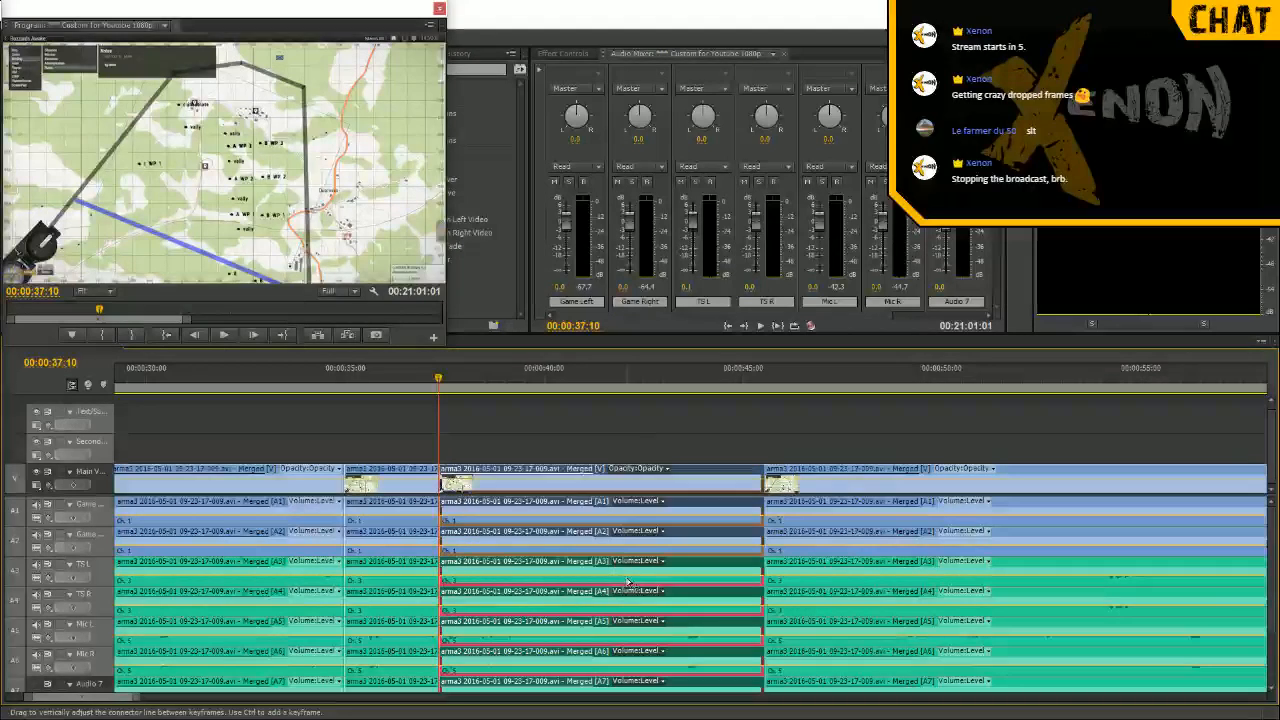
{"action": "key", "text": "shift+Delete"}
Play the map briefing from about 00:00:35:00 past 00:01:08:22, and replay from 00:01:07:07
{"action": "left_click", "coordinate": [346, 386]}
{"action": "key", "text": "space"}
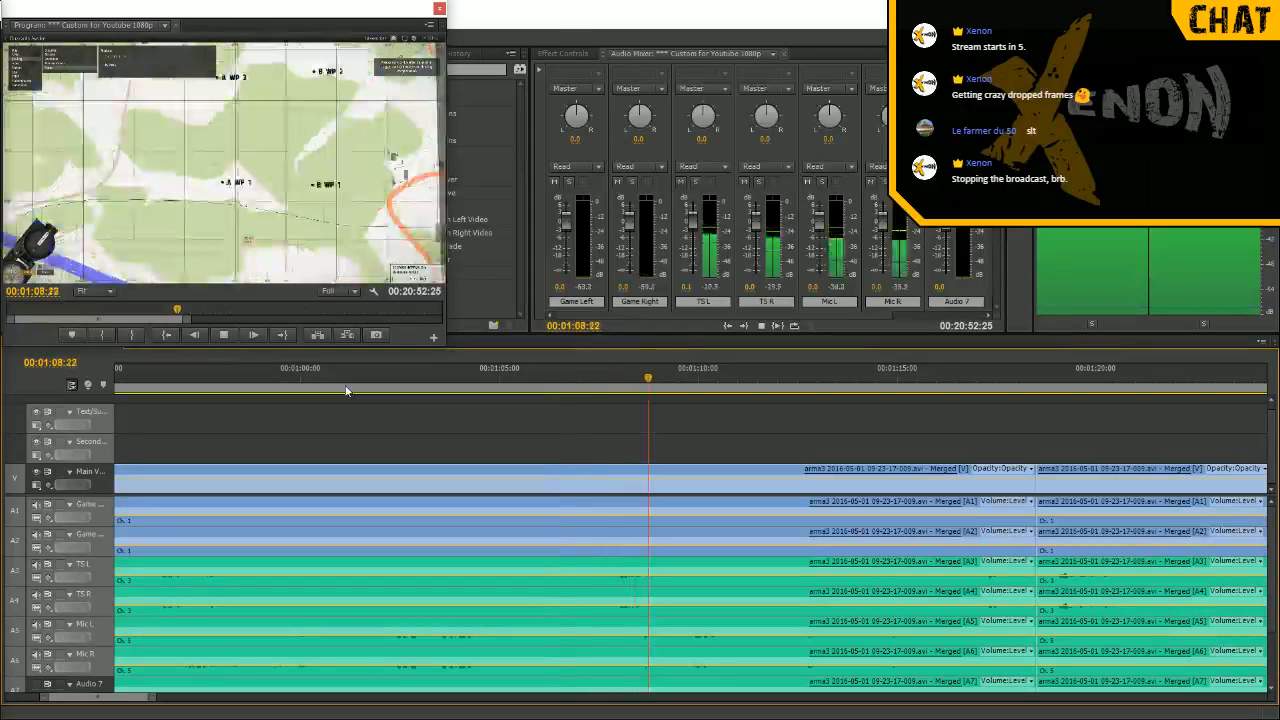
{"action": "left_click", "coordinate": [588, 370]}
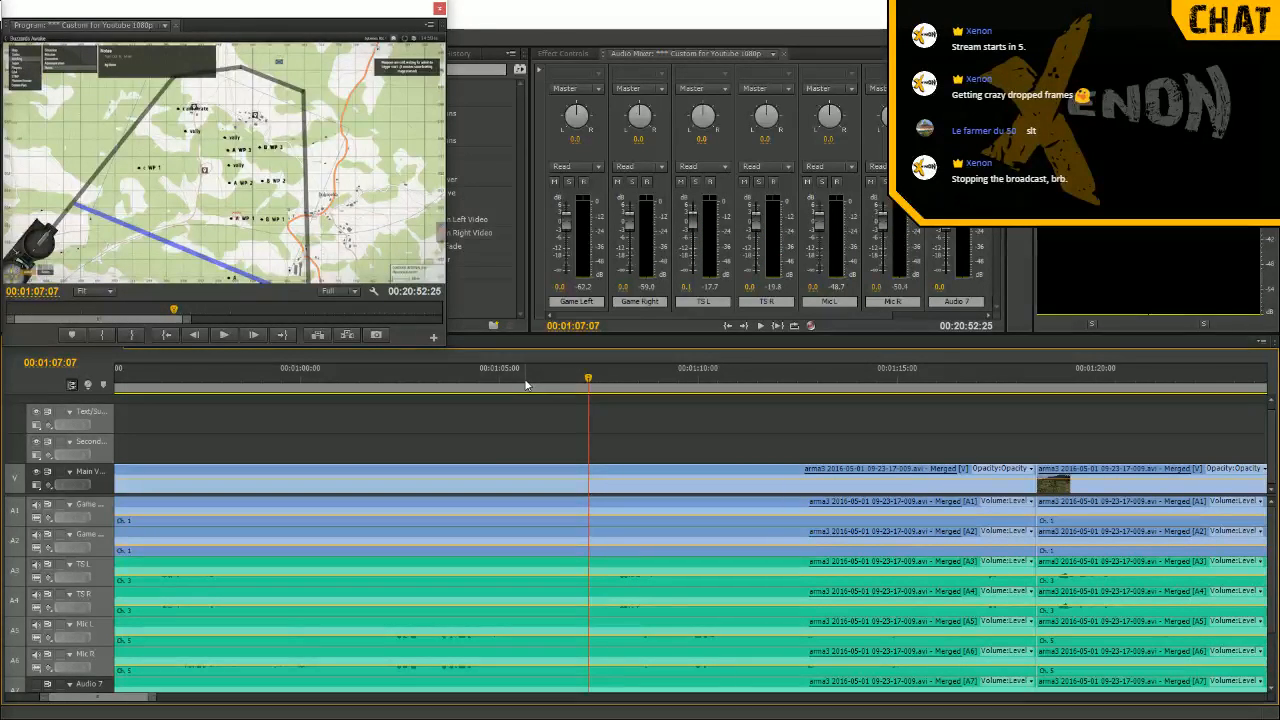
{"action": "key", "text": "space"}
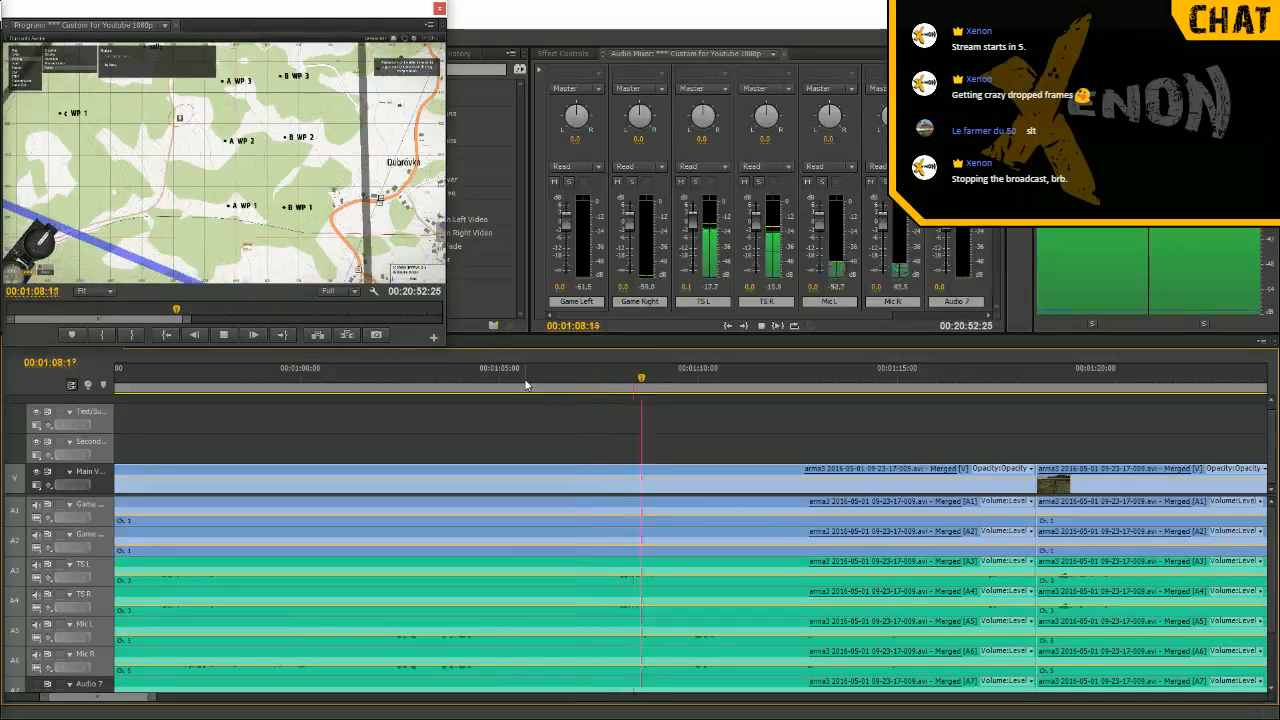
Locate the end of the voice passage at 00:01:09:06 and unlink the map clip's video and audio
{"action": "scroll", "coordinate": [586, 391], "scroll_direction": "down", "scroll_amount": 2}
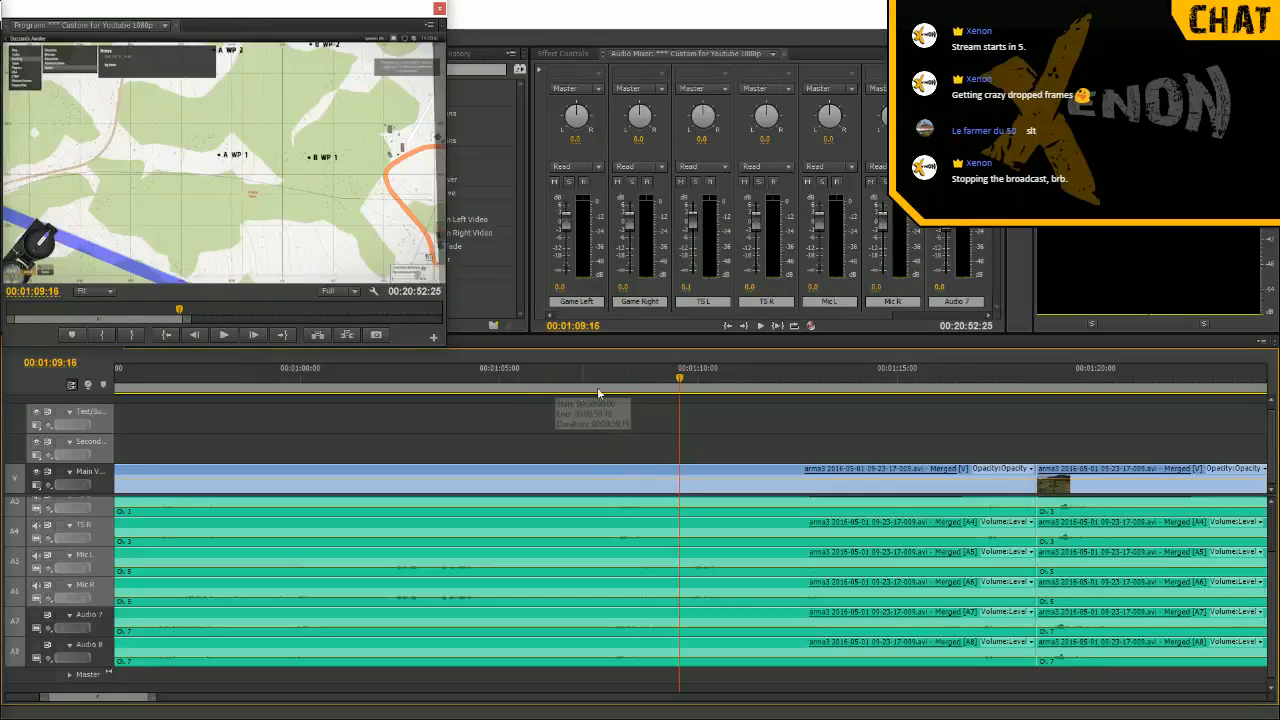
{"action": "left_click", "coordinate": [632, 383]}
{"action": "left_click_drag", "start_coordinate": [635, 383], "coordinate": [664, 386]}
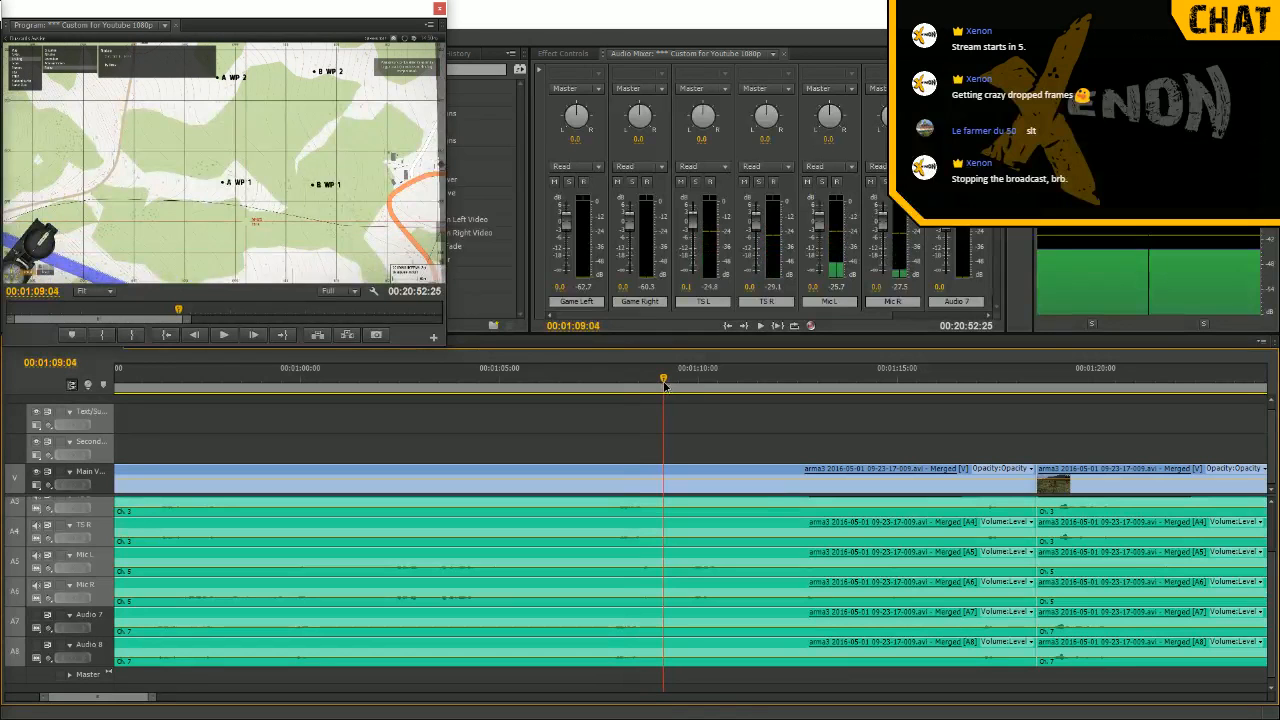
{"action": "left_click_drag", "start_coordinate": [664, 386], "coordinate": [667, 386]}
{"action": "left_click", "coordinate": [700, 480]}
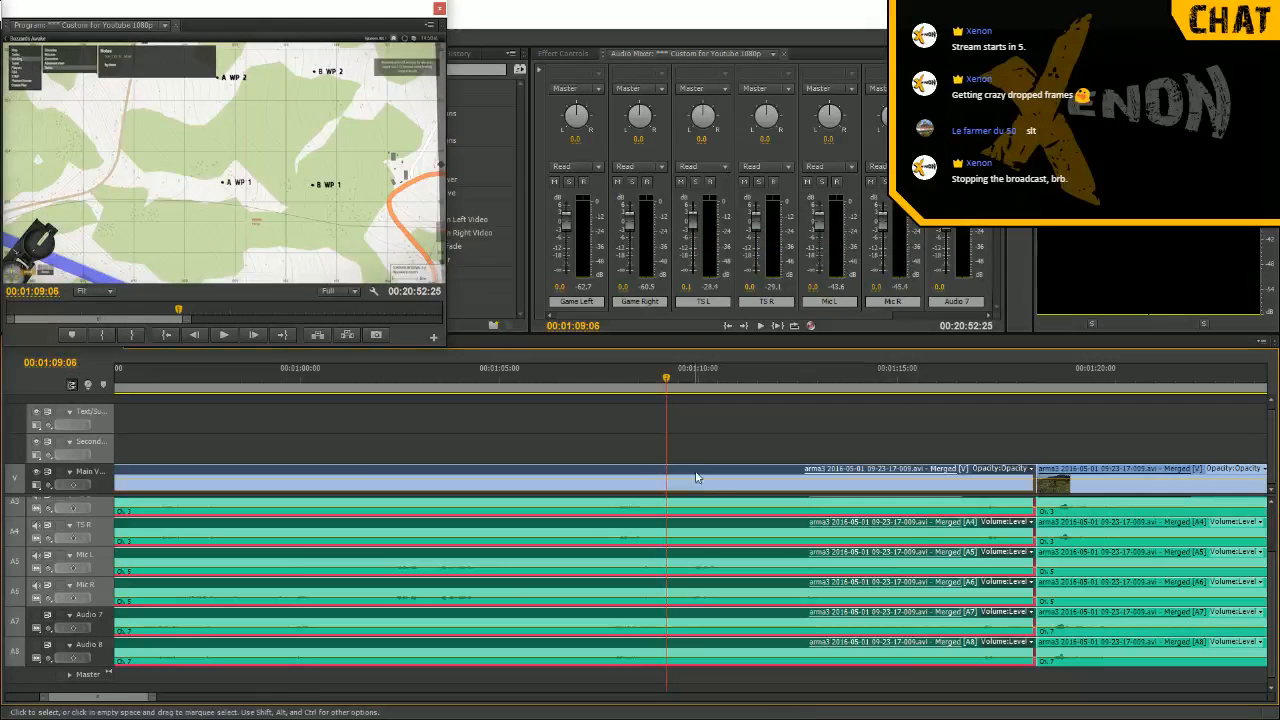
{"action": "right_click", "coordinate": [697, 480]}
{"action": "left_click", "coordinate": [740, 330]}
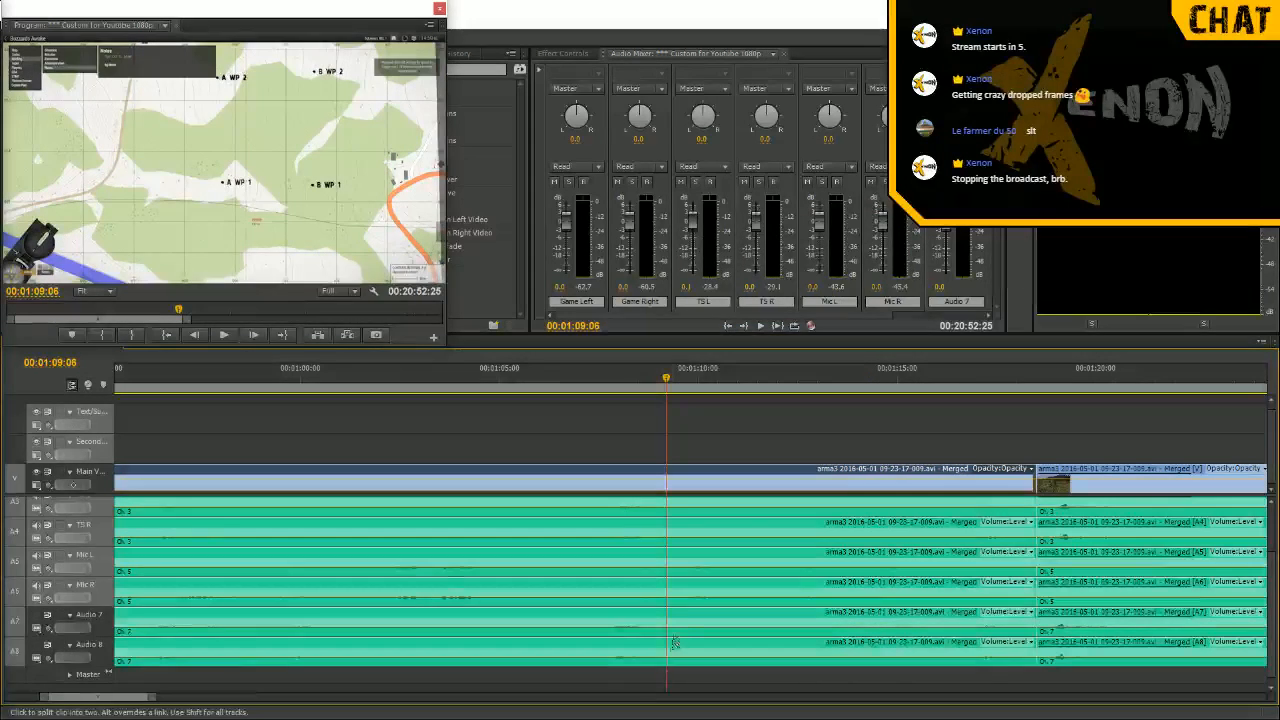
Split Audio 7 and Audio 8 at 00:01:07:25 and 00:01:09:06, and move the segment between onto TS L and TS R
{"action": "left_click", "coordinate": [624, 380]}
{"action": "mouse_move", "coordinate": [624, 380]}
{"action": "left_mouse_down"}
{"action": "mouse_move", "coordinate": [560, 385]}
{"action": "mouse_move", "coordinate": [615, 396]}
{"action": "left_mouse_up"}
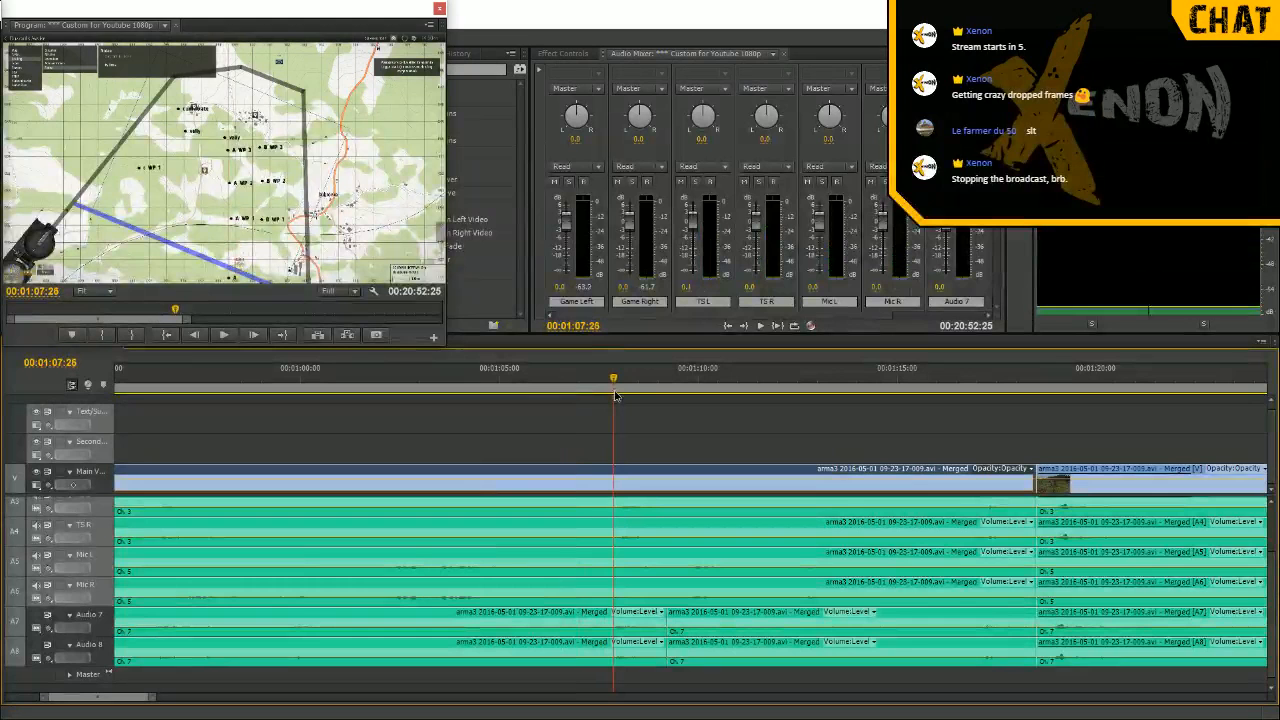
{"action": "left_click_drag", "start_coordinate": [615, 396], "coordinate": [612, 394]}
{"action": "key", "text": "ctrl+k"}
{"action": "left_click", "coordinate": [640, 625]}
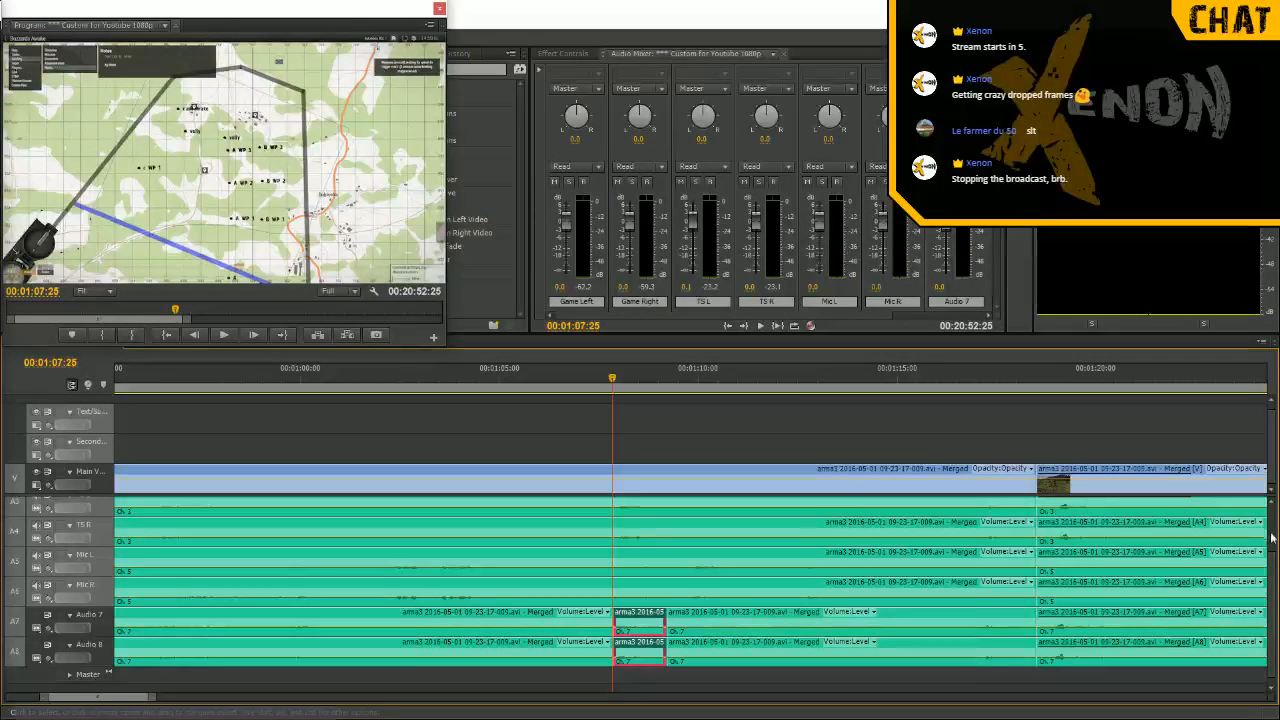
{"action": "scroll", "coordinate": [1250, 546], "scroll_direction": "up", "scroll_amount": 2}
{"action": "left_click_drag", "start_coordinate": [646, 686], "coordinate": [643, 613]}
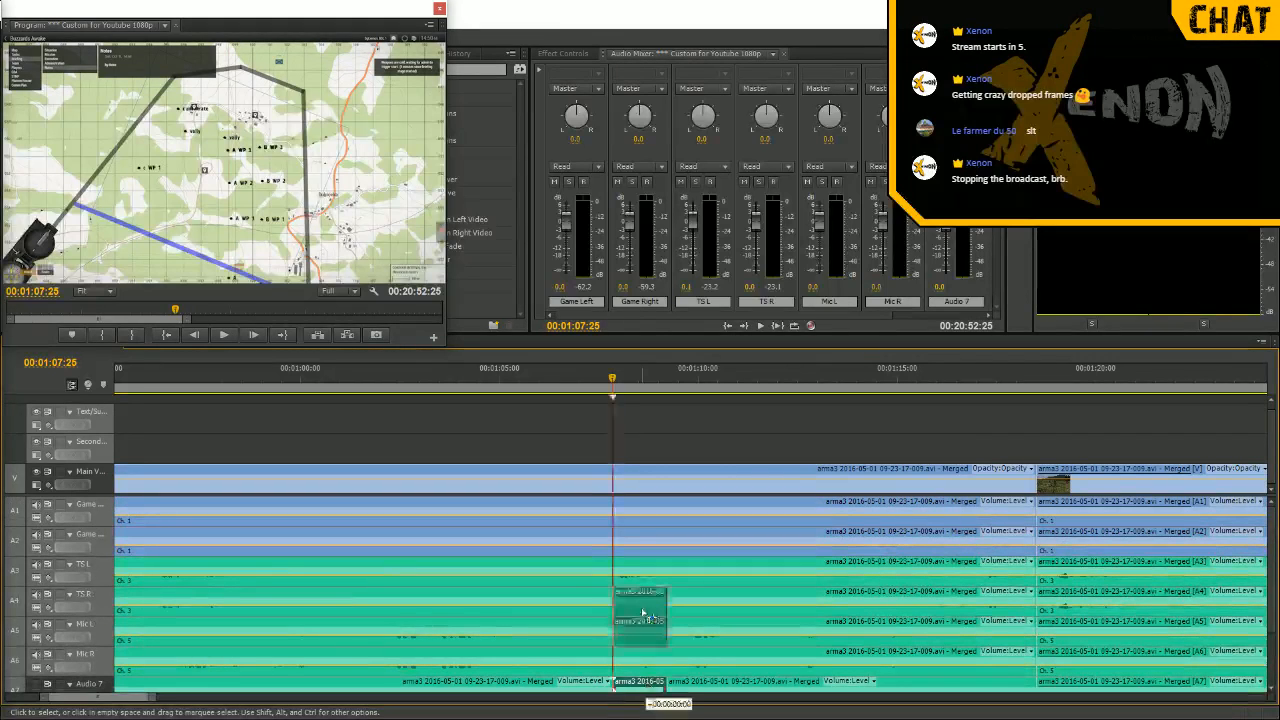
{"action": "left_click_drag", "start_coordinate": [643, 613], "coordinate": [643, 584]}
Play the sequence from just before the moved voice segment through to 00:01:42:03
{"action": "left_click", "coordinate": [591, 383]}
{"action": "key", "text": "space"}
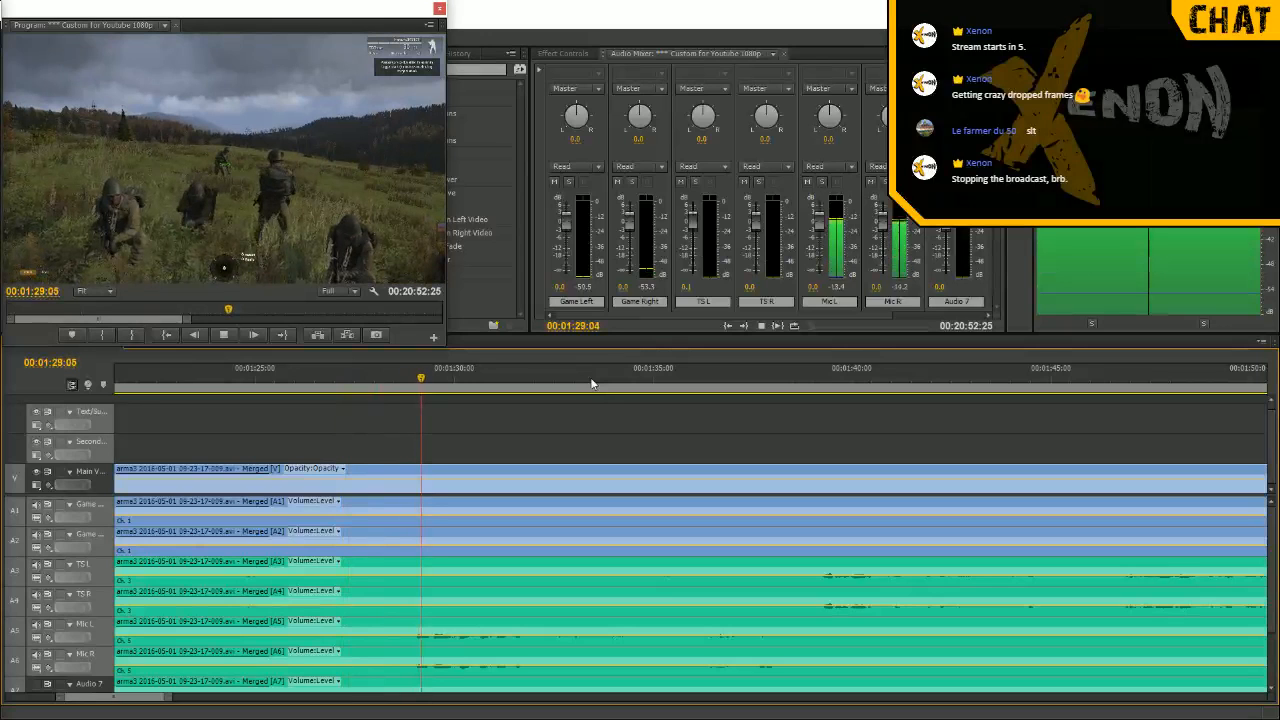
{"action": "left_click", "coordinate": [591, 383]}
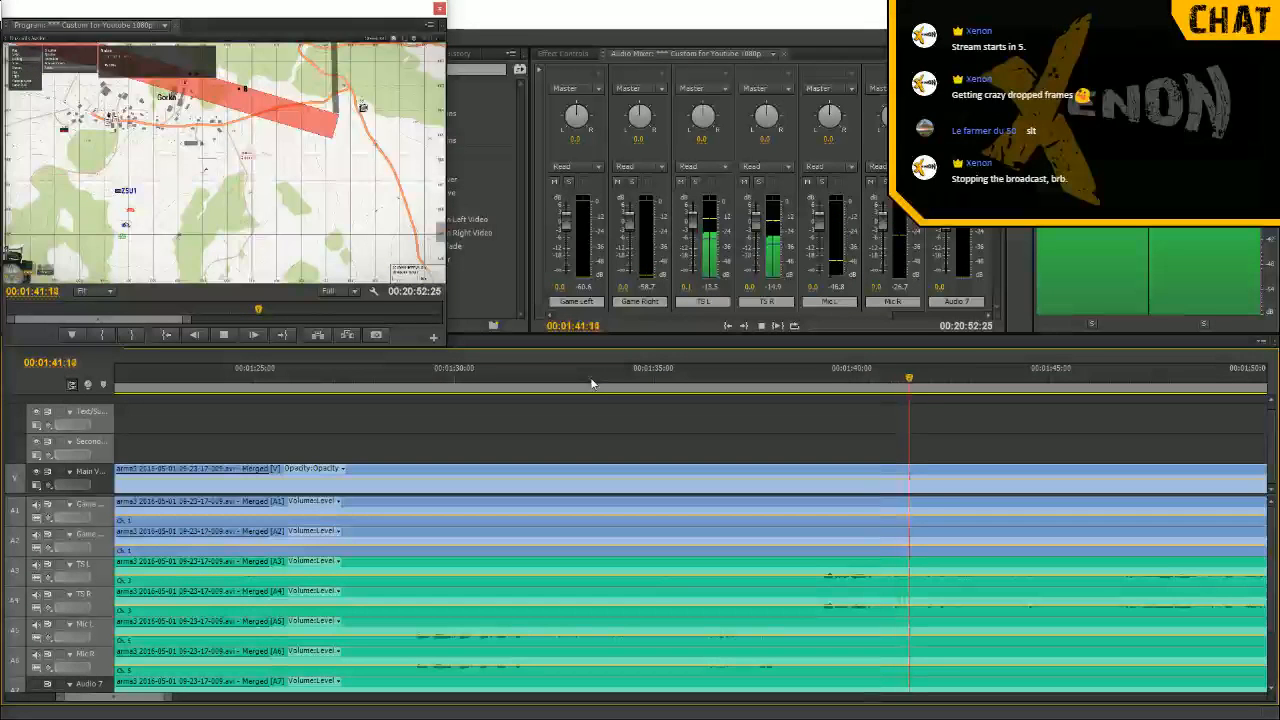
{"action": "key", "text": "space"}
{"action": "key", "text": "minus"}
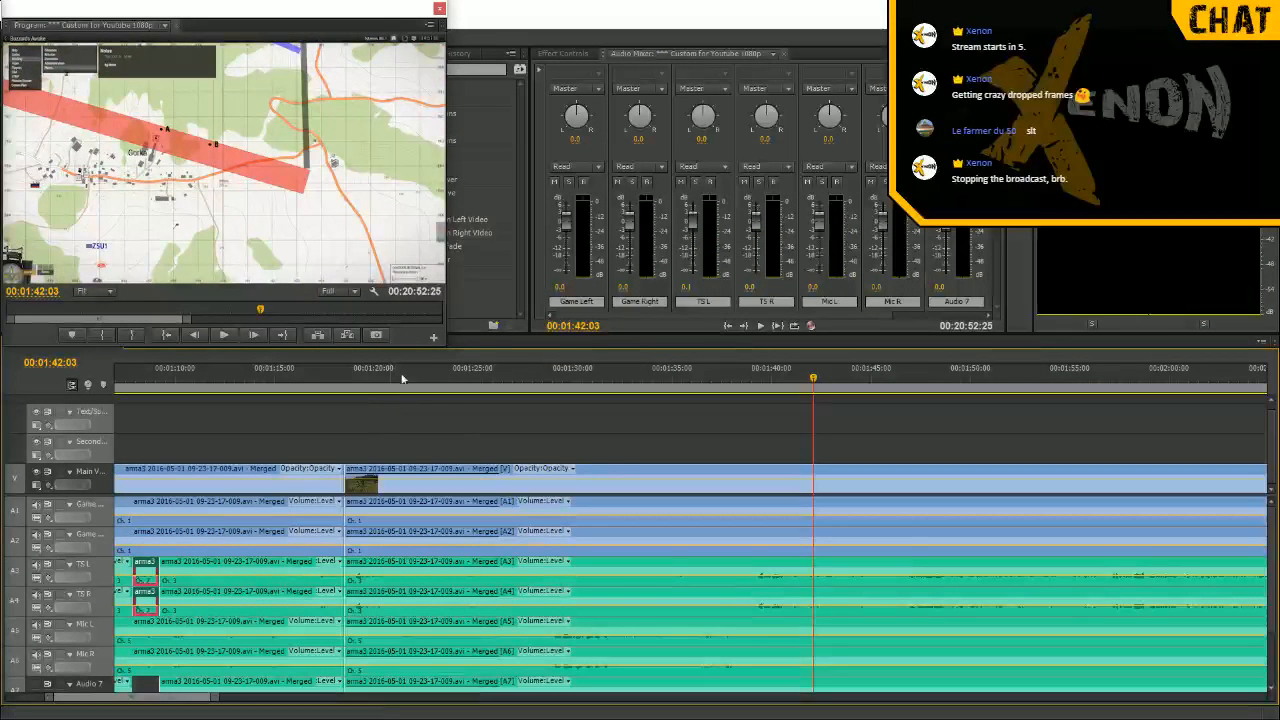
Split all tracks at about 00:01:20:24 and at 00:01:39:03, and ripple-delete the part between the cuts
{"action": "left_click", "coordinate": [350, 377]}
{"action": "key", "text": "space"}
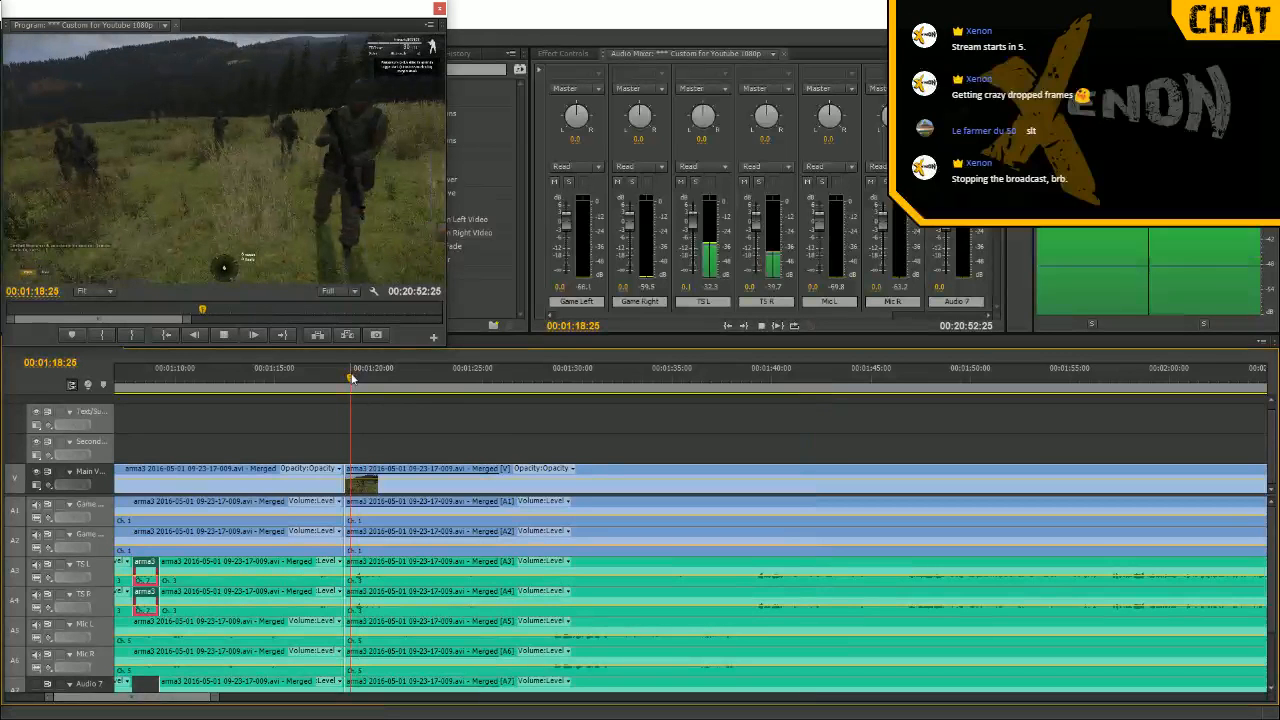
{"action": "key", "text": "ctrl+k"}
{"action": "left_click_drag", "start_coordinate": [729, 377], "coordinate": [755, 401]}
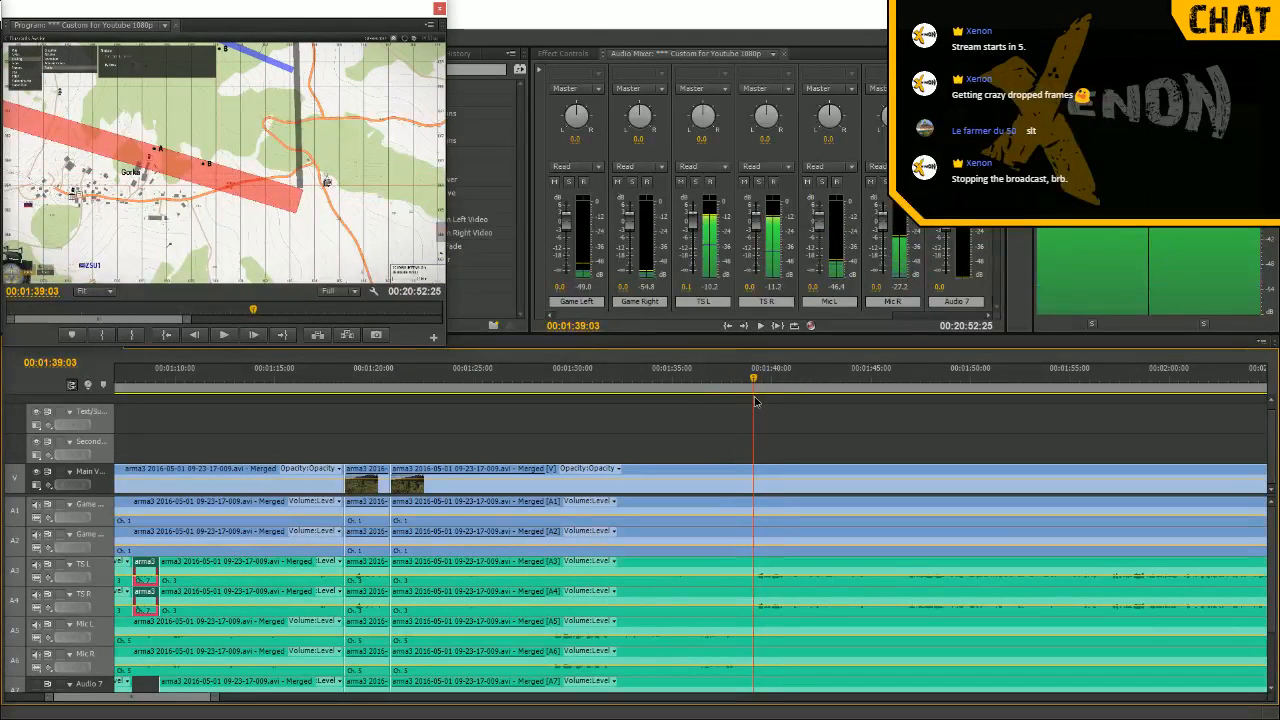
{"action": "key", "text": "Up"}
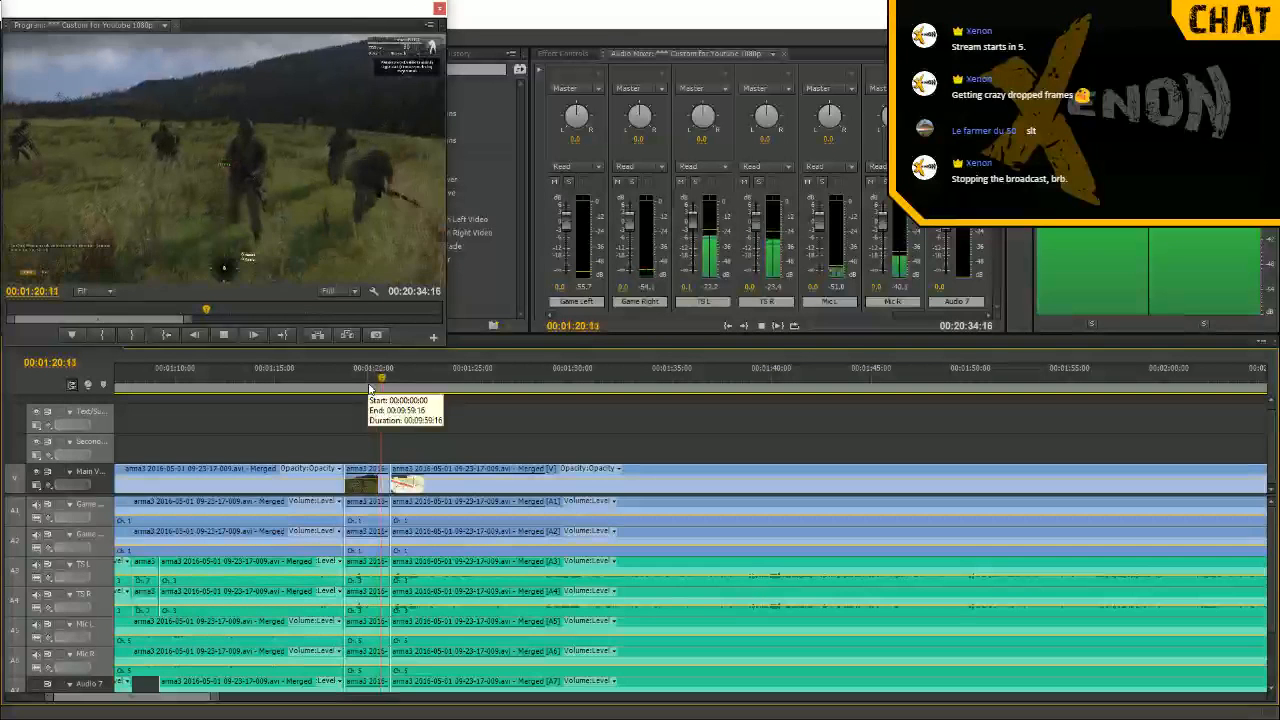
Play across the join at 00:01:20:24 and locate the start of the voice passage at 00:01:27:26
{"action": "key", "text": "space"}
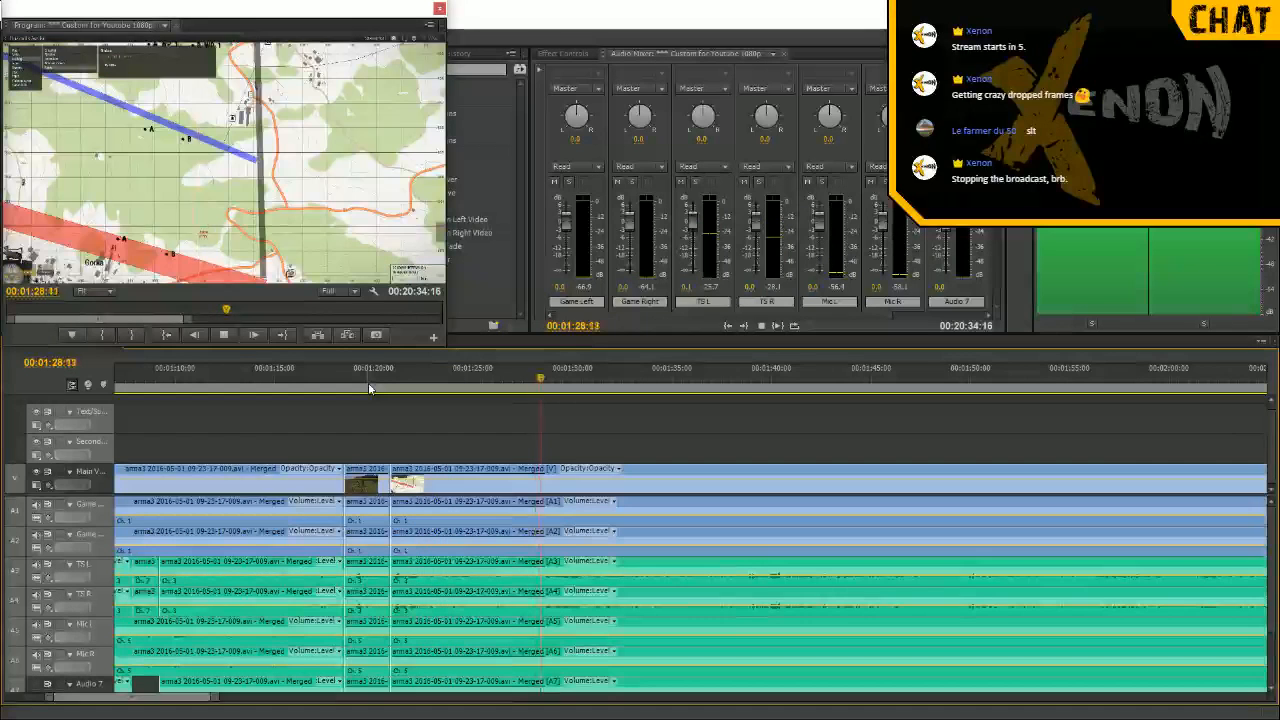
{"action": "key", "text": "space"}
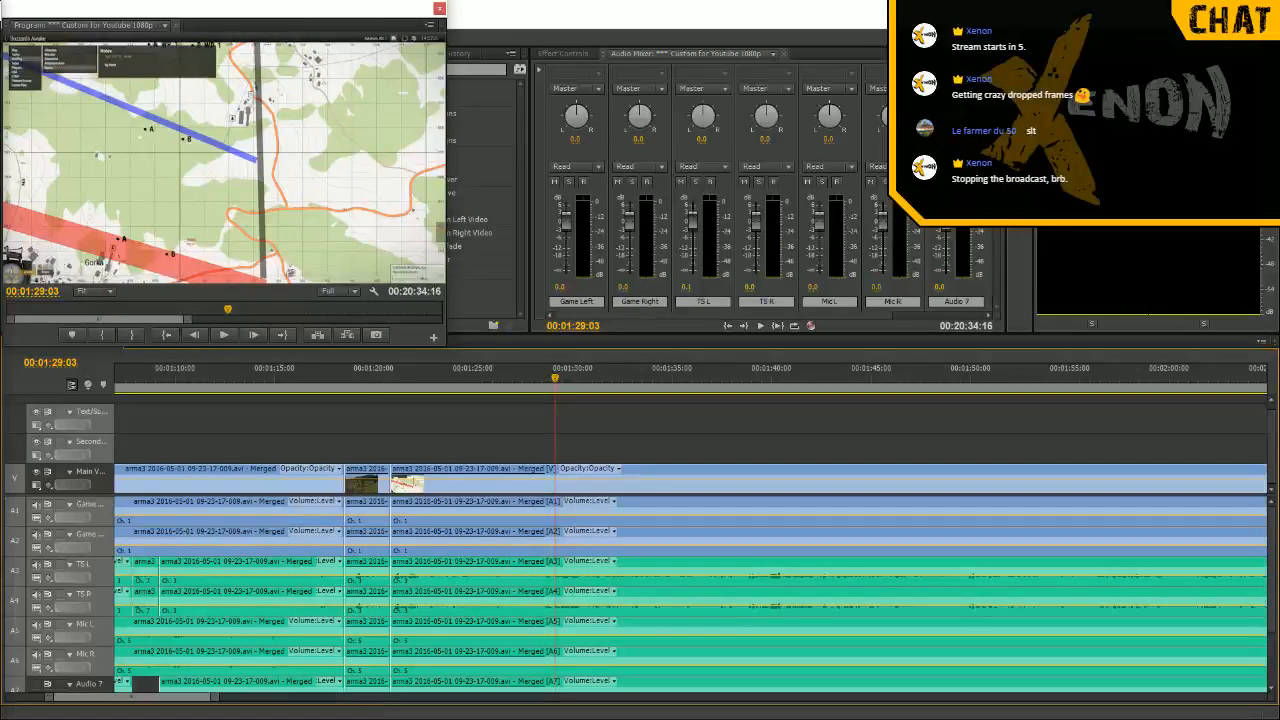
{"action": "scroll", "coordinate": [1270, 670], "scroll_direction": "down", "scroll_amount": 2}
{"action": "left_click_drag", "start_coordinate": [555, 379], "coordinate": [522, 379]}
{"action": "key", "text": "space"}
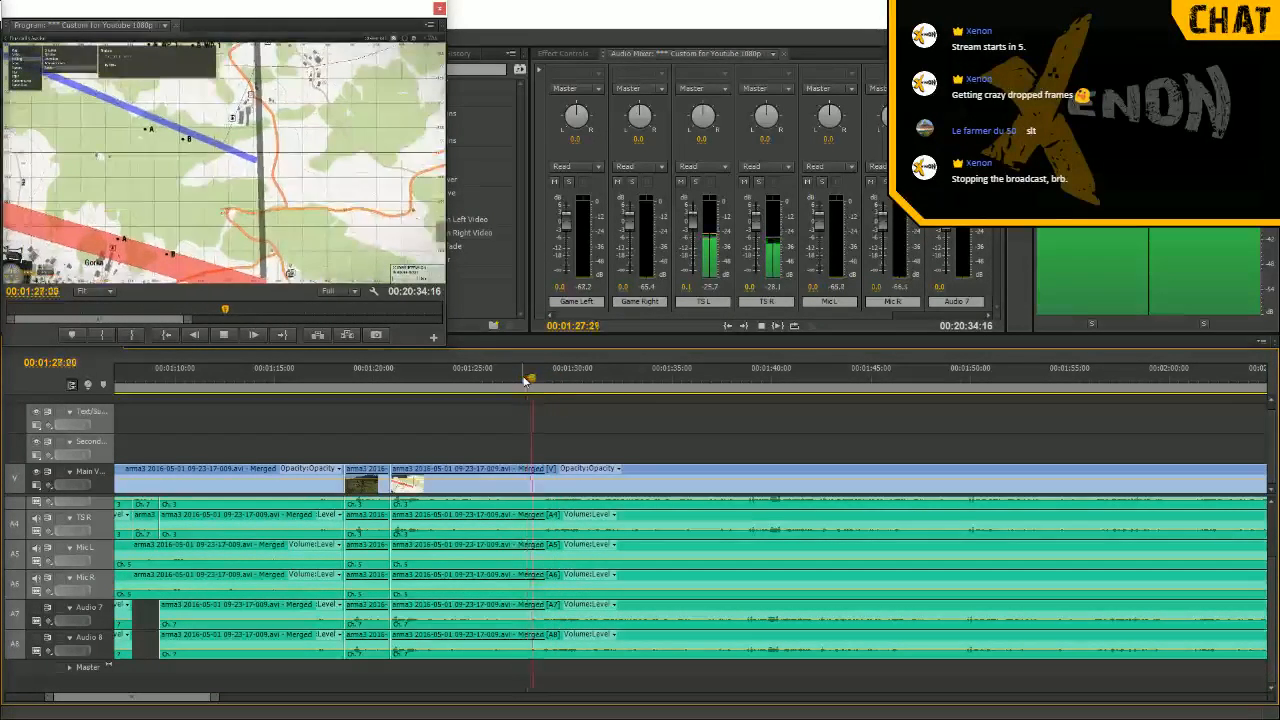
{"action": "left_click", "coordinate": [530, 380]}
{"action": "left_click_drag", "start_coordinate": [530, 380], "coordinate": [531, 380]}
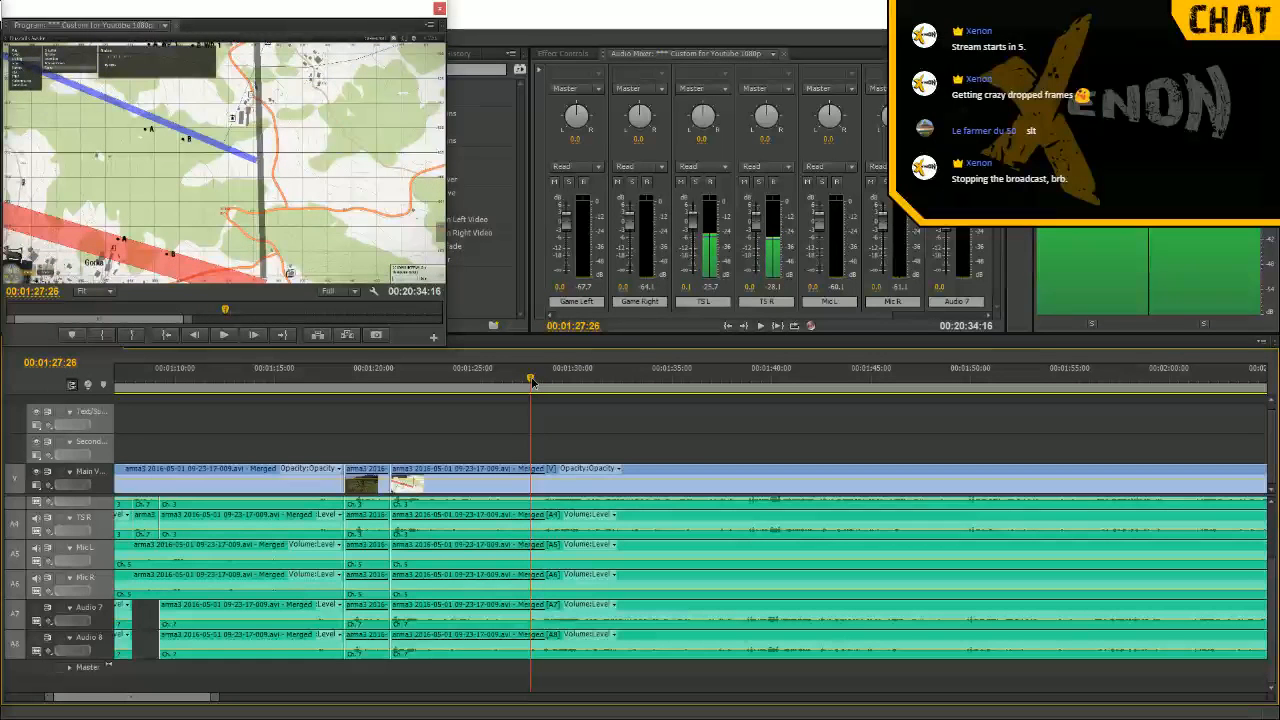
Unlink the map clip's video and audio, and split Audio 7 and Audio 8 at 00:01:27:26 and 00:01:28:11
{"action": "right_click", "coordinate": [536, 626]}
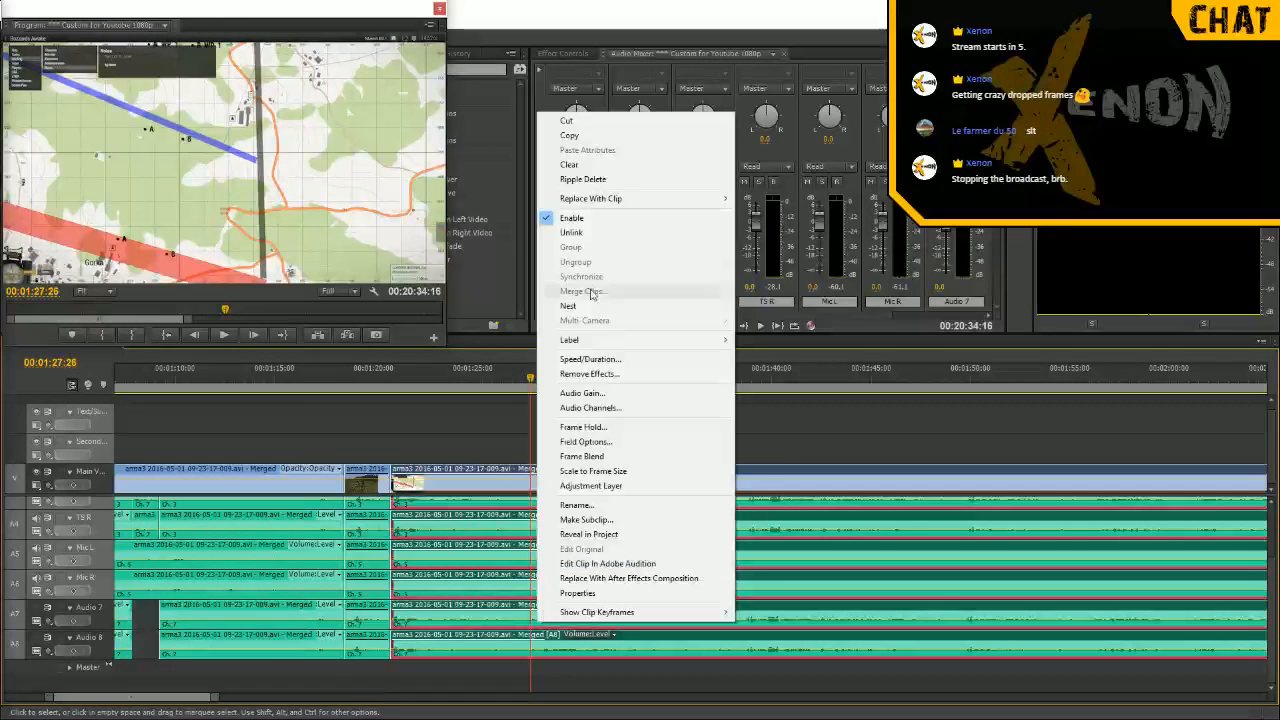
{"action": "left_click", "coordinate": [570, 234]}
{"action": "key", "text": "c"}
{"action": "left_click", "coordinate": [533, 612]}
{"action": "left_click", "coordinate": [532, 642]}
{"action": "key", "text": "space"}
{"action": "left_click", "coordinate": [541, 608]}
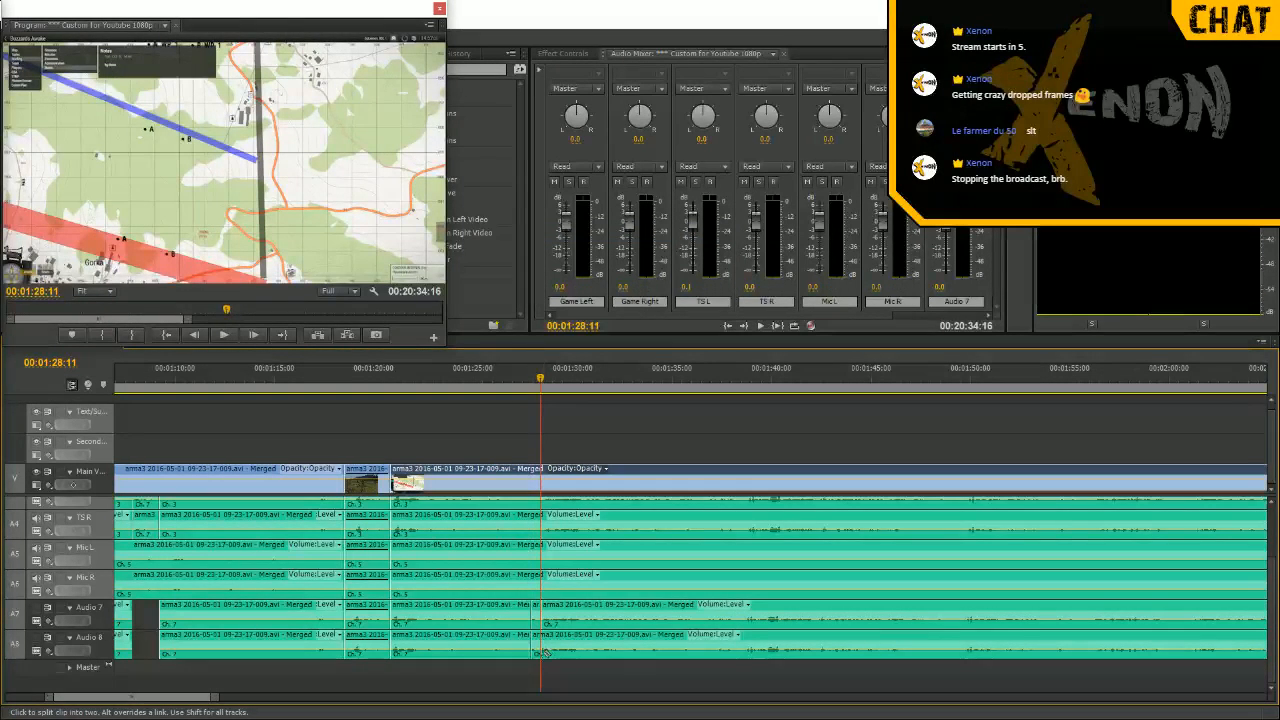
Move the short Audio 7 and Audio 8 segment onto TS L and TS R, and replay that passage to 00:01:28:14
{"action": "key", "text": "v"}
{"action": "left_click", "coordinate": [528, 612]}
{"action": "left_click", "coordinate": [535, 622]}
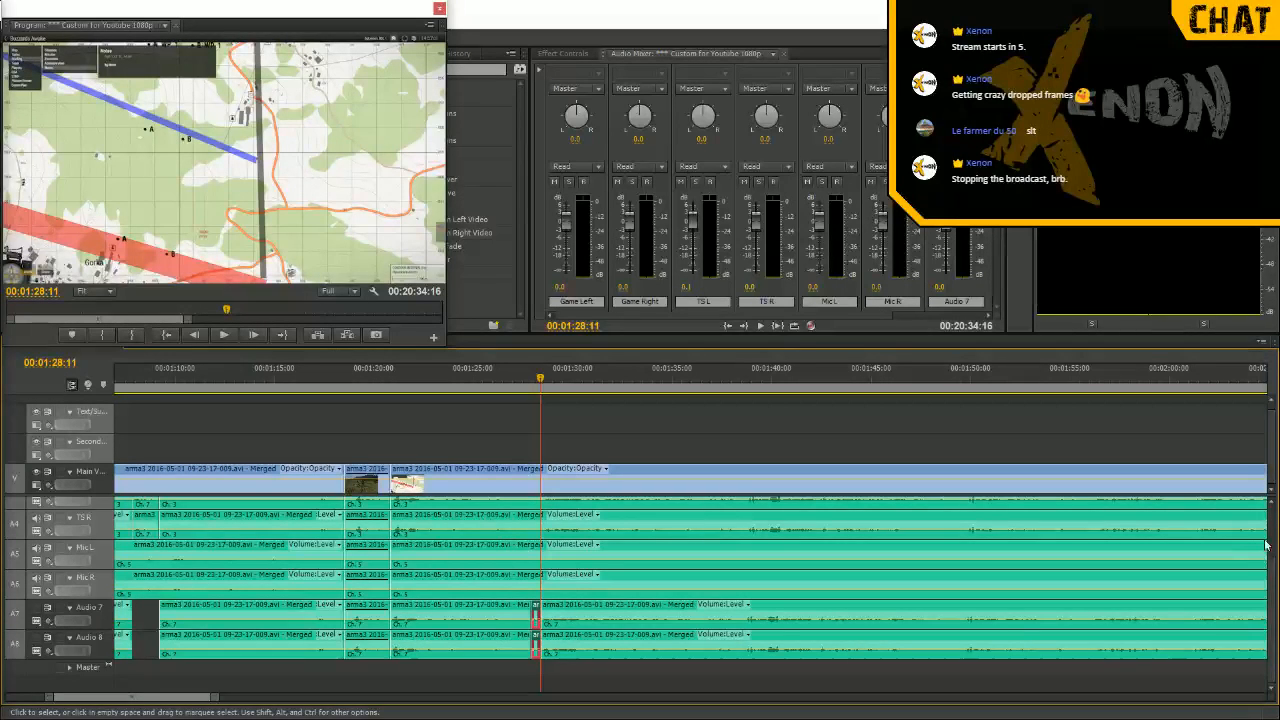
{"action": "scroll", "coordinate": [1264, 553], "scroll_direction": "up", "scroll_amount": 3}
{"action": "left_click_drag", "start_coordinate": [536, 686], "coordinate": [536, 564]}
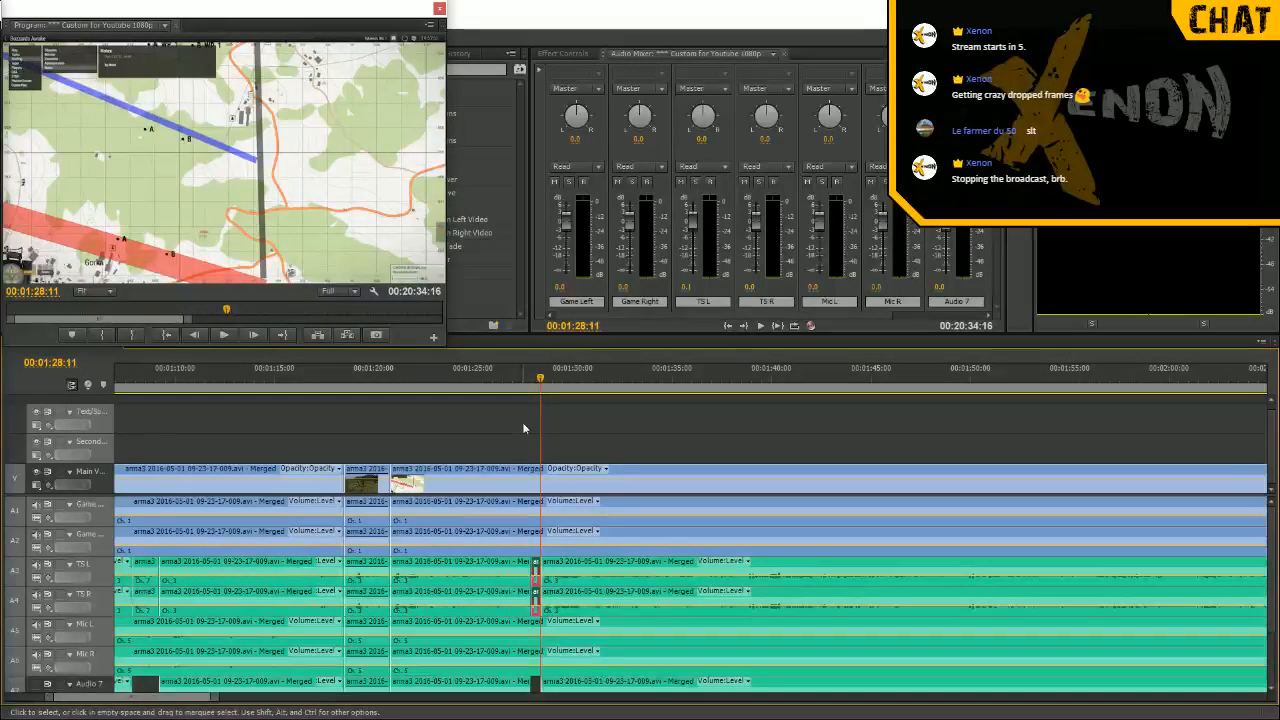
{"action": "left_click", "coordinate": [514, 384]}
{"action": "key", "text": "space"}
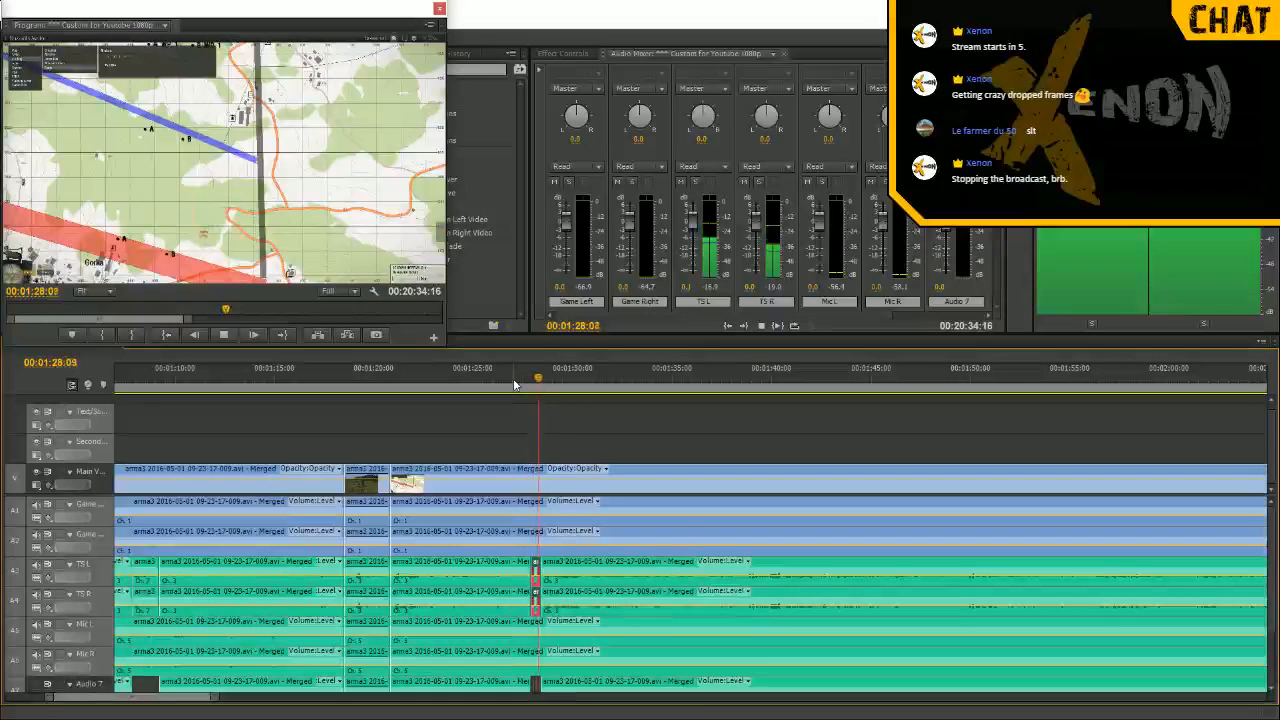
{"action": "key", "text": "space"}
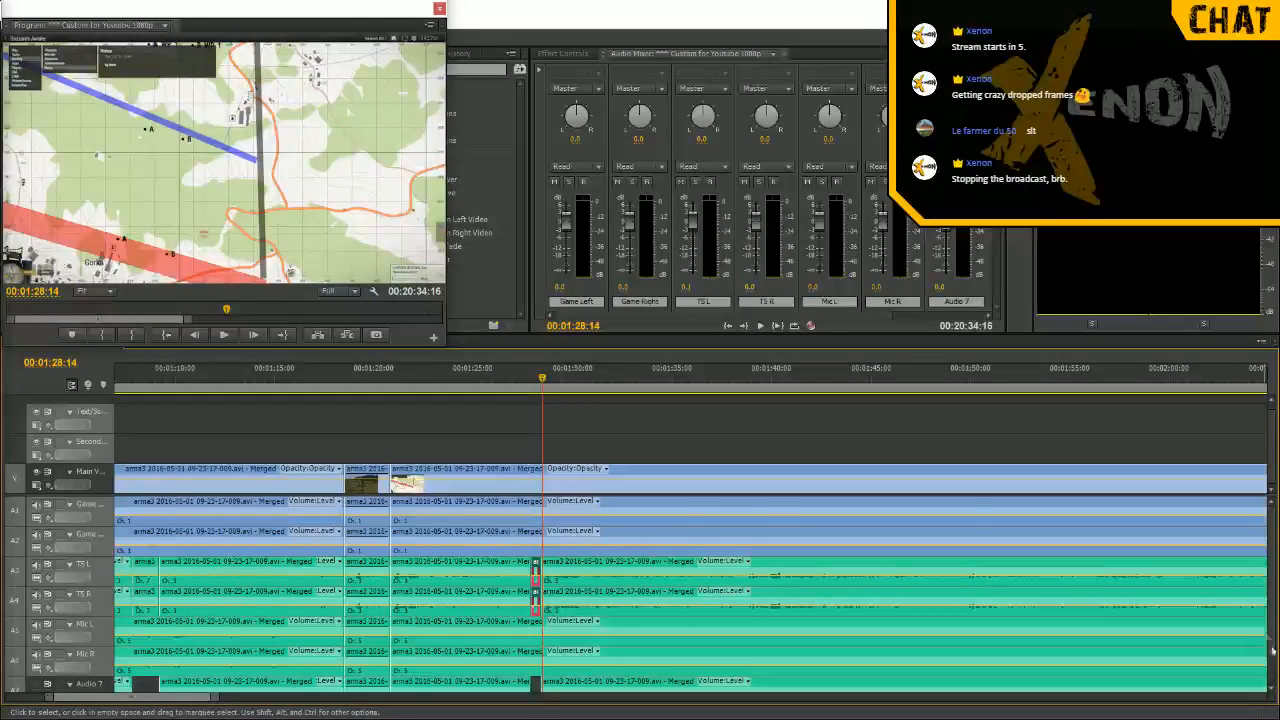
Examine the Audio 7 and Audio 8 waveforms around 00:01:21:02, just after the join into the map clip
{"action": "scroll", "coordinate": [1268, 641], "scroll_direction": "down", "scroll_amount": 3}
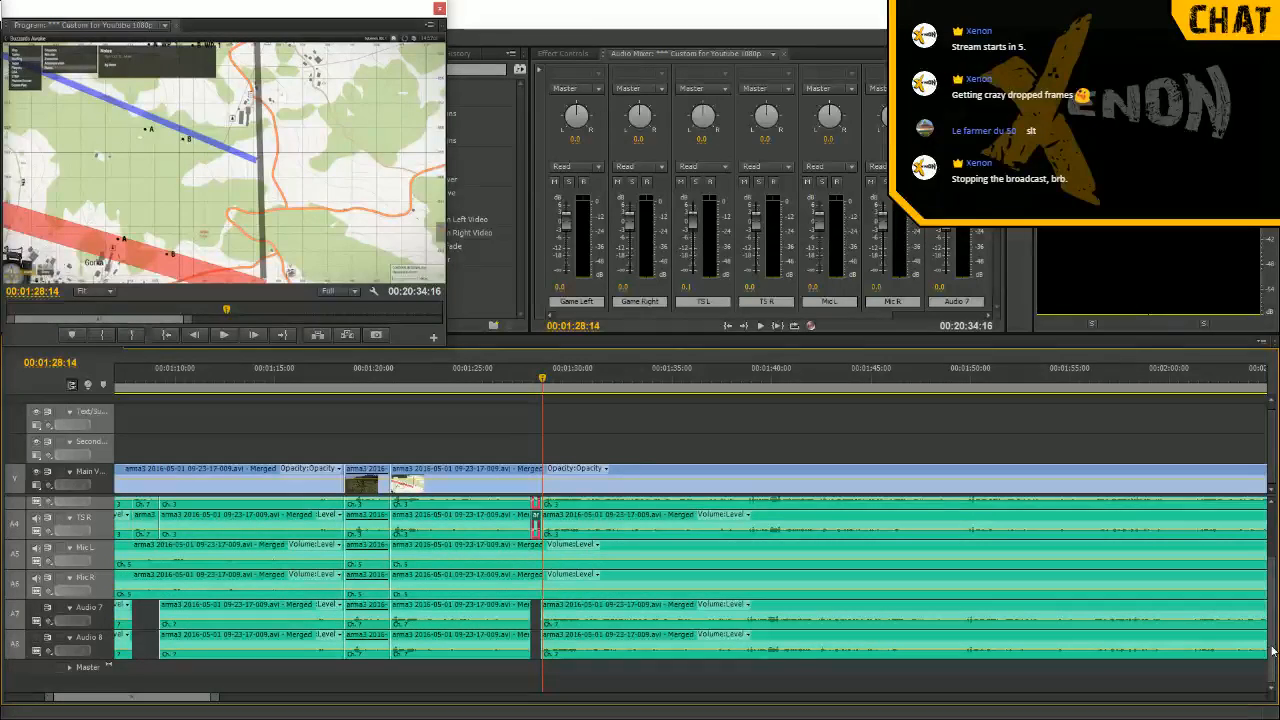
{"action": "left_click", "coordinate": [395, 383]}
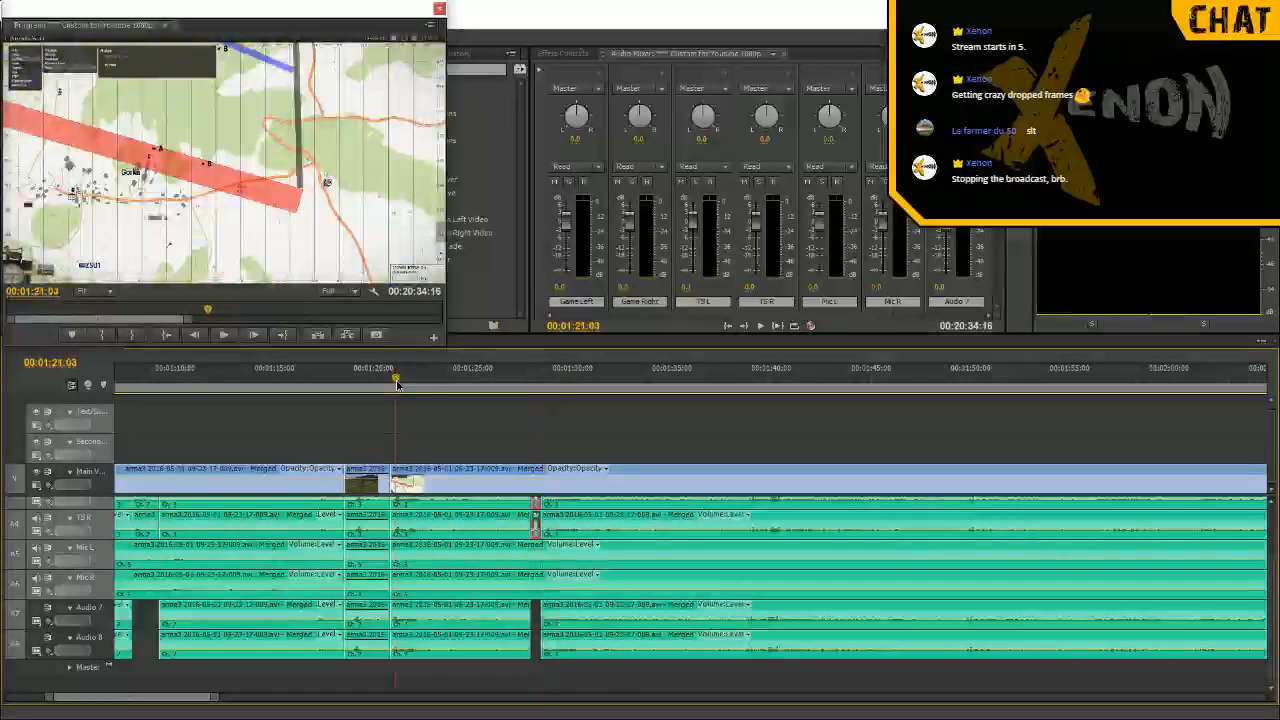
{"action": "key", "text": "="}
{"action": "key", "text": "="}
{"action": "key", "text": "="}
{"action": "key", "text": "="}
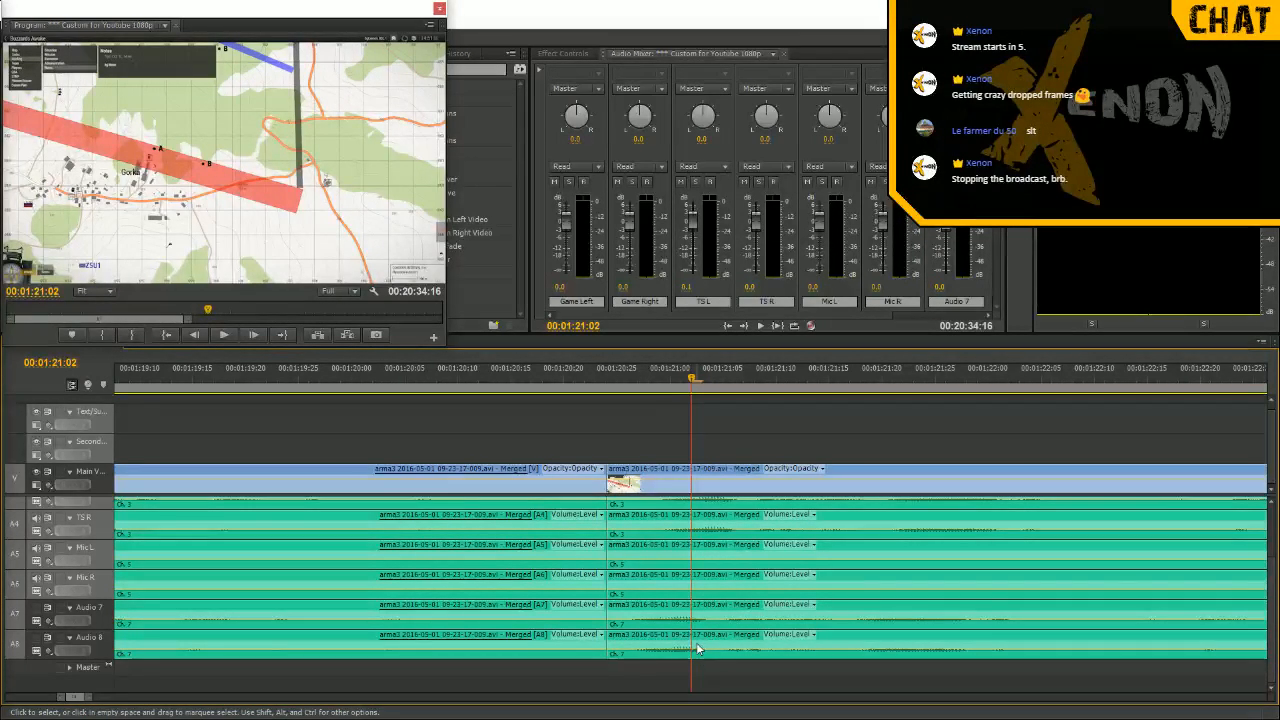
{"action": "left_click", "coordinate": [766, 610]}
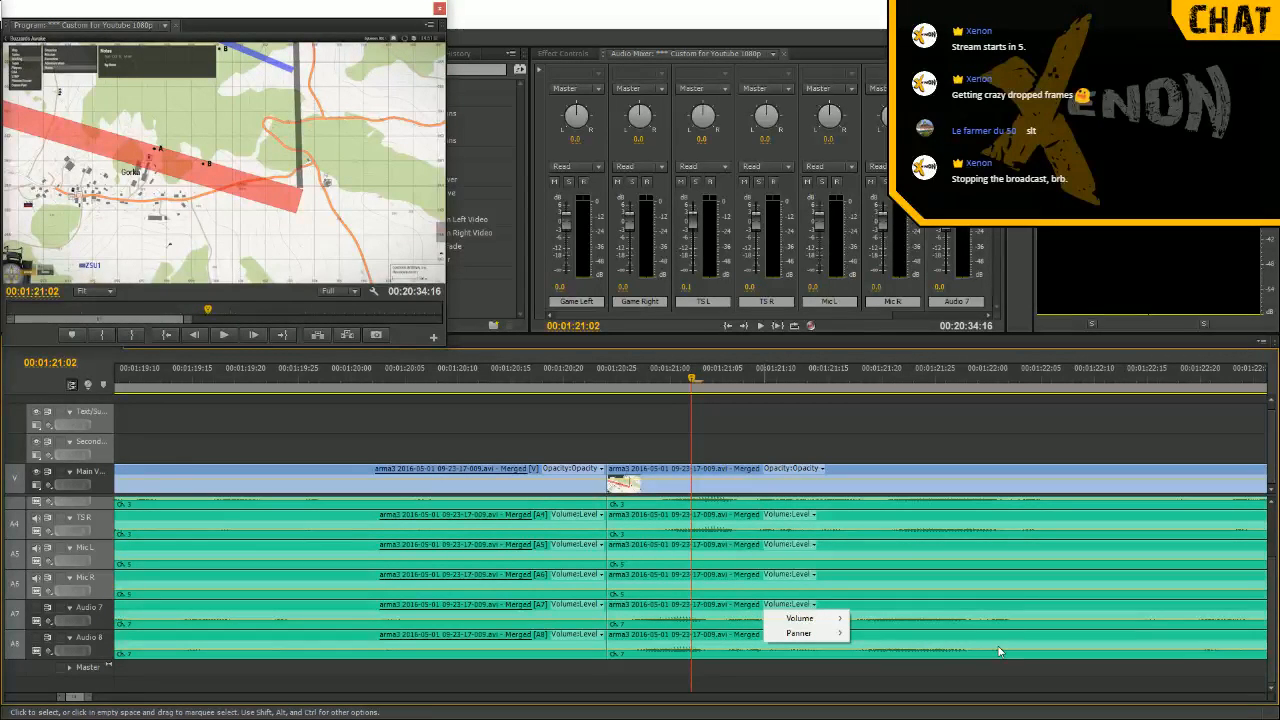
{"action": "left_click", "coordinate": [876, 658]}
{"action": "key", "text": "minus"}
{"action": "key", "text": "minus"}
{"action": "key", "text": "minus"}
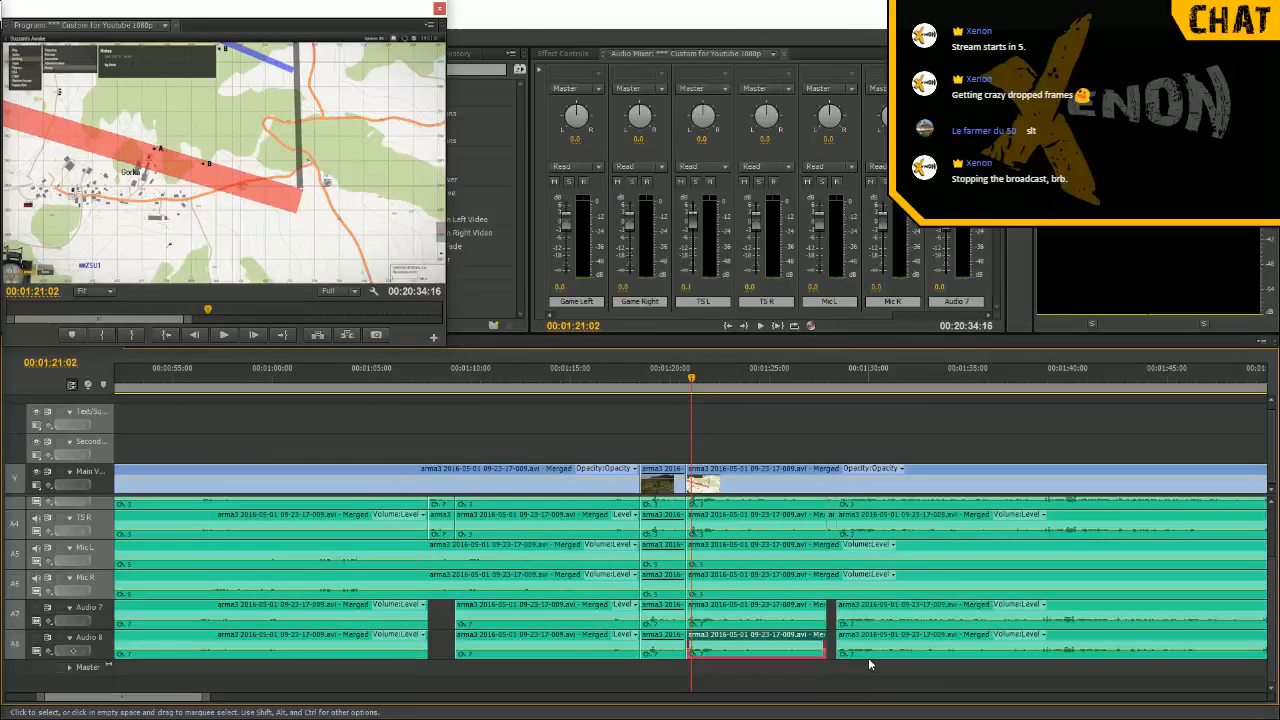
Undo the Audio 7 and Audio 8 segment edits, and unlink all clips from the map clip to the sequence's end
{"action": "left_click_drag", "start_coordinate": [868, 660], "coordinate": [872, 662]}
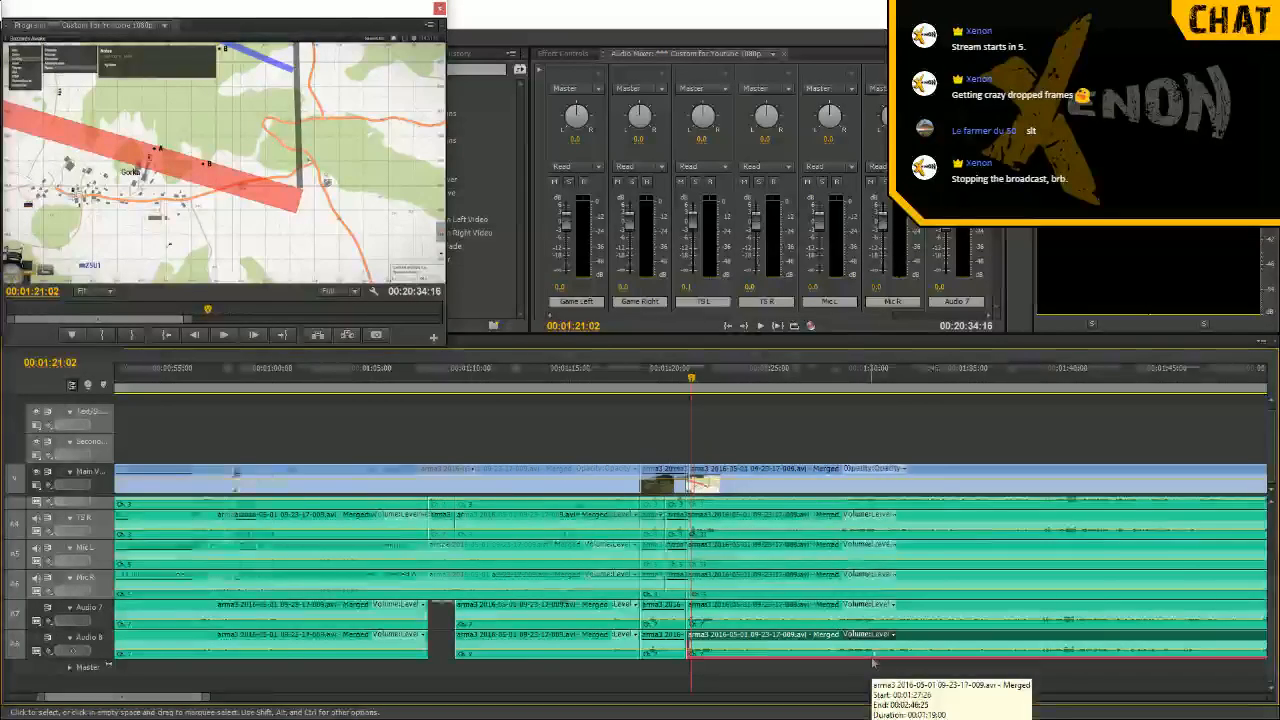
{"action": "key", "text": "minus"}
{"action": "key", "text": "minus"}
{"action": "key", "text": "minus"}
{"action": "key", "text": "minus"}
{"action": "left_click_drag", "start_coordinate": [960, 433], "coordinate": [195, 645]}
{"action": "right_click", "coordinate": [195, 645]}
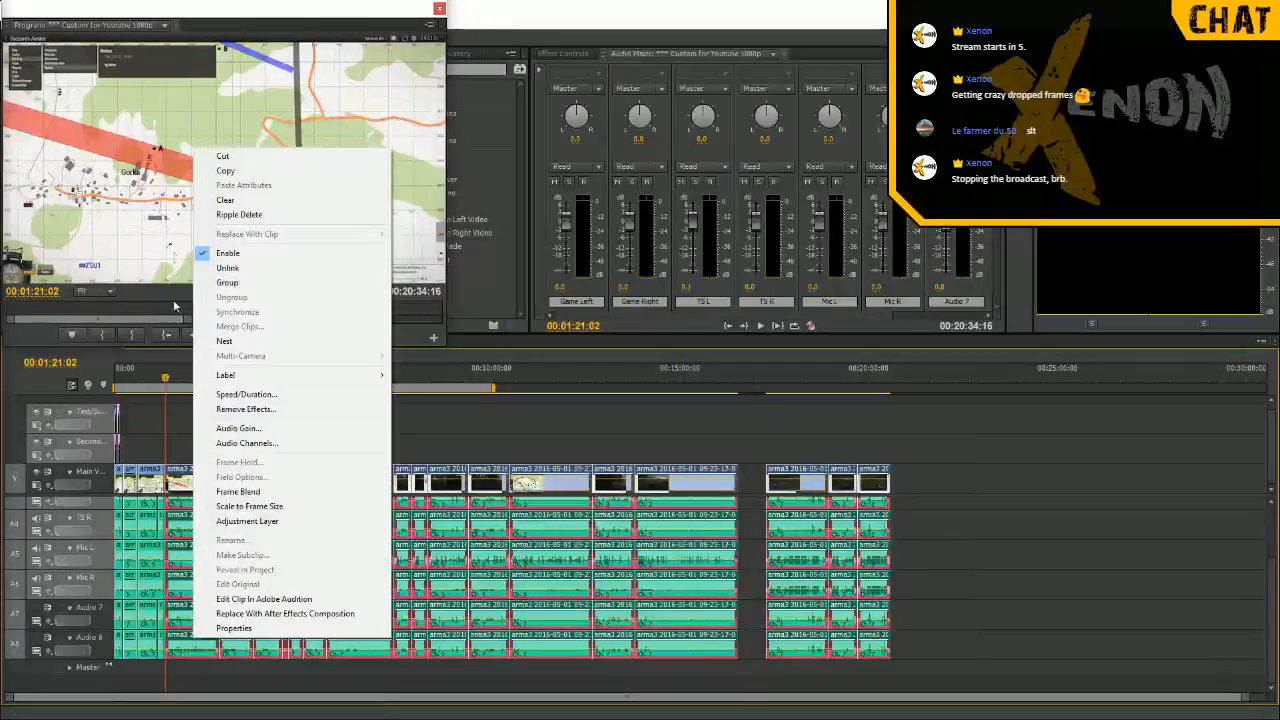
{"action": "left_click", "coordinate": [237, 266]}
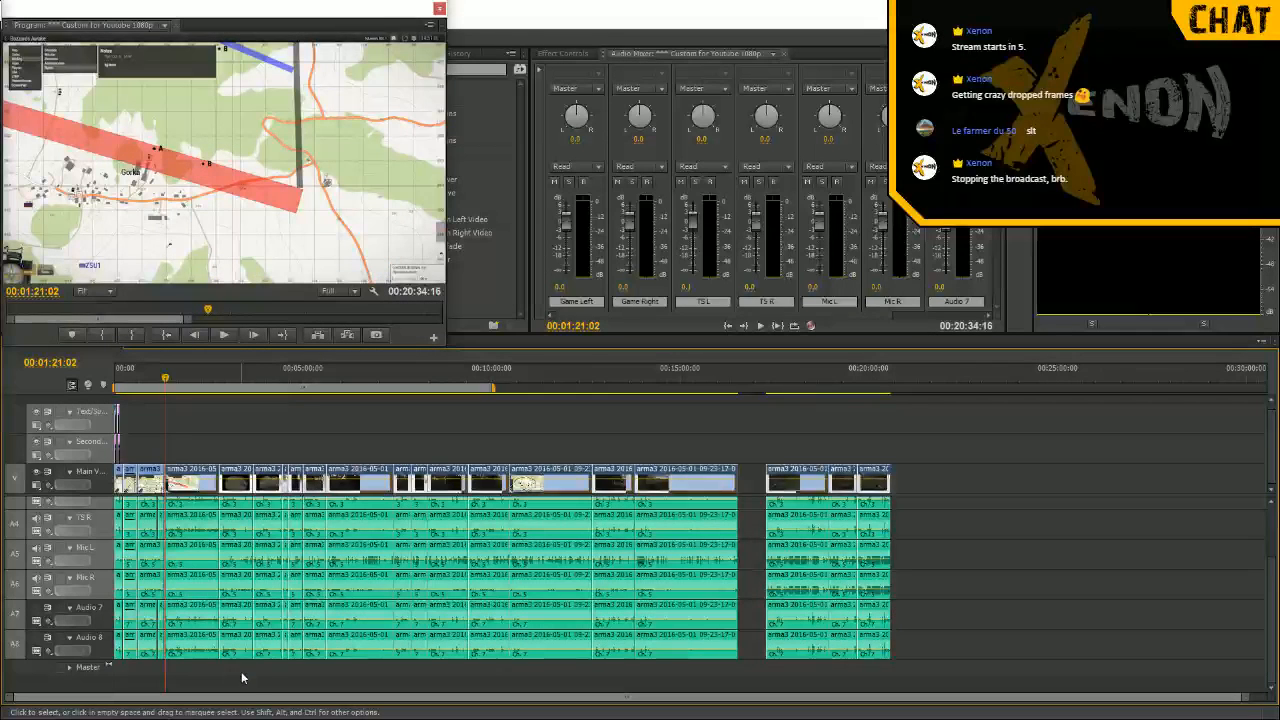
Compare the TS L, TS R, Audio 7 and Audio 8 waveforms at the map clip's start and place the playhead at 00:01:20:26
{"action": "key", "text": "equal"}
{"action": "key", "text": "equal"}
{"action": "key", "text": "equal"}
{"action": "key", "text": "equal"}
{"action": "key", "text": "equal"}
{"action": "key", "text": "equal"}
{"action": "key", "text": "equal"}
{"action": "key", "text": "equal"}
{"action": "key", "text": "equal"}
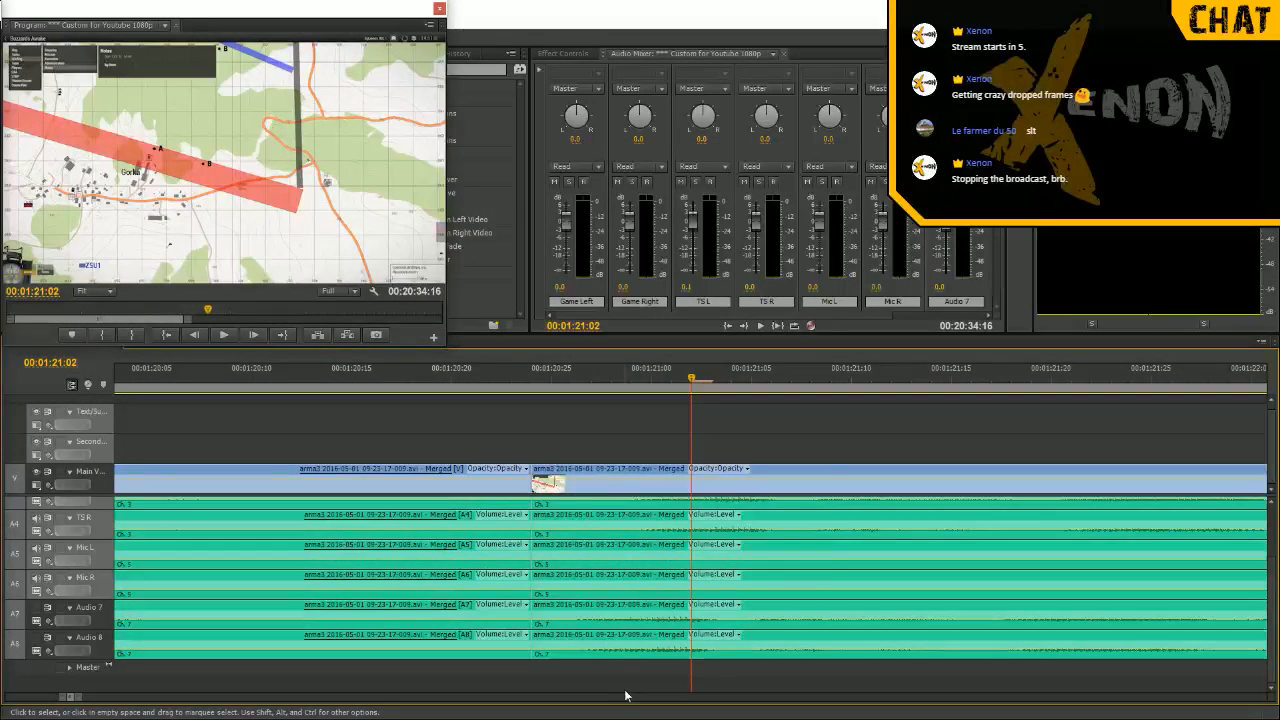
{"action": "key", "text": "minus"}
{"action": "scroll", "coordinate": [1275, 653], "scroll_direction": "up", "scroll_amount": 2}
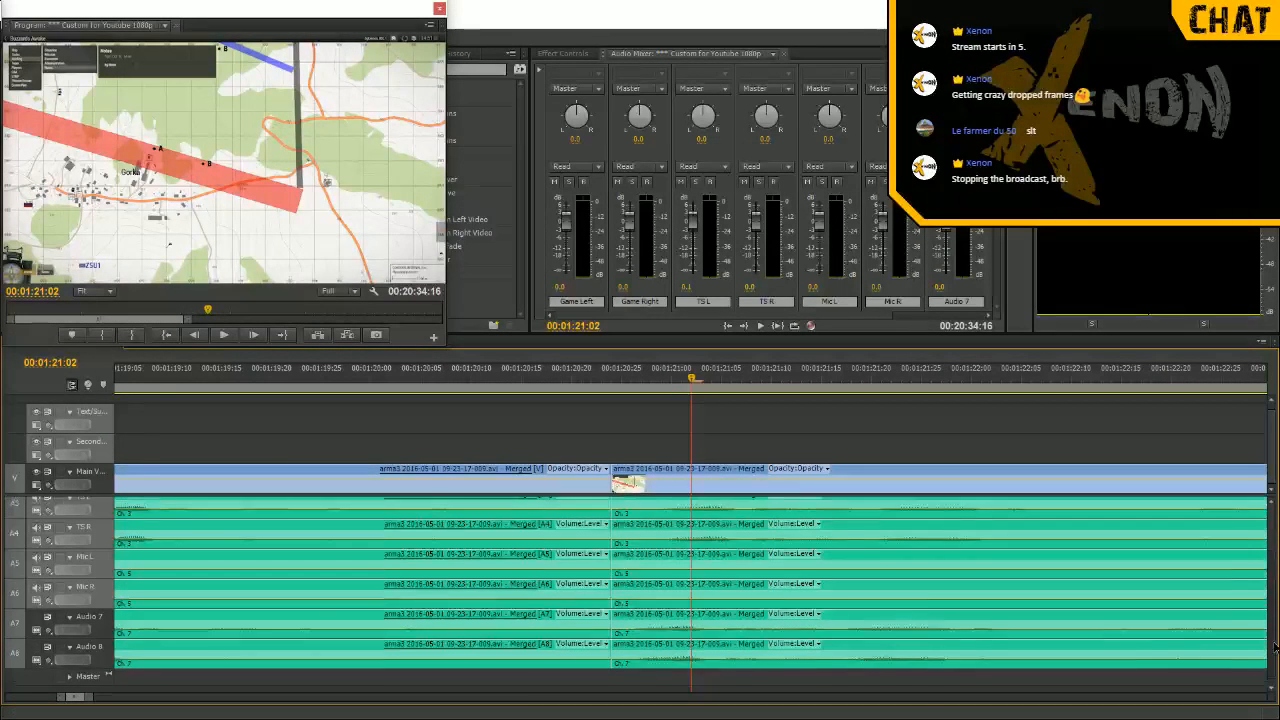
{"action": "left_click", "coordinate": [653, 620]}
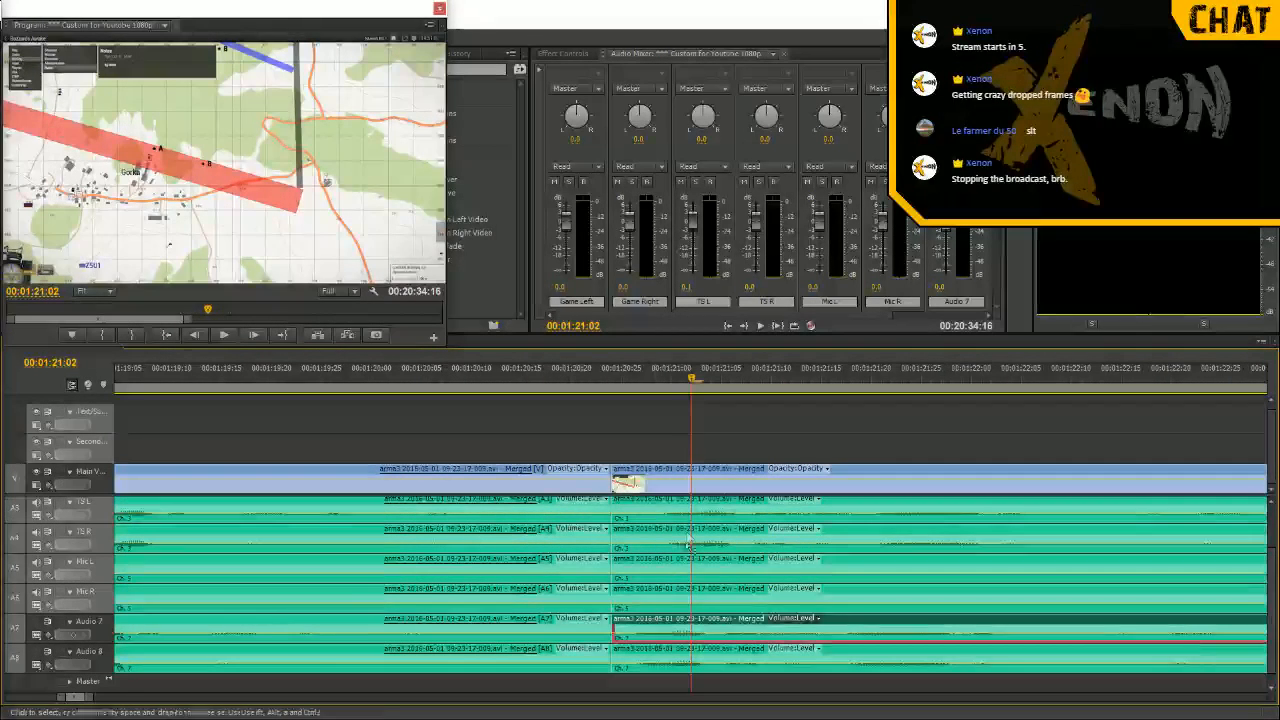
{"action": "left_click", "coordinate": [677, 508]}
{"action": "left_click", "coordinate": [674, 533]}
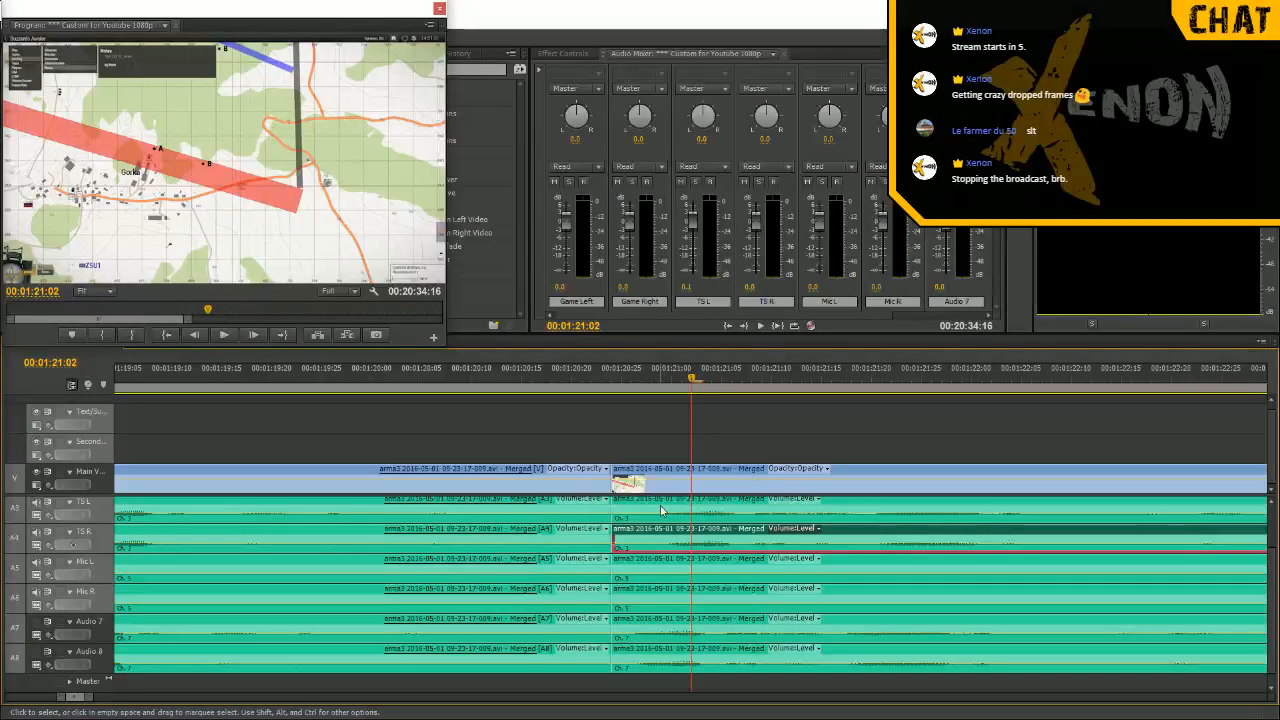
{"action": "left_click", "coordinate": [661, 508]}
{"action": "left_click", "coordinate": [663, 531]}
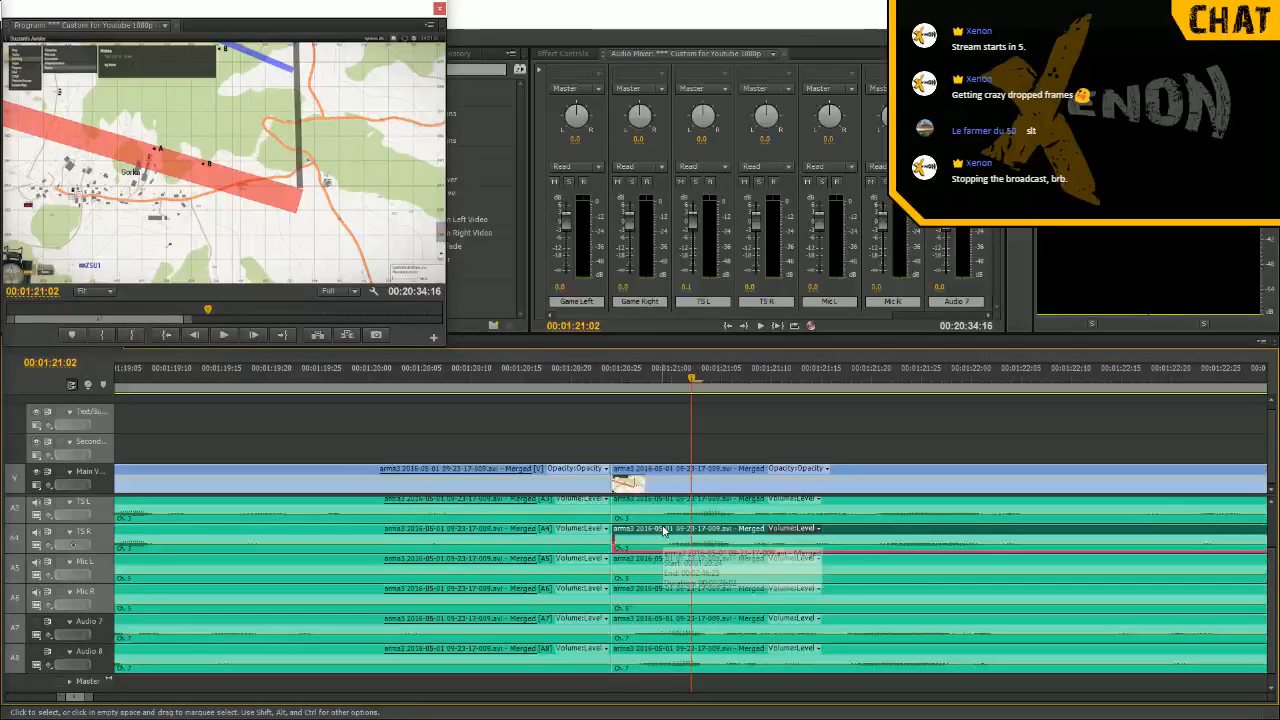
{"action": "left_click", "coordinate": [680, 506]}
{"action": "left_click", "coordinate": [682, 531]}
{"action": "left_click", "coordinate": [681, 508]}
{"action": "left_click", "coordinate": [666, 624]}
{"action": "left_click", "coordinate": [661, 656]}
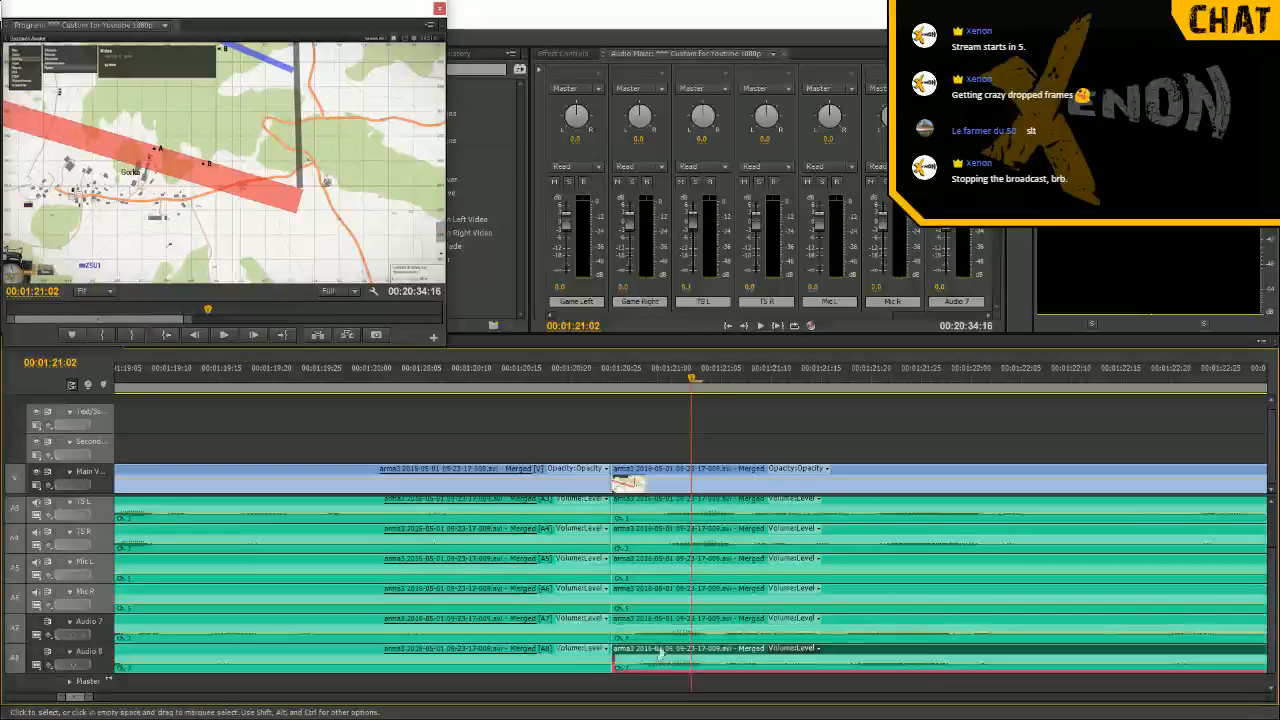
{"action": "left_click", "coordinate": [662, 627]}
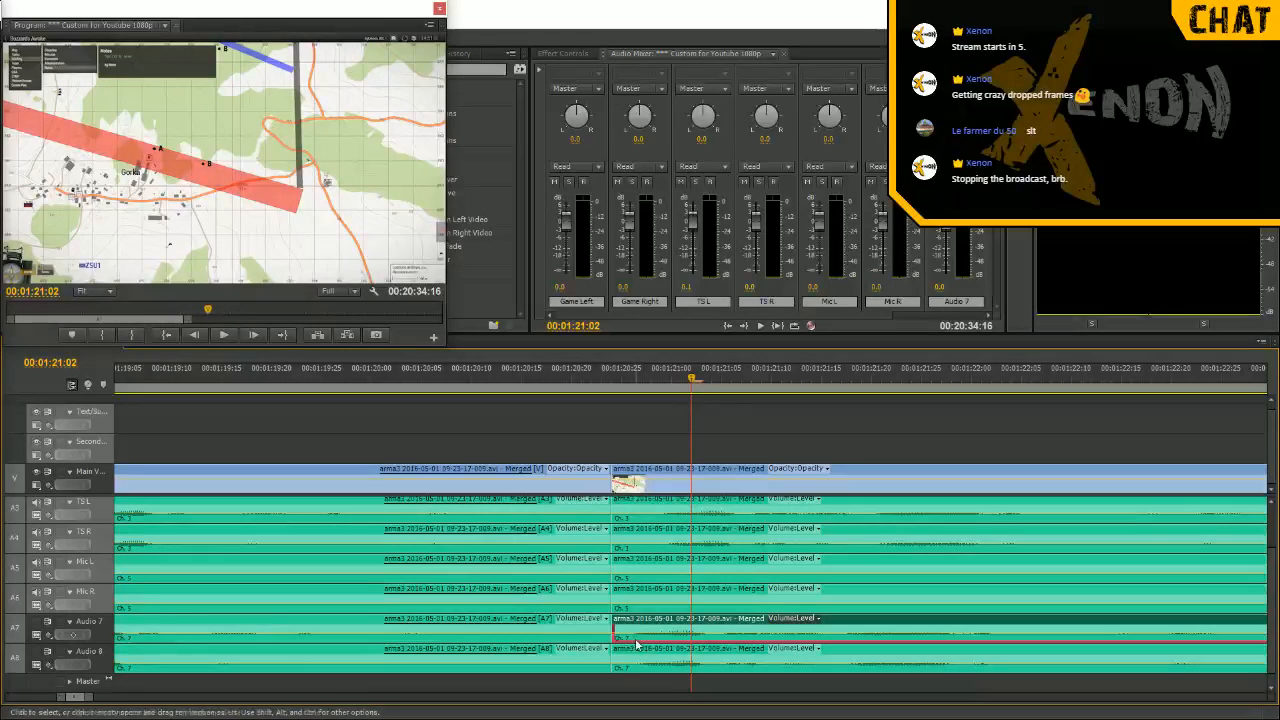
{"action": "left_click_drag", "start_coordinate": [670, 378], "coordinate": [631, 382]}
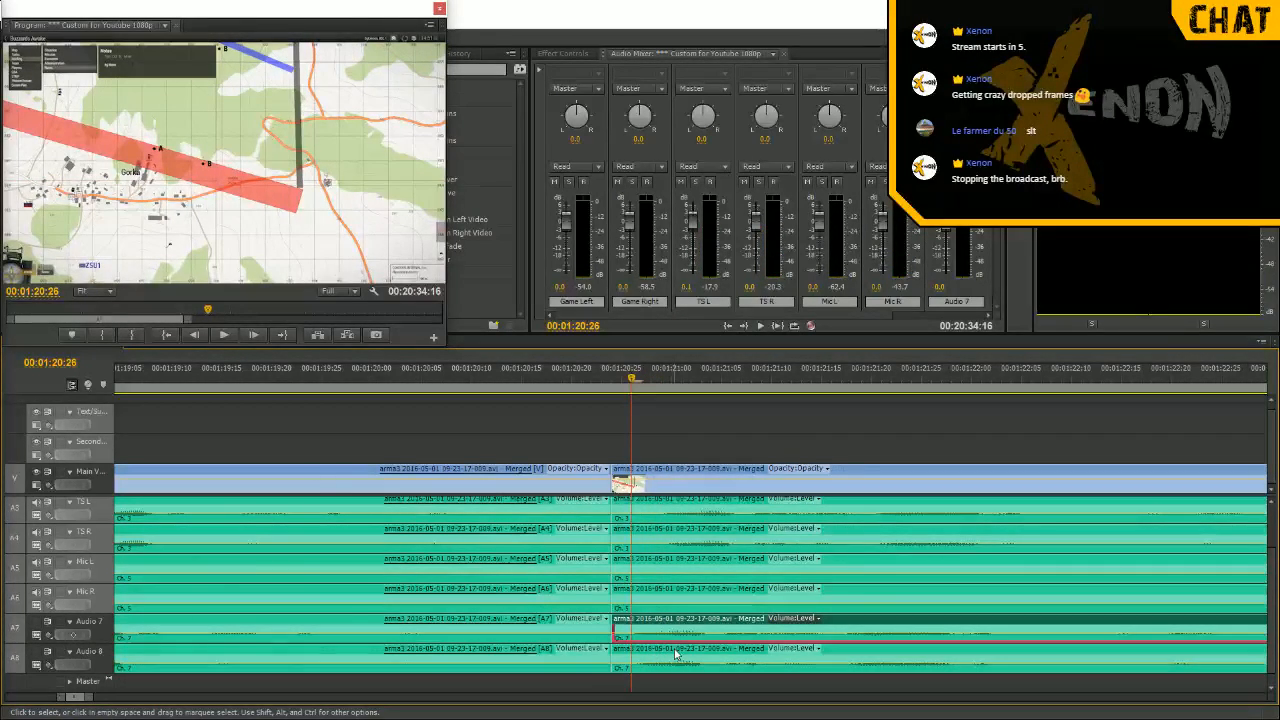
Shift all Audio 7 and Audio 8 clips from the map clip to the sequence's end three frames later, against the TS waveforms
{"action": "key", "text": "minus"}
{"action": "key", "text": "minus"}
{"action": "key", "text": "minus"}
{"action": "key", "text": "minus"}
{"action": "key", "text": "minus"}
{"action": "key", "text": "minus"}
{"action": "key", "text": "minus"}
{"action": "key", "text": "minus"}
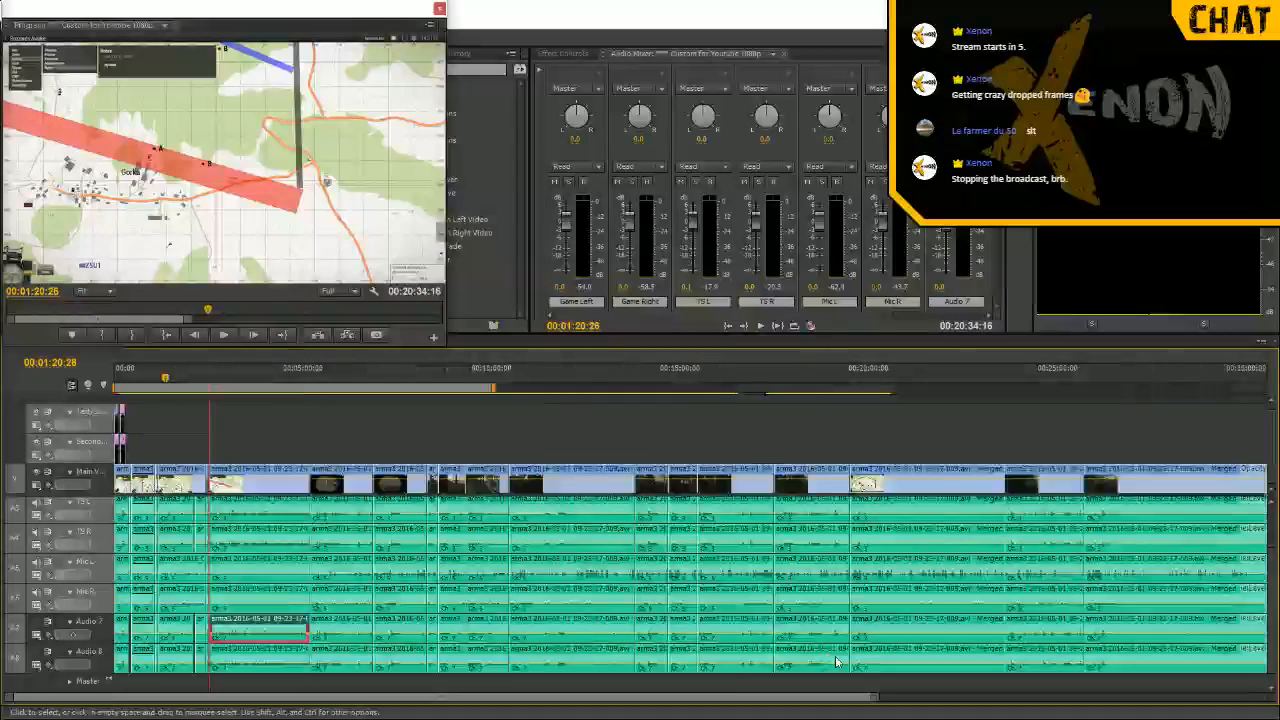
{"action": "left_click_drag", "start_coordinate": [176, 670], "coordinate": [948, 622]}
{"action": "key", "text": "equal"}
{"action": "key", "text": "equal"}
{"action": "key", "text": "equal"}
{"action": "key", "text": "equal"}
{"action": "key", "text": "equal"}
{"action": "key", "text": "equal"}
{"action": "key", "text": "equal"}
{"action": "key", "text": "equal"}
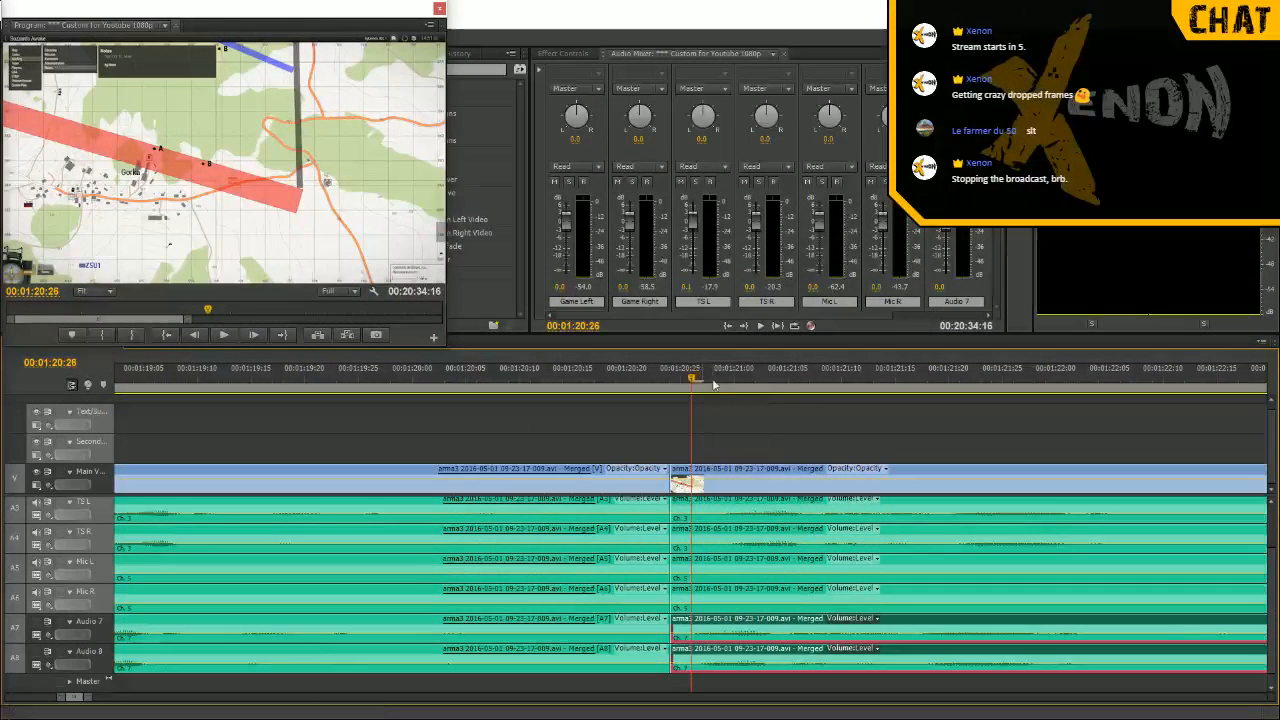
{"action": "mouse_move", "coordinate": [717, 378]}
{"action": "left_mouse_down"}
{"action": "mouse_move", "coordinate": [735, 378]}
{"action": "mouse_move", "coordinate": [723, 376]}
{"action": "left_mouse_up"}
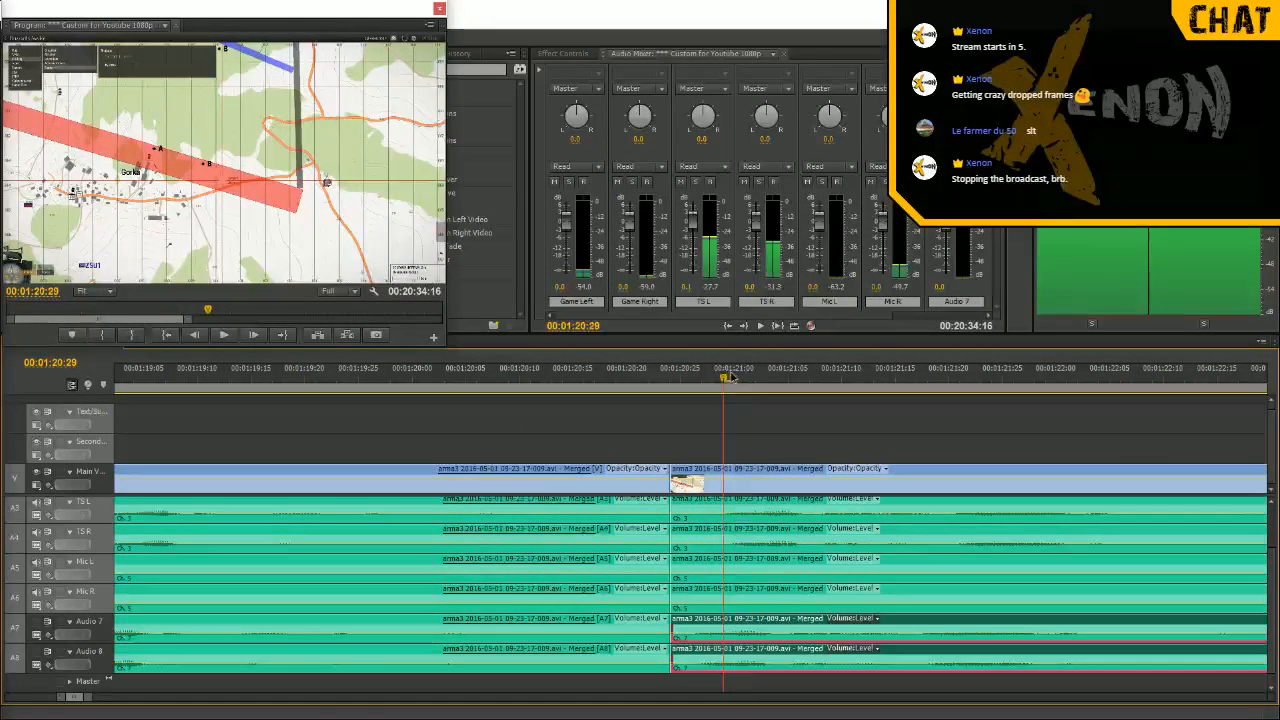
{"action": "left_click_drag", "start_coordinate": [686, 624], "coordinate": [716, 623]}
{"action": "key", "text": "="}
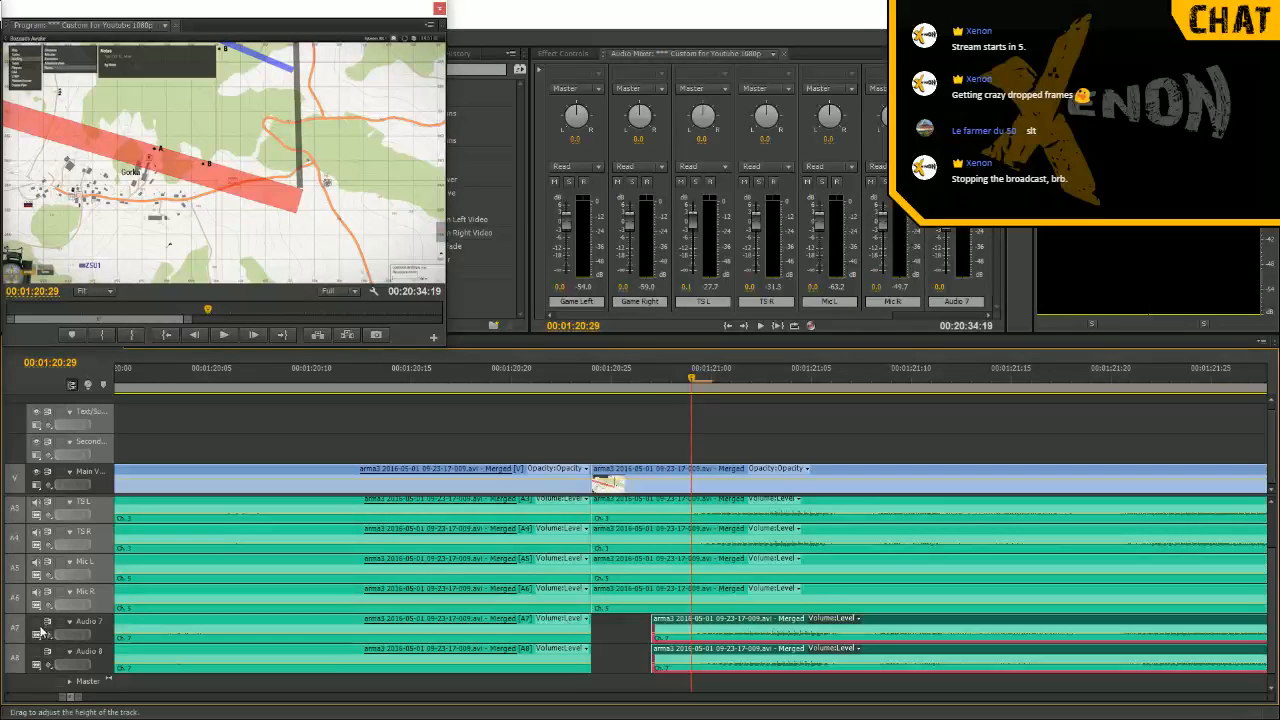
Check the shifted Audio 7 and Audio 8 against the TS tracks and play the map clip to 00:01:28:15
{"action": "left_click_drag", "start_coordinate": [651, 384], "coordinate": [642, 388]}
{"action": "key", "text": "space"}
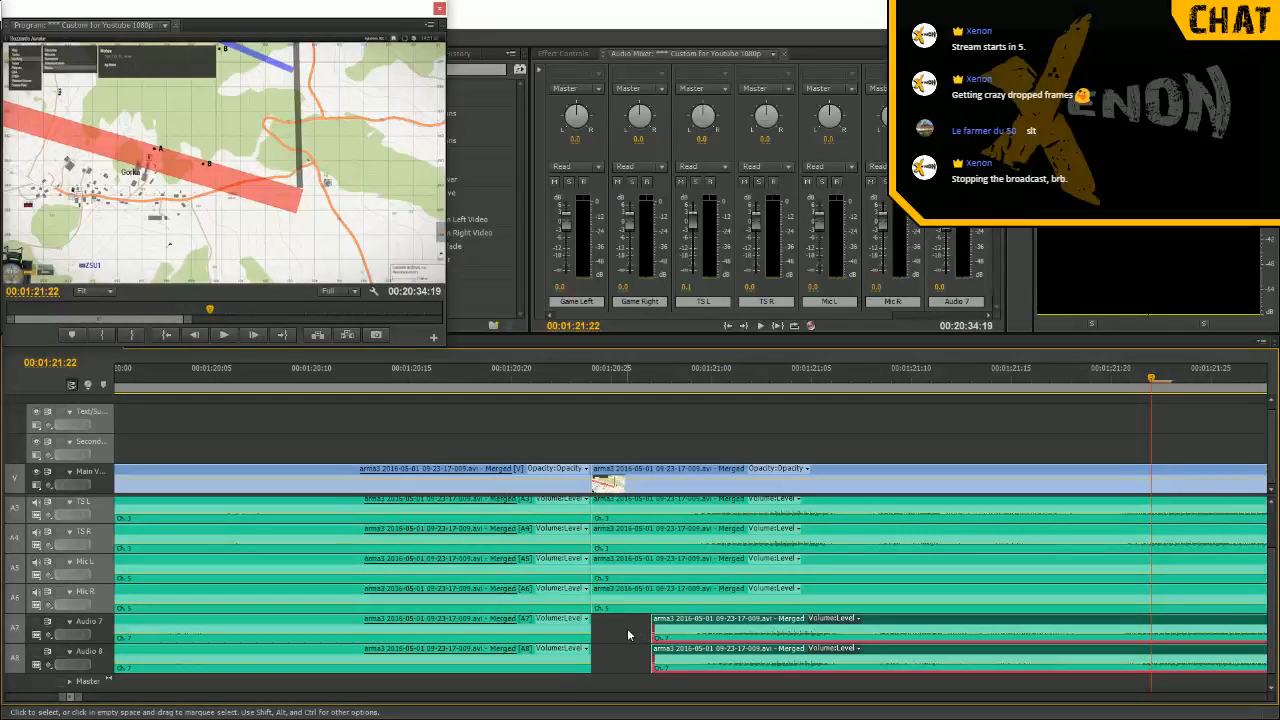
{"action": "key", "text": "minus"}
{"action": "key", "text": "minus"}
{"action": "key", "text": "minus"}
{"action": "key", "text": "minus"}
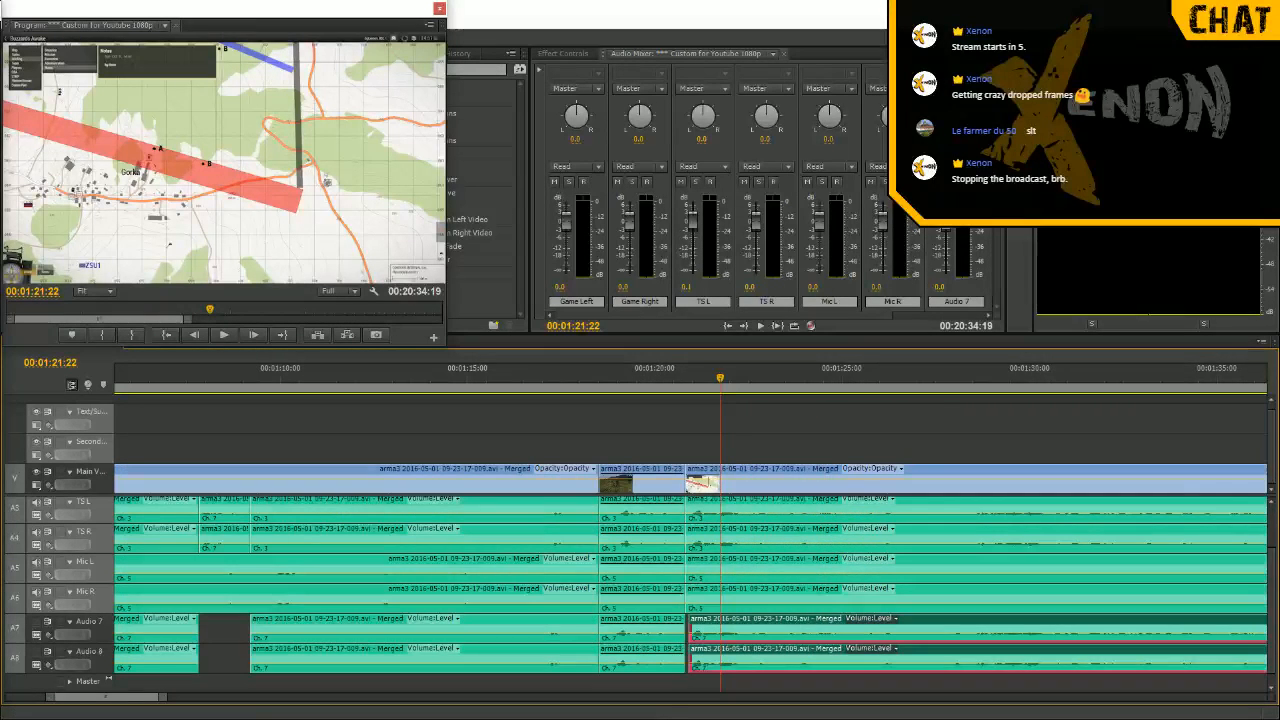
{"action": "key", "text": "equal"}
{"action": "key", "text": "equal"}
{"action": "key", "text": "equal"}
{"action": "key", "text": "equal"}
{"action": "key", "text": "minus"}
{"action": "key", "text": "minus"}
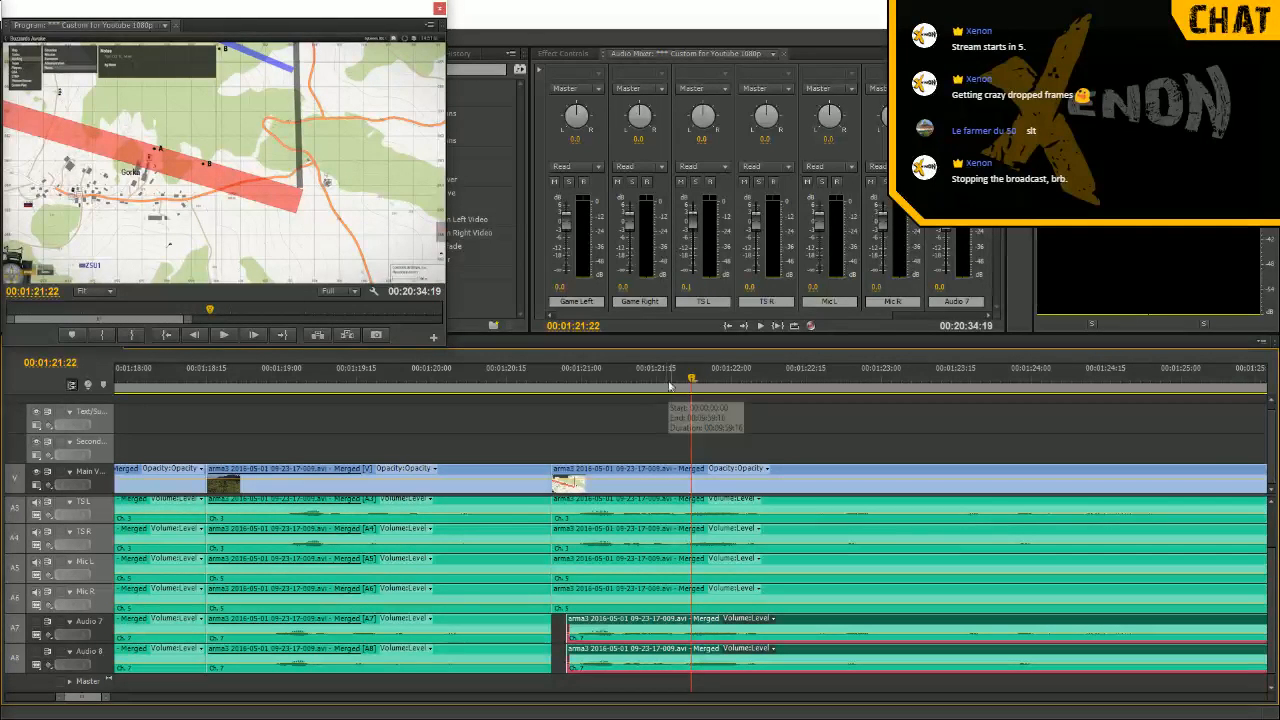
{"action": "key", "text": "space"}
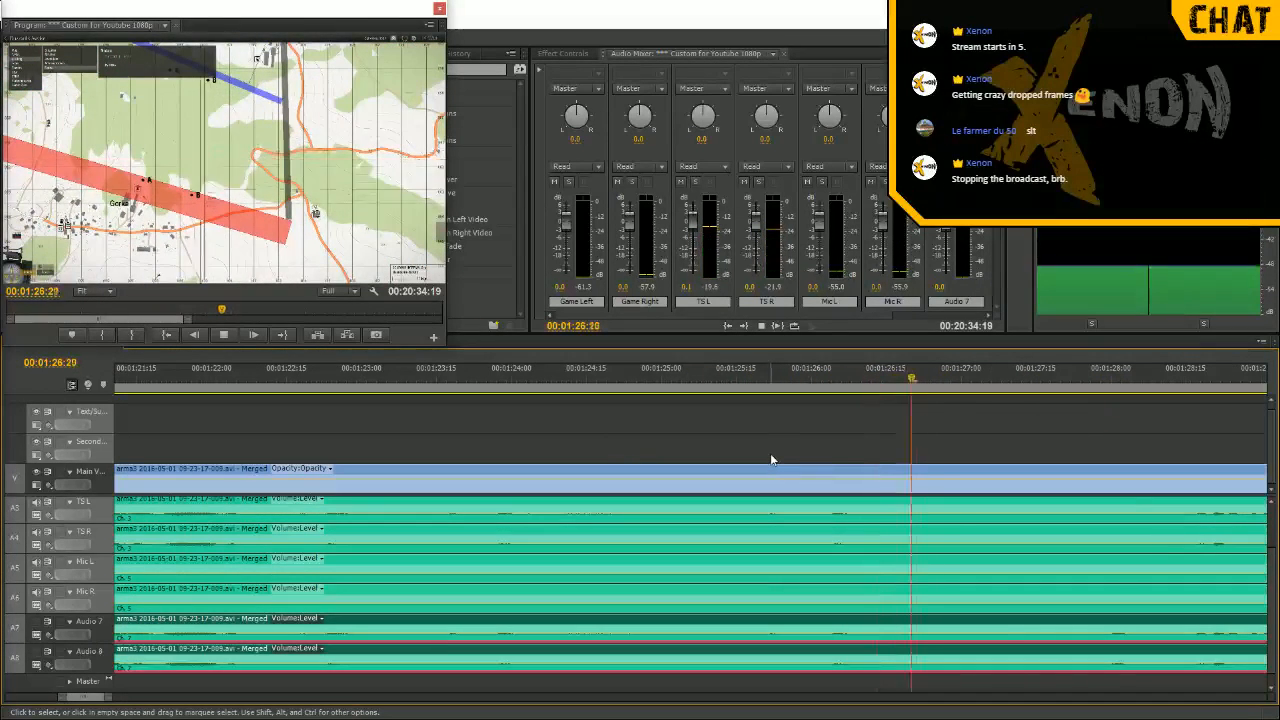
{"action": "key", "text": "space"}
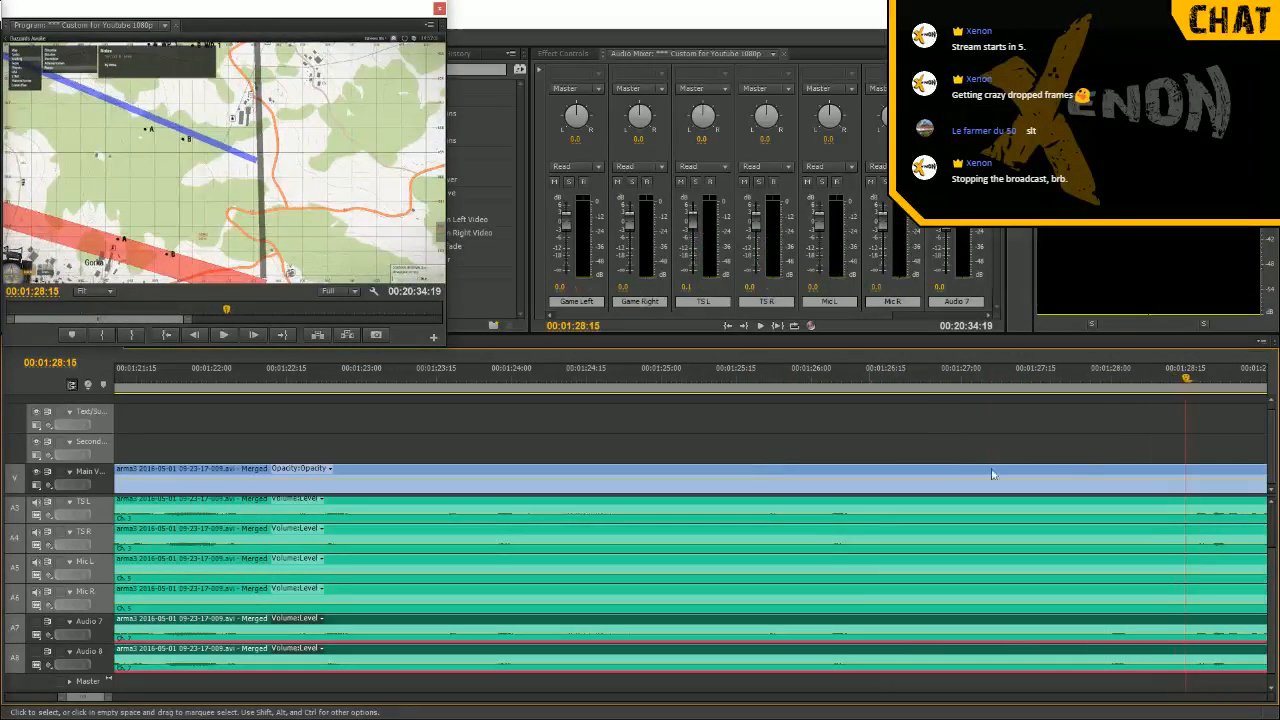
Split Audio 7 and Audio 8 at 00:01:27:23 and 00:01:28:04 to isolate a short segment
{"action": "left_click_drag", "start_coordinate": [1114, 383], "coordinate": [1077, 385]}
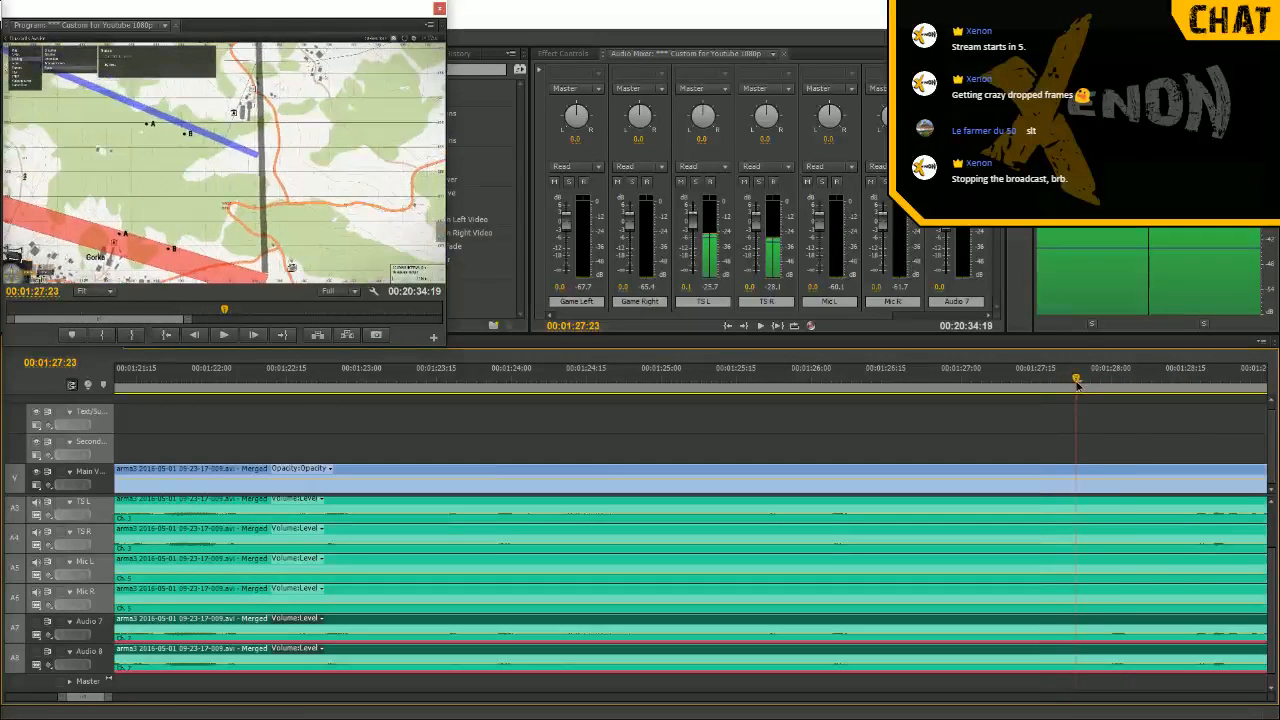
{"action": "left_click", "coordinate": [1077, 630]}
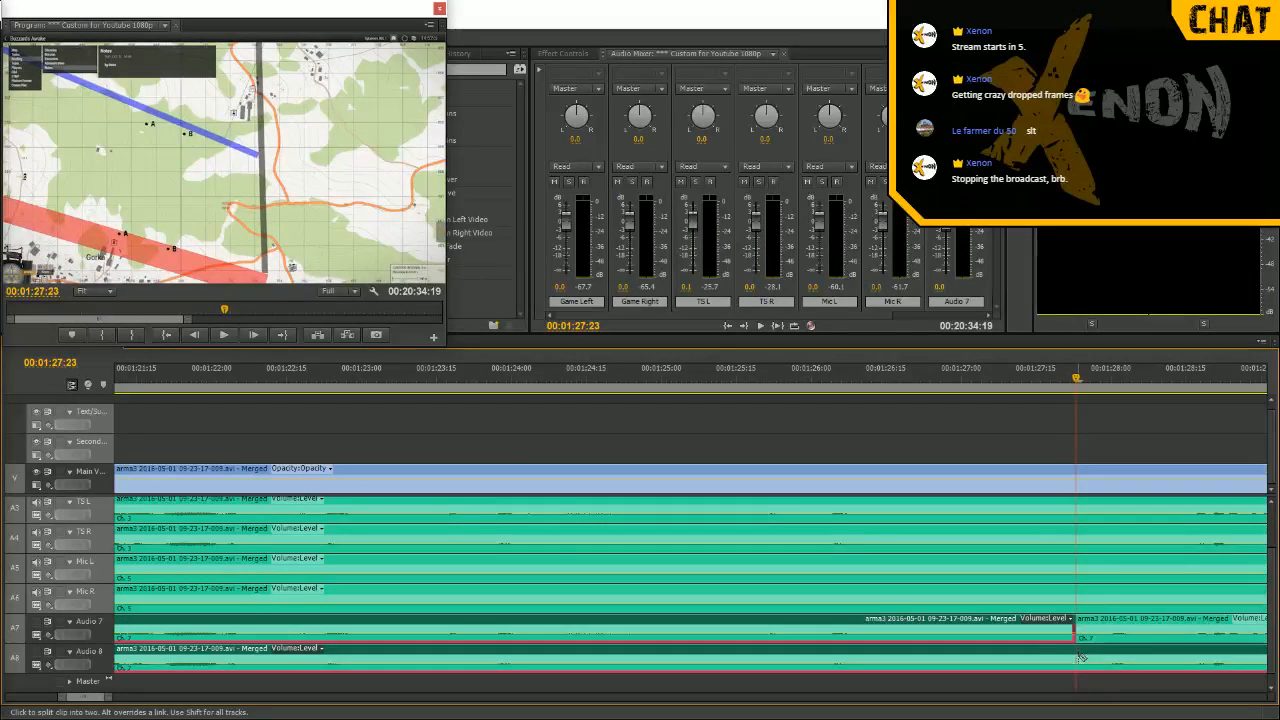
{"action": "left_click", "coordinate": [1077, 660]}
{"action": "key", "text": "space"}
{"action": "key", "text": "space"}
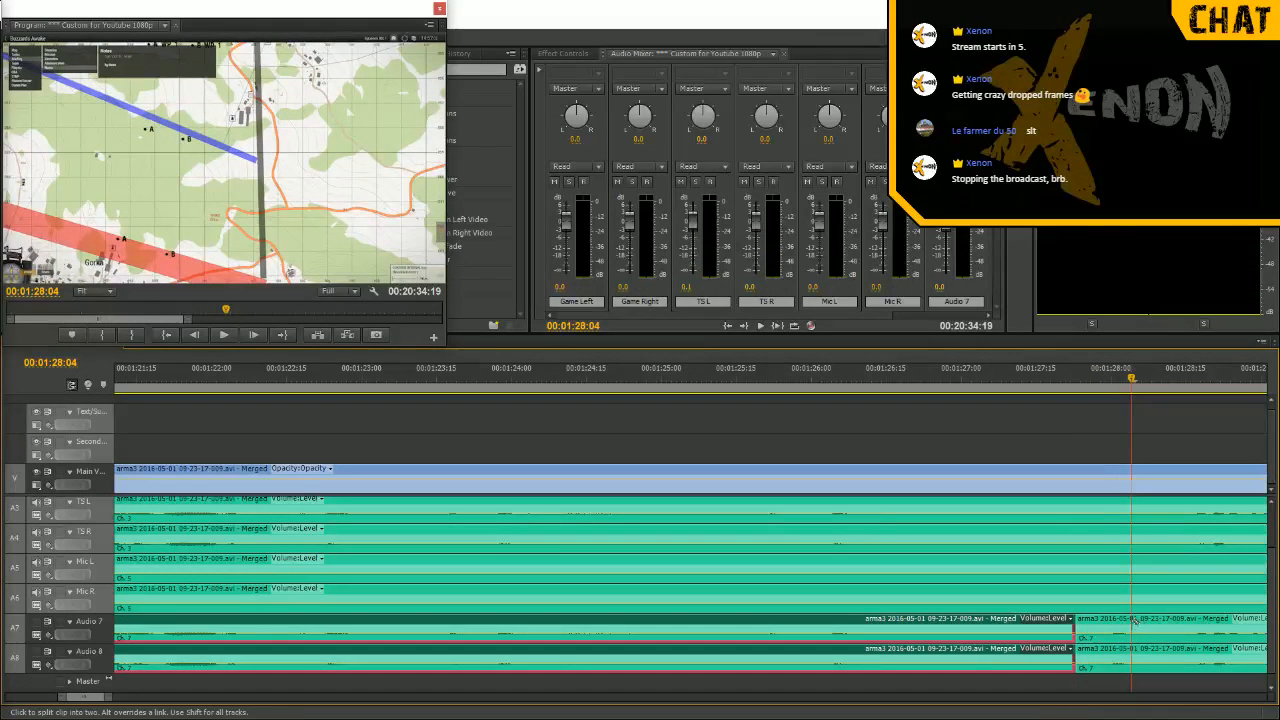
{"action": "key", "text": "v"}
{"action": "left_click", "coordinate": [1105, 668]}
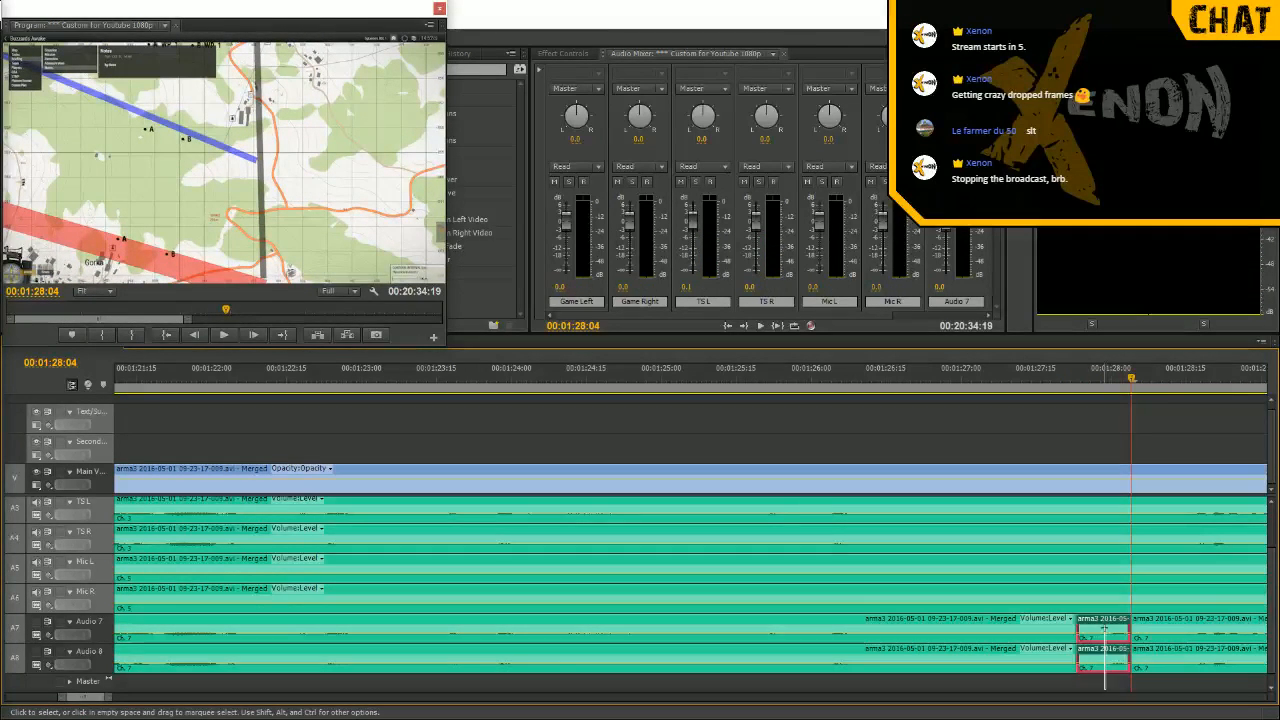
Move the isolated Audio 7 and Audio 8 segment at 00:01:27:23 straight up onto TS L and TS R, and replay it to 00:01:28:19
{"action": "scroll", "coordinate": [1266, 617], "scroll_direction": "up", "scroll_amount": 2}
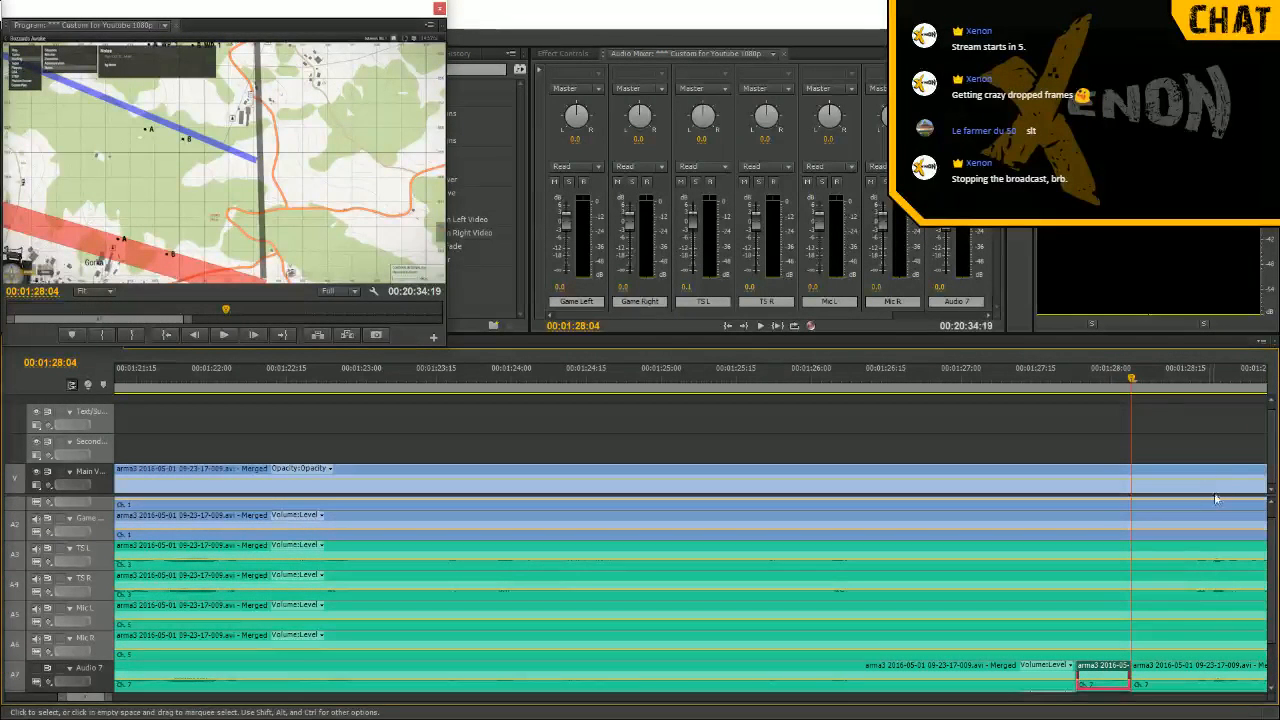
{"action": "left_click", "coordinate": [1206, 470]}
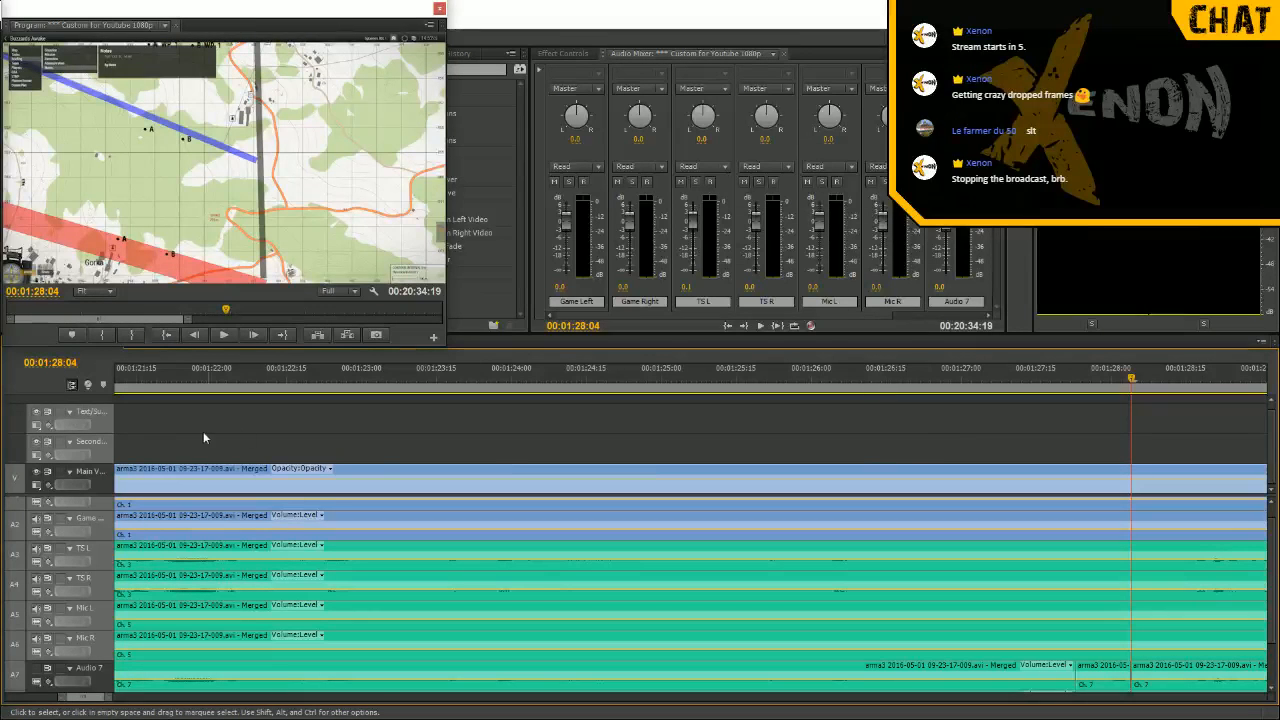
{"action": "scroll", "coordinate": [872, 532], "scroll_direction": "down", "scroll_amount": 1}
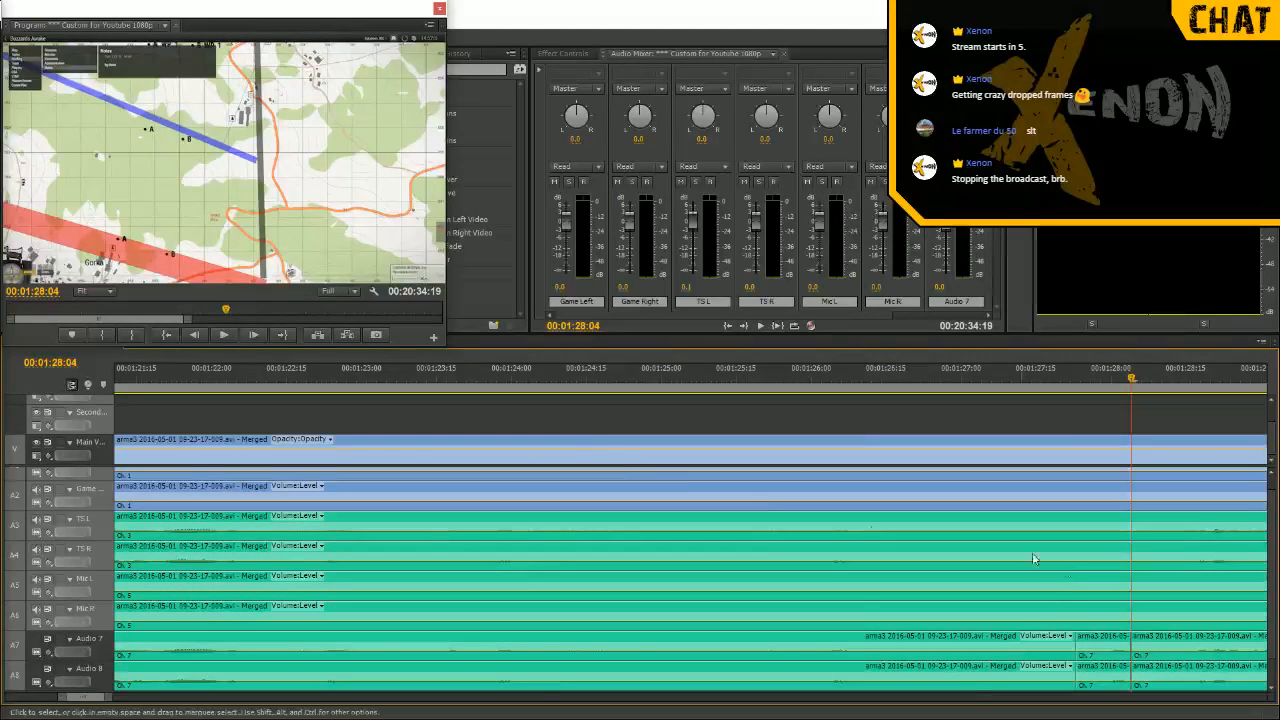
{"action": "left_click", "coordinate": [1107, 647], "text": "shift"}
{"action": "left_click_drag", "start_coordinate": [1107, 664], "coordinate": [1107, 545]}
{"action": "left_click", "coordinate": [983, 383]}
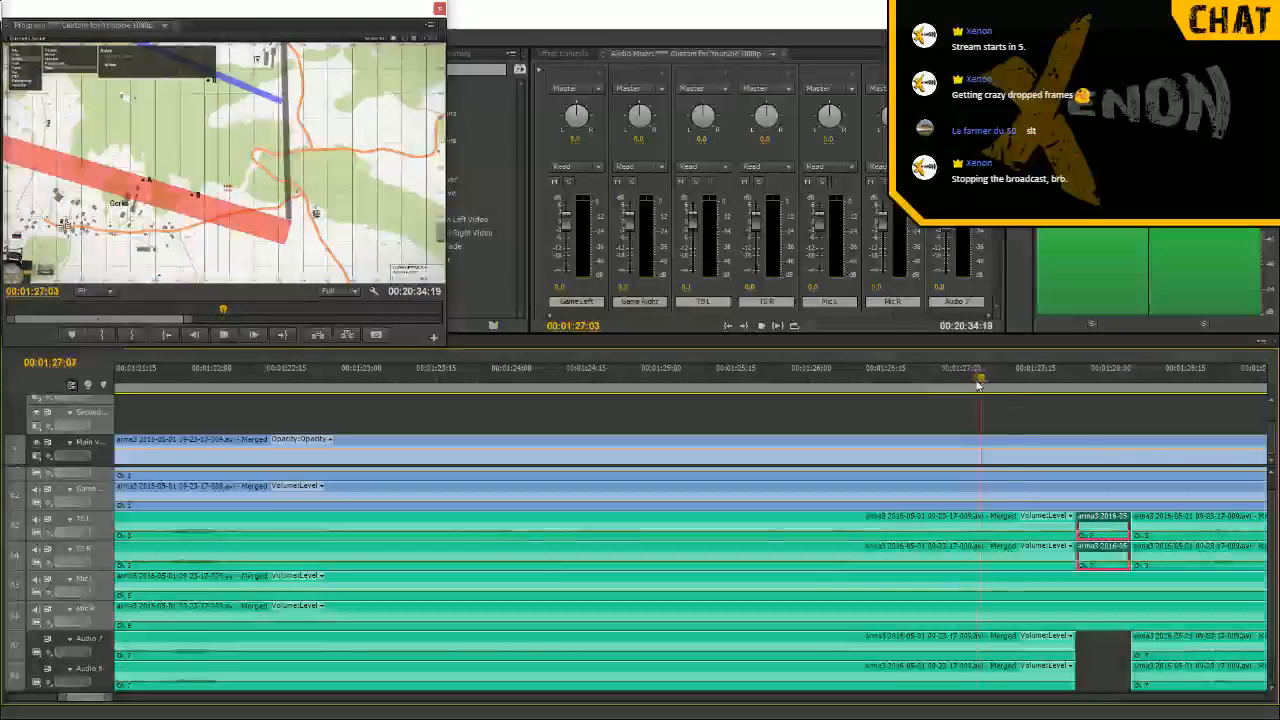
{"action": "key", "text": "space"}
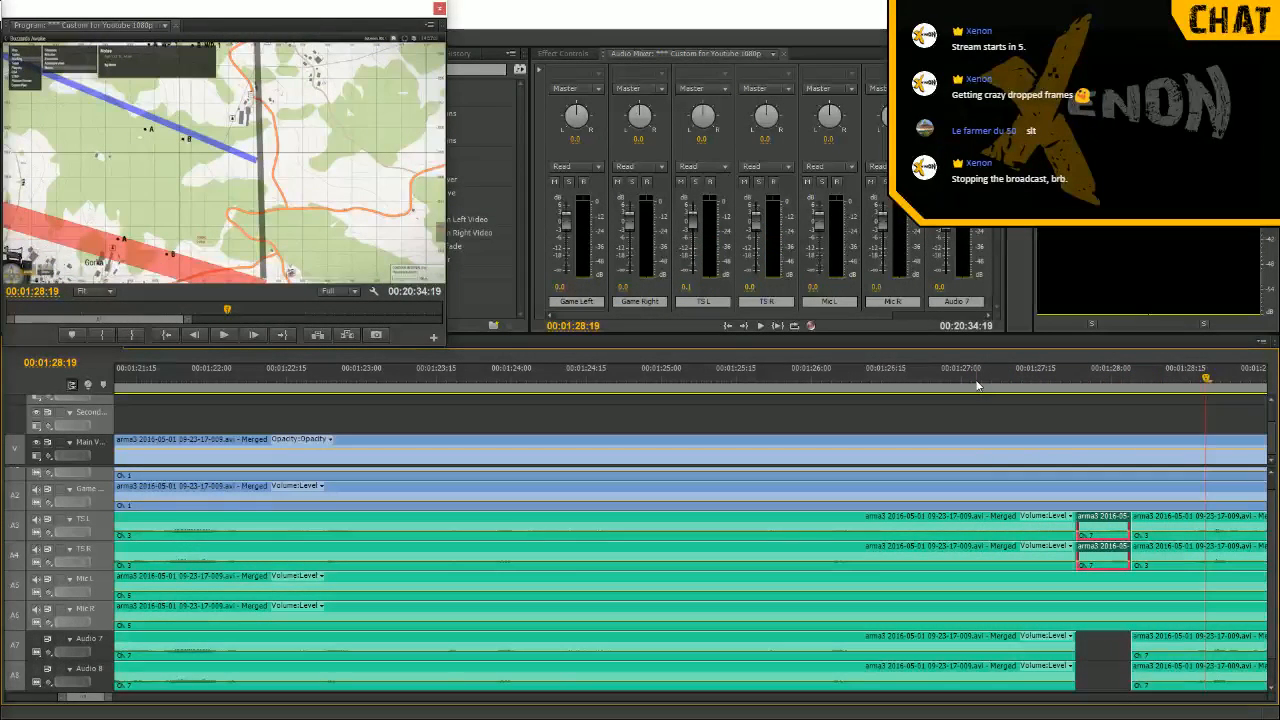
Listen to the map briefing from about 00:01:27:03 on to 00:02:32:09 for further unwanted voice audio
{"action": "left_click", "coordinate": [977, 383]}
{"action": "key", "text": "space"}
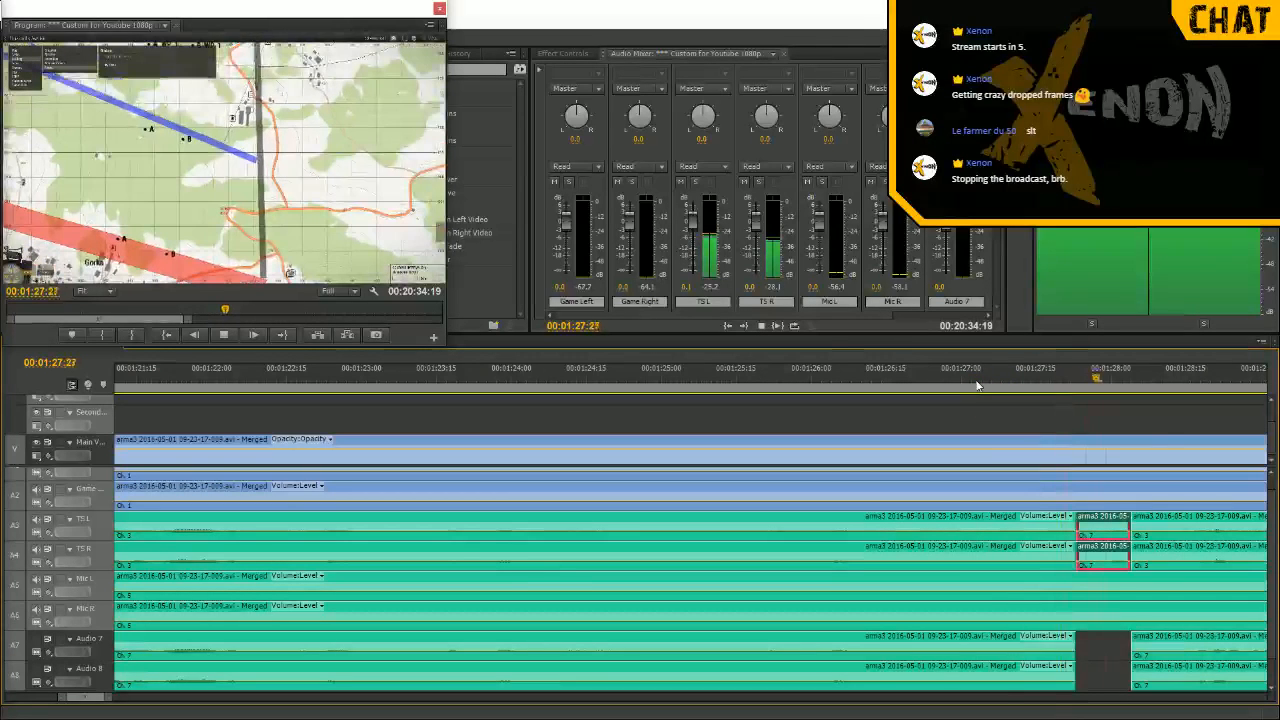
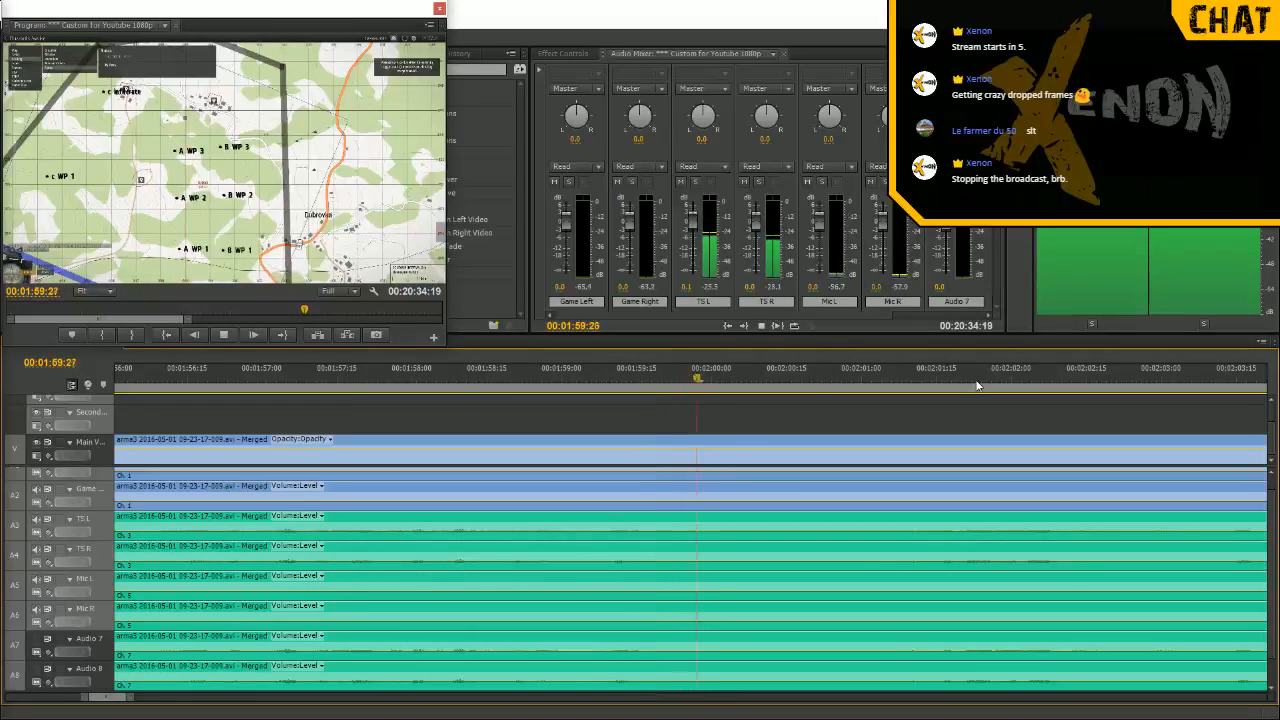
{"action": "key", "text": "minus"}
{"action": "key", "text": "minus"}
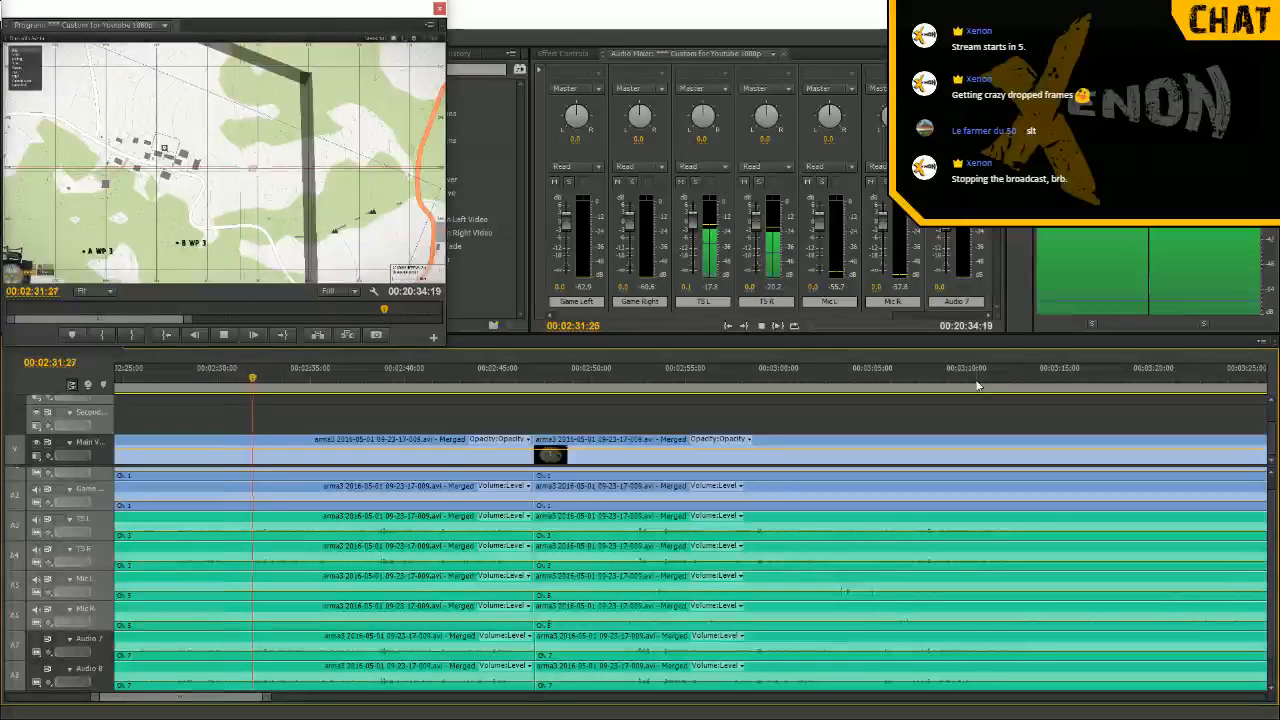
{"action": "key", "text": "space"}
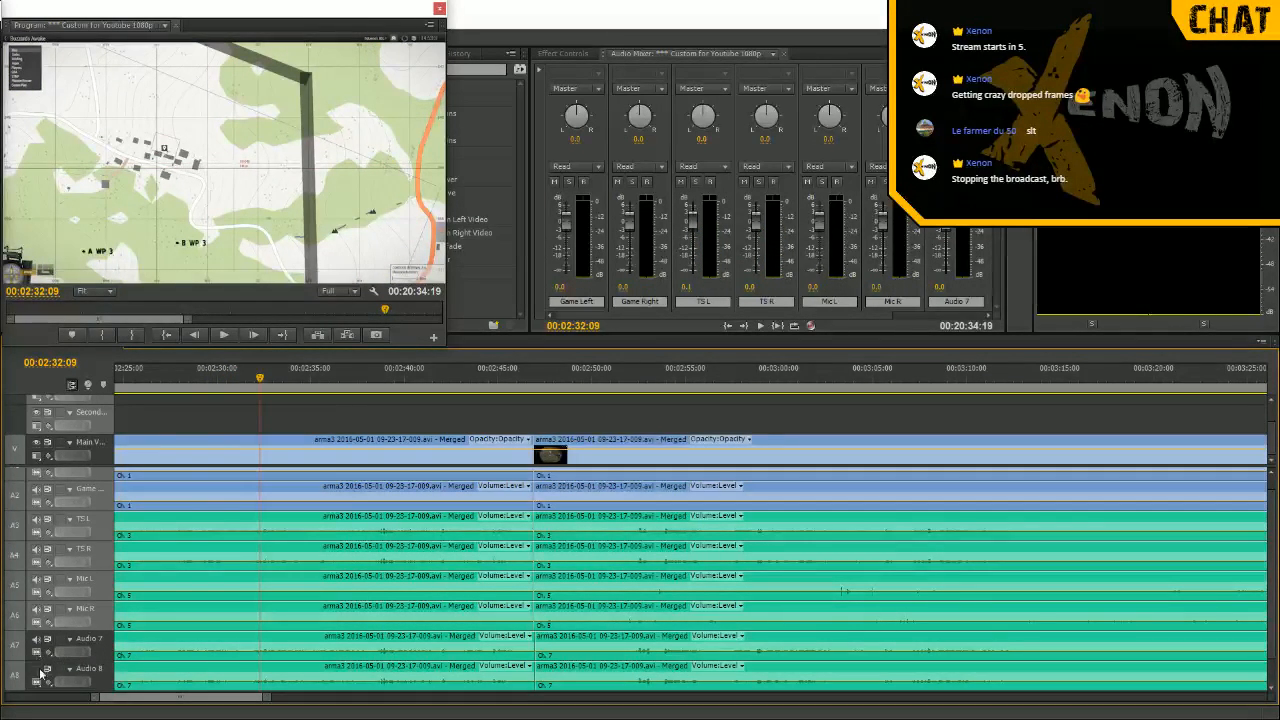
Locate the unwanted voice around 00:02:31 and split Audio 7 and Audio 8 at 00:02:31:20 and 00:02:30:24
{"action": "left_click", "coordinate": [236, 380]}
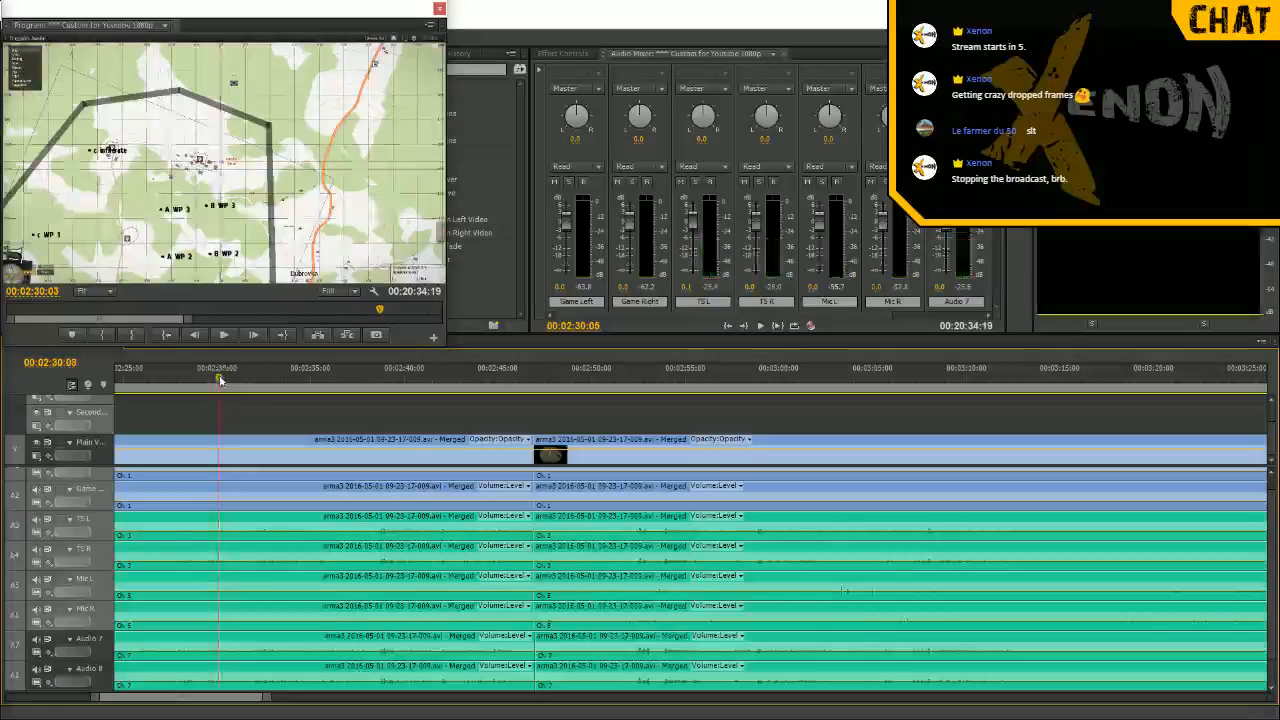
{"action": "key", "text": "space"}
{"action": "key", "text": "space"}
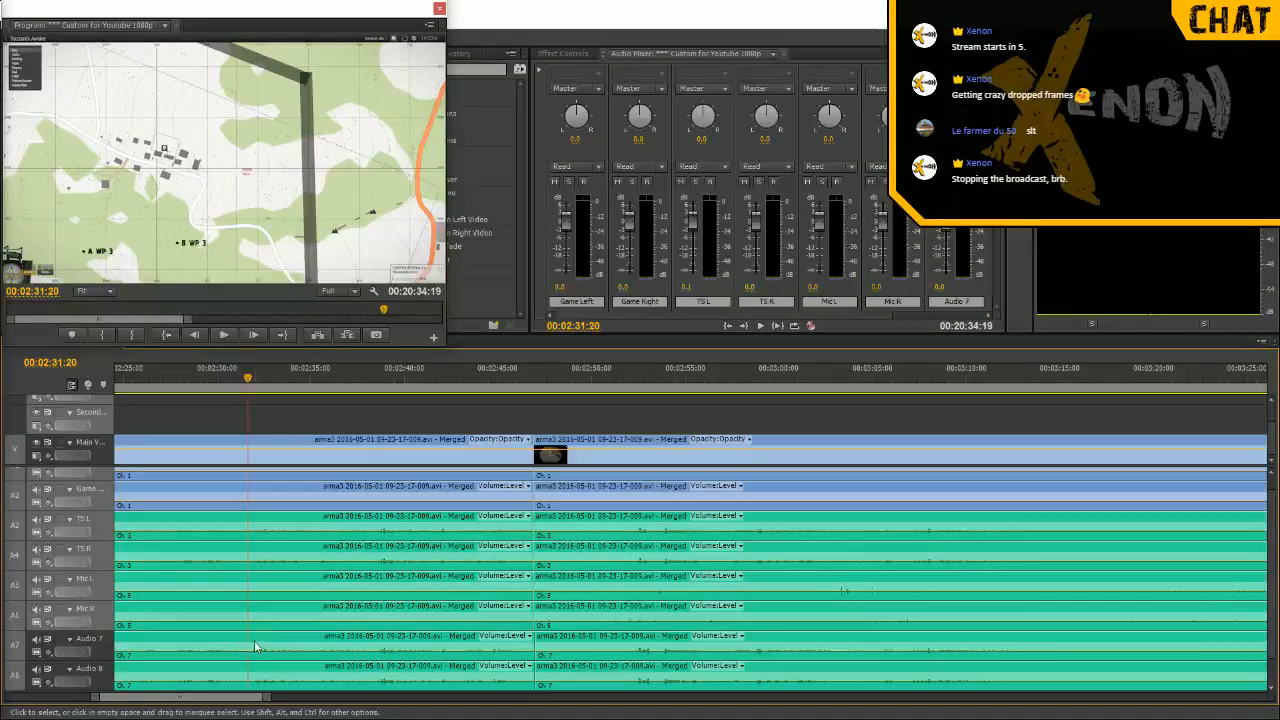
{"action": "key", "text": "c"}
{"action": "left_click", "coordinate": [249, 648]}
{"action": "left_click", "coordinate": [250, 678]}
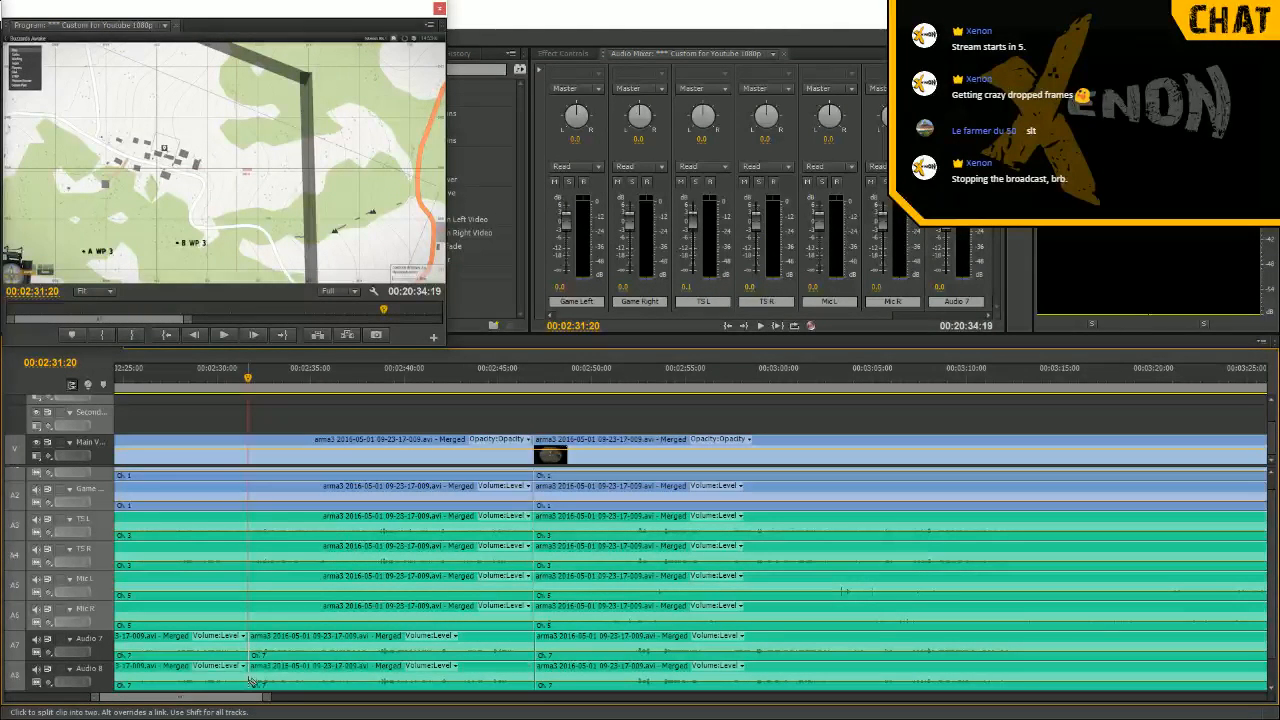
{"action": "left_click", "coordinate": [231, 377]}
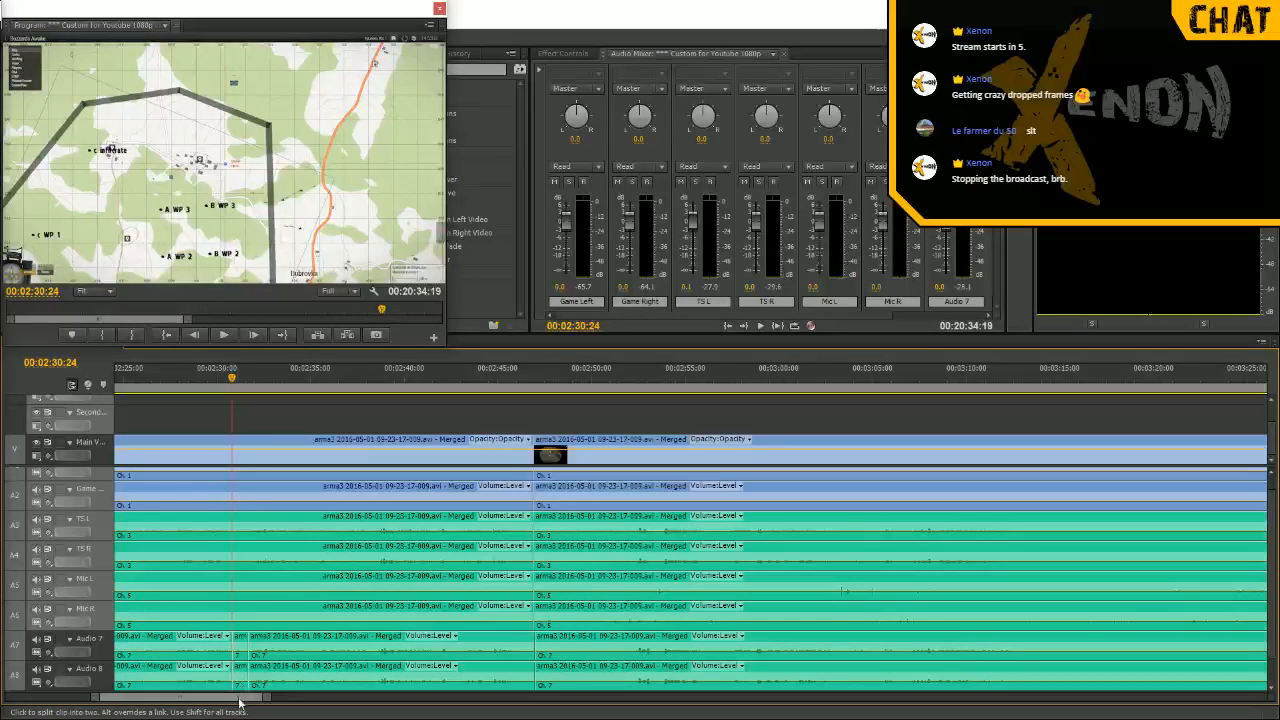
{"action": "key", "text": "space"}
{"action": "key", "text": "space"}
Move the Audio 7 and Audio 8 segment between 00:02:30:24 and 00:02:31:20 onto TS L and TS R, and replay the passage
{"action": "key", "text": "v"}
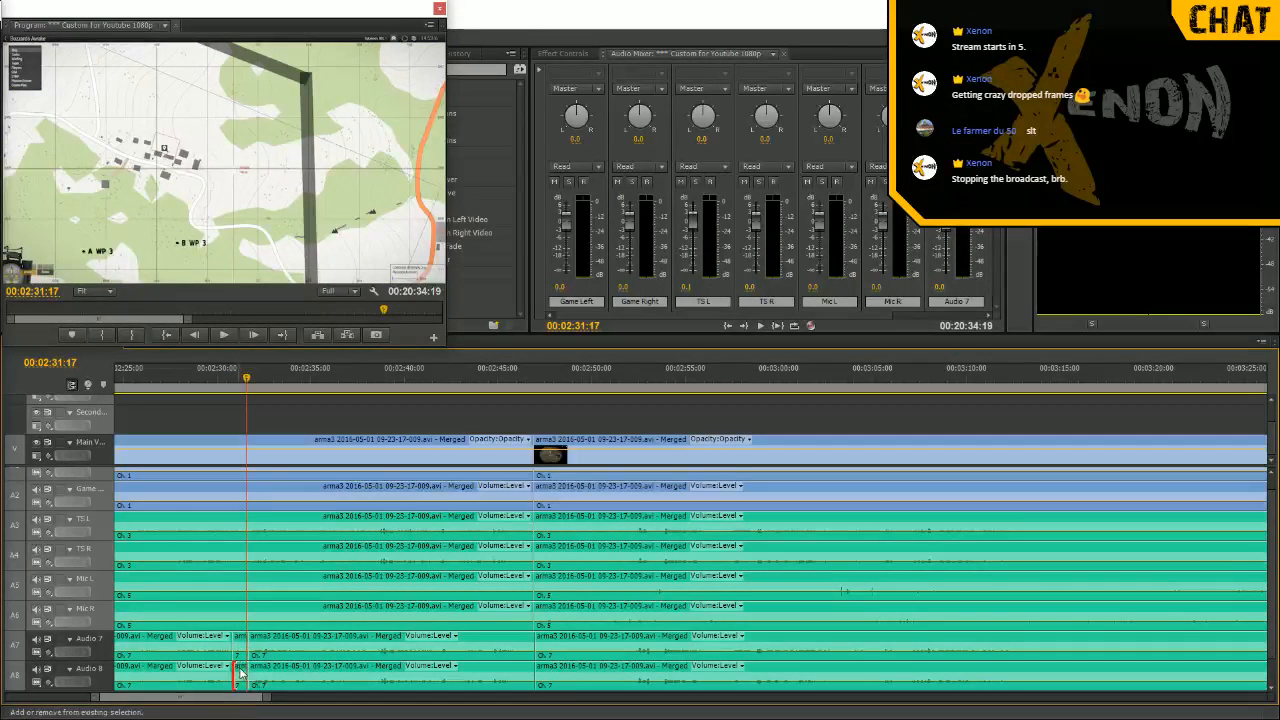
{"action": "left_click", "coordinate": [240, 642]}
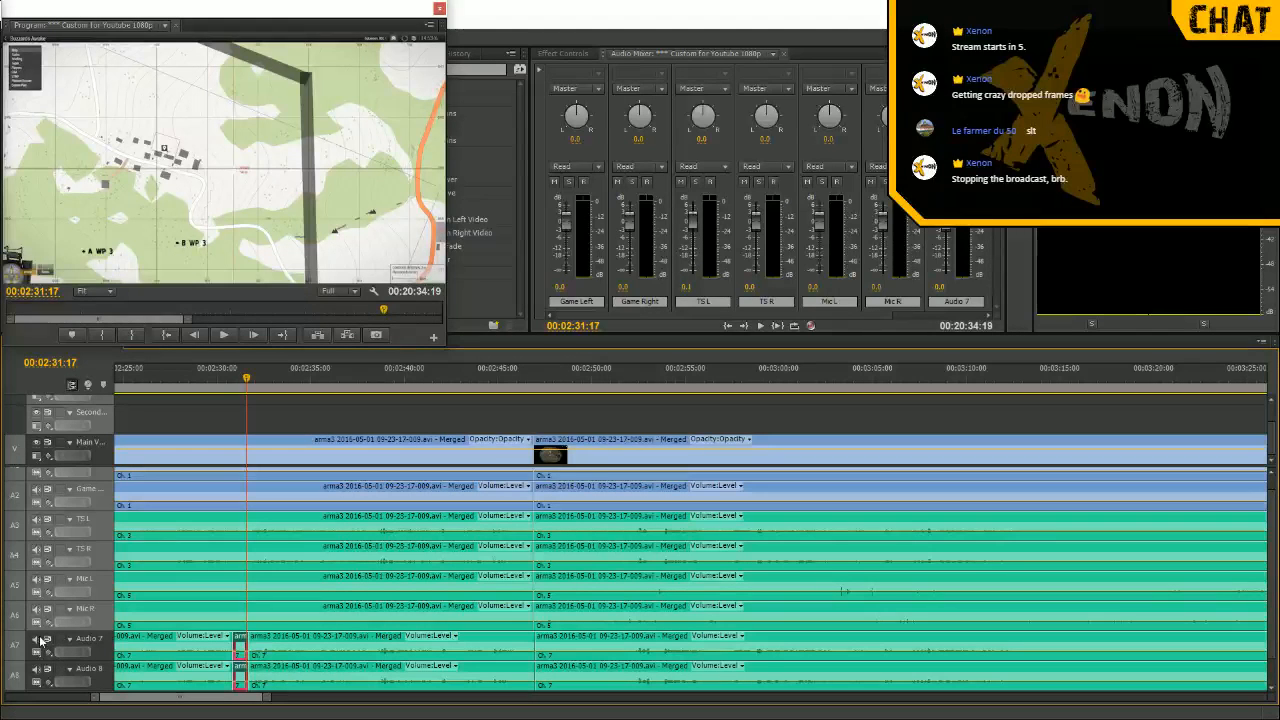
{"action": "key", "text": "space"}
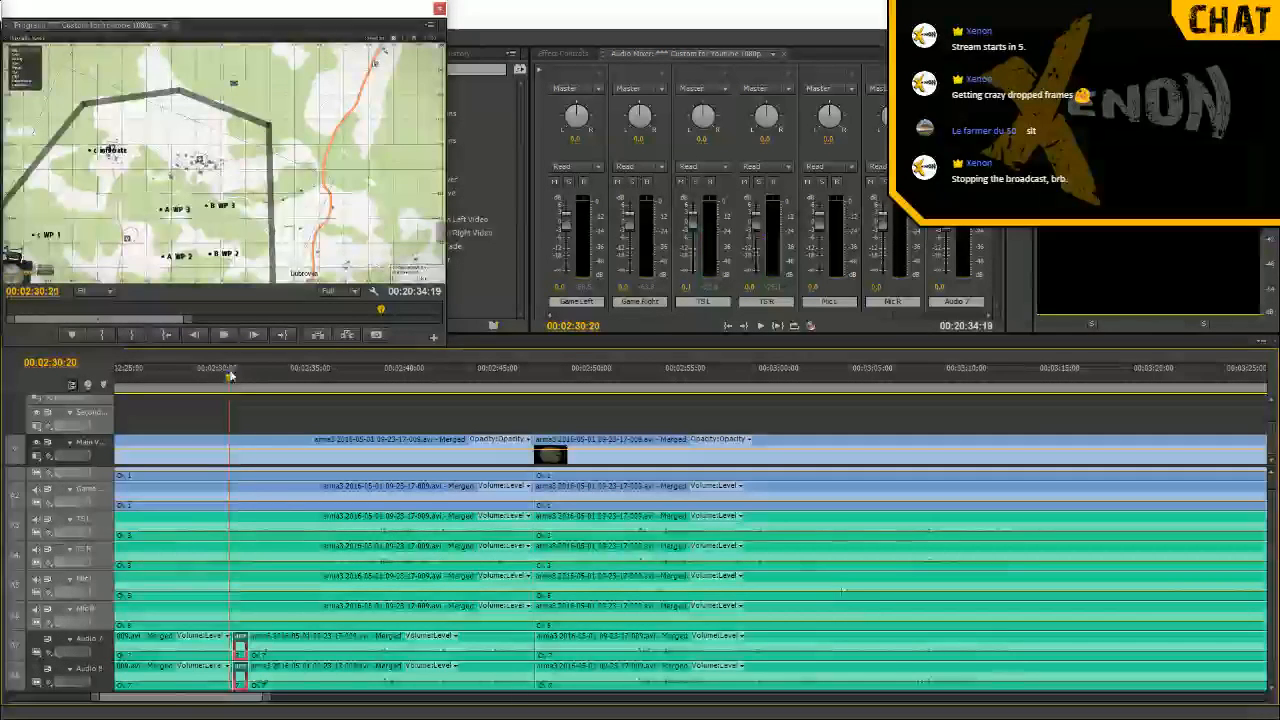
{"action": "key", "text": "space"}
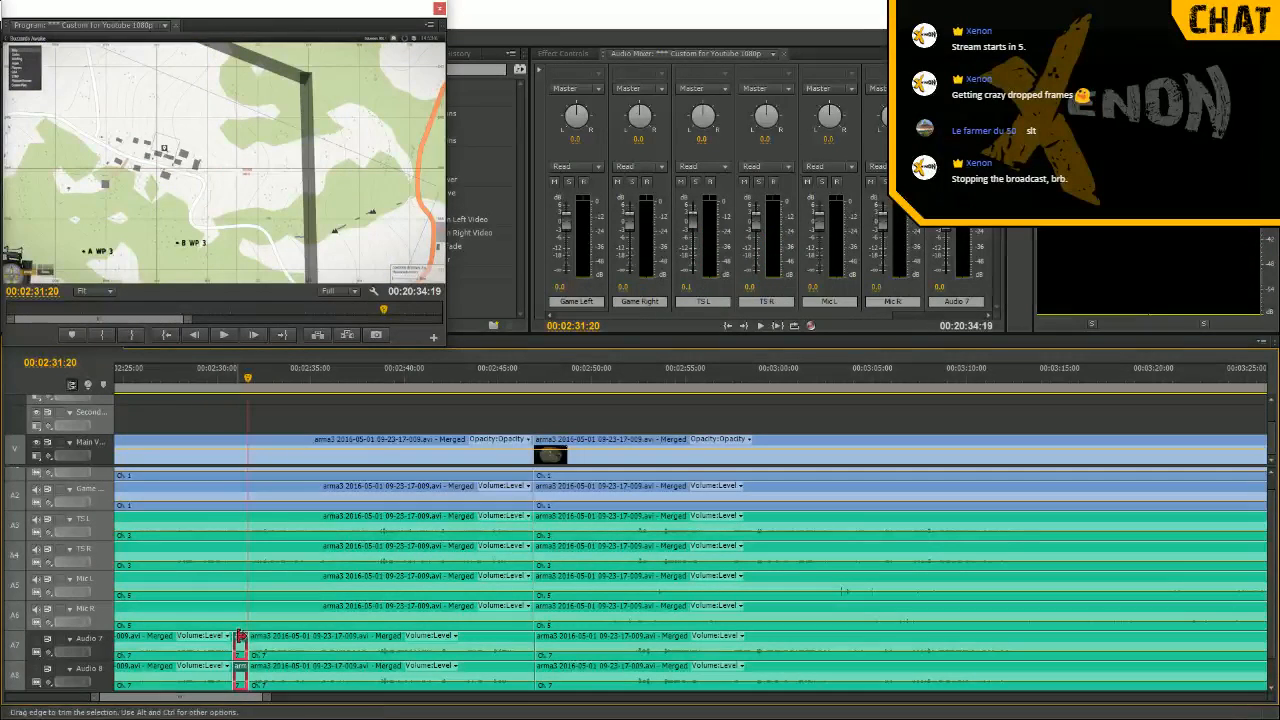
{"action": "left_click_drag", "start_coordinate": [240, 624], "coordinate": [240, 522]}
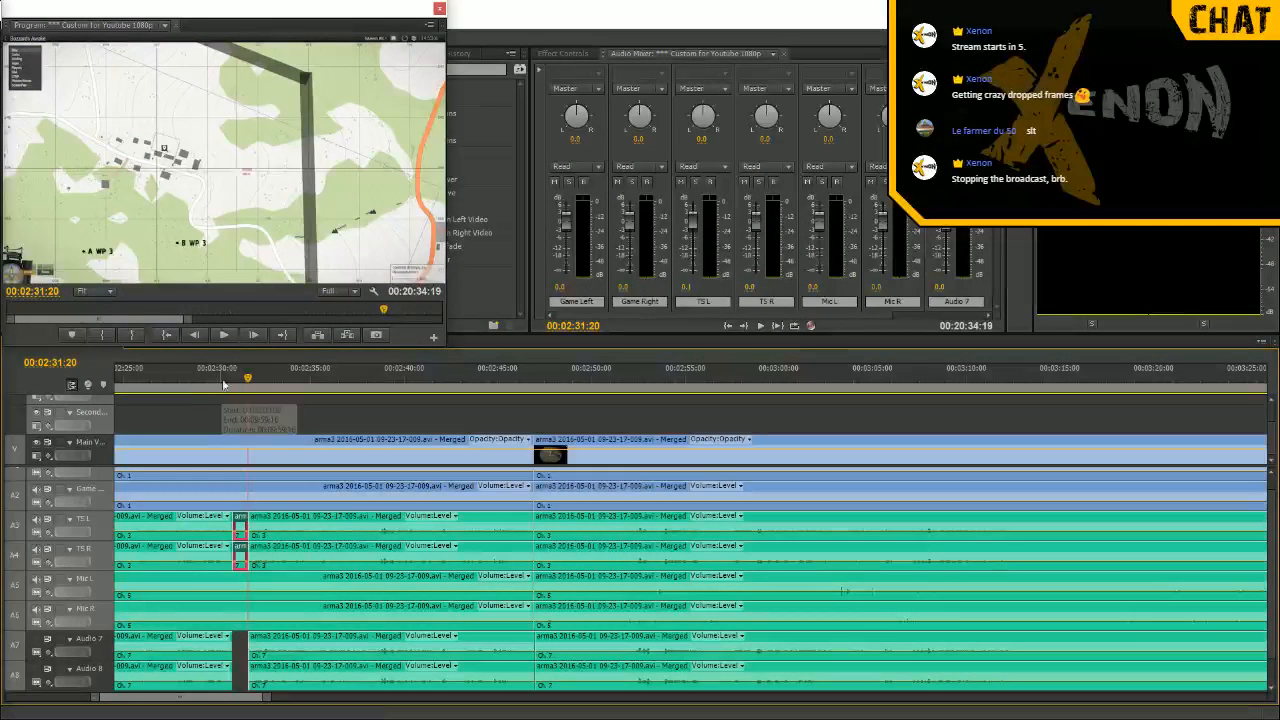
{"action": "left_click", "coordinate": [209, 372]}
{"action": "key", "text": "space"}
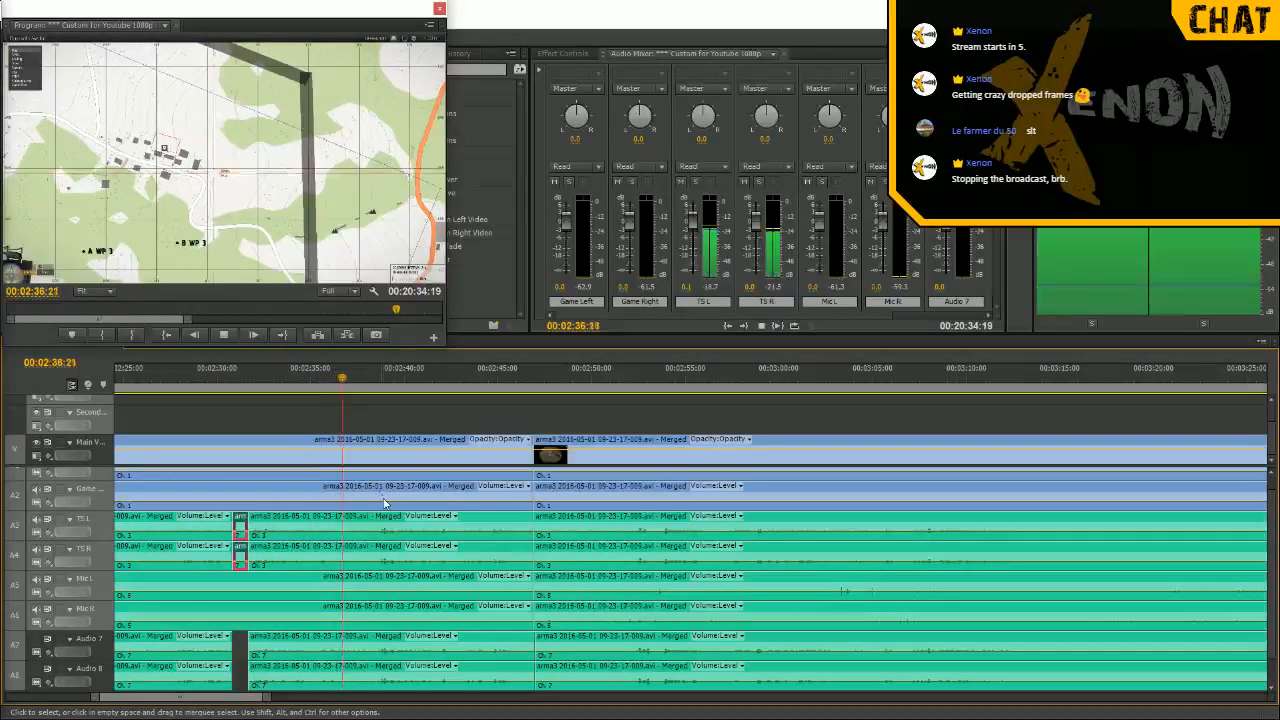
Split Audio 7 and Audio 8 at 00:02:35:28 and 00:02:38:13, playing the passage to find the end point
{"action": "left_click", "coordinate": [329, 377]}
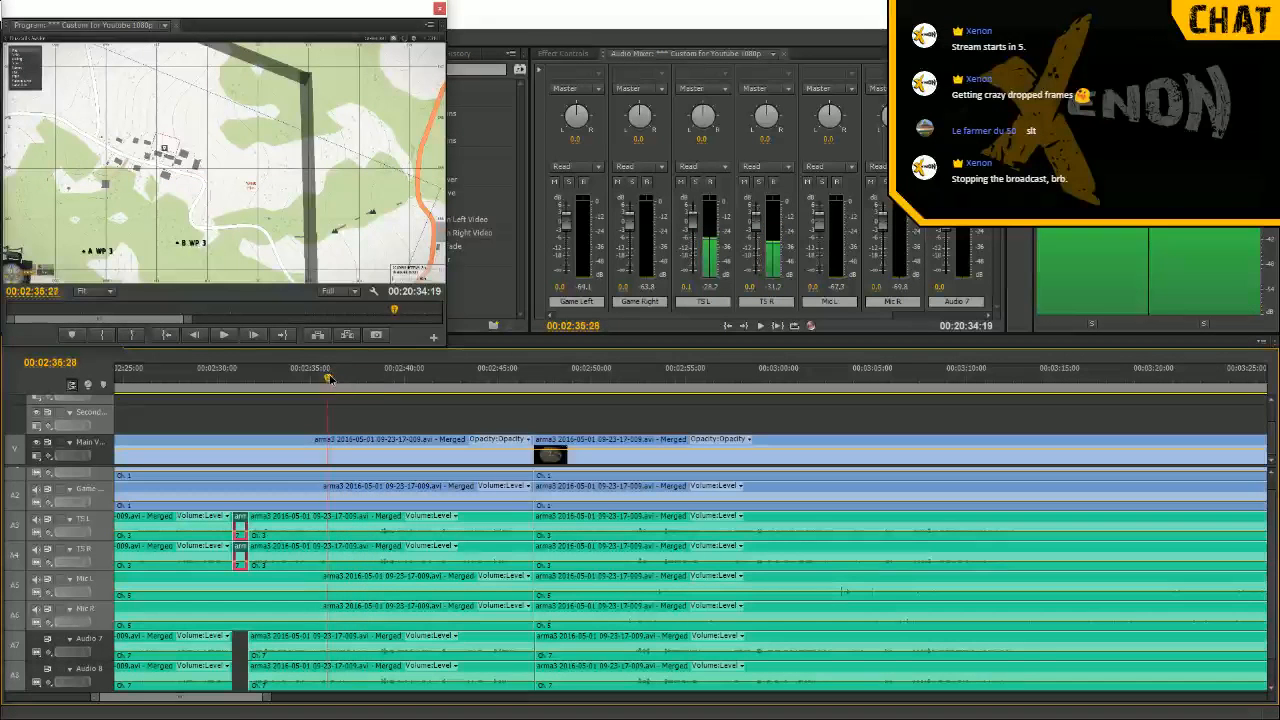
{"action": "key", "text": "c"}
{"action": "left_click", "coordinate": [331, 648]}
{"action": "left_click", "coordinate": [331, 668]}
{"action": "key", "text": "space"}
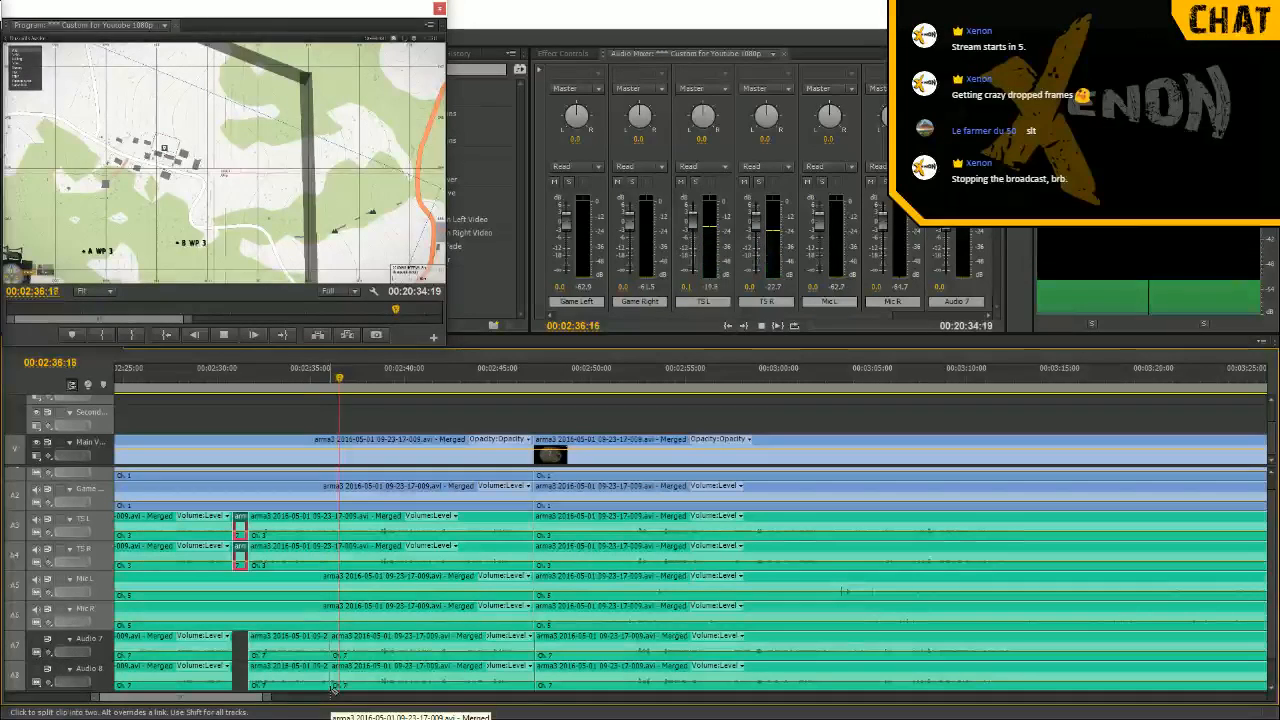
{"action": "key", "text": "space"}
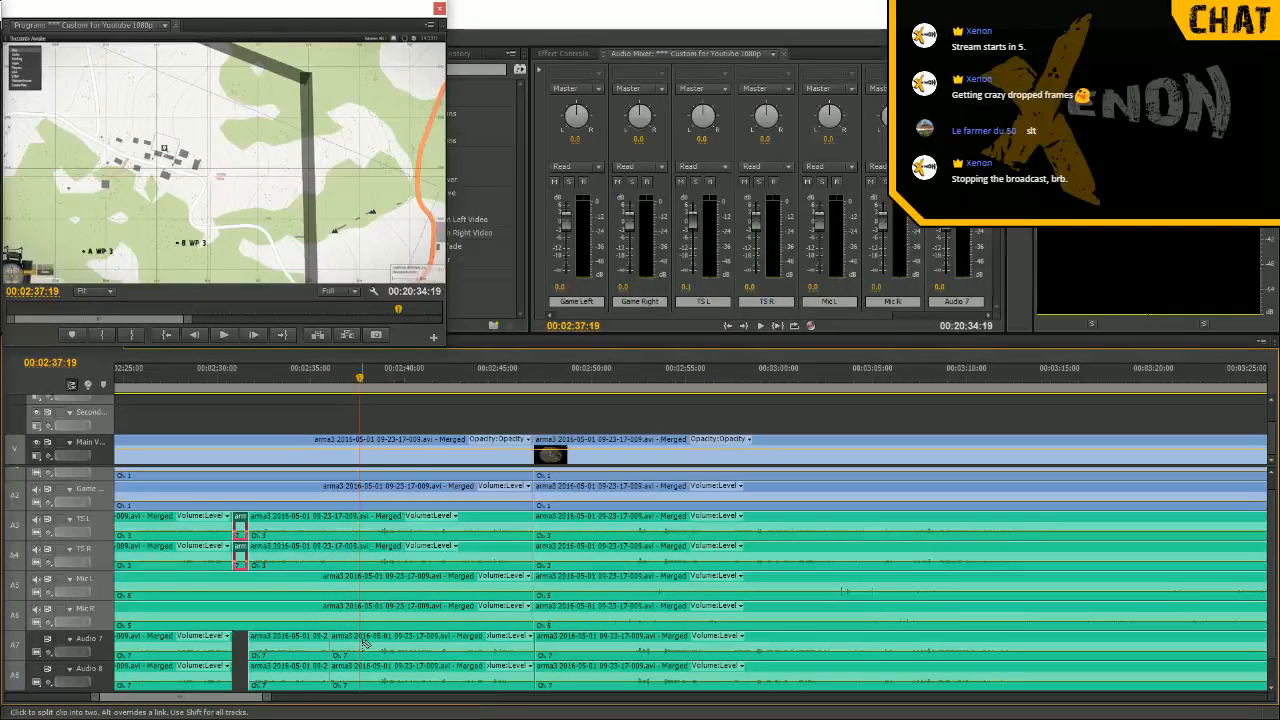
{"action": "key", "text": "space"}
{"action": "key", "text": "space"}
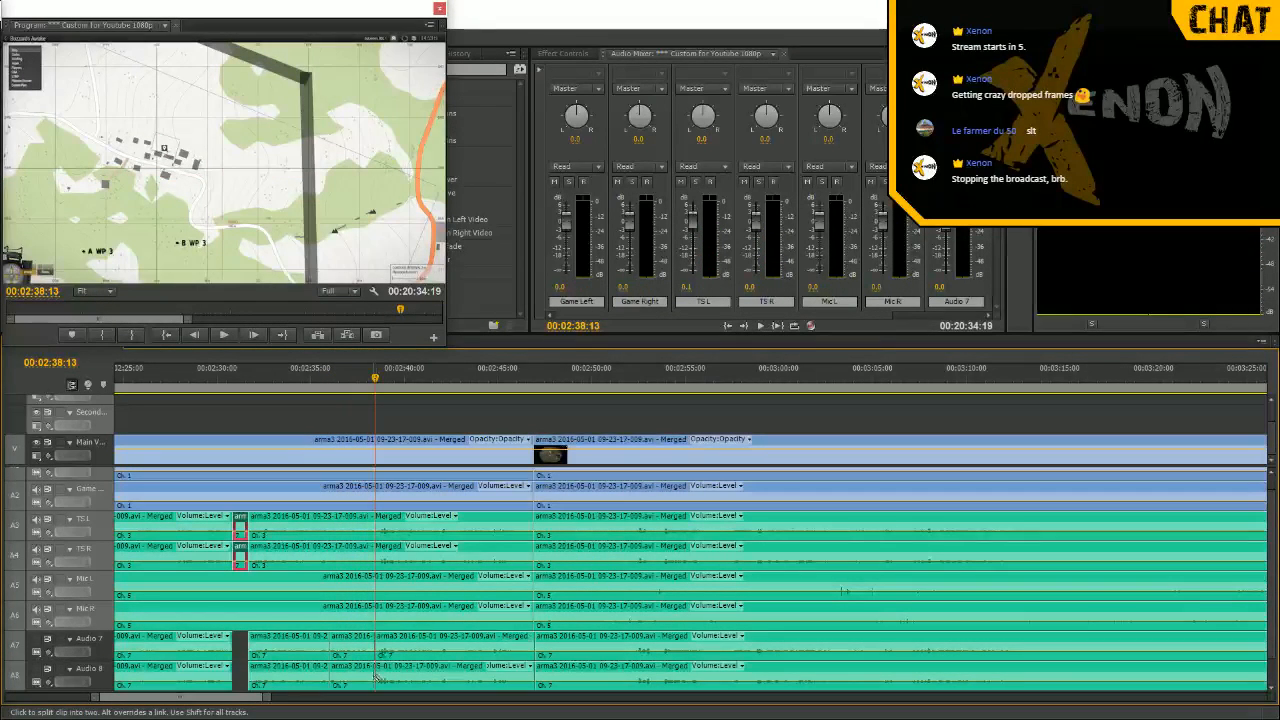
Move the Audio 7 and Audio 8 segment between 00:02:35:28 and 00:02:38:13 onto TS L and TS R, and replay the passage
{"action": "key", "text": "v"}
{"action": "left_click", "coordinate": [349, 670]}
{"action": "left_click_drag", "start_coordinate": [353, 640], "coordinate": [352, 552]}
{"action": "left_click", "coordinate": [319, 371]}
{"action": "key", "text": "space"}
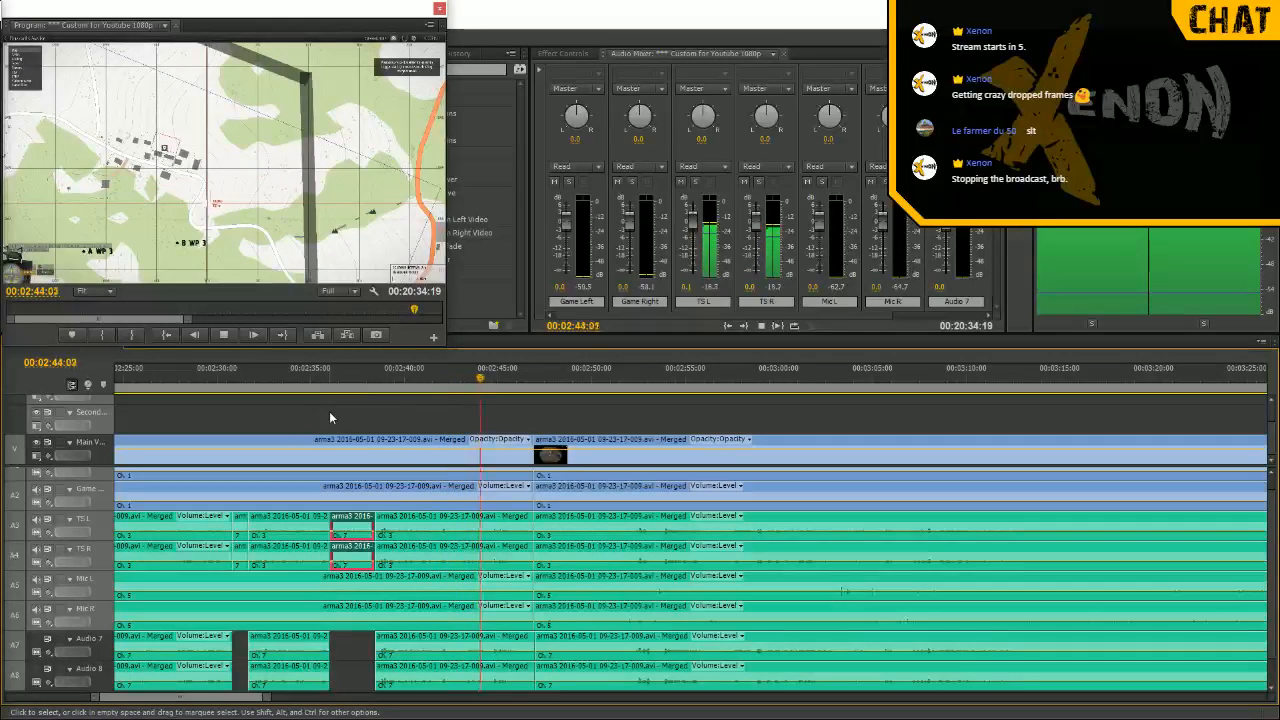
Split Audio 7 and Audio 8 at 00:02:41:20 and 00:02:42:15 around the next unwanted voice
{"action": "left_click", "coordinate": [448, 378]}
{"action": "left_click_drag", "start_coordinate": [447, 377], "coordinate": [437, 378]}
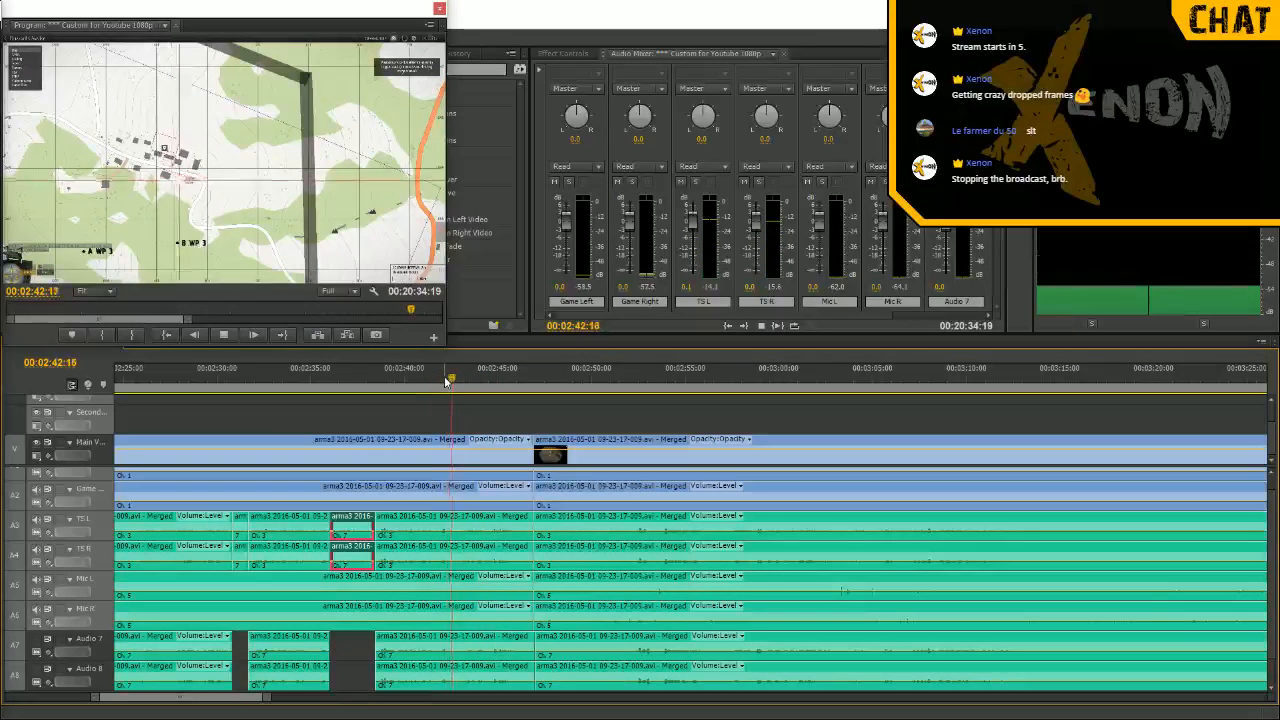
{"action": "key", "text": "c"}
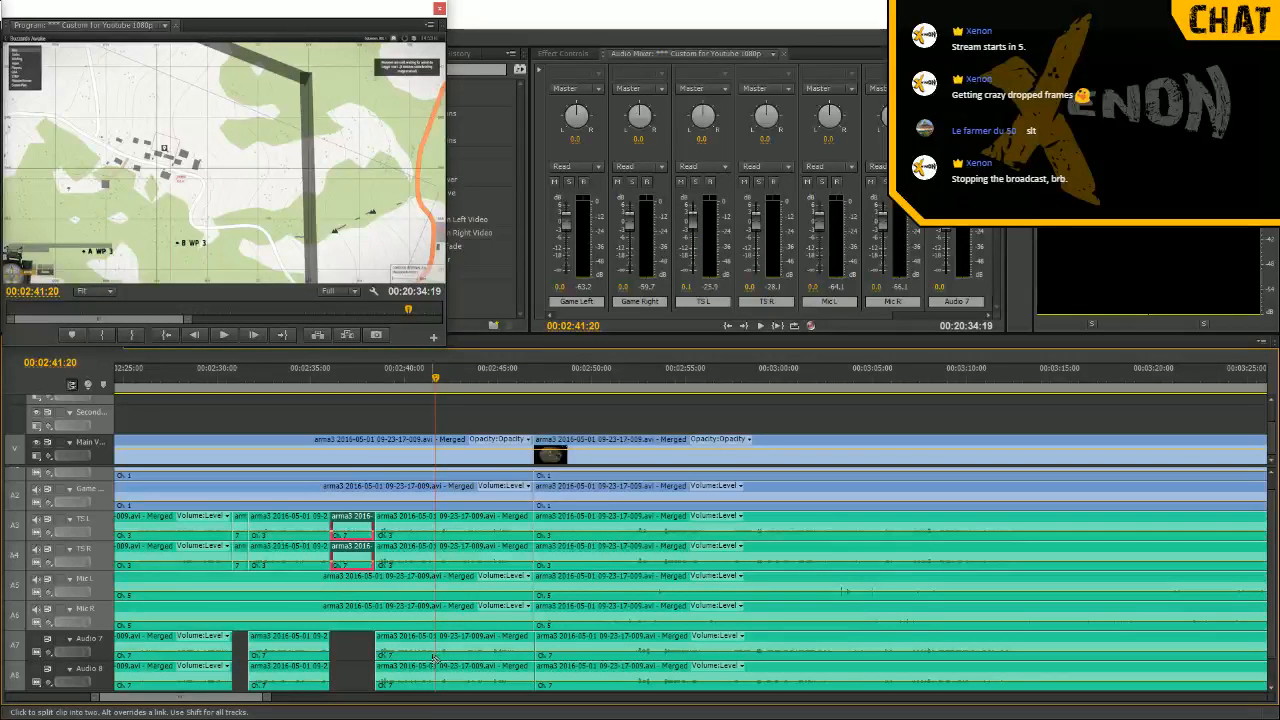
{"action": "key", "text": "space"}
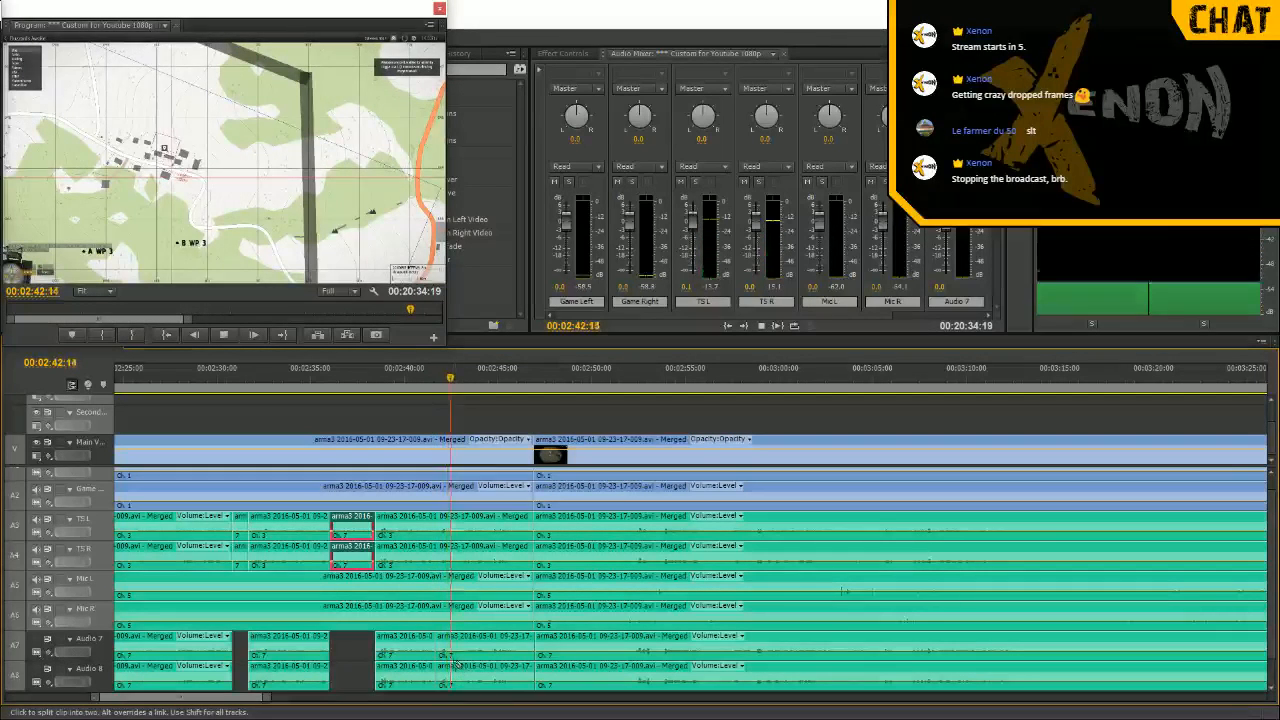
Move the Audio 7 and Audio 8 segment between 00:02:41:20 and 00:02:42:15 onto TS L and TS R, and replay from 00:02:41:10
{"action": "left_click", "coordinate": [445, 680]}
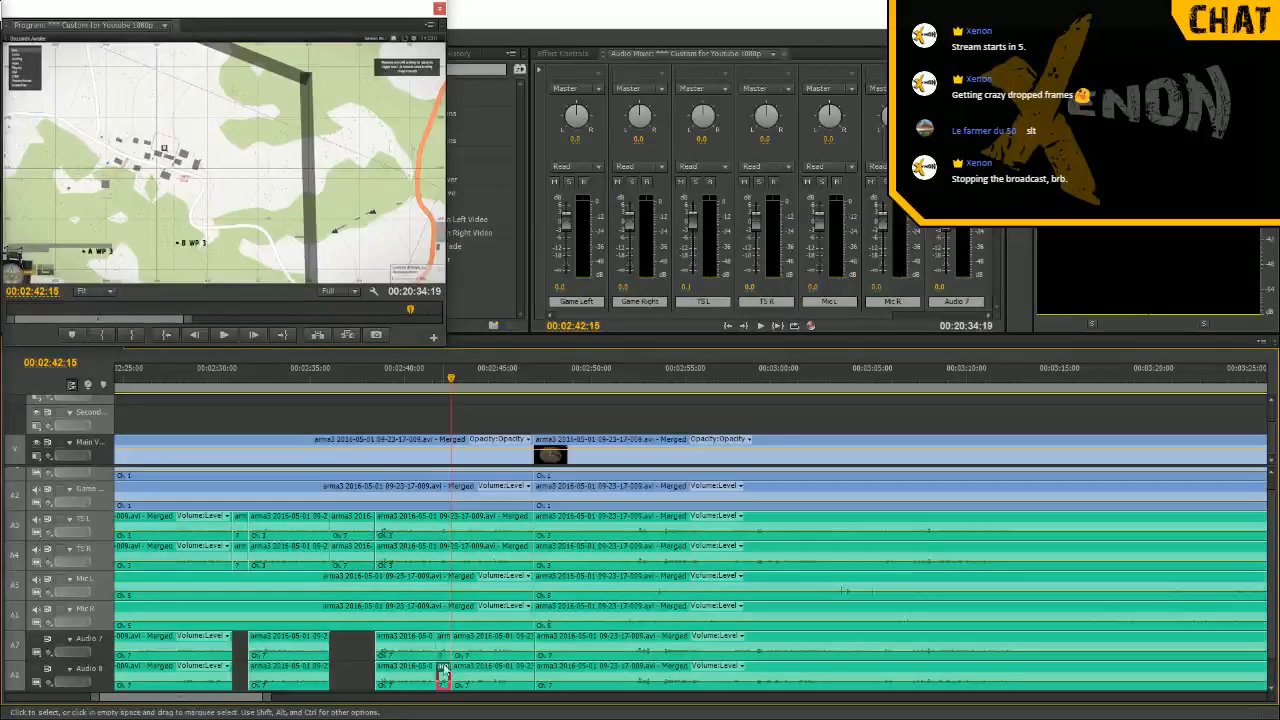
{"action": "key", "text": "shift"}
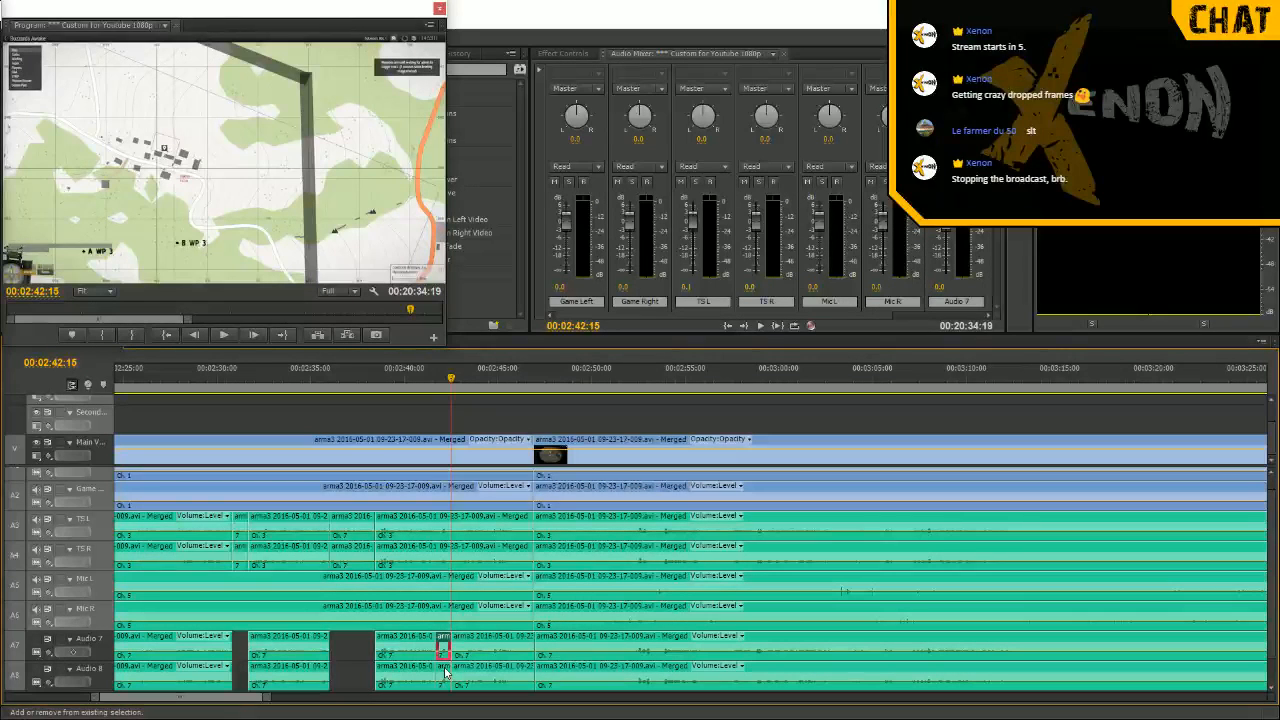
{"action": "left_click_drag", "start_coordinate": [443, 643], "coordinate": [444, 545]}
{"action": "left_click", "coordinate": [431, 381]}
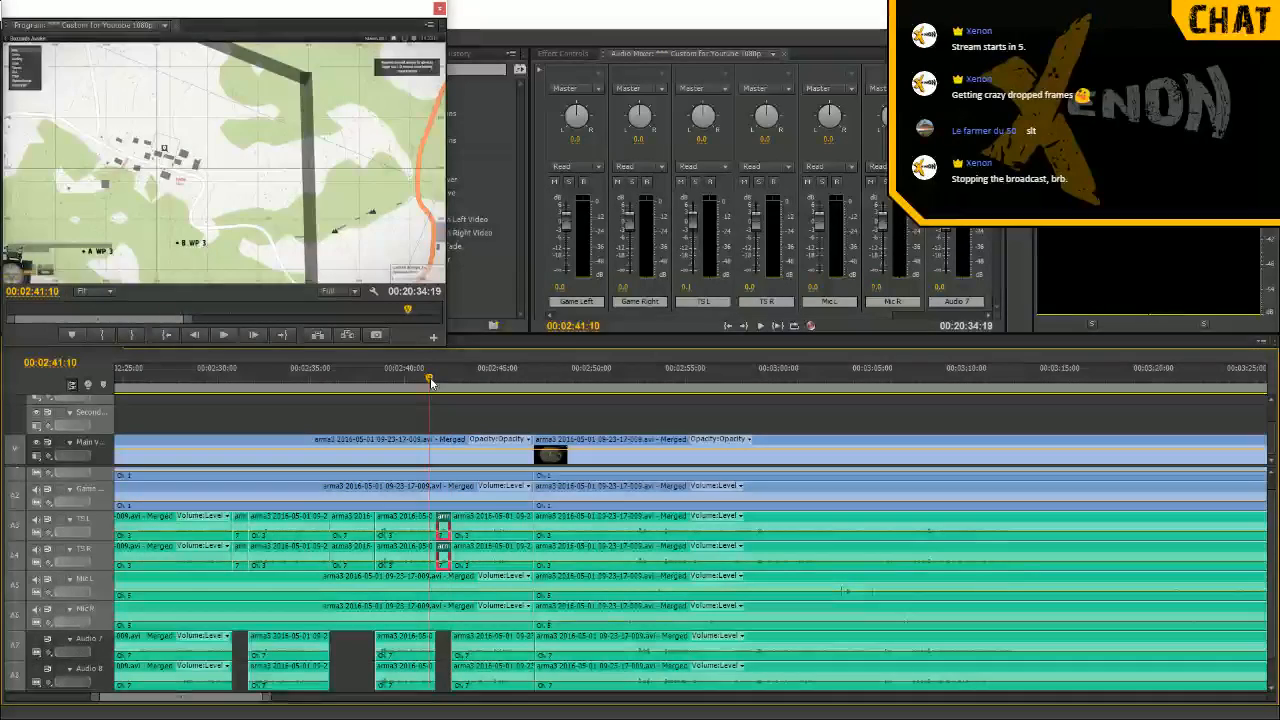
{"action": "key", "text": "space"}
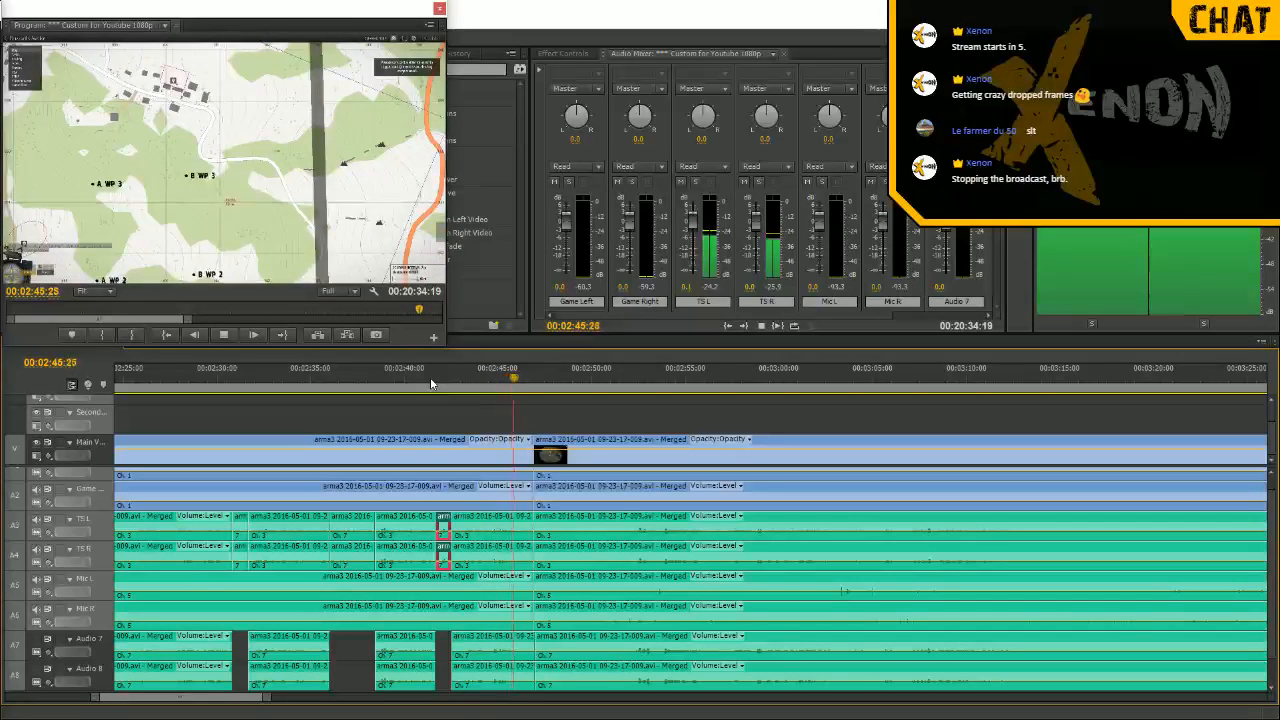
Replay the end of the map briefing and split the video and all audio tracks at 00:02:46:13
{"action": "left_click", "coordinate": [500, 377]}
{"action": "left_click_drag", "start_coordinate": [500, 377], "coordinate": [497, 375]}
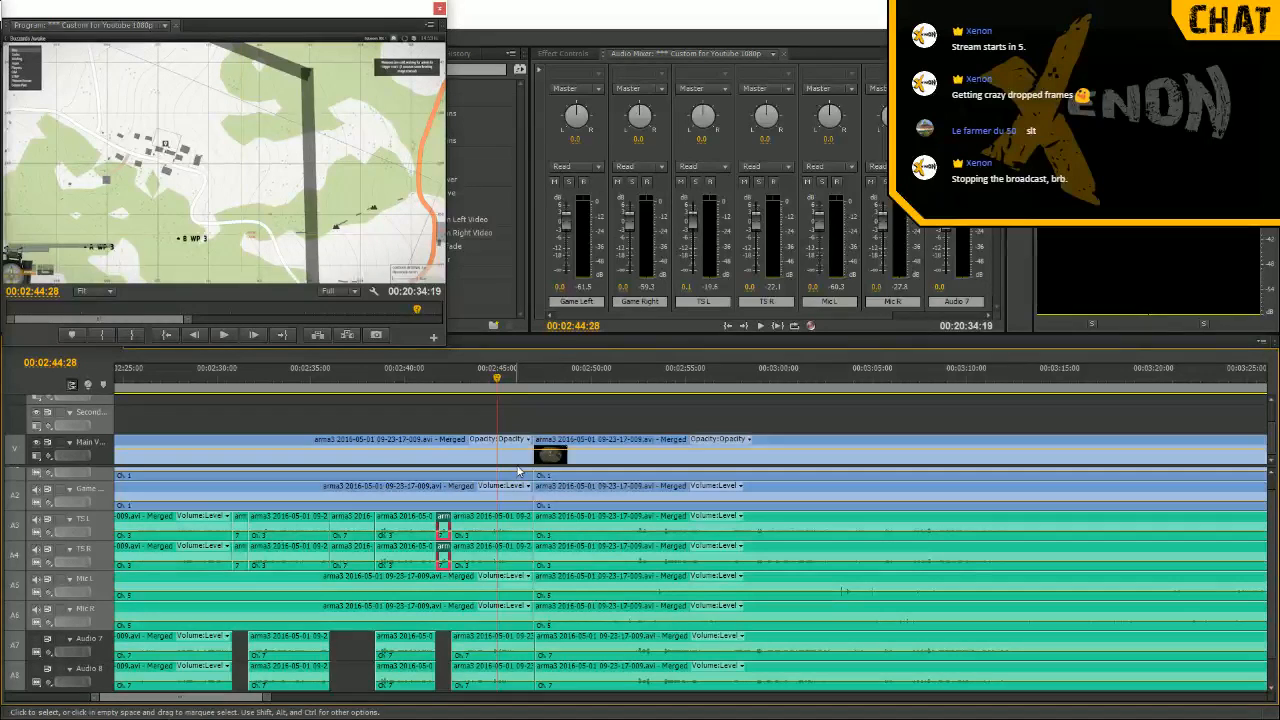
{"action": "left_click", "coordinate": [477, 377]}
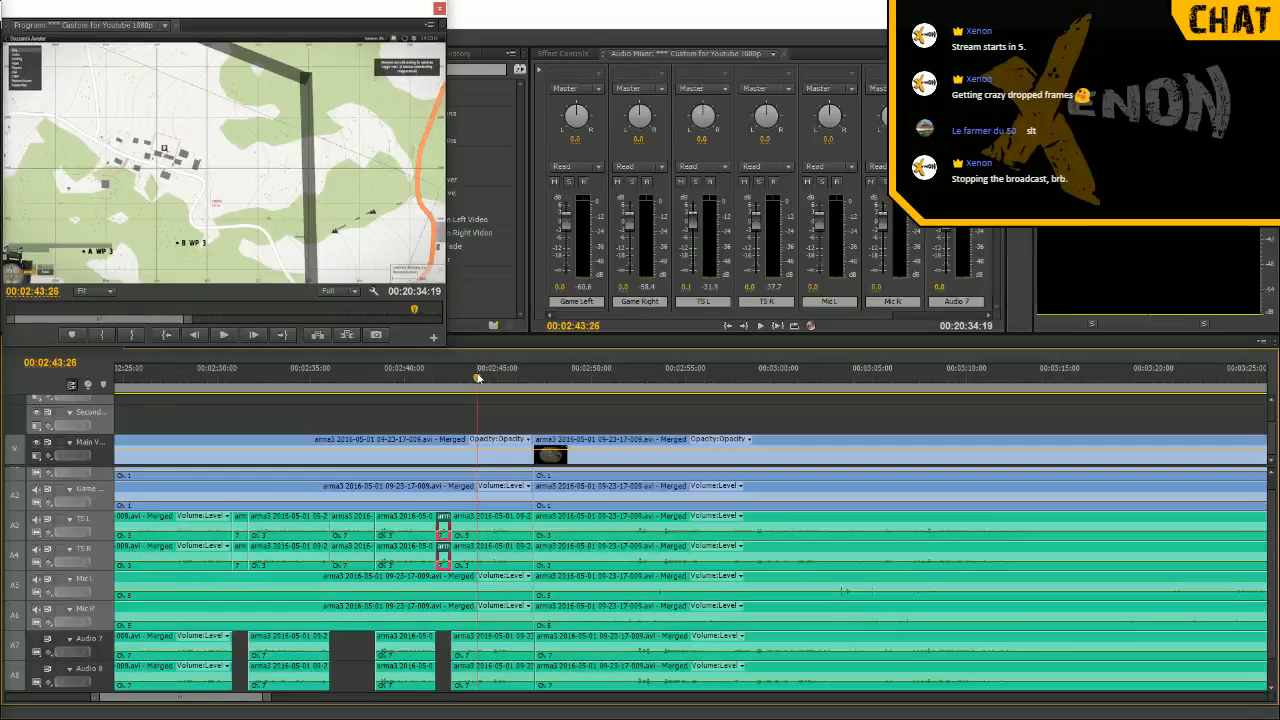
{"action": "key", "text": "space"}
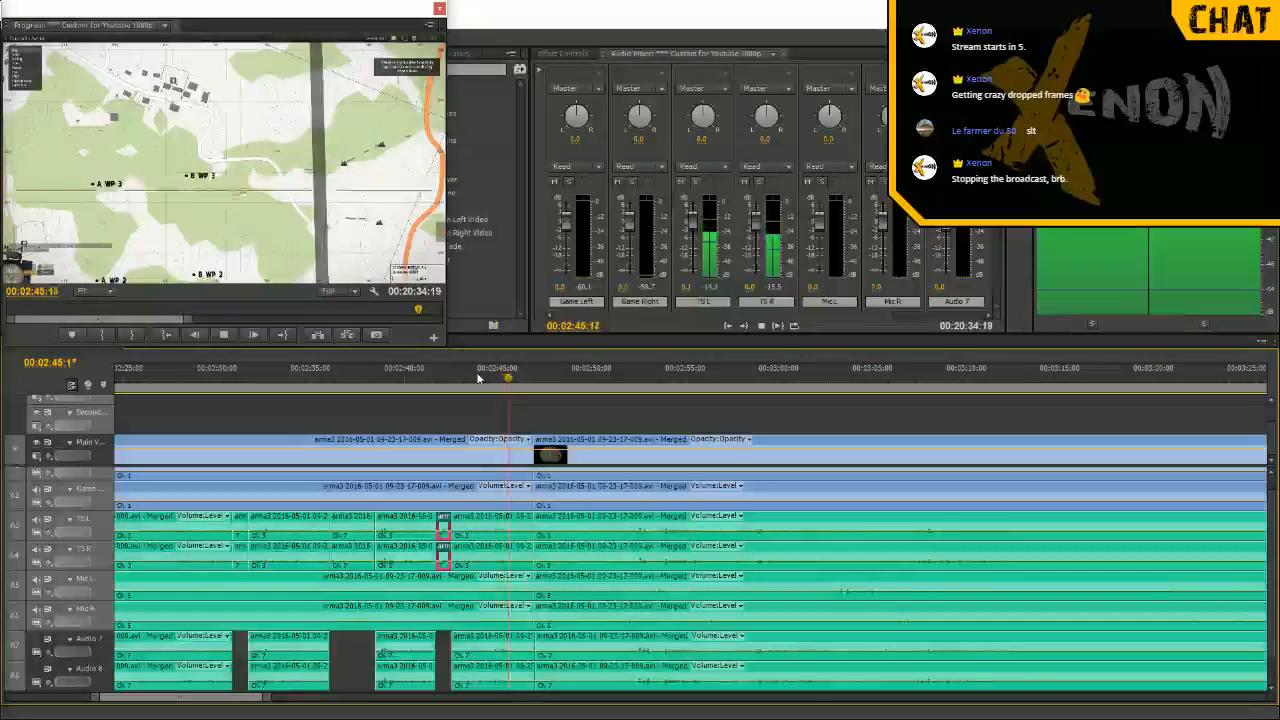
{"action": "key", "text": "space"}
{"action": "key", "text": "c"}
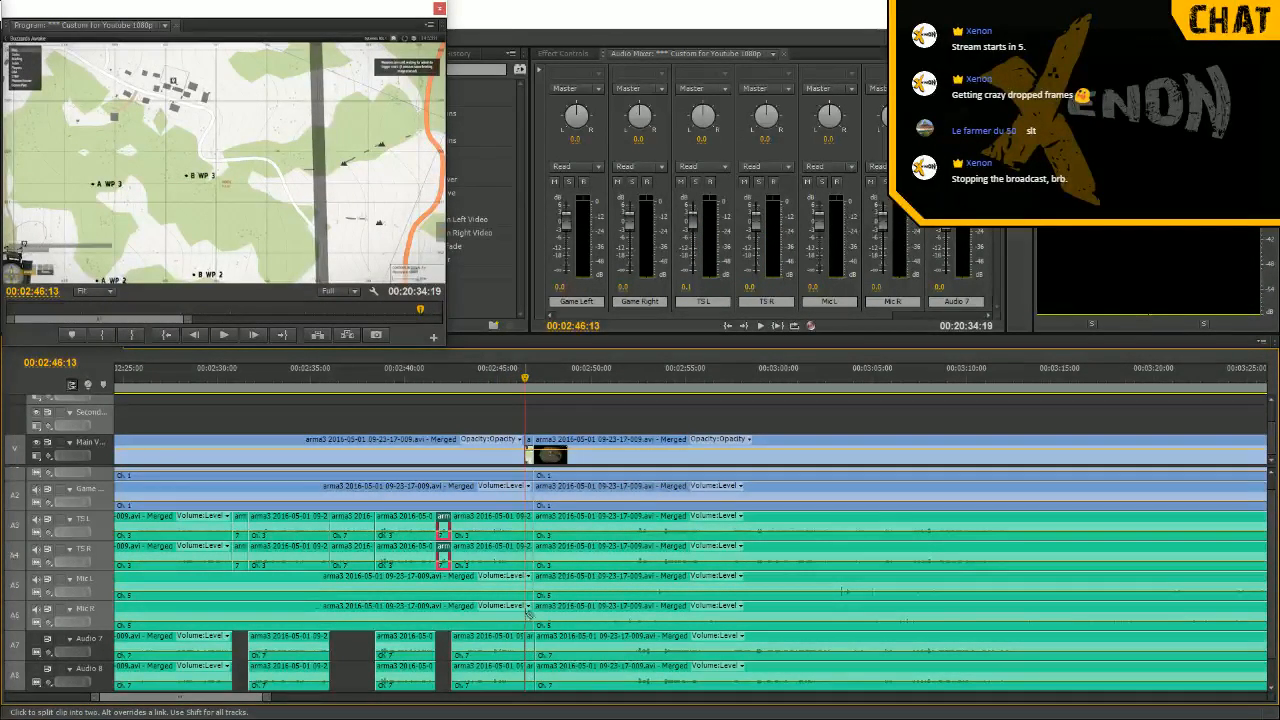
{"action": "left_click", "coordinate": [527, 486]}
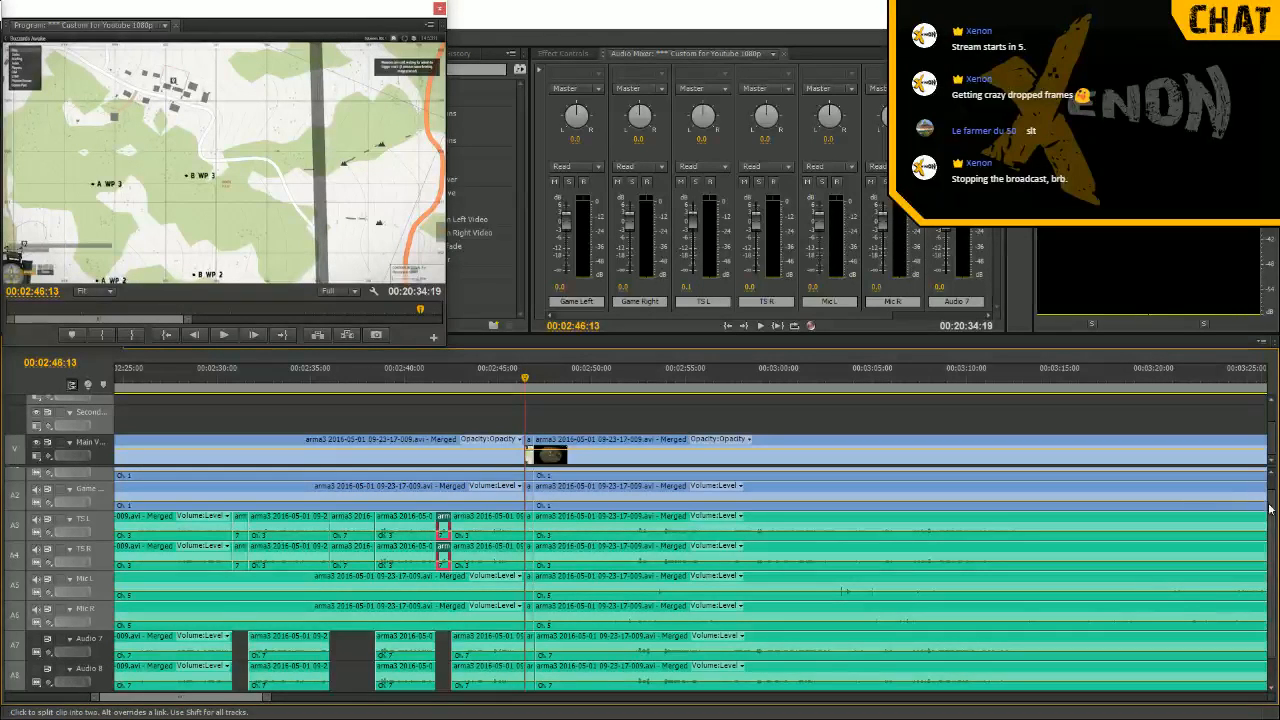
Remove the short leftover piece after 00:02:46:13 from all tracks, close the gap, and replay across the cut to 00:02:51:00
{"action": "scroll", "coordinate": [1270, 508], "scroll_direction": "up", "scroll_amount": 1}
{"action": "key", "text": "v"}
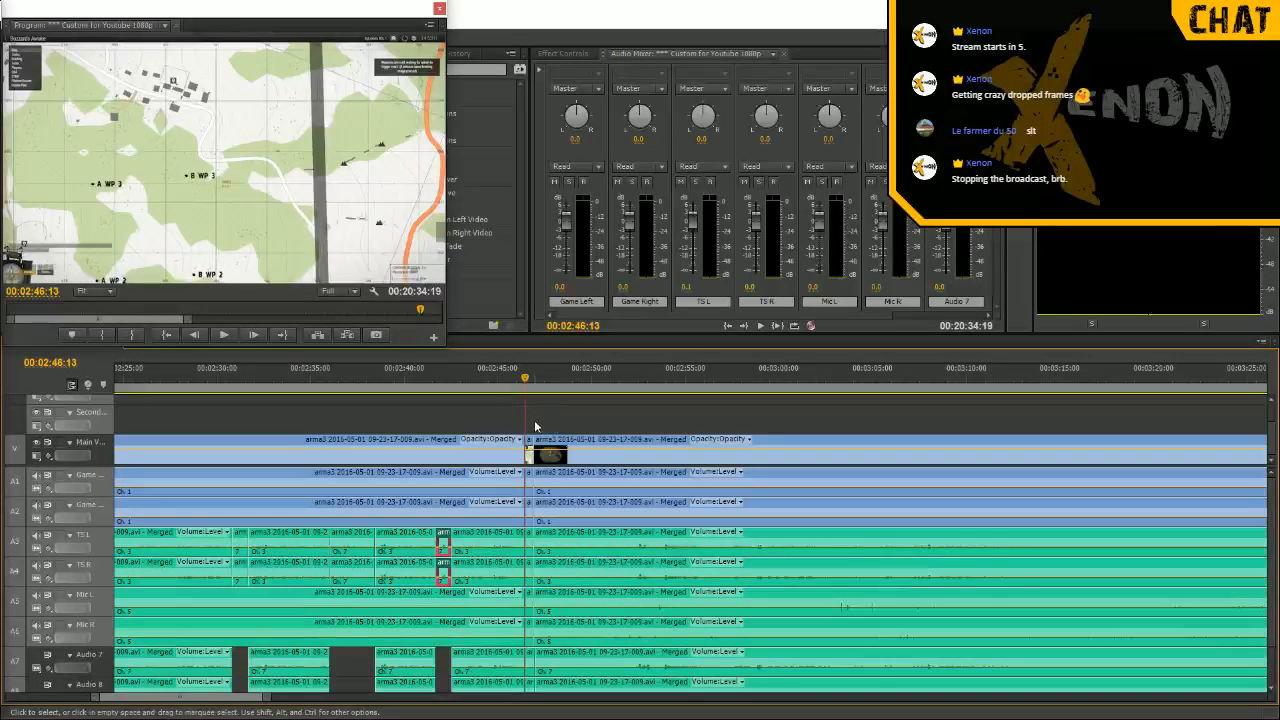
{"action": "left_click_drag", "start_coordinate": [531, 696], "coordinate": [531, 698]}
{"action": "scroll", "coordinate": [1275, 598], "scroll_direction": "down", "scroll_amount": 1}
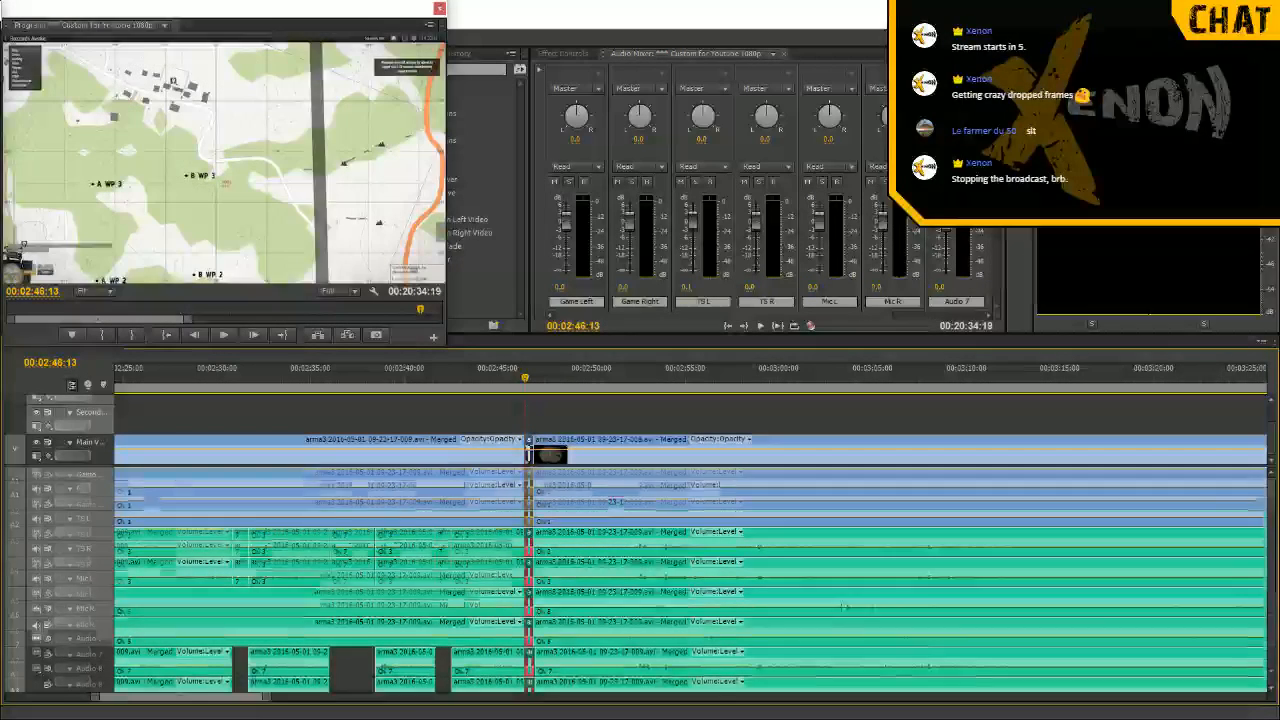
{"action": "key", "text": "ctrl+Left"}
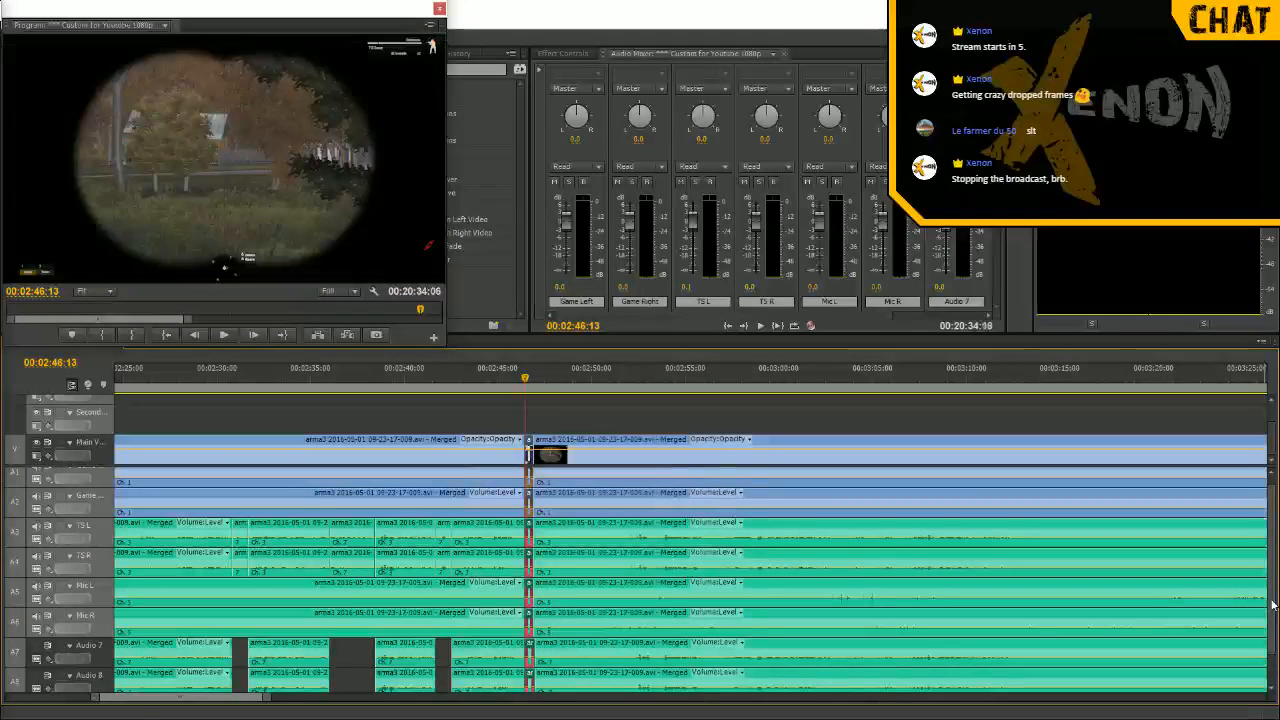
{"action": "left_click", "coordinate": [432, 381]}
{"action": "key", "text": "space"}
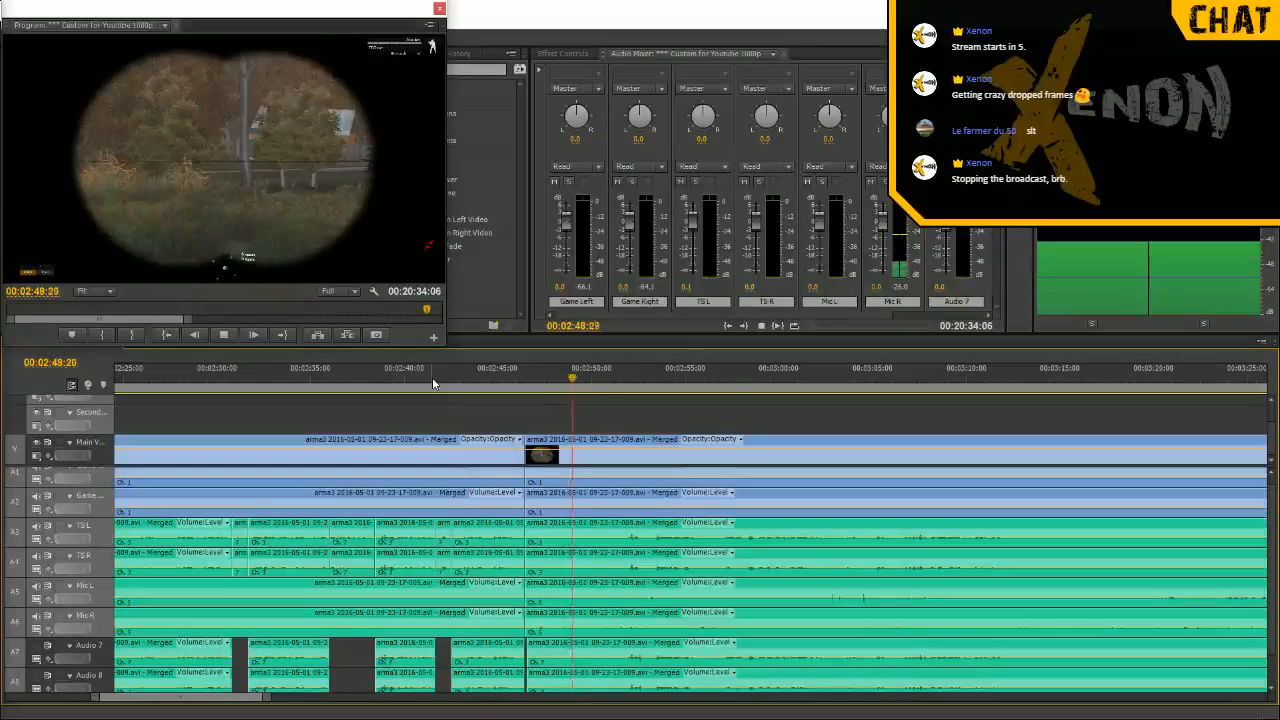
{"action": "key", "text": "space"}
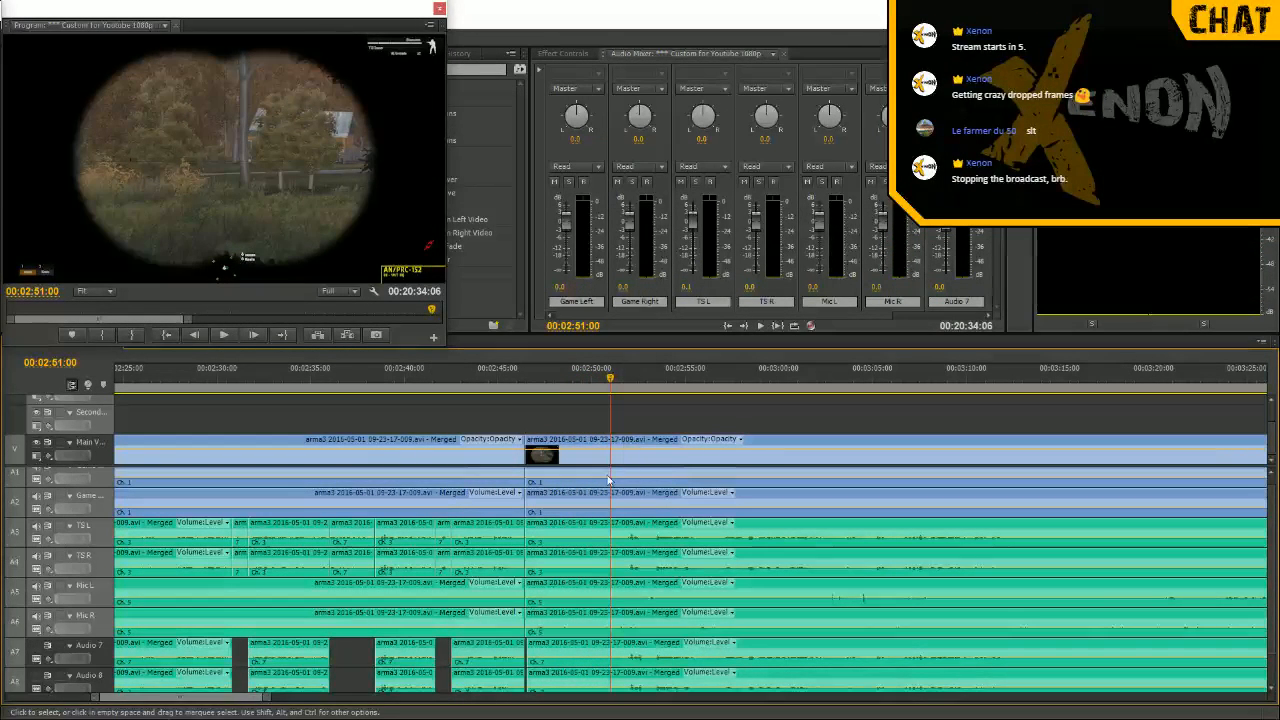
Trim the start of the Mic L and Mic R clips after the map cut to about 00:02:50, and replay from 00:02:45:18
{"action": "scroll", "coordinate": [1265, 566], "scroll_direction": "up", "scroll_amount": 1}
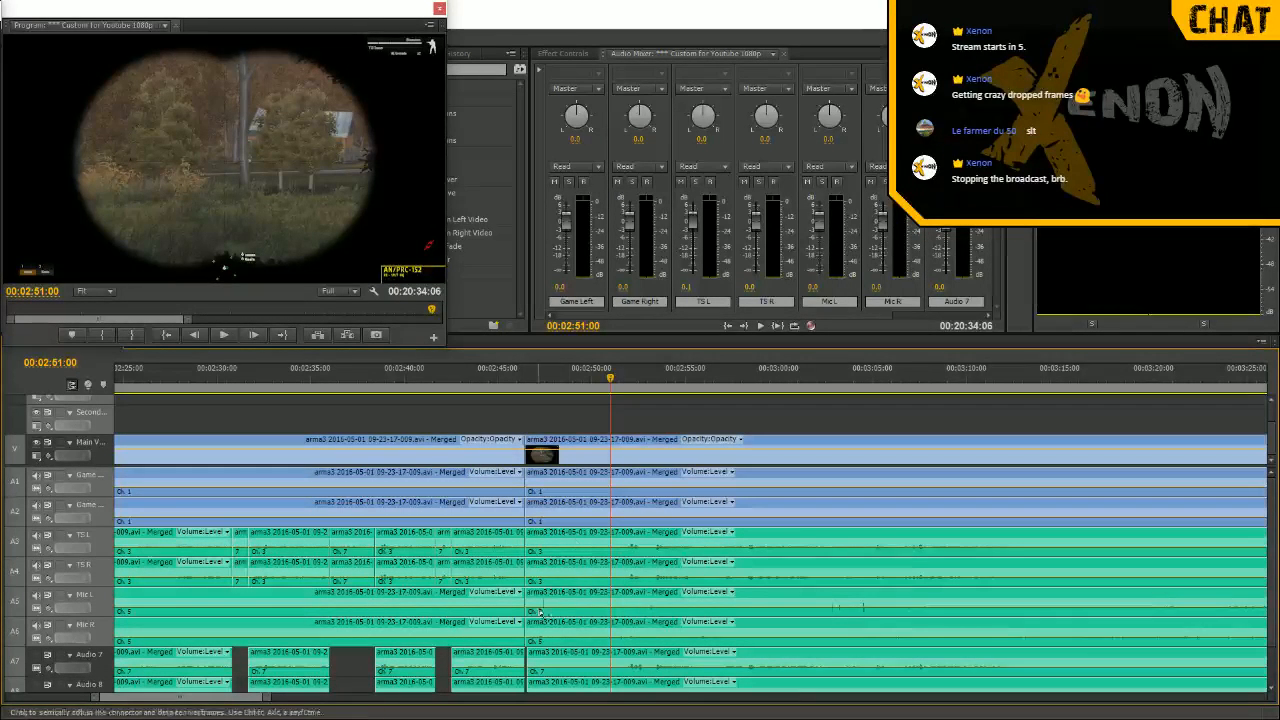
{"action": "left_click_drag", "start_coordinate": [601, 386], "coordinate": [561, 381]}
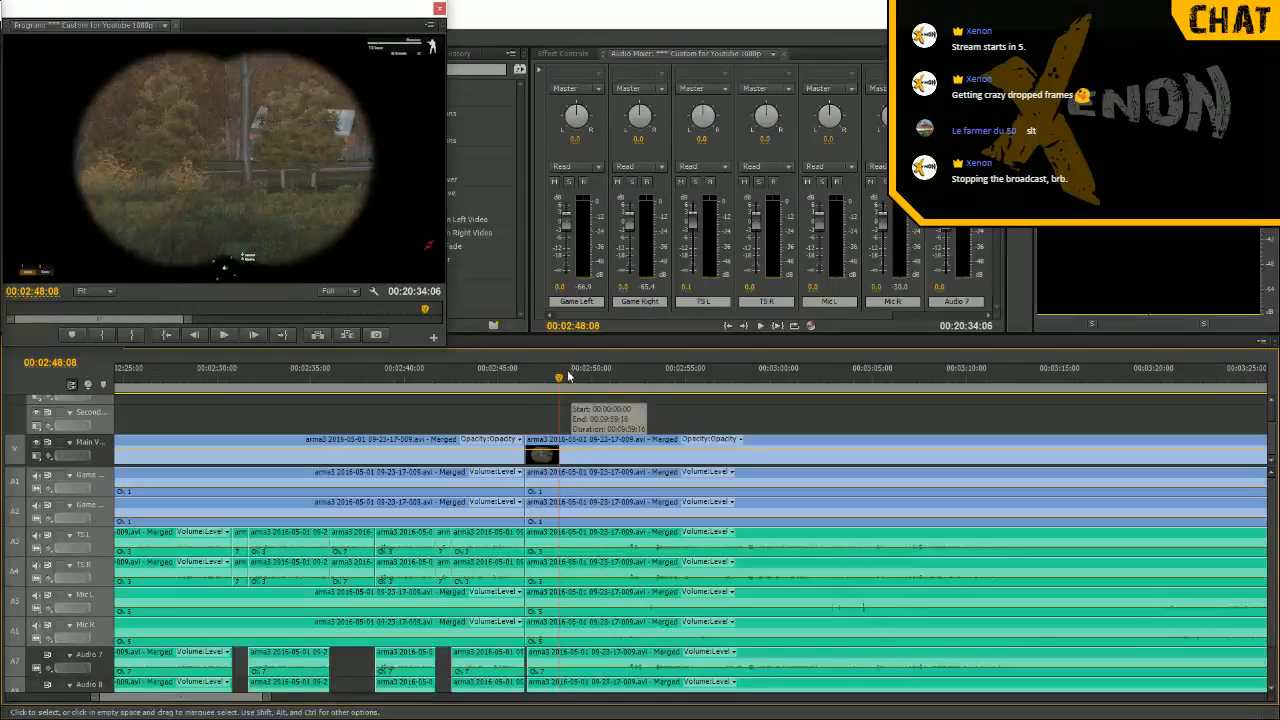
{"action": "left_click_drag", "start_coordinate": [561, 383], "coordinate": [568, 381]}
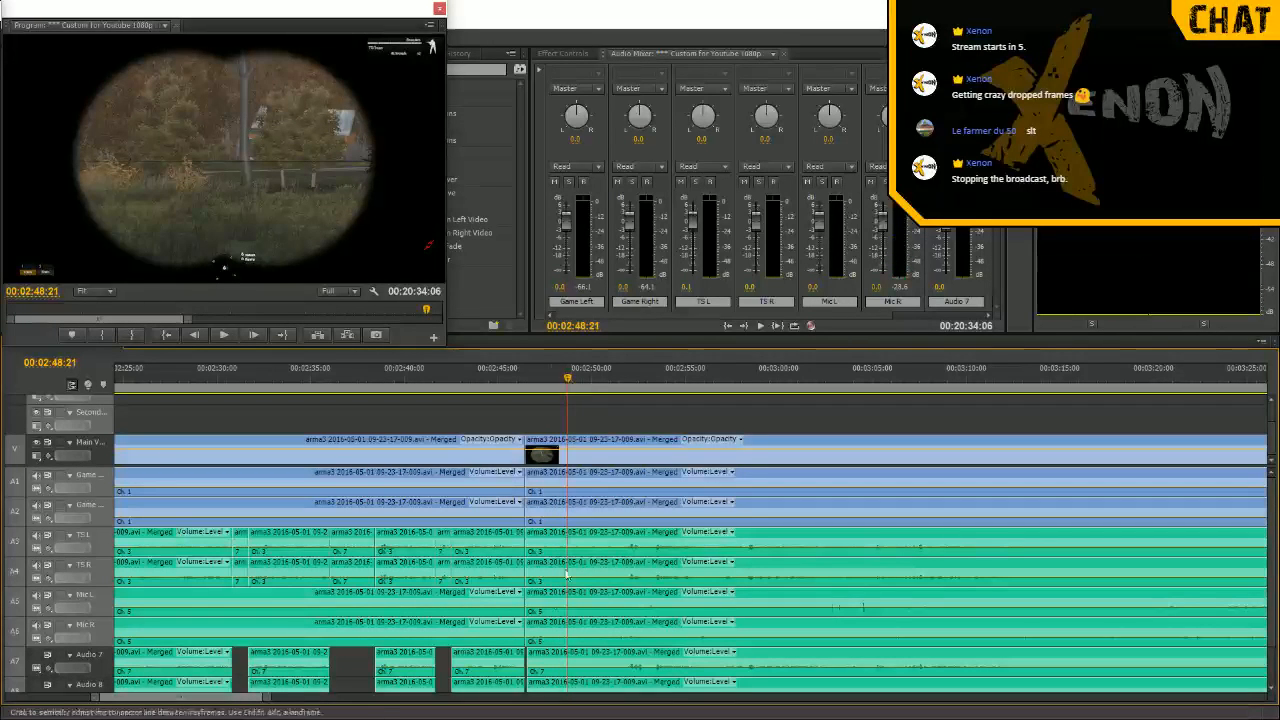
{"action": "left_click_drag", "start_coordinate": [531, 592], "coordinate": [605, 622]}
{"action": "left_click", "coordinate": [505, 377]}
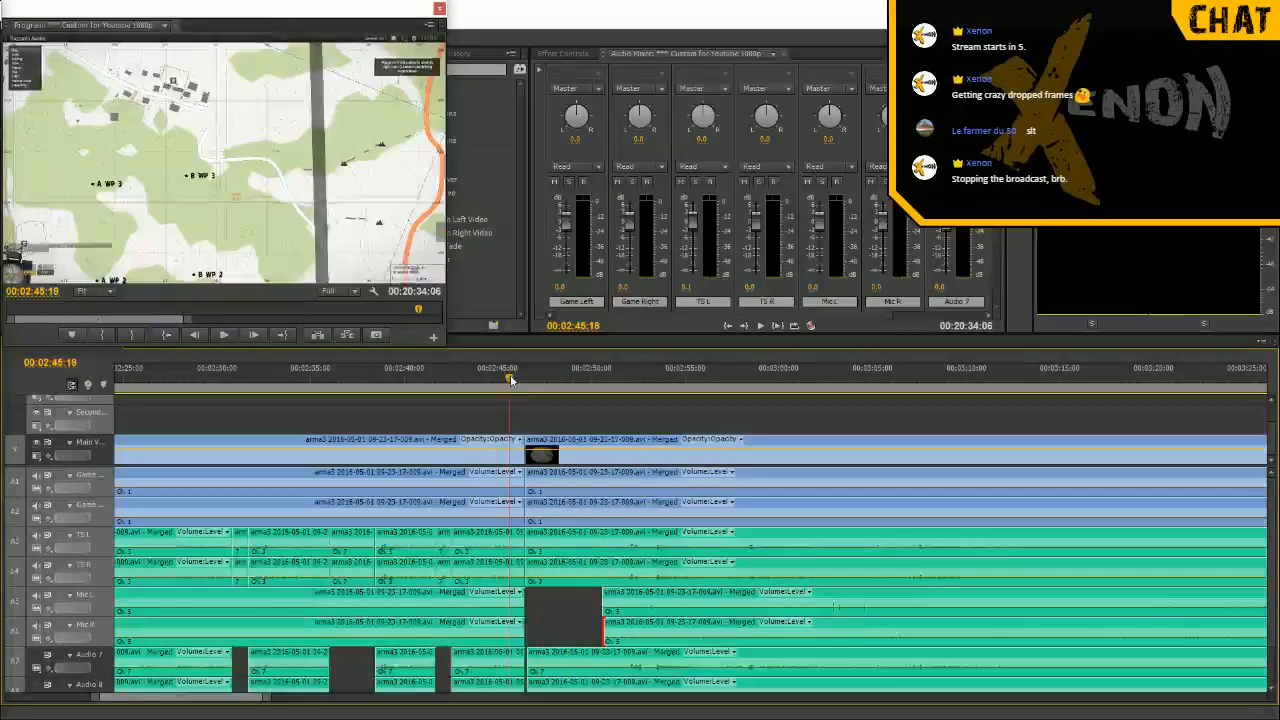
{"action": "key", "text": "space"}
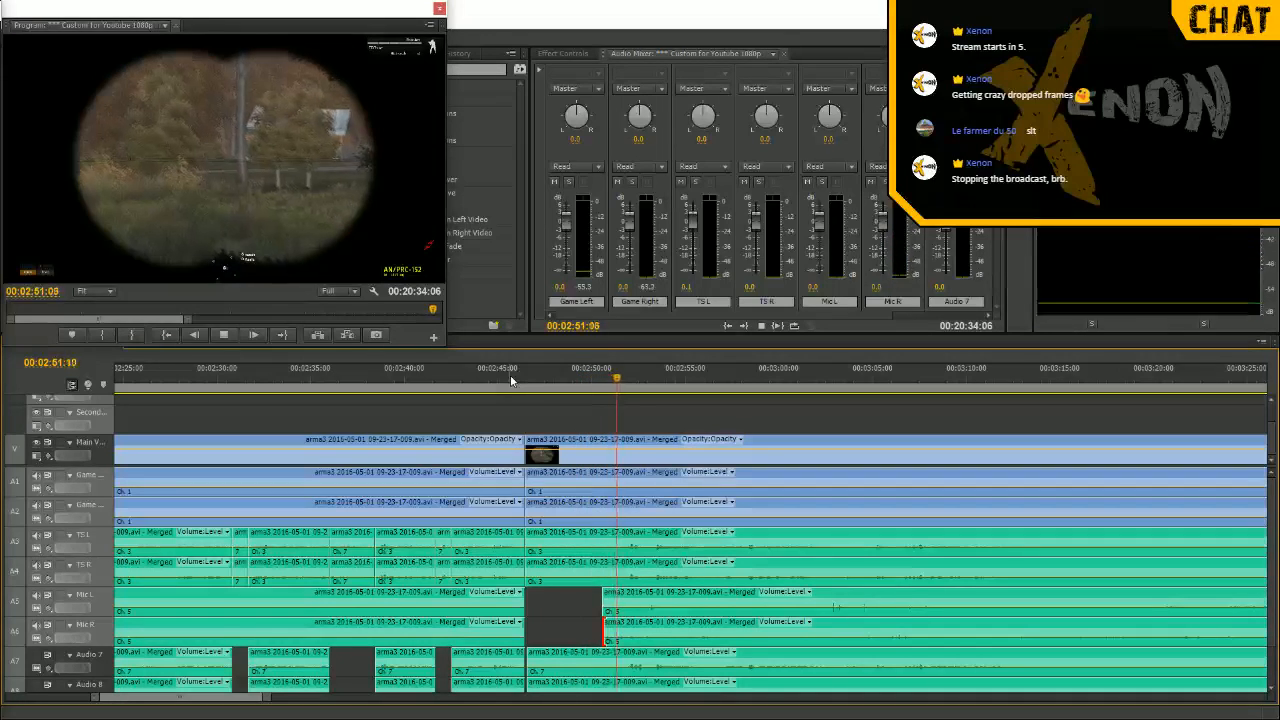
Fine-trim the start of the Mic L and Mic R clips to 00:02:50:28 and play on through the binocular scene
{"action": "left_click", "coordinate": [591, 376]}
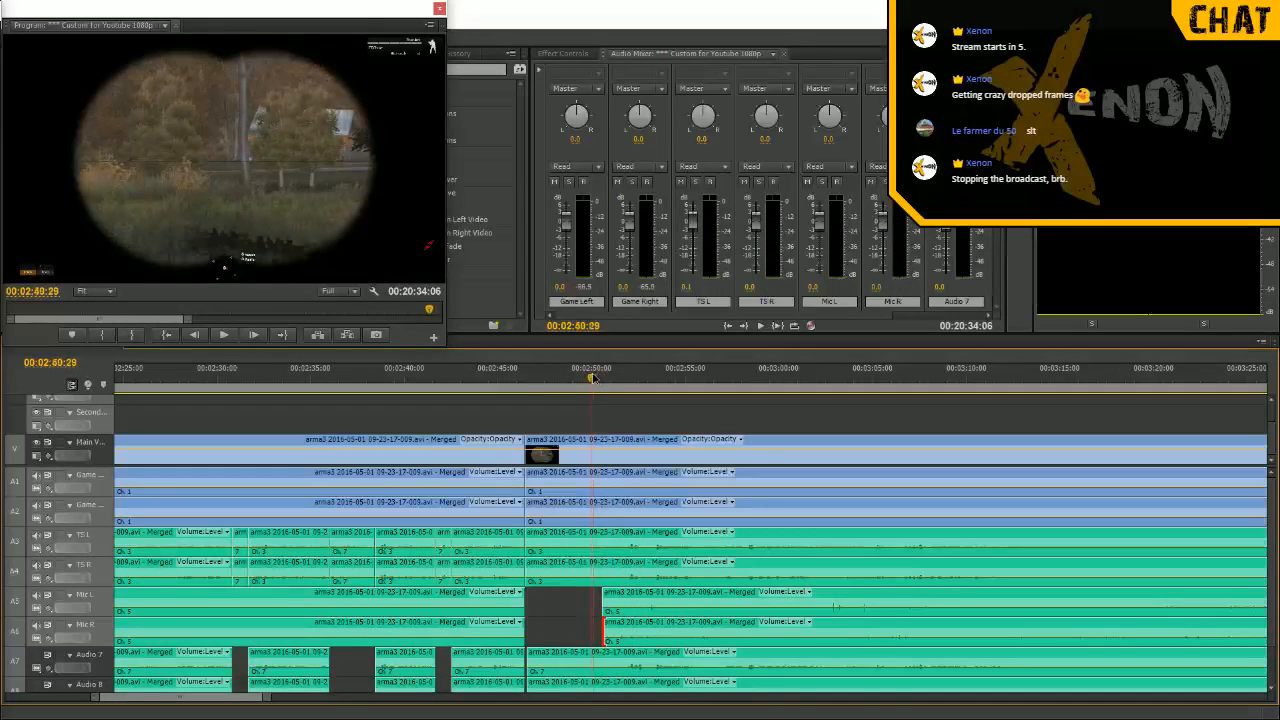
{"action": "key", "text": "space"}
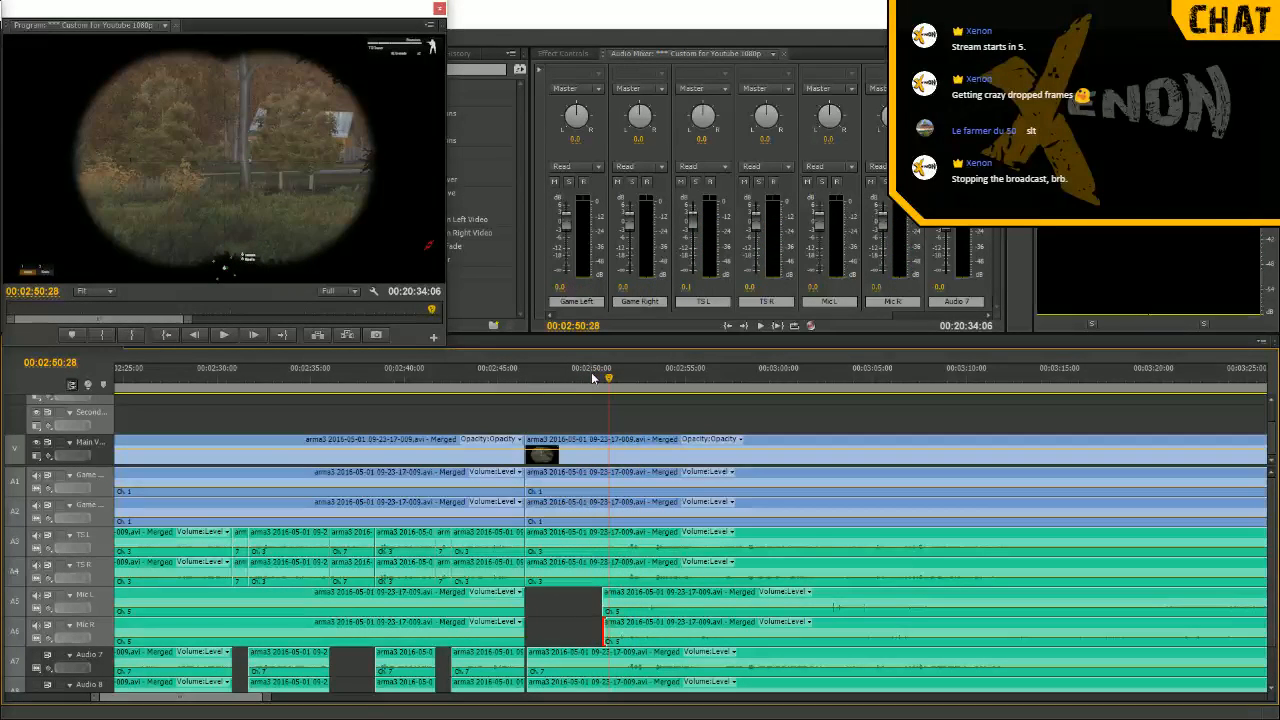
{"action": "key", "text": "equal"}
{"action": "left_click_drag", "start_coordinate": [632, 631], "coordinate": [698, 638]}
{"action": "key", "text": "minus"}
{"action": "left_click", "coordinate": [621, 378]}
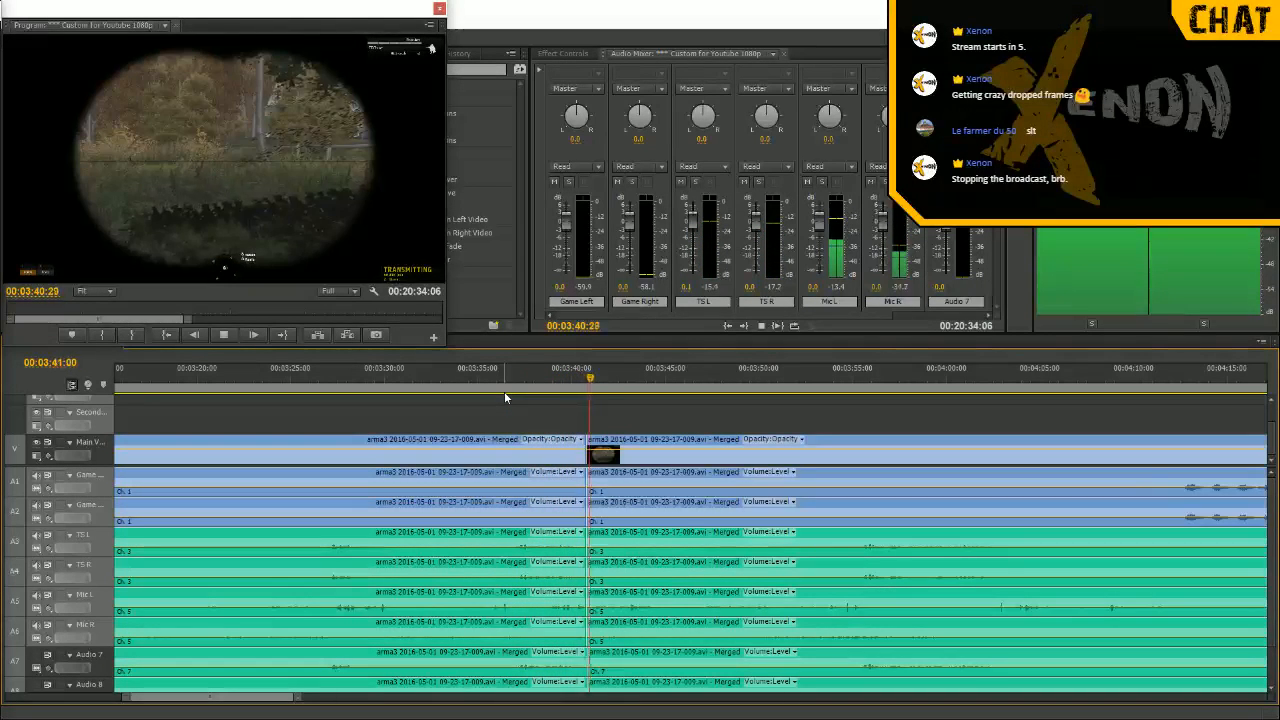
Trim the end of the Mic L and Mic R clips before the binocular scene's next cut to 00:03:38:06, and replay the following footage
{"action": "key", "text": "space"}
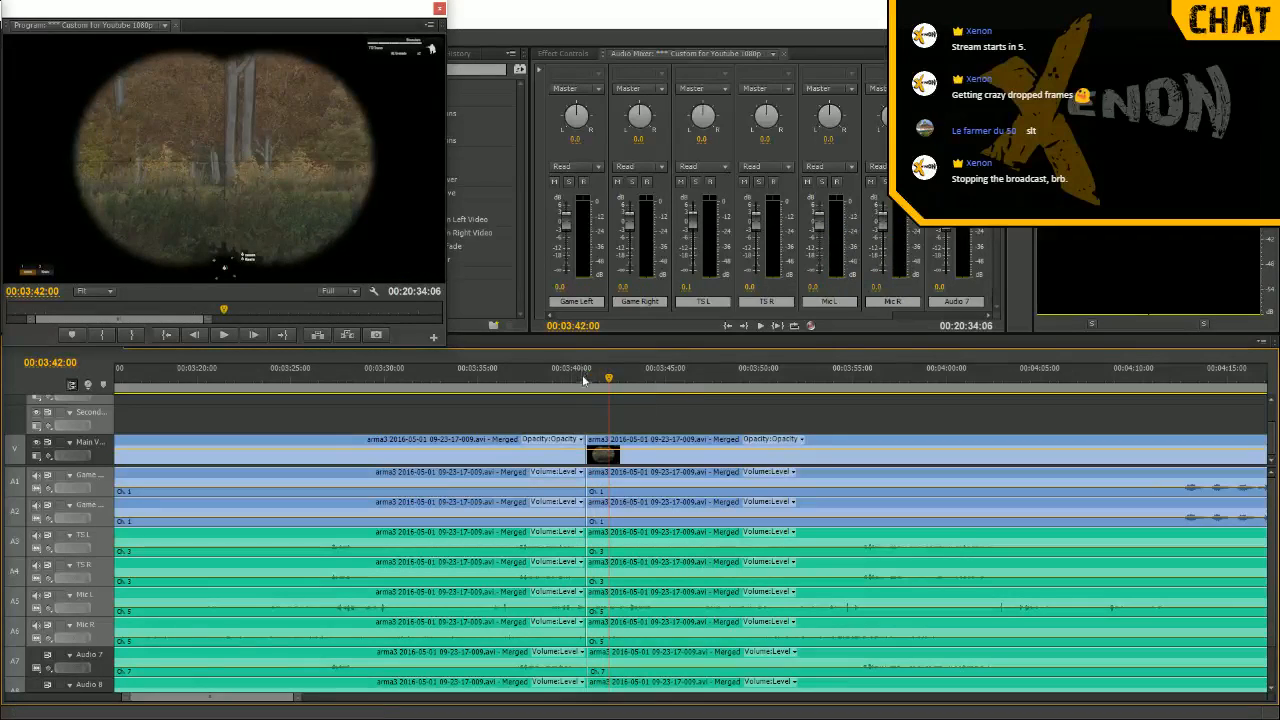
{"action": "left_click_drag", "start_coordinate": [580, 381], "coordinate": [540, 388]}
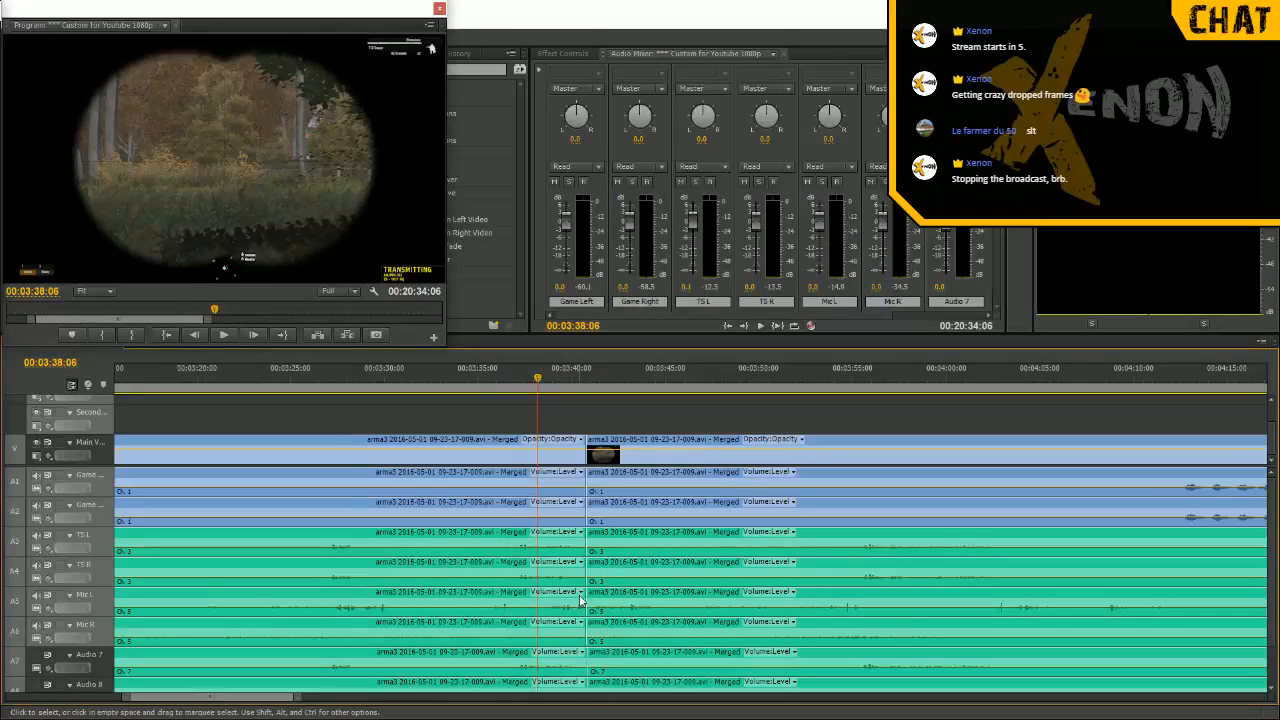
{"action": "left_click_drag", "start_coordinate": [580, 598], "coordinate": [538, 627]}
{"action": "left_click", "coordinate": [457, 368]}
{"action": "key", "text": "space"}
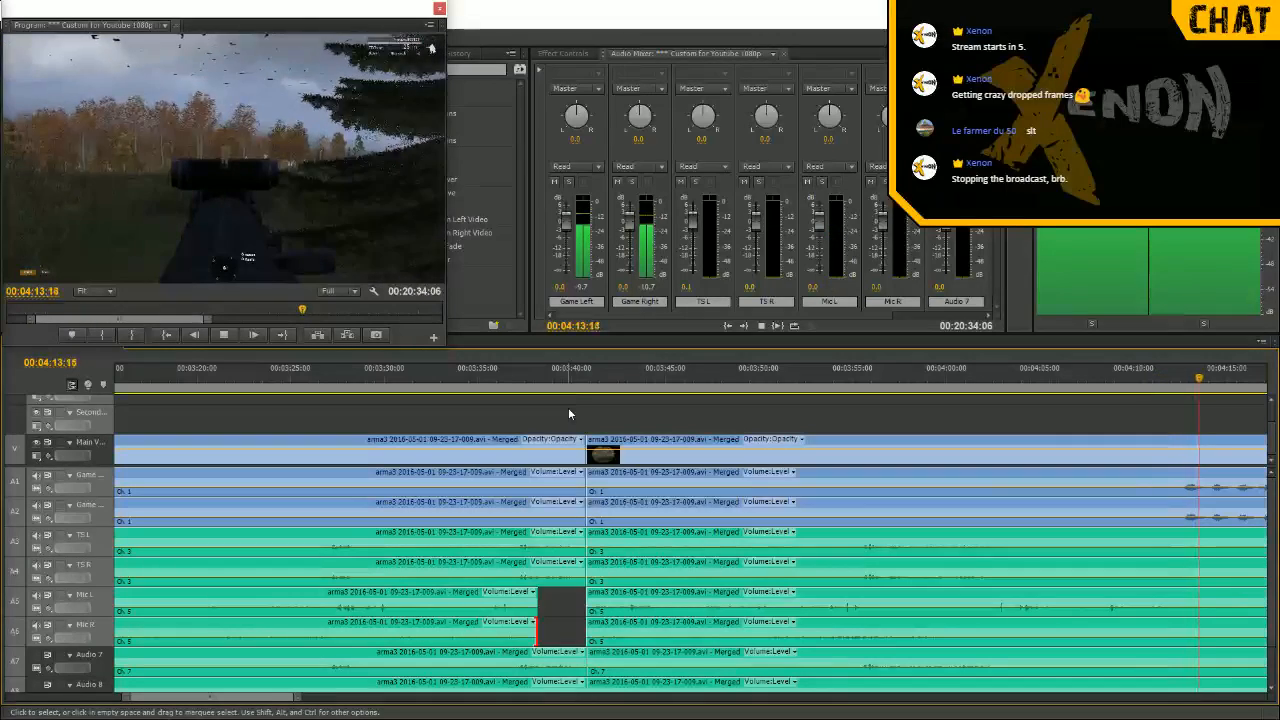
{"action": "key", "text": "space"}
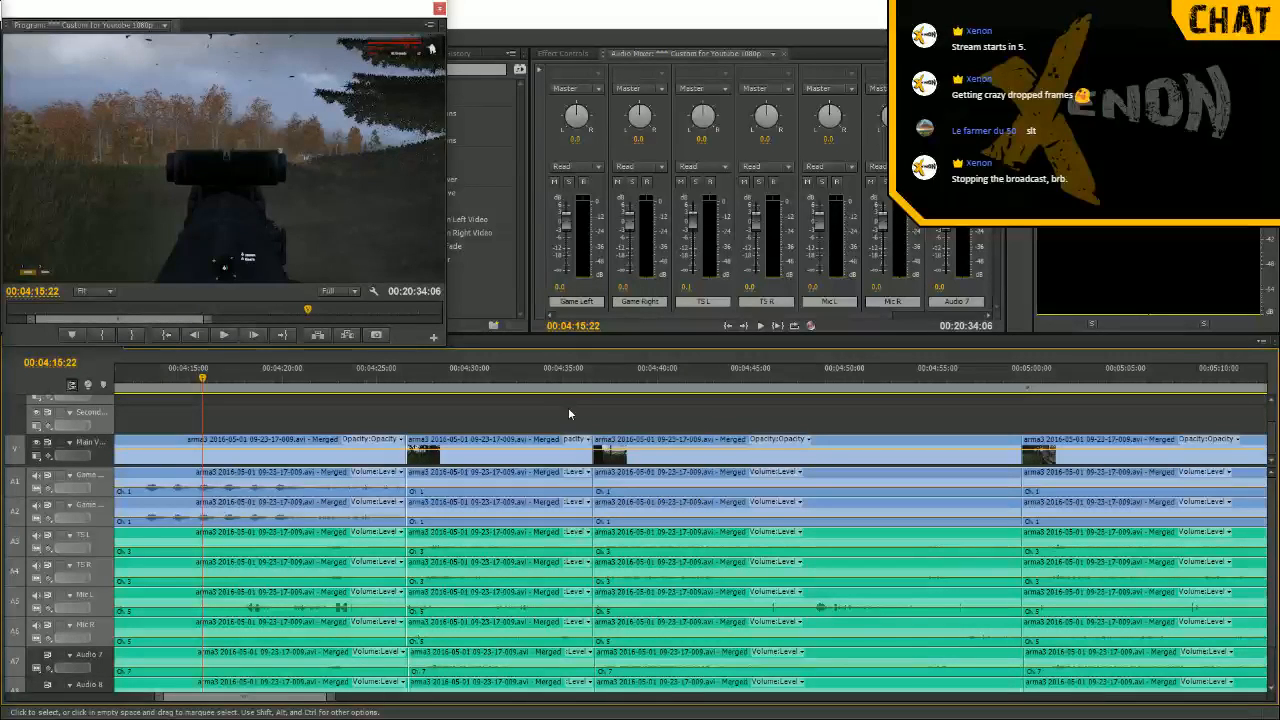
{"action": "key", "text": "space"}
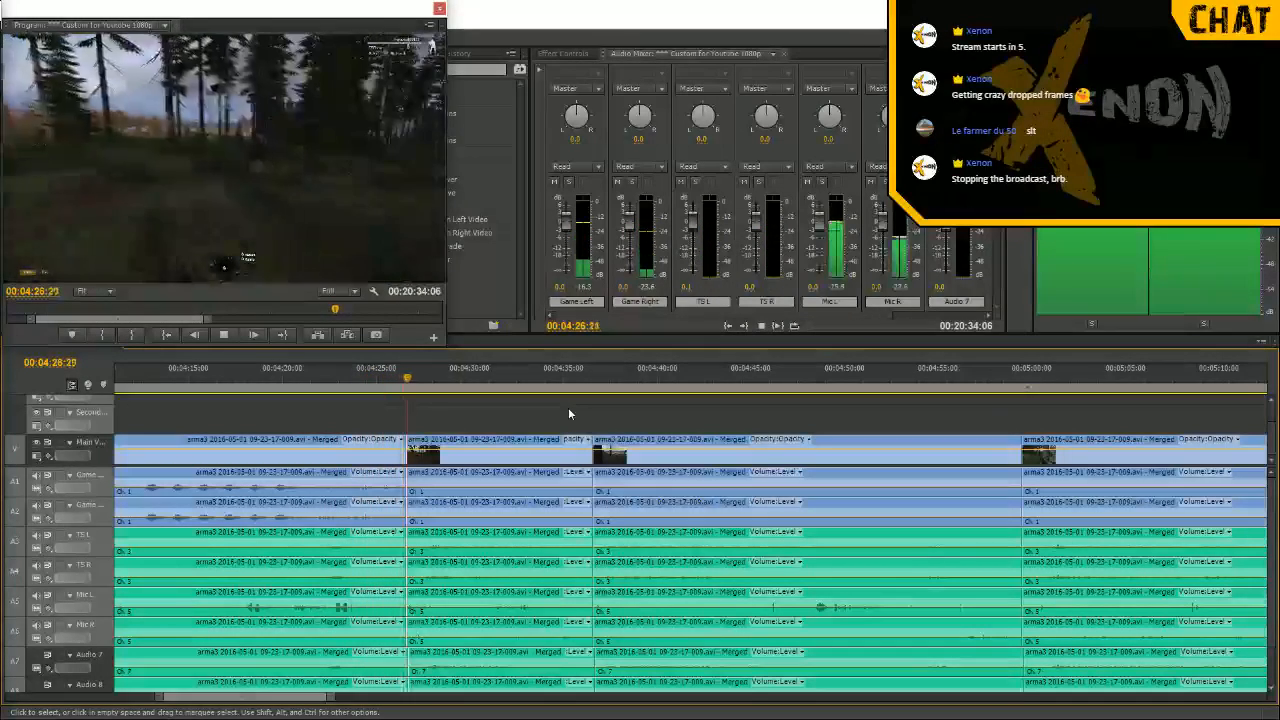
Replay the forest footage across the cut just before 00:04:27:00 to check how the game and mic audio change
{"action": "key", "text": "space"}
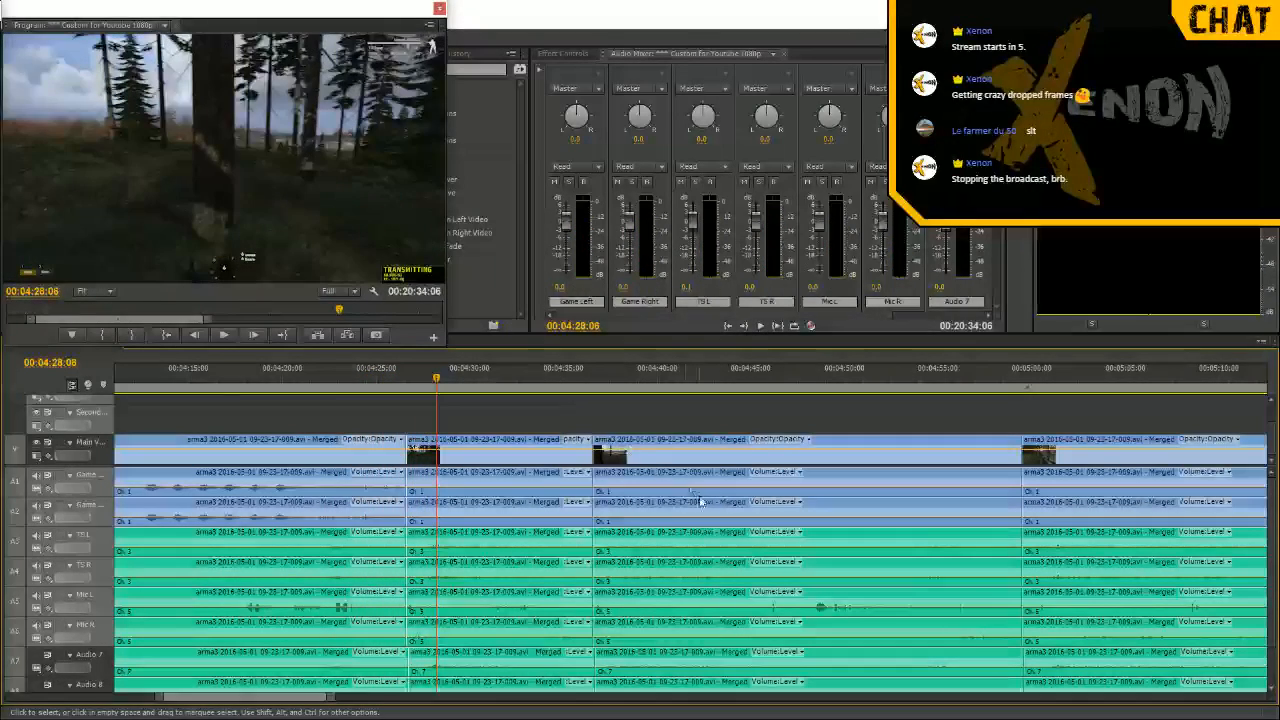
{"action": "key", "text": "space"}
{"action": "left_click", "coordinate": [279, 383]}
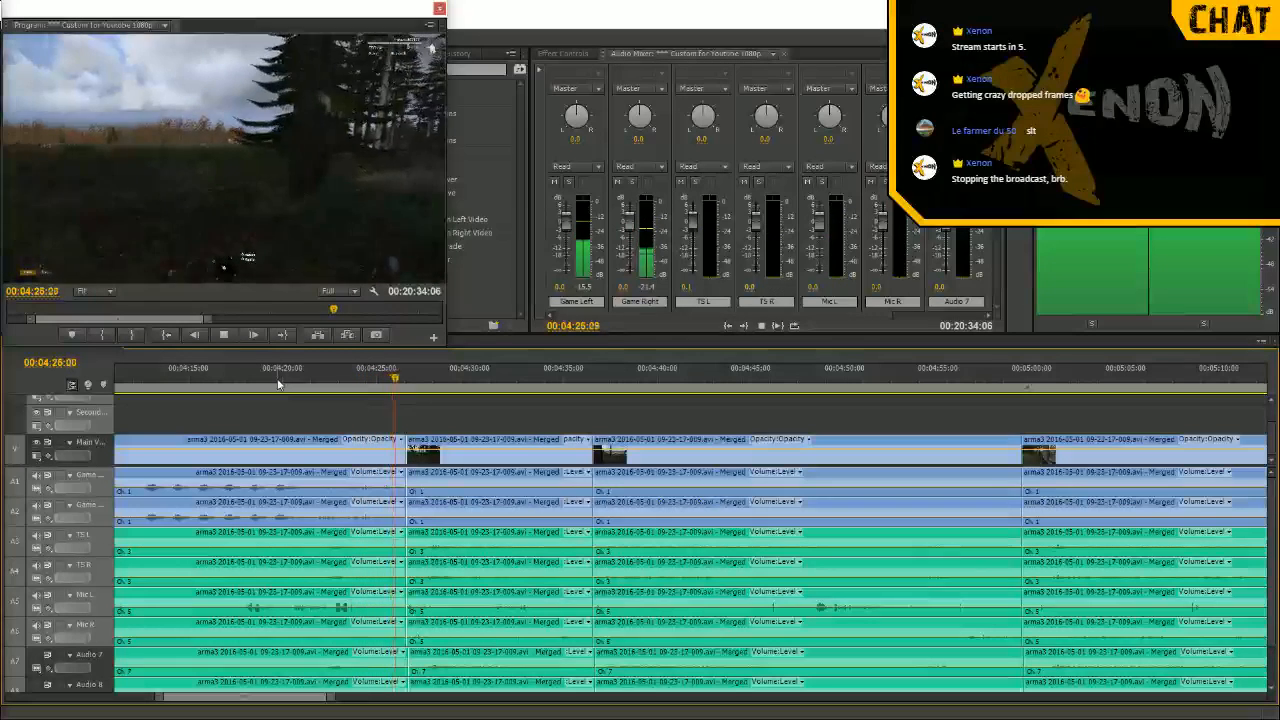
{"action": "key", "text": "space"}
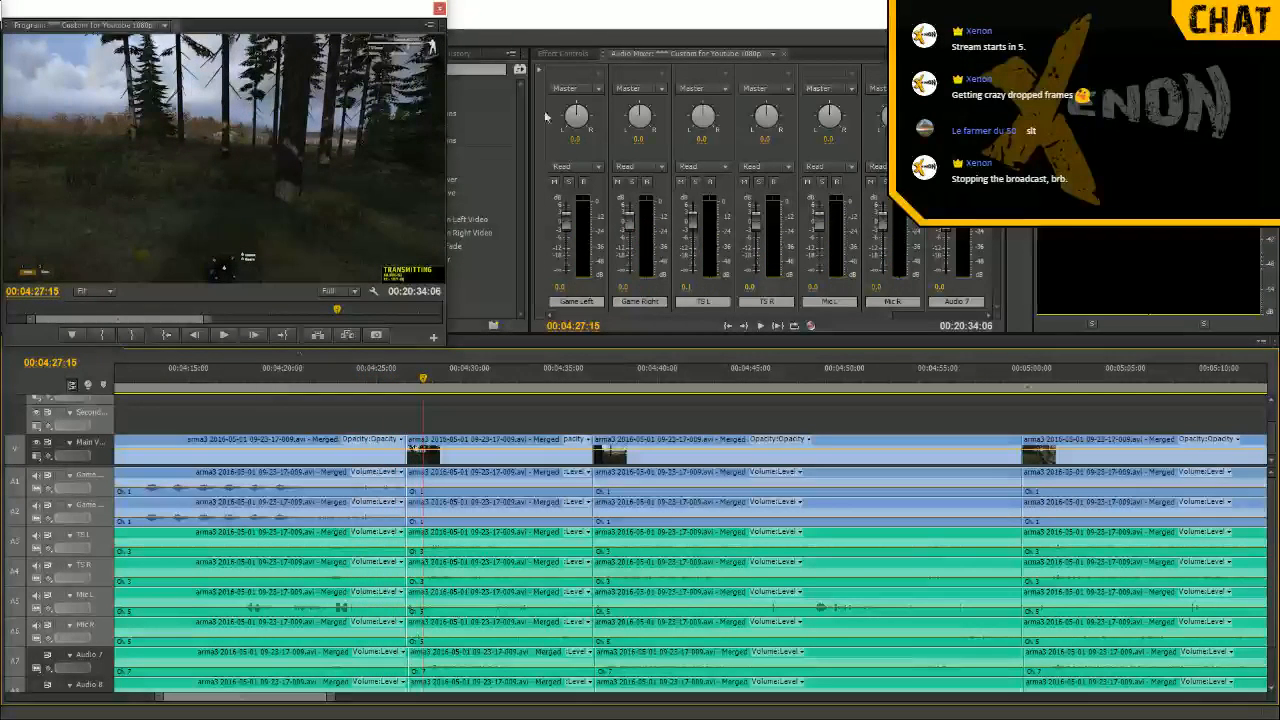
Move the floating Program monitor window away so the project files and effects list are uncovered
{"action": "left_click_drag", "start_coordinate": [256, 18], "coordinate": [523, 18]}
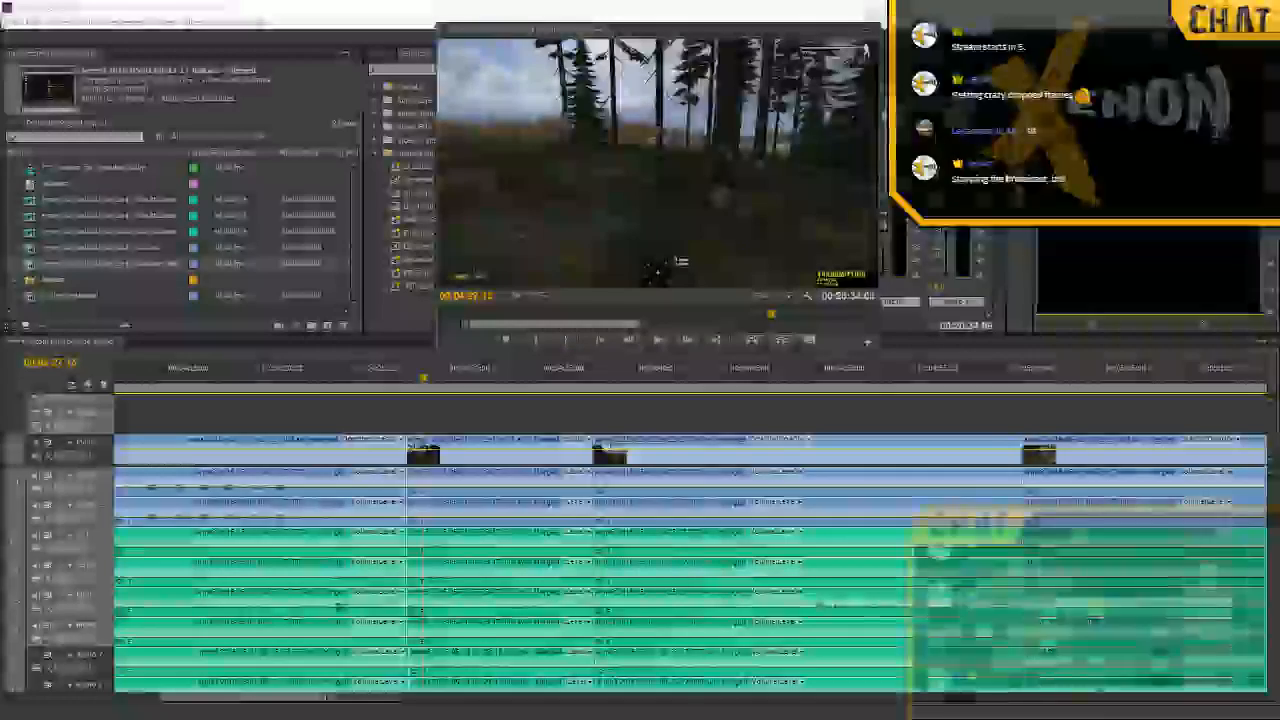
{"action": "left_click_drag", "start_coordinate": [703, 28], "coordinate": [1096, 19]}
{"action": "left_click", "coordinate": [476, 24]}
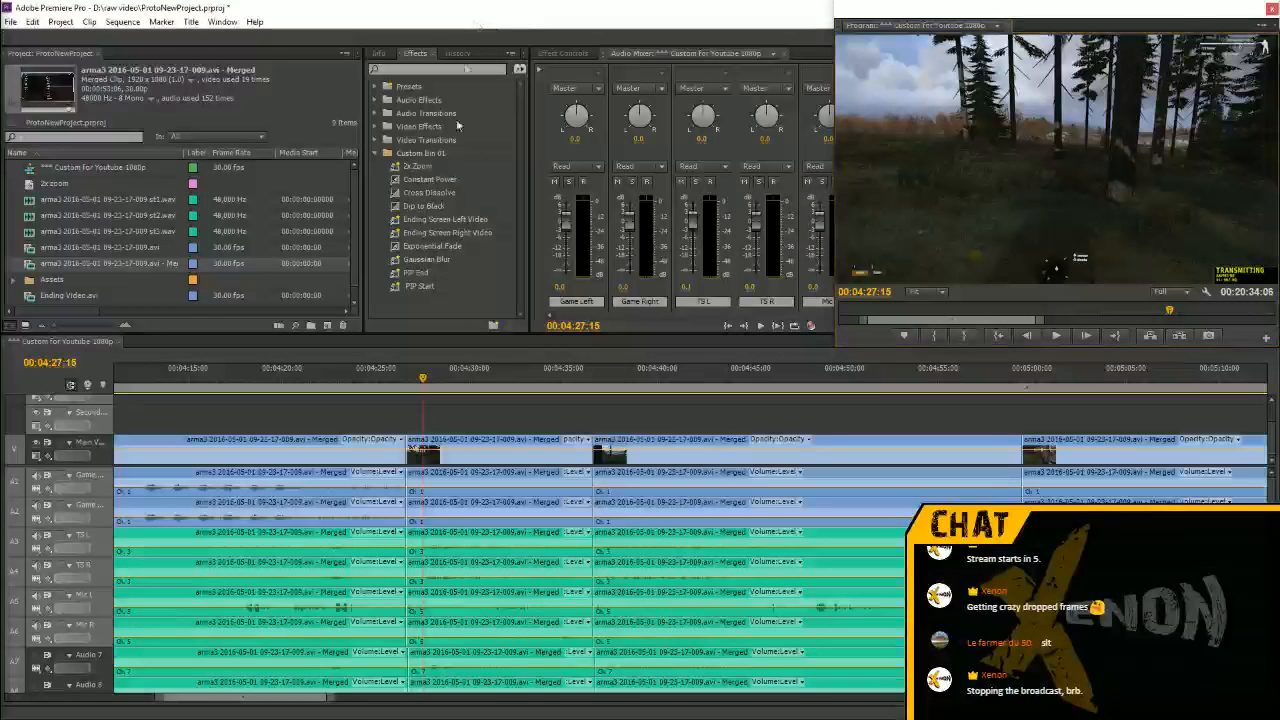
Apply the Constant Power crossfade to the Game Left and Game Right clips at the cut just before 00:04:27:00
{"action": "left_click", "coordinate": [430, 193]}
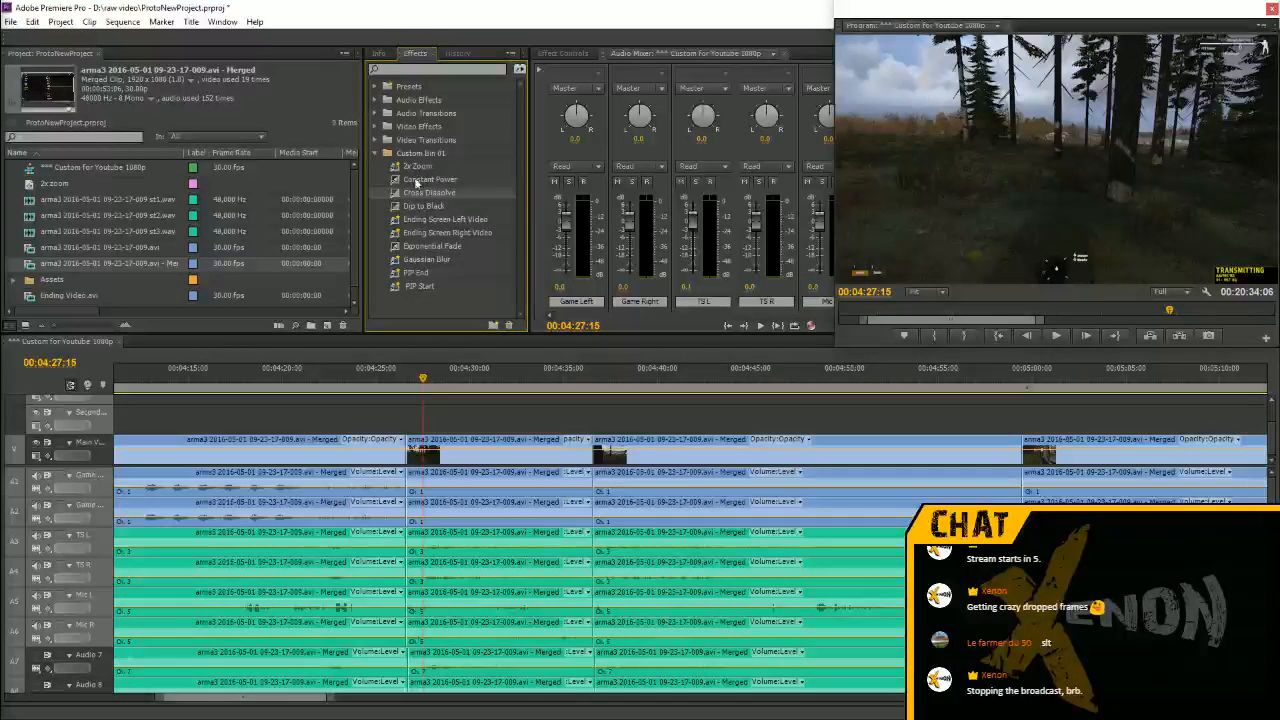
{"action": "left_click", "coordinate": [428, 247]}
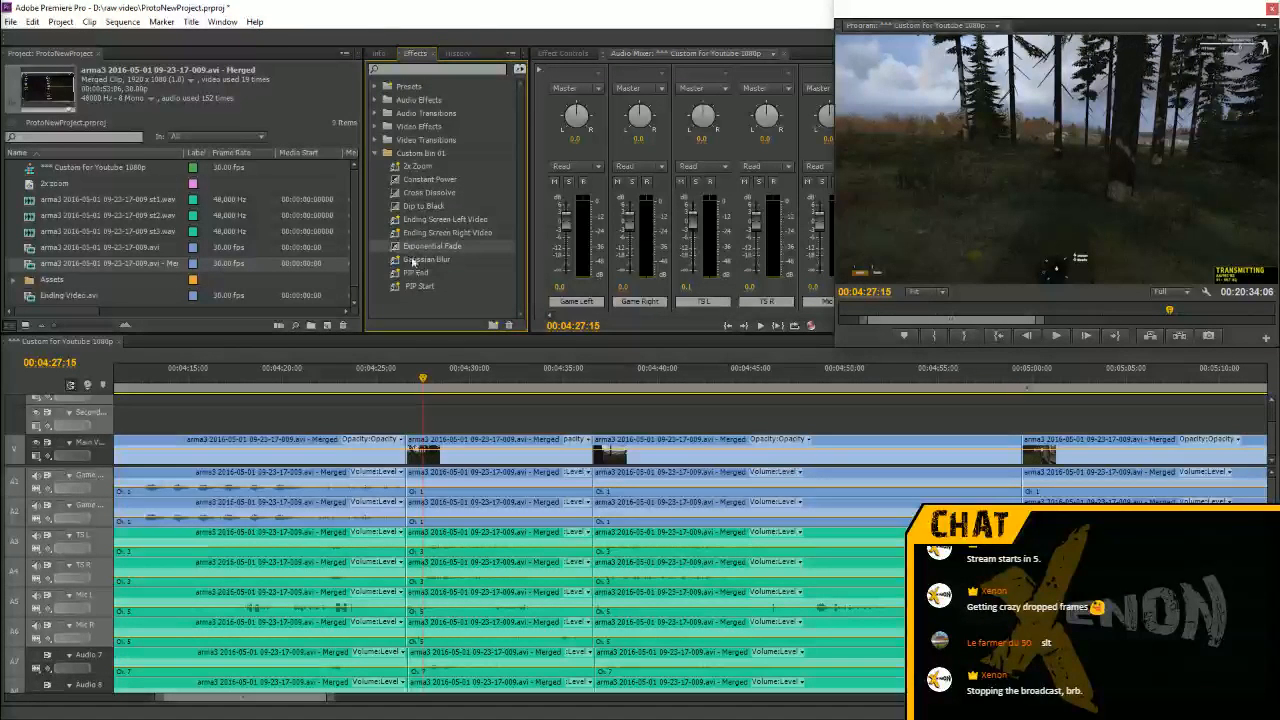
{"action": "left_click", "coordinate": [432, 180]}
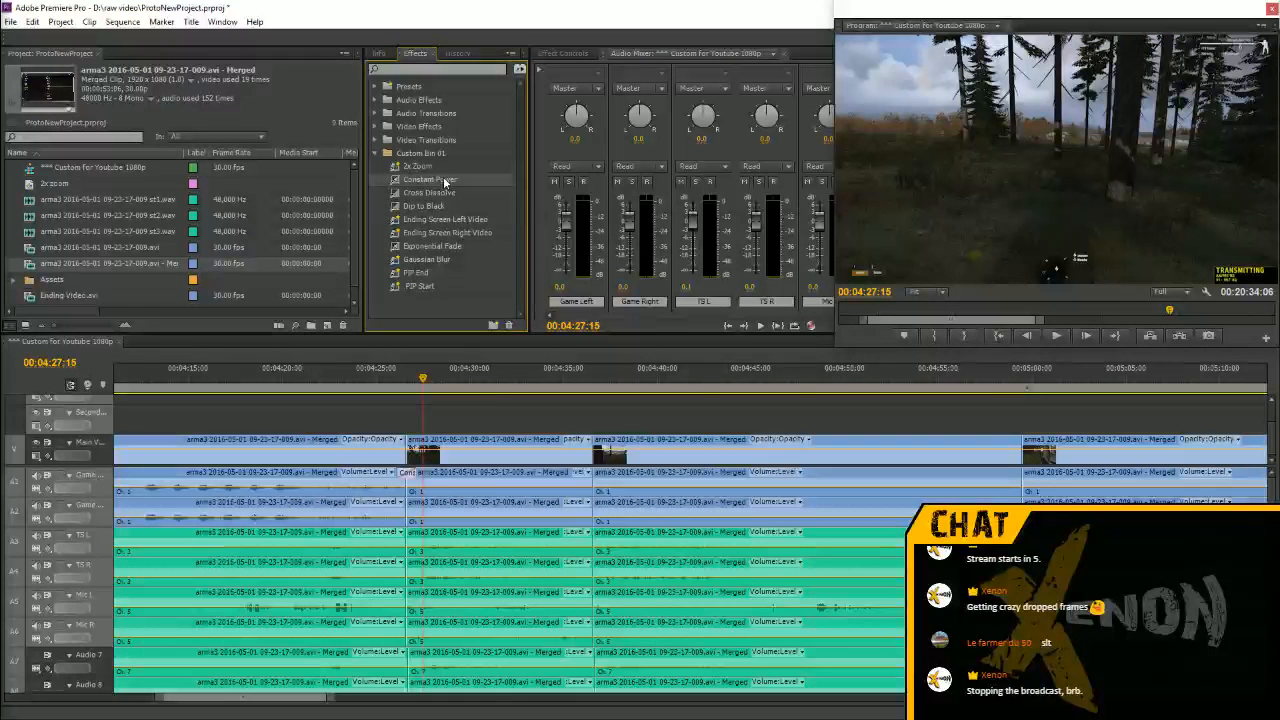
{"action": "left_click_drag", "start_coordinate": [476, 300], "coordinate": [408, 505]}
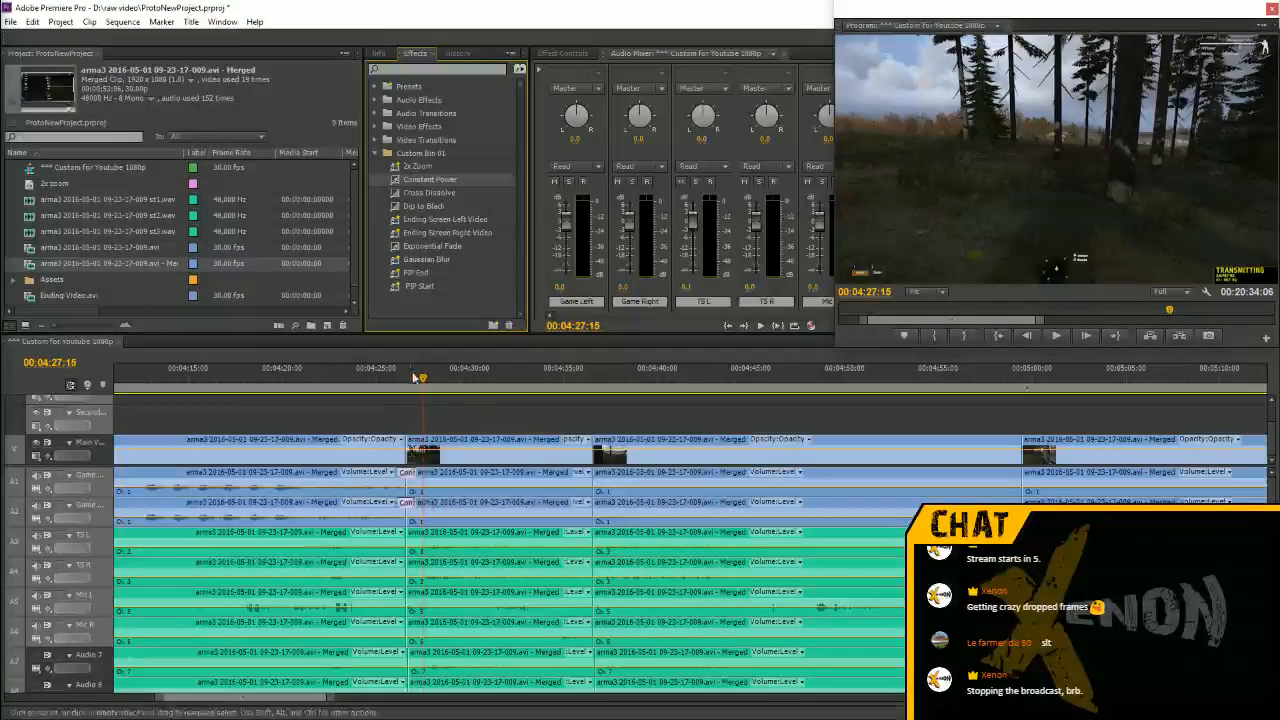
Trim the start of the Mic L and Mic R clips after the crossfaded cut to 00:04:28:00, and play on to about 00:04:59:18
{"action": "left_click", "coordinate": [367, 378]}
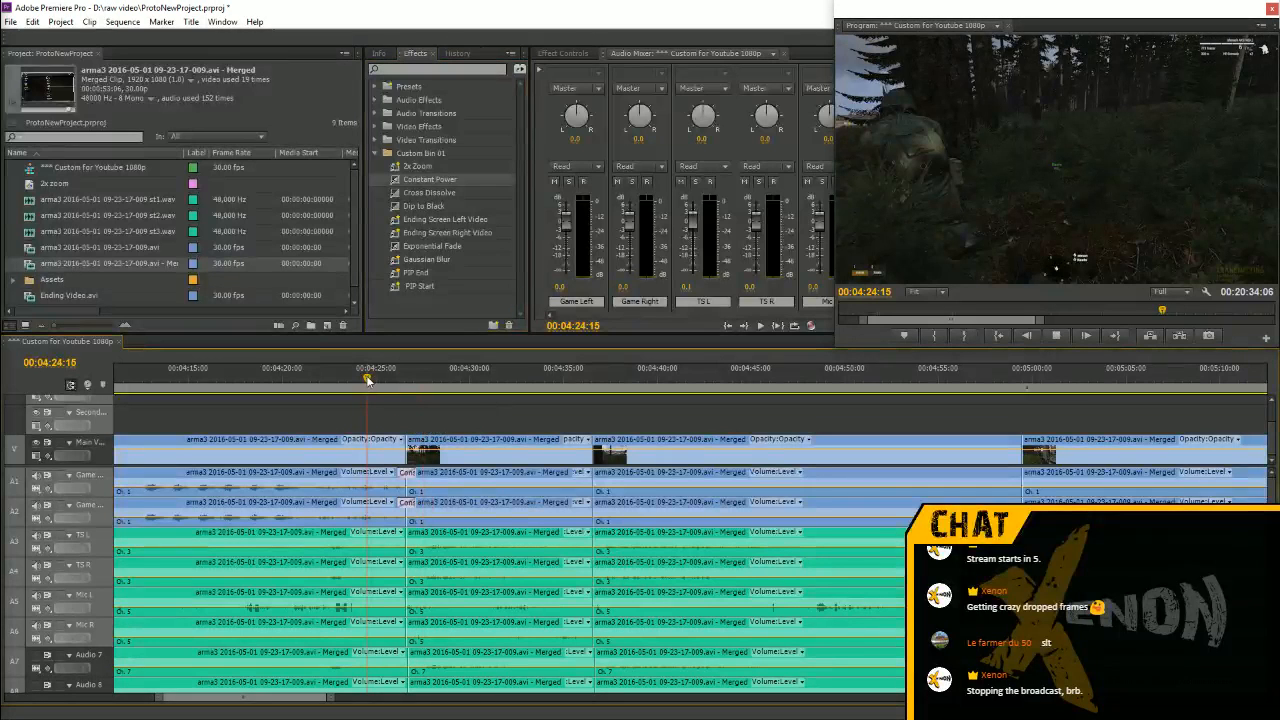
{"action": "left_click_drag", "start_coordinate": [367, 378], "coordinate": [428, 378]}
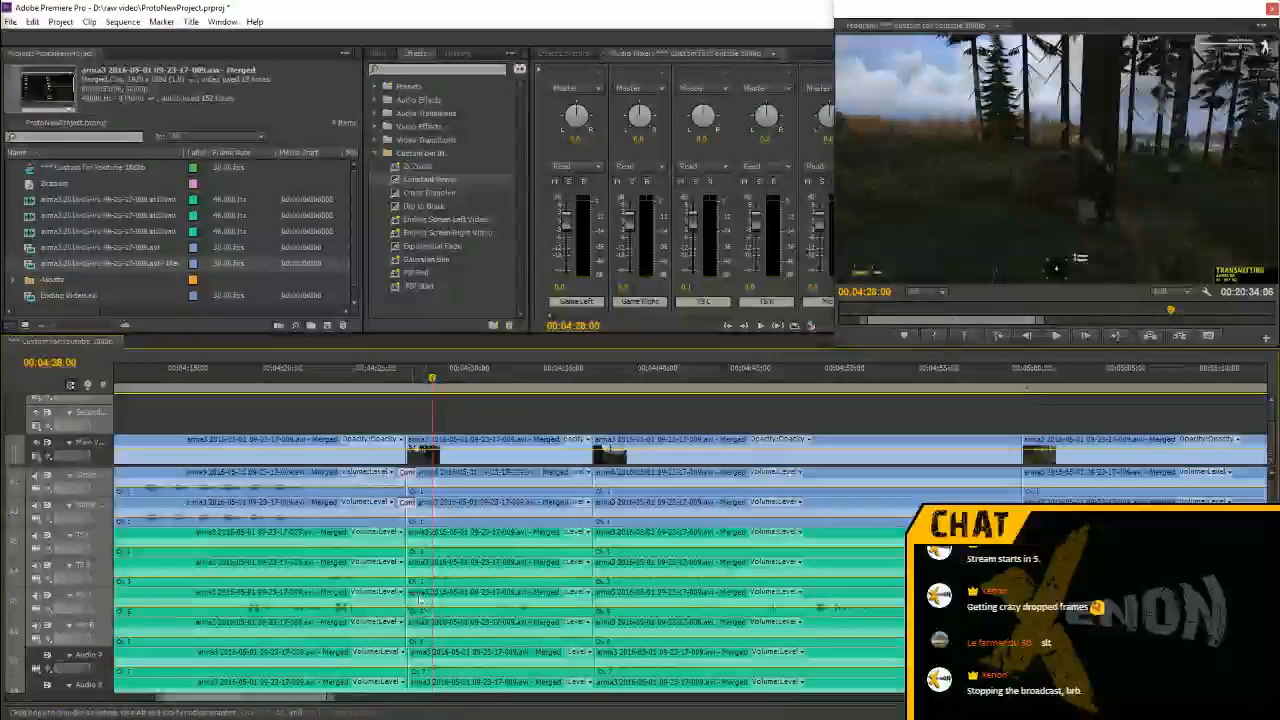
{"action": "left_click_drag", "start_coordinate": [404, 603], "coordinate": [432, 632]}
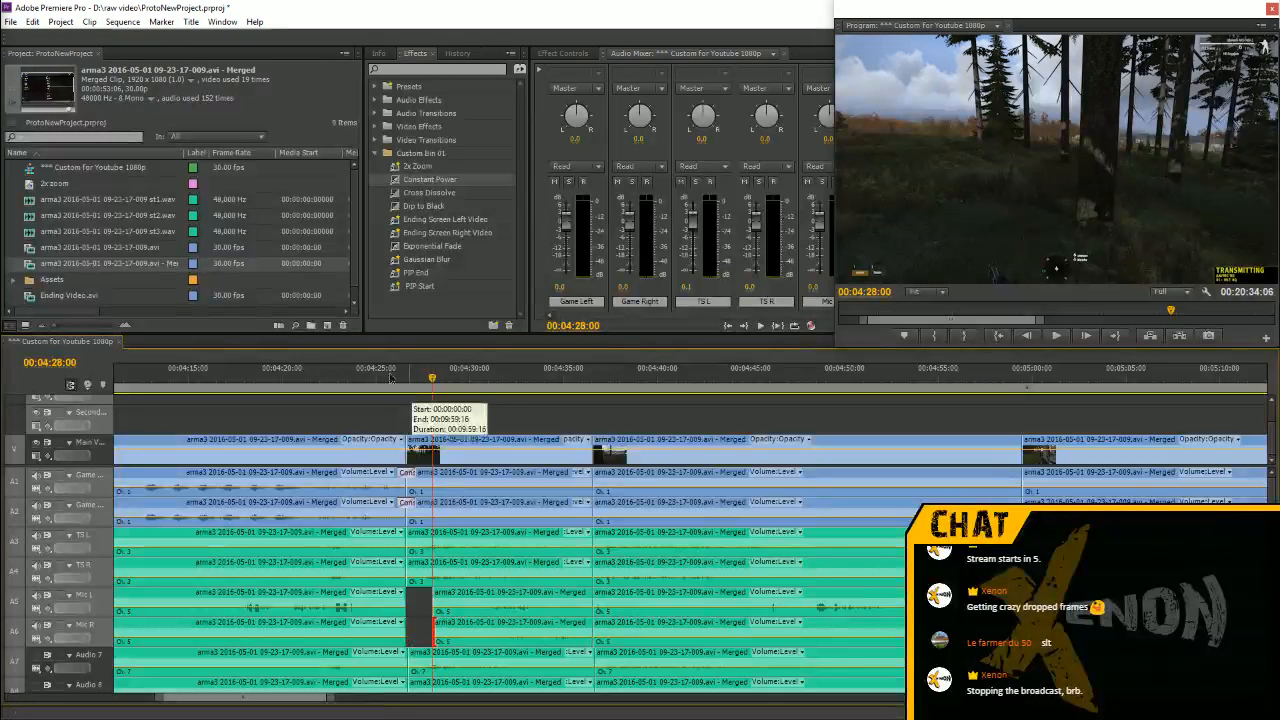
{"action": "key", "text": "space"}
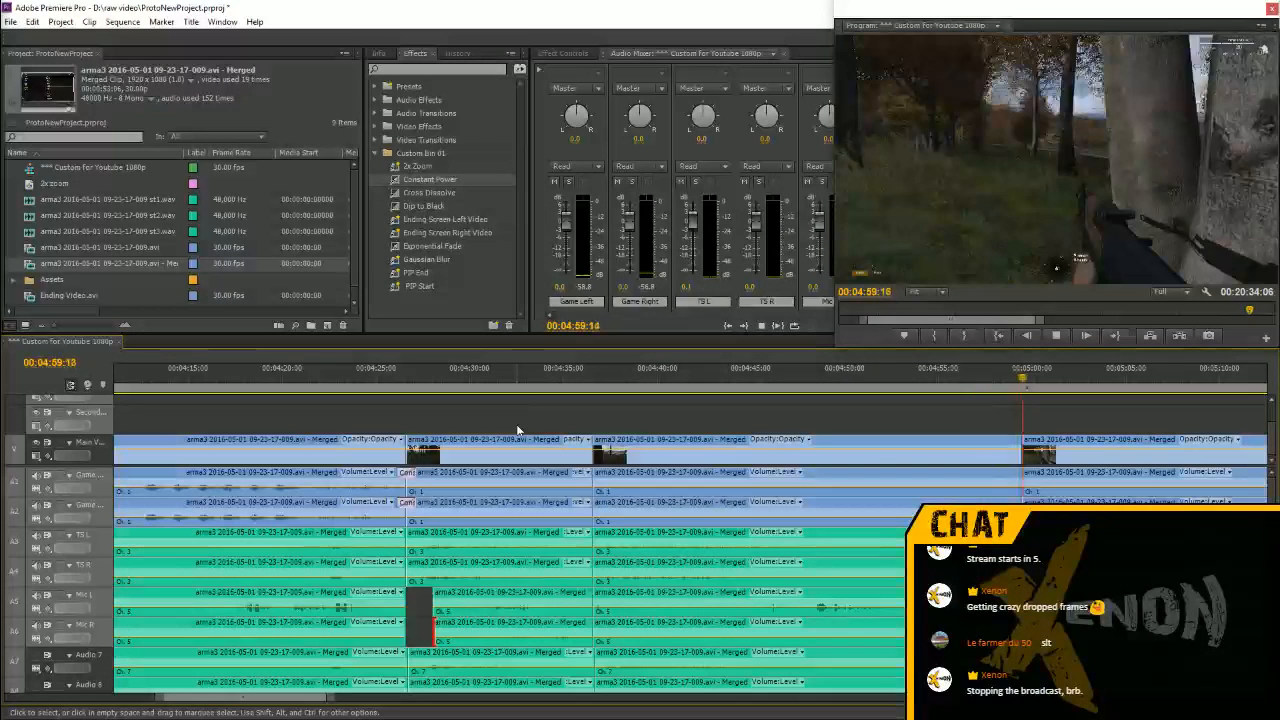
Split all tracks at 00:04:56:12, ripple-delete the piece up to the next cut, and replay across the join
{"action": "left_click", "coordinate": [915, 375]}
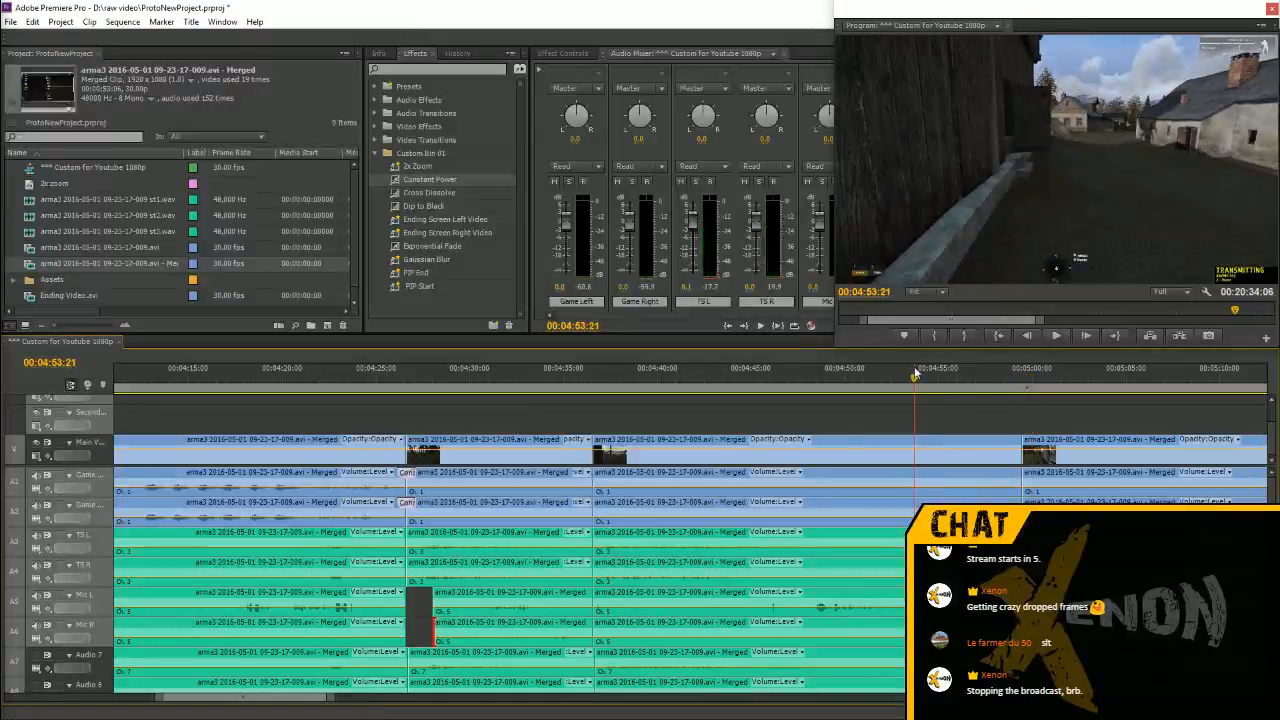
{"action": "left_click", "coordinate": [960, 372]}
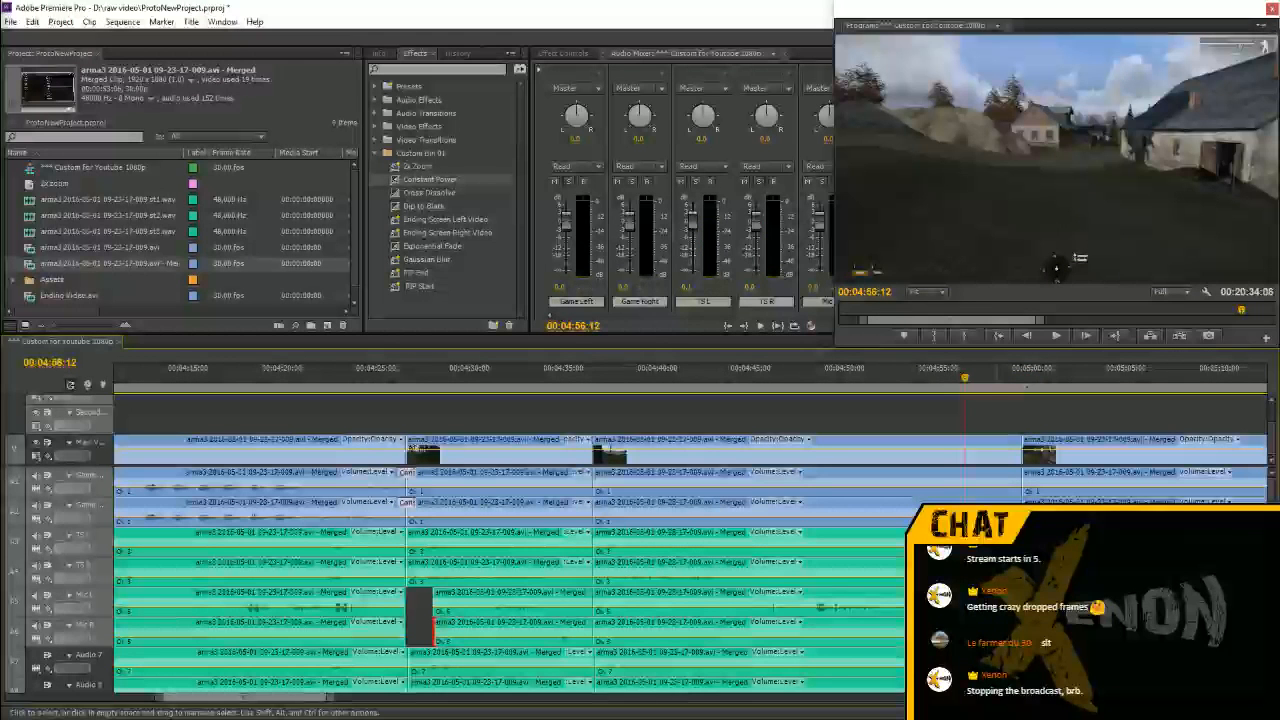
{"action": "key", "text": "c"}
{"action": "left_click", "coordinate": [964, 459]}
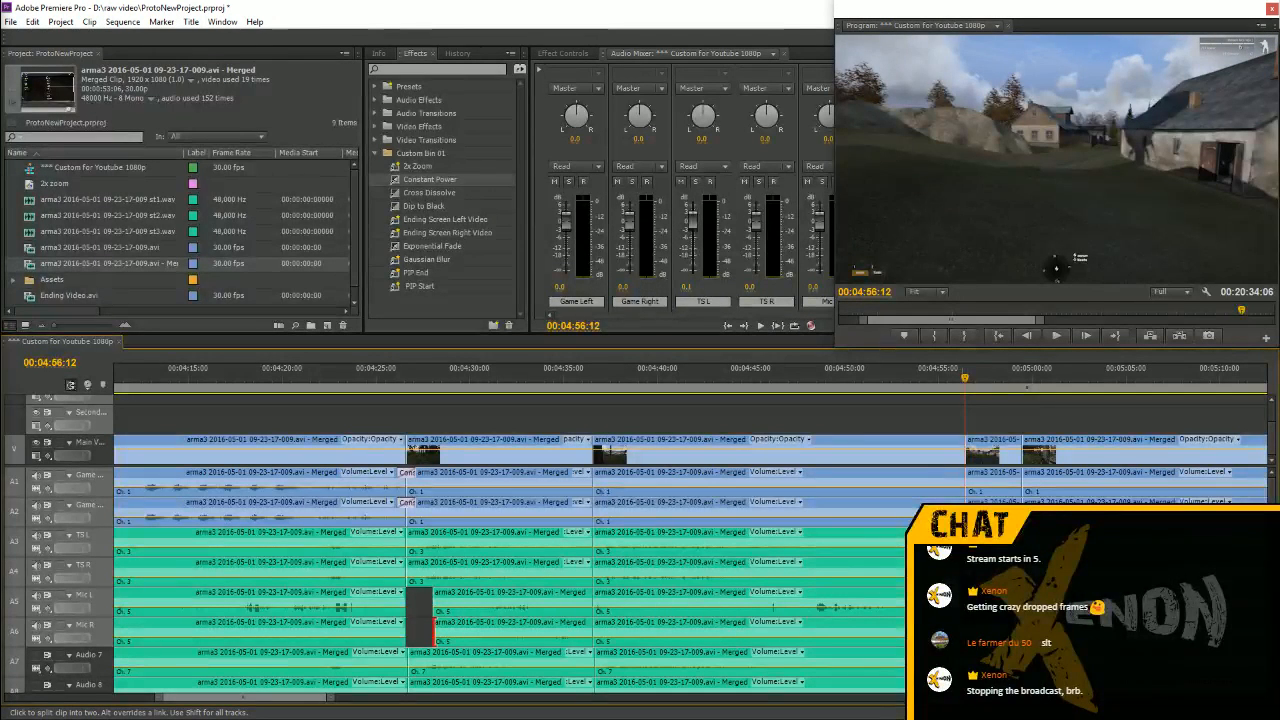
{"action": "key", "text": "shift+Delete"}
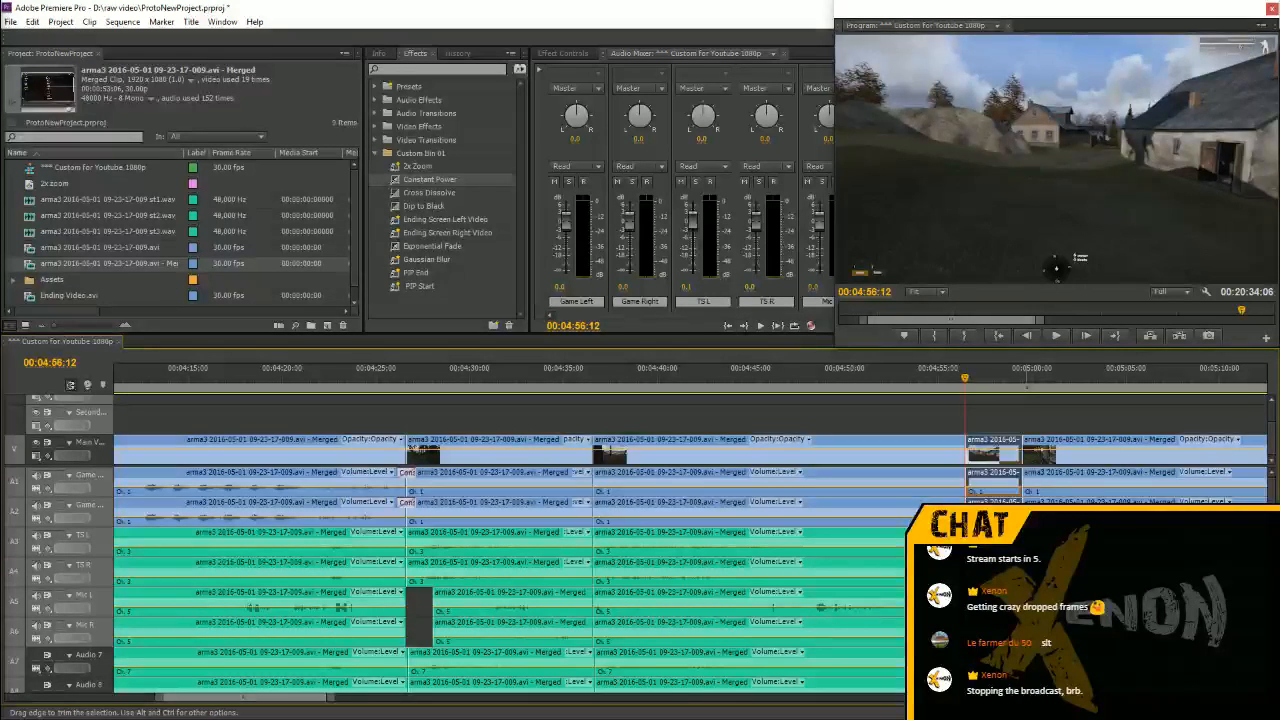
{"action": "left_click", "coordinate": [925, 378]}
{"action": "key", "text": "space"}
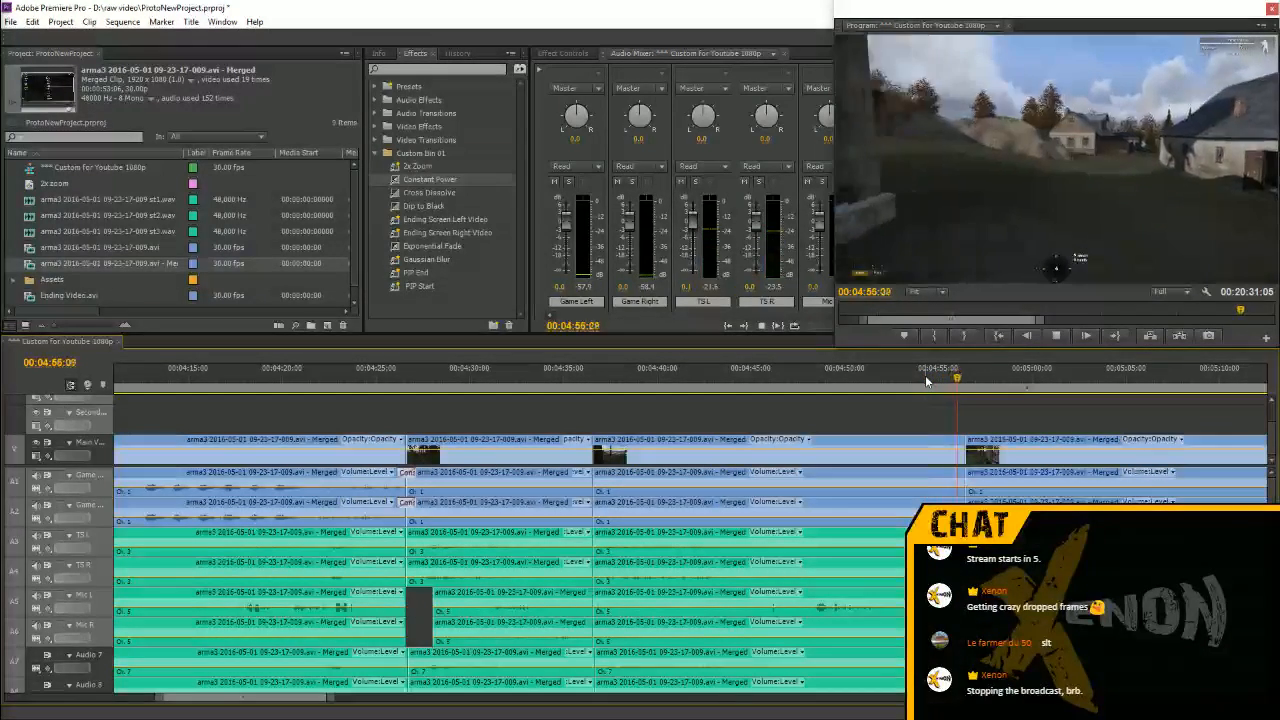
{"action": "key", "text": "space"}
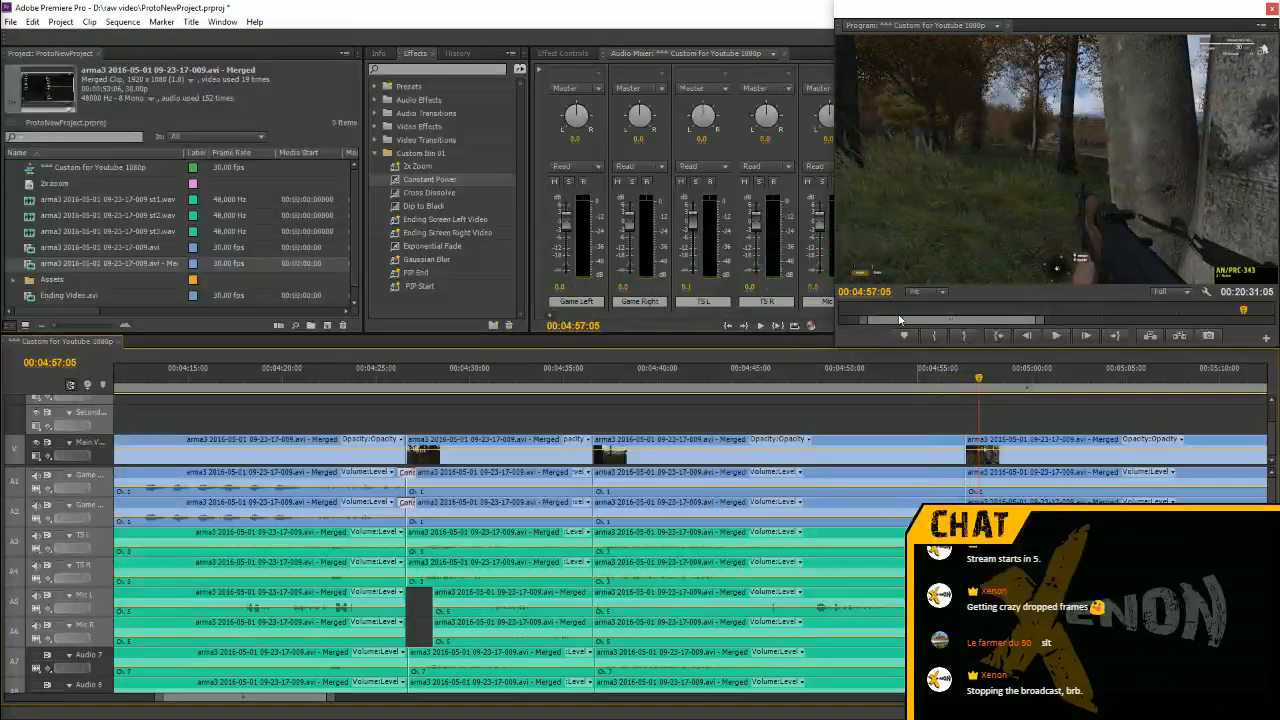
Trim the end of the Mic L clip before the new cut to 00:04:56:06 and replay from about 00:04:55:05
{"action": "key", "text": "equal"}
{"action": "key", "text": "equal"}
{"action": "key", "text": "equal"}
{"action": "left_click", "coordinate": [547, 378]}
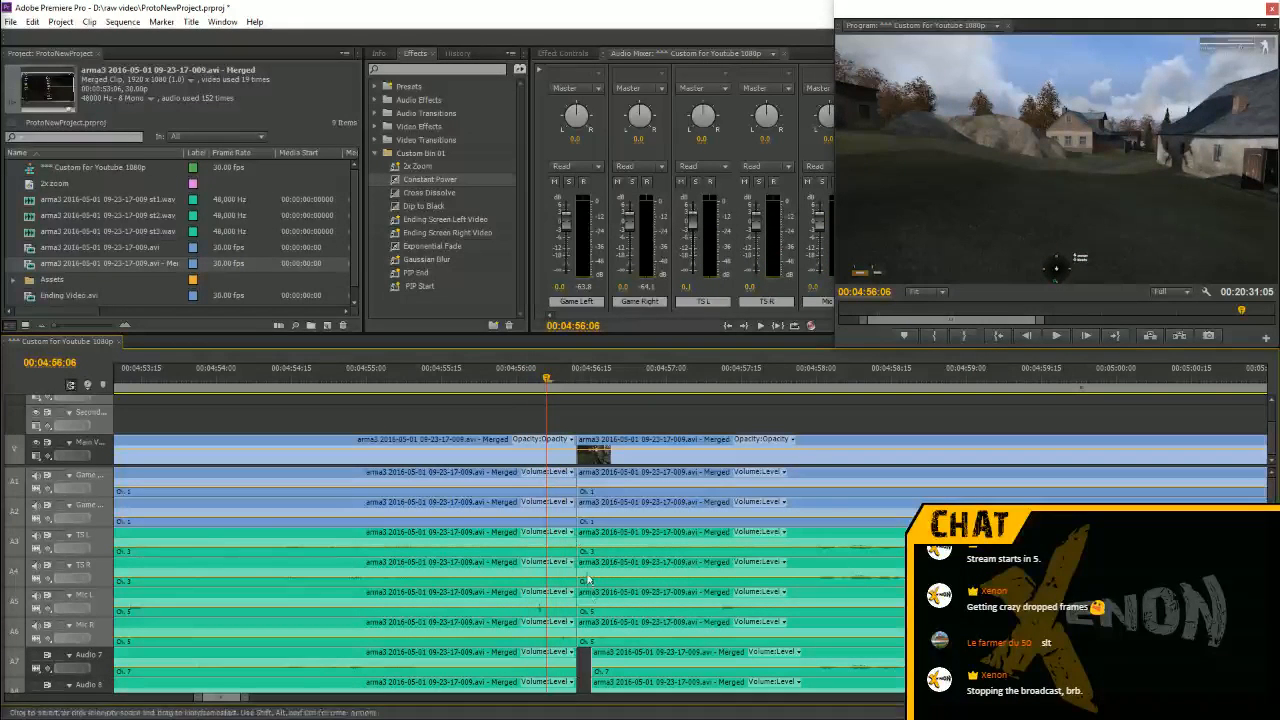
{"action": "left_click_drag", "start_coordinate": [573, 600], "coordinate": [544, 602]}
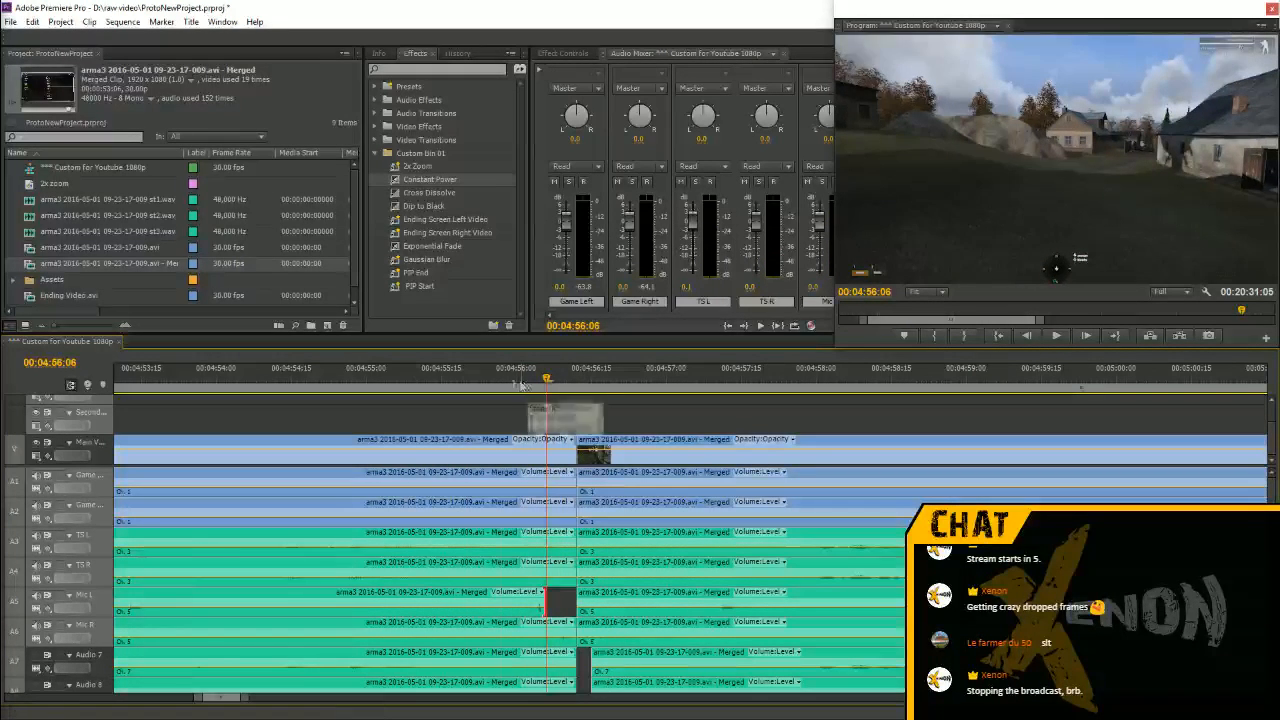
{"action": "left_click", "coordinate": [393, 378]}
{"action": "key", "text": "space"}
{"action": "key", "text": "space"}
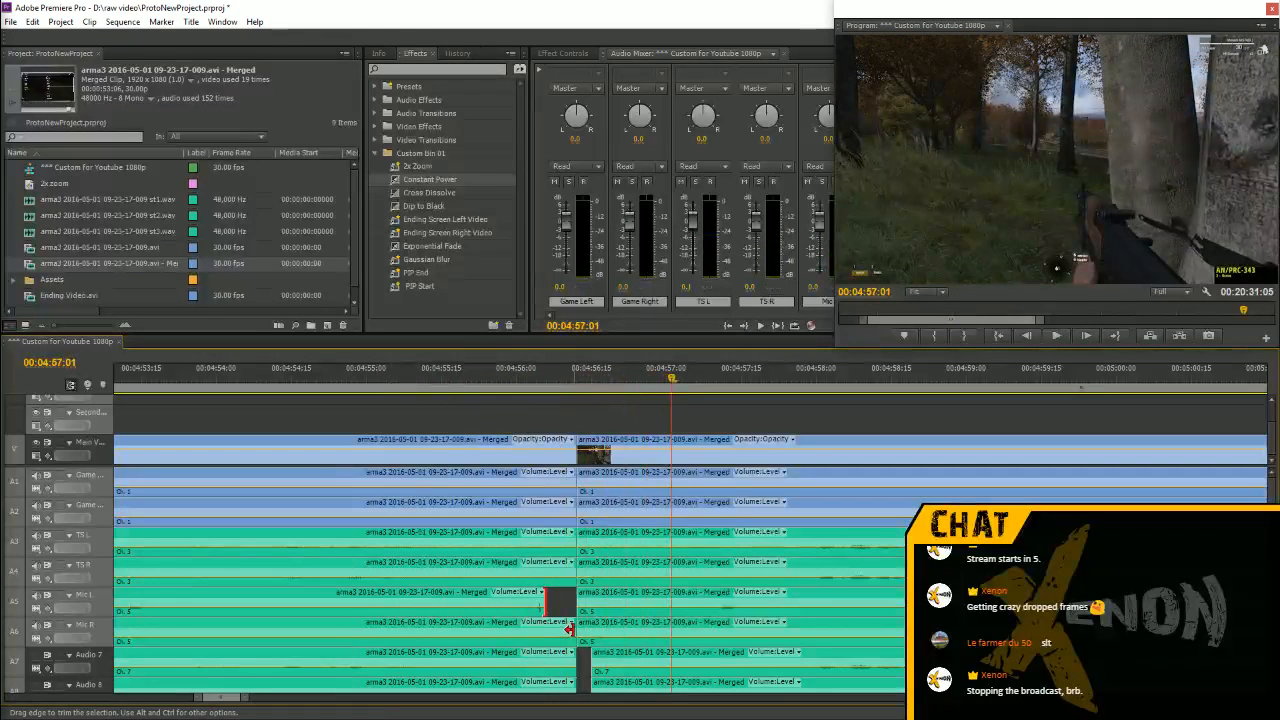
Trim the Mic R end to match Mic L, trim both mic clips' starts after the cut to 00:04:56:15, and replay
{"action": "left_click_drag", "start_coordinate": [570, 629], "coordinate": [599, 602]}
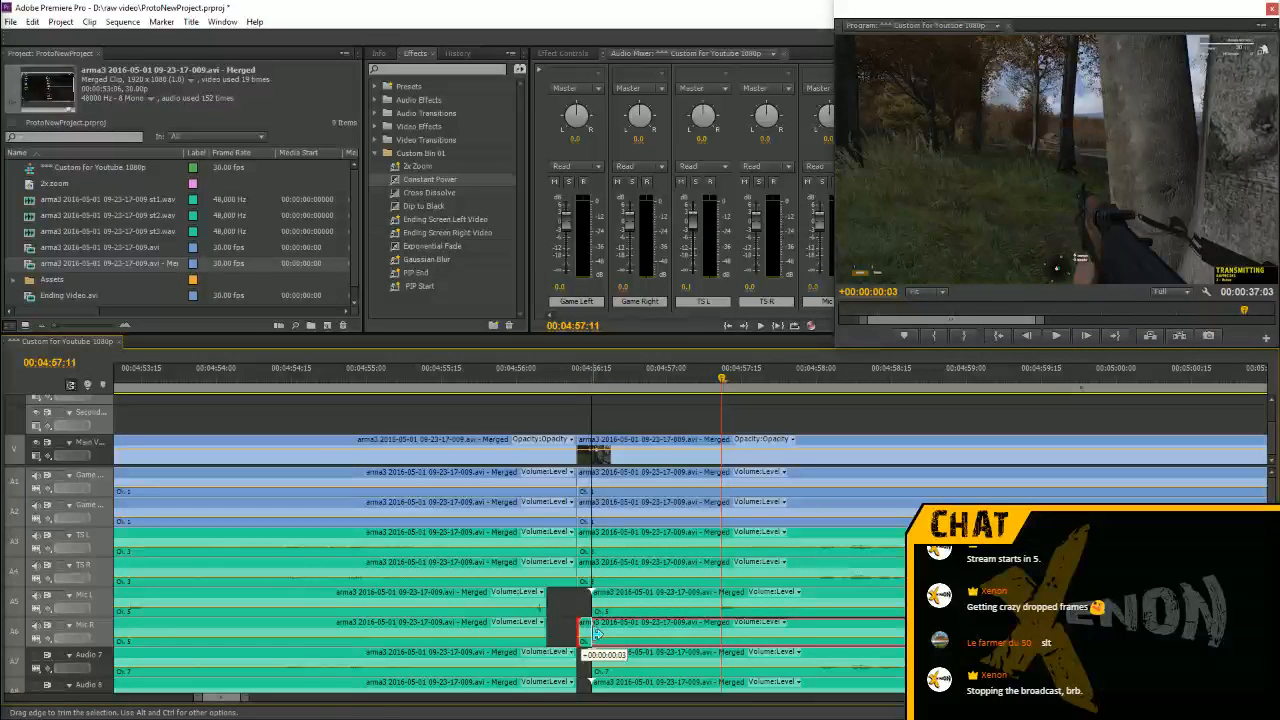
{"action": "left_click", "coordinate": [527, 367]}
{"action": "key", "text": "space"}
{"action": "key", "text": "space"}
Fine-trim the start of the Mic L and Mic R clips after the cut to 00:04:56:19, and play on to 00:04:59:11
{"action": "left_click_drag", "start_coordinate": [593, 600], "coordinate": [612, 627]}
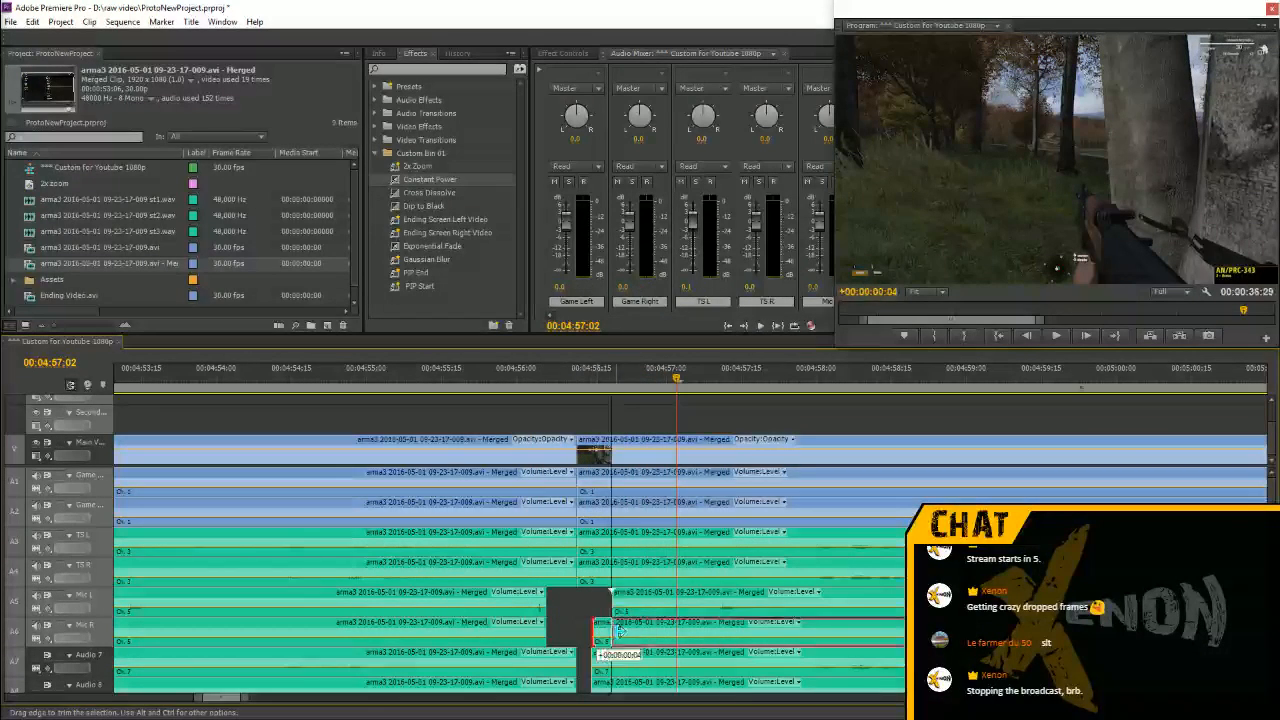
{"action": "left_click", "coordinate": [529, 372]}
{"action": "key", "text": "space"}
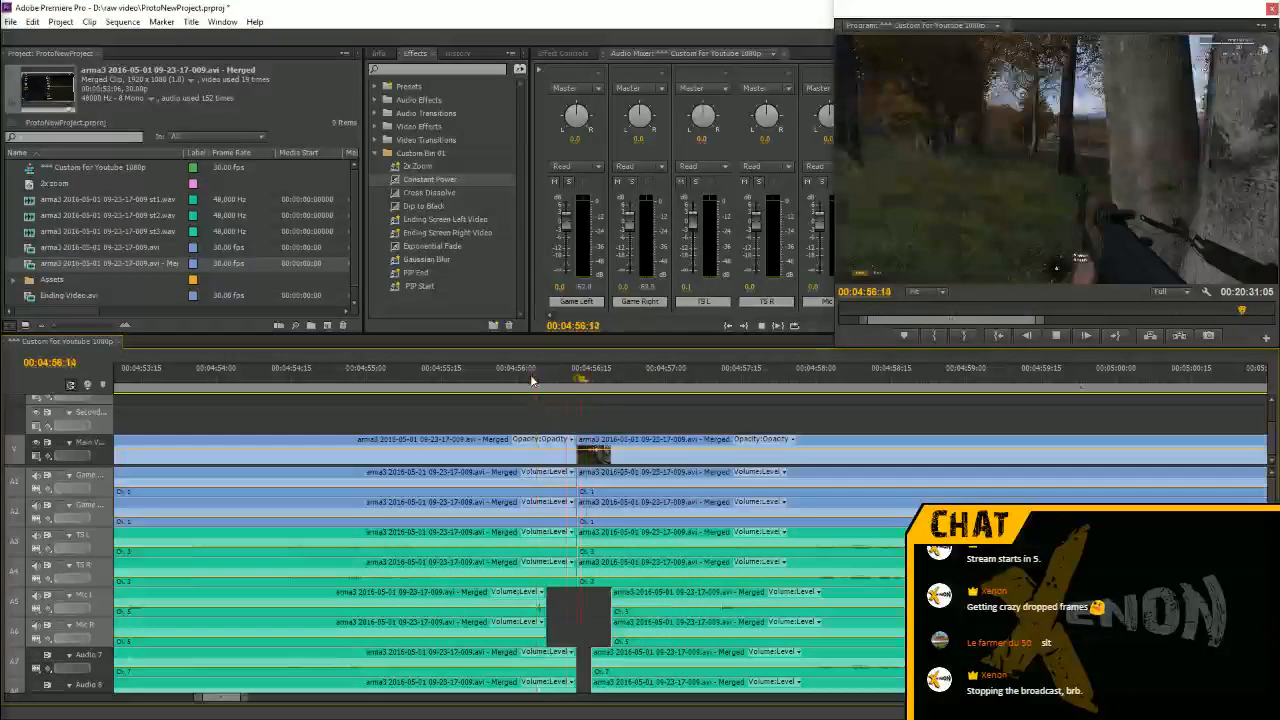
{"action": "left_click", "coordinate": [383, 372]}
{"action": "key", "text": "space"}
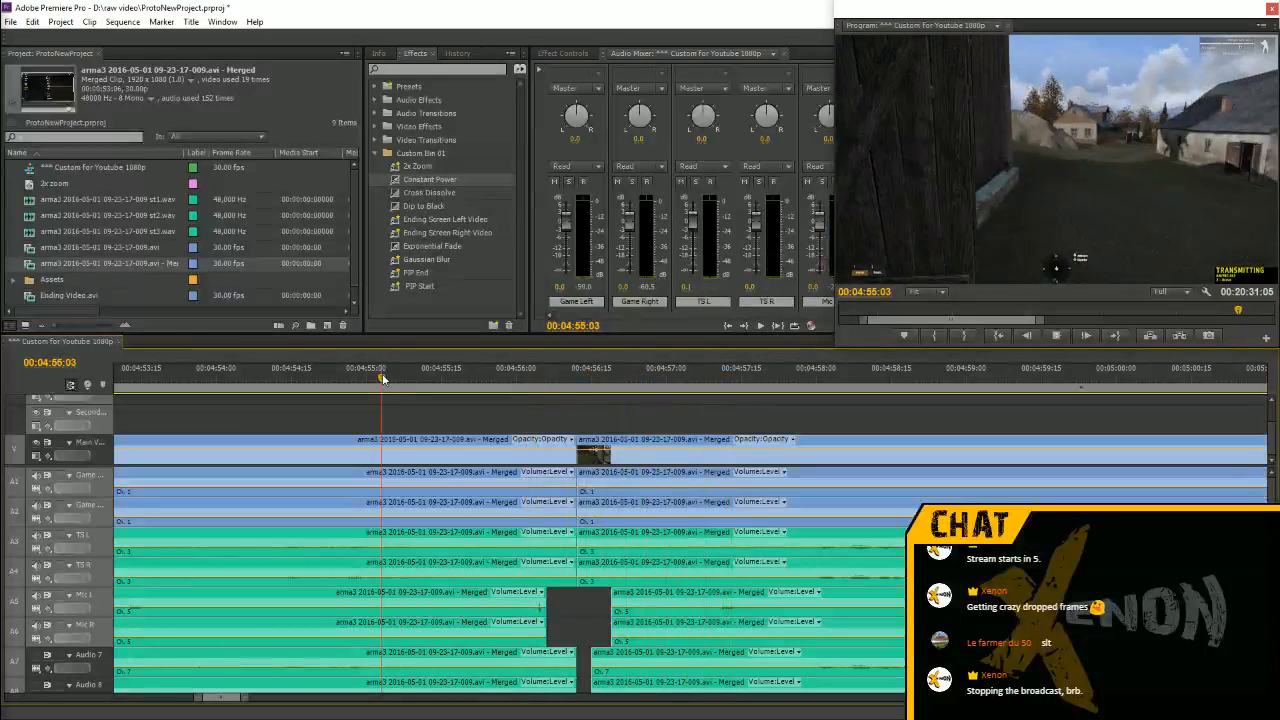
{"action": "key", "text": "space"}
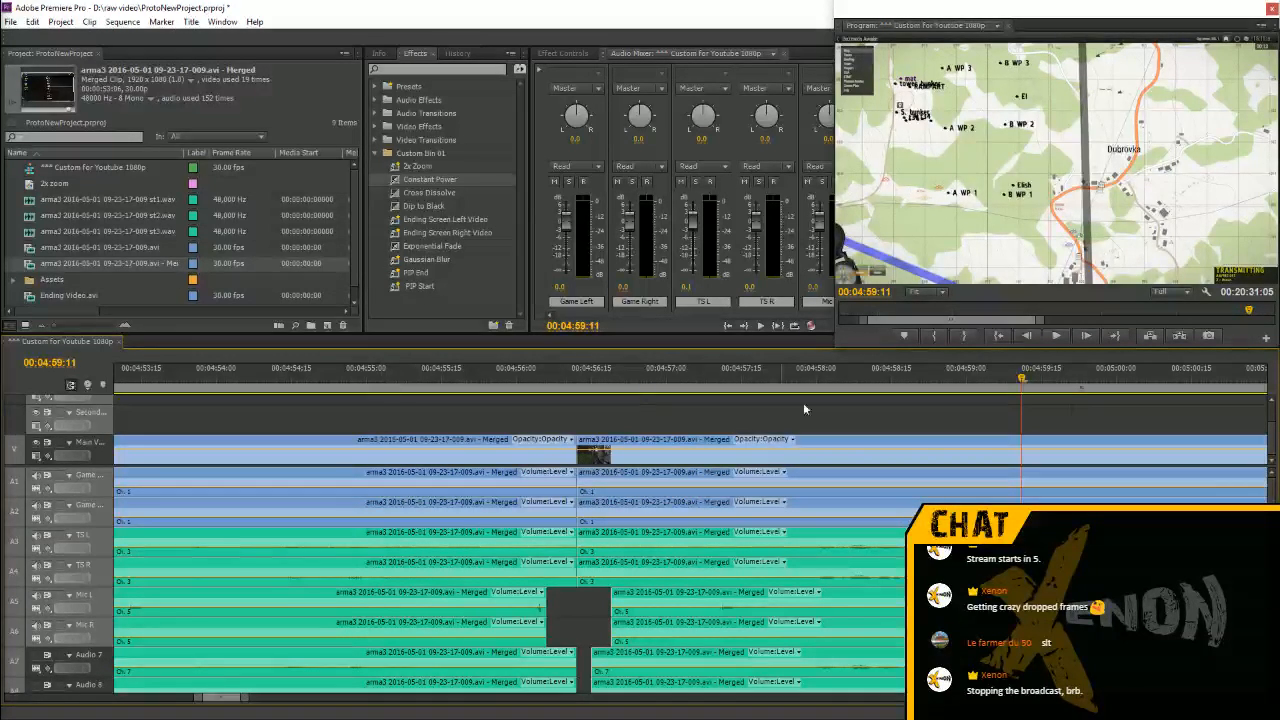
Play through the map scene from 00:04:59 to past 00:05:10, listening for unwanted TS voice
{"action": "left_click", "coordinate": [749, 373]}
{"action": "key", "text": "space"}
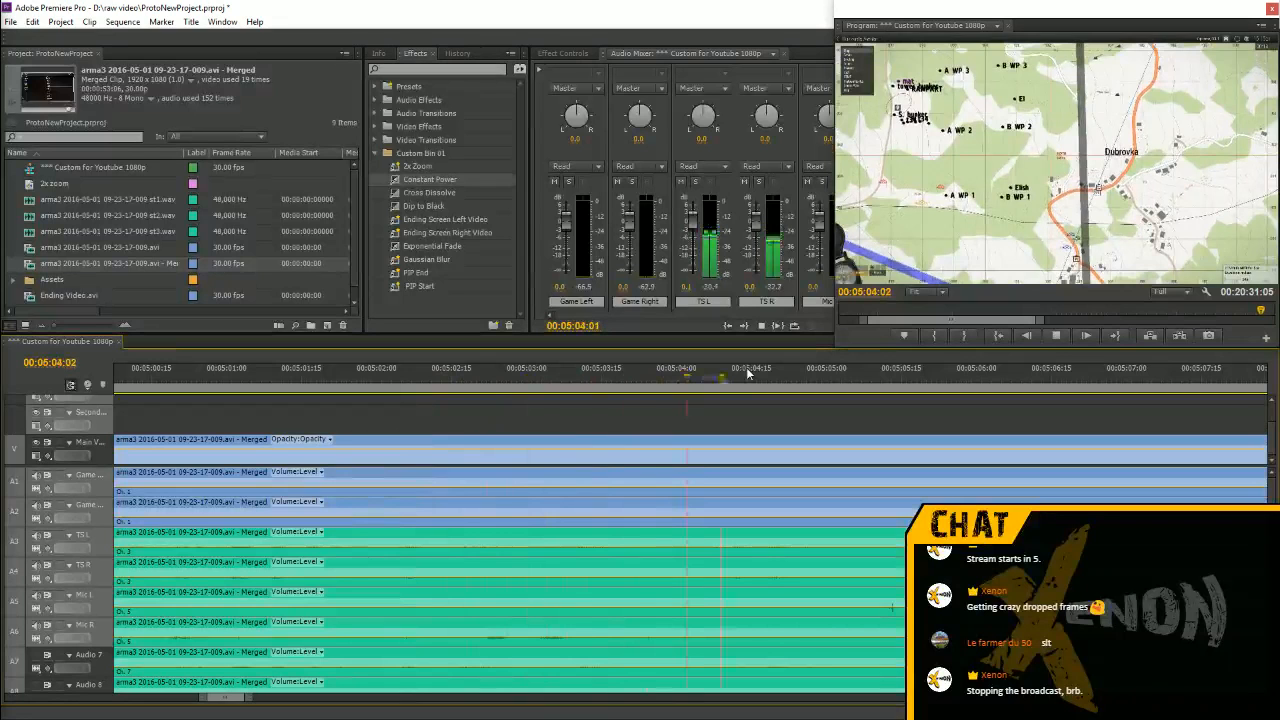
{"action": "key", "text": "space"}
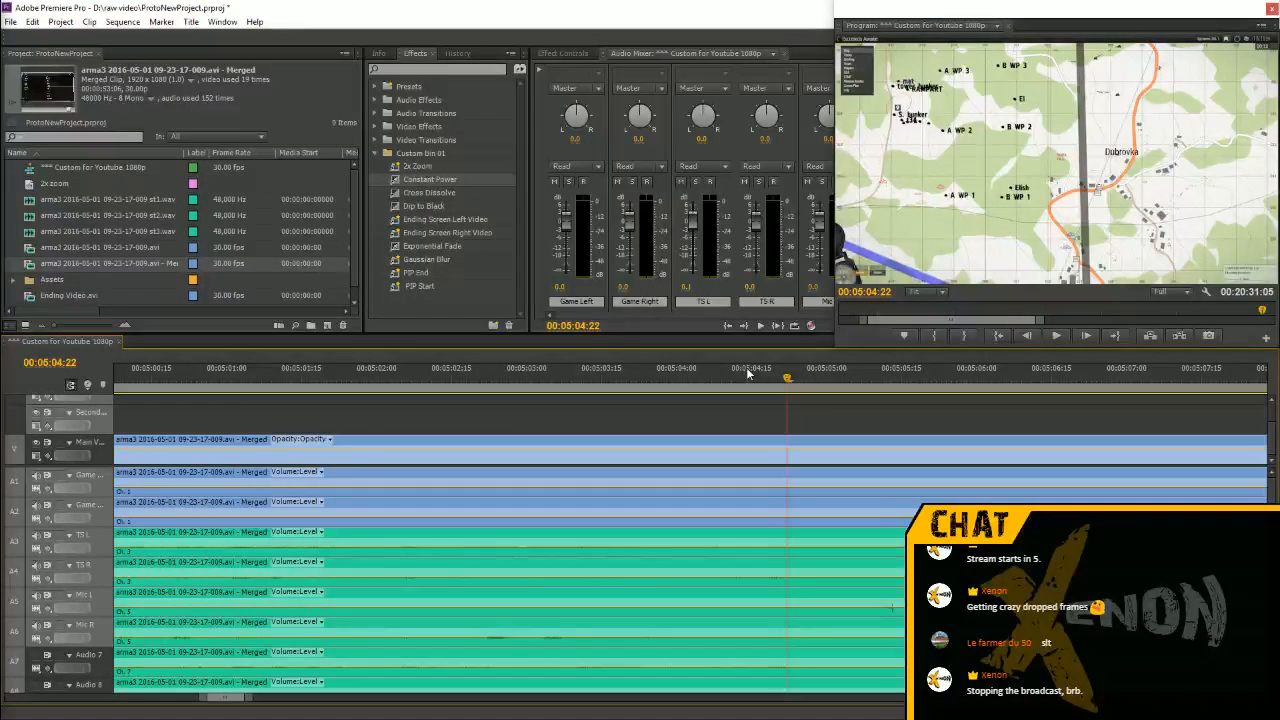
{"action": "key", "text": "space"}
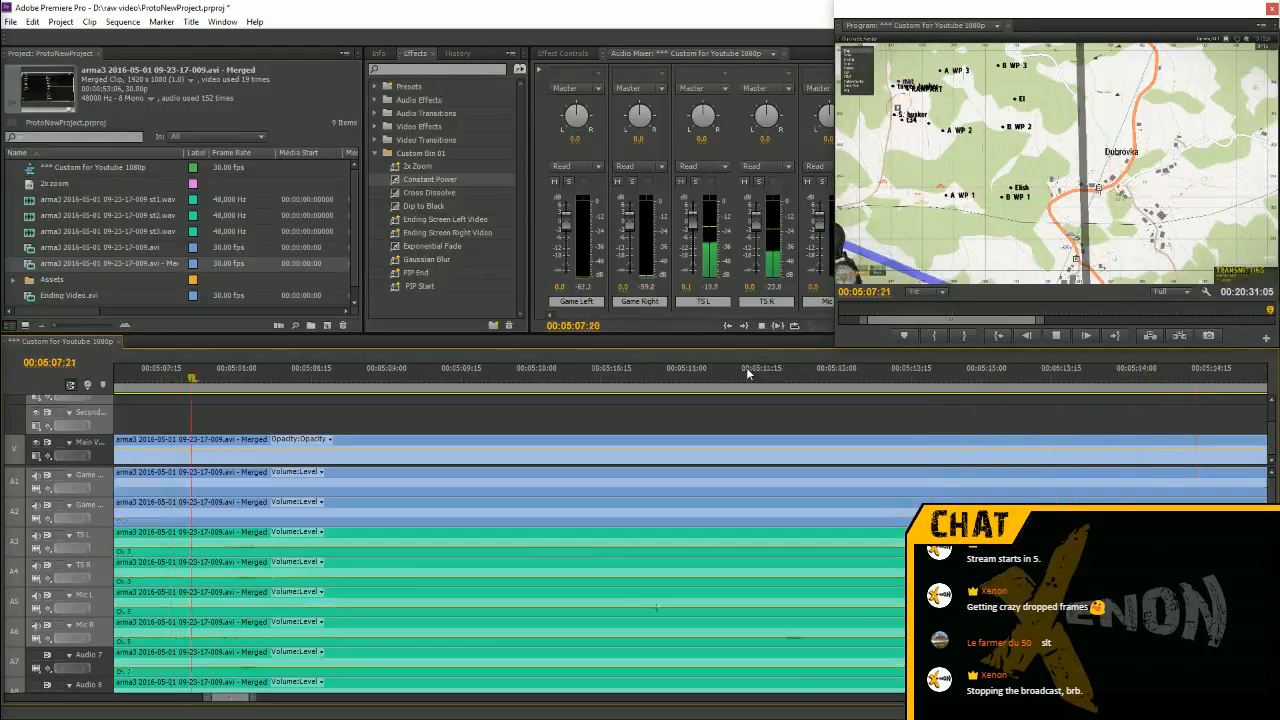
{"action": "left_click", "coordinate": [746, 367]}
{"action": "key", "text": "space"}
Split Audio 7 and Audio 8 at 00:05:10:07 and 00:05:10:19, move that segment onto TS L and TS R, and replay
{"action": "left_click", "coordinate": [530, 384]}
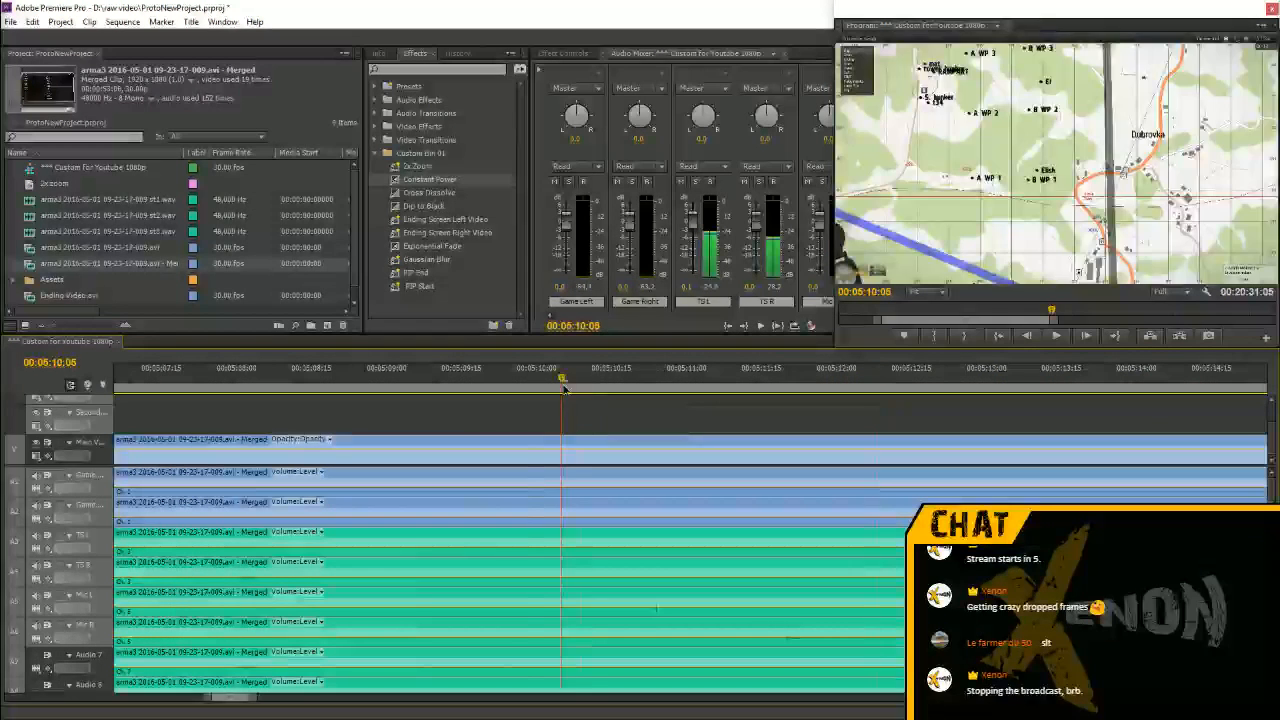
{"action": "key", "text": "space"}
{"action": "key", "text": "space"}
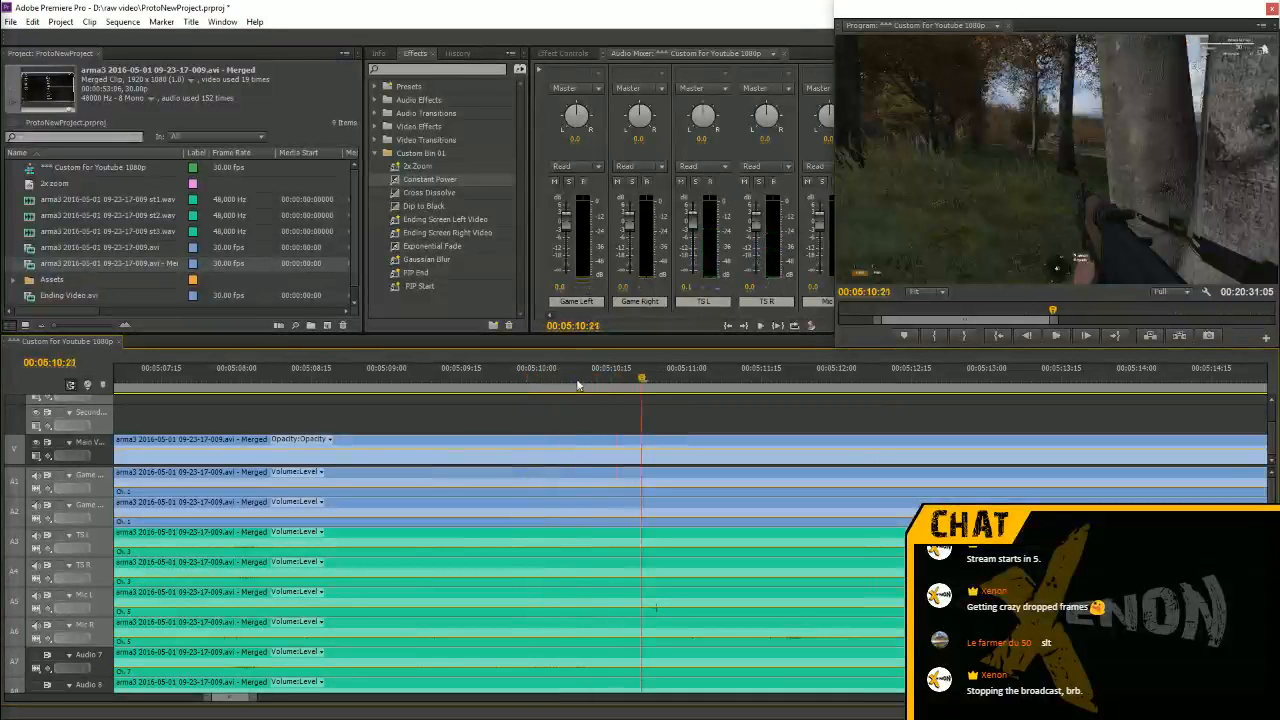
{"action": "left_click", "coordinate": [631, 384]}
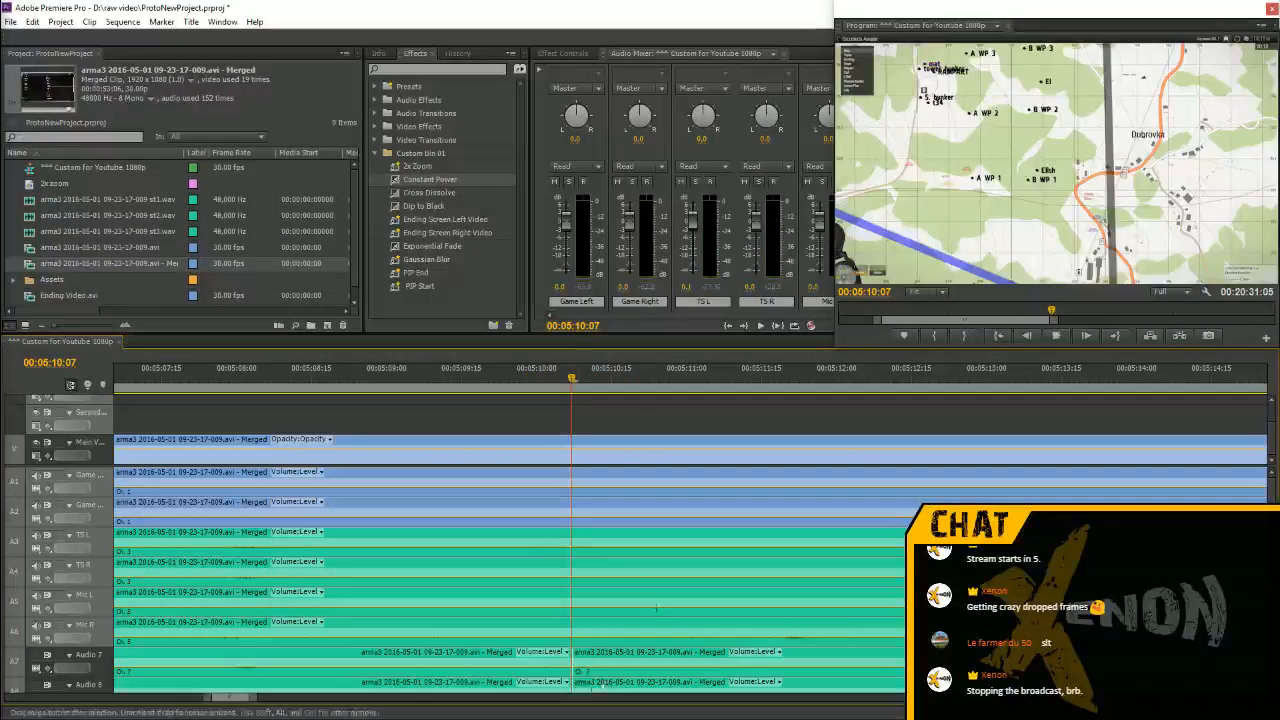
{"action": "key", "text": "ctrl+k"}
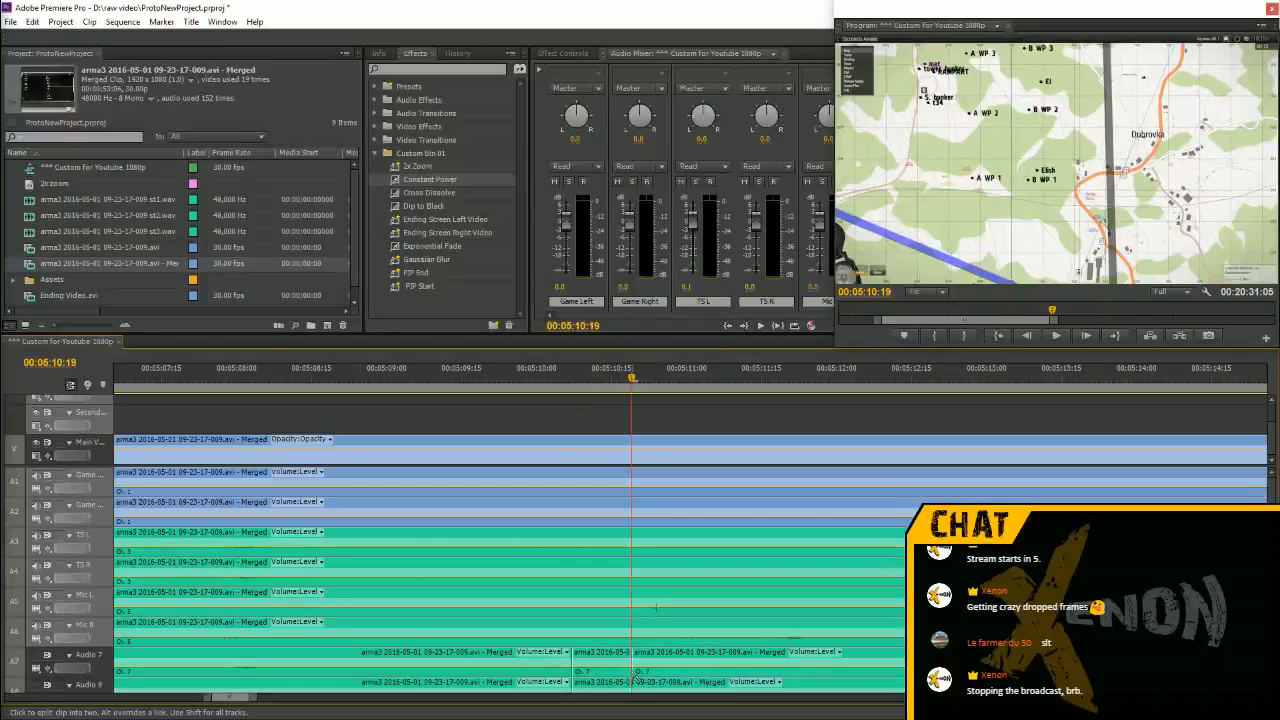
{"action": "left_click_drag", "start_coordinate": [617, 688], "coordinate": [615, 572]}
{"action": "key", "text": "space"}
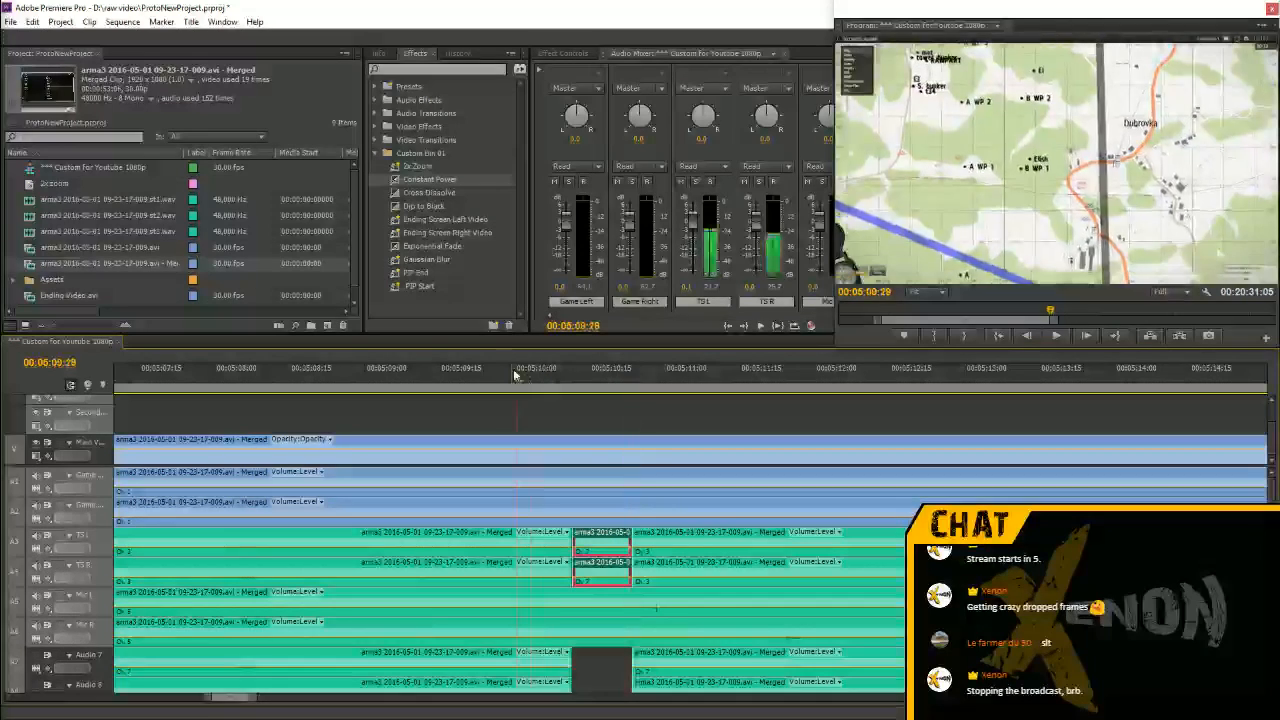
Play from about 00:05:10 to the cut at 00:05:33:18, and replay the section before it to find its trim point
{"action": "left_click", "coordinate": [513, 368]}
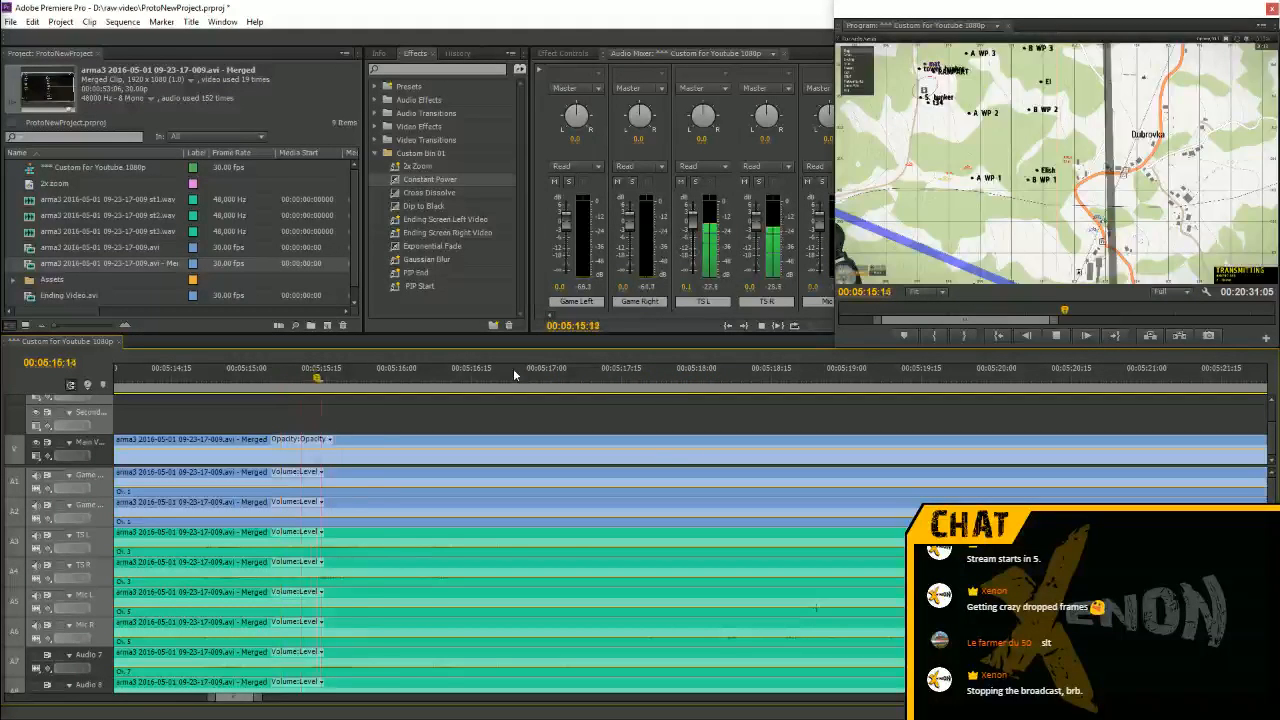
{"action": "key", "text": "space"}
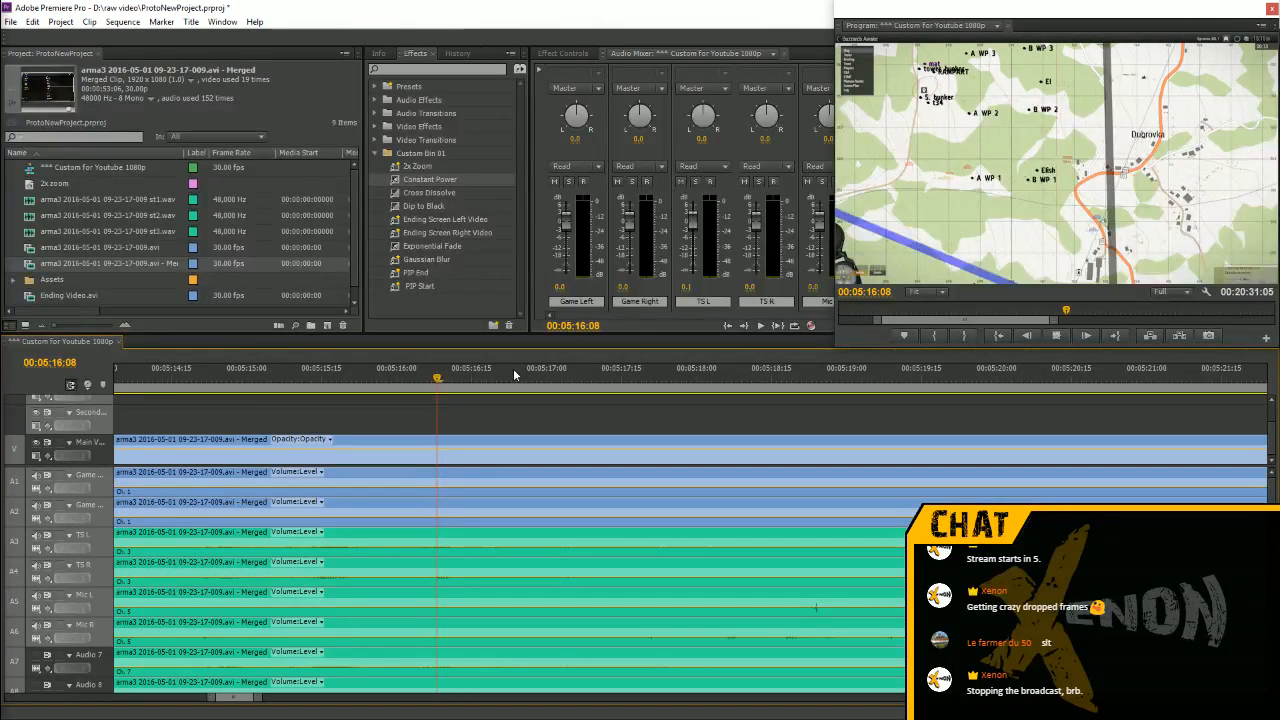
{"action": "key", "text": "space"}
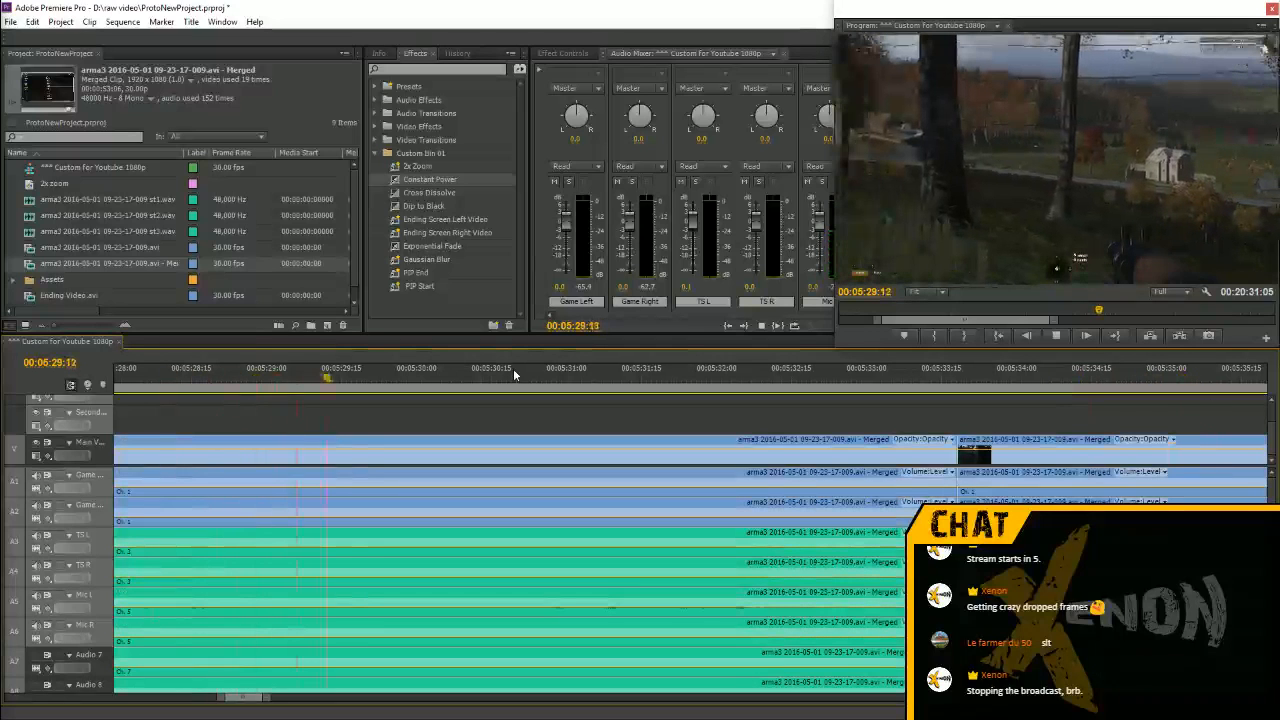
{"action": "key", "text": "space"}
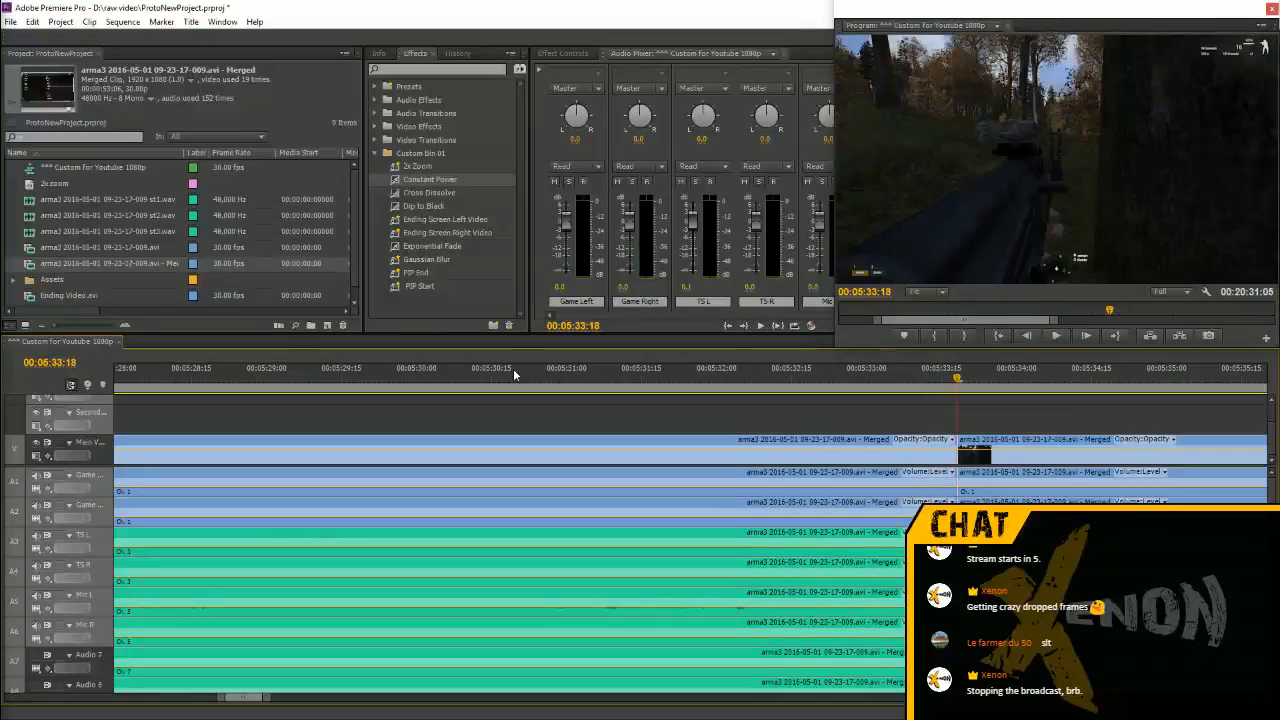
{"action": "key", "text": "minus"}
{"action": "key", "text": "minus"}
{"action": "key", "text": "minus"}
{"action": "key", "text": "minus"}
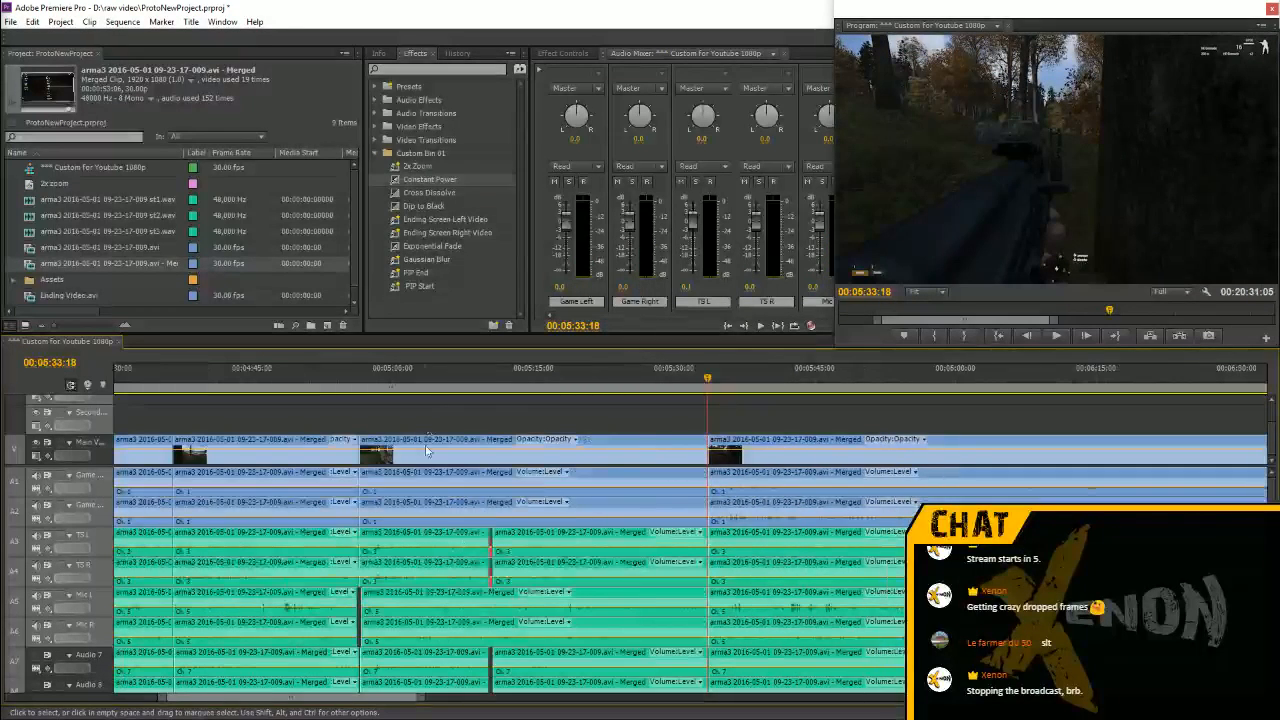
{"action": "left_click", "coordinate": [474, 375]}
{"action": "key", "text": "space"}
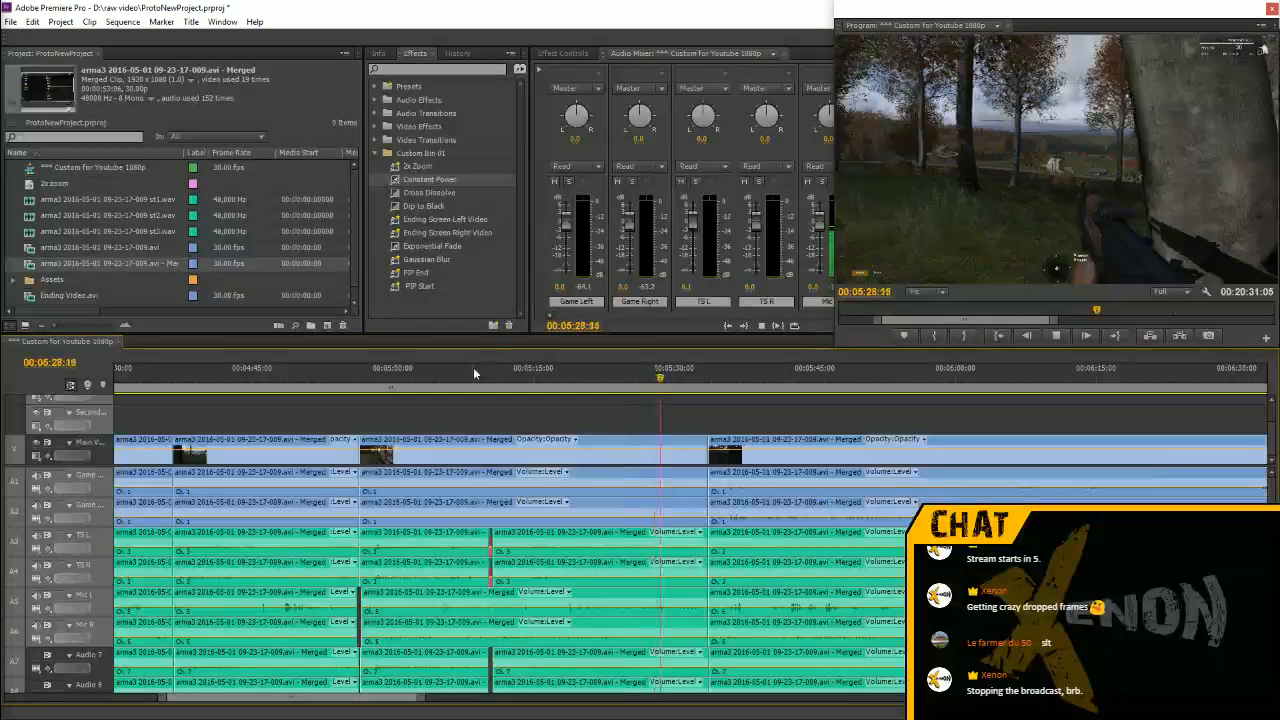
Split the main video and all audio tracks at 00:05:29:17, and ripple-delete the short segment before the following cut
{"action": "key", "text": "c"}
{"action": "left_click", "coordinate": [677, 511]}
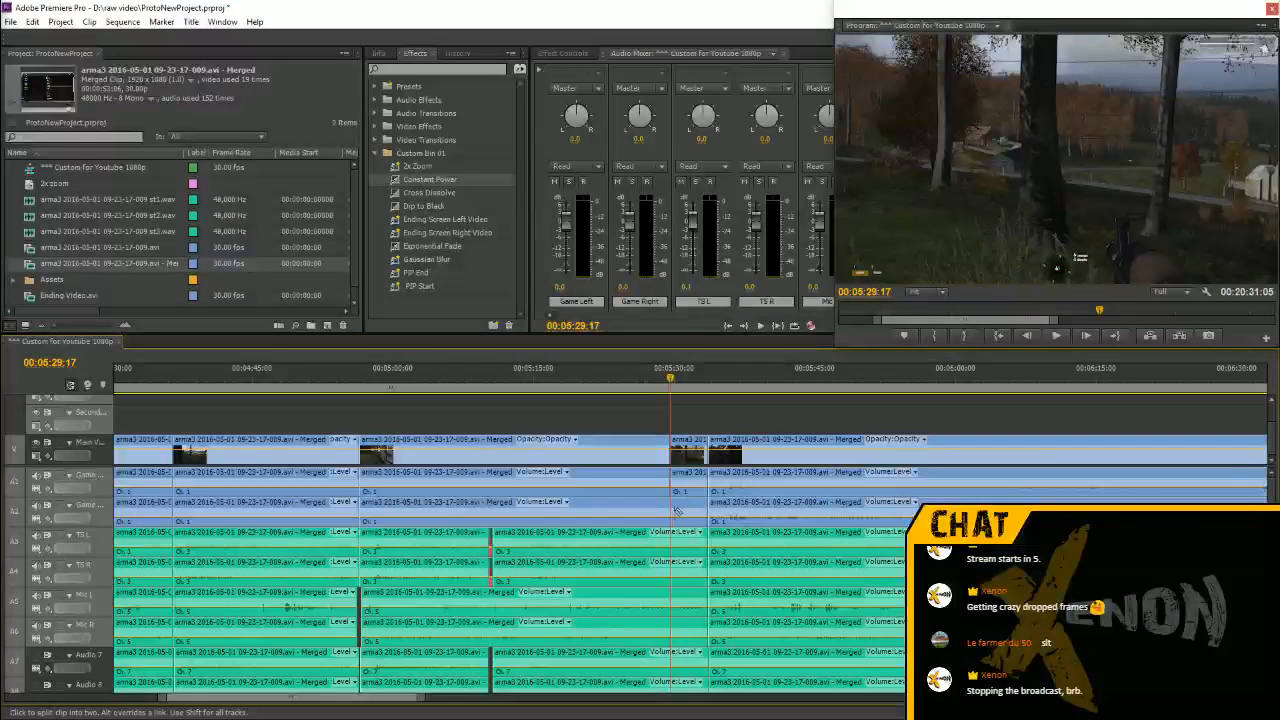
{"action": "left_click", "coordinate": [670, 541]}
{"action": "left_click", "coordinate": [672, 606]}
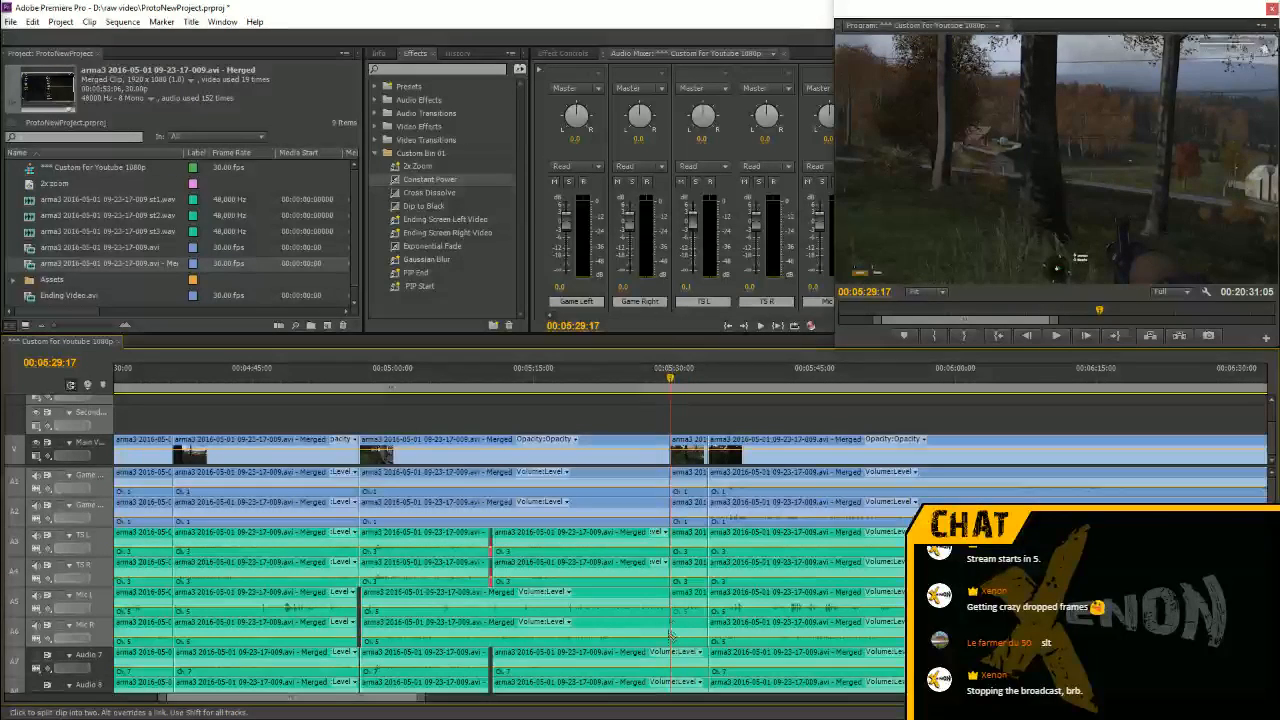
{"action": "left_click", "coordinate": [671, 683]}
{"action": "key", "text": "v"}
{"action": "left_click_drag", "start_coordinate": [692, 404], "coordinate": [690, 688]}
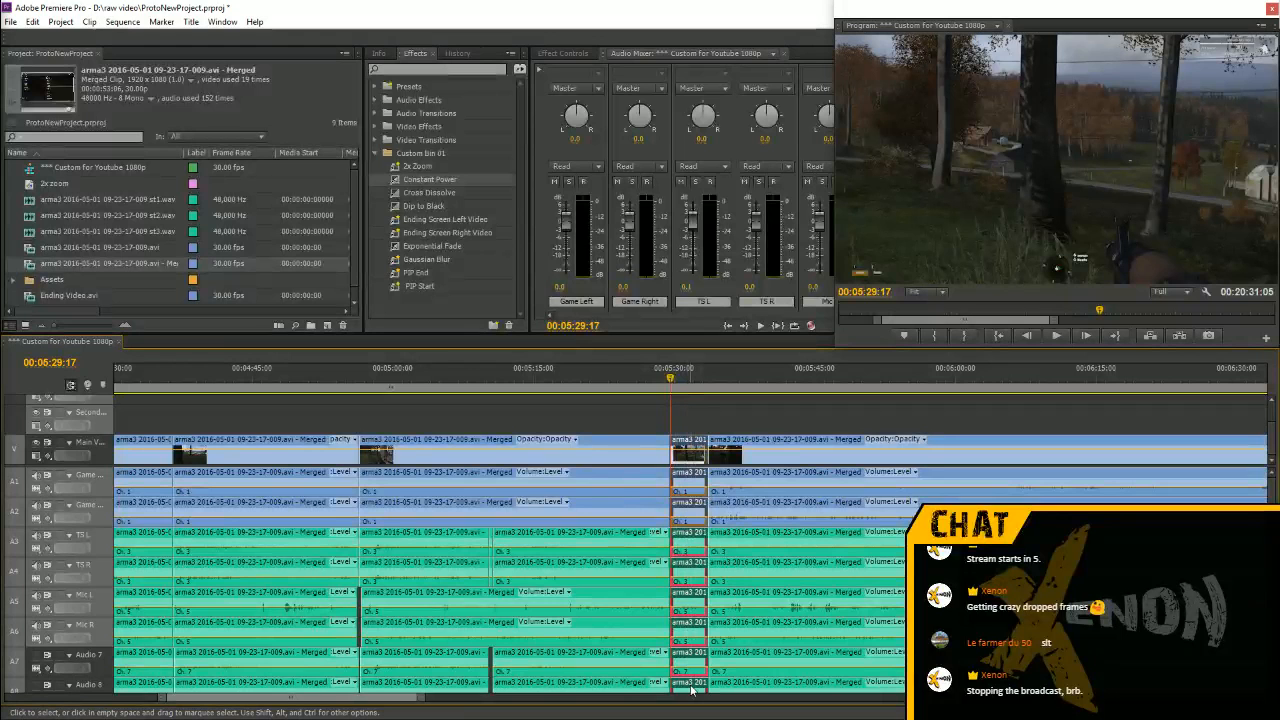
{"action": "key", "text": "shift+Delete"}
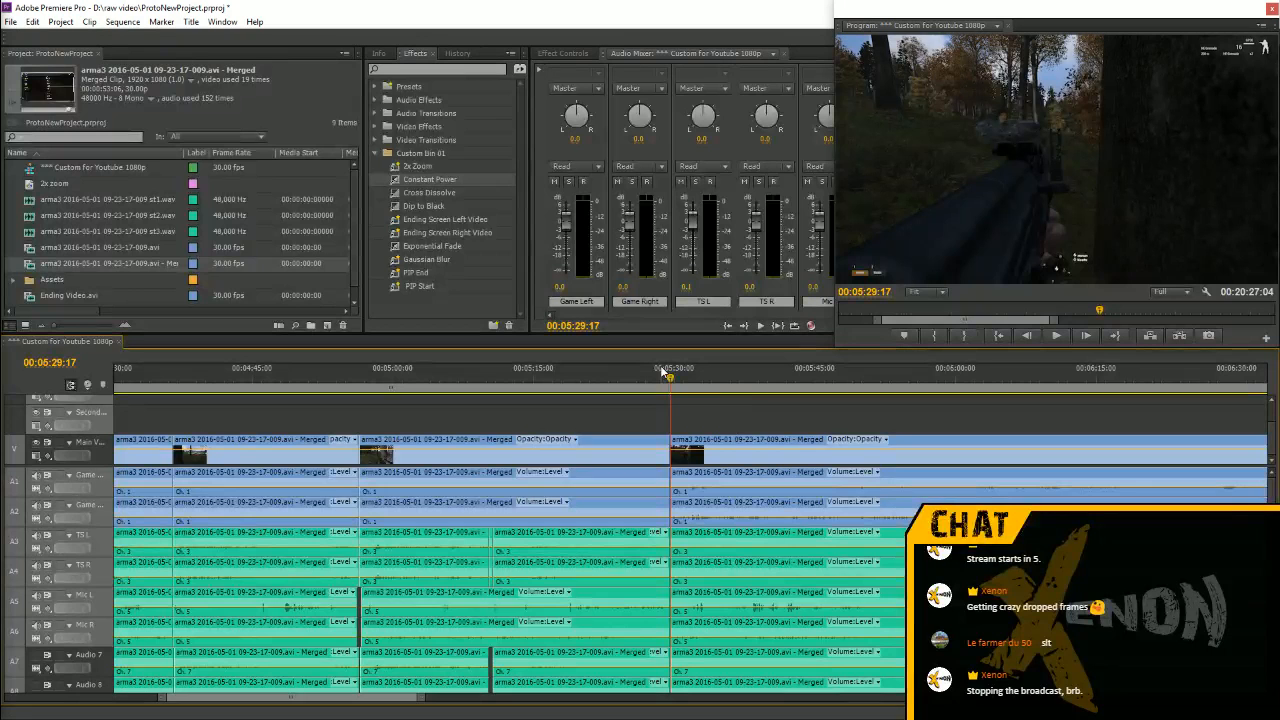
Review the join at 00:05:29:17 from about 00:05:24, play on to 00:06:14:08, and return the playhead to 00:05:59:15
{"action": "left_click", "coordinate": [624, 378]}
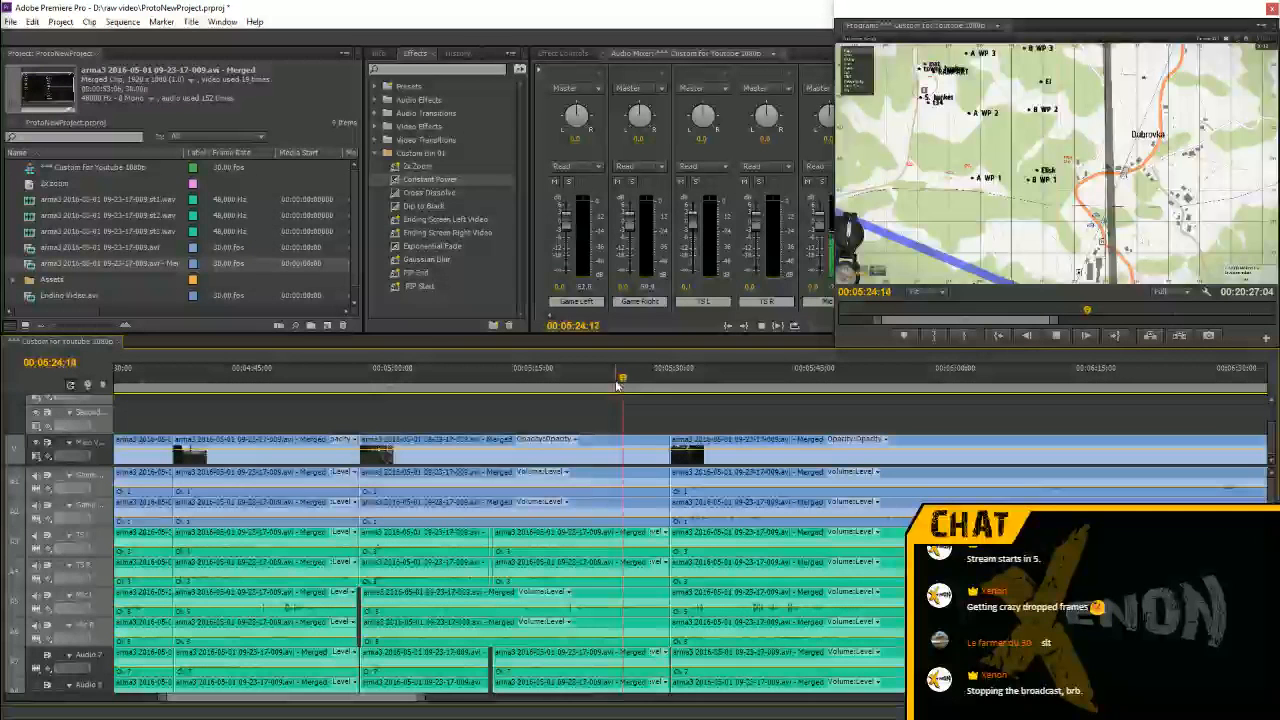
{"action": "key", "text": "space"}
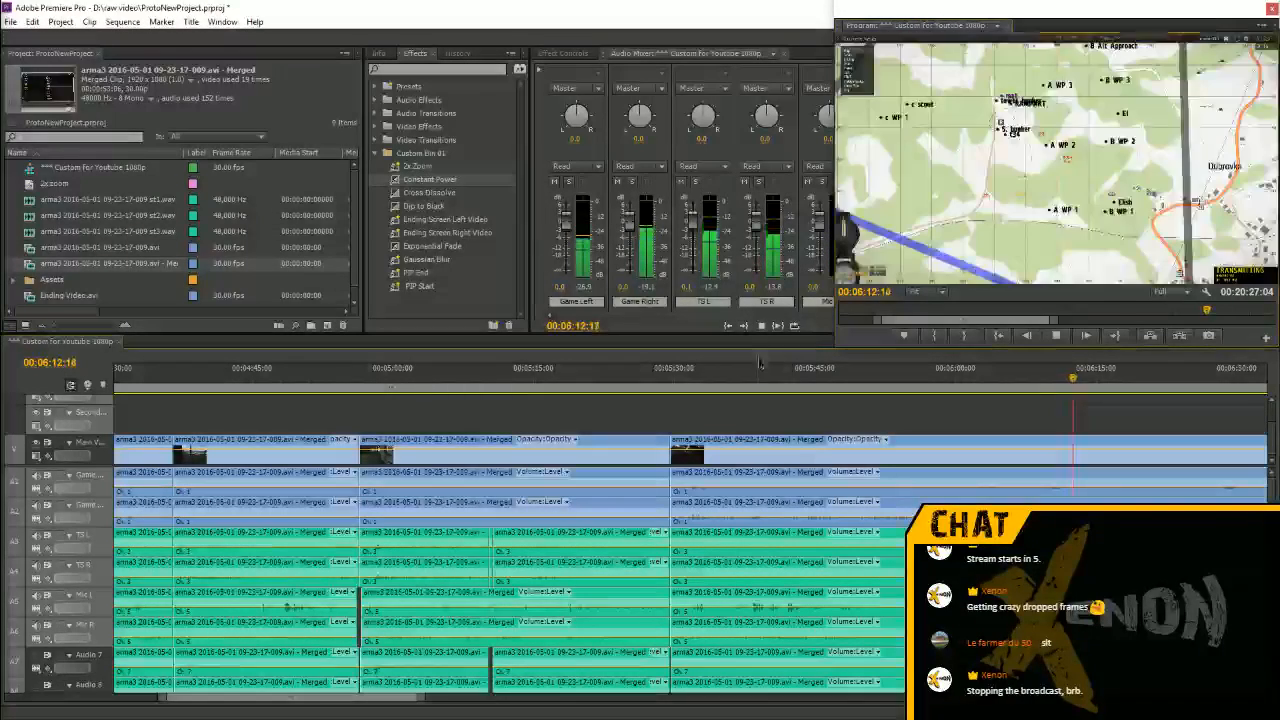
{"action": "key", "text": "space"}
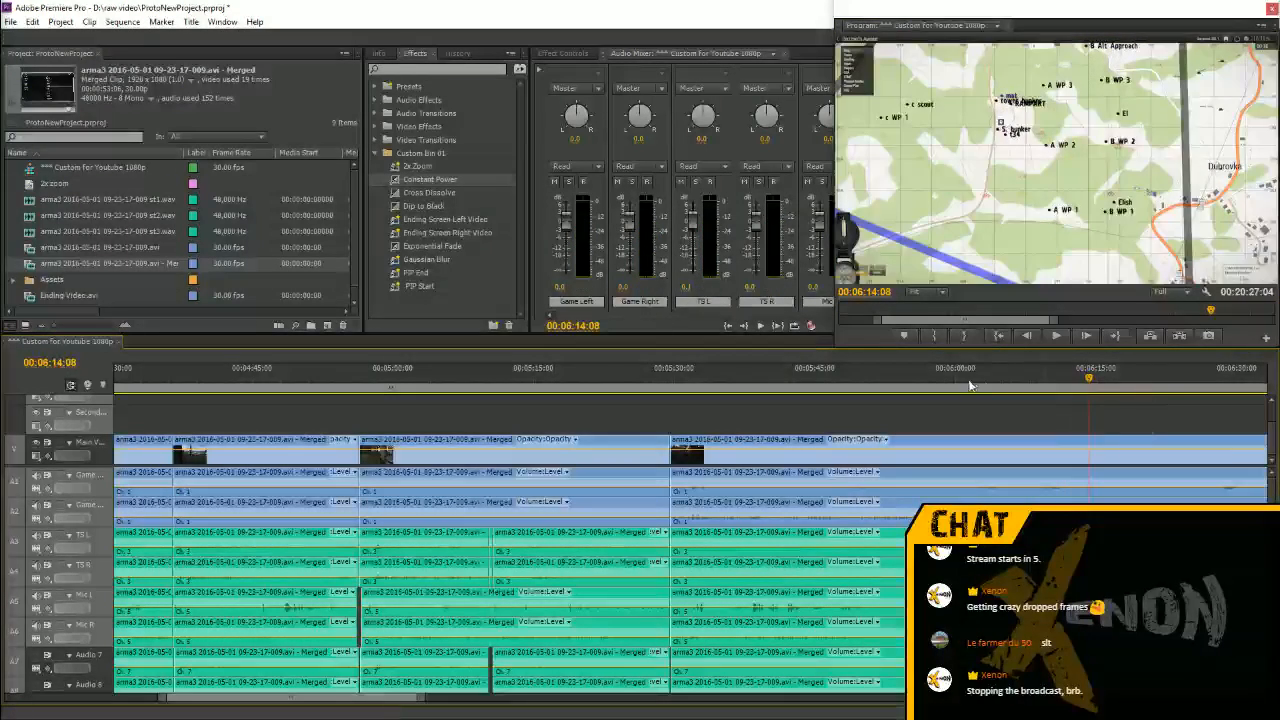
{"action": "left_click", "coordinate": [1063, 378]}
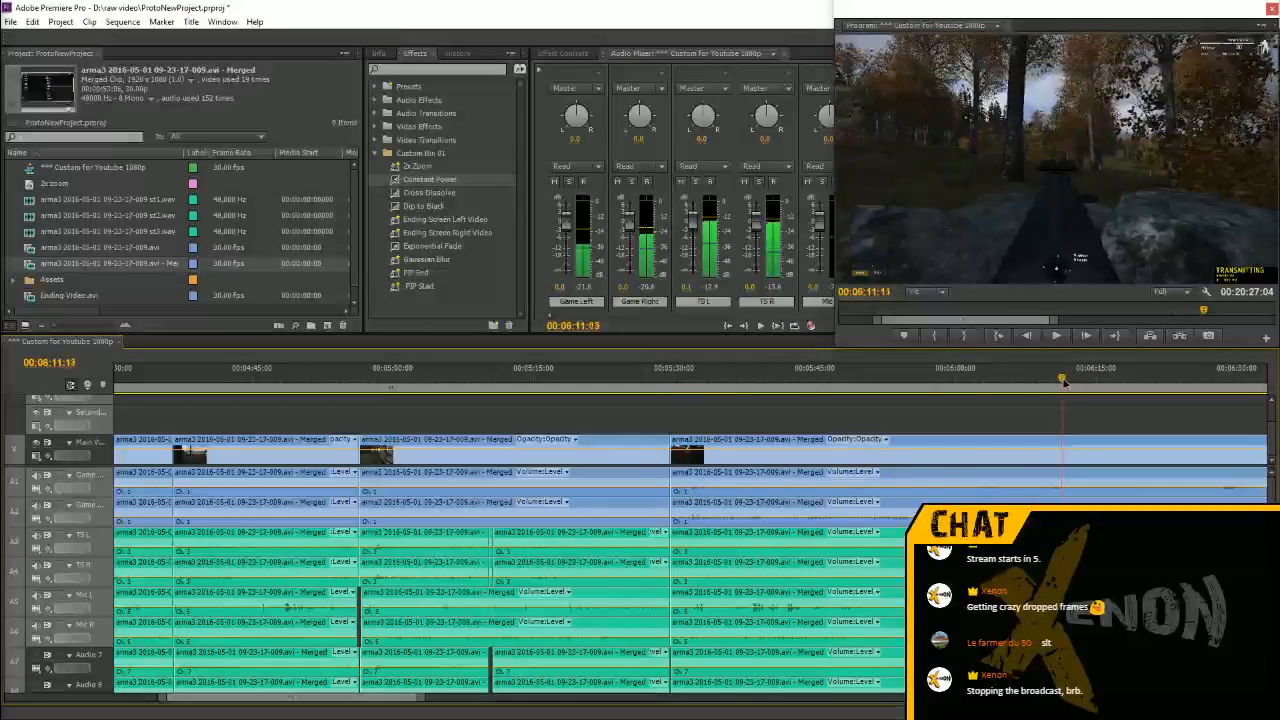
{"action": "left_click", "coordinate": [957, 385]}
{"action": "key", "text": "space"}
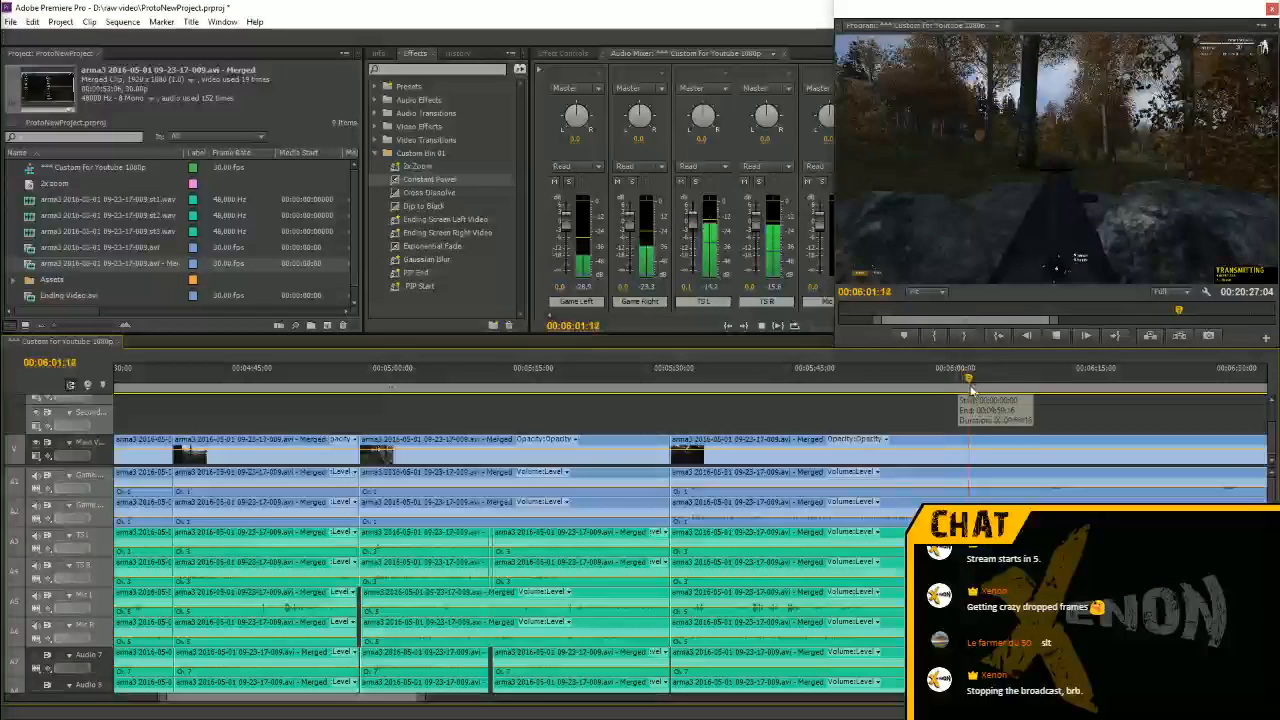
{"action": "left_click", "coordinate": [951, 383]}
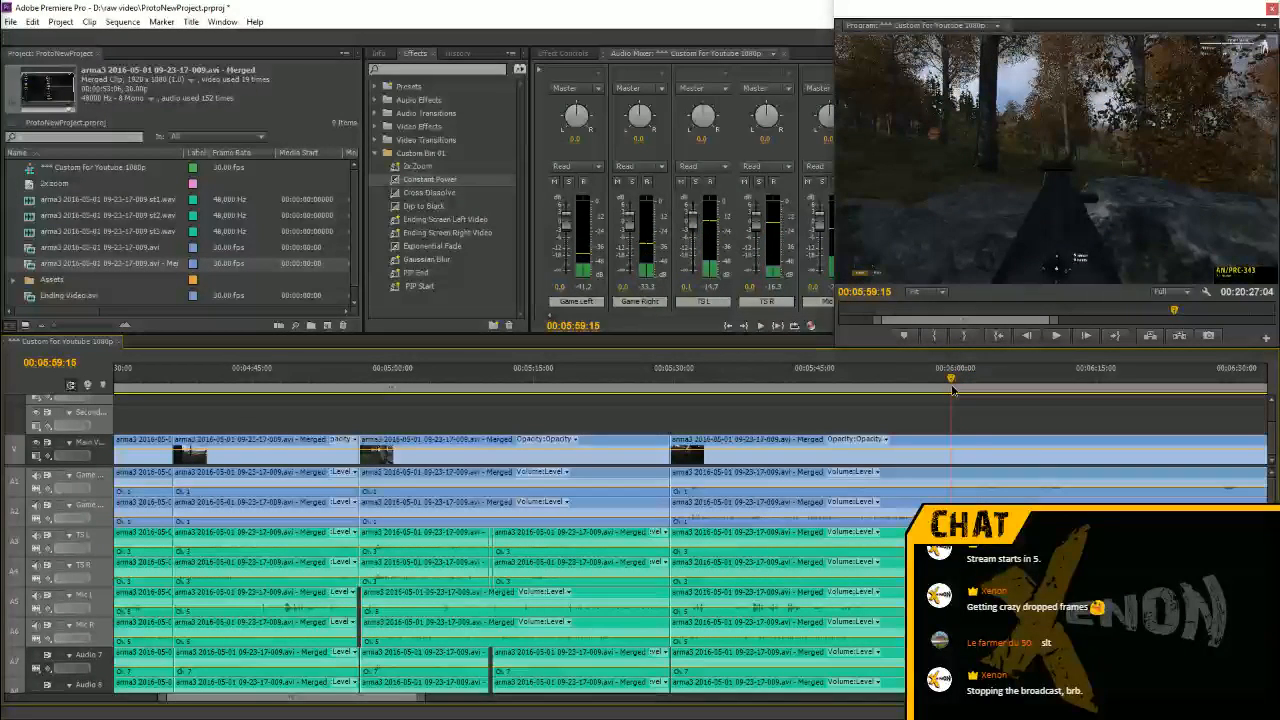
Split the main video and all audio at 00:05:59:15, and ripple-delete the segment between 00:05:29:17 and that cut
{"action": "key", "text": "c"}
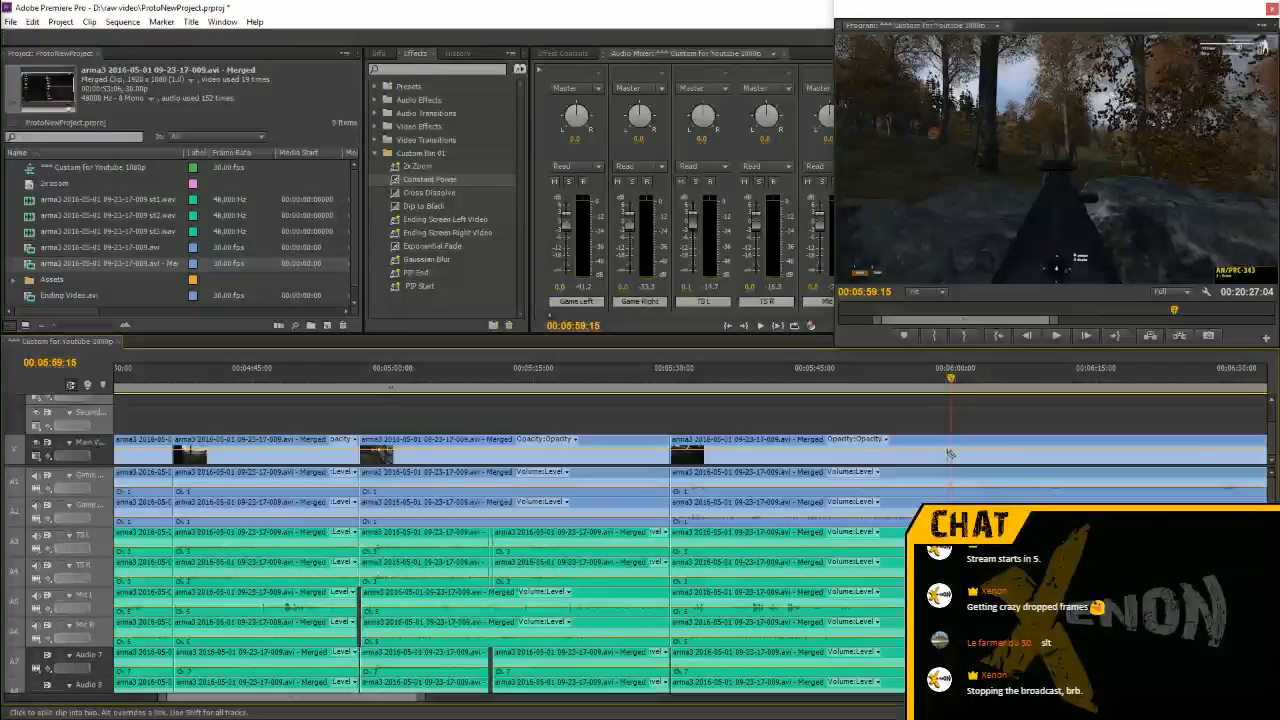
{"action": "left_click", "coordinate": [954, 451]}
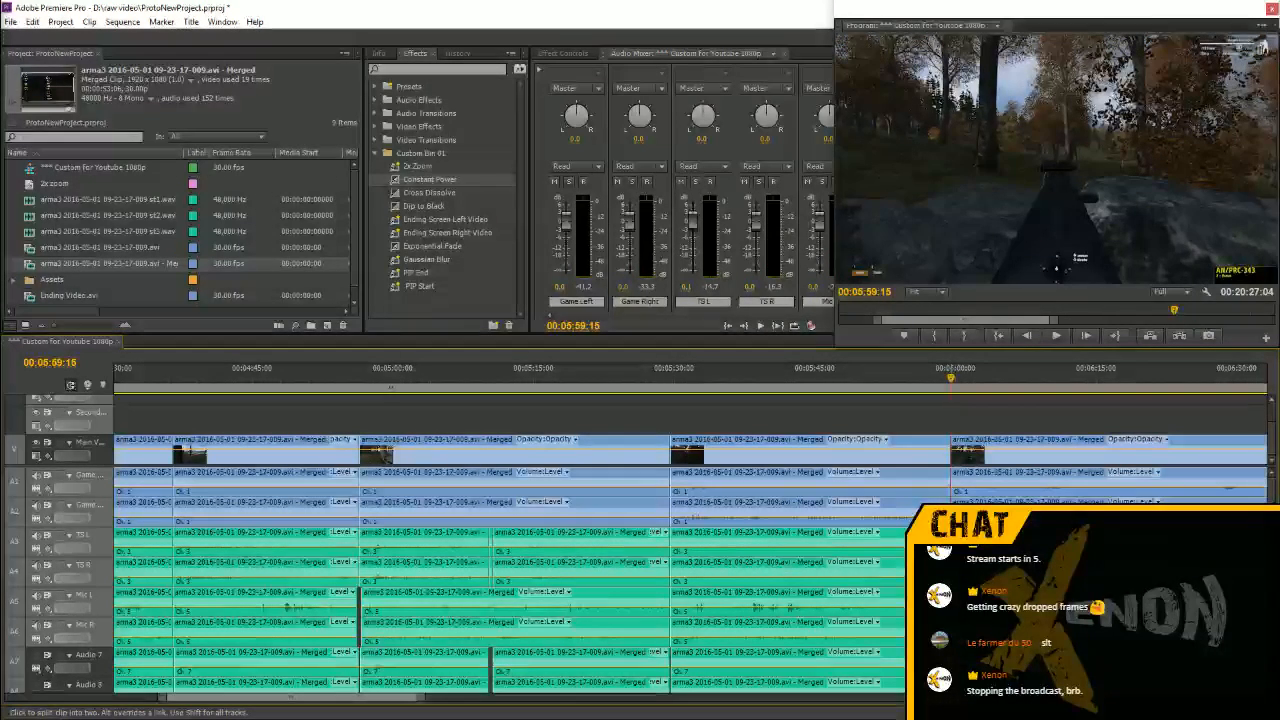
{"action": "key", "text": "v"}
{"action": "left_click", "coordinate": [869, 448]}
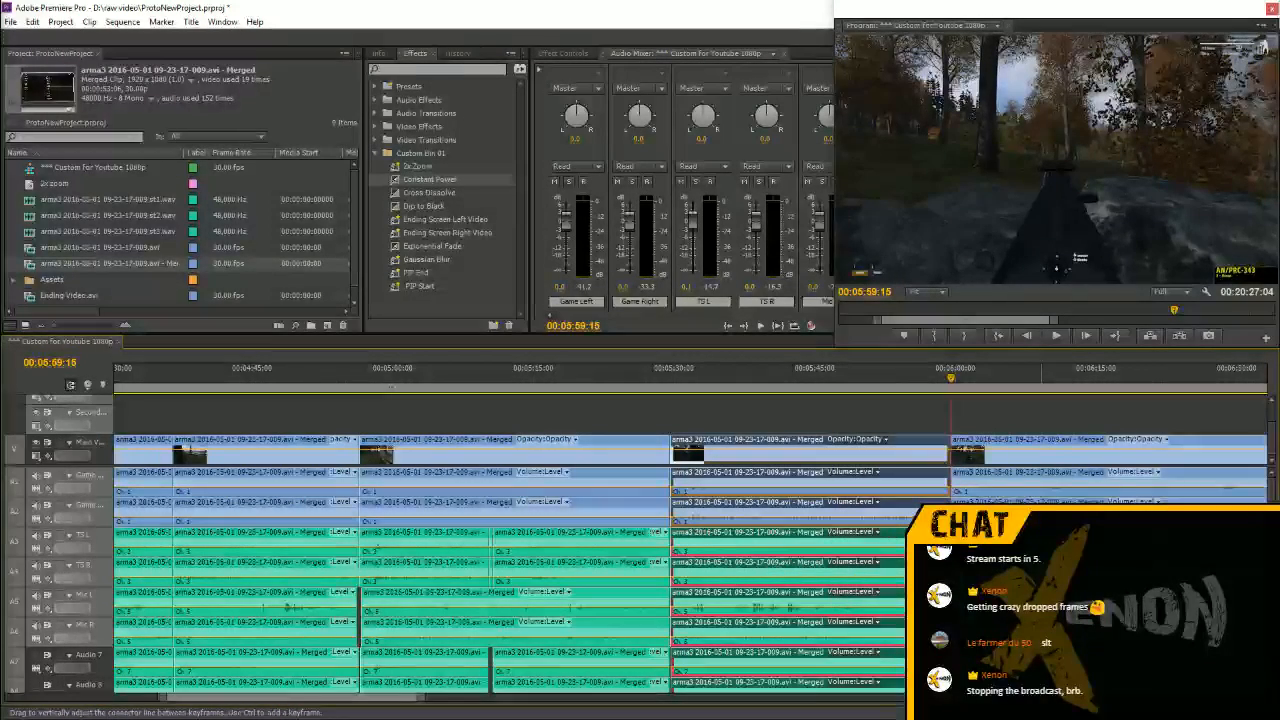
{"action": "key", "text": "shift+Delete"}
Play from 00:05:27:02 to 00:06:10:08, replay the parts from 00:05:54:24 and 00:05:45:00, and stop at 00:05:49:08
{"action": "left_click", "coordinate": [646, 380]}
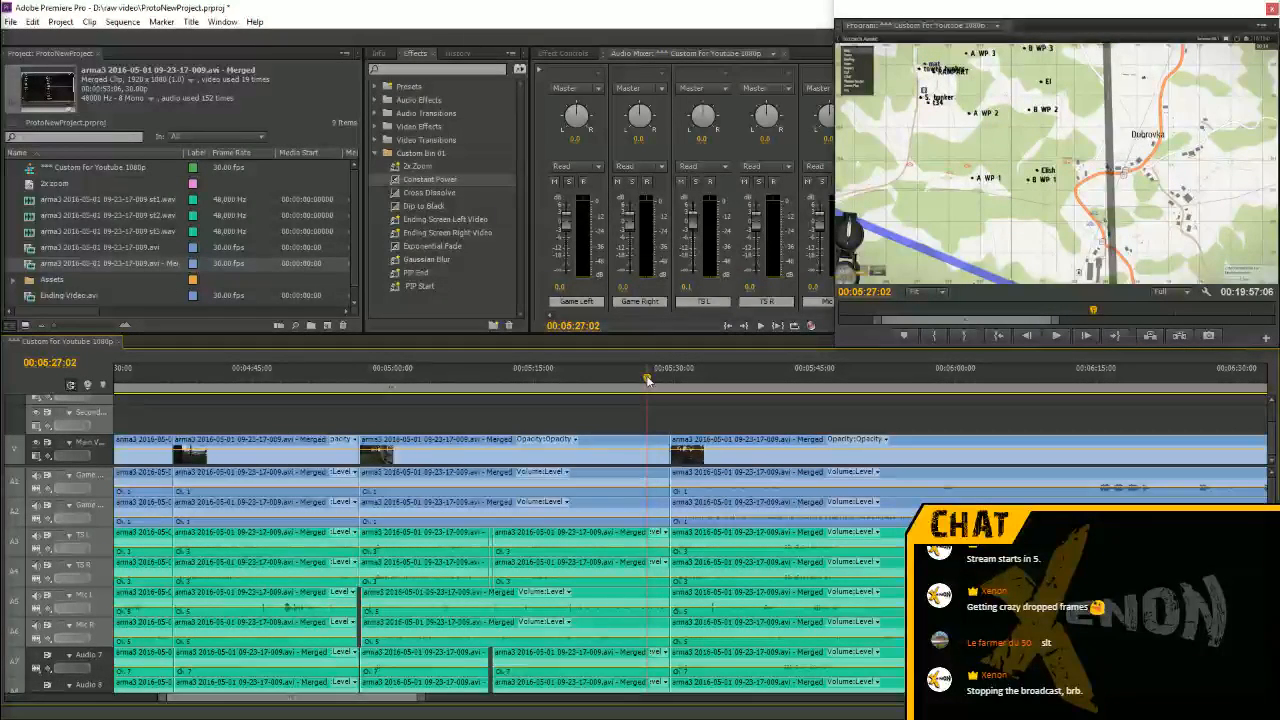
{"action": "key", "text": "space"}
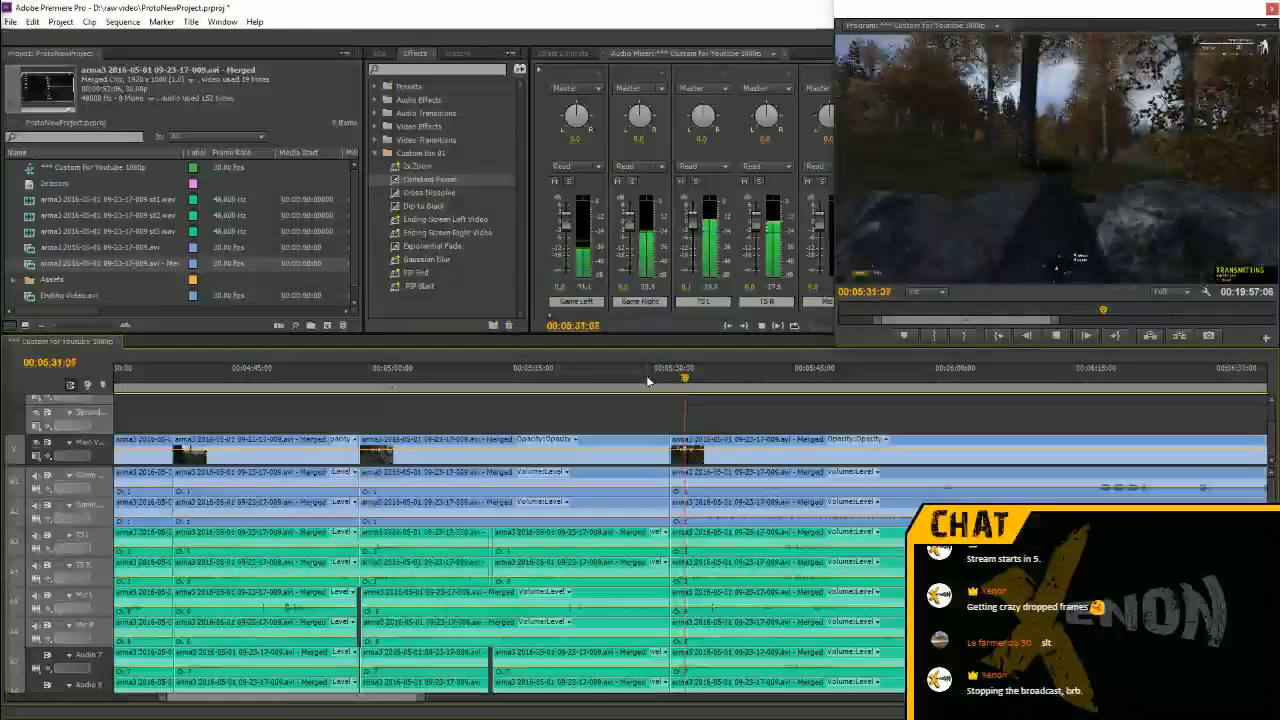
{"action": "key", "text": "space"}
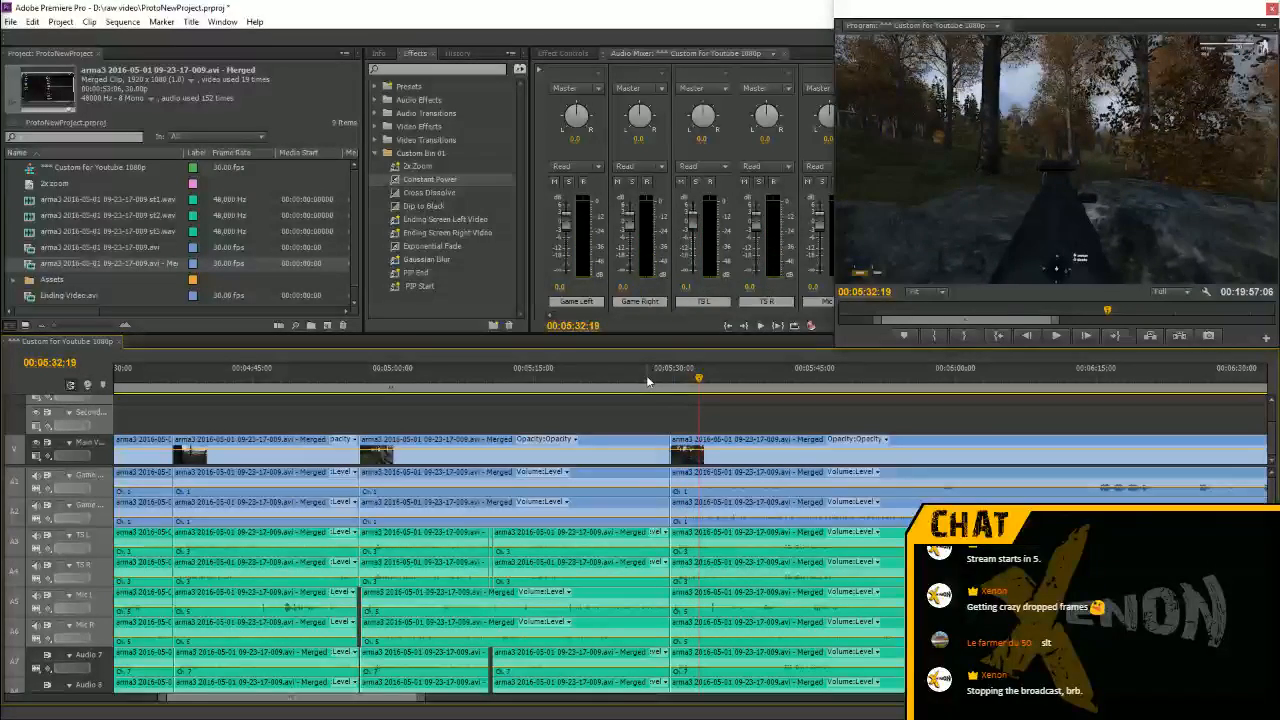
{"action": "key", "text": "space"}
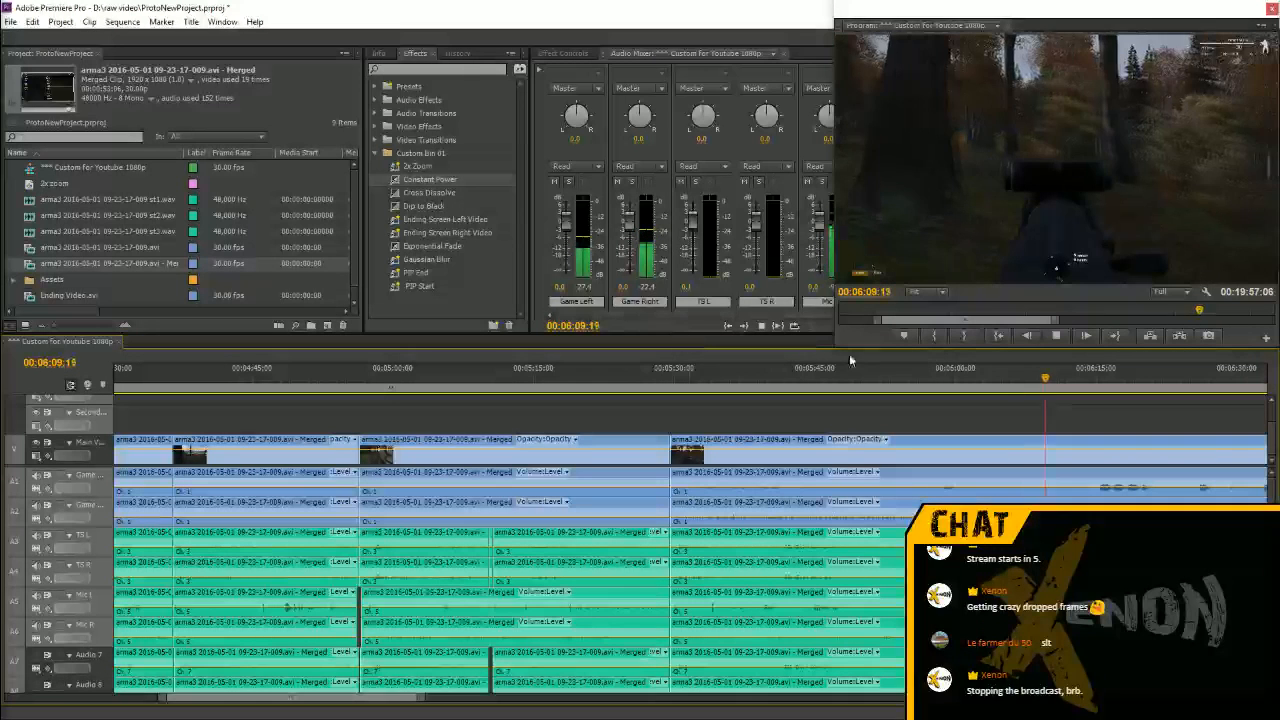
{"action": "key", "text": "space"}
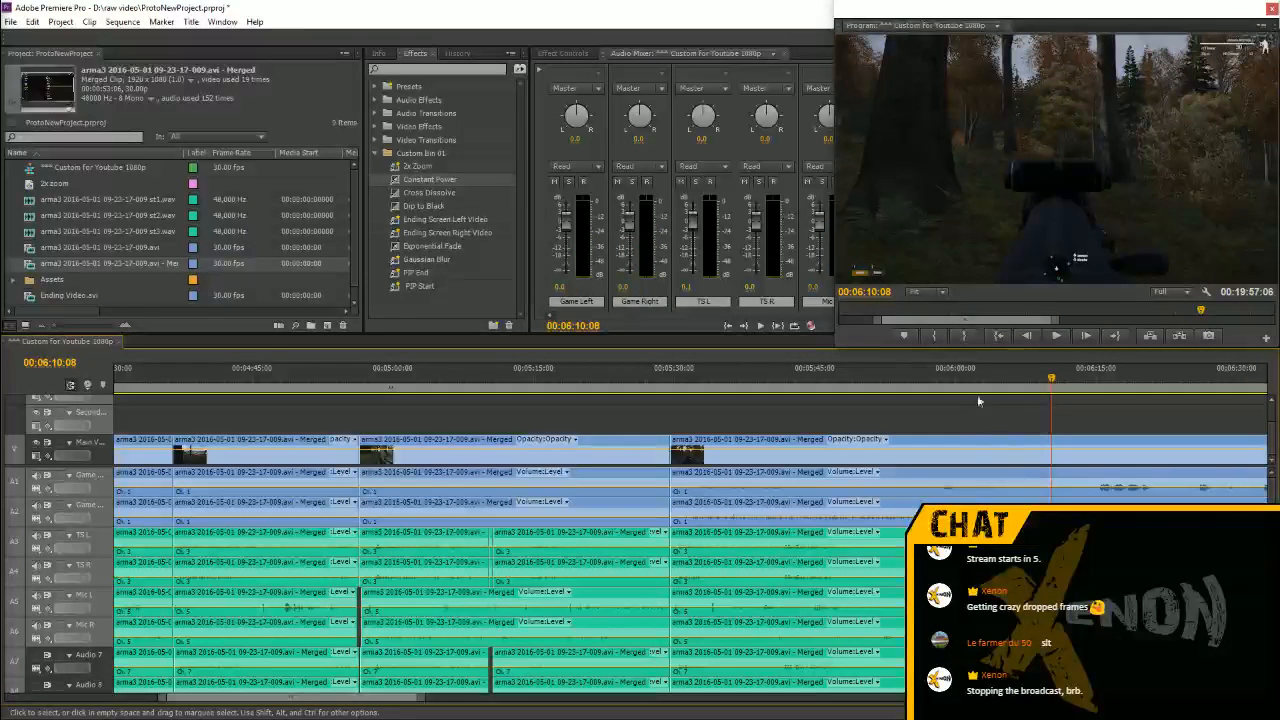
{"action": "left_click", "coordinate": [907, 377]}
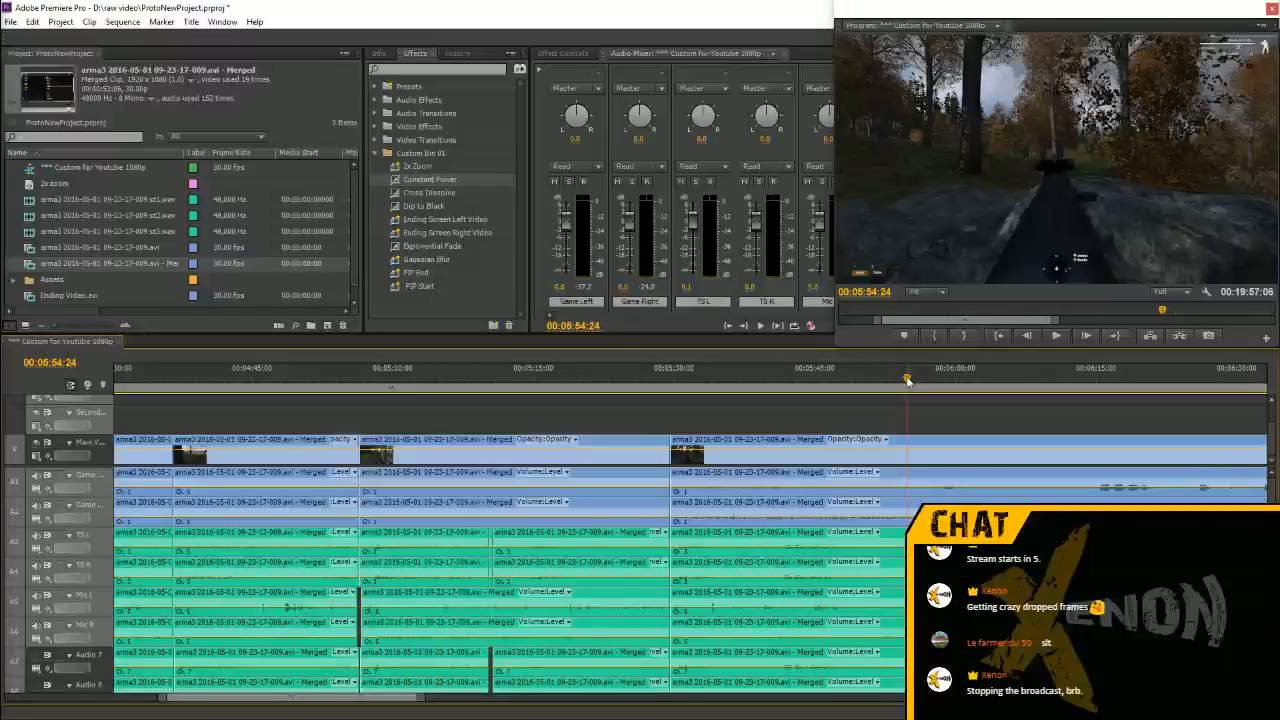
{"action": "key", "text": "space"}
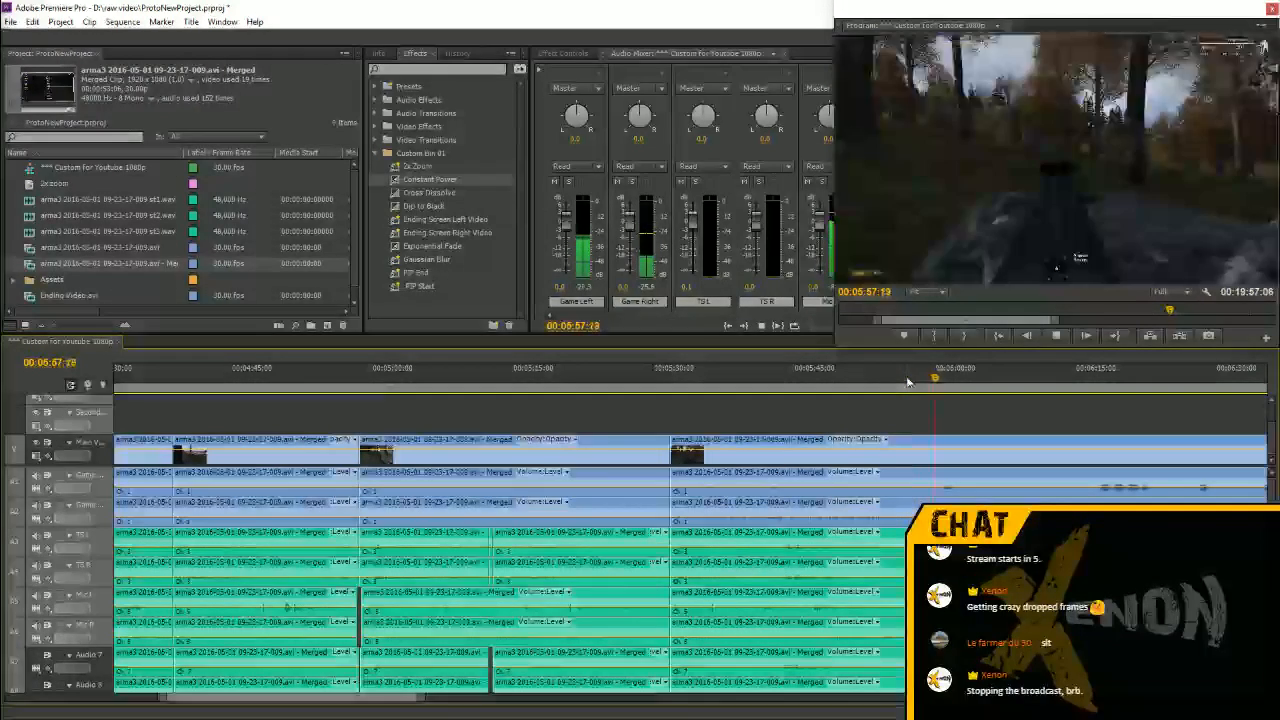
{"action": "left_click", "coordinate": [816, 380]}
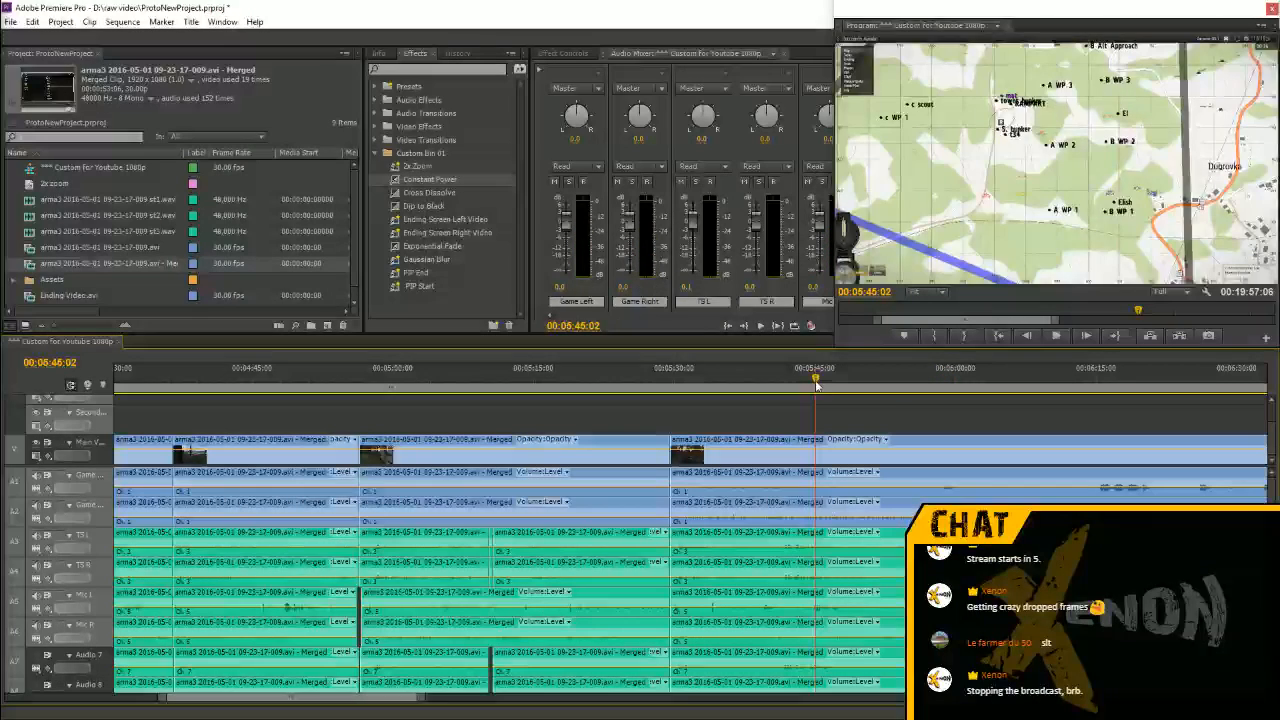
{"action": "key", "text": "space"}
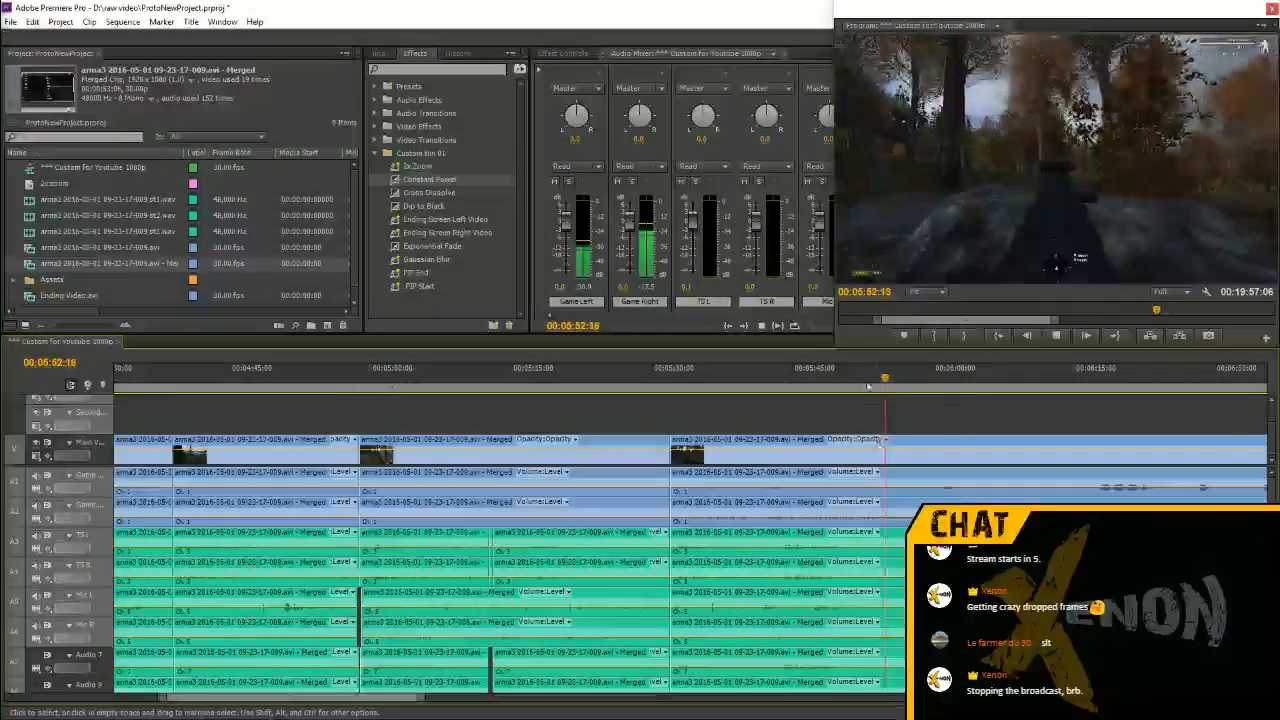
{"action": "left_click", "coordinate": [815, 371]}
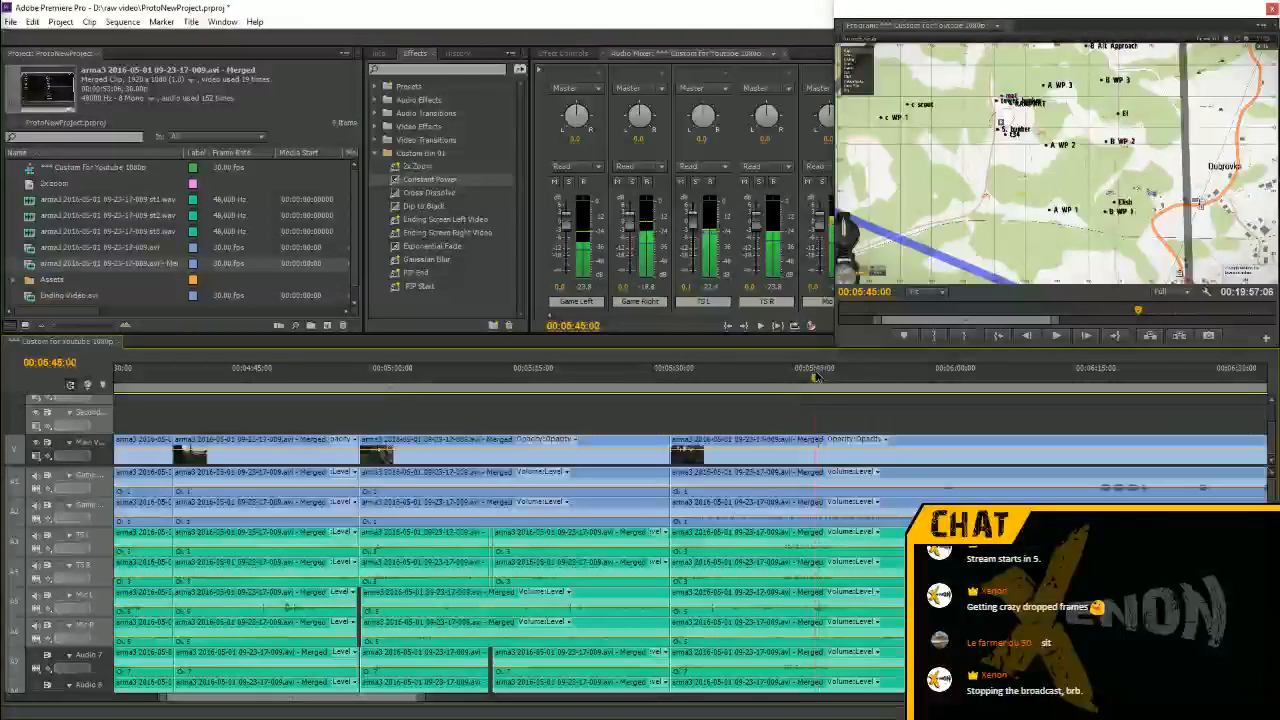
{"action": "key", "text": "space"}
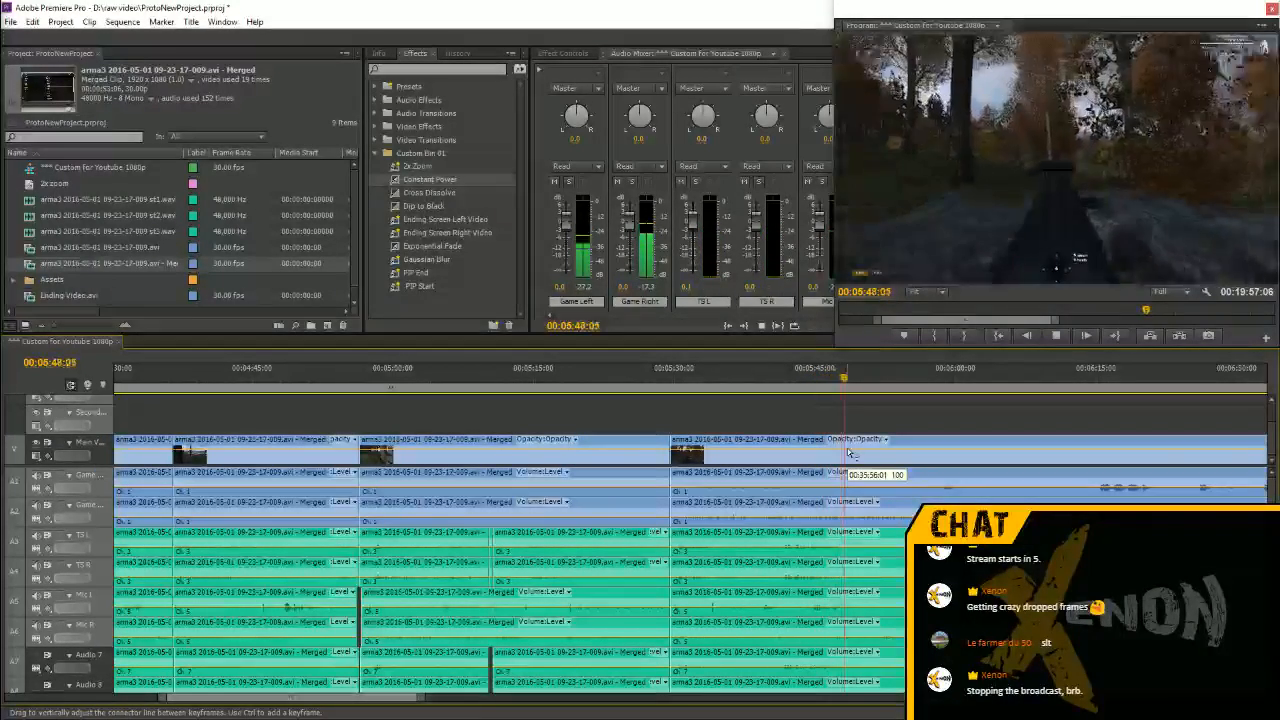
{"action": "key", "text": "space"}
Split the main video and all audio tracks at 00:05:49:08
{"action": "key", "text": "c"}
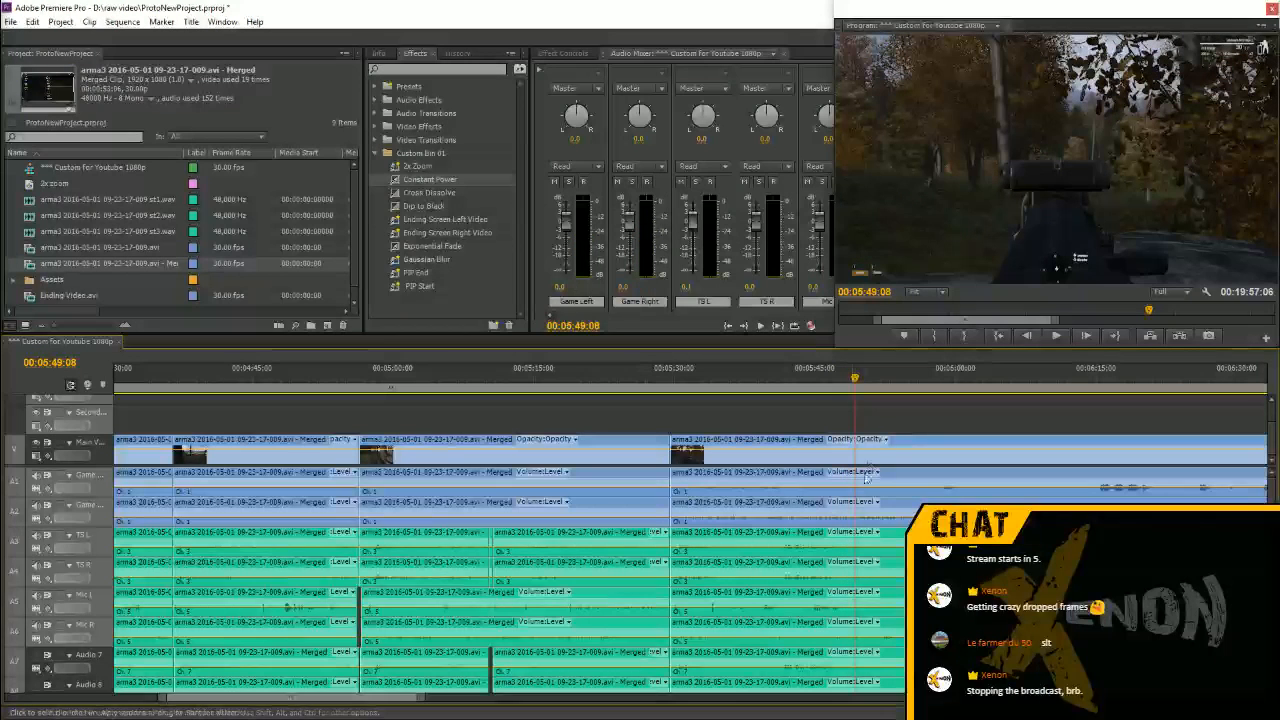
{"action": "left_click", "coordinate": [858, 445]}
{"action": "left_click", "coordinate": [858, 482]}
{"action": "left_click", "coordinate": [858, 512]}
{"action": "left_click", "coordinate": [858, 542]}
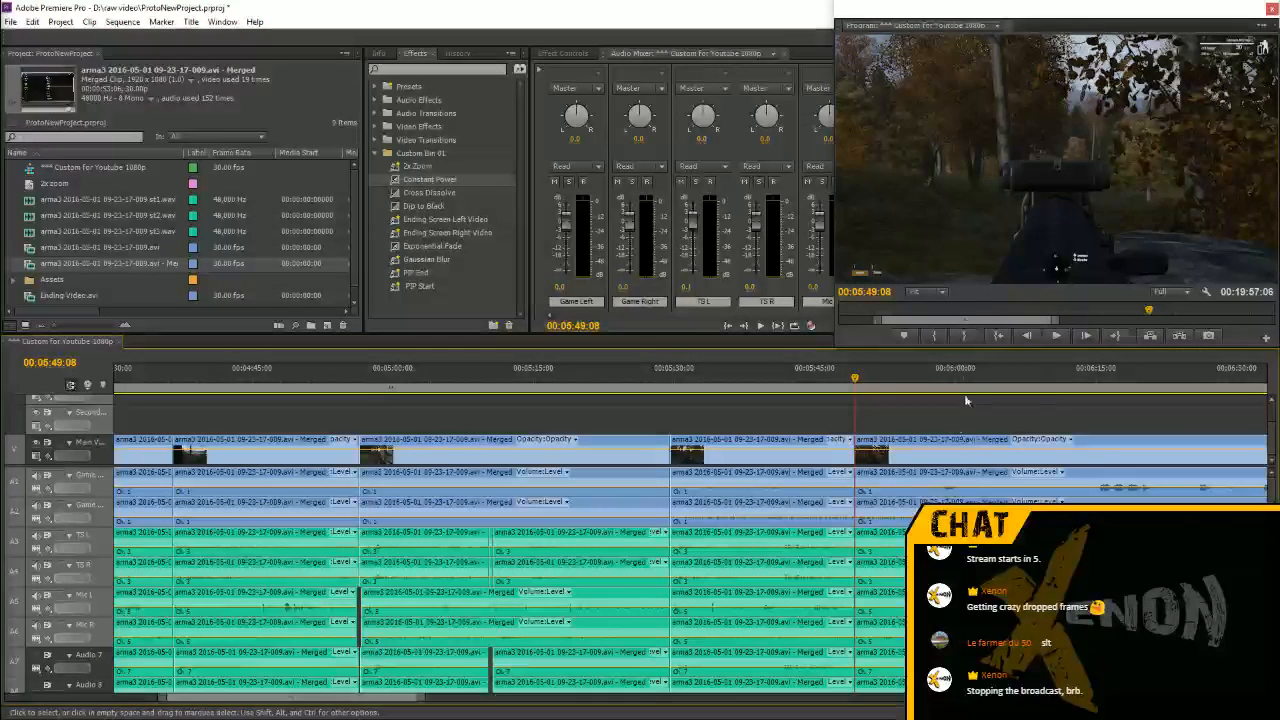
Play from 00:06:05:08 to 00:06:18:00 and return the playhead to 00:06:12:24, before the gunfire
{"action": "left_click_drag", "start_coordinate": [951, 370], "coordinate": [1006, 381]}
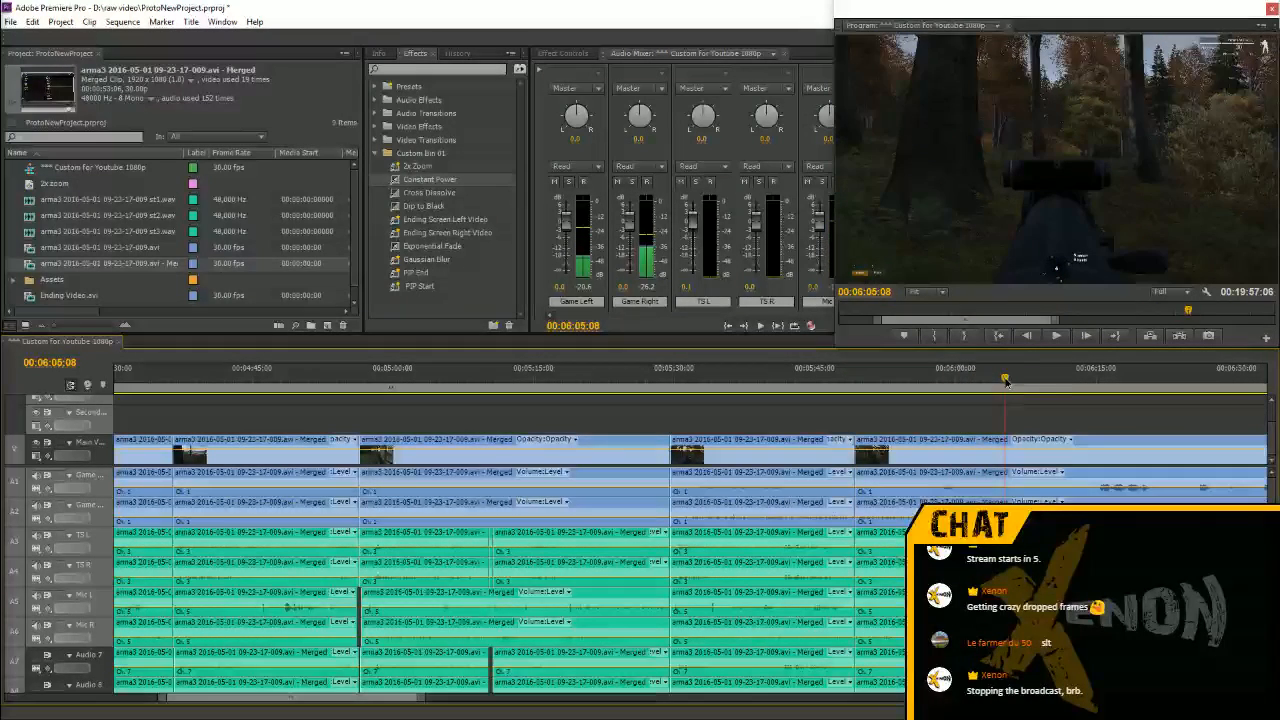
{"action": "key", "text": "space"}
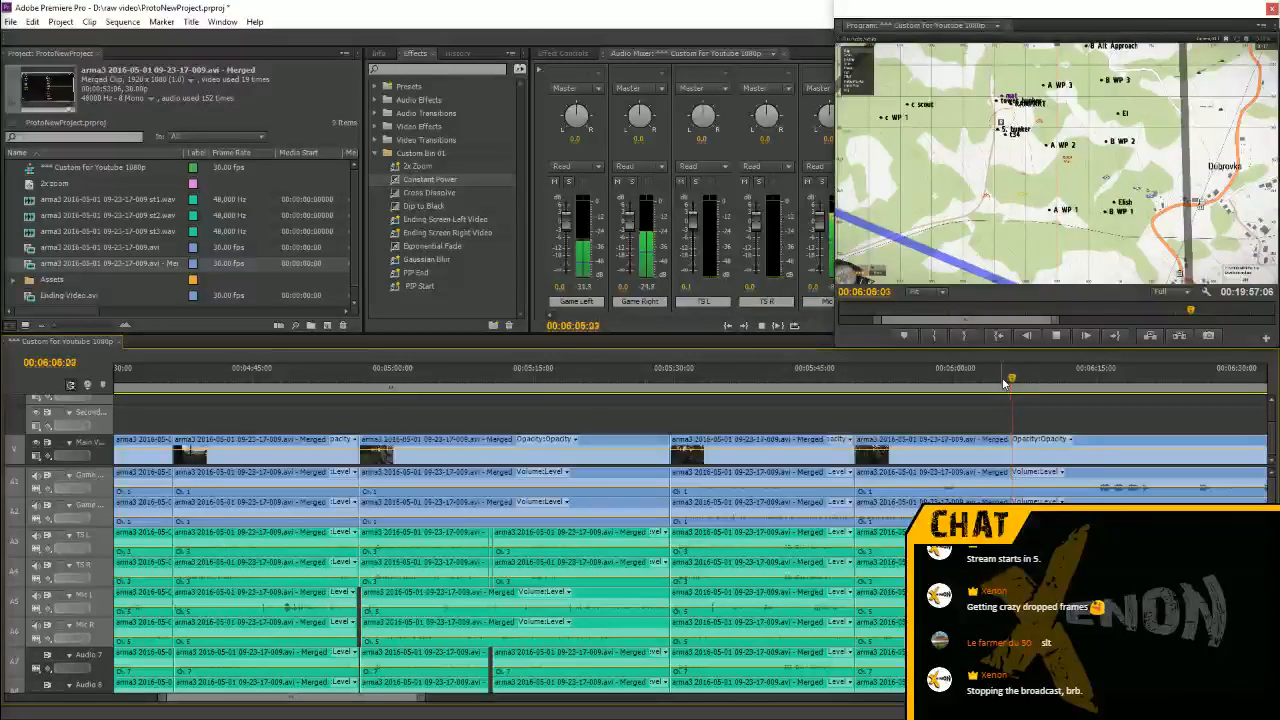
{"action": "key", "text": "minus"}
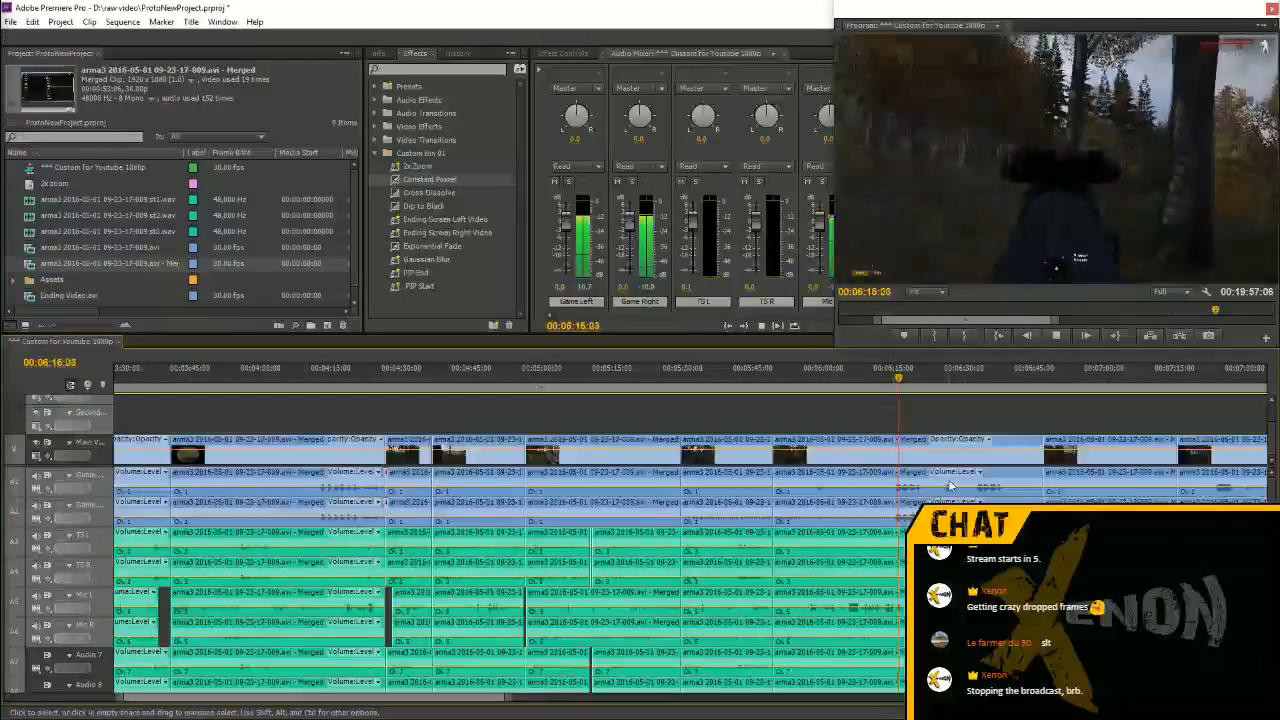
{"action": "key", "text": "space"}
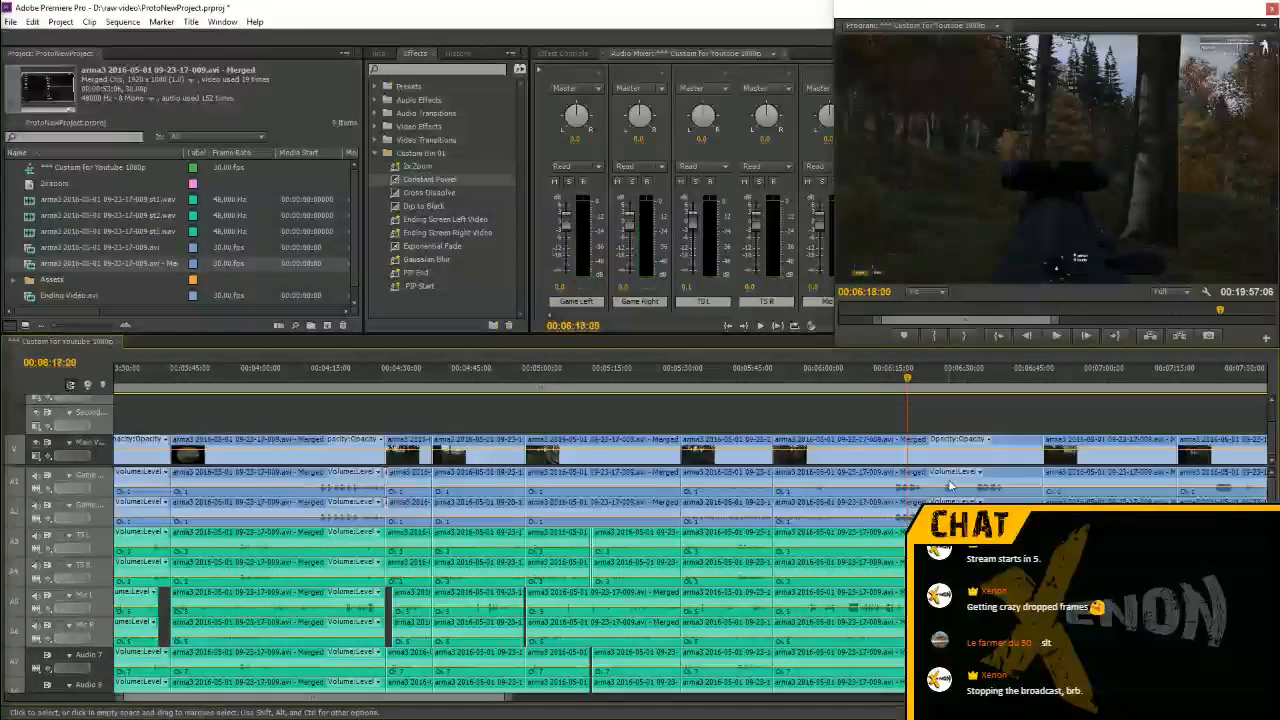
{"action": "left_click", "coordinate": [893, 378]}
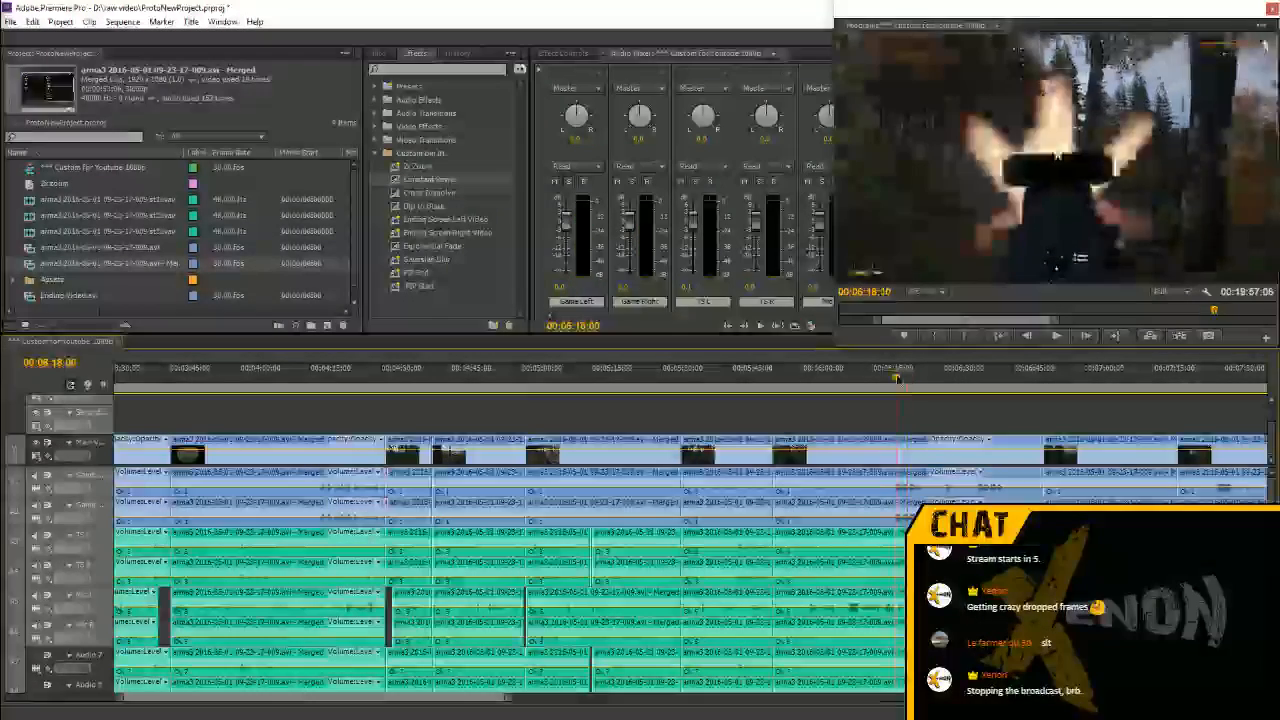
{"action": "left_click_drag", "start_coordinate": [893, 378], "coordinate": [886, 381]}
{"action": "key", "text": "="}
{"action": "key", "text": "="}
{"action": "key", "text": "="}
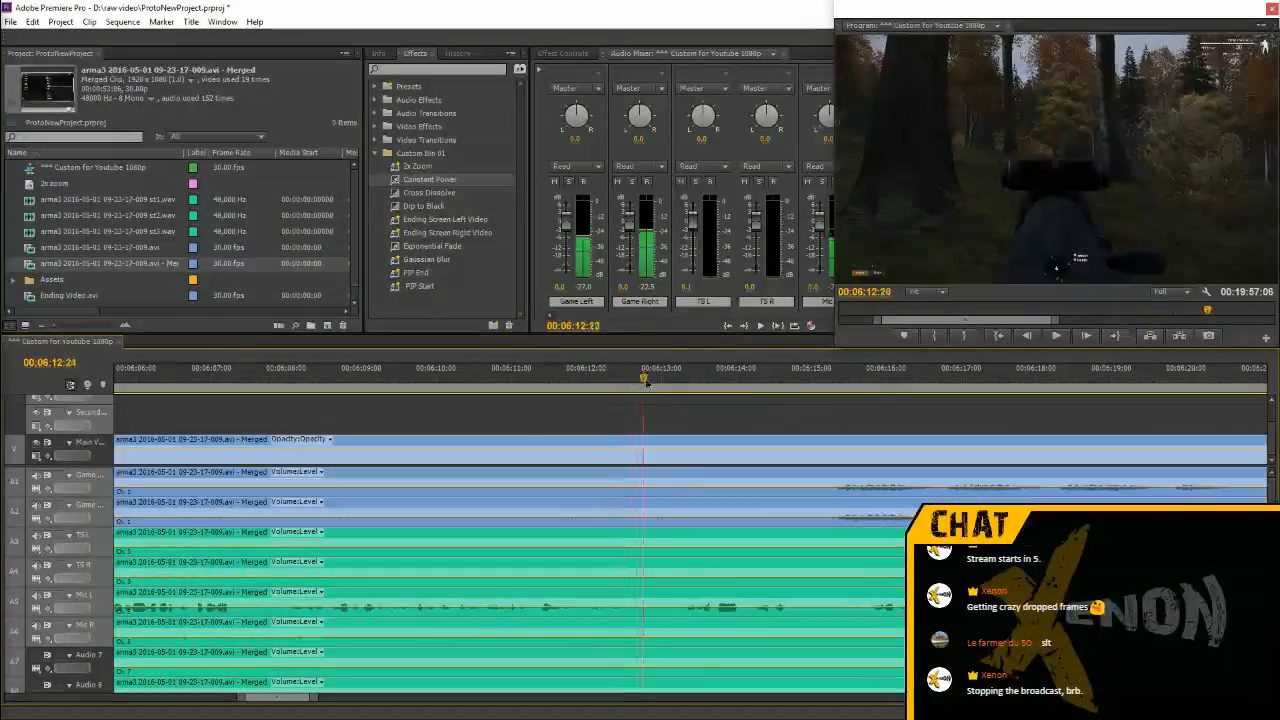
{"action": "left_click_drag", "start_coordinate": [694, 383], "coordinate": [661, 385]}
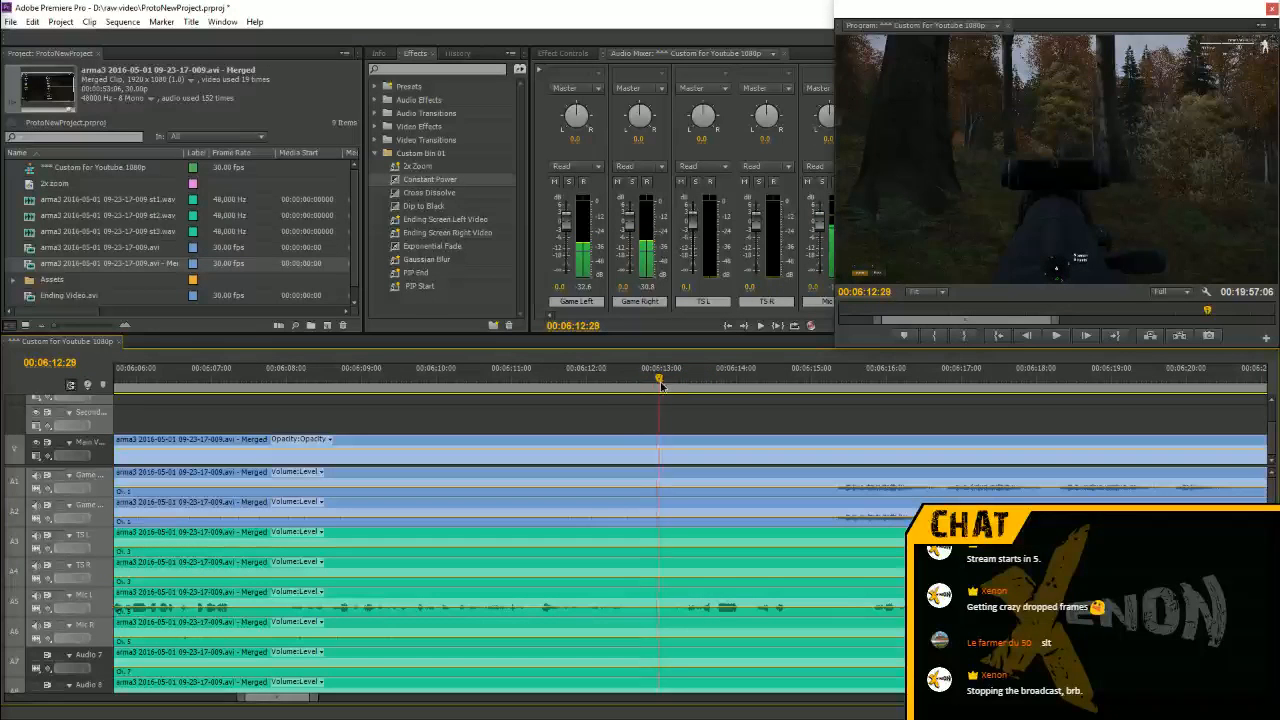
Split the main video and all audio tracks at 00:06:12:24
{"action": "key", "text": "c"}
{"action": "left_click", "coordinate": [649, 452]}
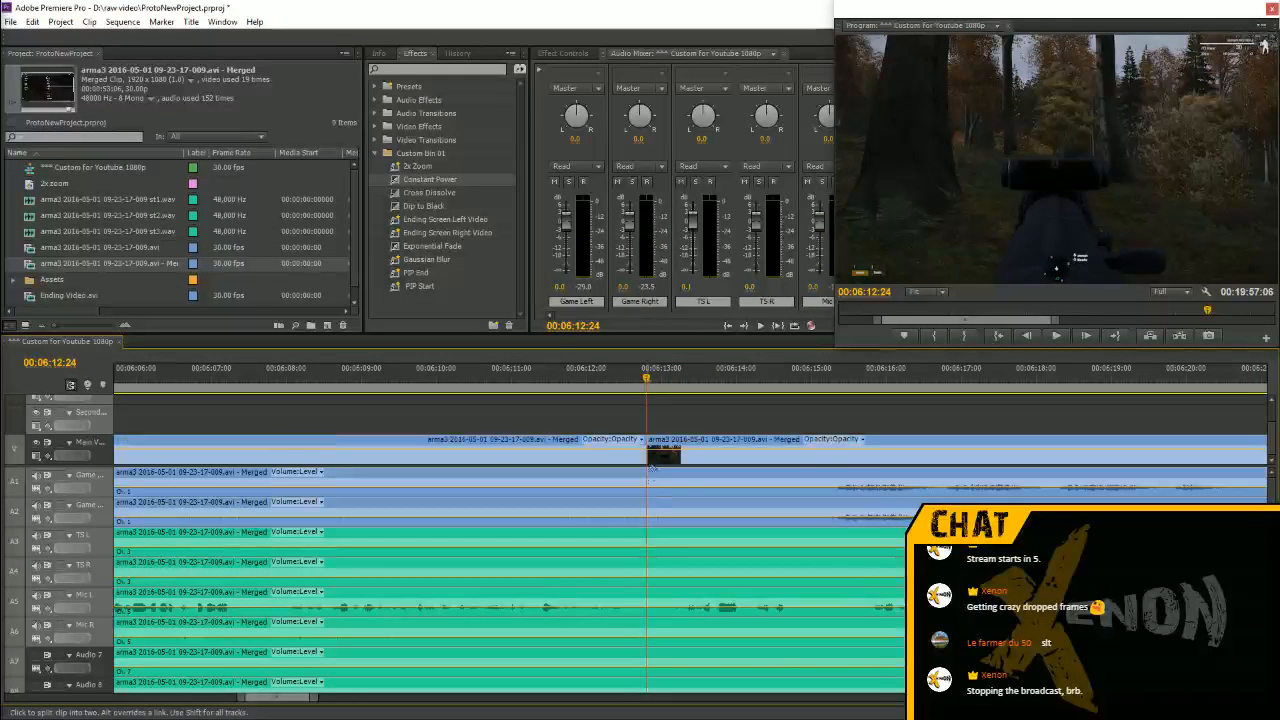
{"action": "left_click", "coordinate": [647, 484]}
{"action": "left_click", "coordinate": [647, 510]}
{"action": "left_click", "coordinate": [647, 540]}
{"action": "left_click", "coordinate": [647, 570]}
{"action": "left_click", "coordinate": [647, 600]}
{"action": "left_click", "coordinate": [647, 630]}
{"action": "left_click", "coordinate": [648, 660]}
{"action": "left_click", "coordinate": [648, 684]}
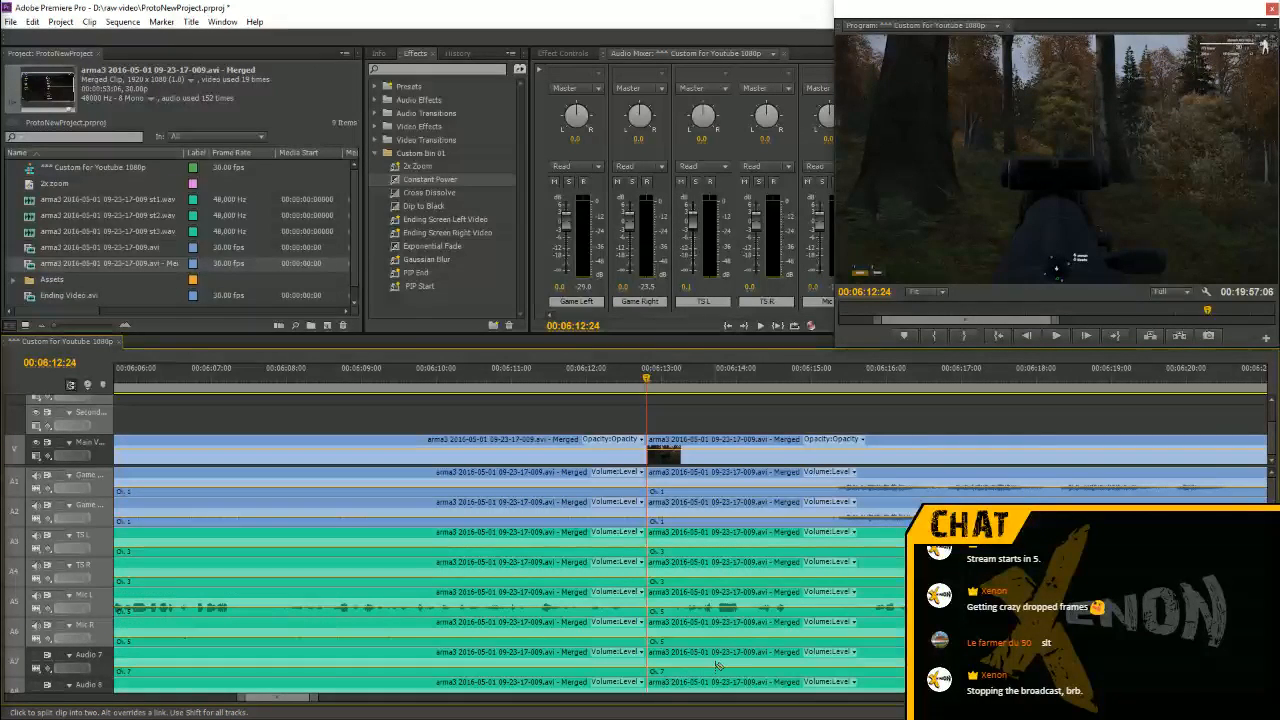
Ripple-delete the main video and audio segment between 00:05:49:08 and 00:06:12:24
{"action": "key", "text": "minus"}
{"action": "key", "text": "minus"}
{"action": "key", "text": "minus"}
{"action": "key", "text": "minus"}
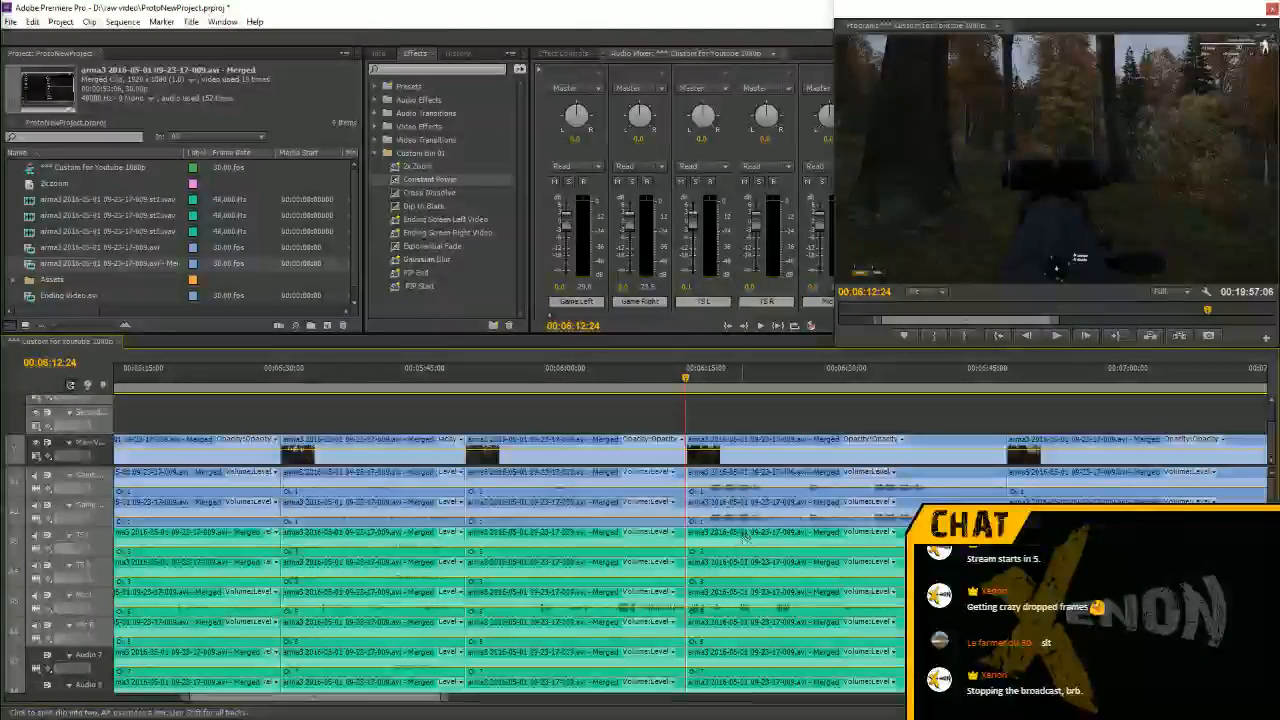
{"action": "key", "text": "v"}
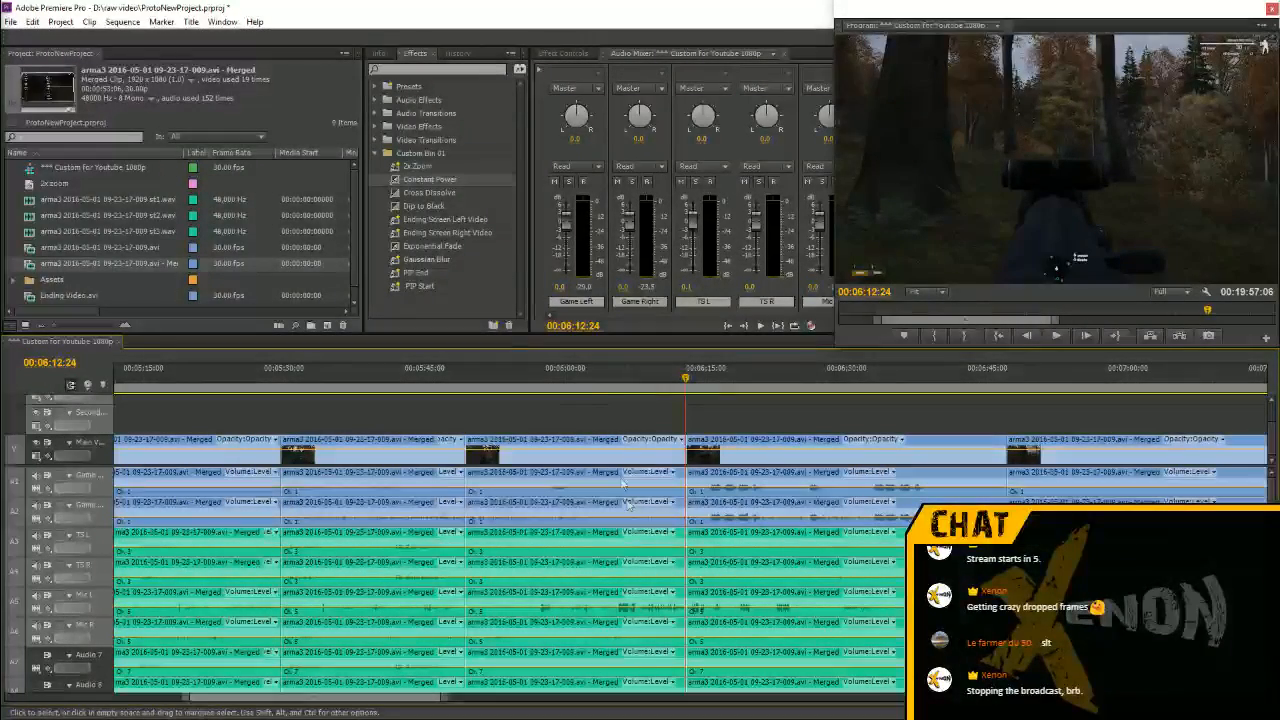
{"action": "left_click_drag", "start_coordinate": [597, 412], "coordinate": [618, 695]}
{"action": "key", "text": "shift+Delete"}
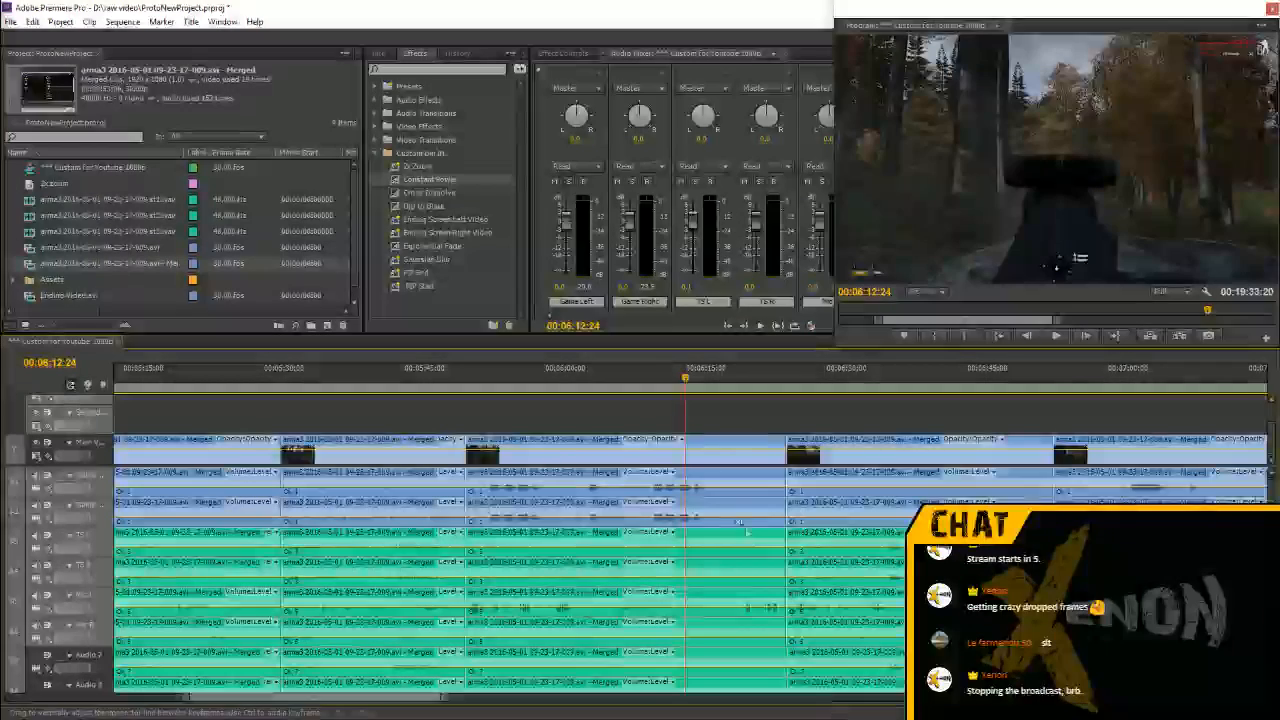
Review the join at 00:05:49:08 from 00:05:46:22, replay it from about 00:05:47, and play on to 00:06:20:02
{"action": "left_click", "coordinate": [441, 376]}
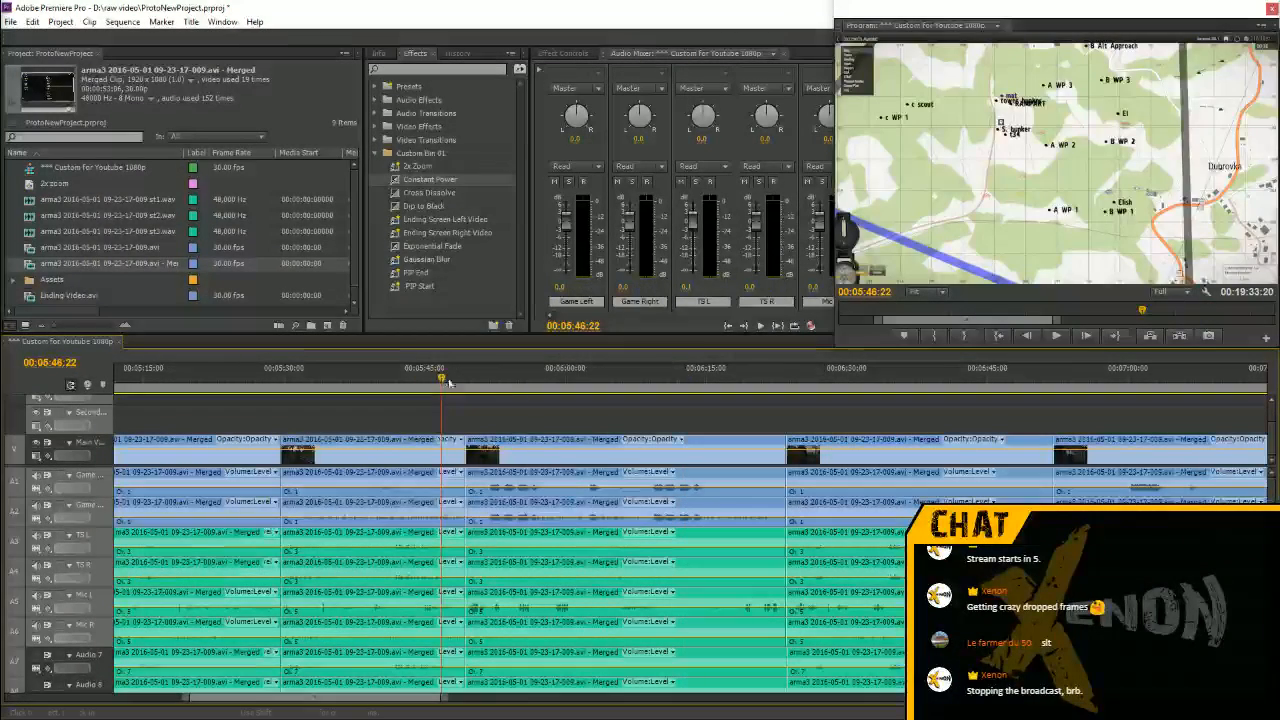
{"action": "key", "text": "minus"}
{"action": "key", "text": "minus"}
{"action": "key", "text": "minus"}
{"action": "key", "text": "minus"}
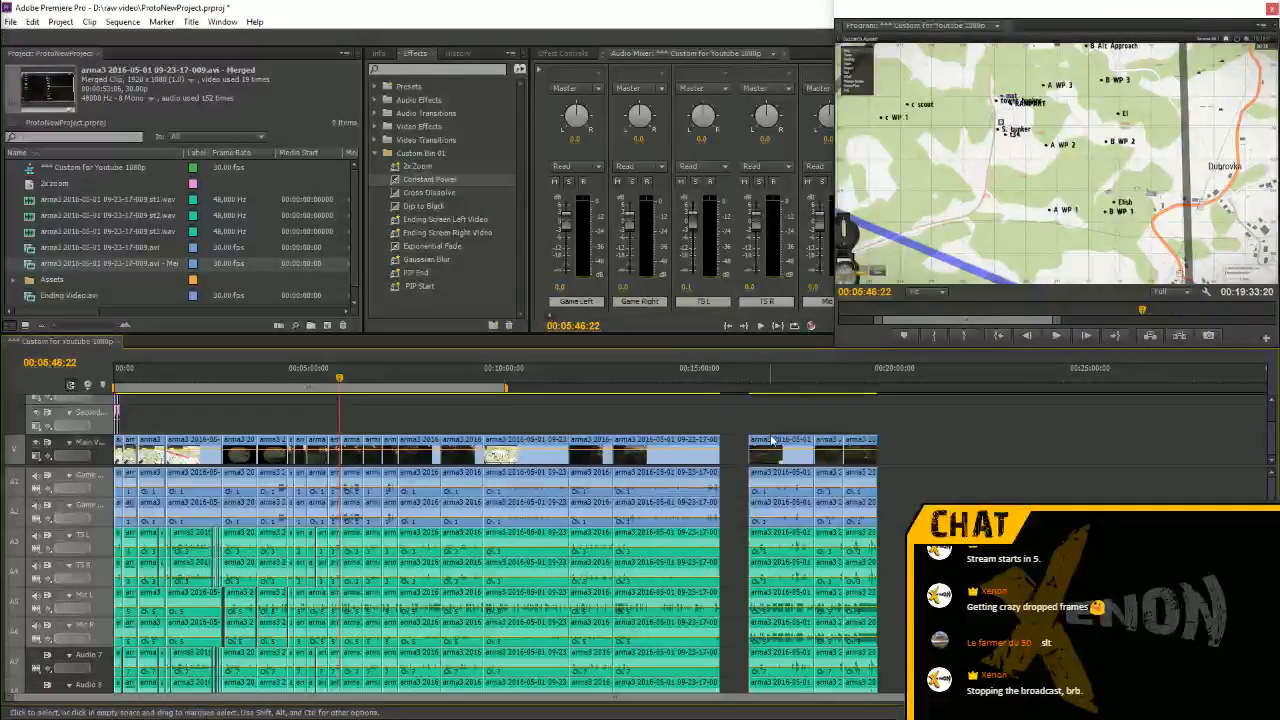
{"action": "key", "text": "equal"}
{"action": "key", "text": "equal"}
{"action": "key", "text": "space"}
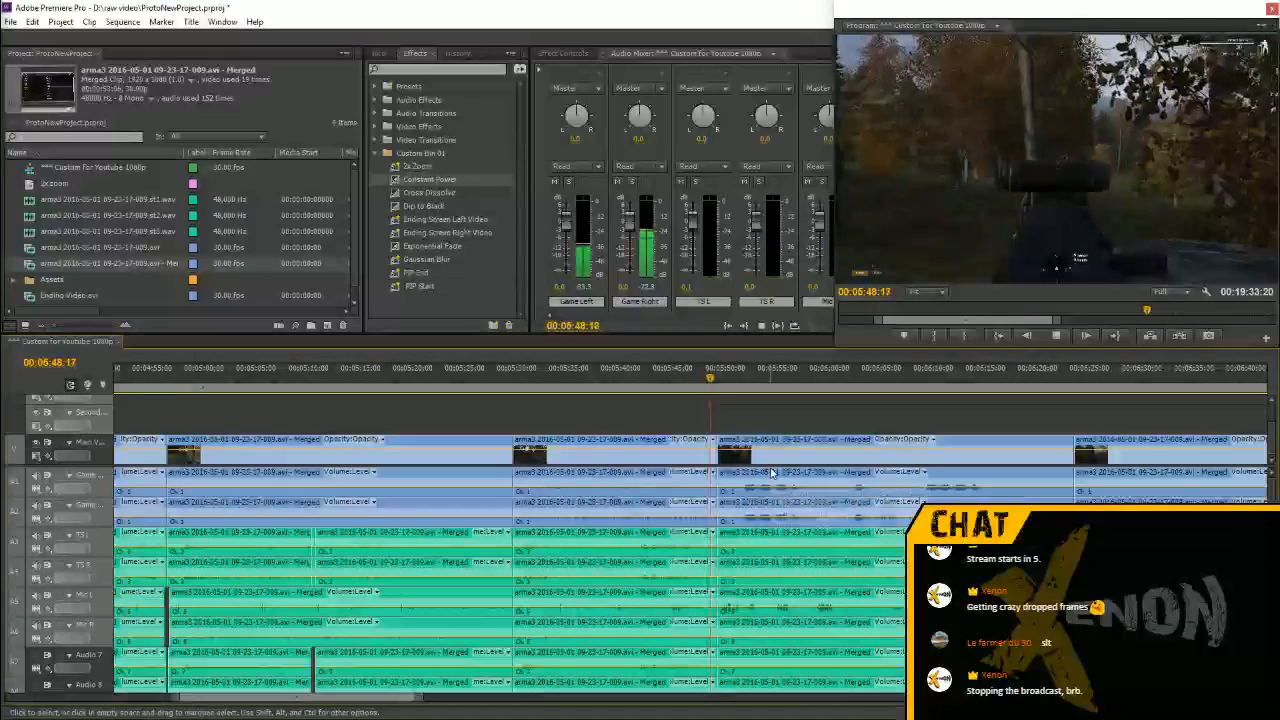
{"action": "key", "text": "space"}
{"action": "left_click", "coordinate": [697, 378]}
{"action": "key", "text": "space"}
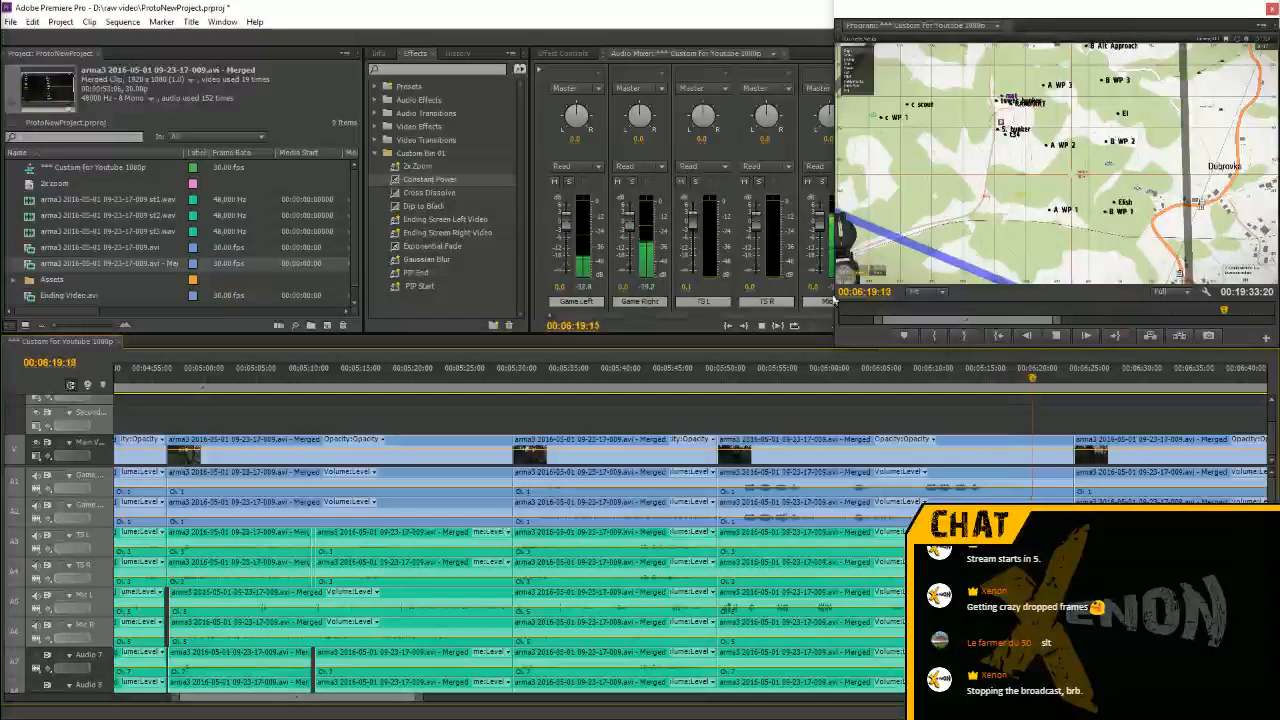
{"action": "key", "text": "space"}
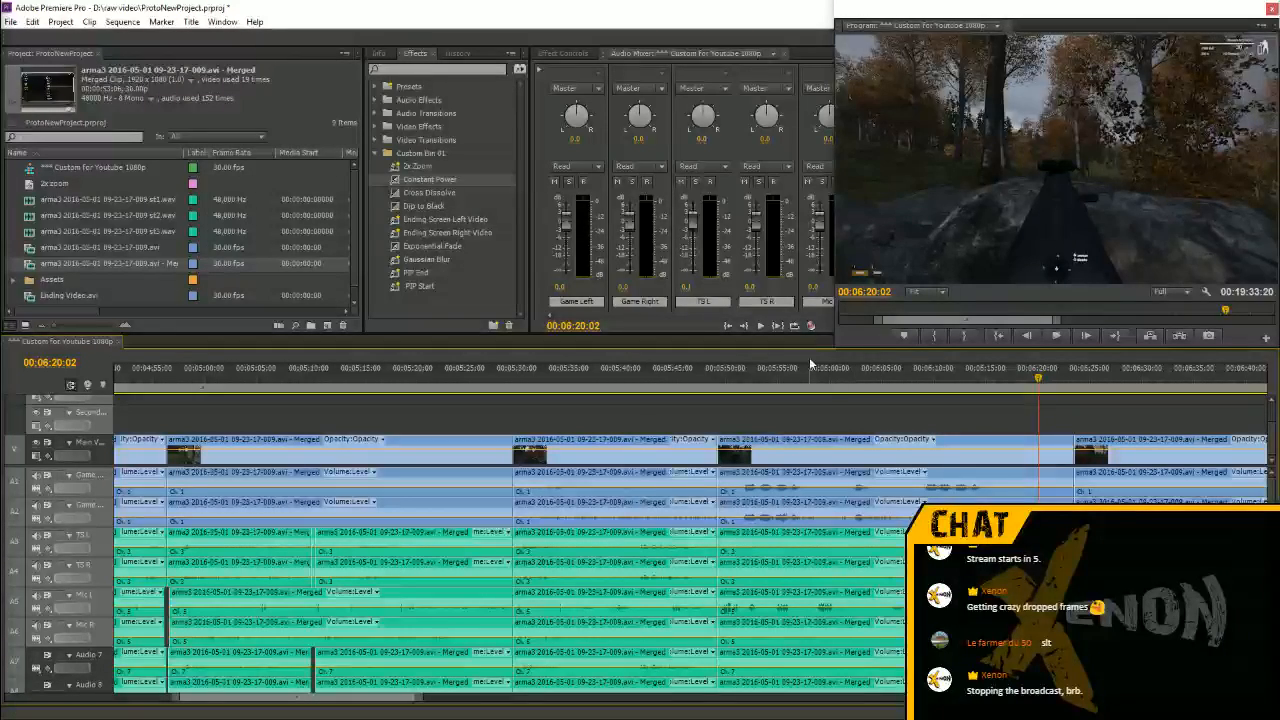
Play through the join near 00:06:23 and add Constant Power crossfades to the game audio there
{"action": "key", "text": "space"}
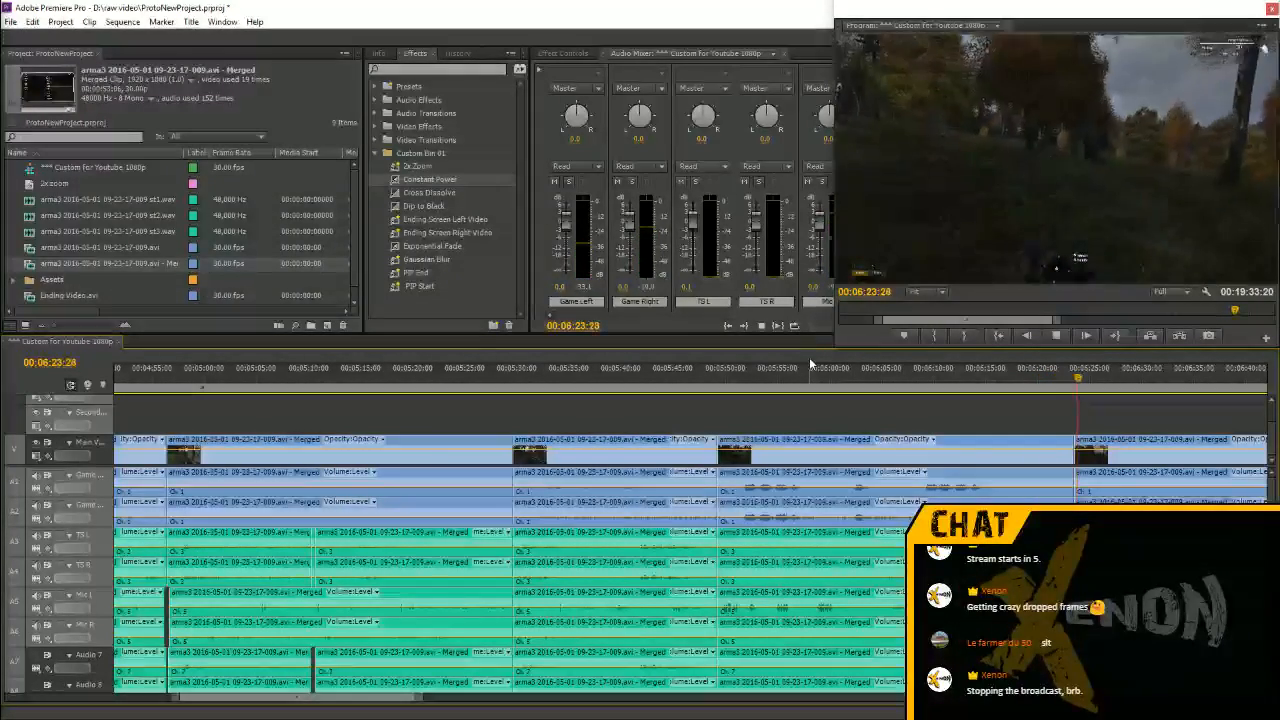
{"action": "key", "text": "space"}
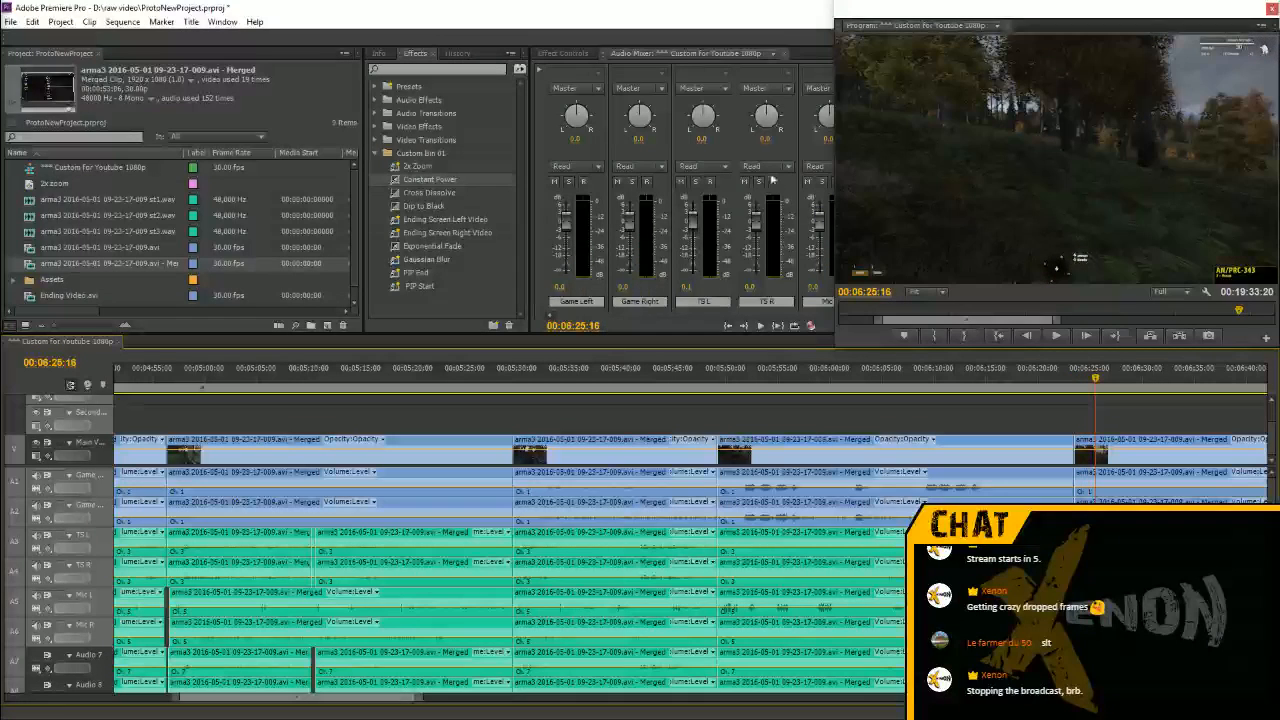
{"action": "left_click", "coordinate": [1056, 369]}
{"action": "key", "text": "space"}
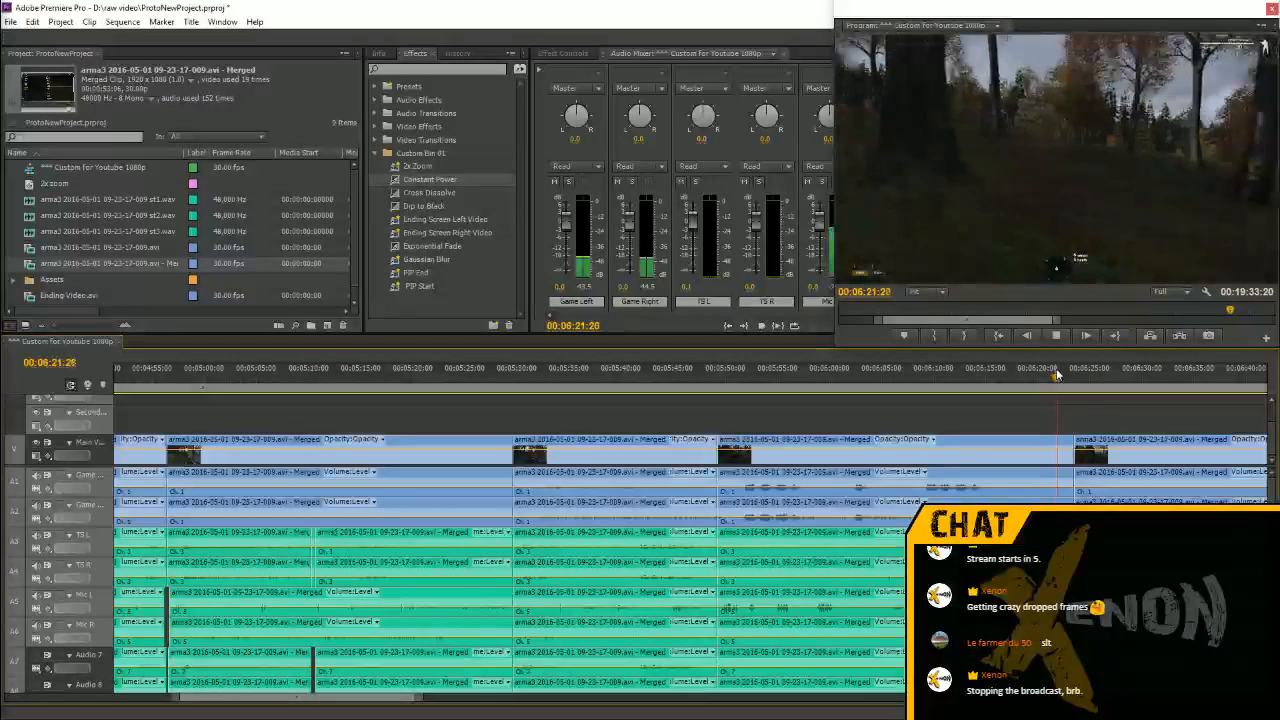
{"action": "key", "text": "space"}
{"action": "left_click", "coordinate": [410, 182]}
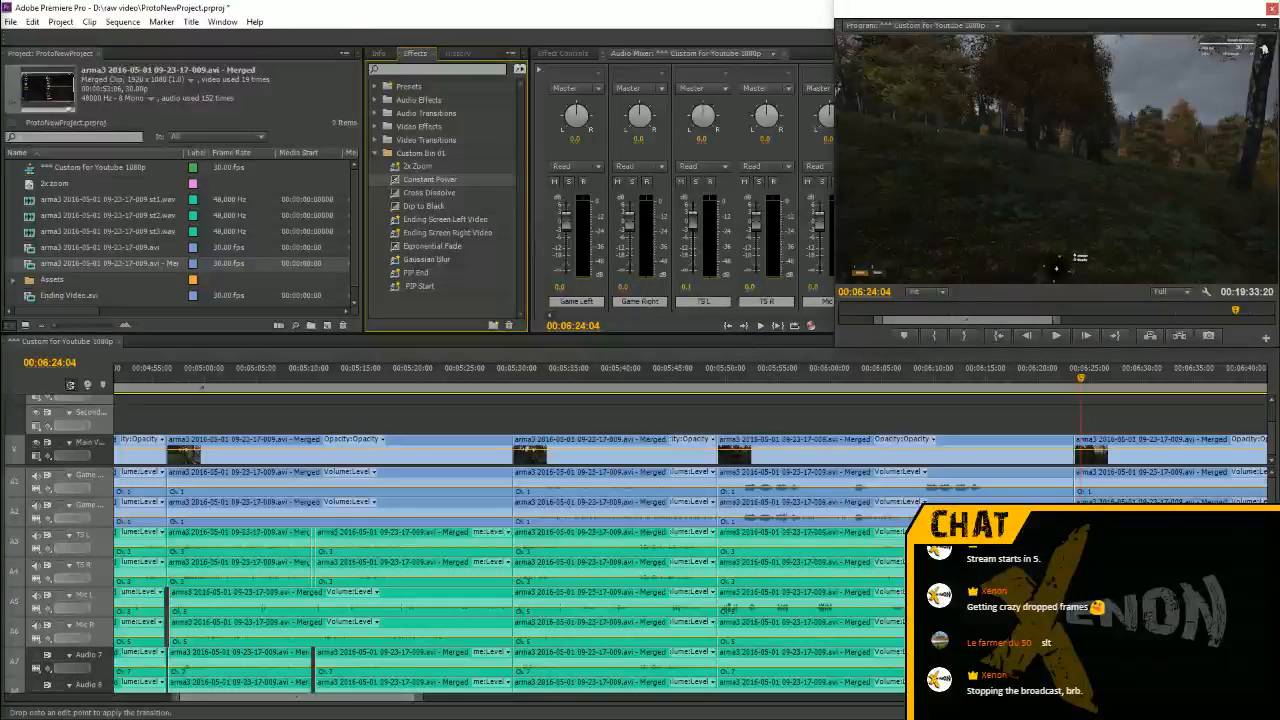
{"action": "left_click_drag", "start_coordinate": [1083, 492], "coordinate": [1077, 480]}
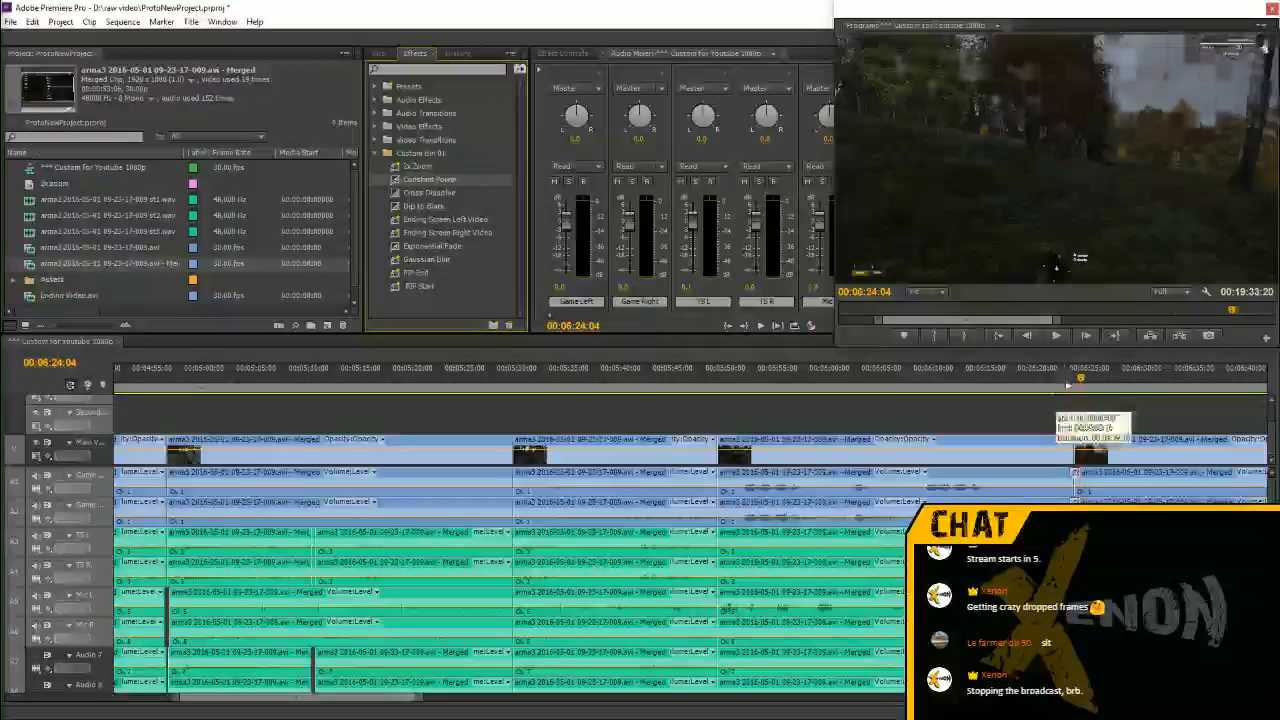
Play from about 00:06:21 to the join near 00:06:52, replay from about 00:06:49, and place the playhead at 00:06:51:10
{"action": "left_click", "coordinate": [1045, 376]}
{"action": "key", "text": "space"}
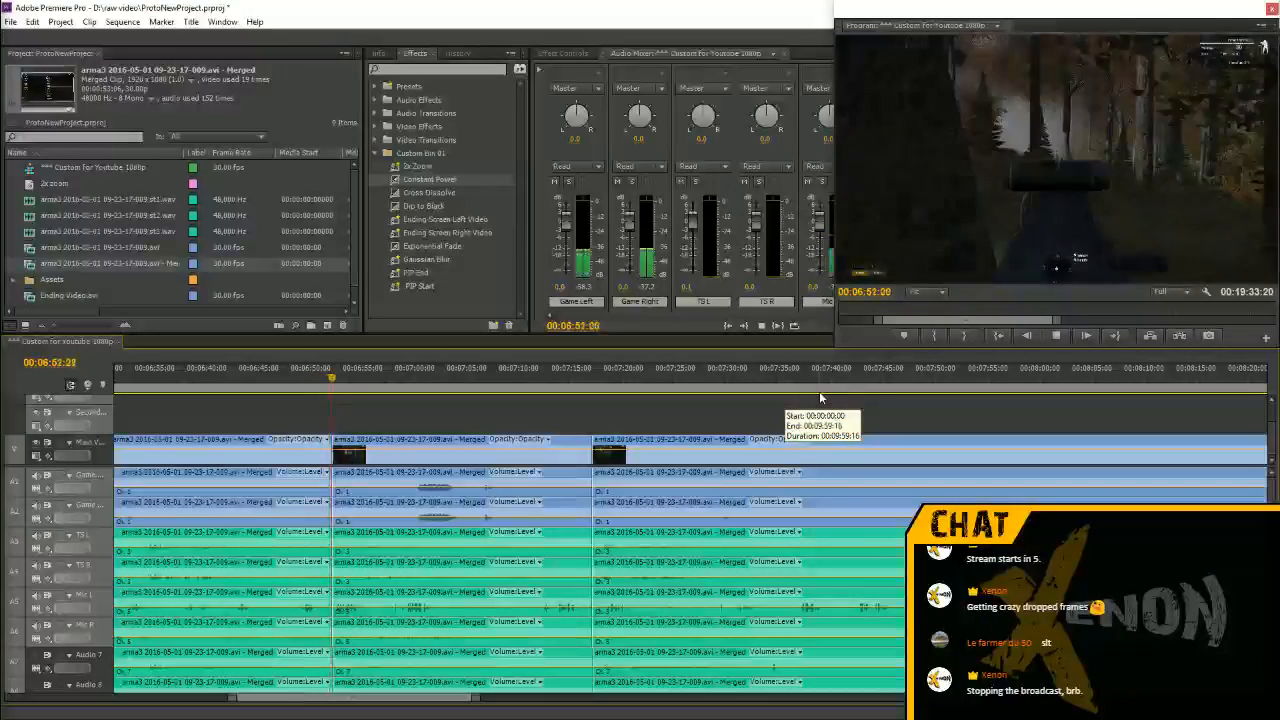
{"action": "key", "text": "space"}
{"action": "left_click", "coordinate": [303, 378]}
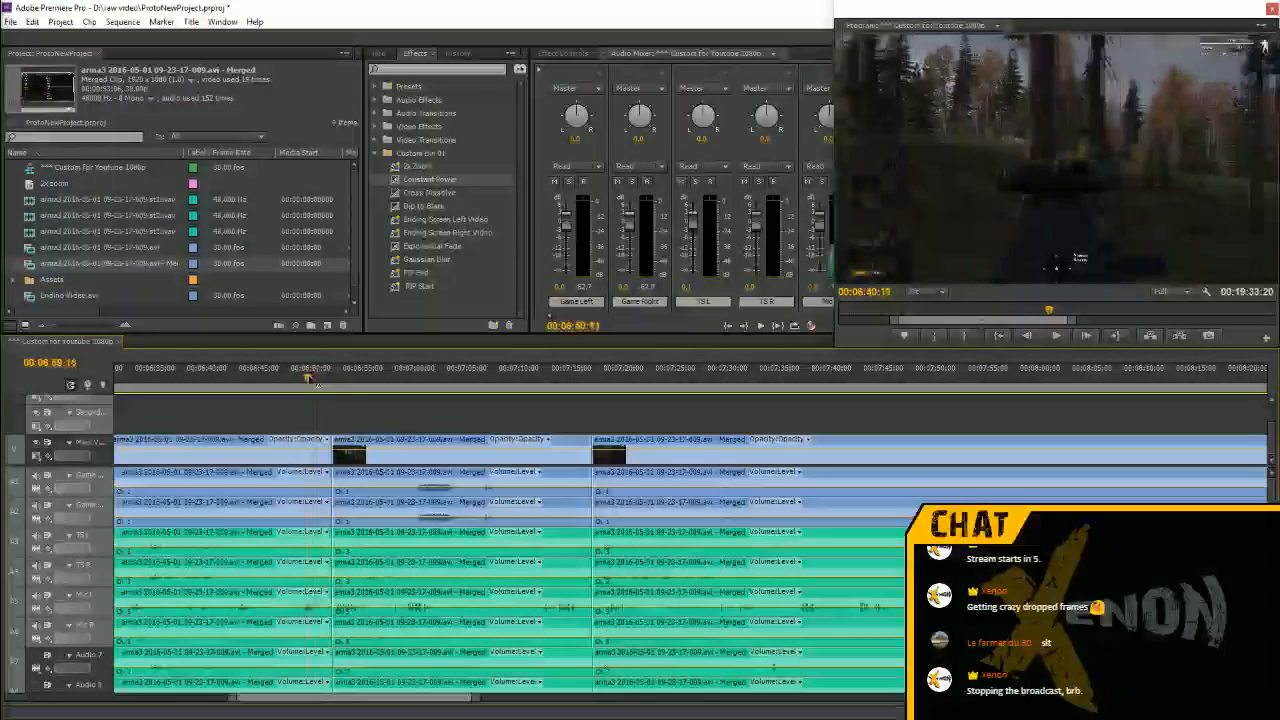
{"action": "key", "text": "space"}
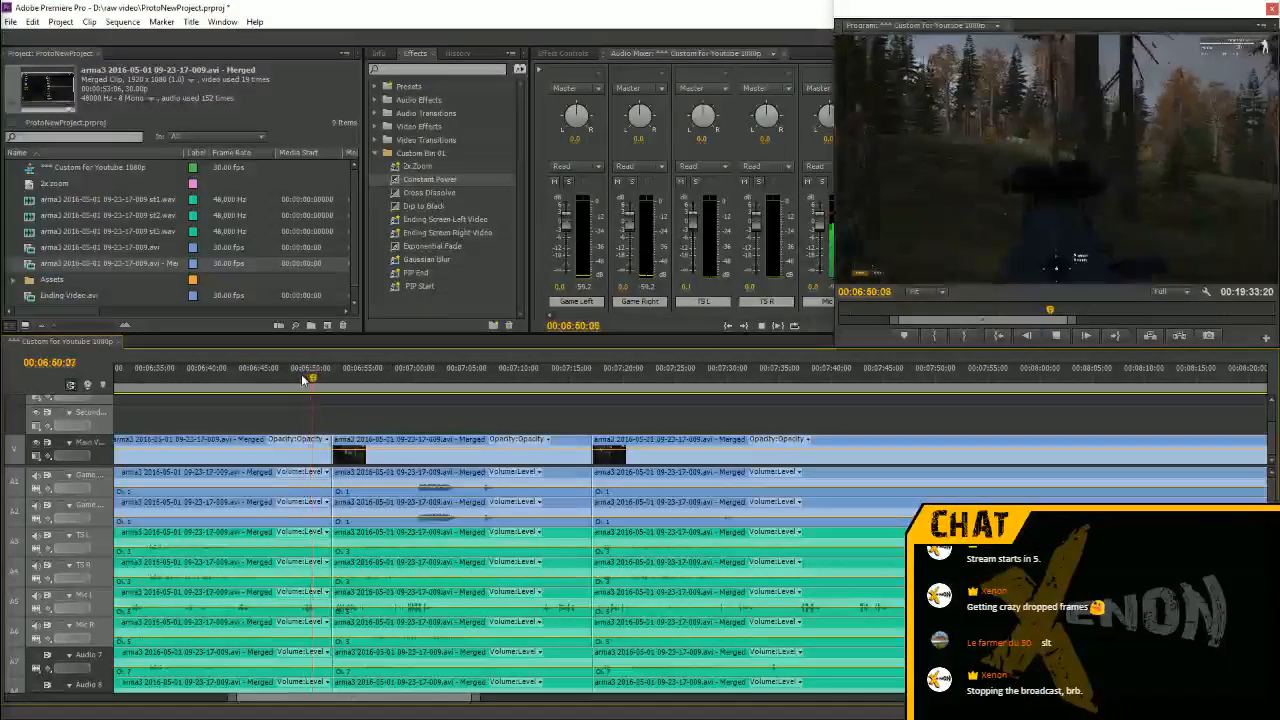
{"action": "key", "text": "space"}
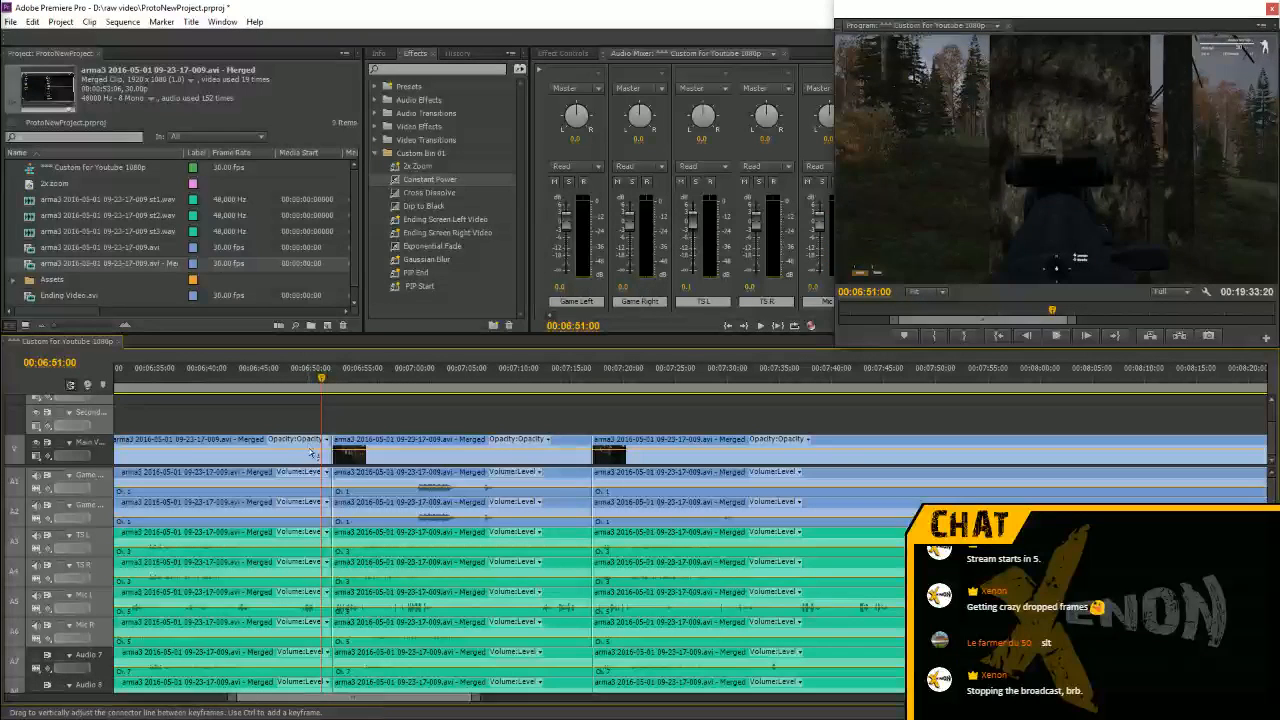
{"action": "key", "text": "space"}
{"action": "key", "text": "space"}
{"action": "key", "text": "="}
{"action": "key", "text": "="}
{"action": "key", "text": "="}
{"action": "key", "text": "="}
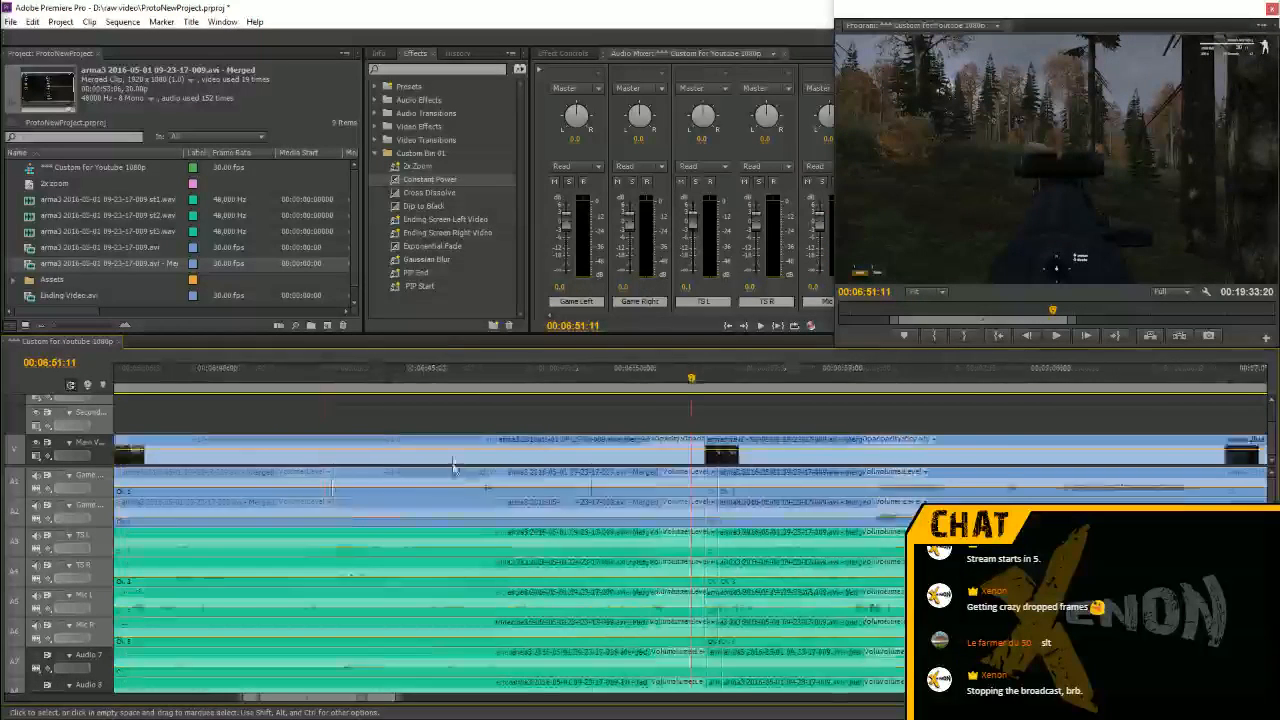
{"action": "left_click", "coordinate": [686, 378]}
{"action": "left_click_drag", "start_coordinate": [686, 378], "coordinate": [683, 380]}
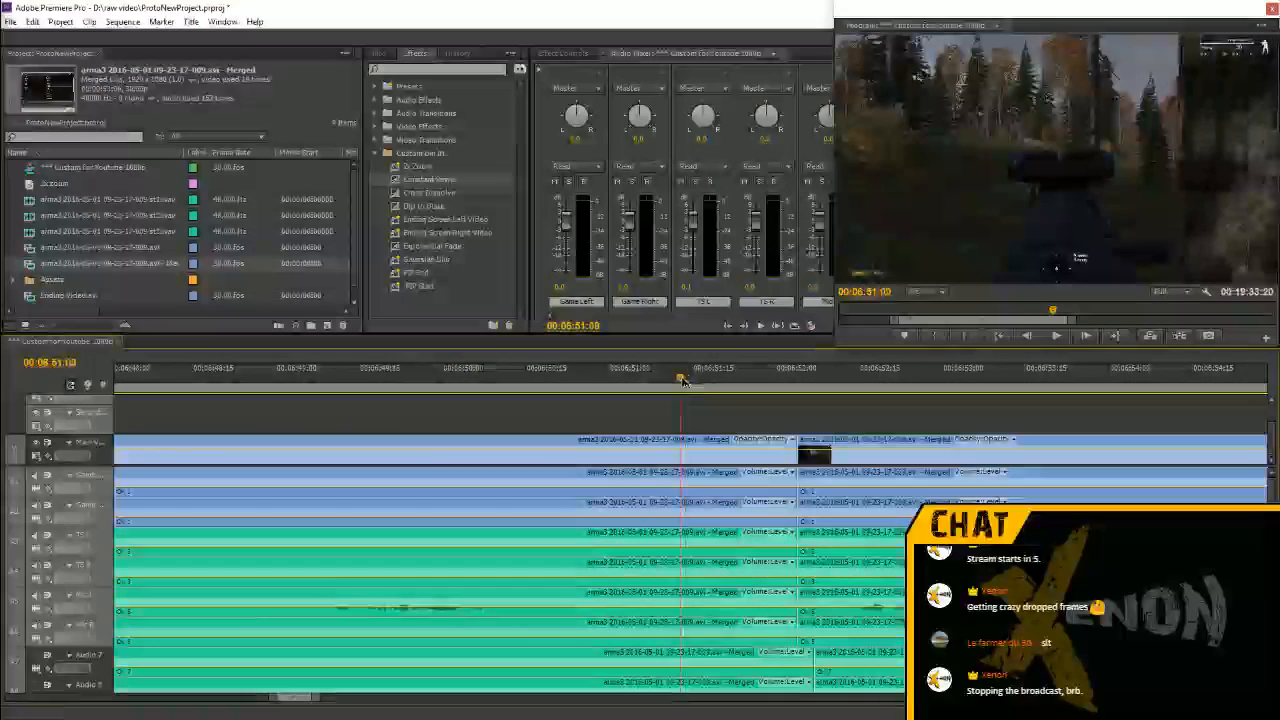
Split the main video and all audio tracks at 00:06:51:10
{"action": "key", "text": "c"}
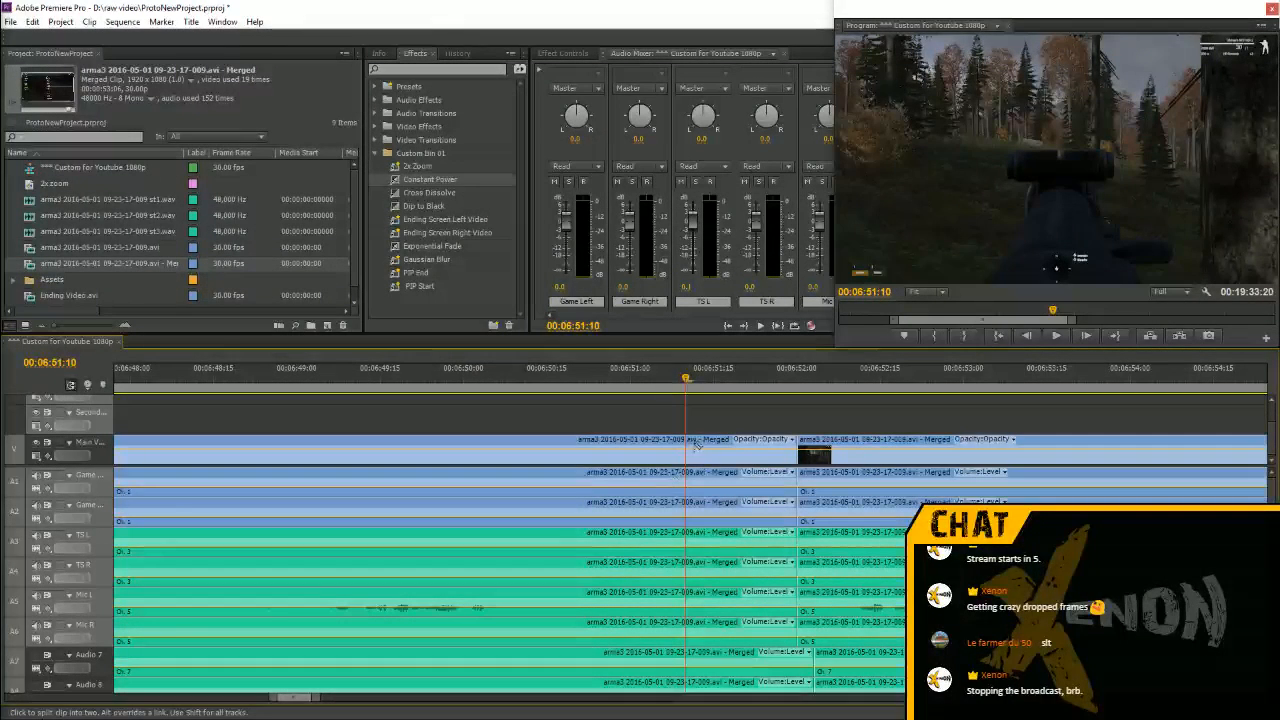
{"action": "left_click", "coordinate": [686, 448]}
{"action": "left_click", "coordinate": [685, 482]}
{"action": "left_click", "coordinate": [686, 511]}
{"action": "left_click", "coordinate": [686, 542]}
{"action": "left_click", "coordinate": [686, 572]}
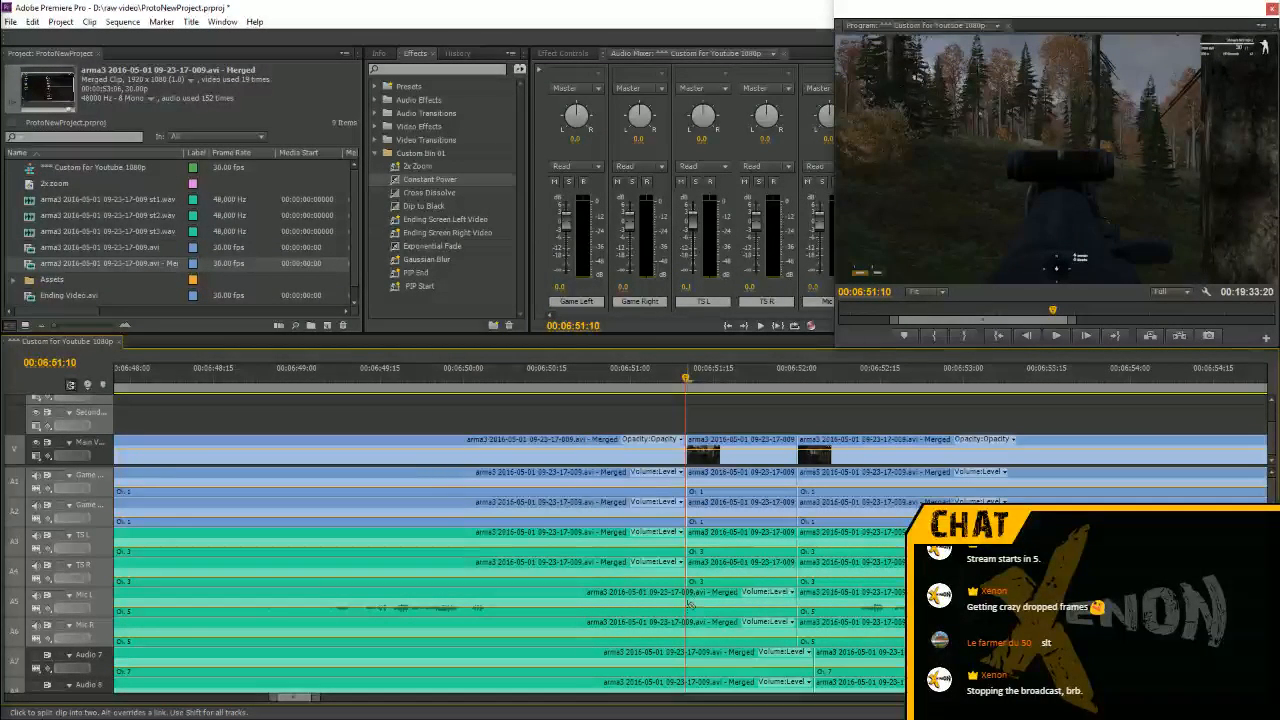
{"action": "left_click", "coordinate": [688, 602]}
{"action": "left_click", "coordinate": [687, 628]}
{"action": "left_click", "coordinate": [686, 657]}
{"action": "left_click", "coordinate": [686, 684]}
Ripple-delete the short segment between 00:06:51:10 and 00:06:52:00, and play the new join from 00:06:50:22 to 00:06:53:19
{"action": "key", "text": "v"}
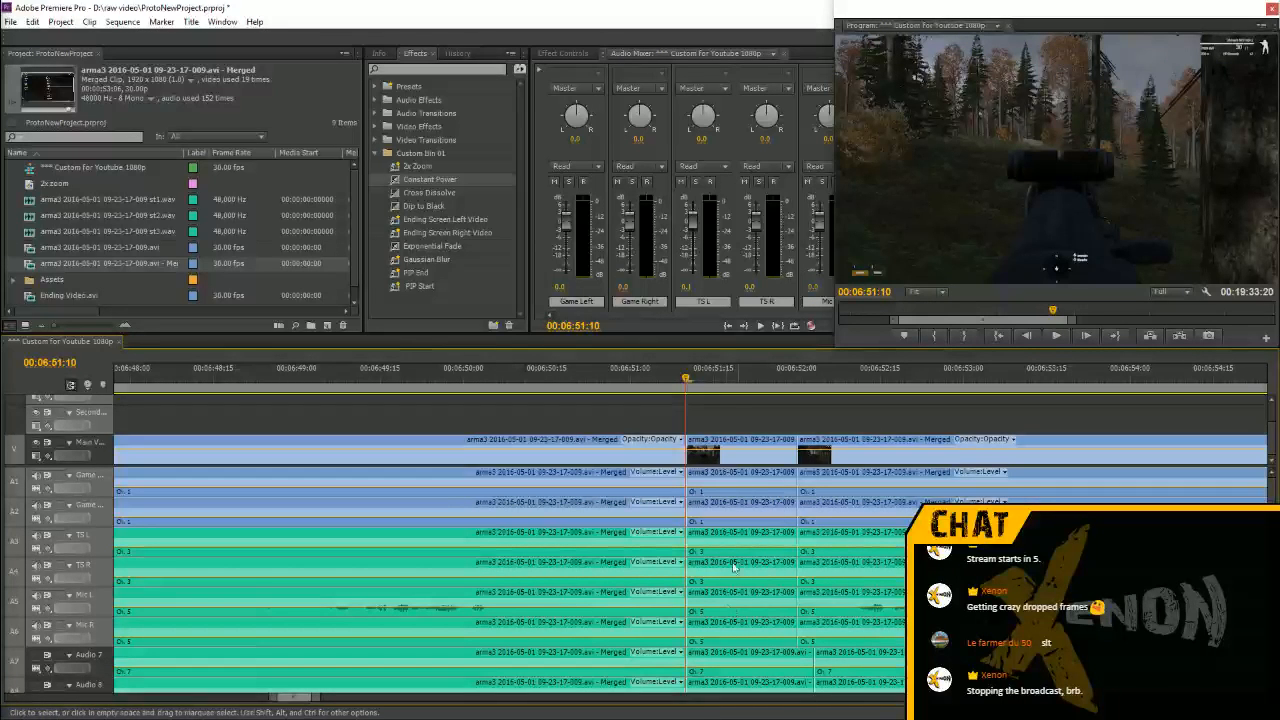
{"action": "left_click_drag", "start_coordinate": [722, 405], "coordinate": [760, 688]}
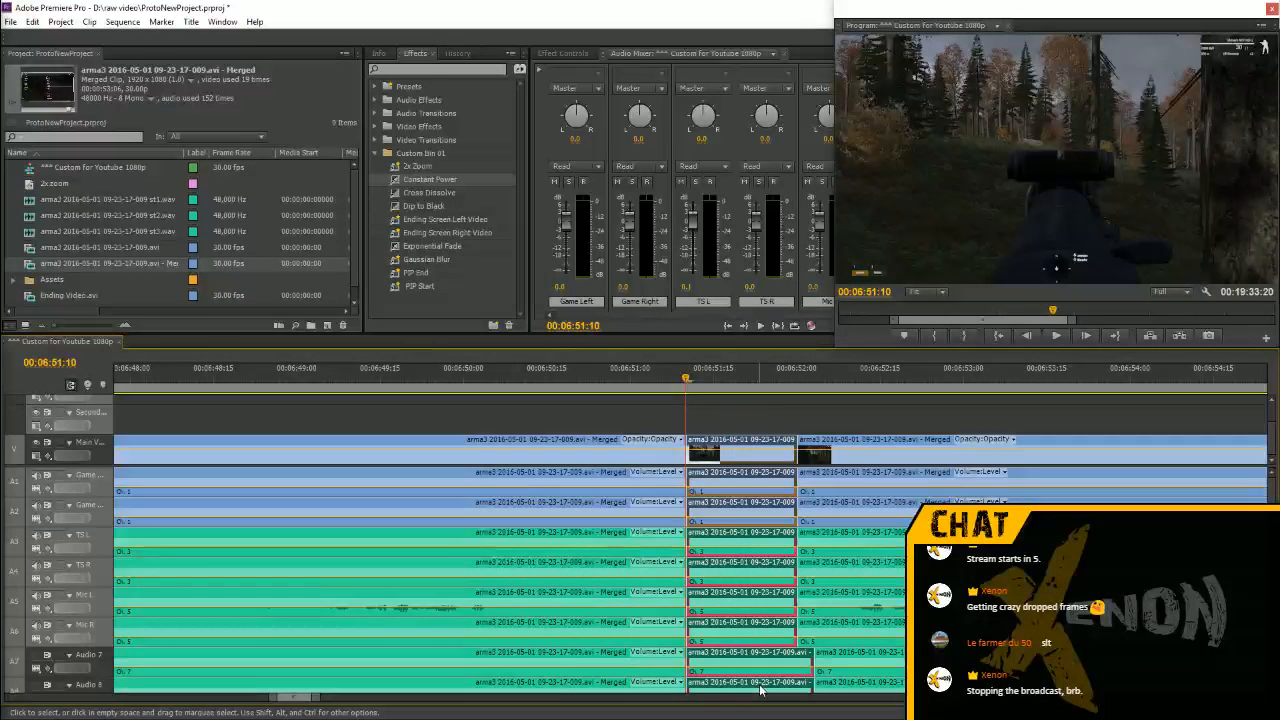
{"action": "key", "text": "shift+Delete"}
{"action": "left_click", "coordinate": [586, 376]}
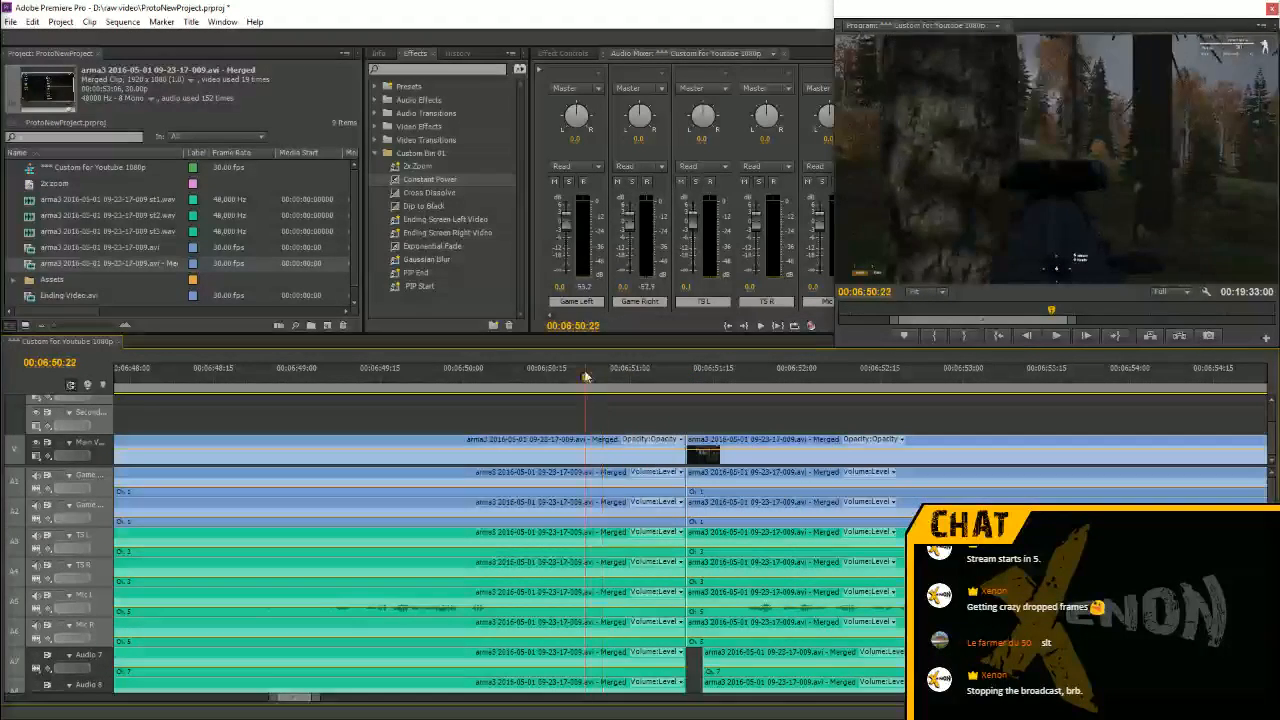
{"action": "key", "text": "space"}
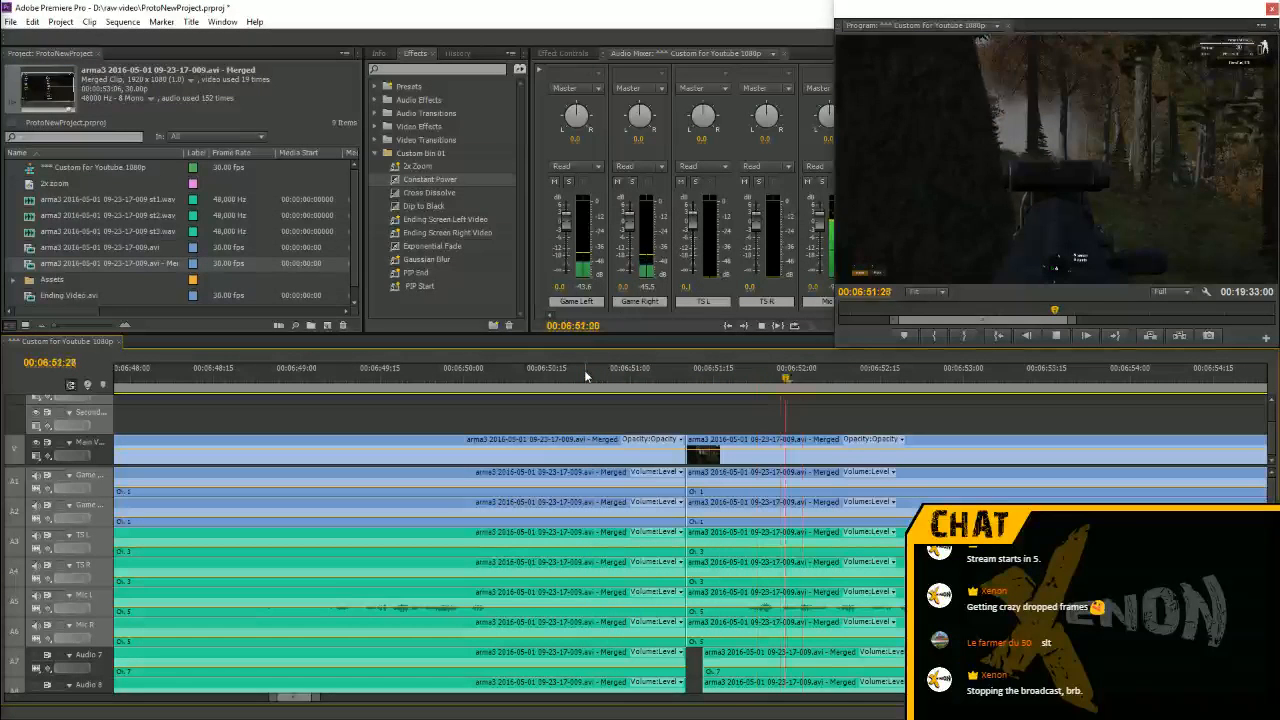
{"action": "key", "text": "space"}
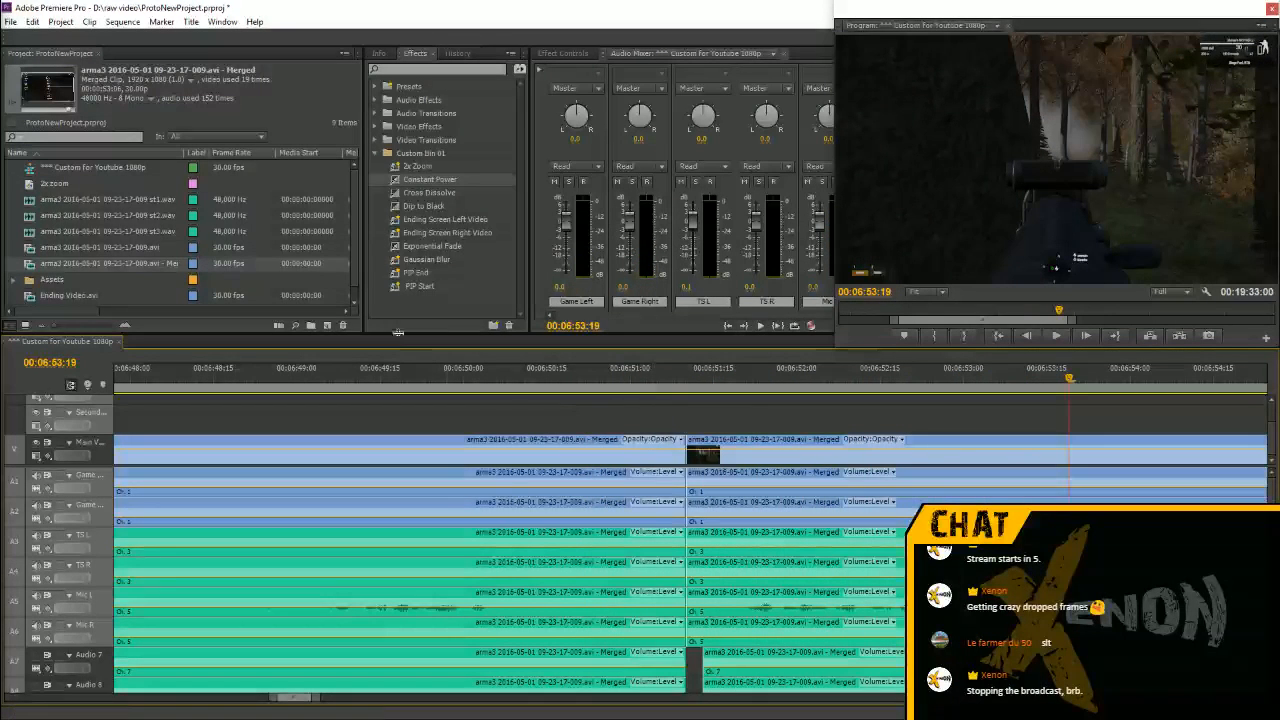
Add Constant Power crossfades to both game audio tracks at the 00:06:51:10 join
{"action": "left_click_drag", "start_coordinate": [430, 179], "coordinate": [688, 474]}
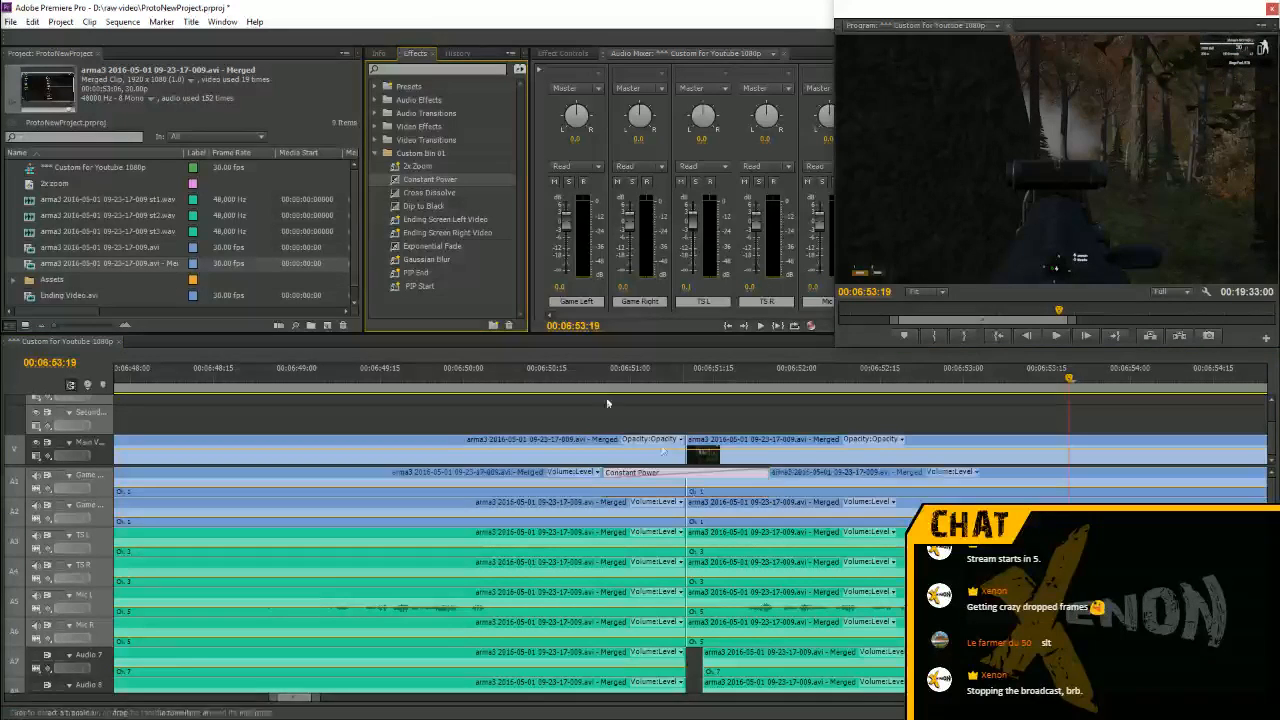
{"action": "left_click_drag", "start_coordinate": [645, 519], "coordinate": [689, 508]}
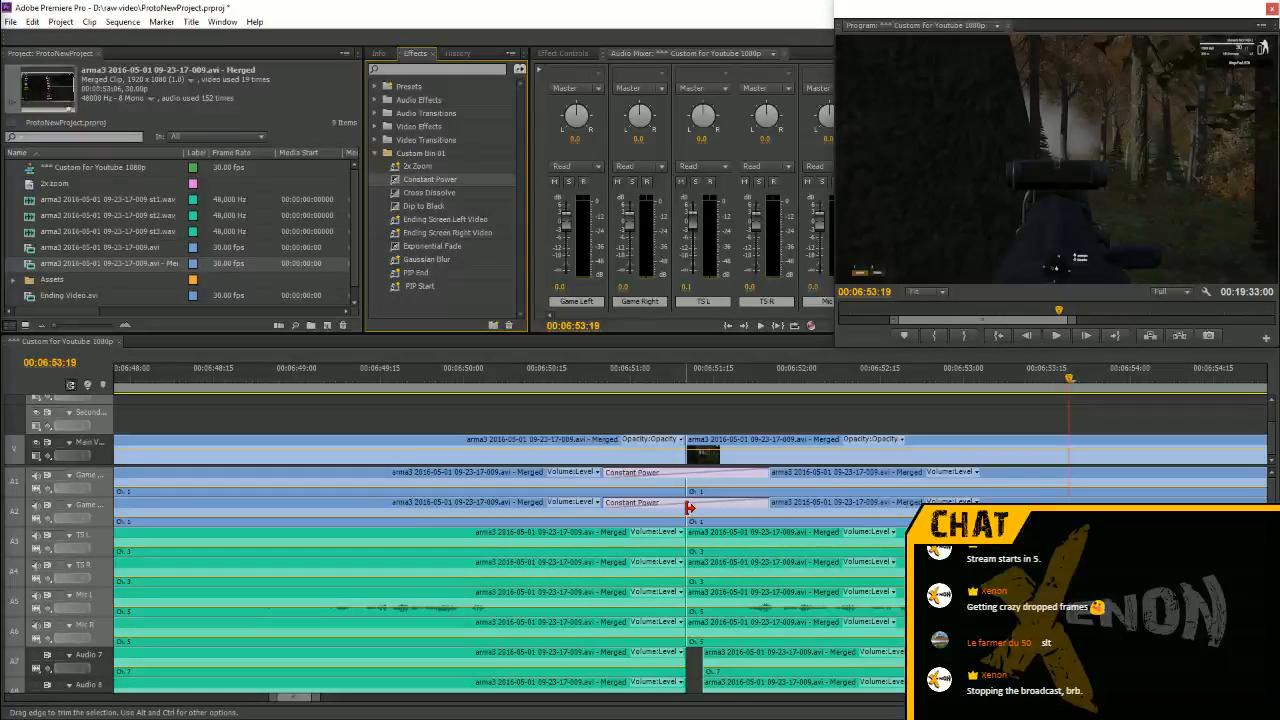
{"action": "scroll", "coordinate": [707, 511], "scroll_direction": "down", "scroll_amount": 3}
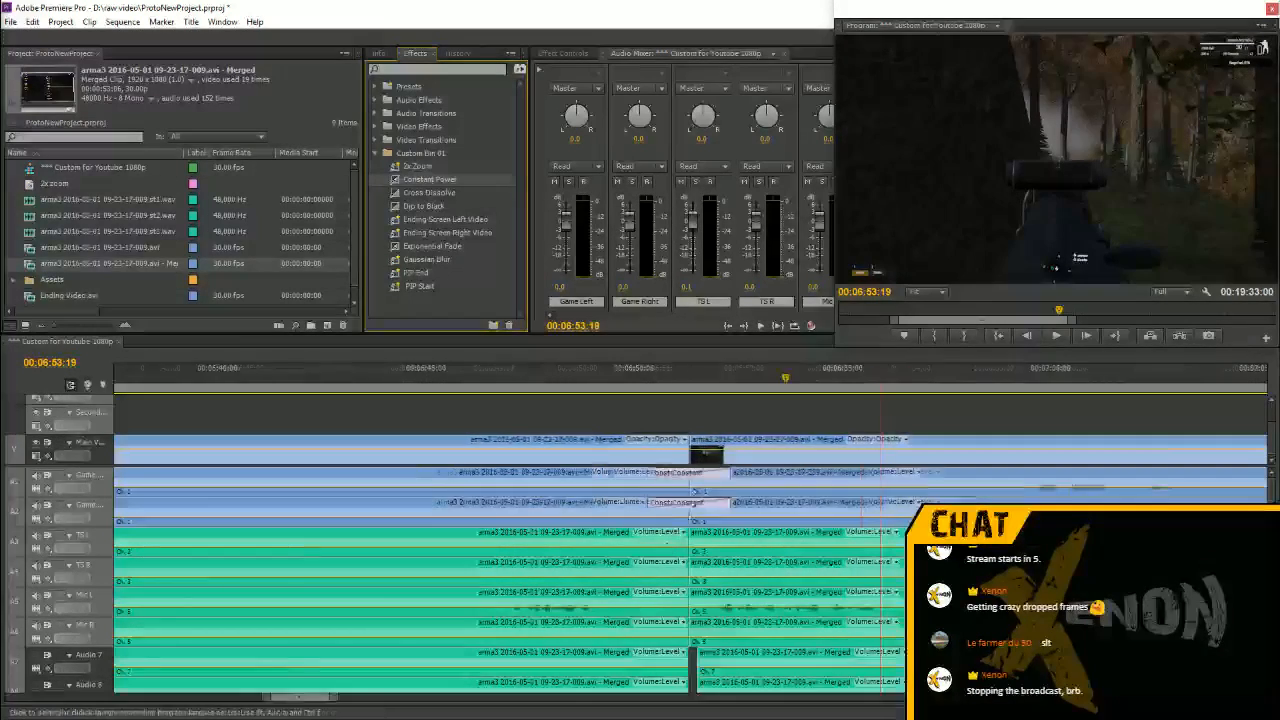
Play back the sequence from 00:06:49:20 to check the Constant Power audio transitions at the cut and the following footage
{"action": "left_click", "coordinate": [620, 375]}
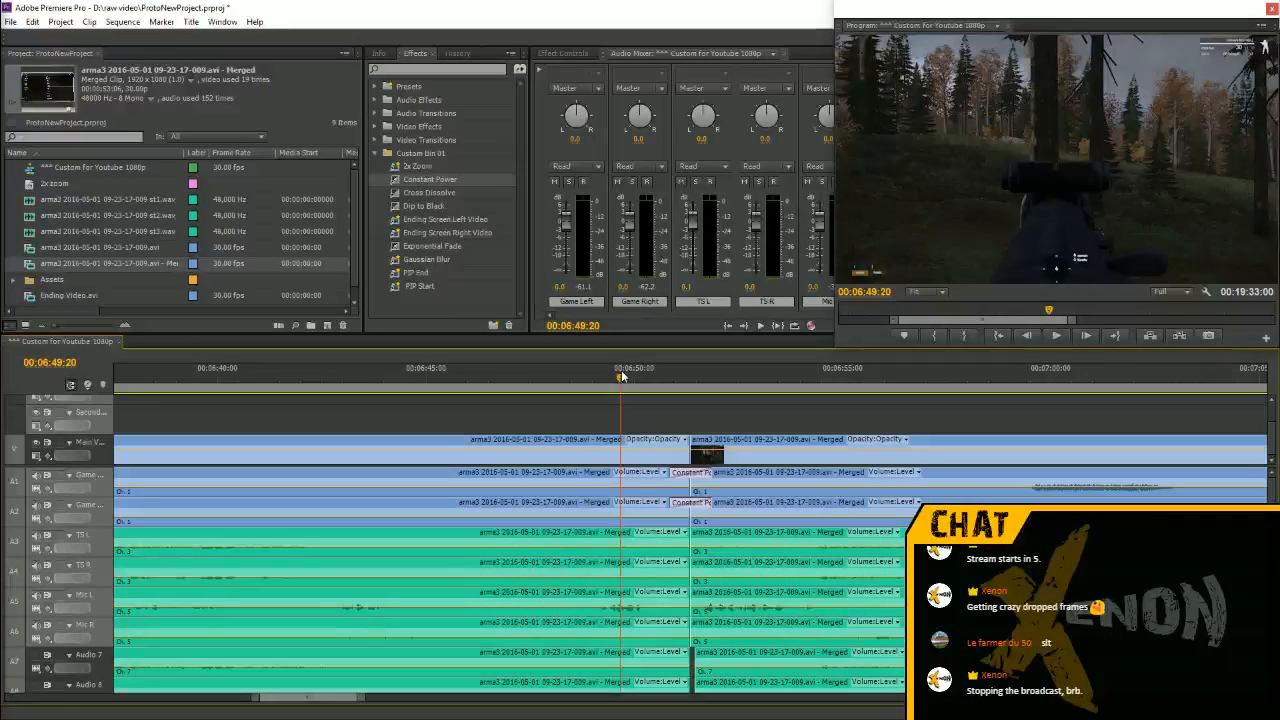
{"action": "key", "text": "space"}
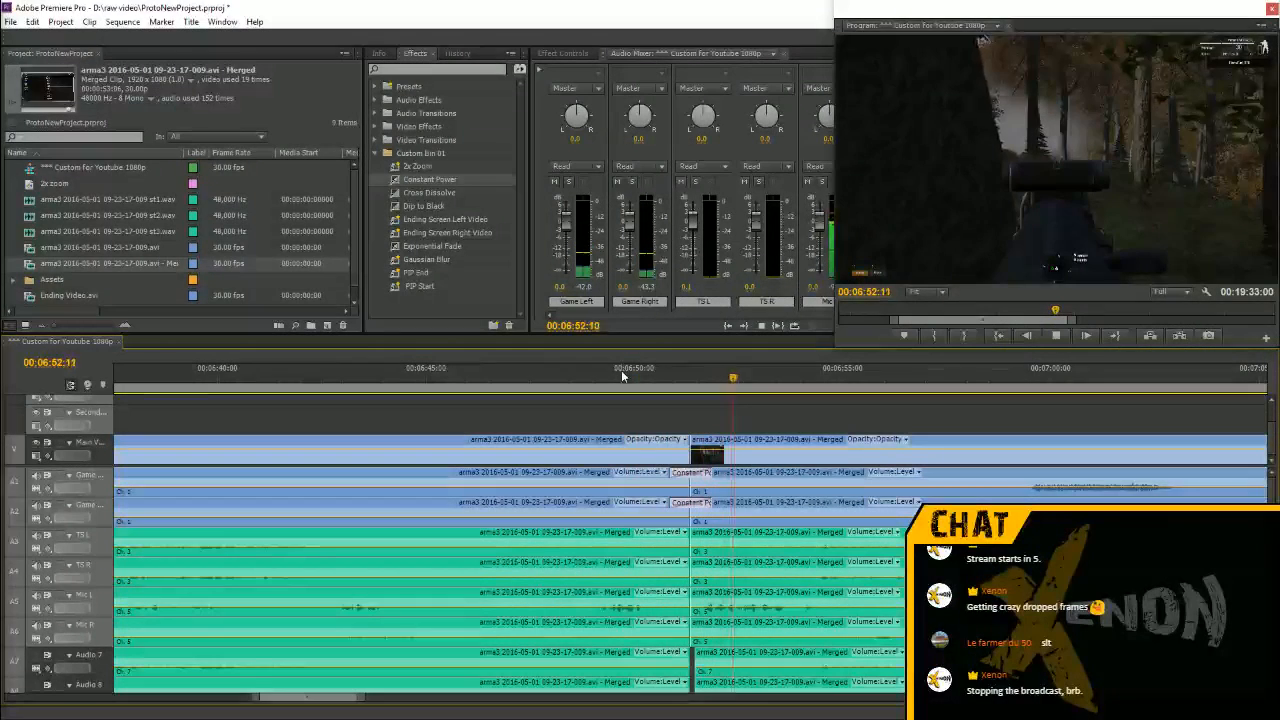
{"action": "key", "text": "space"}
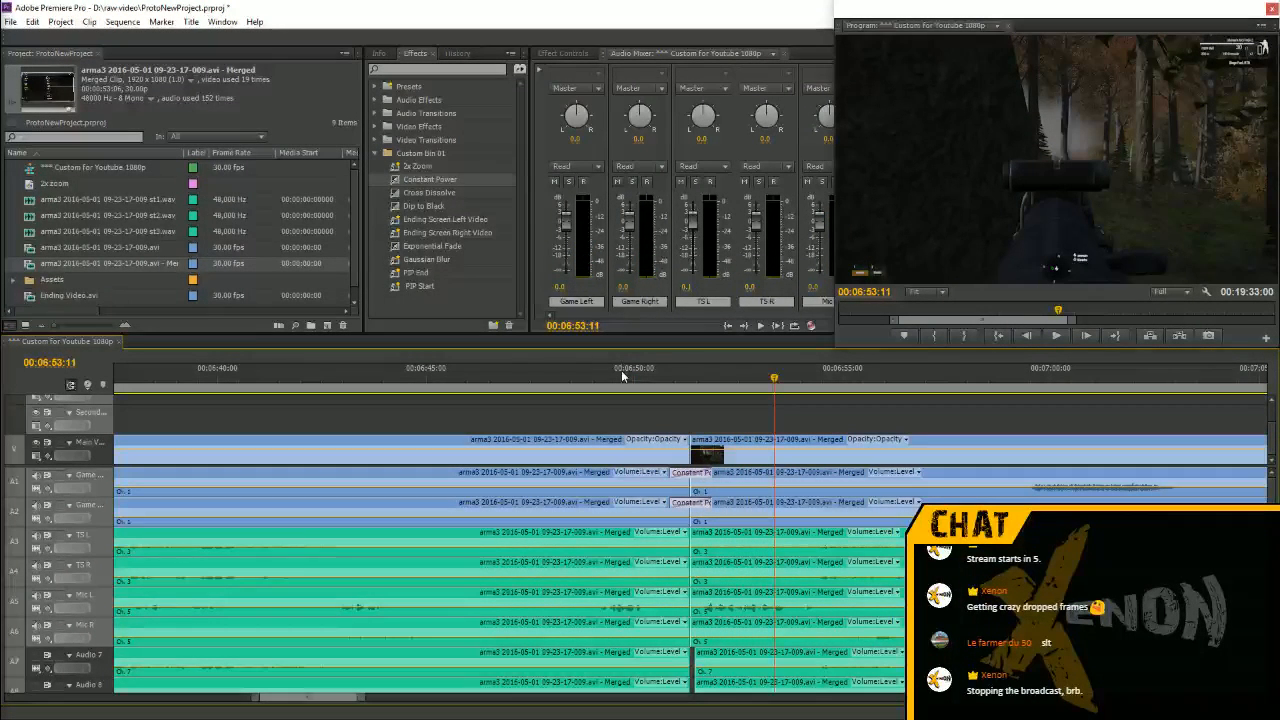
{"action": "left_click", "coordinate": [710, 377]}
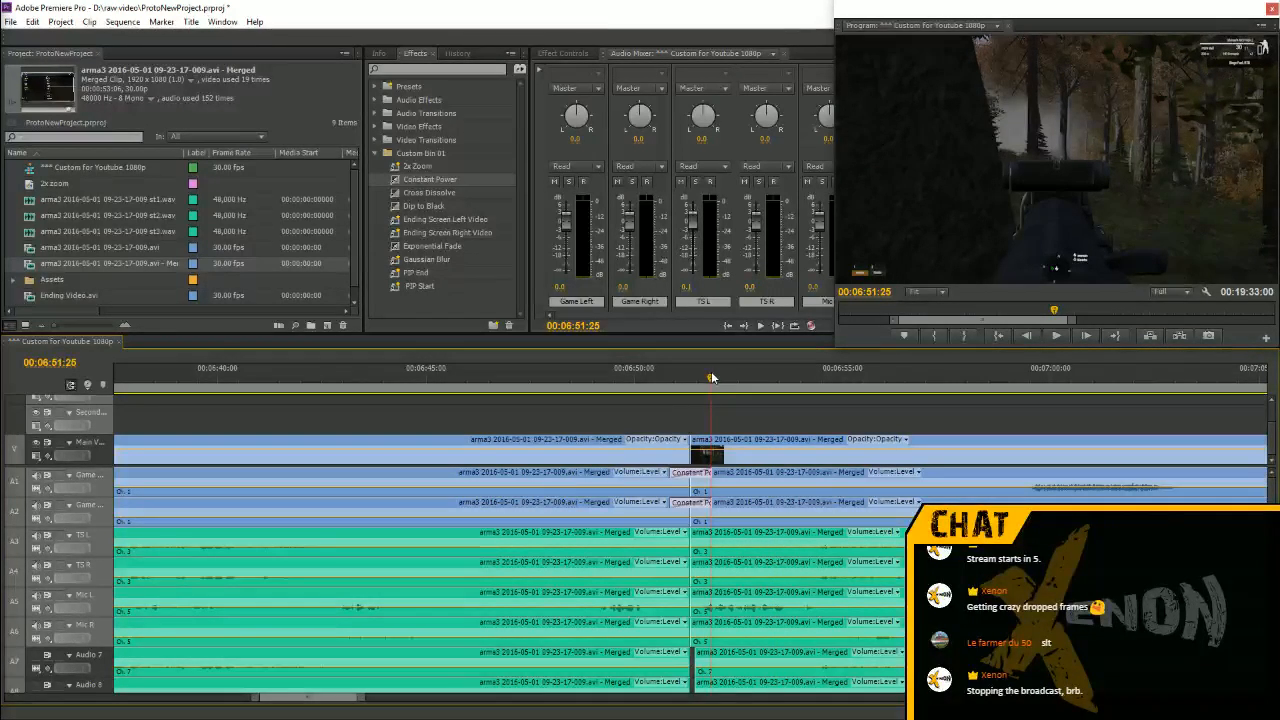
{"action": "key", "text": "space"}
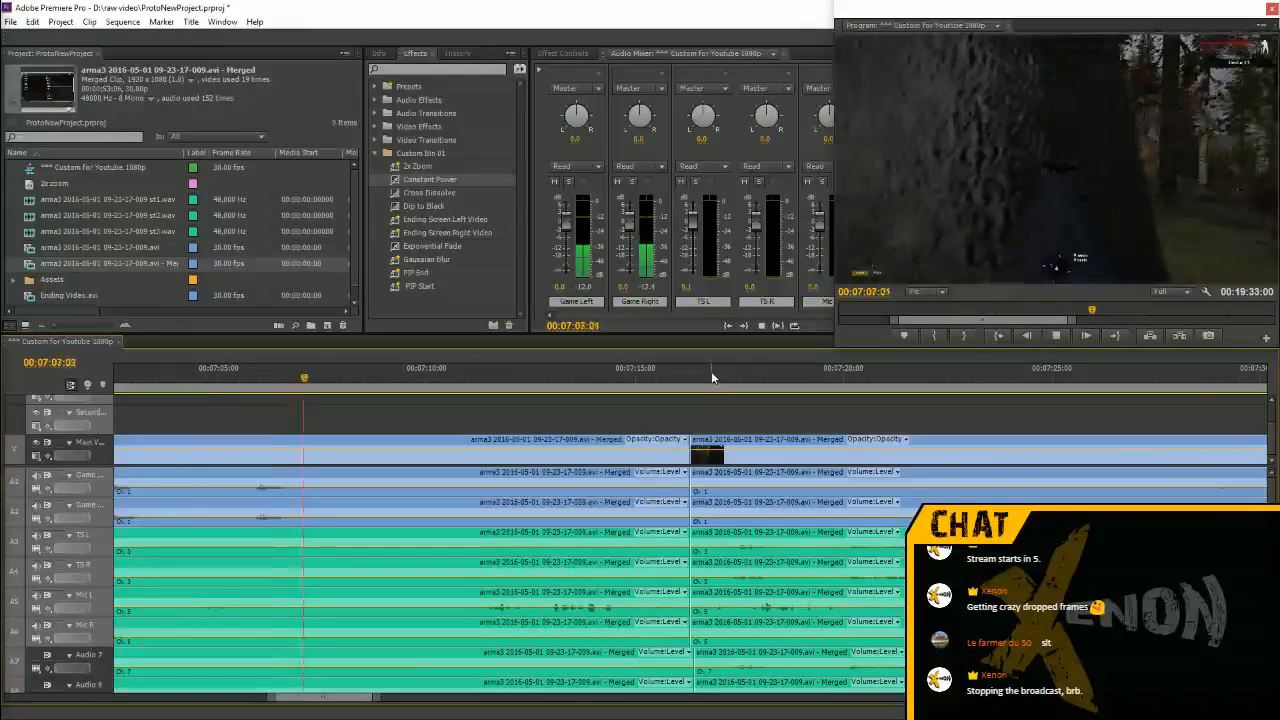
{"action": "key", "text": "space"}
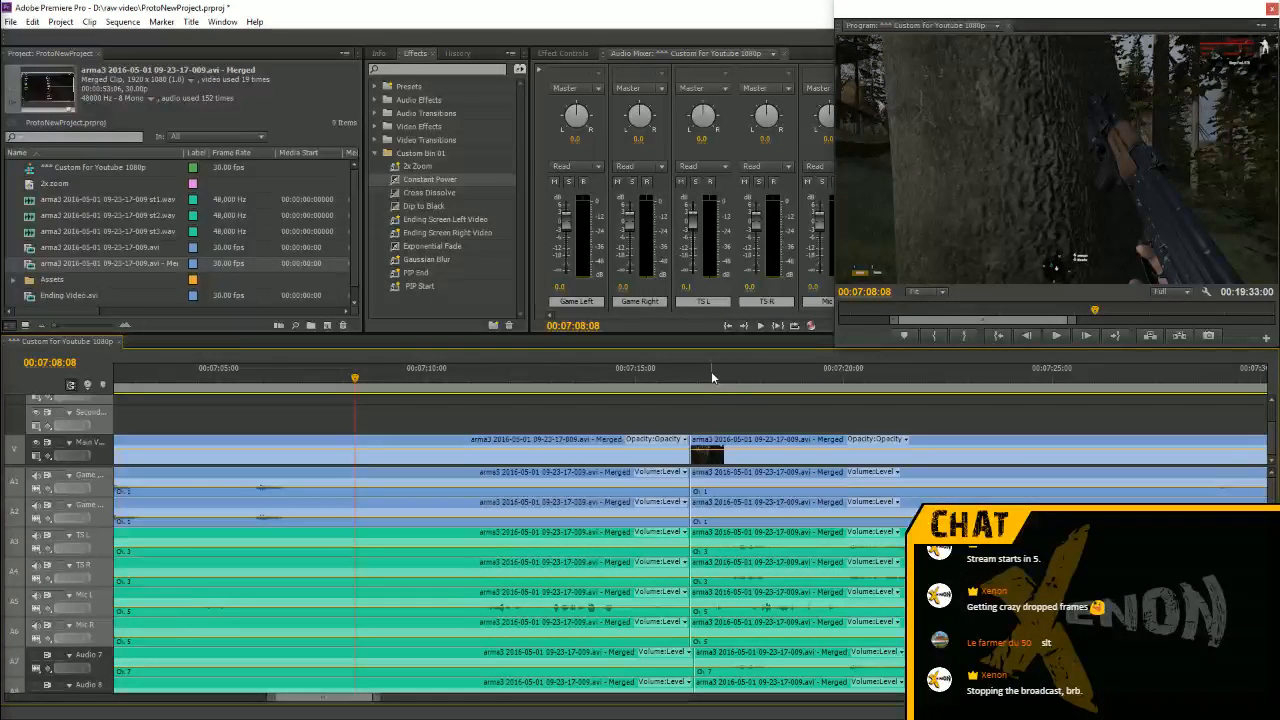
Review the footage from 00:07:08:08 to 00:08:27:06, then view the whole sequence on the timeline
{"action": "key", "text": "space"}
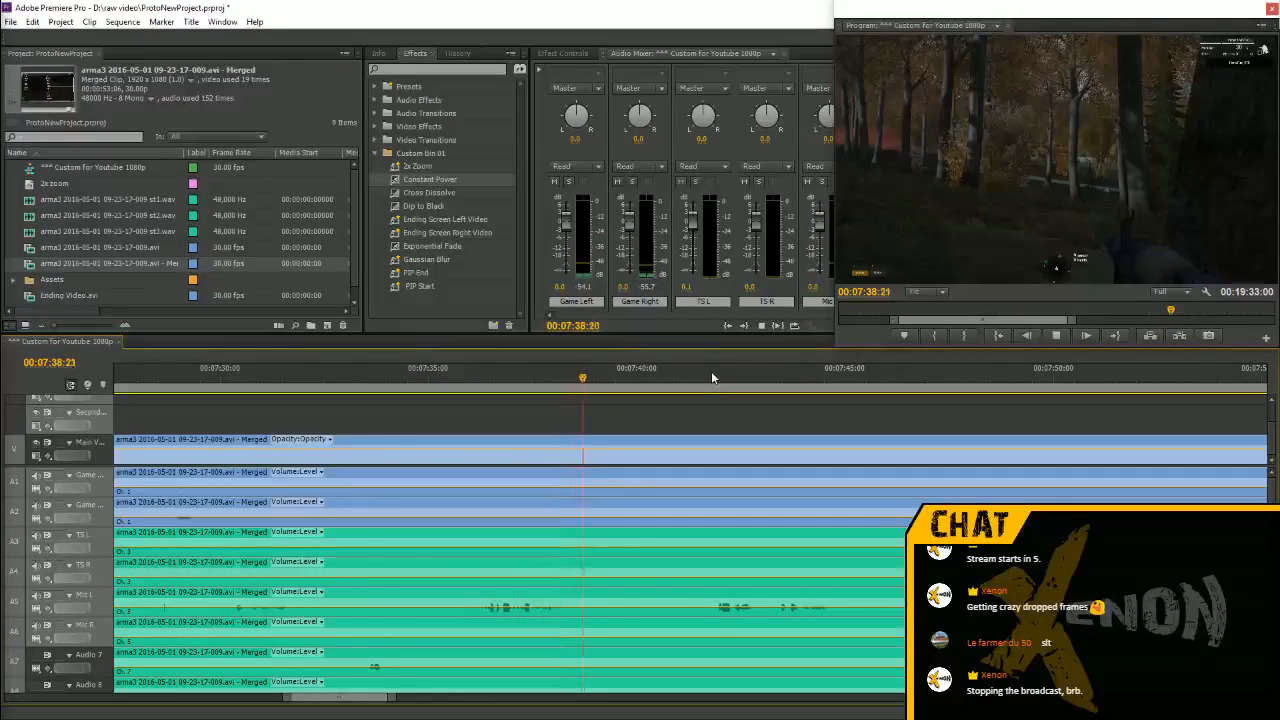
{"action": "key", "text": "minus"}
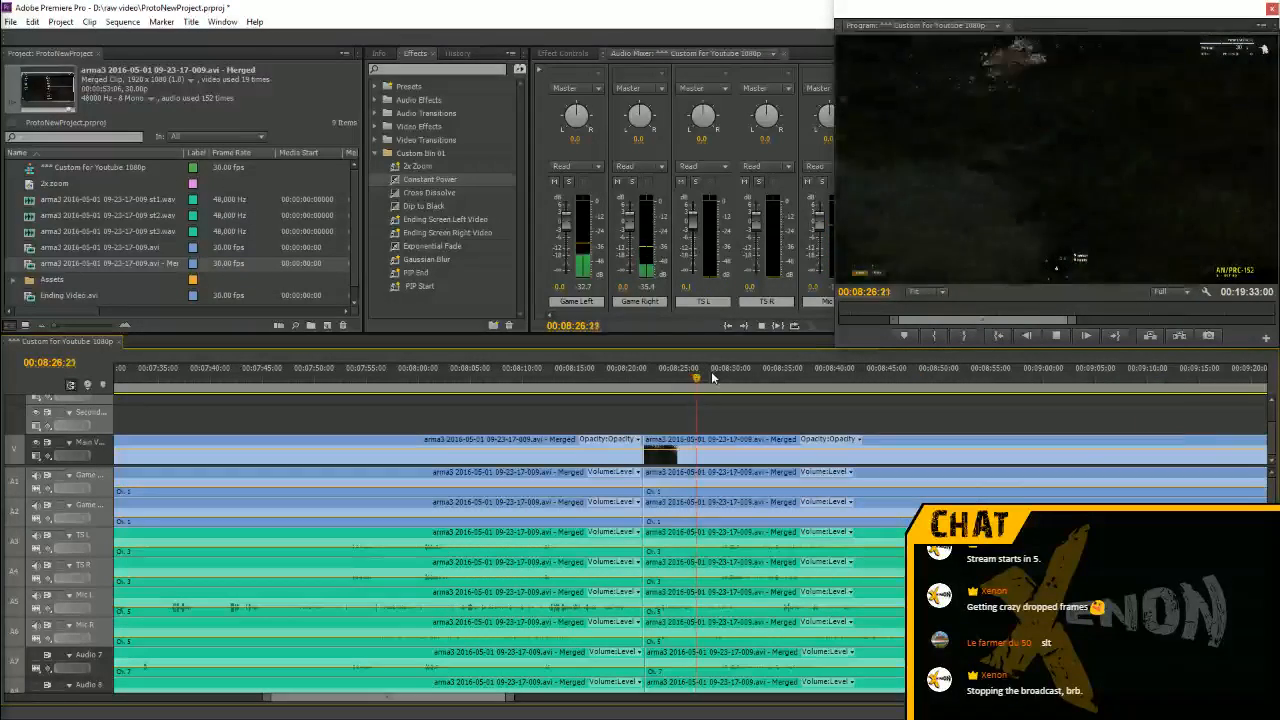
{"action": "key", "text": "space"}
{"action": "key", "text": "minus"}
{"action": "key", "text": "minus"}
{"action": "key", "text": "minus"}
{"action": "key", "text": "minus"}
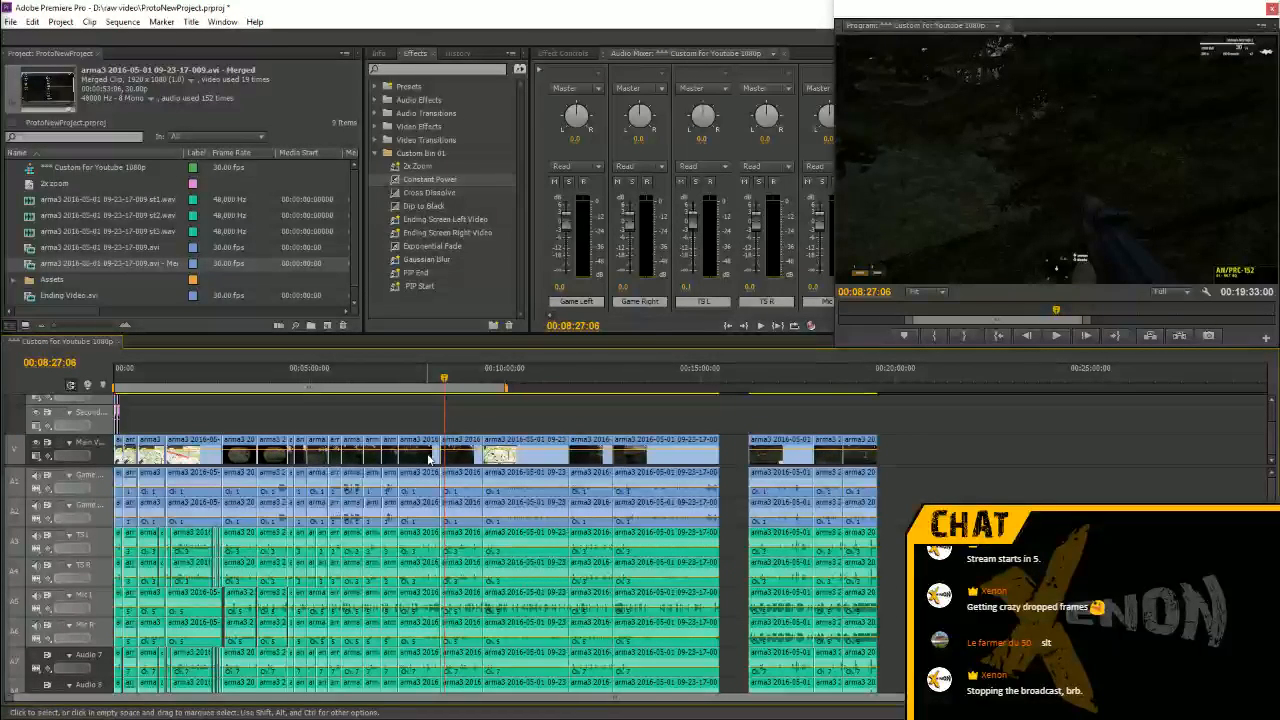
Play the footage from 00:08:27:06 through the cut to the map clip
{"action": "key", "text": "equal"}
{"action": "key", "text": "equal"}
{"action": "key", "text": "equal"}
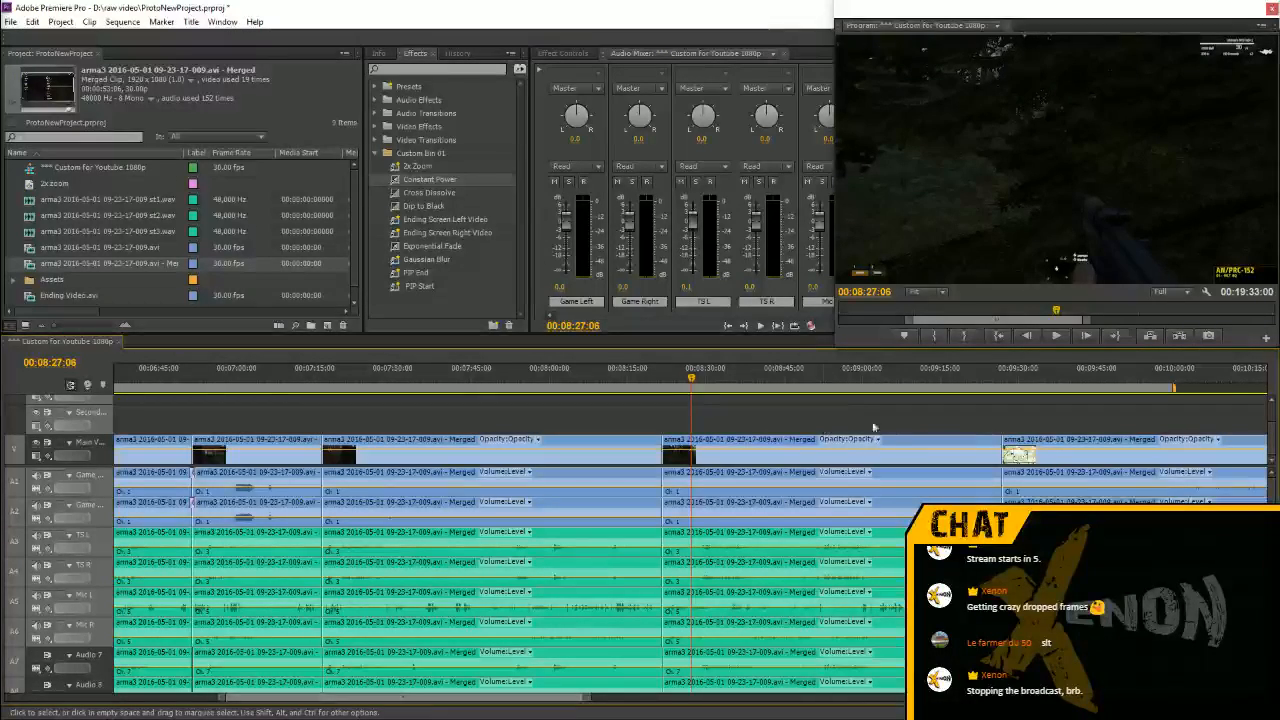
{"action": "key", "text": "backslash"}
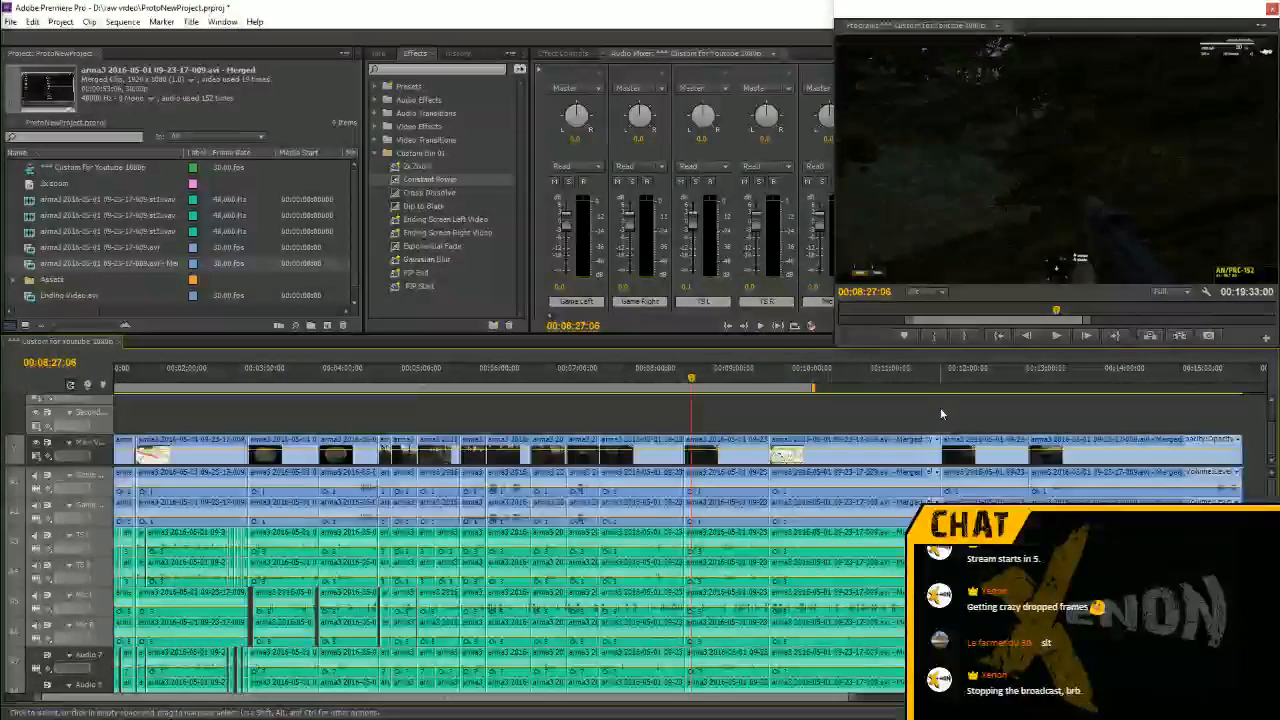
{"action": "key", "text": "minus"}
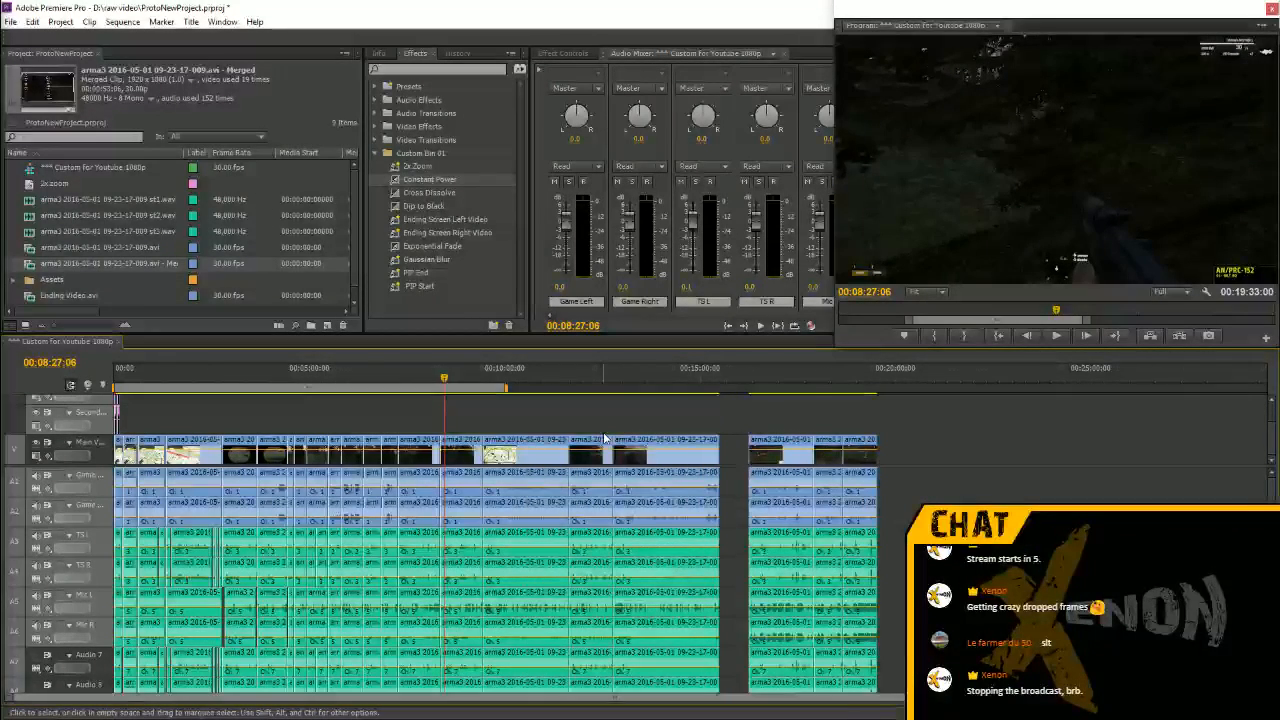
{"action": "key", "text": "equal"}
{"action": "key", "text": "equal"}
{"action": "key", "text": "space"}
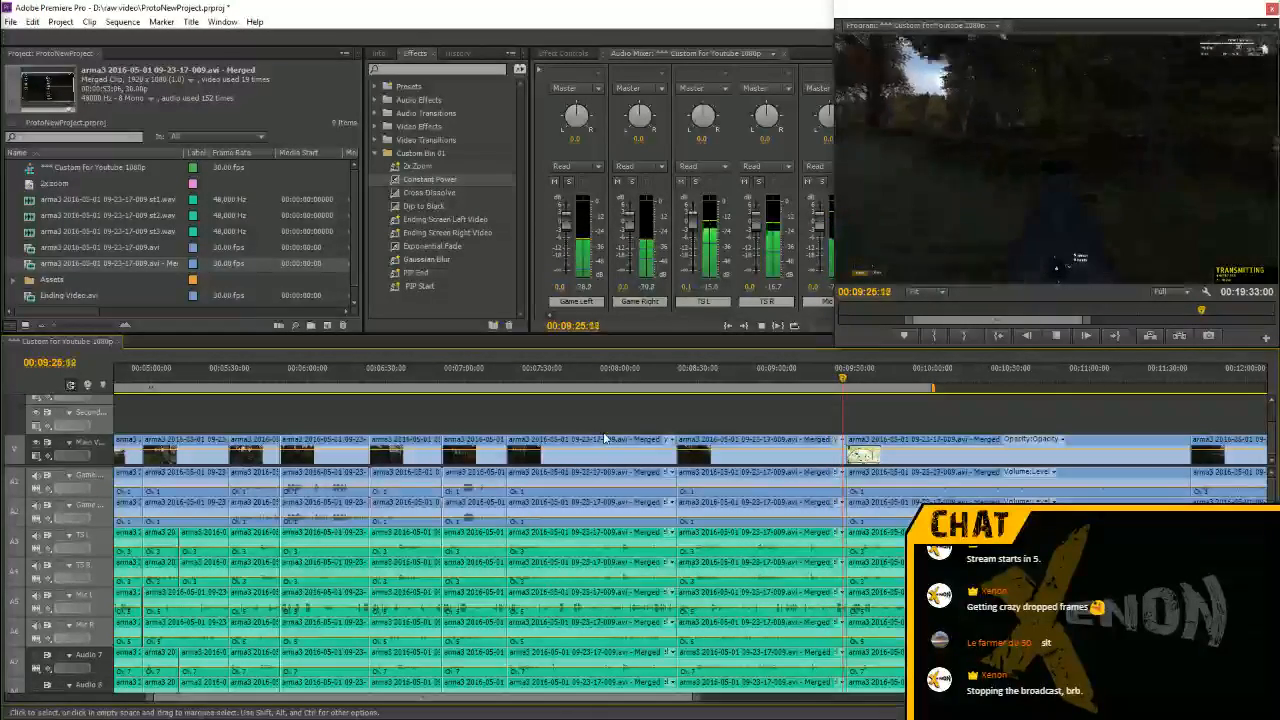
{"action": "key", "text": "space"}
Trim the ends of the Mic L and Mic R clips before the map clip back to 00:09:22:18
{"action": "key", "text": "="}
{"action": "key", "text": "="}
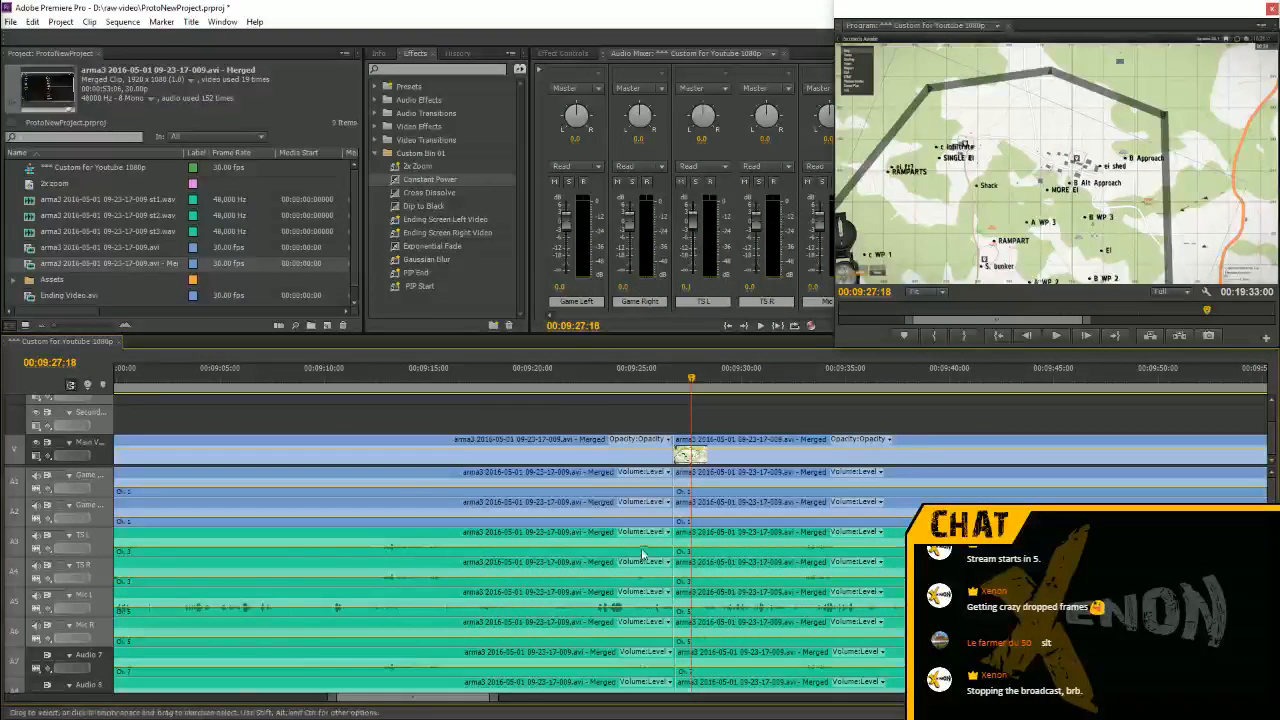
{"action": "left_click", "coordinate": [641, 379]}
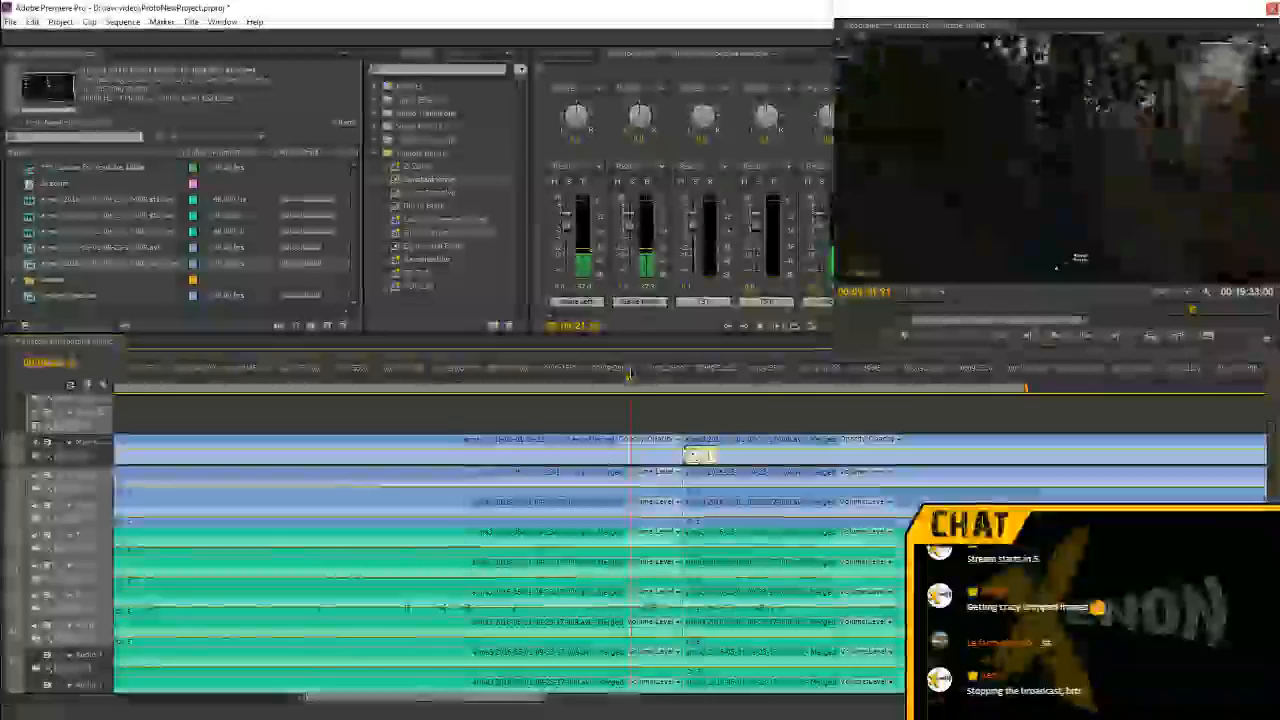
{"action": "right_click", "coordinate": [556, 450]}
{"action": "left_click", "coordinate": [650, 625]}
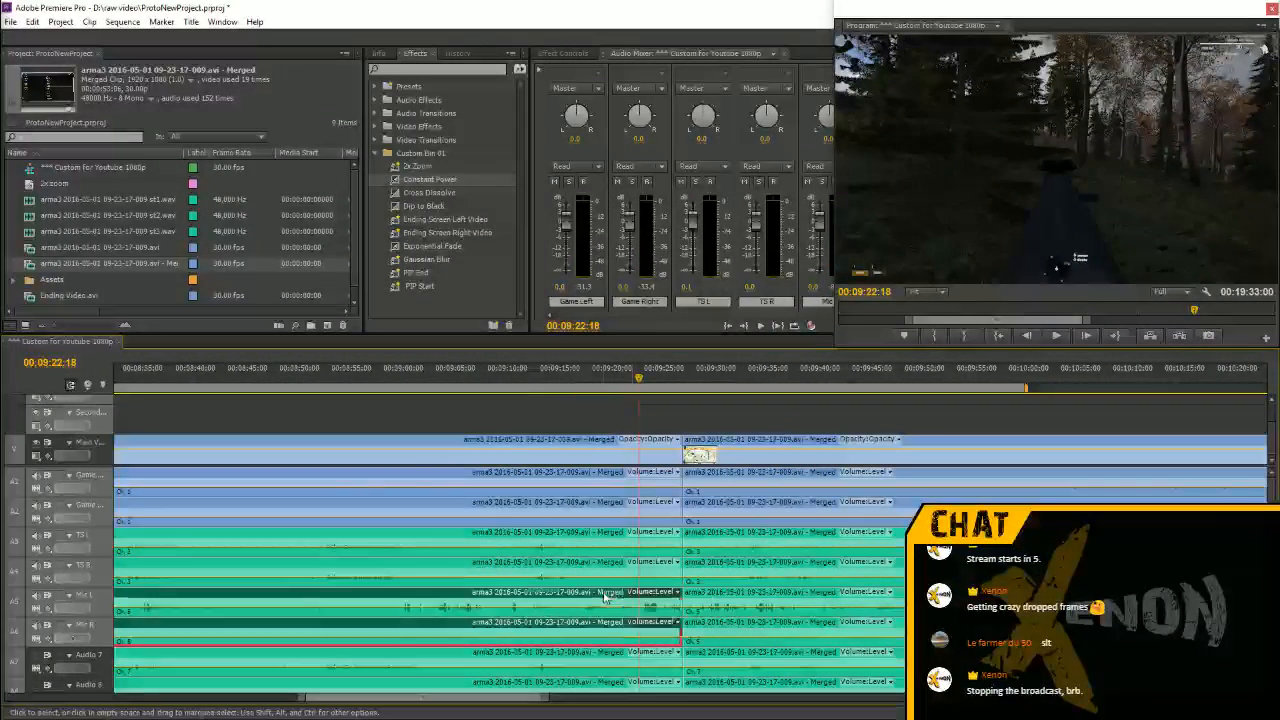
{"action": "left_click", "coordinate": [672, 594]}
{"action": "left_click_drag", "start_coordinate": [660, 594], "coordinate": [631, 628]}
Replay the passage before the map clip and extend the trimmed Mic L and Mic R ends to about 00:09:25
{"action": "left_click", "coordinate": [540, 367]}
{"action": "key", "text": "space"}
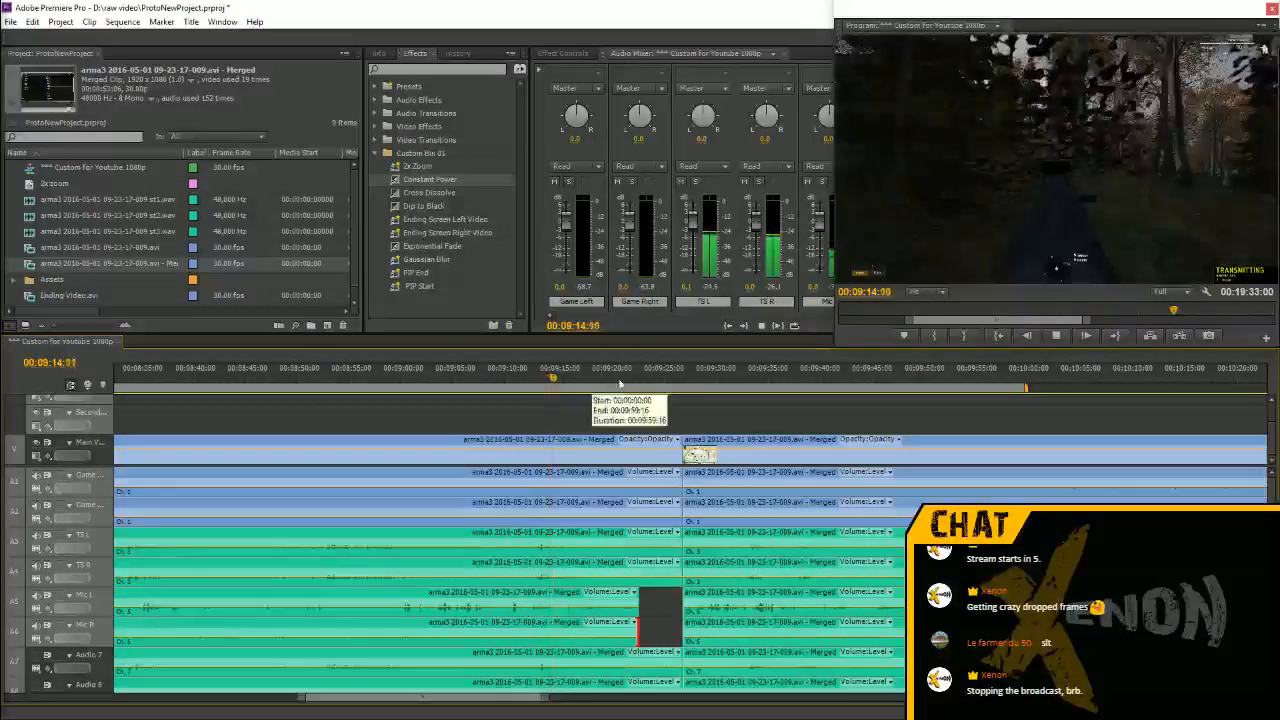
{"action": "left_click", "coordinate": [617, 380]}
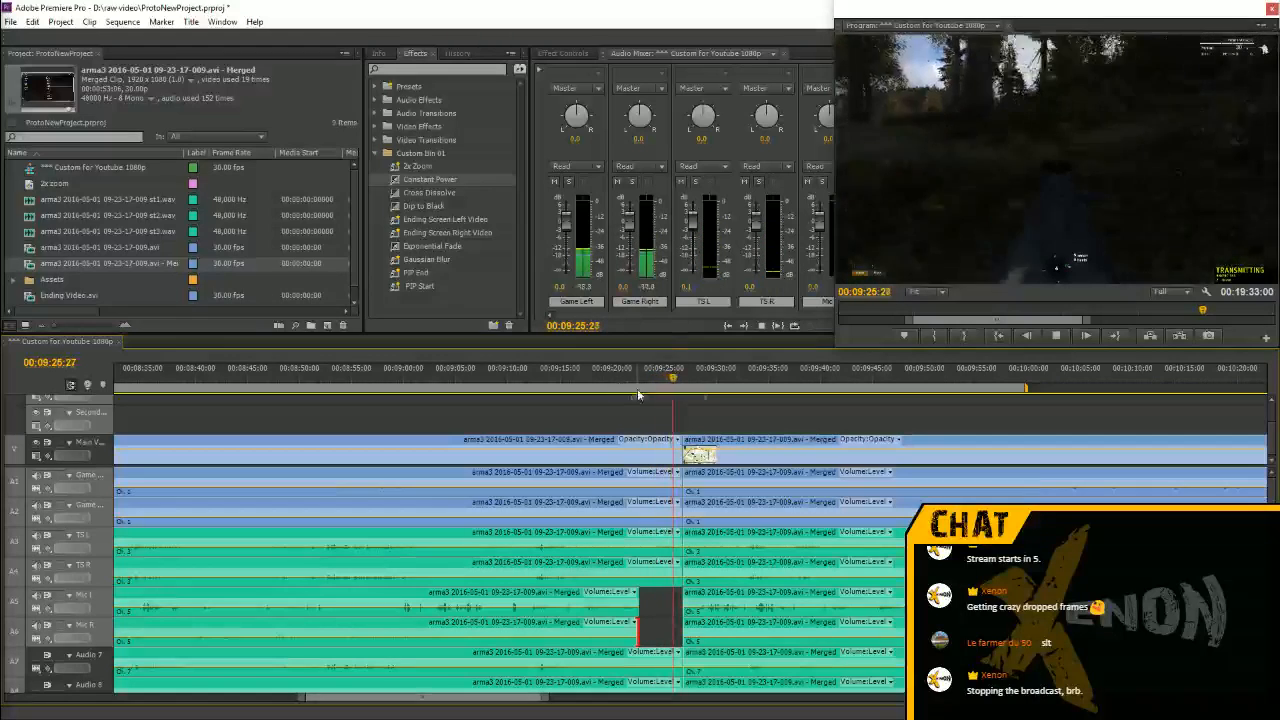
{"action": "left_click", "coordinate": [666, 378]}
{"action": "left_click", "coordinate": [662, 378]}
{"action": "left_click_drag", "start_coordinate": [637, 600], "coordinate": [664, 624]}
Play back the trimmed microphone audio and the following clip, rechecking the passage from about 00:09:38
{"action": "left_click", "coordinate": [641, 377]}
{"action": "key", "text": "space"}
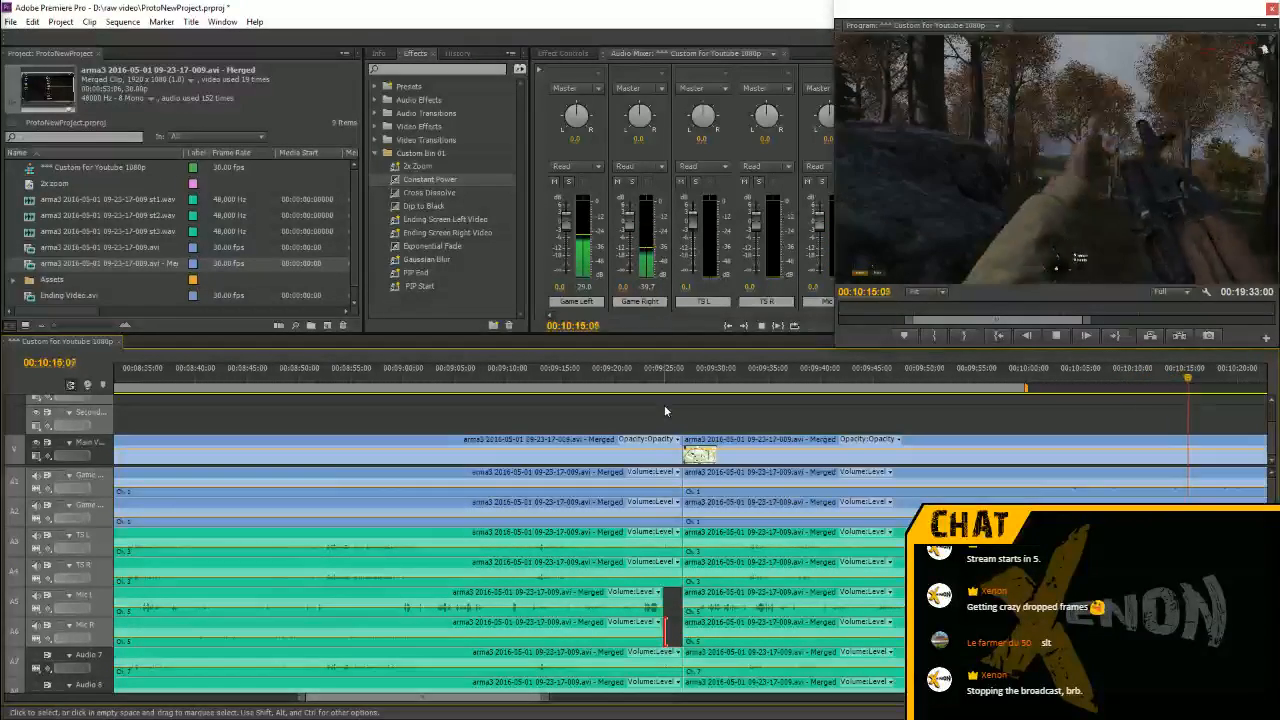
{"action": "key", "text": "space"}
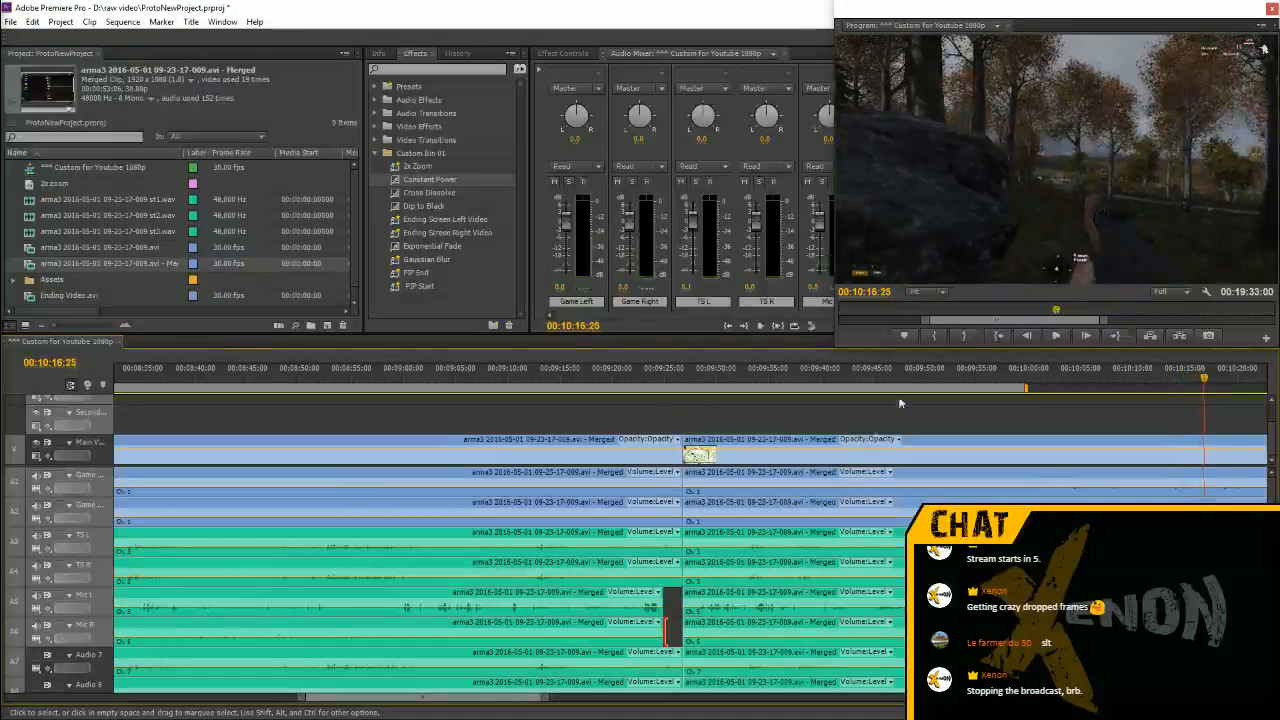
{"action": "left_click", "coordinate": [808, 377]}
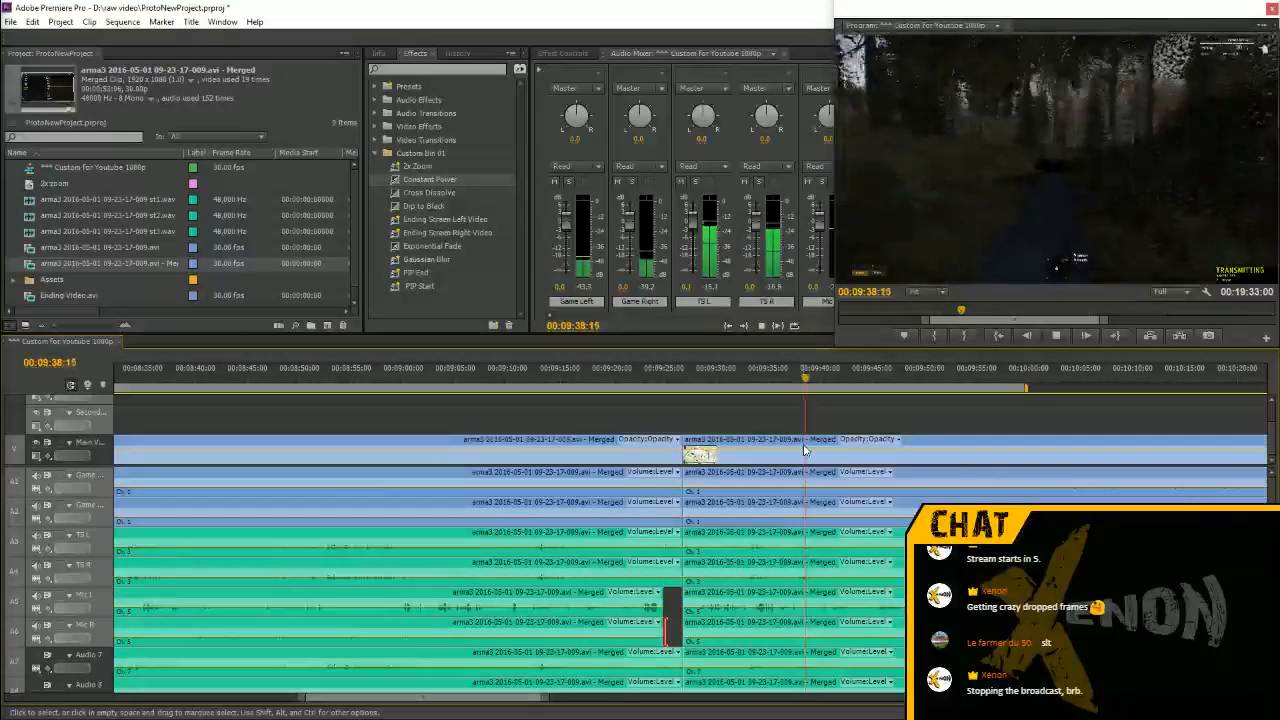
{"action": "key", "text": "space"}
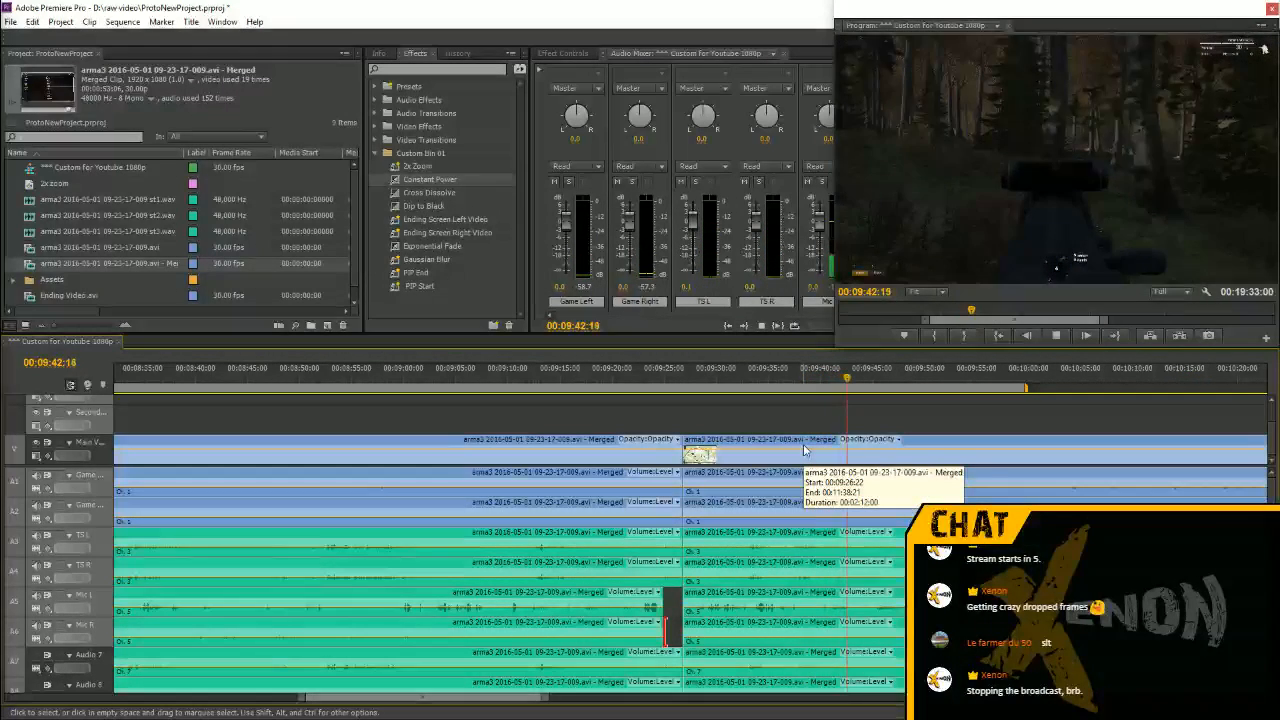
{"action": "key", "text": "space"}
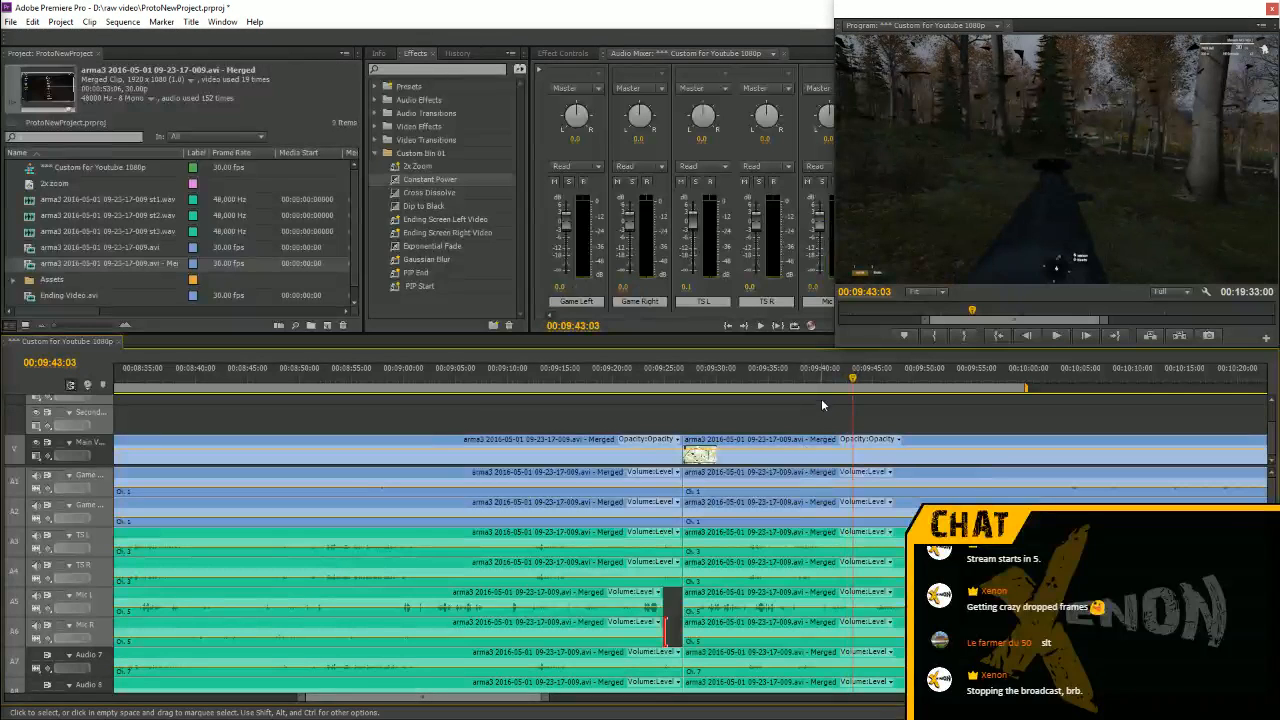
Split the main video clip and all its audio tracks at 00:09:44:03
{"action": "key", "text": "="}
{"action": "key", "text": "space"}
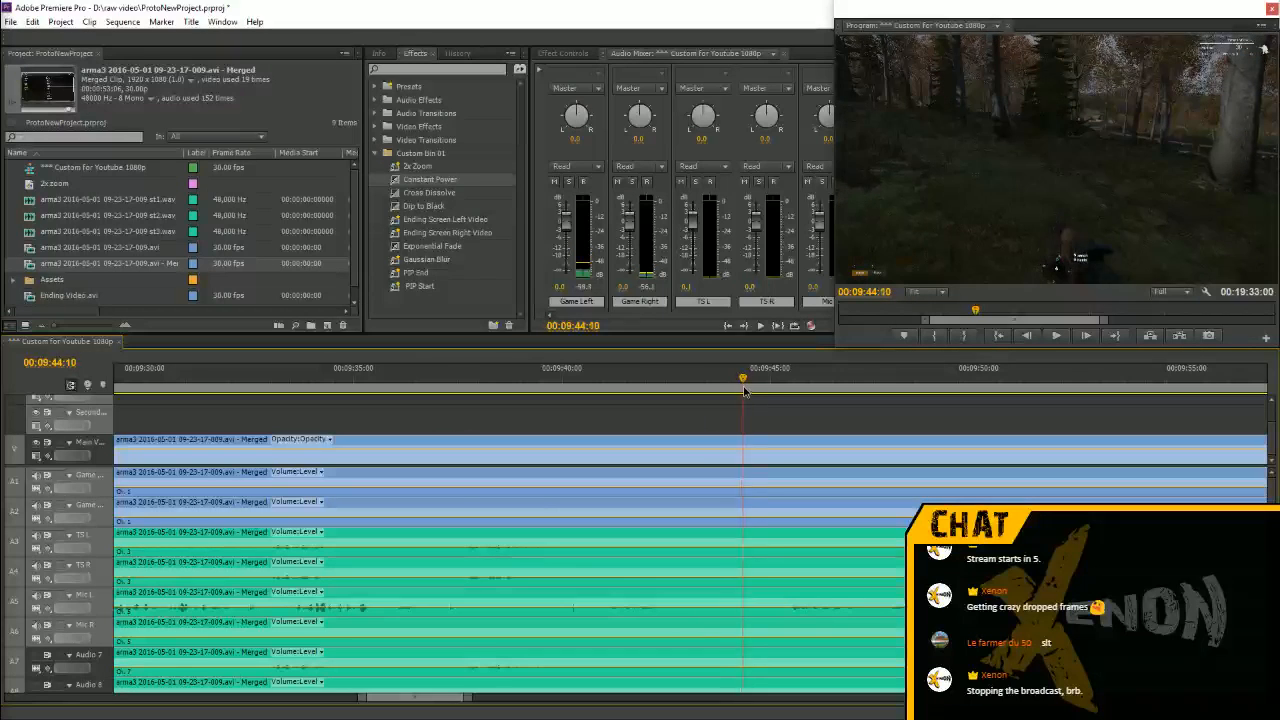
{"action": "left_click", "coordinate": [732, 384]}
{"action": "left_click", "coordinate": [733, 452]}
{"action": "left_click", "coordinate": [733, 480]}
{"action": "left_click", "coordinate": [733, 510]}
{"action": "left_click", "coordinate": [733, 540]}
{"action": "left_click", "coordinate": [733, 570]}
{"action": "left_click", "coordinate": [733, 600]}
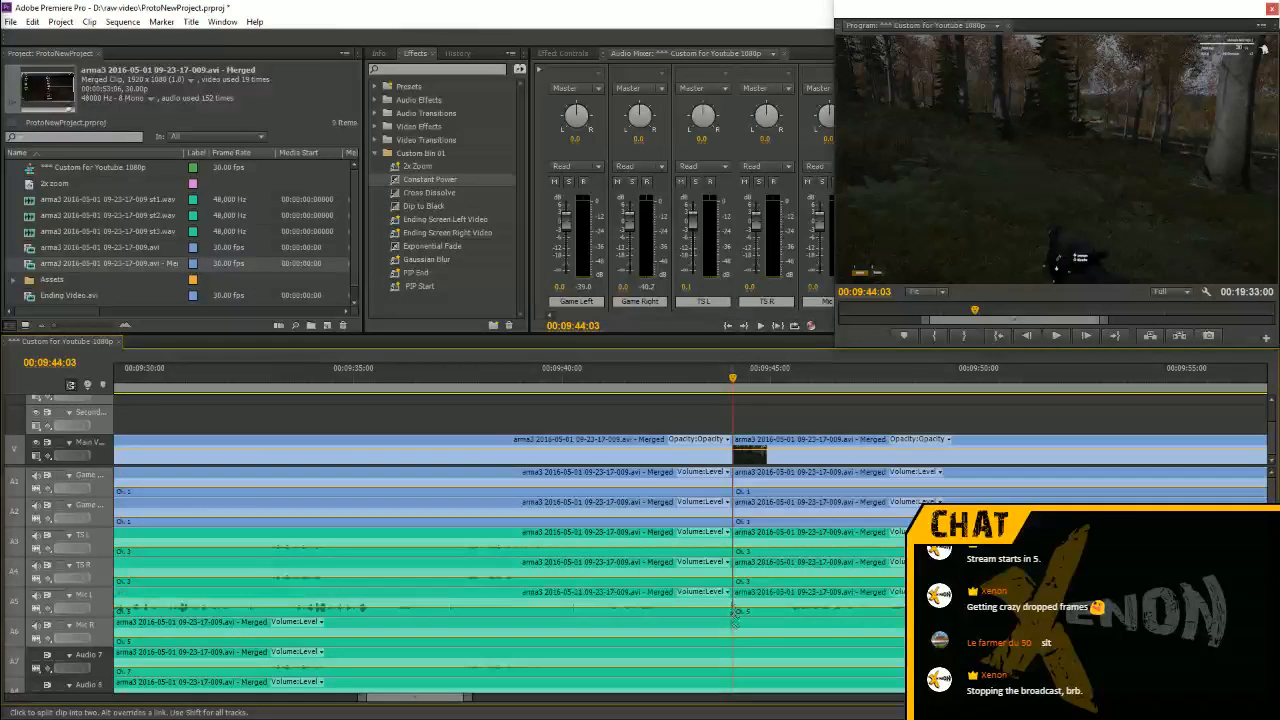
{"action": "left_click", "coordinate": [733, 630]}
{"action": "left_click", "coordinate": [733, 660]}
{"action": "left_click", "coordinate": [733, 688]}
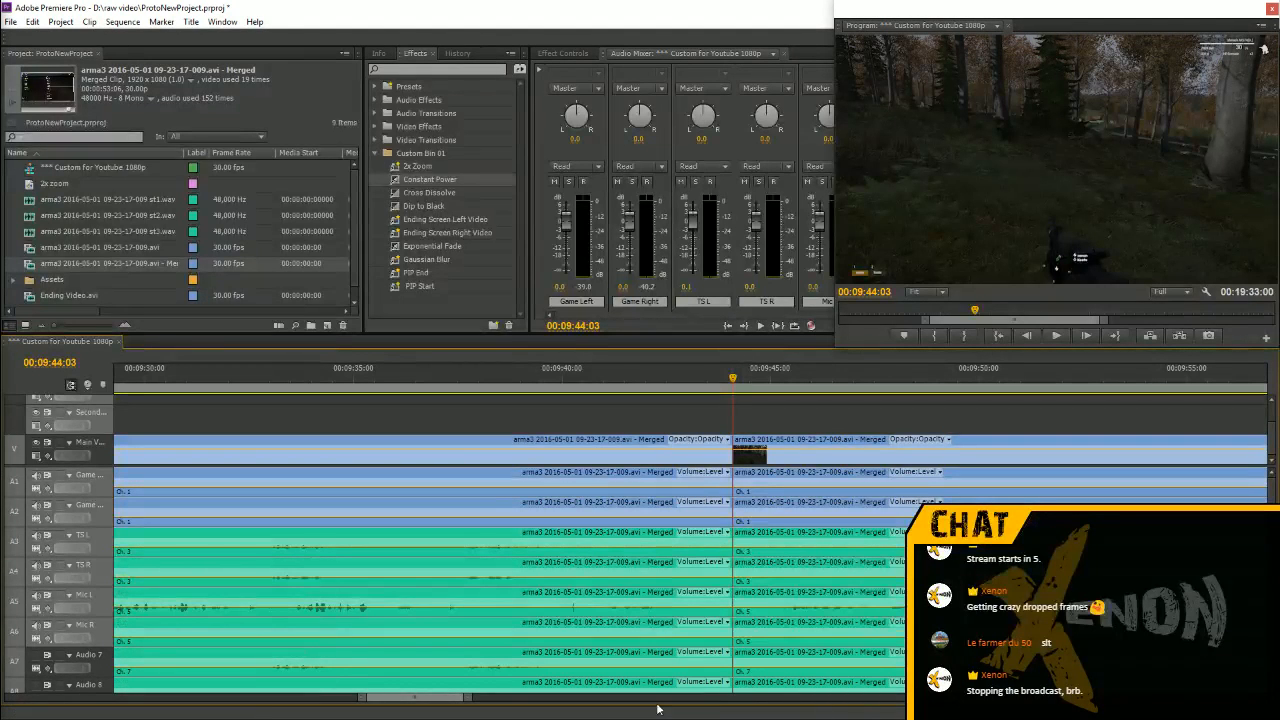
Scrub through the footage after the new split to about 00:11:24
{"action": "key", "text": "minus"}
{"action": "key", "text": "minus"}
{"action": "key", "text": "minus"}
{"action": "left_click_drag", "start_coordinate": [734, 379], "coordinate": [1089, 401]}
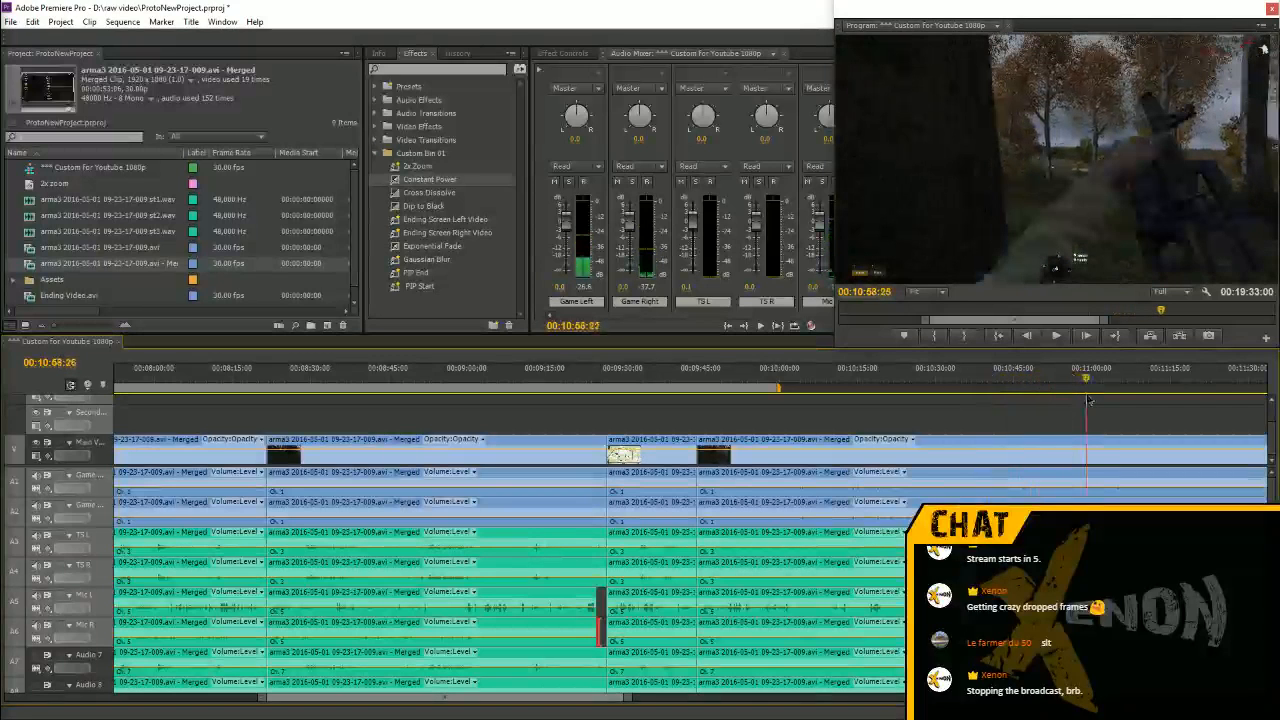
{"action": "left_click_drag", "start_coordinate": [1089, 401], "coordinate": [1219, 380]}
{"action": "key", "text": "minus"}
{"action": "key", "text": "equal"}
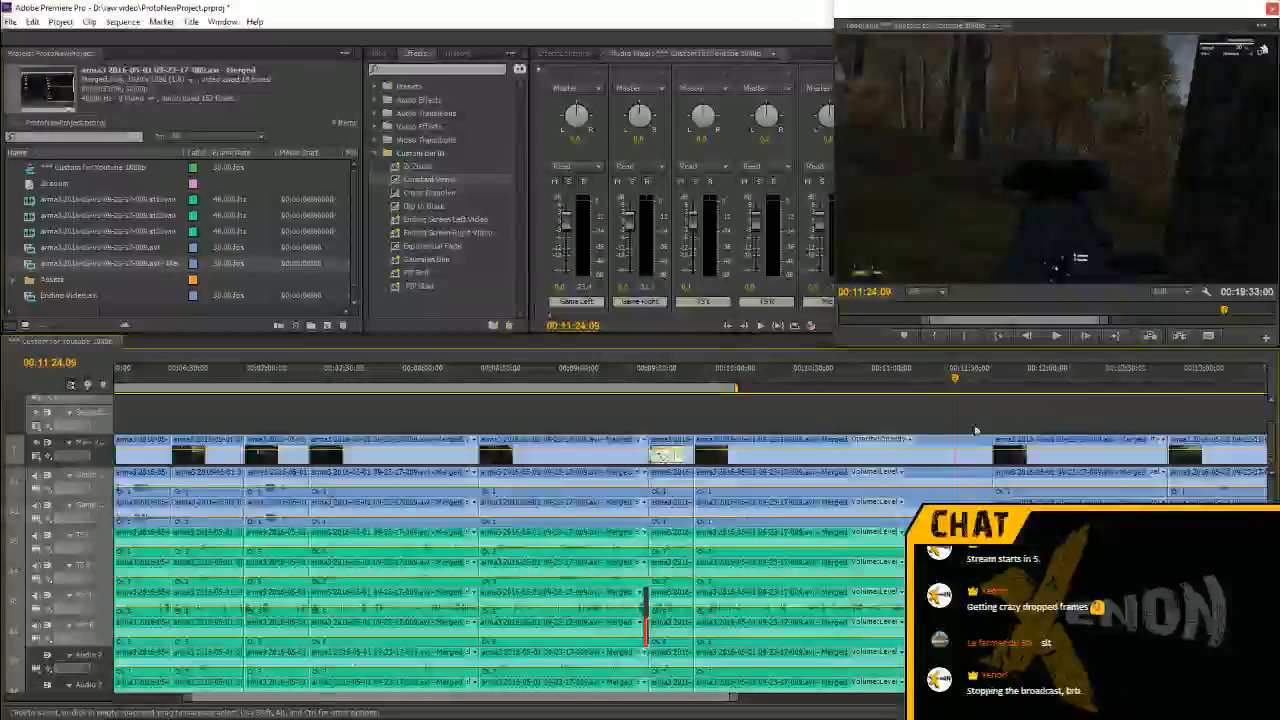
{"action": "left_click_drag", "start_coordinate": [692, 381], "coordinate": [700, 380]}
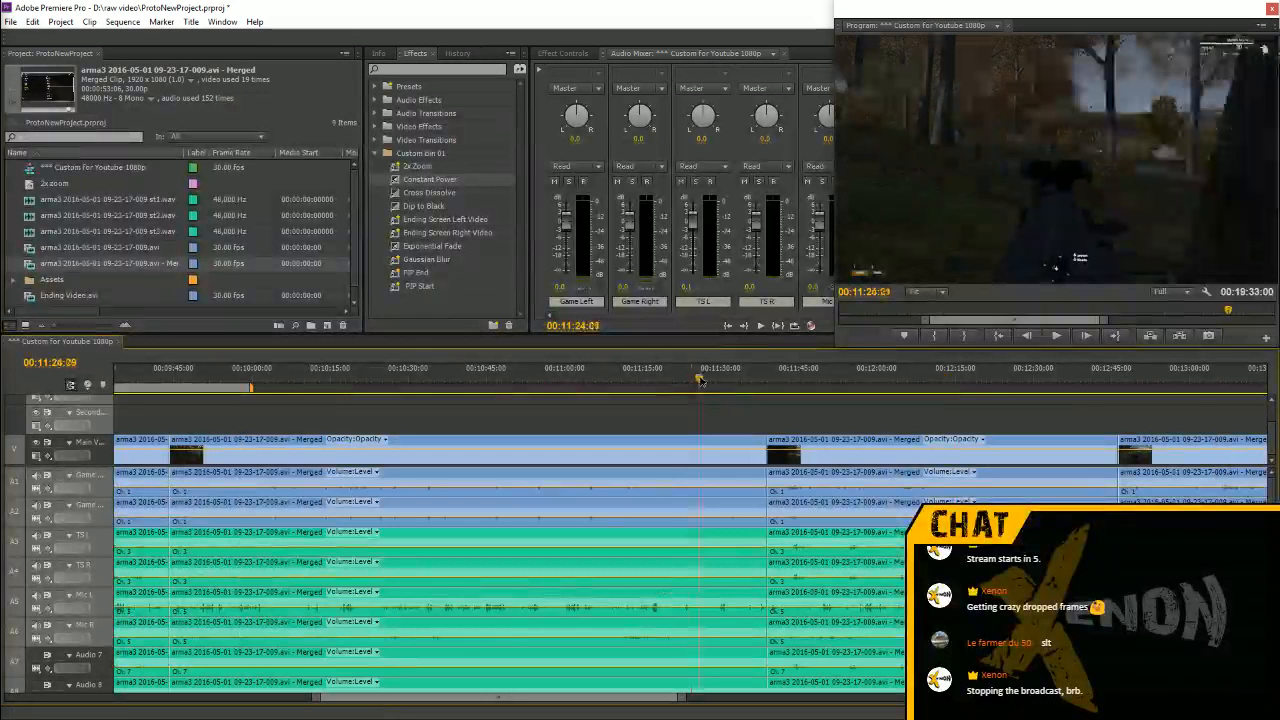
Check the end of the clip that follows the new split, then ripple-delete that clip on all tracks
{"action": "key", "text": "space"}
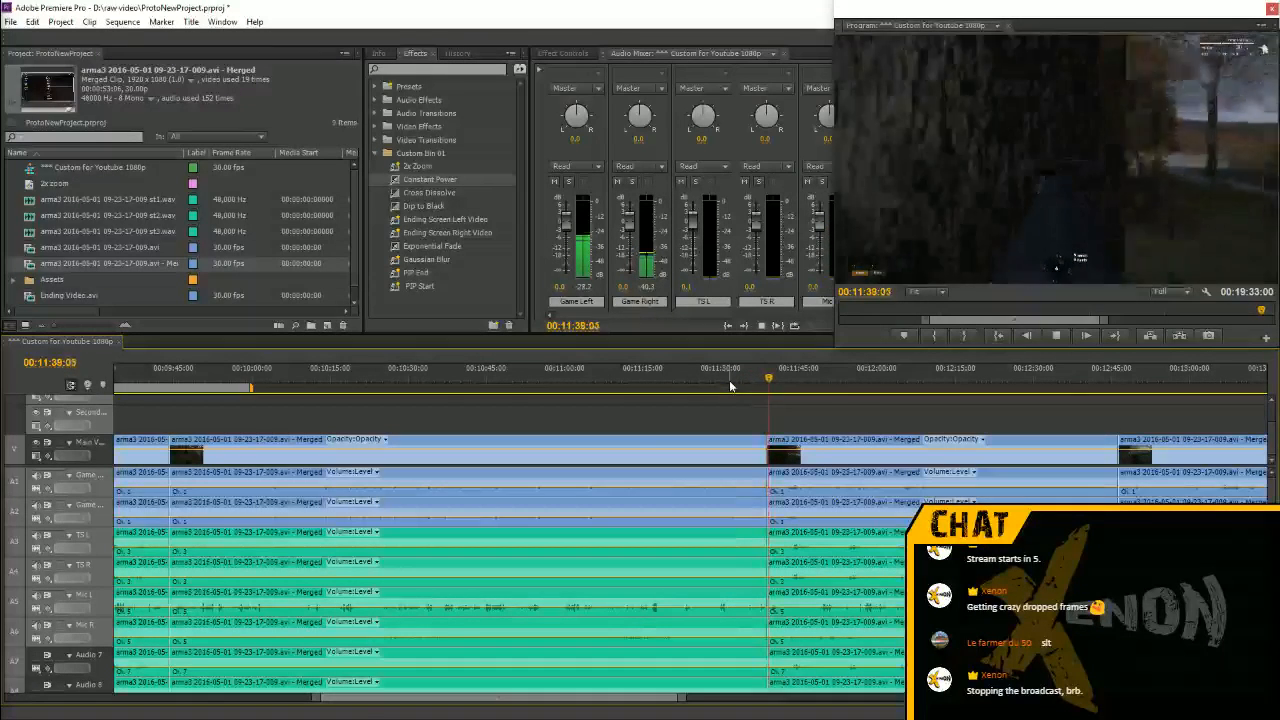
{"action": "key", "text": "space"}
{"action": "left_click", "coordinate": [586, 443]}
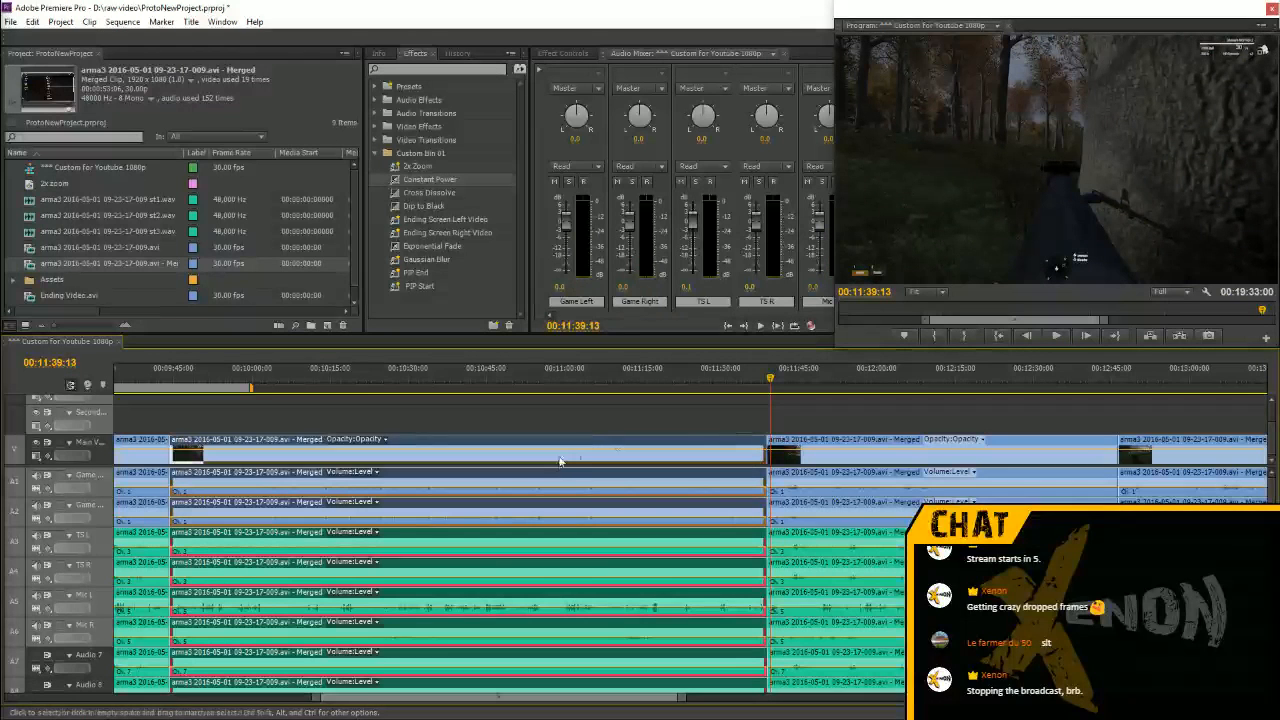
{"action": "key", "text": "shift+Delete"}
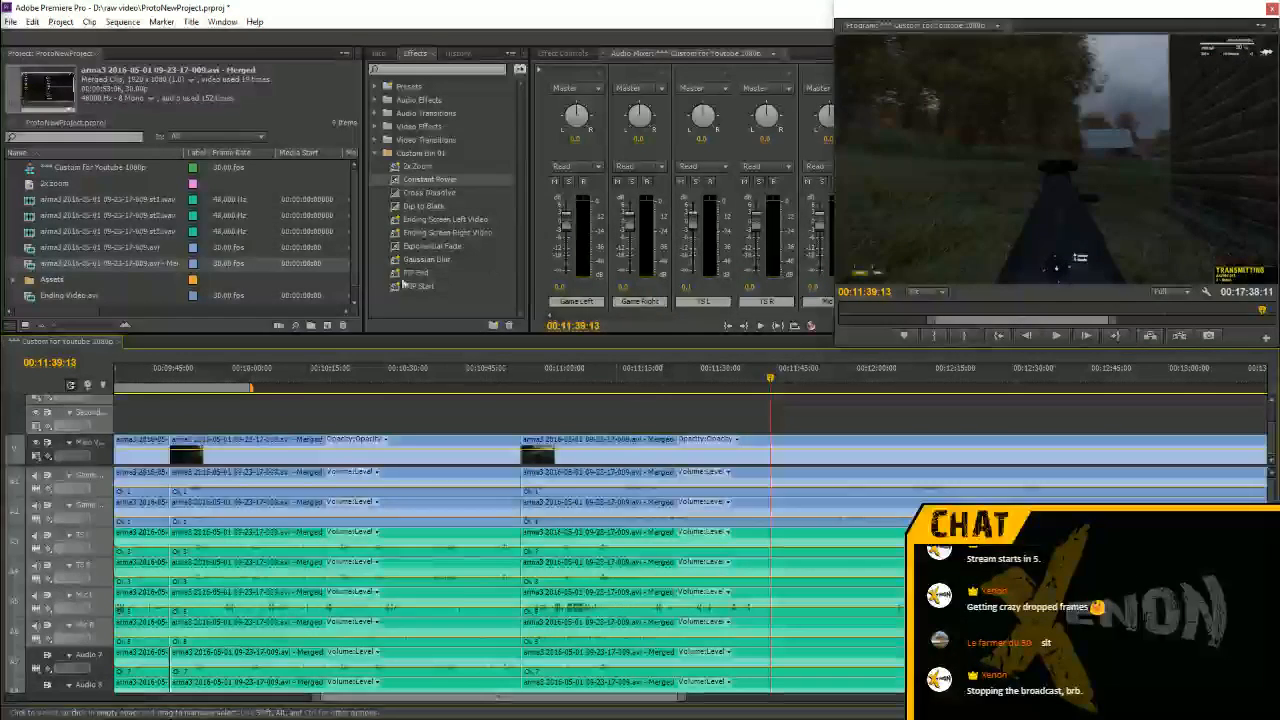
Play back the new join near 00:09:44, then replay the lead-up to it from 00:09:24:10
{"action": "left_click", "coordinate": [158, 378]}
{"action": "key", "text": "space"}
{"action": "scroll", "coordinate": [158, 378], "scroll_direction": "up", "scroll_amount": 5}
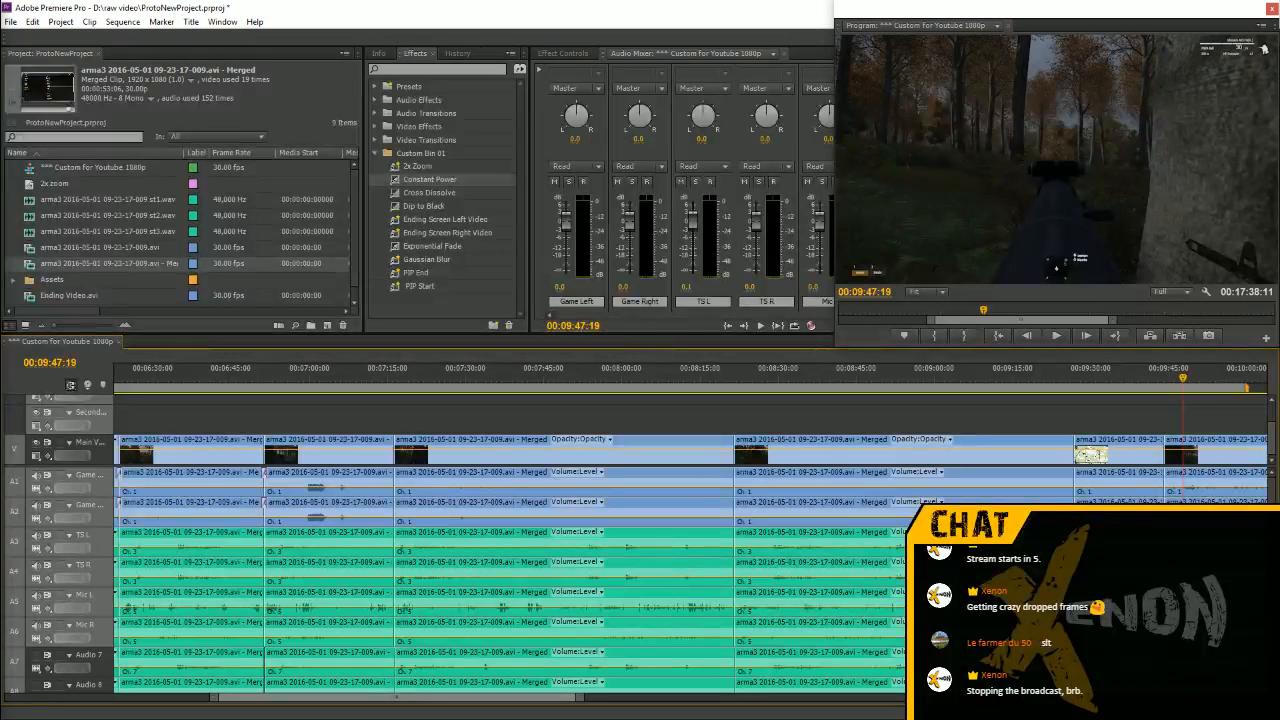
{"action": "left_click", "coordinate": [1063, 380]}
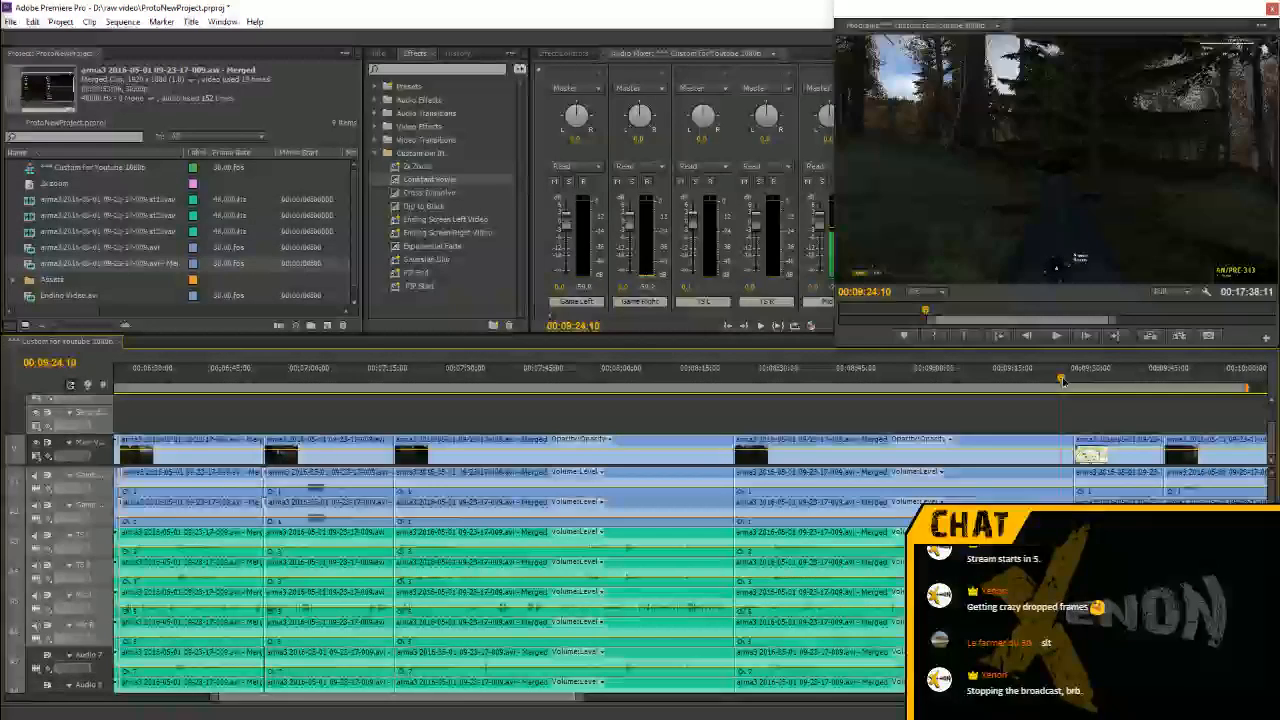
{"action": "key", "text": "space"}
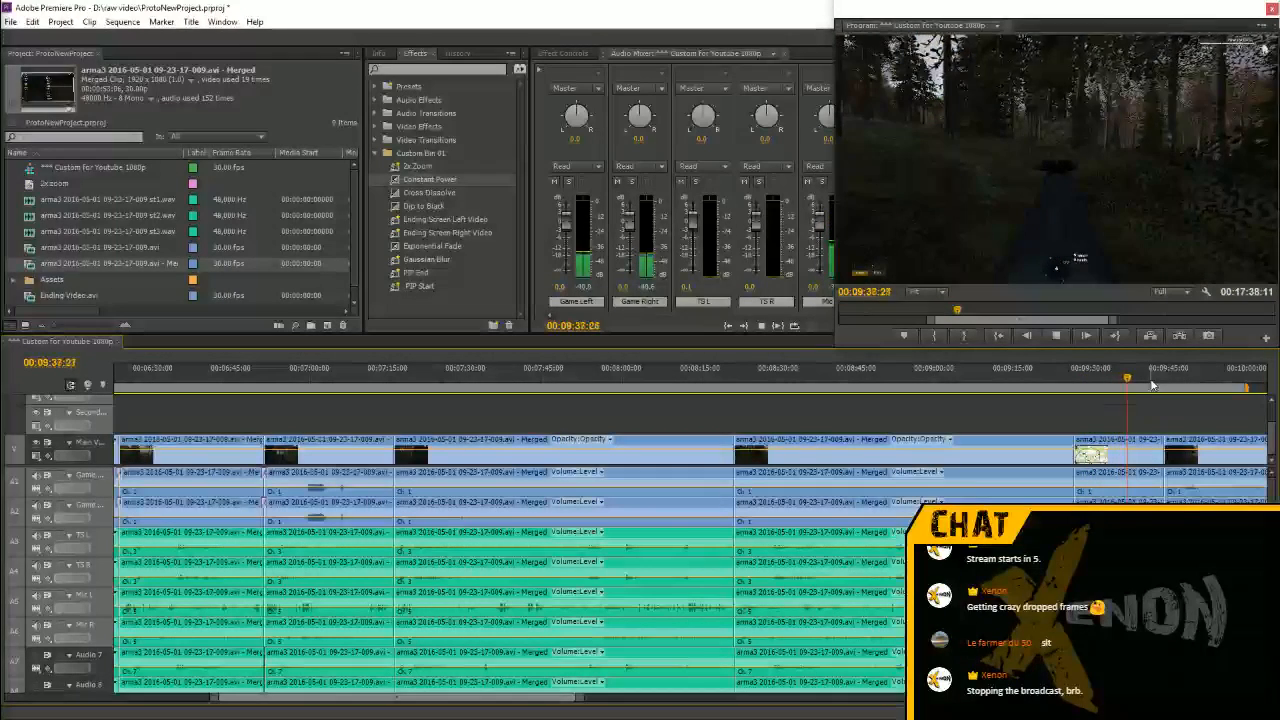
Stop playback and save the project as workspace.prproj in the raw video folder, replacing the existing file
{"action": "key", "text": "space"}
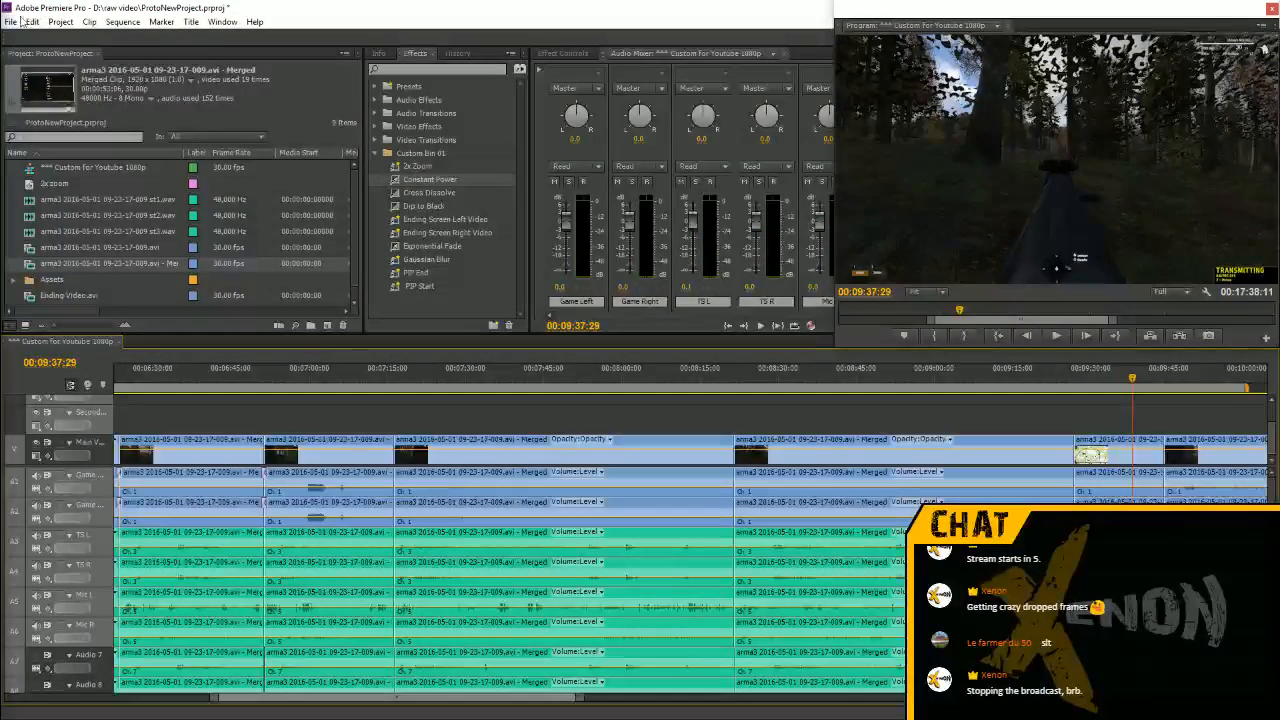
{"action": "left_click", "coordinate": [10, 21]}
{"action": "left_click", "coordinate": [62, 148]}
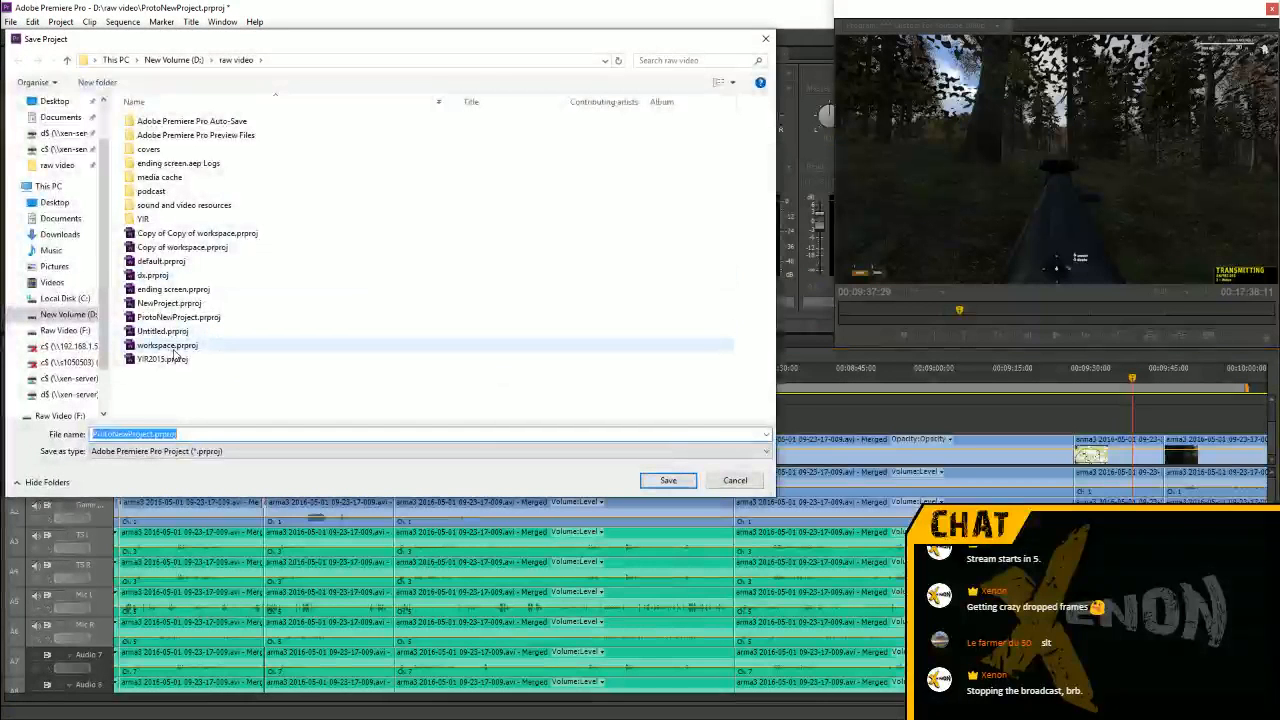
{"action": "left_click", "coordinate": [168, 346]}
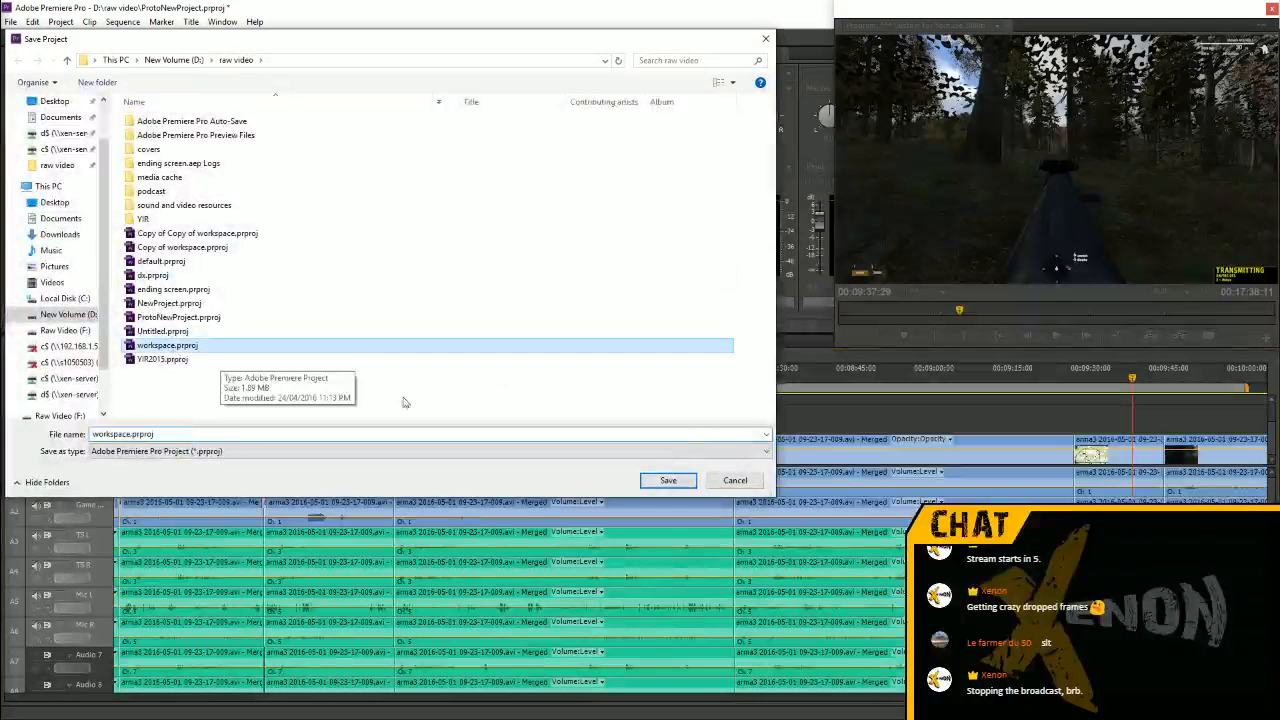
{"action": "key", "text": "Return"}
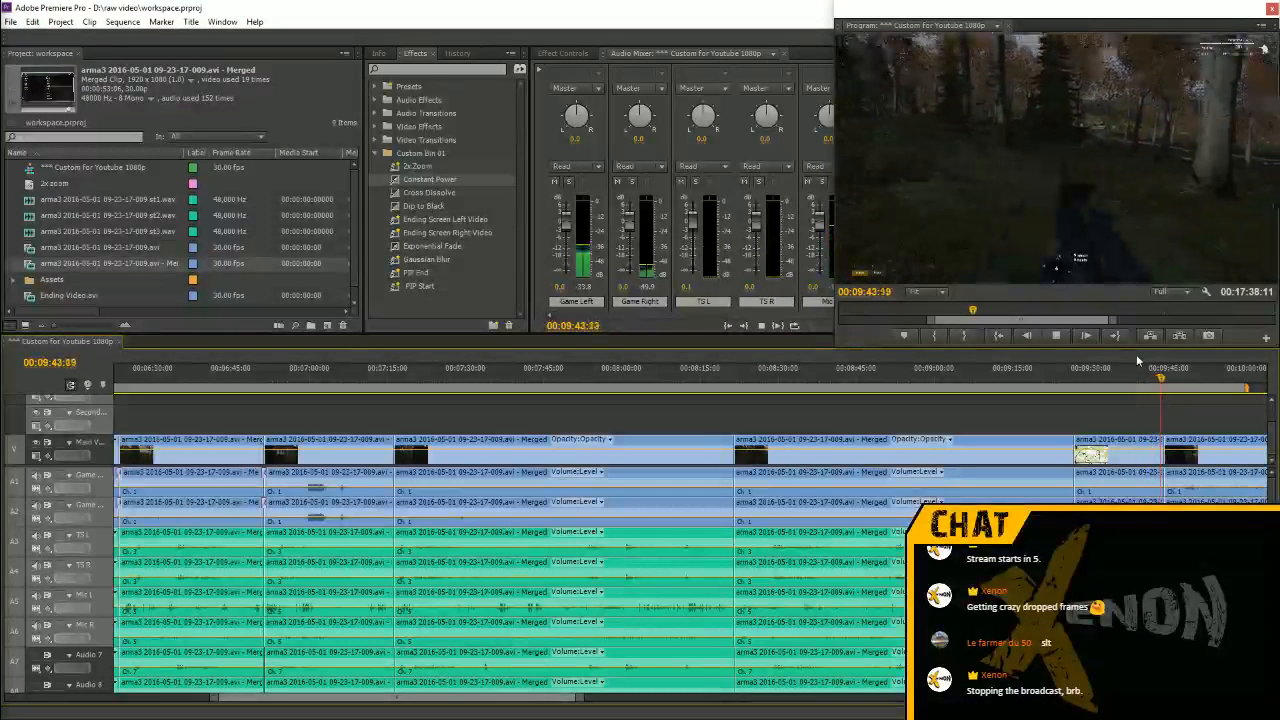
Replay the lead-up to the join near 00:09:44, then split the main video clip and all its audio tracks at 00:09:43:14
{"action": "key", "text": "="}
{"action": "left_click", "coordinate": [505, 380]}
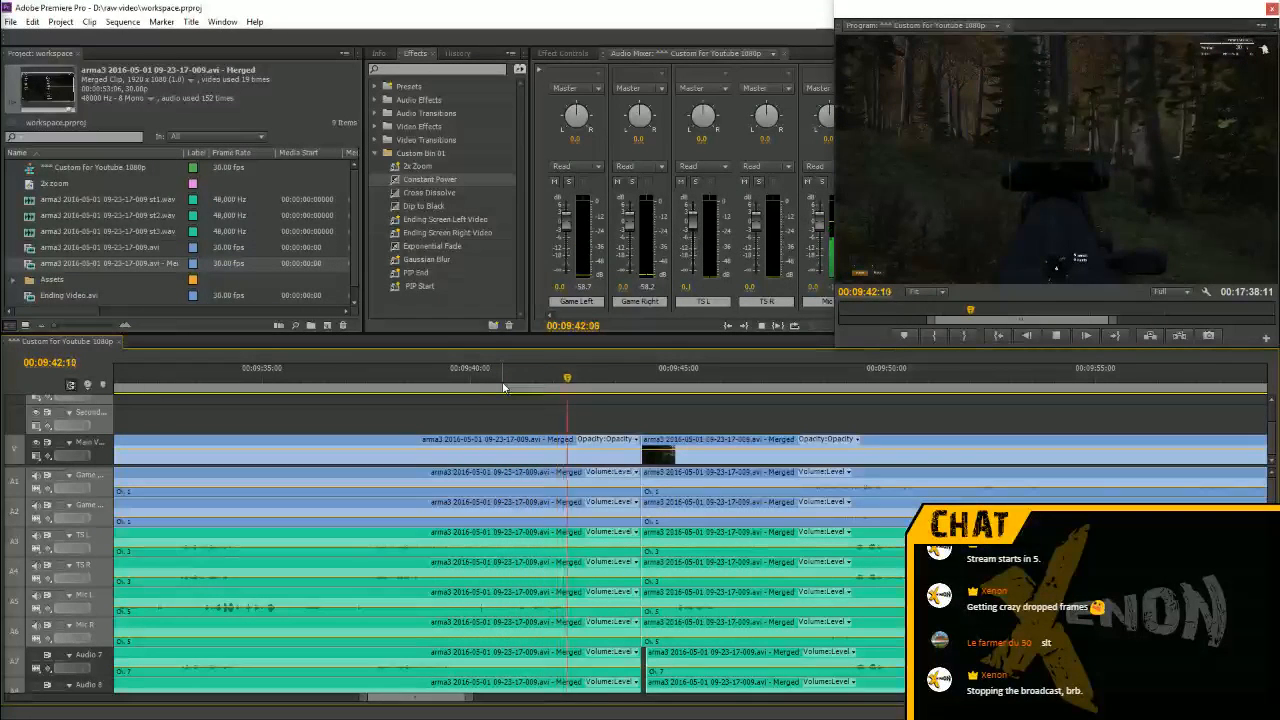
{"action": "key", "text": "space"}
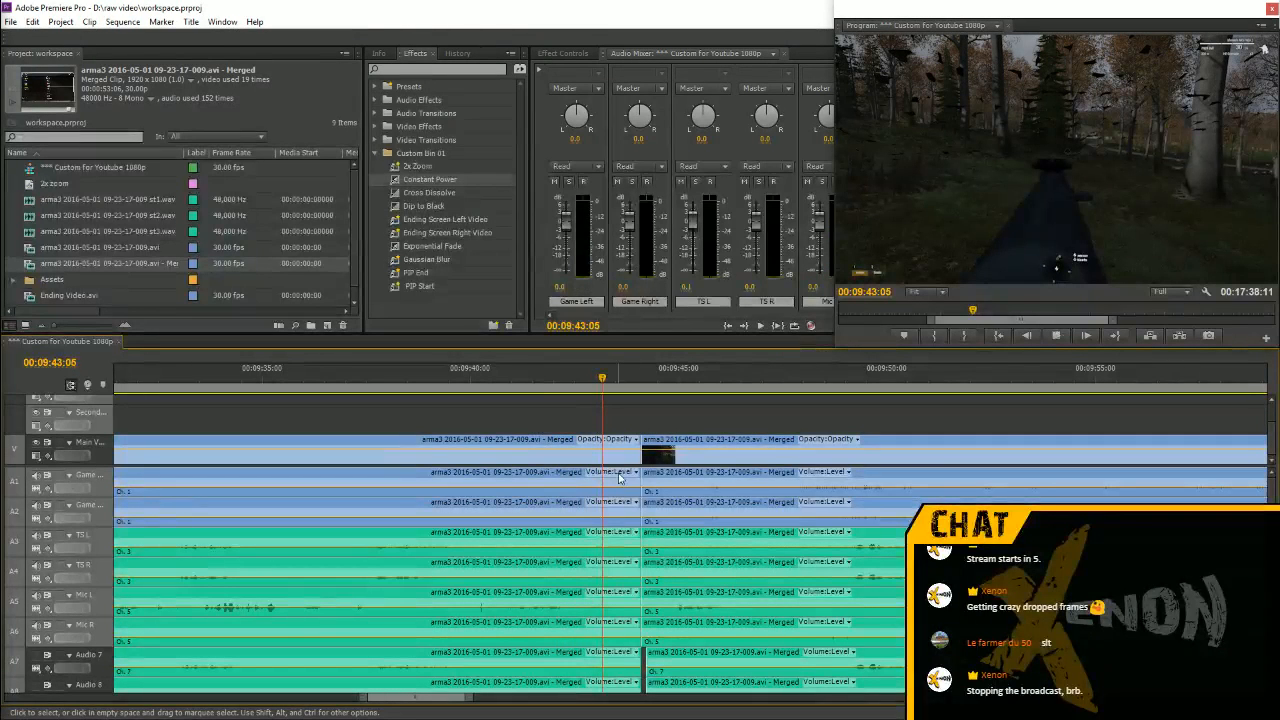
{"action": "key", "text": "space"}
{"action": "key", "text": "c"}
{"action": "left_click", "coordinate": [616, 477]}
{"action": "left_click", "coordinate": [616, 597]}
{"action": "left_click", "coordinate": [616, 627]}
{"action": "left_click", "coordinate": [616, 657]}
{"action": "left_click", "coordinate": [616, 684]}
Ripple-delete the short piece between the 00:09:43:14 split and the join on all tracks
{"action": "key", "text": "v"}
{"action": "left_click_drag", "start_coordinate": [641, 414], "coordinate": [628, 692]}
{"action": "key", "text": "shift+Delete"}
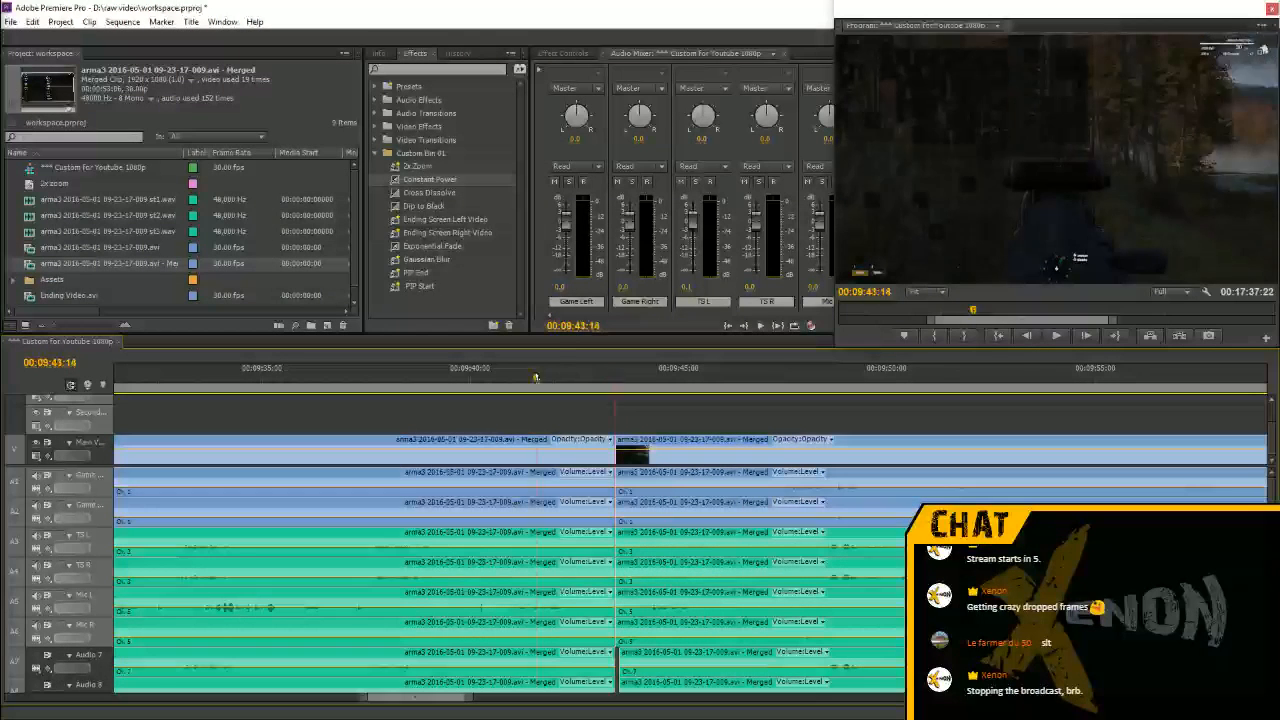
Replay the lead-up to the new join, then split the main video clip and all its audio tracks at 00:09:43:00
{"action": "left_click", "coordinate": [537, 370]}
{"action": "key", "text": "space"}
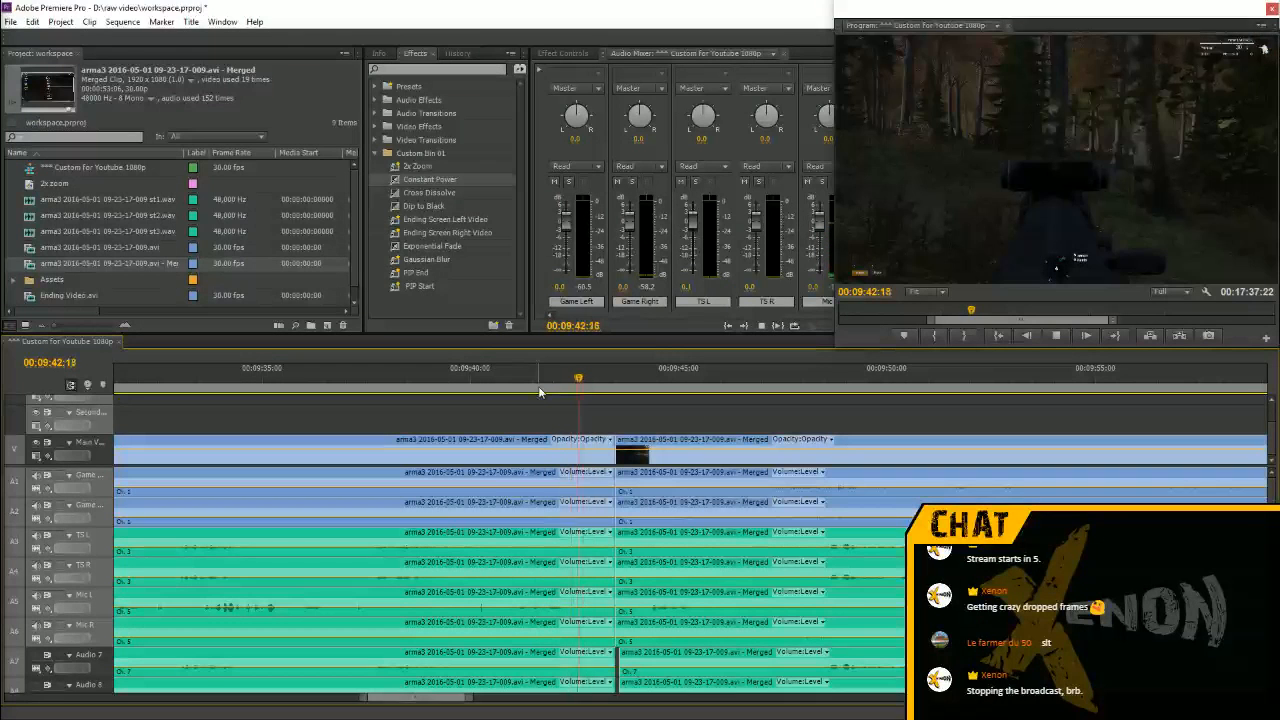
{"action": "key", "text": "space"}
{"action": "key", "text": "c"}
{"action": "left_click", "coordinate": [597, 446]}
{"action": "left_click", "coordinate": [597, 476]}
{"action": "left_click", "coordinate": [597, 506]}
{"action": "left_click", "coordinate": [597, 536]}
{"action": "left_click", "coordinate": [597, 566]}
{"action": "left_click", "coordinate": [597, 596]}
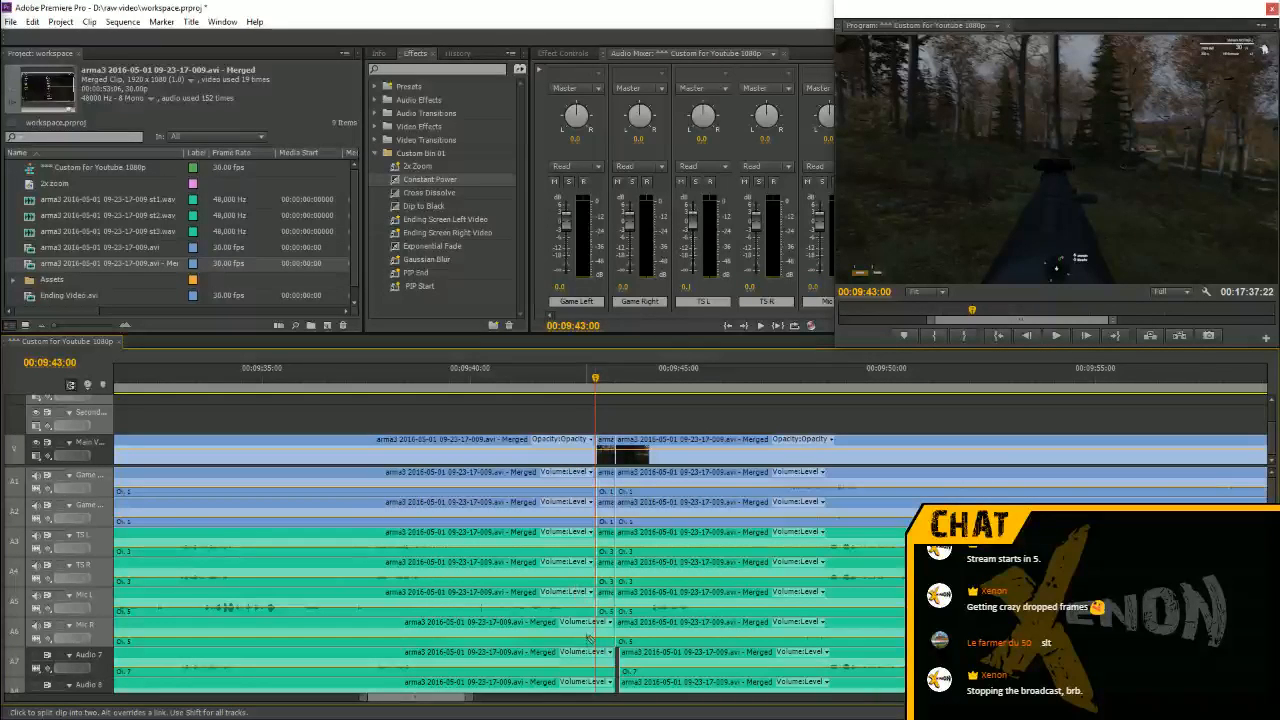
{"action": "left_click", "coordinate": [597, 626]}
{"action": "left_click", "coordinate": [597, 656]}
{"action": "left_click", "coordinate": [597, 684]}
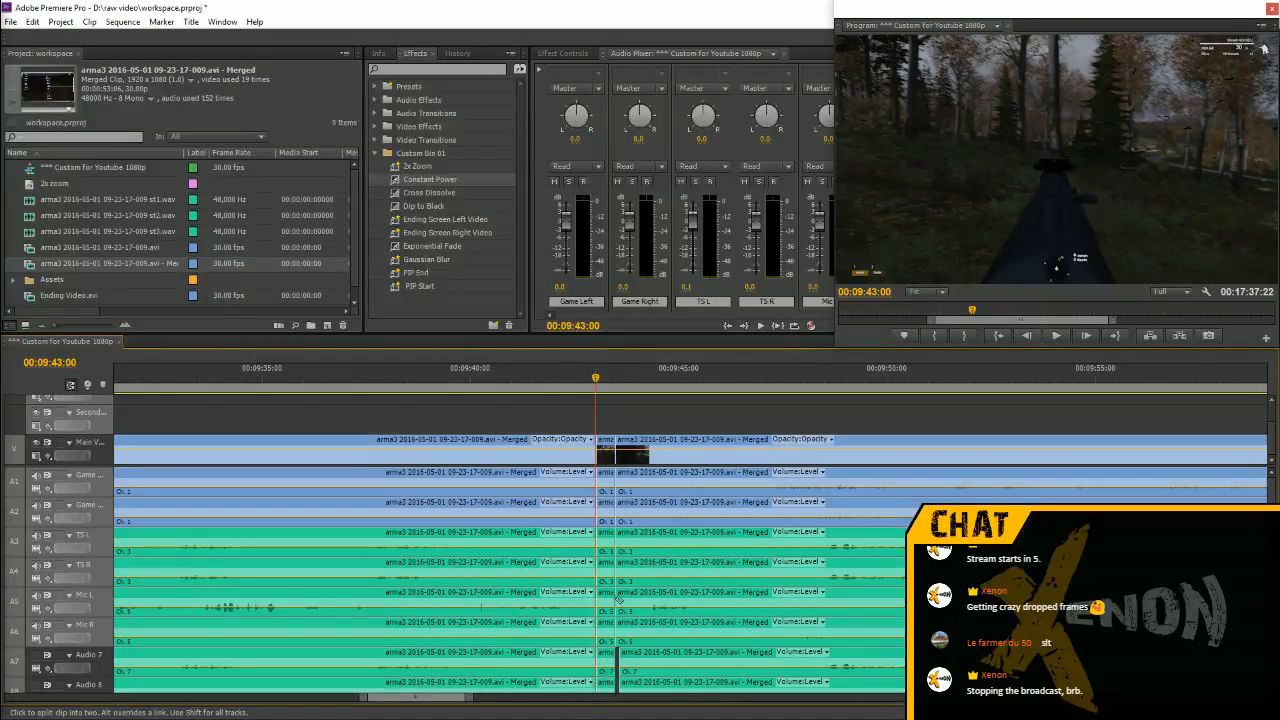
Ripple-delete the short piece after the 00:09:43:00 split on all tracks, then replay the footage around the join
{"action": "key", "text": "space"}
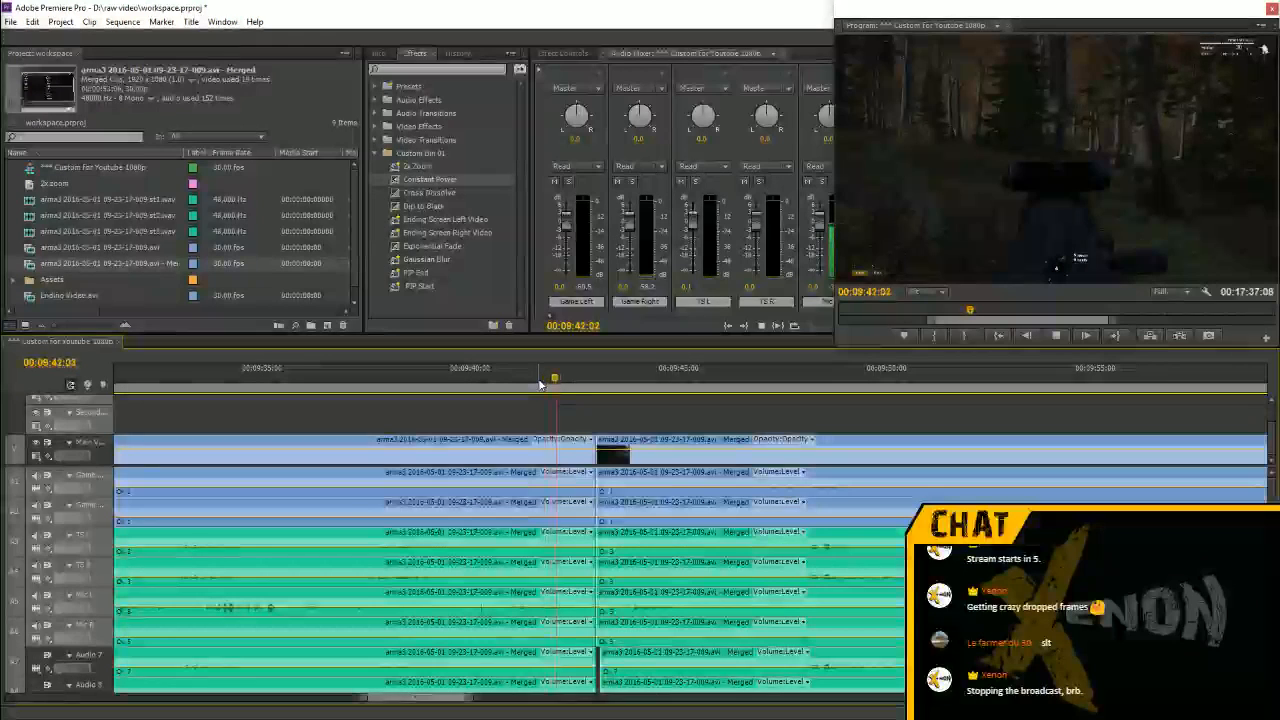
{"action": "key", "text": "space"}
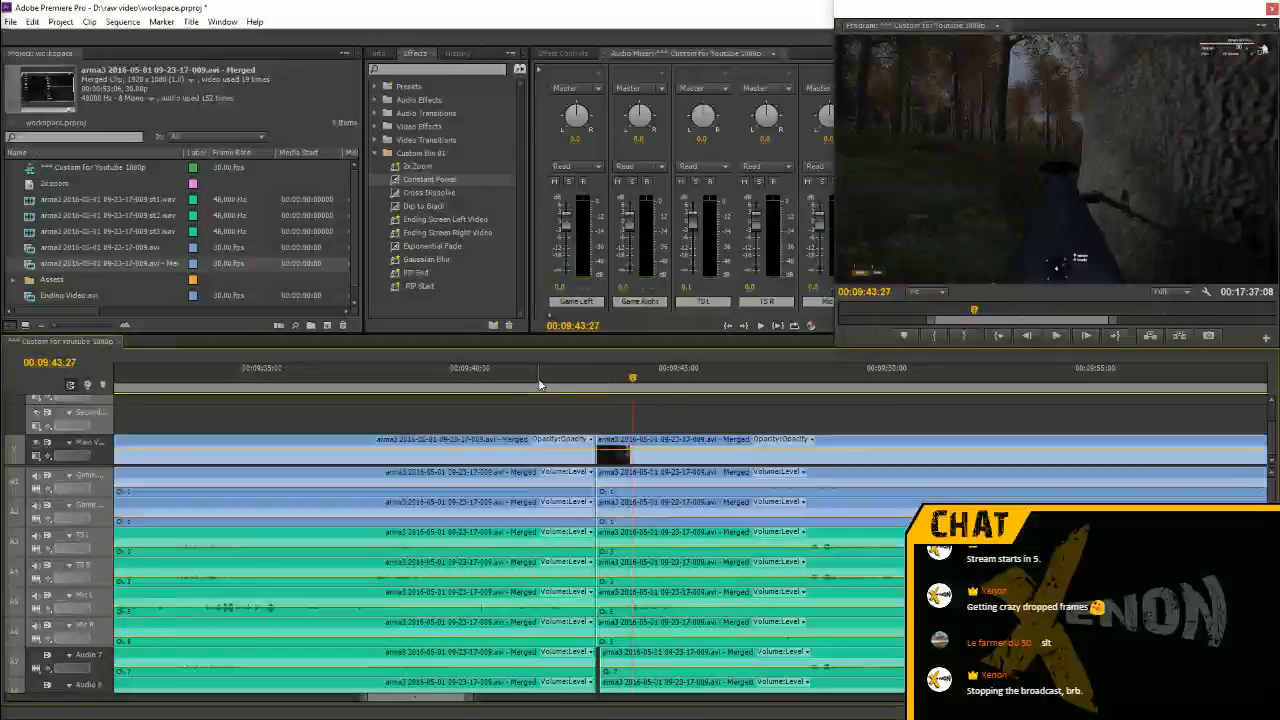
{"action": "left_click_drag", "start_coordinate": [545, 377], "coordinate": [519, 377]}
{"action": "key", "text": "space"}
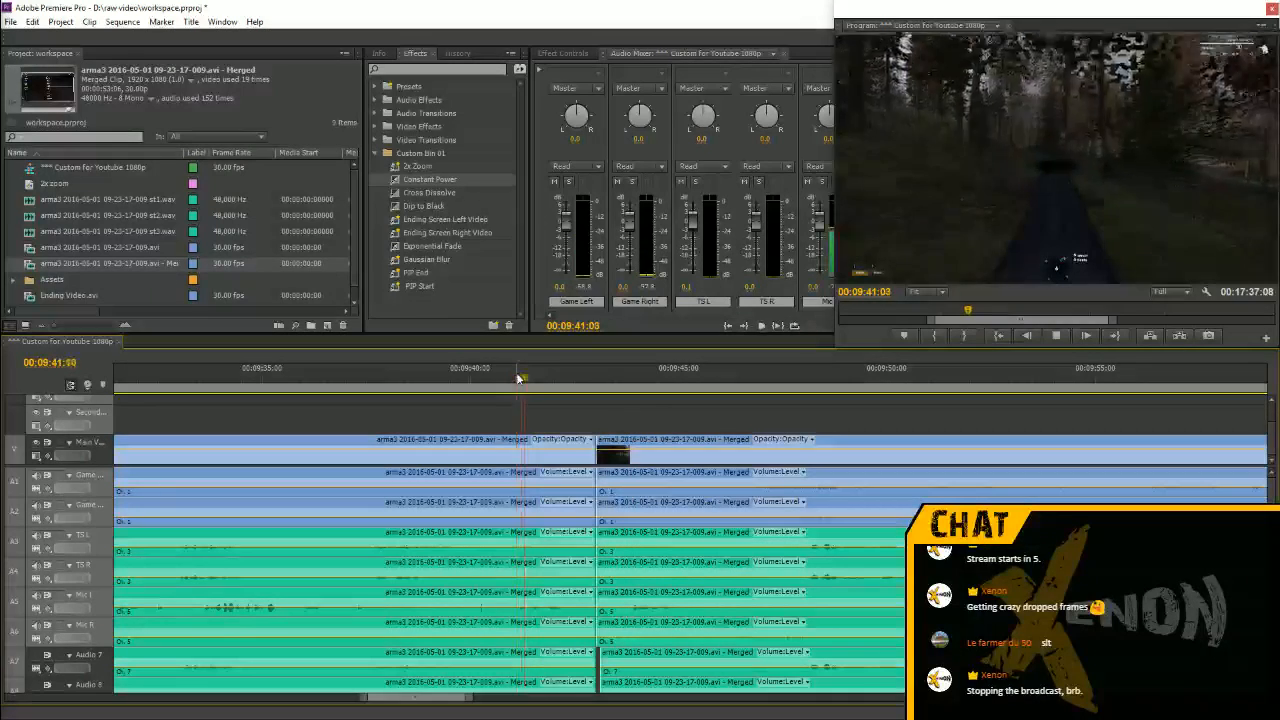
{"action": "key", "text": "space"}
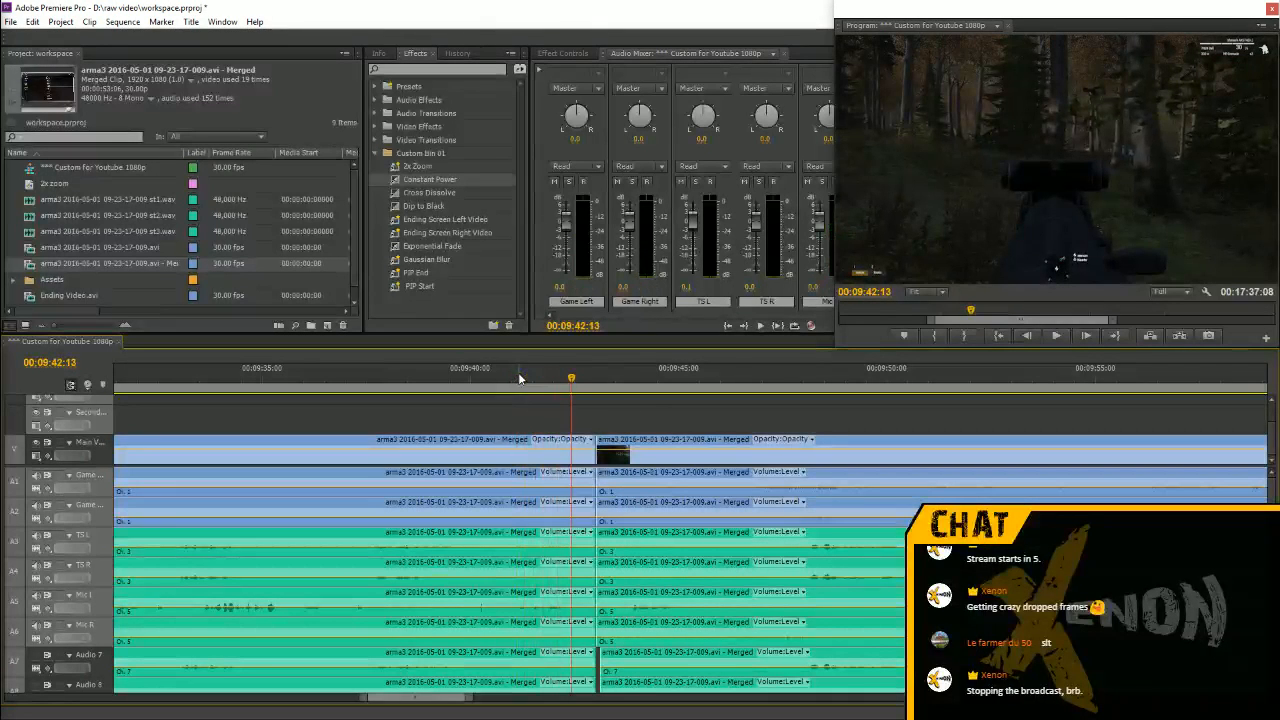
Split the main video clip and all its audio tracks at 00:09:42:22
{"action": "left_click", "coordinate": [585, 377]}
{"action": "key", "text": "c"}
{"action": "left_click", "coordinate": [588, 444]}
{"action": "left_click", "coordinate": [587, 475]}
{"action": "left_click", "coordinate": [587, 508]}
{"action": "left_click", "coordinate": [588, 541]}
{"action": "left_click", "coordinate": [588, 571]}
{"action": "left_click", "coordinate": [588, 601]}
{"action": "left_click", "coordinate": [588, 632]}
{"action": "left_click", "coordinate": [590, 660]}
{"action": "left_click", "coordinate": [589, 683]}
Ripple-delete the sliver after the 00:09:42:22 split on all tracks, then play back the join
{"action": "key", "text": "v"}
{"action": "left_click_drag", "start_coordinate": [588, 404], "coordinate": [594, 676]}
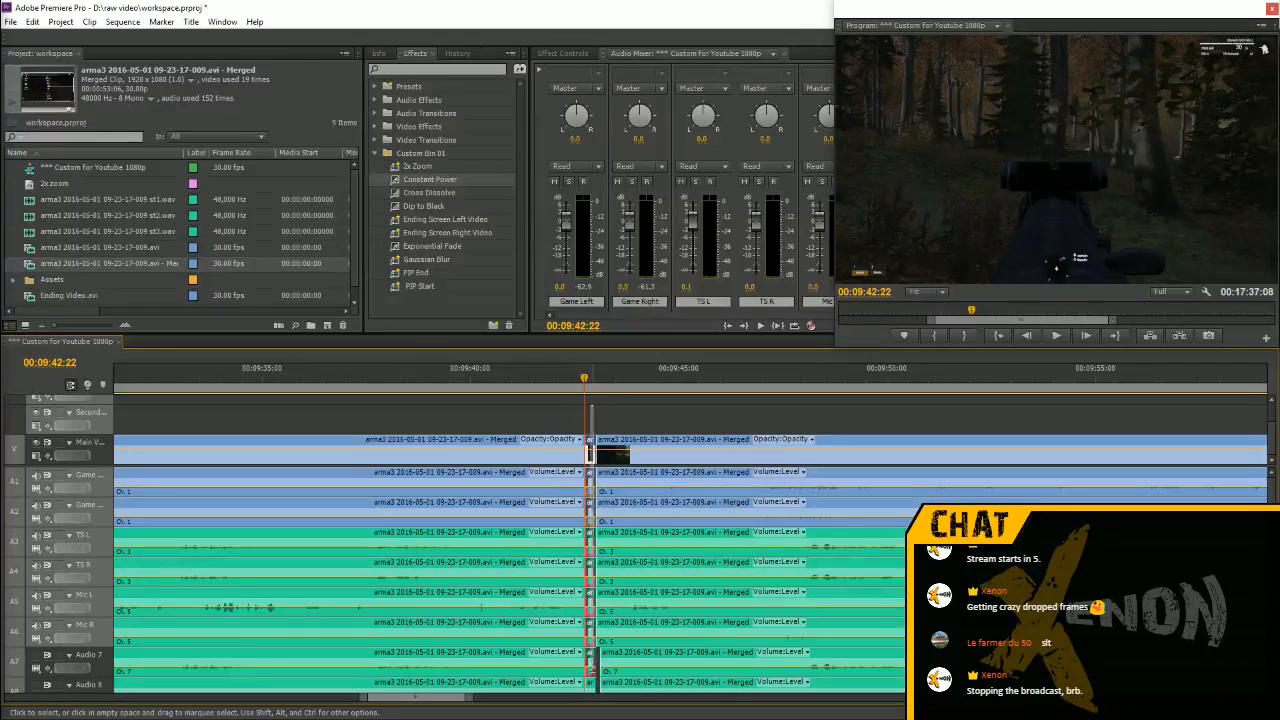
{"action": "key", "text": "shift+Delete"}
{"action": "left_click", "coordinate": [460, 370]}
{"action": "key", "text": "space"}
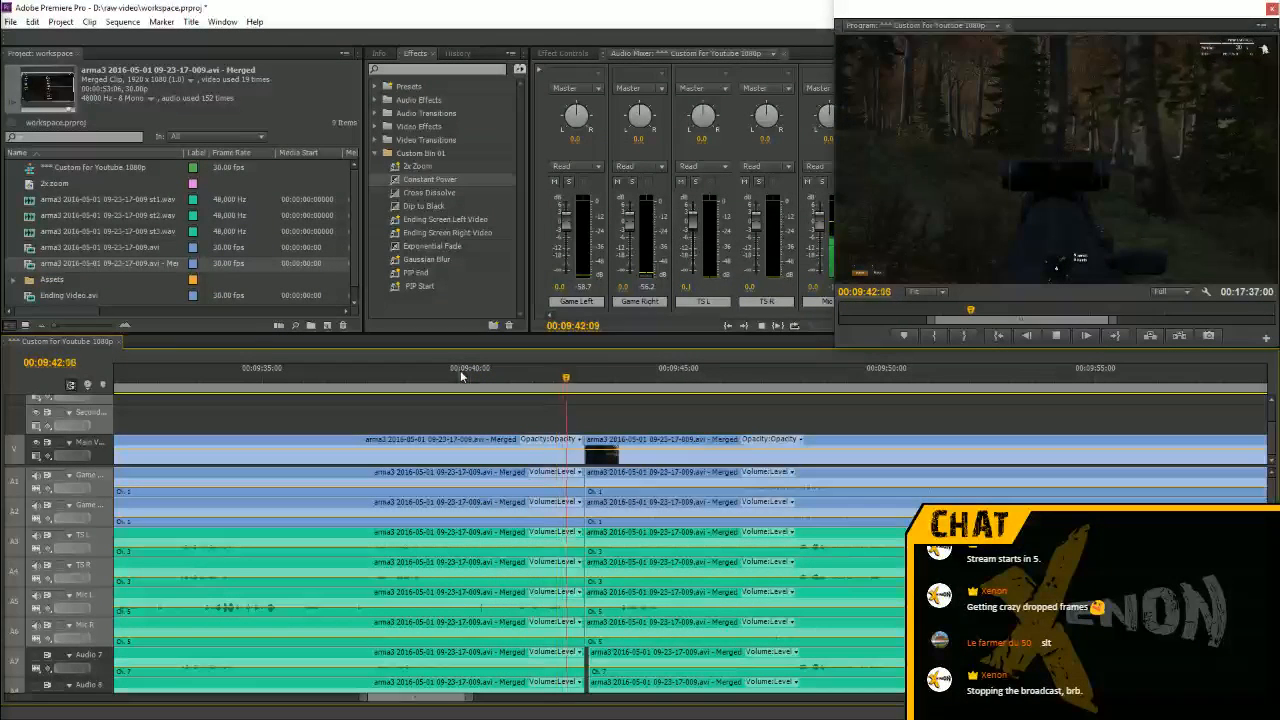
{"action": "key", "text": "space"}
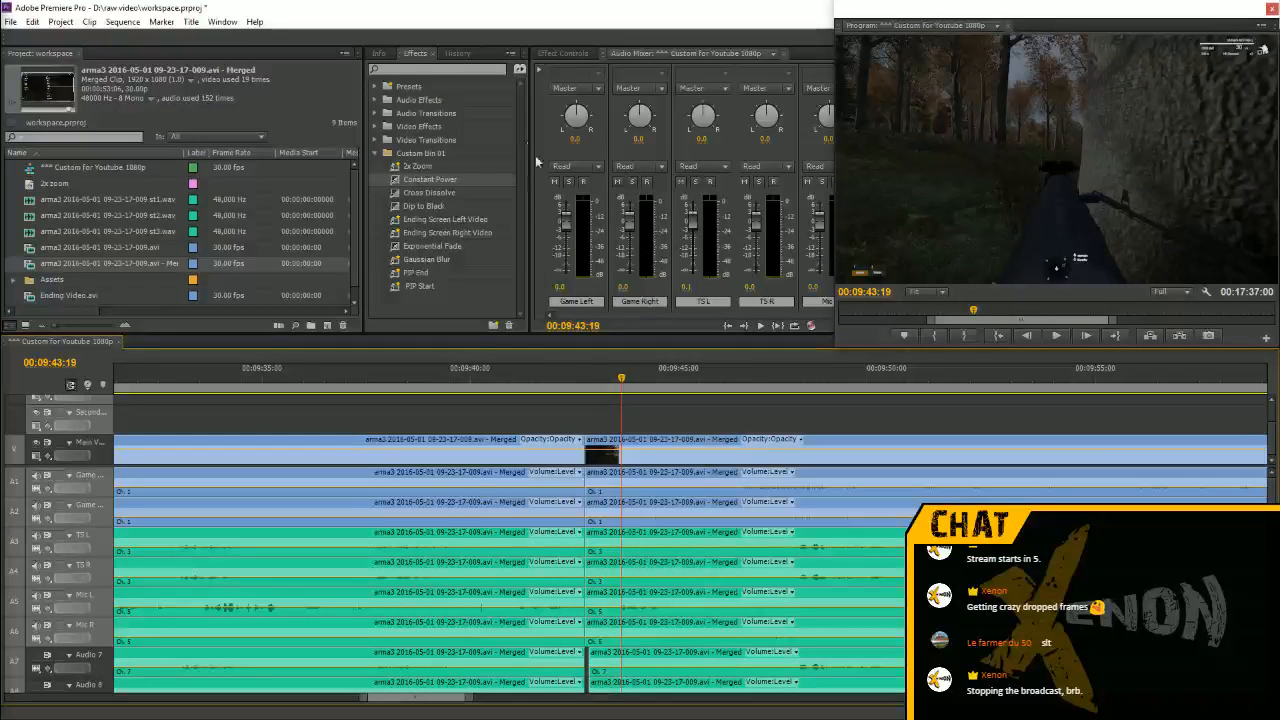
Apply a Constant Power transition to both game audio tracks at the join near 00:09:42:22, then play it back
{"action": "left_click_drag", "start_coordinate": [437, 182], "coordinate": [591, 494]}
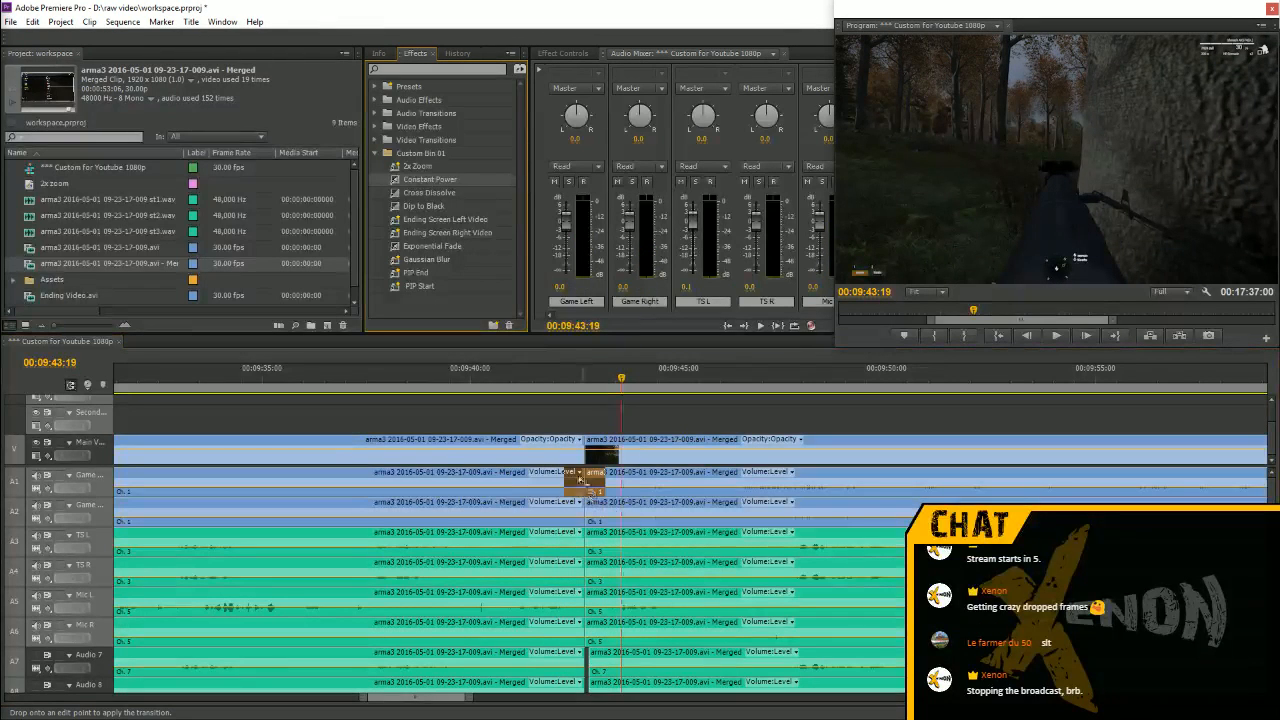
{"action": "left_click_drag", "start_coordinate": [580, 479], "coordinate": [582, 481]}
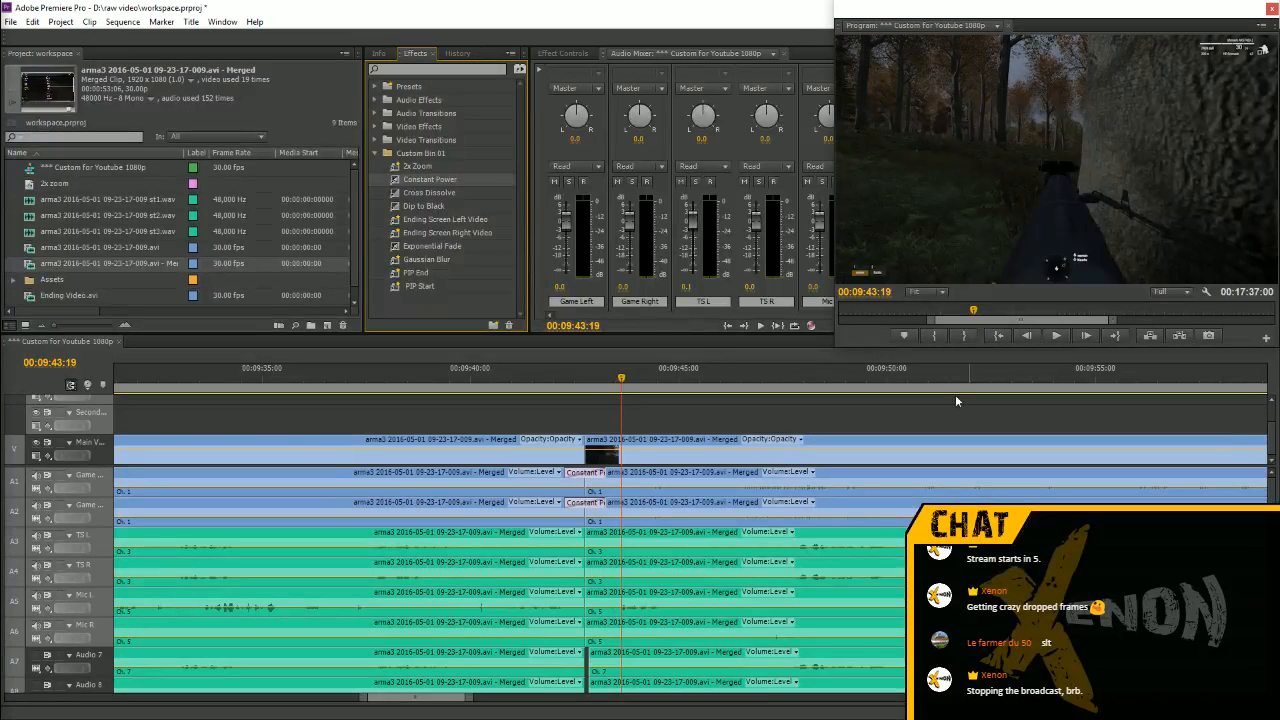
{"action": "key", "text": "space"}
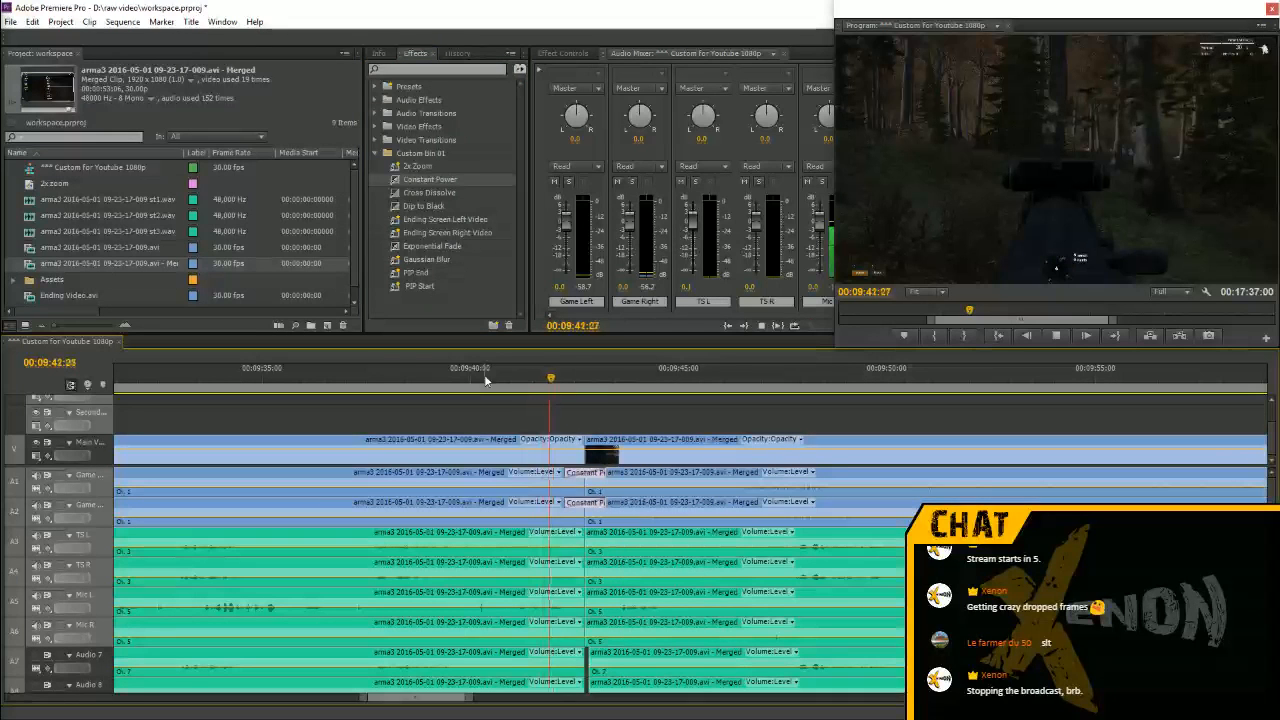
{"action": "key", "text": "space"}
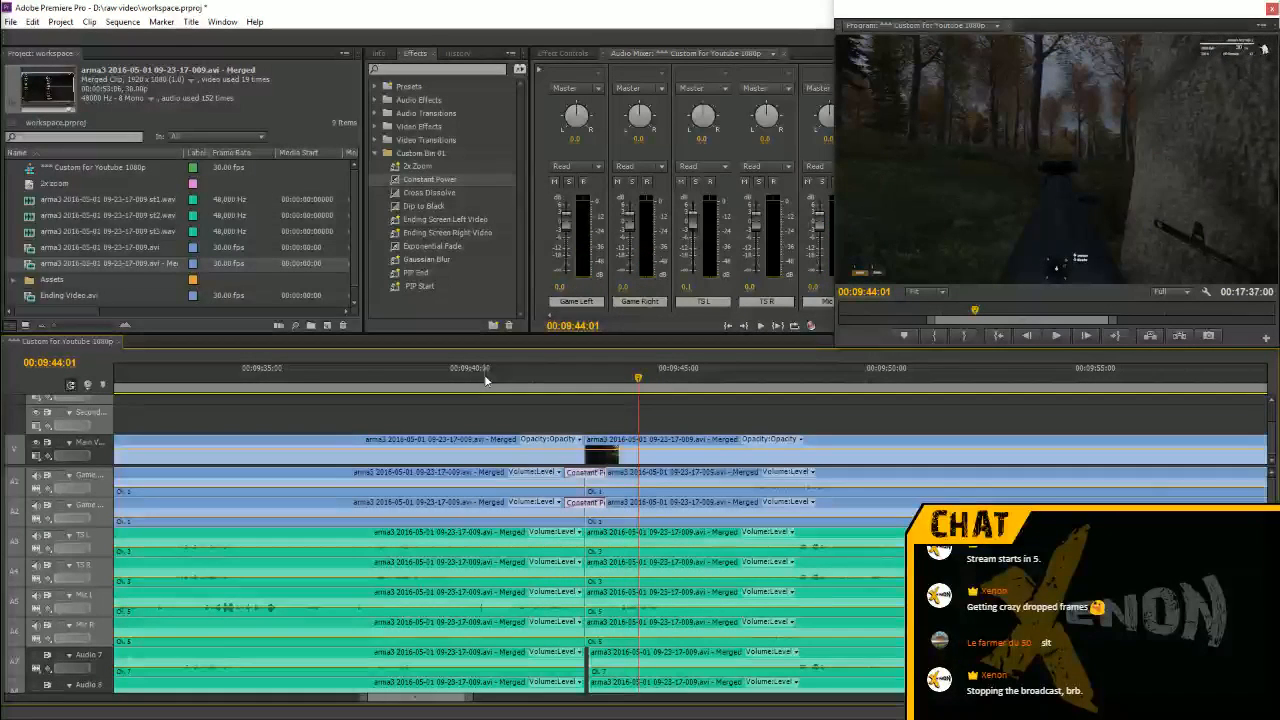
Review the footage from 00:09:43:13 through to the next clip at about 00:10:50:26
{"action": "left_click", "coordinate": [614, 375]}
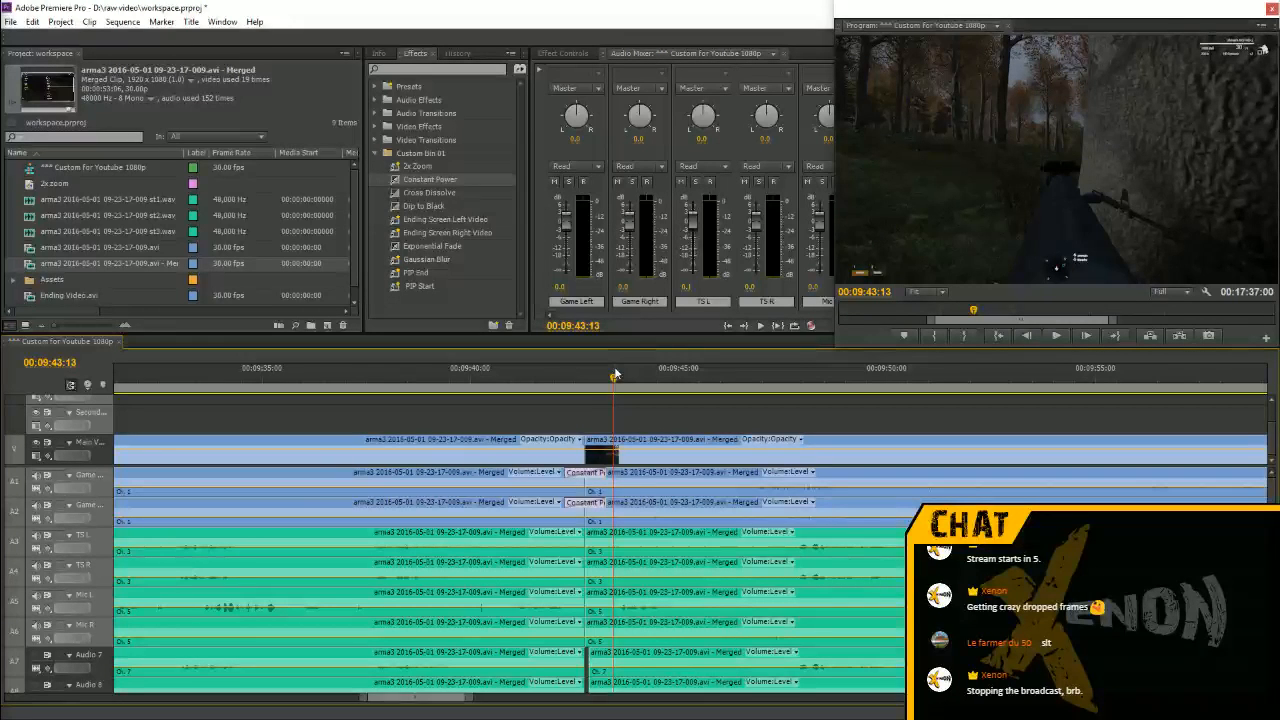
{"action": "key", "text": "space"}
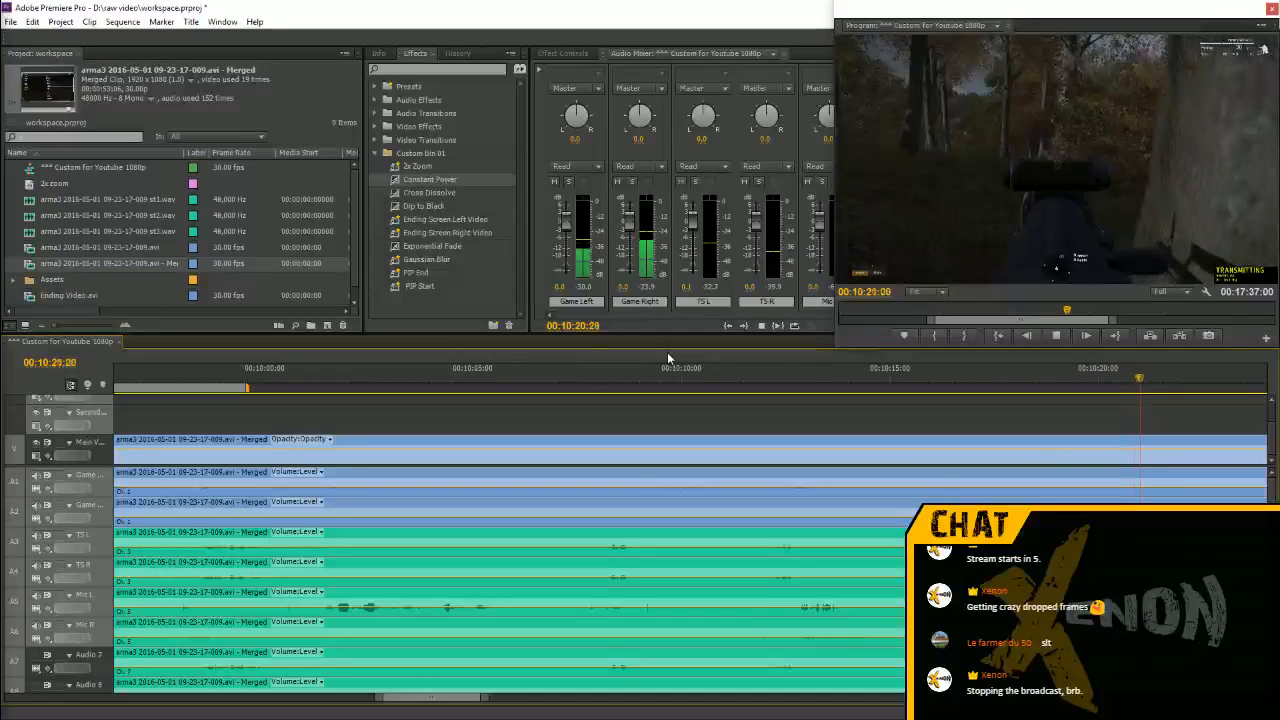
{"action": "key", "text": "minus"}
{"action": "key", "text": "minus"}
{"action": "key", "text": "minus"}
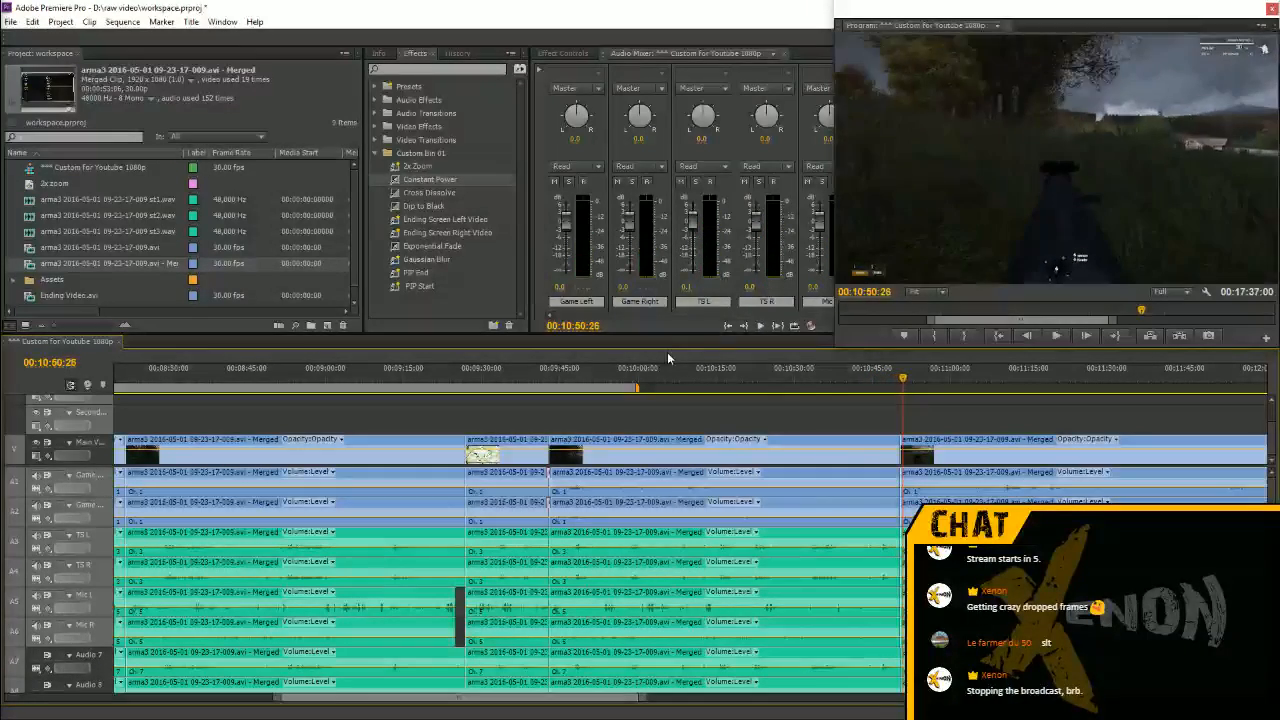
Replay the end of the clip before 00:10:50, then split its video and all audio tracks at 00:10:38:23
{"action": "left_click", "coordinate": [862, 376]}
{"action": "left_click_drag", "start_coordinate": [862, 376], "coordinate": [826, 376]}
{"action": "key", "text": "space"}
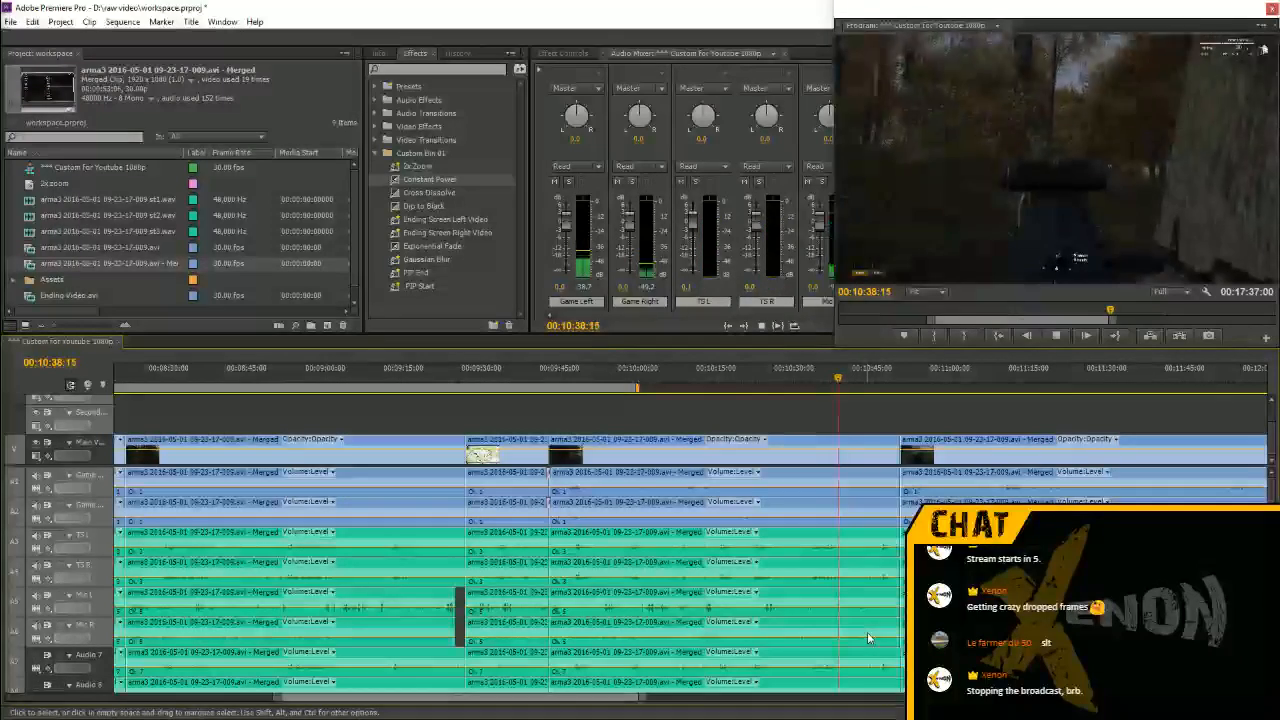
{"action": "key", "text": "space"}
{"action": "key", "text": "c"}
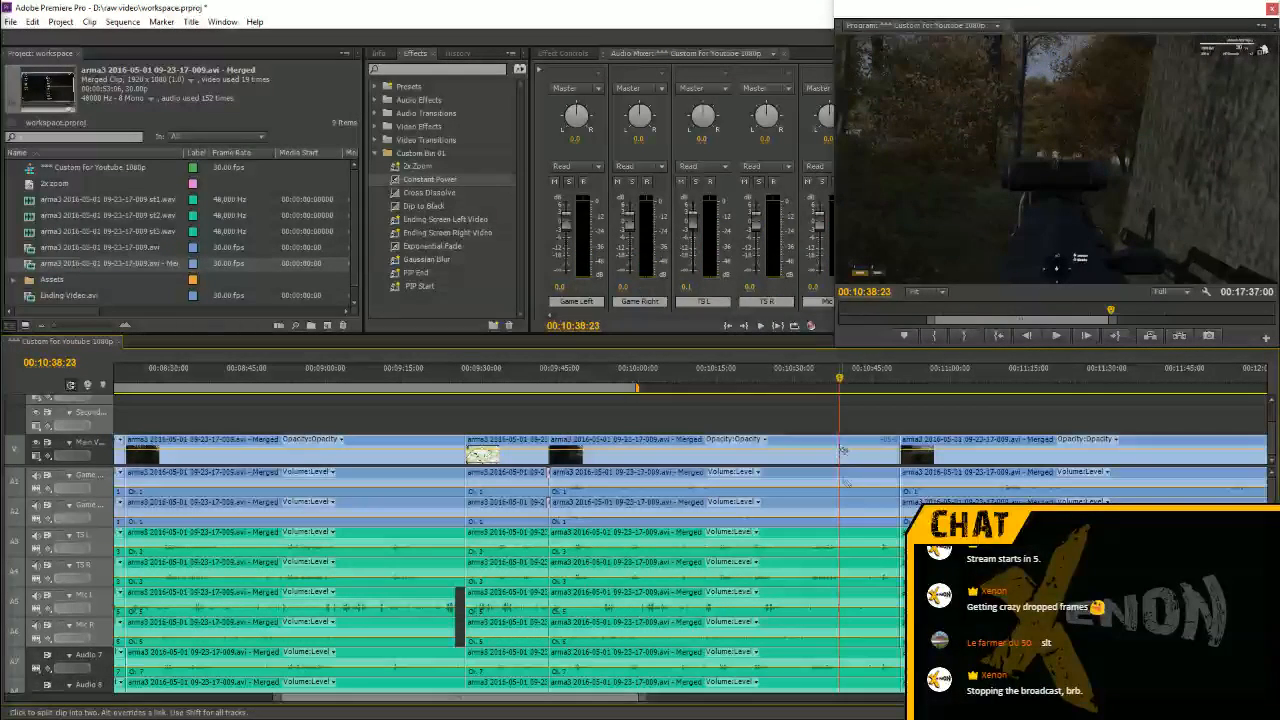
{"action": "left_click", "coordinate": [842, 452]}
{"action": "left_click", "coordinate": [842, 540]}
{"action": "left_click", "coordinate": [843, 570]}
Ripple-delete the piece between the 00:10:38:23 split and the following clip on all tracks
{"action": "key", "text": "v"}
{"action": "left_click", "coordinate": [859, 688], "text": "shift"}
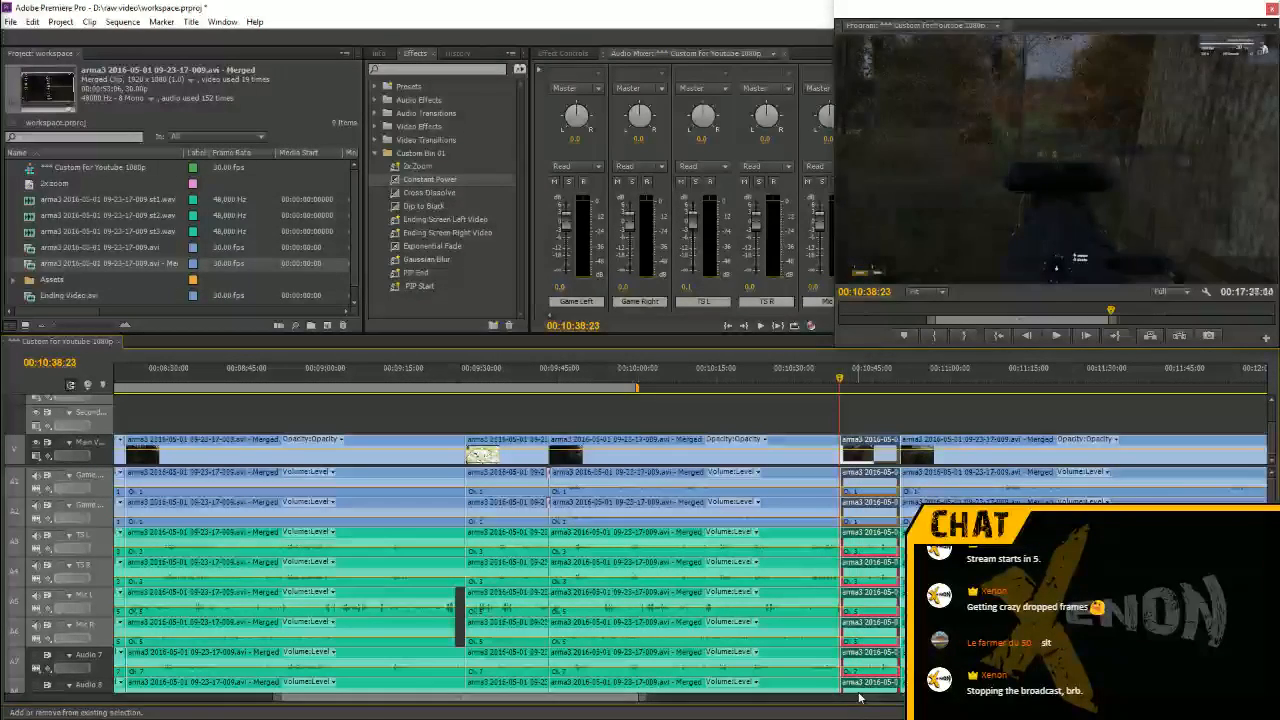
{"action": "key", "text": "shift+Delete"}
Play the footage from just before the join at 00:10:38:23 through to the gap at about 00:13:24
{"action": "left_click", "coordinate": [830, 380]}
{"action": "key", "text": "space"}
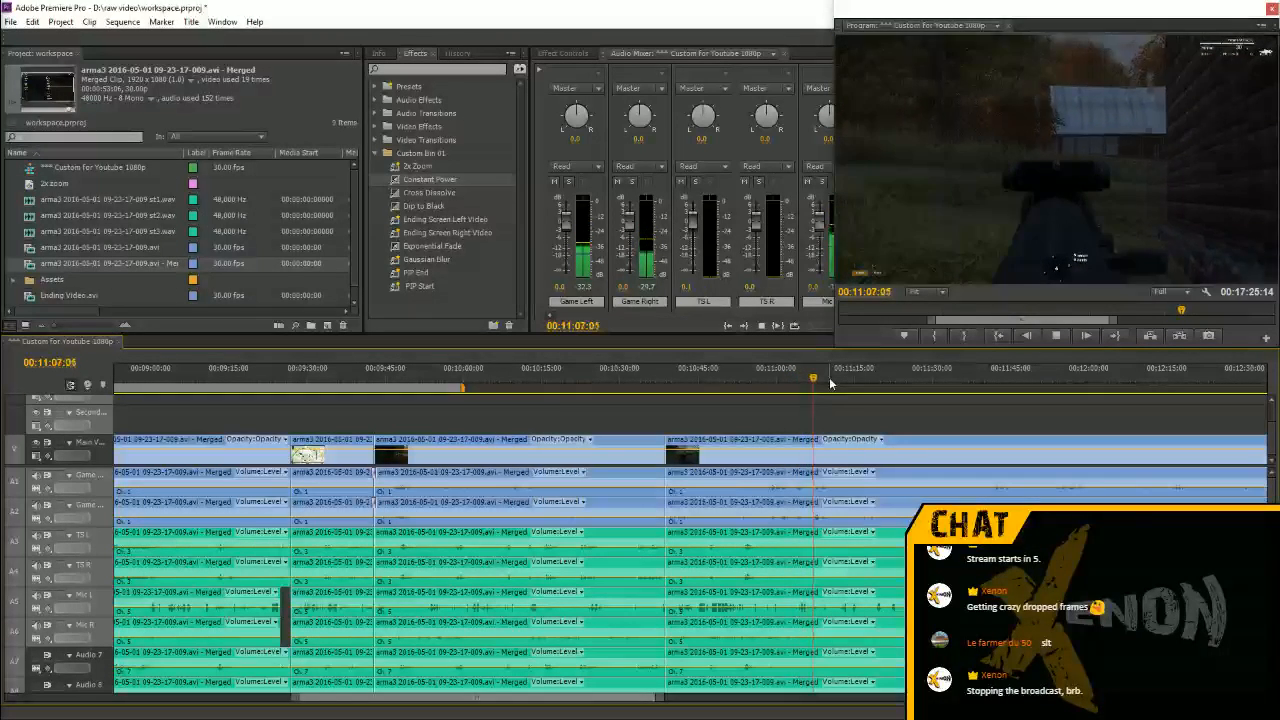
{"action": "key", "text": "space"}
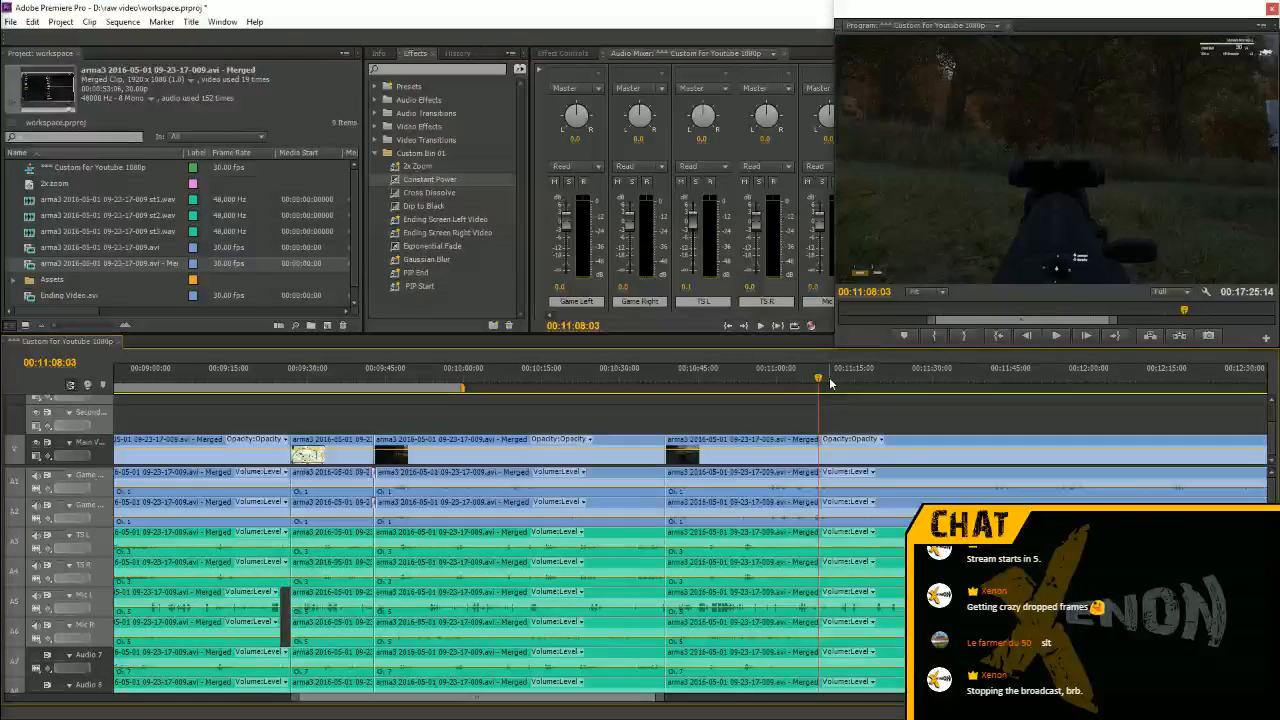
{"action": "key", "text": "space"}
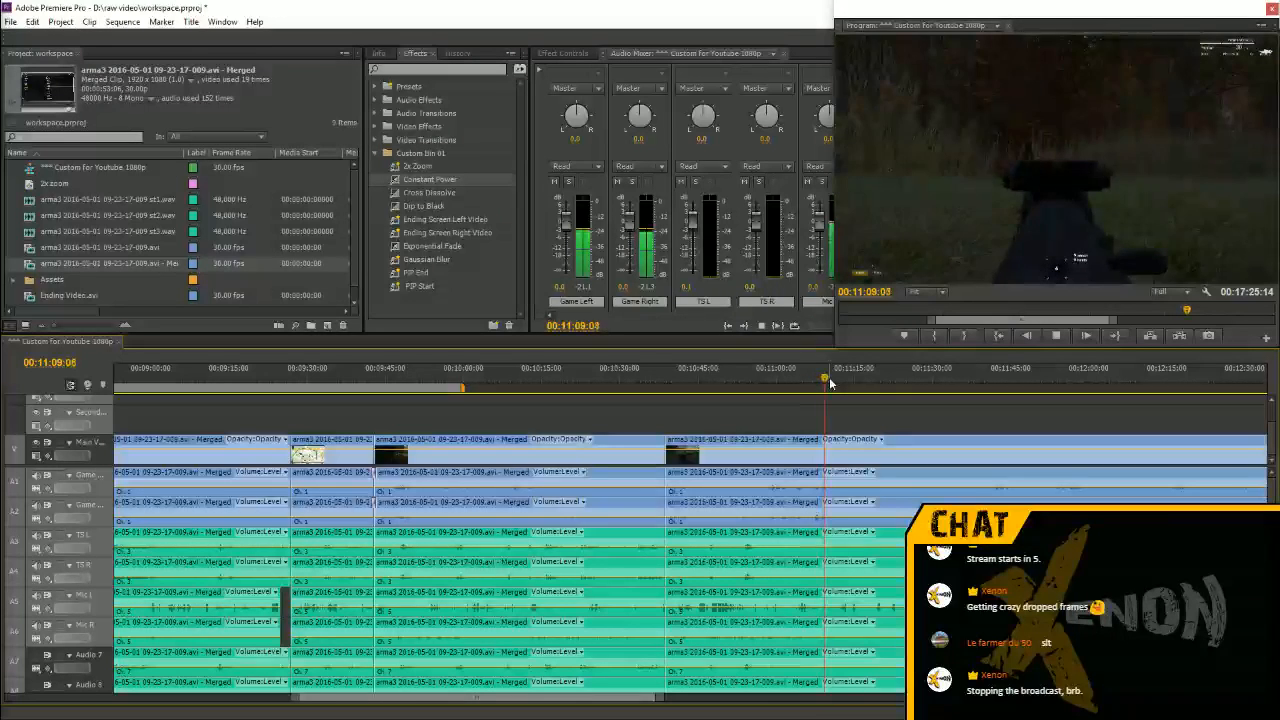
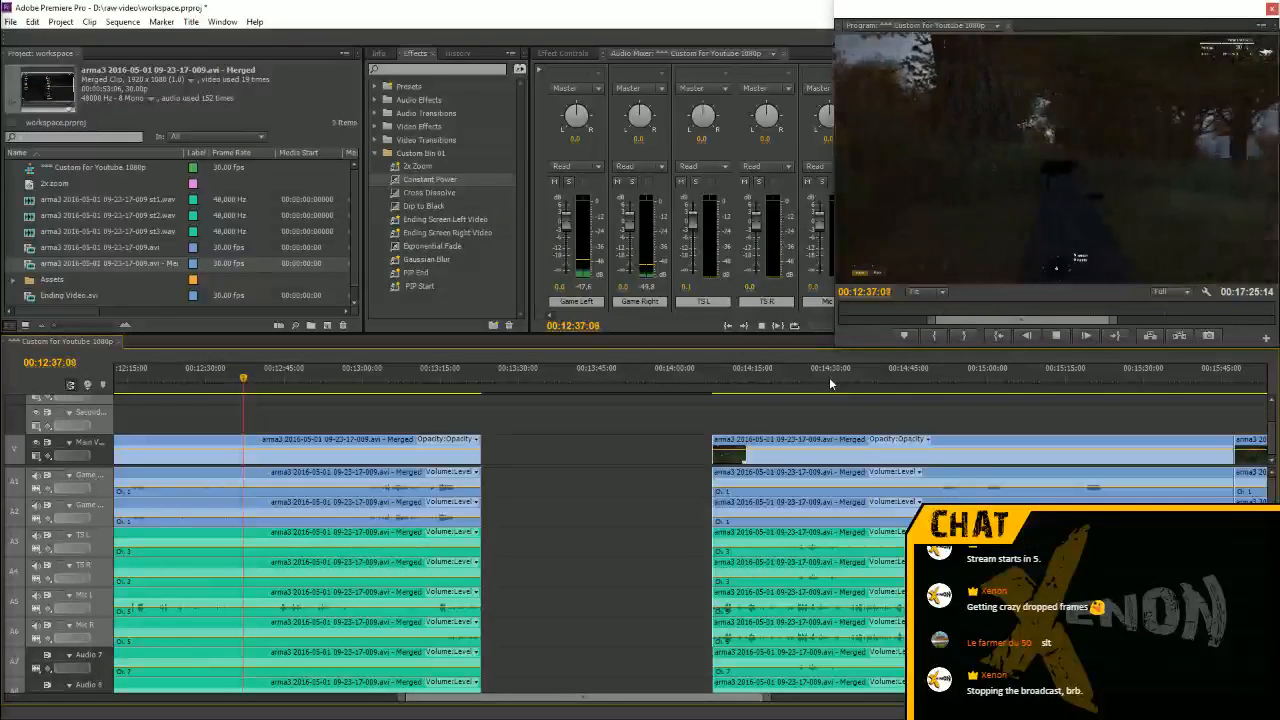
{"action": "key", "text": "minus"}
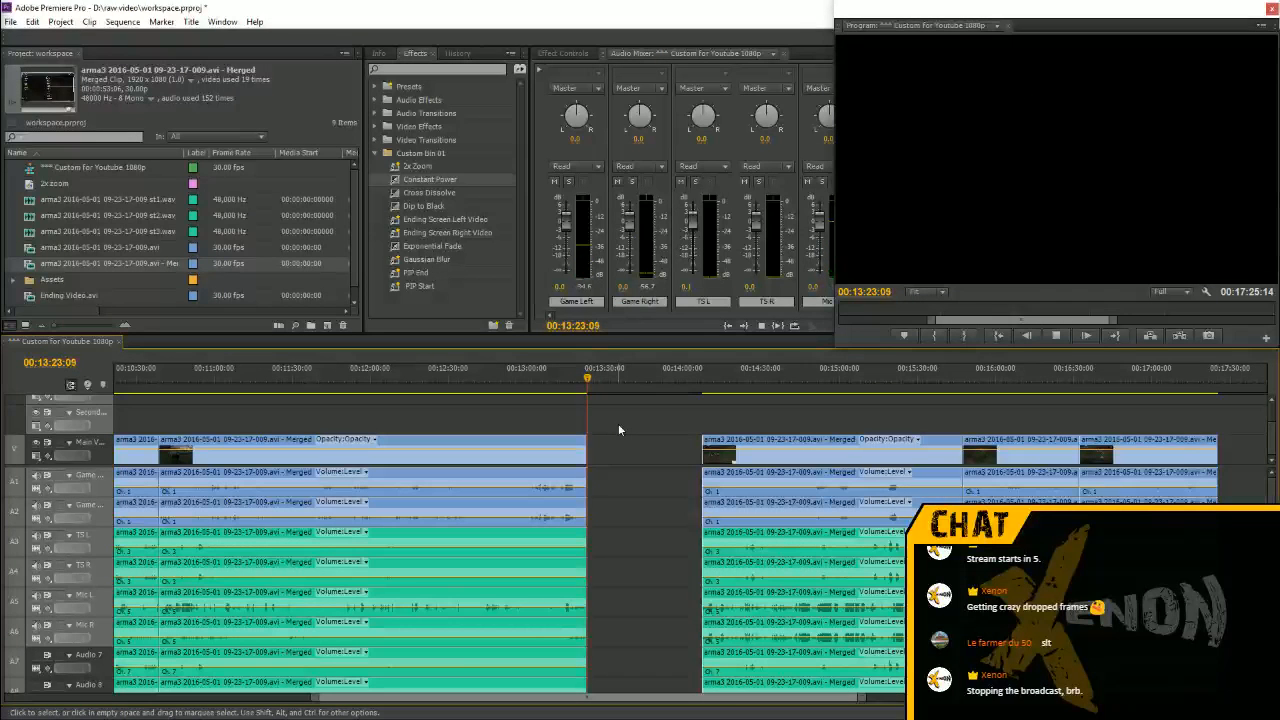
{"action": "key", "text": "space"}
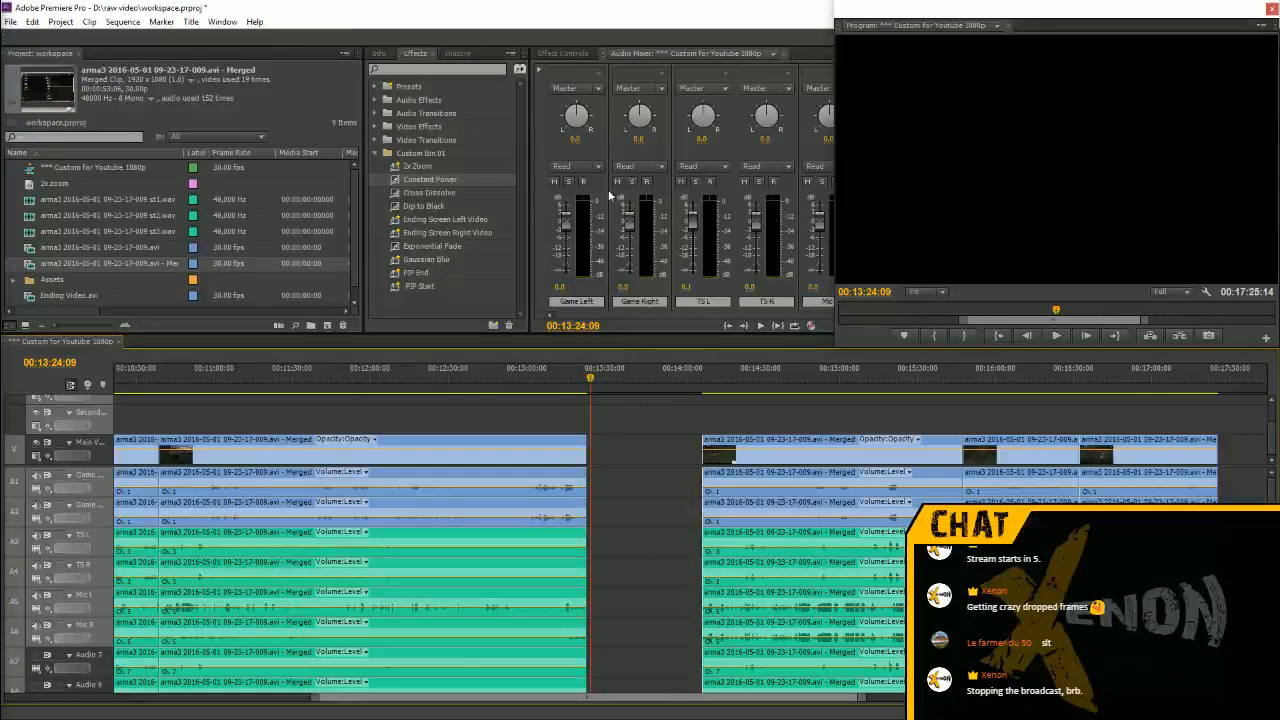
Apply Exponential Fade to the ends of the Game and Mic audio clips before the 00:13:23 gap, and play back the fade-out
{"action": "left_click", "coordinate": [429, 193]}
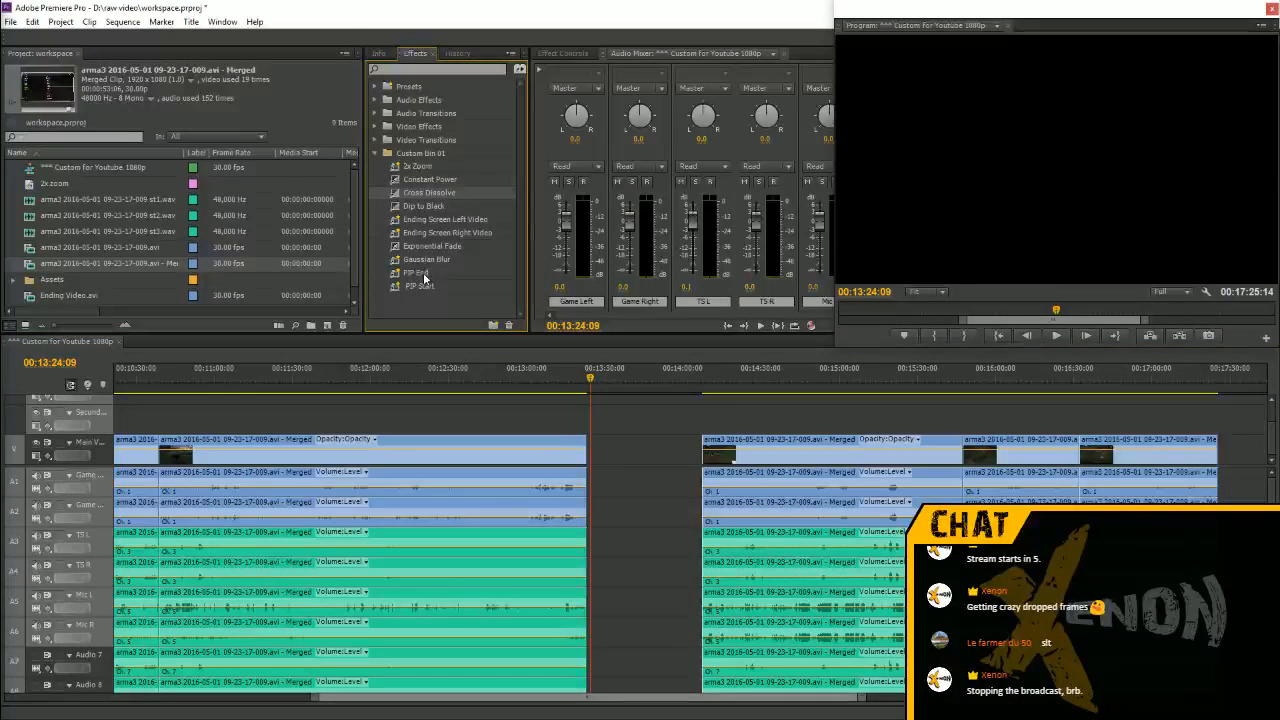
{"action": "left_click", "coordinate": [429, 246]}
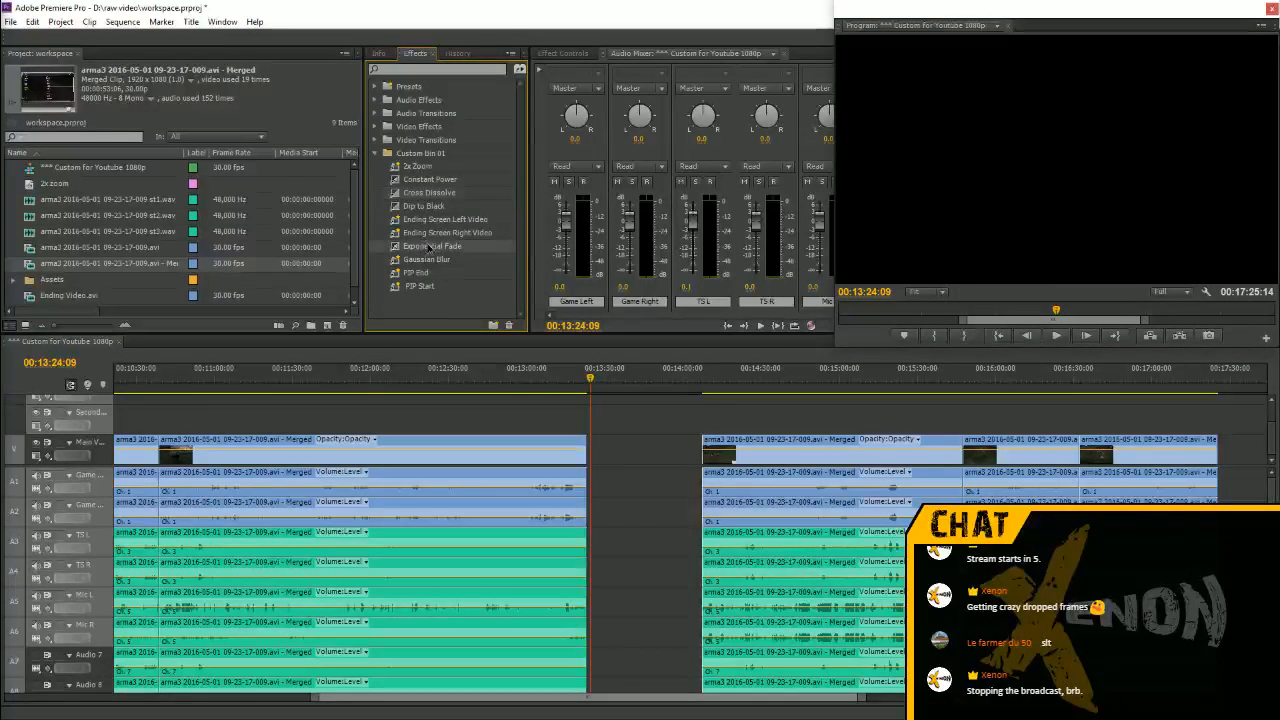
{"action": "left_click_drag", "start_coordinate": [590, 487], "coordinate": [590, 487]}
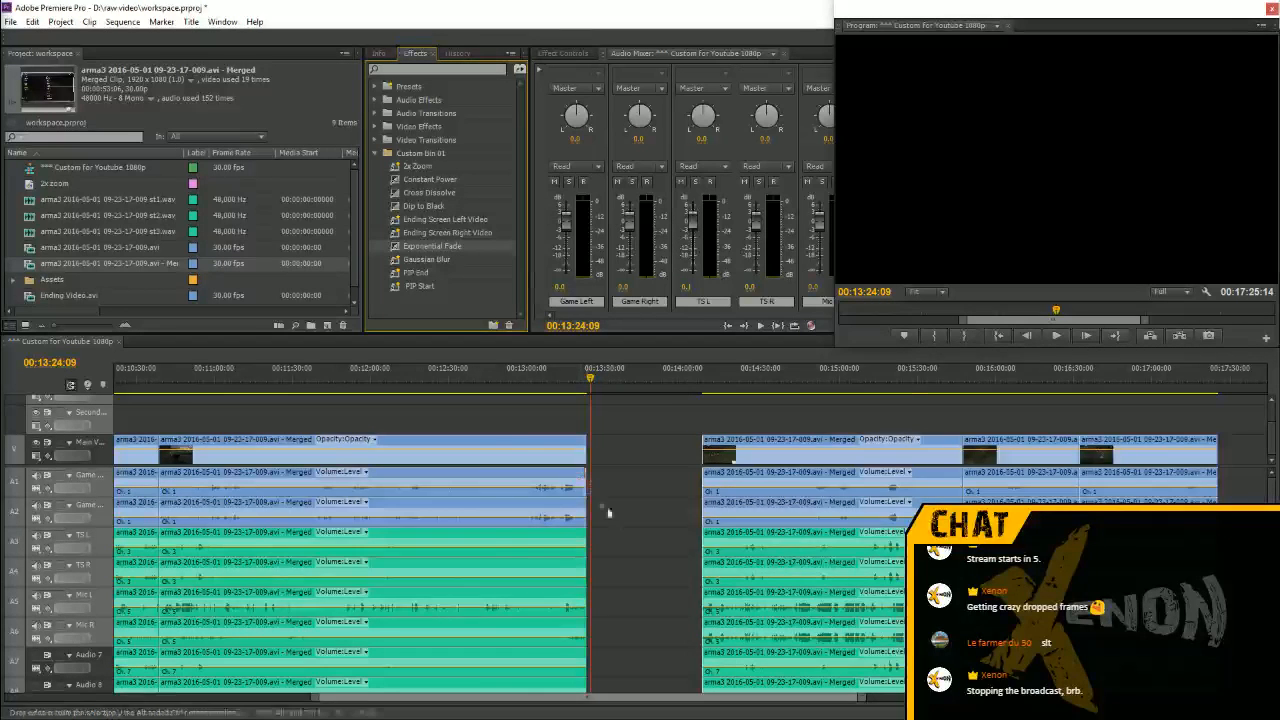
{"action": "key", "text": "="}
{"action": "key", "text": "="}
{"action": "key", "text": "="}
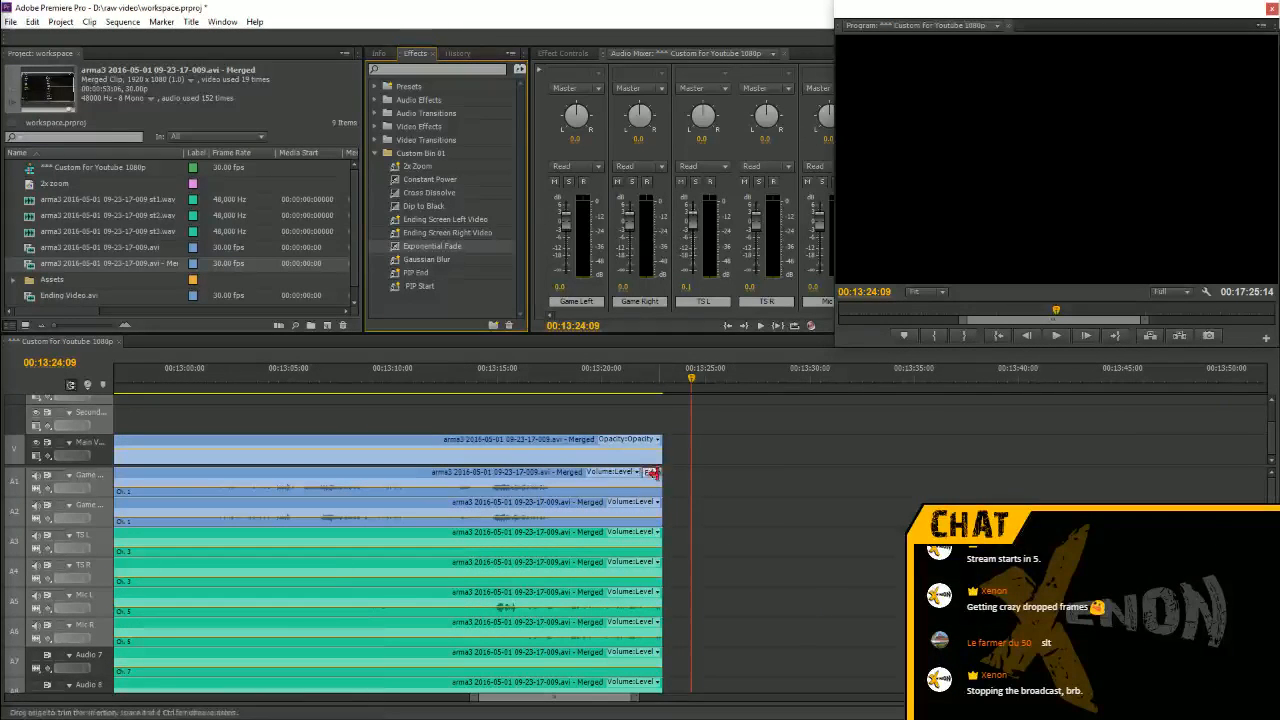
{"action": "left_click_drag", "start_coordinate": [432, 248], "coordinate": [652, 506]}
{"action": "left_click_drag", "start_coordinate": [415, 251], "coordinate": [656, 597]}
{"action": "left_click_drag", "start_coordinate": [441, 248], "coordinate": [656, 636]}
{"action": "left_click", "coordinate": [594, 370]}
{"action": "key", "text": "space"}
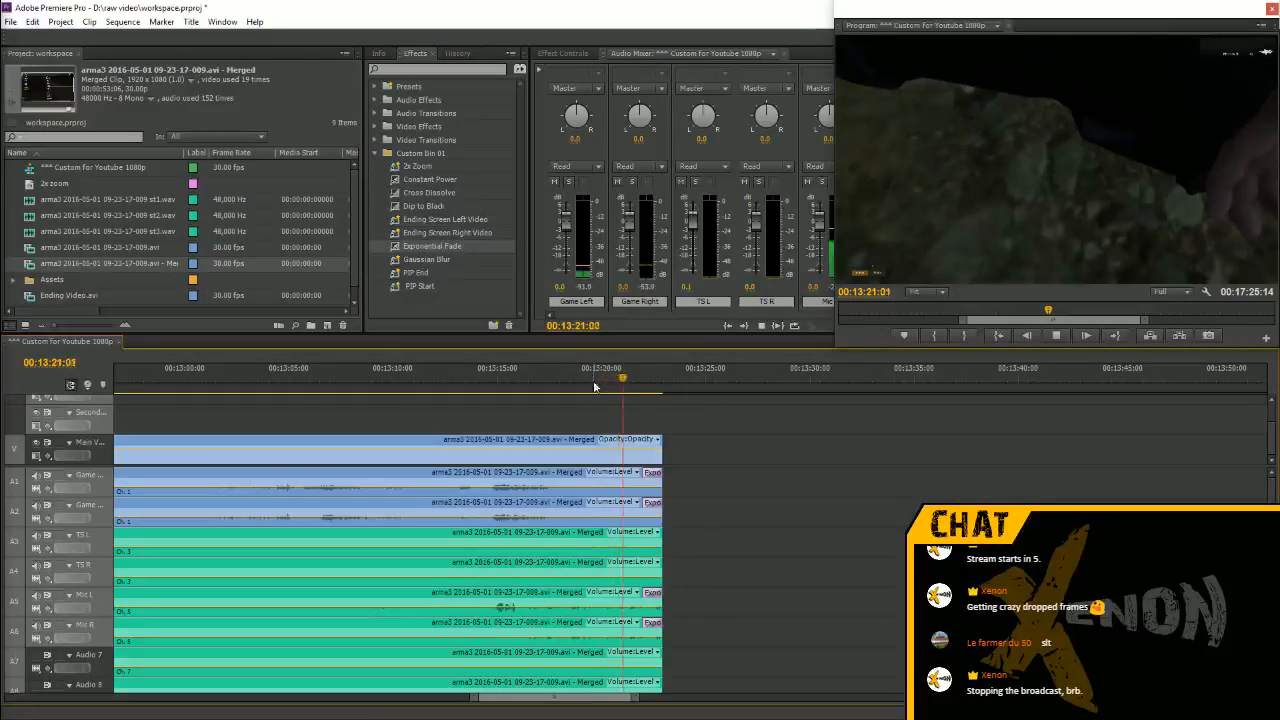
{"action": "key", "text": "space"}
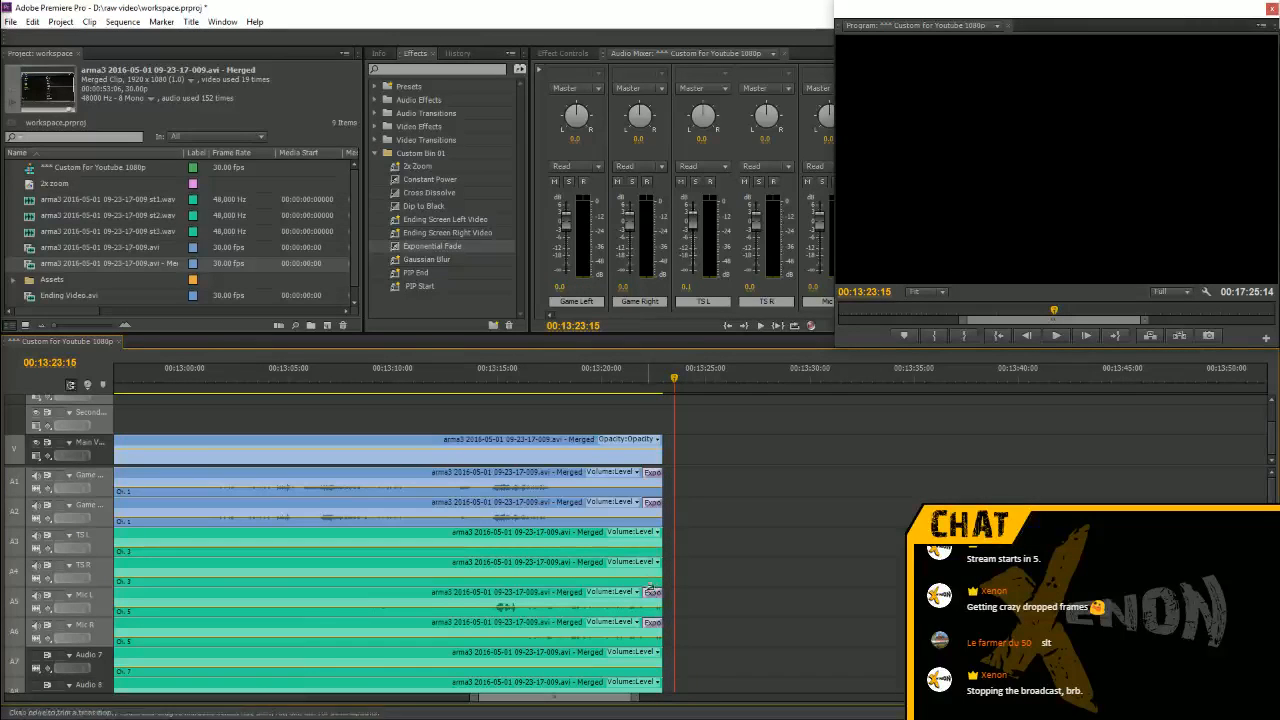
Lengthen the Exponential Fades on both Mic tracks to about two seconds and replay the clip's ending
{"action": "left_click_drag", "start_coordinate": [645, 592], "coordinate": [605, 622]}
{"action": "left_click", "coordinate": [597, 372]}
{"action": "key", "text": "space"}
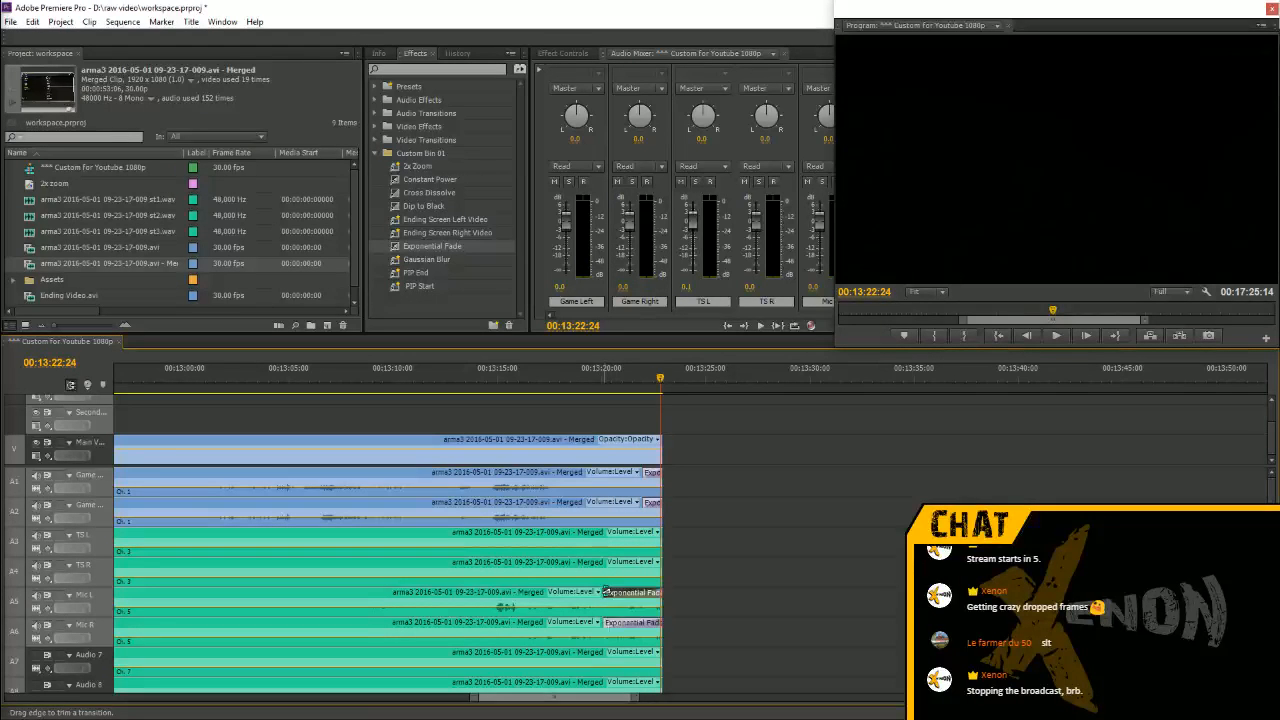
{"action": "left_click_drag", "start_coordinate": [605, 591], "coordinate": [620, 622]}
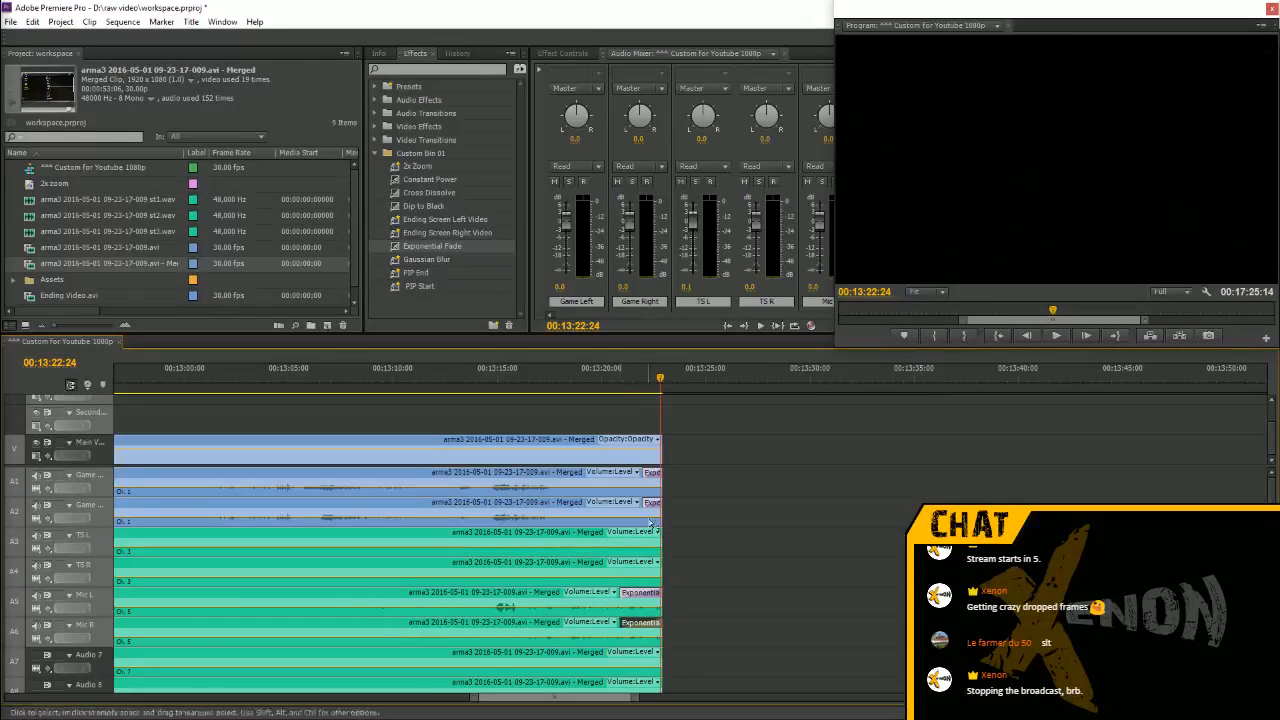
{"action": "left_click", "coordinate": [590, 370]}
{"action": "key", "text": "space"}
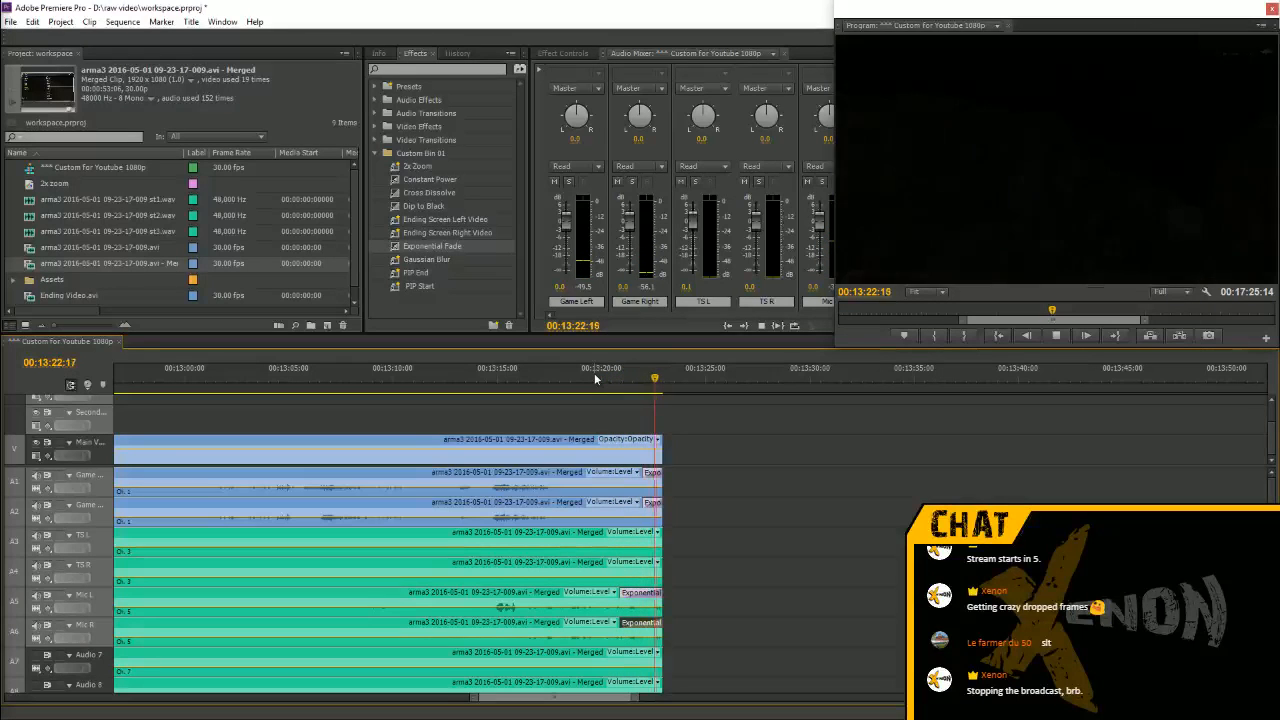
{"action": "key", "text": "space"}
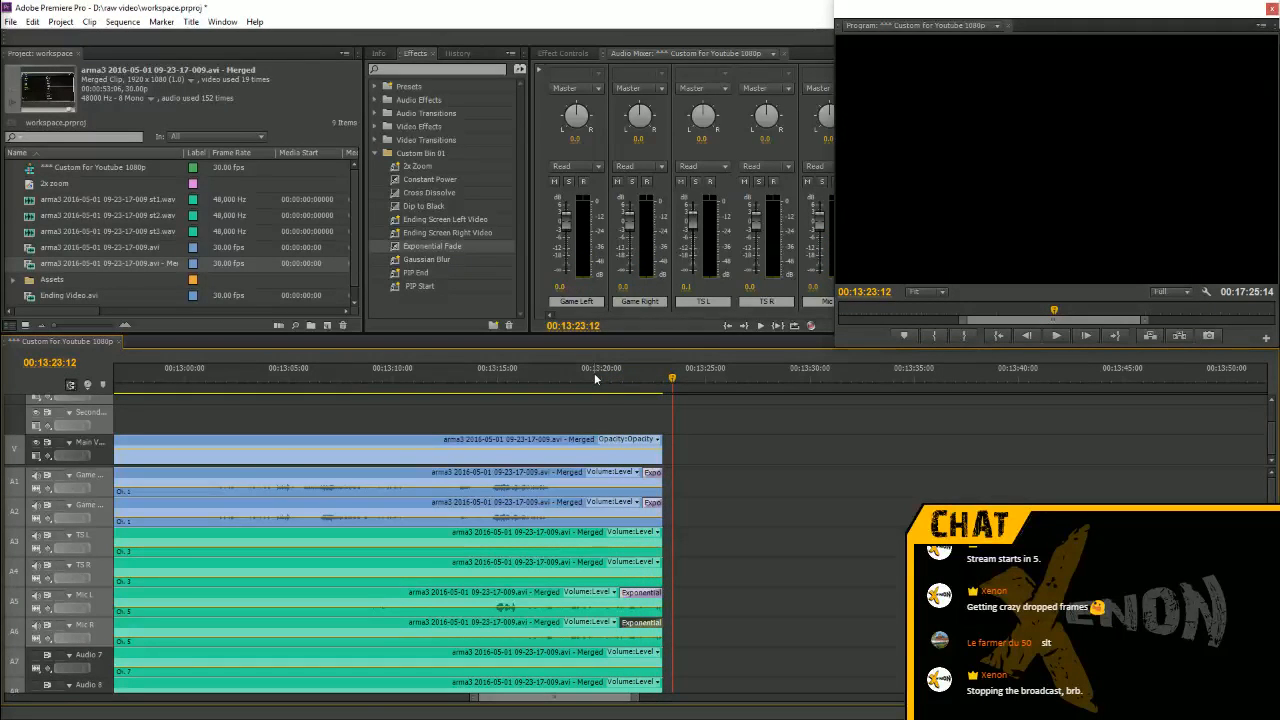
Review the clip's final section from 00:13:00:15 through the fade-out into the gap
{"action": "key", "text": "minus"}
{"action": "key", "text": "minus"}
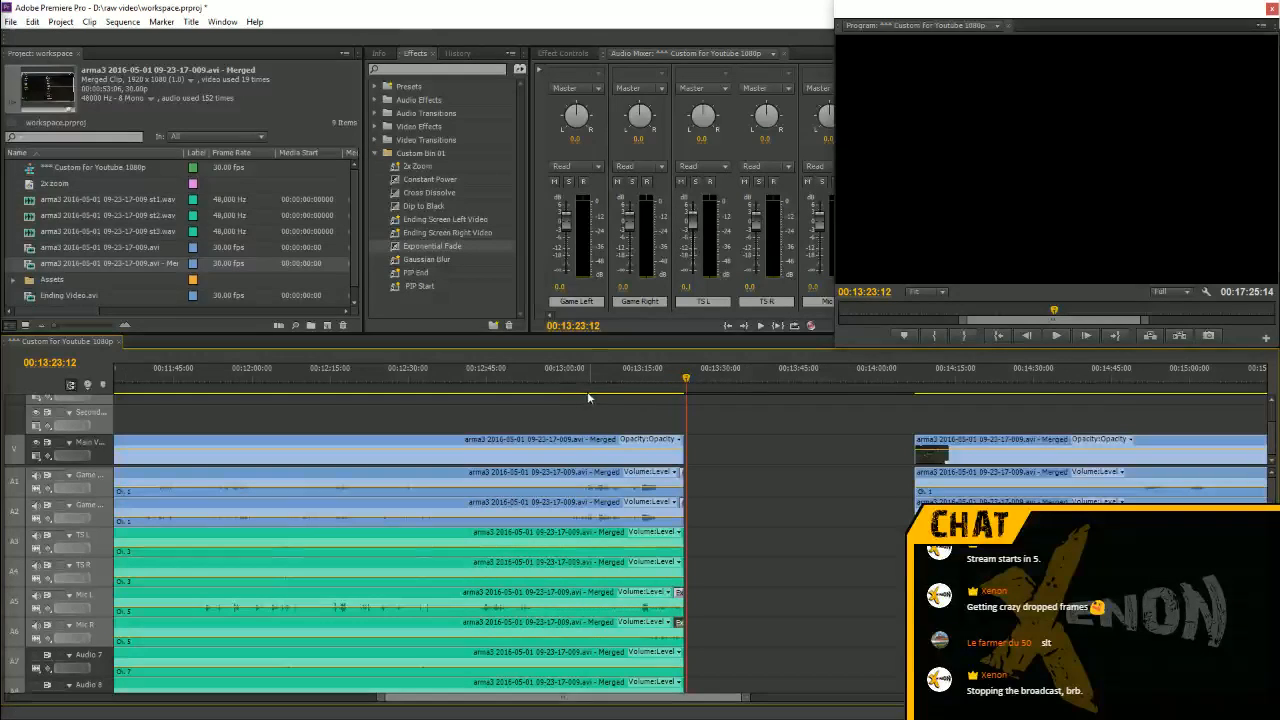
{"action": "key", "text": "minus"}
{"action": "left_click_drag", "start_coordinate": [663, 368], "coordinate": [630, 385]}
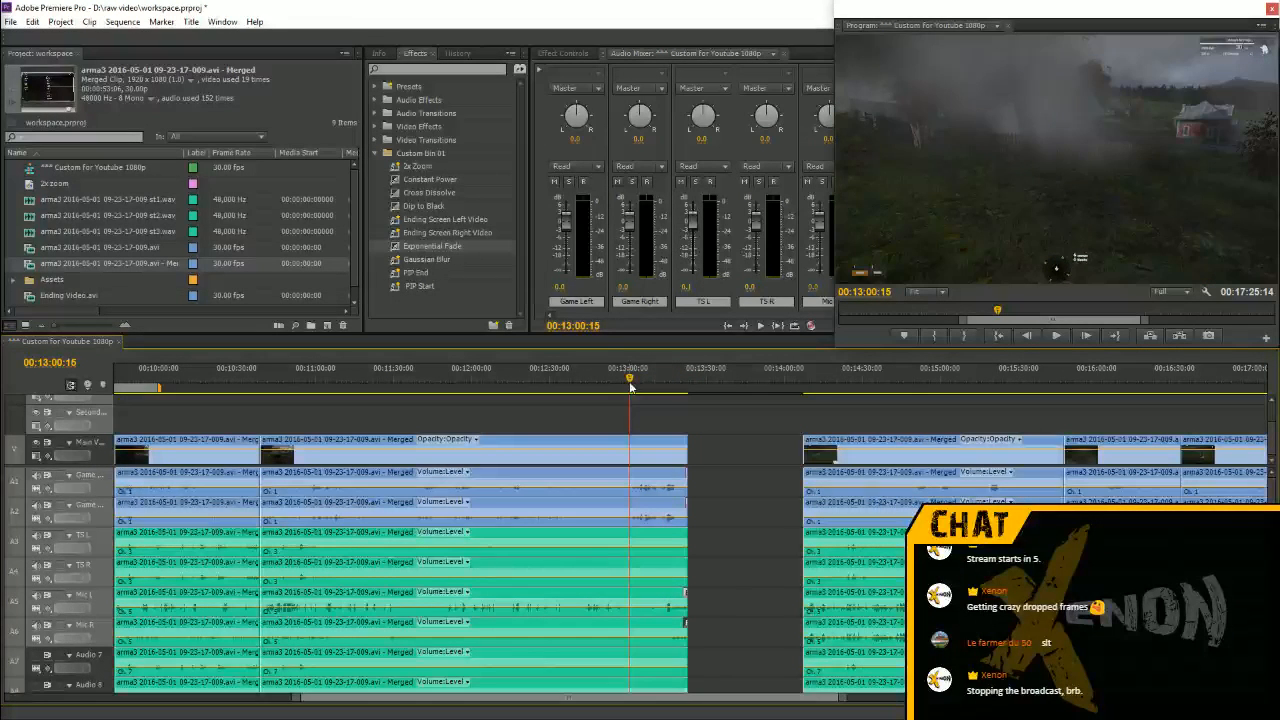
{"action": "key", "text": "space"}
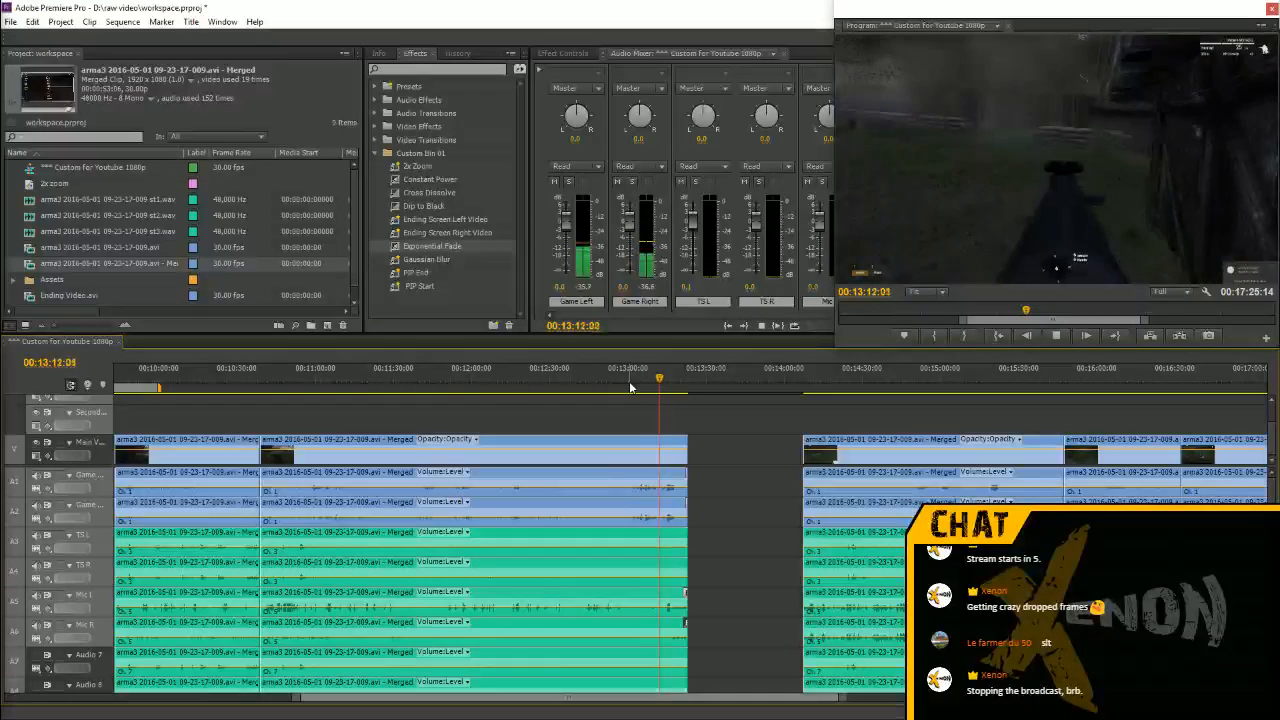
{"action": "key", "text": "space"}
{"action": "left_click", "coordinate": [625, 444]}
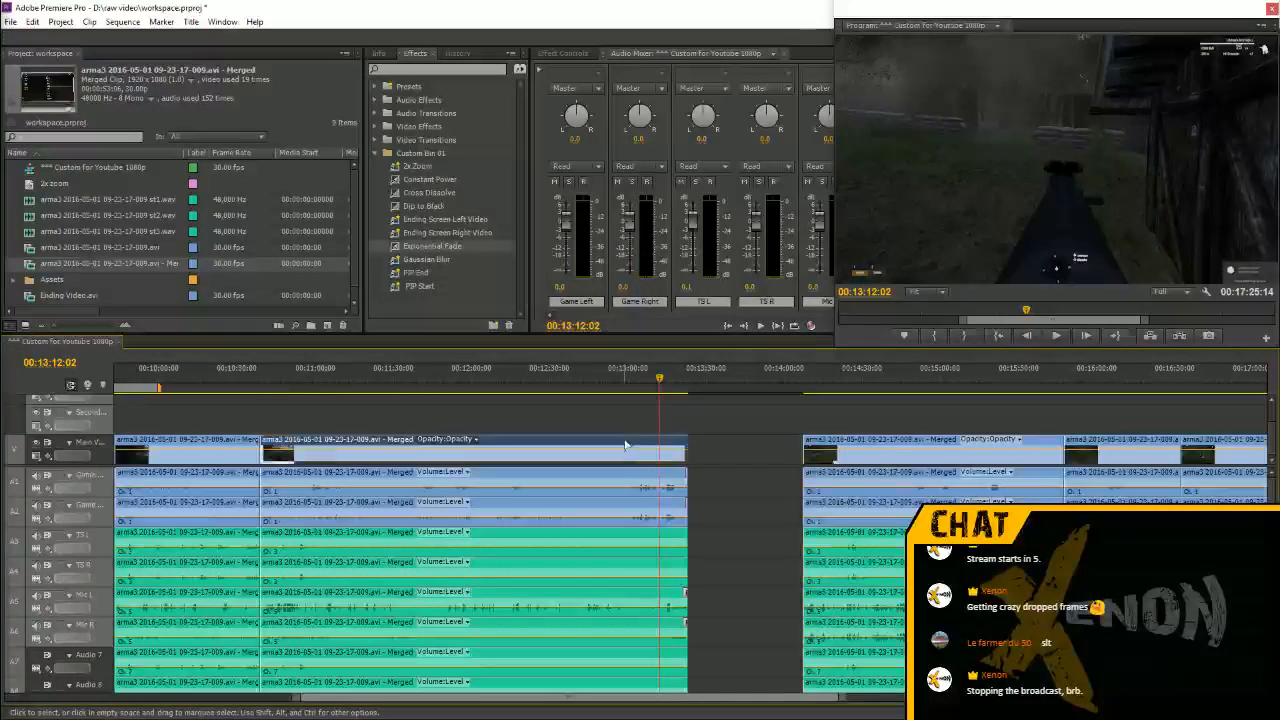
{"action": "left_click", "coordinate": [629, 484]}
{"action": "left_click", "coordinate": [652, 378]}
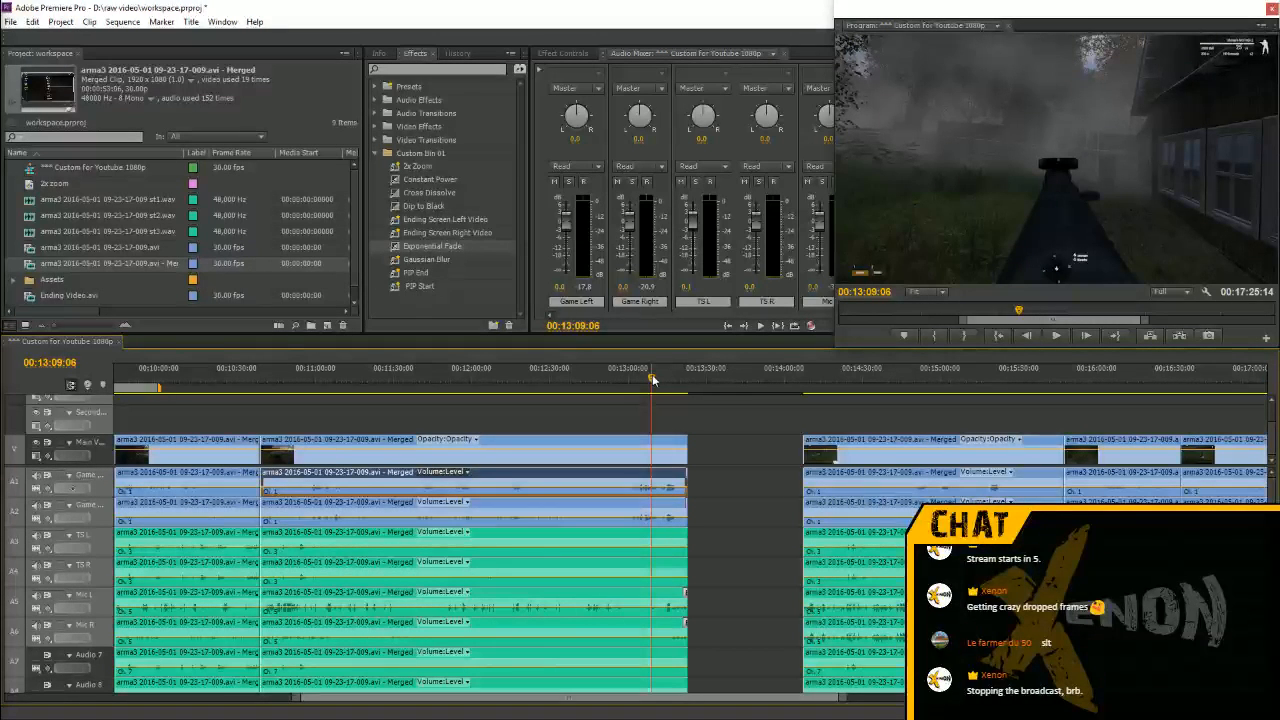
{"action": "key", "text": "space"}
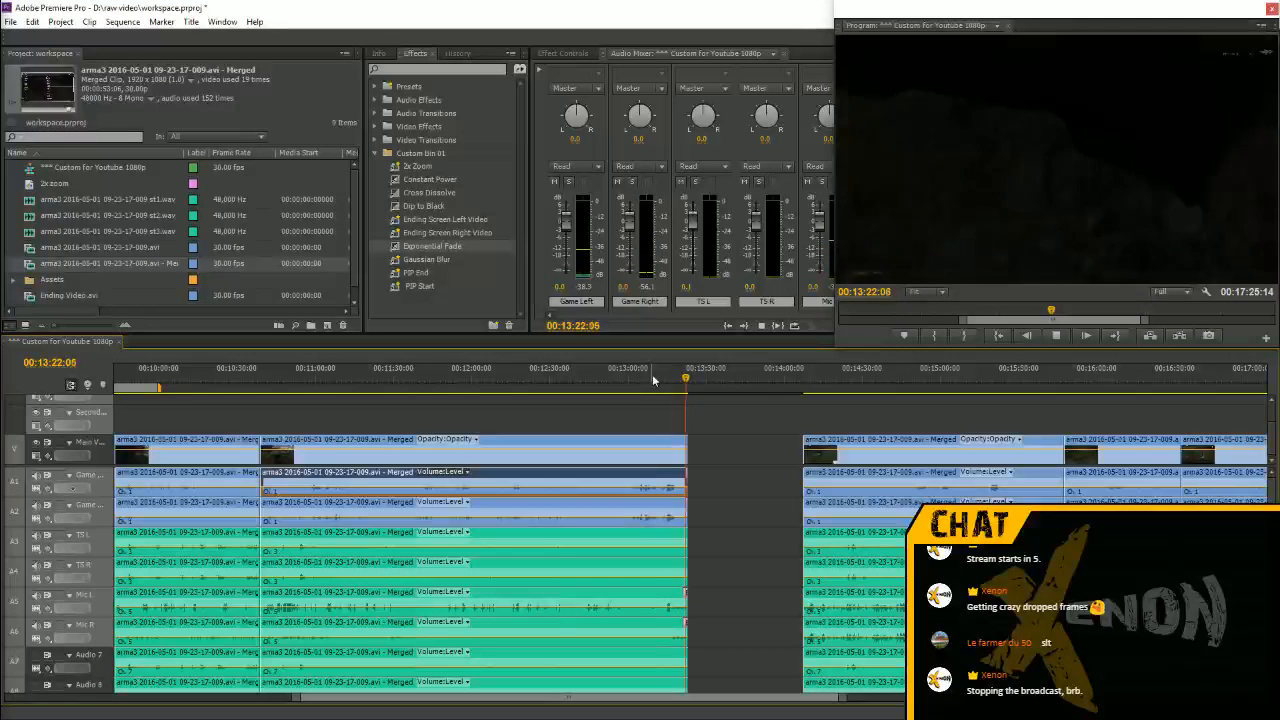
{"action": "key", "text": "space"}
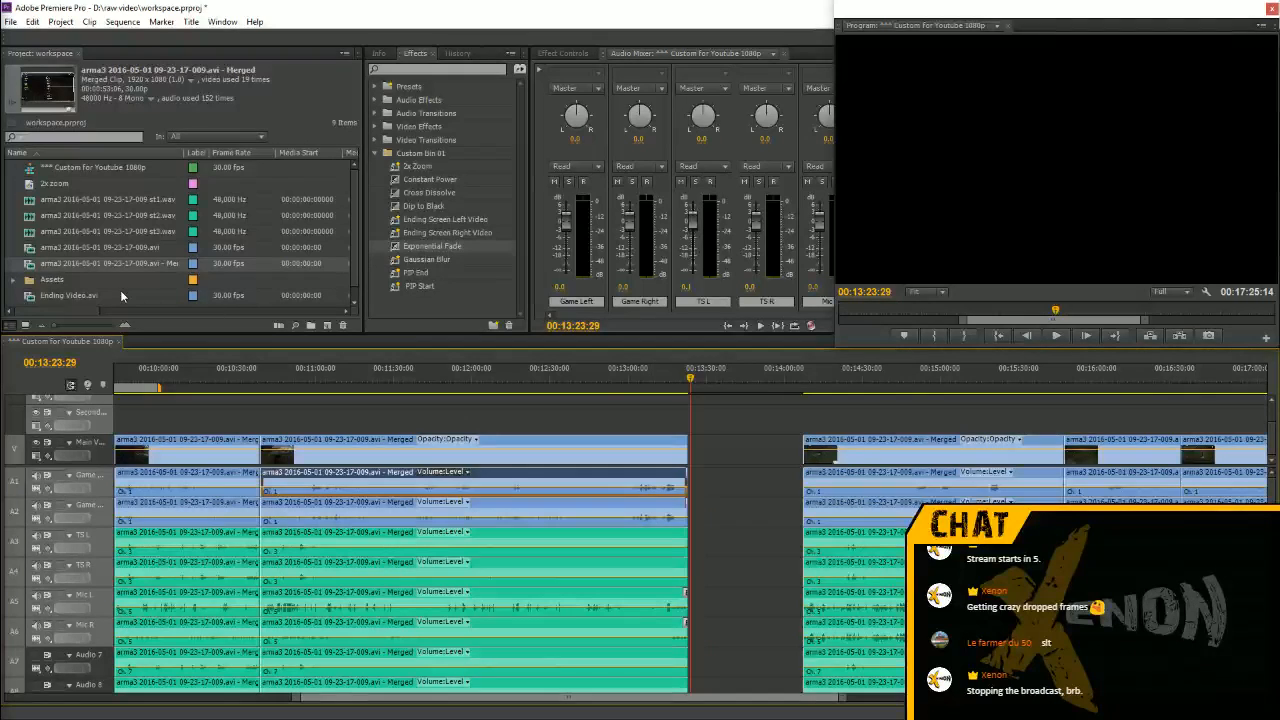
Place the Aftermath title from the Assets bin on the second video track, just after the faded-out clip at about 00:13:23
{"action": "left_click", "coordinate": [14, 280]}
{"action": "scroll", "coordinate": [78, 288], "scroll_direction": "down", "scroll_amount": 2}
{"action": "scroll", "coordinate": [78, 288], "scroll_direction": "down", "scroll_amount": 1}
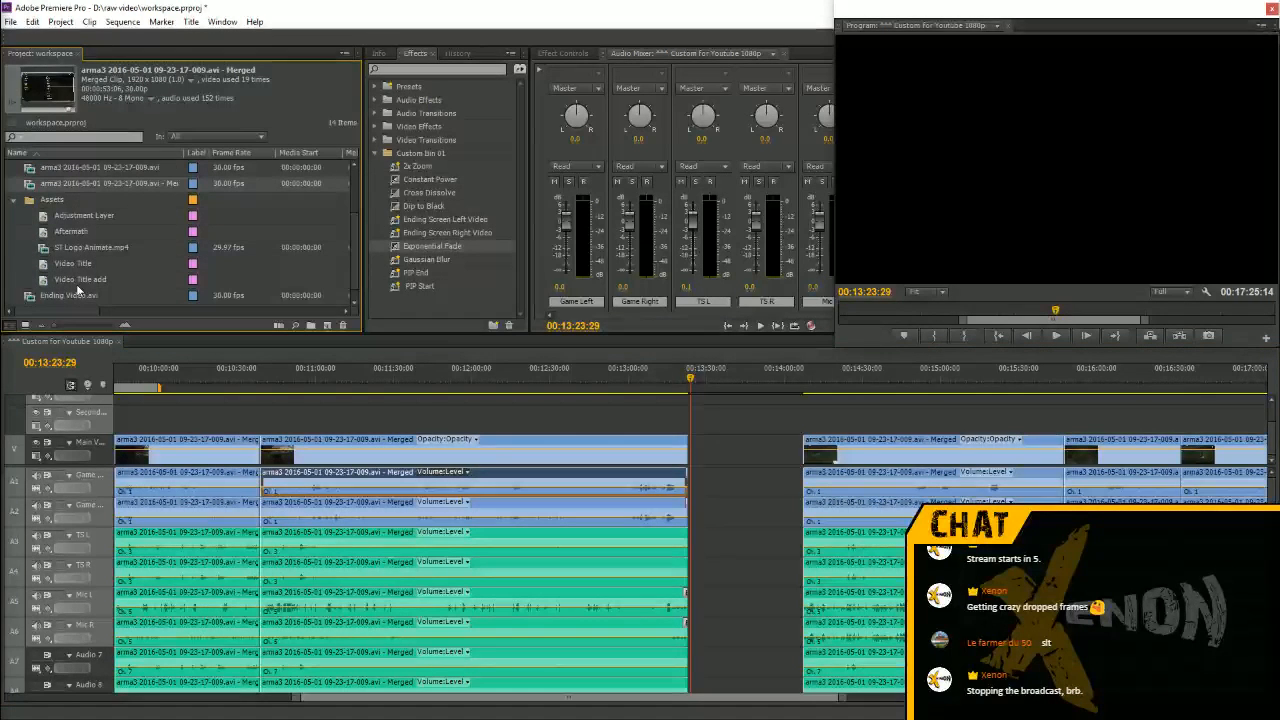
{"action": "scroll", "coordinate": [82, 291], "scroll_direction": "up", "scroll_amount": 2}
{"action": "left_click", "coordinate": [14, 279]}
{"action": "left_click", "coordinate": [42, 184]}
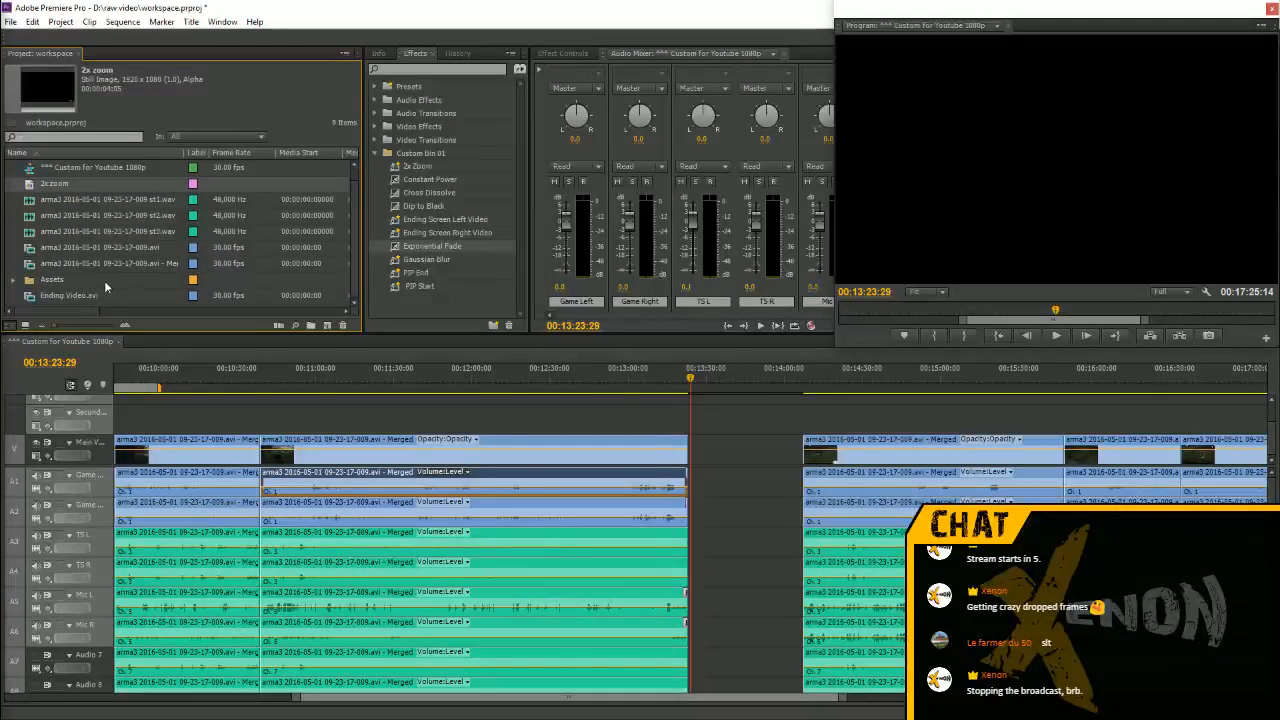
{"action": "left_click", "coordinate": [15, 280]}
{"action": "scroll", "coordinate": [86, 272], "scroll_direction": "down", "scroll_amount": 2}
{"action": "left_click_drag", "start_coordinate": [90, 232], "coordinate": [692, 420]}
{"action": "left_click", "coordinate": [684, 377]}
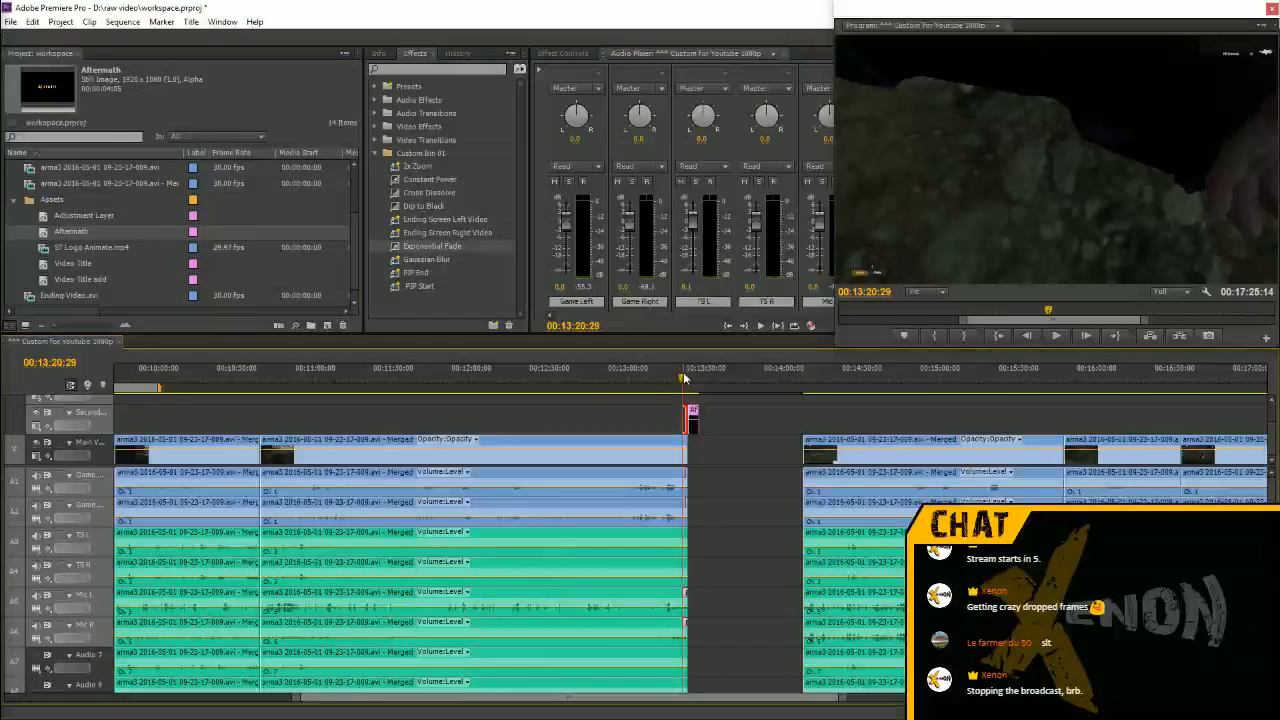
{"action": "key", "text": "equal"}
{"action": "key", "text": "equal"}
{"action": "left_click_drag", "start_coordinate": [744, 418], "coordinate": [762, 420]}
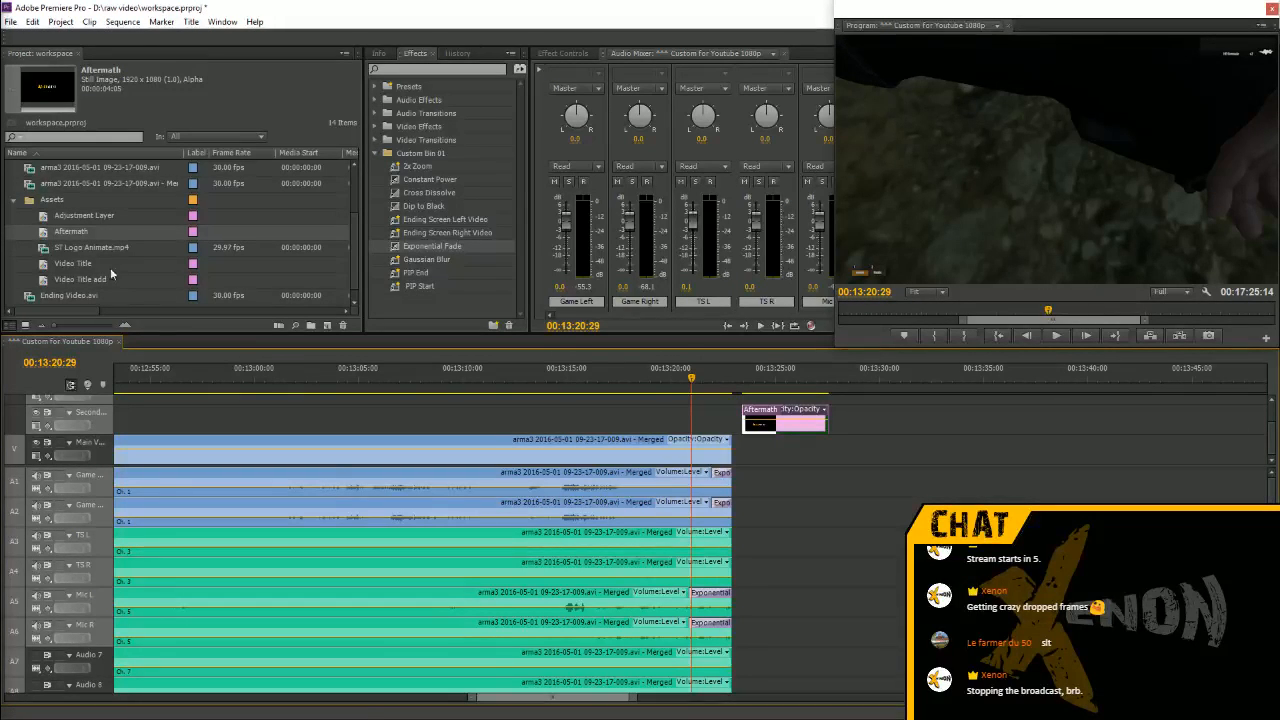
Play from the end of the fade-out at 00:13:22:20 into the Aftermath title
{"action": "left_click", "coordinate": [617, 443]}
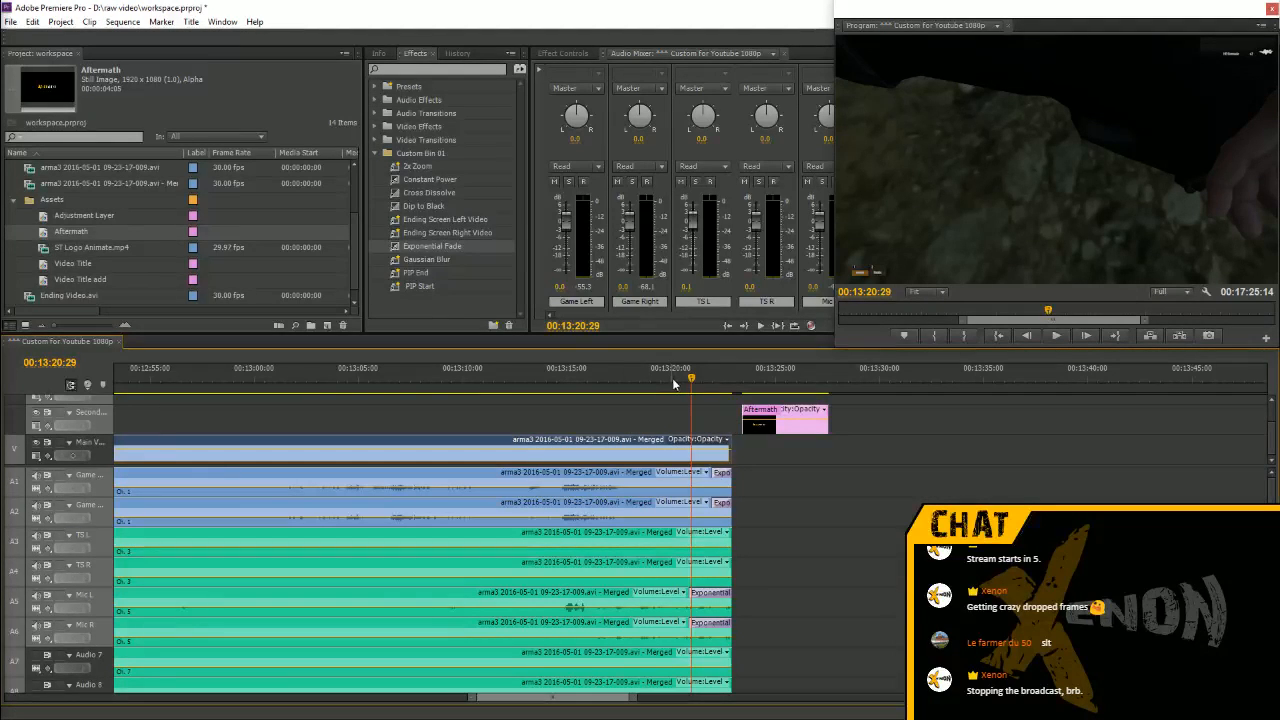
{"action": "left_click", "coordinate": [722, 373]}
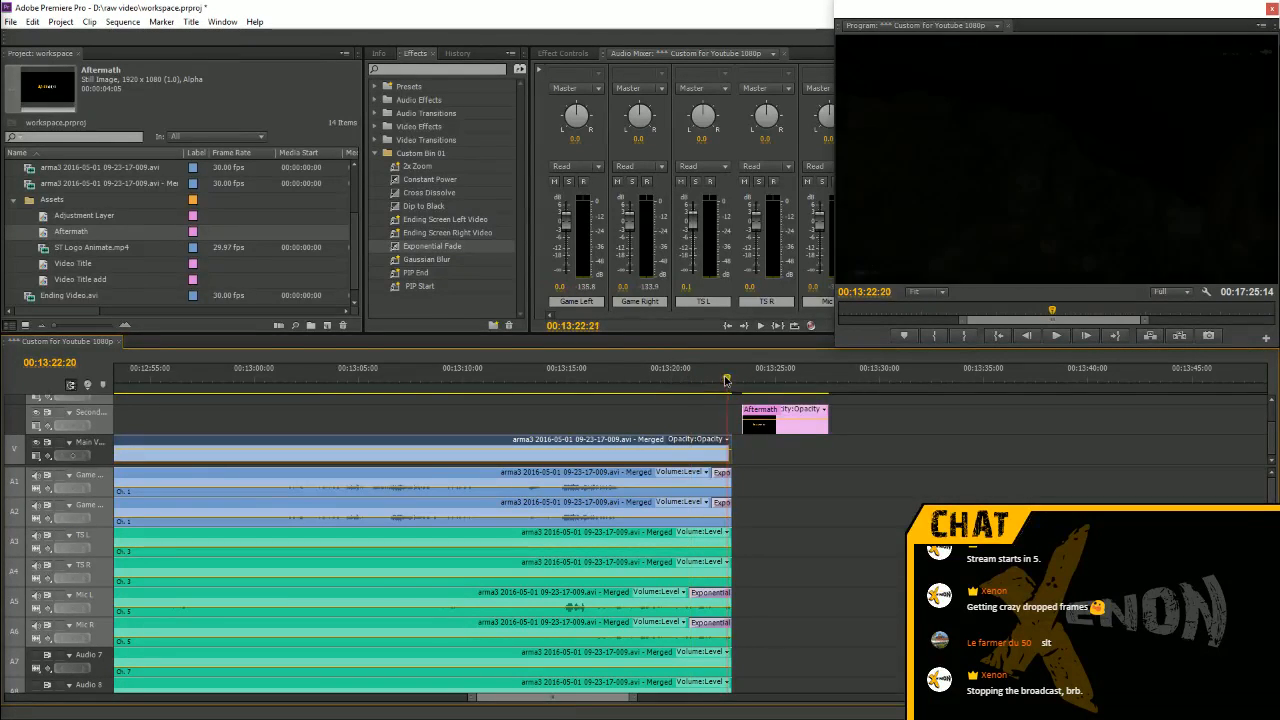
{"action": "key", "text": "="}
{"action": "left_click", "coordinate": [775, 418]}
{"action": "key", "text": "space"}
{"action": "key", "text": "space"}
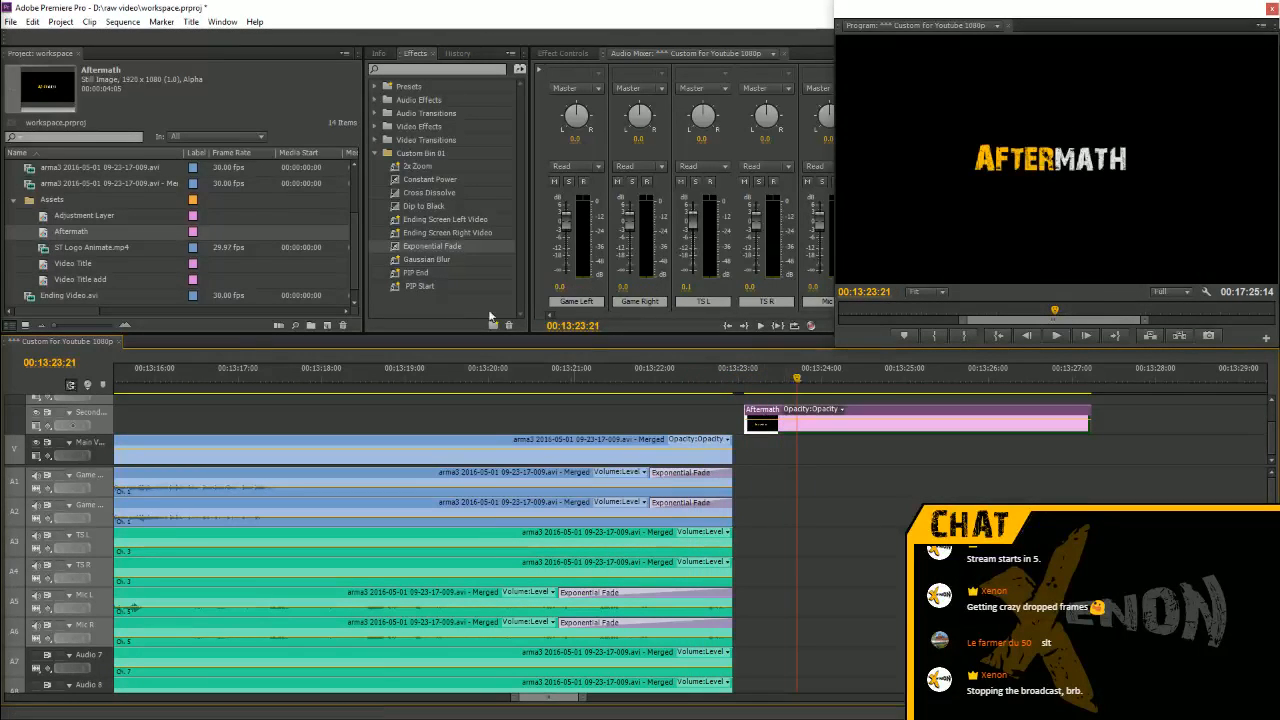
Apply Cross Dissolve to the start and end of the Aftermath title and preview its fade-in
{"action": "left_click", "coordinate": [427, 206]}
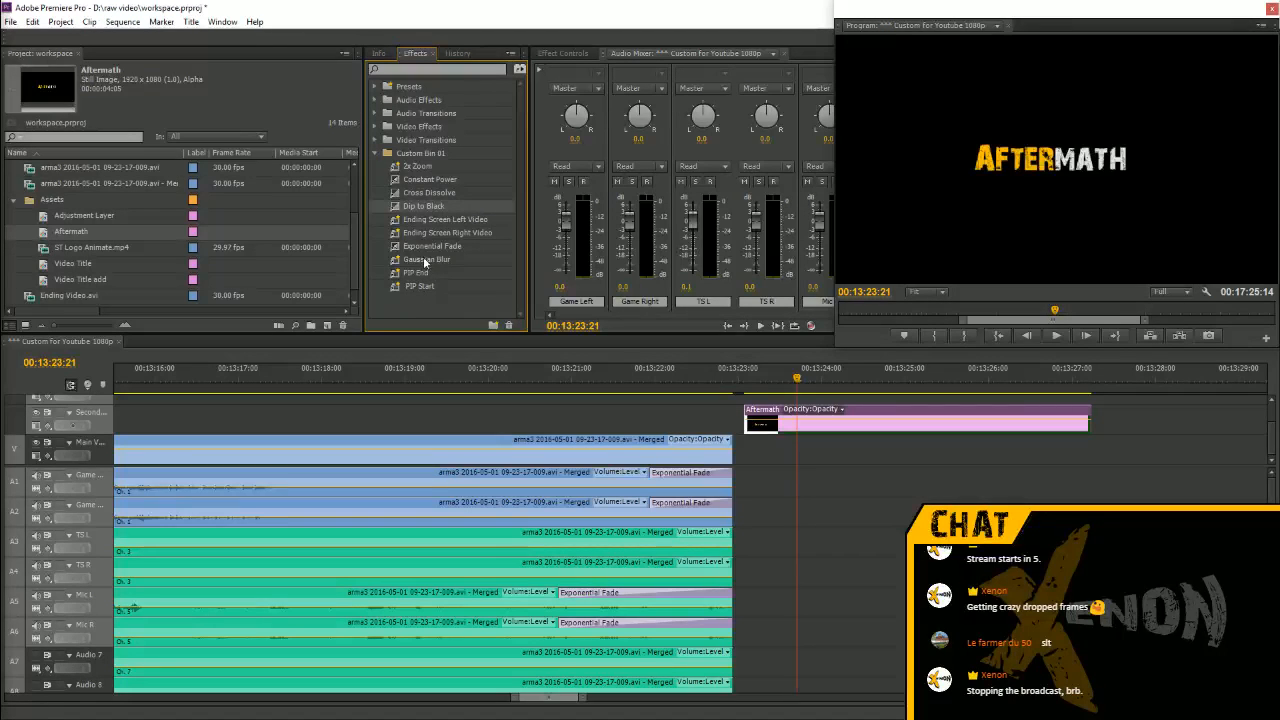
{"action": "left_click", "coordinate": [426, 195]}
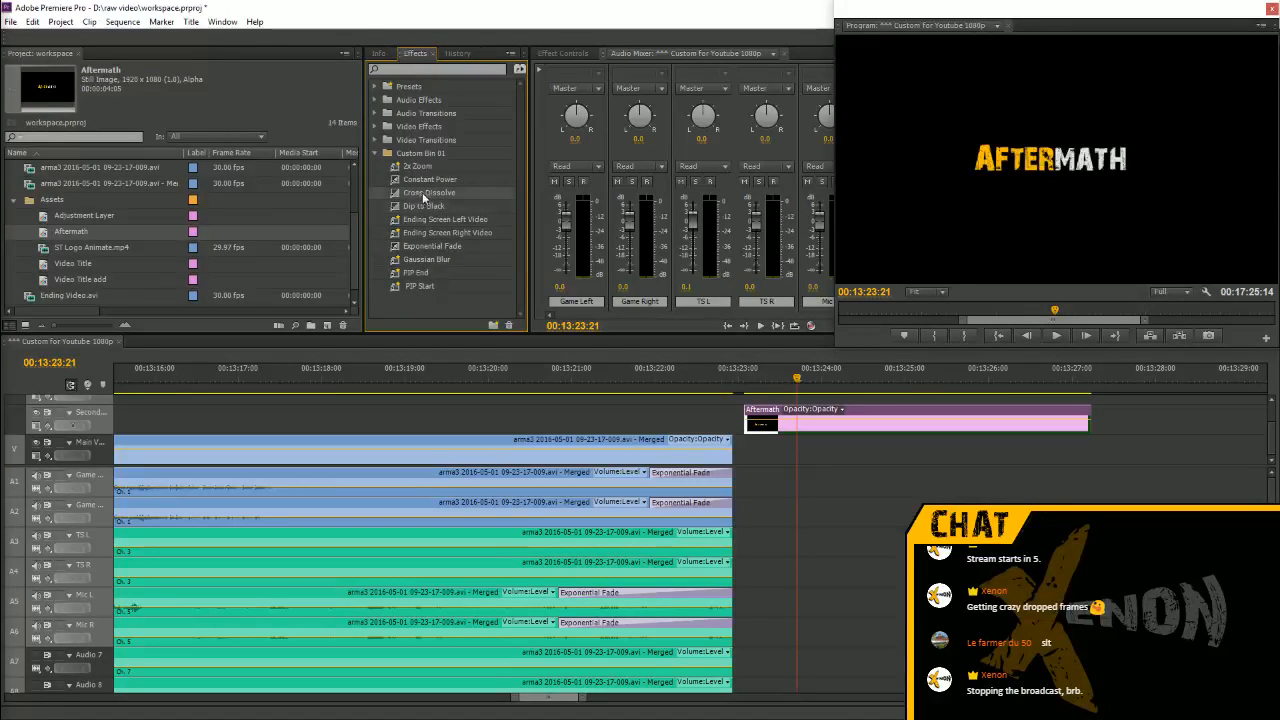
{"action": "left_click_drag", "start_coordinate": [740, 376], "coordinate": [758, 418]}
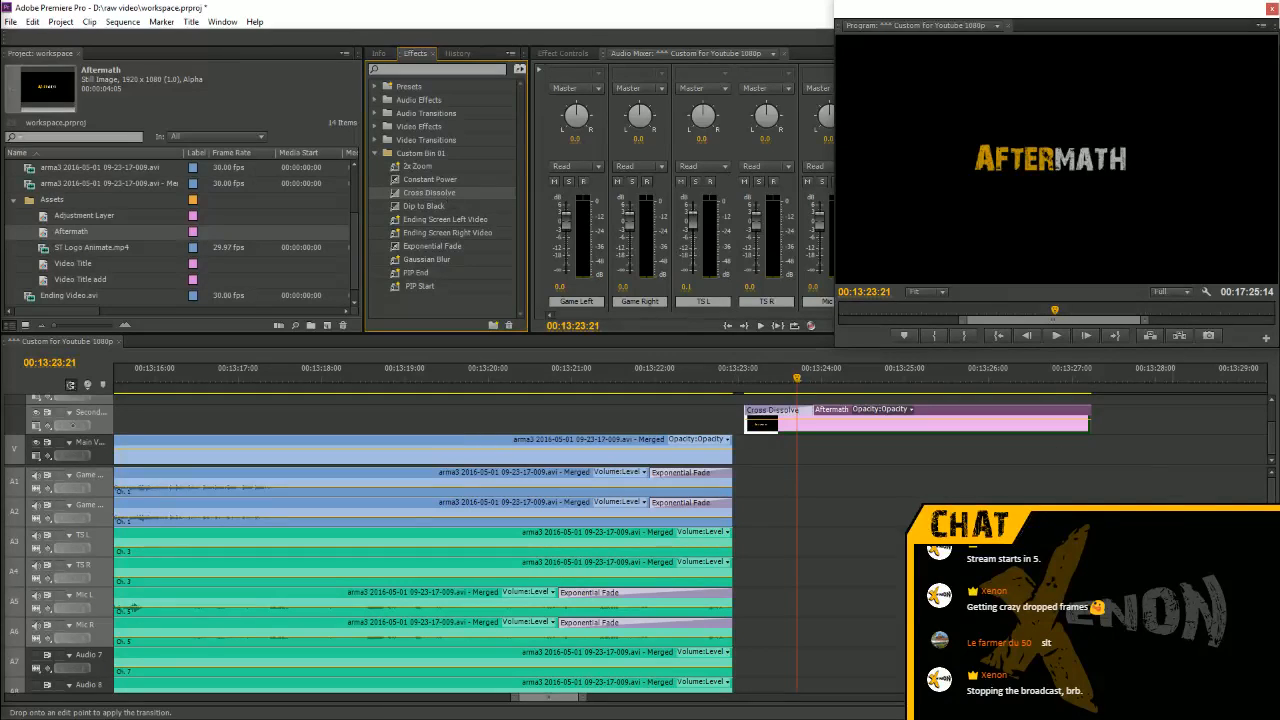
{"action": "left_click_drag", "start_coordinate": [1093, 425], "coordinate": [1093, 425]}
{"action": "left_click", "coordinate": [741, 372]}
{"action": "key", "text": "space"}
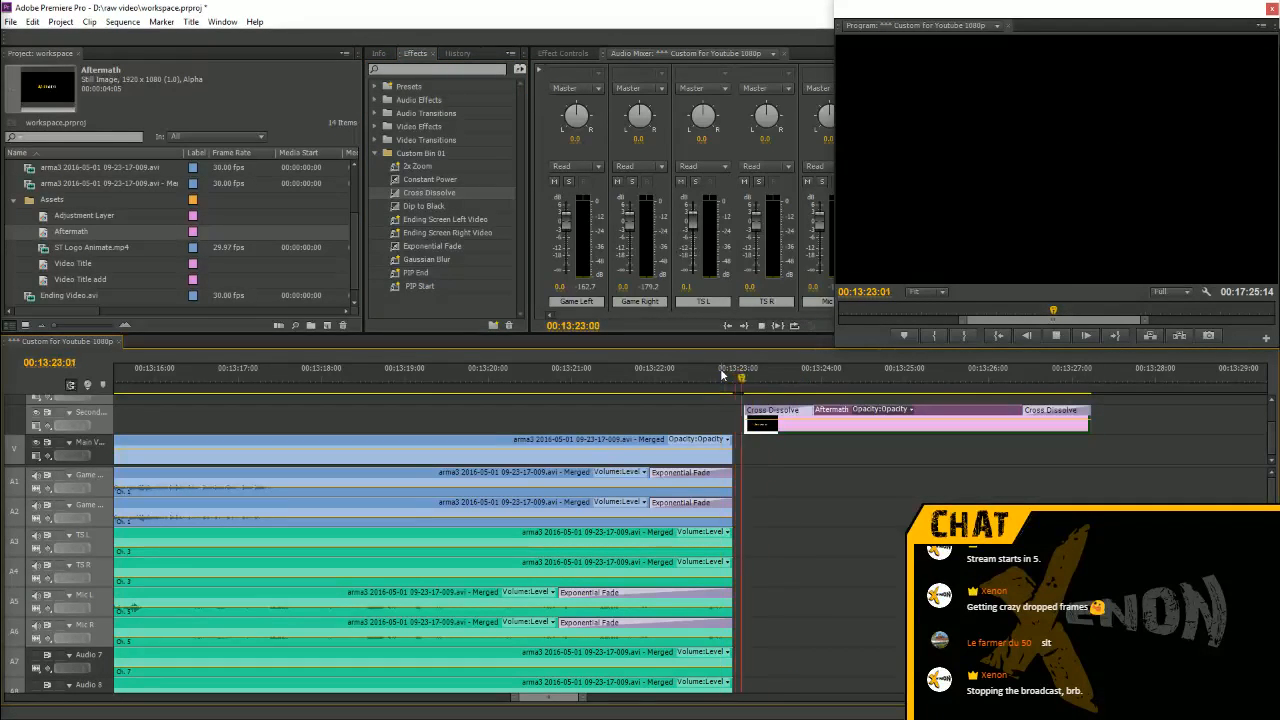
{"action": "key", "text": "space"}
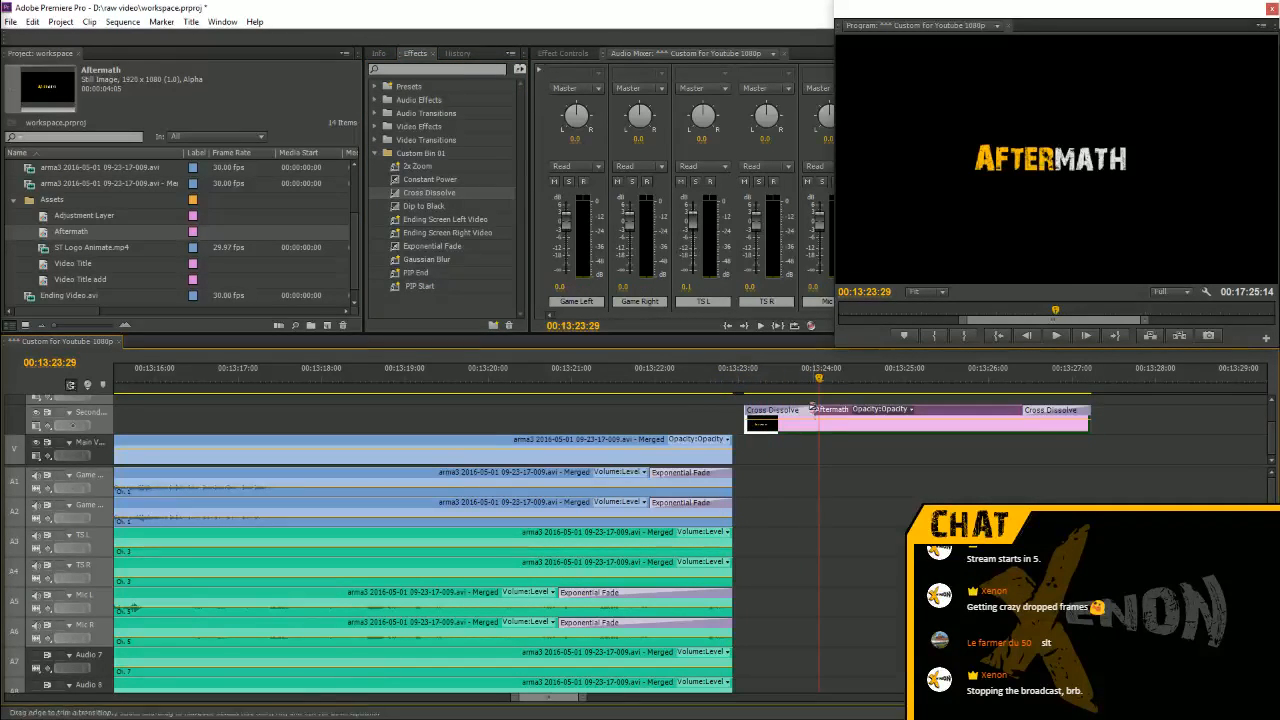
Shorten the Aftermath title's opening Cross Dissolve to about 0.6 seconds and replay its fade-in
{"action": "left_click_drag", "start_coordinate": [789, 407], "coordinate": [772, 407]}
{"action": "left_click", "coordinate": [737, 374]}
{"action": "key", "text": "space"}
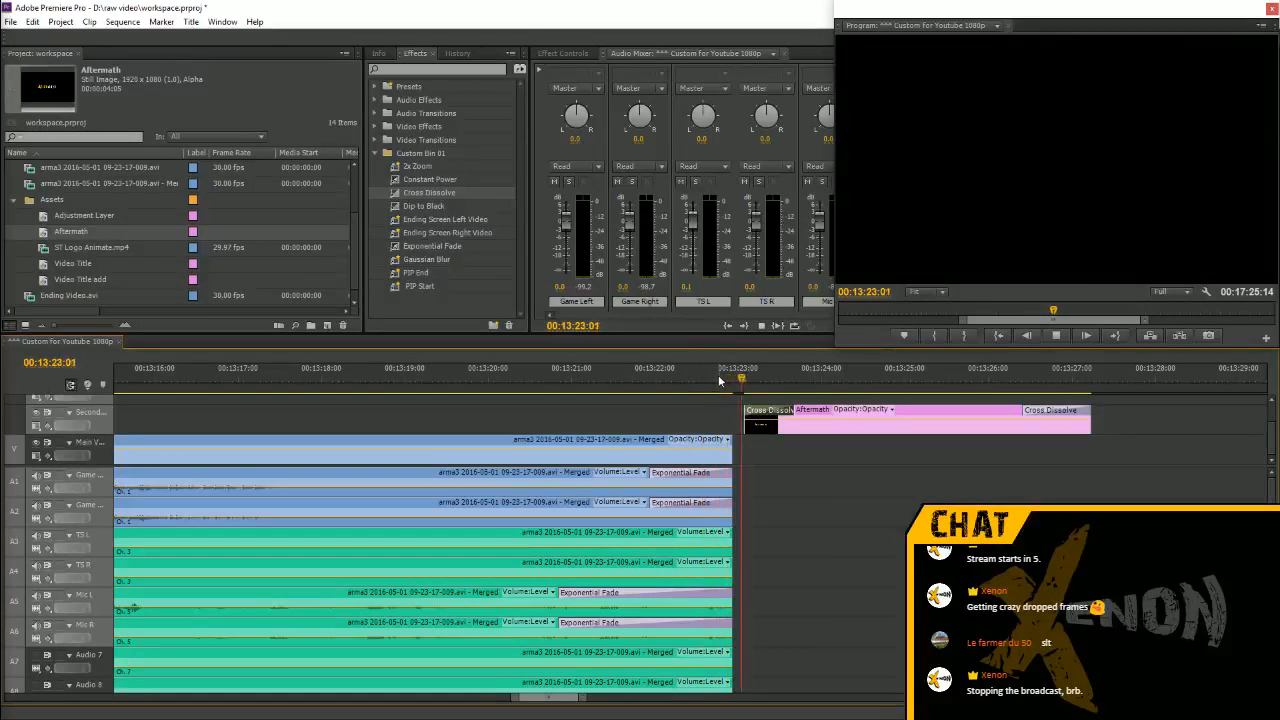
{"action": "key", "text": "space"}
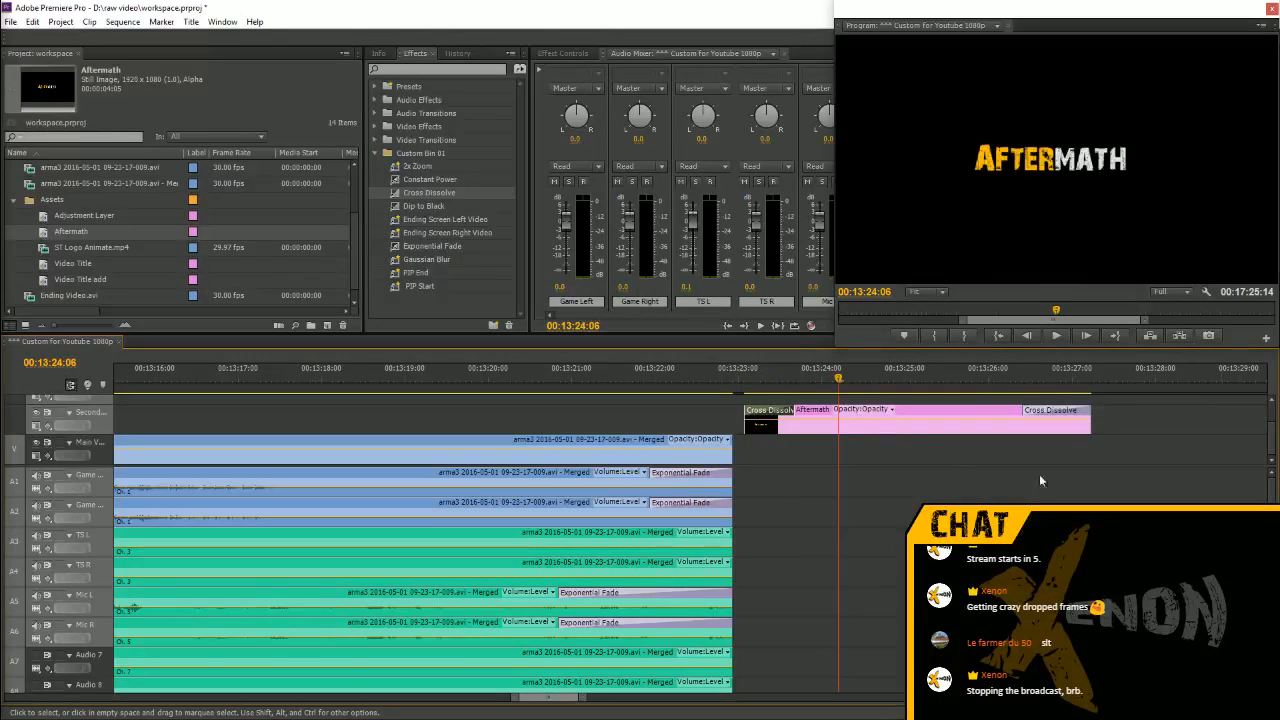
Move all remaining video and audio clips after the gap earlier so they begin beneath the Aftermath title at about 00:13:24
{"action": "key", "text": "minus"}
{"action": "key", "text": "minus"}
{"action": "key", "text": "minus"}
{"action": "key", "text": "minus"}
{"action": "key", "text": "minus"}
{"action": "key", "text": "minus"}
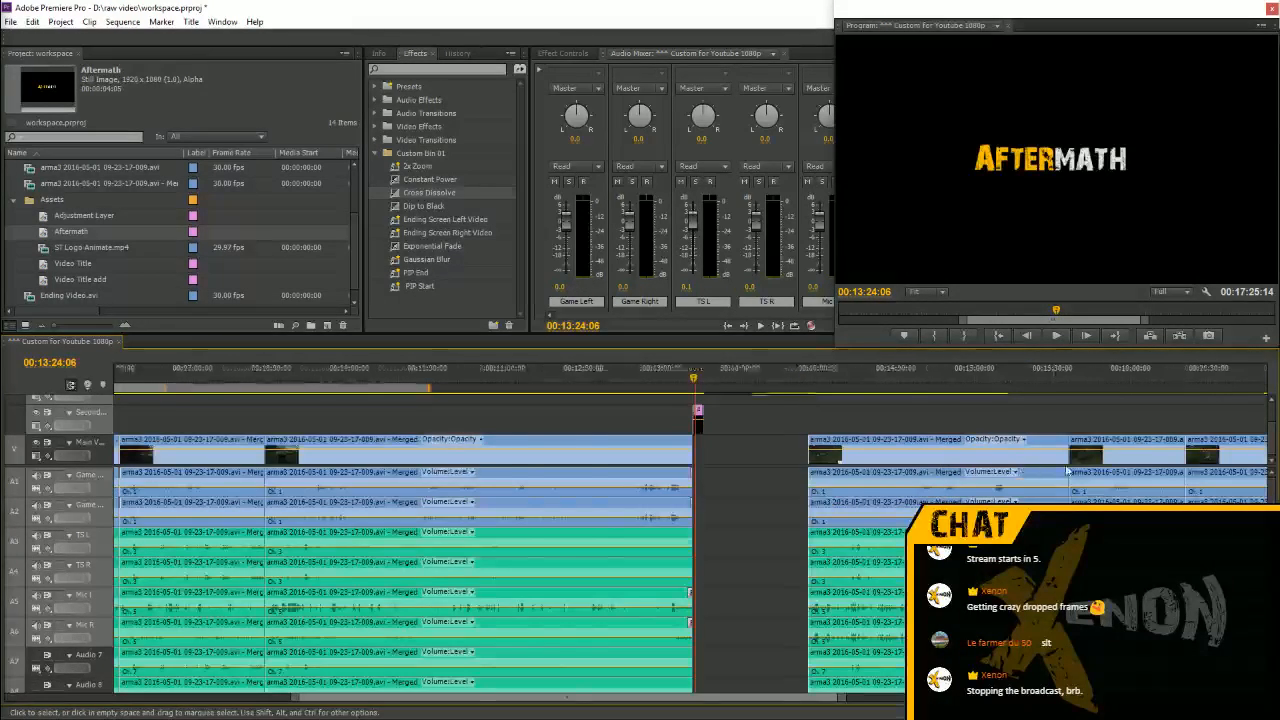
{"action": "left_click_drag", "start_coordinate": [1036, 436], "coordinate": [754, 703]}
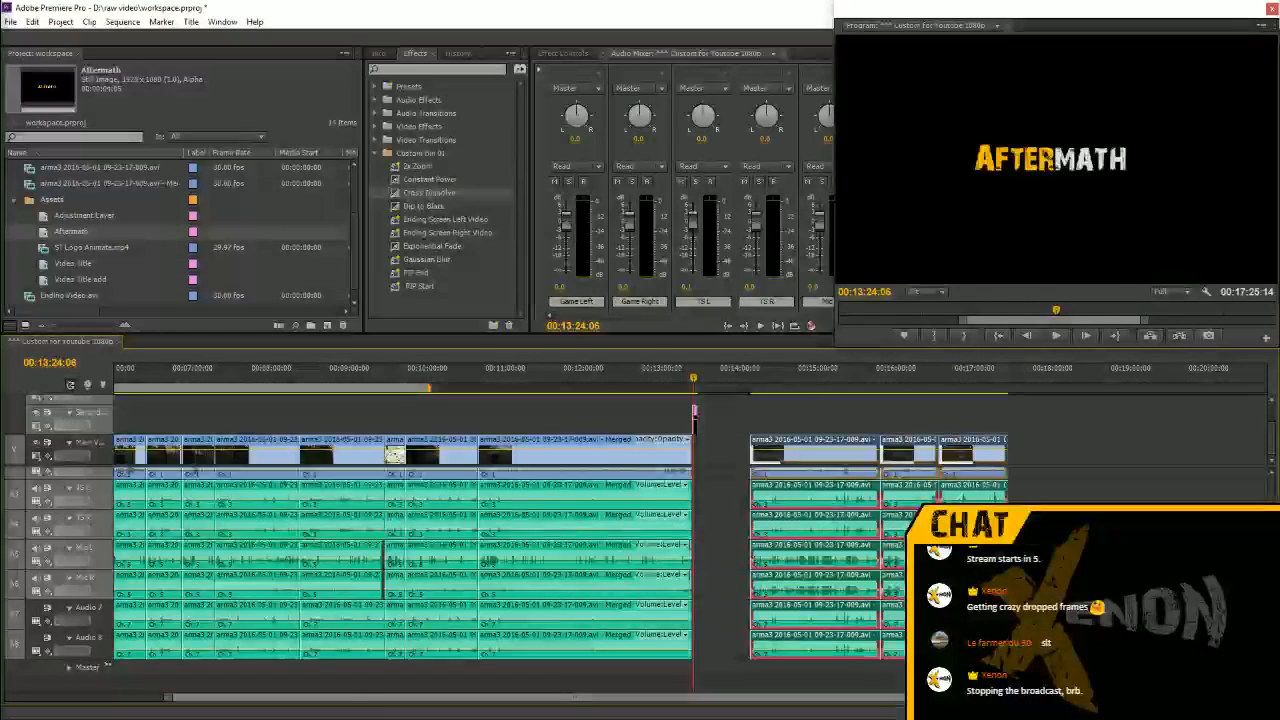
{"action": "key", "text": "equal"}
{"action": "key", "text": "equal"}
{"action": "key", "text": "equal"}
{"action": "key", "text": "minus"}
{"action": "left_click_drag", "start_coordinate": [963, 455], "coordinate": [735, 461]}
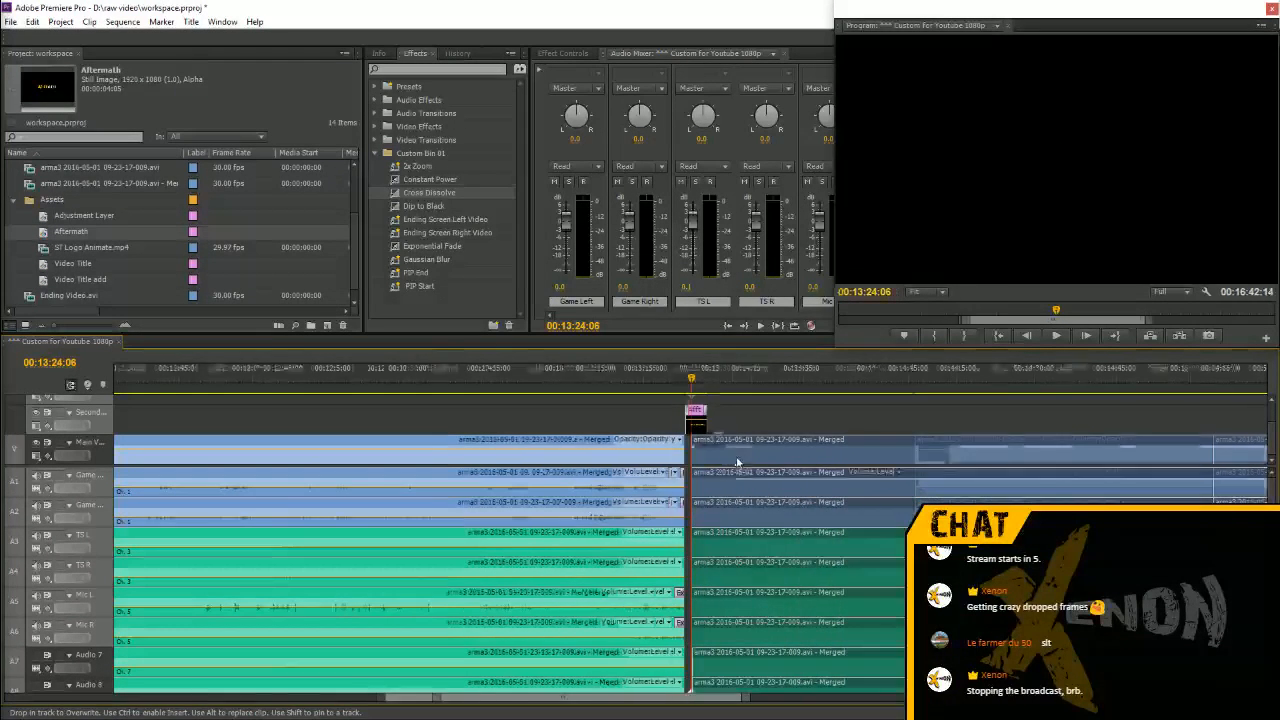
Play from before the Aftermath title to check how the moved gameplay clip starts beneath it
{"action": "key", "text": "equal"}
{"action": "key", "text": "equal"}
{"action": "left_click", "coordinate": [572, 378]}
{"action": "key", "text": "space"}
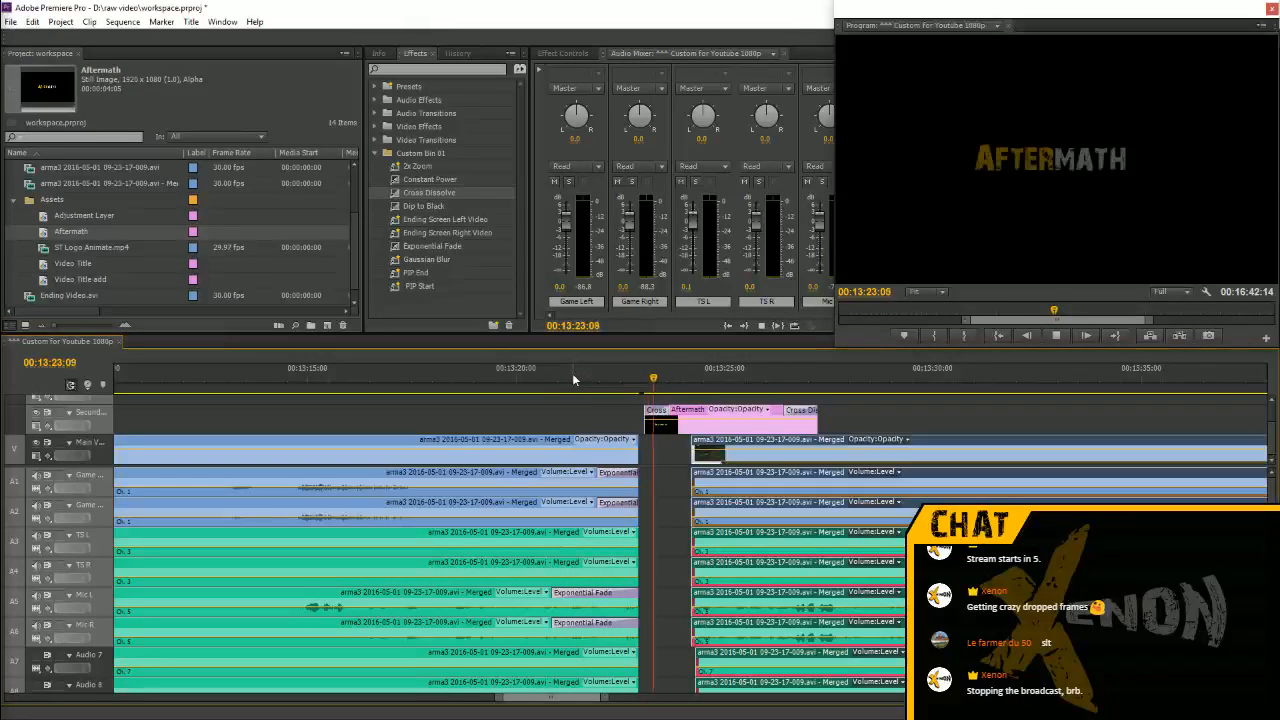
{"action": "key", "text": "space"}
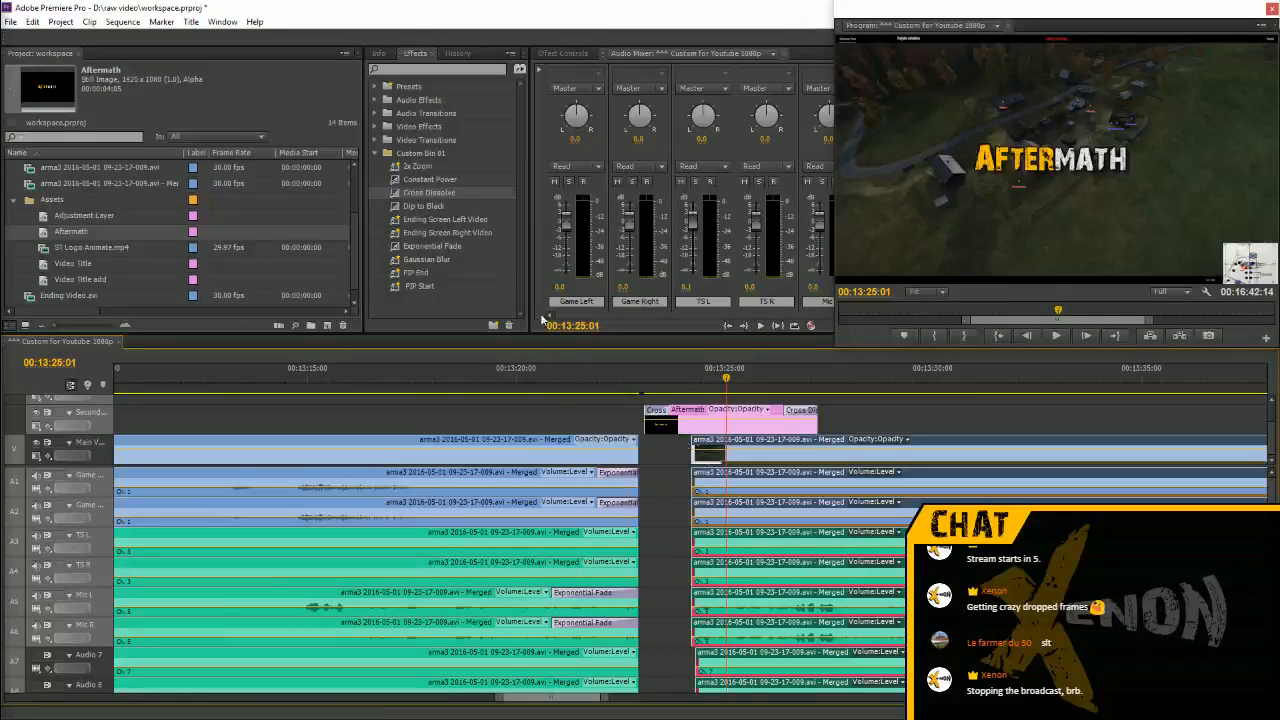
Apply Cross Dissolve to the start of the gameplay video clip beneath the Aftermath title and preview it
{"action": "left_click", "coordinate": [409, 183]}
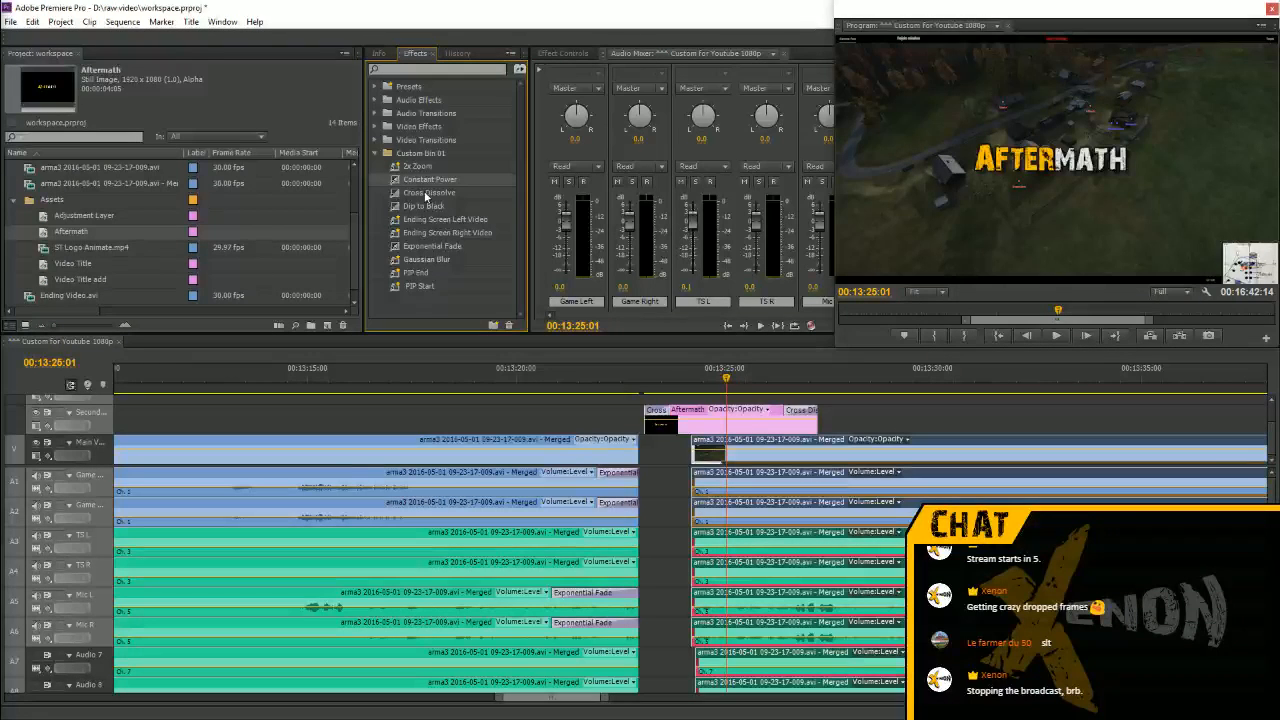
{"action": "left_click", "coordinate": [414, 194]}
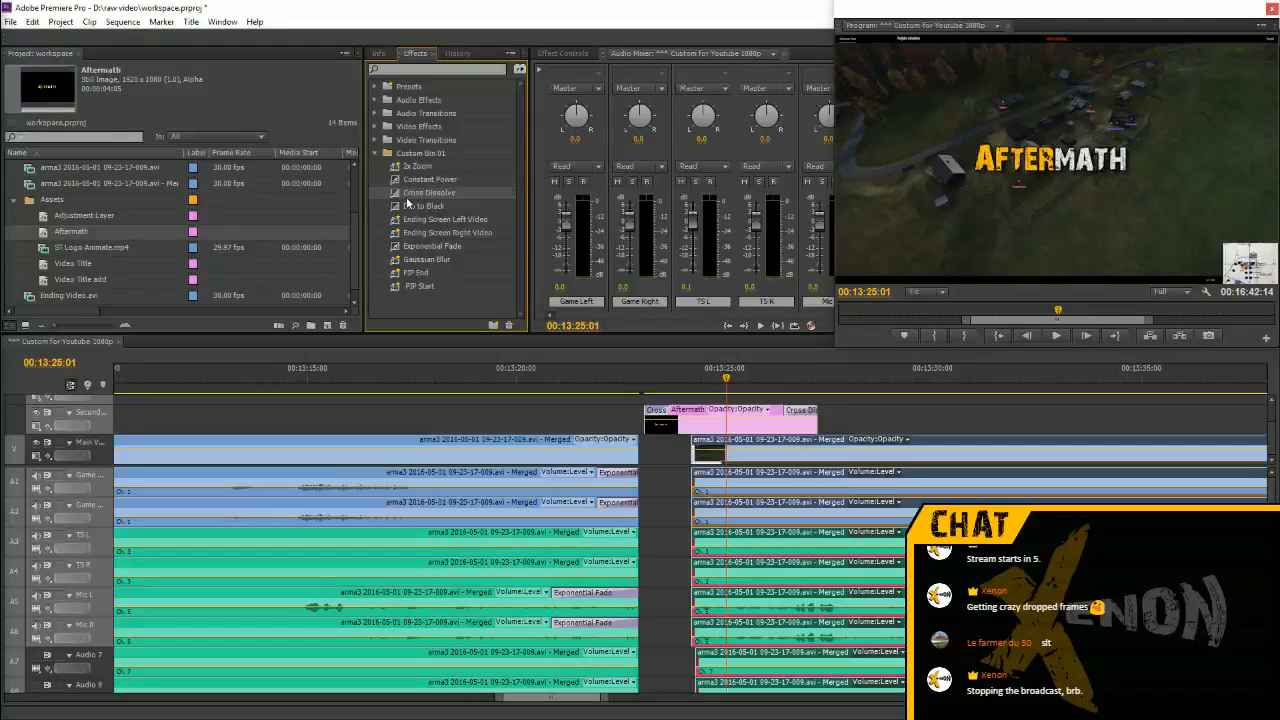
{"action": "left_click", "coordinate": [426, 260]}
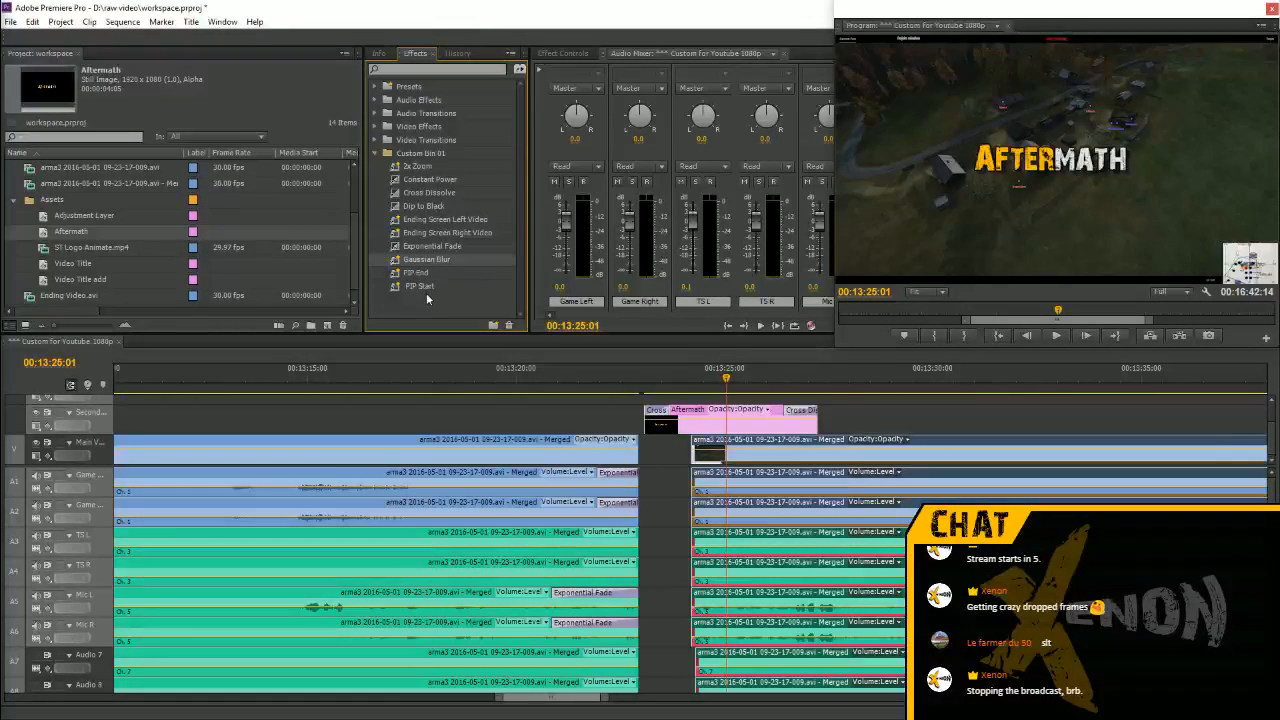
{"action": "left_click", "coordinate": [411, 184]}
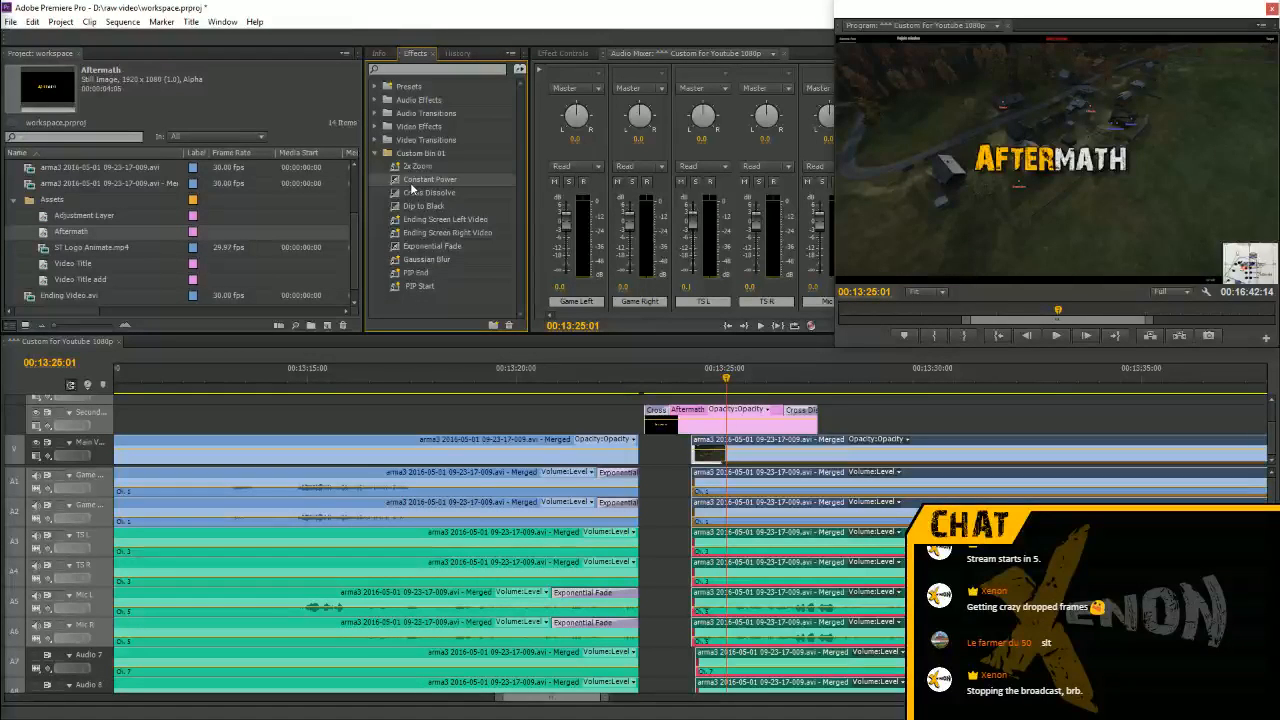
{"action": "left_click", "coordinate": [416, 194]}
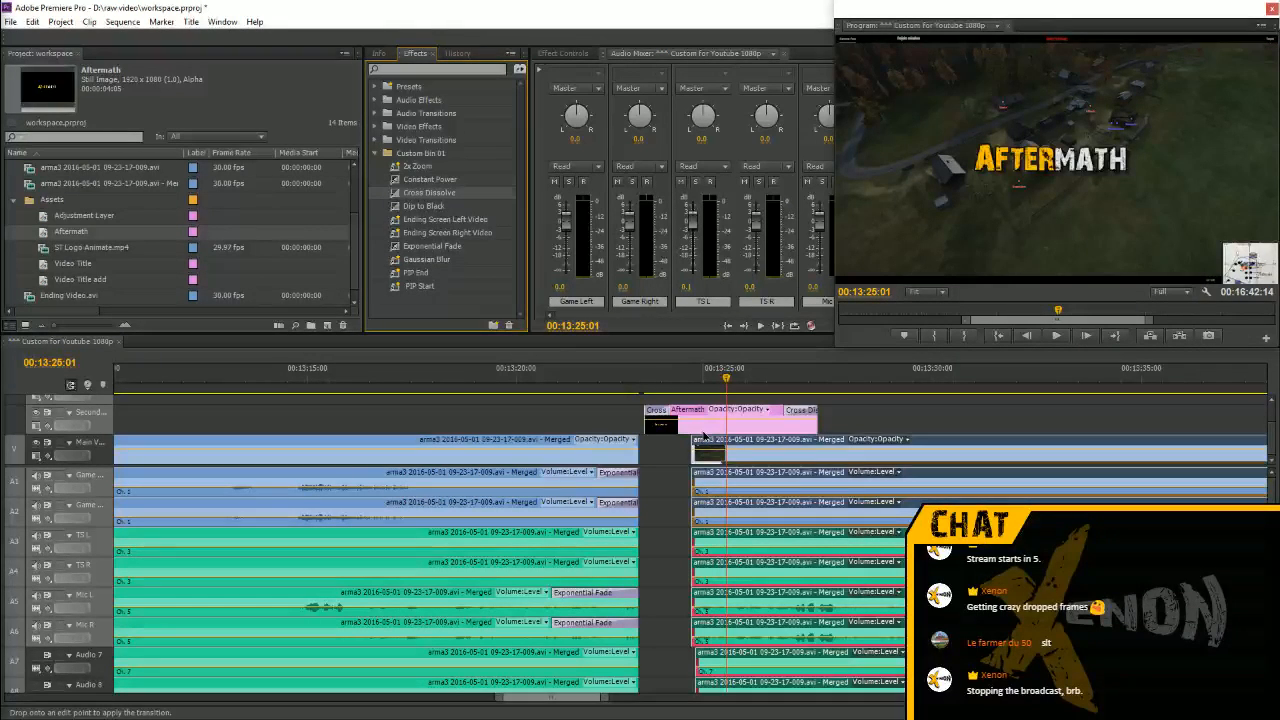
{"action": "left_click_drag", "start_coordinate": [680, 450], "coordinate": [684, 450]}
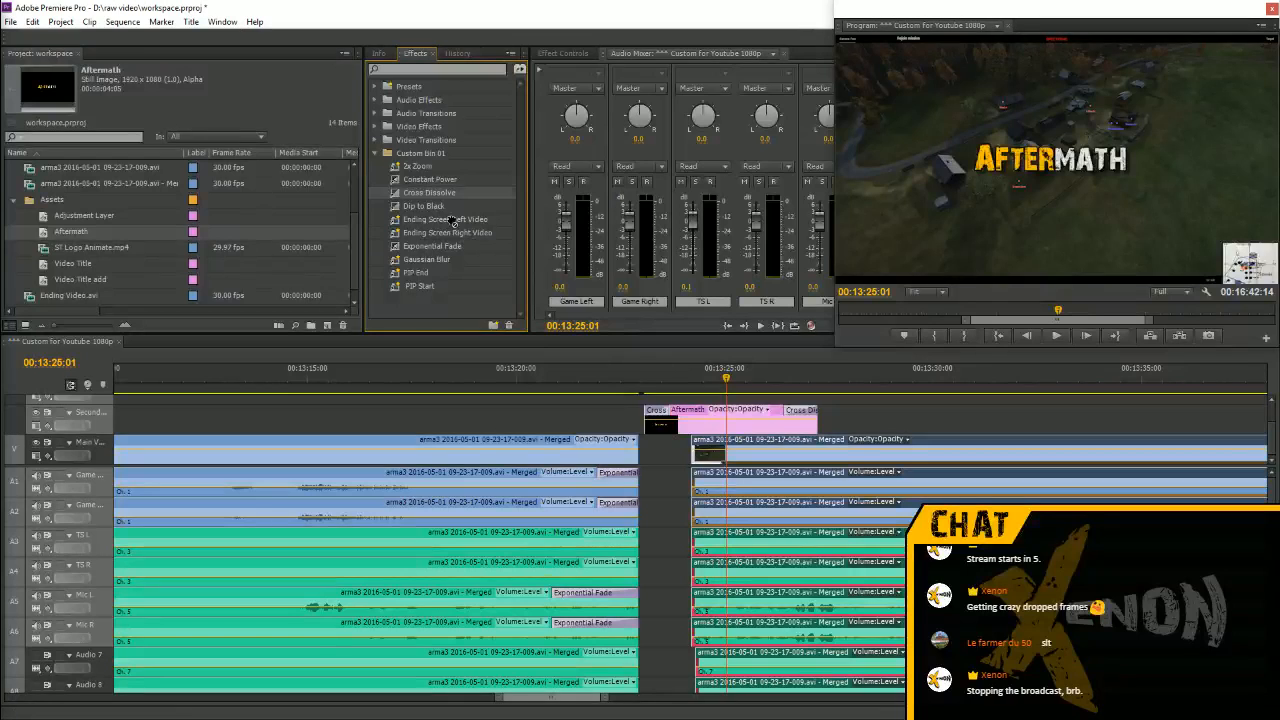
{"action": "left_click_drag", "start_coordinate": [452, 222], "coordinate": [705, 459]}
{"action": "left_click", "coordinate": [683, 366]}
{"action": "key", "text": "space"}
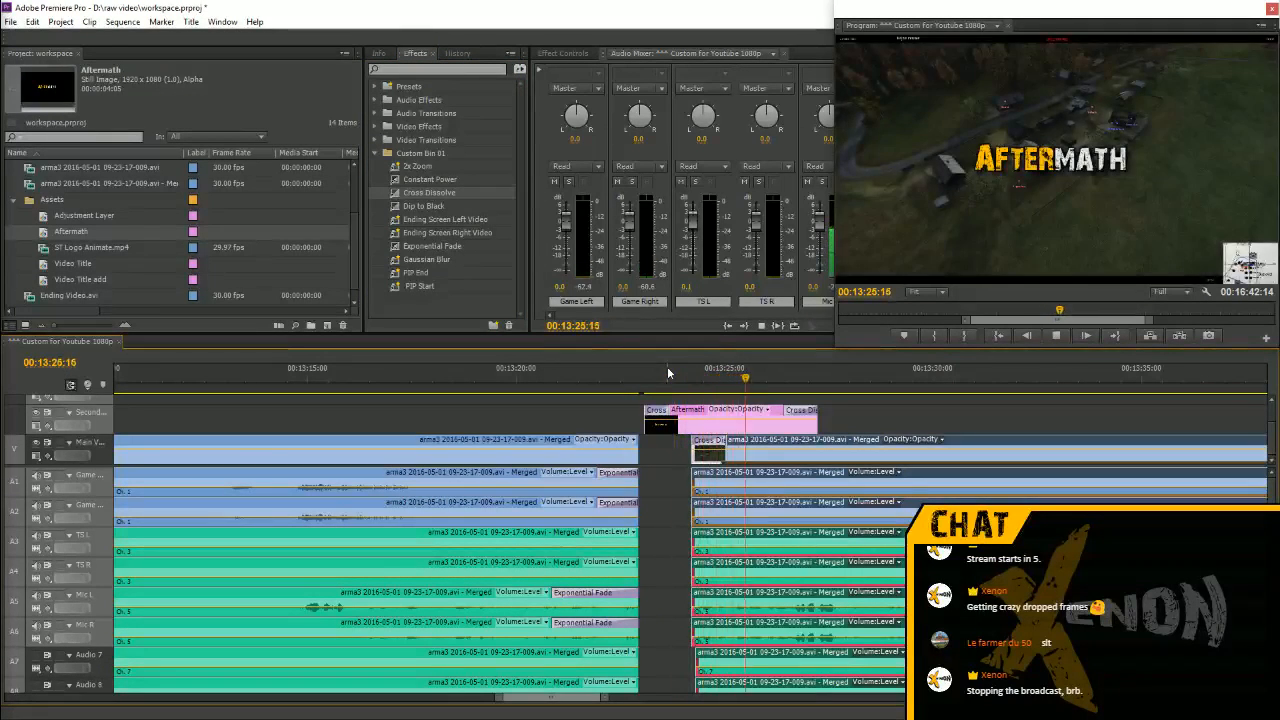
Apply Constant Power to the start of the Mic L and Mic R clips after the gap and preview the transition
{"action": "left_click", "coordinate": [410, 208]}
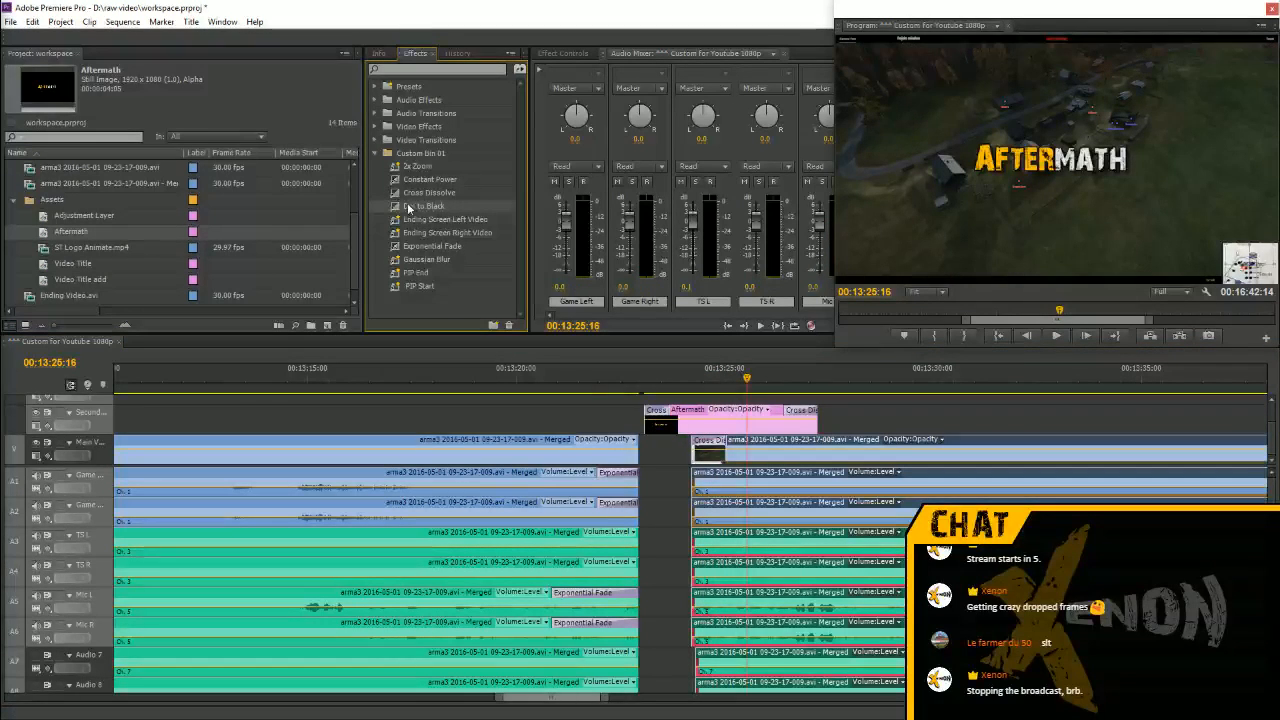
{"action": "left_click", "coordinate": [424, 181]}
{"action": "left_click_drag", "start_coordinate": [462, 181], "coordinate": [700, 625]}
{"action": "left_click_drag", "start_coordinate": [412, 186], "coordinate": [702, 596]}
{"action": "left_click", "coordinate": [516, 380]}
{"action": "key", "text": "space"}
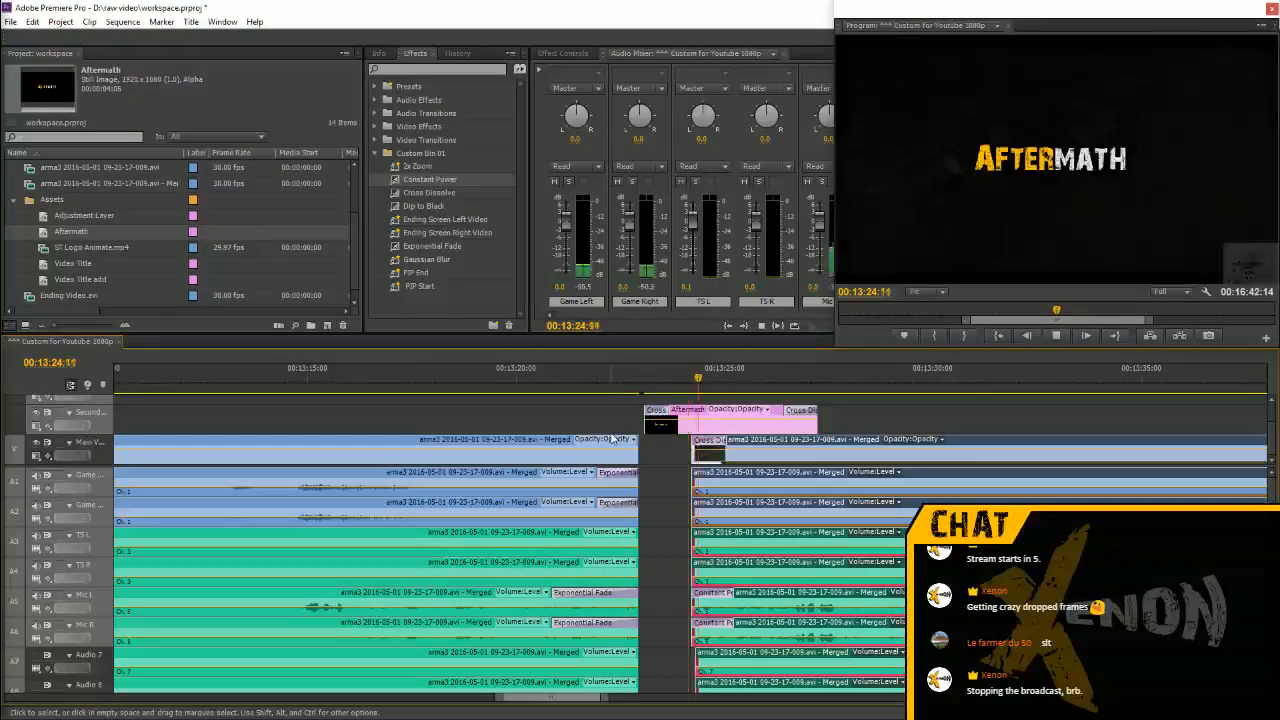
{"action": "key", "text": "space"}
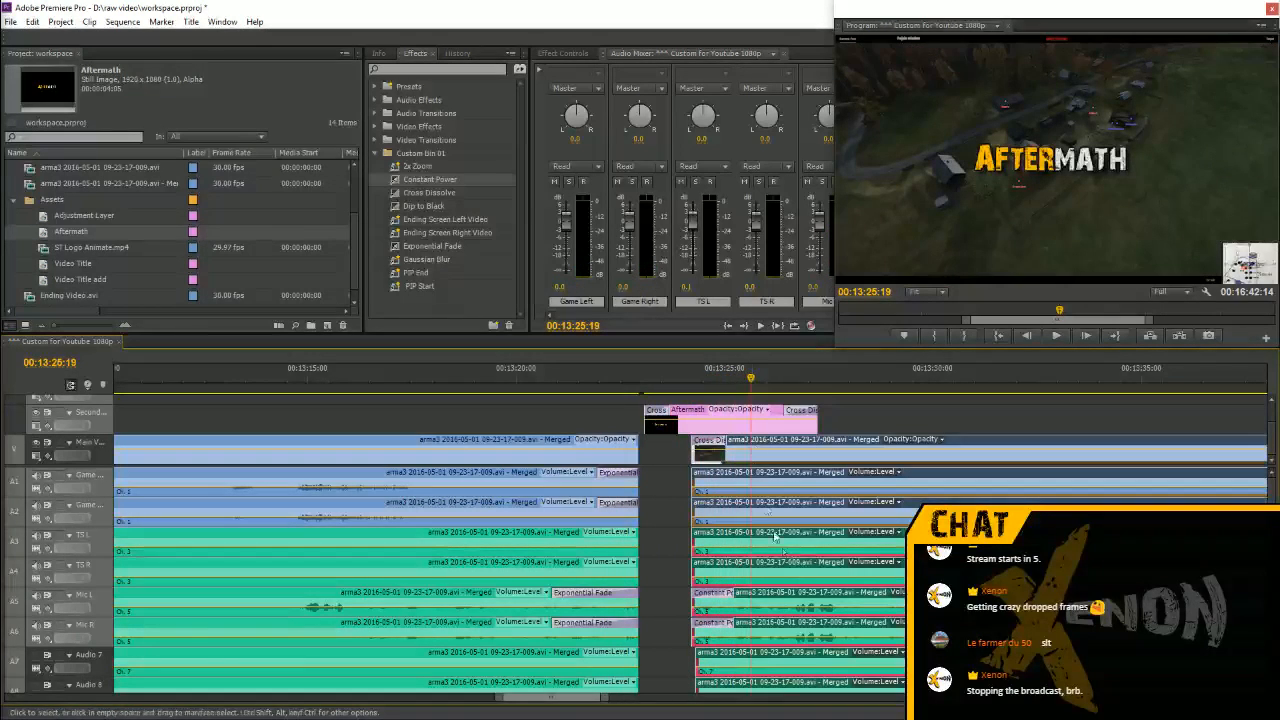
Move all video and audio clips after the gap later so they begin at about 00:13:24:24, and replay the title
{"action": "key", "text": "minus"}
{"action": "key", "text": "minus"}
{"action": "key", "text": "minus"}
{"action": "key", "text": "minus"}
{"action": "key", "text": "equal"}
{"action": "key", "text": "equal"}
{"action": "key", "text": "equal"}
{"action": "key", "text": "equal"}
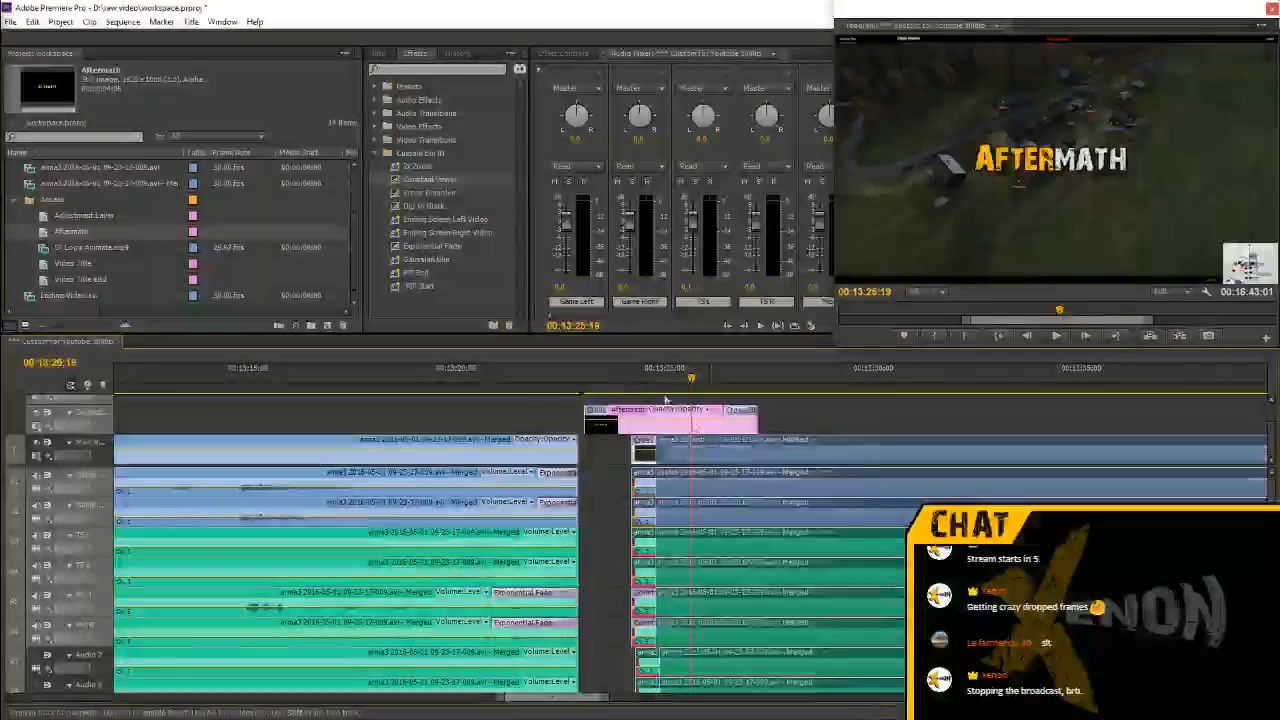
{"action": "left_click", "coordinate": [528, 367]}
{"action": "key", "text": "space"}
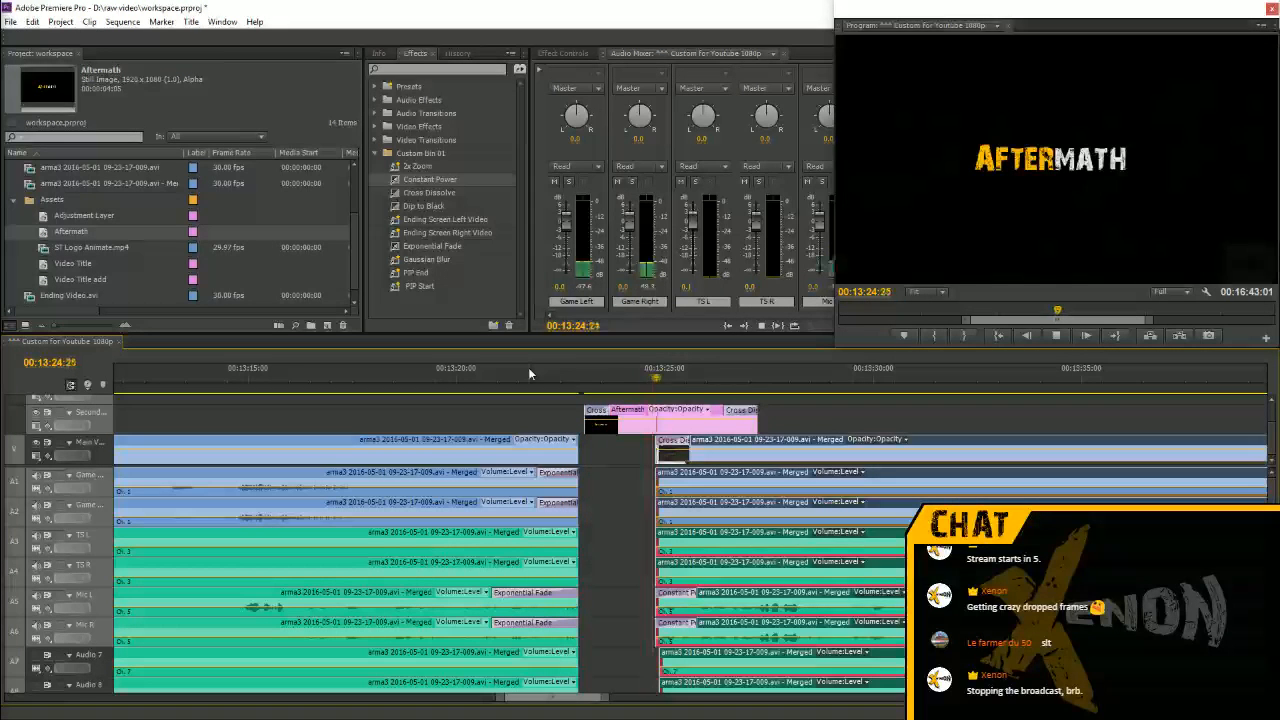
{"action": "key", "text": "space"}
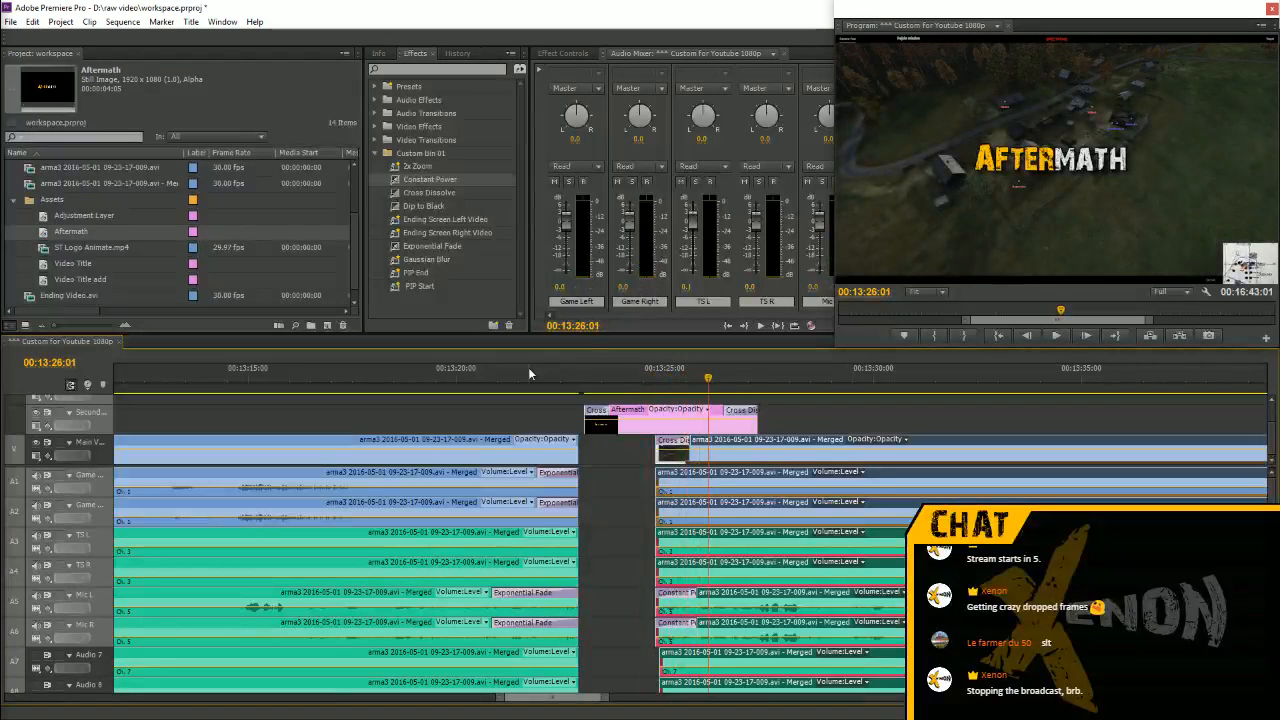
Lengthen the opening Constant Power fades on Mic L and Mic R to about 1.9 seconds and play through the title
{"action": "left_click", "coordinate": [698, 596]}
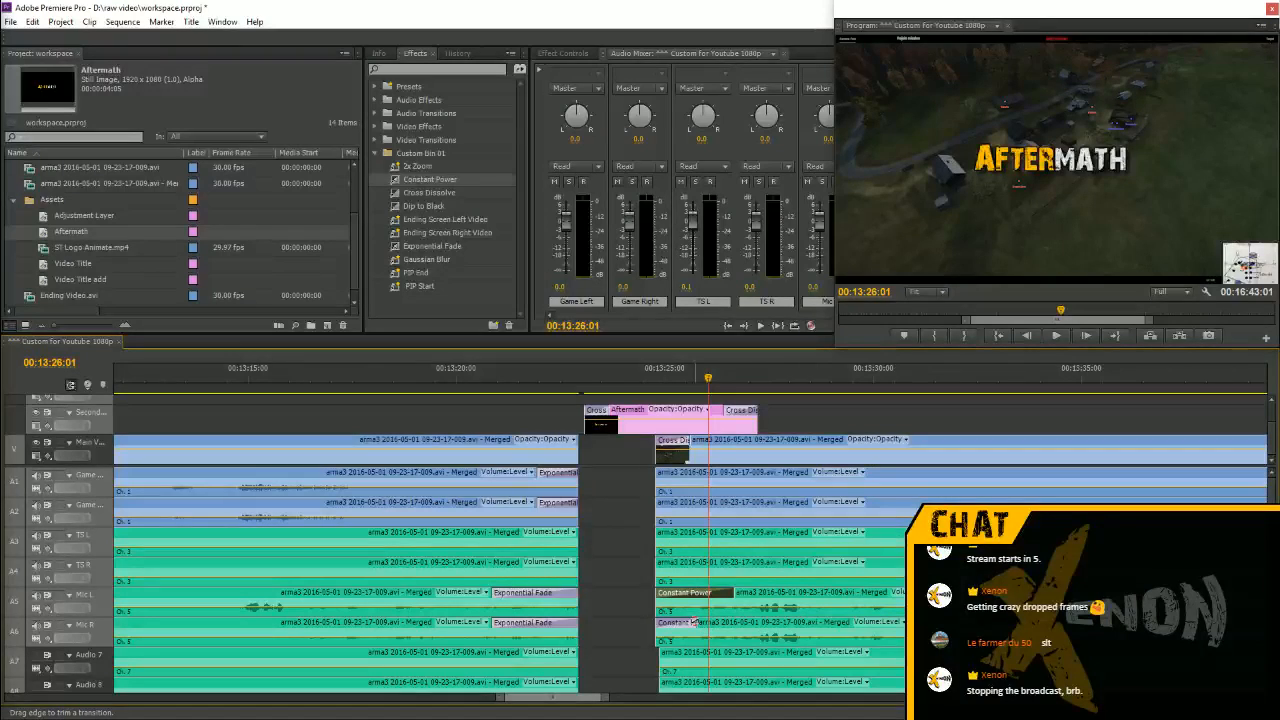
{"action": "left_click", "coordinate": [694, 622], "text": "shift"}
{"action": "left_click", "coordinate": [490, 372]}
{"action": "key", "text": "space"}
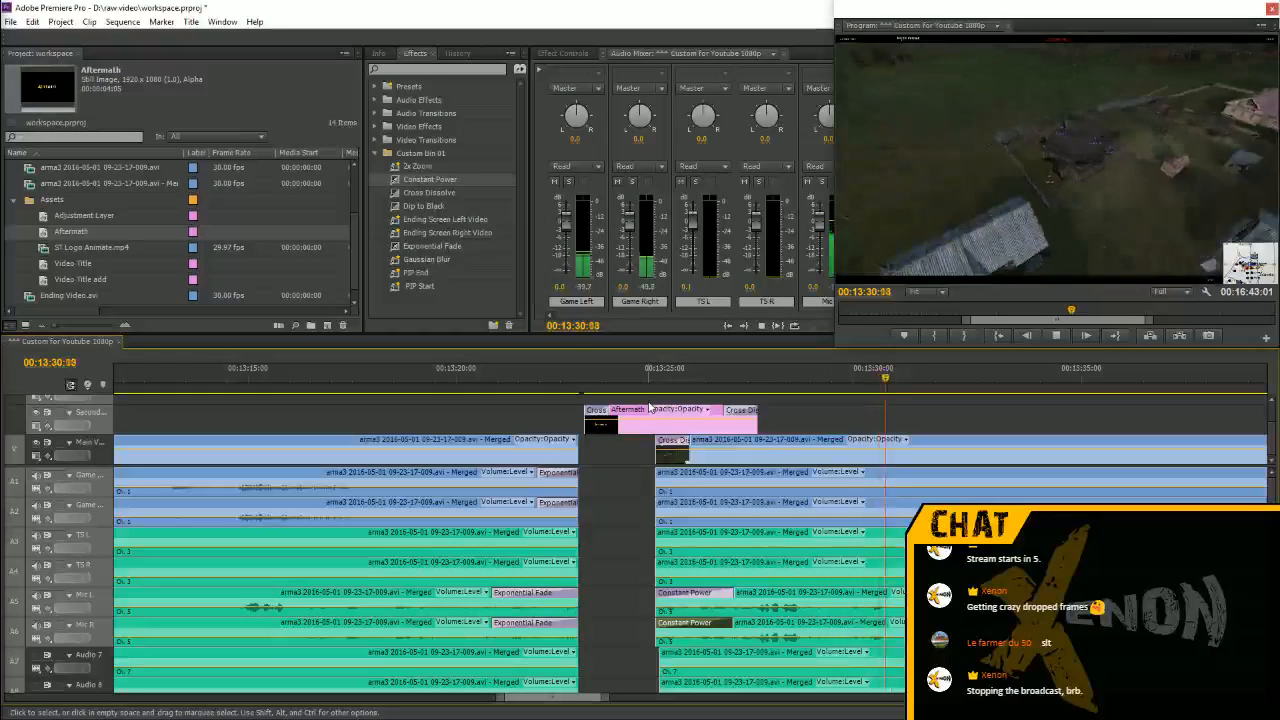
{"action": "key", "text": "space"}
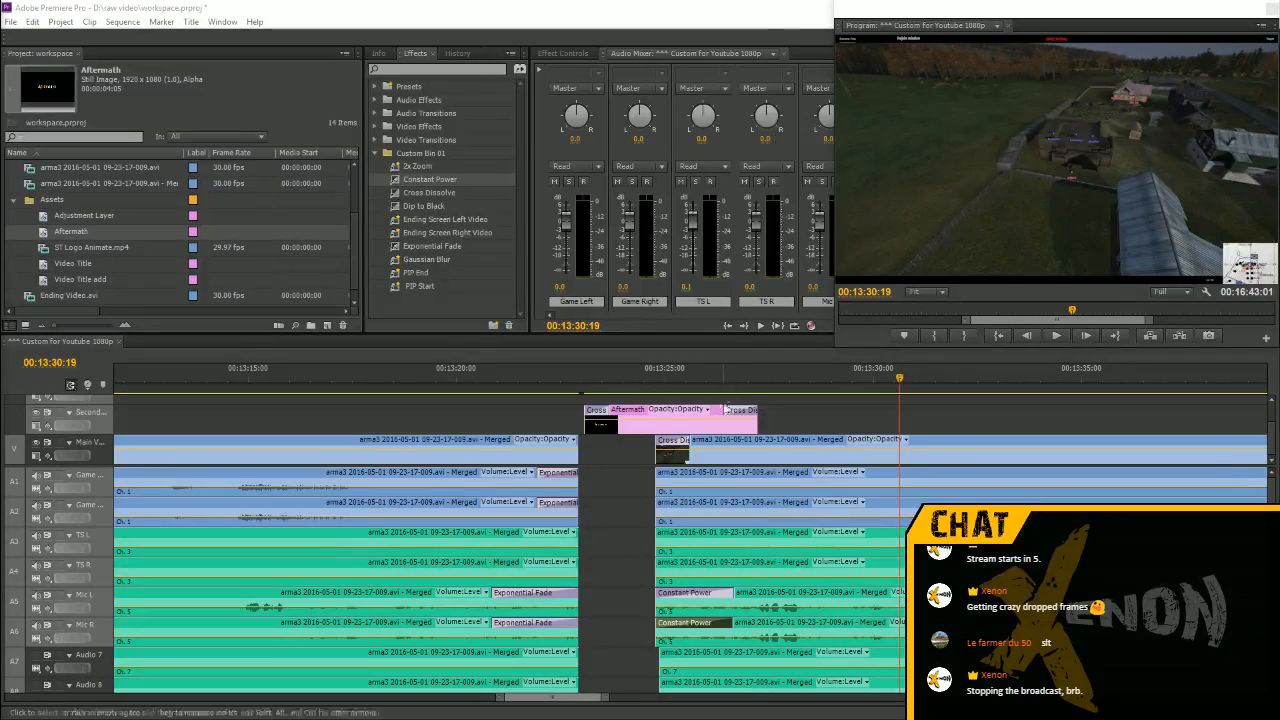
Play the section following the Aftermath title up to 00:13:47:23 to check its footage and audio
{"action": "left_click", "coordinate": [623, 374]}
{"action": "key", "text": "space"}
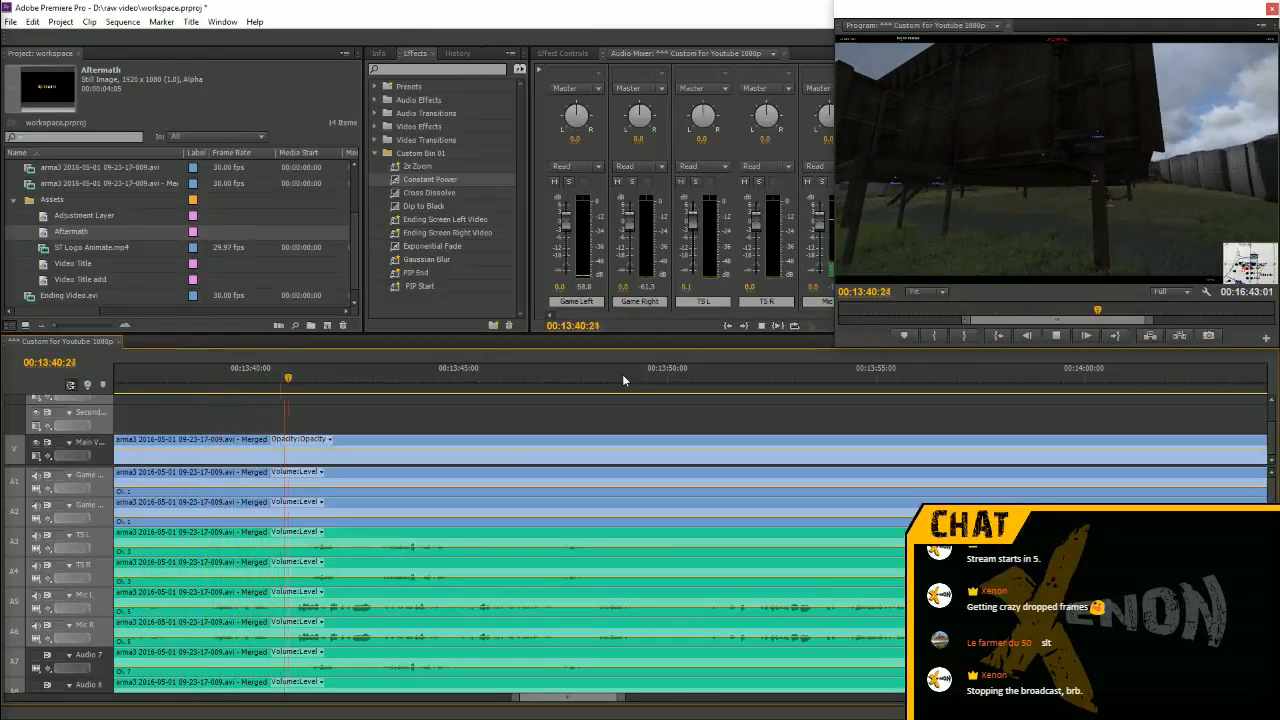
{"action": "key", "text": "minus"}
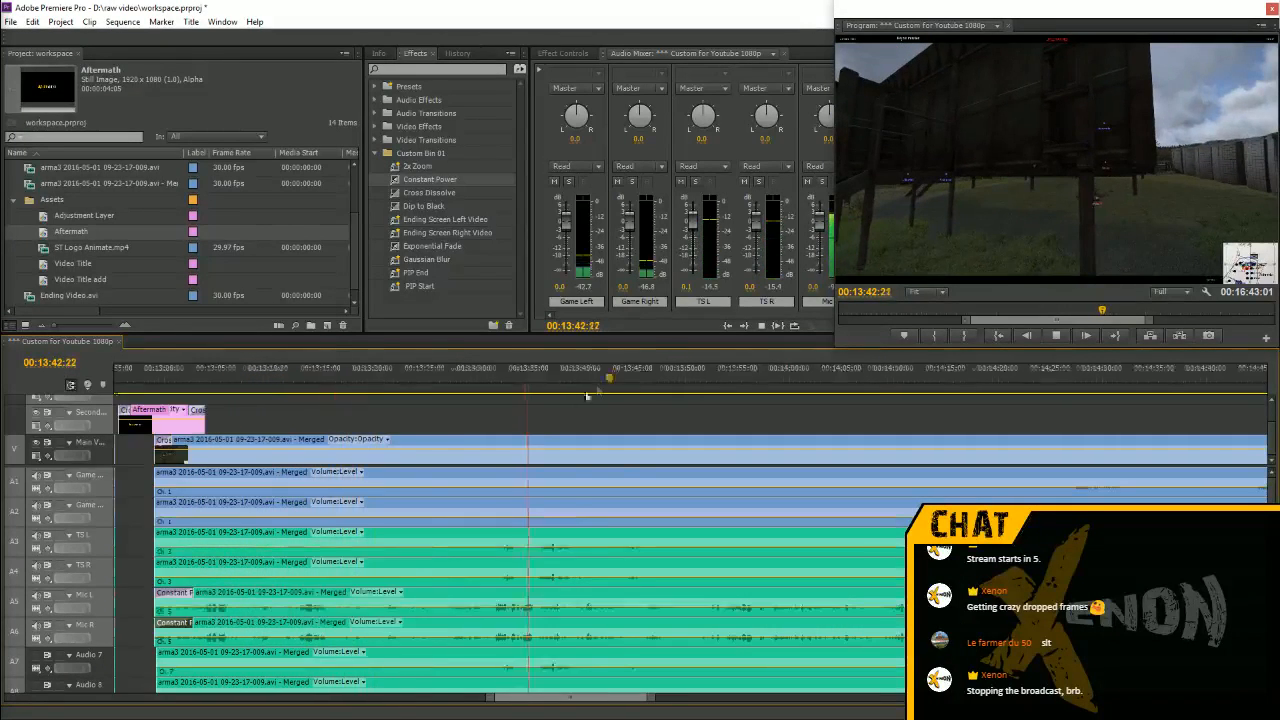
{"action": "key", "text": "minus"}
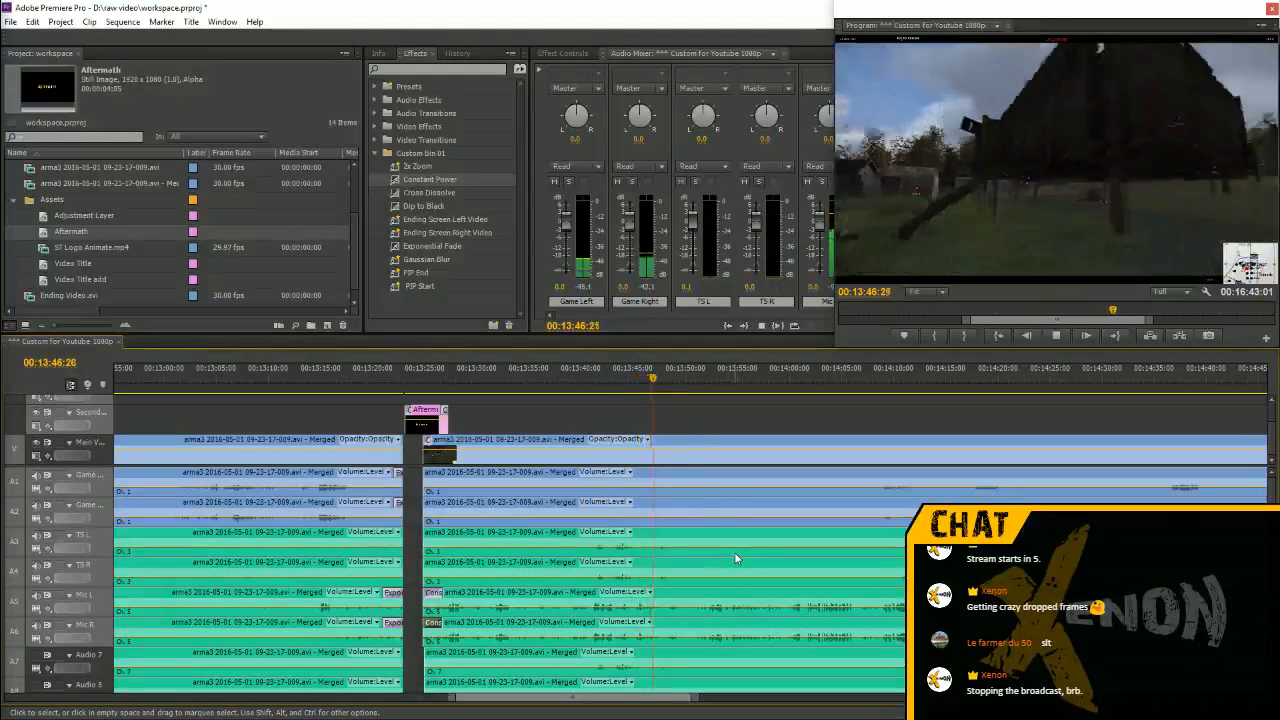
{"action": "key", "text": "space"}
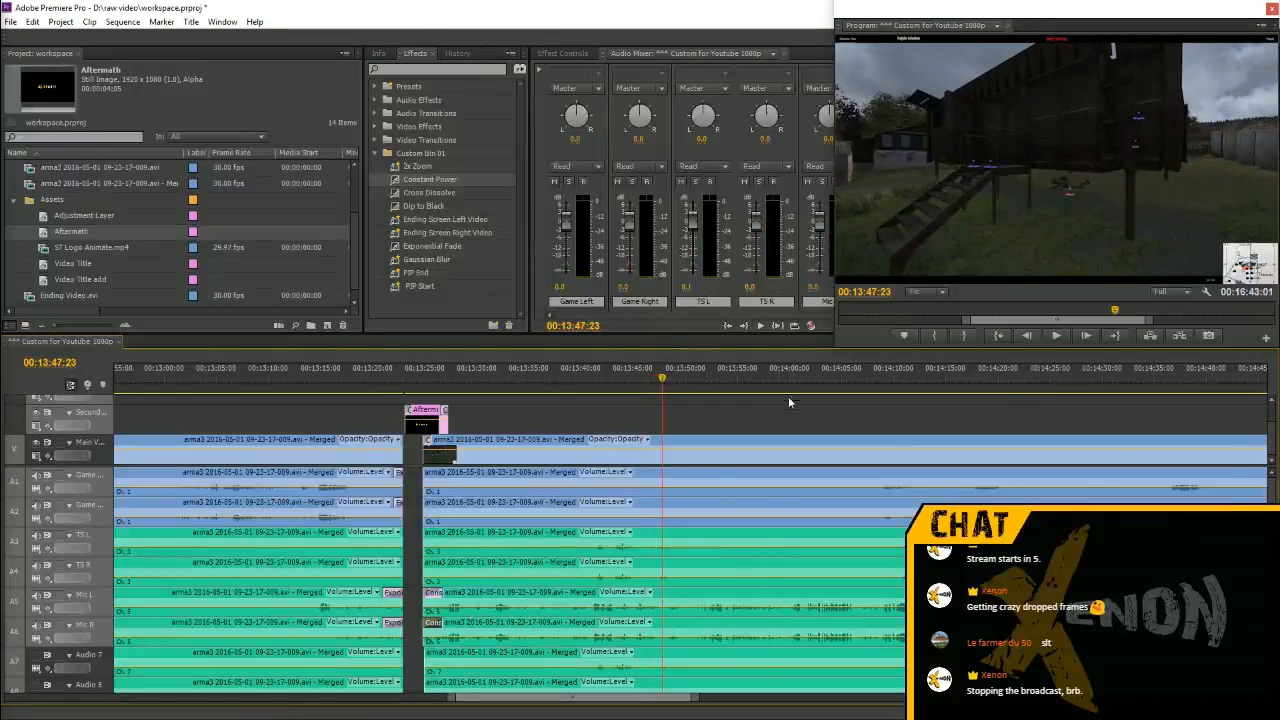
Review the footage leading up to the clip boundary near 00:15:05 and stop at 00:15:01:23 as the cut point
{"action": "key", "text": "minus"}
{"action": "left_click", "coordinate": [981, 380]}
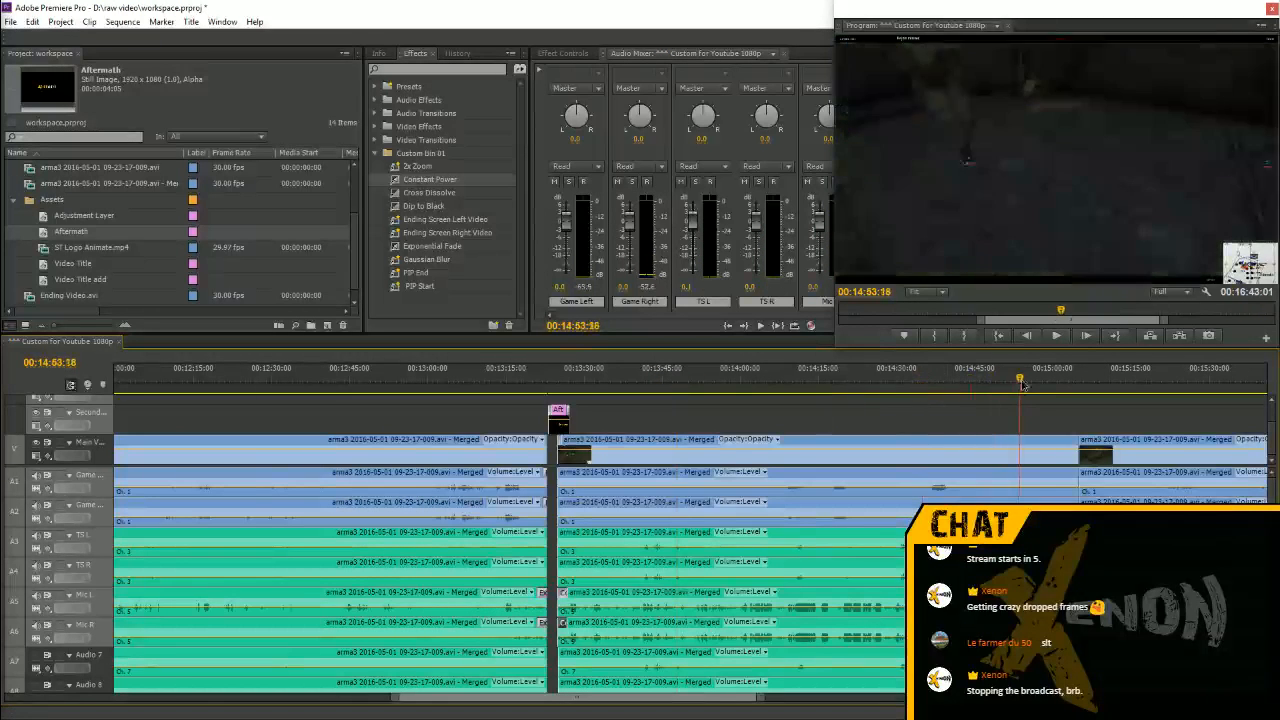
{"action": "left_click", "coordinate": [1023, 380]}
{"action": "key", "text": "space"}
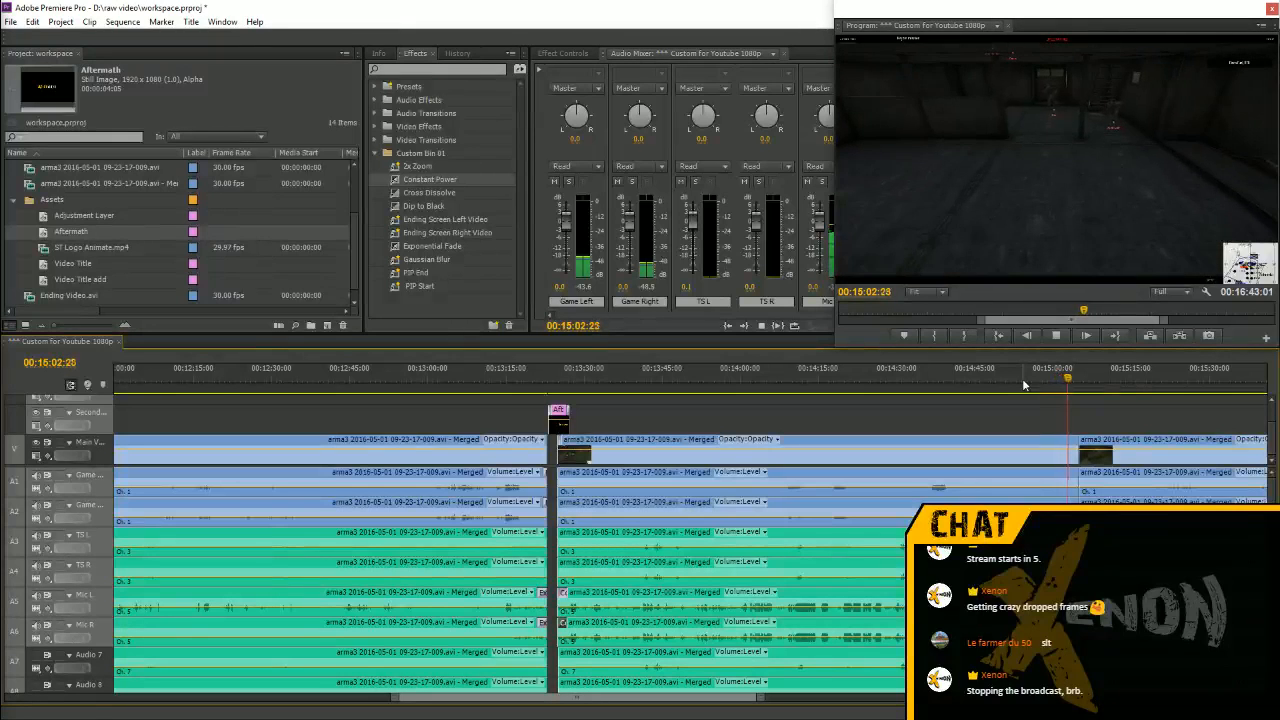
{"action": "key", "text": "space"}
{"action": "key", "text": "="}
{"action": "key", "text": "="}
{"action": "key", "text": "="}
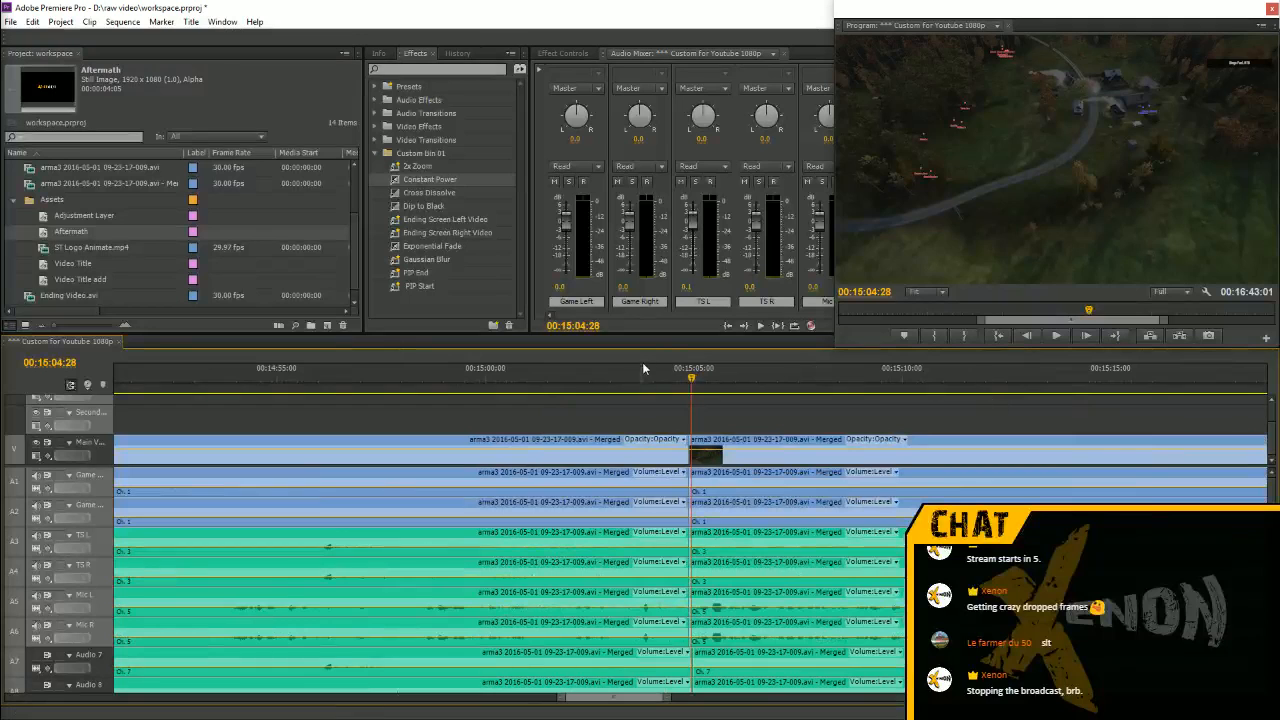
{"action": "left_click", "coordinate": [528, 392]}
{"action": "left_click_drag", "start_coordinate": [528, 395], "coordinate": [508, 395]}
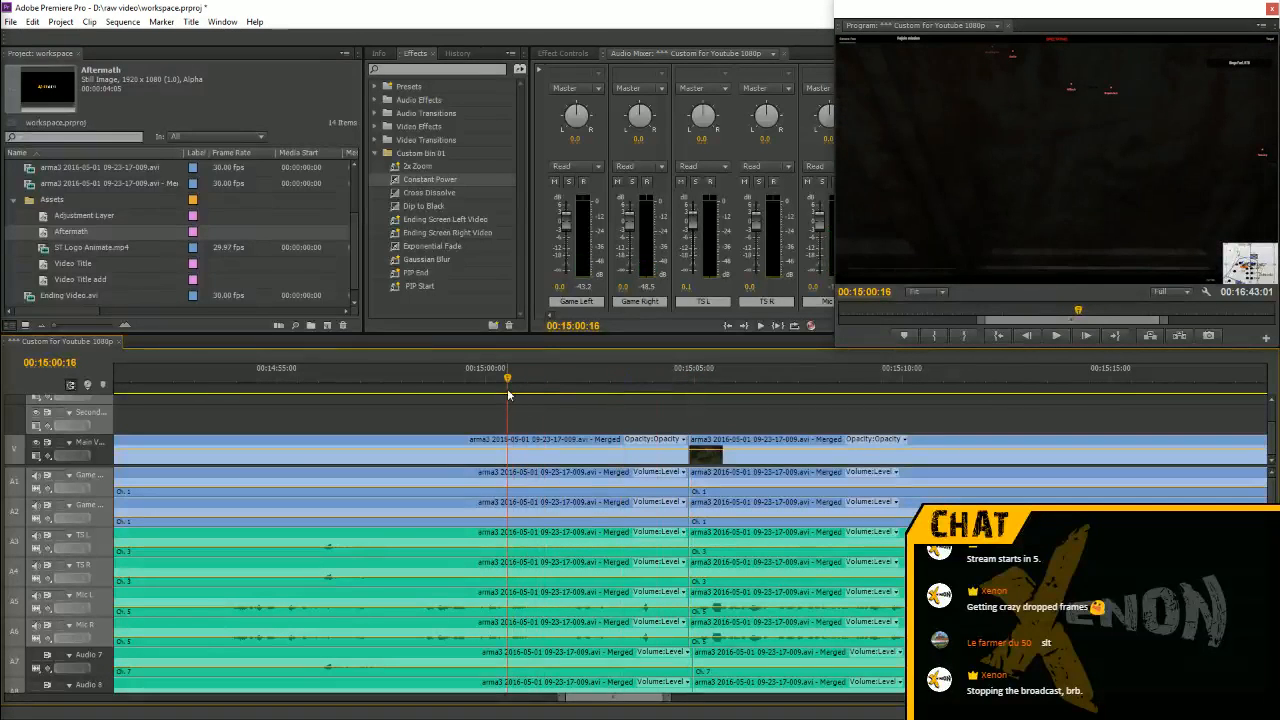
{"action": "key", "text": "space"}
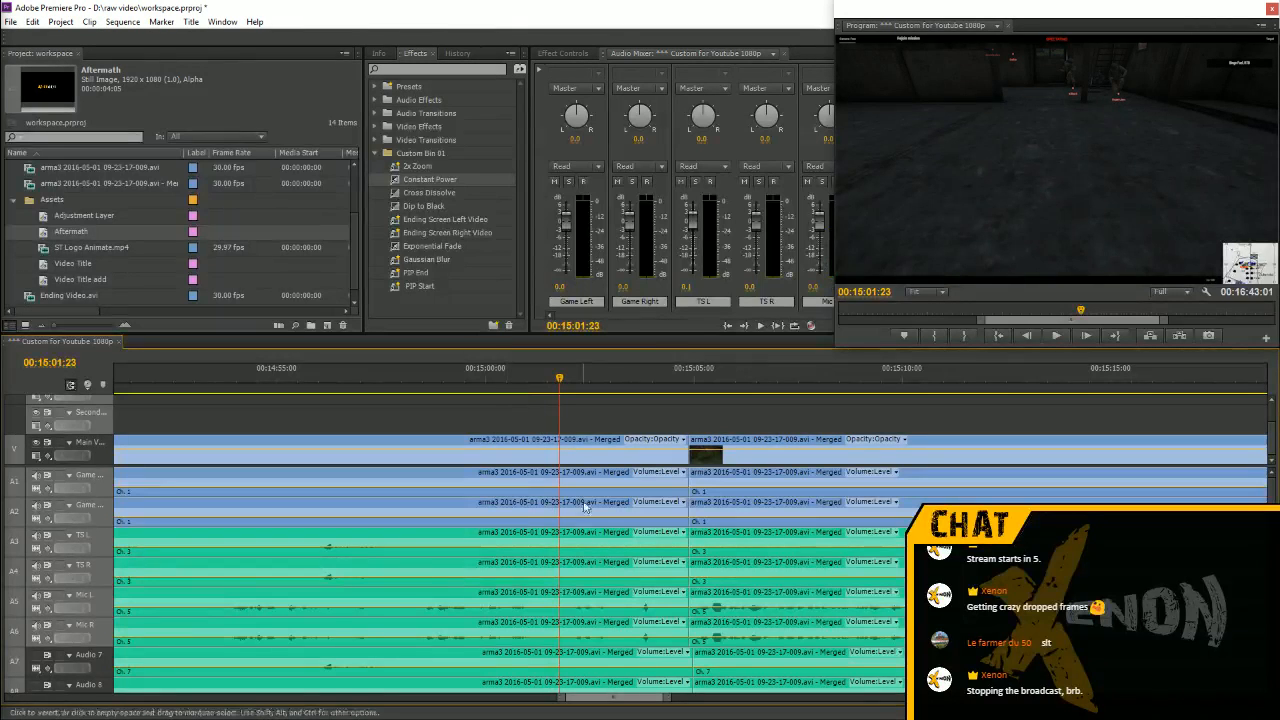
Split the video and all audio tracks at 00:15:01:23 and ripple-delete the piece up to the next clip
{"action": "key", "text": "c"}
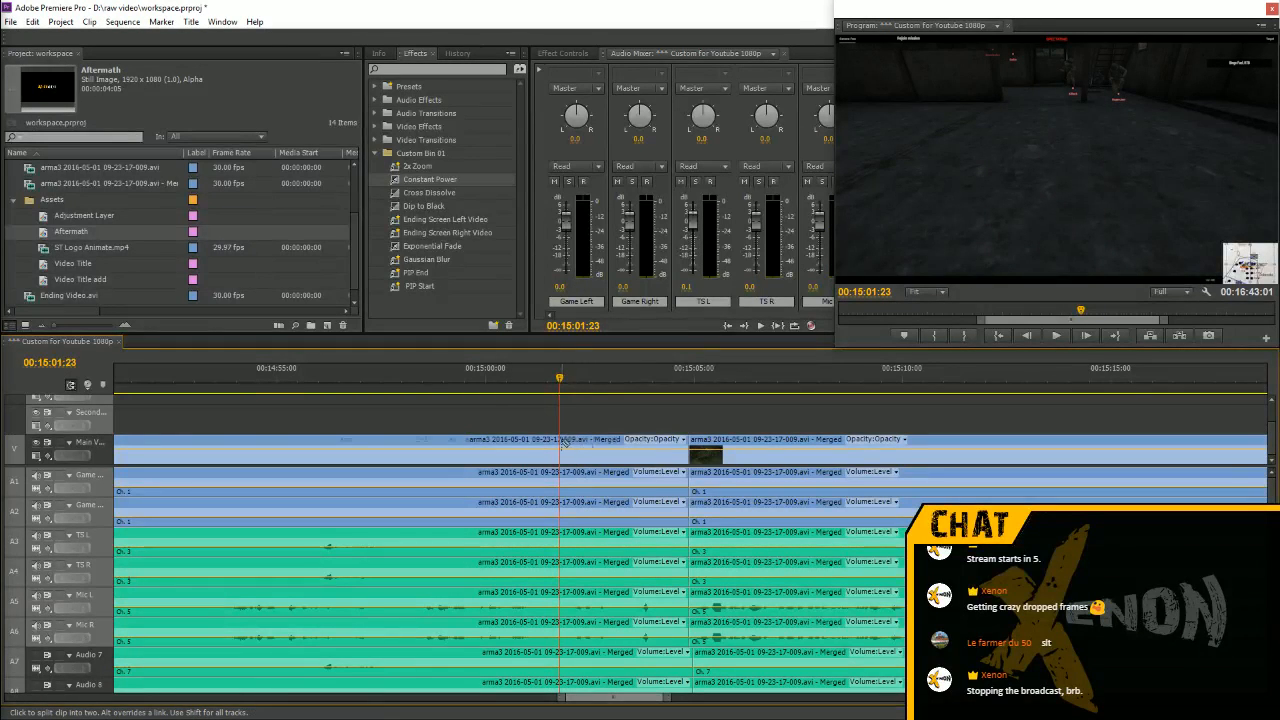
{"action": "left_click", "coordinate": [560, 444]}
{"action": "left_click", "coordinate": [560, 545]}
{"action": "left_click", "coordinate": [560, 572]}
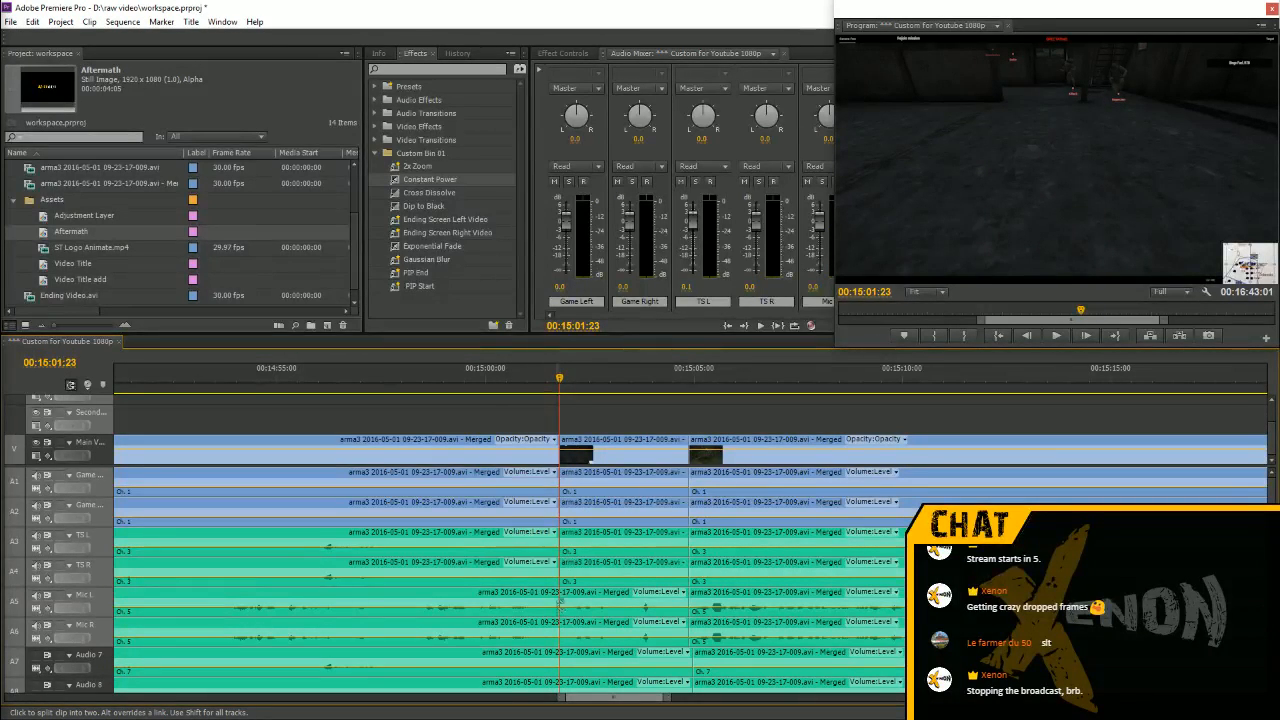
{"action": "left_click", "coordinate": [560, 600]}
{"action": "left_click", "coordinate": [560, 630]}
{"action": "left_click", "coordinate": [560, 655]}
{"action": "left_click", "coordinate": [561, 683]}
{"action": "key", "text": "v"}
{"action": "left_click_drag", "start_coordinate": [627, 401], "coordinate": [608, 690]}
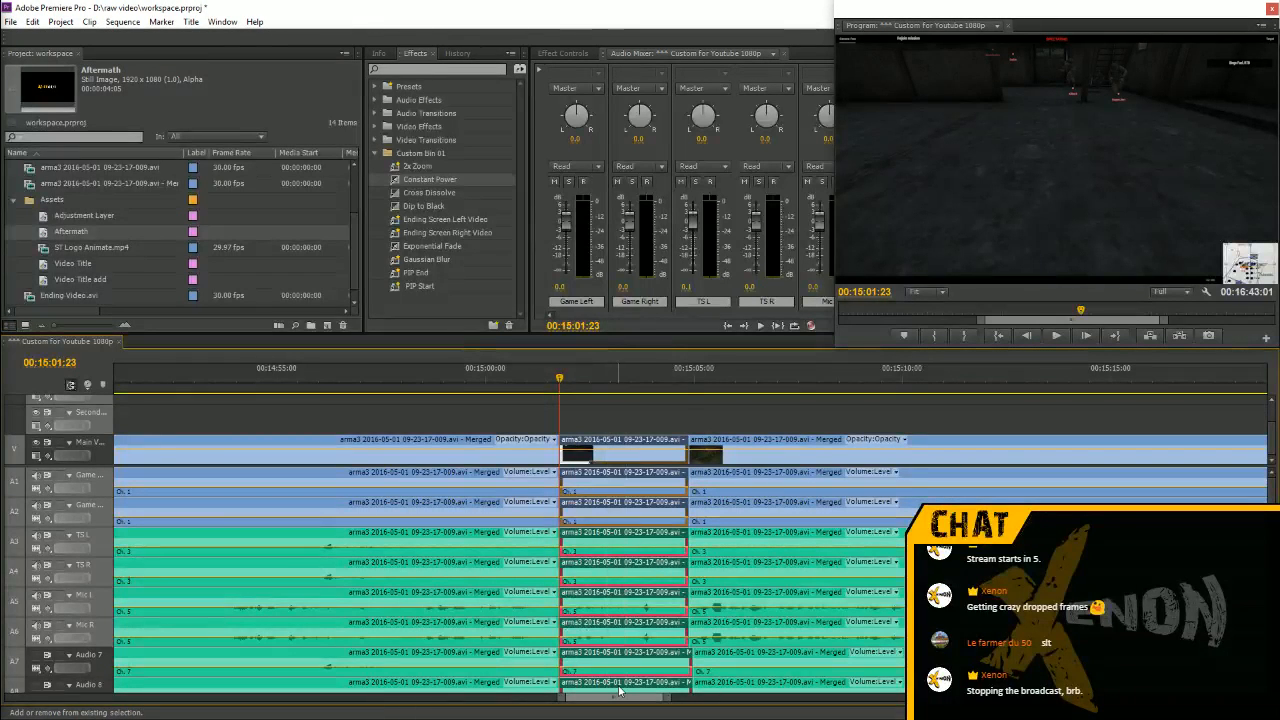
{"action": "key", "text": "shift+Delete"}
Add Constant Power to Mic L and Mic R and Cross Dissolve to the video at the 00:15:01:23 cut, and play through it
{"action": "left_click_drag", "start_coordinate": [430, 191], "coordinate": [560, 597]}
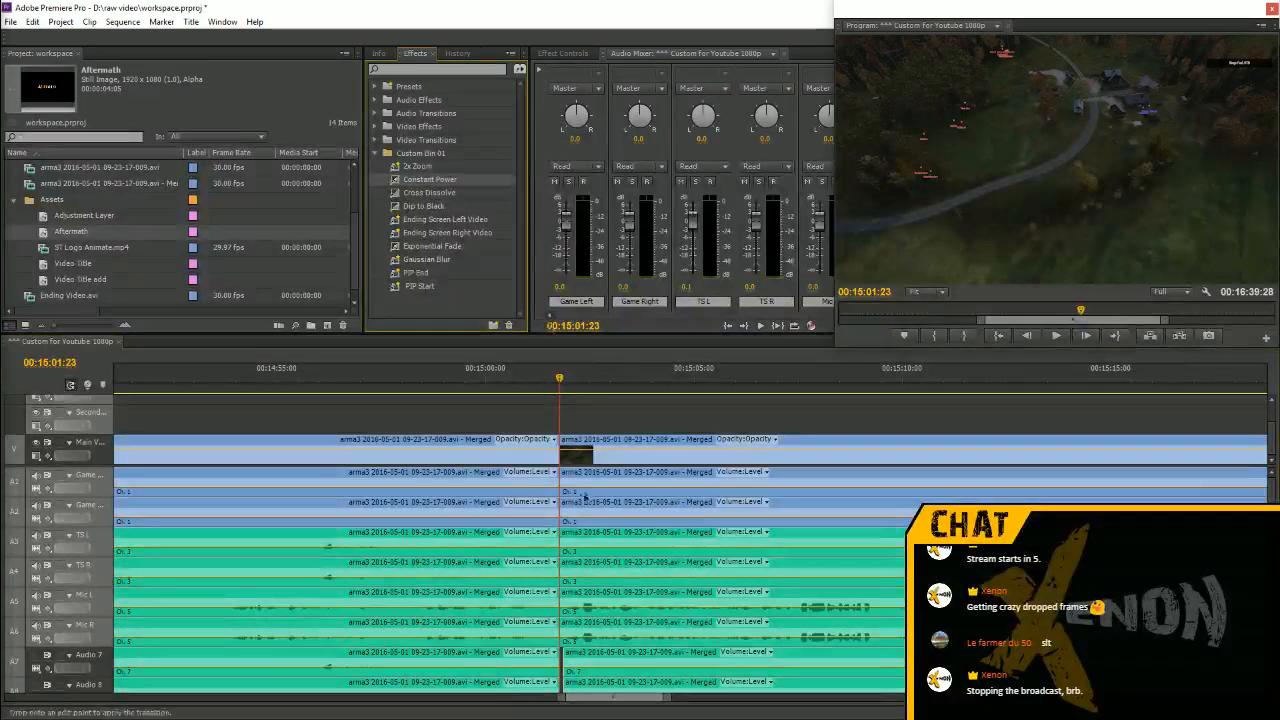
{"action": "left_click_drag", "start_coordinate": [422, 183], "coordinate": [560, 624]}
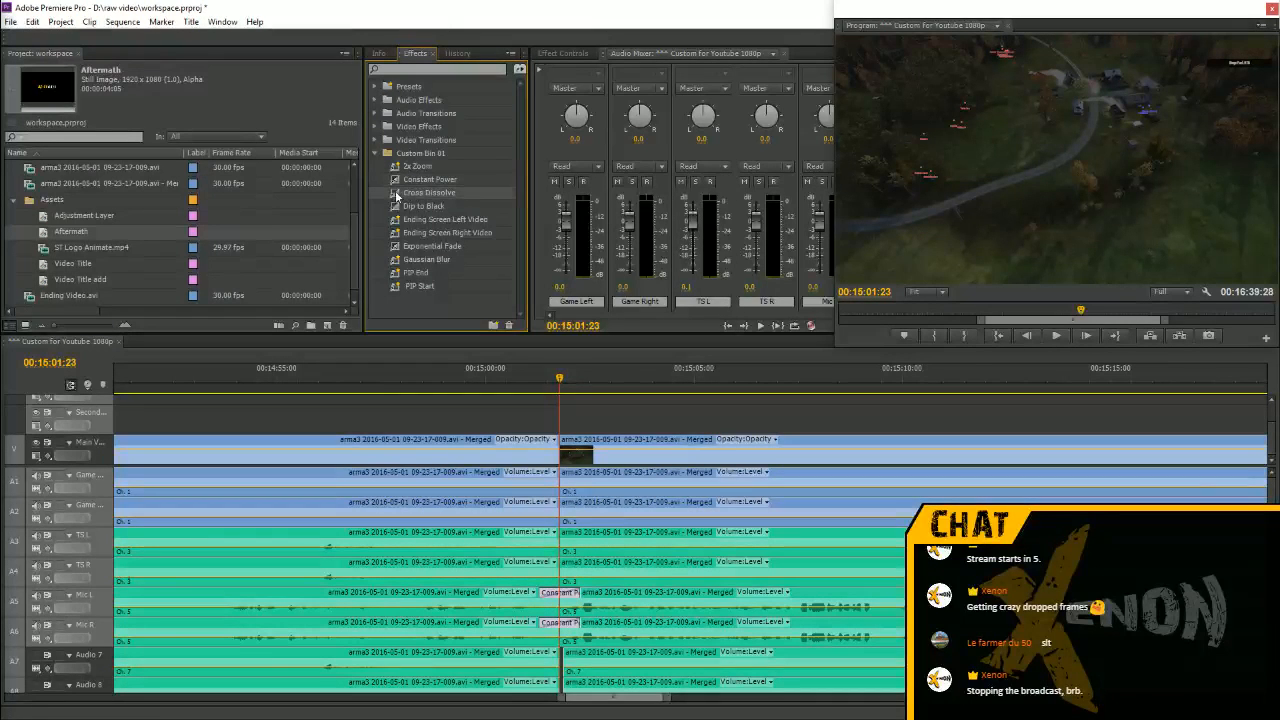
{"action": "left_click_drag", "start_coordinate": [396, 196], "coordinate": [566, 452]}
{"action": "left_click", "coordinate": [488, 372]}
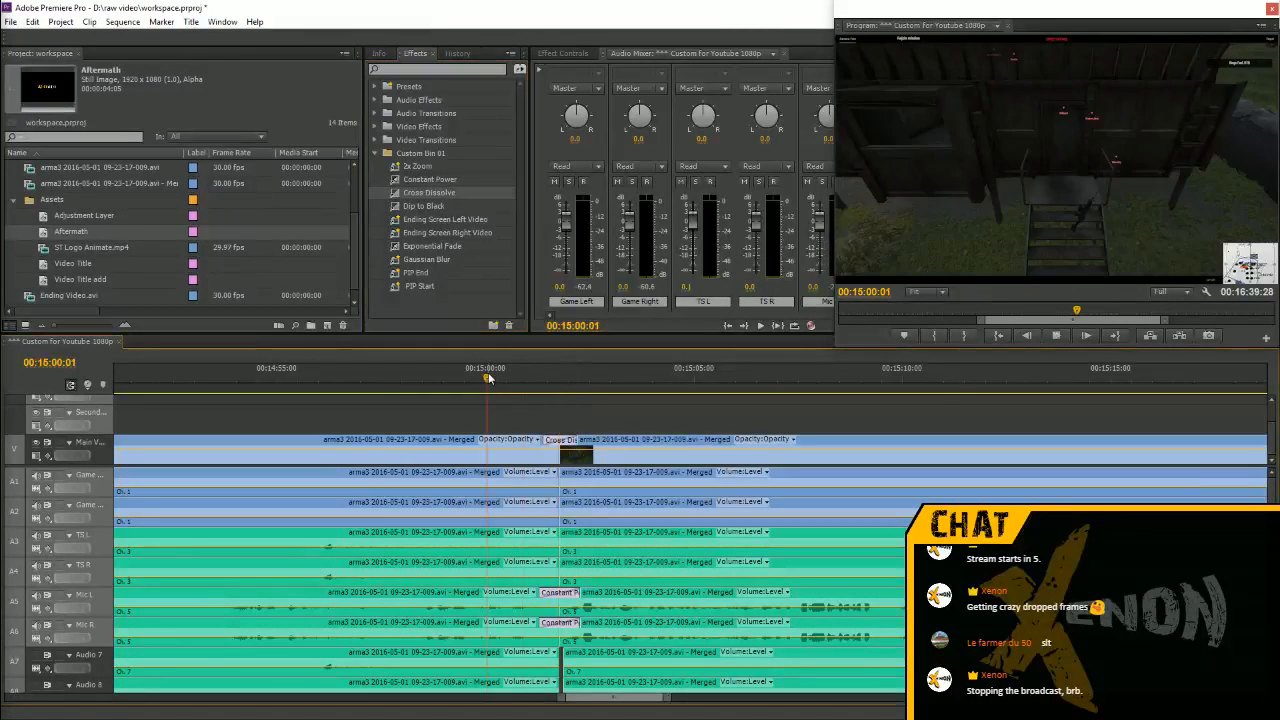
{"action": "key", "text": "space"}
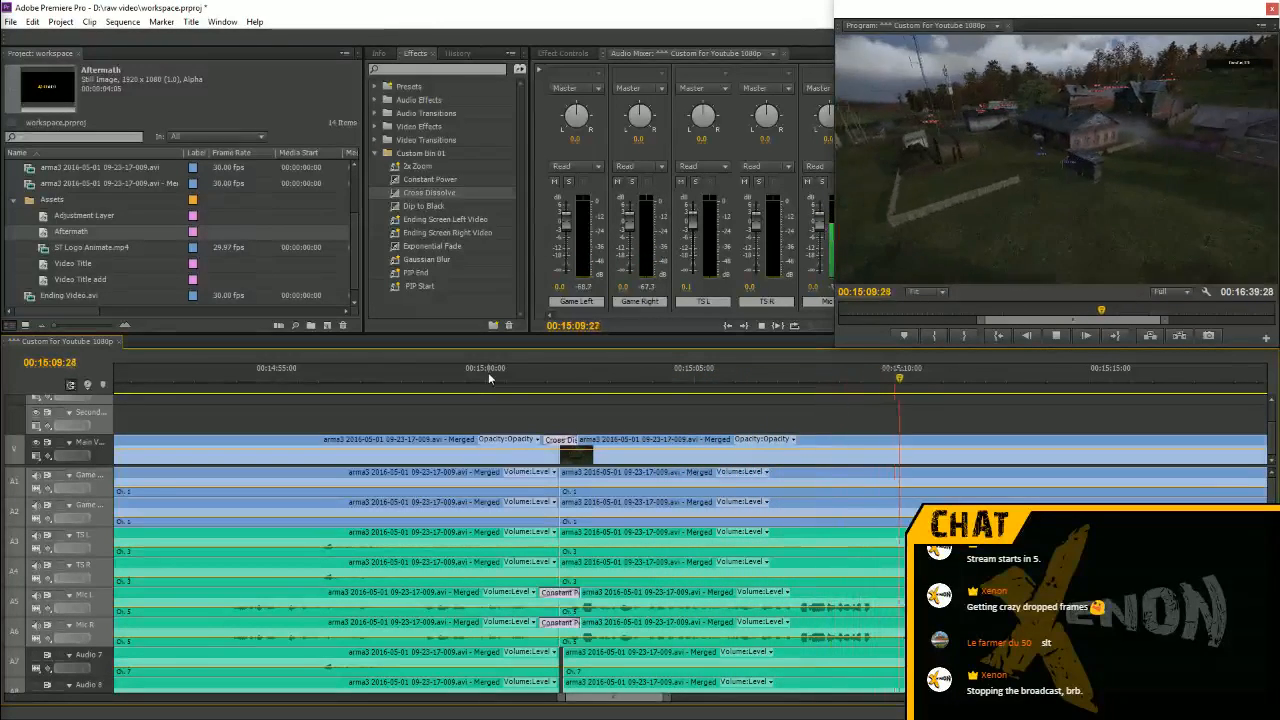
{"action": "key", "text": "minus"}
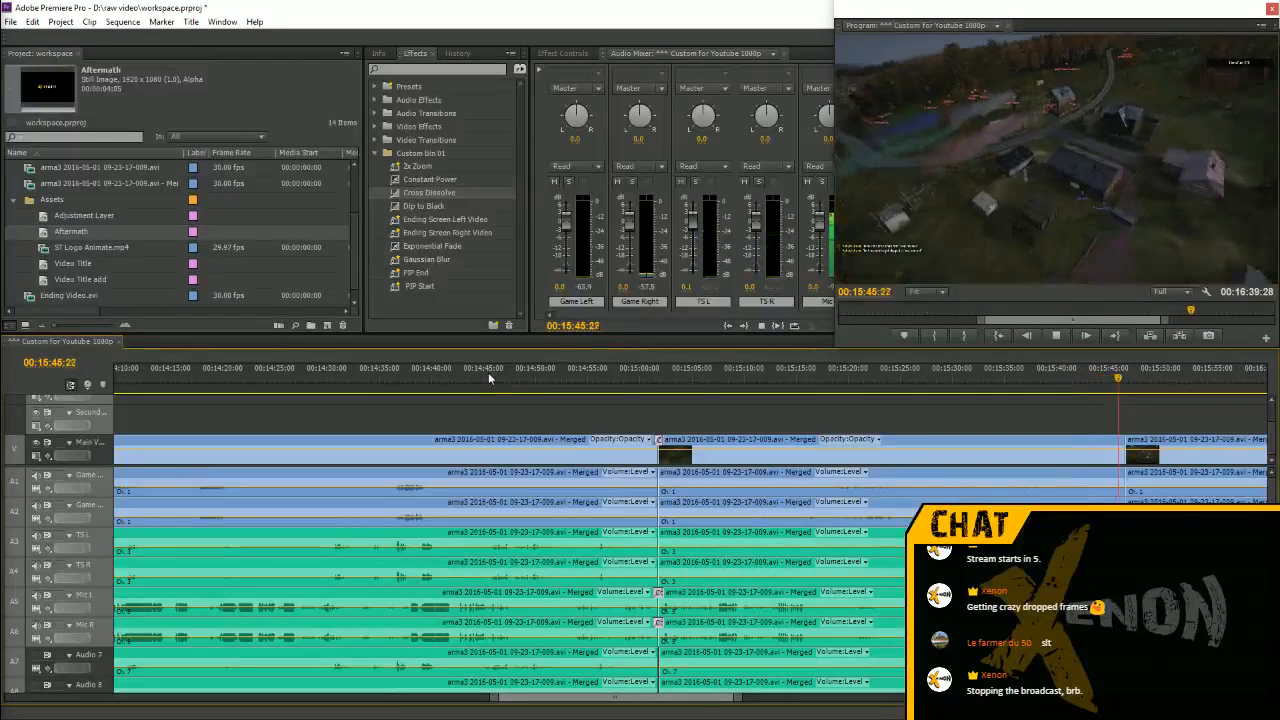
Split the video and all audio tracks at 00:15:46:13, just before the next clip boundary
{"action": "key", "text": "space"}
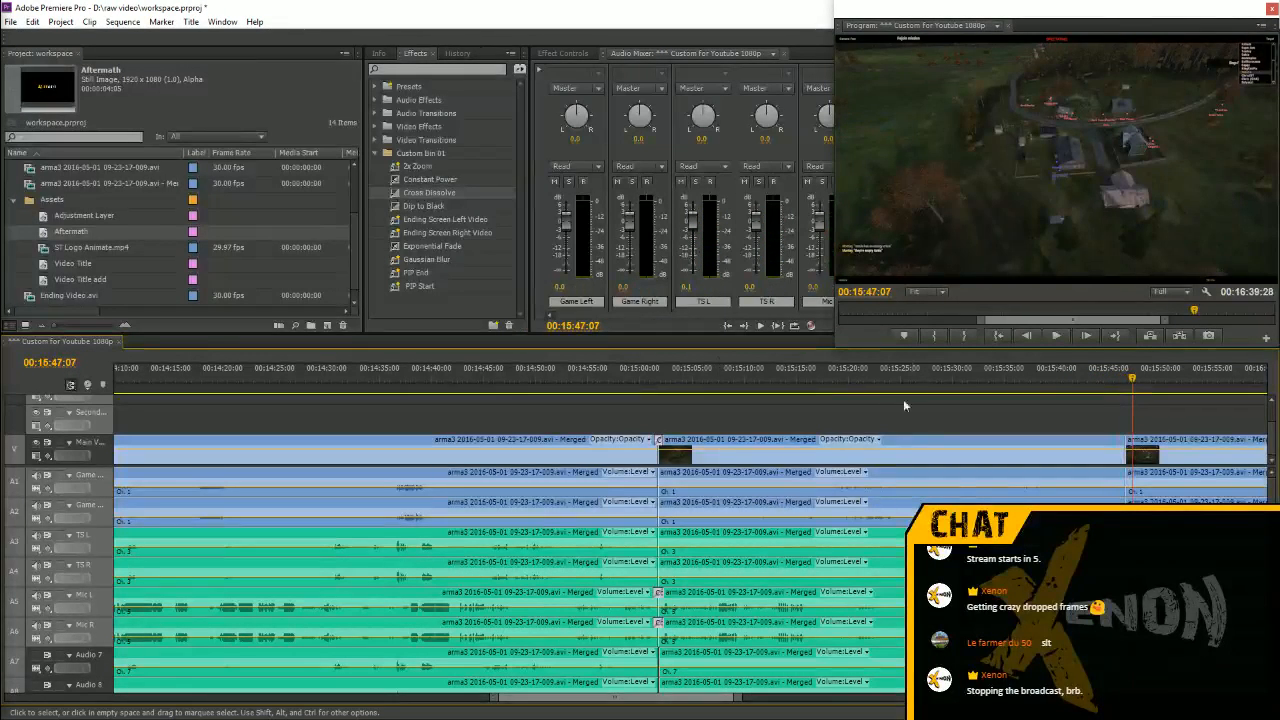
{"action": "key", "text": "equal"}
{"action": "key", "text": "equal"}
{"action": "left_click_drag", "start_coordinate": [673, 381], "coordinate": [657, 381]}
{"action": "key", "text": "c"}
{"action": "left_click", "coordinate": [660, 443]}
{"action": "left_click", "coordinate": [661, 478]}
{"action": "left_click", "coordinate": [661, 510]}
{"action": "left_click", "coordinate": [660, 540]}
{"action": "left_click", "coordinate": [661, 570]}
{"action": "left_click", "coordinate": [661, 600]}
{"action": "left_click", "coordinate": [661, 630]}
{"action": "left_click", "coordinate": [661, 660]}
{"action": "left_click", "coordinate": [661, 688]}
{"action": "key", "text": "v"}
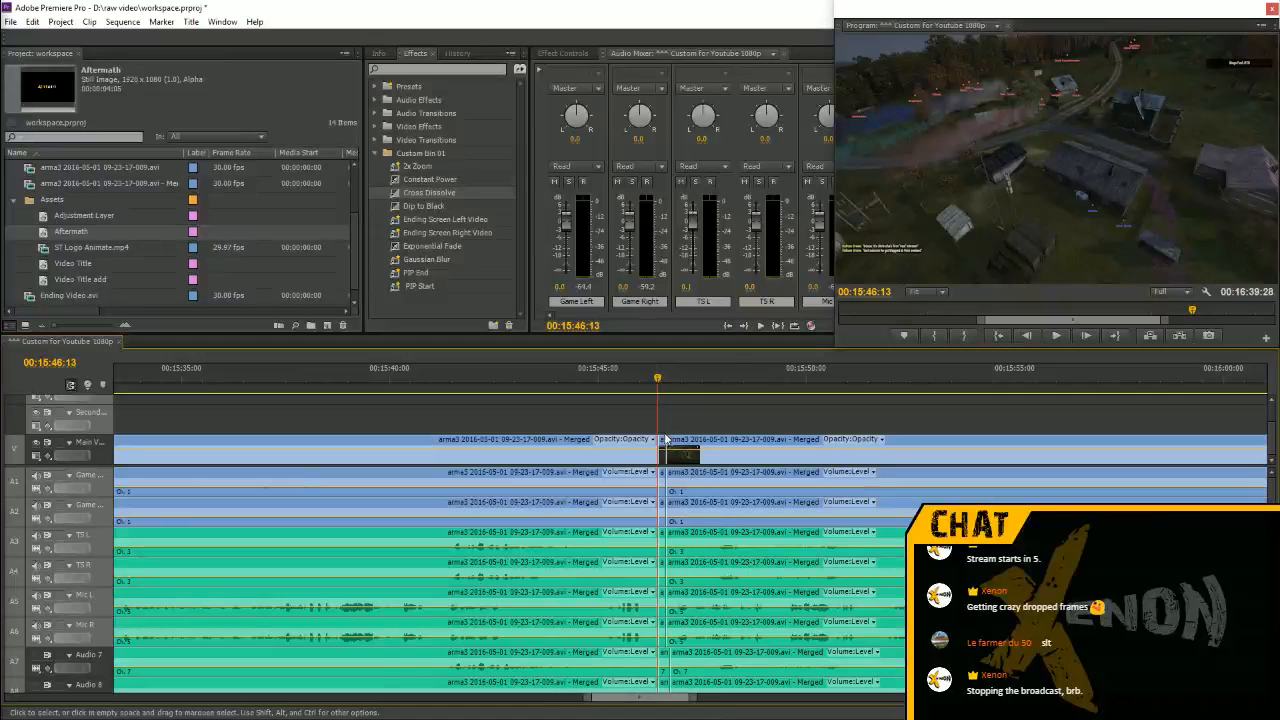
Ripple-delete the short piece between the 00:15:46:13 cut and the next clip on all tracks
{"action": "key", "text": "shift+Left"}
{"action": "left_click", "coordinate": [661, 425]}
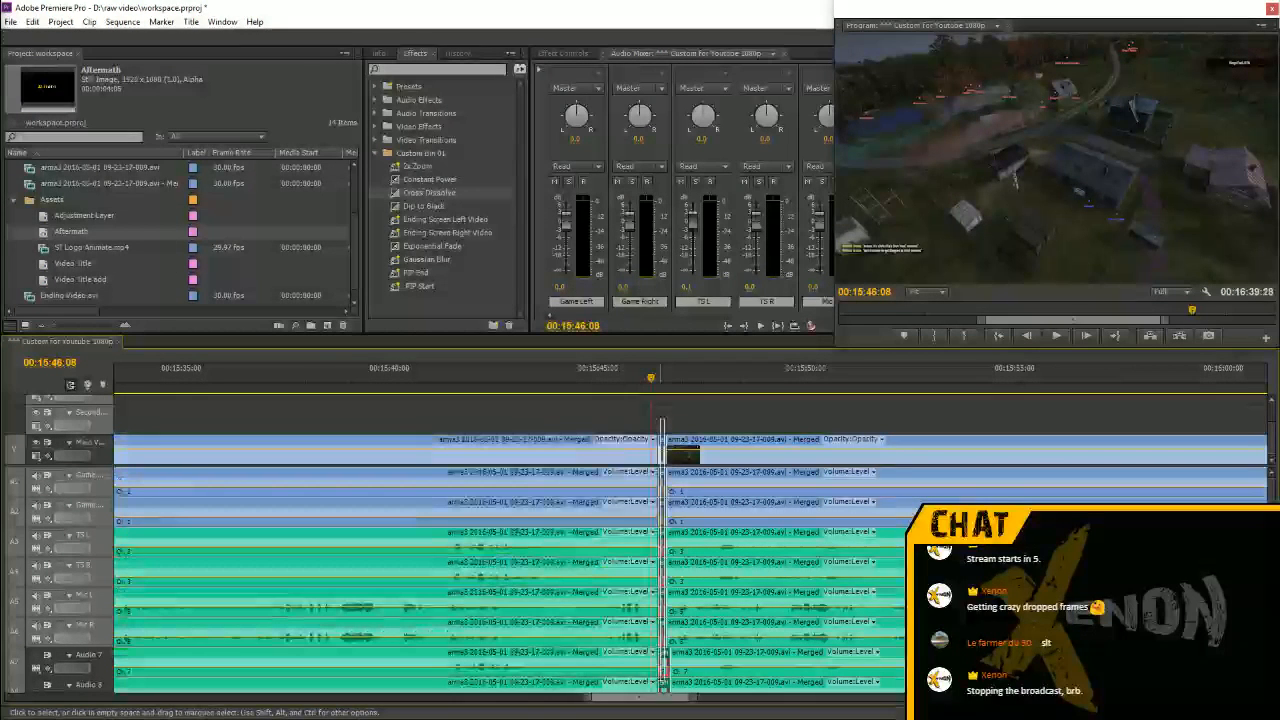
{"action": "key", "text": "shift+Delete"}
Play the last gameplay clip through to the end of the sequence to check its footage and audio
{"action": "left_click", "coordinate": [624, 372]}
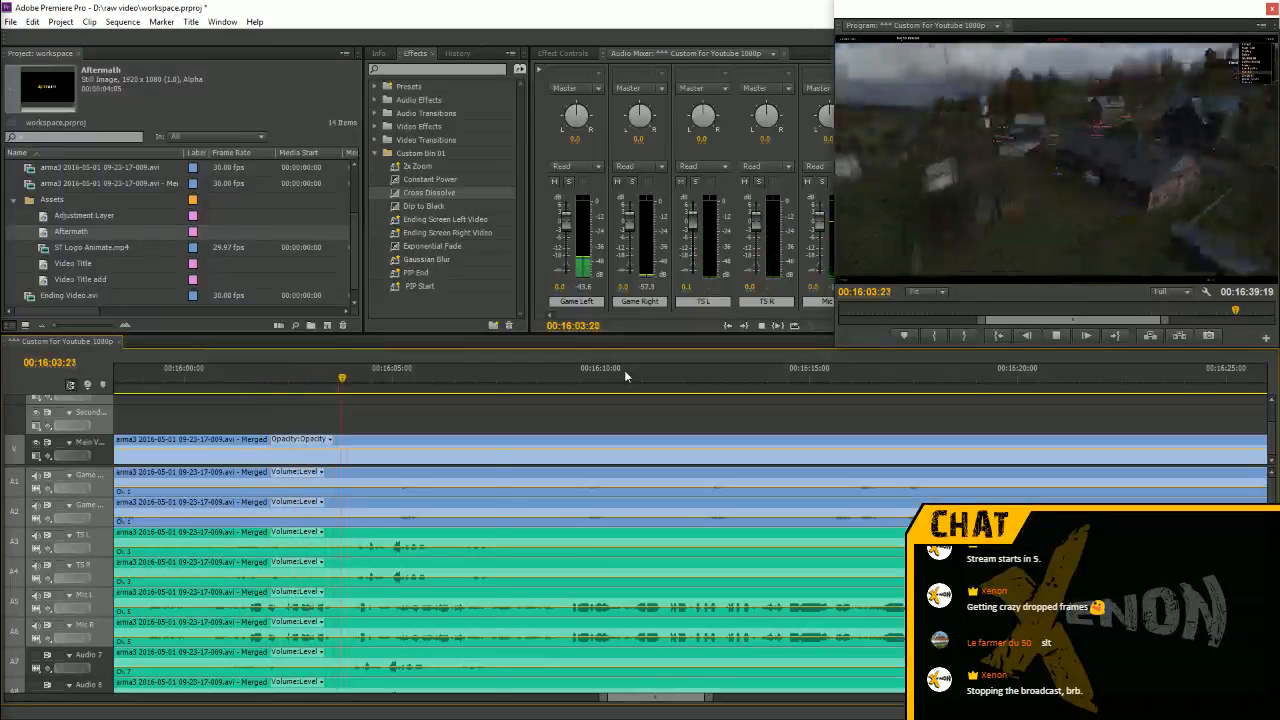
{"action": "key", "text": "space"}
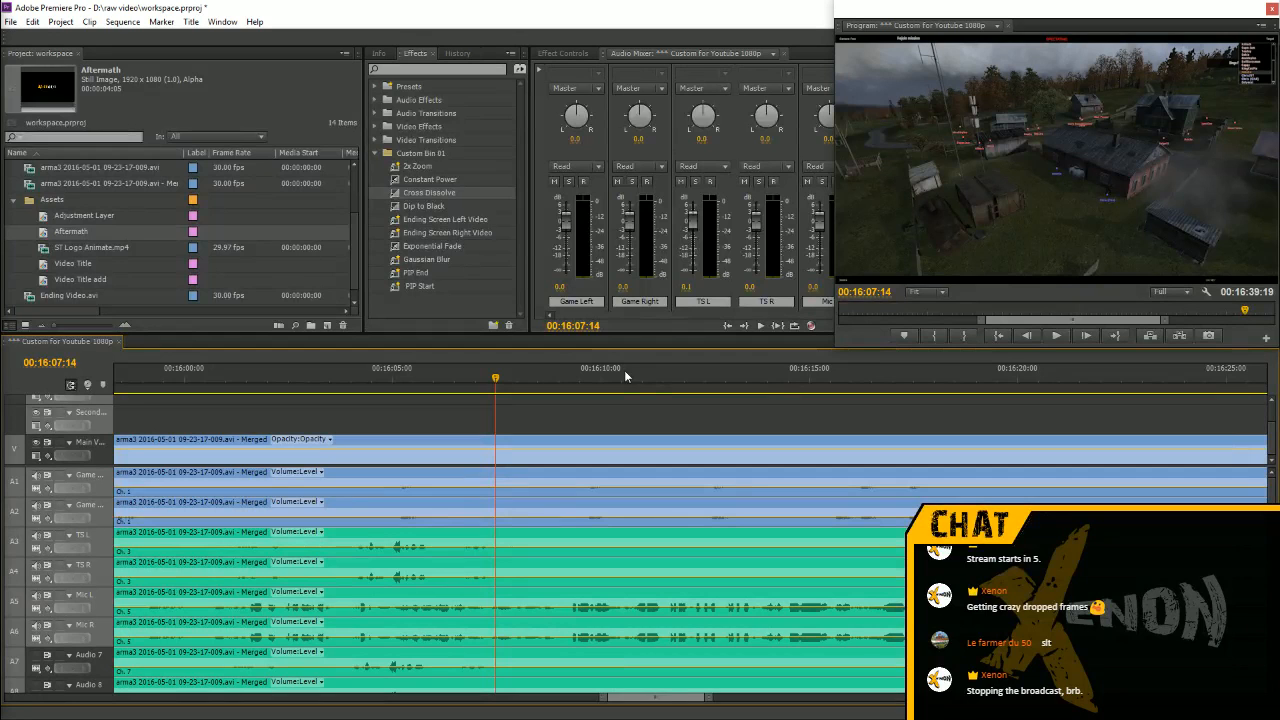
{"action": "key", "text": "space"}
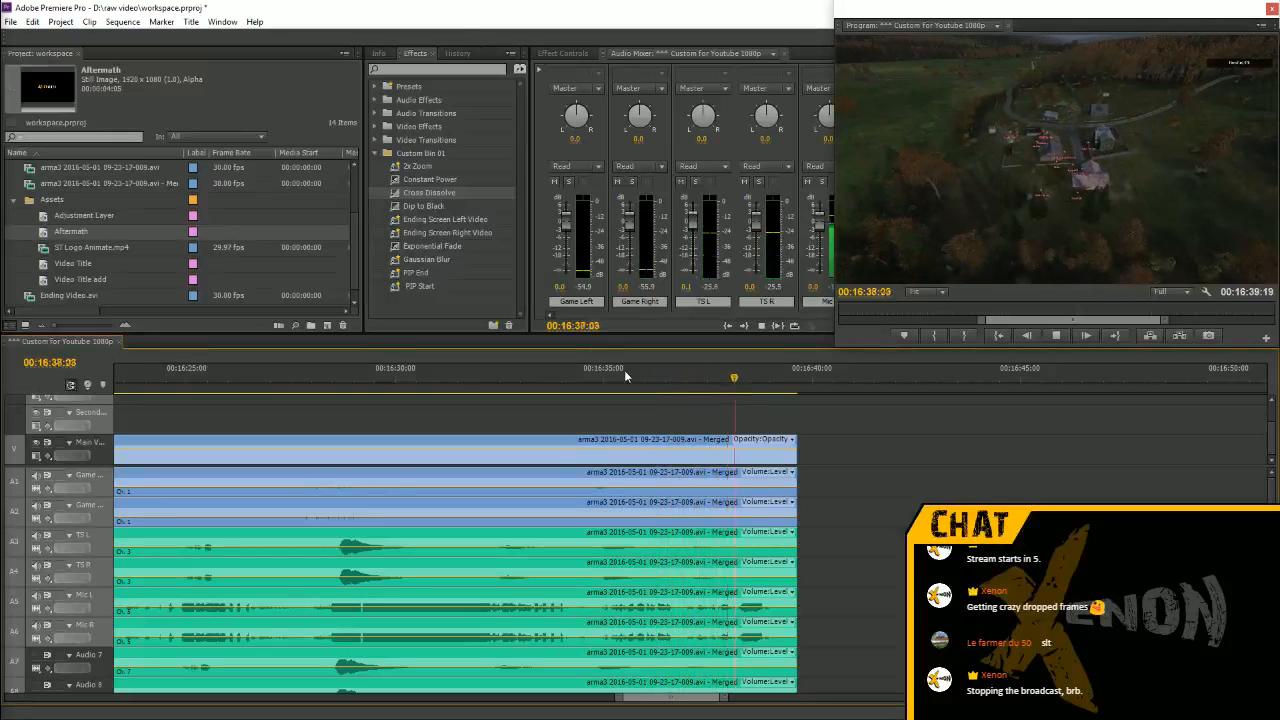
Add Dip to Black to the end of the last video clip and Exponential Fade to Mic L and Mic R, each about 3 seconds long
{"action": "left_click_drag", "start_coordinate": [400, 199], "coordinate": [773, 444]}
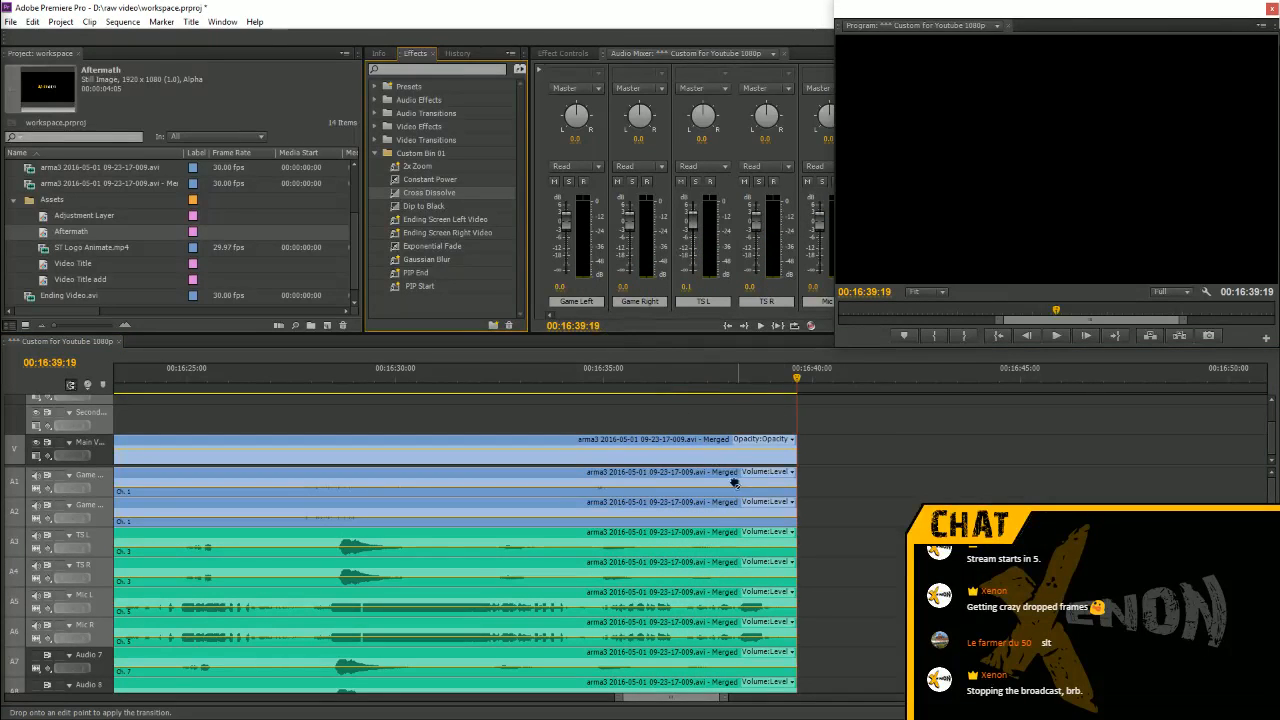
{"action": "left_click", "coordinate": [415, 207]}
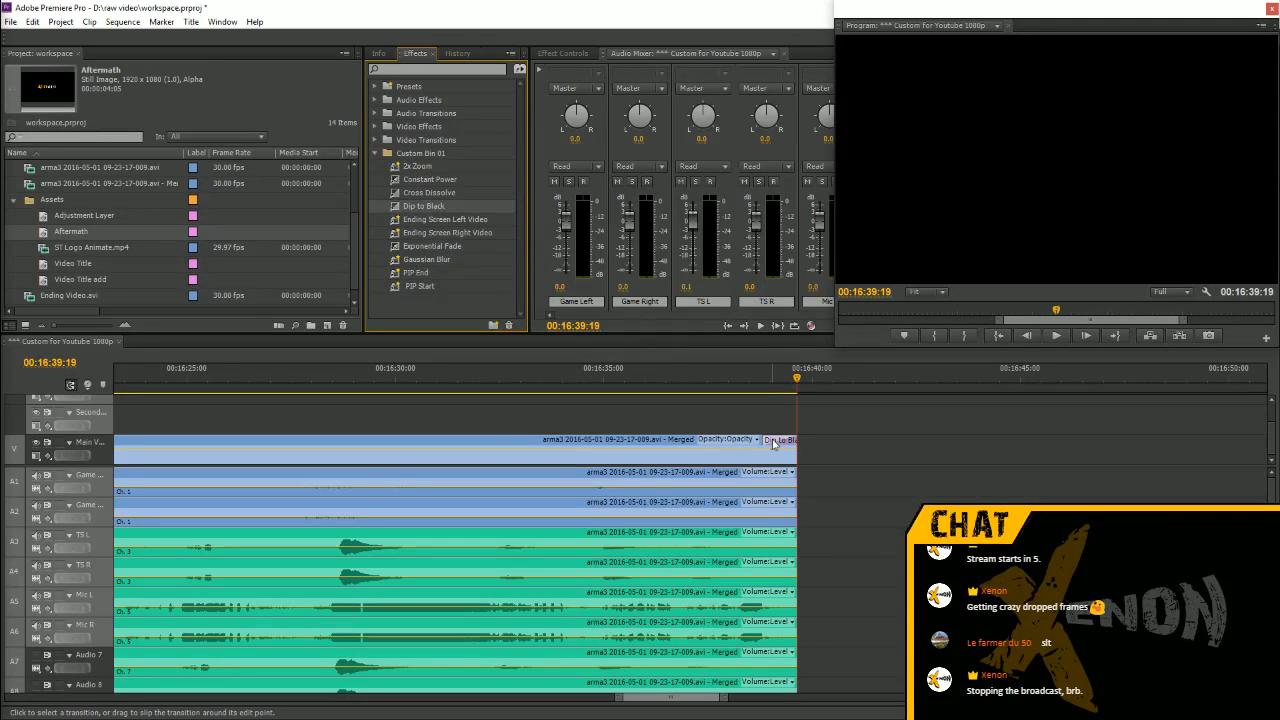
{"action": "left_click_drag", "start_coordinate": [773, 443], "coordinate": [655, 443]}
{"action": "left_click_drag", "start_coordinate": [432, 246], "coordinate": [785, 592]}
{"action": "left_click_drag", "start_coordinate": [430, 246], "coordinate": [672, 611]}
{"action": "left_click_drag", "start_coordinate": [757, 592], "coordinate": [670, 589]}
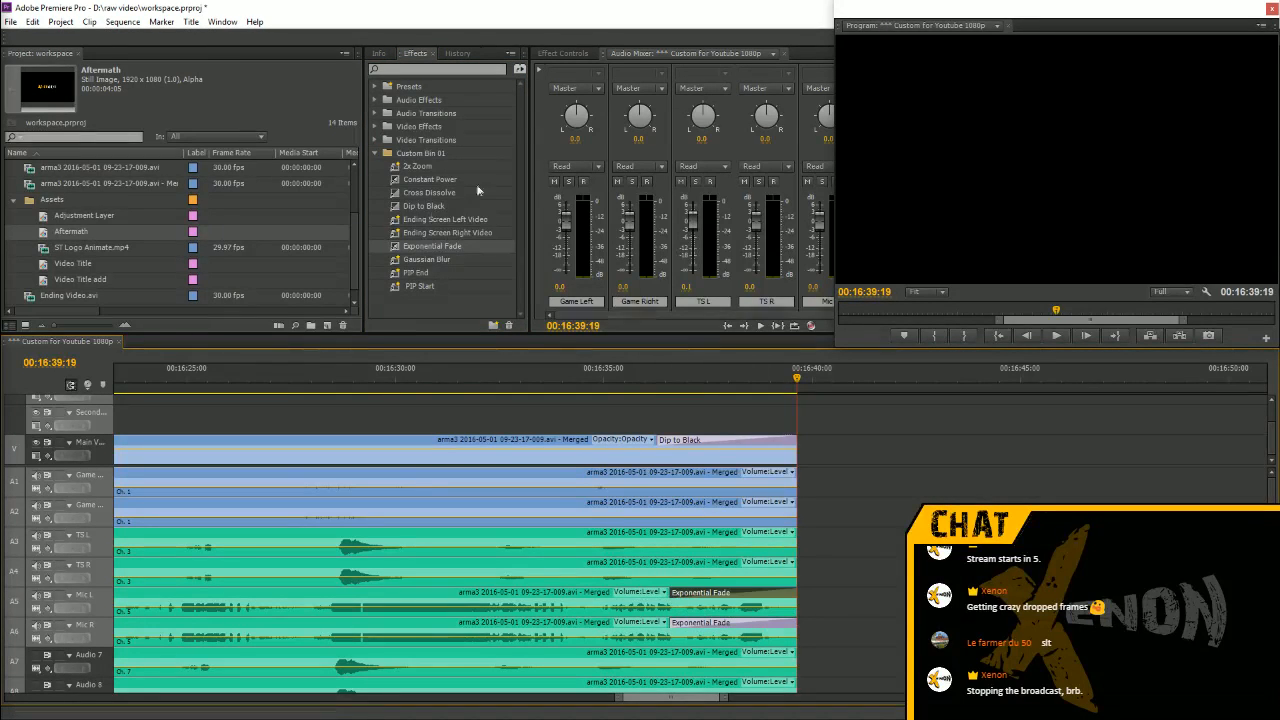
Play the closing fade from 00:16:33:23 to the end of the sequence to check it
{"action": "left_click", "coordinate": [420, 196]}
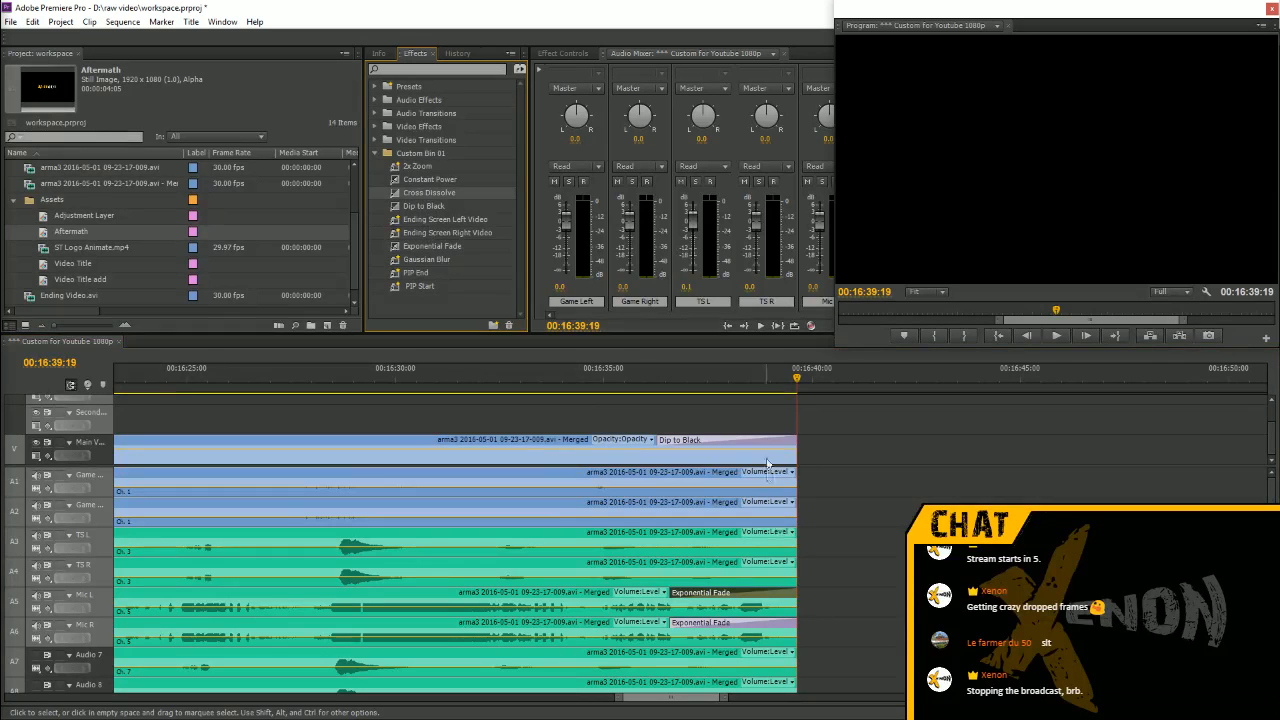
{"action": "left_click_drag", "start_coordinate": [596, 372], "coordinate": [552, 369]}
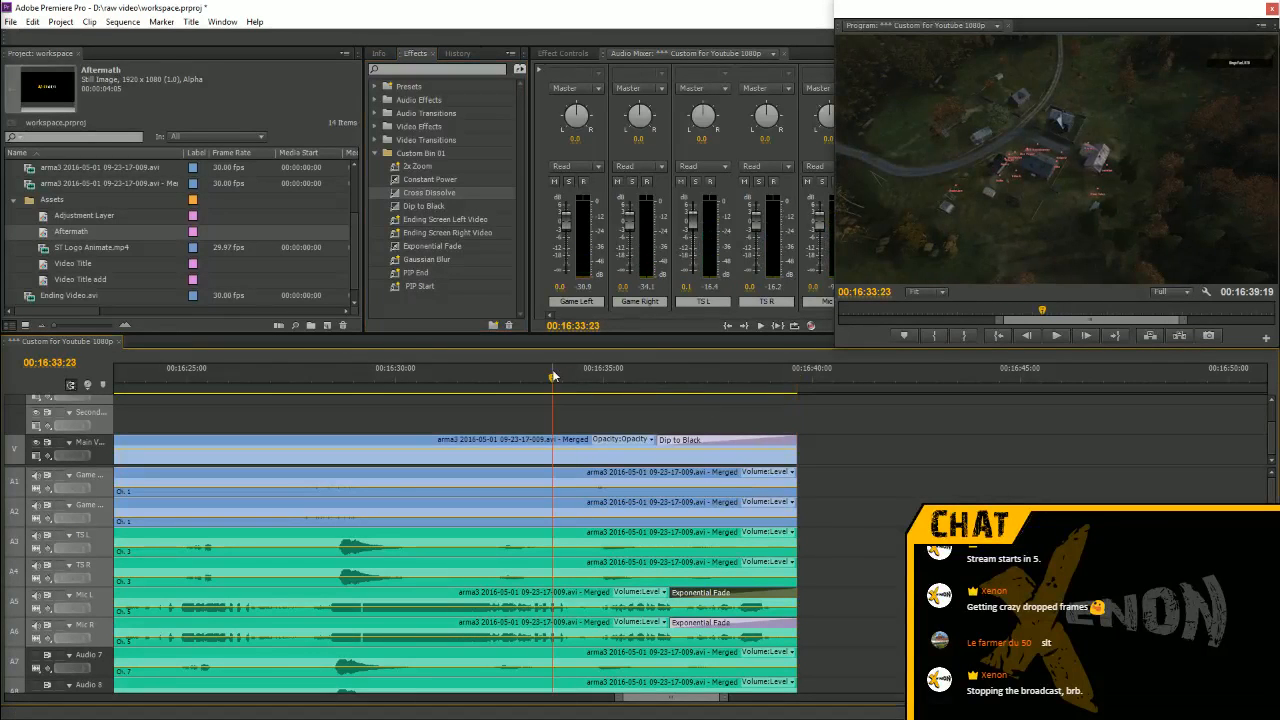
{"action": "key", "text": "space"}
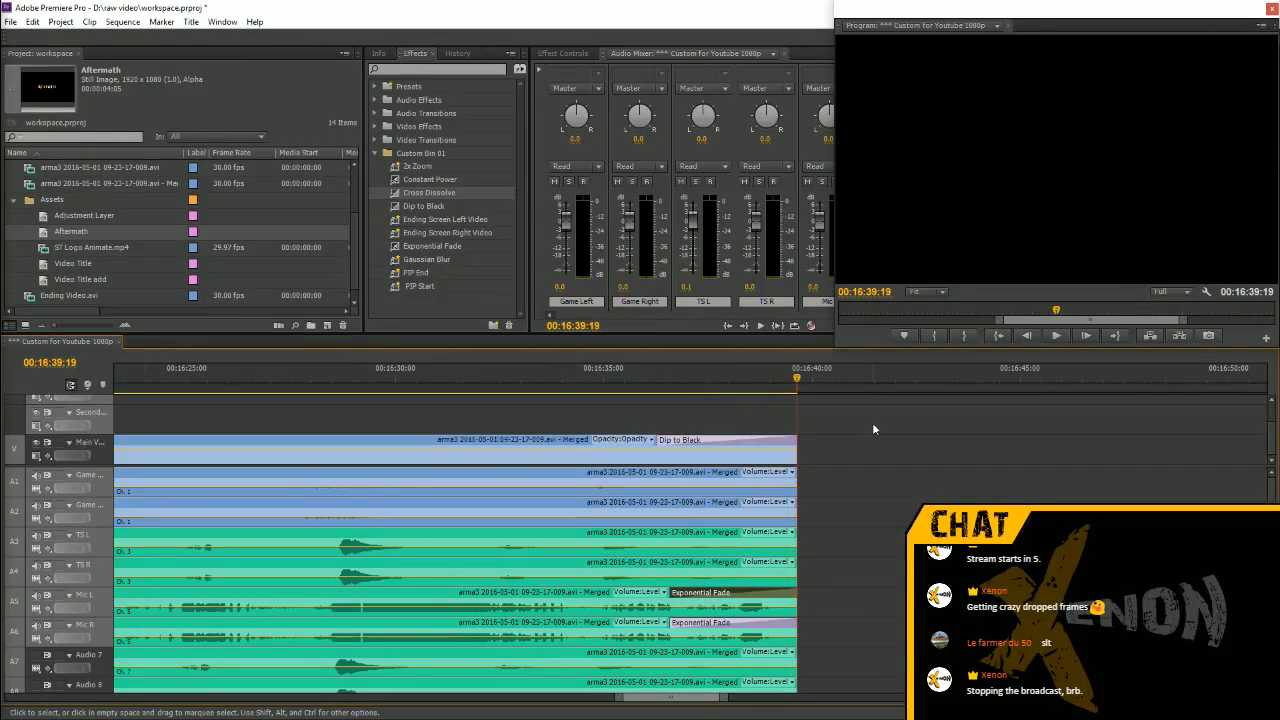
Save the project
{"action": "key", "text": "minus"}
{"action": "key", "text": "minus"}
{"action": "key", "text": "minus"}
{"action": "key", "text": "minus"}
{"action": "key", "text": "minus"}
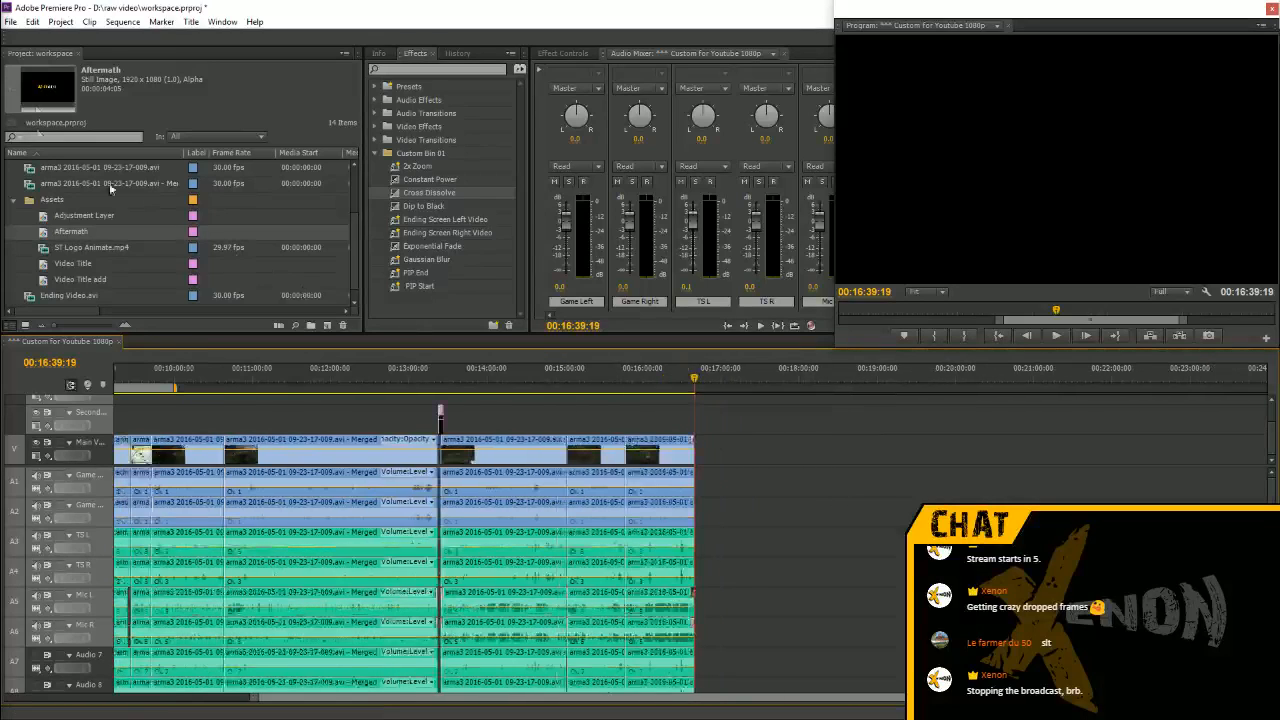
{"action": "left_click", "coordinate": [12, 21]}
{"action": "left_click", "coordinate": [40, 129]}
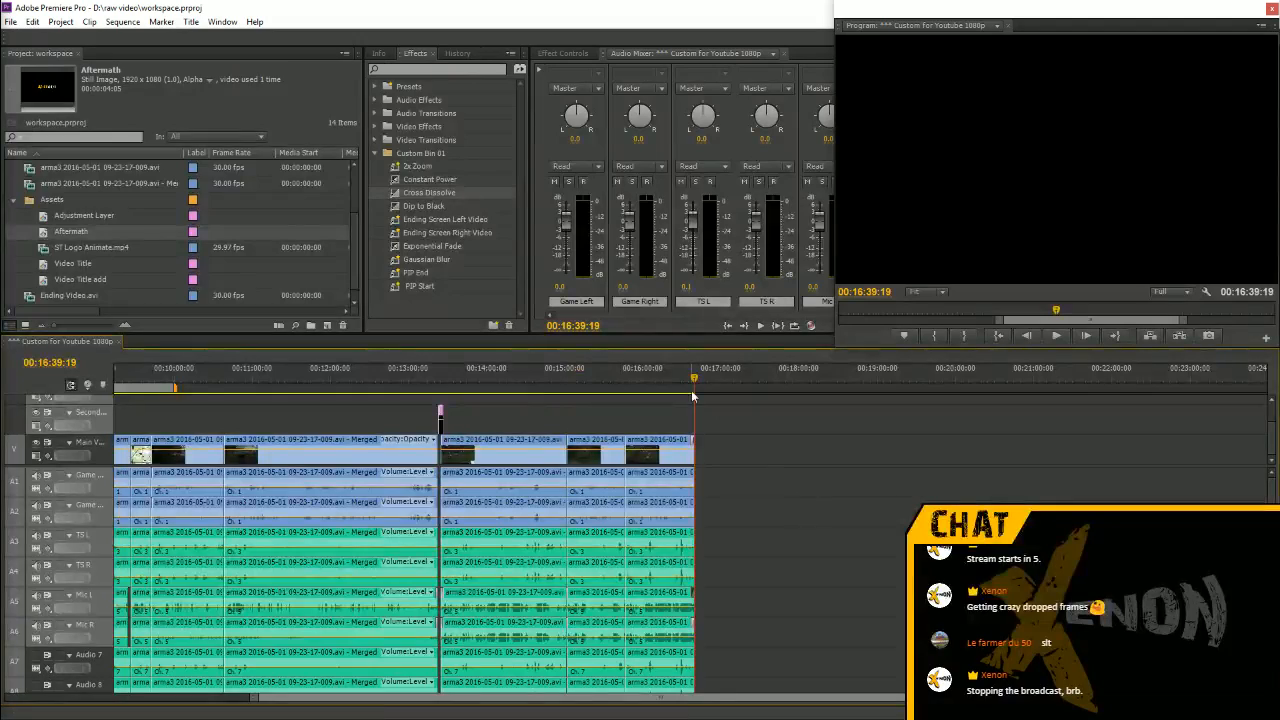
Place Ending Video.avi on the main video track and A1, directly after the last gameplay clip
{"action": "key", "text": "equal"}
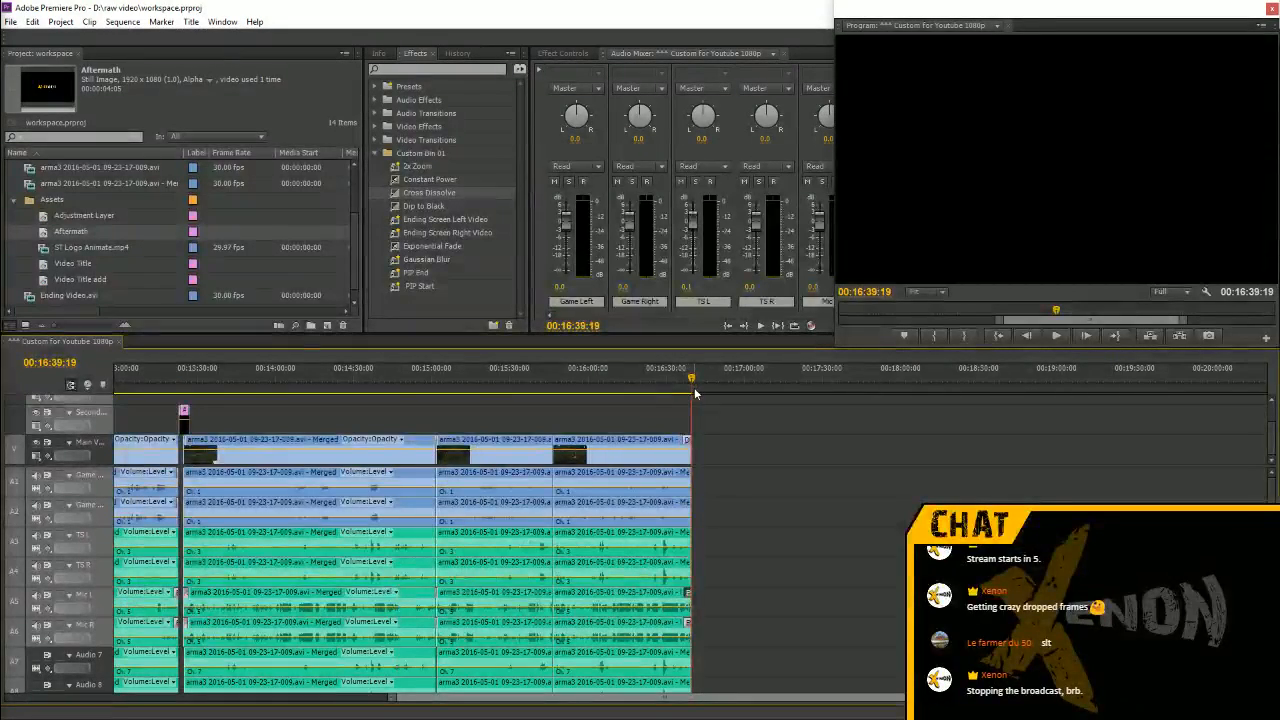
{"action": "key", "text": "minus"}
{"action": "key", "text": "equal"}
{"action": "key", "text": "equal"}
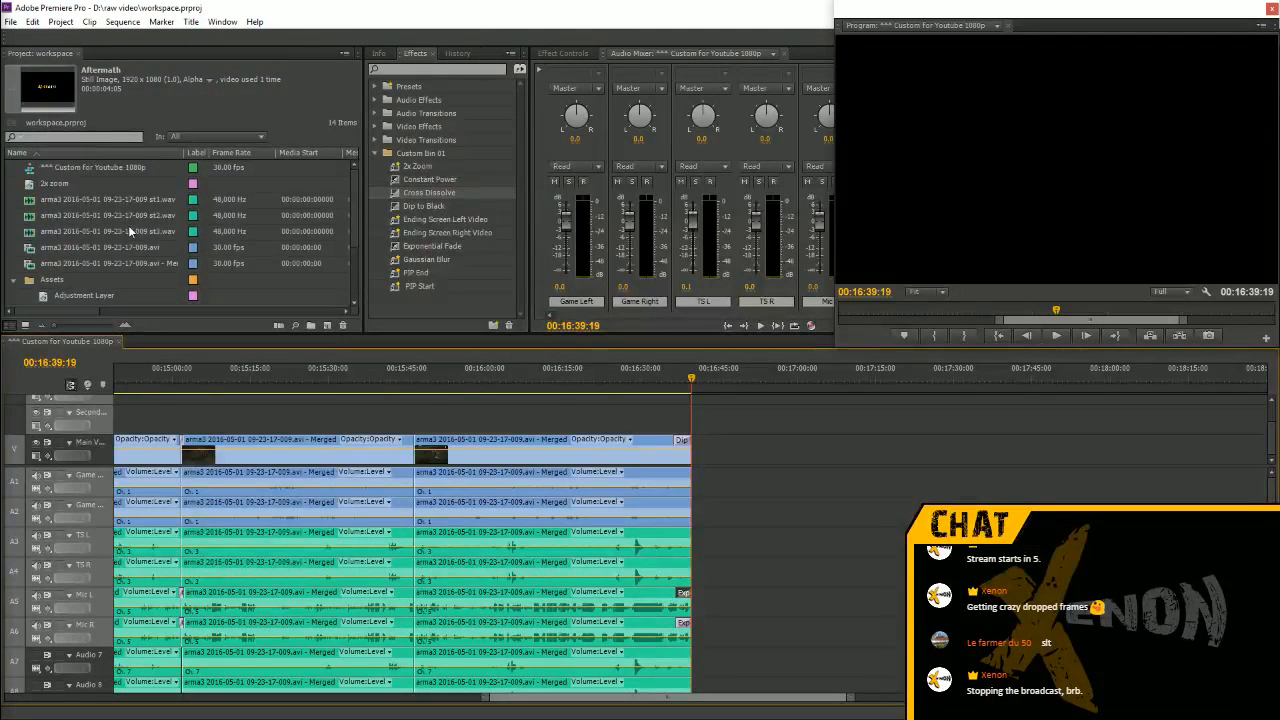
{"action": "left_click_drag", "start_coordinate": [70, 296], "coordinate": [714, 461]}
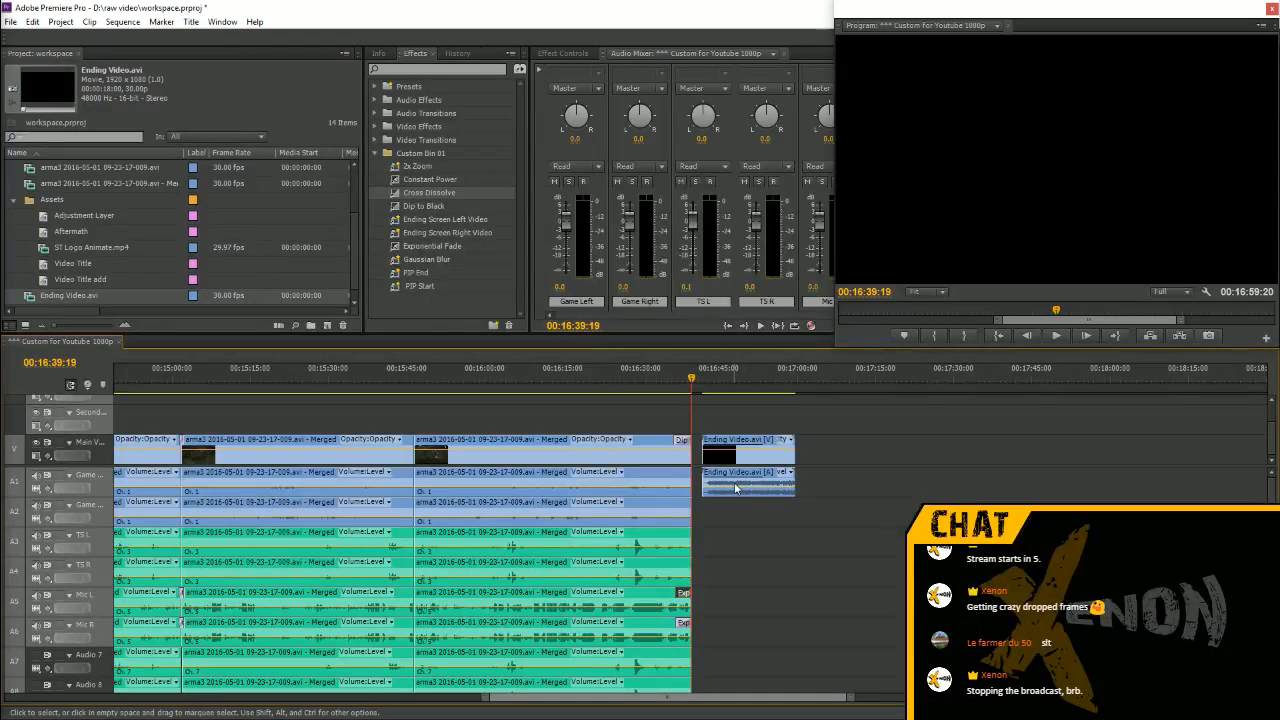
{"action": "left_click_drag", "start_coordinate": [738, 486], "coordinate": [738, 490]}
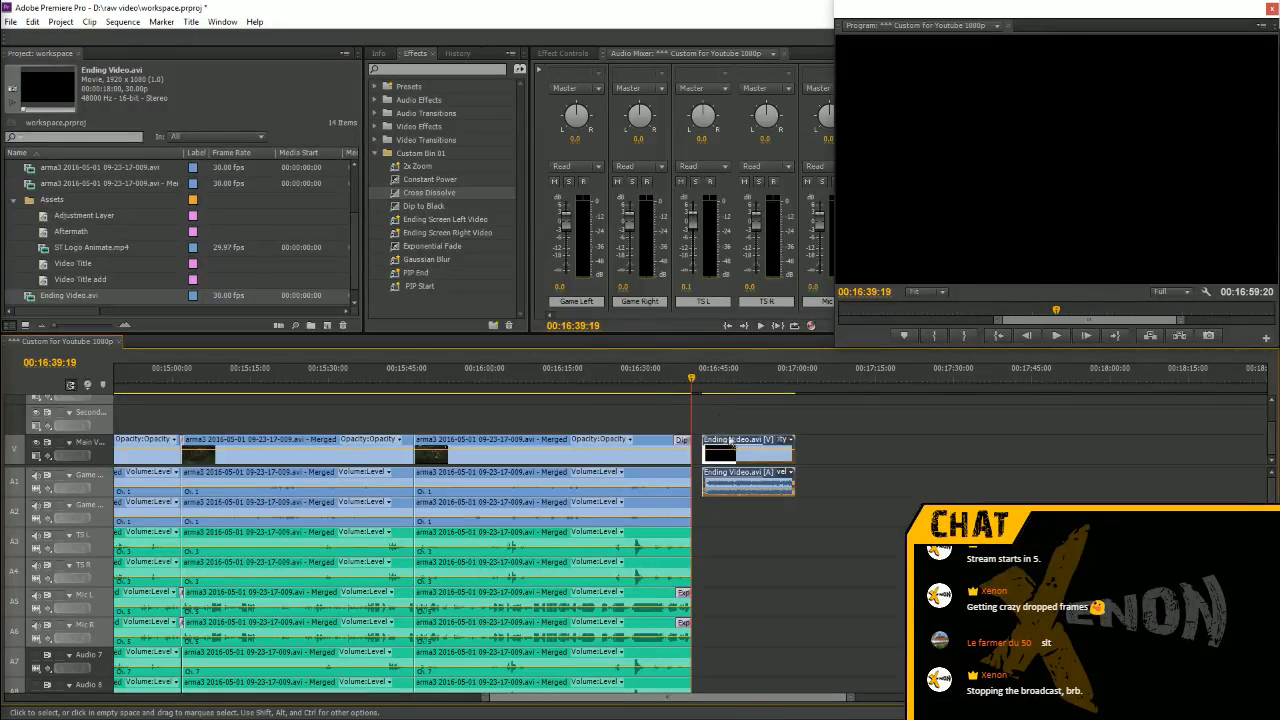
{"action": "left_click_drag", "start_coordinate": [738, 450], "coordinate": [727, 450]}
Play the ending video to its end and review its end-screen graphics
{"action": "left_click", "coordinate": [658, 413]}
{"action": "key", "text": "space"}
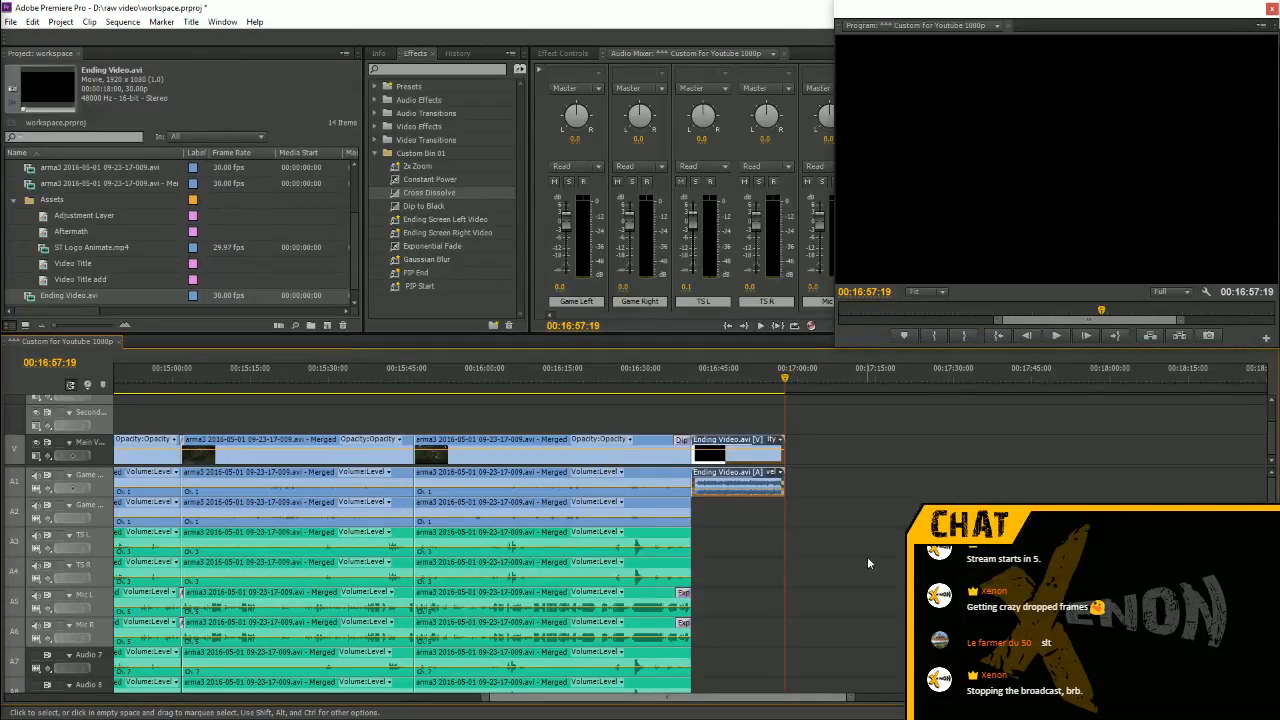
{"action": "left_click", "coordinate": [734, 372]}
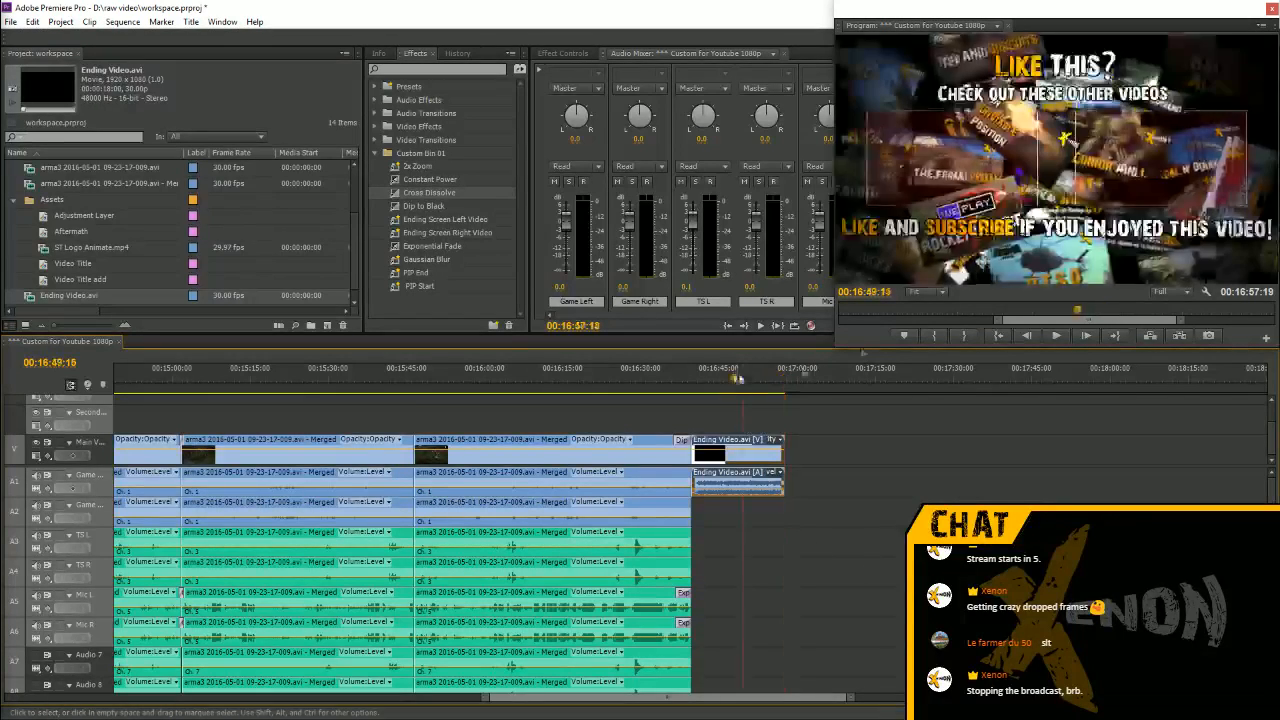
Extend the work area from the sequence start to just past the end of Ending Video.avi
{"action": "key", "text": "minus"}
{"action": "key", "text": "minus"}
{"action": "key", "text": "minus"}
{"action": "key", "text": "minus"}
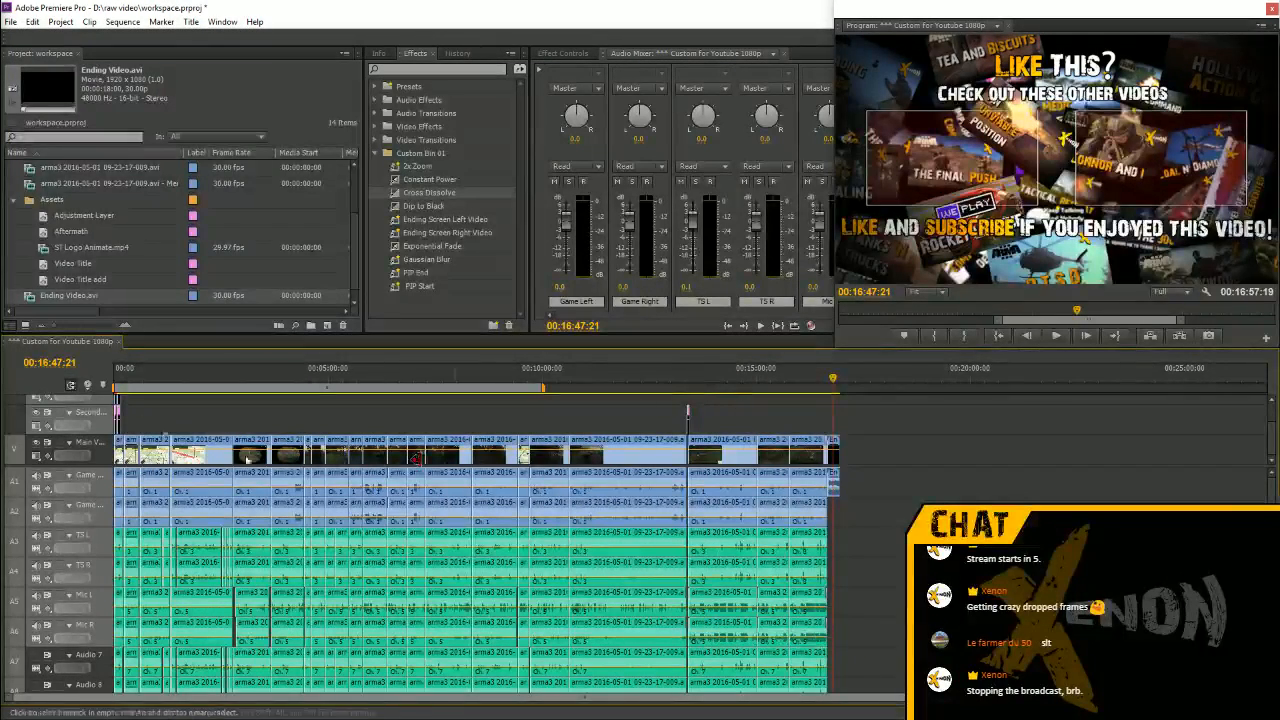
{"action": "left_click_drag", "start_coordinate": [159, 367], "coordinate": [52, 383]}
{"action": "key", "text": "equal"}
{"action": "key", "text": "equal"}
{"action": "key", "text": "equal"}
{"action": "key", "text": "equal"}
{"action": "key", "text": "equal"}
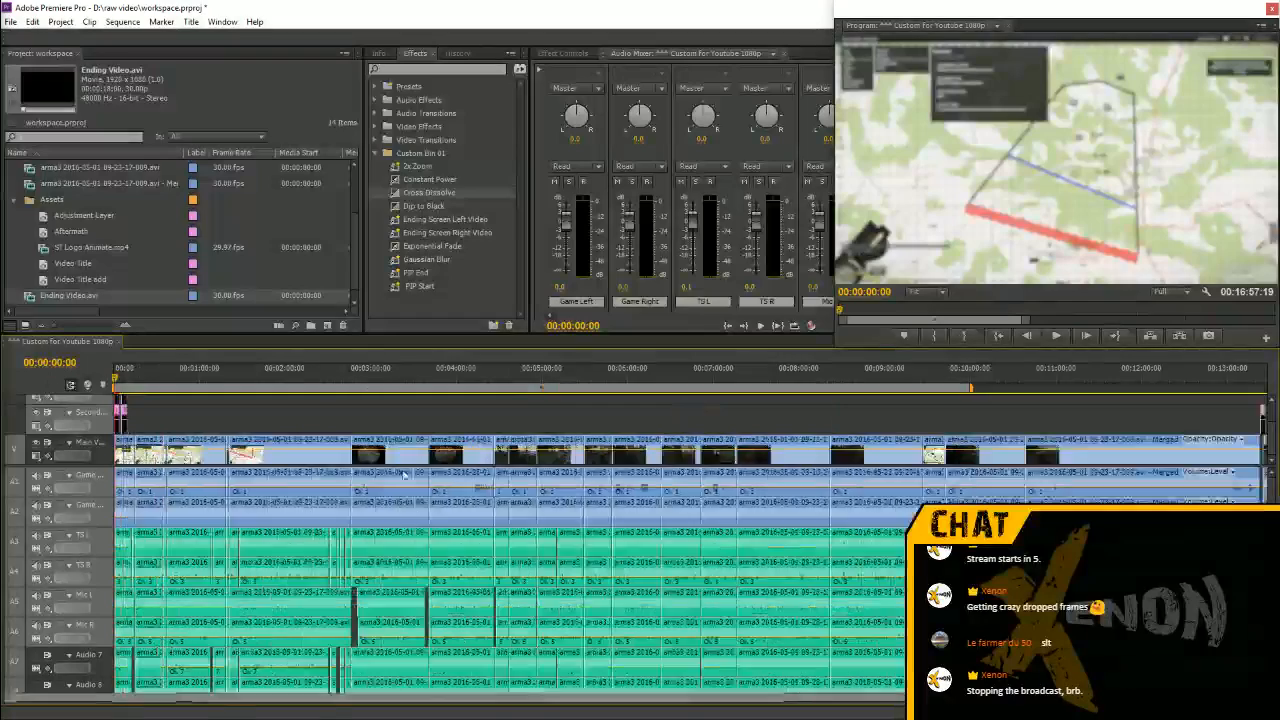
{"action": "key", "text": "minus"}
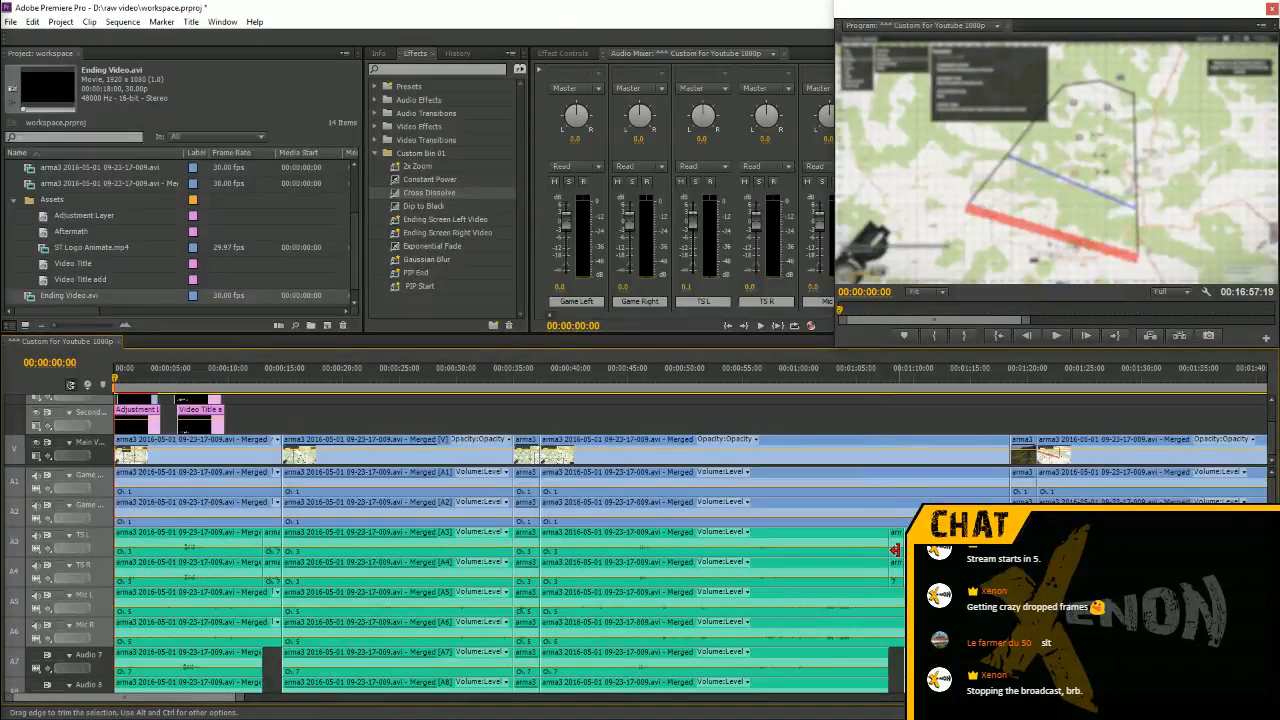
{"action": "key", "text": "minus"}
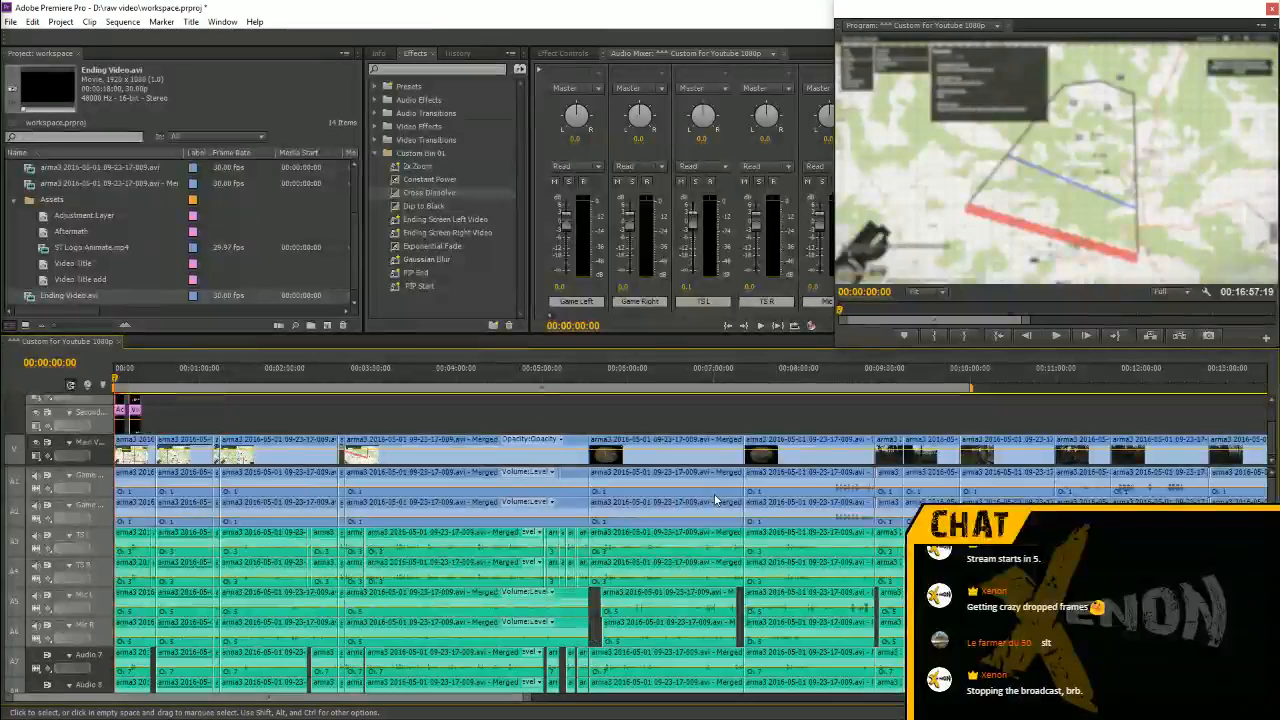
{"action": "key", "text": "minus"}
{"action": "key", "text": "minus"}
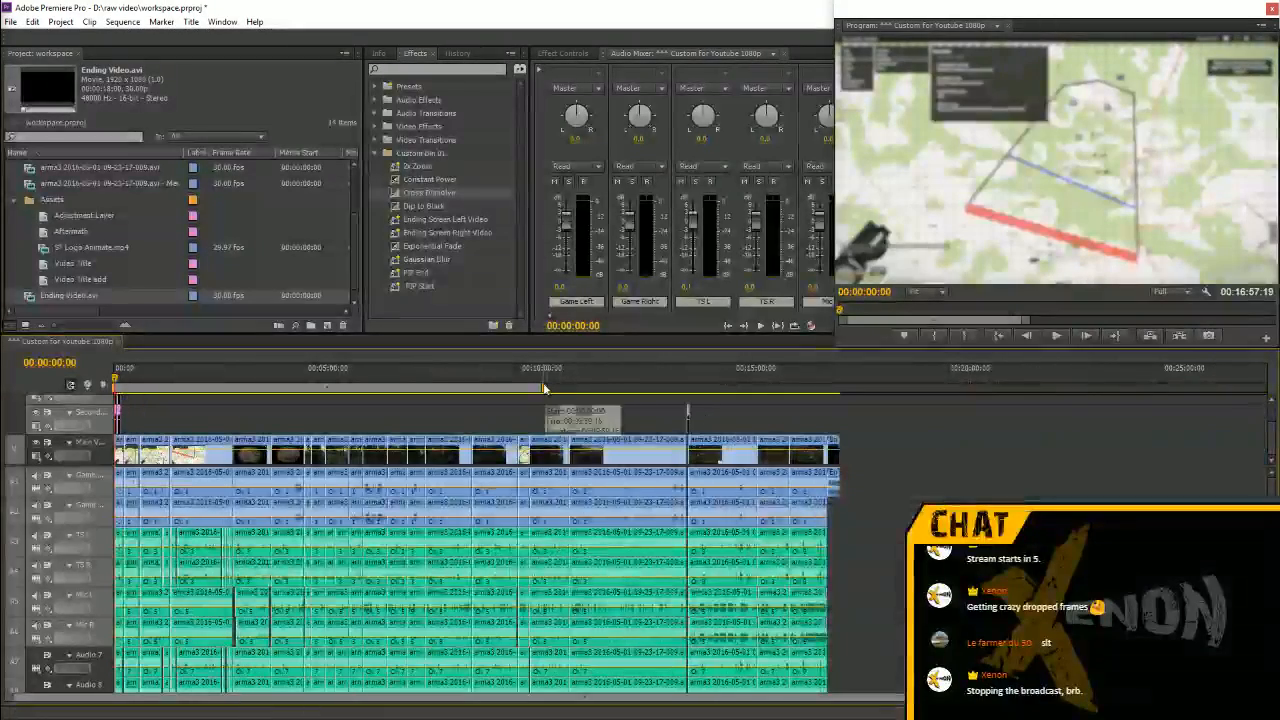
{"action": "left_click_drag", "start_coordinate": [542, 387], "coordinate": [843, 404]}
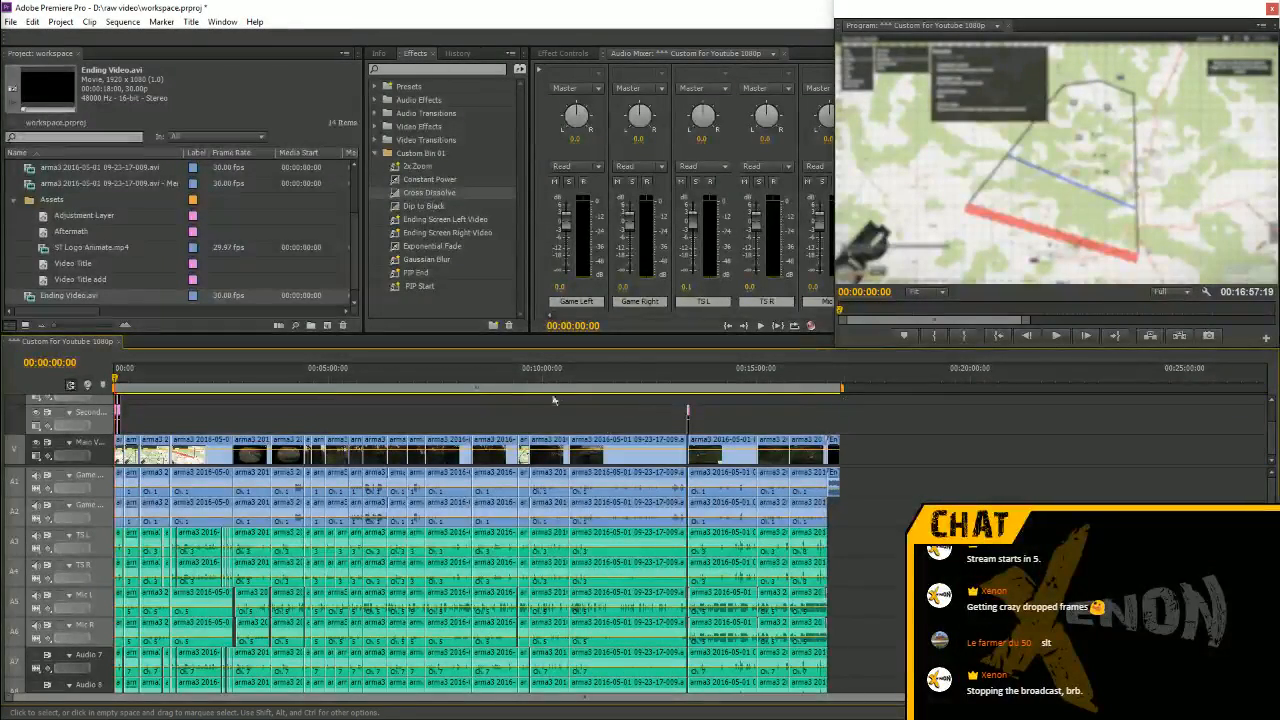
Duplicate the video of the clip between about 00:09:27 and 00:09:42:22 onto the secondary video track directly above it
{"action": "left_click", "coordinate": [522, 376]}
{"action": "key", "text": "equal"}
{"action": "key", "text": "equal"}
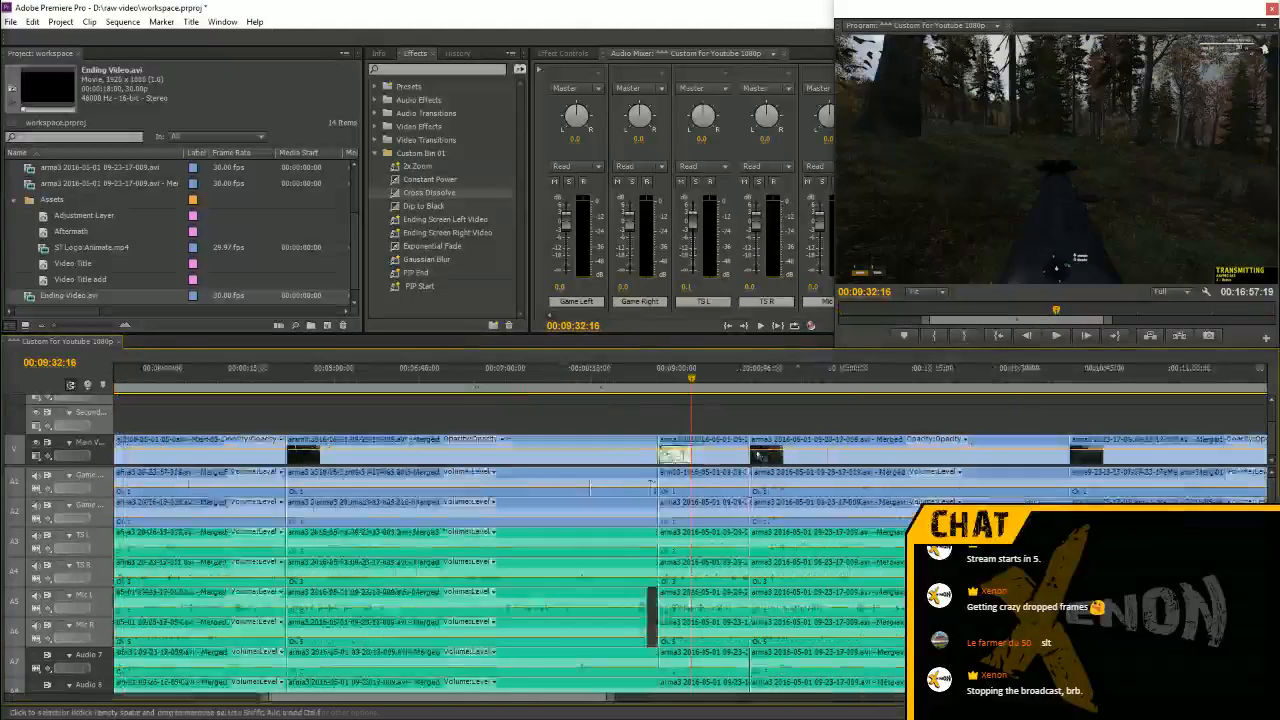
{"action": "key", "text": "equal"}
{"action": "key", "text": "equal"}
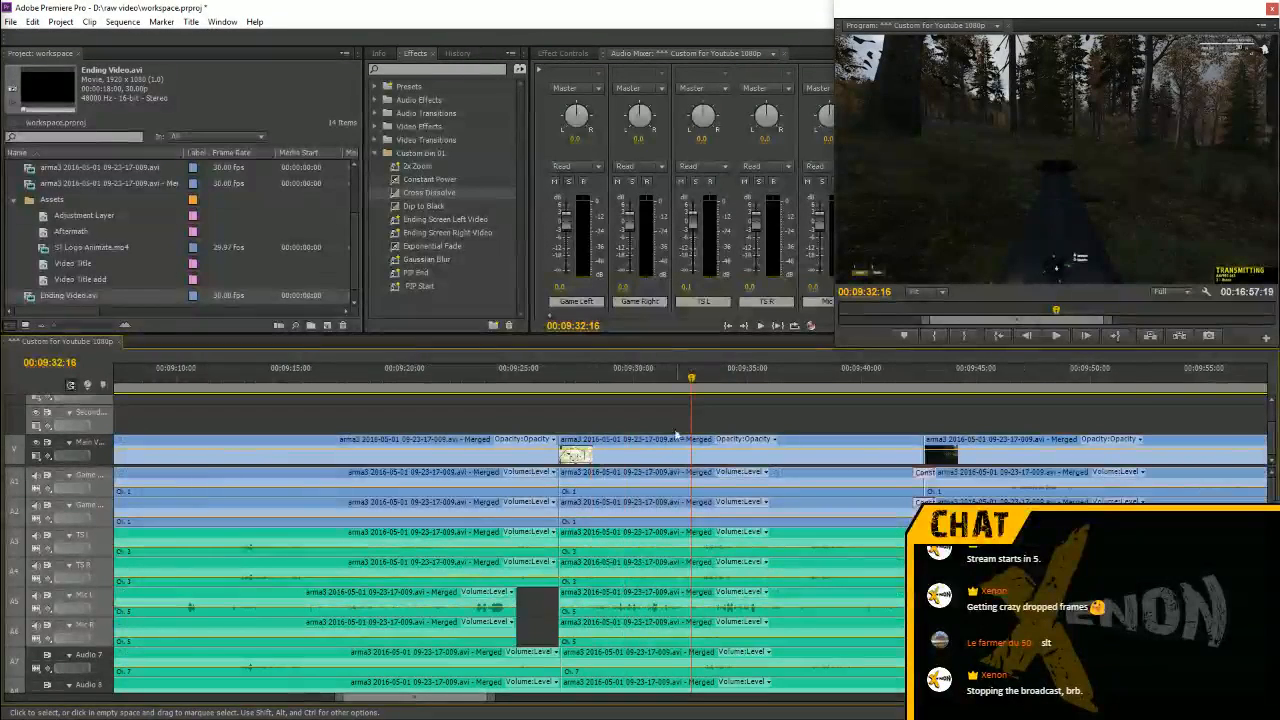
{"action": "left_click", "coordinate": [654, 452]}
{"action": "left_click_drag", "start_coordinate": [654, 444], "coordinate": [602, 413]}
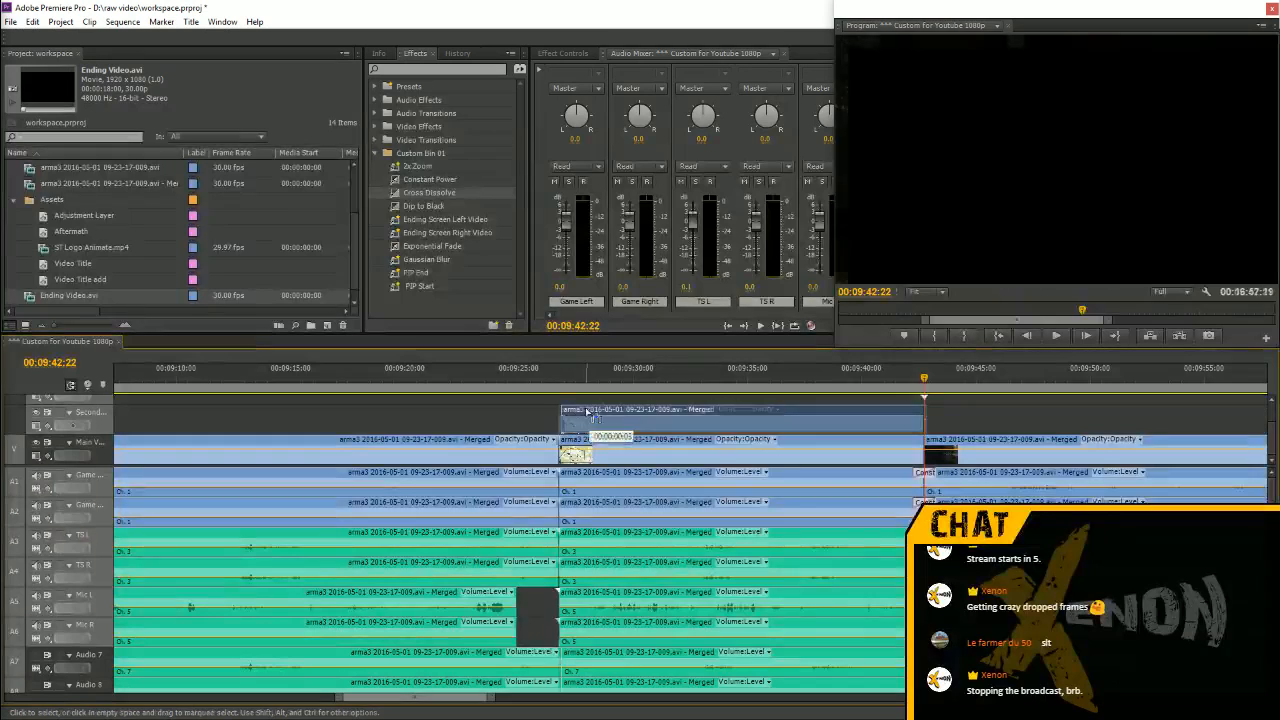
Review the duplicated clip from 00:09:26:17 and trim it to run from about 00:09:31 to about 00:09:39
{"action": "left_click", "coordinate": [556, 381]}
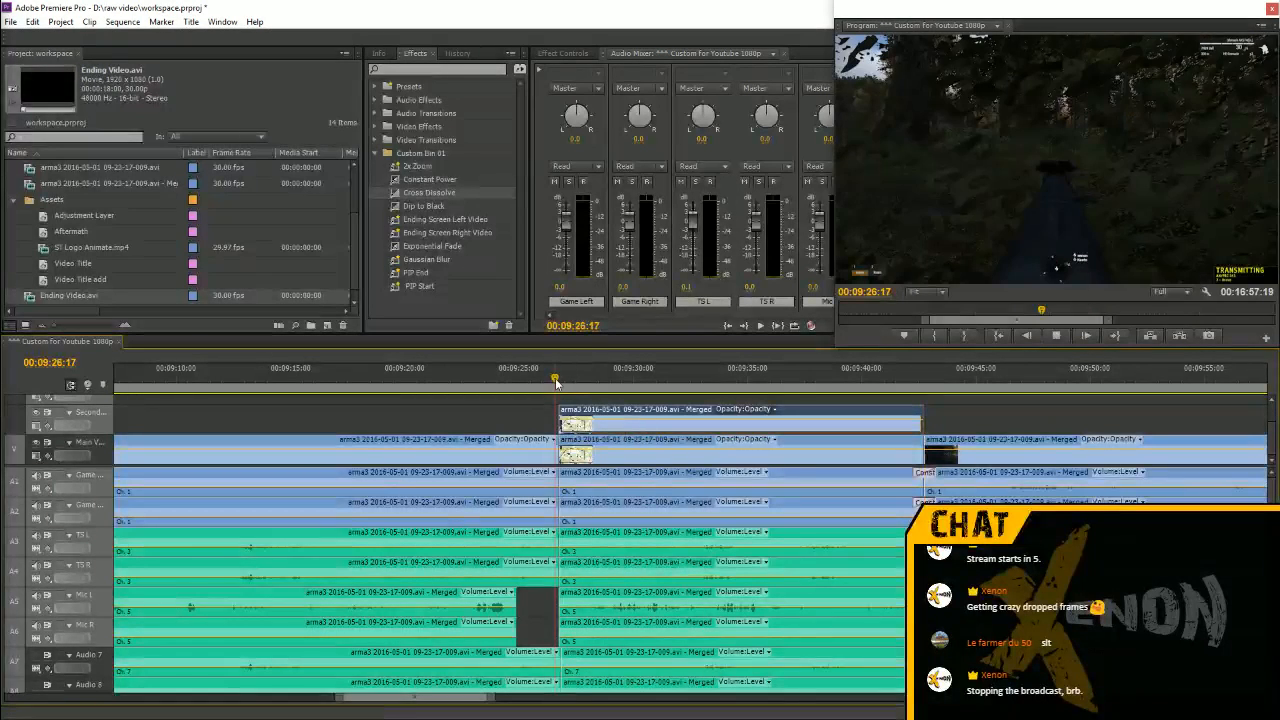
{"action": "key", "text": "space"}
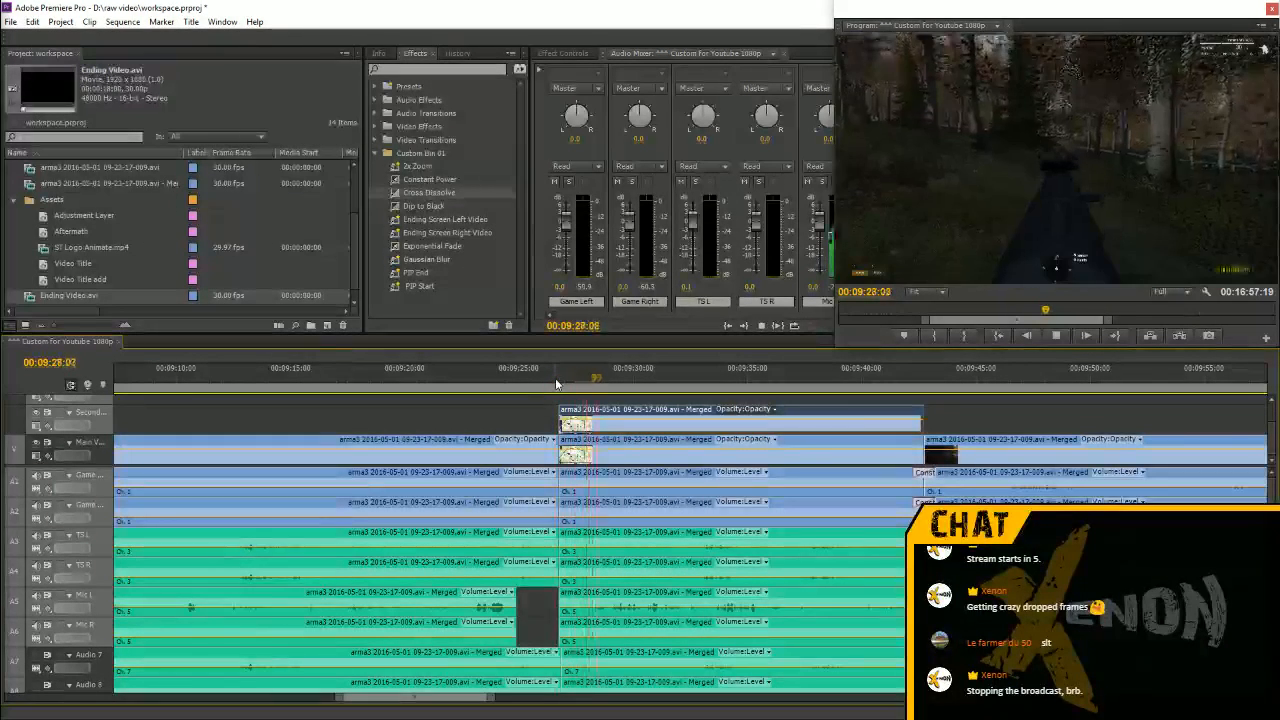
{"action": "key", "text": "space"}
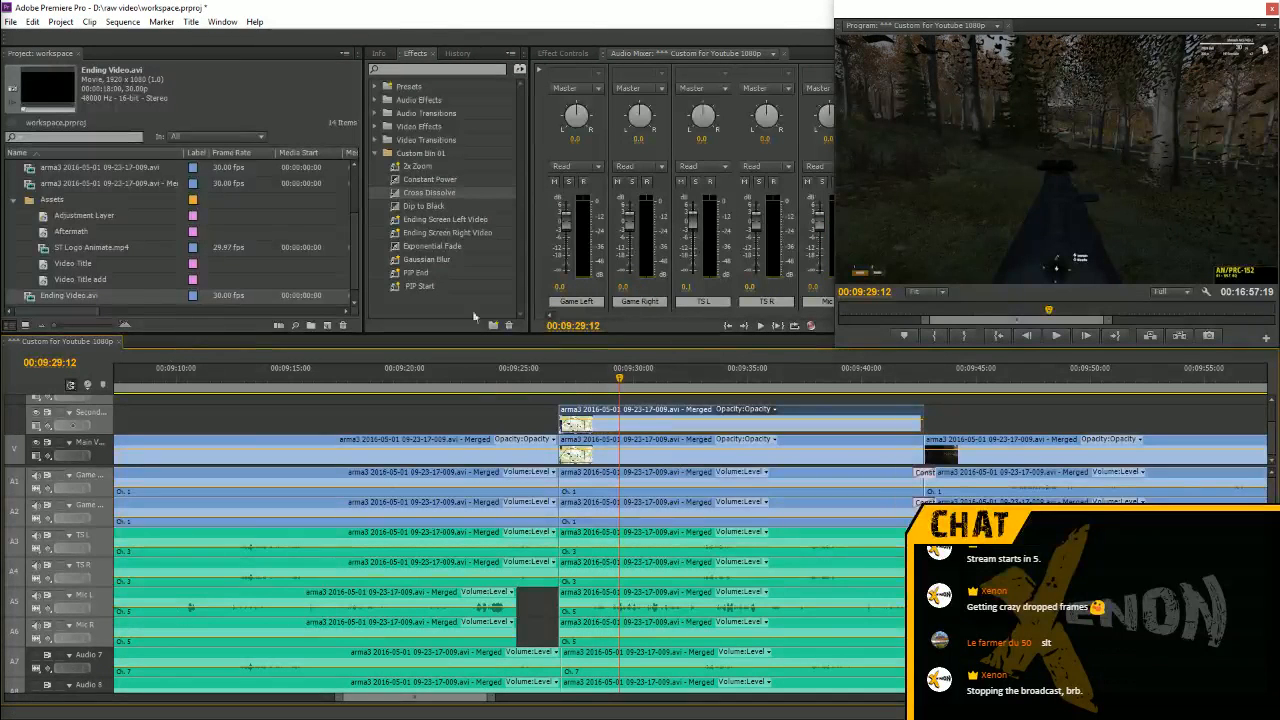
{"action": "left_click", "coordinate": [663, 386]}
{"action": "left_click_drag", "start_coordinate": [566, 410], "coordinate": [764, 388]}
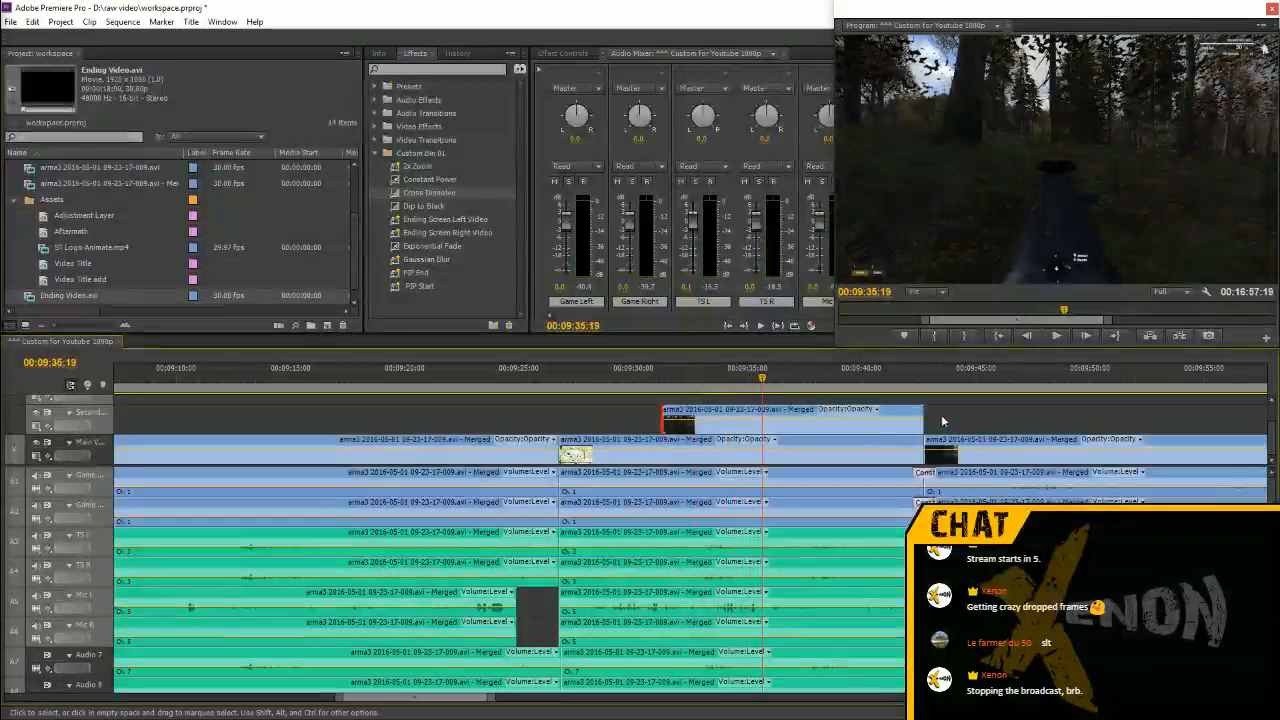
{"action": "left_click_drag", "start_coordinate": [923, 418], "coordinate": [850, 418]}
Play through the start of the trimmed duplicate and stop at 00:09:32:23
{"action": "left_click", "coordinate": [625, 381]}
{"action": "key", "text": "space"}
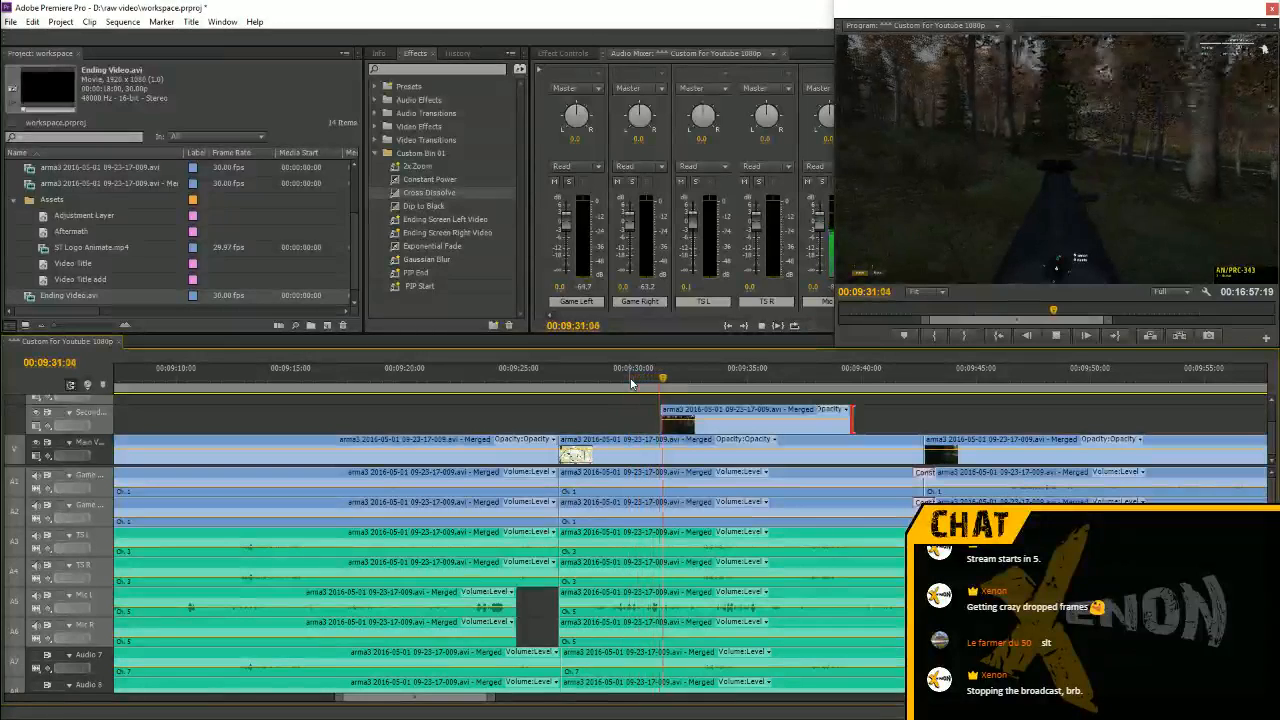
{"action": "key", "text": "space"}
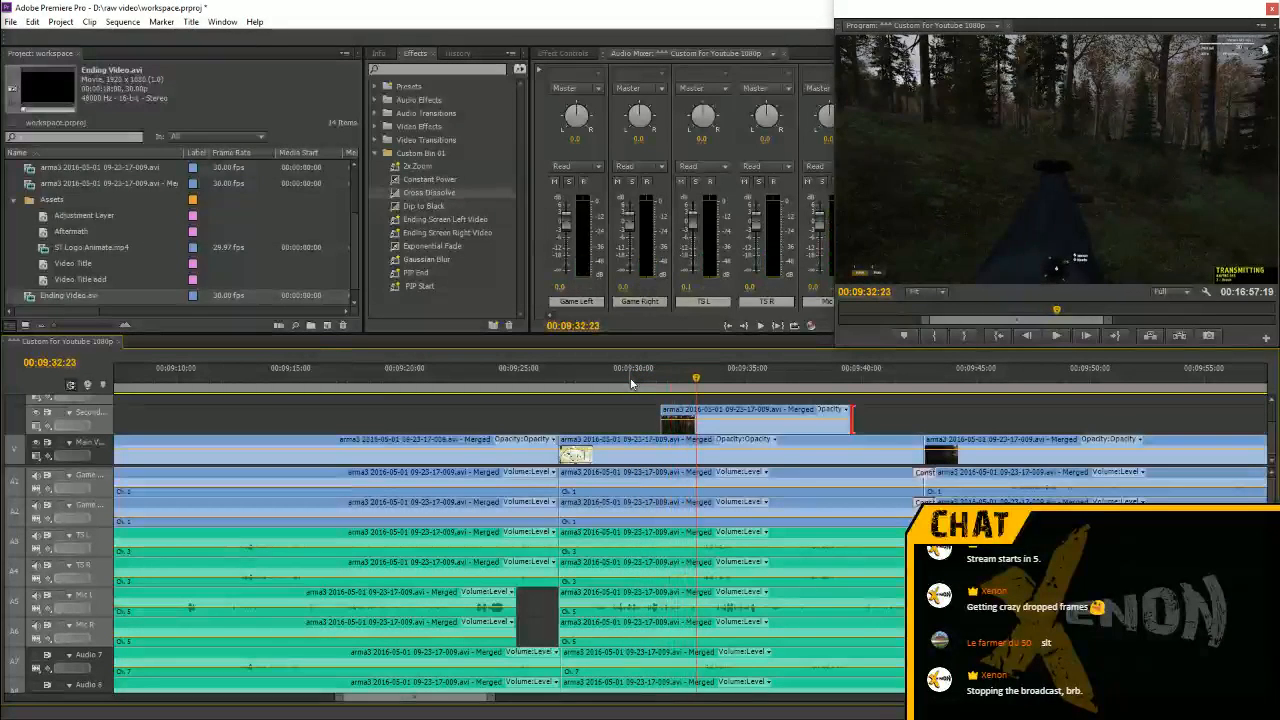
Apply the PIP End and PIP Start presets to the trimmed duplicate clip on the secondary video track
{"action": "left_click", "coordinate": [416, 314]}
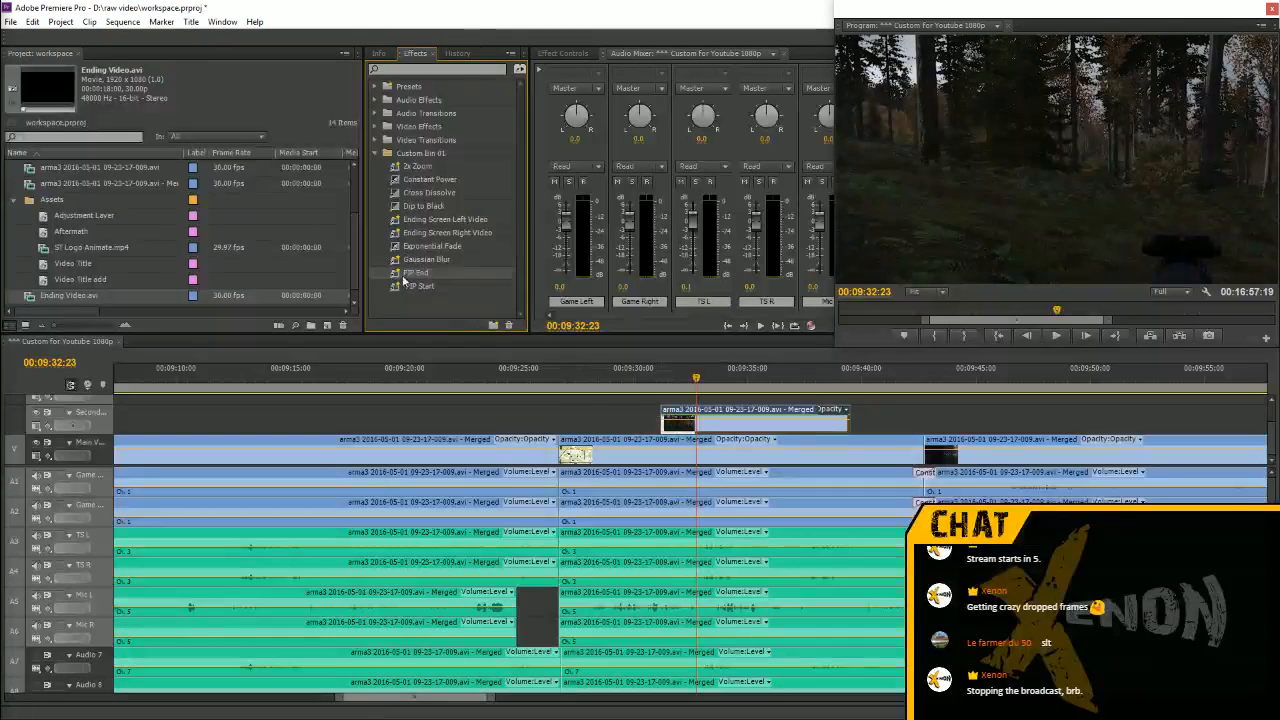
{"action": "left_click", "coordinate": [405, 288]}
{"action": "left_click_drag", "start_coordinate": [875, 460], "coordinate": [840, 422]}
Place the 2x zoom title directly above the duplicate clip, matching its length, and apply the 2x Zoom preset to it
{"action": "scroll", "coordinate": [1276, 455], "scroll_direction": "up", "scroll_amount": 2}
{"action": "scroll", "coordinate": [86, 231], "scroll_direction": "up", "scroll_amount": 2}
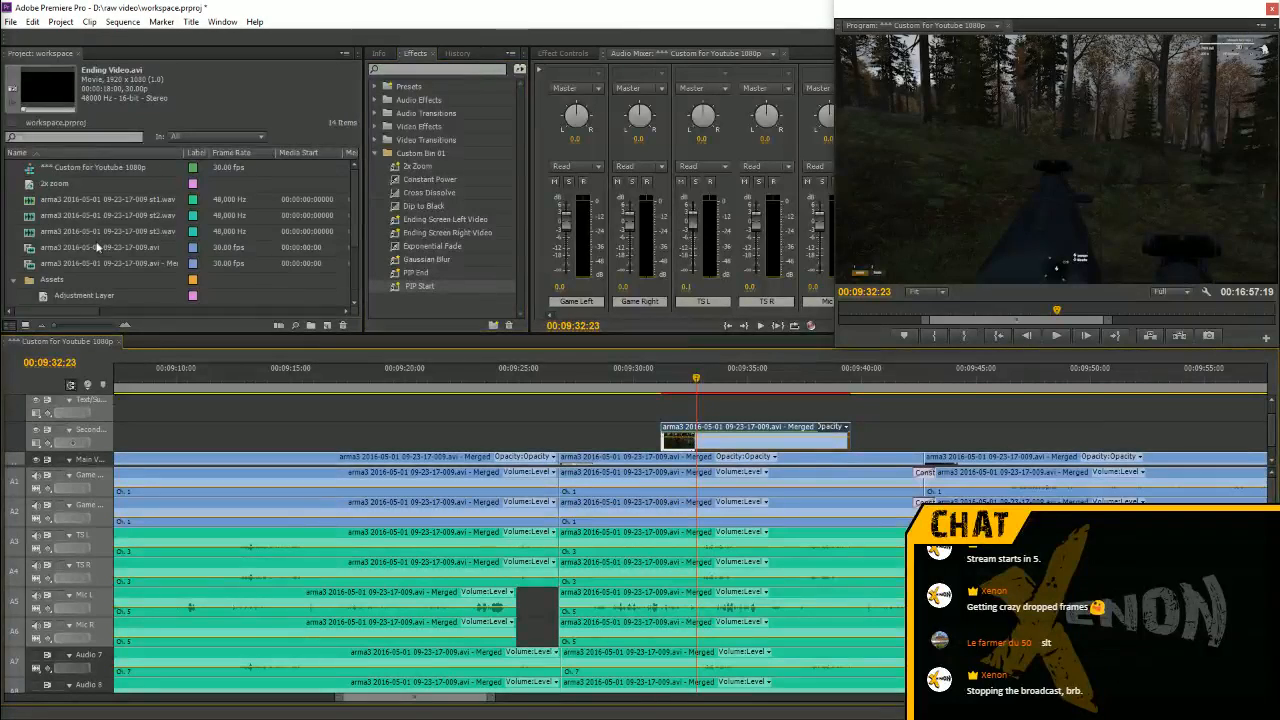
{"action": "left_click_drag", "start_coordinate": [54, 183], "coordinate": [665, 405]}
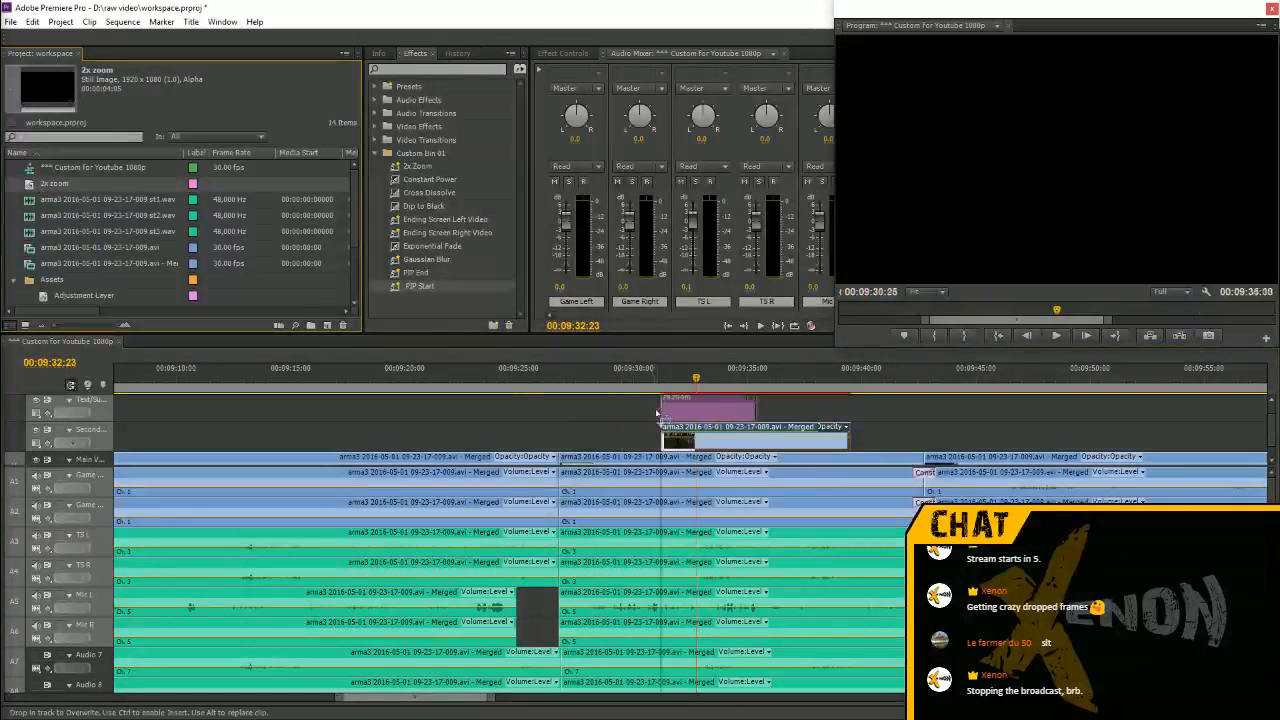
{"action": "left_click_drag", "start_coordinate": [815, 411], "coordinate": [851, 414]}
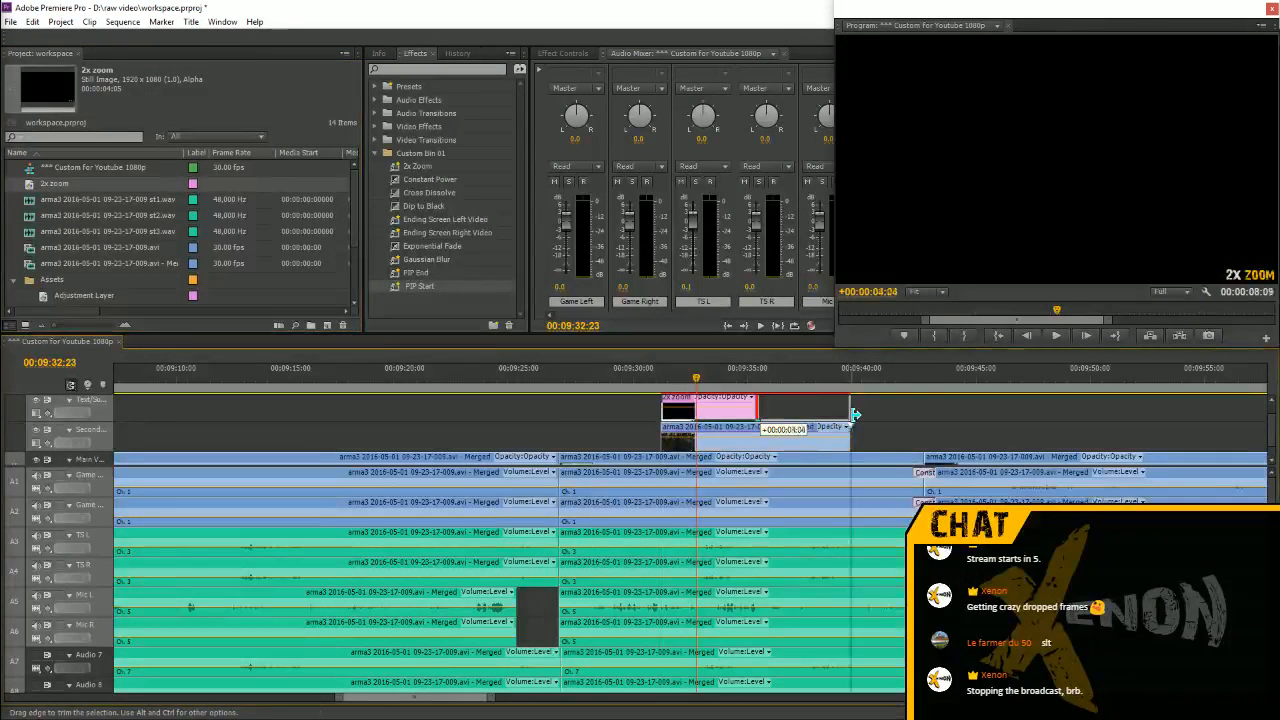
{"action": "left_click", "coordinate": [418, 168]}
{"action": "left_click_drag", "start_coordinate": [738, 384], "coordinate": [690, 407]}
Play the picture-in-picture overlay from 00:09:29:21 to 00:09:40:25
{"action": "left_click", "coordinate": [627, 368]}
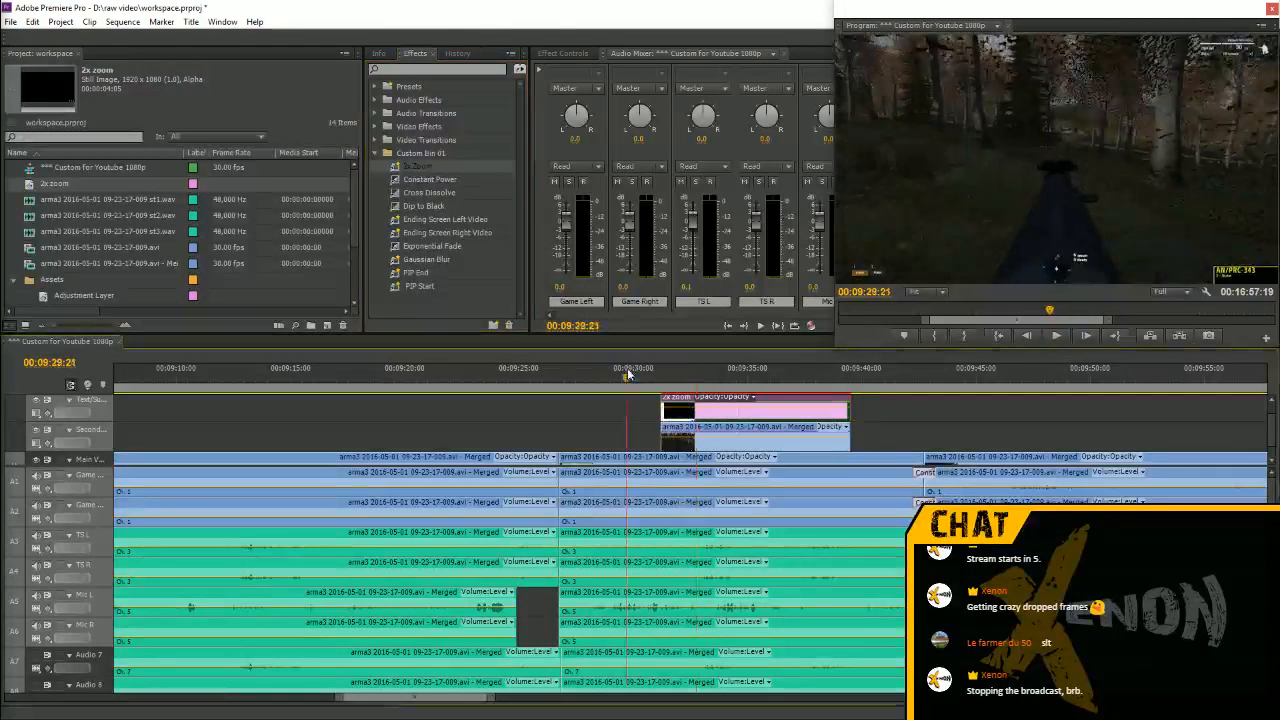
{"action": "key", "text": "space"}
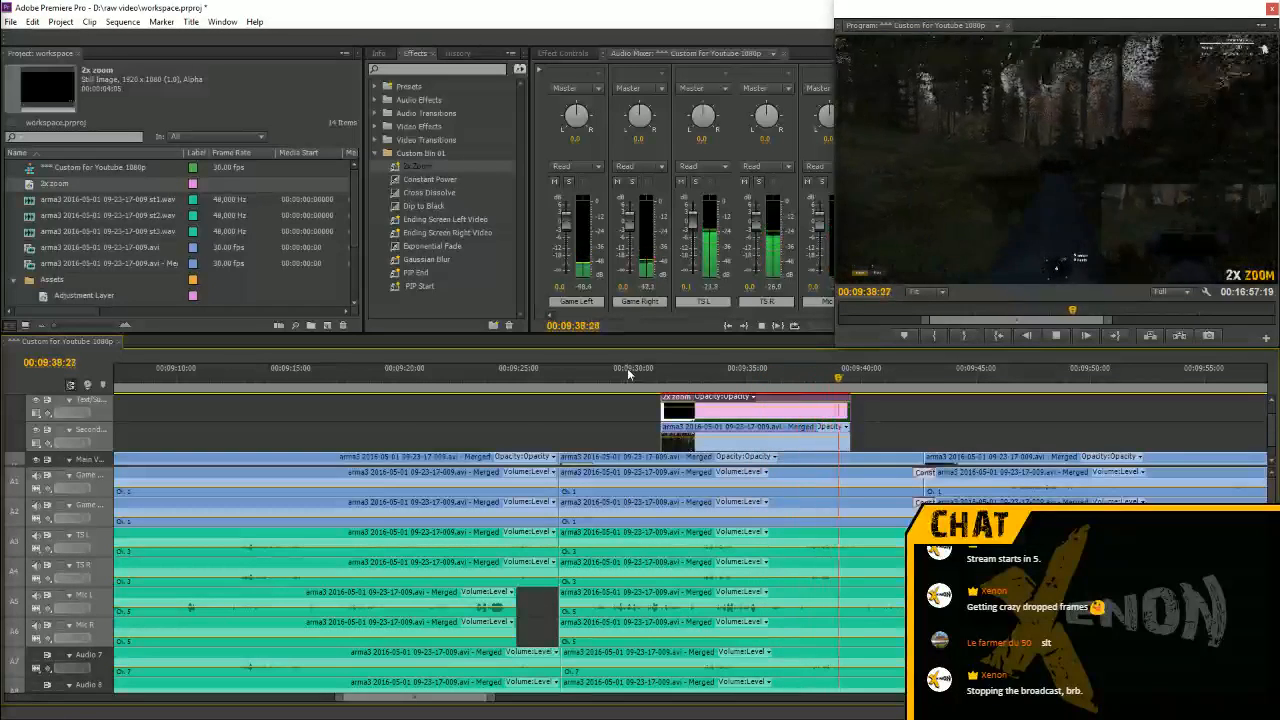
{"action": "key", "text": "space"}
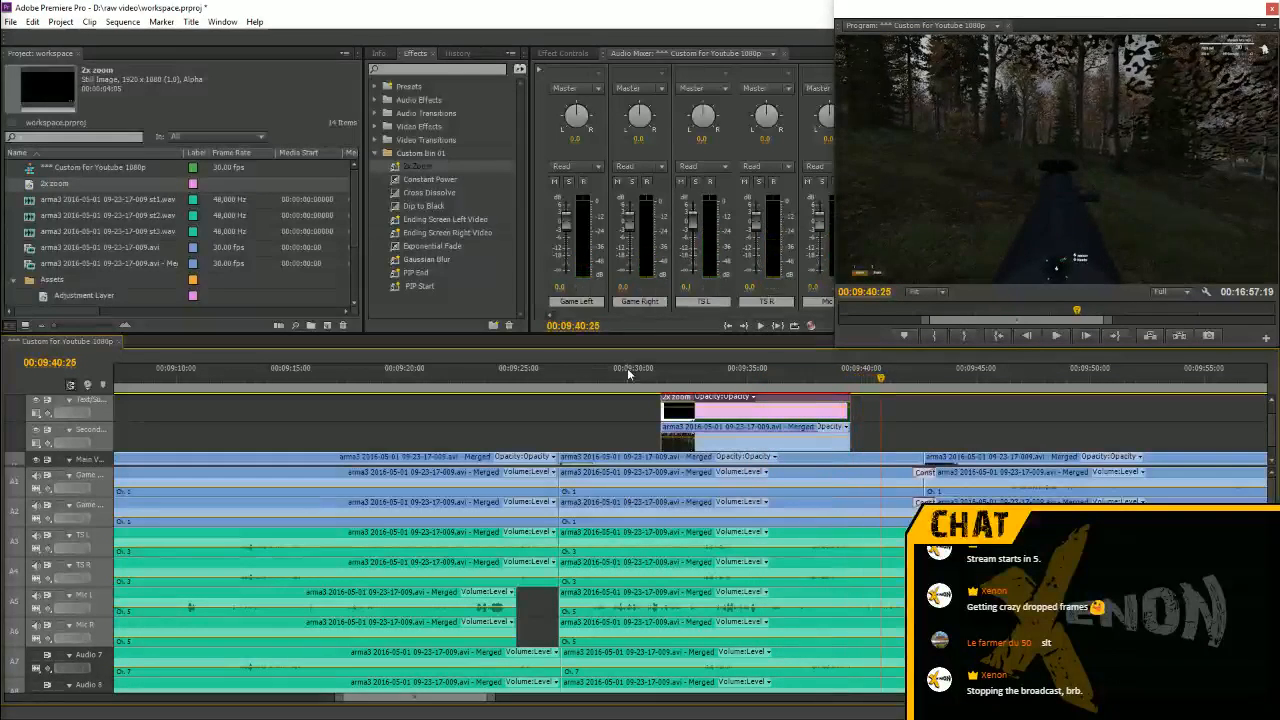
Inspect the duplicate clip's Gaussian Blur, Crop and Bevel Edges settings at 00:09:34:24
{"action": "left_click", "coordinate": [713, 429]}
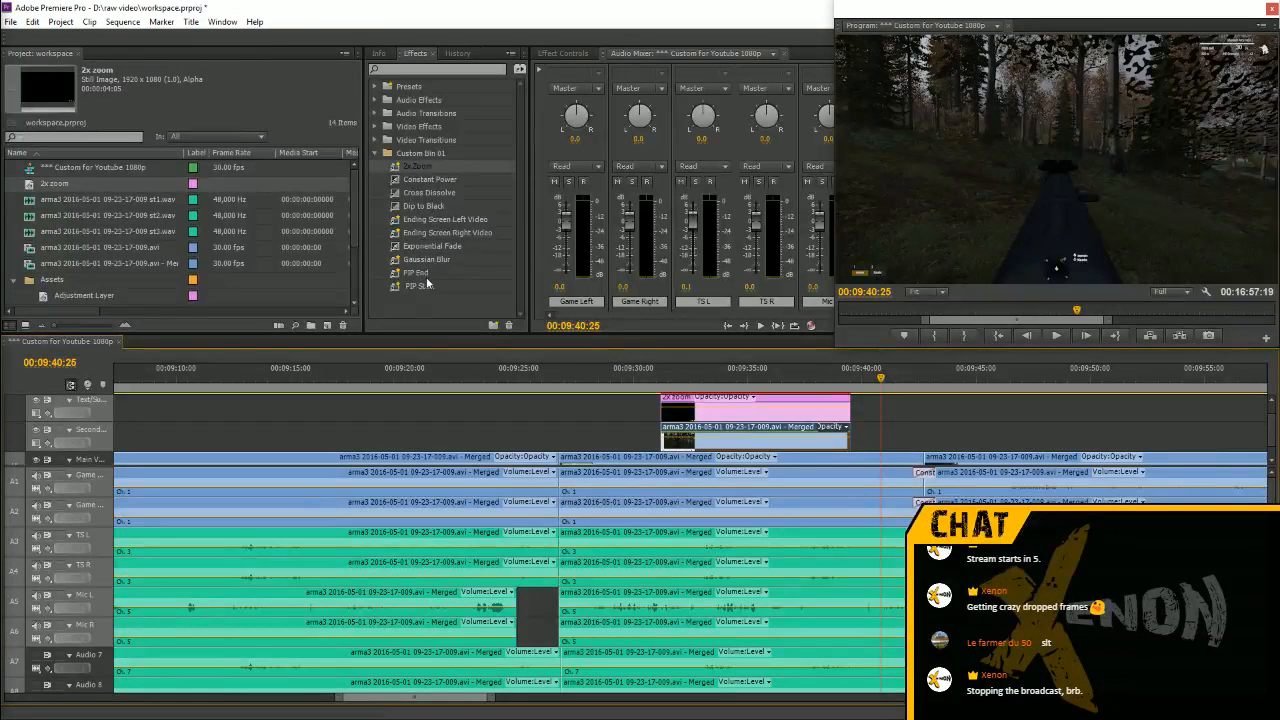
{"action": "left_click", "coordinate": [561, 54]}
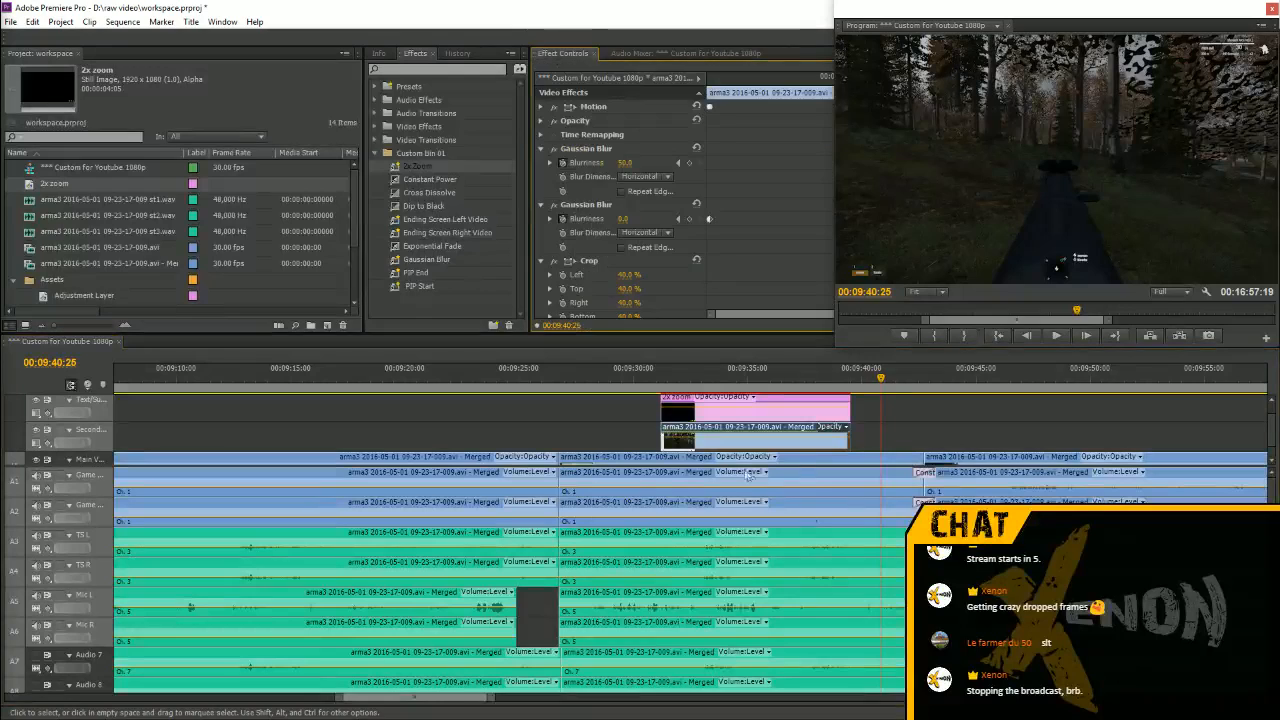
{"action": "left_click", "coordinate": [744, 378]}
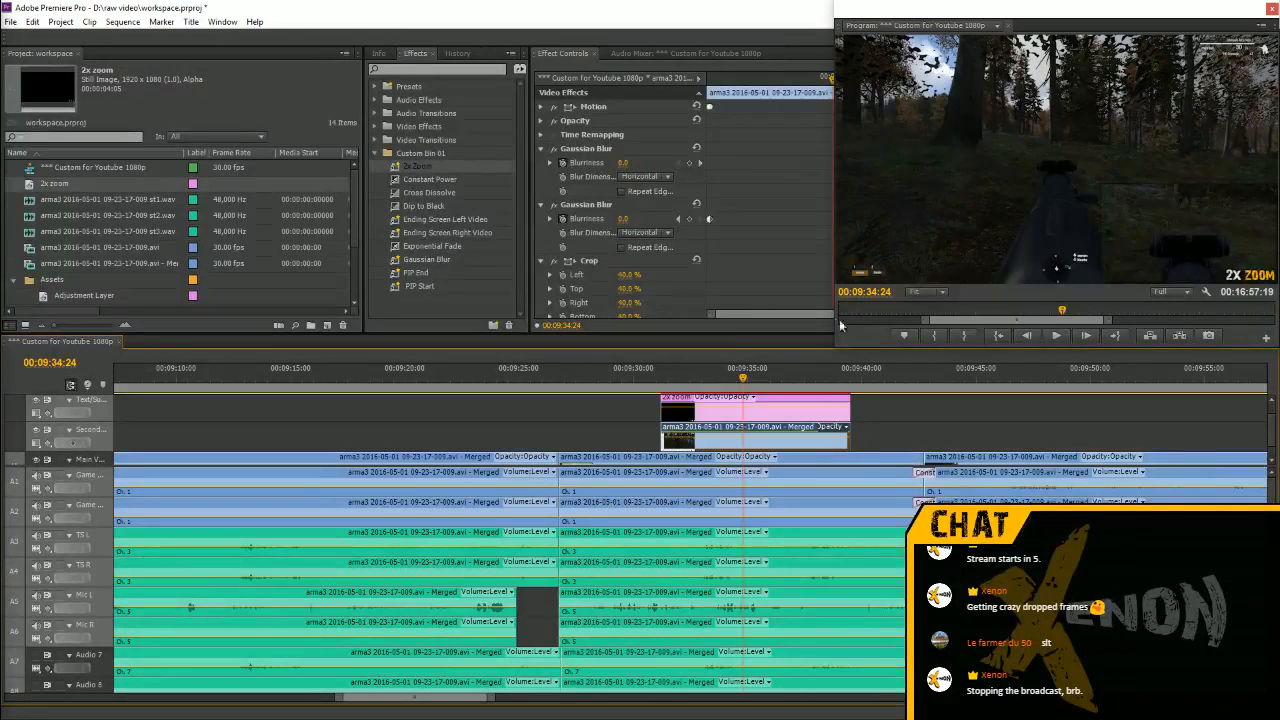
{"action": "scroll", "coordinate": [674, 278], "scroll_direction": "down", "scroll_amount": 3}
{"action": "scroll", "coordinate": [656, 243], "scroll_direction": "down", "scroll_amount": 3}
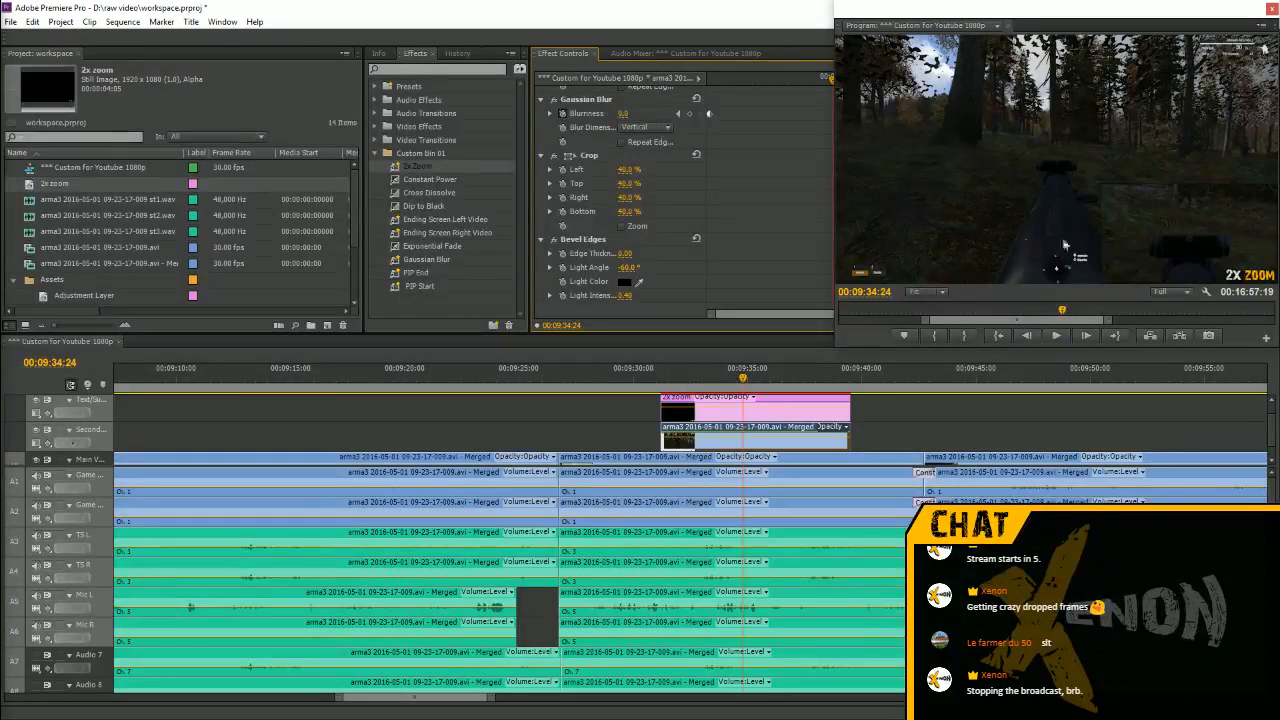
Replay the overlay section from about 00:09:30, check the frame at 00:09:34:08, and play again from 00:09:30:16
{"action": "left_click", "coordinate": [634, 372]}
{"action": "key", "text": "space"}
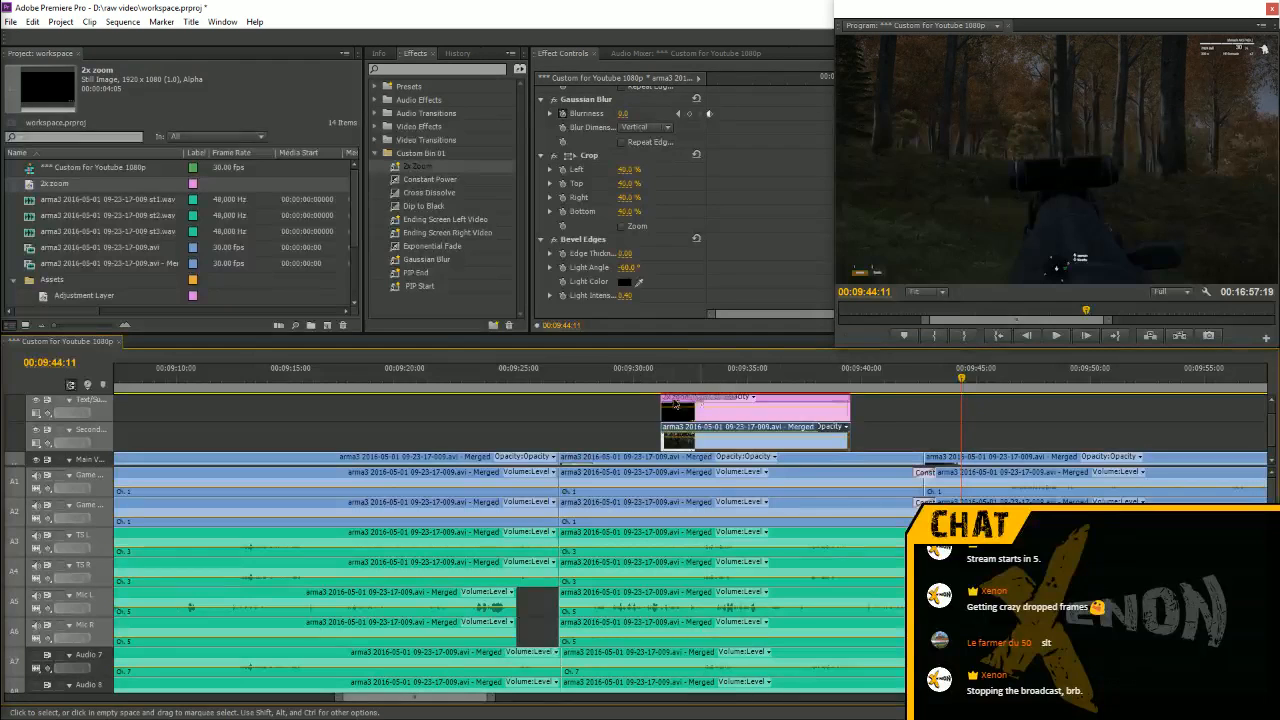
{"action": "left_click", "coordinate": [727, 378]}
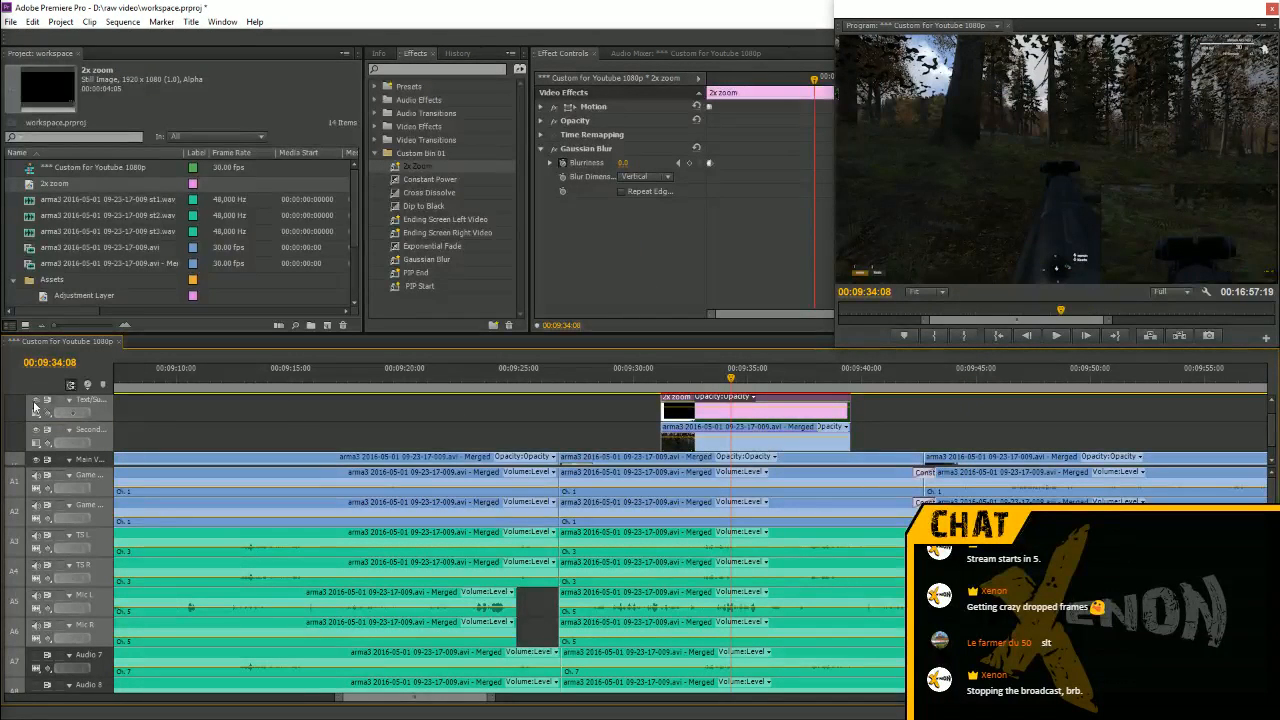
{"action": "left_click", "coordinate": [648, 378]}
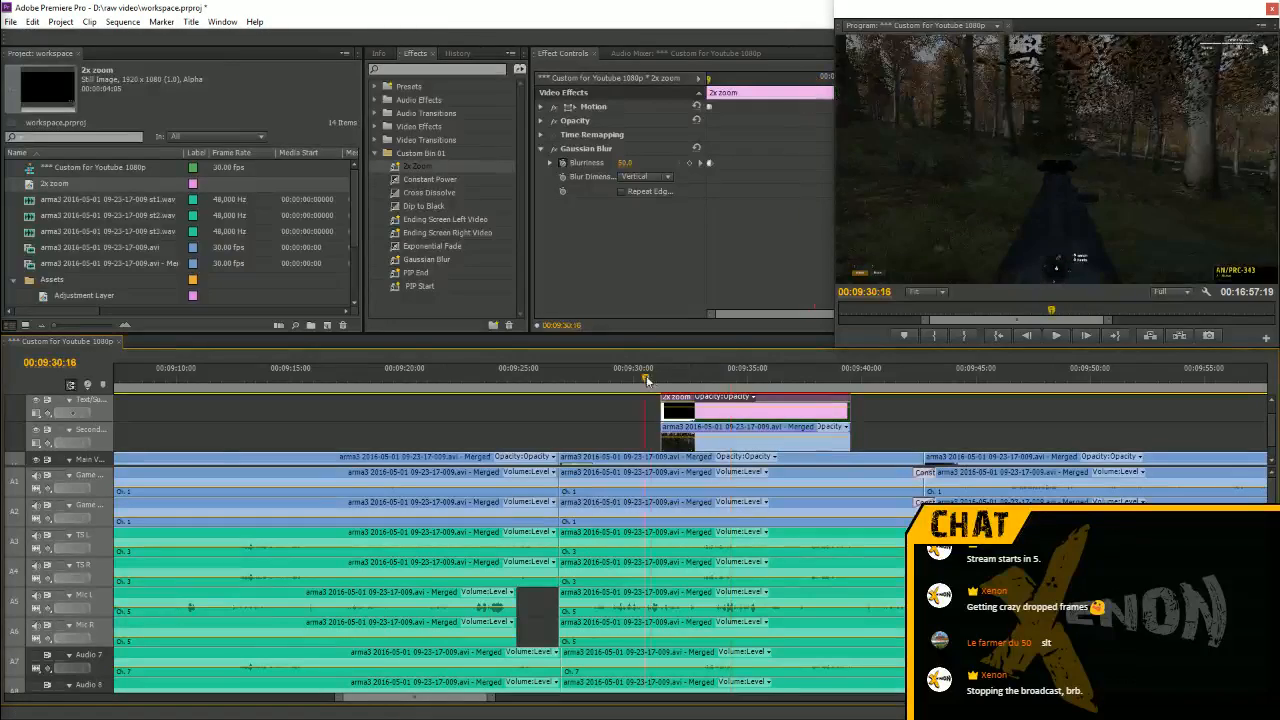
{"action": "key", "text": "space"}
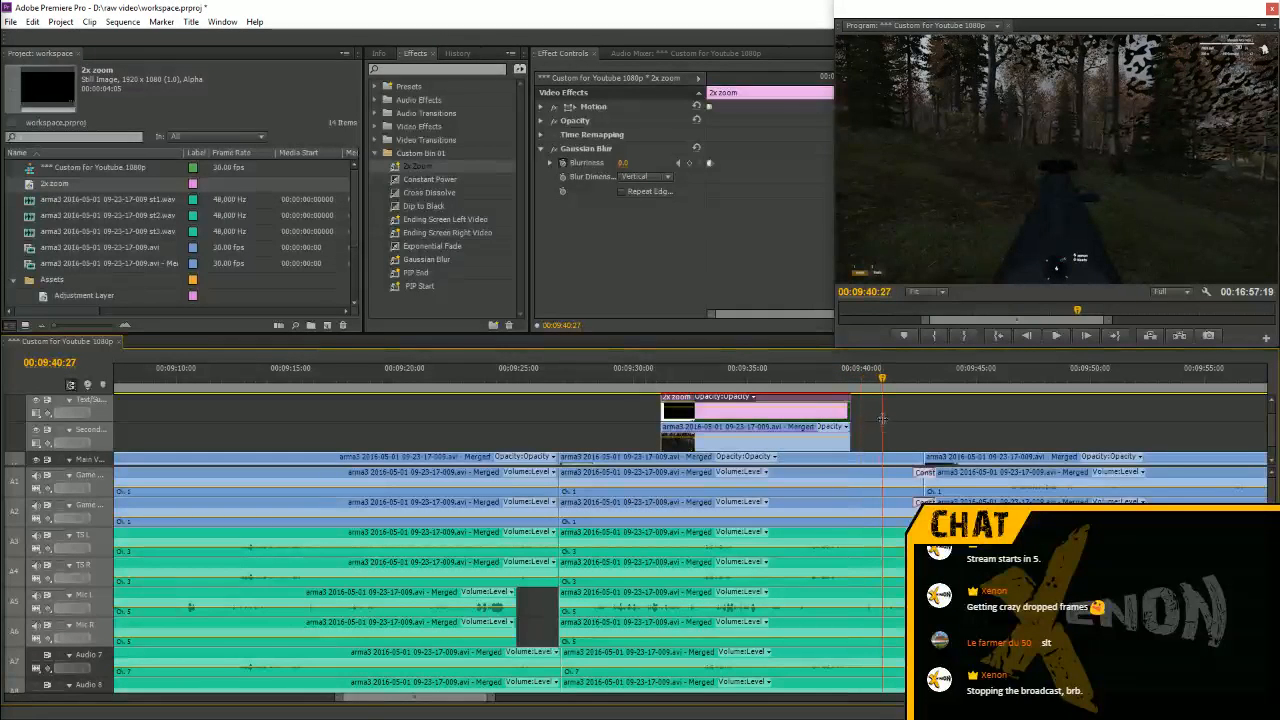
Delete the 2x zoom title together with the duplicate clip beneath it
{"action": "left_click_drag", "start_coordinate": [868, 437], "coordinate": [802, 411]}
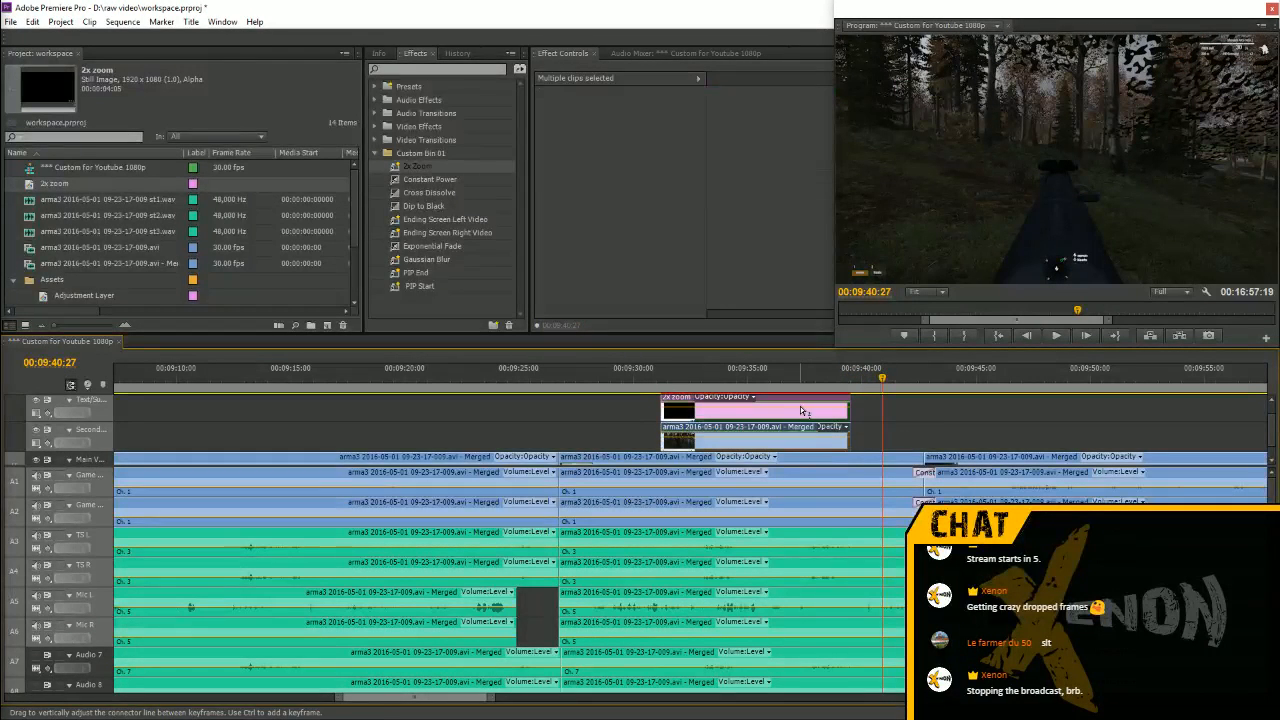
{"action": "key", "text": "Delete"}
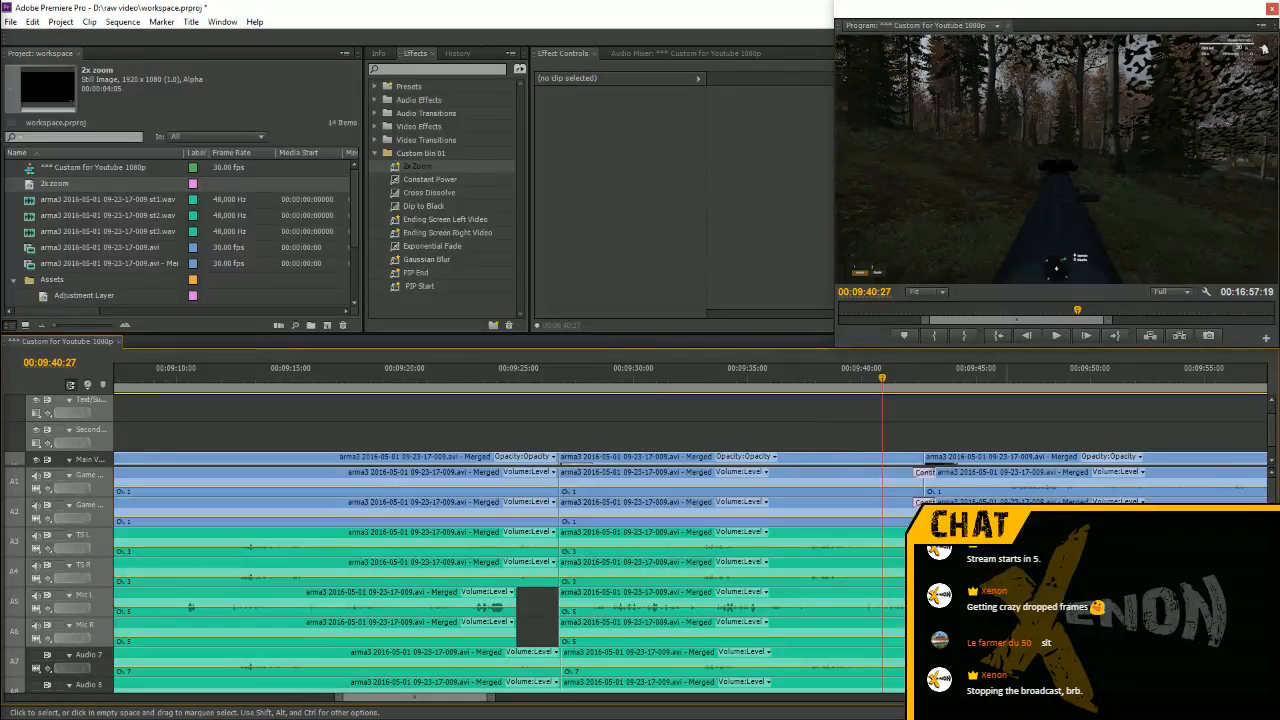
Return to the start of the sequence and play the opening logo and video title up to 00:00:08:15
{"action": "key", "text": "minus"}
{"action": "key", "text": "minus"}
{"action": "key", "text": "minus"}
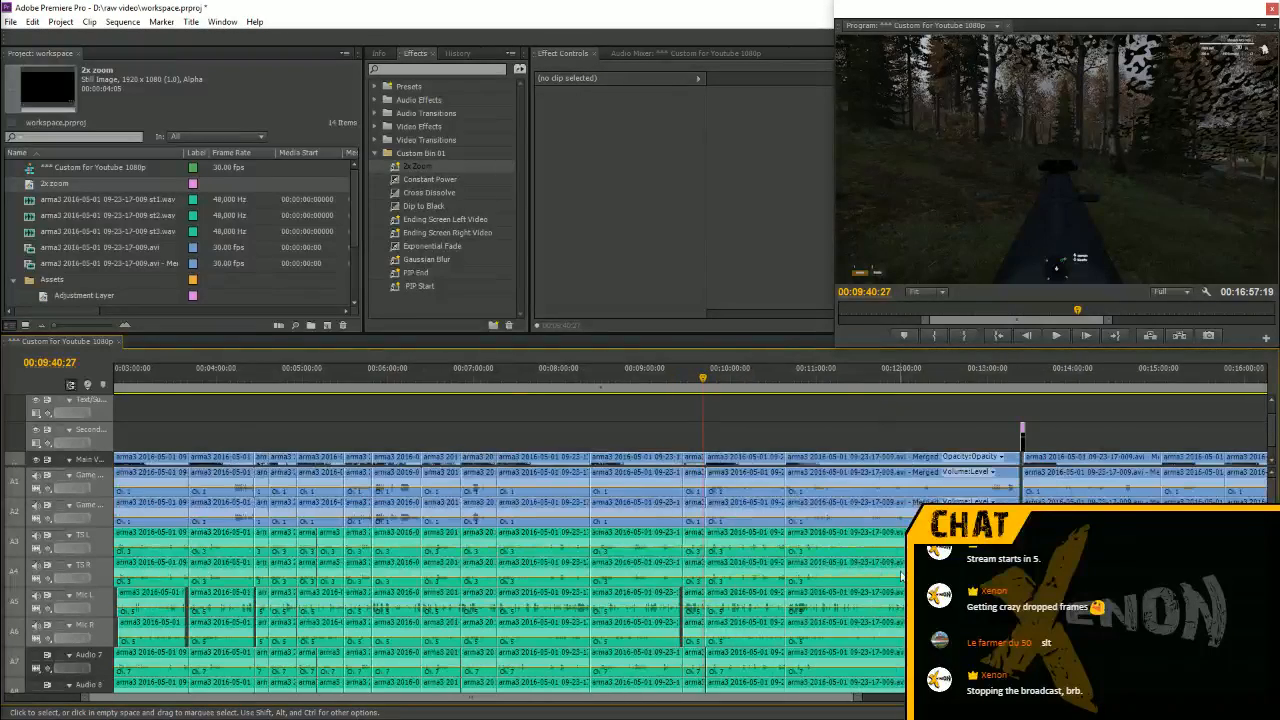
{"action": "key", "text": "minus"}
{"action": "key", "text": "minus"}
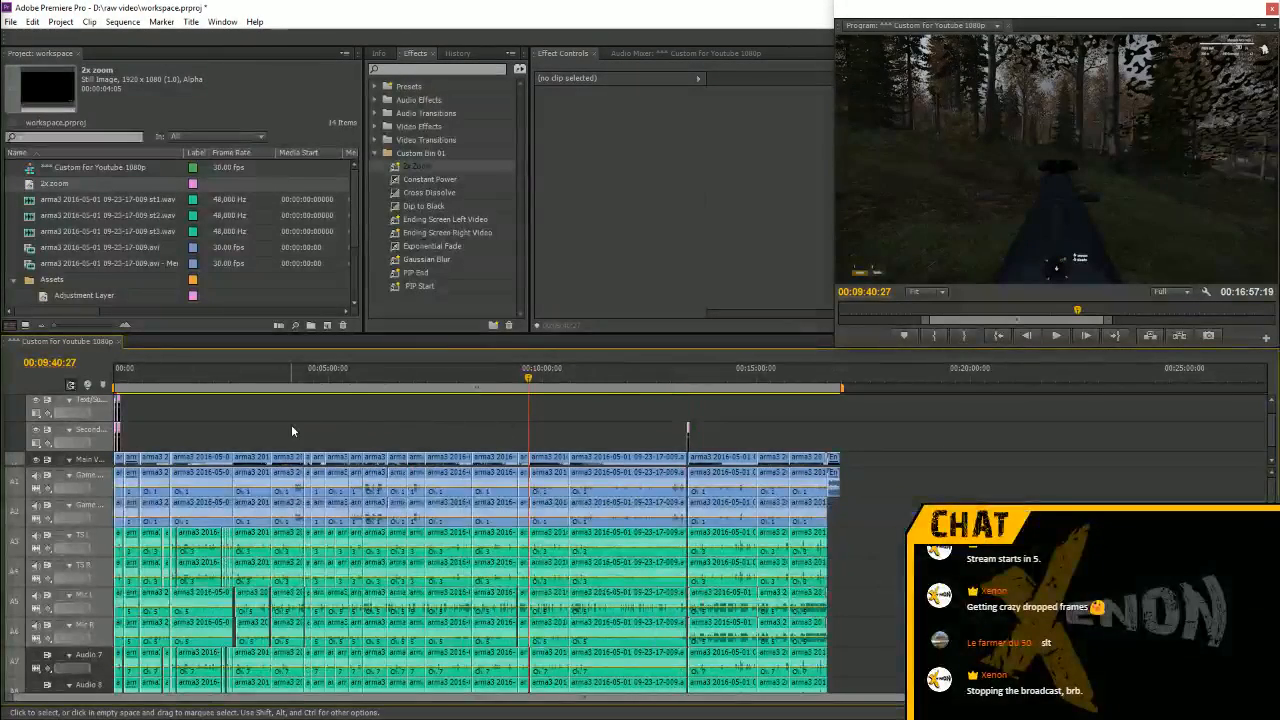
{"action": "key", "text": "equal"}
{"action": "key", "text": "minus"}
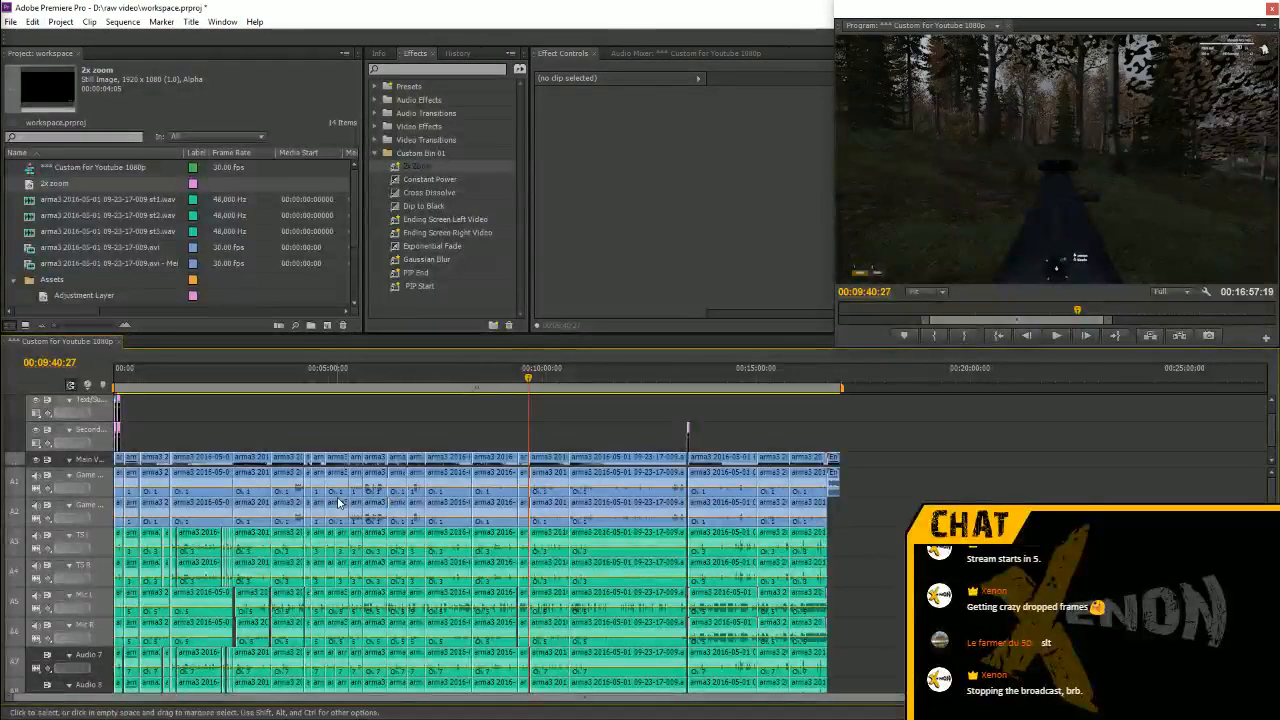
{"action": "key", "text": "Home"}
{"action": "key", "text": "equal"}
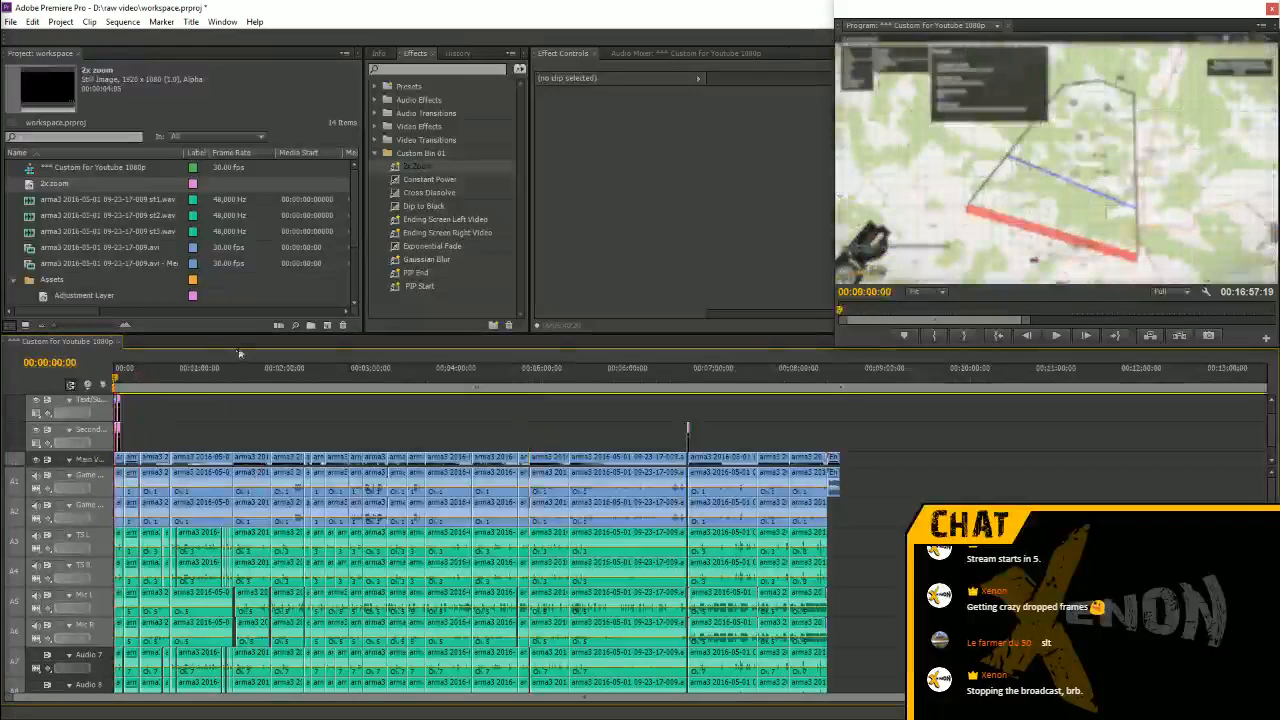
{"action": "key", "text": "equal"}
{"action": "key", "text": "equal"}
{"action": "key", "text": "equal"}
{"action": "key", "text": "equal"}
{"action": "key", "text": "equal"}
{"action": "key", "text": "space"}
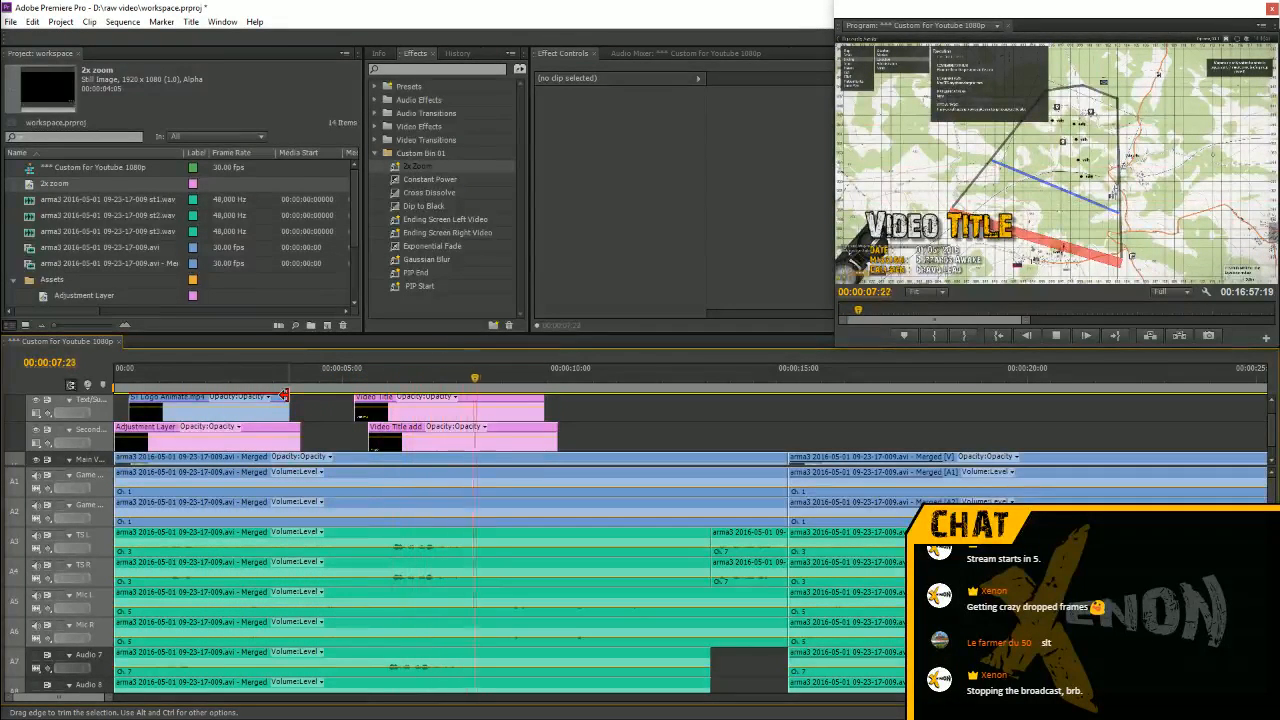
{"action": "key", "text": "space"}
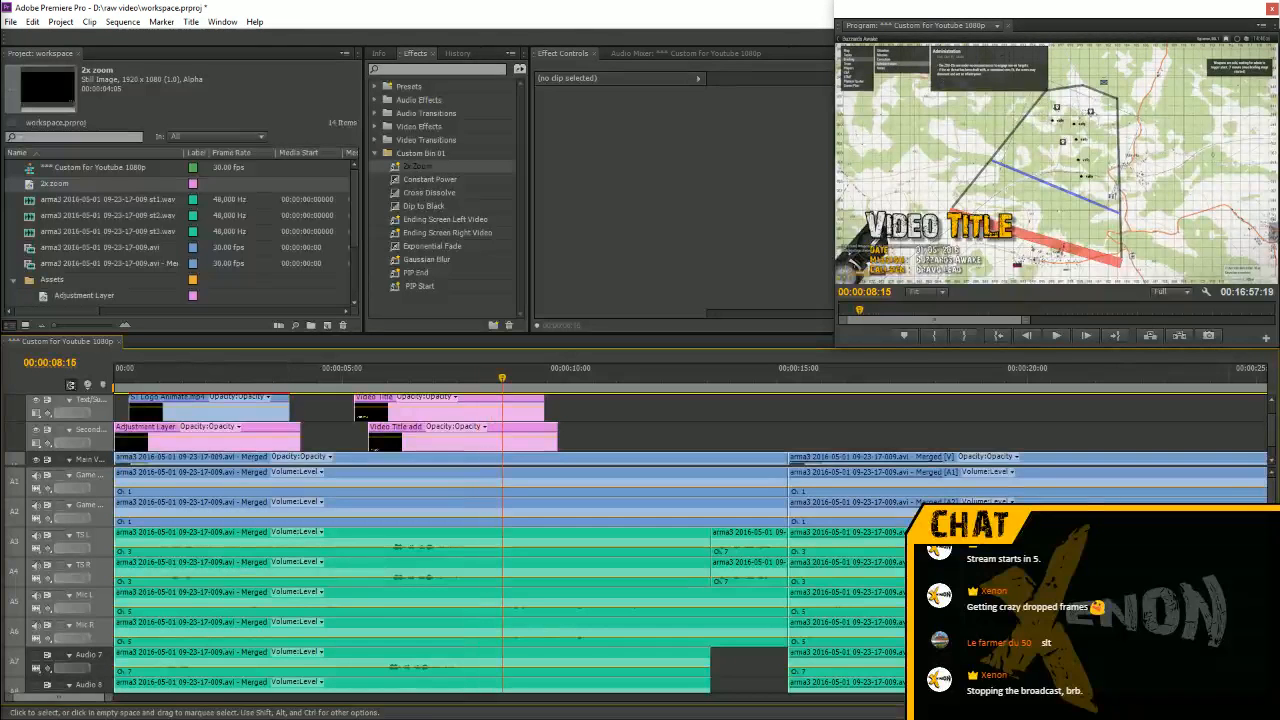
Cut the Audio 7 and Audio 8 clips at 00:00:07:12 and 00:00:07:27
{"action": "scroll", "coordinate": [500, 580], "scroll_direction": "down", "scroll_amount": 2}
{"action": "left_click_drag", "start_coordinate": [492, 380], "coordinate": [405, 382]}
{"action": "key", "text": "space"}
{"action": "key", "text": "space"}
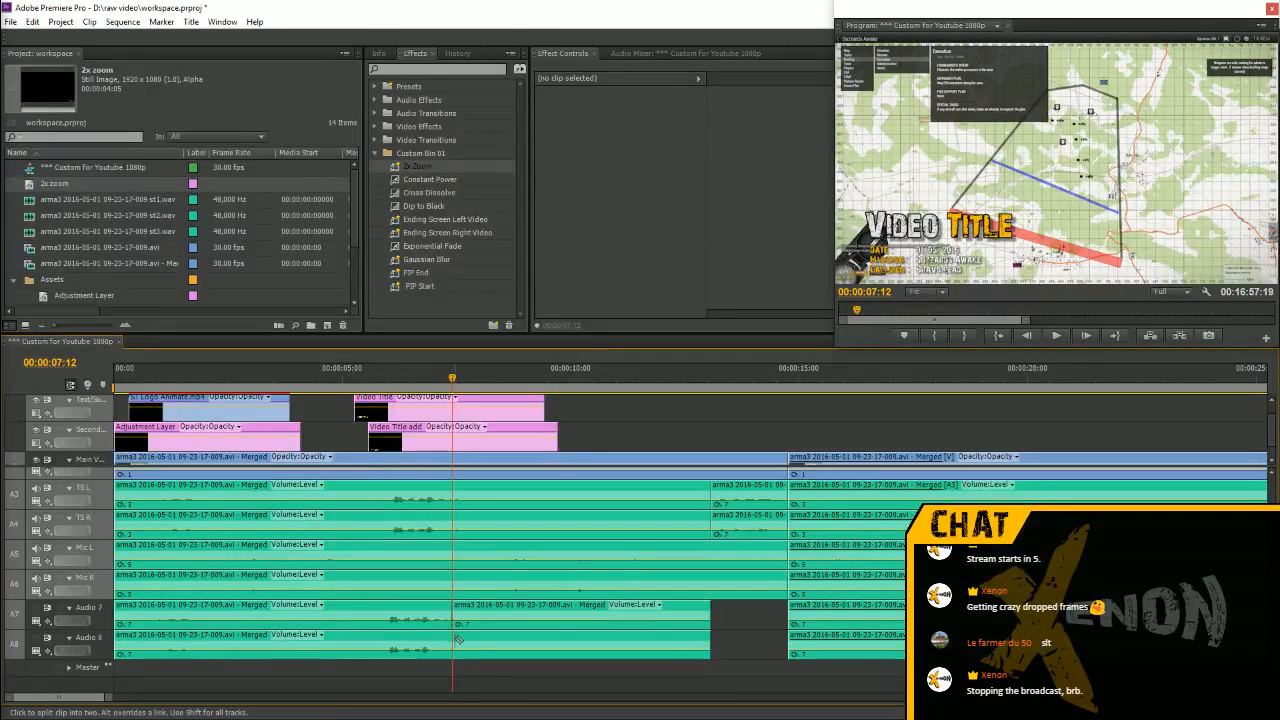
{"action": "key", "text": "space"}
{"action": "key", "text": "space"}
{"action": "left_click", "coordinate": [476, 637]}
{"action": "key", "text": "v"}
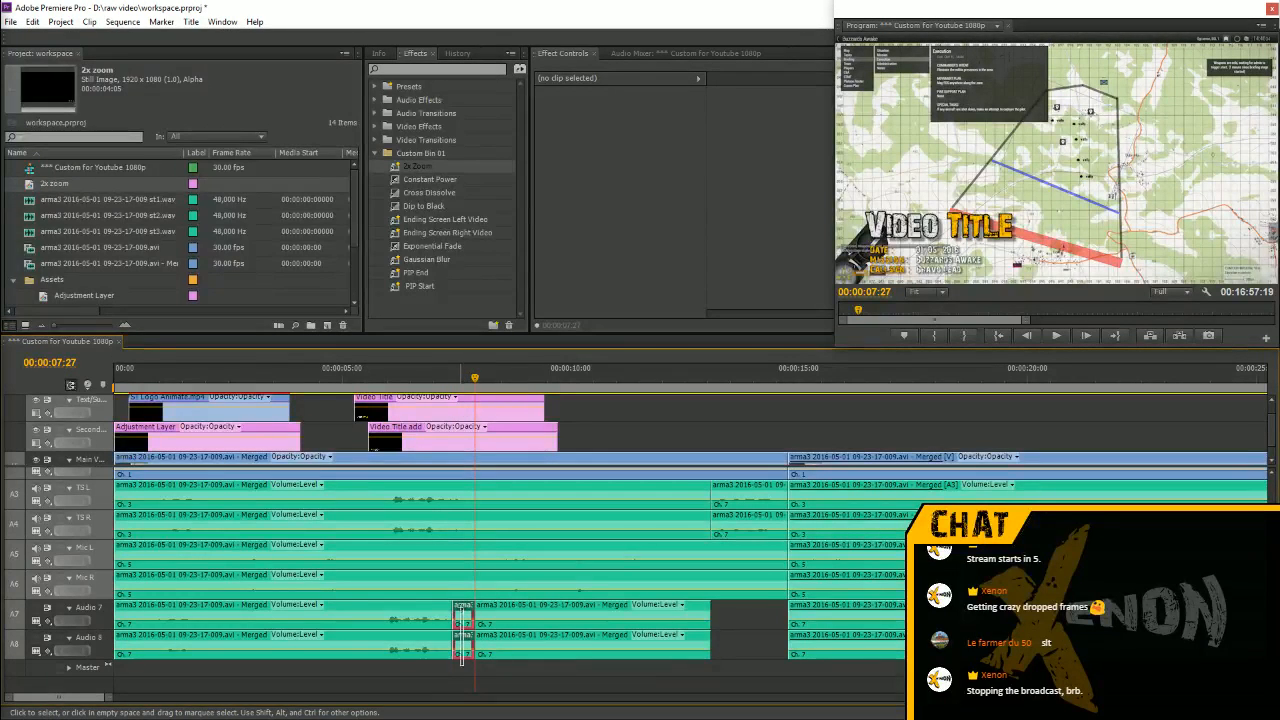
Move the short cut segments from Audio 7 and Audio 8 onto TS L and TS R, and play through them to 00:00:08:02
{"action": "left_click_drag", "start_coordinate": [462, 648], "coordinate": [463, 528]}
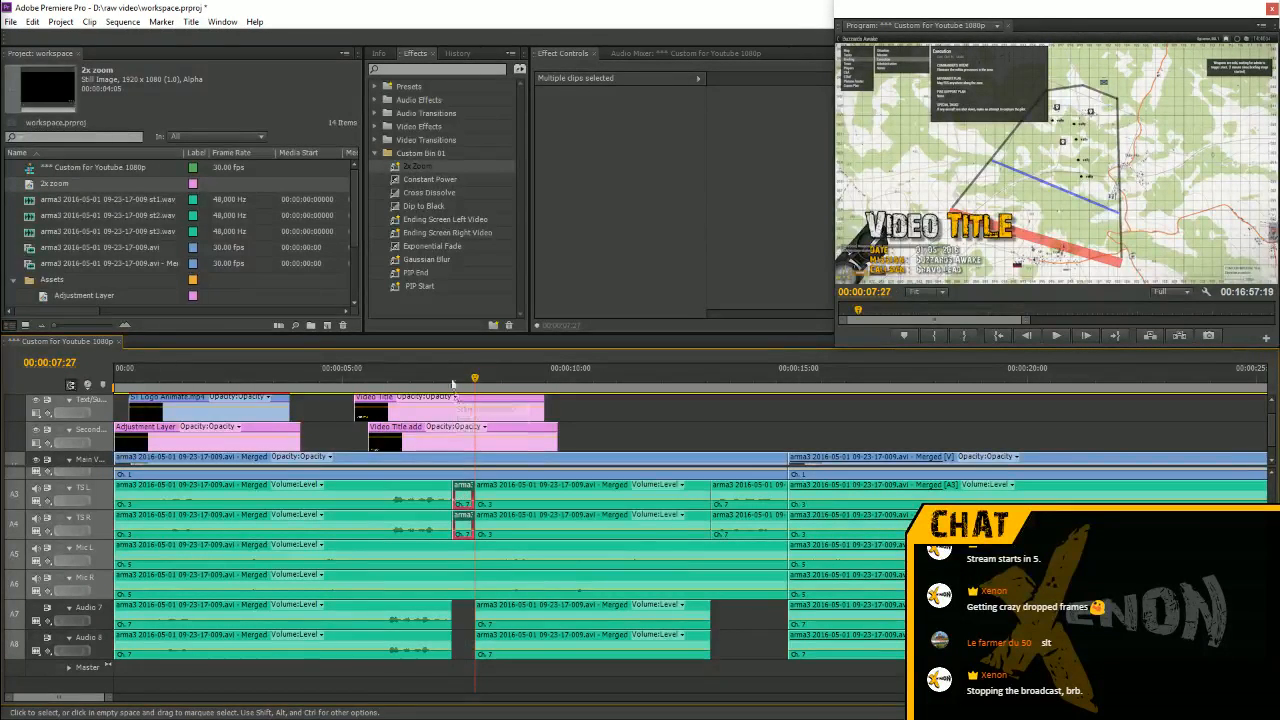
{"action": "left_click_drag", "start_coordinate": [396, 376], "coordinate": [380, 380]}
{"action": "key", "text": "space"}
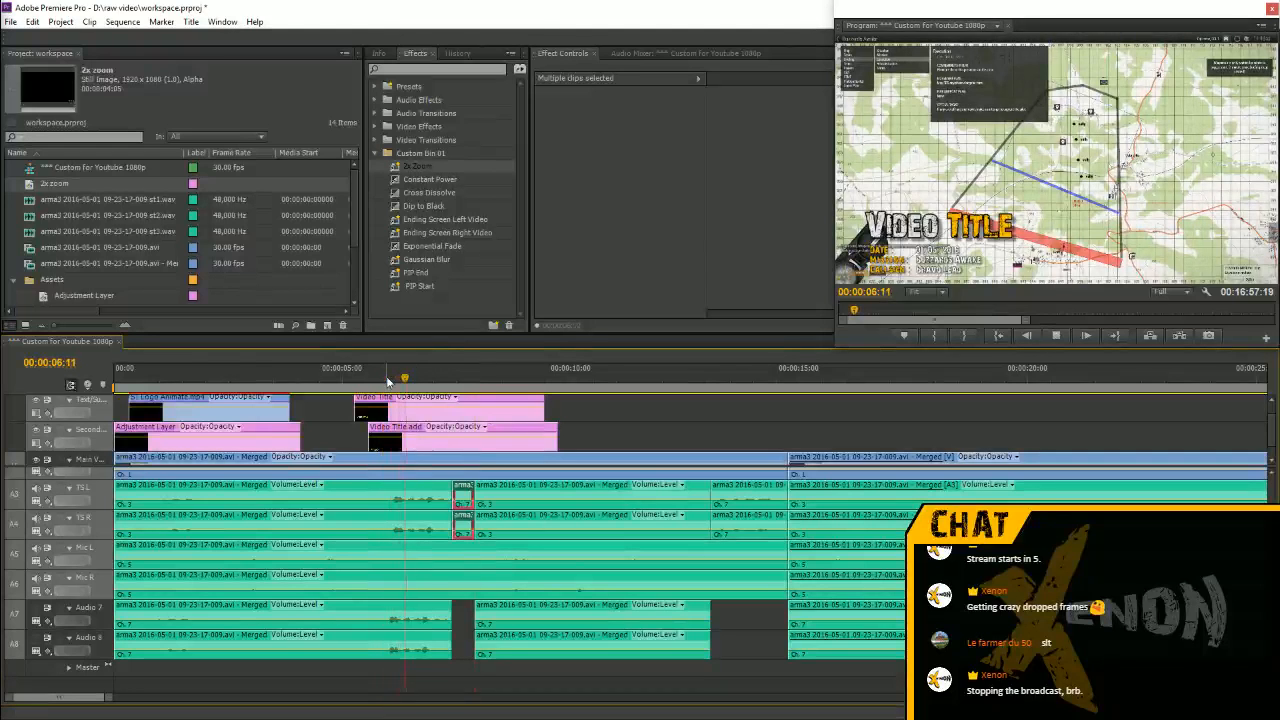
{"action": "key", "text": "space"}
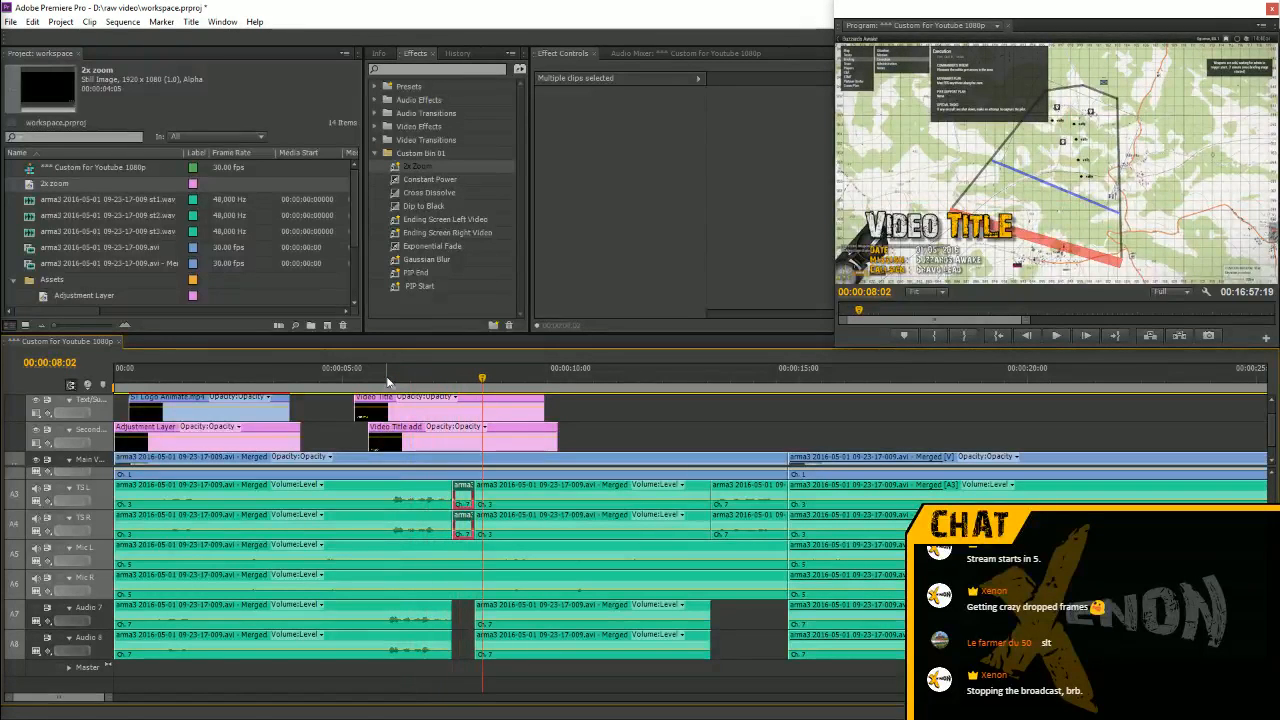
Undo the segment move and the cuts on Audio 7 and Audio 8
{"action": "key", "text": "ctrl+z"}
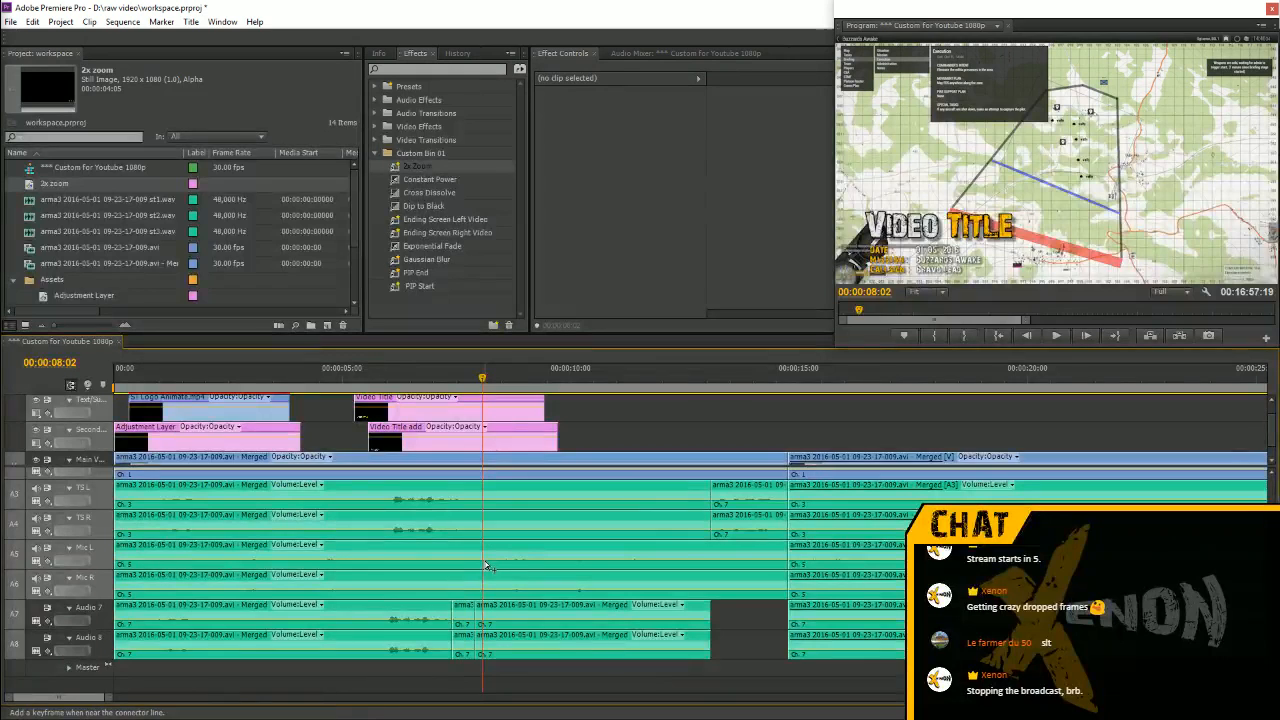
{"action": "key", "text": "ctrl+z"}
Shift the Audio 7 and Audio 8 clips slightly later so their waveforms line up with TS L and TS R
{"action": "key", "text": "equal"}
{"action": "key", "text": "equal"}
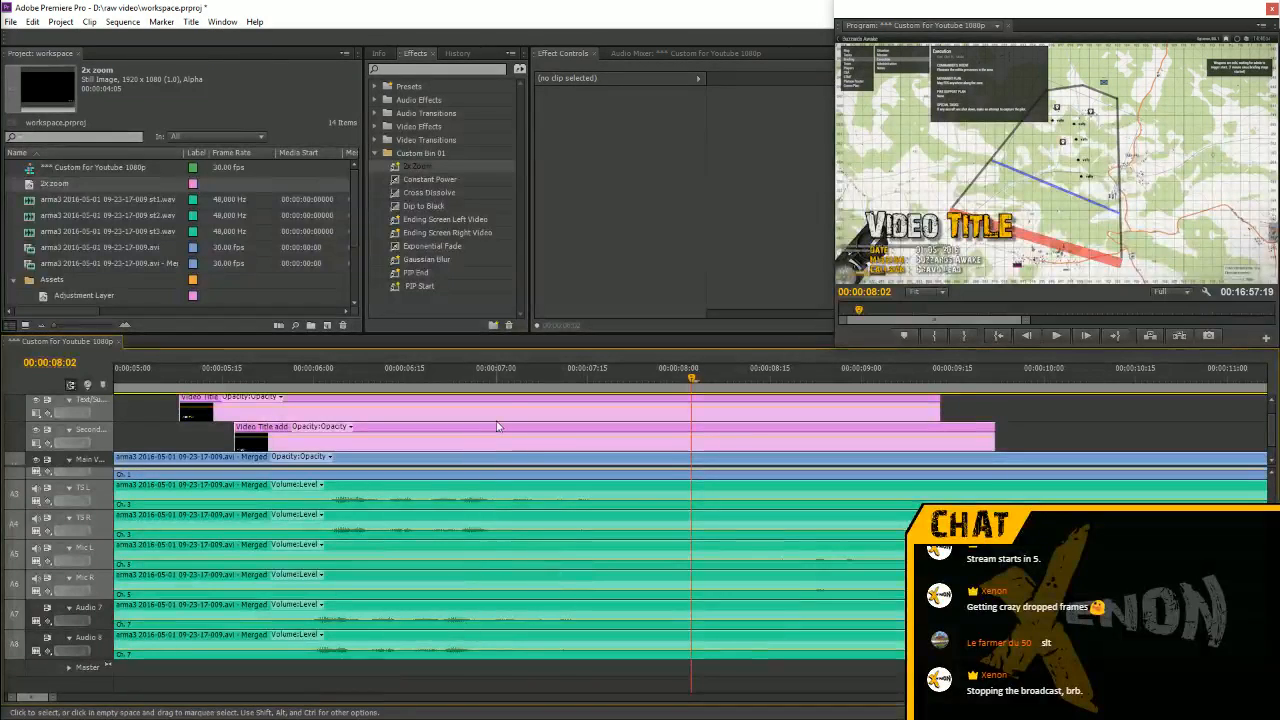
{"action": "left_click_drag", "start_coordinate": [480, 380], "coordinate": [425, 386]}
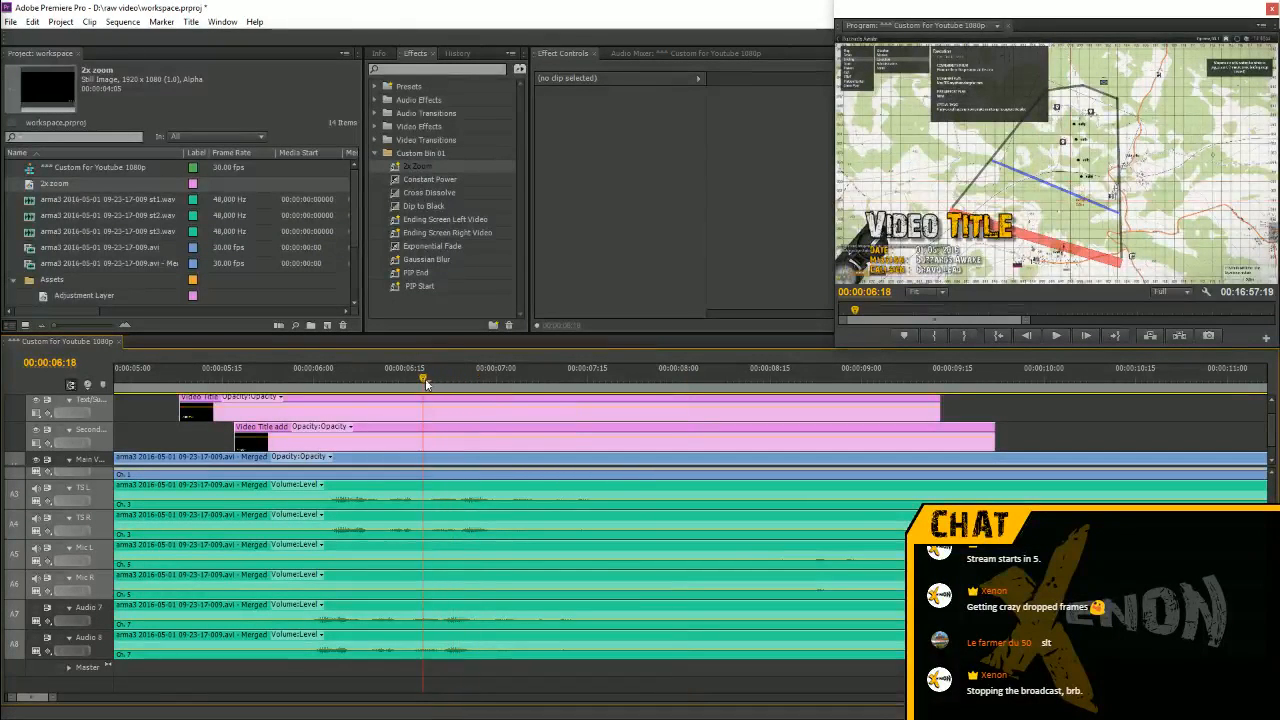
{"action": "key", "text": "space"}
{"action": "left_click_drag", "start_coordinate": [646, 378], "coordinate": [571, 386]}
{"action": "left_click", "coordinate": [437, 641]}
{"action": "left_click", "coordinate": [490, 608], "text": "shift"}
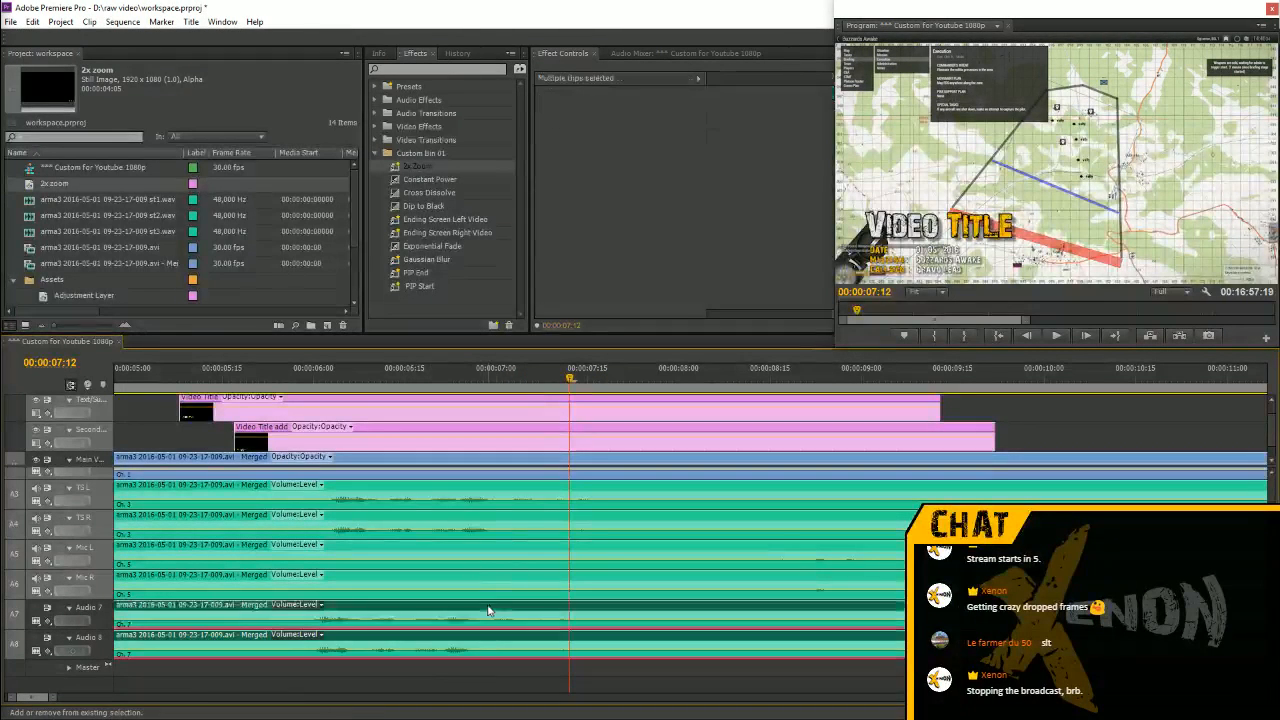
{"action": "left_click_drag", "start_coordinate": [476, 609], "coordinate": [490, 606]}
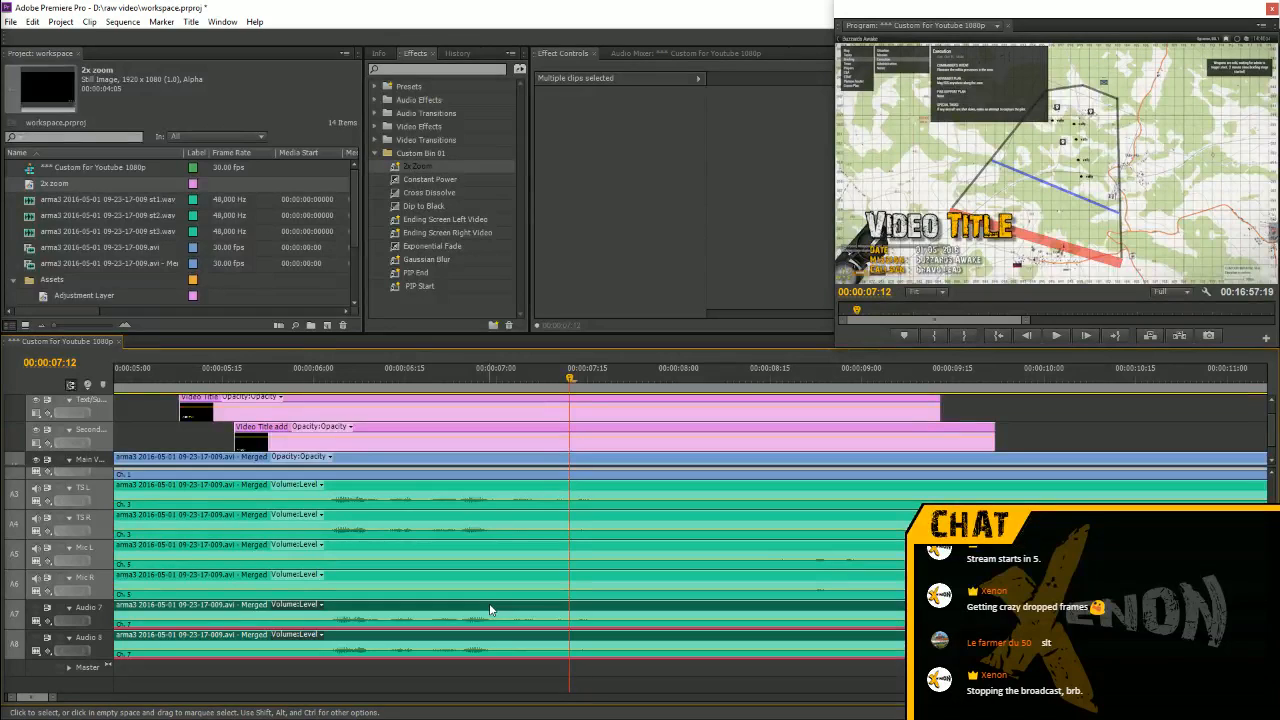
Listen to the realigned audio from 00:00:06:25 and stop at 00:00:07:12
{"action": "left_click_drag", "start_coordinate": [480, 377], "coordinate": [460, 376]}
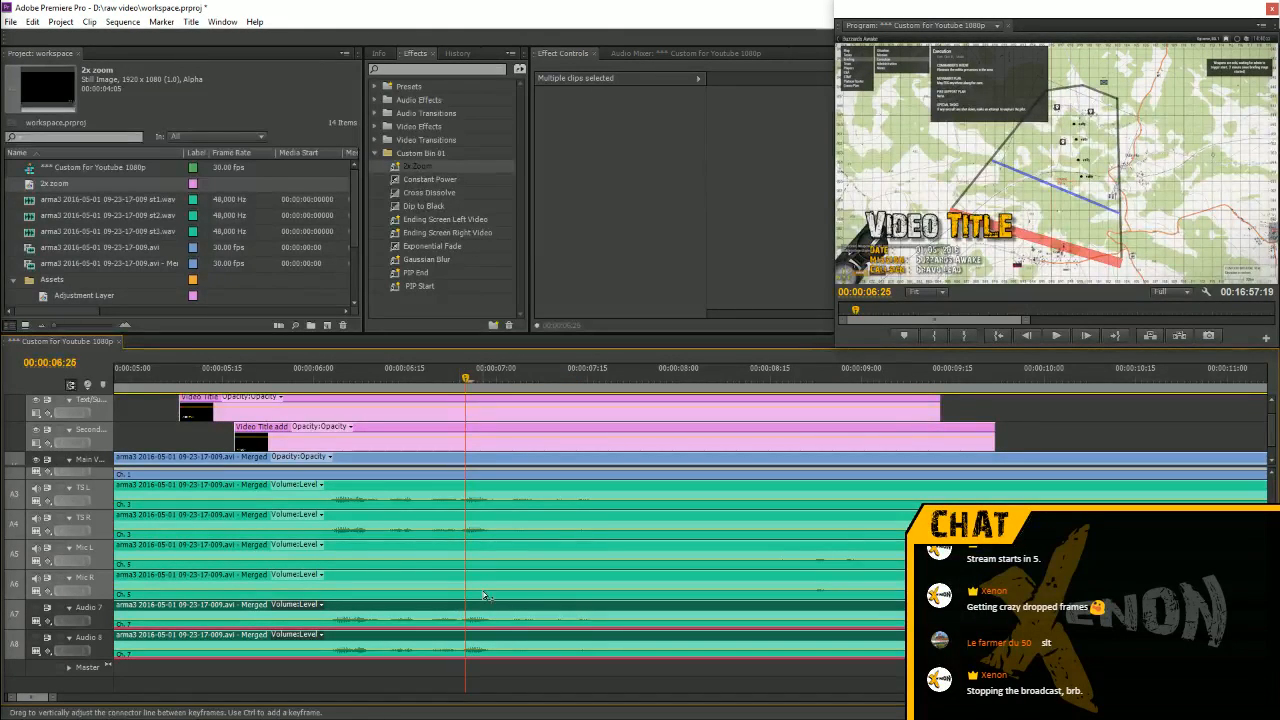
{"action": "key", "text": "space"}
{"action": "key", "text": "space"}
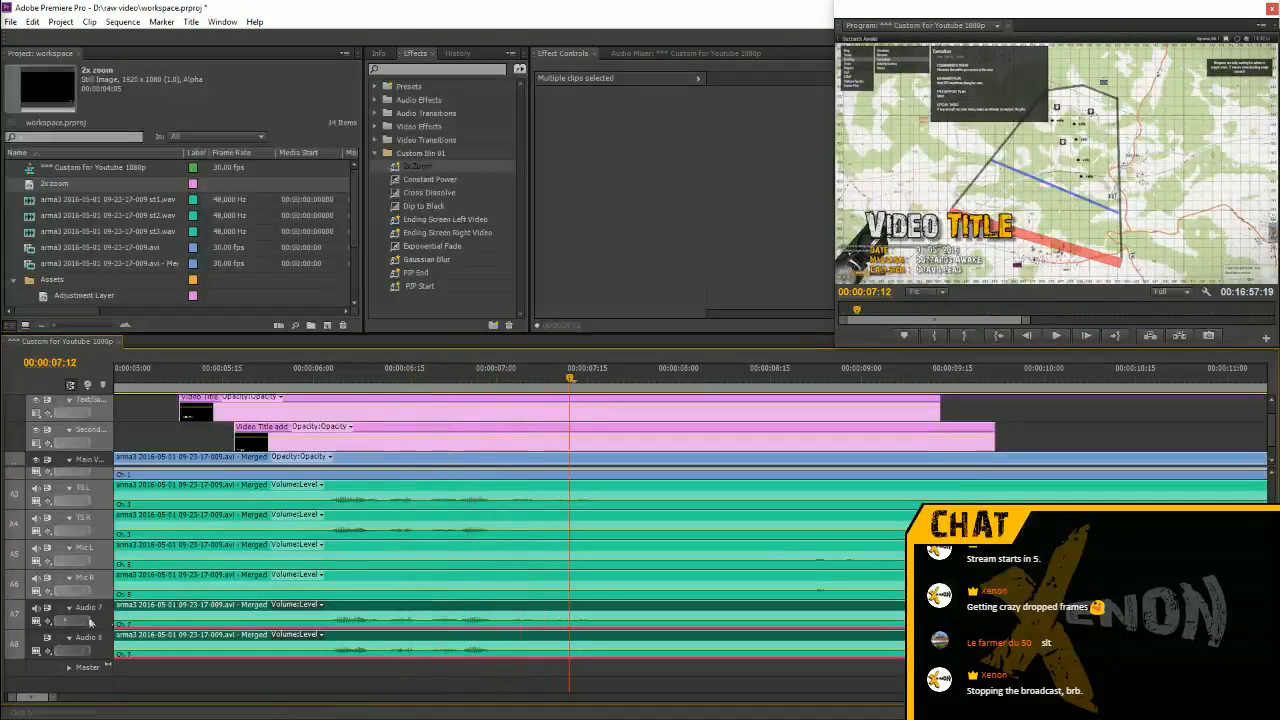
Cut the clips on Audio 7 and Audio 8 at 00:00:07:09 and 00:00:07:22
{"action": "left_click_drag", "start_coordinate": [490, 383], "coordinate": [551, 431]}
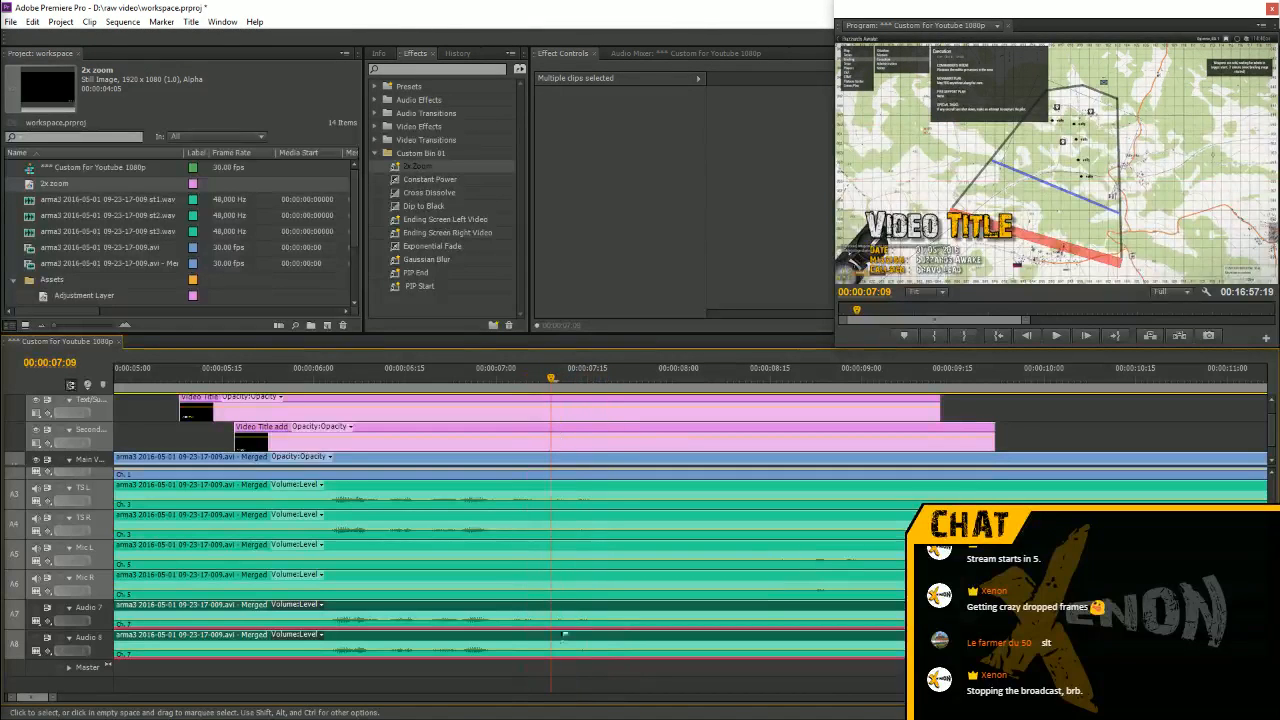
{"action": "key", "text": "c"}
{"action": "left_click", "coordinate": [551, 618]}
{"action": "left_click", "coordinate": [556, 638]}
{"action": "key", "text": "space"}
{"action": "key", "text": "space"}
{"action": "left_click", "coordinate": [630, 617]}
{"action": "left_click", "coordinate": [630, 645]}
Move the short cut segments from Audio 7 and Audio 8 up onto TS L and TS R, and play the passage
{"action": "key", "text": "v"}
{"action": "left_click", "coordinate": [606, 618]}
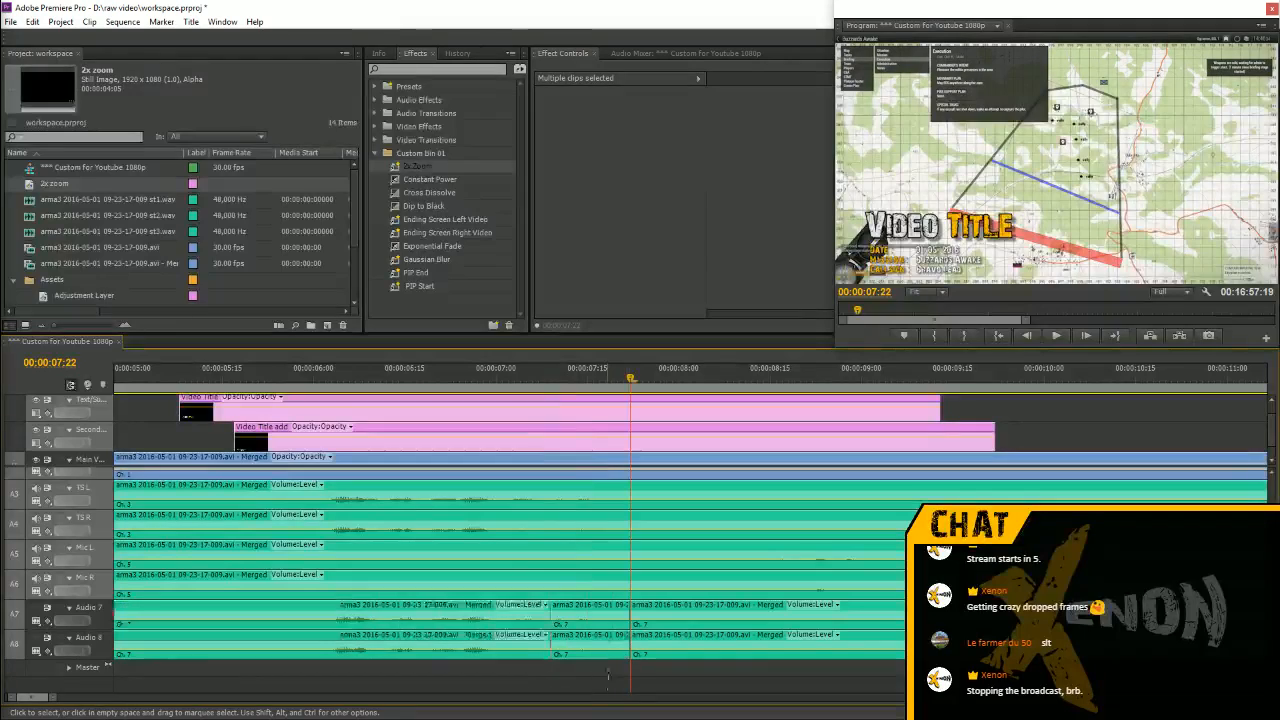
{"action": "left_click_drag", "start_coordinate": [610, 555], "coordinate": [610, 498]}
{"action": "left_click", "coordinate": [429, 371]}
{"action": "key", "text": "space"}
Replay the title section with the moved voice segments and play on to 00:00:51:18
{"action": "key", "text": "minus"}
{"action": "key", "text": "minus"}
{"action": "key", "text": "minus"}
{"action": "key", "text": "minus"}
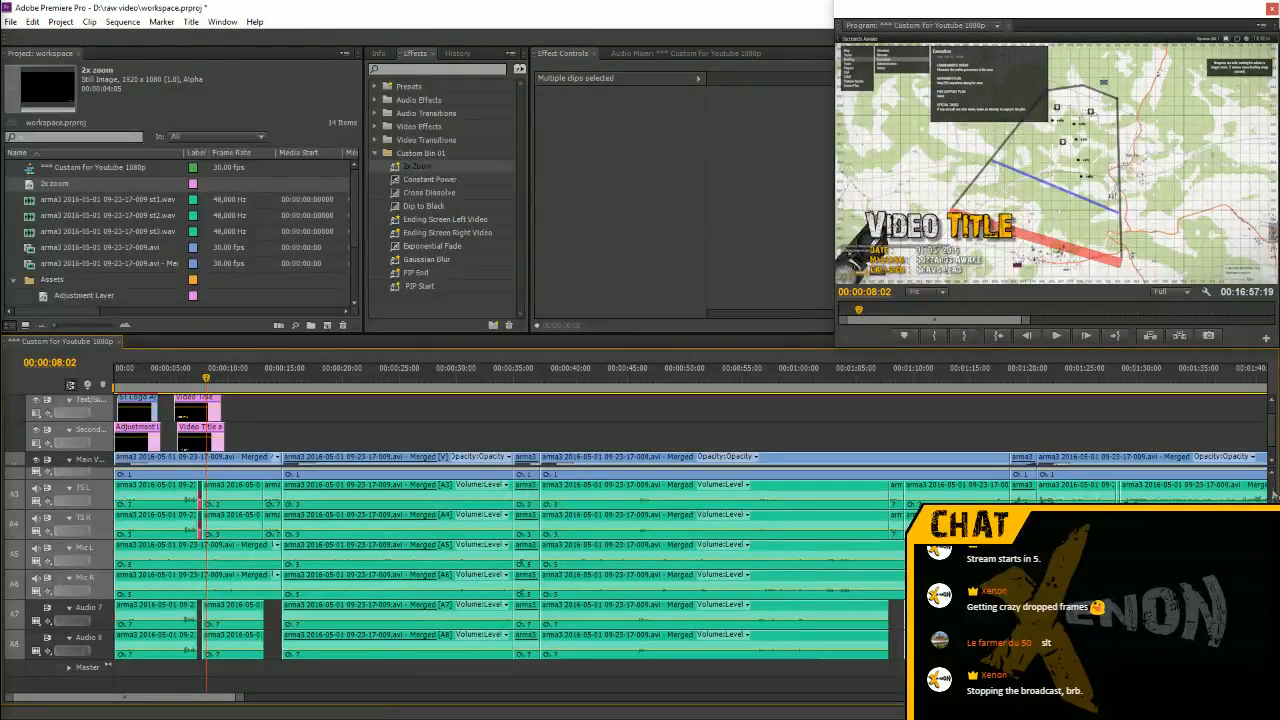
{"action": "scroll", "coordinate": [1273, 494], "scroll_direction": "up", "scroll_amount": 2}
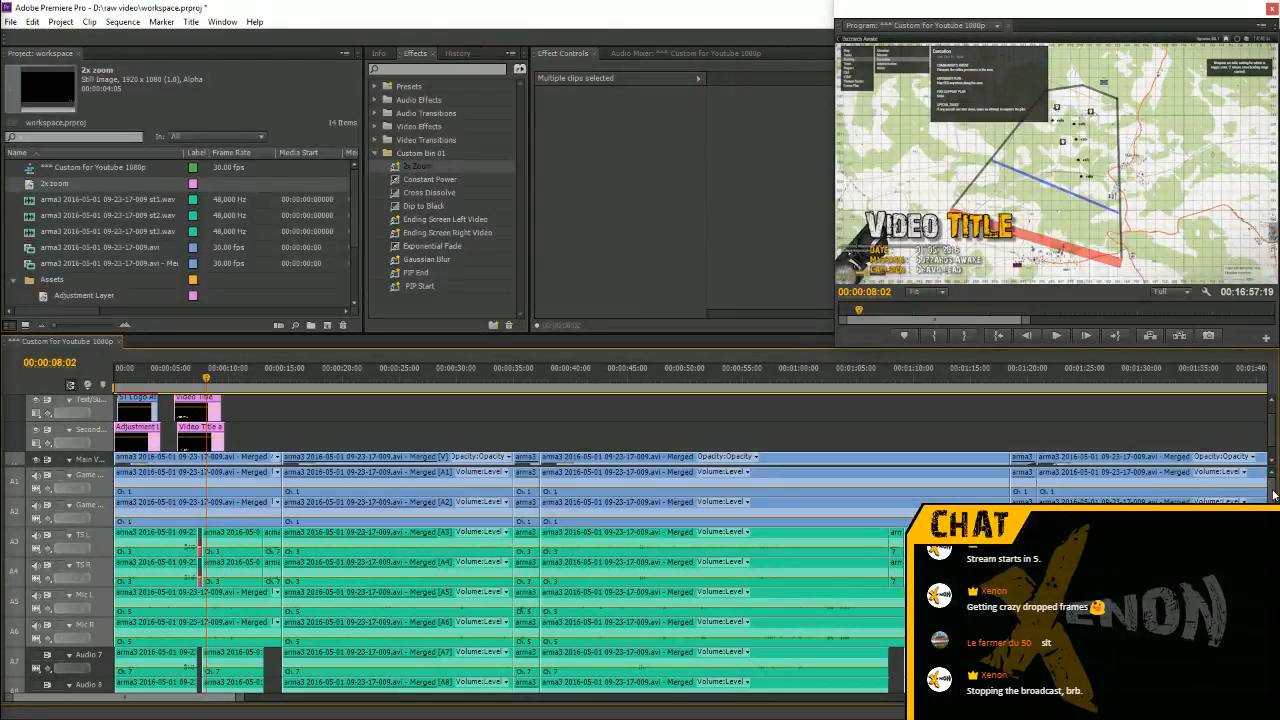
{"action": "left_click", "coordinate": [167, 378]}
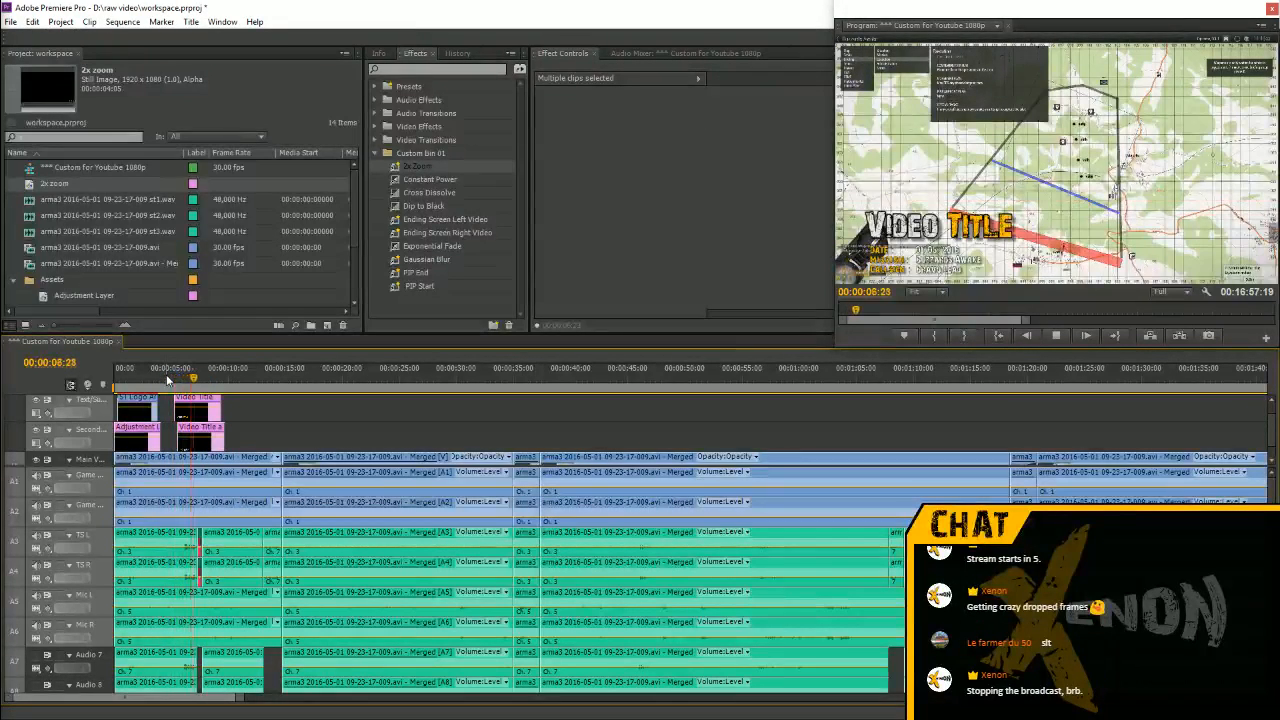
{"action": "key", "text": "space"}
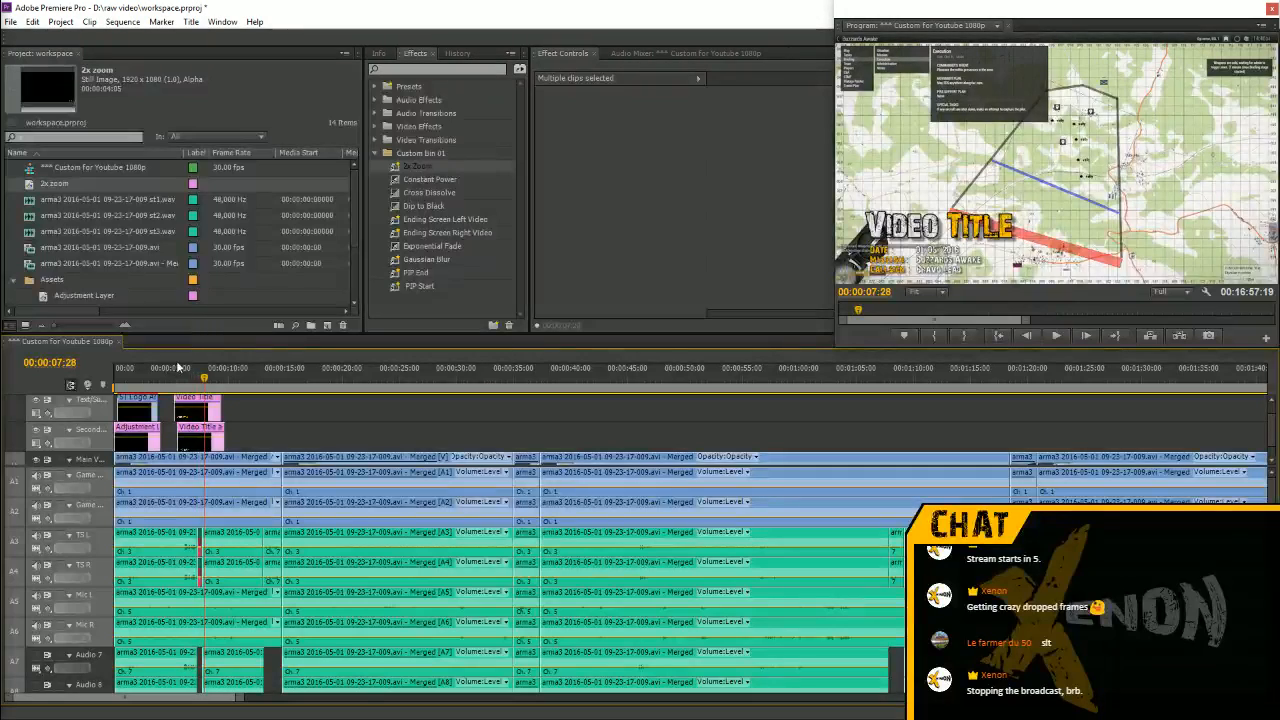
{"action": "left_click", "coordinate": [166, 377]}
{"action": "key", "text": "space"}
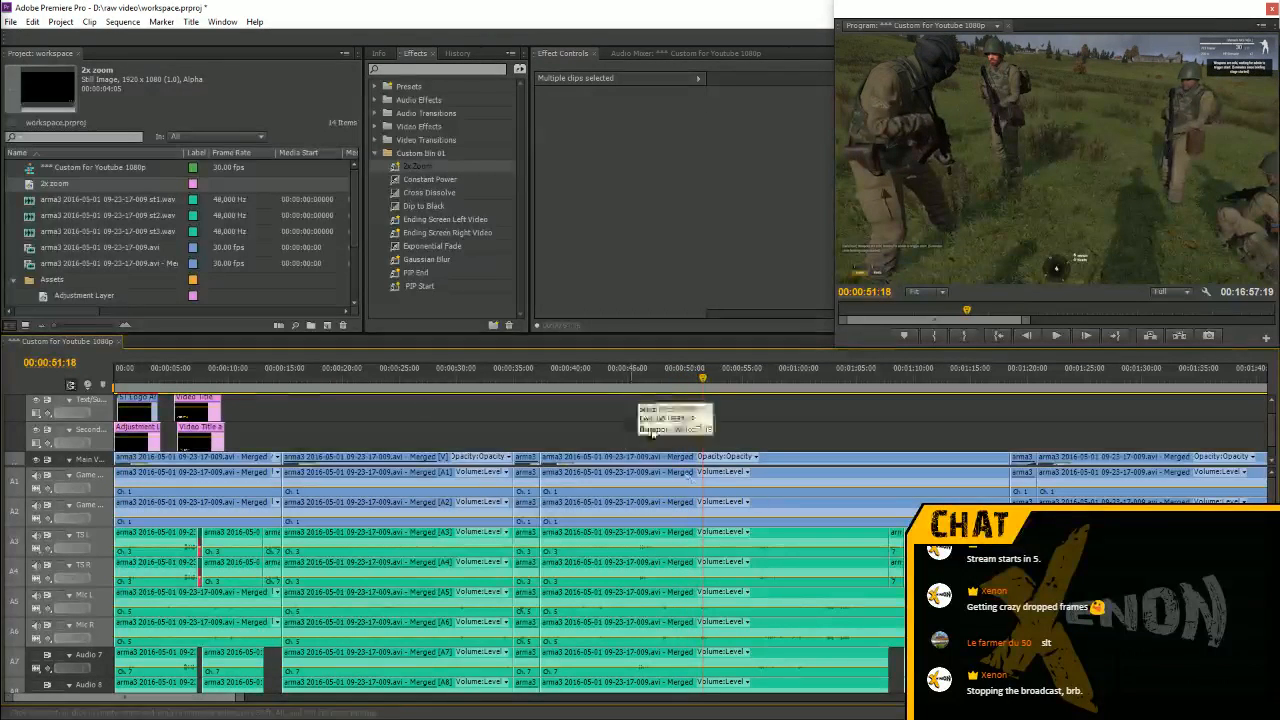
Spot-check the main video cuts near 00:01:20, 00:02:46 and 00:03:40, stopping at 00:03:41:27
{"action": "key", "text": "minus"}
{"action": "key", "text": "minus"}
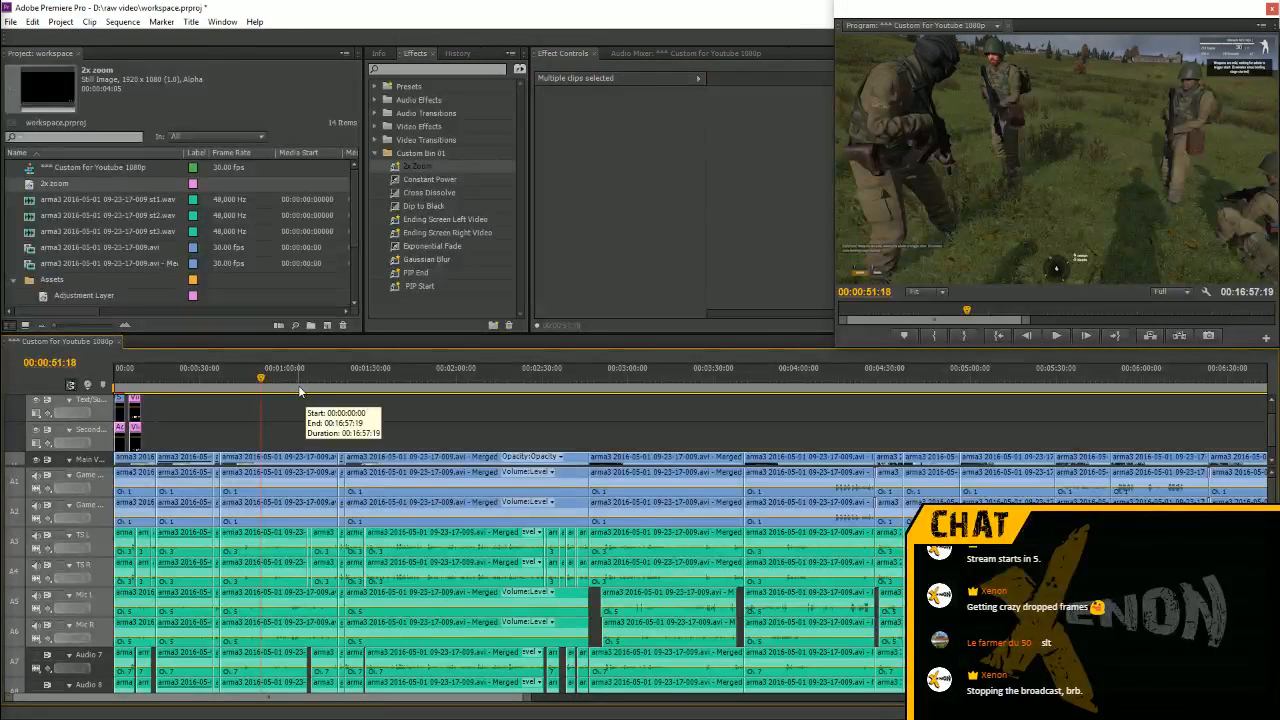
{"action": "left_click", "coordinate": [334, 379]}
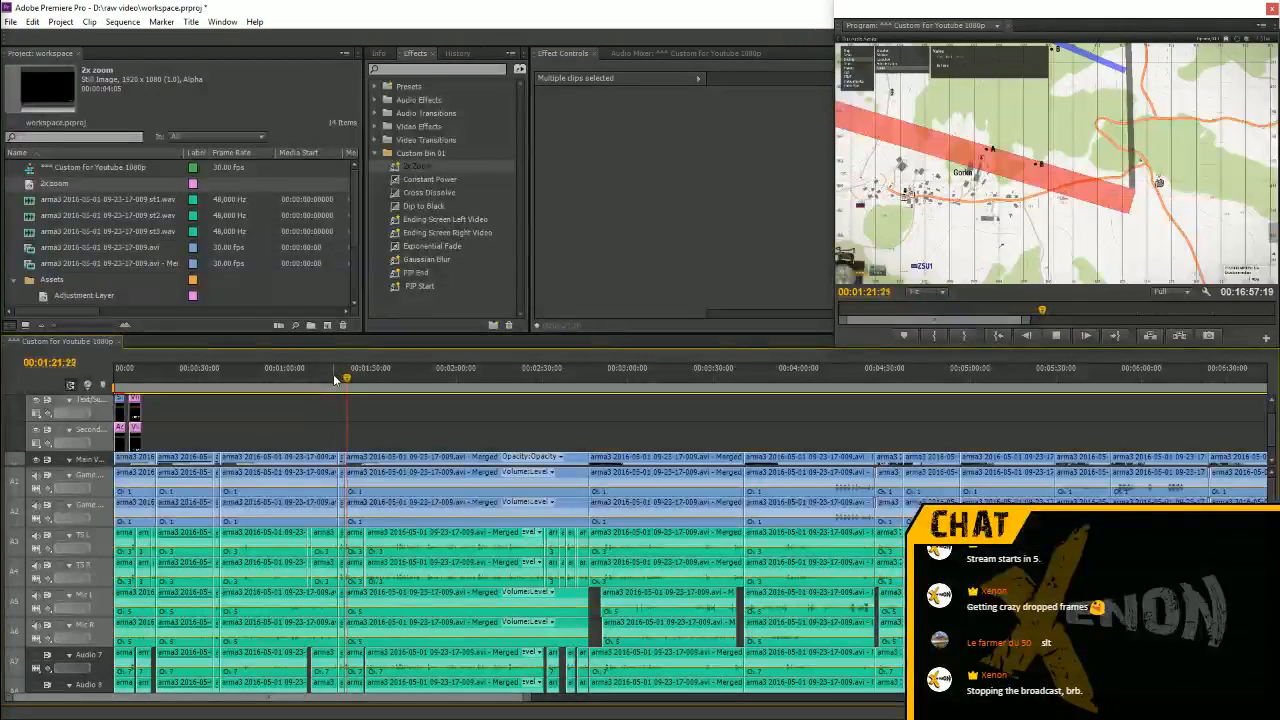
{"action": "left_click", "coordinate": [585, 379]}
{"action": "key", "text": "space"}
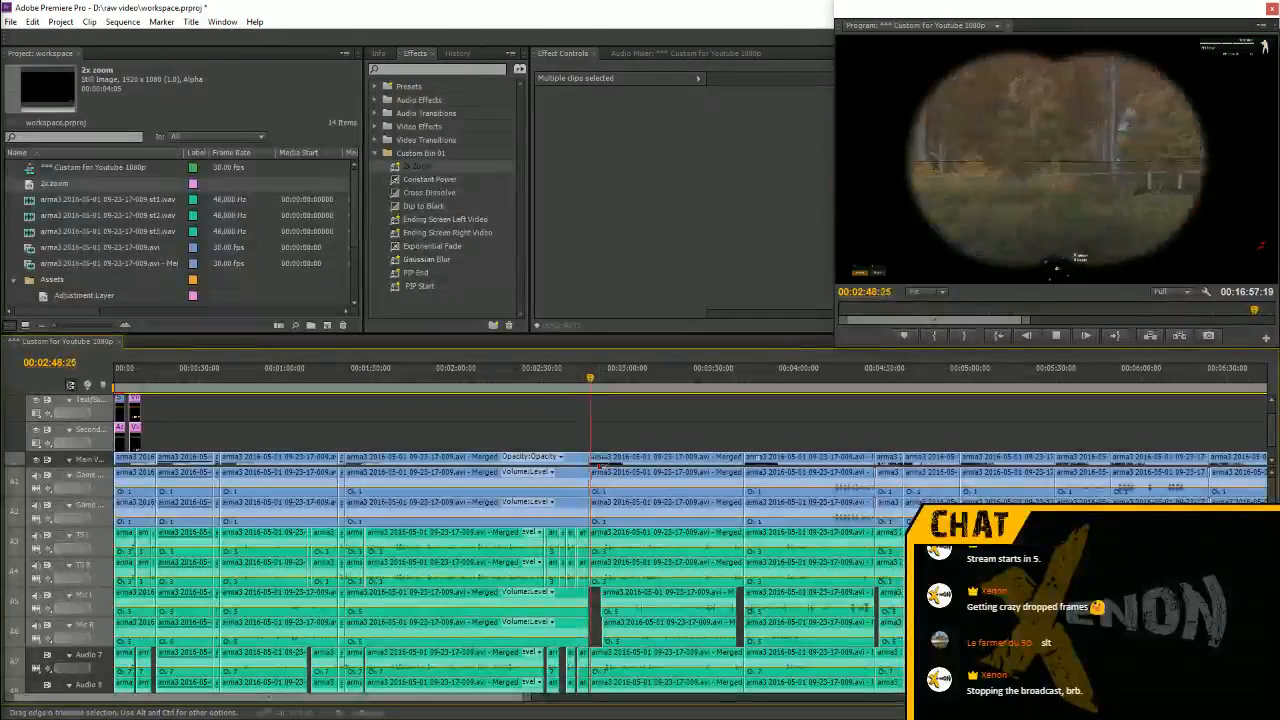
{"action": "left_click", "coordinate": [740, 379]}
{"action": "left_click_drag", "start_coordinate": [740, 379], "coordinate": [739, 380]}
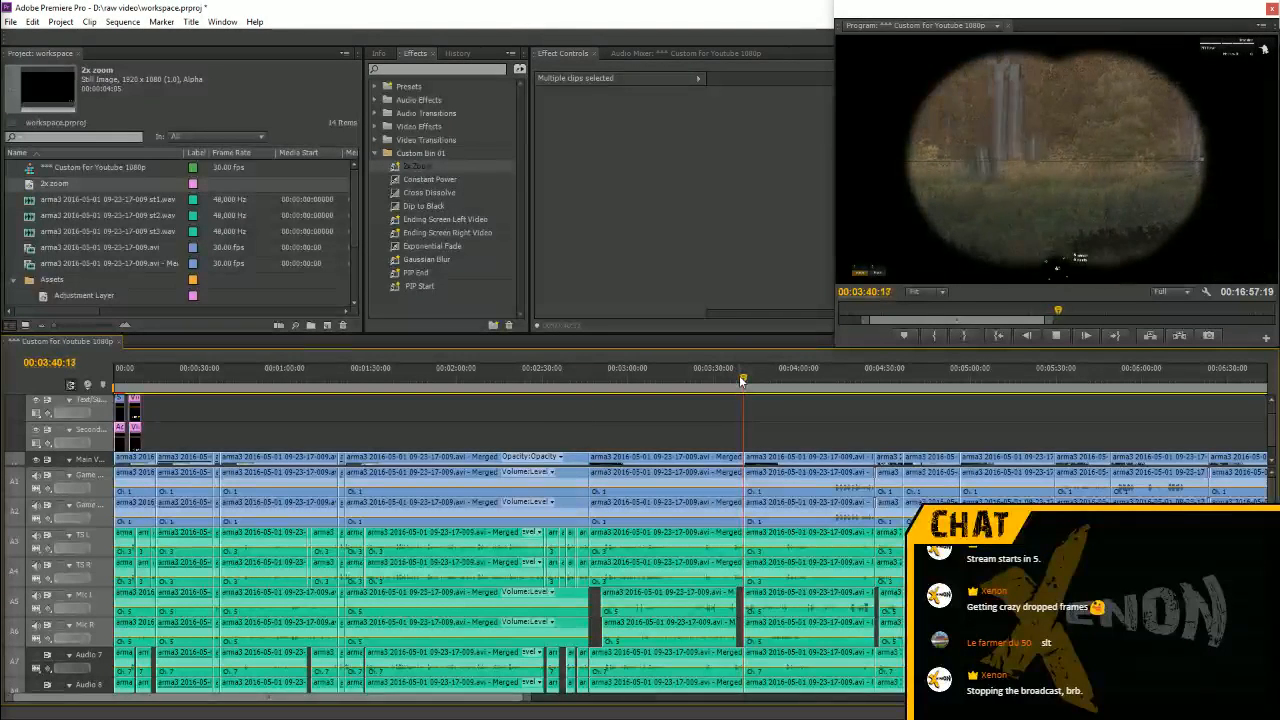
{"action": "key", "text": "space"}
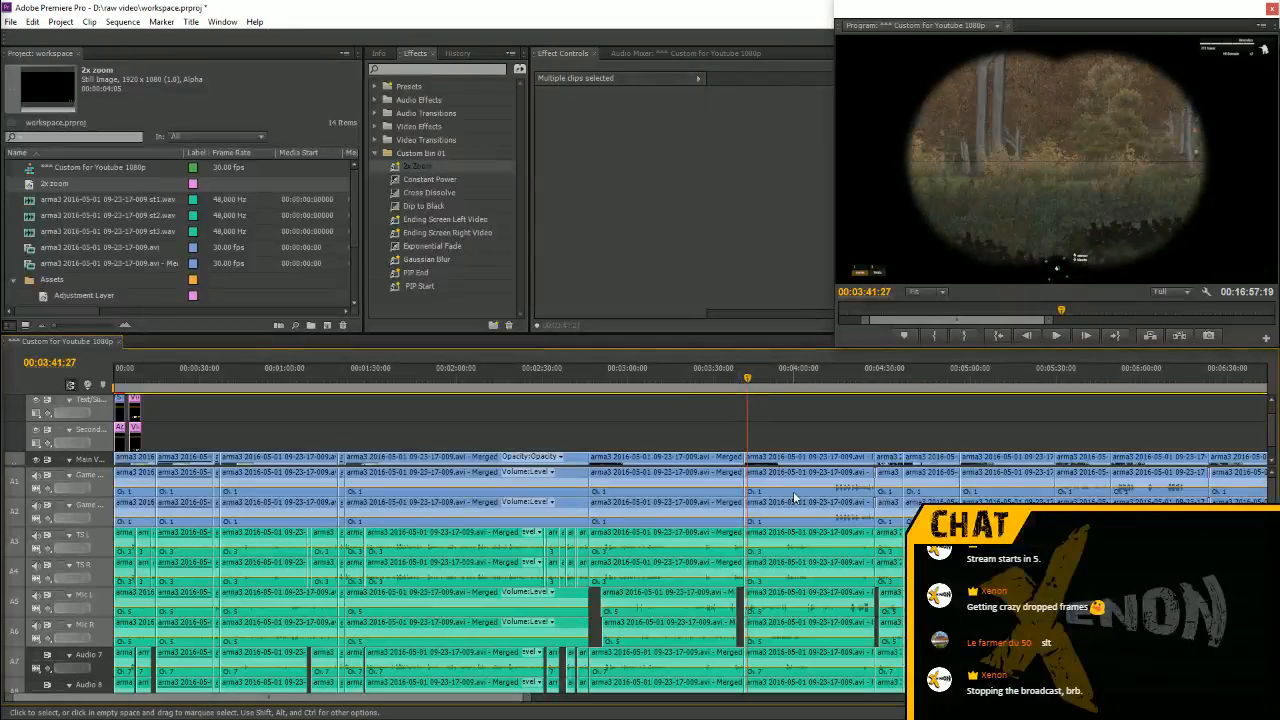
Add a Constant Power transition to the start of the Mic L and Mic R clips after the gap near 00:03:40
{"action": "key", "text": "="}
{"action": "key", "text": "="}
{"action": "key", "text": "="}
{"action": "key", "text": "="}
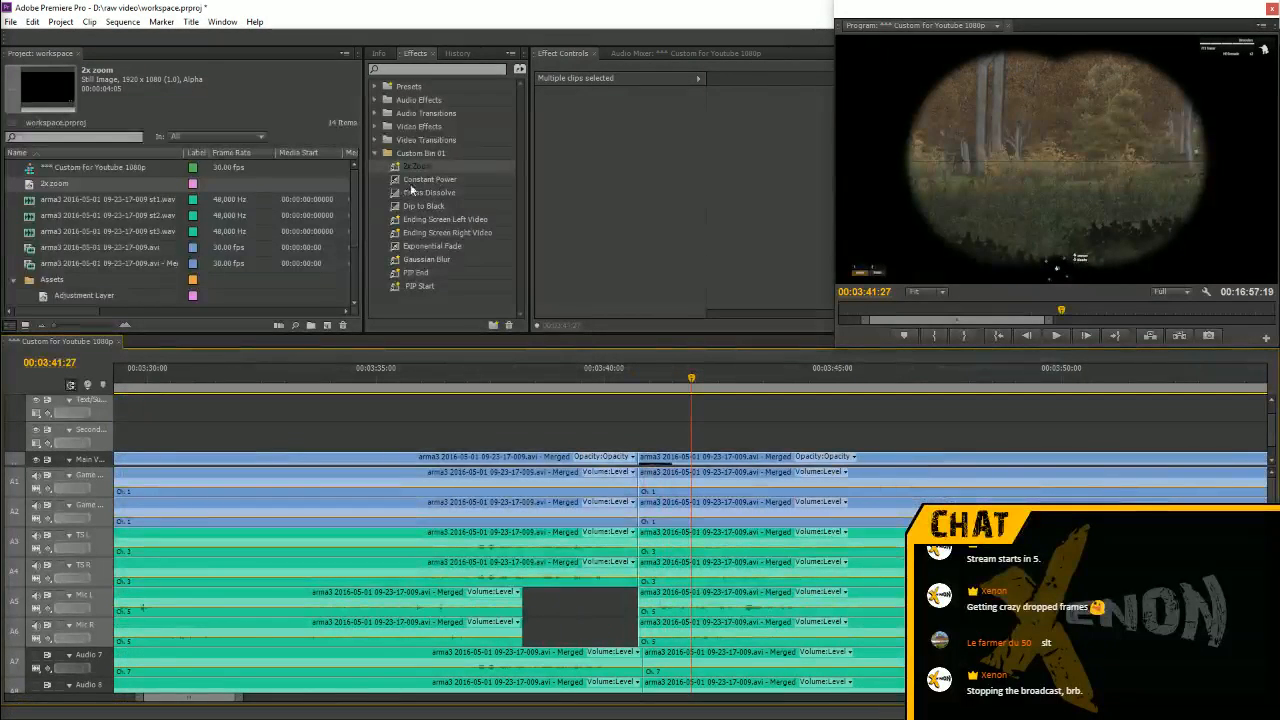
{"action": "left_click", "coordinate": [417, 194]}
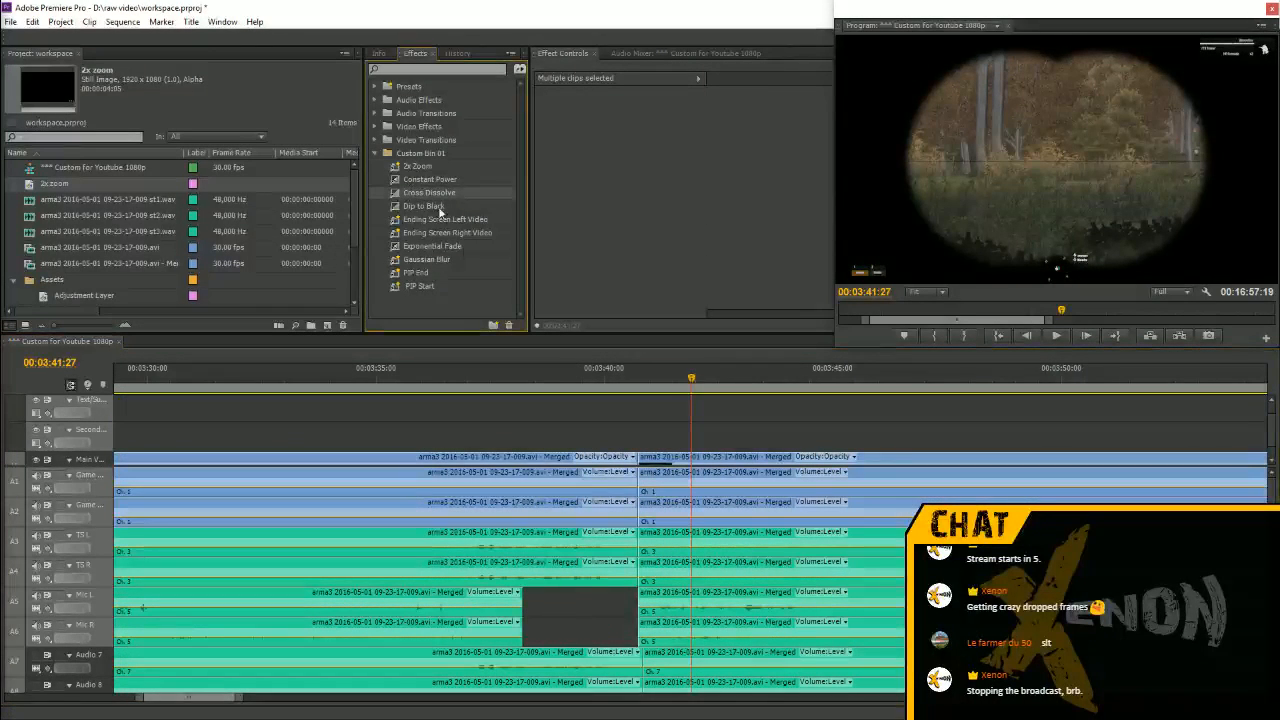
{"action": "left_click", "coordinate": [424, 246]}
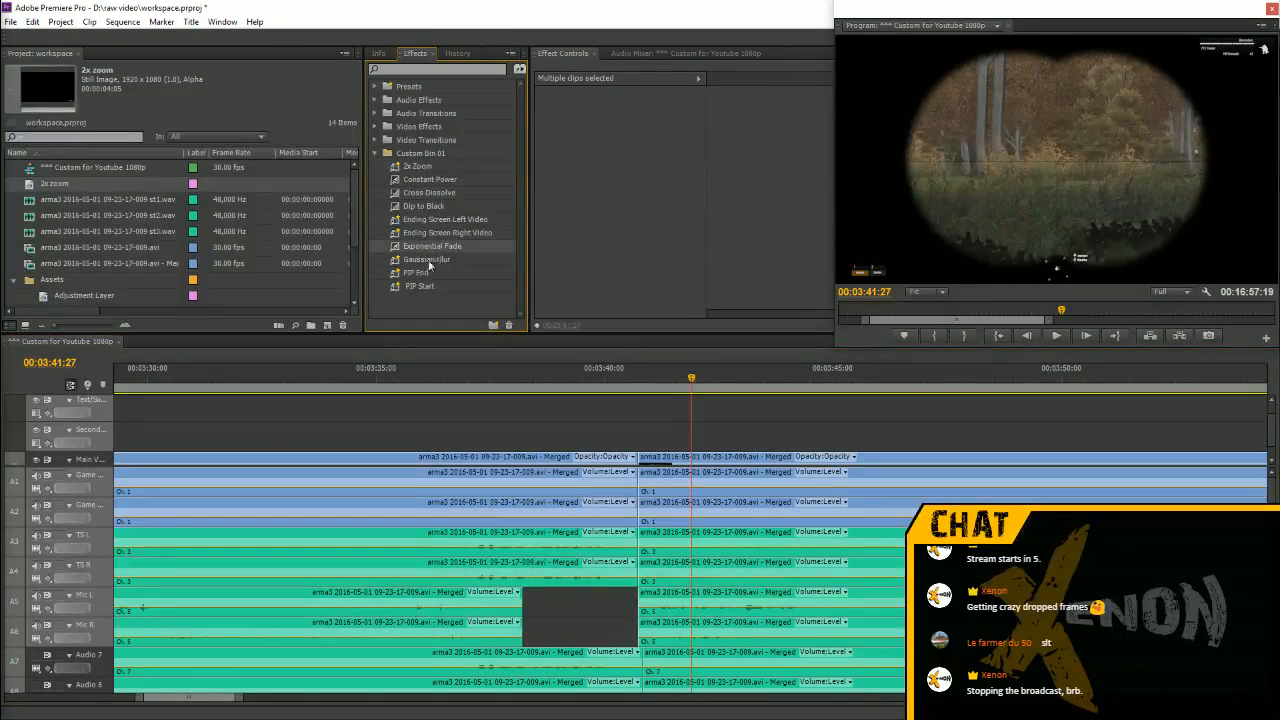
{"action": "left_click", "coordinate": [421, 182]}
{"action": "left_click_drag", "start_coordinate": [415, 183], "coordinate": [642, 595]}
{"action": "left_click_drag", "start_coordinate": [467, 176], "coordinate": [652, 630]}
Listen twice to the Mic L and Mic R fade-in across the cut near 00:03:40
{"action": "left_click", "coordinate": [621, 368]}
{"action": "key", "text": "space"}
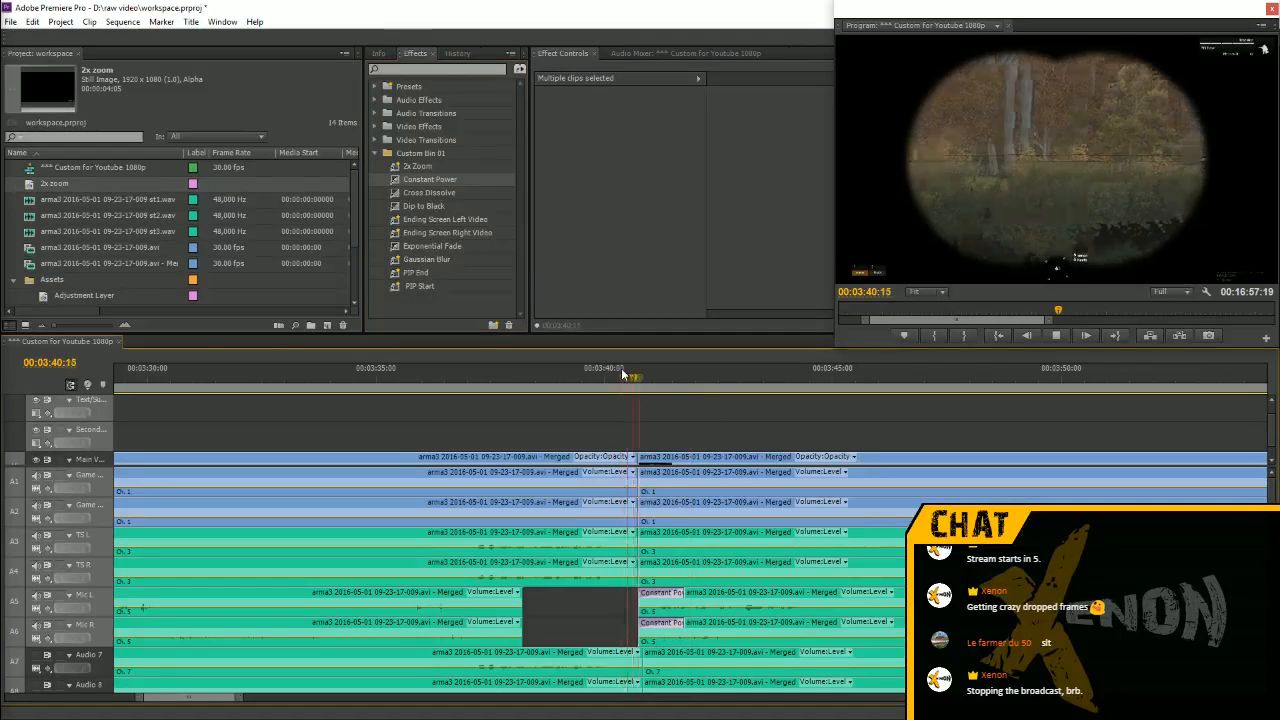
{"action": "key", "text": "space"}
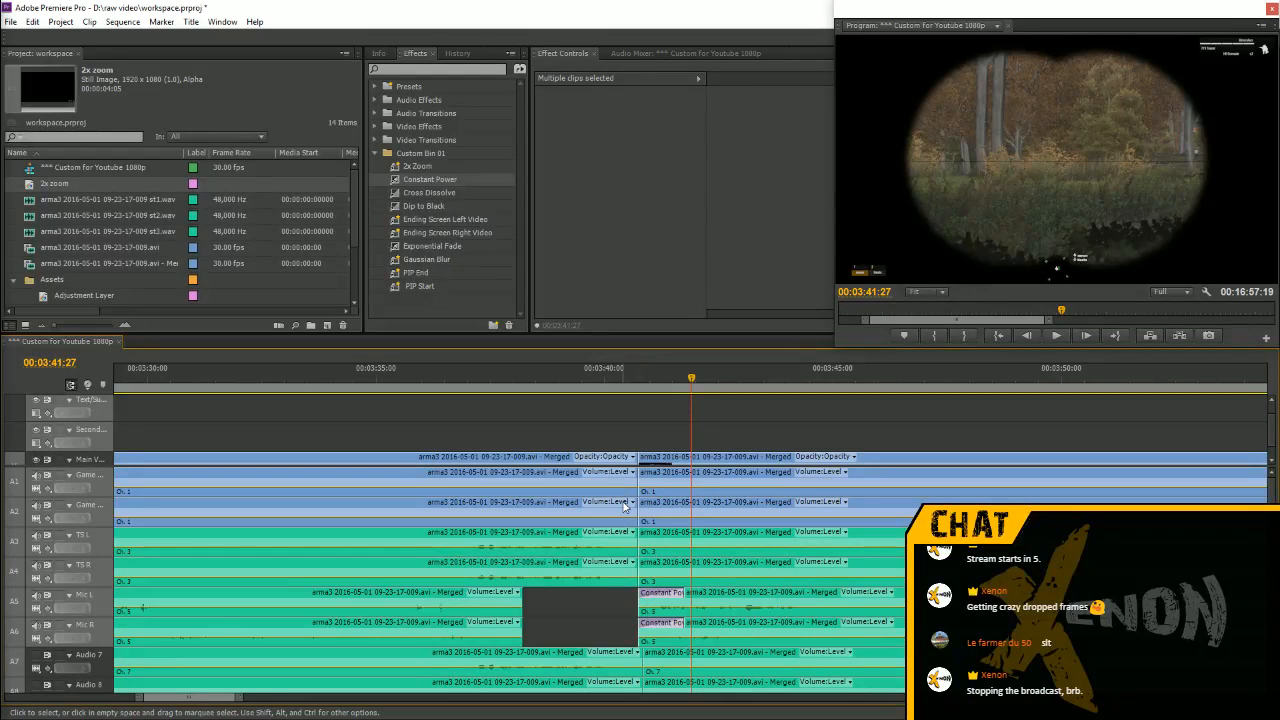
{"action": "mouse_move", "coordinate": [600, 369]}
{"action": "left_mouse_down"}
{"action": "mouse_move", "coordinate": [587, 369]}
{"action": "mouse_move", "coordinate": [605, 370]}
{"action": "left_mouse_up"}
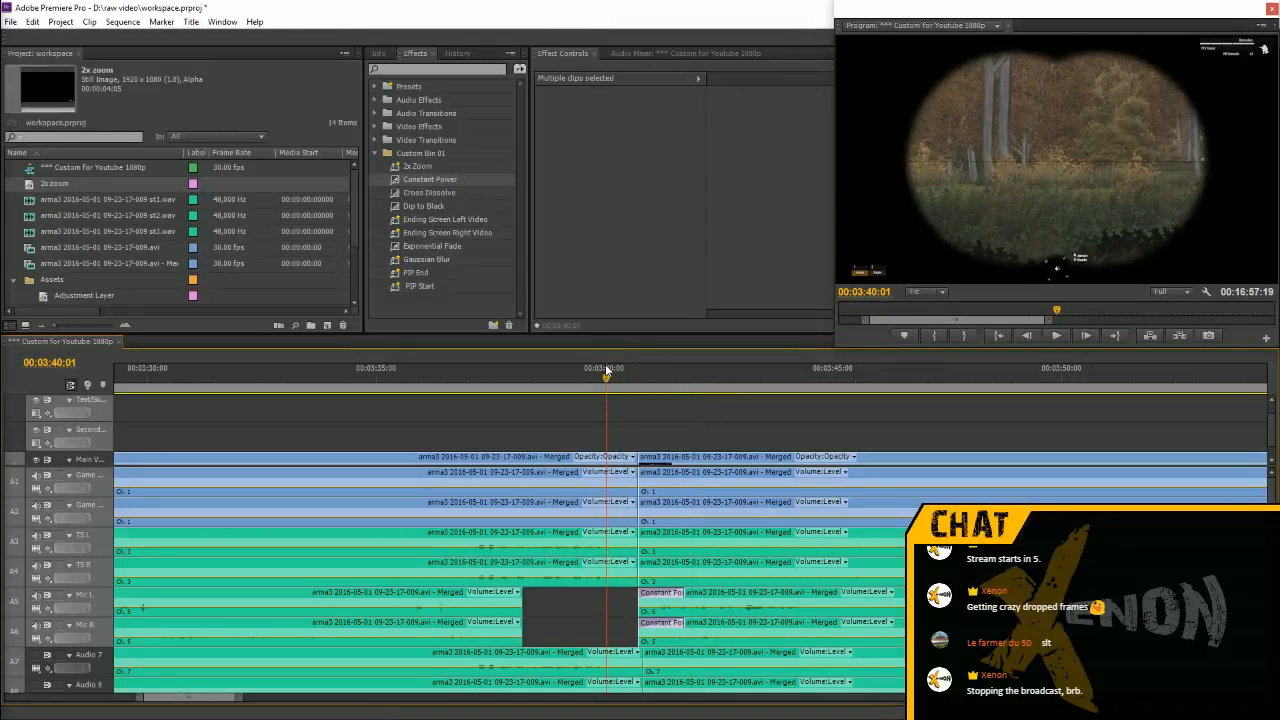
{"action": "key", "text": "space"}
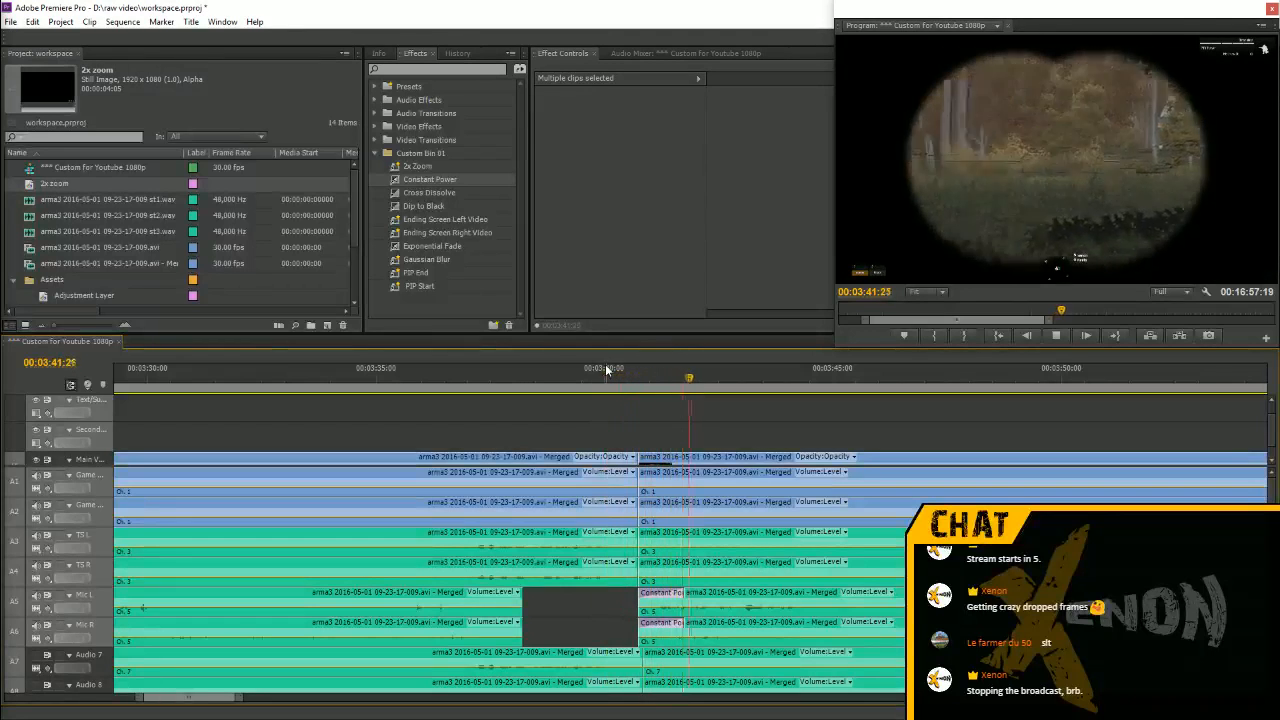
{"action": "key", "text": "space"}
Shorten the Constant Power transitions on Mic L and Mic R to about half a second and replay the cut
{"action": "left_click", "coordinate": [686, 593]}
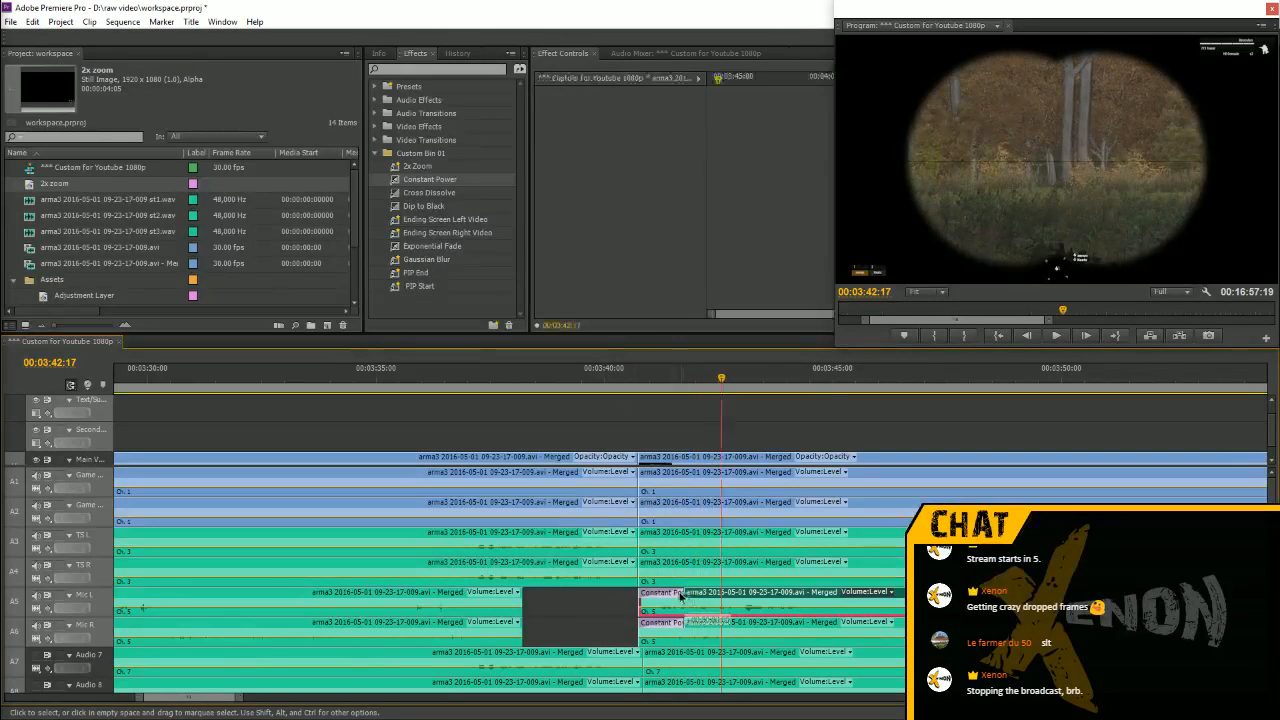
{"action": "left_click_drag", "start_coordinate": [682, 592], "coordinate": [652, 628]}
{"action": "left_click", "coordinate": [601, 368]}
{"action": "key", "text": "space"}
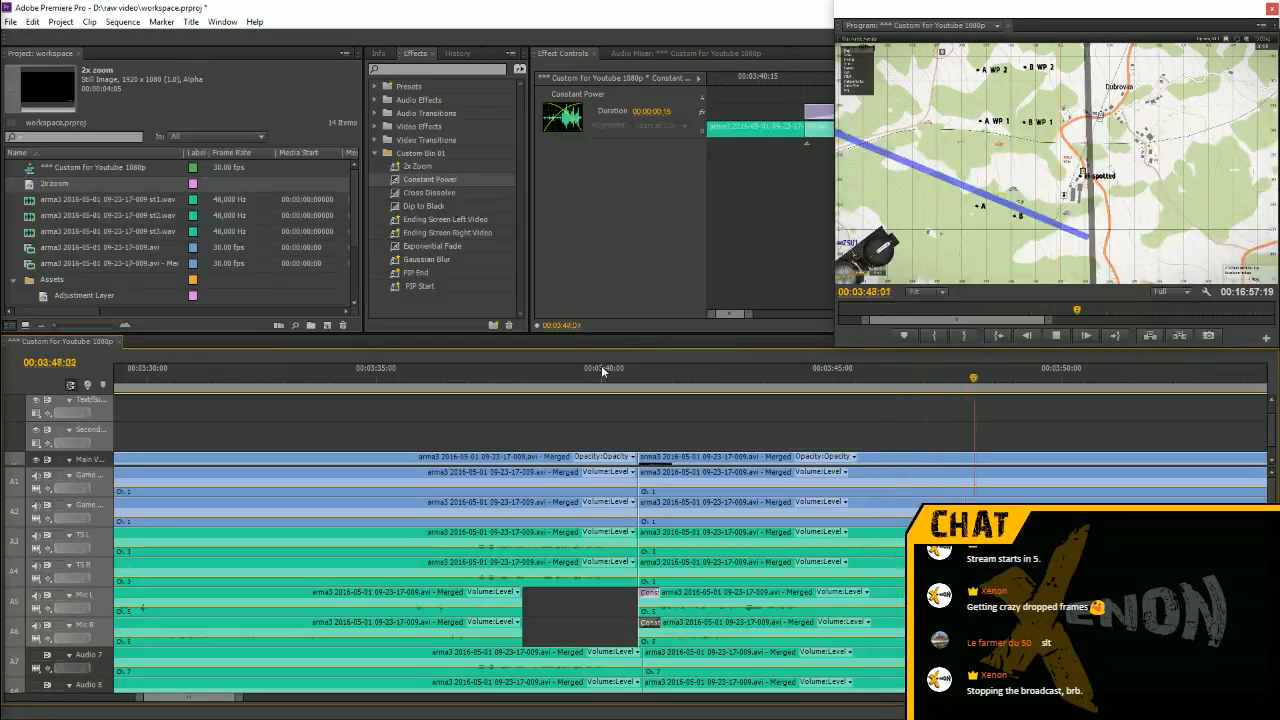
Review the cuts near 00:04:27, 00:04:56 and 00:05:29, stopping playback at 00:05:30:18
{"action": "key", "text": "minus"}
{"action": "key", "text": "minus"}
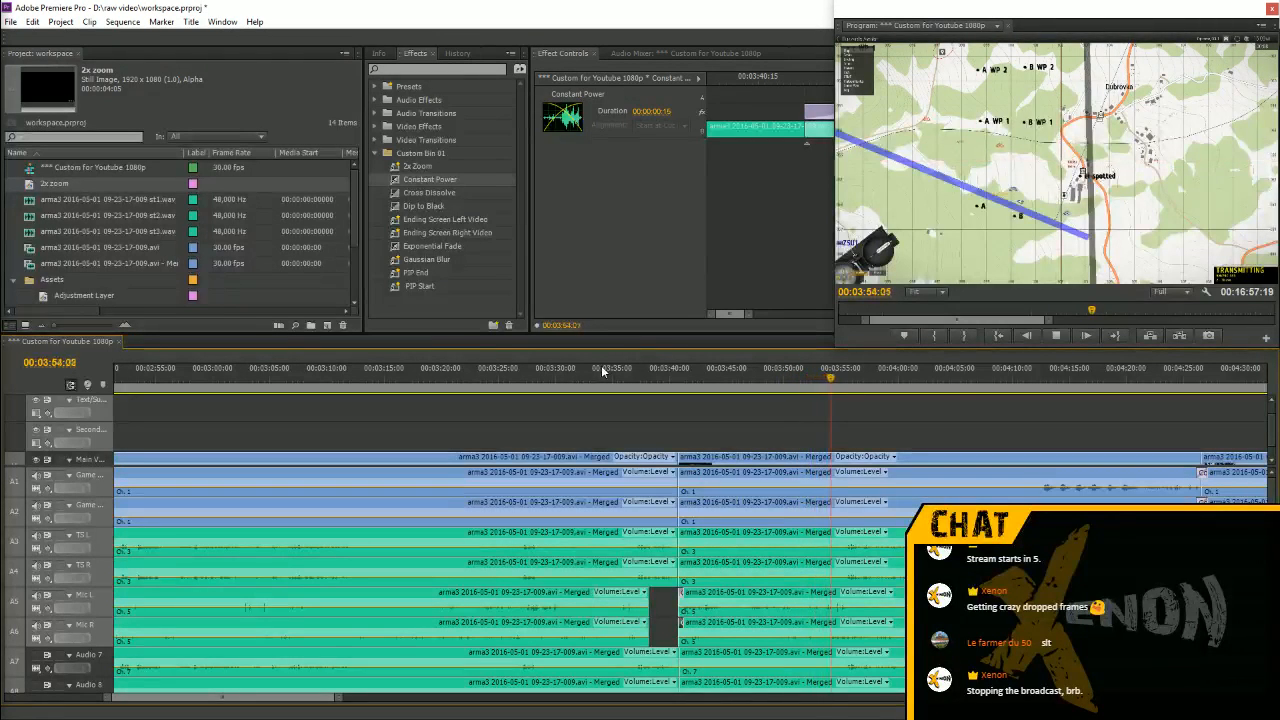
{"action": "key", "text": "minus"}
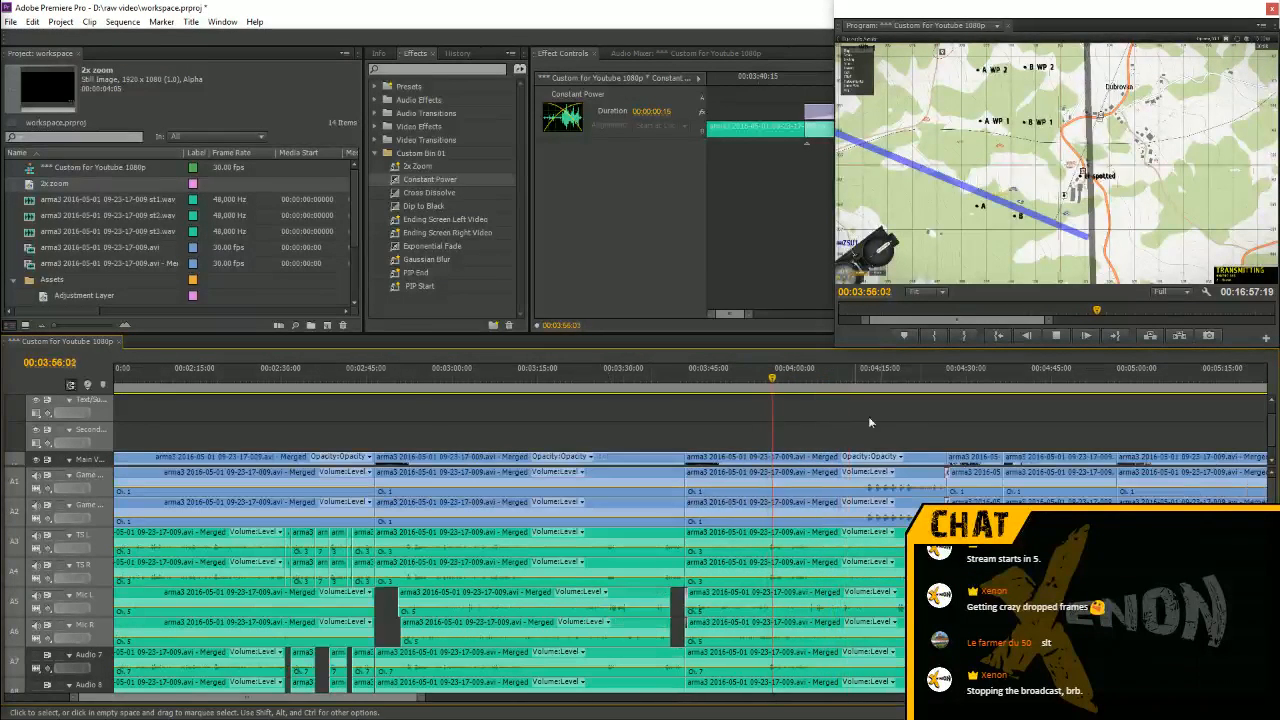
{"action": "left_click", "coordinate": [934, 379]}
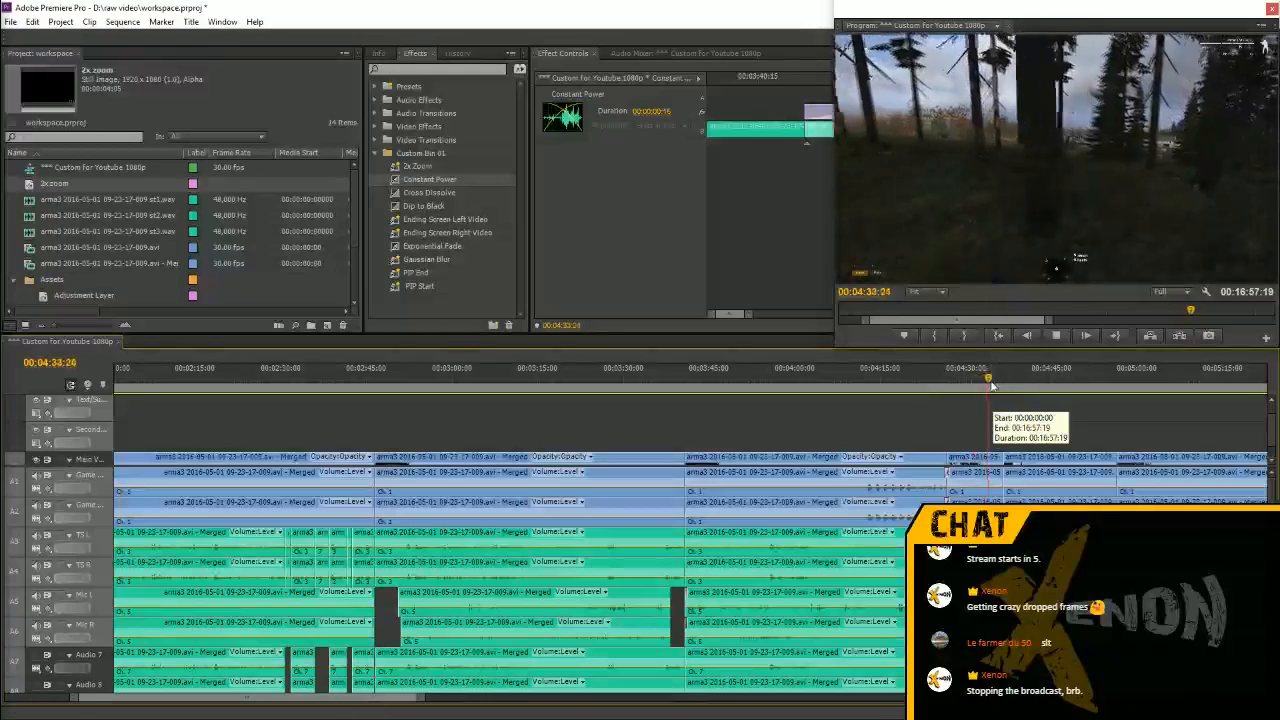
{"action": "left_click", "coordinate": [1112, 380]}
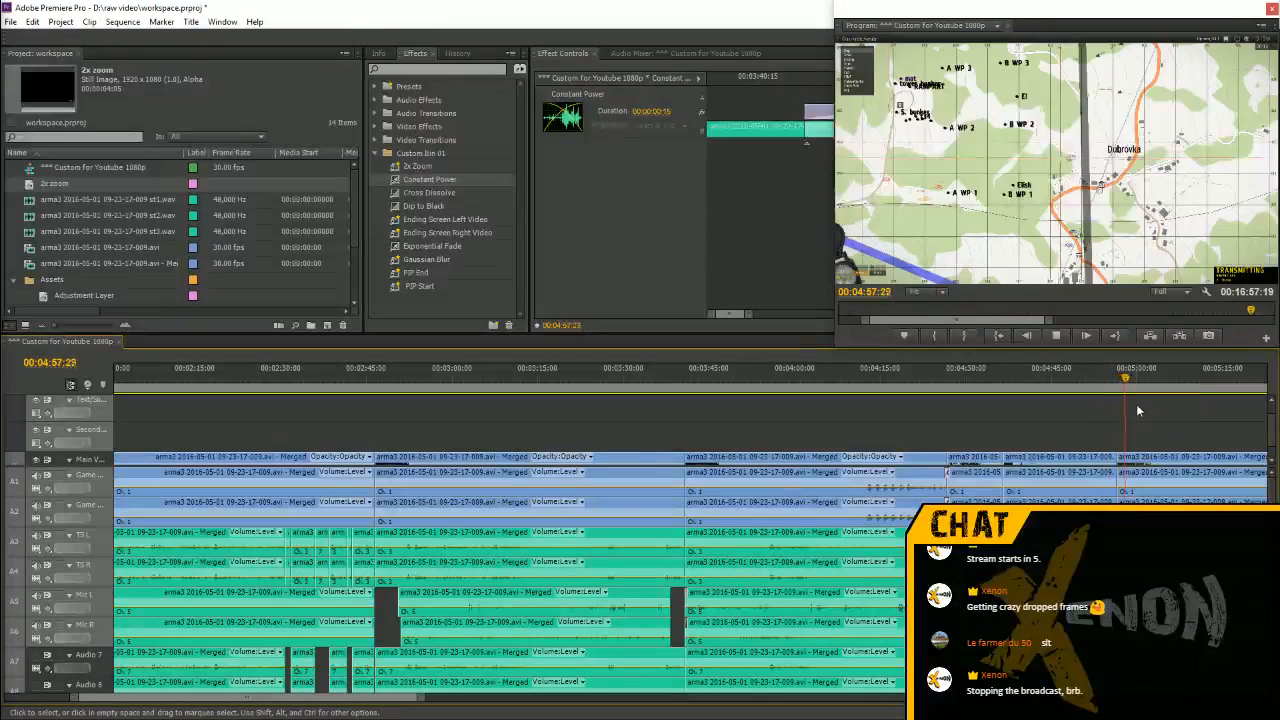
{"action": "key", "text": "minus"}
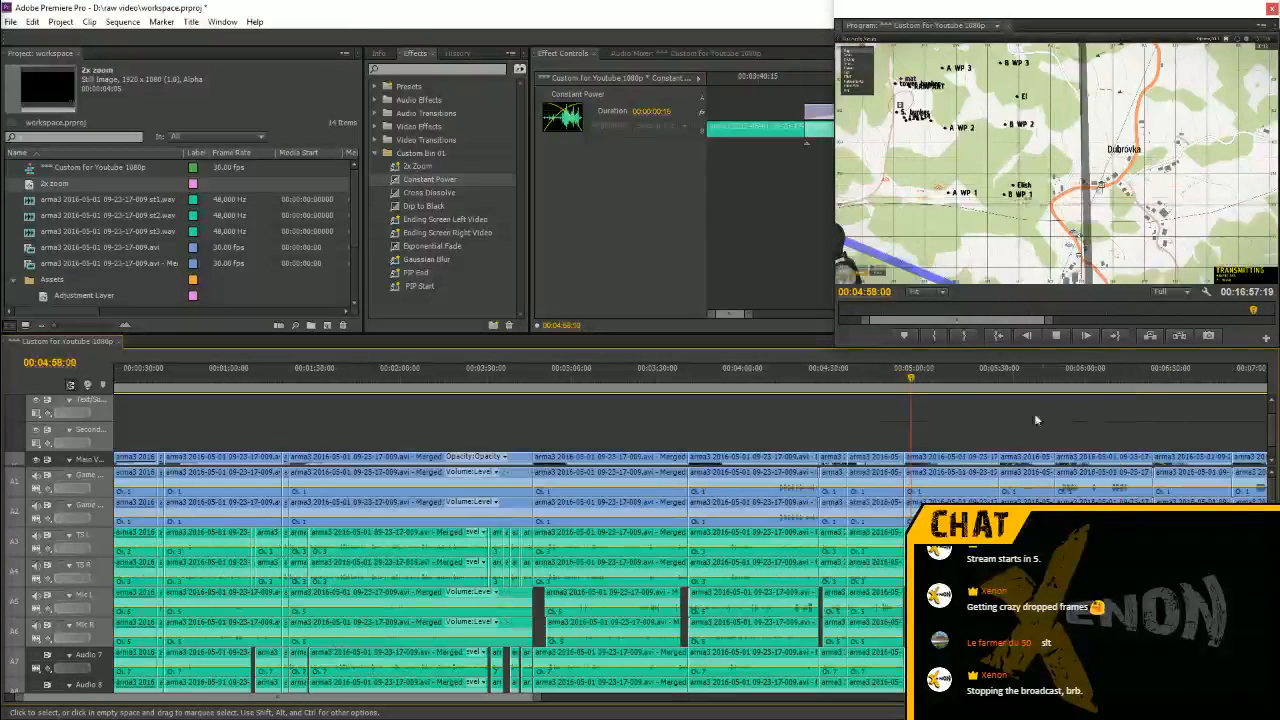
{"action": "left_click", "coordinate": [990, 380]}
{"action": "key", "text": "space"}
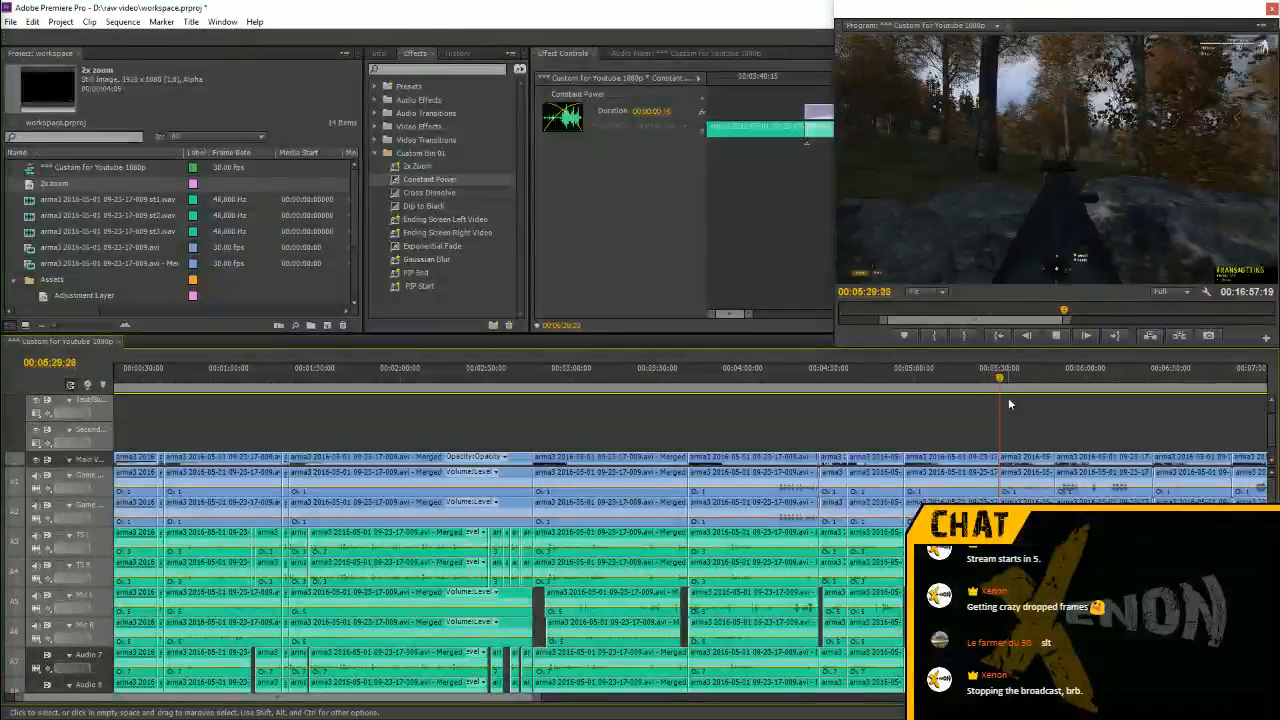
{"action": "key", "text": "space"}
{"action": "key", "text": "minus"}
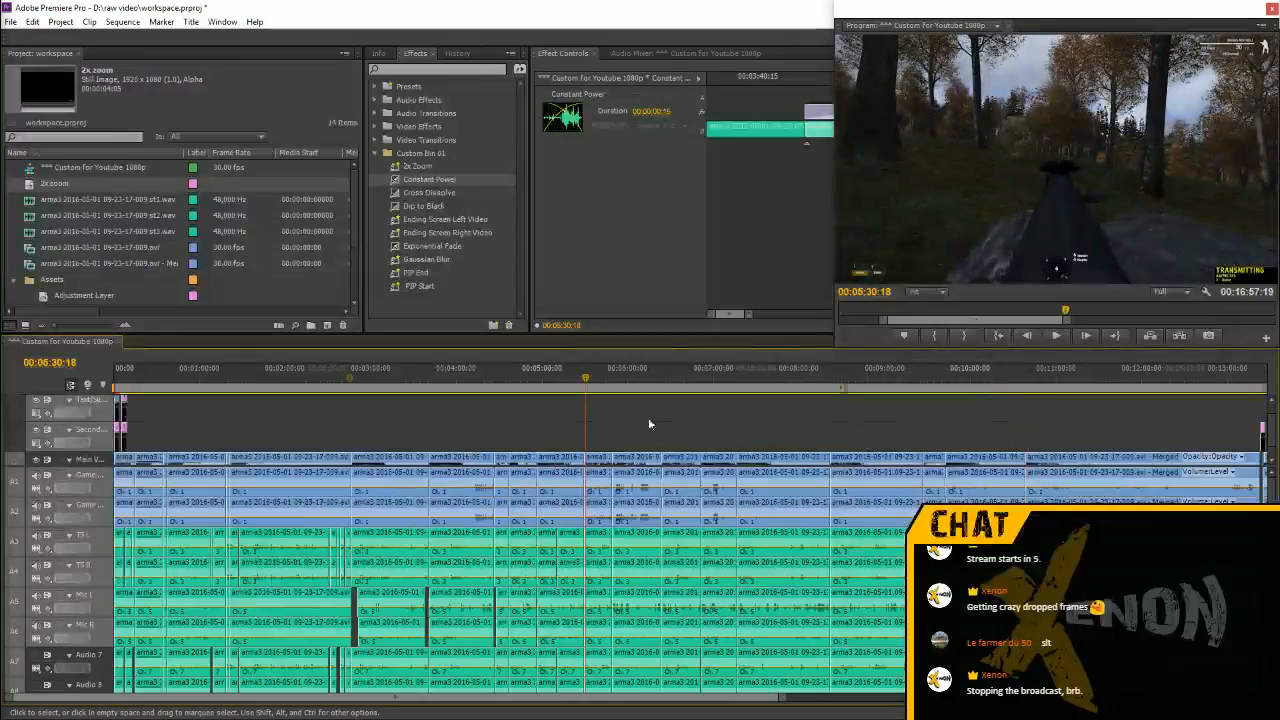
Review the cuts near 00:05:48, 00:06:23 and 00:06:51 by playing a few seconds across each
{"action": "left_click", "coordinate": [606, 377]}
{"action": "key", "text": "equal"}
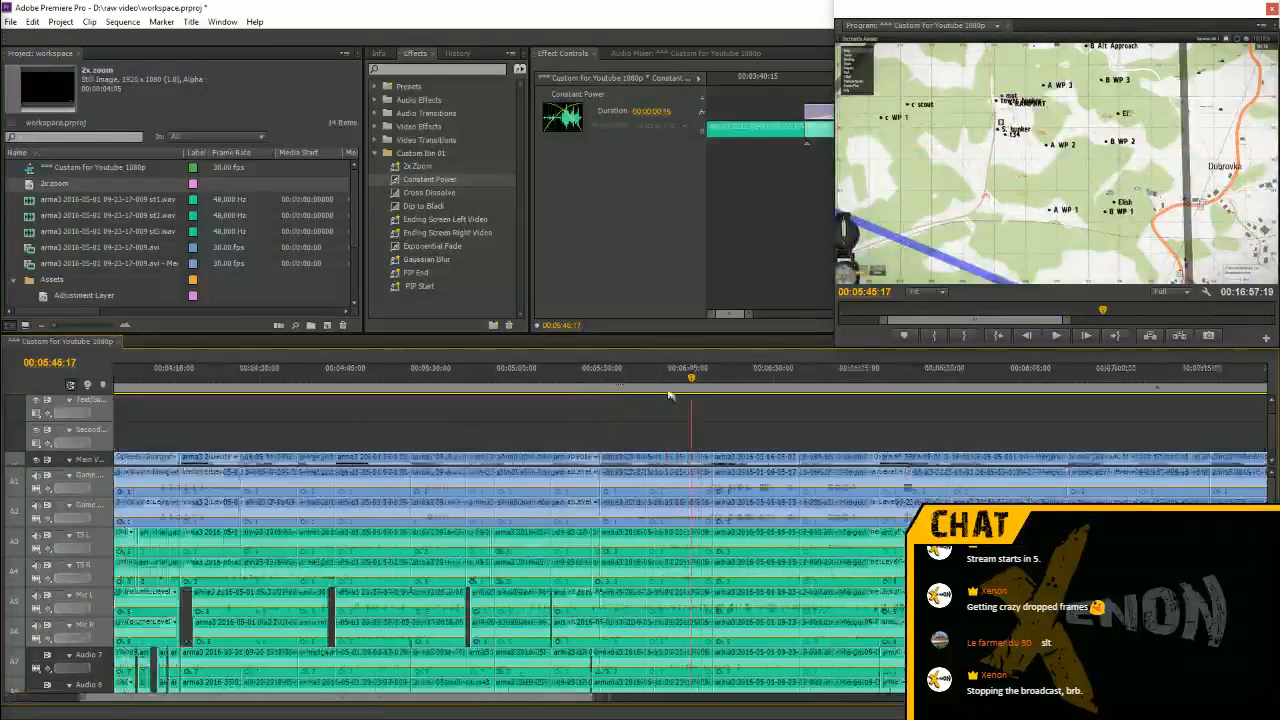
{"action": "key", "text": "space"}
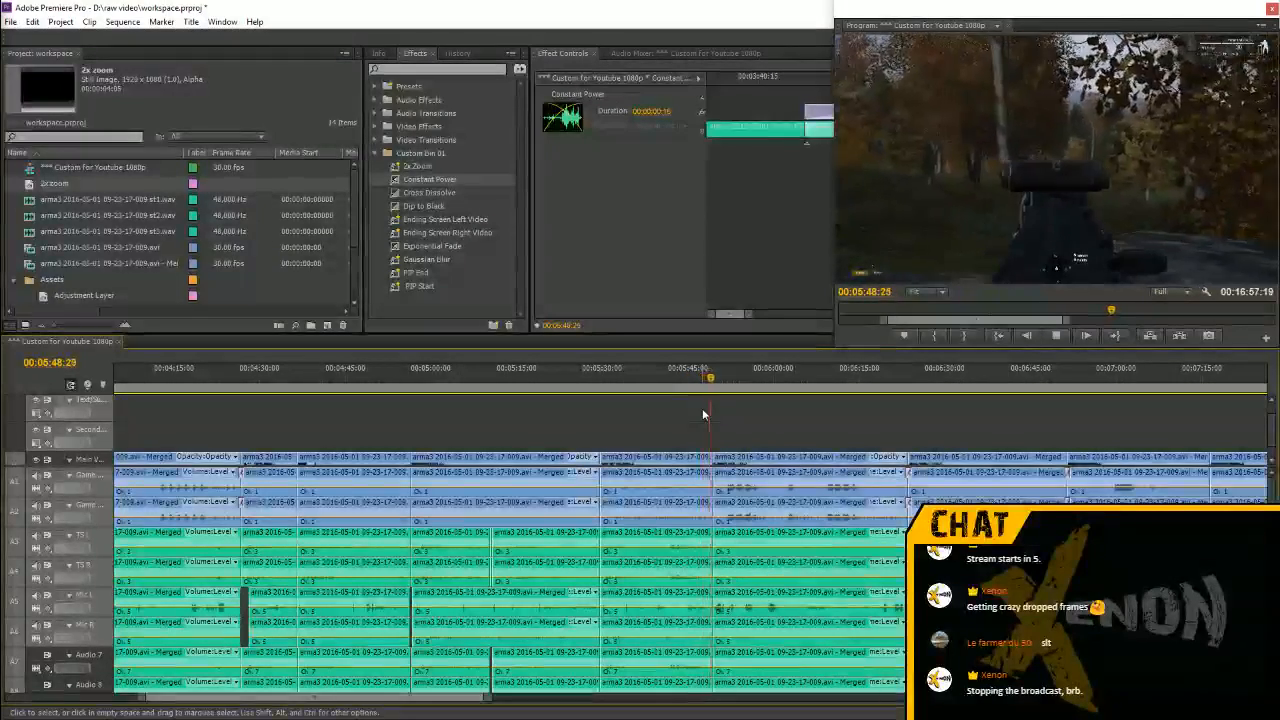
{"action": "left_click", "coordinate": [905, 377]}
{"action": "key", "text": "space"}
{"action": "left_click", "coordinate": [1065, 380]}
{"action": "key", "text": "space"}
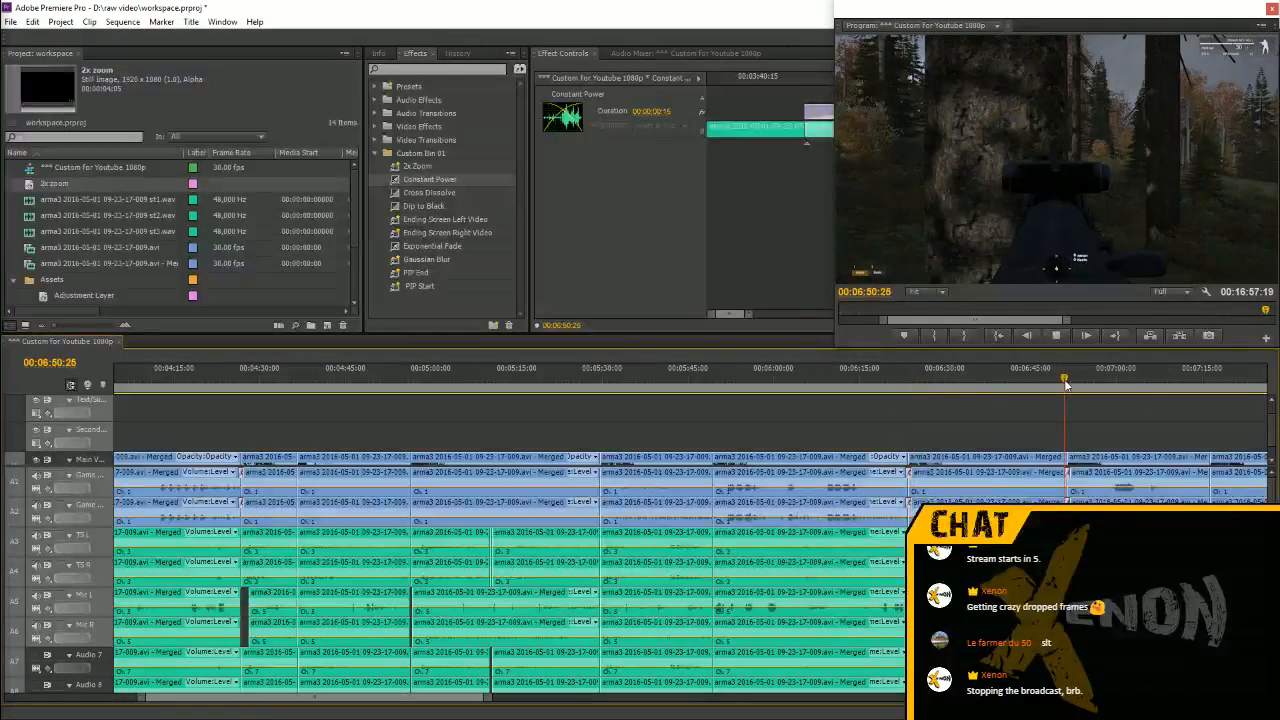
{"action": "key", "text": "space"}
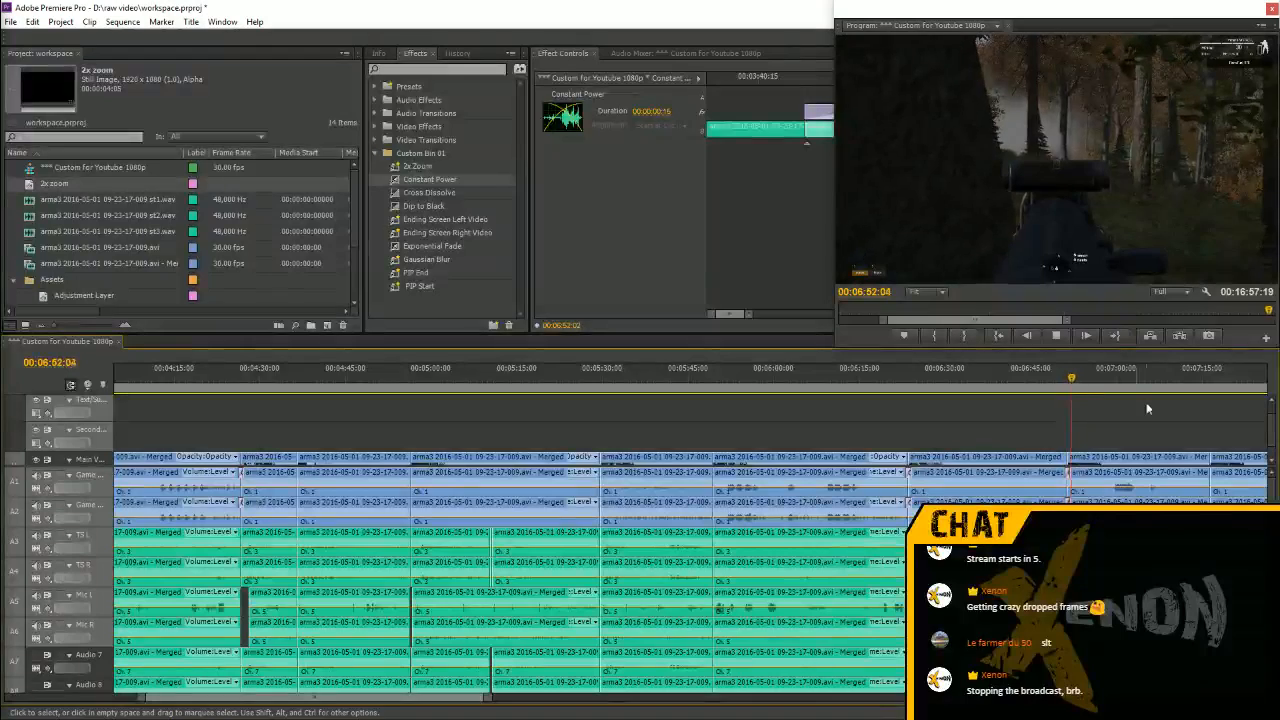
Review the cuts near 00:07:16, 00:08:22 and 00:09:26, replaying the last one and stopping playback at 00:09:27:19
{"action": "left_click", "coordinate": [1208, 380]}
{"action": "key", "text": "space"}
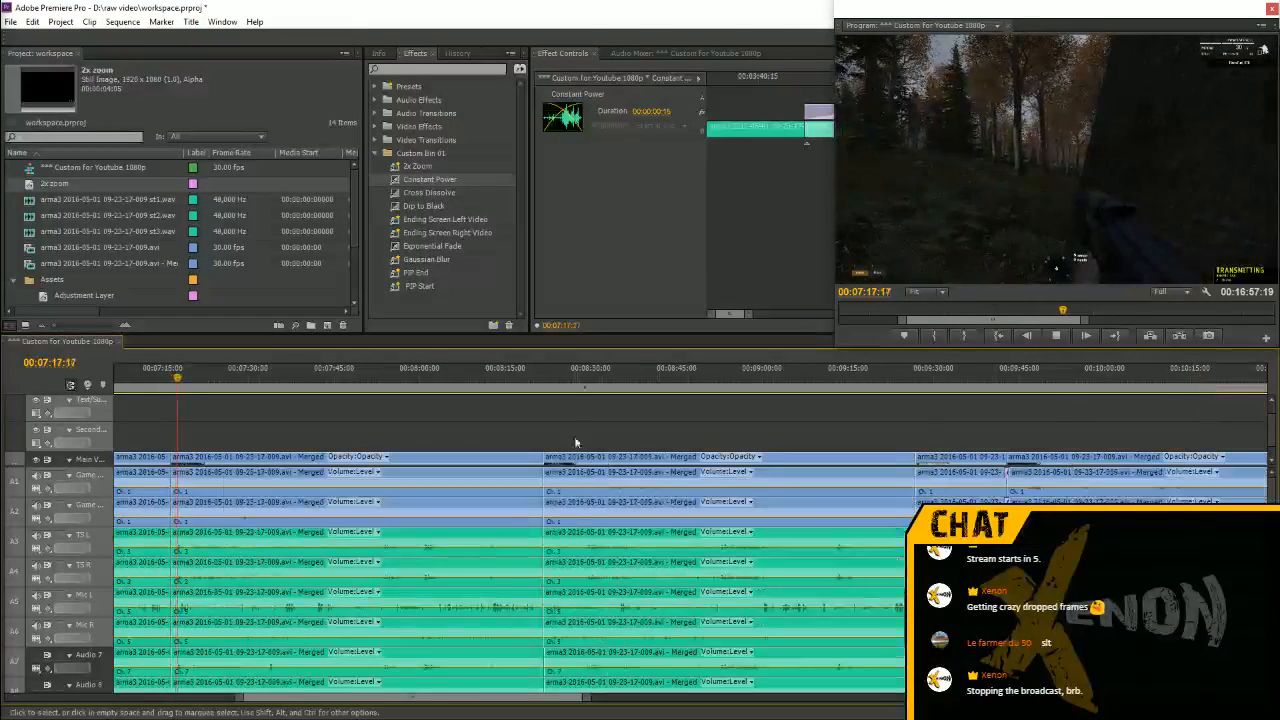
{"action": "key", "text": "space"}
{"action": "left_click", "coordinate": [541, 378]}
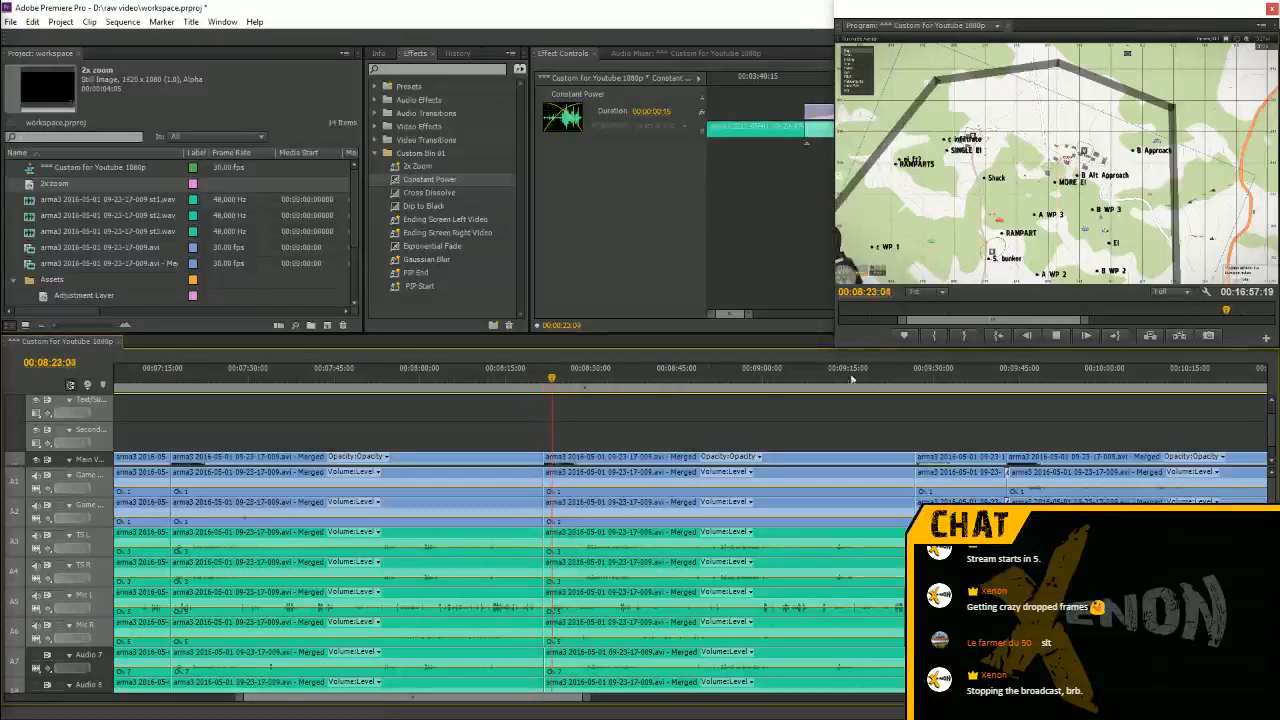
{"action": "left_click", "coordinate": [914, 379]}
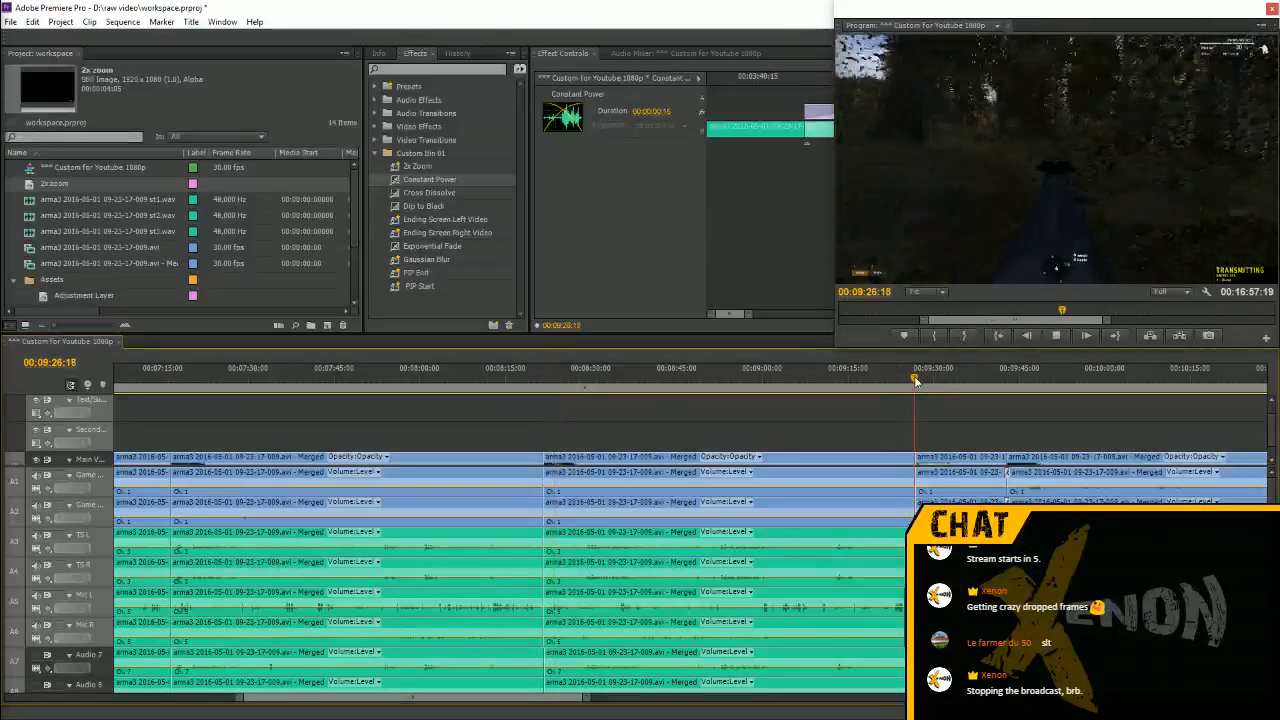
{"action": "left_click", "coordinate": [910, 380]}
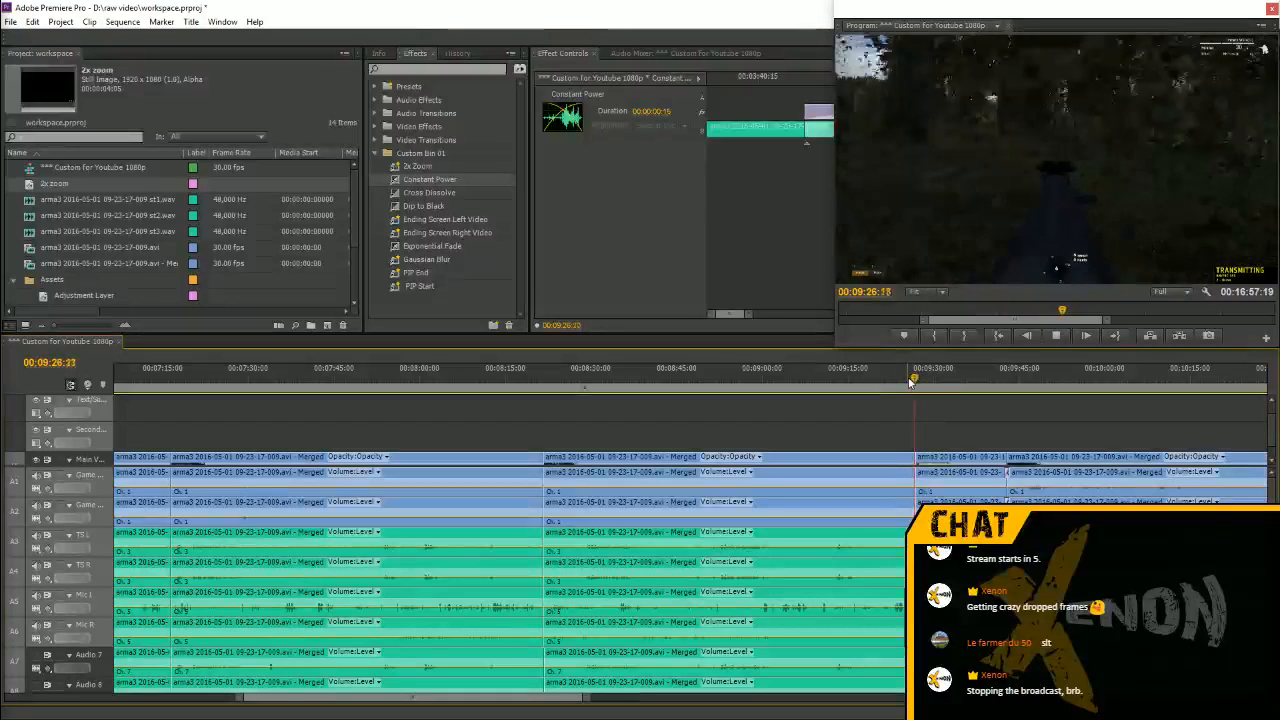
{"action": "left_click", "coordinate": [897, 381]}
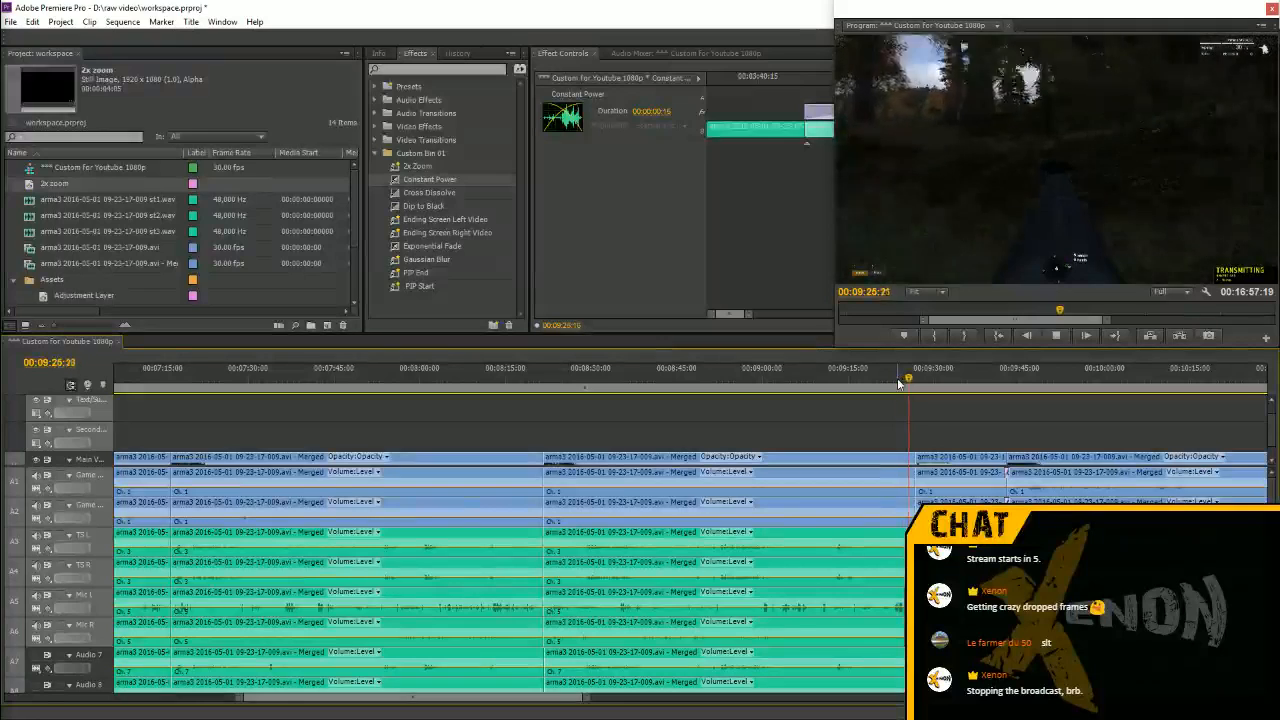
{"action": "key", "text": "space"}
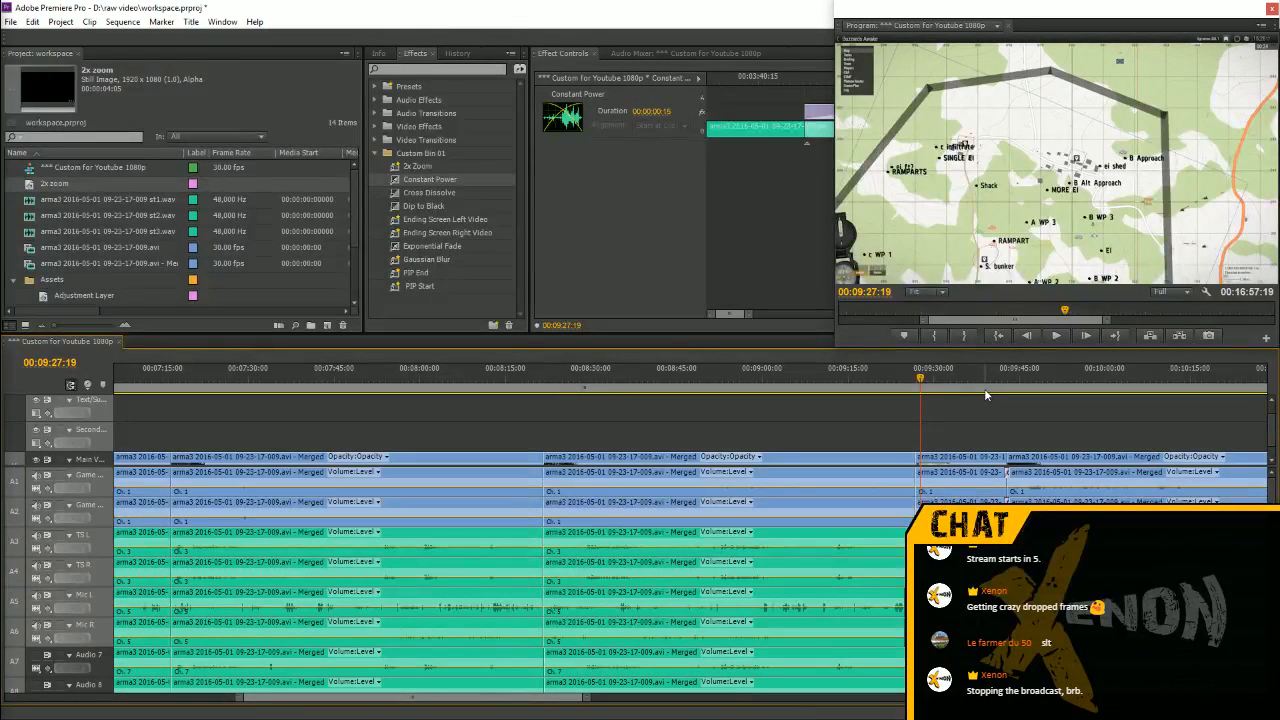
Review the cuts near 00:09:42 and 00:10:38 by playing a few seconds across each
{"action": "left_click", "coordinate": [1004, 380]}
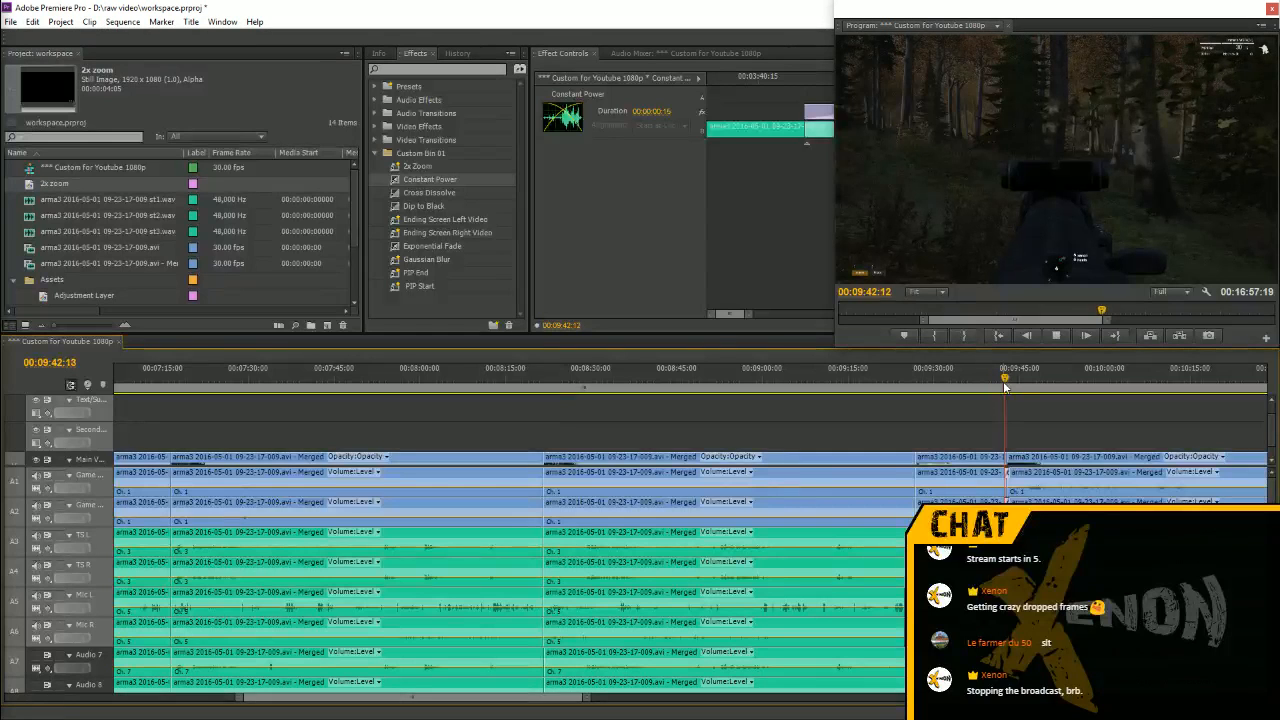
{"action": "key", "text": "space"}
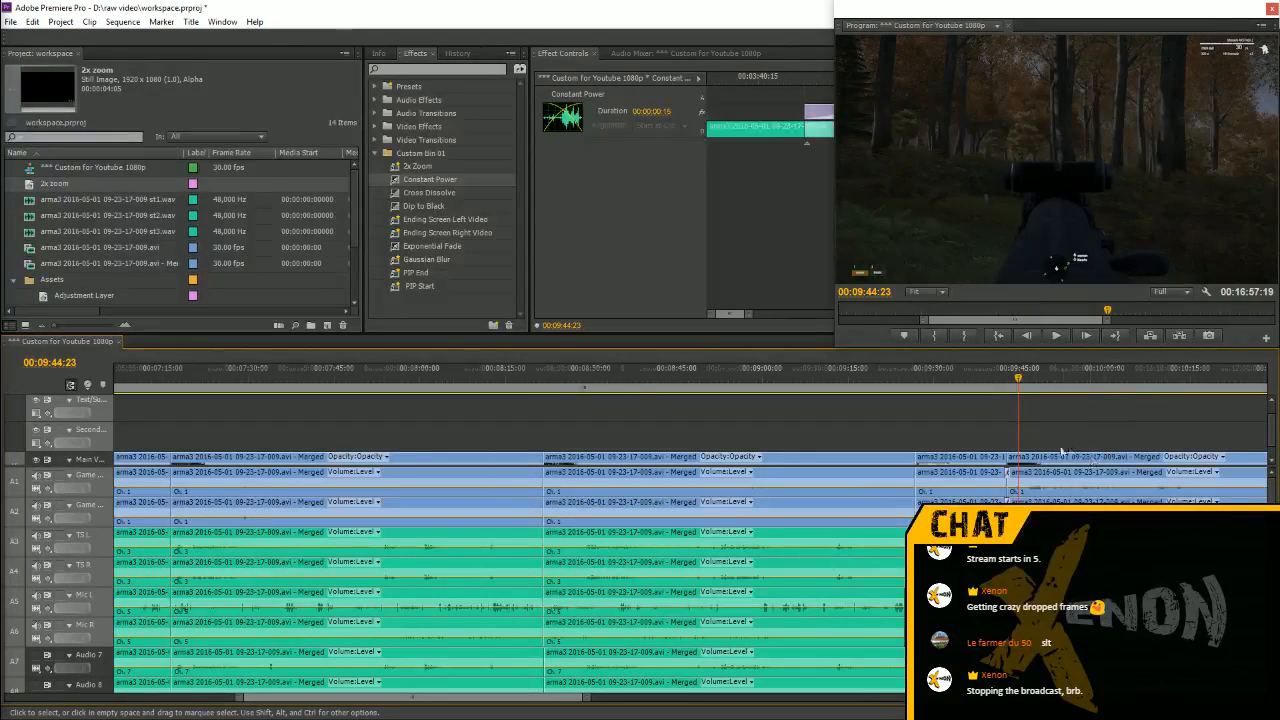
{"action": "key", "text": "minus"}
{"action": "left_click", "coordinate": [1004, 378]}
{"action": "key", "text": "space"}
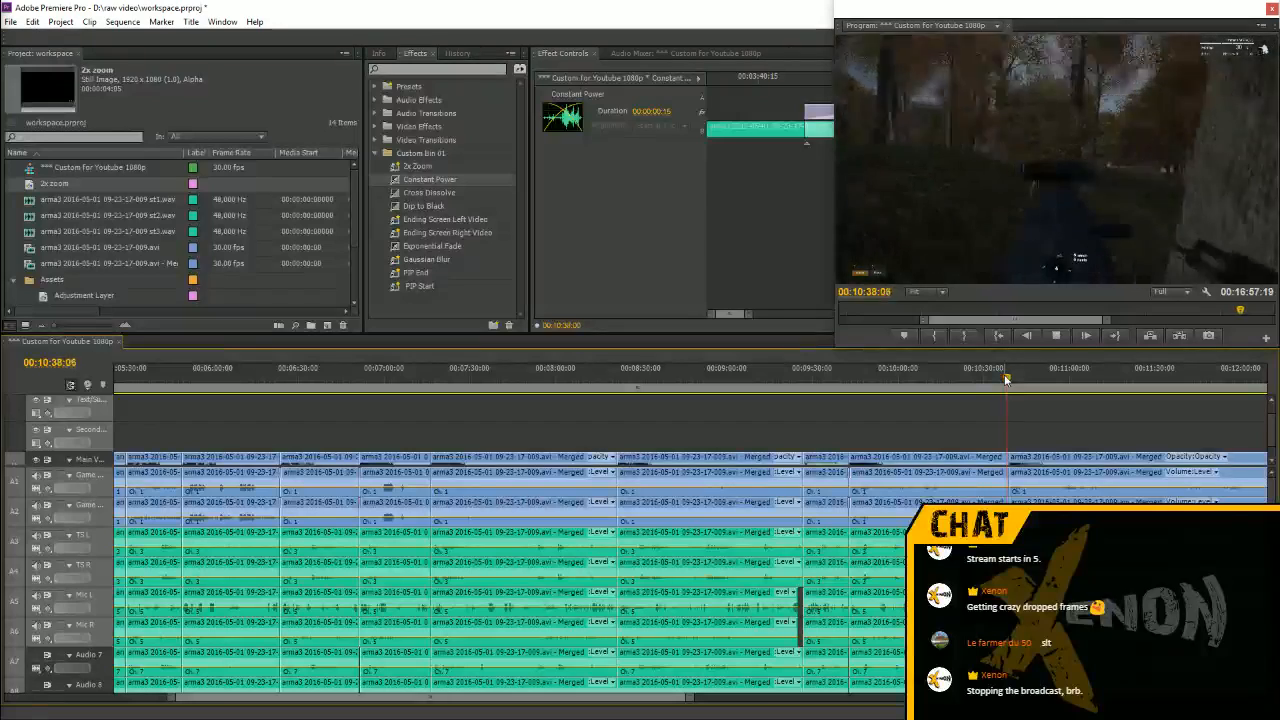
{"action": "key", "text": "space"}
{"action": "scroll", "coordinate": [1120, 395], "scroll_direction": "down", "scroll_amount": 5}
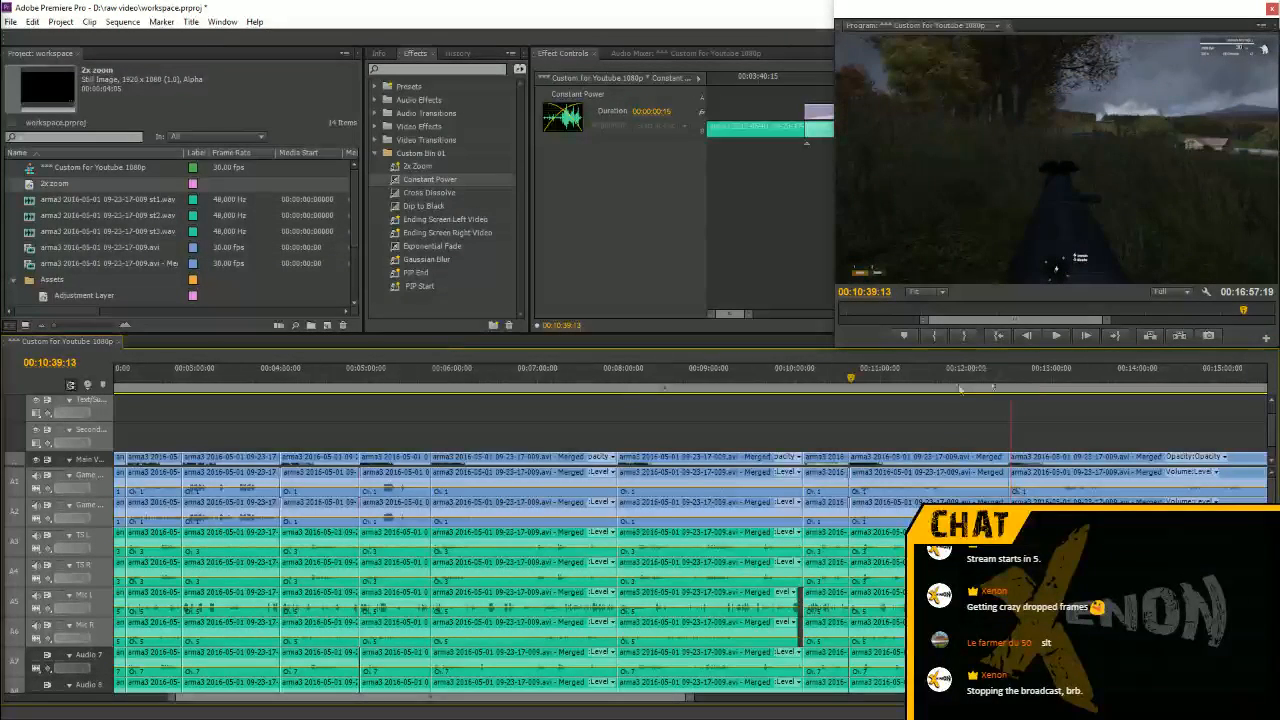
Play the footage leading into the Aftermath title near 00:13:24, replaying the transition through to the next clip
{"action": "left_click", "coordinate": [1151, 381]}
{"action": "left_click_drag", "start_coordinate": [1147, 384], "coordinate": [1146, 384]}
{"action": "left_click", "coordinate": [1108, 386]}
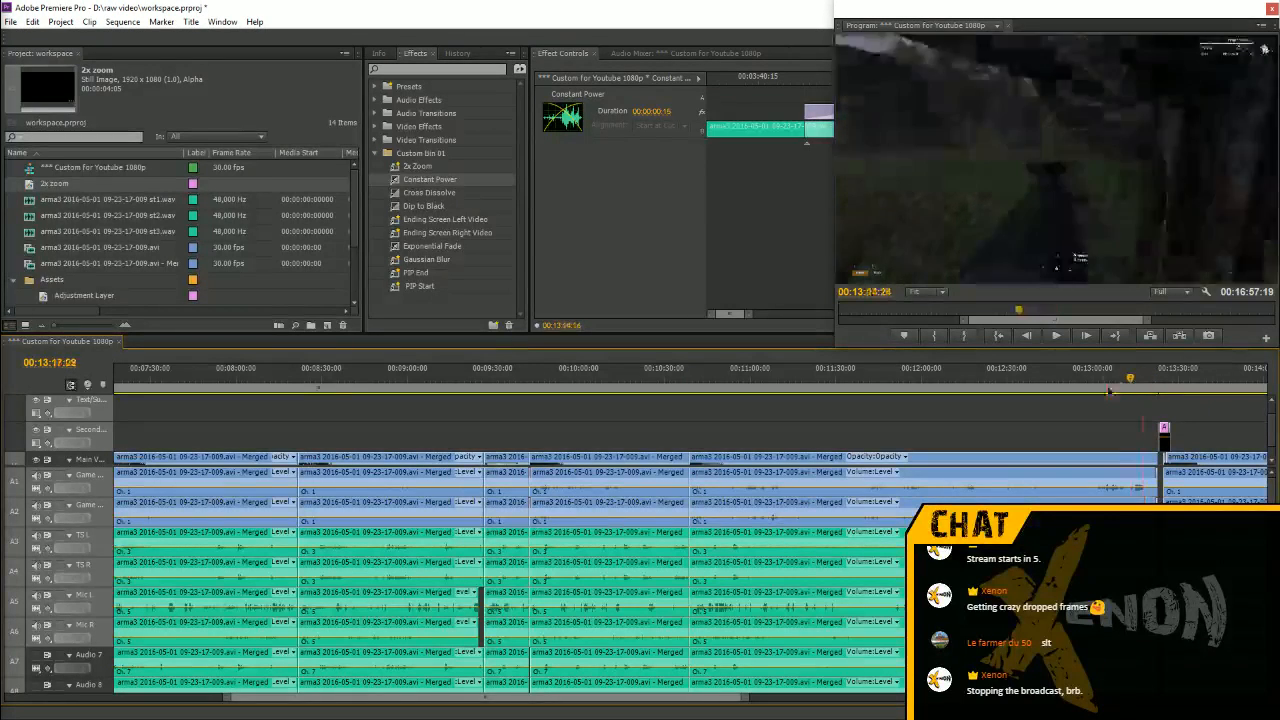
{"action": "key", "text": "space"}
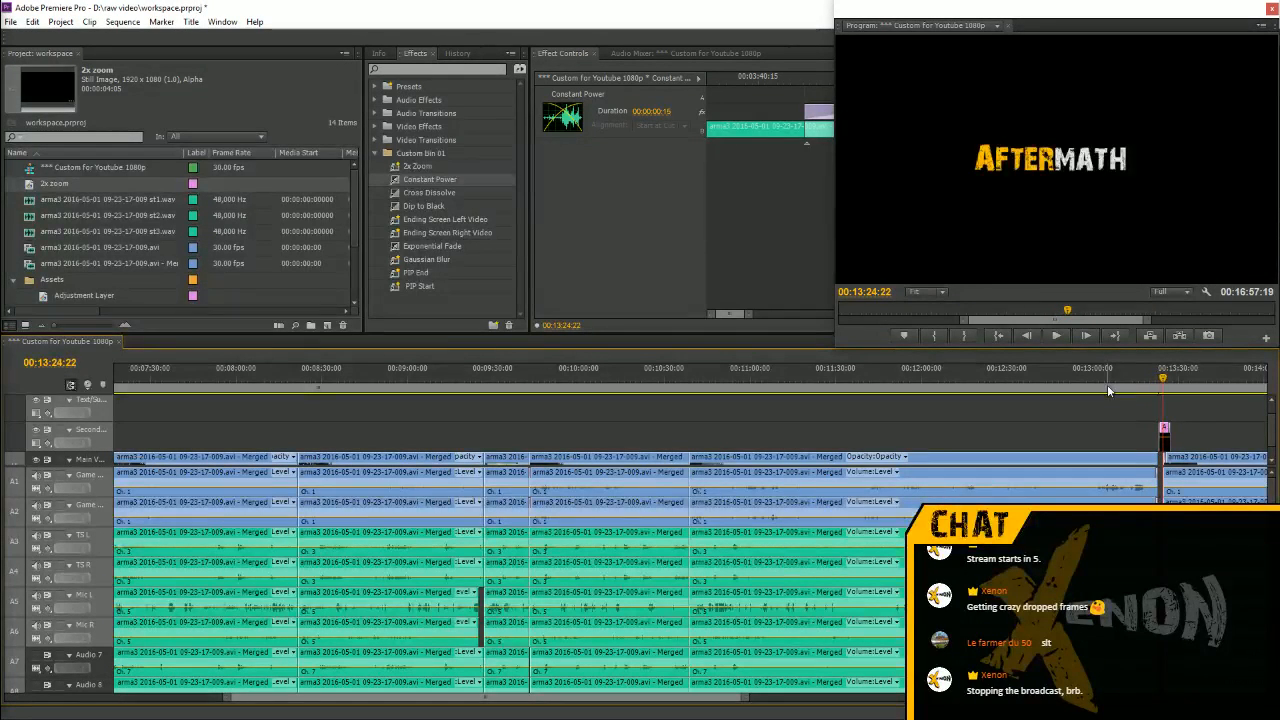
{"action": "left_click_drag", "start_coordinate": [1162, 381], "coordinate": [1148, 386]}
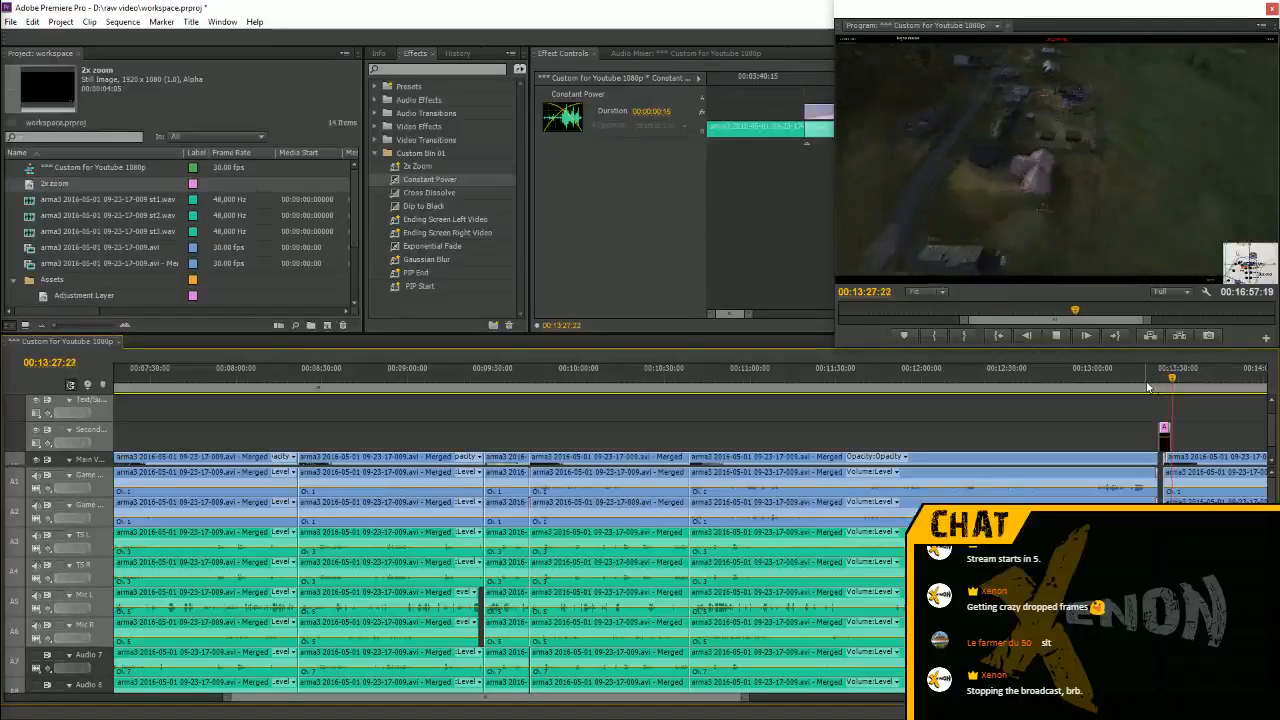
{"action": "key", "text": "space"}
Go to the start of the ending video at 00:16:40:08 and examine the end of the sequence
{"action": "key", "text": "minus"}
{"action": "key", "text": "minus"}
{"action": "key", "text": "minus"}
{"action": "key", "text": "minus"}
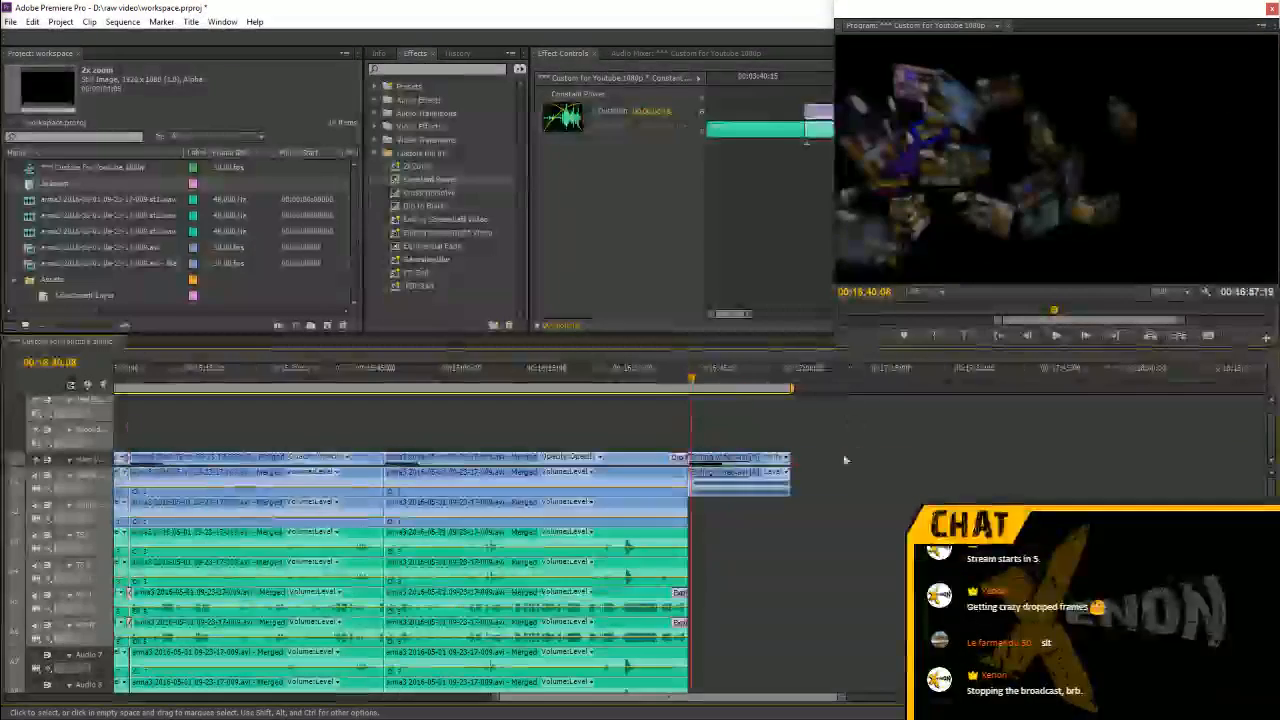
{"action": "key", "text": "equal"}
{"action": "key", "text": "equal"}
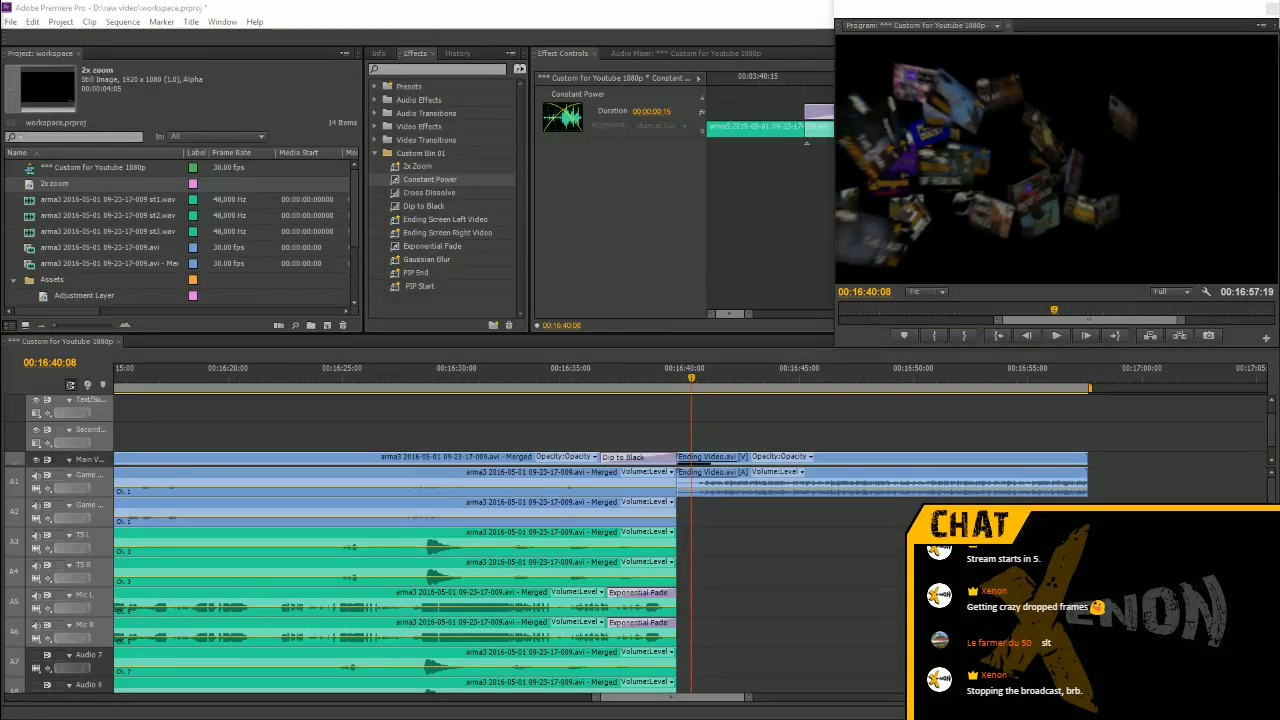
Switch to the YouTube channel page in the browser and check the thumbnails of the latest uploads
{"action": "key", "text": "alt+Tab"}
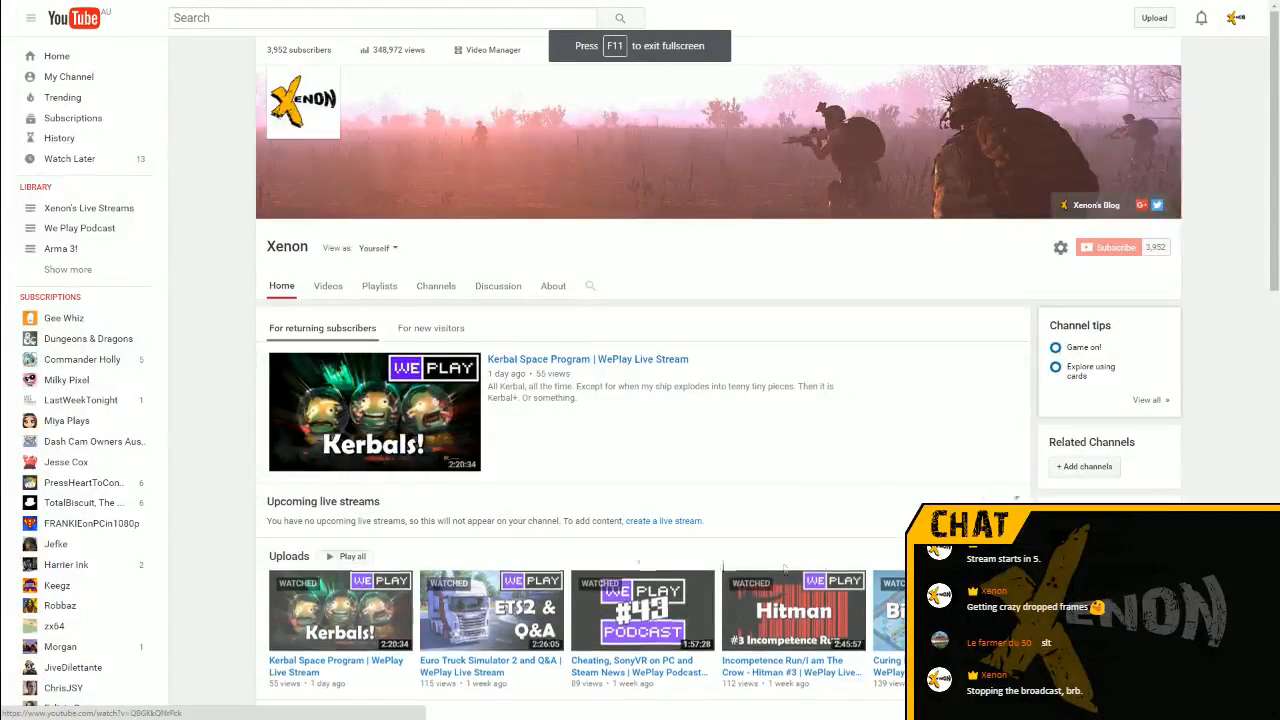
{"action": "scroll", "coordinate": [645, 533], "scroll_direction": "down", "scroll_amount": 1}
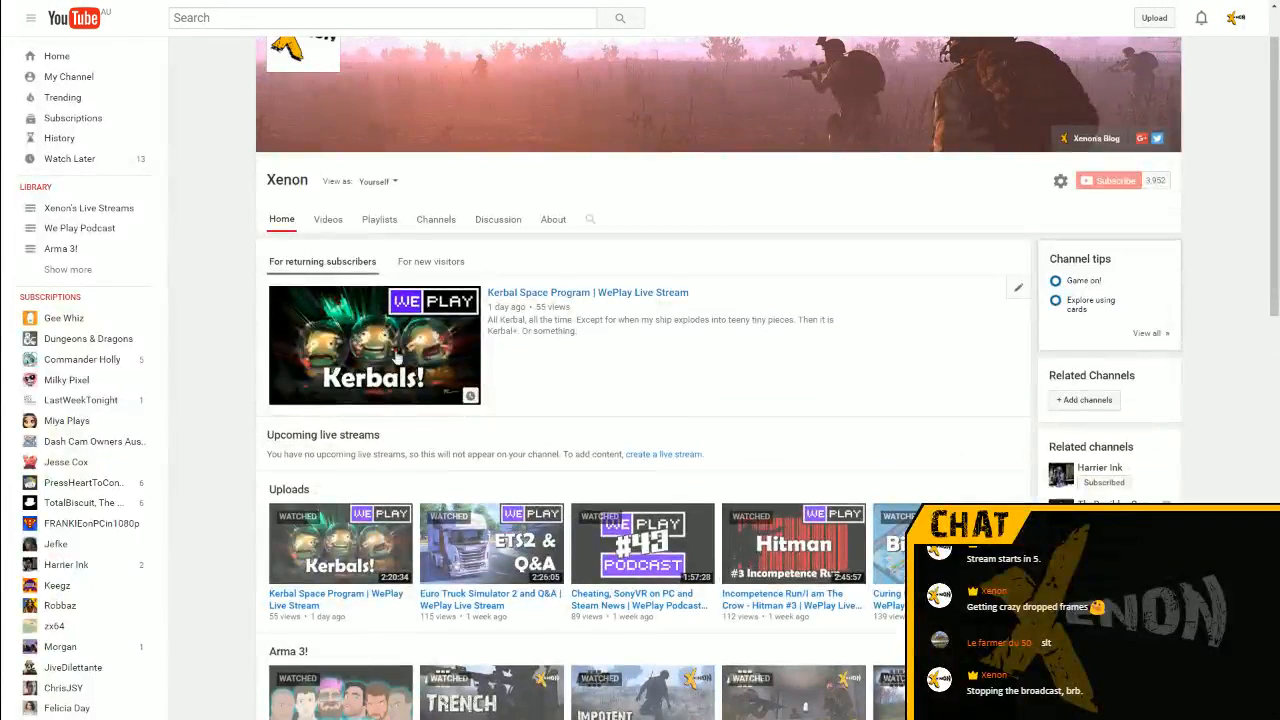
{"action": "scroll", "coordinate": [700, 425], "scroll_direction": "down", "scroll_amount": 1}
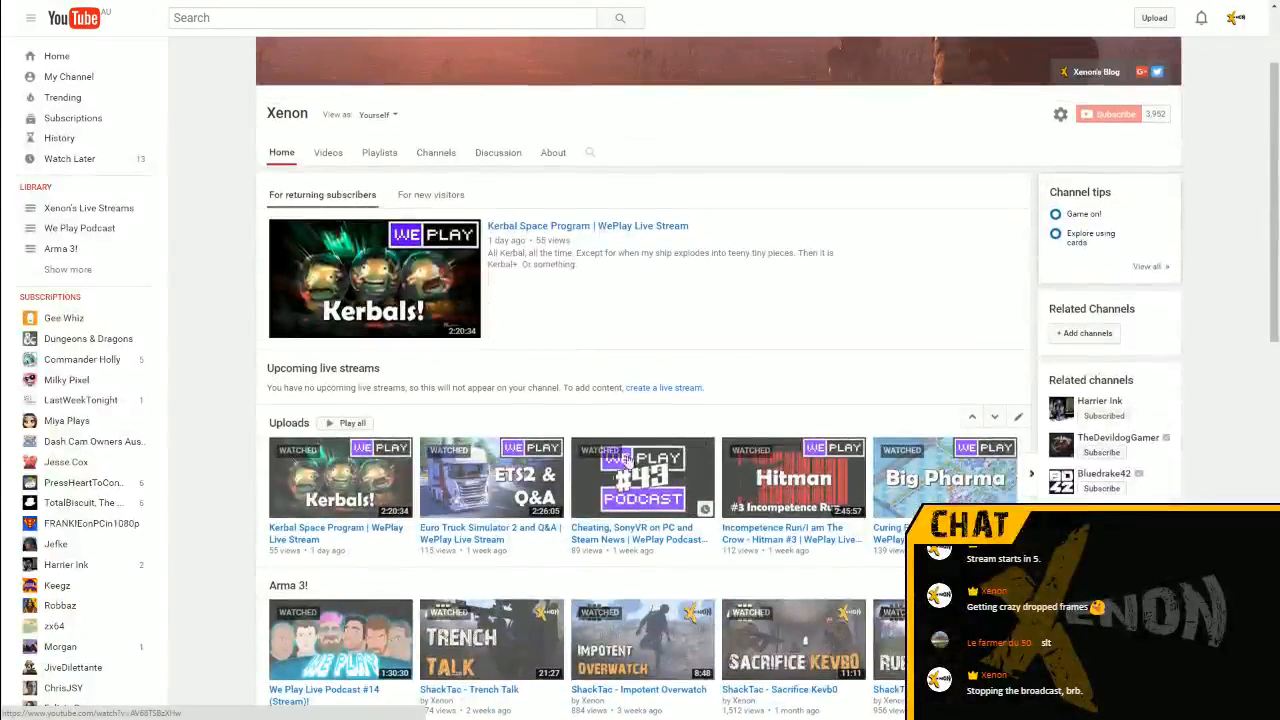
{"action": "scroll", "coordinate": [1075, 372], "scroll_direction": "up", "scroll_amount": 2}
{"action": "mouse_move", "coordinate": [1060, 362]}
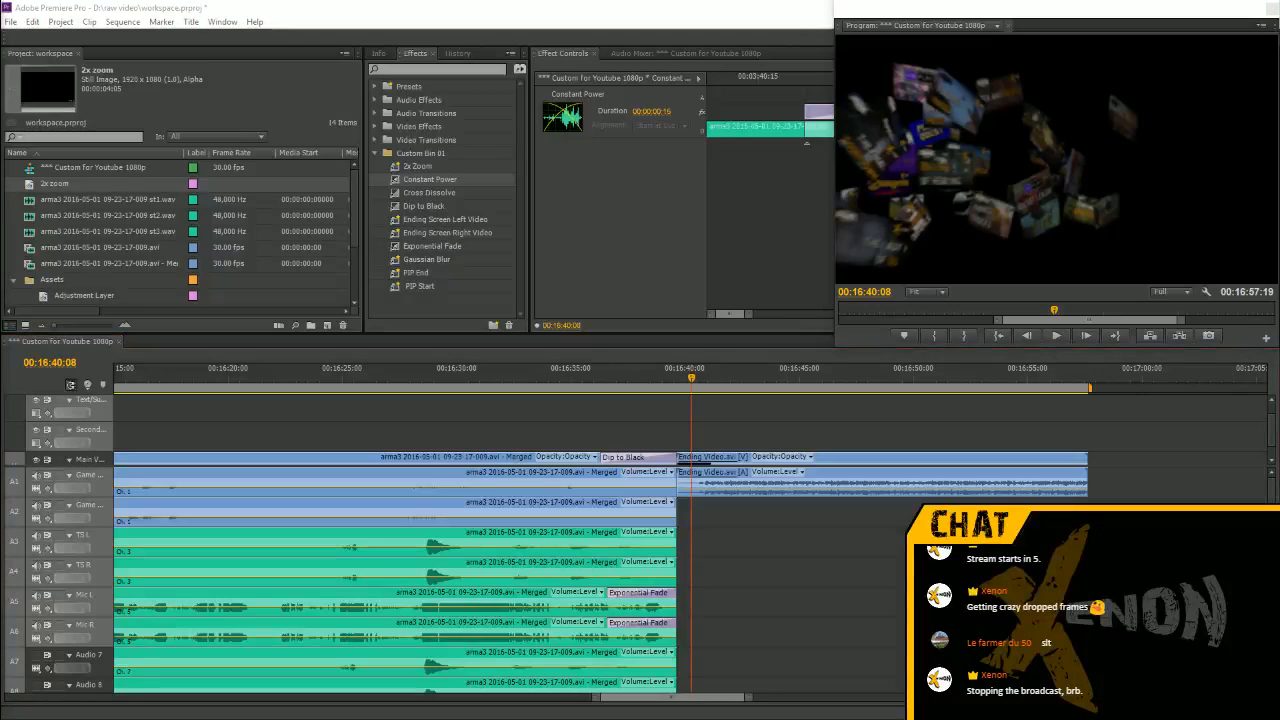
Open the raw video\covers folder on drive D: in File Explorer and preview stream47.png
{"action": "key", "text": "super+e"}
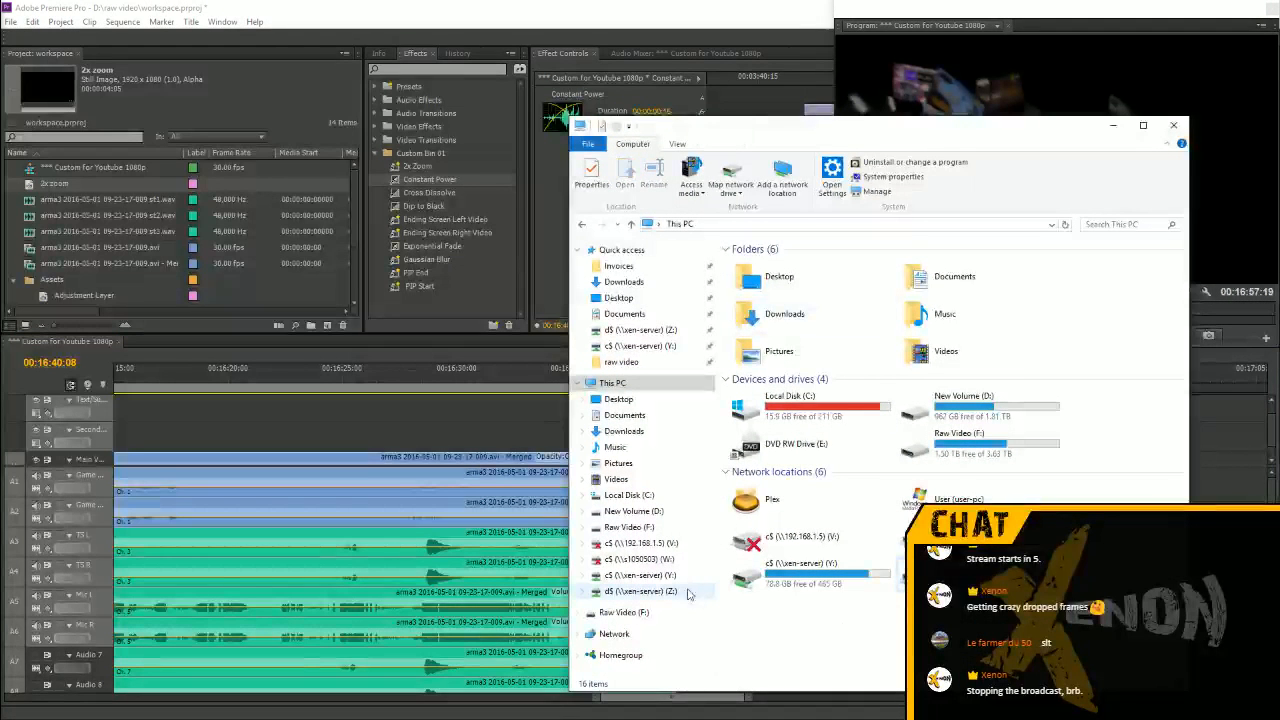
{"action": "left_click", "coordinate": [648, 527]}
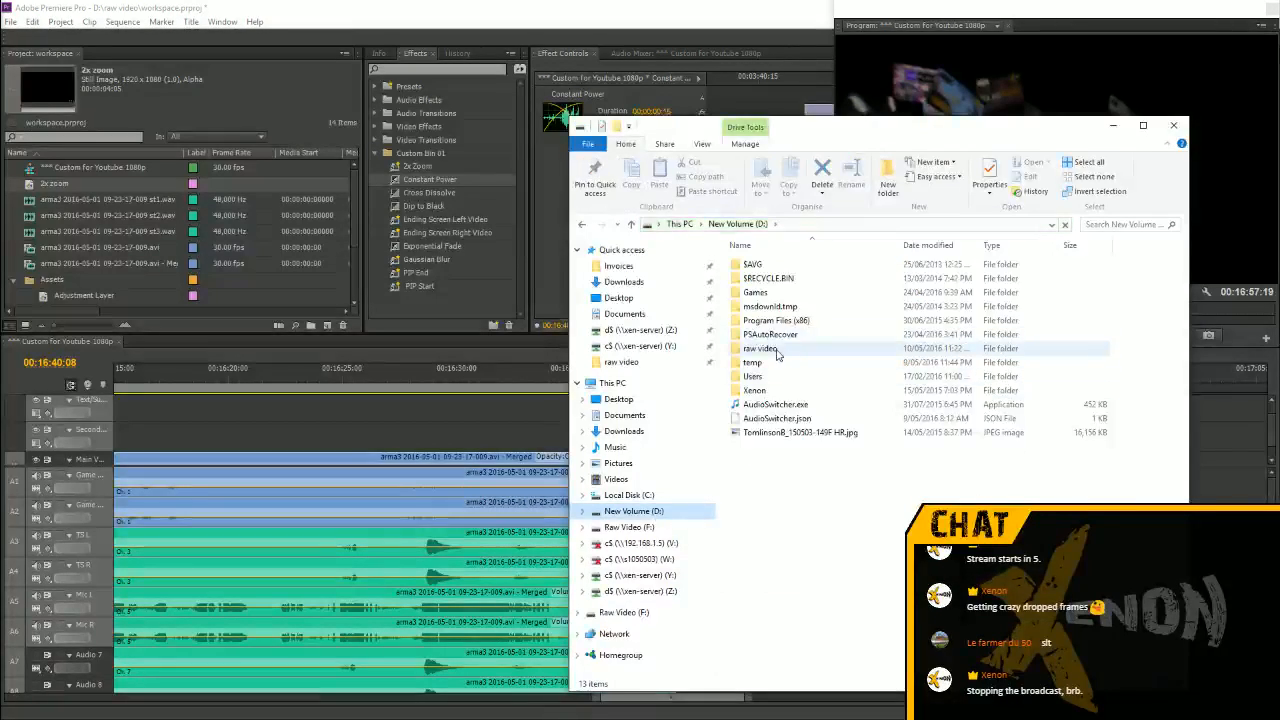
{"action": "double_click", "coordinate": [756, 292]}
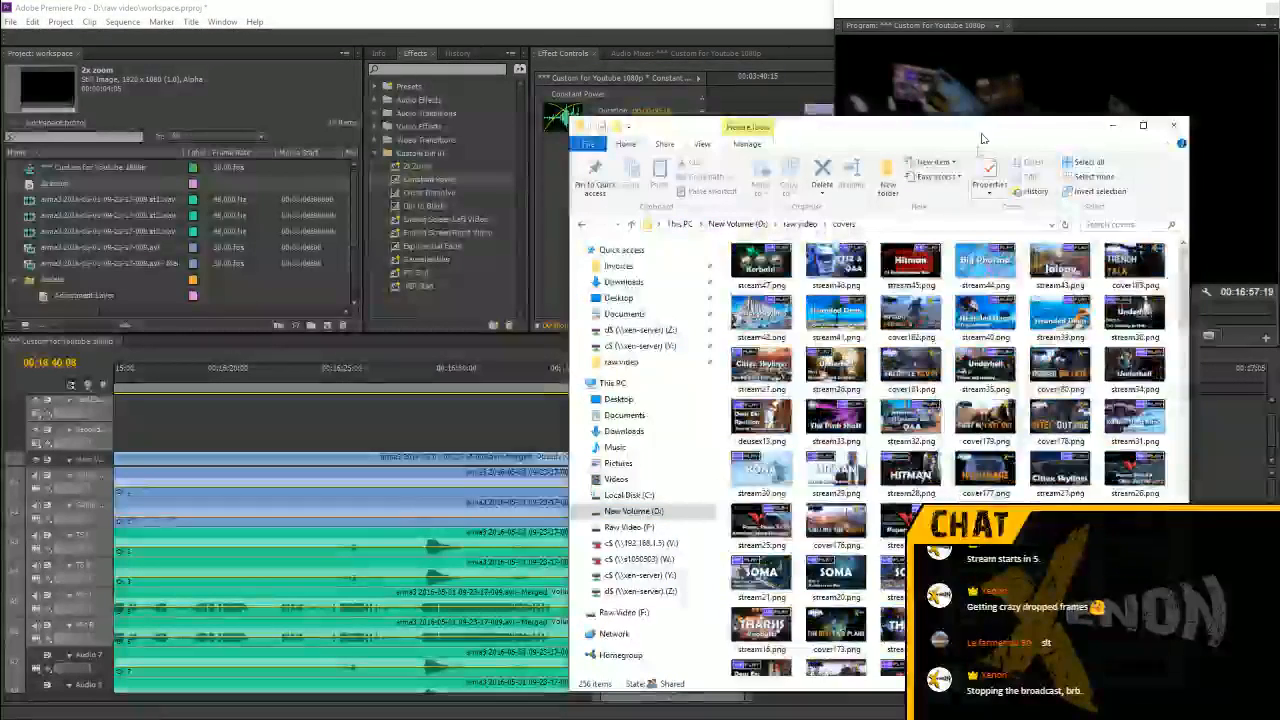
{"action": "left_click_drag", "start_coordinate": [984, 136], "coordinate": [714, 101]}
{"action": "double_click", "coordinate": [714, 101]}
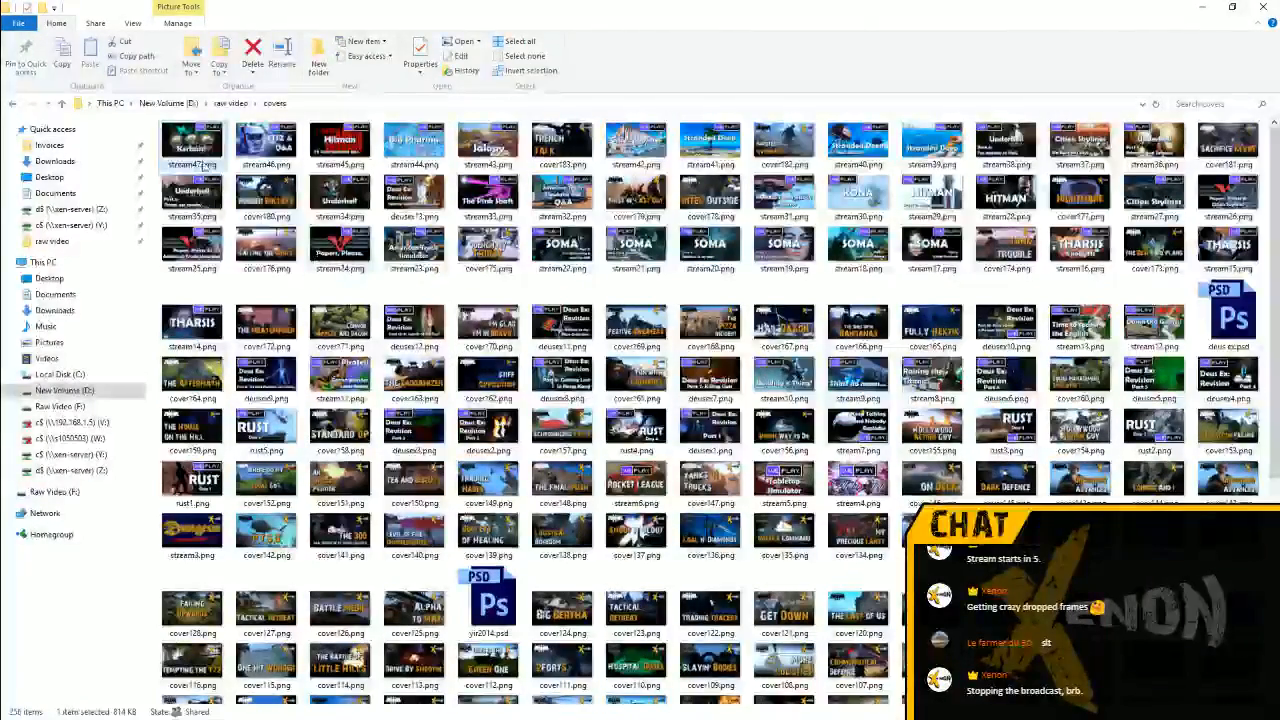
{"action": "key", "text": "Return"}
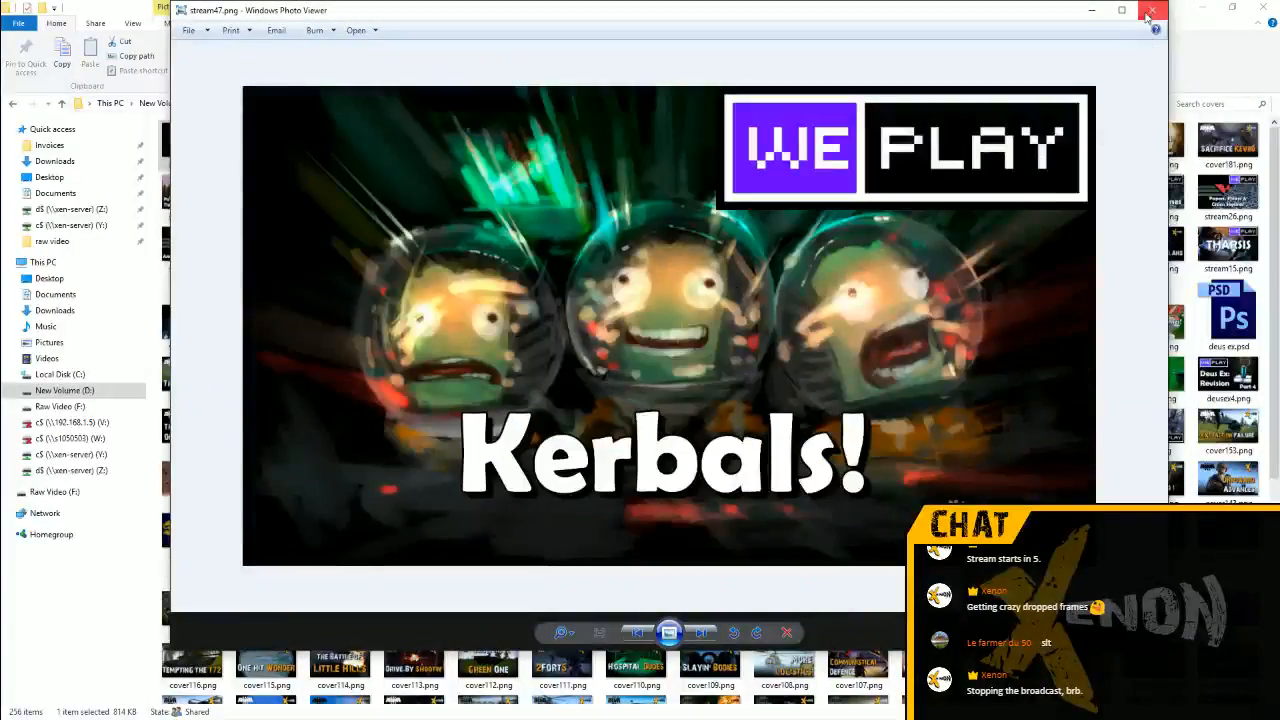
{"action": "left_click", "coordinate": [1154, 12]}
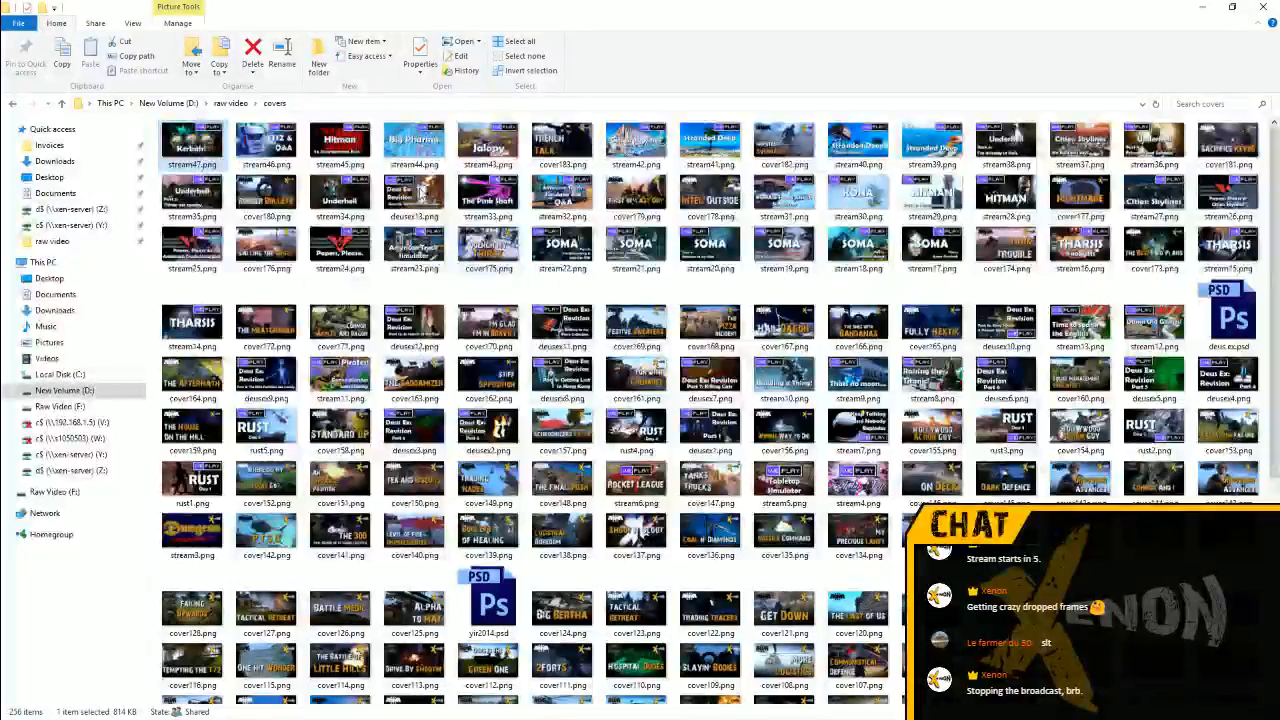
In Premiere Pro, import stream47.png and Weplay Podcast Template.png and stack them on separate tracks above the ending video at about 00:16:43
{"action": "key", "text": "super+Down"}
{"action": "key", "text": "super+Down"}
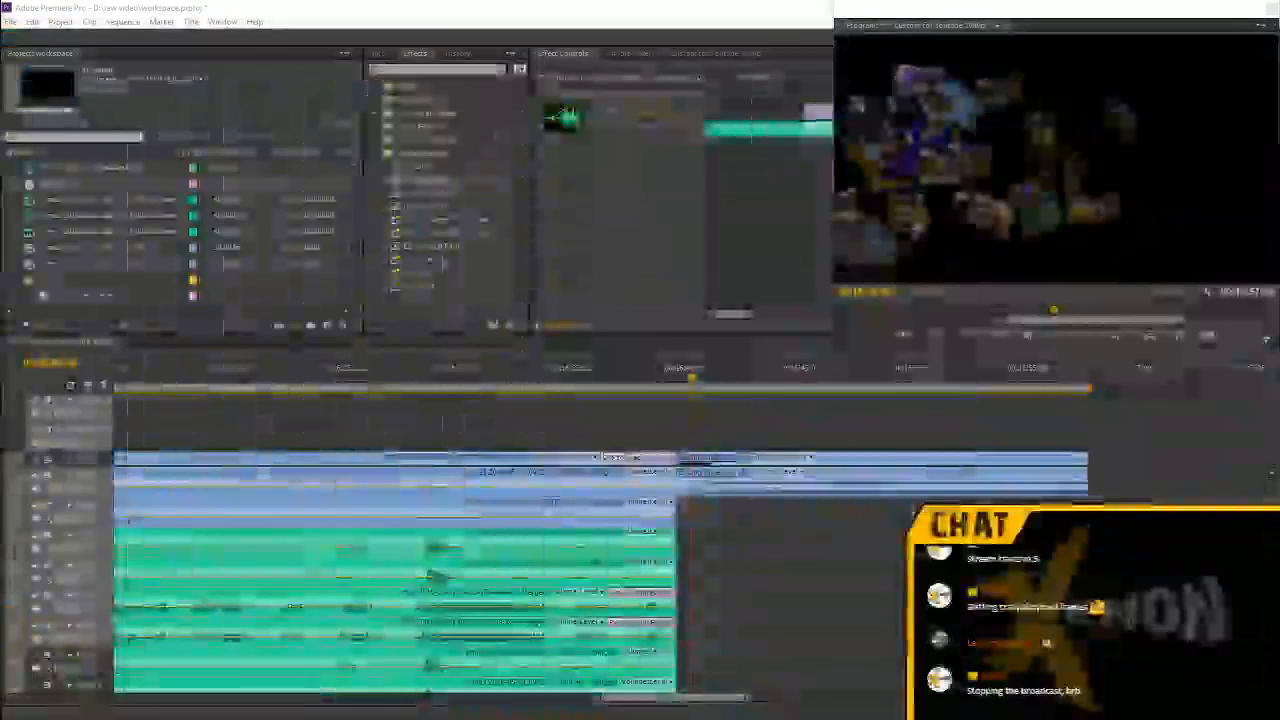
{"action": "left_click_drag", "start_coordinate": [75, 250], "coordinate": [261, 278]}
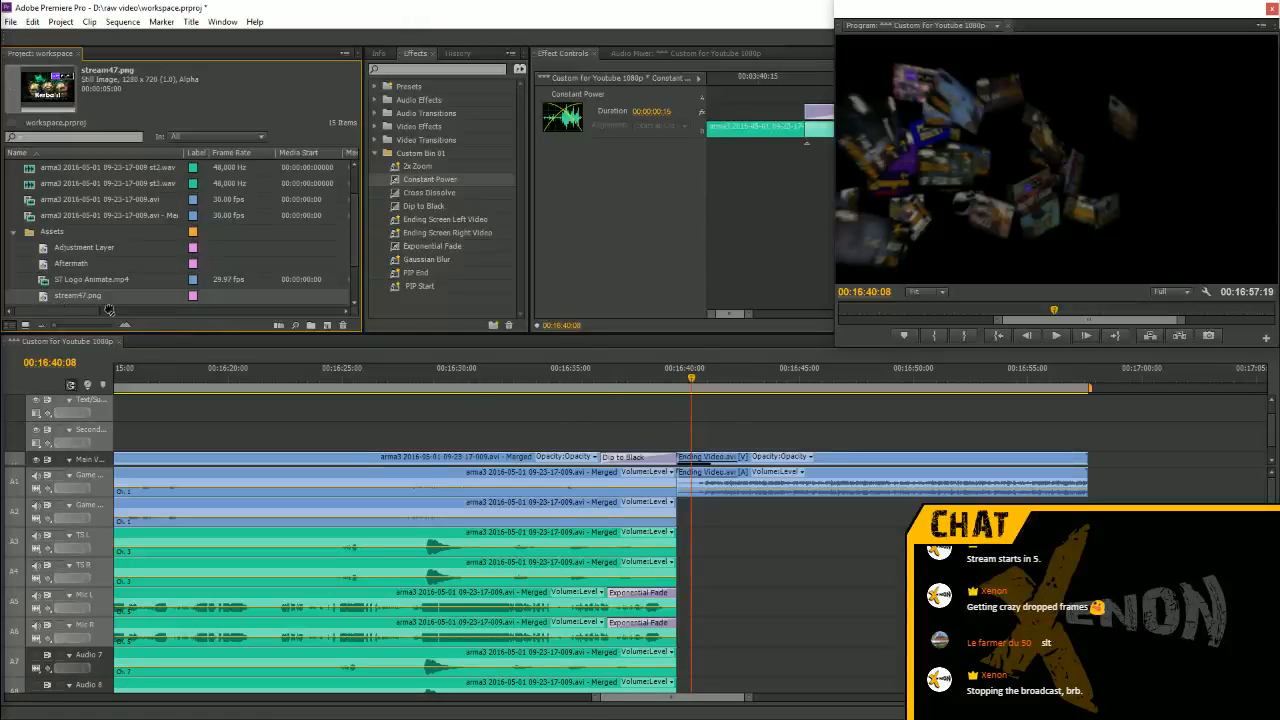
{"action": "left_click_drag", "start_coordinate": [68, 298], "coordinate": [698, 437]}
{"action": "left_click_drag", "start_coordinate": [785, 450], "coordinate": [768, 447]}
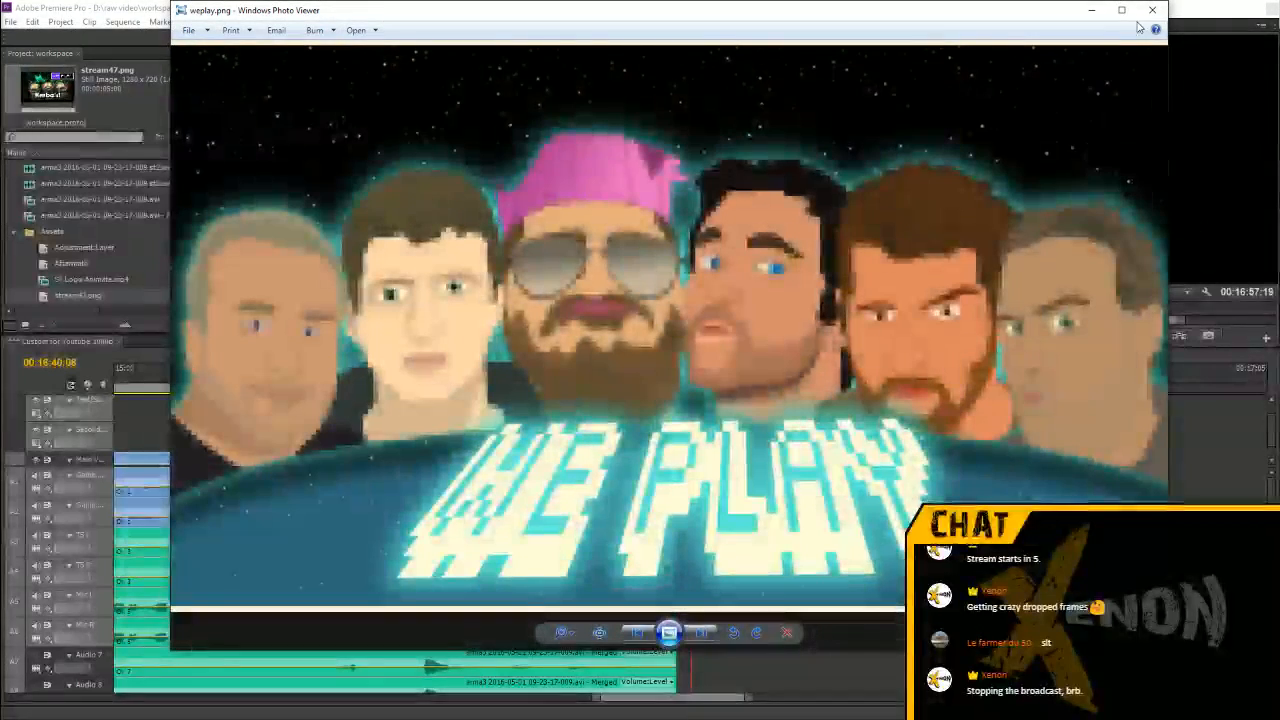
{"action": "left_click", "coordinate": [1152, 10]}
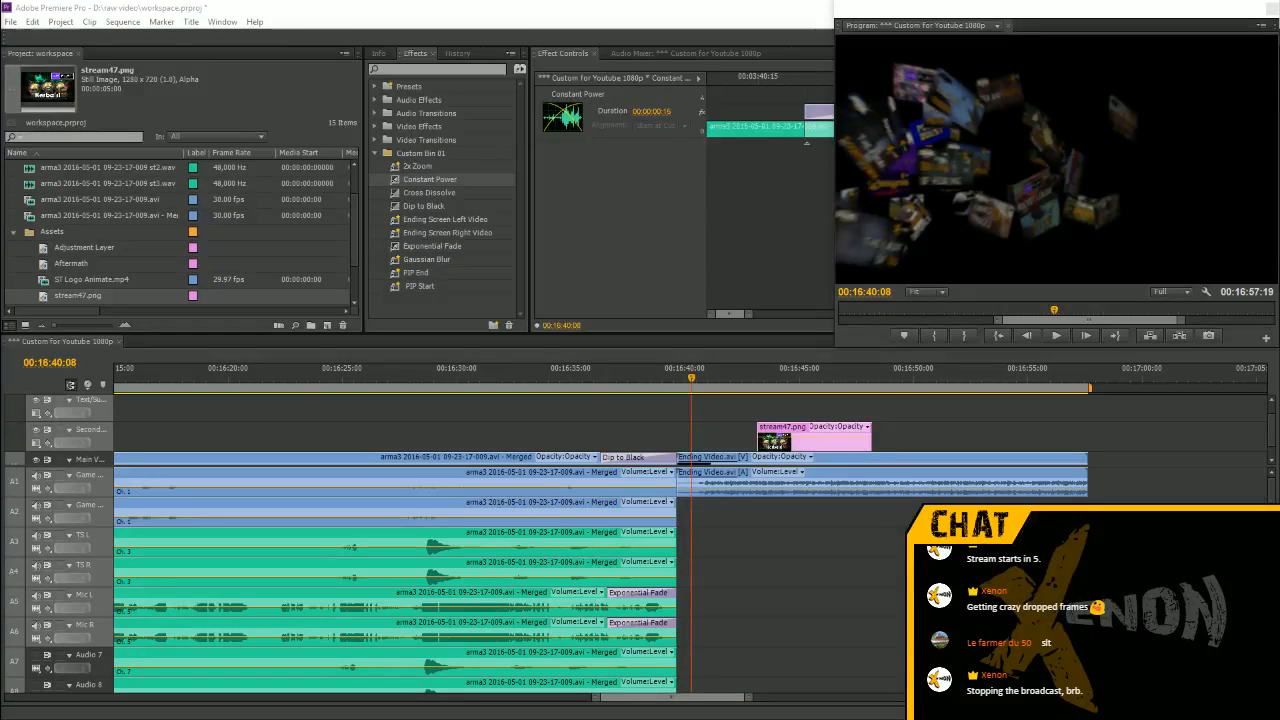
{"action": "left_click_drag", "start_coordinate": [1200, 470], "coordinate": [765, 425]}
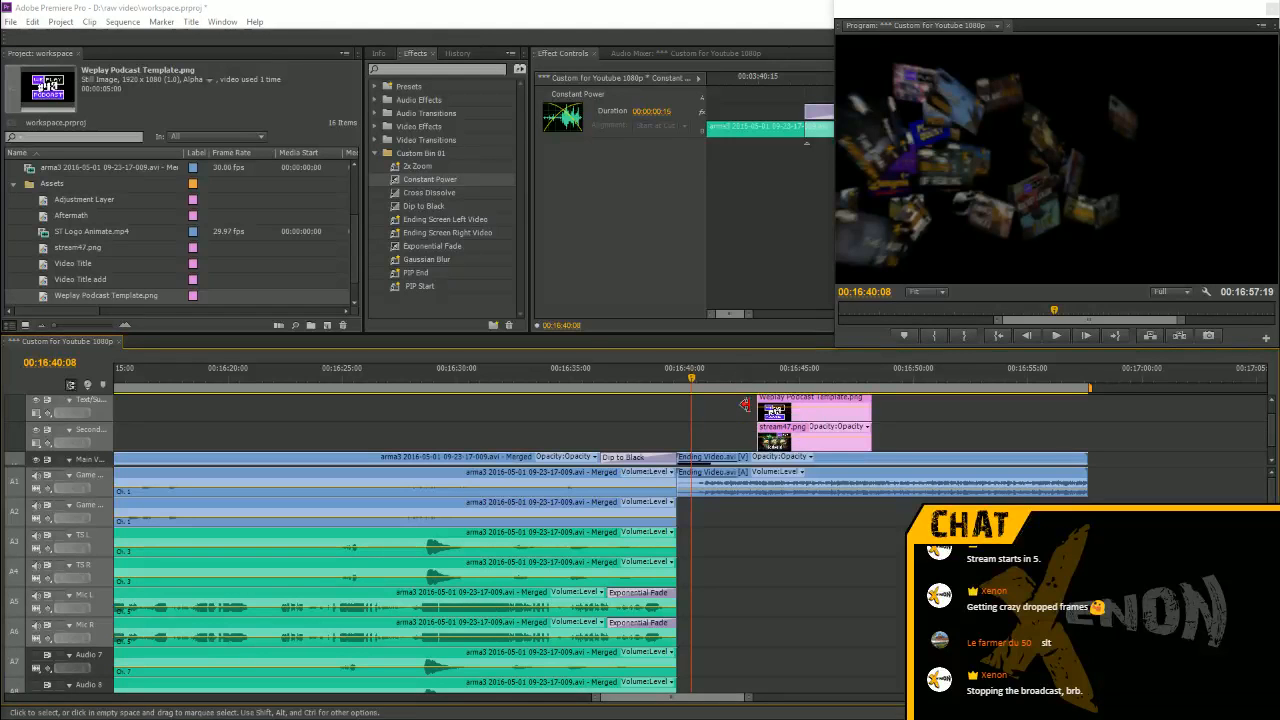
Move the stream47.png clip to start at 00:16:41:20, where the ending video's thumbnail frames are in place, and preview it there
{"action": "left_click", "coordinate": [738, 380]}
{"action": "left_click", "coordinate": [726, 380]}
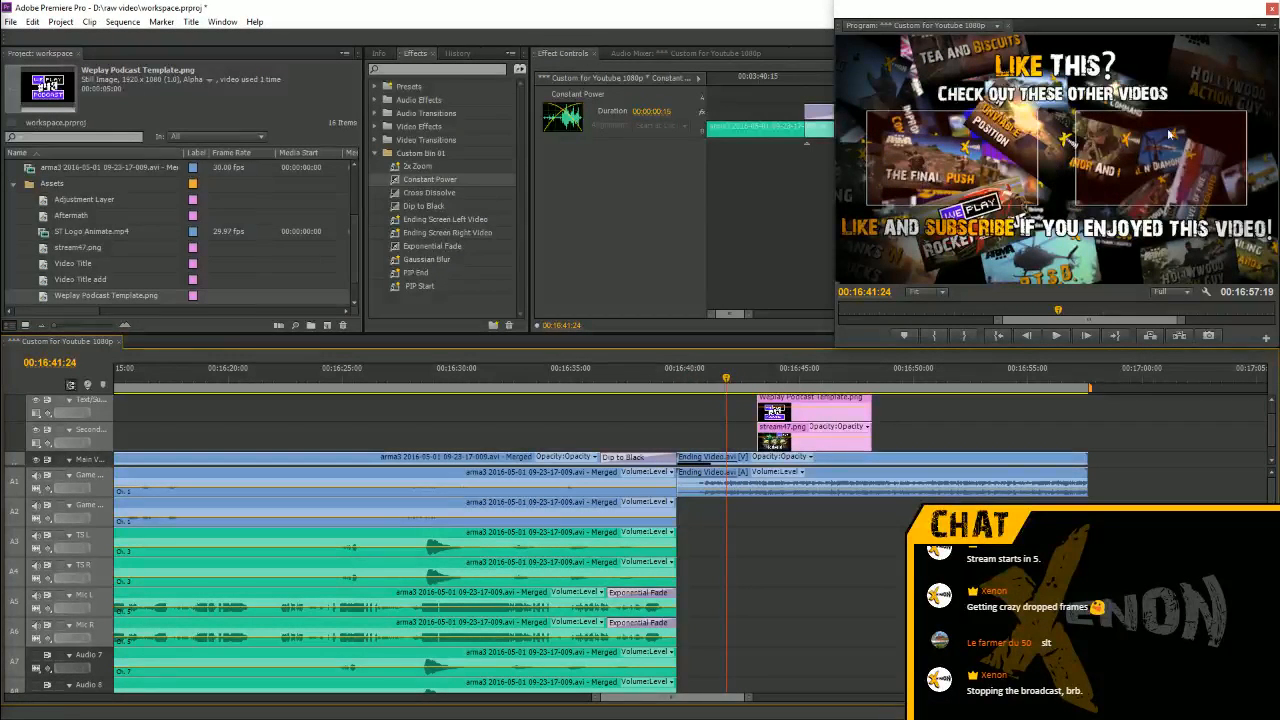
{"action": "key", "text": "="}
{"action": "key", "text": "="}
{"action": "key", "text": "="}
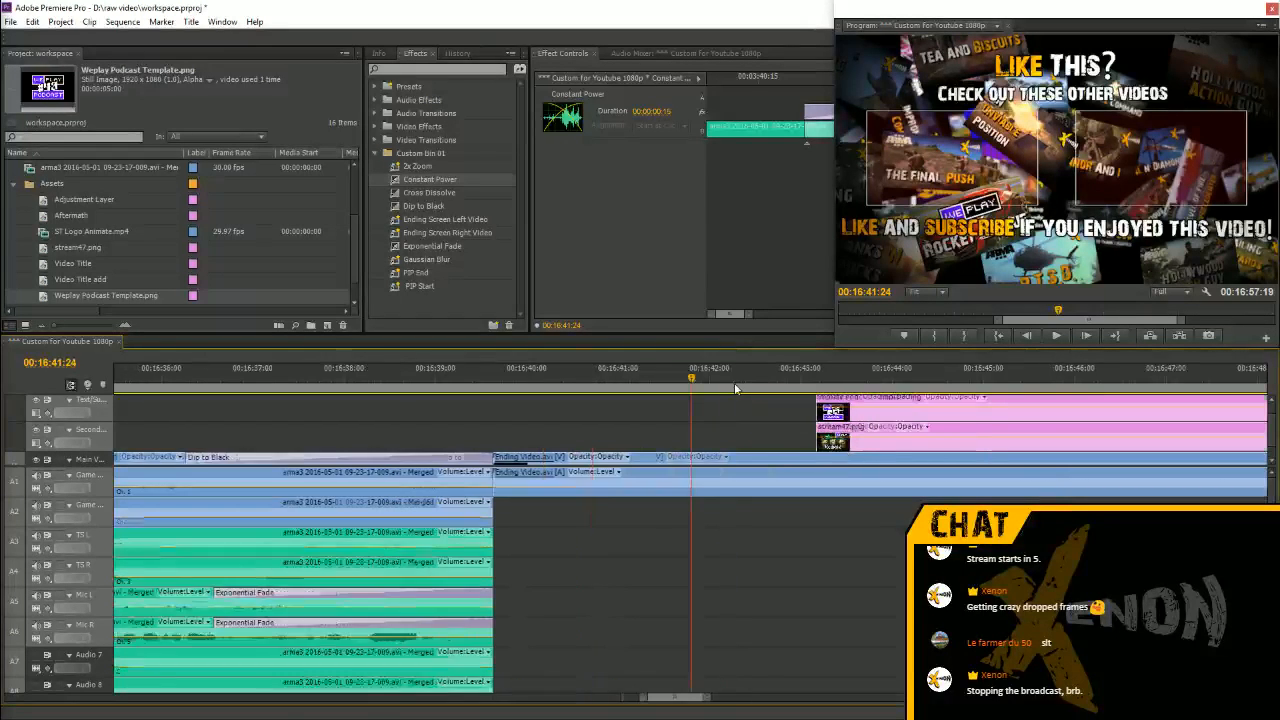
{"action": "left_click", "coordinate": [678, 380]}
{"action": "left_click_drag", "start_coordinate": [678, 380], "coordinate": [667, 381]}
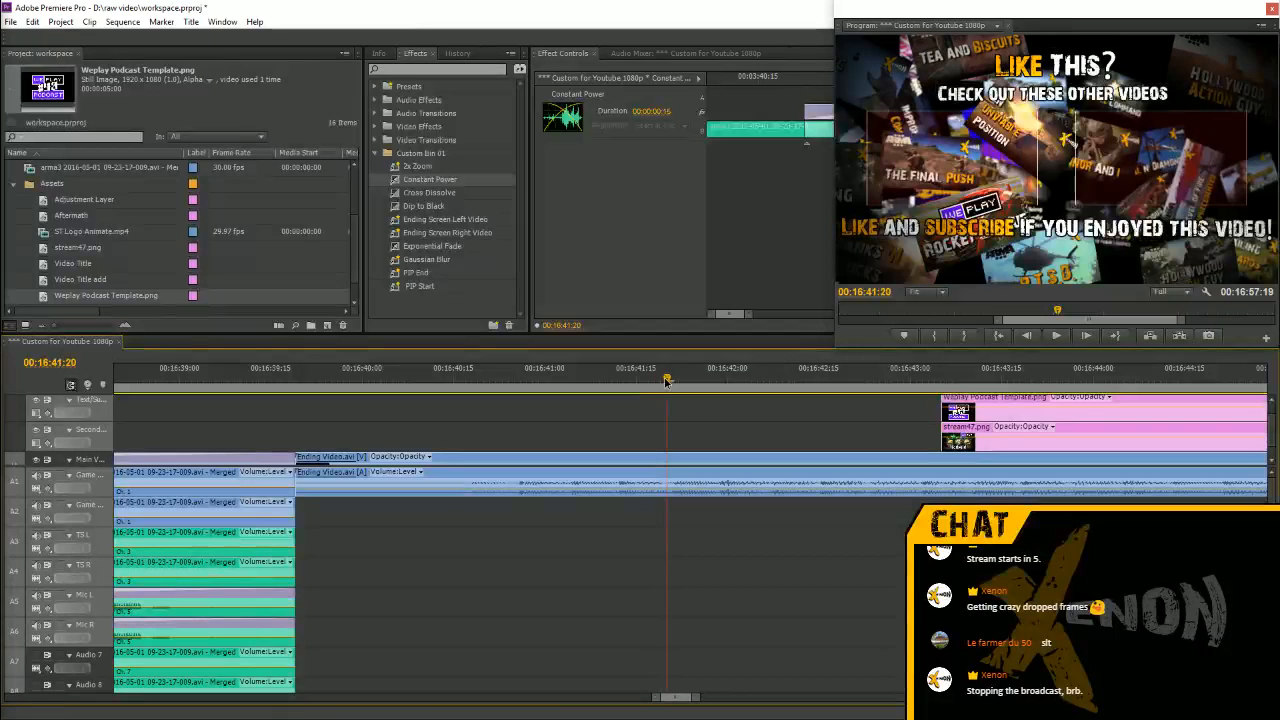
{"action": "left_click_drag", "start_coordinate": [966, 436], "coordinate": [704, 438]}
{"action": "left_click", "coordinate": [978, 392]}
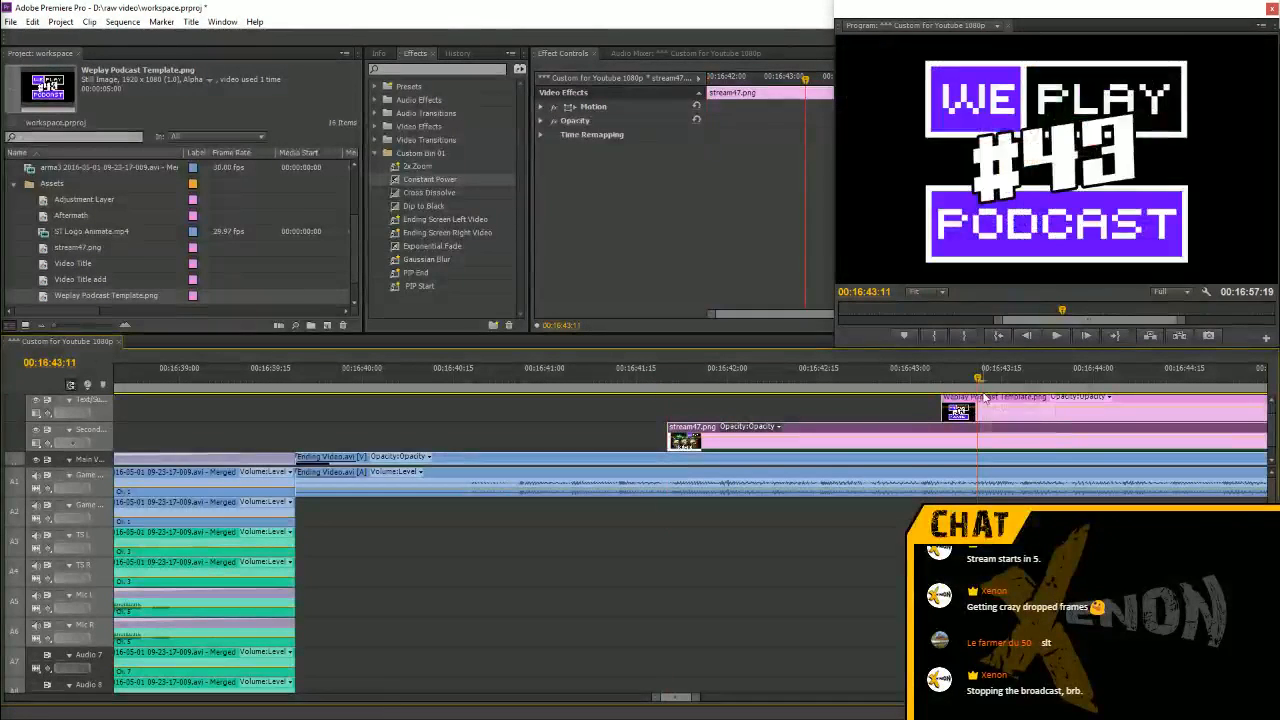
{"action": "left_click", "coordinate": [667, 380]}
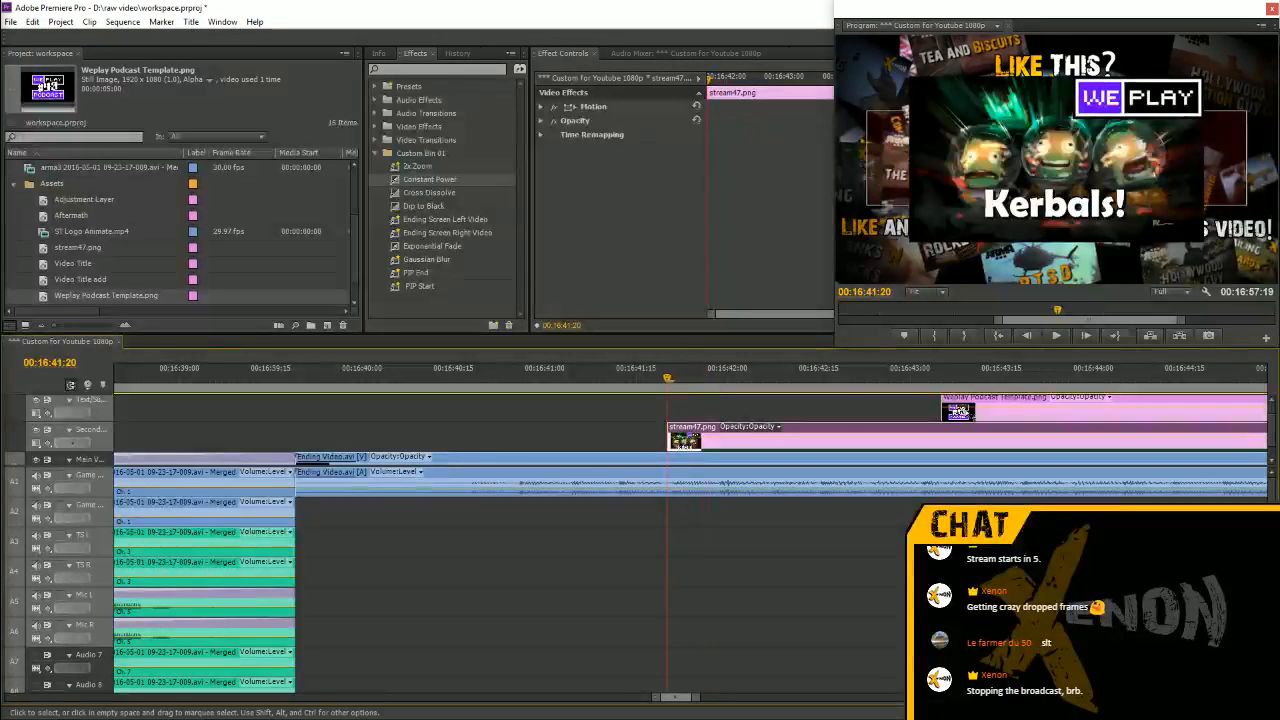
Move the Weplay Podcast Template.png clip to start at 00:16:41:20 and apply the Ending Screen Right Video preset to it
{"action": "left_click_drag", "start_coordinate": [984, 404], "coordinate": [709, 405]}
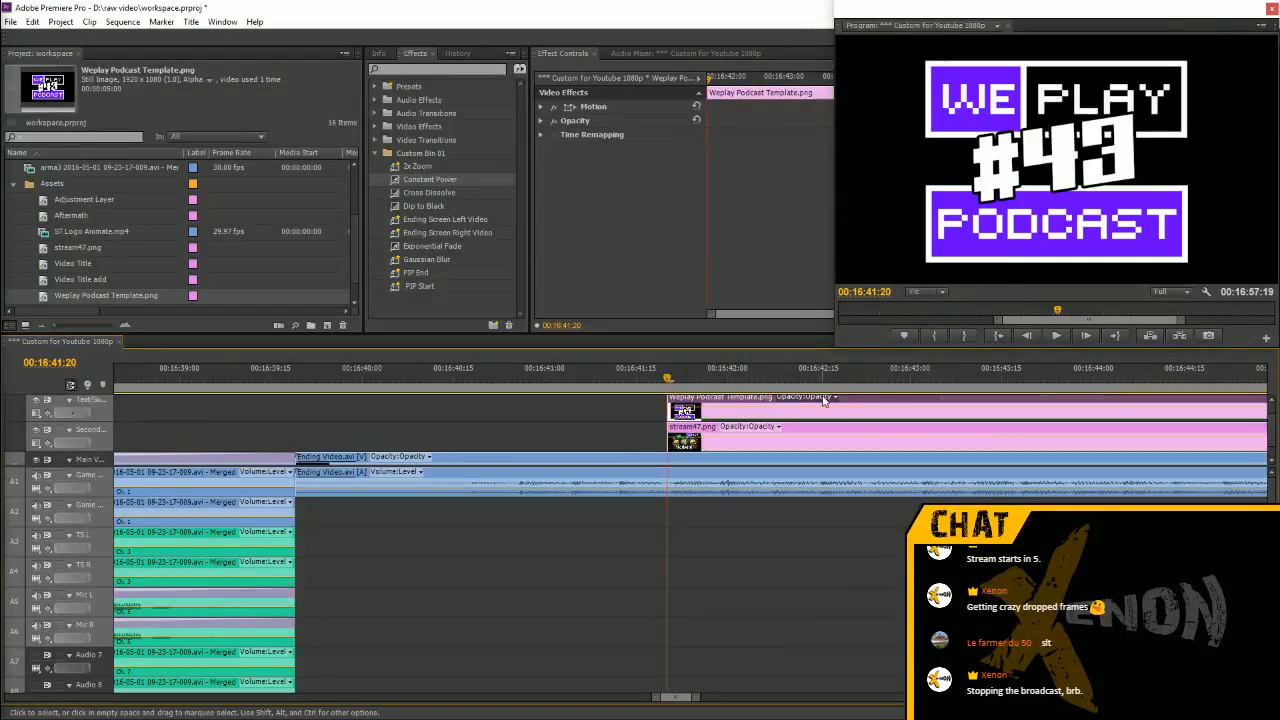
{"action": "left_click", "coordinate": [419, 302]}
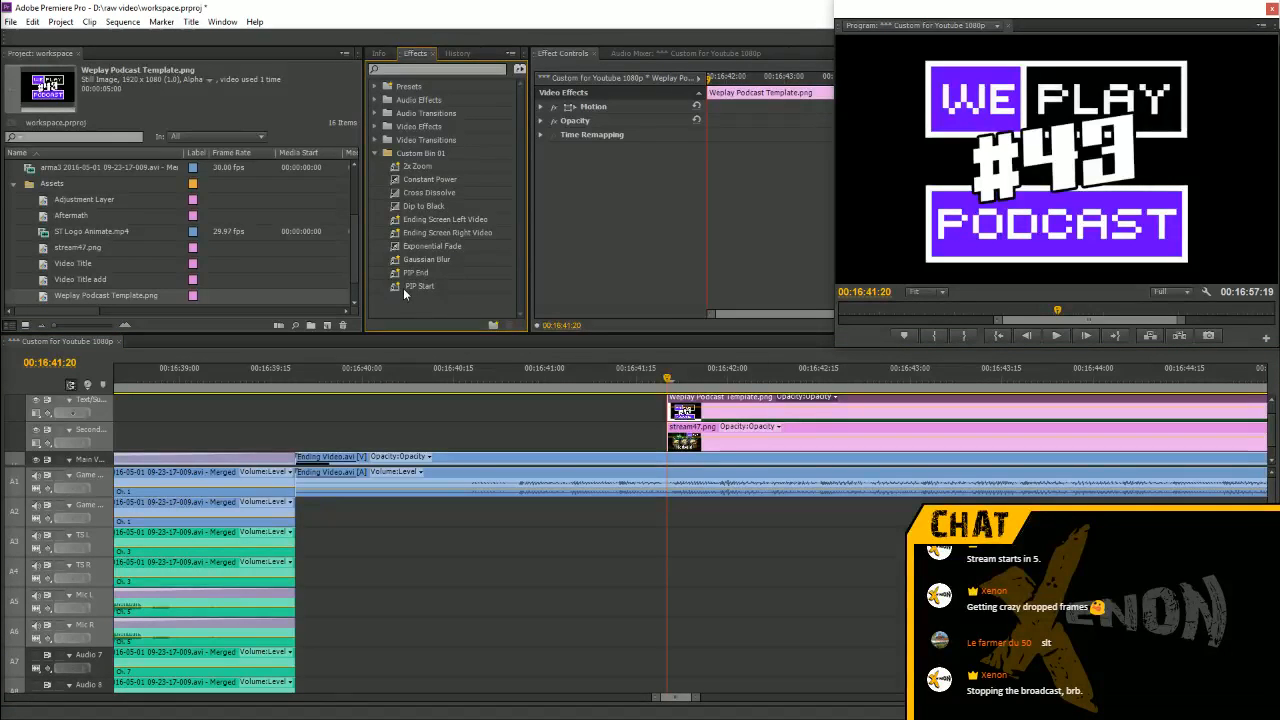
{"action": "left_click", "coordinate": [448, 220]}
{"action": "left_click_drag", "start_coordinate": [399, 232], "coordinate": [794, 404]}
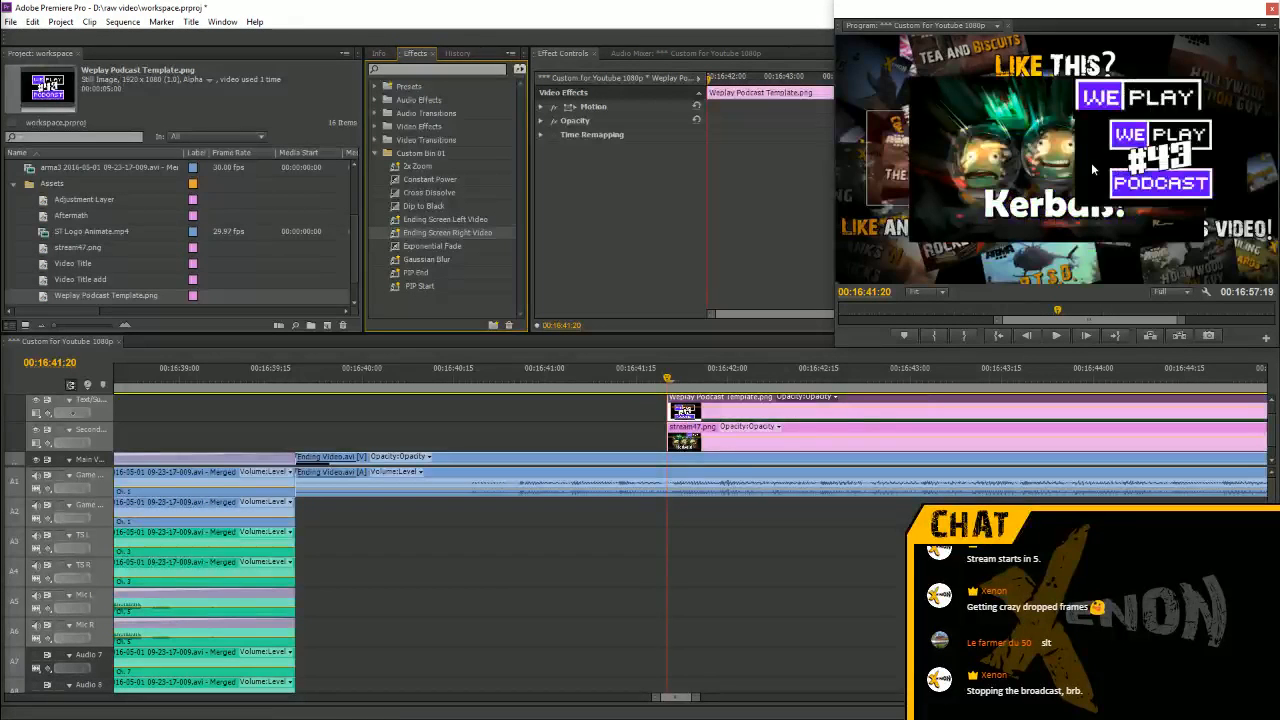
Apply the Ending Screen Left Video preset to stream47.png and scale the image up to fill the left thumbnail frame
{"action": "left_click", "coordinate": [452, 220]}
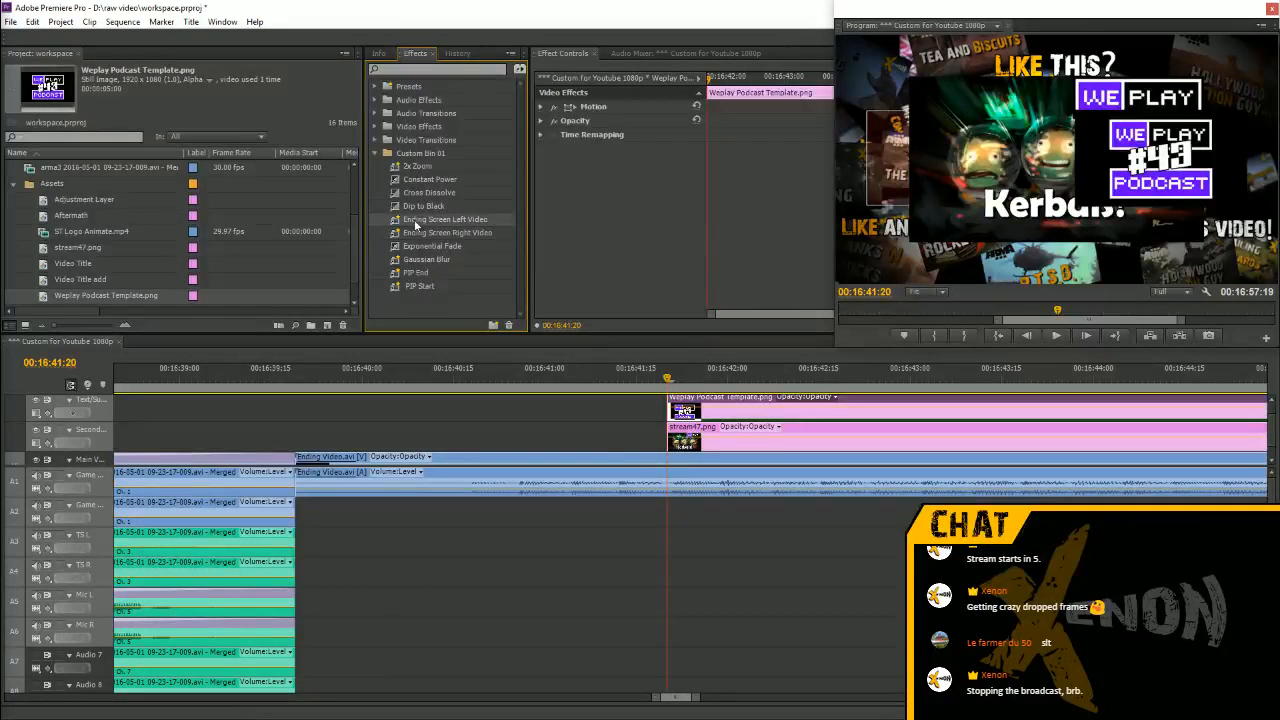
{"action": "left_click_drag", "start_coordinate": [405, 222], "coordinate": [707, 432]}
{"action": "left_click", "coordinate": [921, 184]}
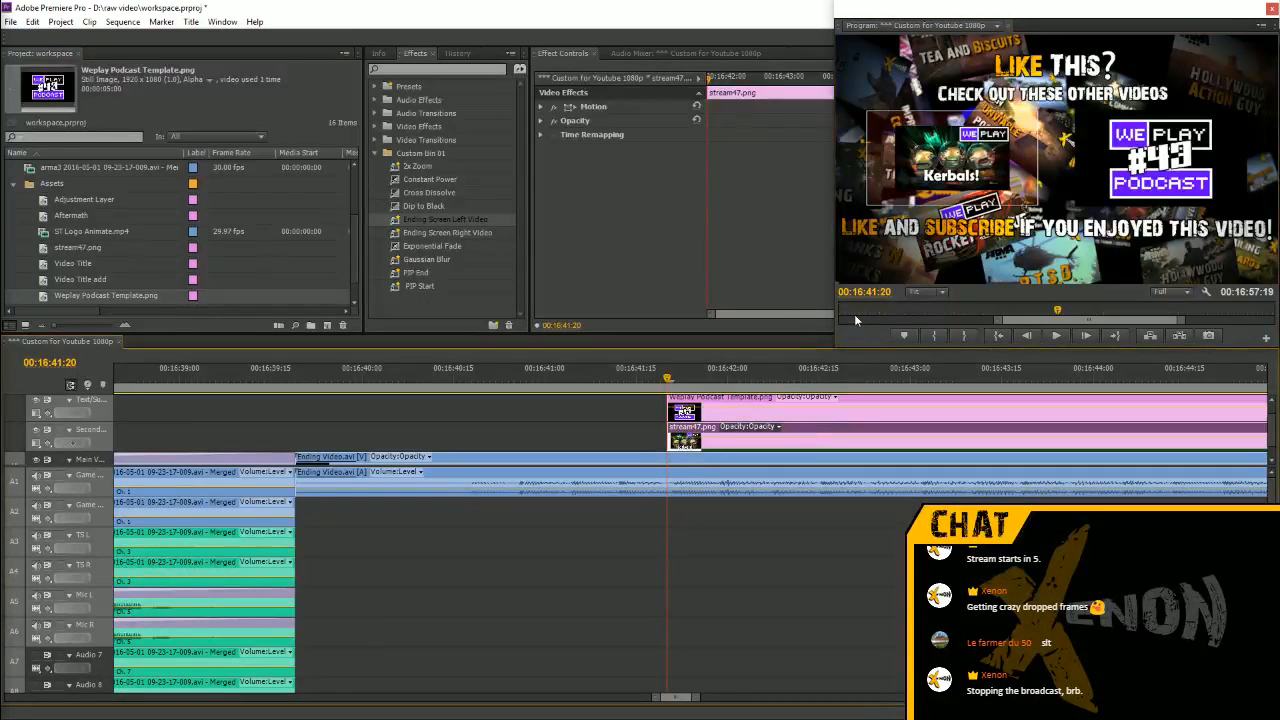
{"action": "left_click", "coordinate": [950, 166]}
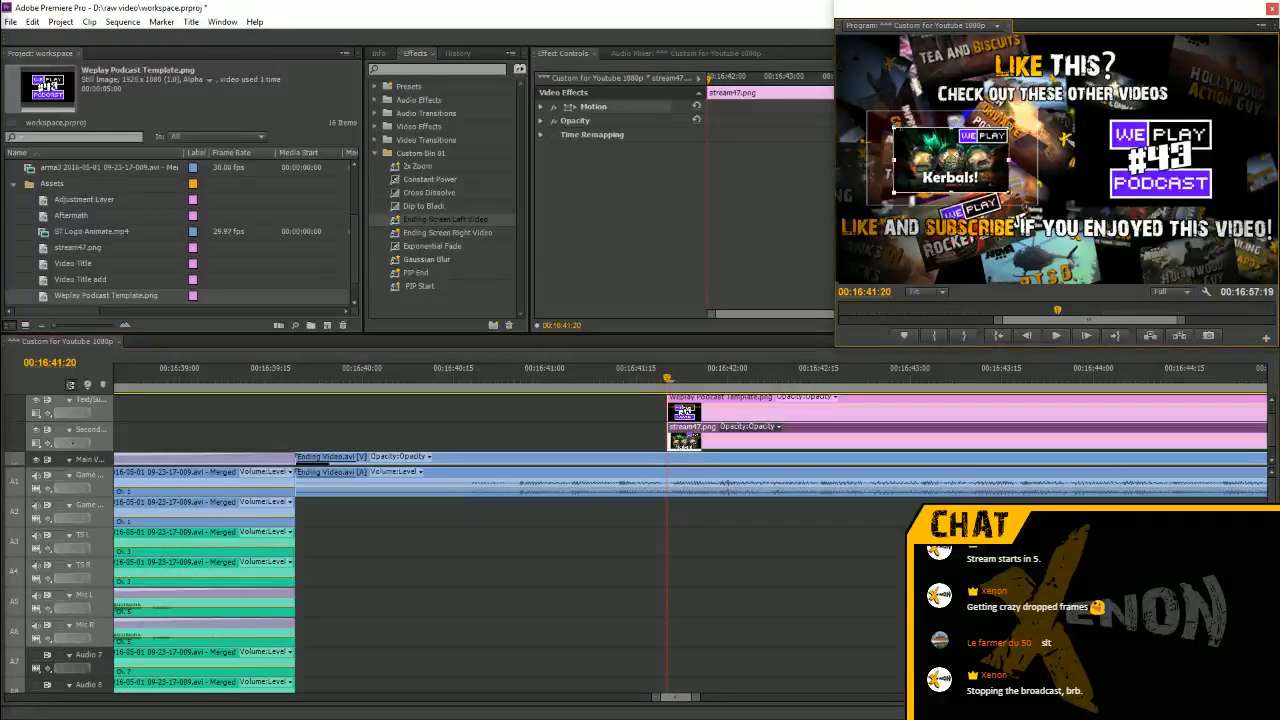
{"action": "left_click_drag", "start_coordinate": [894, 127], "coordinate": [844, 109]}
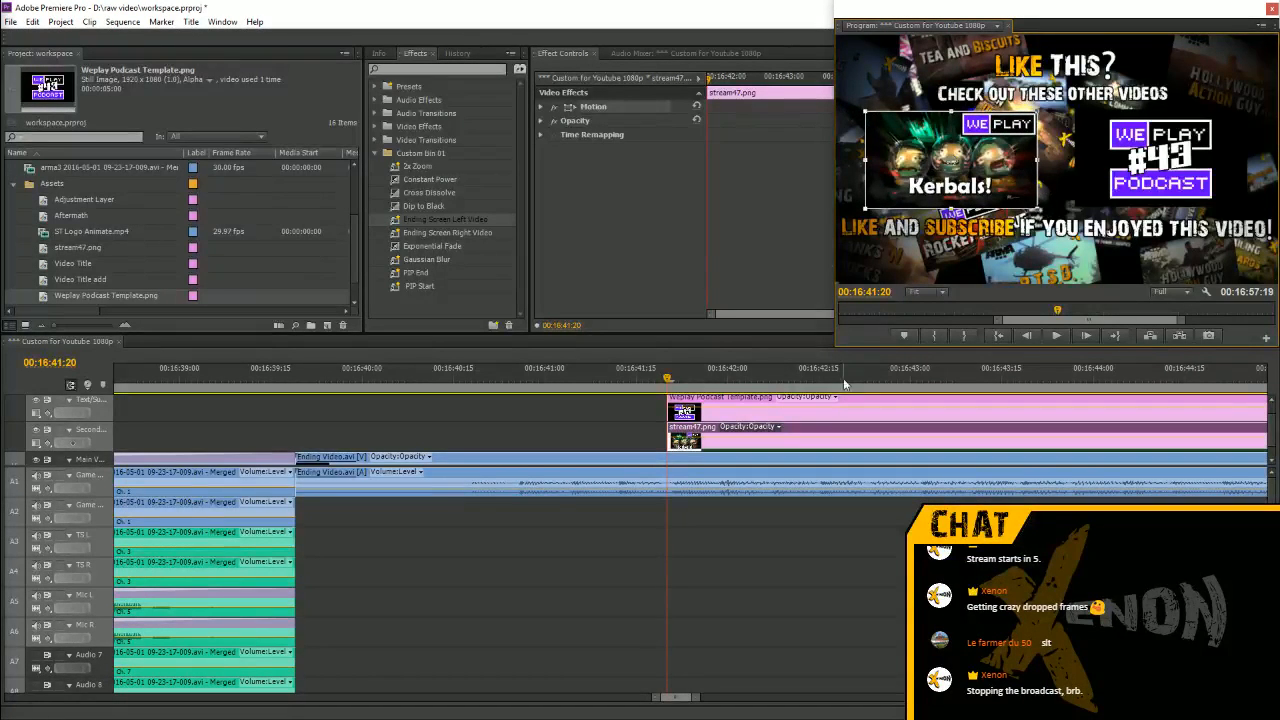
Enlarge the Program monitor, nudge the stream47.png image into line with the left frame, and shrink the monitor back
{"action": "left_click_drag", "start_coordinate": [832, 344], "coordinate": [240, 605]}
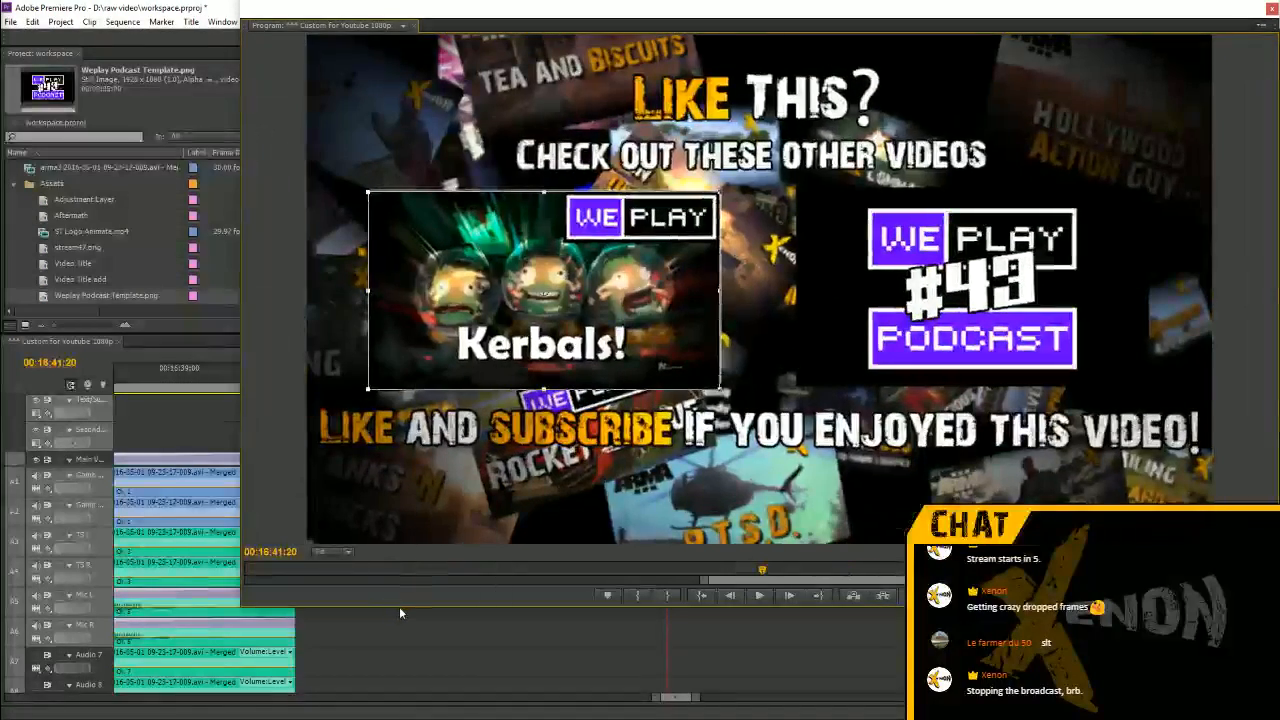
{"action": "left_click_drag", "start_coordinate": [400, 606], "coordinate": [400, 690]}
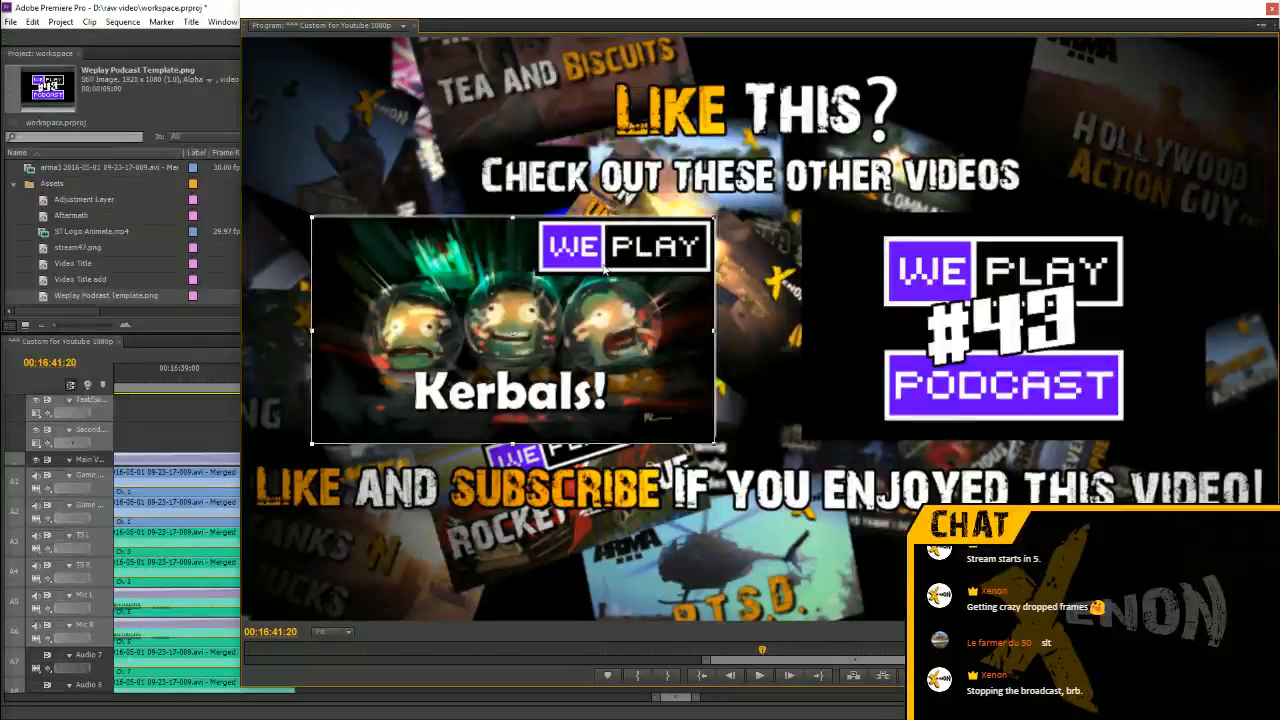
{"action": "left_click_drag", "start_coordinate": [519, 263], "coordinate": [521, 262]}
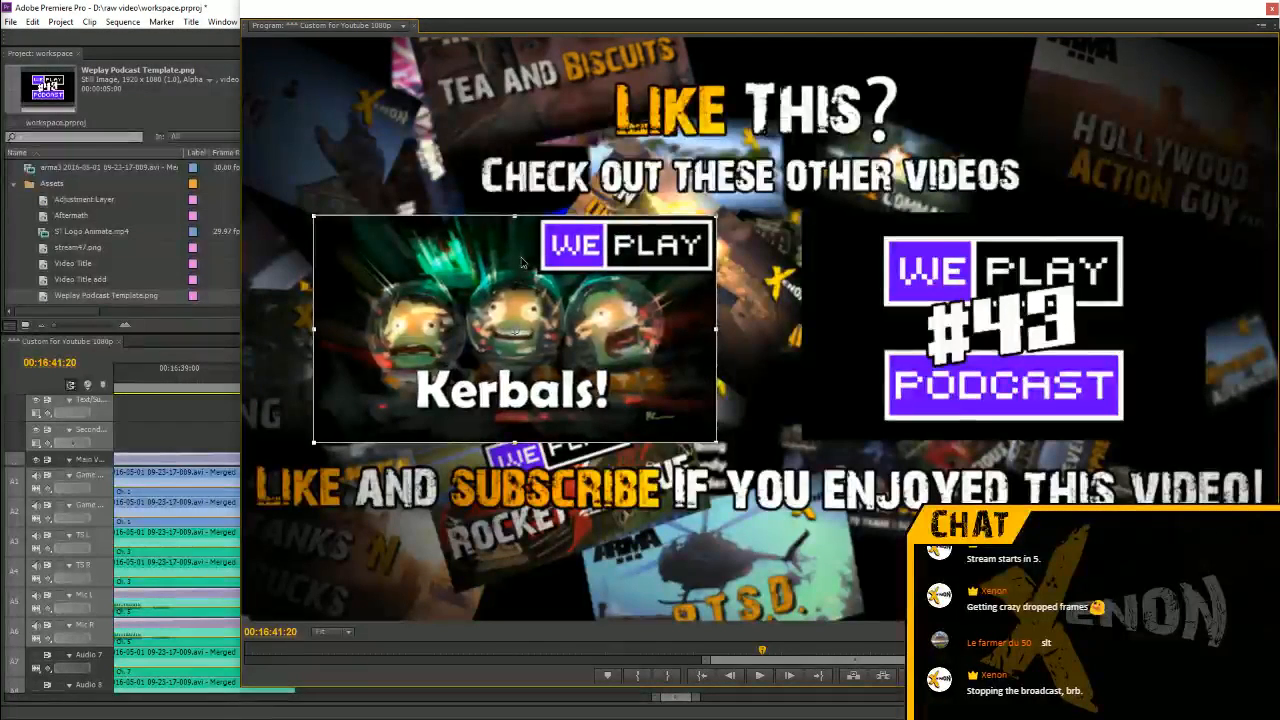
{"action": "left_click", "coordinate": [771, 263]}
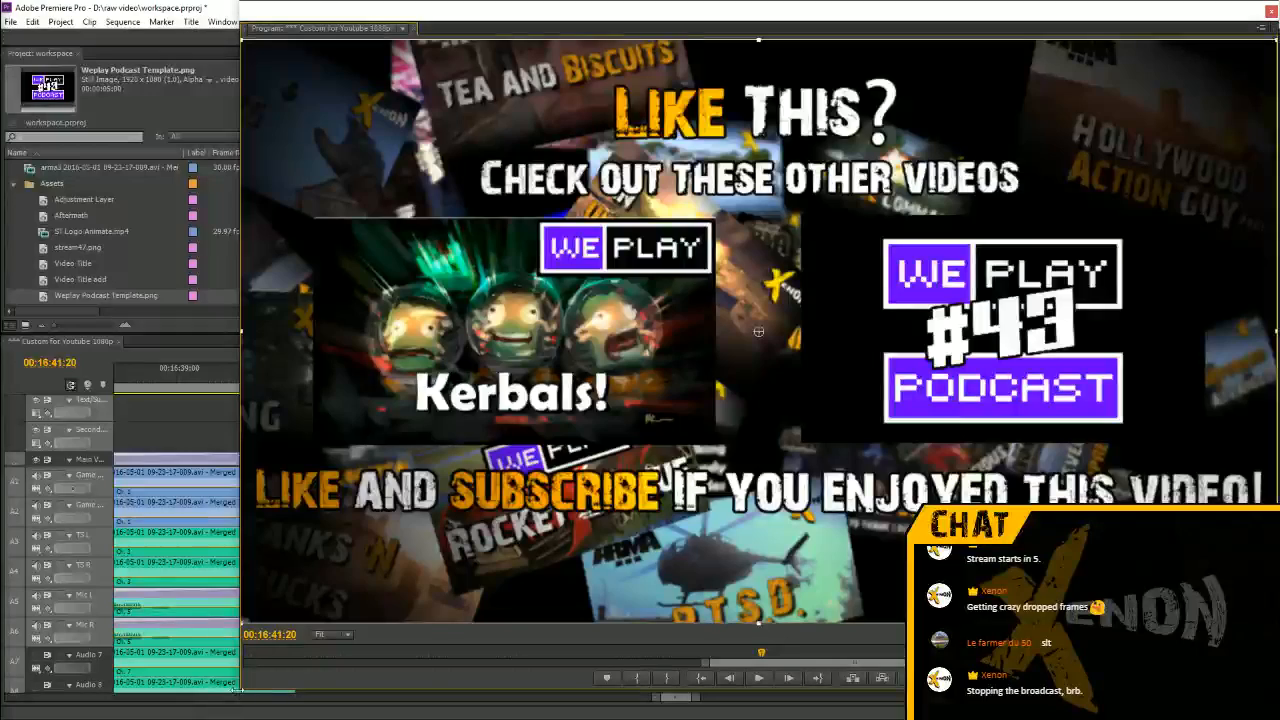
{"action": "key", "text": "grave"}
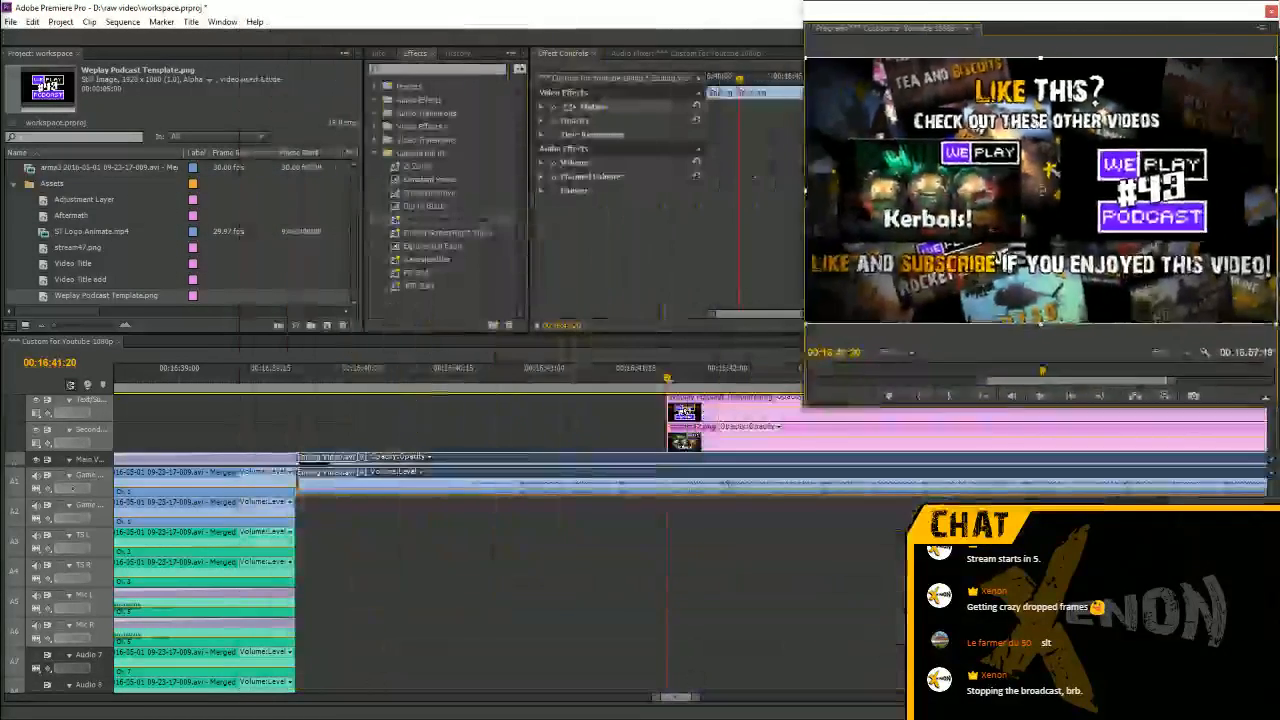
{"action": "left_click_drag", "start_coordinate": [818, 386], "coordinate": [805, 380]}
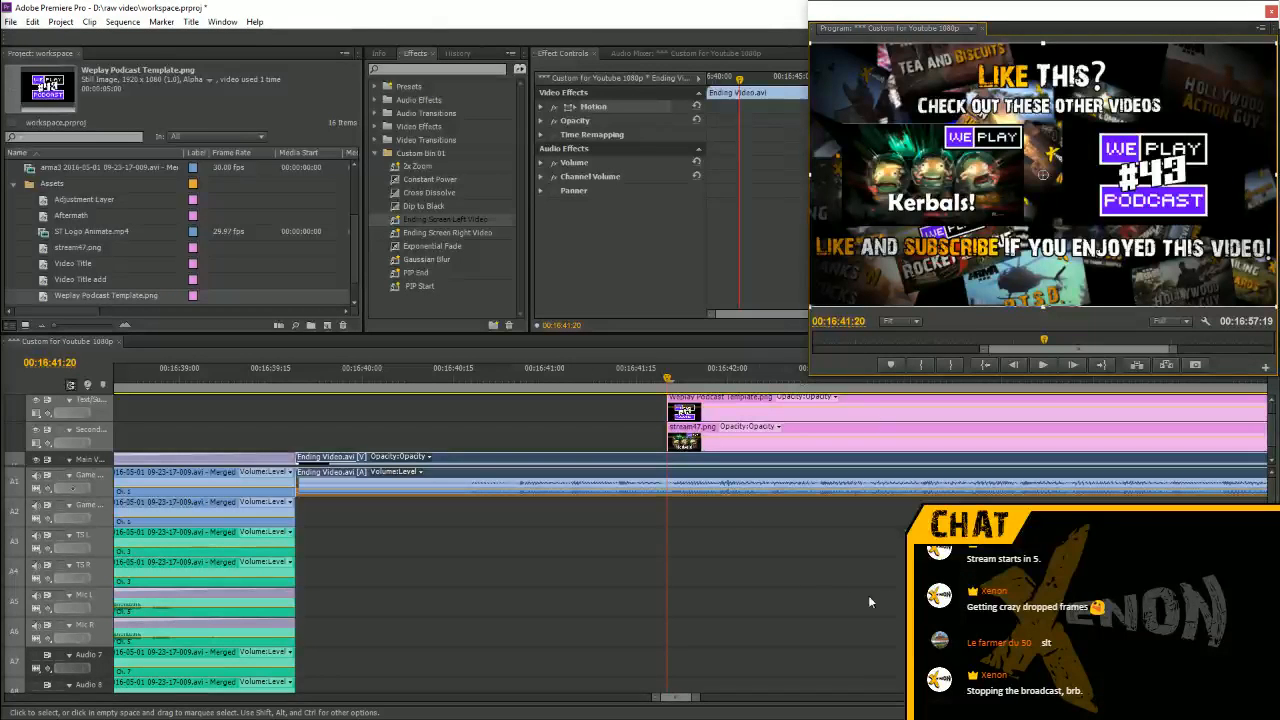
Extend the stream47.png and Weplay Podcast Template.png clips to the end of the ending video
{"action": "left_click", "coordinate": [840, 548]}
{"action": "key", "text": "minus"}
{"action": "key", "text": "minus"}
{"action": "key", "text": "minus"}
{"action": "key", "text": "minus"}
{"action": "left_click_drag", "start_coordinate": [808, 438], "coordinate": [1054, 438]}
{"action": "left_click_drag", "start_coordinate": [812, 407], "coordinate": [1054, 407]}
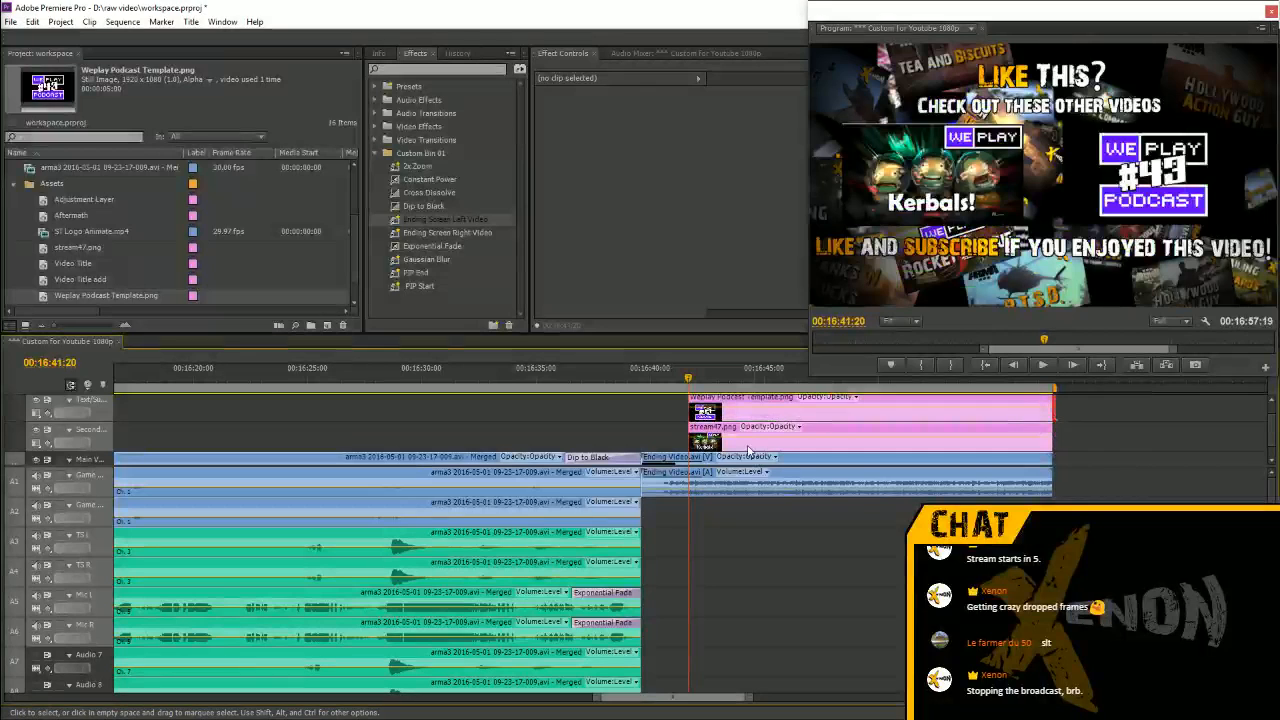
Give the video tracks more room in the timeline and select the ending video and both thumbnail clips in turn
{"action": "scroll", "coordinate": [1271, 427], "scroll_direction": "down", "scroll_amount": 1}
{"action": "scroll", "coordinate": [1271, 427], "scroll_direction": "up", "scroll_amount": 1}
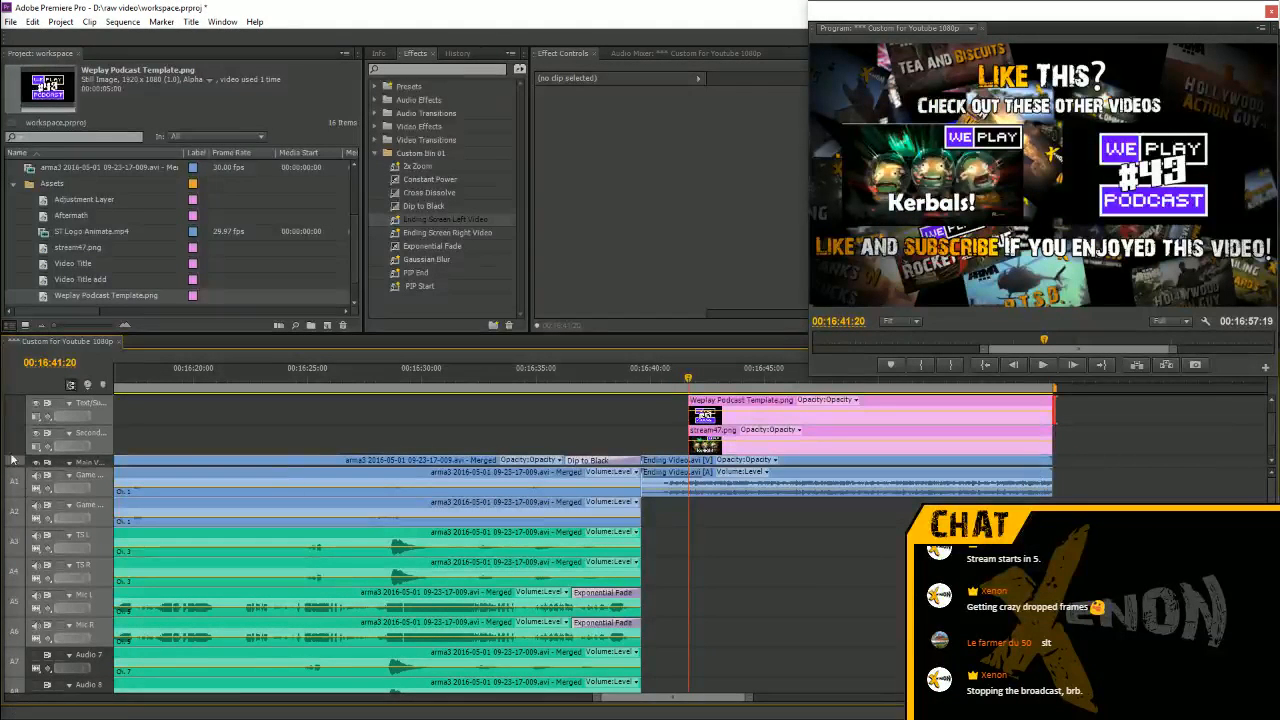
{"action": "left_click_drag", "start_coordinate": [65, 466], "coordinate": [65, 536]}
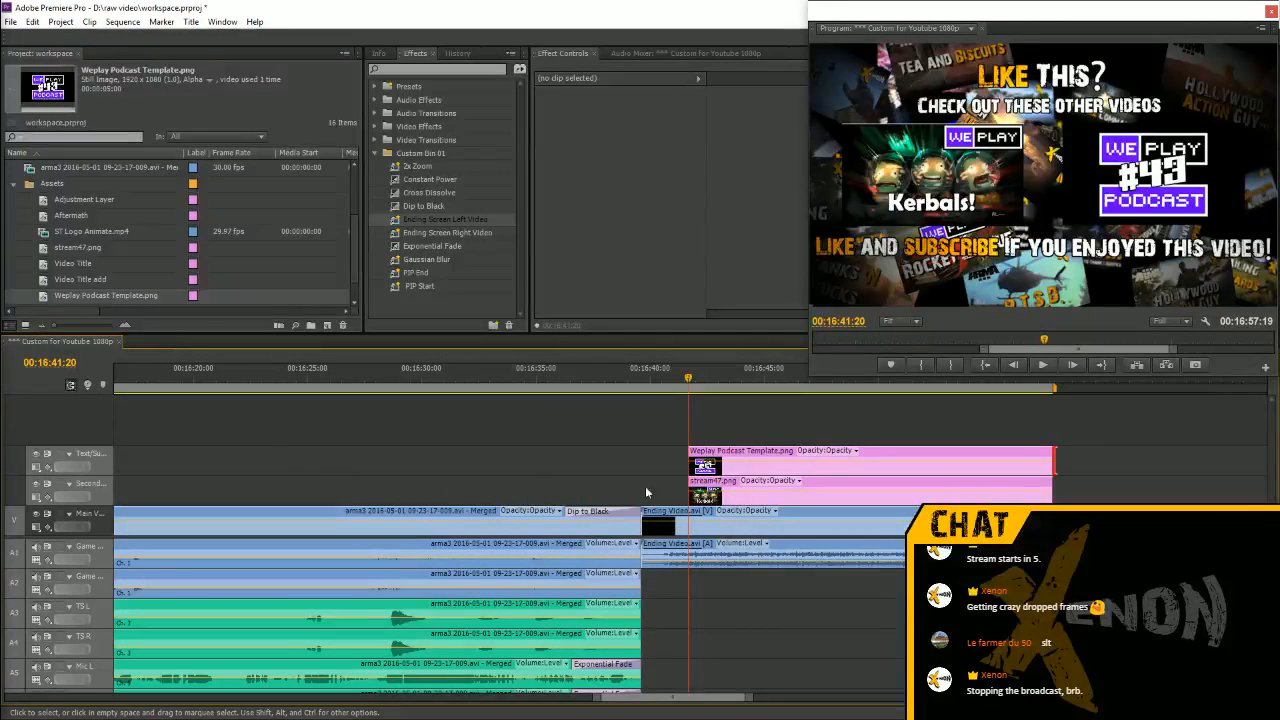
{"action": "left_click", "coordinate": [735, 512]}
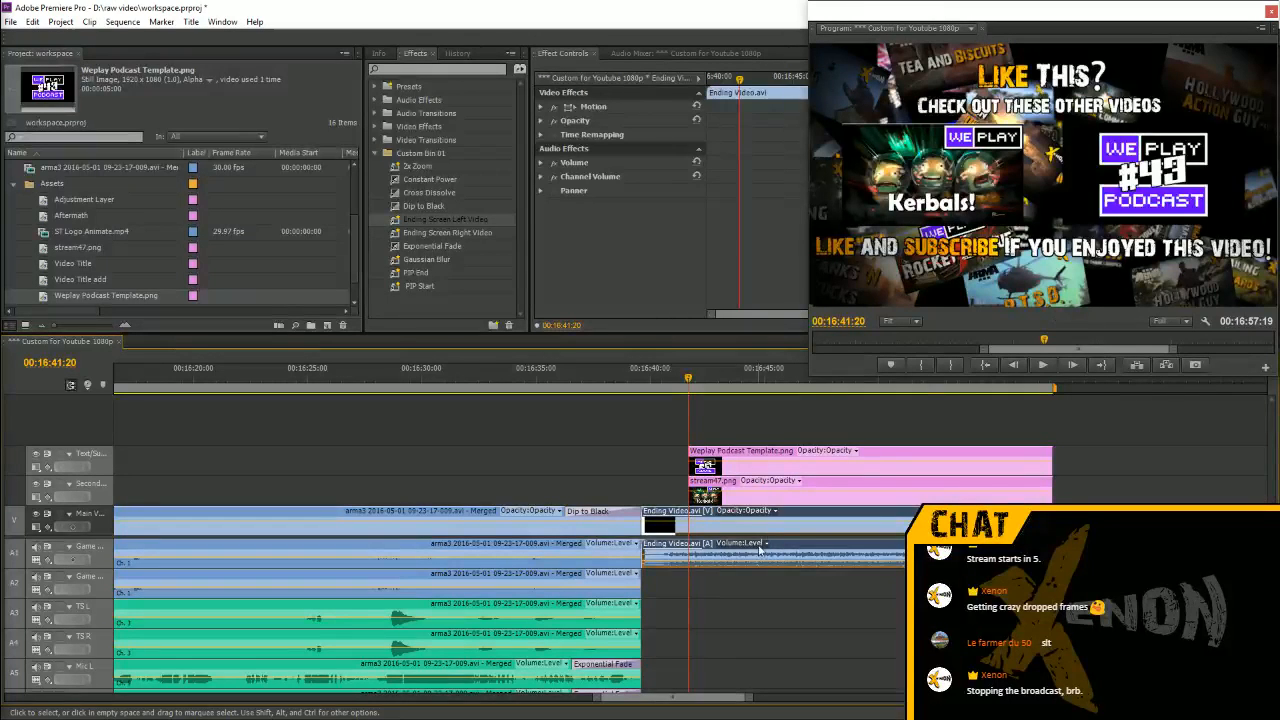
{"action": "left_click", "coordinate": [706, 493]}
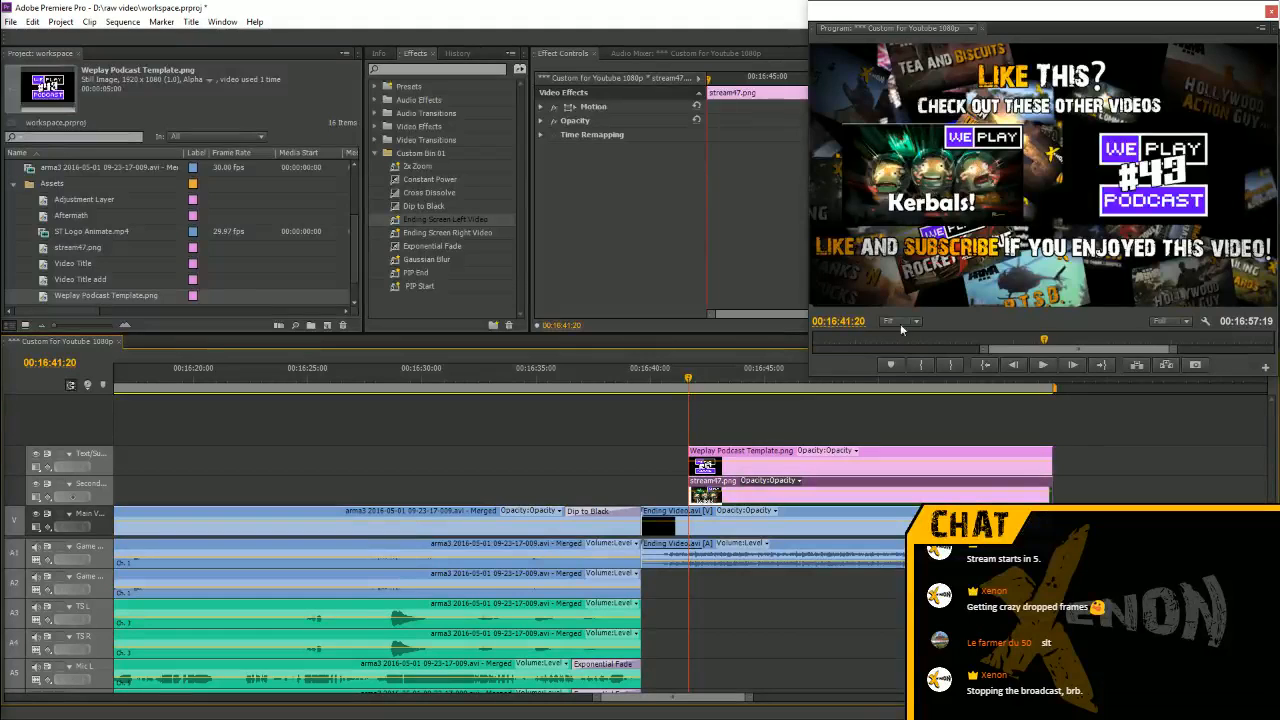
{"action": "left_click", "coordinate": [745, 456]}
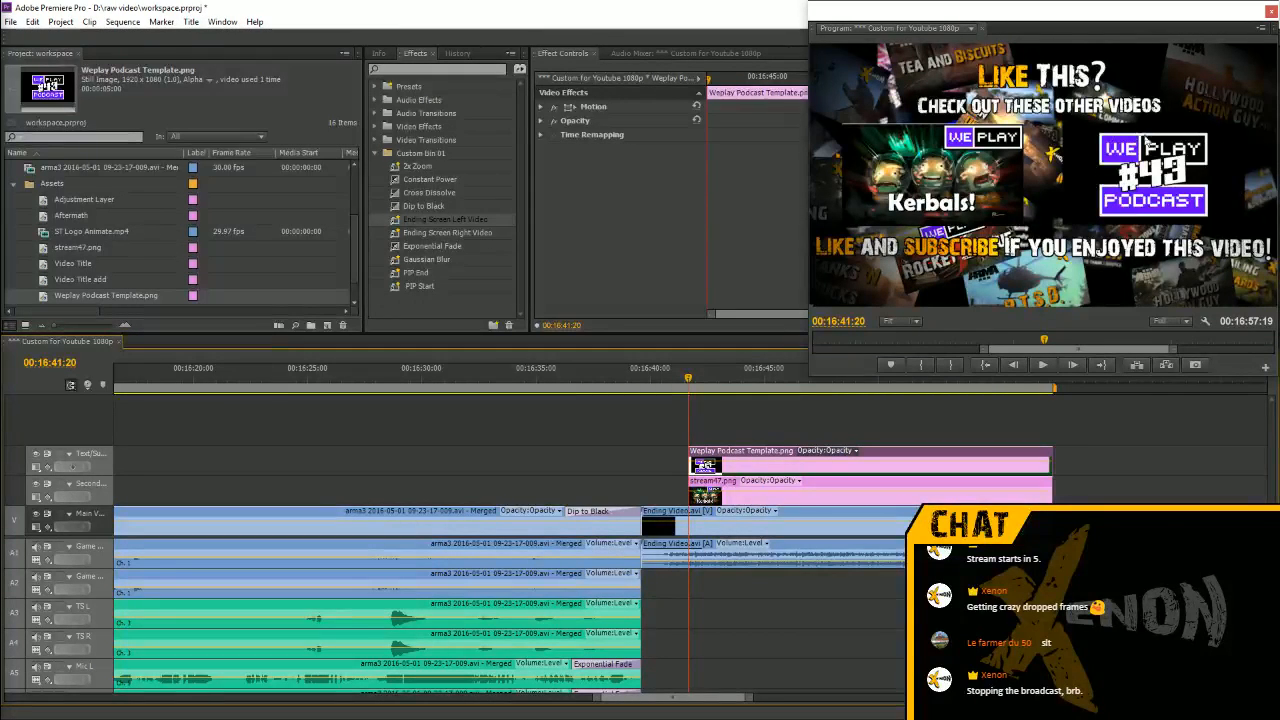
Play the start of the ending section and inspect the placement of stream47.png in an enlarged Program monitor
{"action": "left_click_drag", "start_coordinate": [684, 383], "coordinate": [501, 383]}
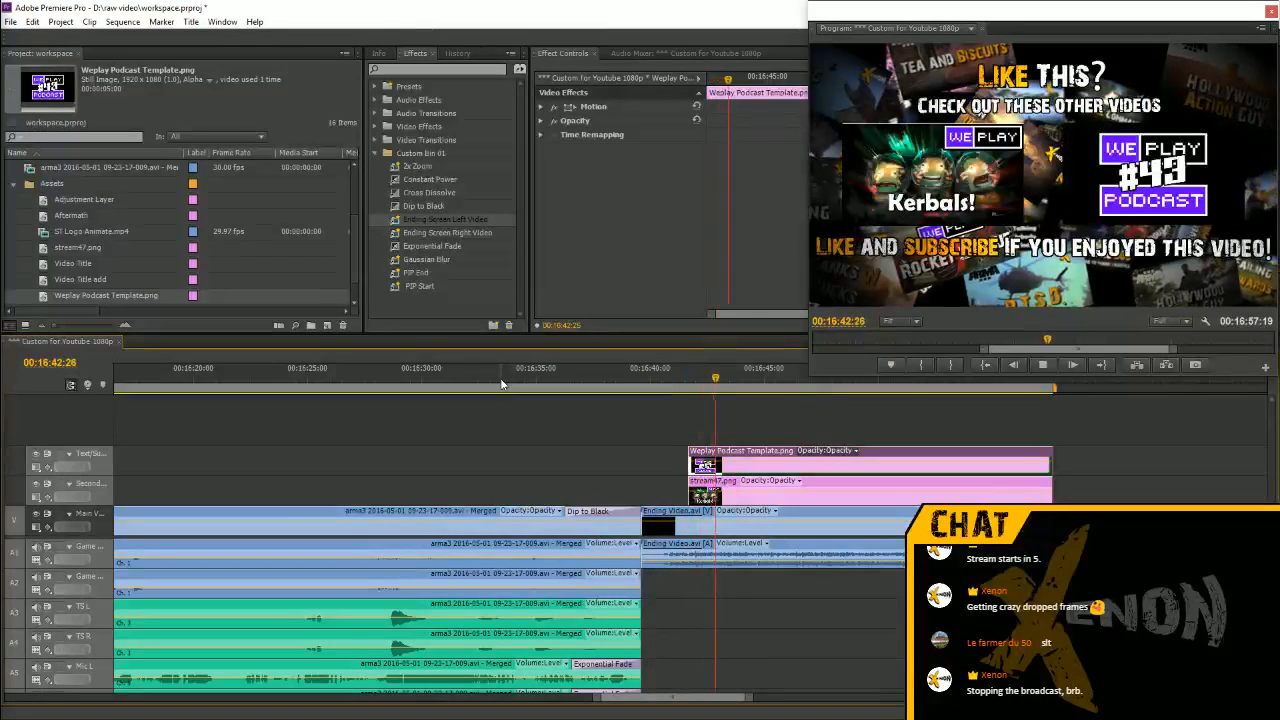
{"action": "key", "text": "space"}
{"action": "left_click", "coordinate": [730, 488]}
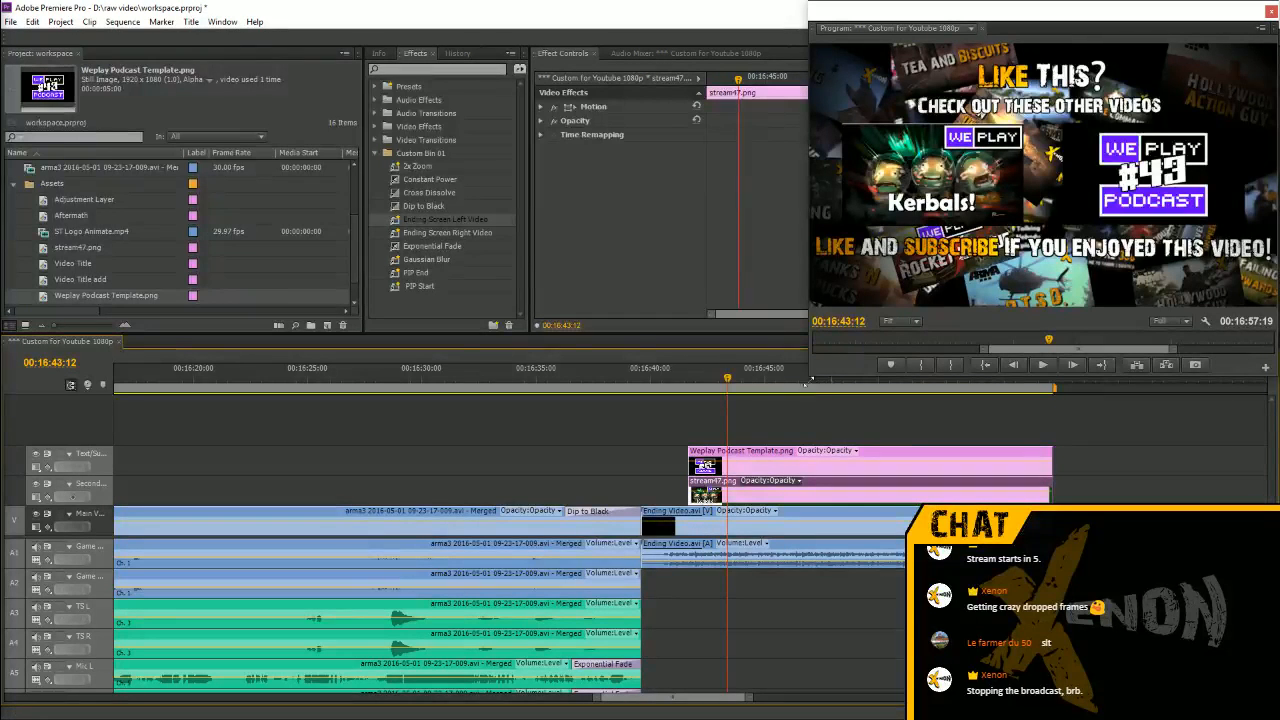
{"action": "left_click_drag", "start_coordinate": [808, 378], "coordinate": [428, 672]}
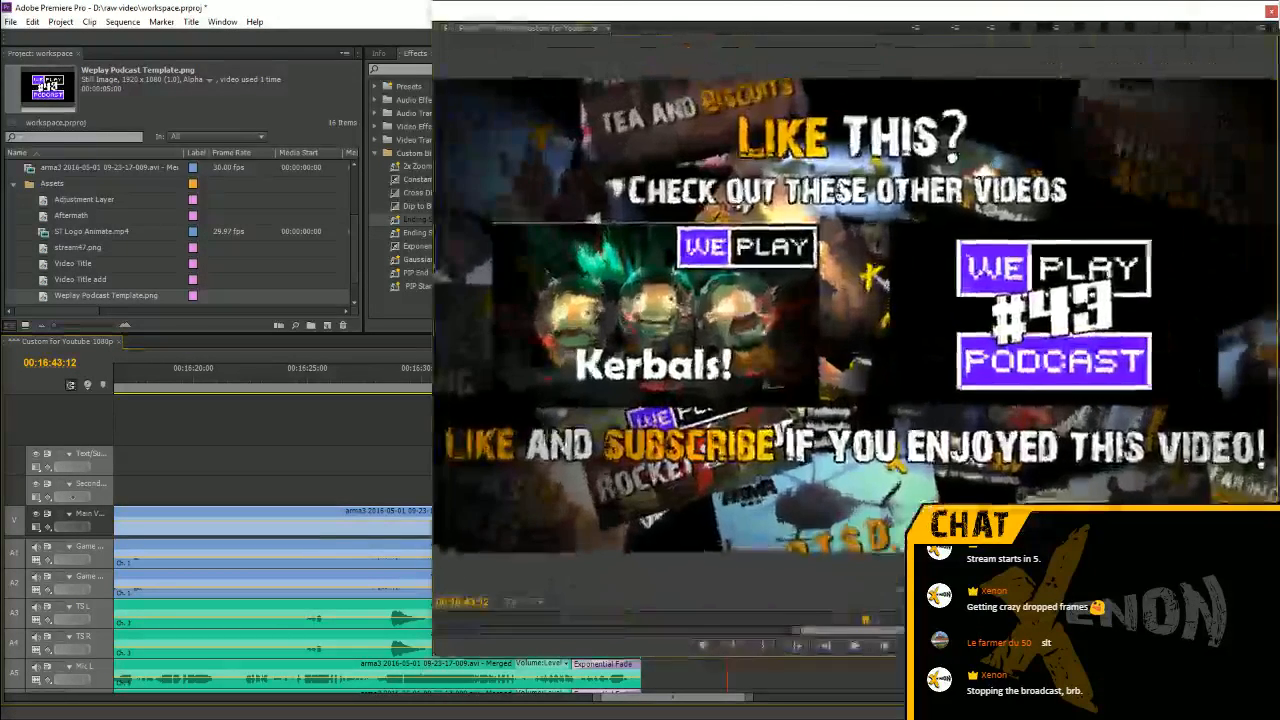
{"action": "left_click", "coordinate": [603, 296]}
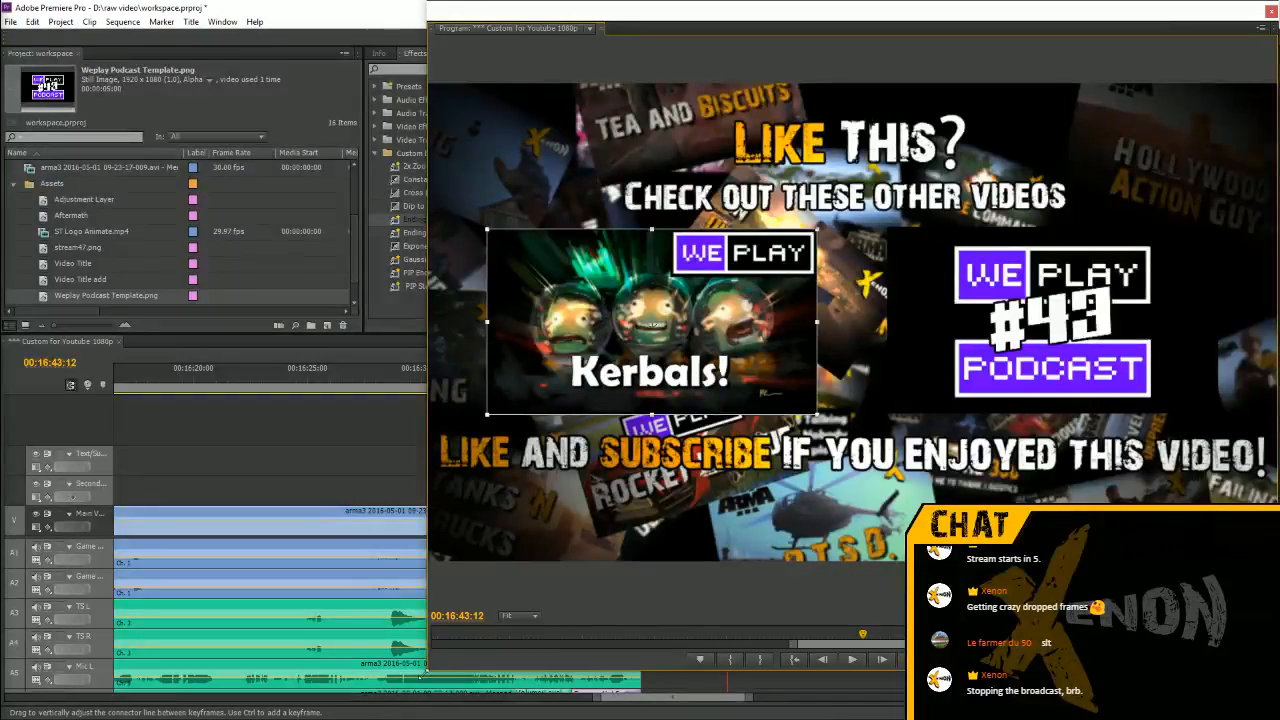
{"action": "left_click_drag", "start_coordinate": [428, 668], "coordinate": [738, 400]}
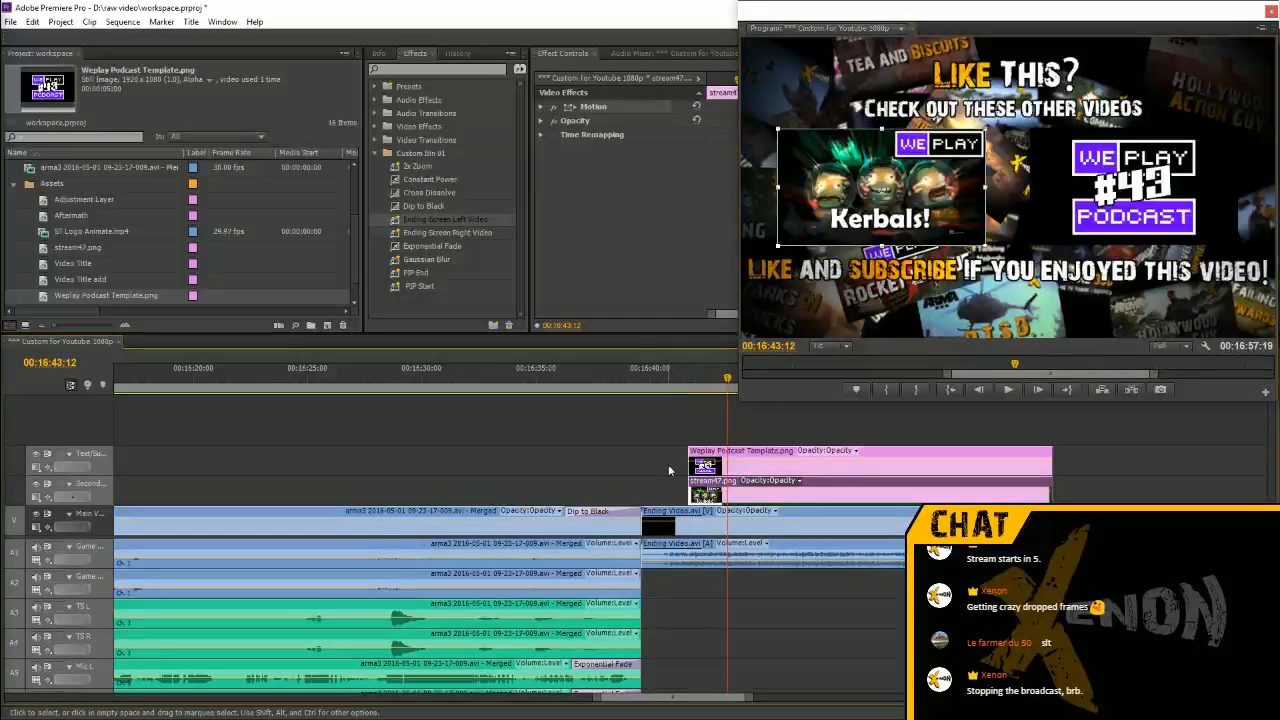
Play the ending section with both thumbnails through to its end and save the project
{"action": "left_click", "coordinate": [675, 370]}
{"action": "key", "text": "space"}
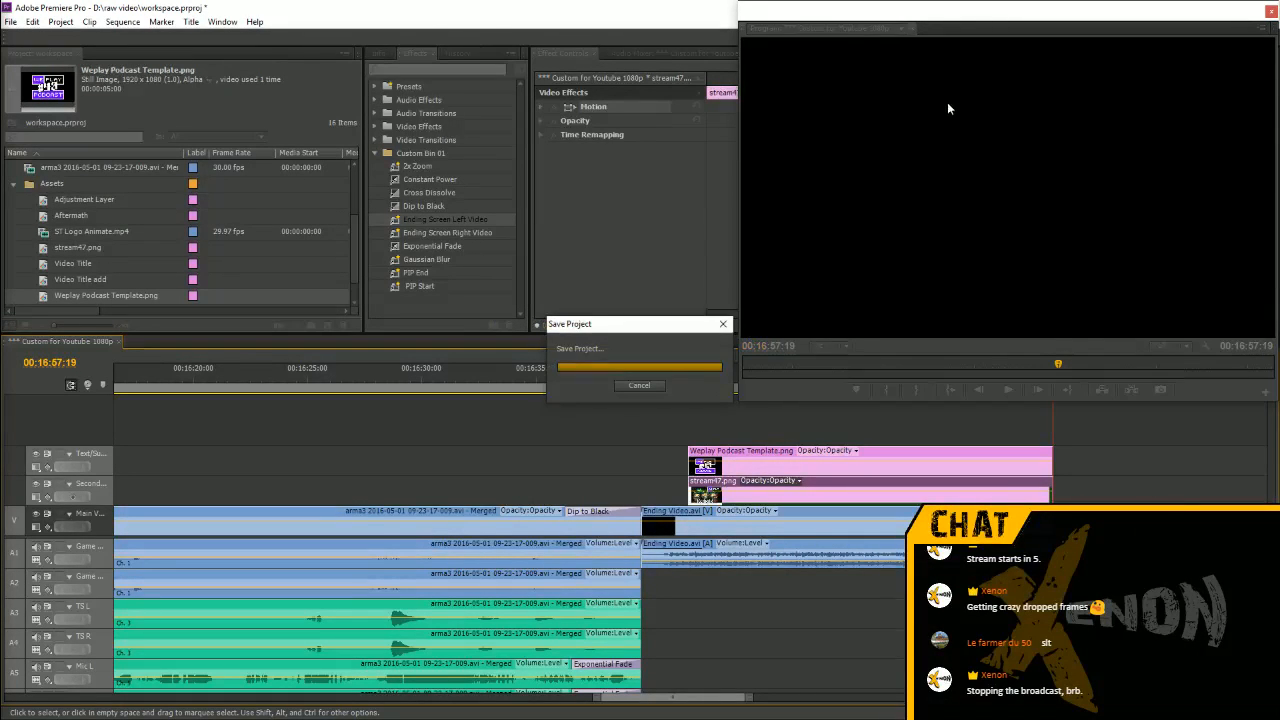
{"action": "left_click_drag", "start_coordinate": [1038, 17], "coordinate": [505, 40]}
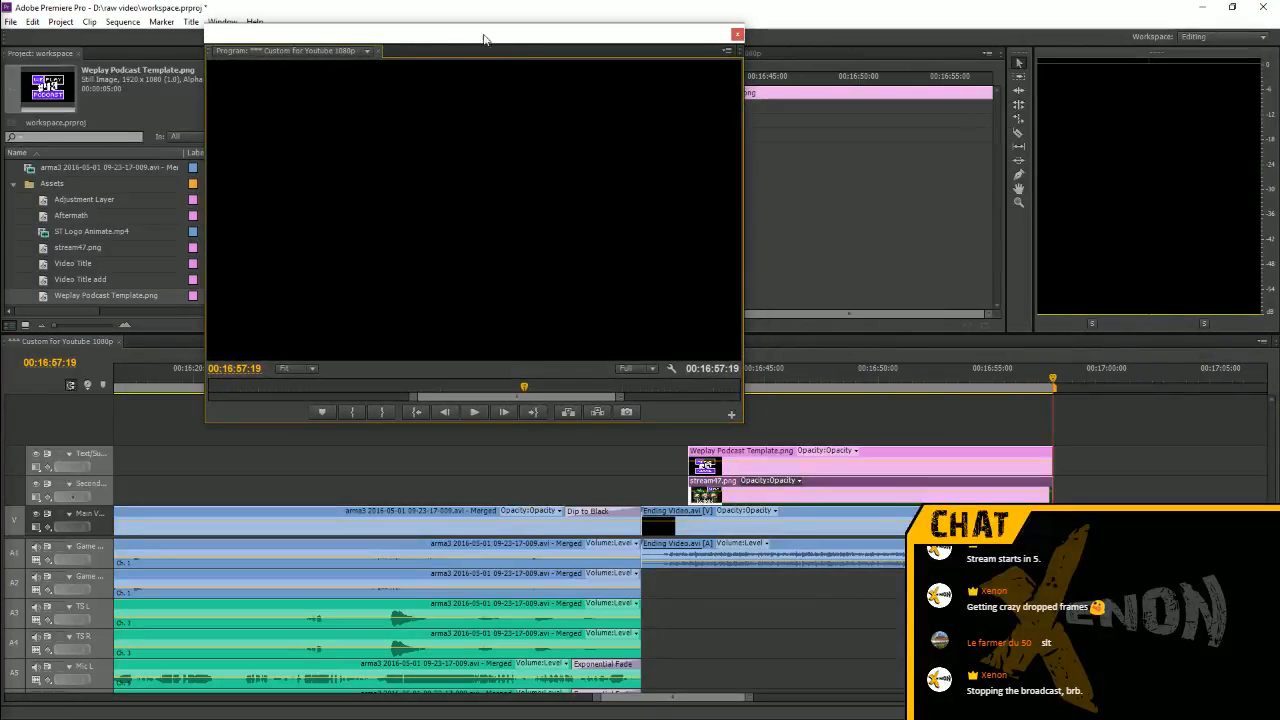
{"action": "left_click_drag", "start_coordinate": [319, 20], "coordinate": [829, 14]}
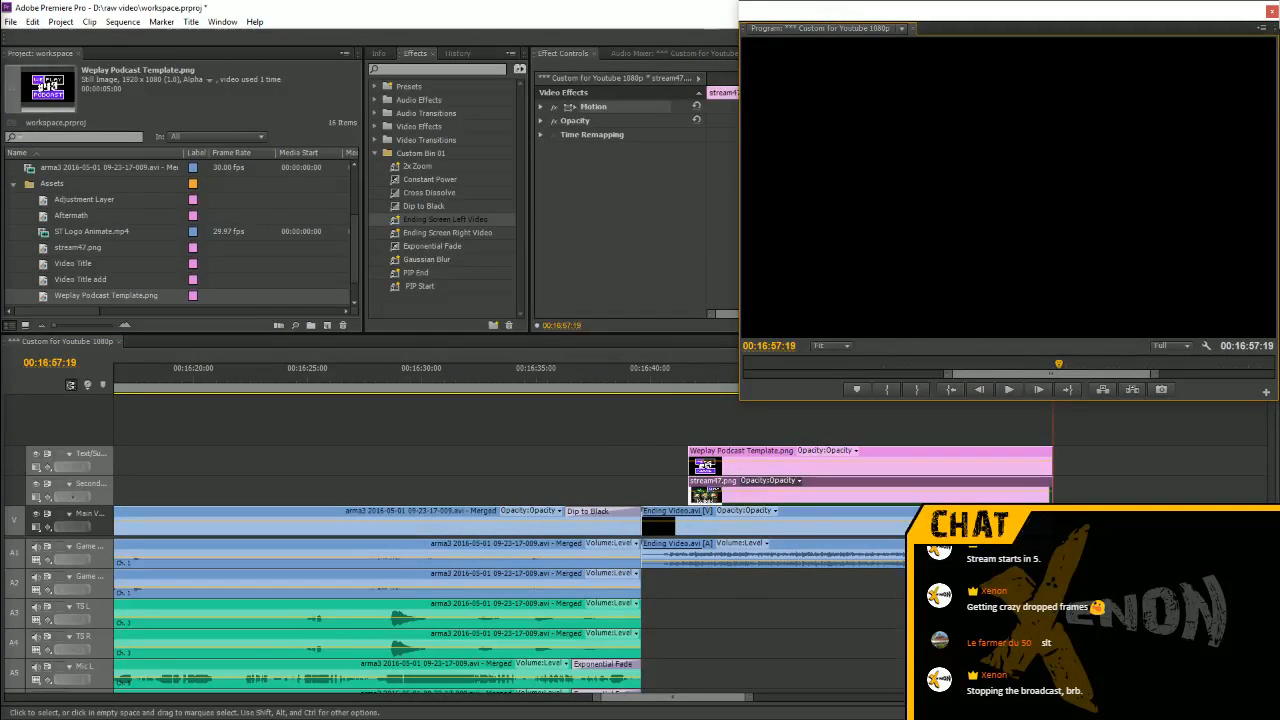
Show the whole sequence in the timeline and return the playhead to 00:00:00:00
{"action": "left_click", "coordinate": [682, 410]}
{"action": "key", "text": "minus"}
{"action": "key", "text": "minus"}
{"action": "key", "text": "minus"}
{"action": "key", "text": "minus"}
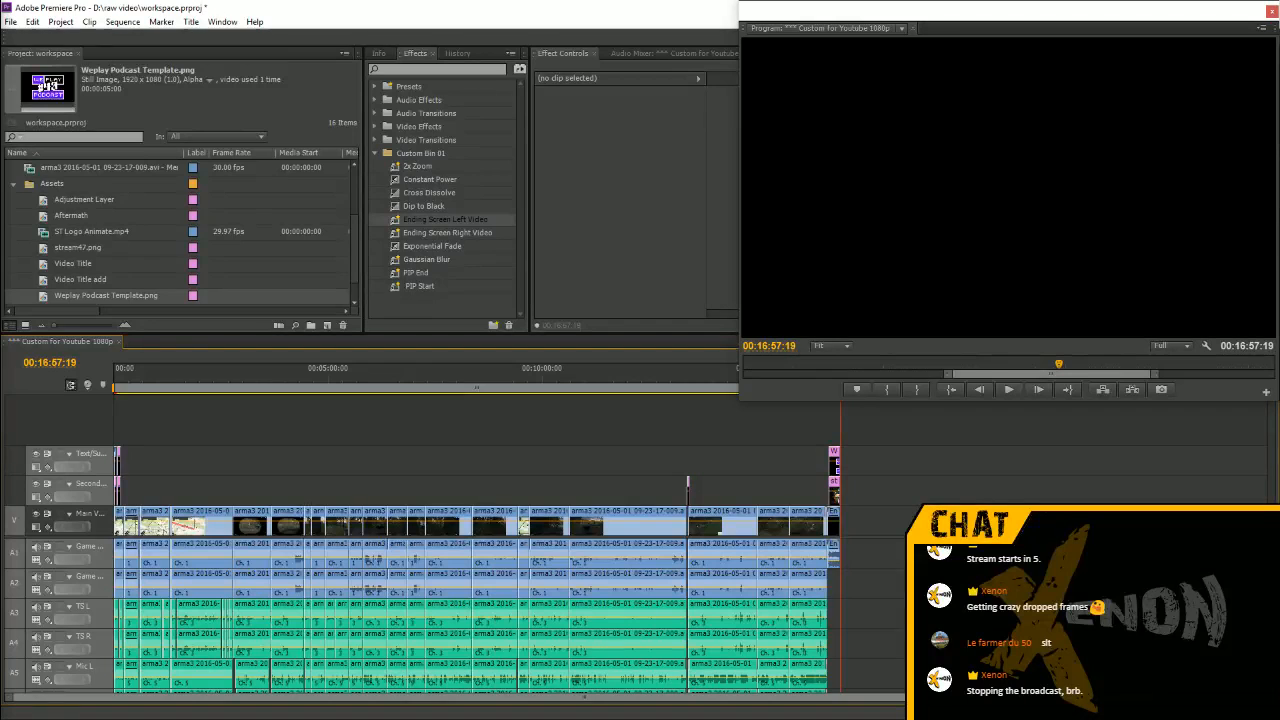
{"action": "left_click_drag", "start_coordinate": [174, 380], "coordinate": [115, 380]}
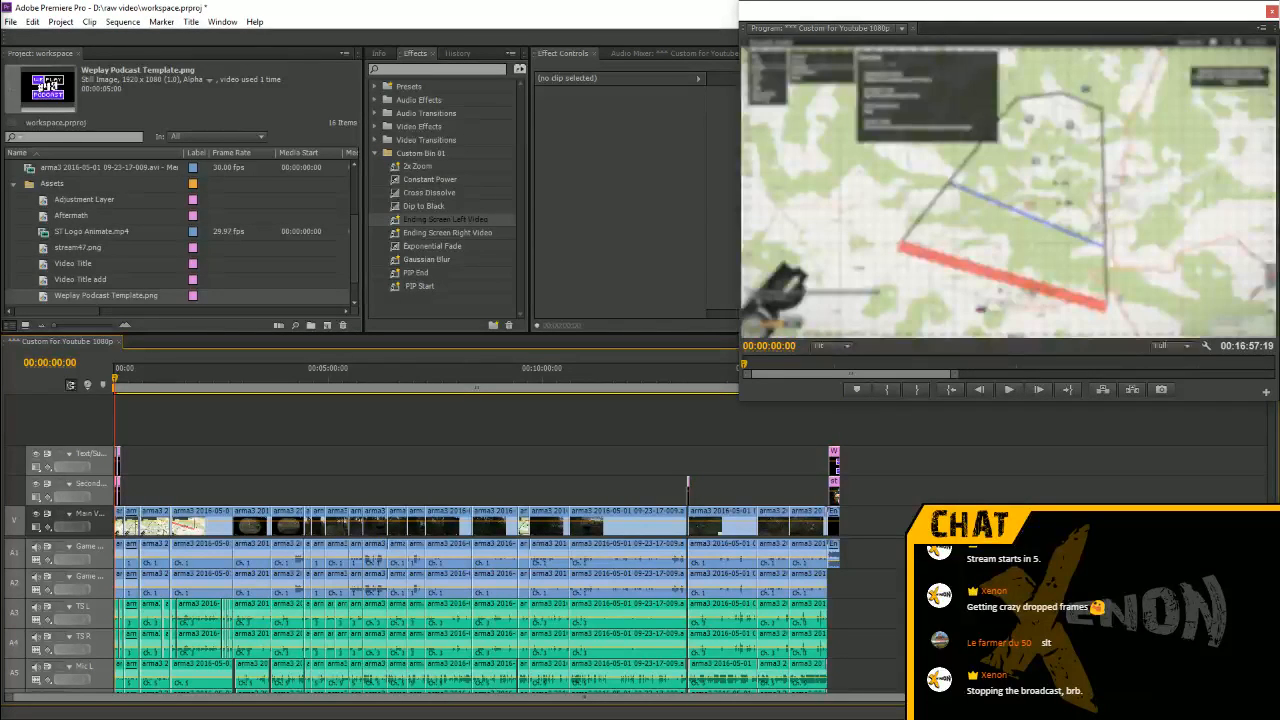
{"action": "key", "text": "="}
{"action": "key", "text": "="}
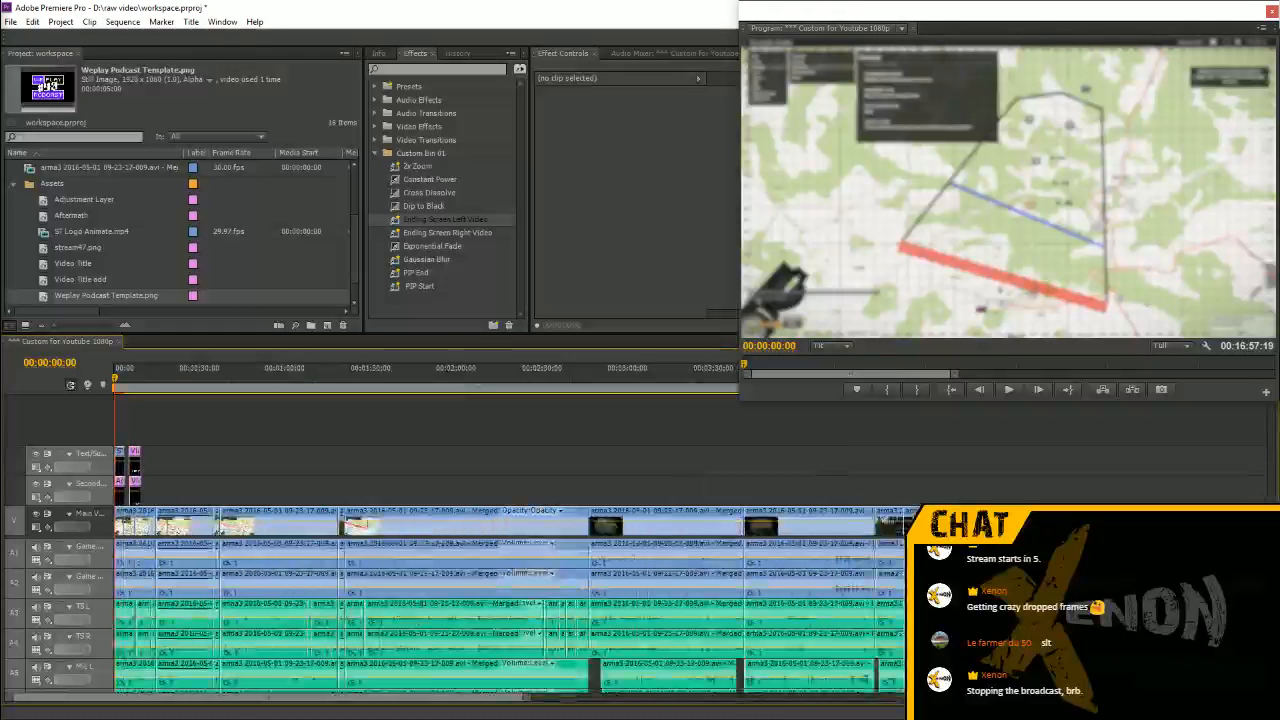
{"action": "key", "text": "backslash"}
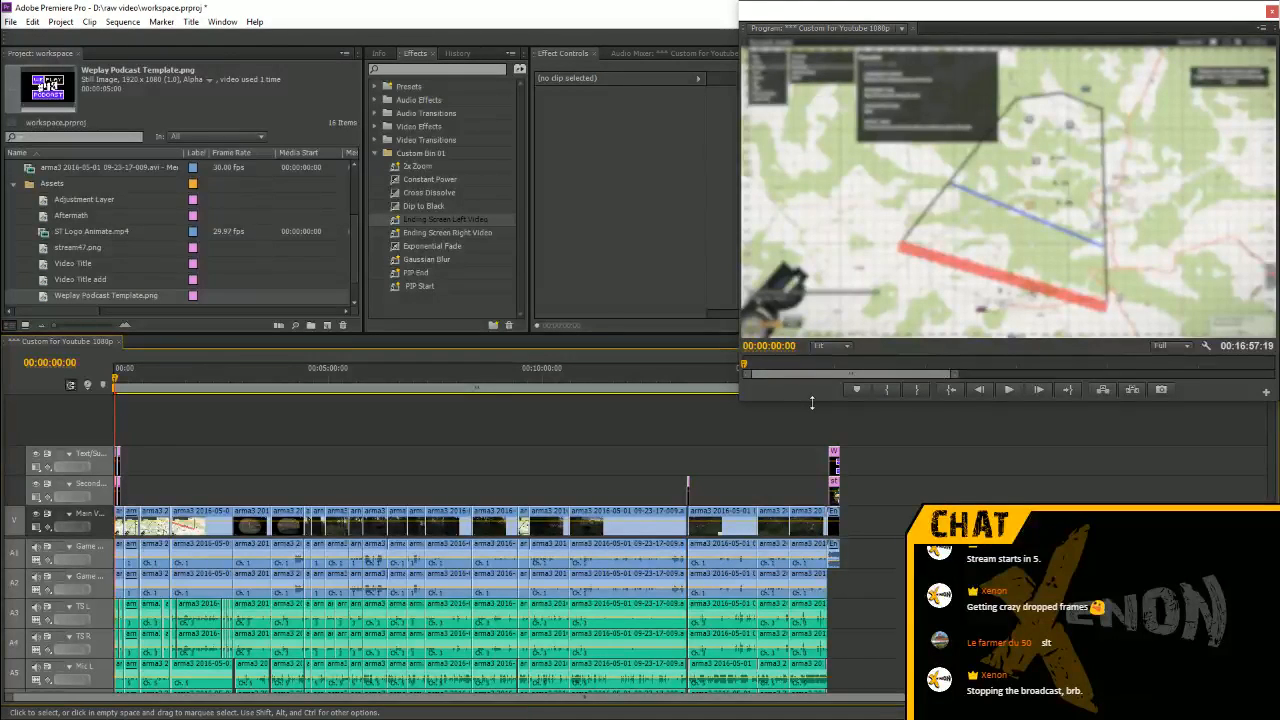
Reduce the Program monitor's height and check where the clips end at 00:16:57:19 in the timeline
{"action": "left_click_drag", "start_coordinate": [812, 403], "coordinate": [812, 342]}
{"action": "left_click", "coordinate": [840, 374]}
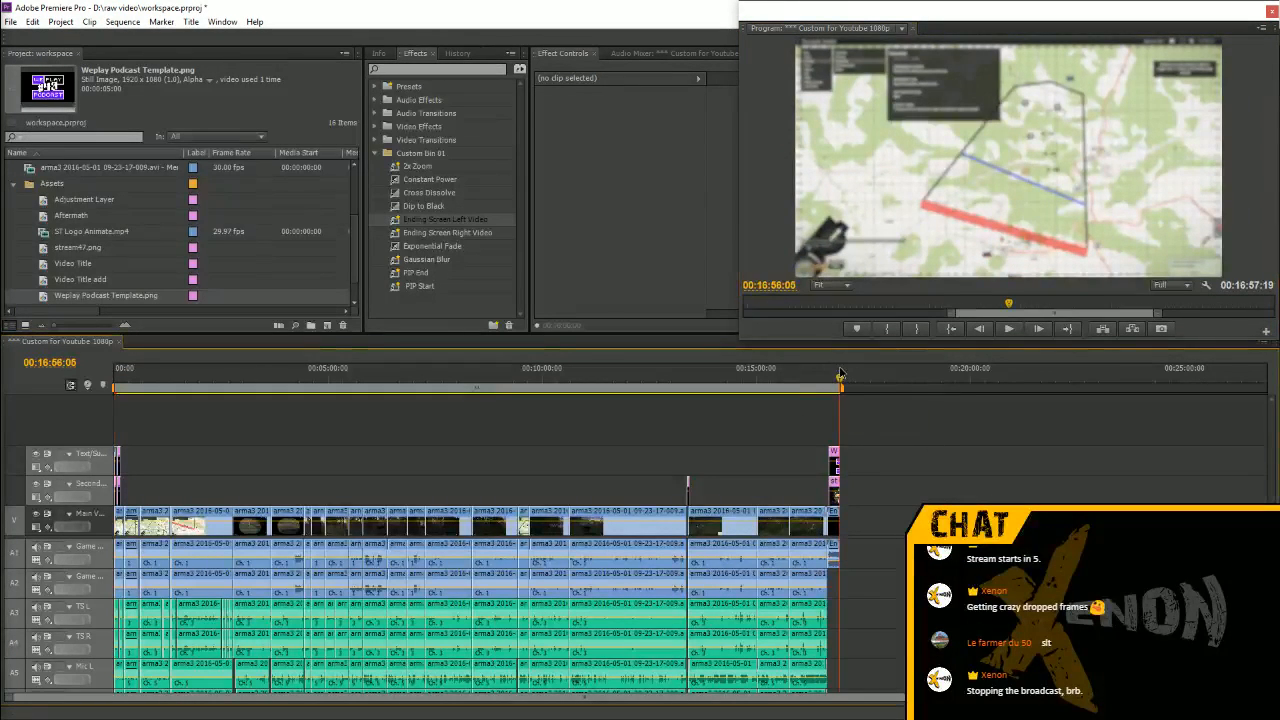
{"action": "key", "text": "equal"}
{"action": "key", "text": "equal"}
{"action": "key", "text": "equal"}
{"action": "key", "text": "equal"}
{"action": "left_click_drag", "start_coordinate": [693, 383], "coordinate": [758, 388]}
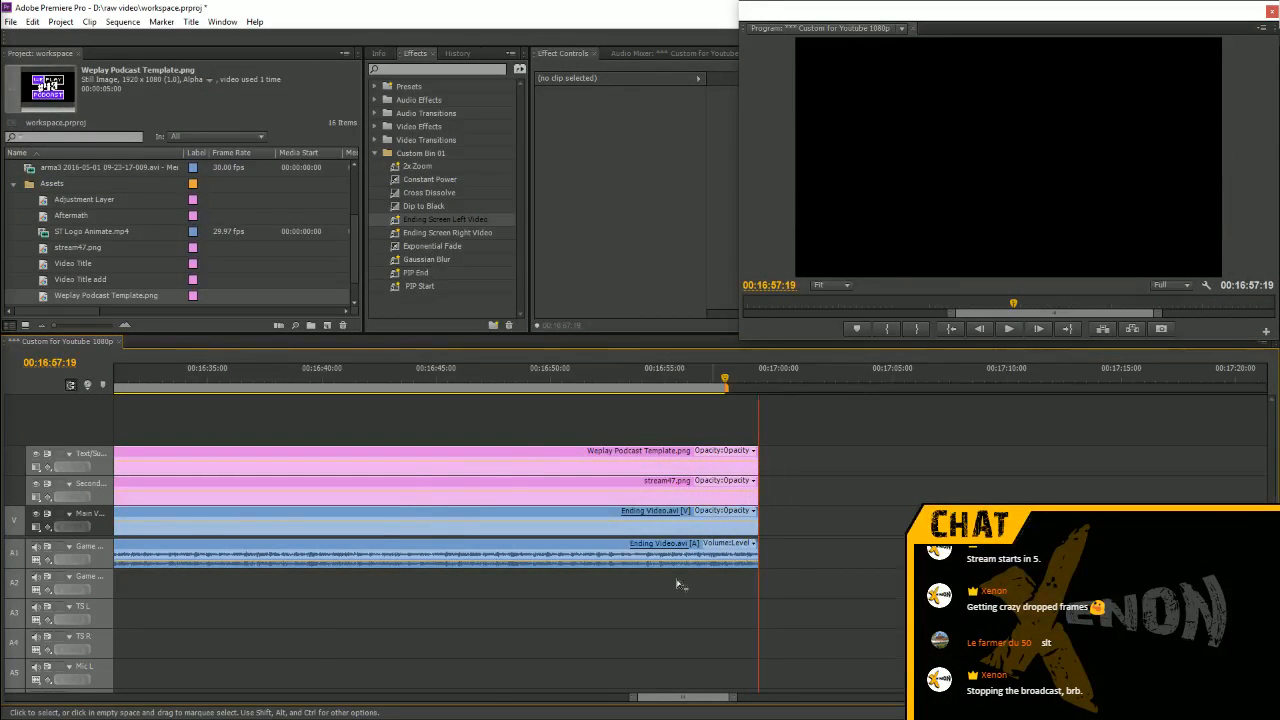
Bring the whole sequence back into view and play its opening seconds from the start
{"action": "key", "text": "minus"}
{"action": "key", "text": "minus"}
{"action": "key", "text": "minus"}
{"action": "key", "text": "minus"}
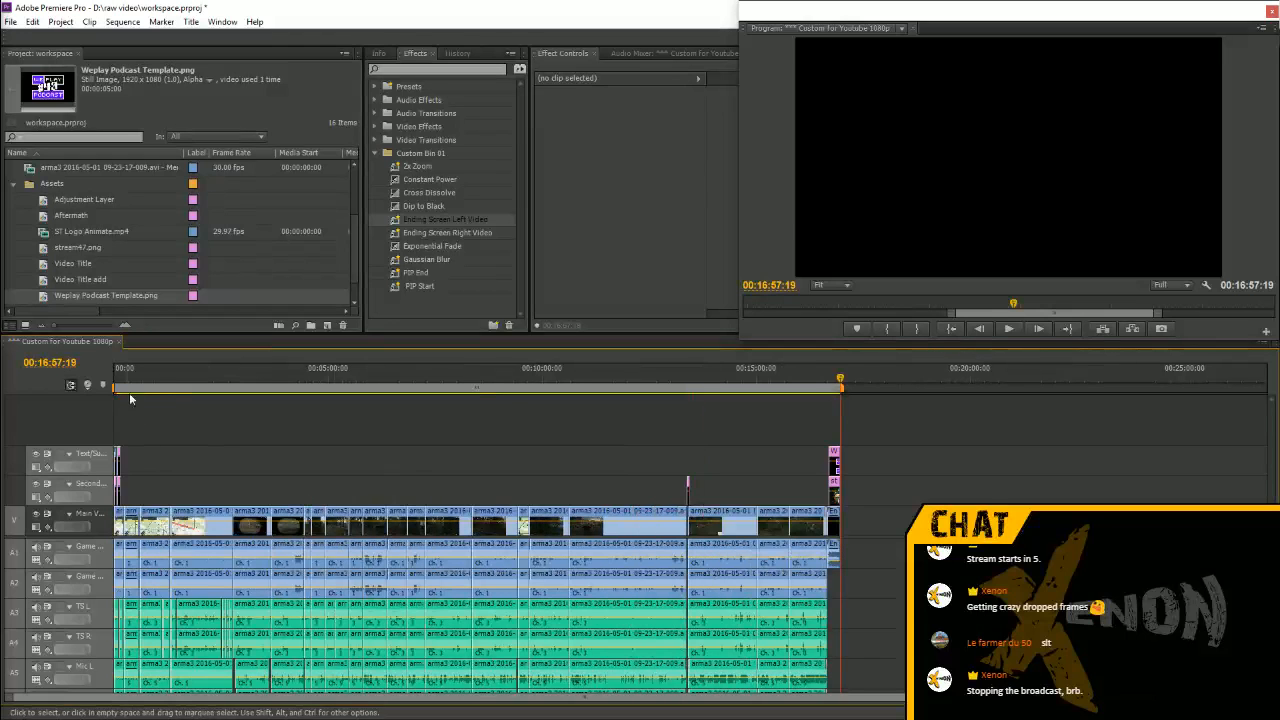
{"action": "key", "text": "space"}
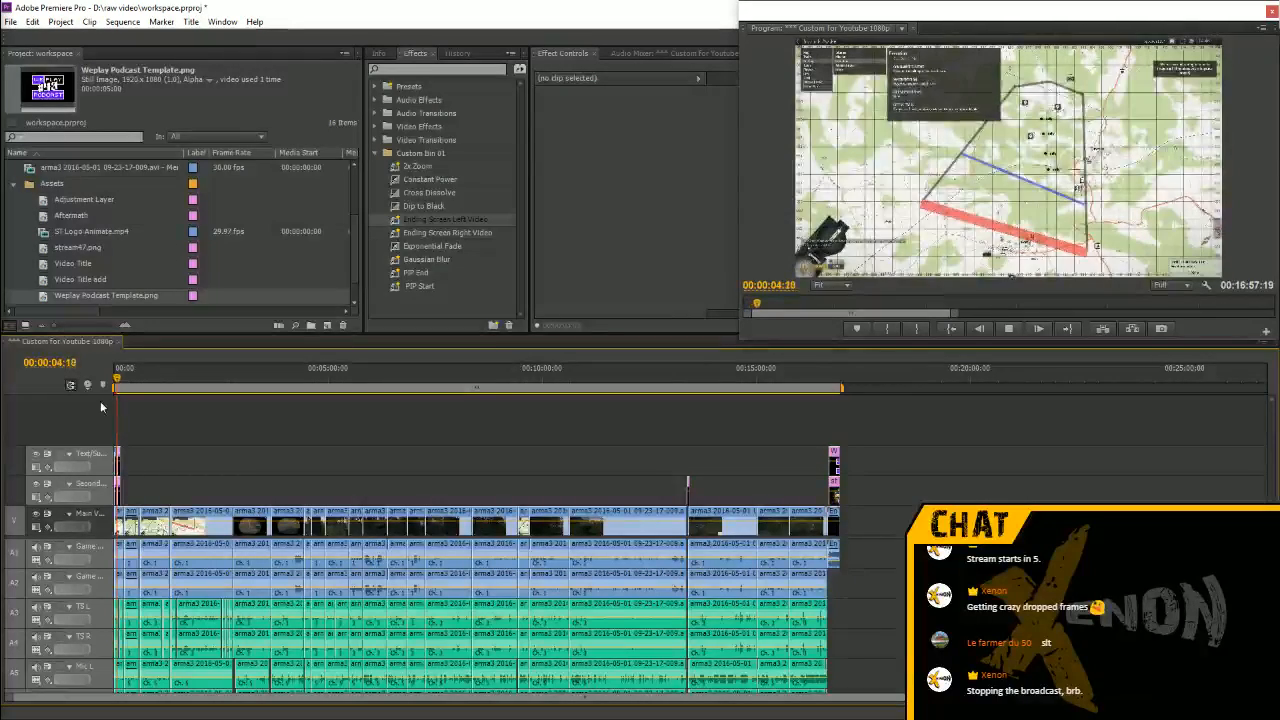
{"action": "key", "text": "space"}
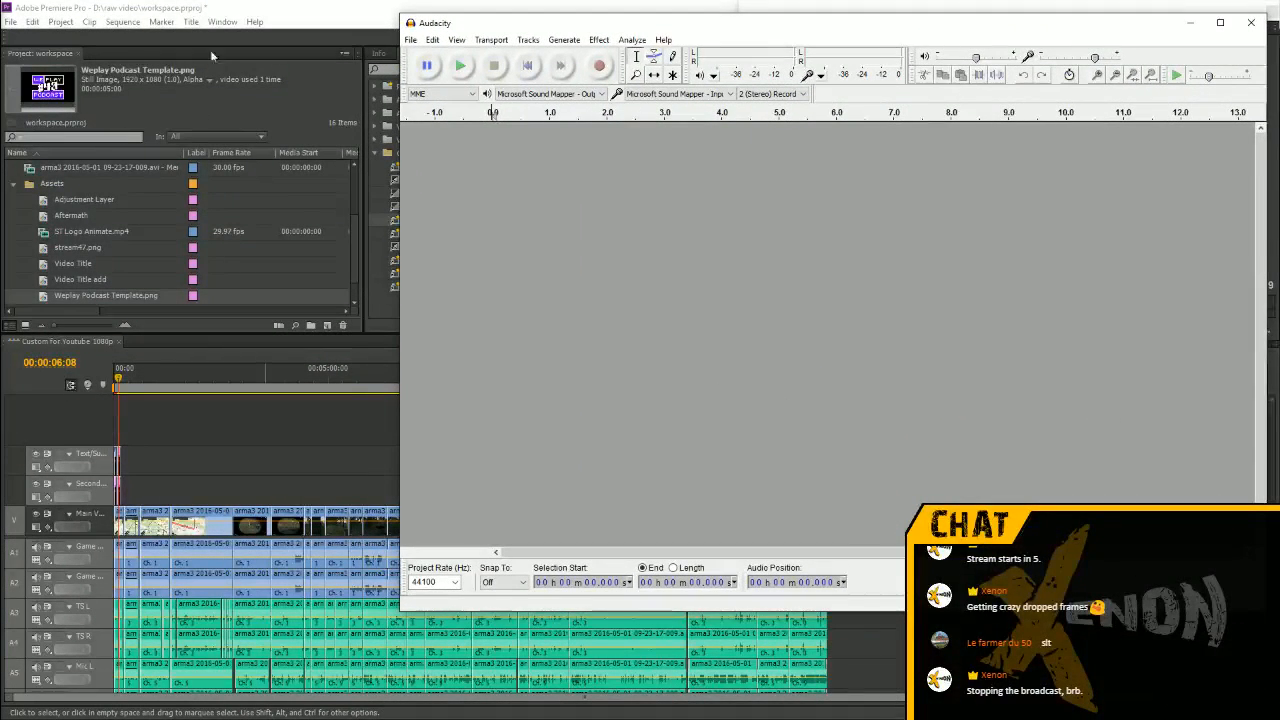
Switch to Premiere Pro and save the workspace project
{"action": "left_click", "coordinate": [200, 82]}
{"action": "left_click", "coordinate": [10, 21]}
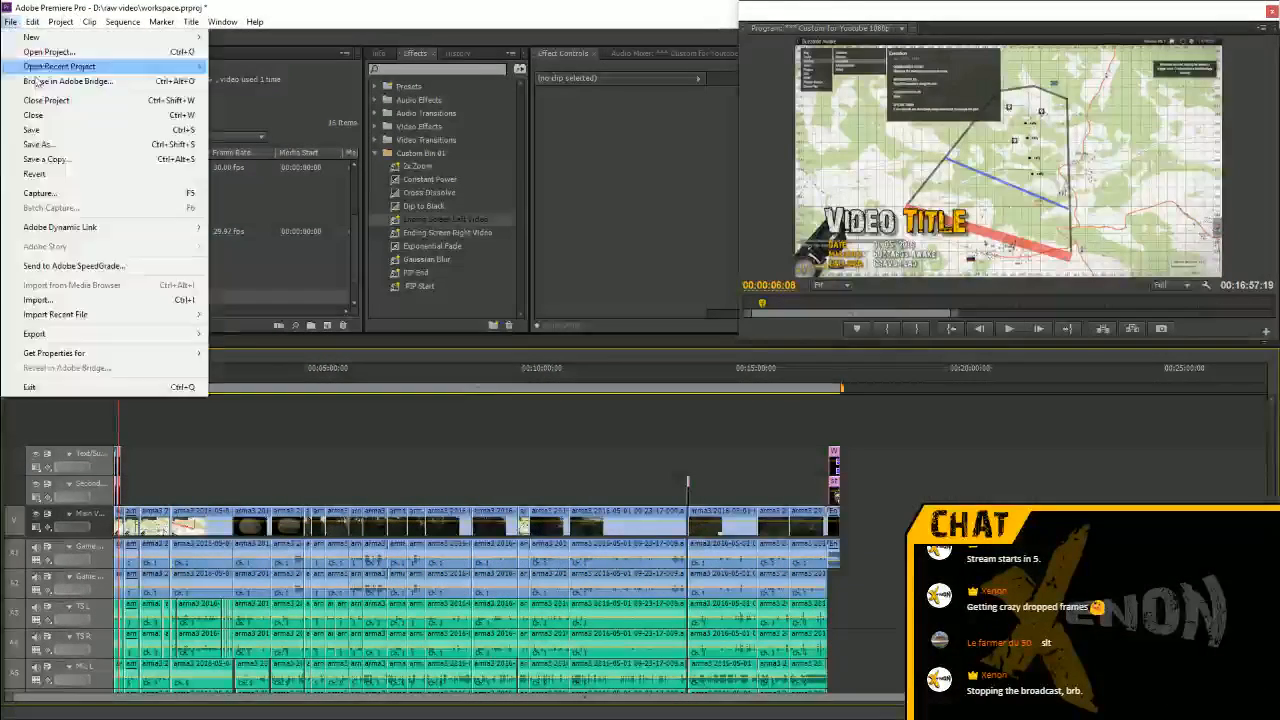
{"action": "left_click", "coordinate": [55, 135]}
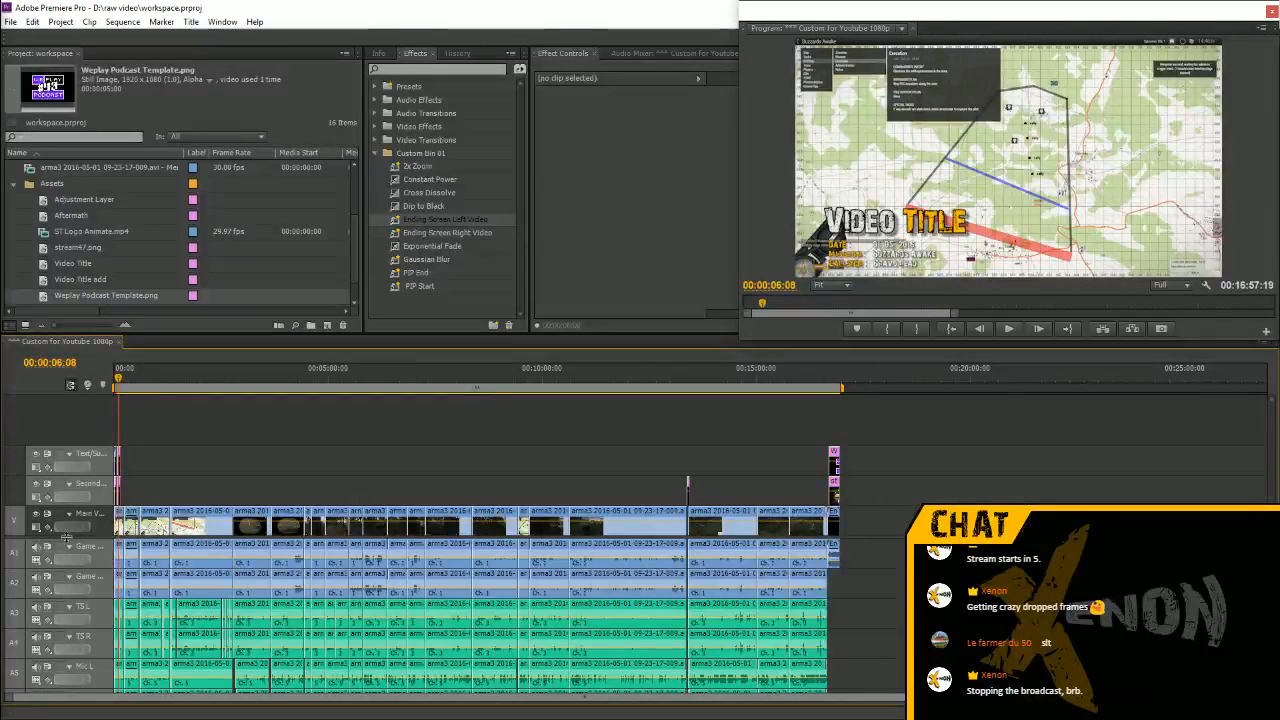
Unlink the first clips on the main video track and try to delete all the clips on the surplus Audio 7 track
{"action": "left_click_drag", "start_coordinate": [70, 468], "coordinate": [70, 469]}
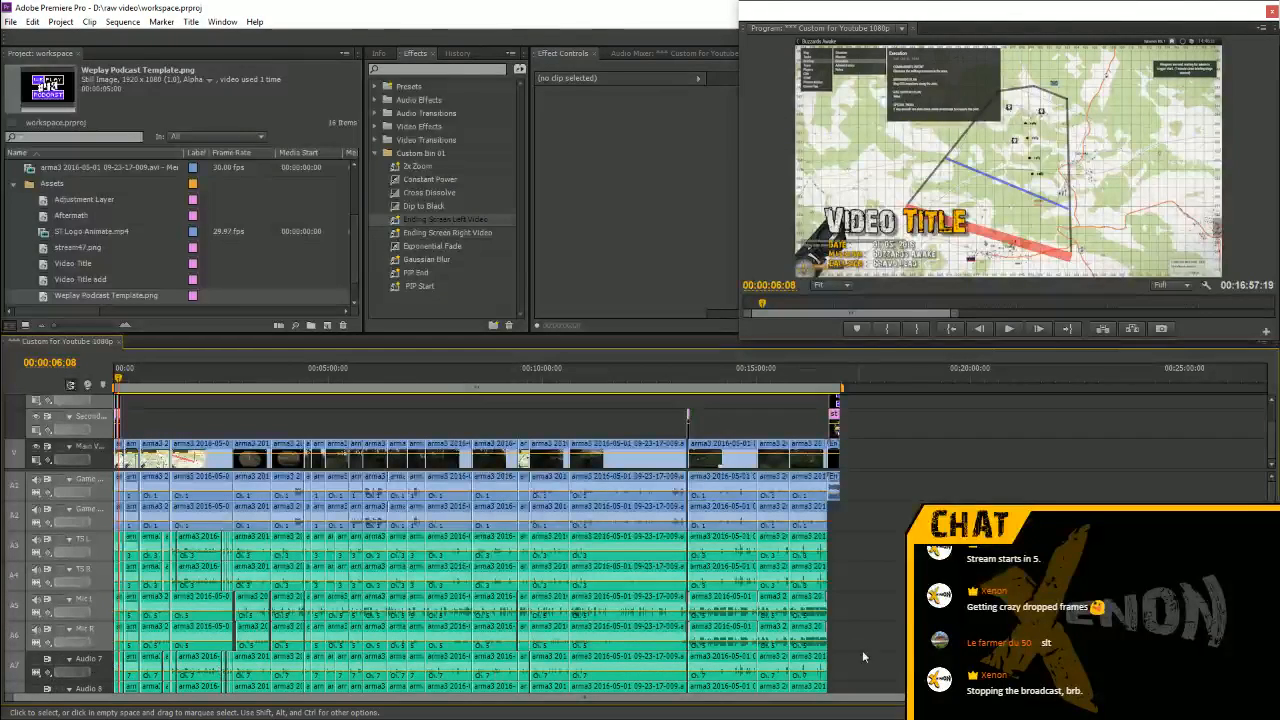
{"action": "left_click_drag", "start_coordinate": [864, 662], "coordinate": [125, 690]}
{"action": "right_click", "coordinate": [157, 562]}
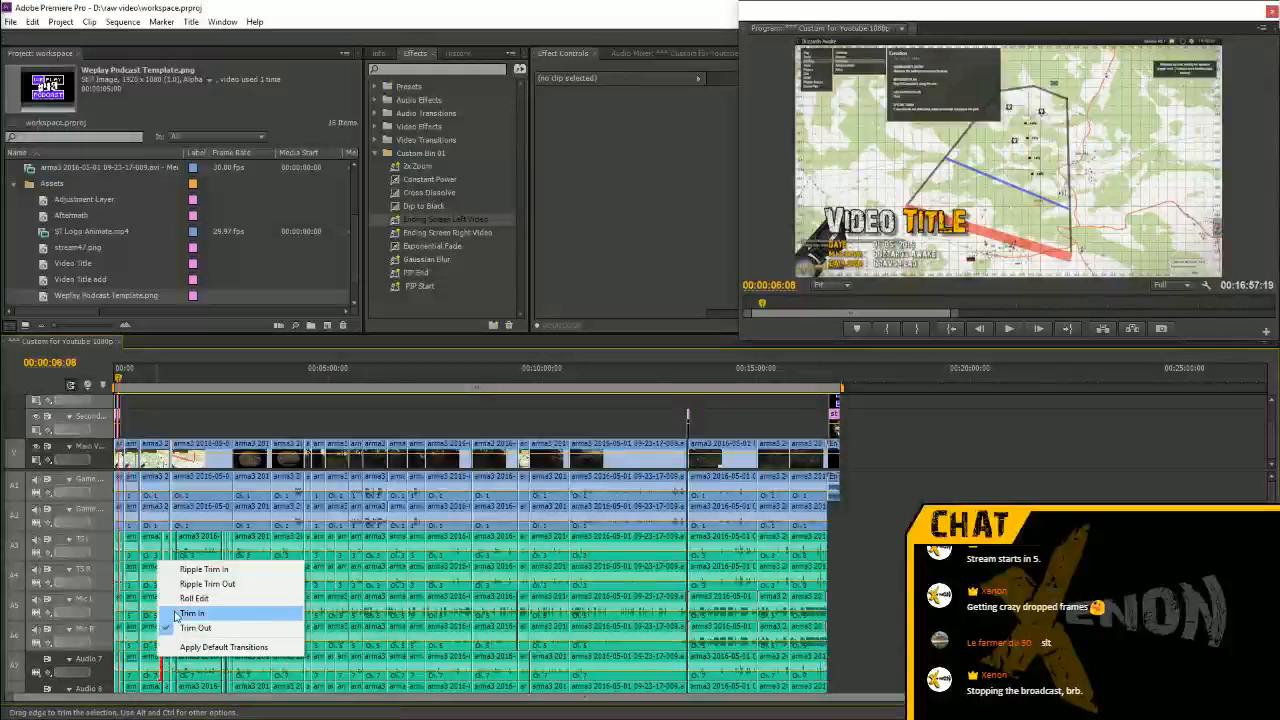
{"action": "left_click", "coordinate": [881, 644]}
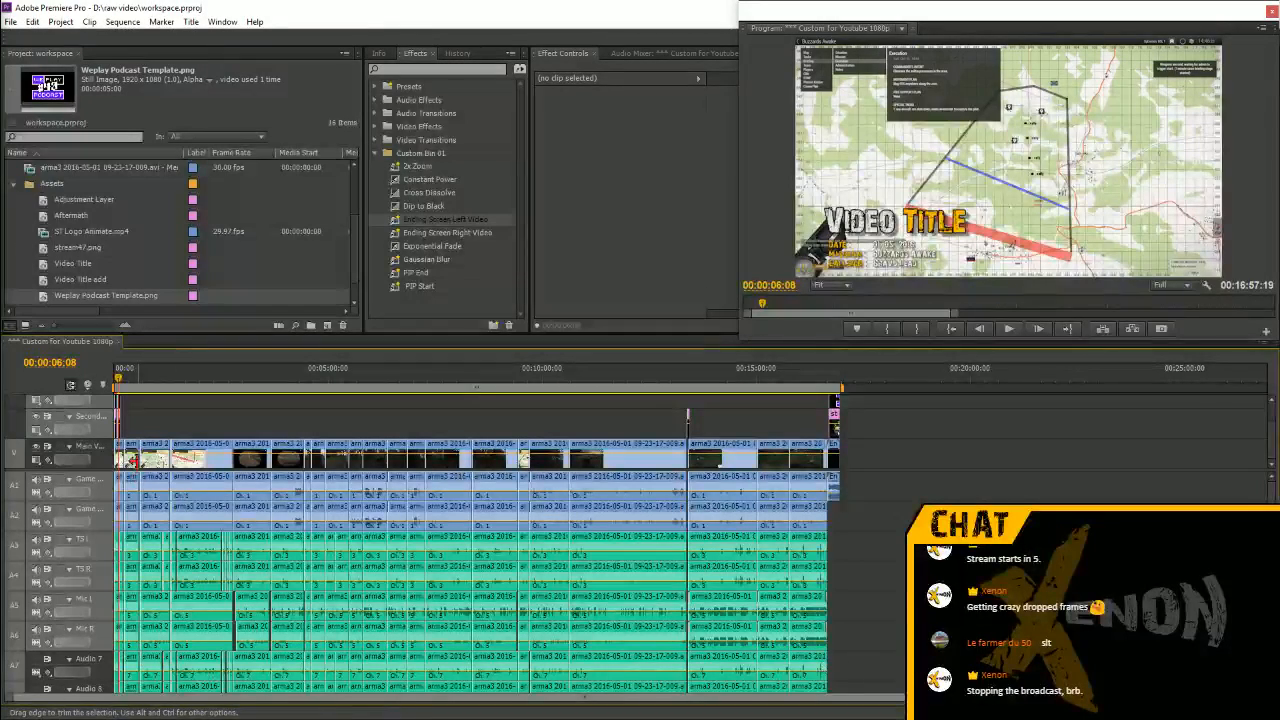
{"action": "right_click", "coordinate": [126, 452]}
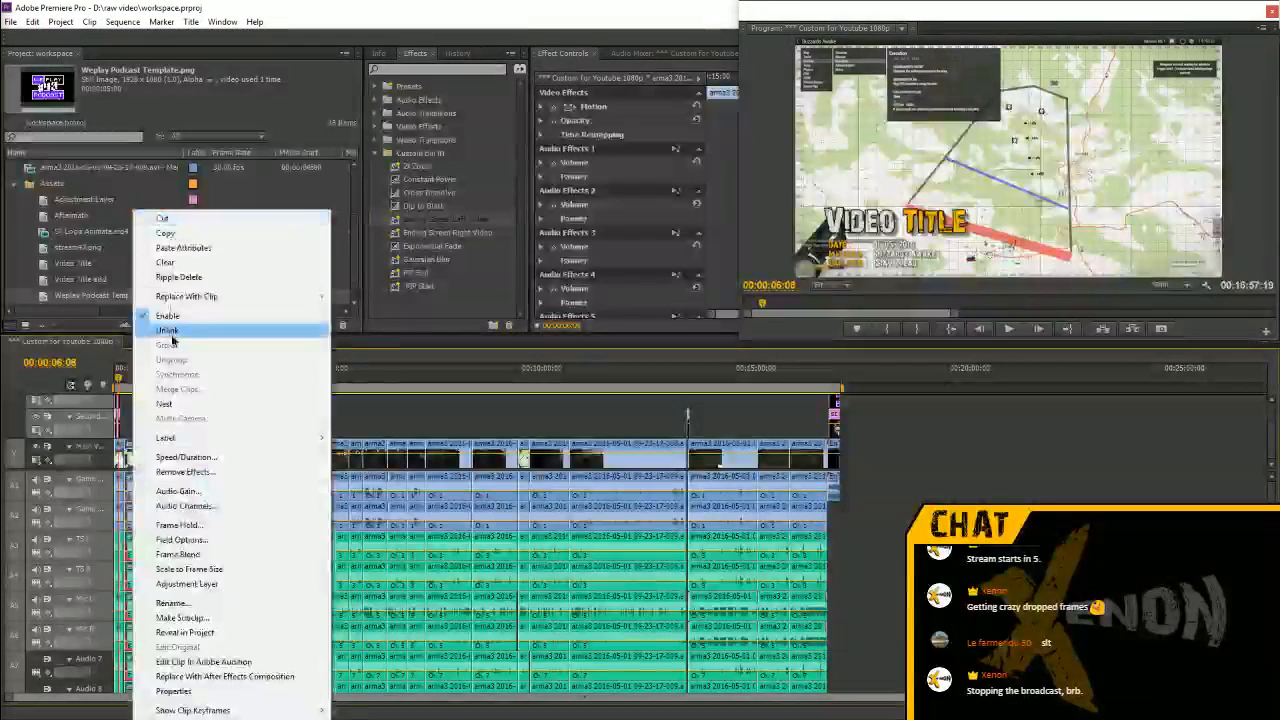
{"action": "left_click", "coordinate": [230, 322]}
{"action": "left_click_drag", "start_coordinate": [857, 688], "coordinate": [690, 668]}
{"action": "left_click_drag", "start_coordinate": [116, 668], "coordinate": [116, 668]}
{"action": "key", "text": "Delete"}
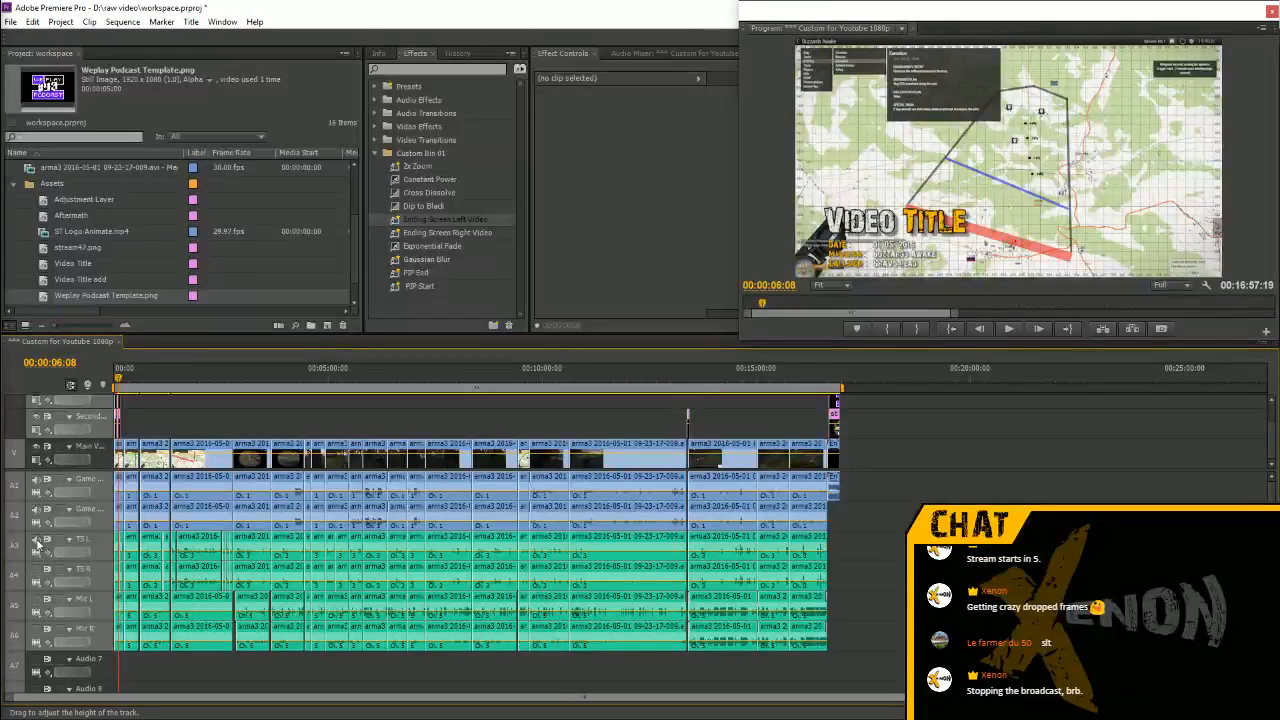
Play the sequence near its start to check the clips on the main video track, and undo the clip deletion
{"action": "left_click", "coordinate": [137, 378]}
{"action": "key", "text": "space"}
{"action": "key", "text": "space"}
{"action": "key", "text": "equal"}
{"action": "key", "text": "equal"}
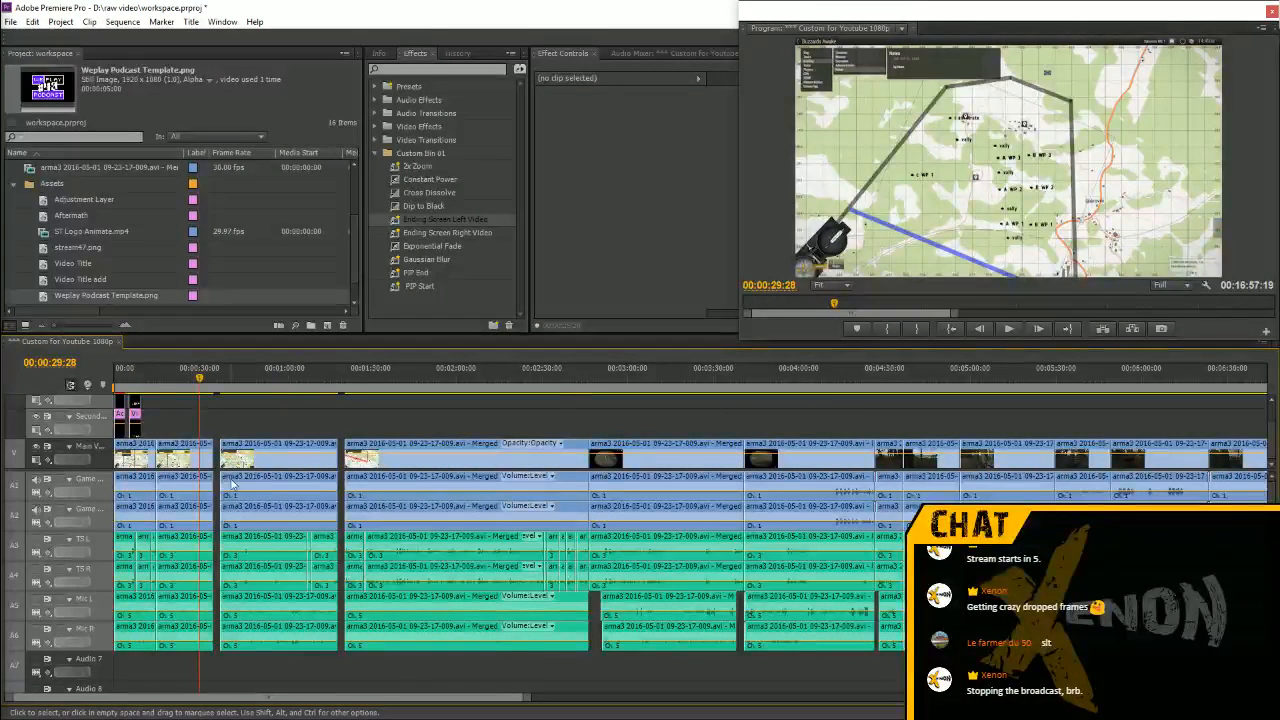
{"action": "key", "text": "equal"}
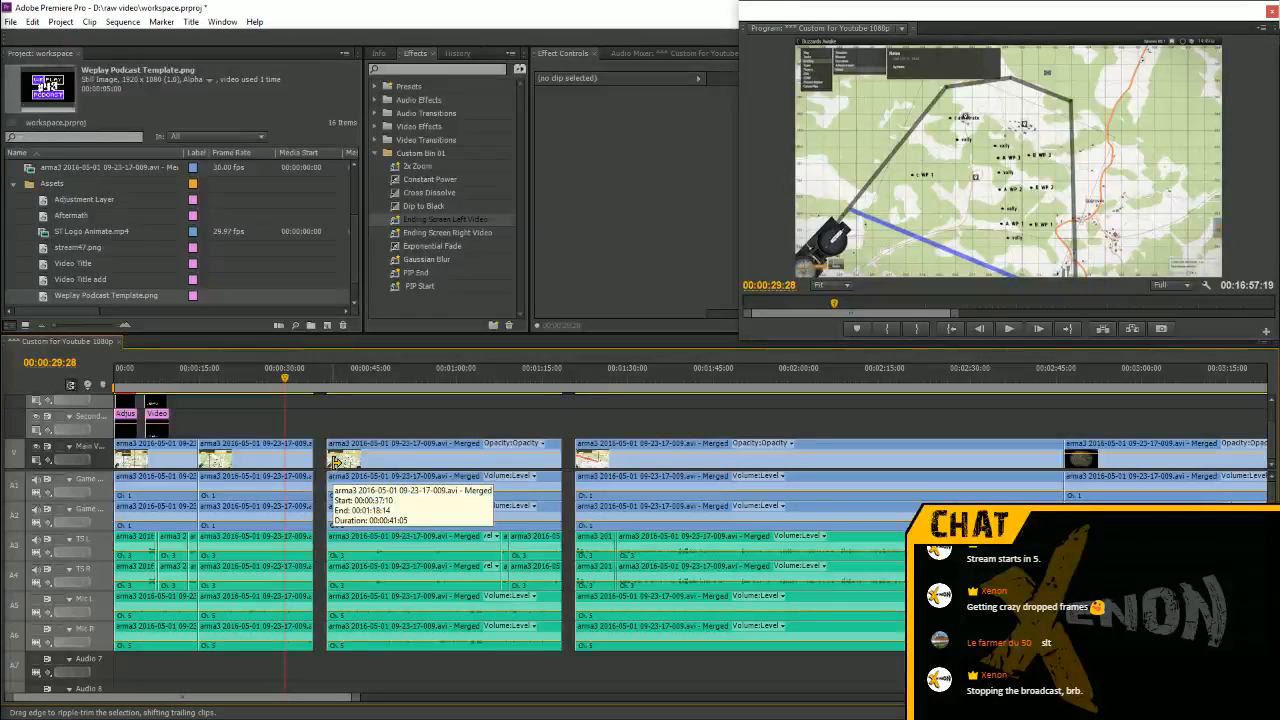
{"action": "key", "text": "ctrl+z"}
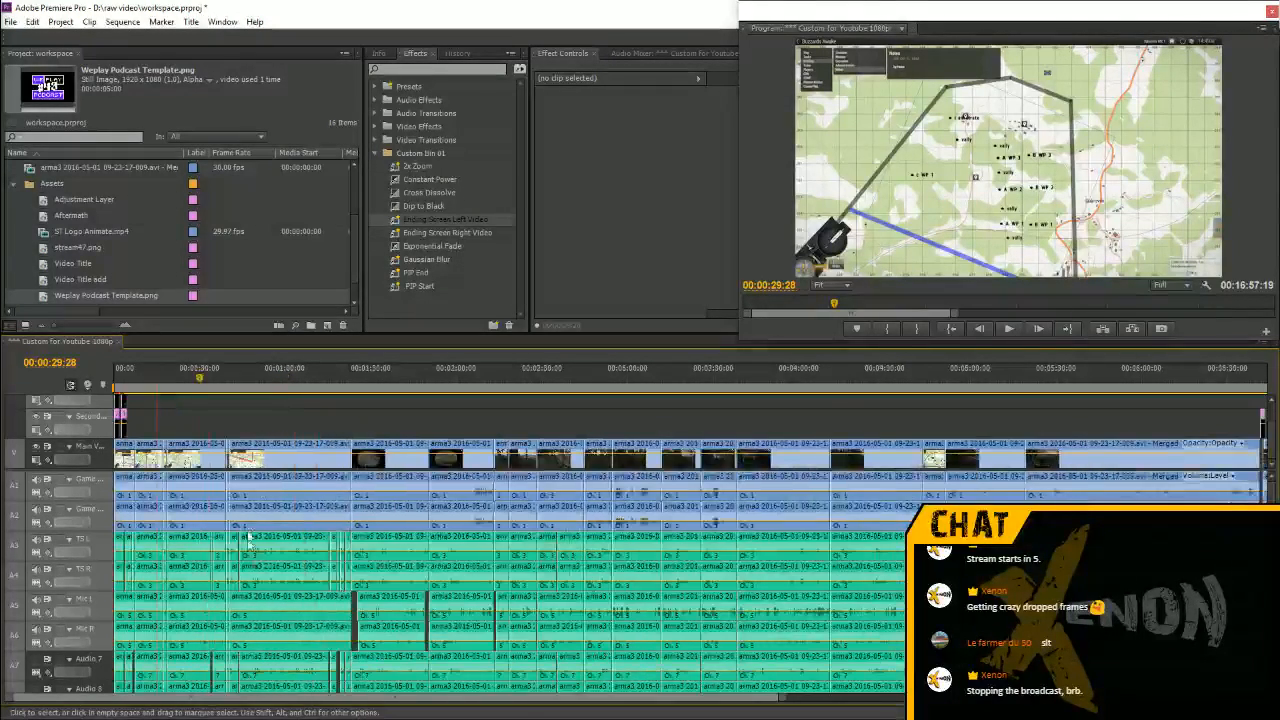
{"action": "key", "text": "minus"}
{"action": "key", "text": "minus"}
{"action": "key", "text": "minus"}
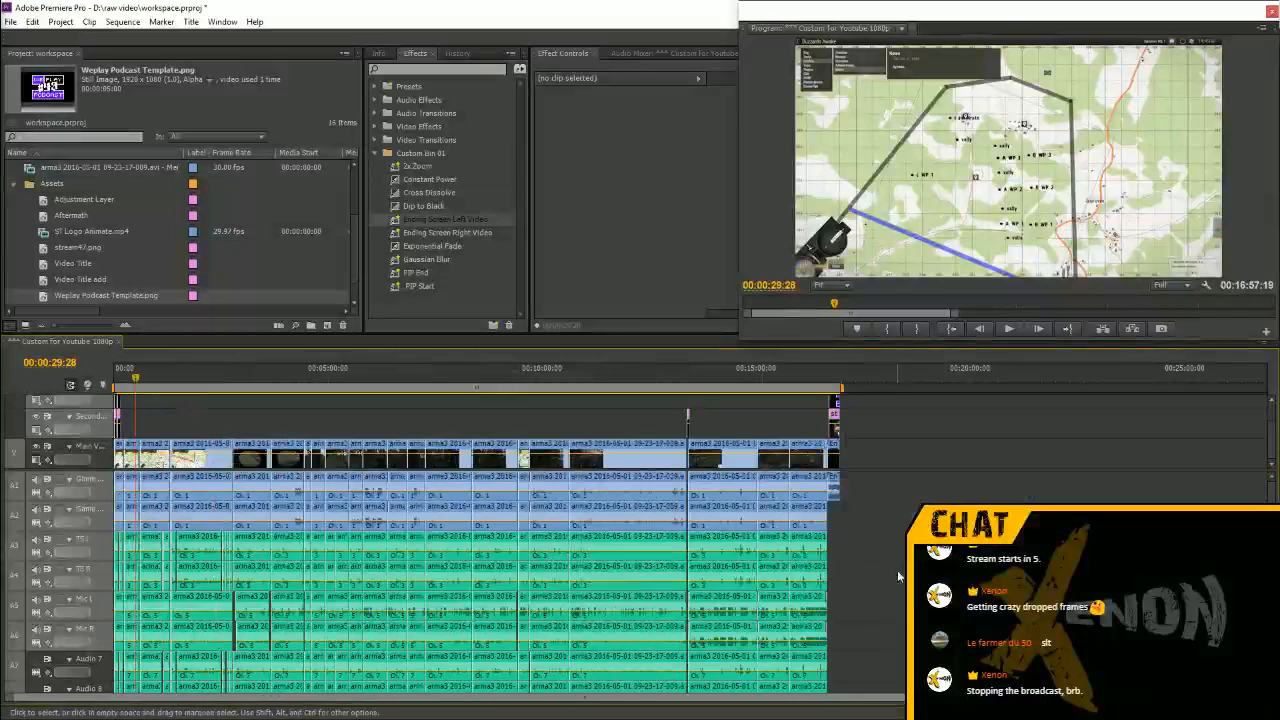
{"action": "left_click_drag", "start_coordinate": [844, 645], "coordinate": [236, 437]}
{"action": "left_click", "coordinate": [236, 437]}
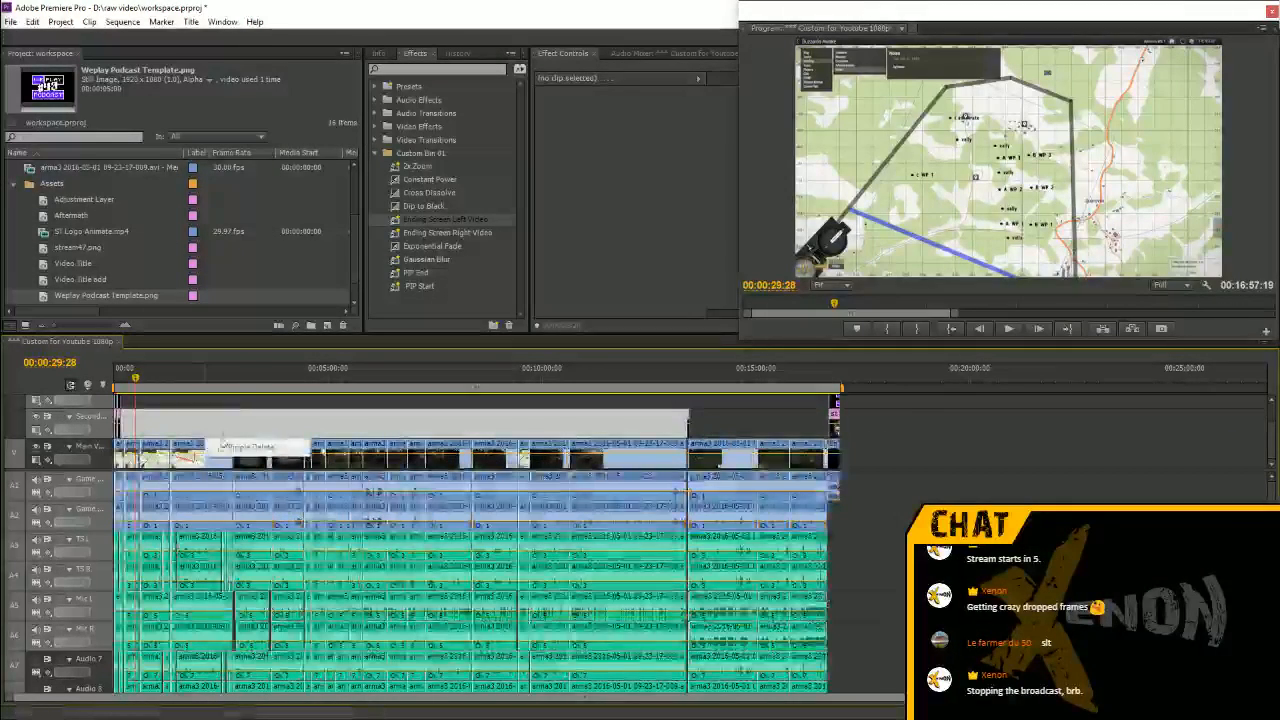
{"action": "right_click", "coordinate": [197, 457]}
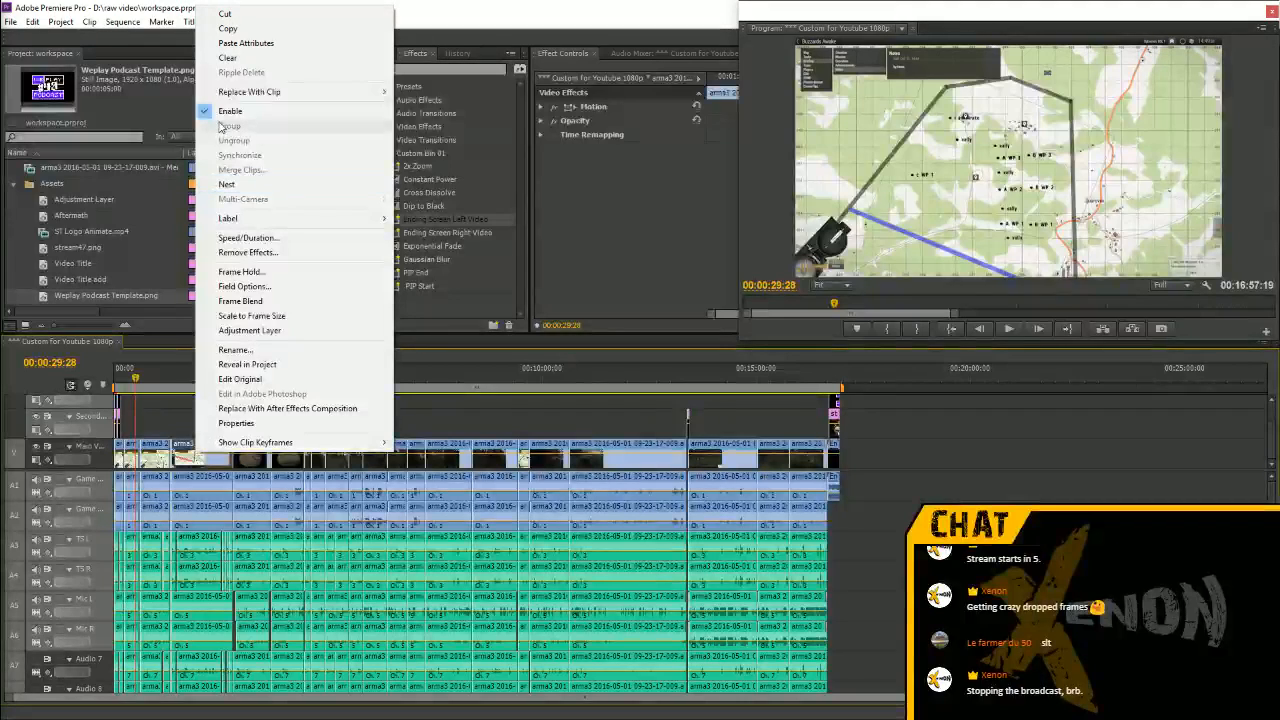
{"action": "right_click", "coordinate": [183, 448]}
{"action": "right_click", "coordinate": [183, 448]}
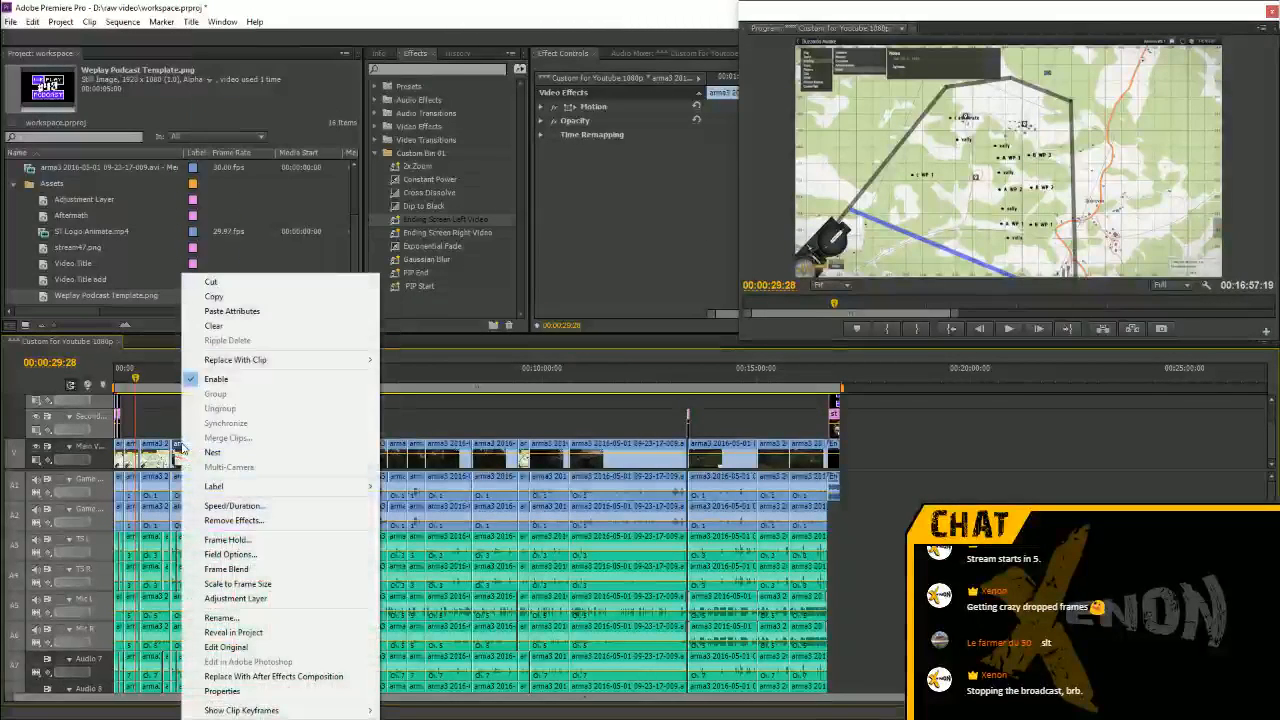
{"action": "right_click", "coordinate": [152, 447]}
{"action": "right_click", "coordinate": [152, 447]}
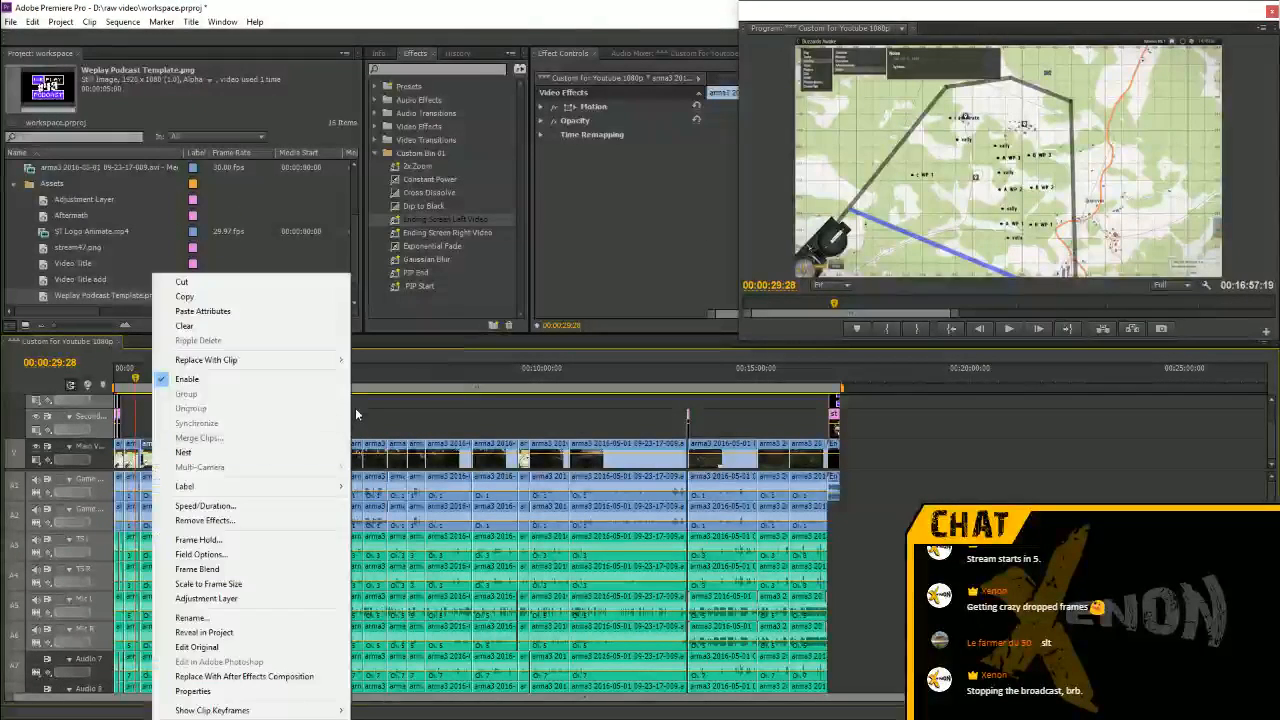
{"action": "left_click", "coordinate": [352, 423]}
Select all the main video clips with their audio across the whole sequence and unlink them
{"action": "key", "text": "="}
{"action": "key", "text": "="}
{"action": "key", "text": "="}
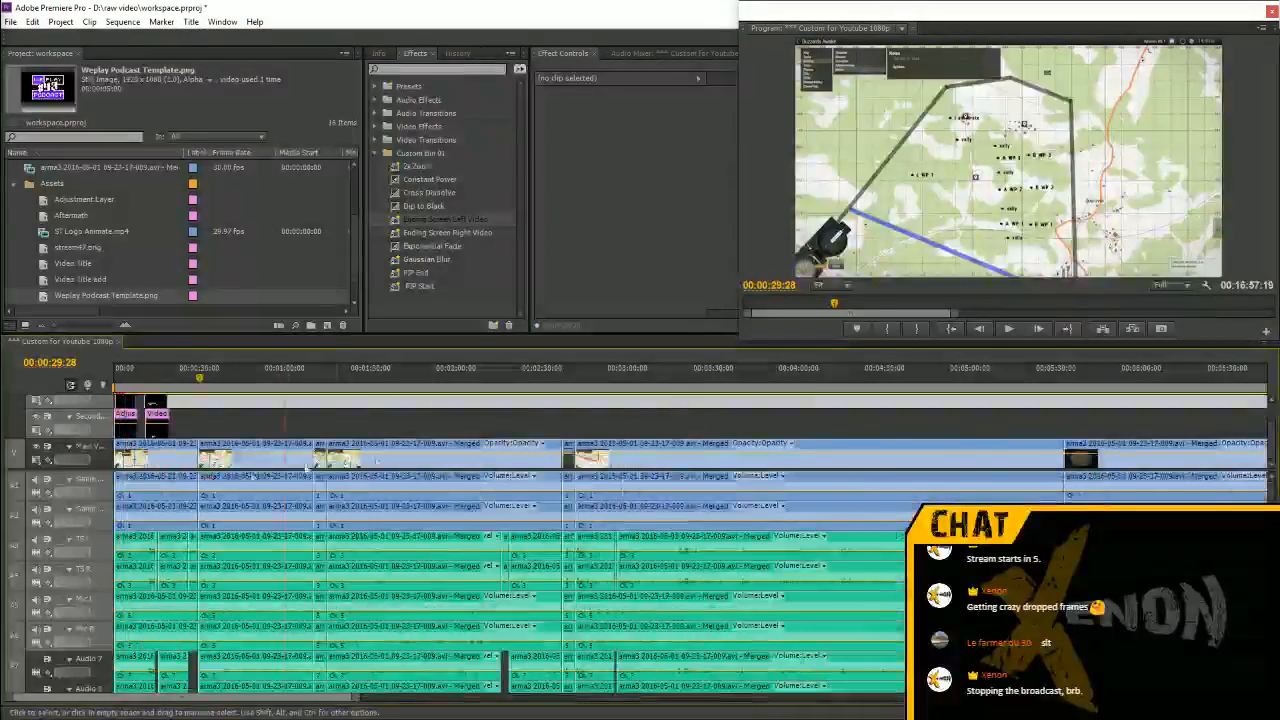
{"action": "key", "text": "minus"}
{"action": "key", "text": "minus"}
{"action": "key", "text": "minus"}
{"action": "left_click_drag", "start_coordinate": [845, 452], "coordinate": [108, 680]}
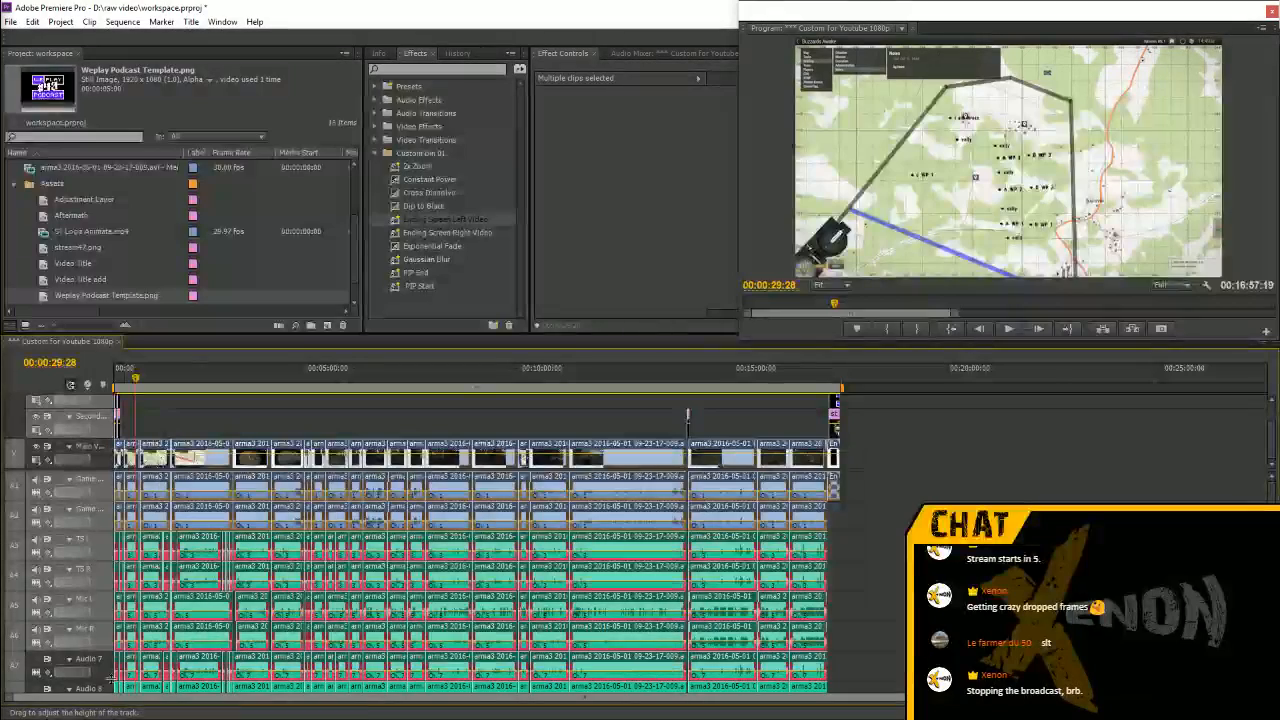
{"action": "right_click", "coordinate": [207, 460]}
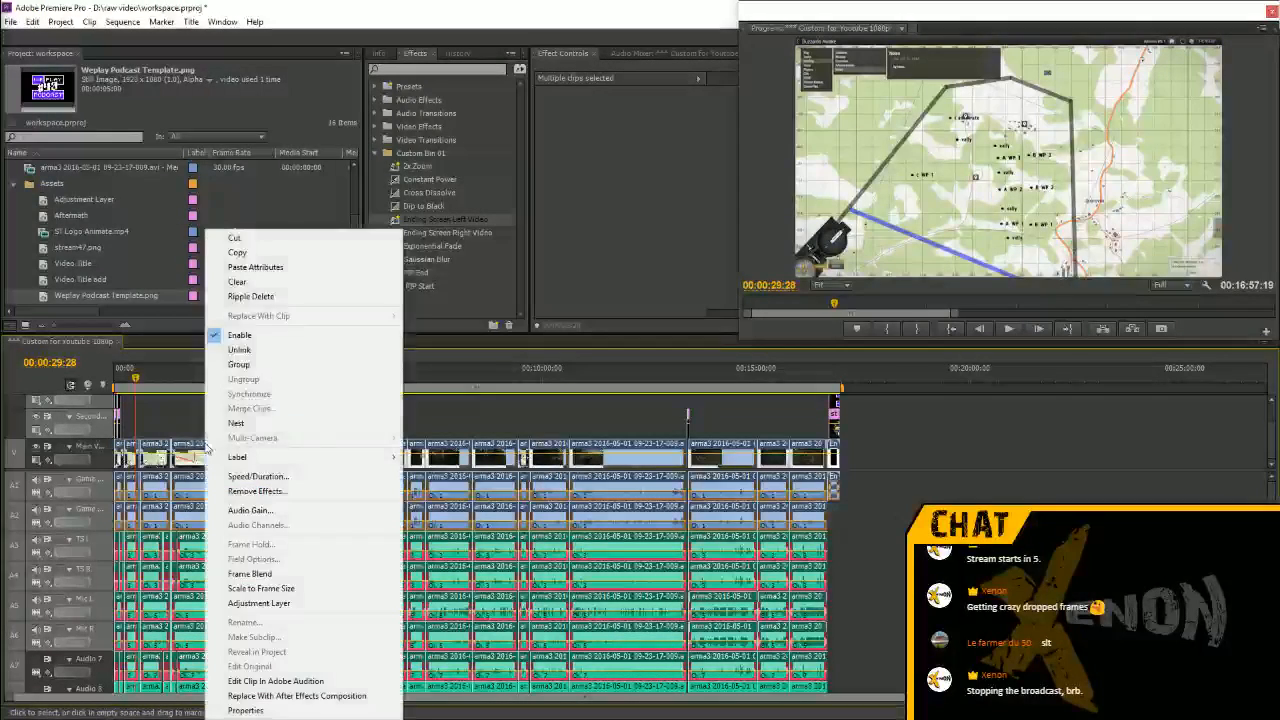
{"action": "left_click", "coordinate": [240, 350]}
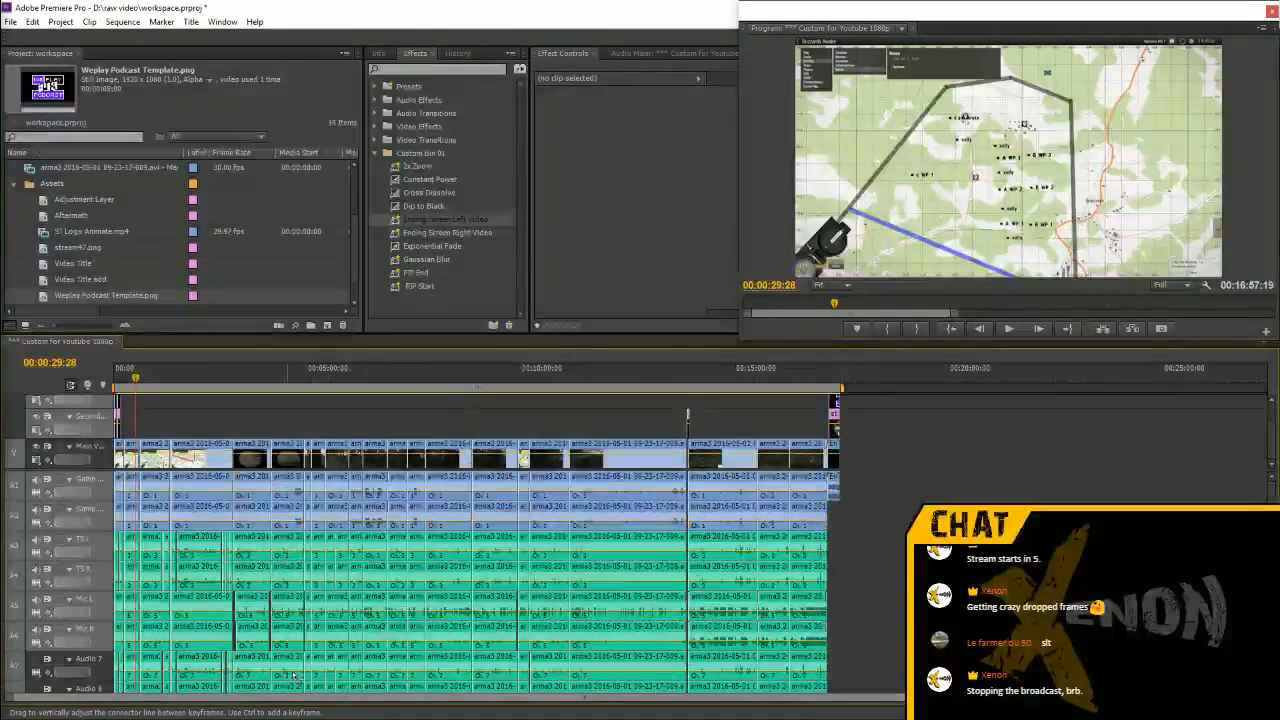
Delete all the clips on the Audio 7 and Audio 8 tracks and check the main video track for gaps
{"action": "left_click_drag", "start_coordinate": [865, 687], "coordinate": [115, 660]}
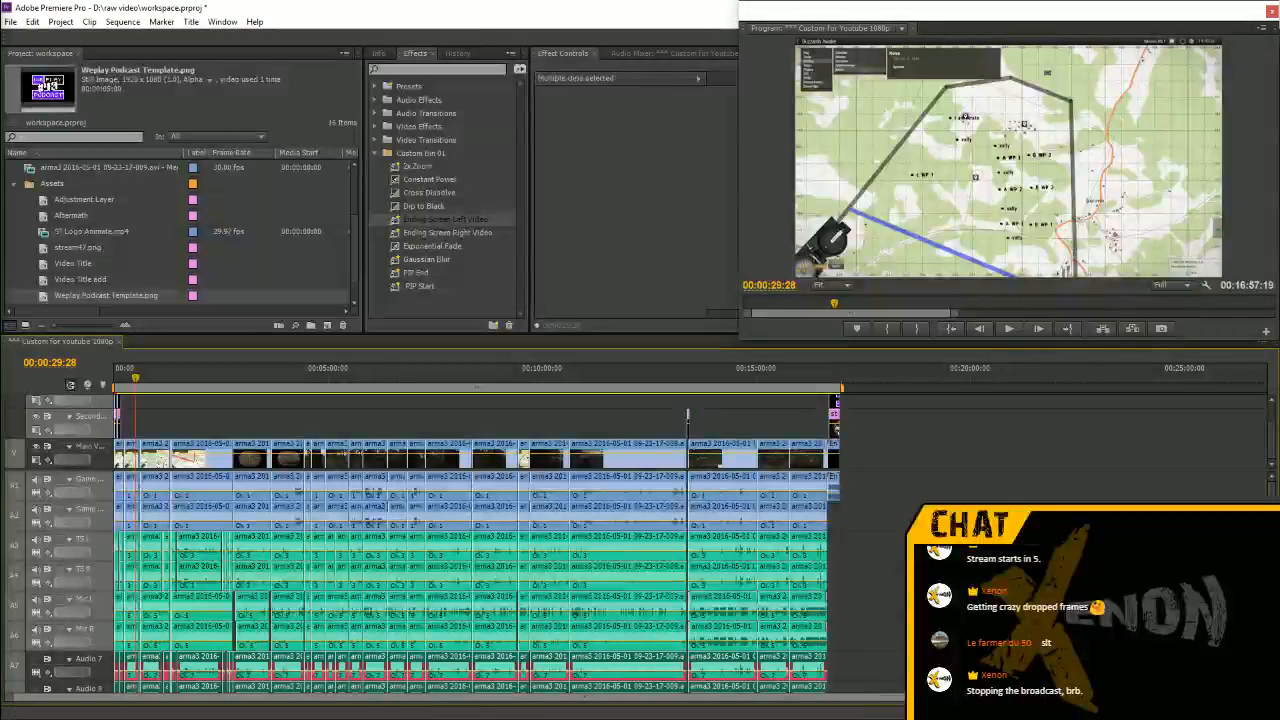
{"action": "key", "text": "Delete"}
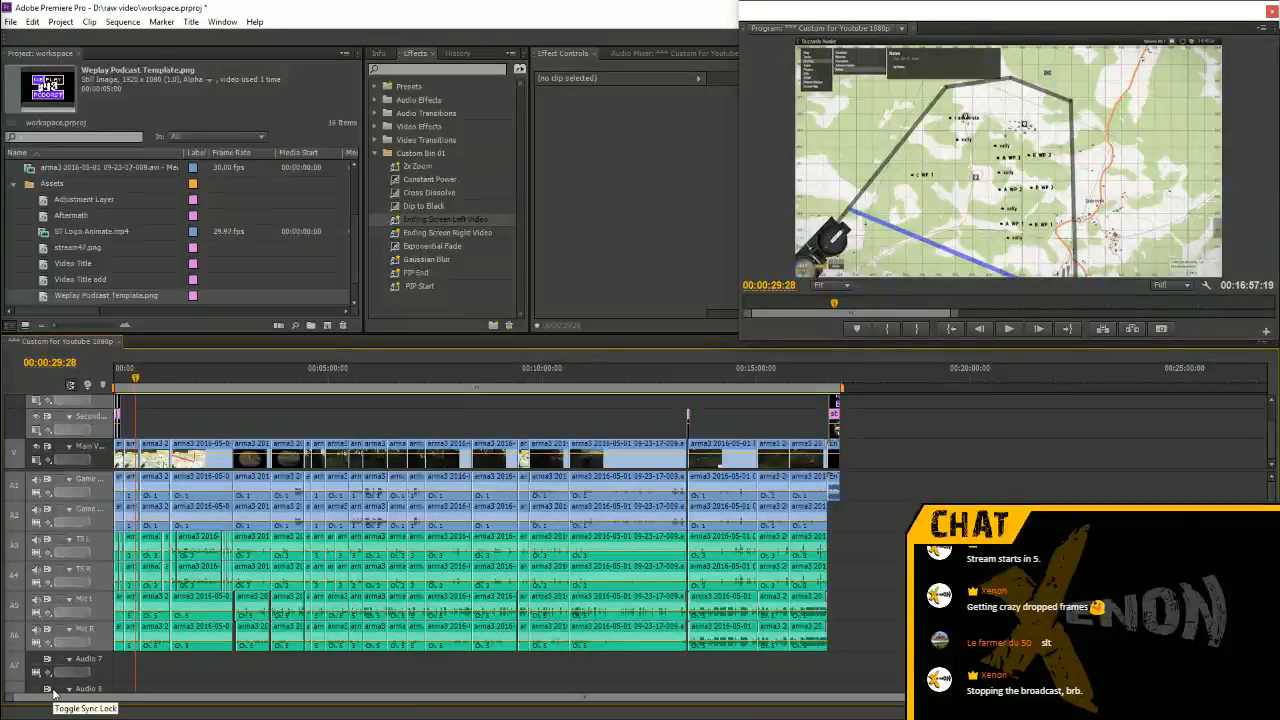
{"action": "key", "text": "equal"}
{"action": "key", "text": "equal"}
{"action": "key", "text": "equal"}
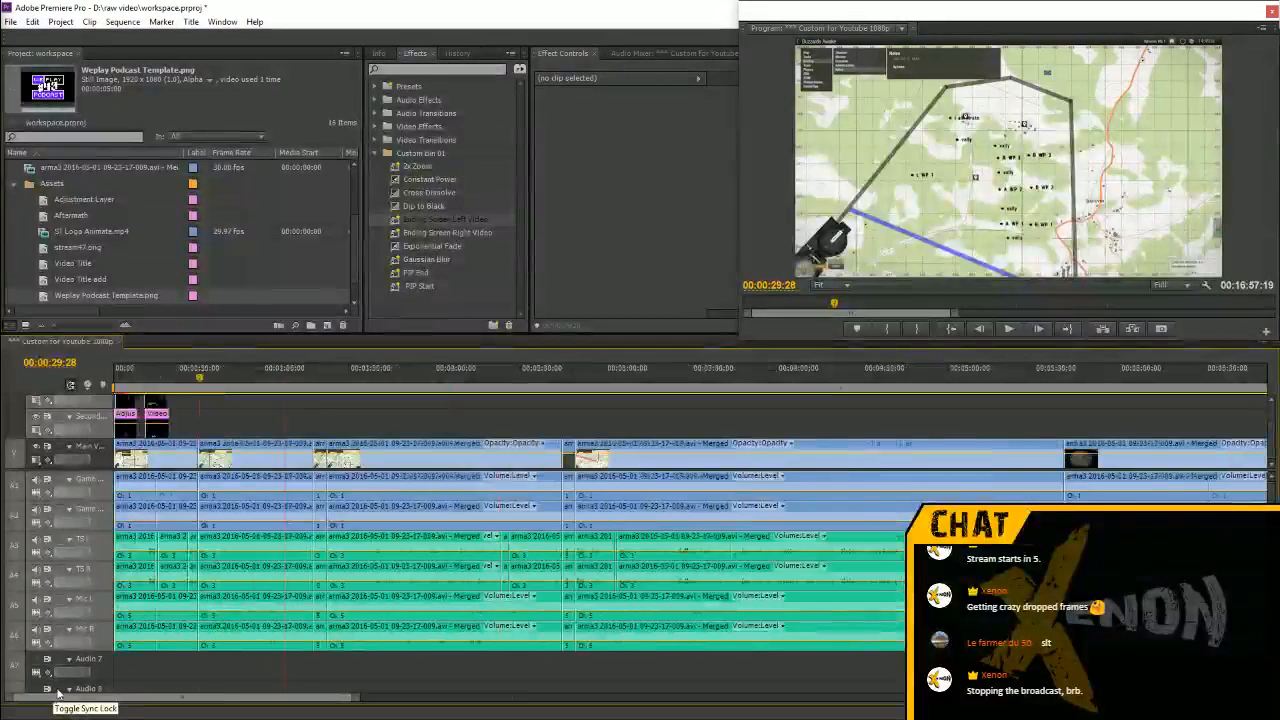
{"action": "key", "text": "minus"}
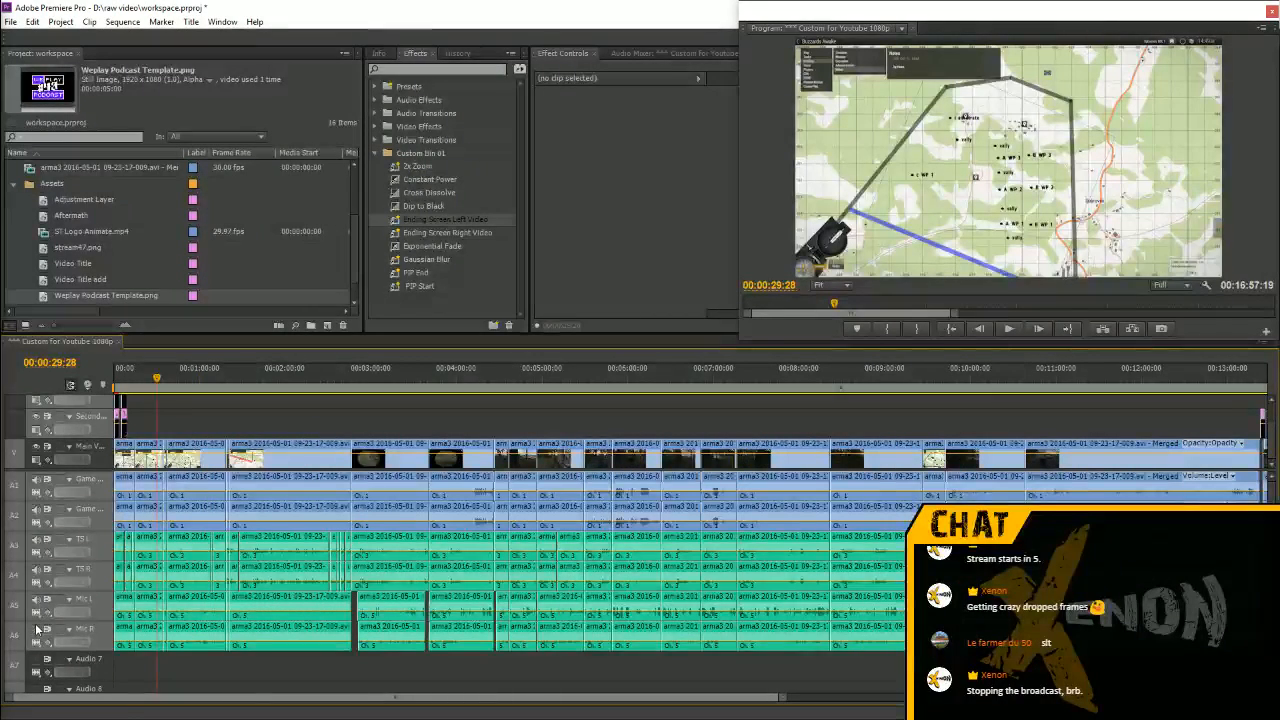
Play back the sequence from the current position and spot-check it around 2:00, 3:19 and 4:11
{"action": "key", "text": "space"}
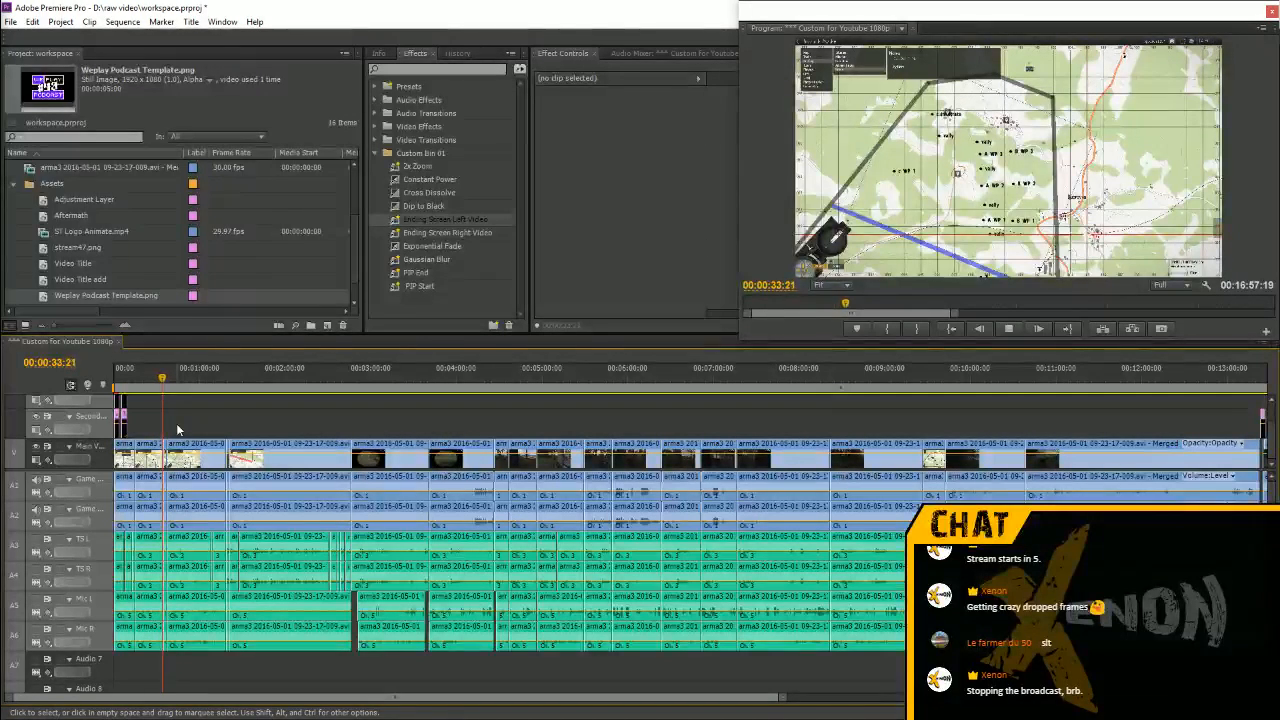
{"action": "left_click", "coordinate": [286, 378]}
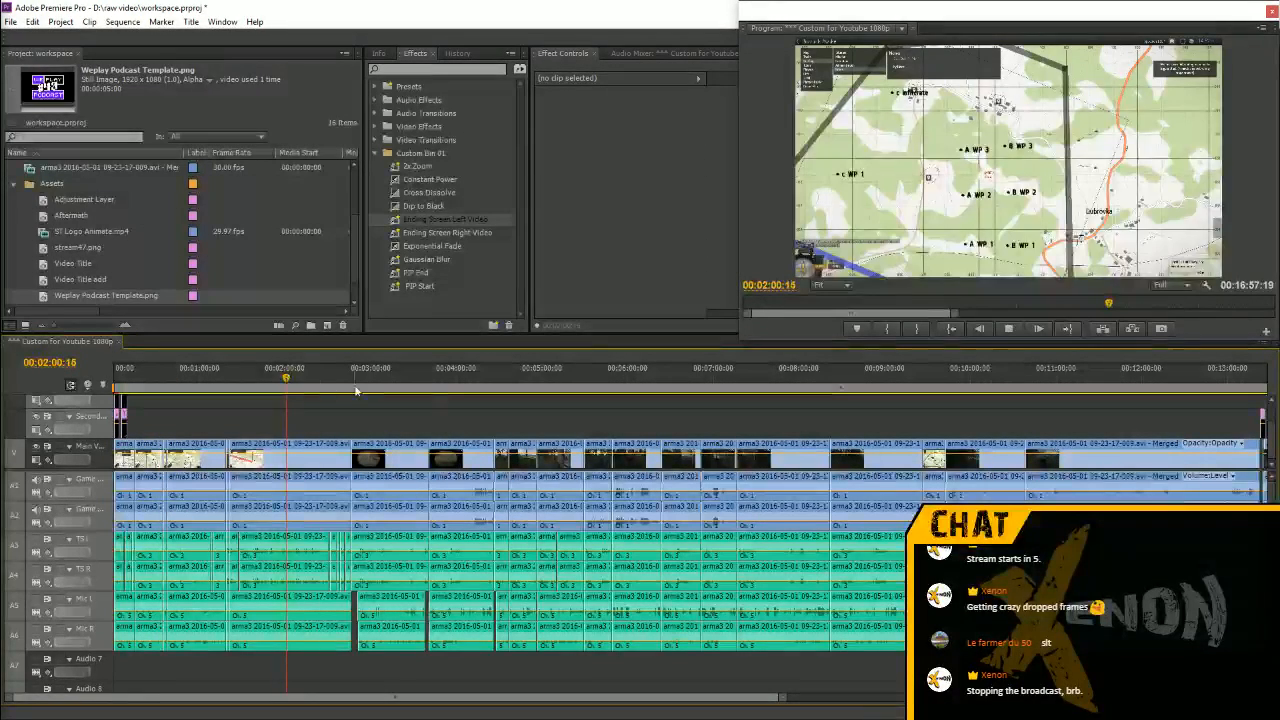
{"action": "left_click", "coordinate": [397, 379]}
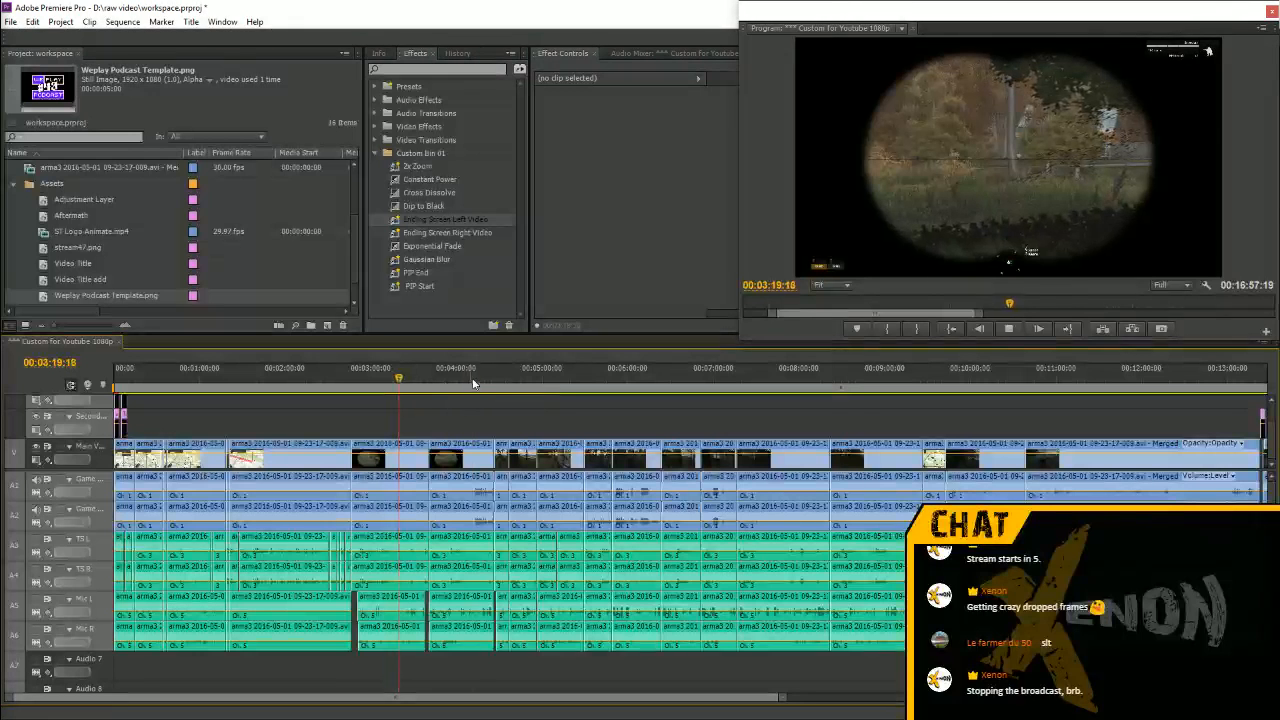
{"action": "left_click", "coordinate": [472, 381]}
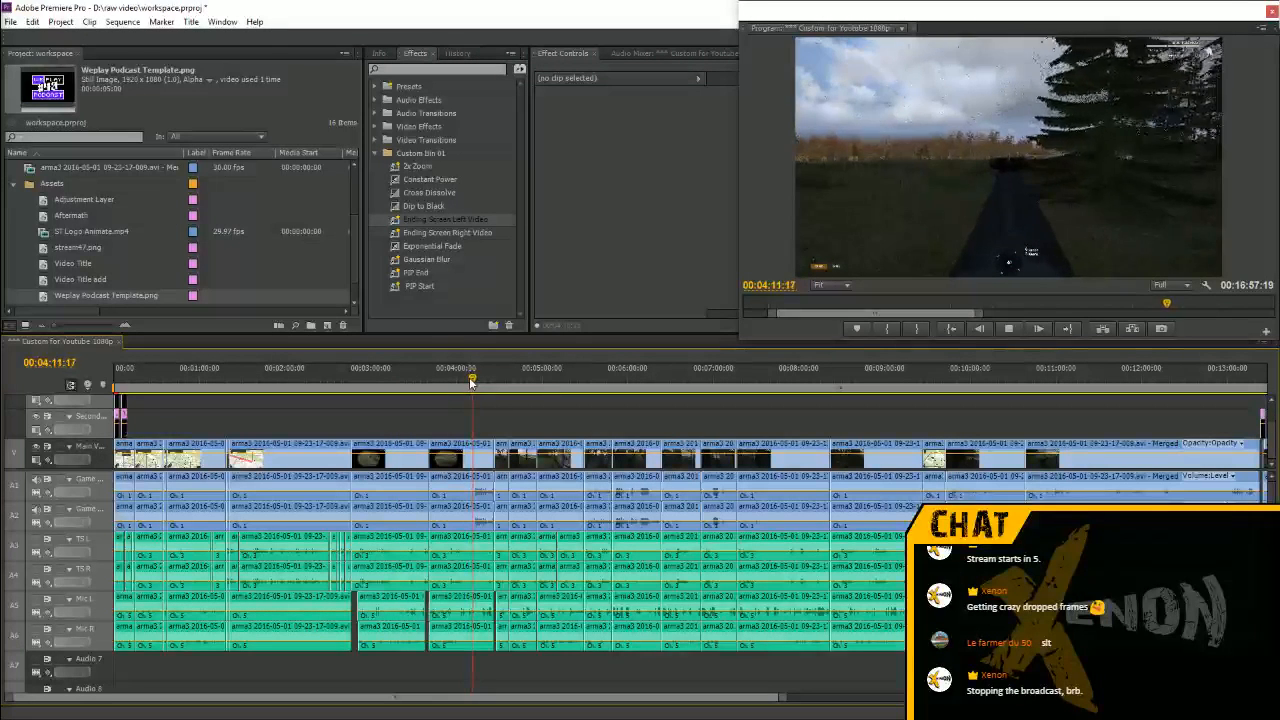
Export the entire sequence as Waveform Audio with the WAV 48 kHz 16-bit preset to Custom for Youtube 1080p.wav
{"action": "left_click", "coordinate": [12, 22]}
{"action": "mouse_move", "coordinate": [114, 335]}
{"action": "left_click", "coordinate": [238, 334]}
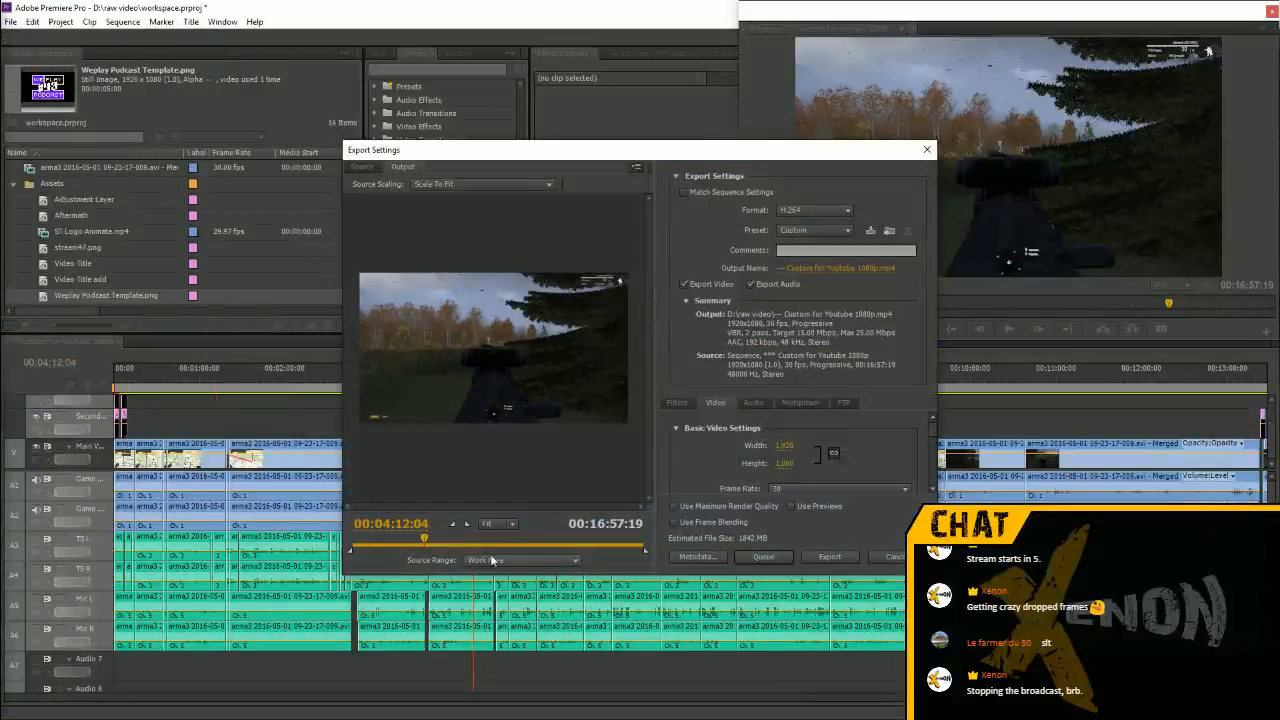
{"action": "left_click", "coordinate": [815, 210]}
{"action": "left_click", "coordinate": [841, 268]}
{"action": "left_click", "coordinate": [826, 235]}
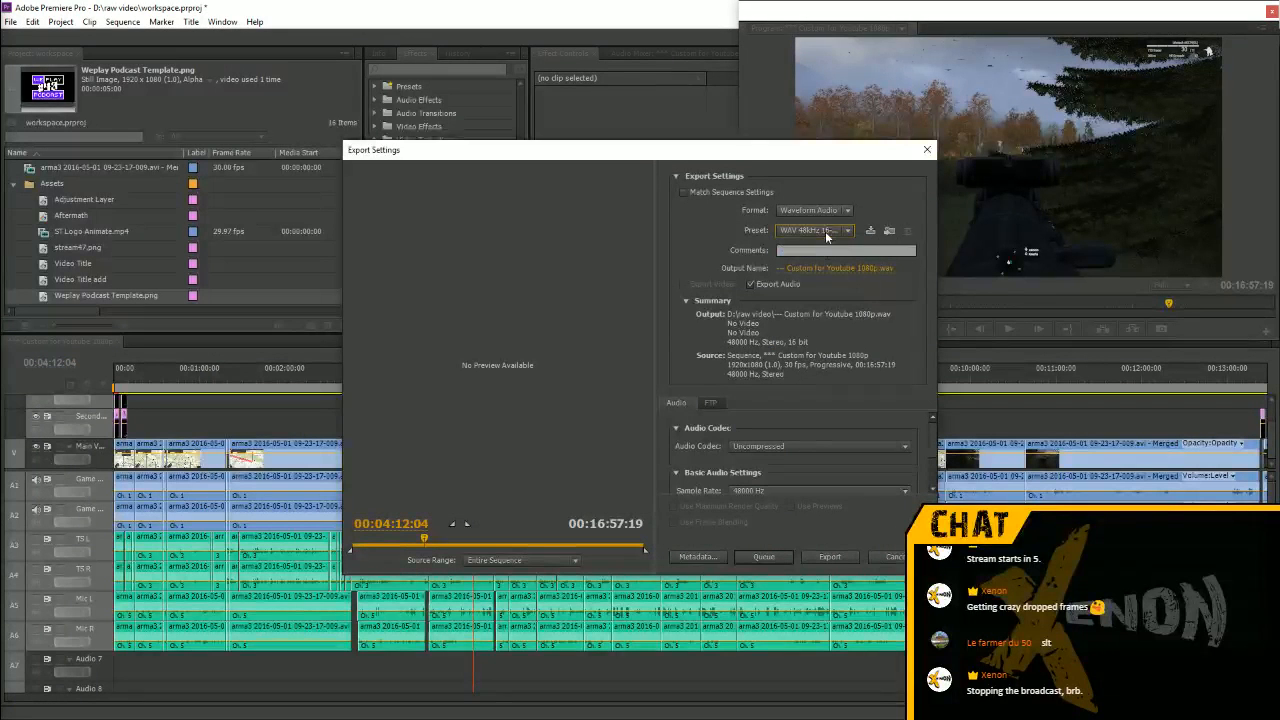
{"action": "left_click_drag", "start_coordinate": [930, 431], "coordinate": [935, 472]}
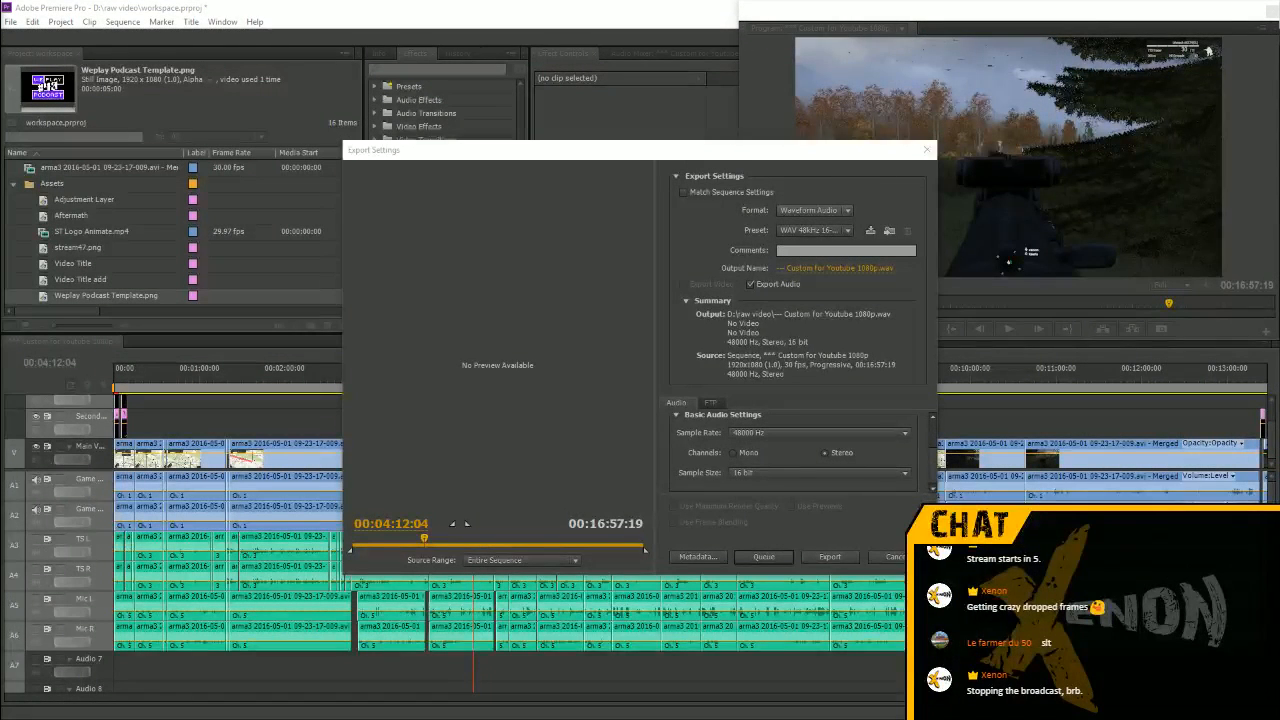
{"action": "left_click", "coordinate": [674, 228]}
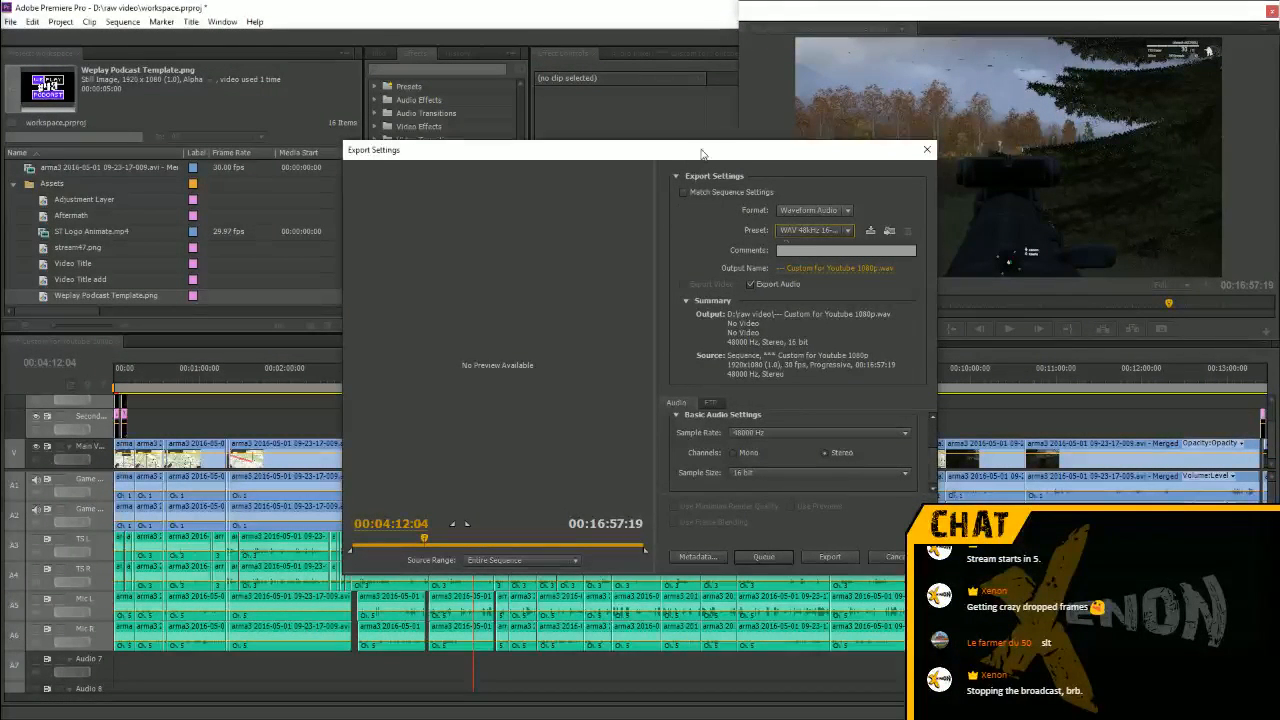
{"action": "left_click", "coordinate": [831, 557]}
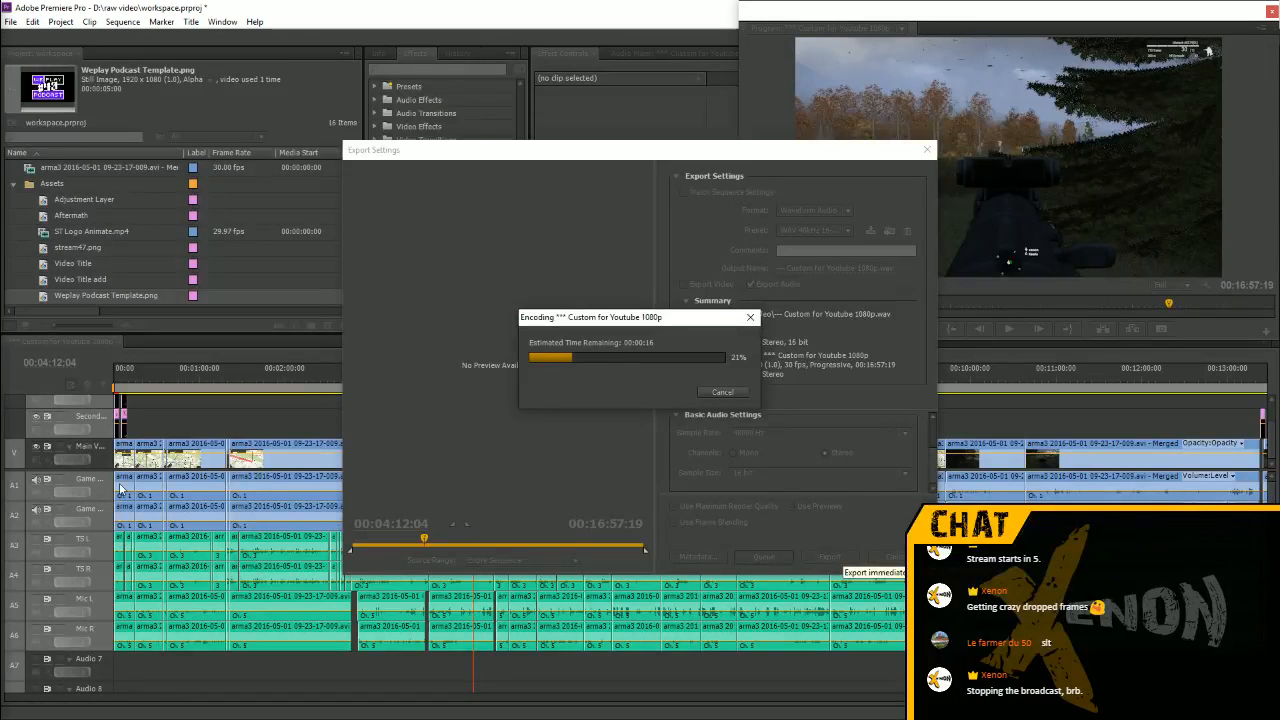
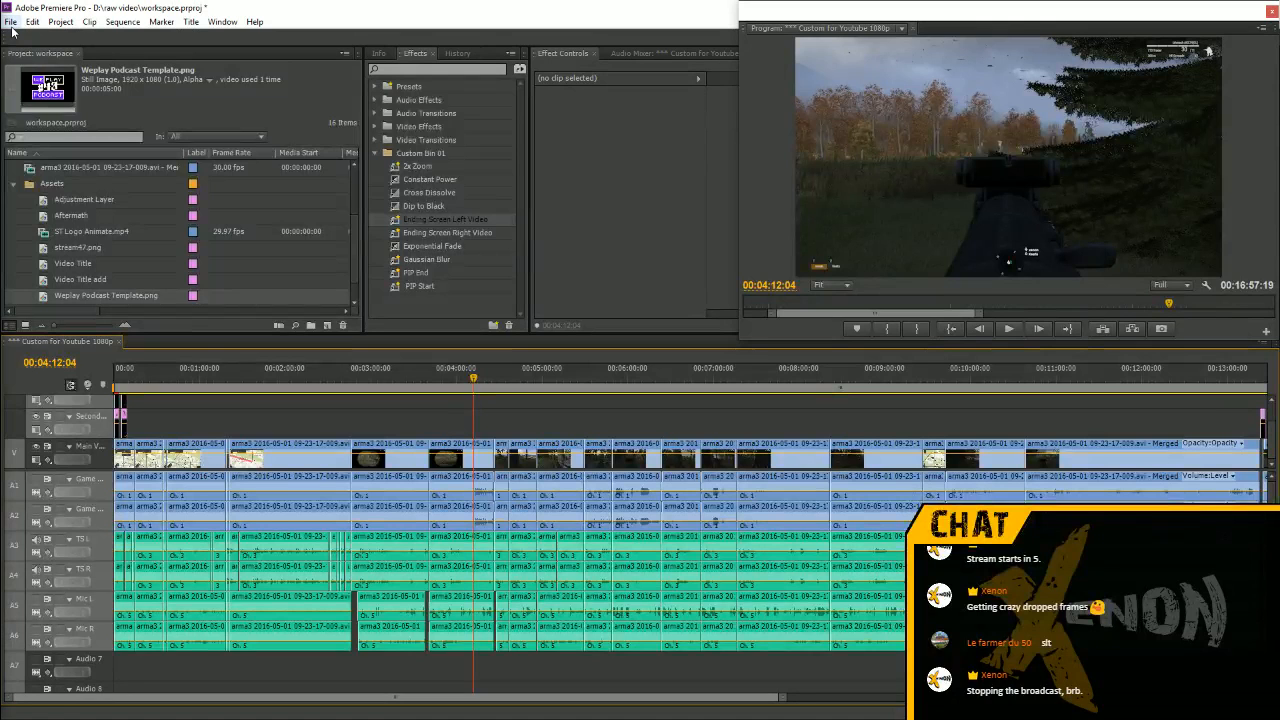
Export the entire sequence again as Waveform Audio with the WAV 48 kHz 16-bit preset to Custom for Youtube 1080p_1.wav
{"action": "left_click", "coordinate": [12, 27]}
{"action": "mouse_move", "coordinate": [150, 329]}
{"action": "left_click", "coordinate": [235, 333]}
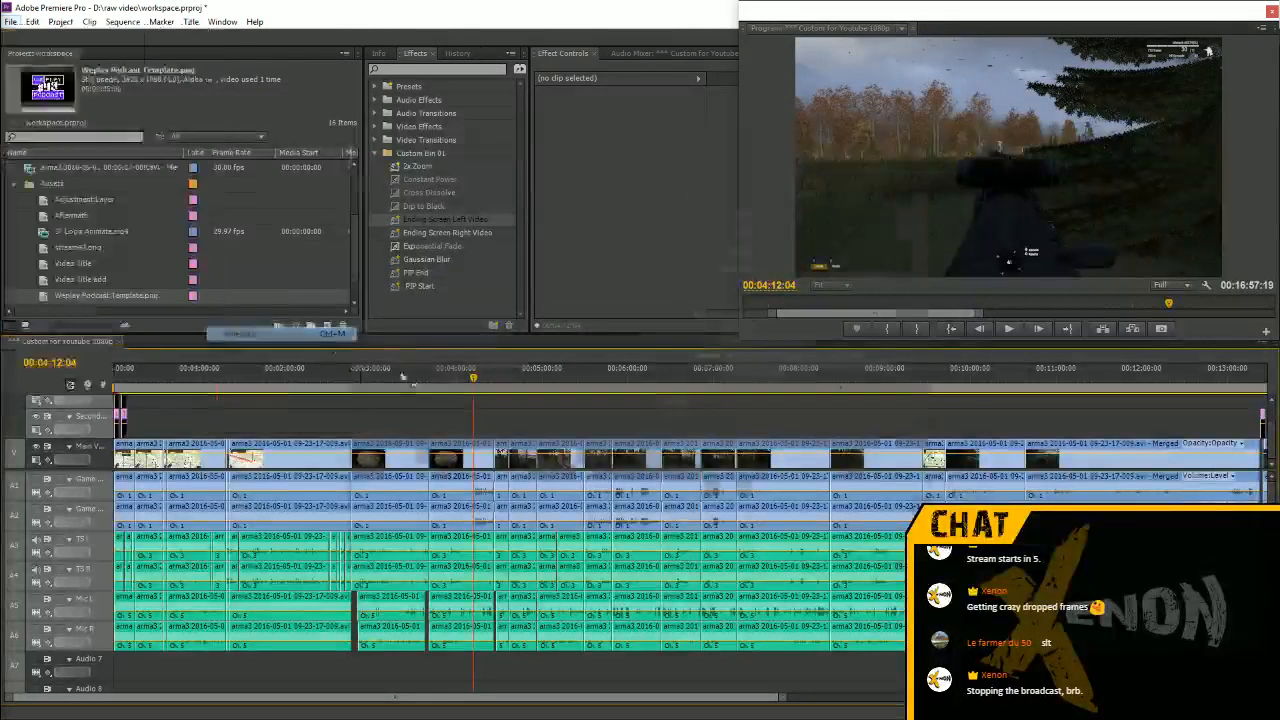
{"action": "left_click", "coordinate": [567, 557]}
{"action": "left_click", "coordinate": [510, 577]}
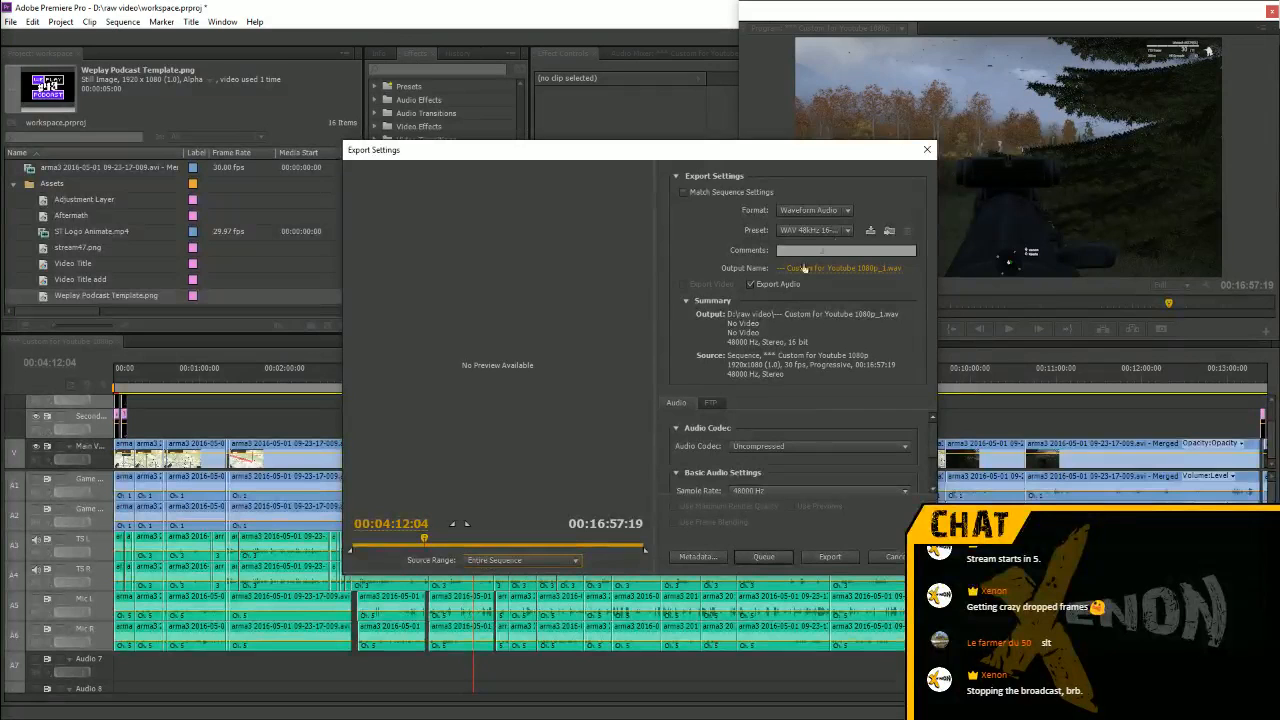
{"action": "left_click", "coordinate": [830, 556]}
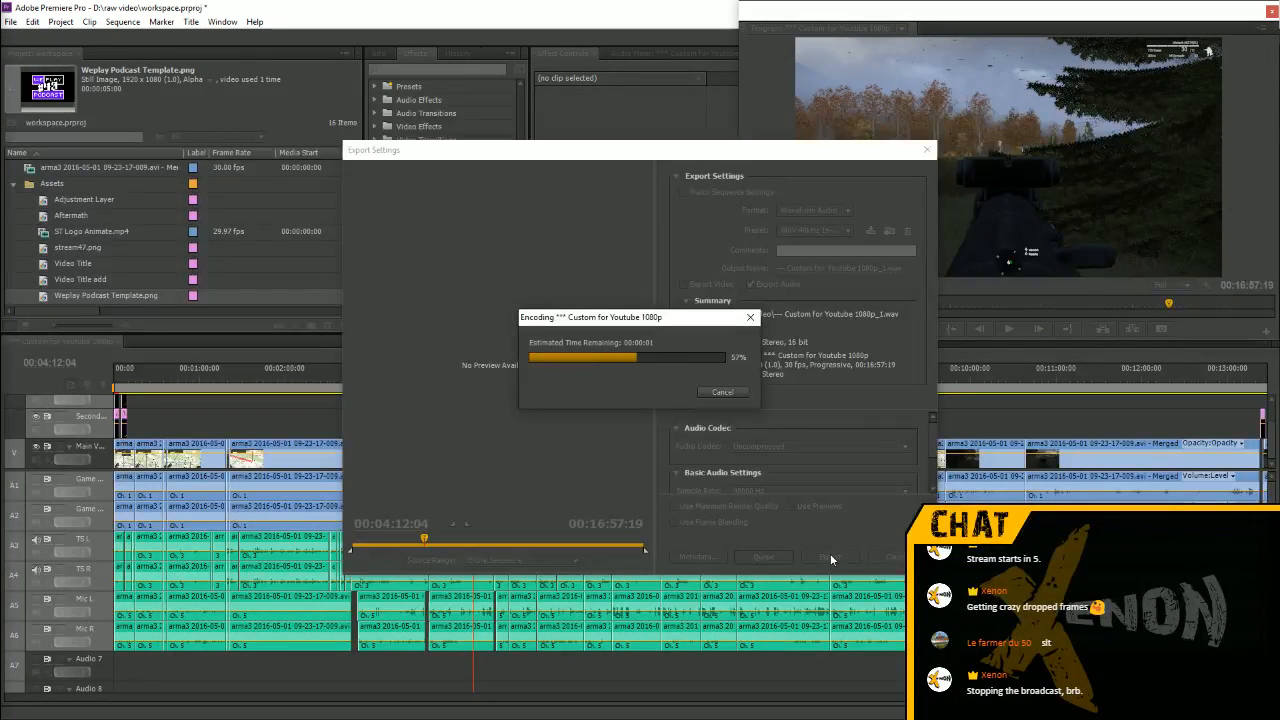
Make only the Mic L and Mic R audio tracks audible and export the entire sequence to Custom for Youtube 1080p_2.wav
{"action": "left_click", "coordinate": [35, 598]}
{"action": "left_click", "coordinate": [35, 628]}
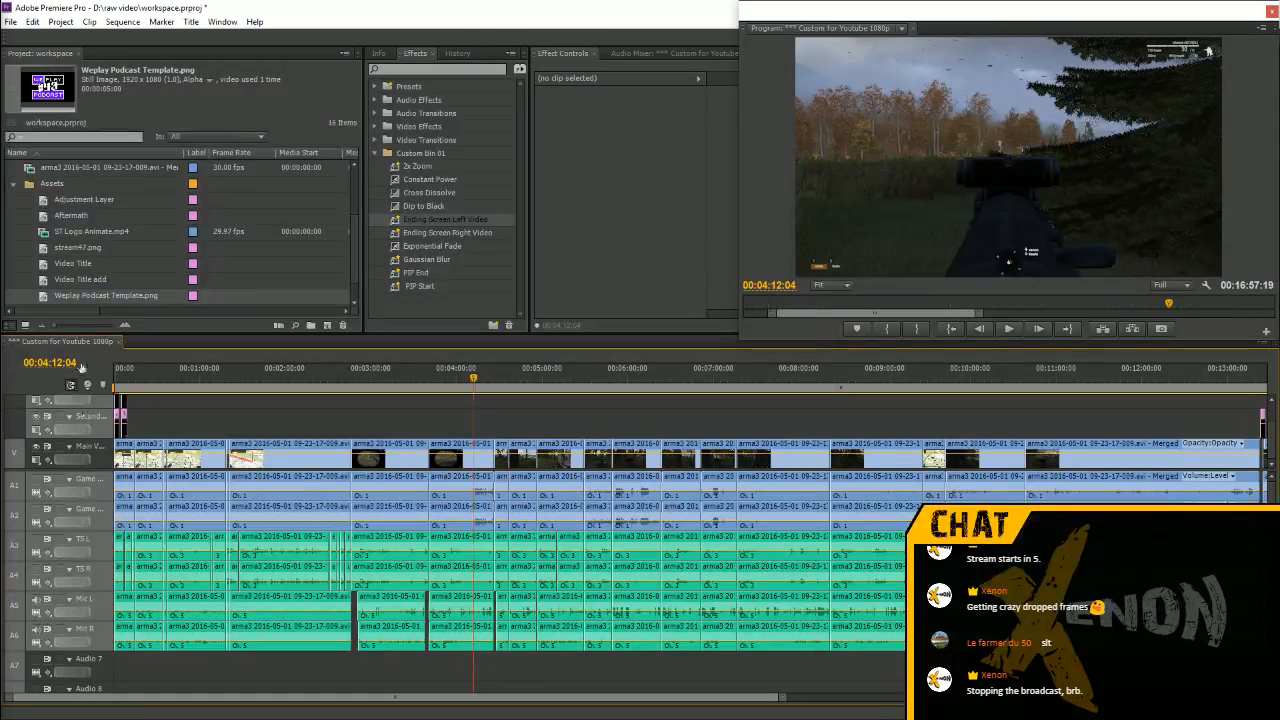
{"action": "key", "text": "ctrl+m"}
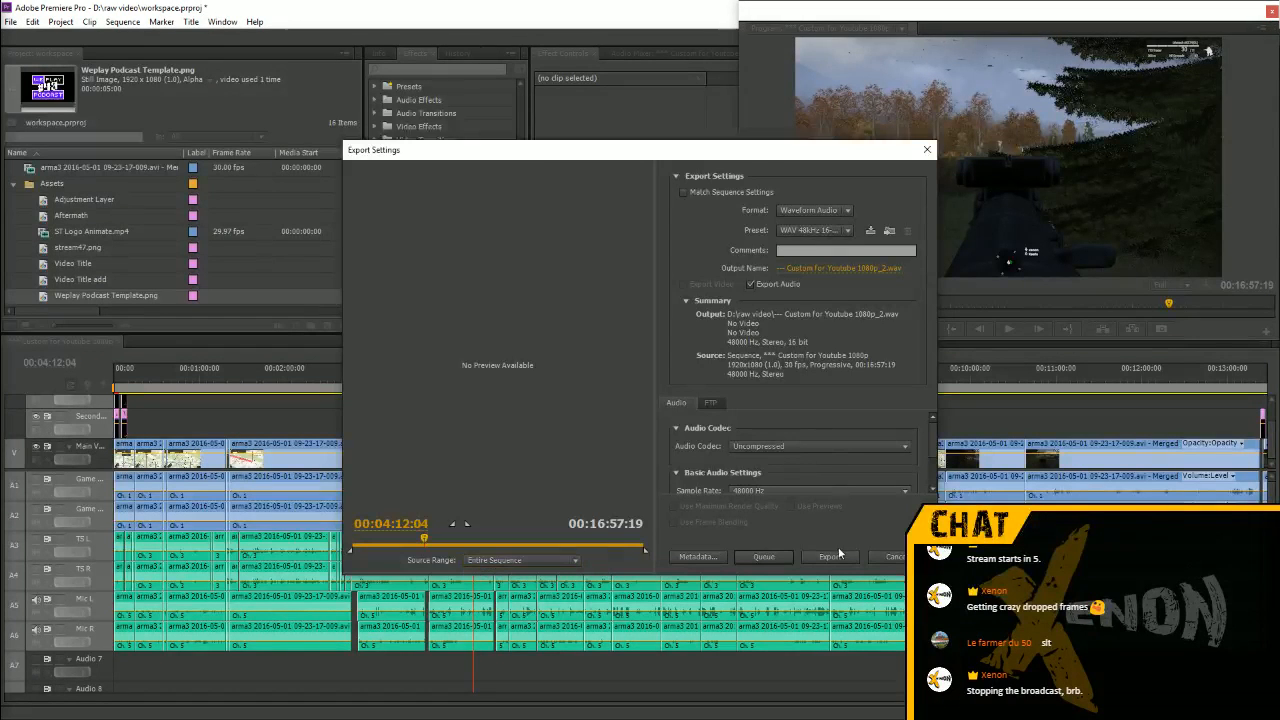
{"action": "left_click", "coordinate": [833, 556]}
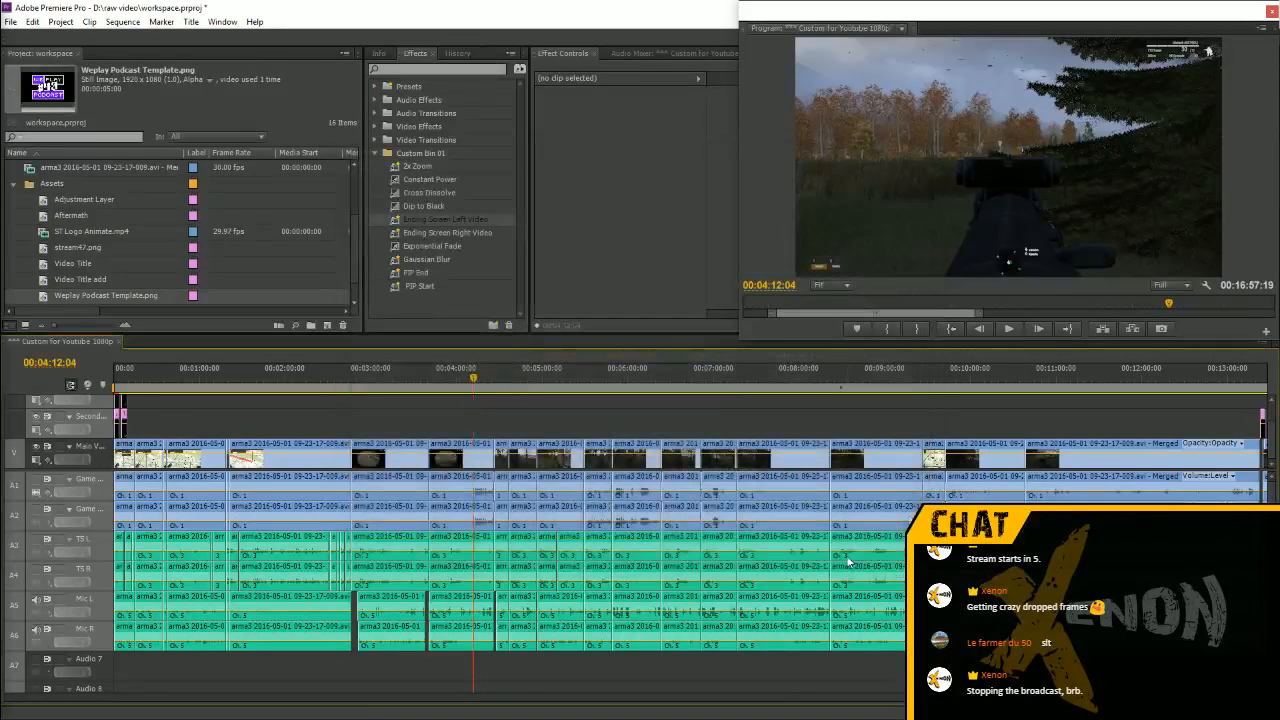
Switch to the raw video folder, launch Audacity, import Custom for Youtube 1080p.wav into it and play the start
{"action": "key", "text": "alt+Tab"}
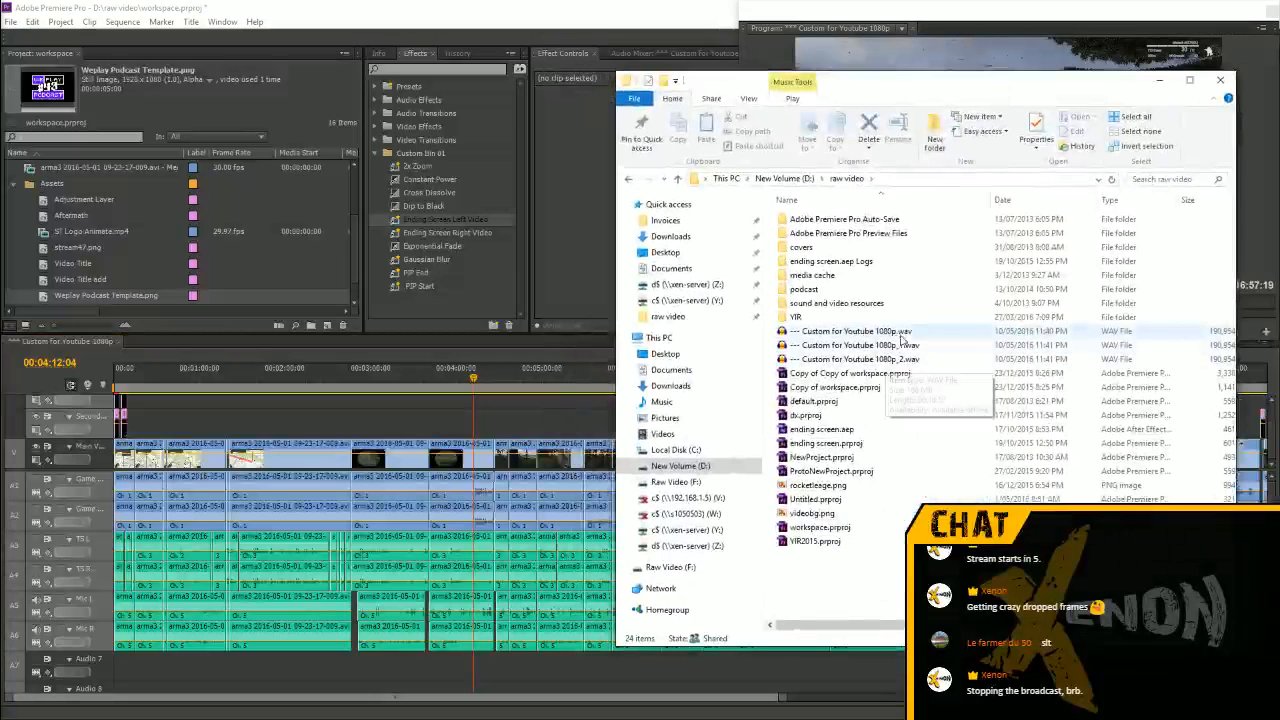
{"action": "left_click", "coordinate": [902, 358]}
{"action": "scroll", "coordinate": [930, 380], "scroll_direction": "left", "scroll_amount": 3}
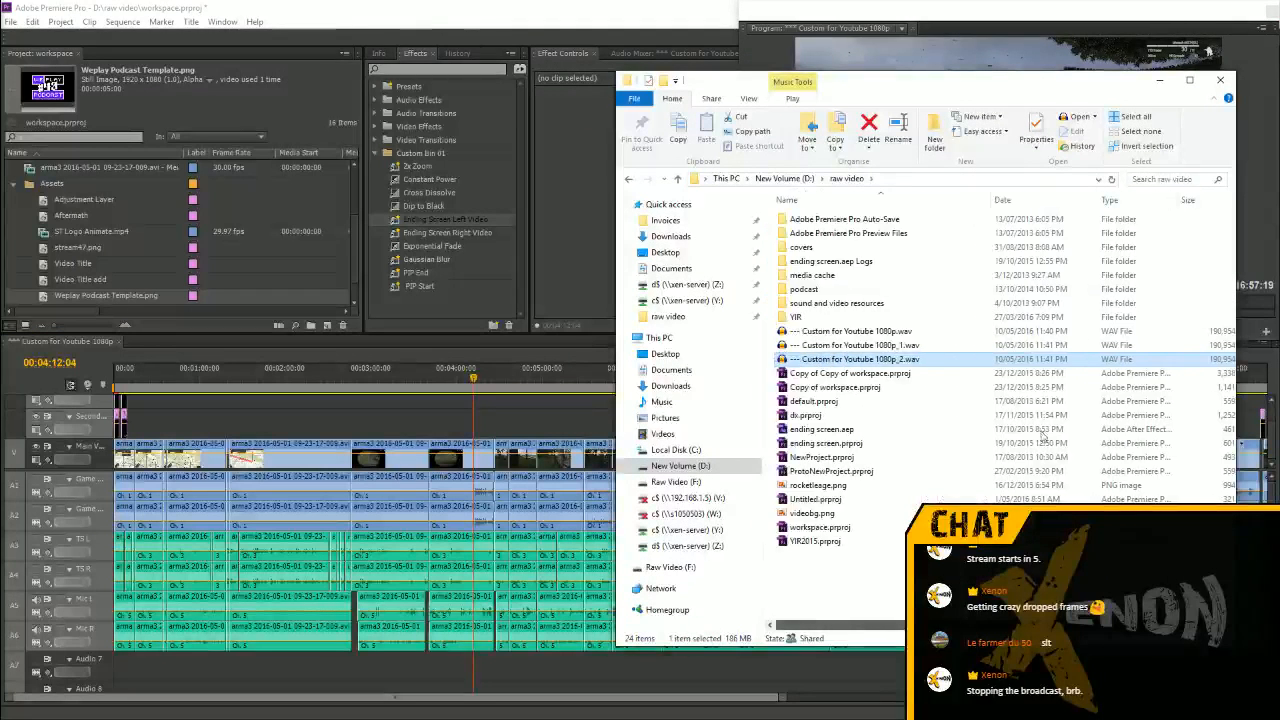
{"action": "key", "text": "Return"}
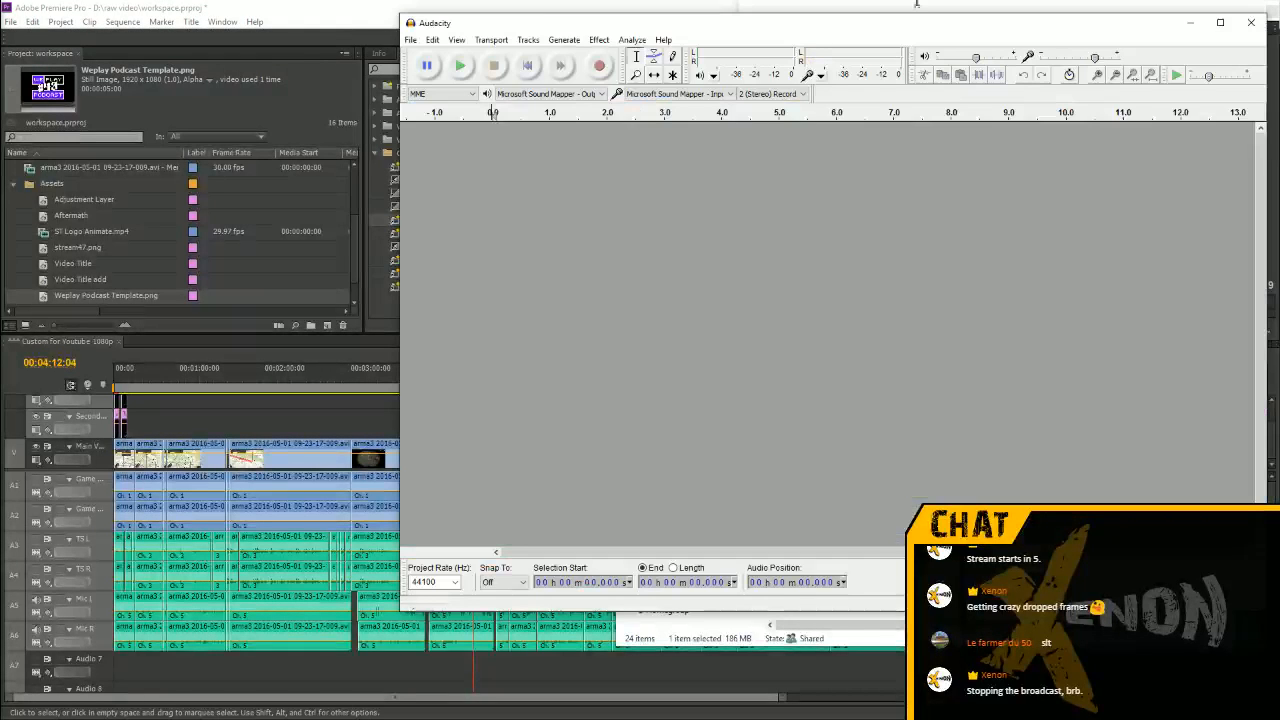
{"action": "left_click_drag", "start_coordinate": [916, 20], "coordinate": [648, 46]}
{"action": "left_click", "coordinate": [1000, 580]}
{"action": "left_click_drag", "start_coordinate": [805, 331], "coordinate": [344, 490]}
{"action": "left_click", "coordinate": [342, 487]}
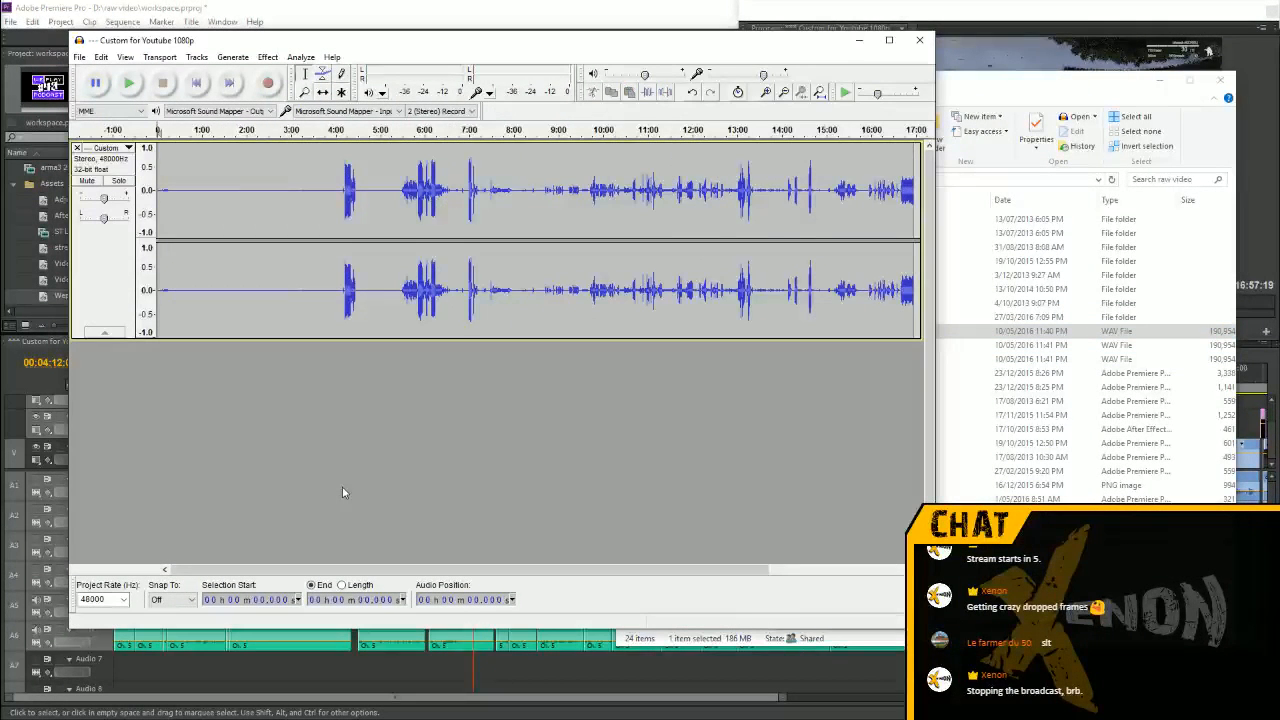
{"action": "key", "text": "space"}
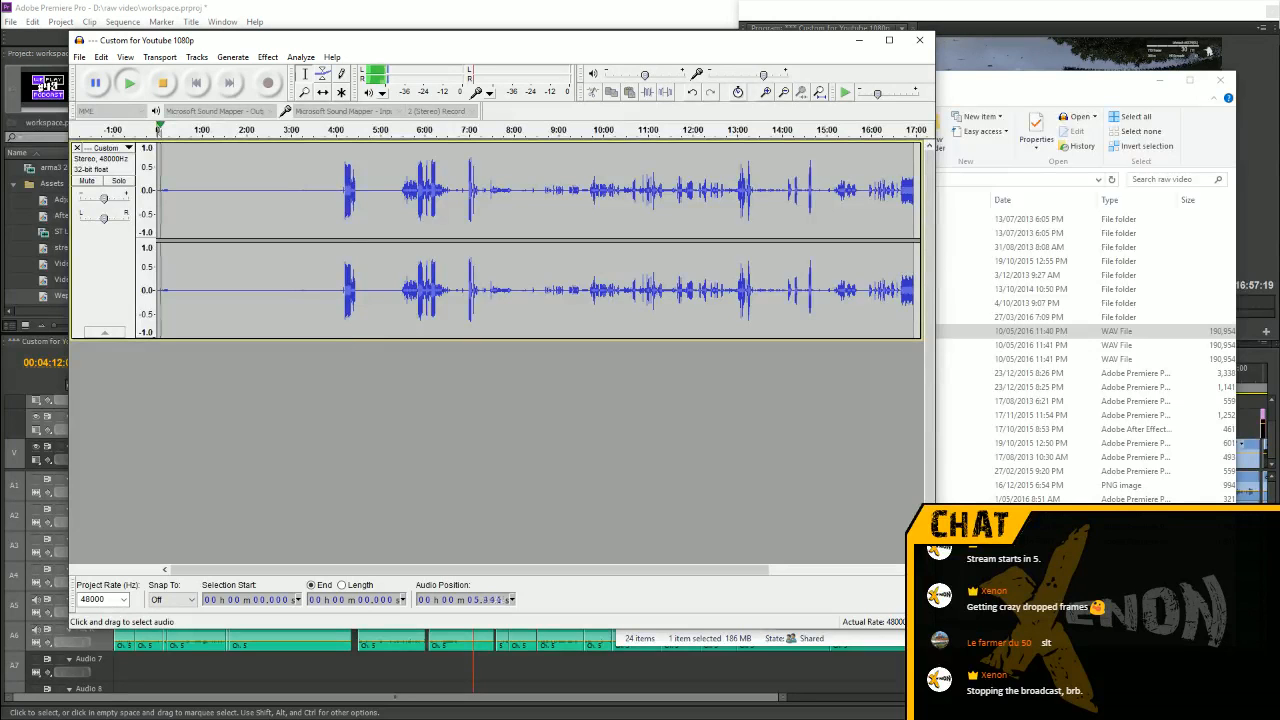
Apply the Compressor and Normalize effects to the whole Custom for Youtube 1080p track
{"action": "left_click", "coordinate": [267, 57]}
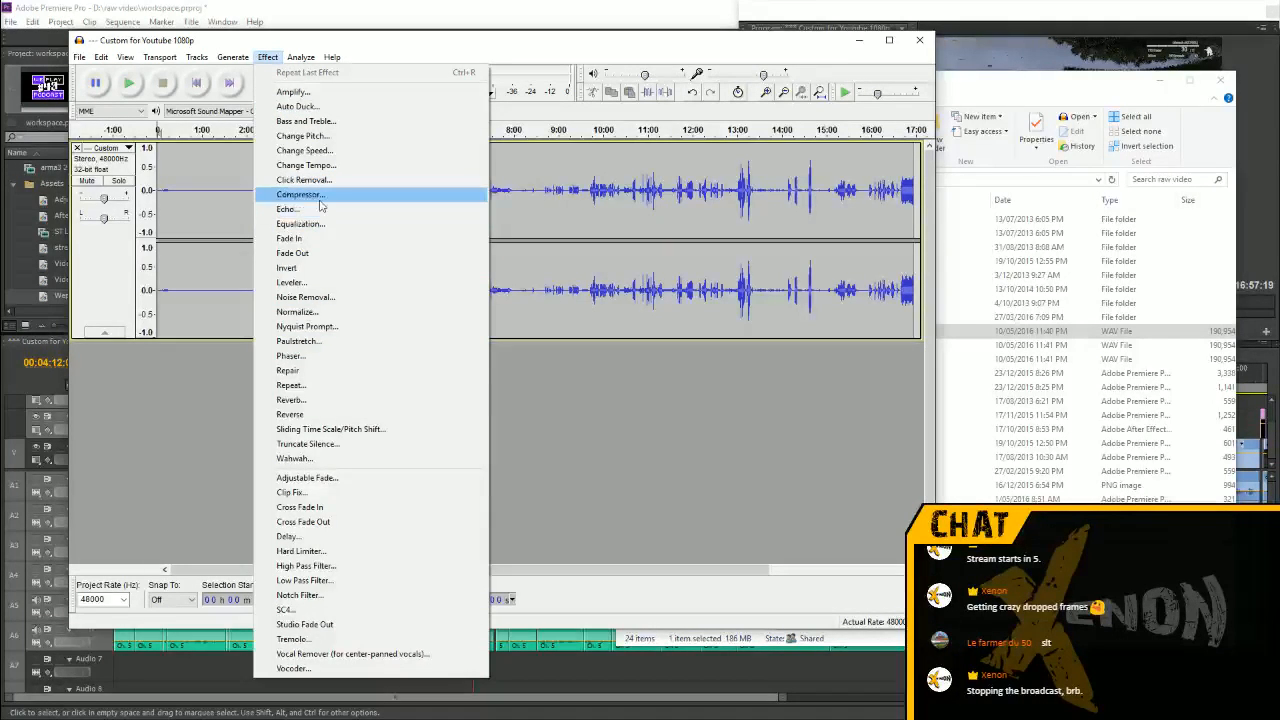
{"action": "left_click", "coordinate": [318, 195]}
{"action": "left_click", "coordinate": [585, 476]}
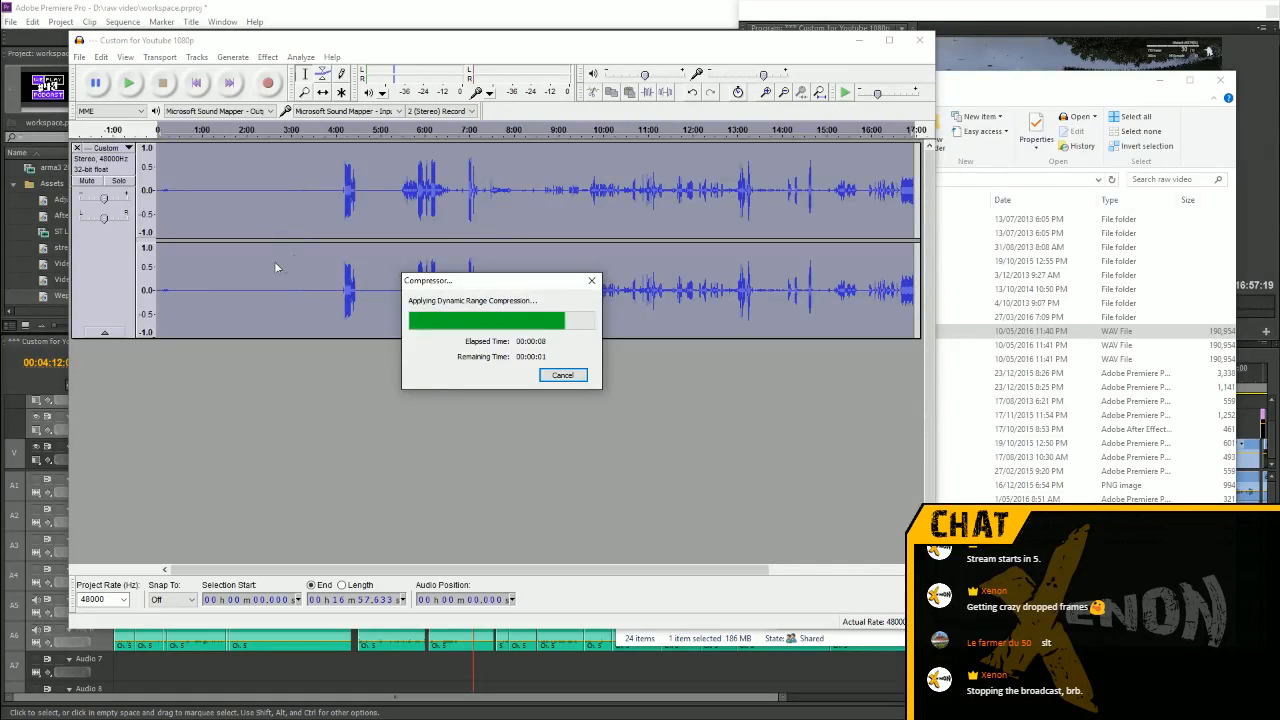
{"action": "left_click", "coordinate": [267, 56]}
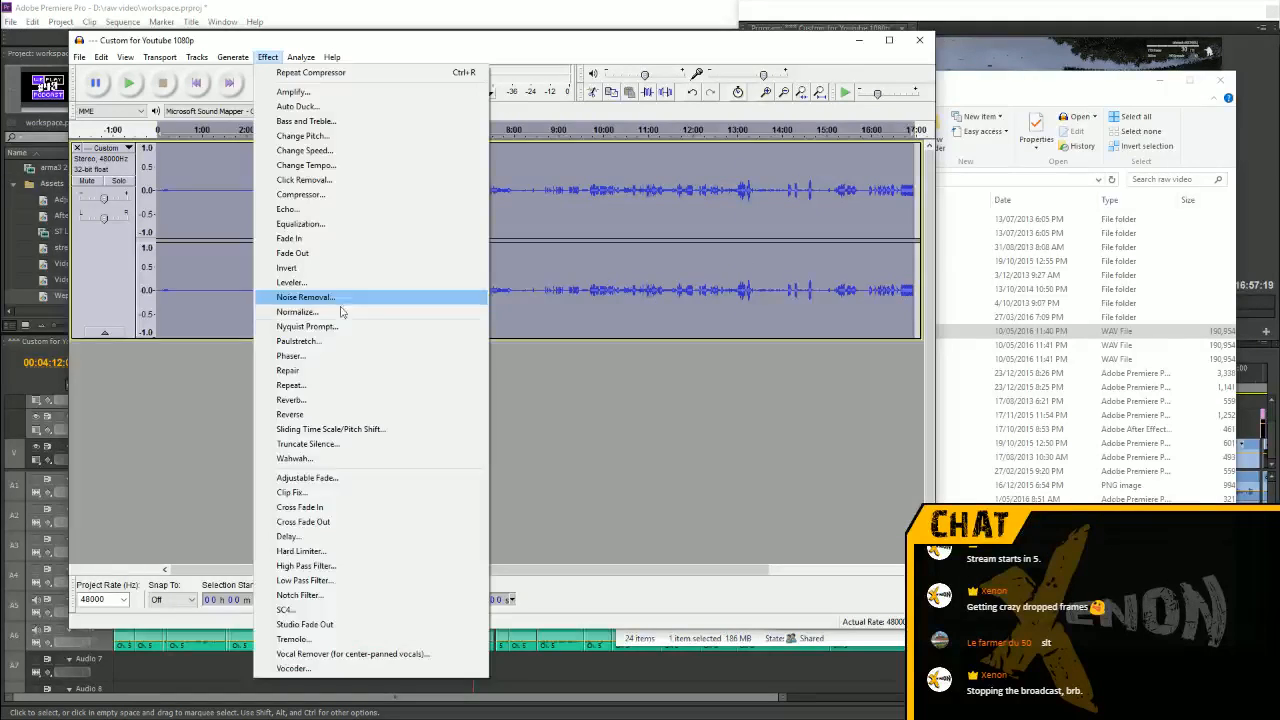
{"action": "left_click", "coordinate": [300, 314]}
{"action": "left_click", "coordinate": [503, 365]}
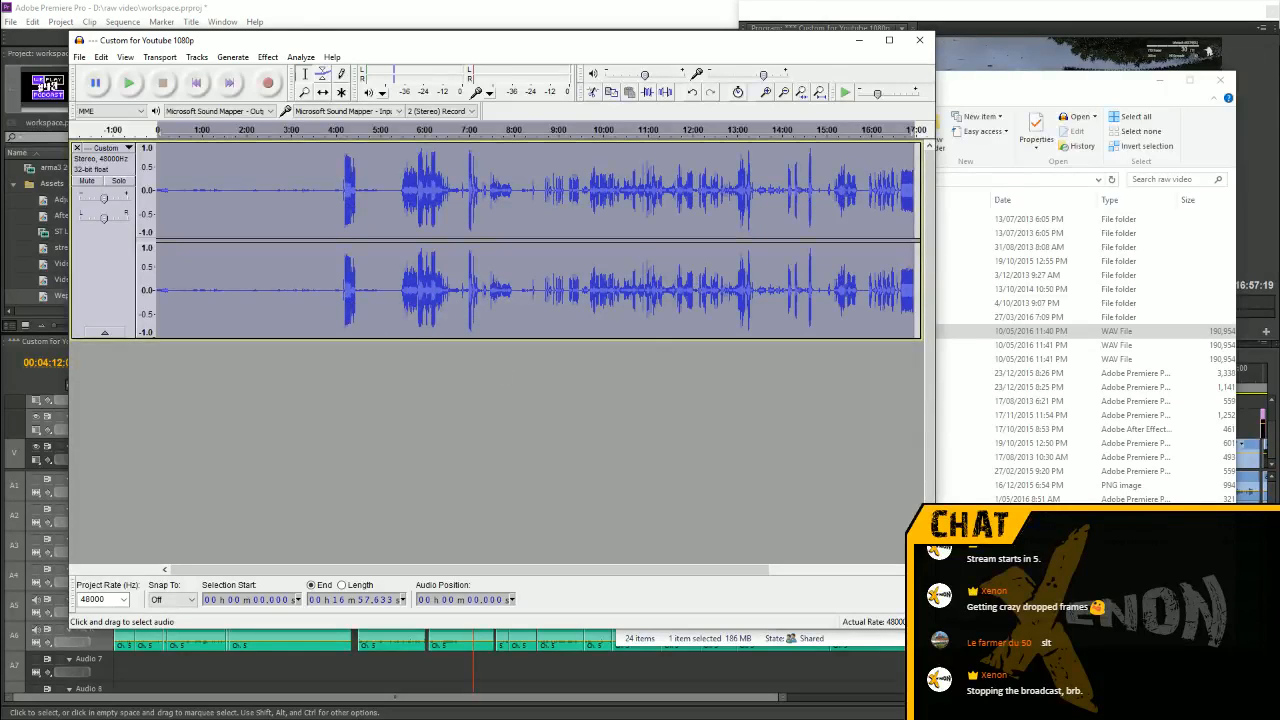
Export the processed audio as a 16-bit PCM WAV, adding A to the end of the file name and accepting the metadata
{"action": "left_click", "coordinate": [79, 56]}
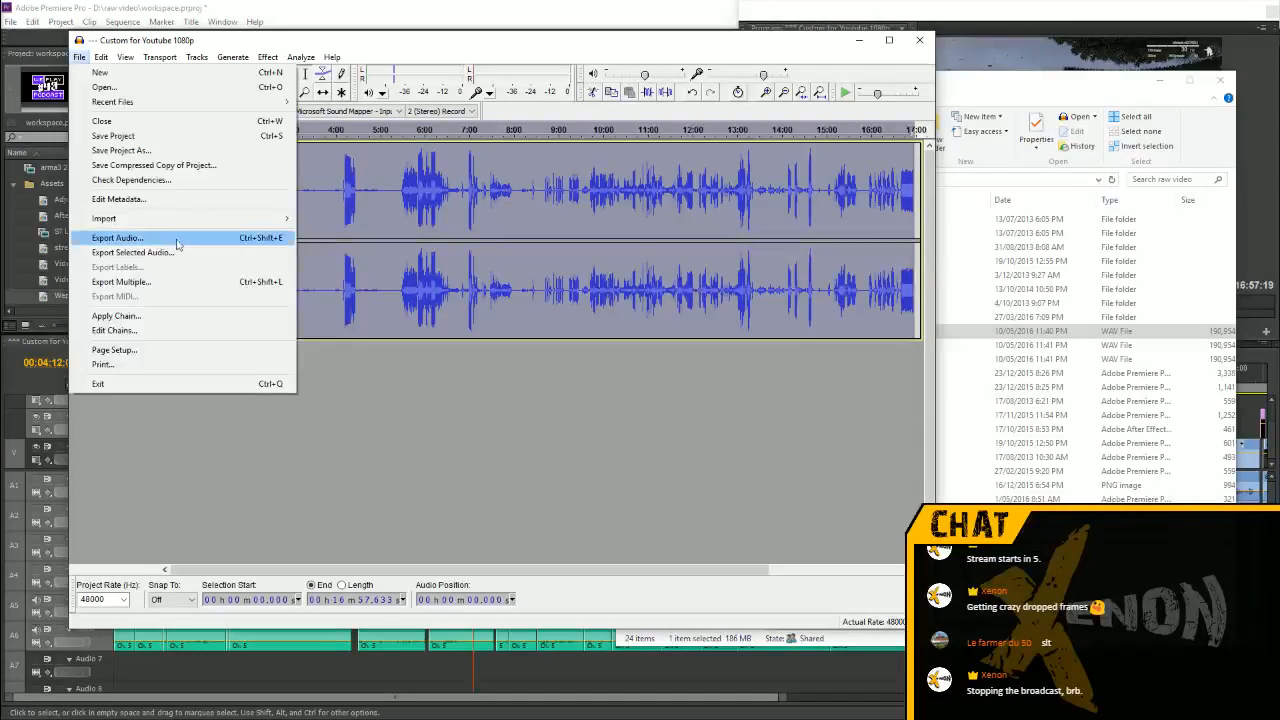
{"action": "left_click", "coordinate": [177, 240]}
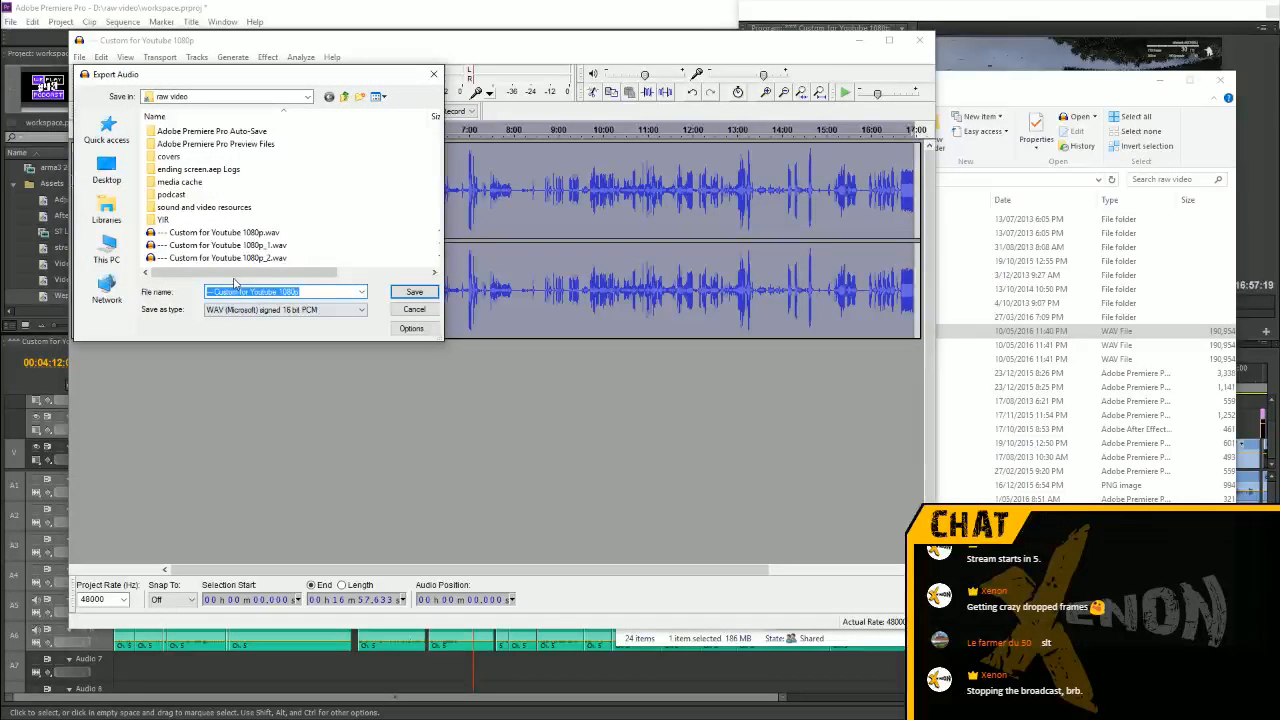
{"action": "left_click", "coordinate": [302, 291]}
{"action": "type", "text": "A"}
{"action": "key", "text": "Return"}
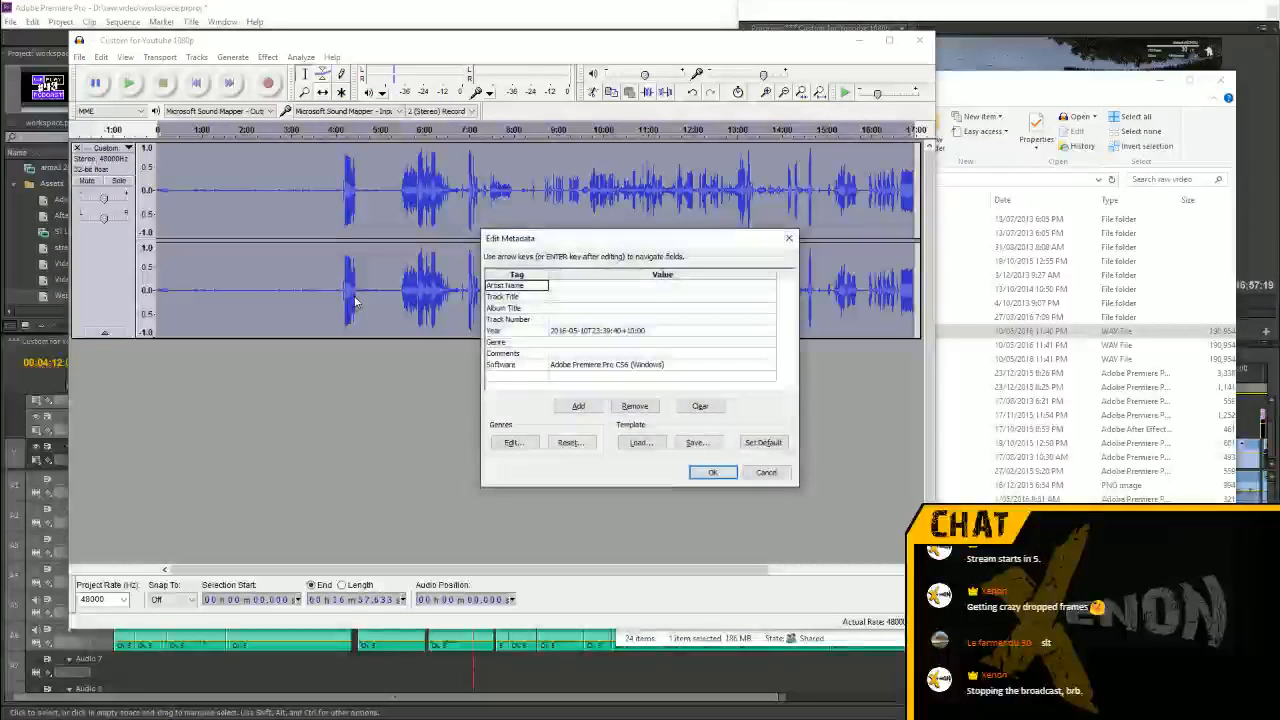
{"action": "left_click", "coordinate": [715, 470]}
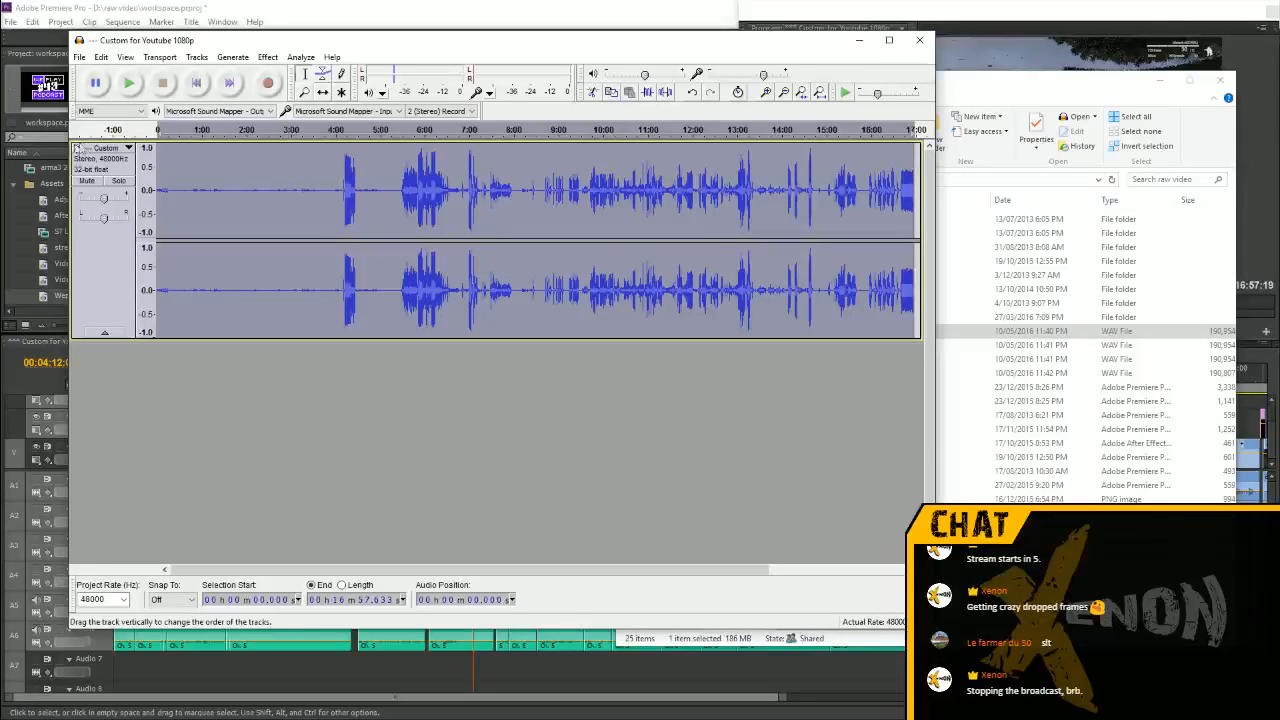
Remove the finished track and import Custom for Youtube 1080p_1.wav from the raw video folder in its place
{"action": "left_click", "coordinate": [78, 148]}
{"action": "left_click", "coordinate": [1038, 96]}
{"action": "left_click_drag", "start_coordinate": [855, 345], "coordinate": [405, 400]}
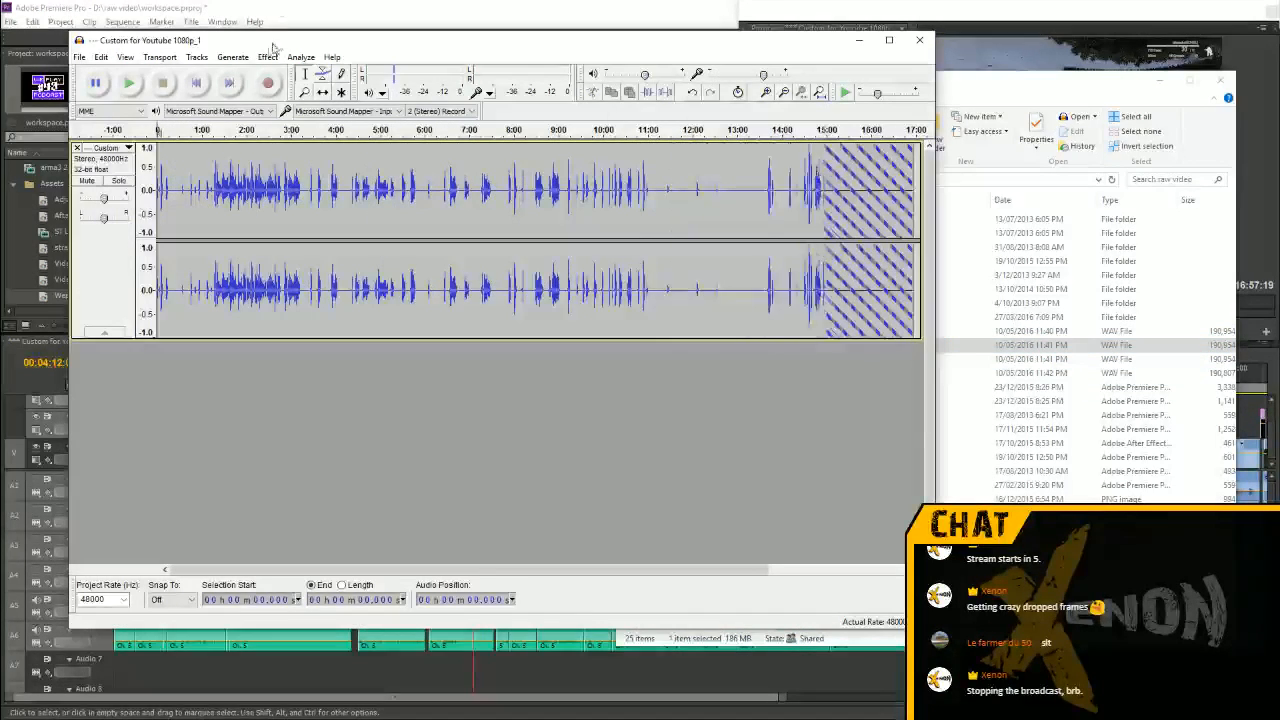
Compress the whole Custom for Youtube 1080p_1 track with a -29 dB threshold and 2:1 ratio and normalize it to -1.0 dB
{"action": "left_click", "coordinate": [267, 57]}
{"action": "left_click", "coordinate": [290, 200]}
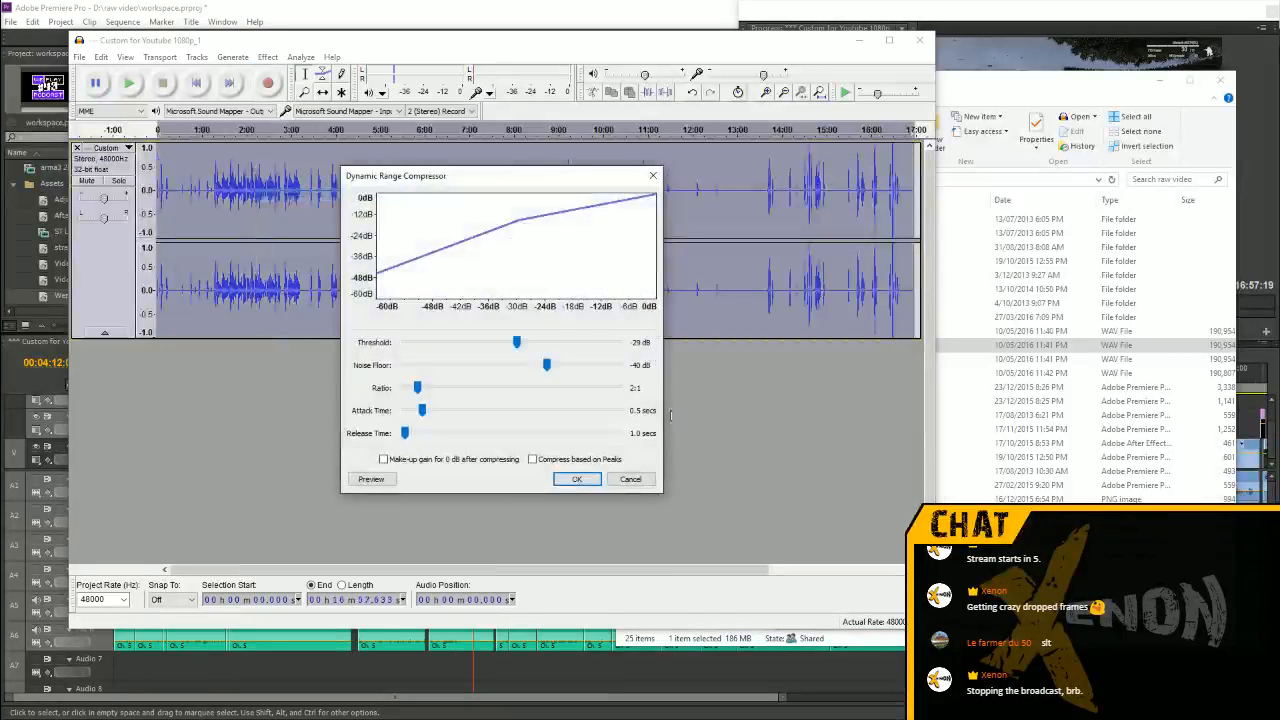
{"action": "key", "text": "Return"}
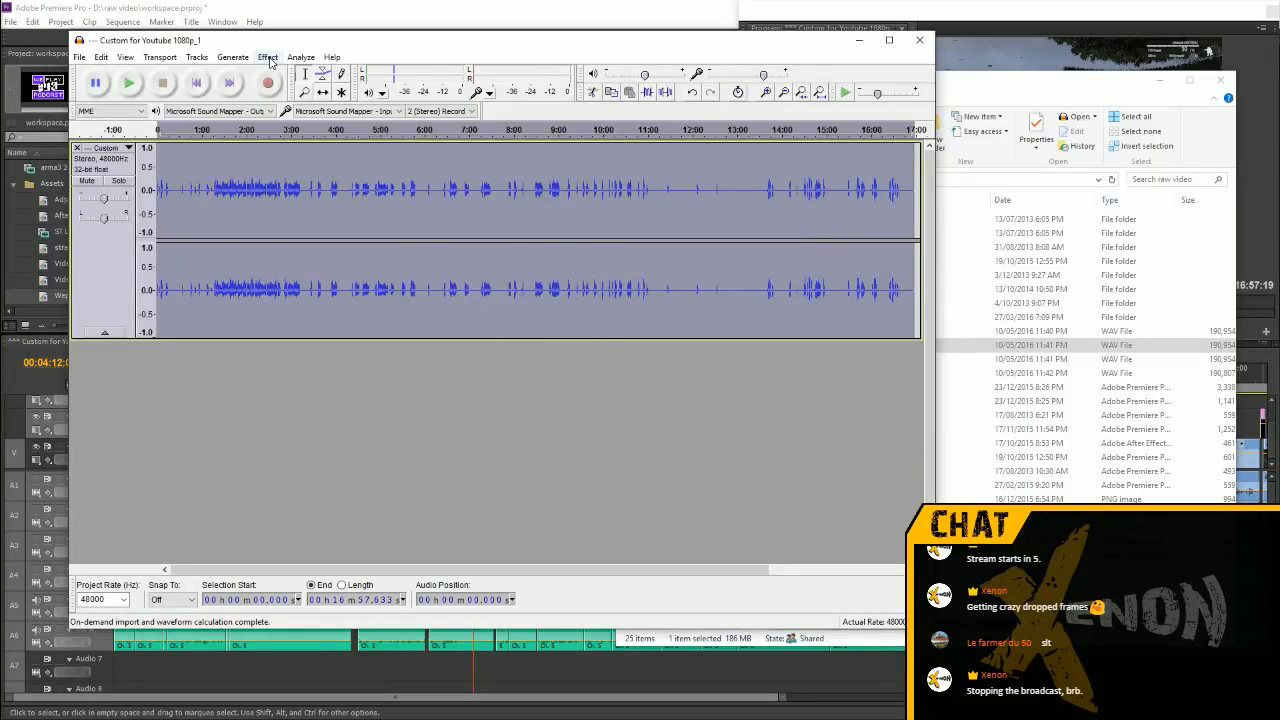
{"action": "left_click", "coordinate": [269, 58]}
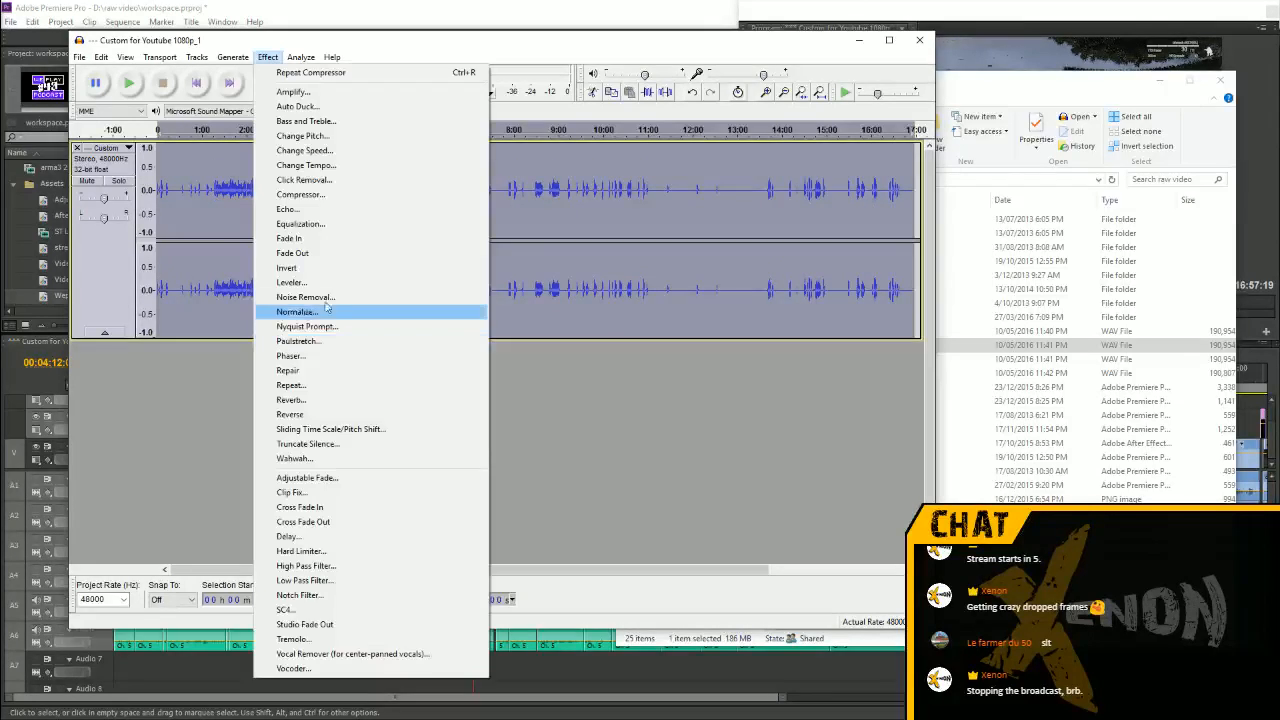
{"action": "left_click", "coordinate": [338, 312]}
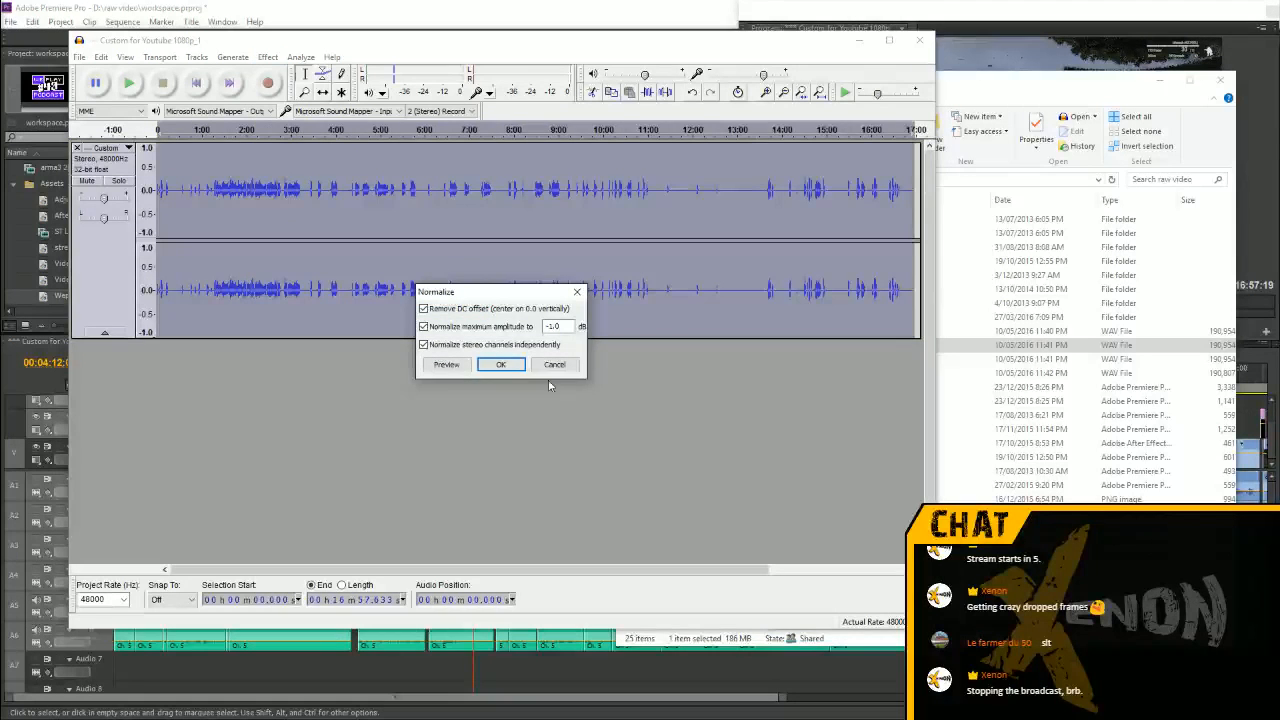
{"action": "left_click", "coordinate": [497, 364]}
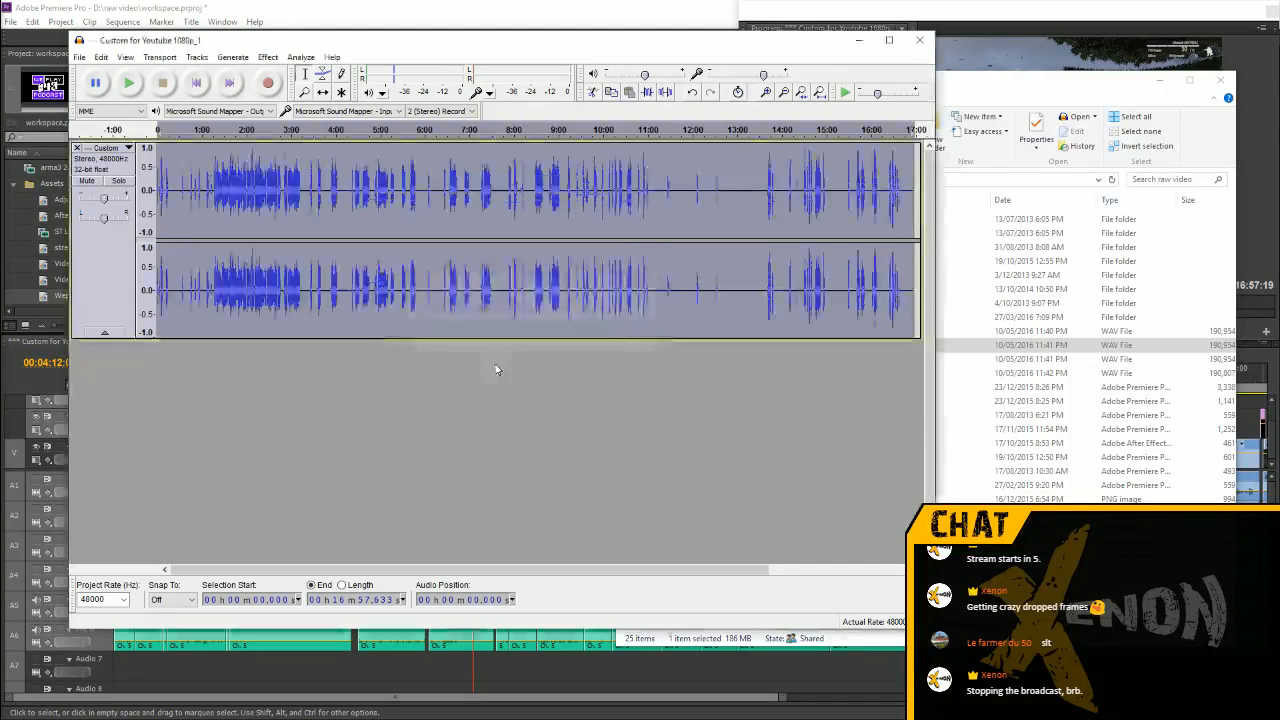
Export the processed track as the WAV file Custom for Youtube 1080p_1B and accept the metadata
{"action": "key", "text": "ctrl+shift+e"}
{"action": "key", "text": "Return"}
{"action": "left_click", "coordinate": [711, 472]}
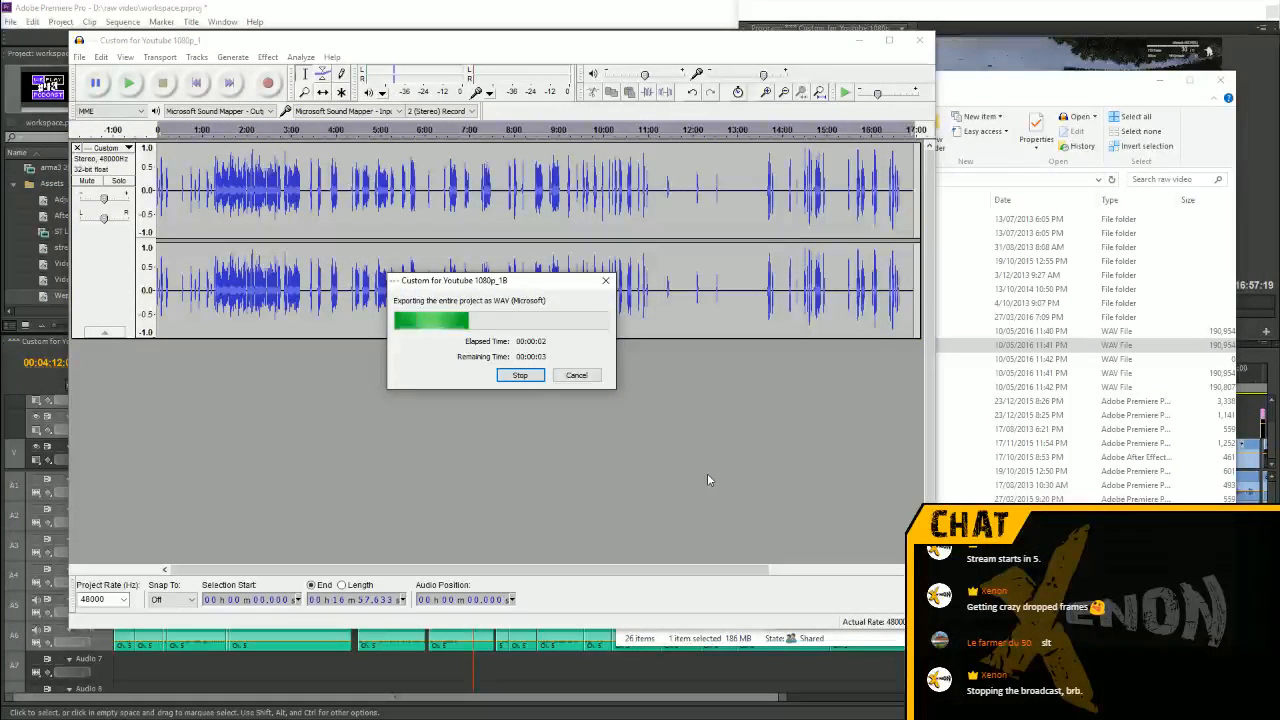
Remove the Custom for Youtube 1080p_1 track and import Custom for Youtube 1080p_2.wav from the raw video folder
{"action": "left_click", "coordinate": [1084, 103]}
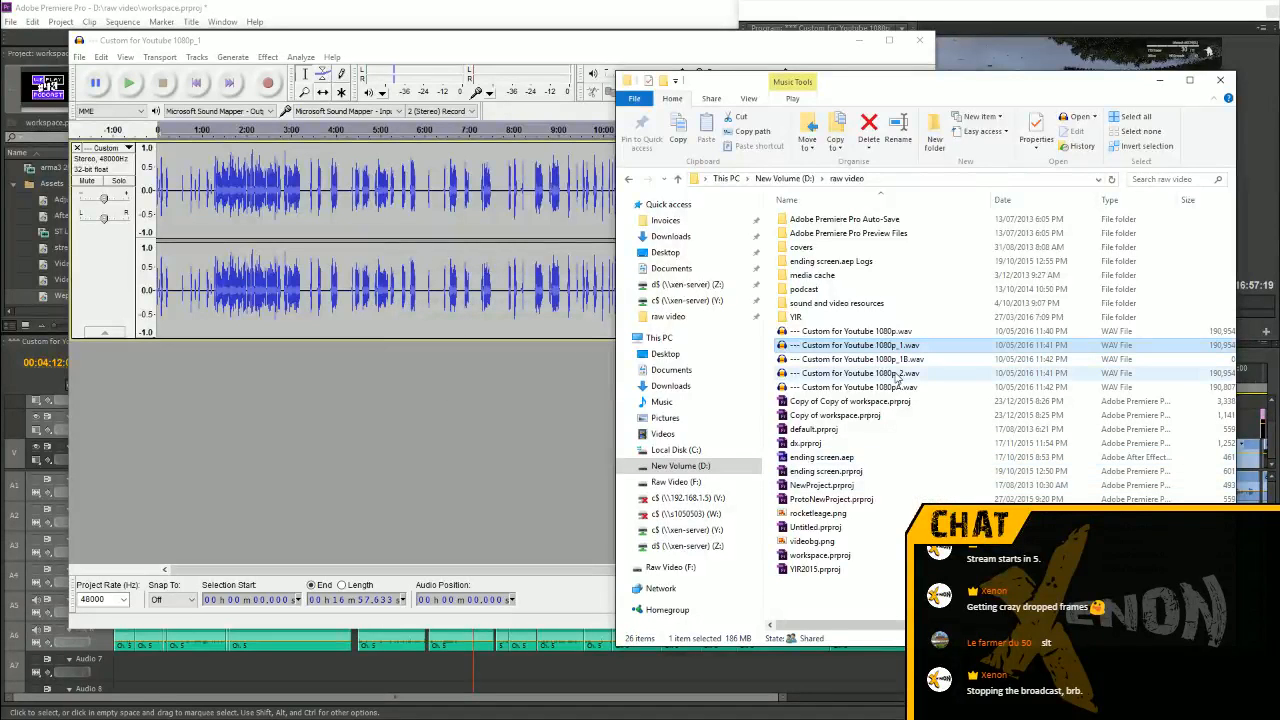
{"action": "left_click", "coordinate": [898, 375]}
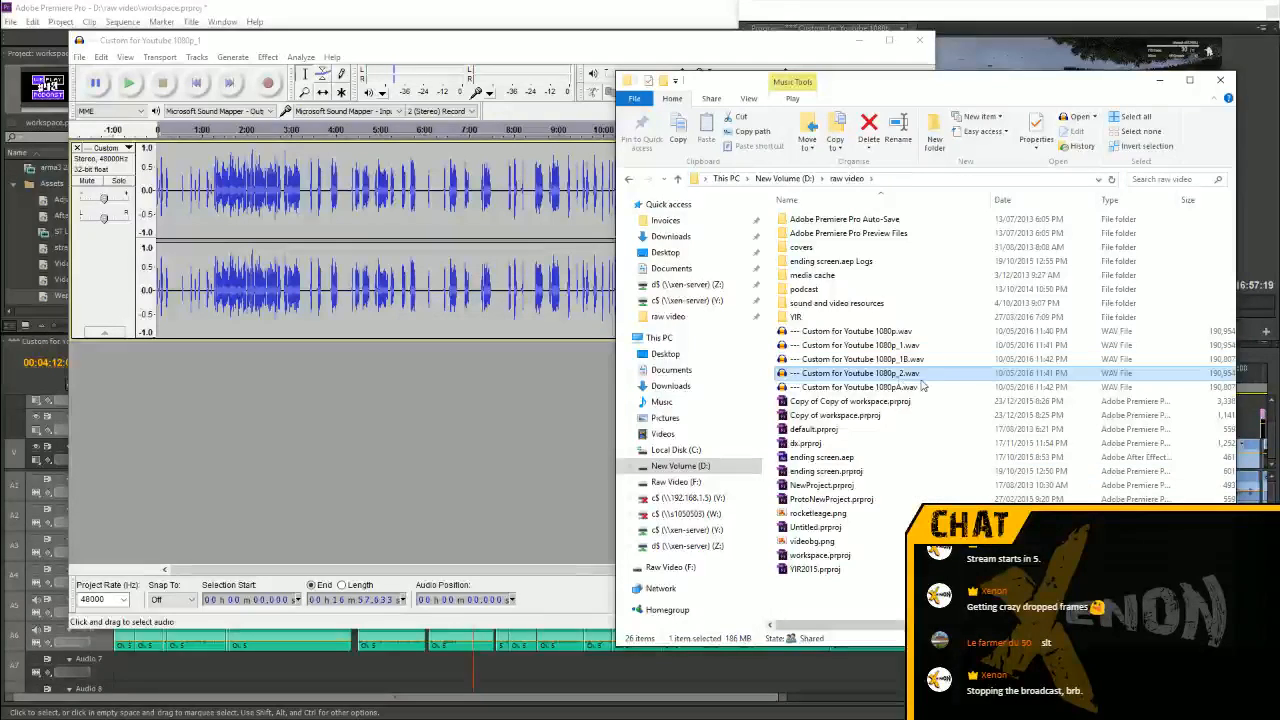
{"action": "key", "text": "alt+Tab"}
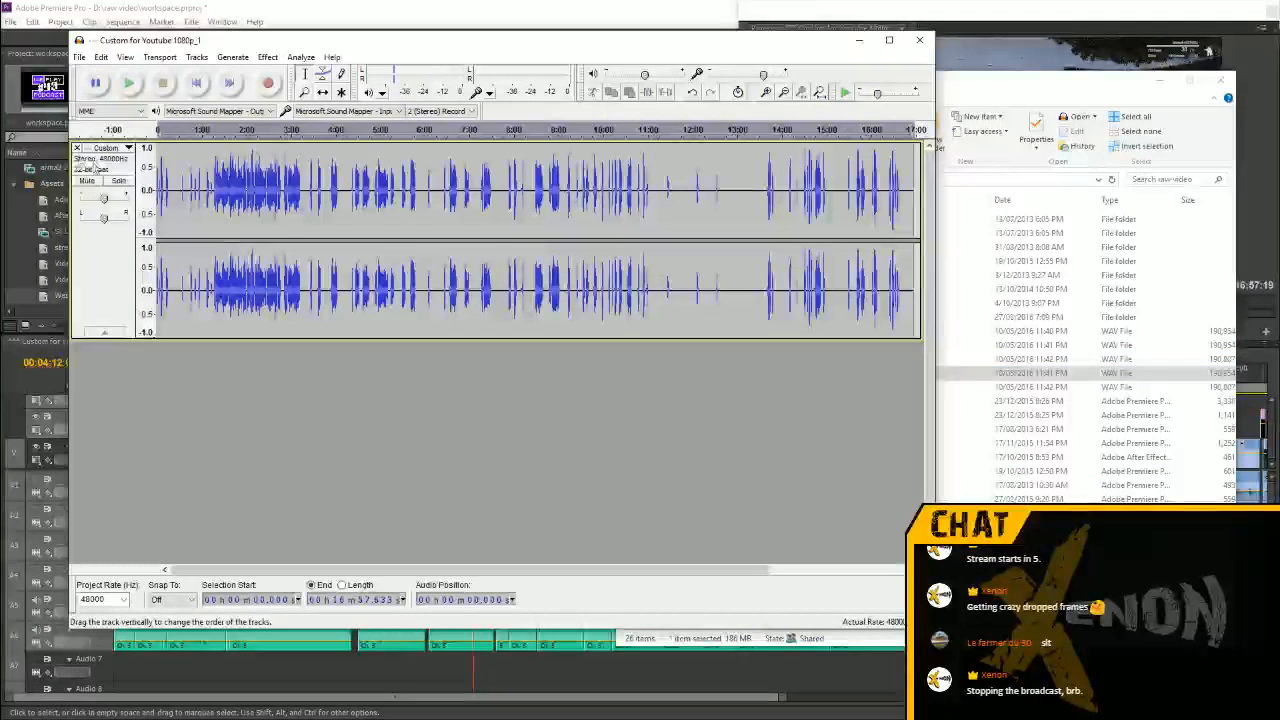
{"action": "left_click", "coordinate": [77, 148]}
{"action": "left_click", "coordinate": [1094, 124]}
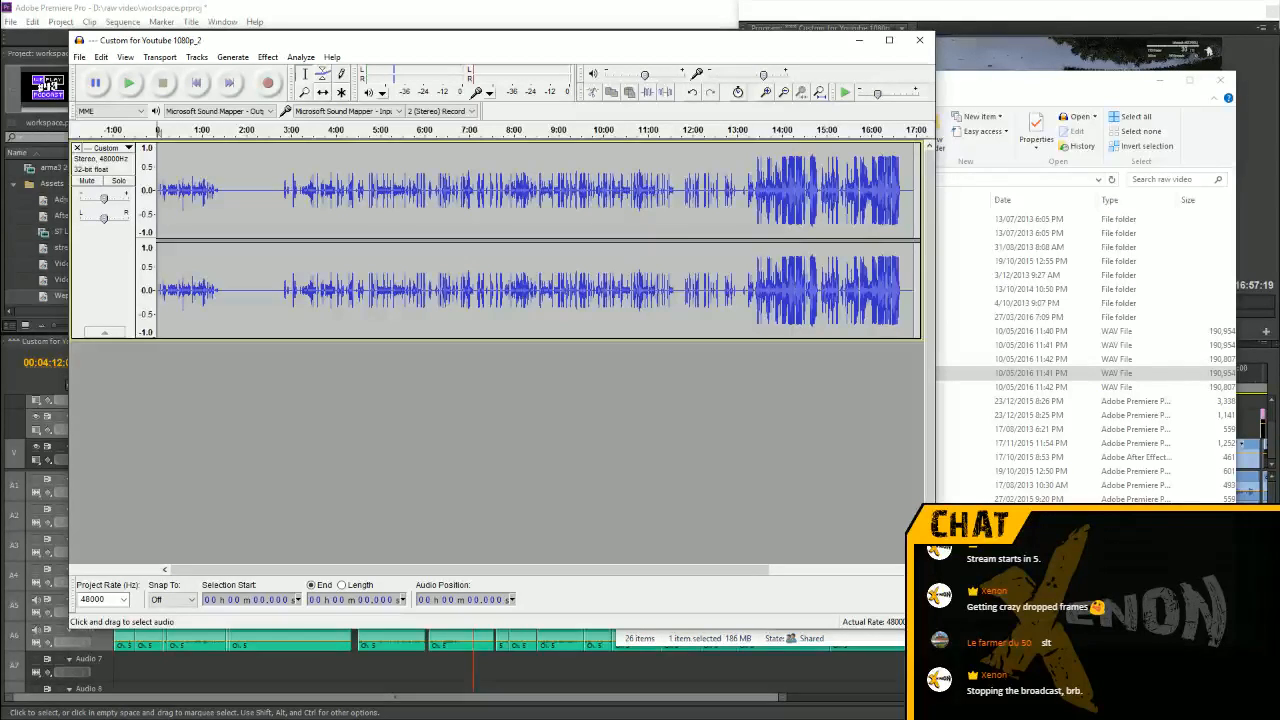
Compress the whole Custom for Youtube 1080p_2 track with a -29 dB threshold and 2:1 ratio, and normalize it
{"action": "left_click", "coordinate": [268, 57]}
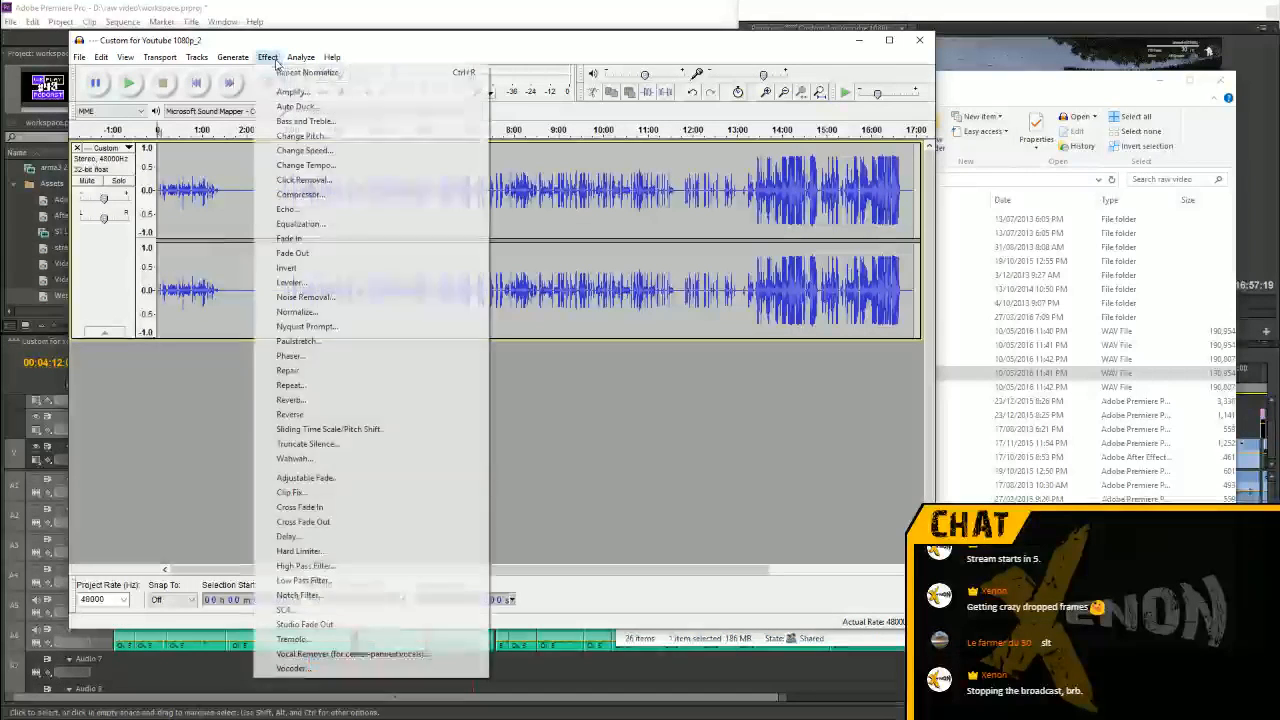
{"action": "left_click", "coordinate": [352, 195]}
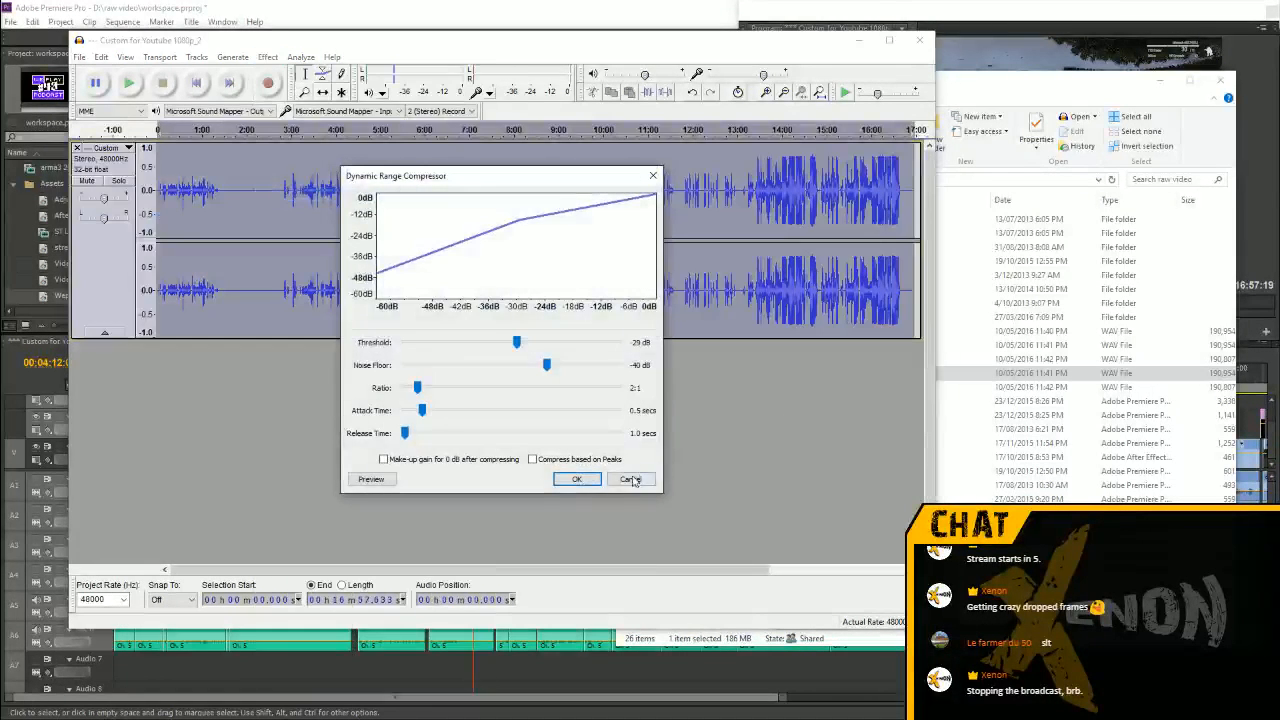
{"action": "left_click", "coordinate": [580, 479]}
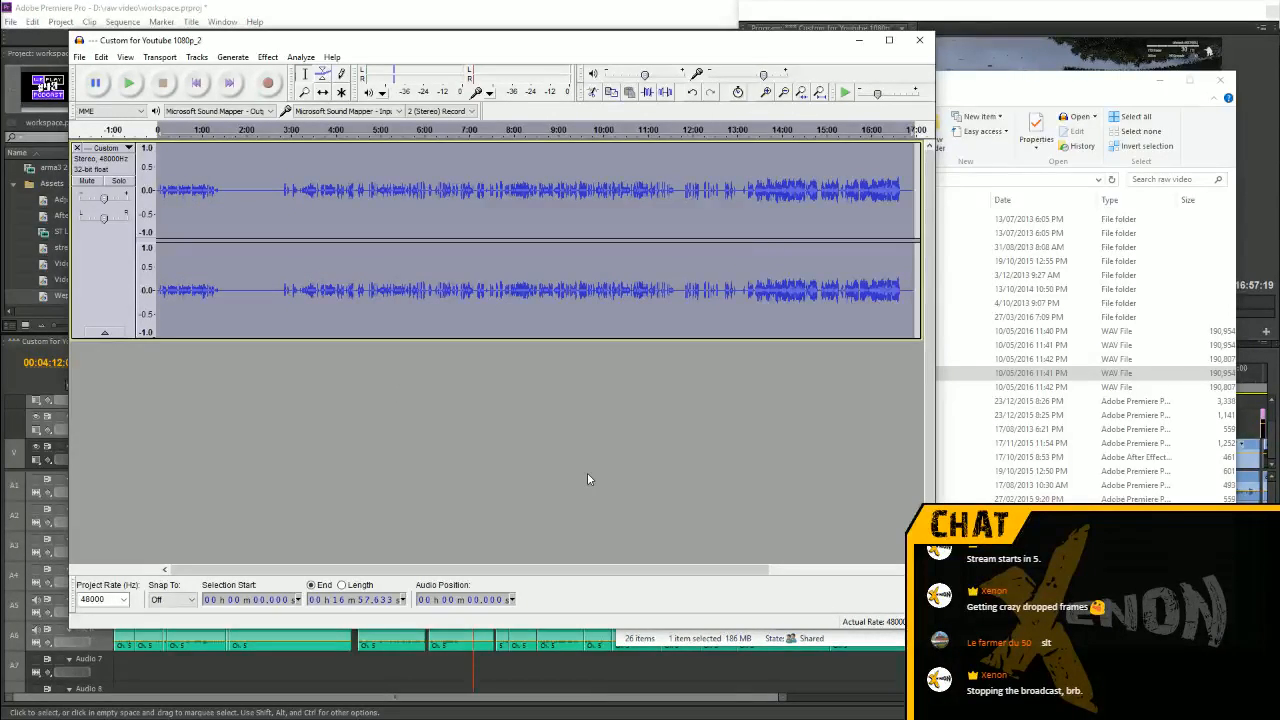
{"action": "left_click", "coordinate": [267, 56]}
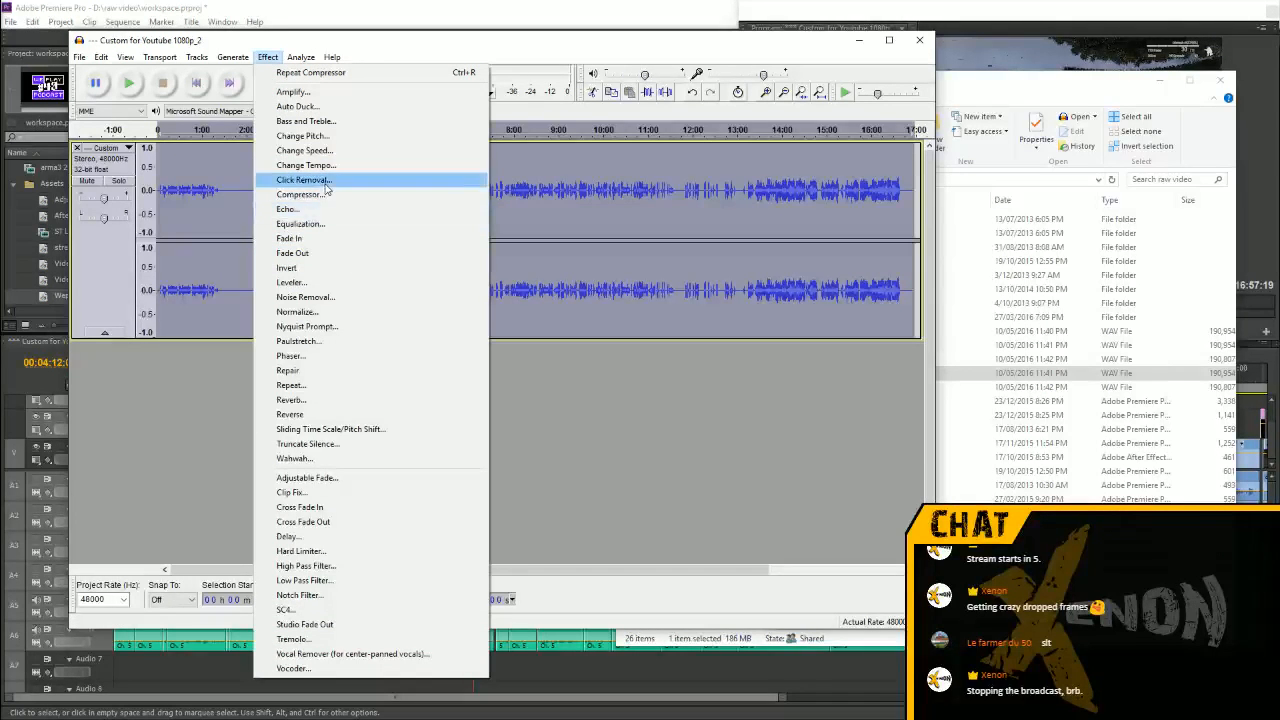
{"action": "left_click", "coordinate": [327, 311]}
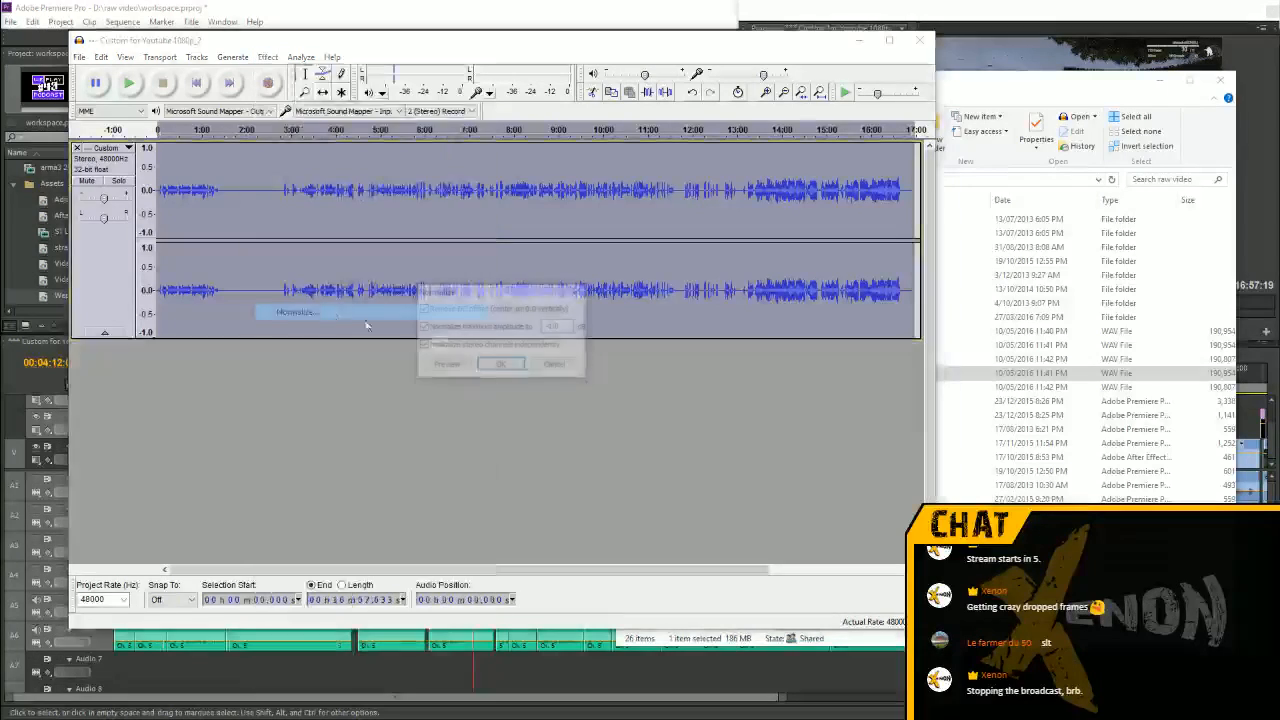
{"action": "left_click", "coordinate": [512, 379]}
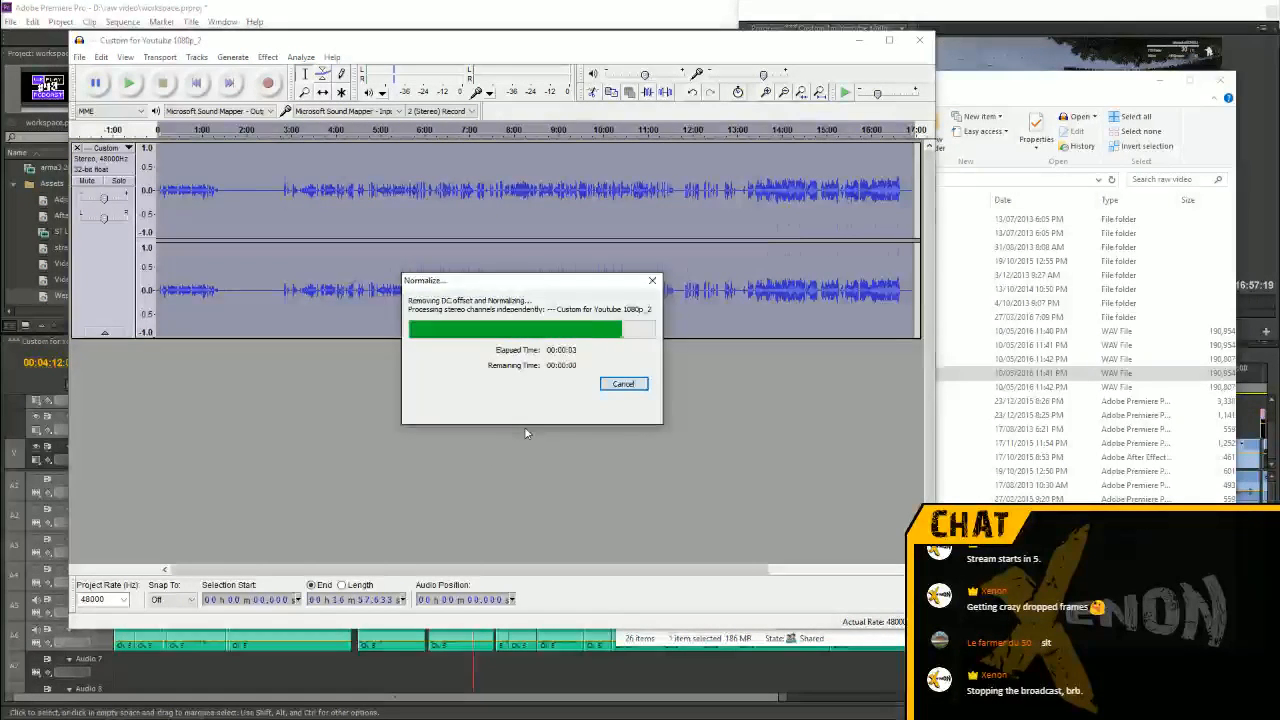
Export the processed track as the WAV file Custom for Youtube 1080p_2C with its existing metadata and close Audacity without saving the project
{"action": "left_click", "coordinate": [79, 57]}
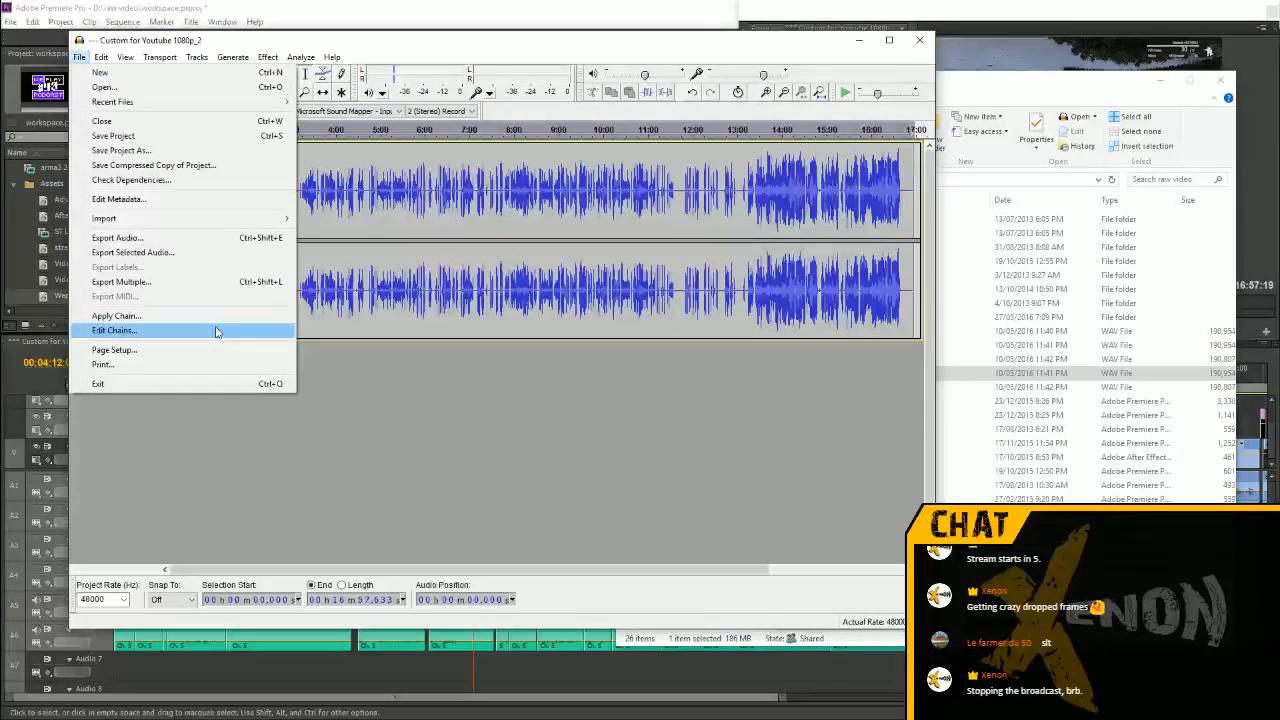
{"action": "left_click", "coordinate": [160, 238]}
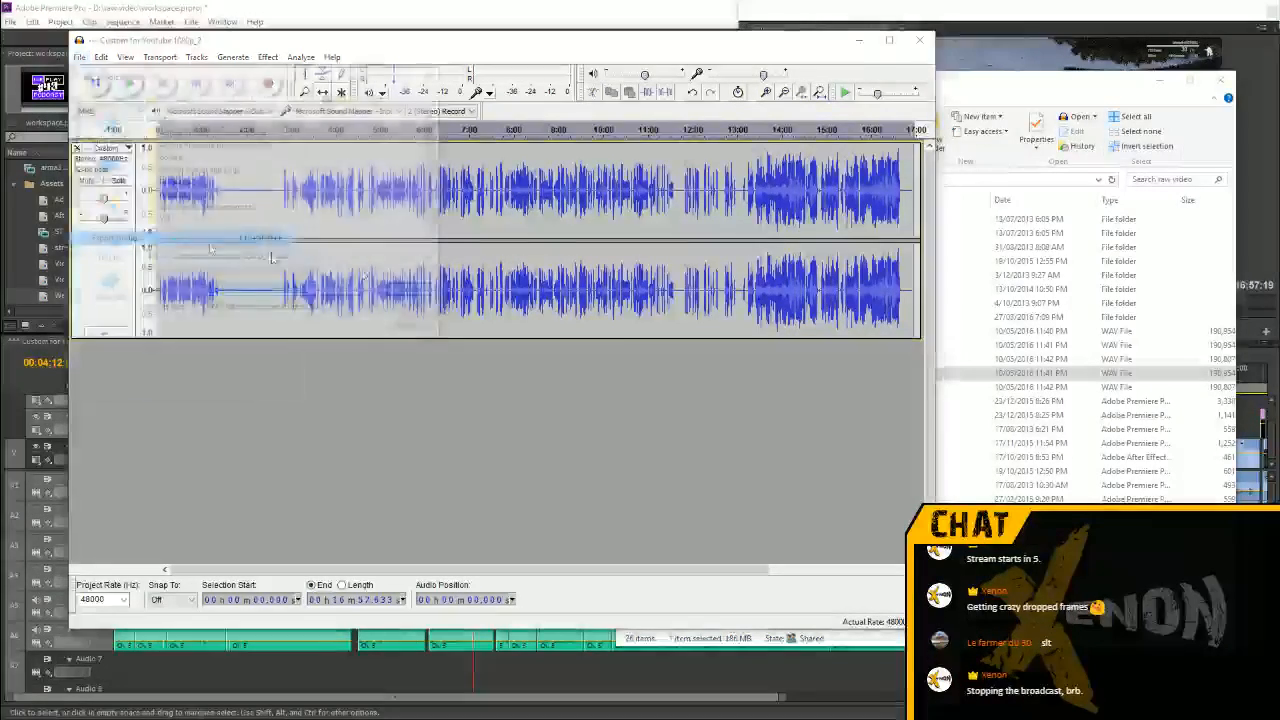
{"action": "left_click", "coordinate": [307, 291]}
{"action": "type", "text": "B"}
{"action": "key", "text": "Return"}
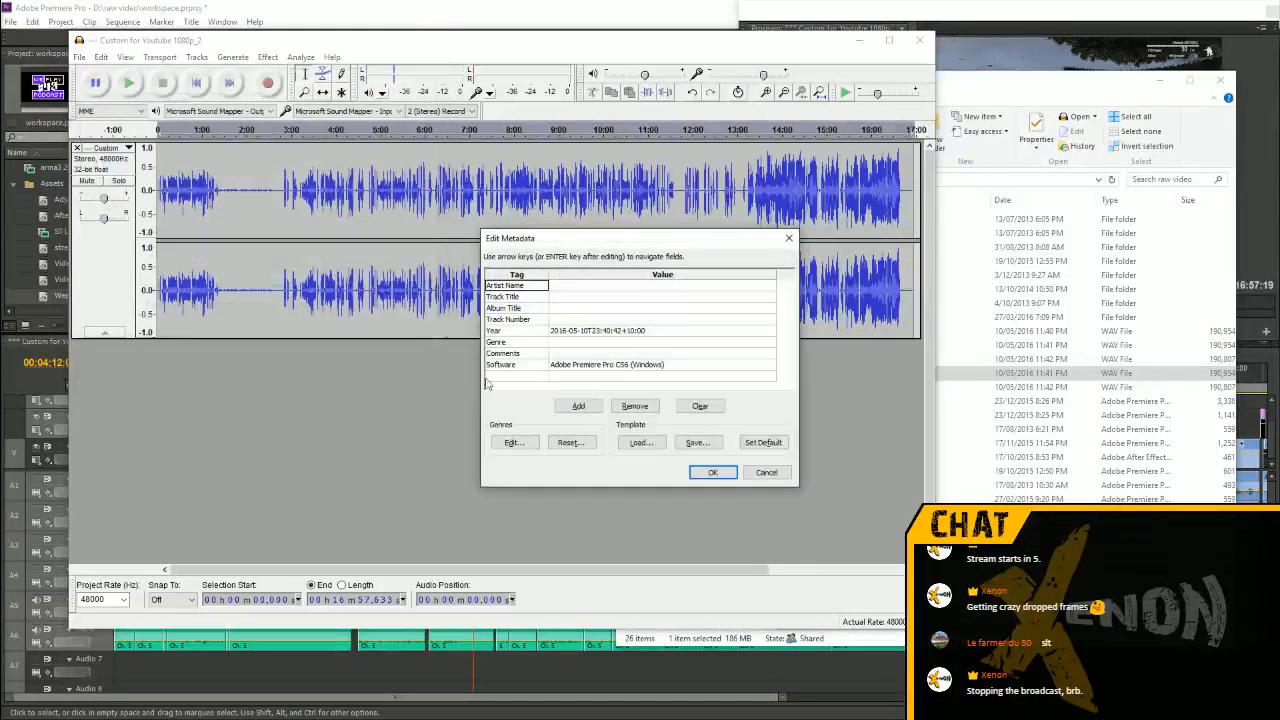
{"action": "left_click", "coordinate": [710, 472]}
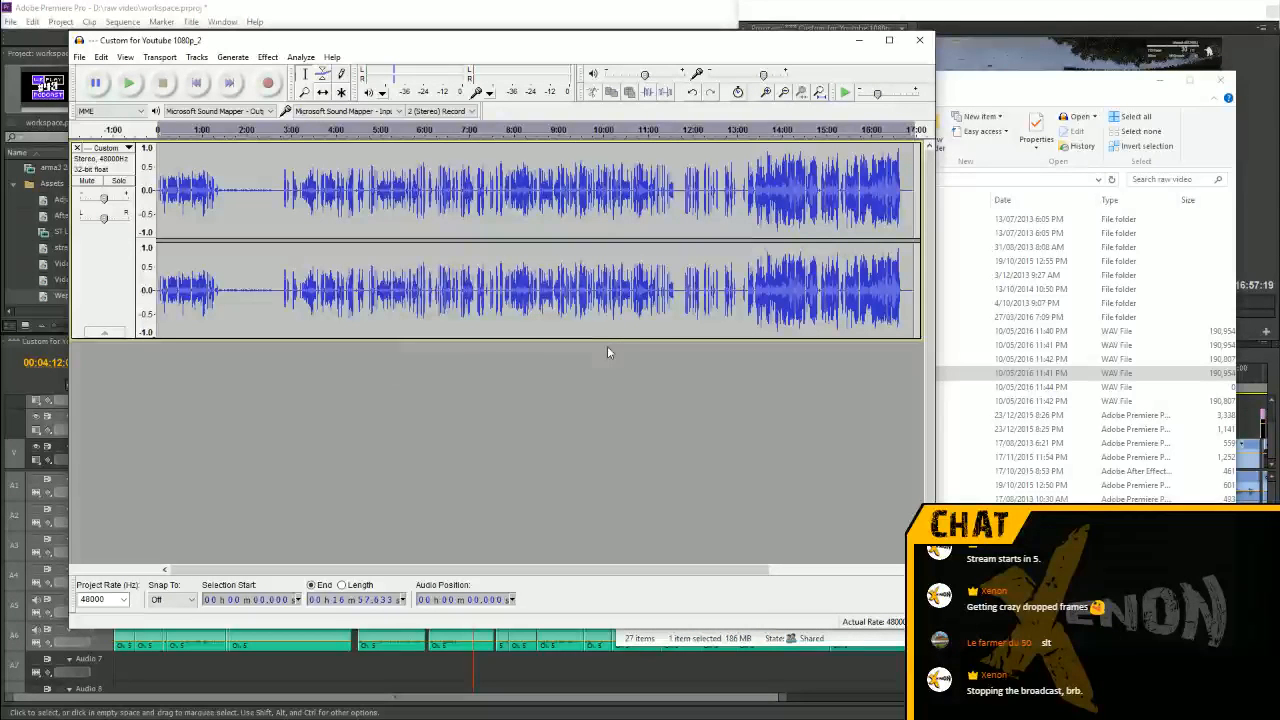
{"action": "left_click", "coordinate": [919, 40]}
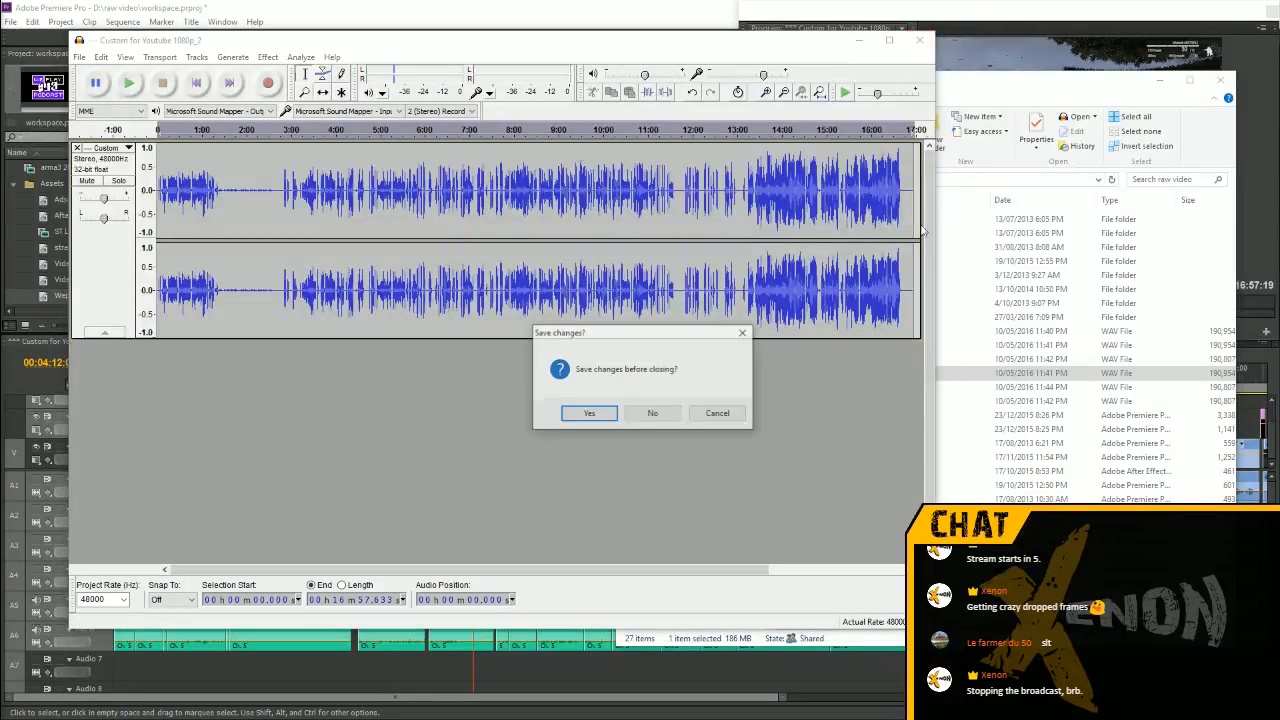
{"action": "left_click", "coordinate": [652, 414]}
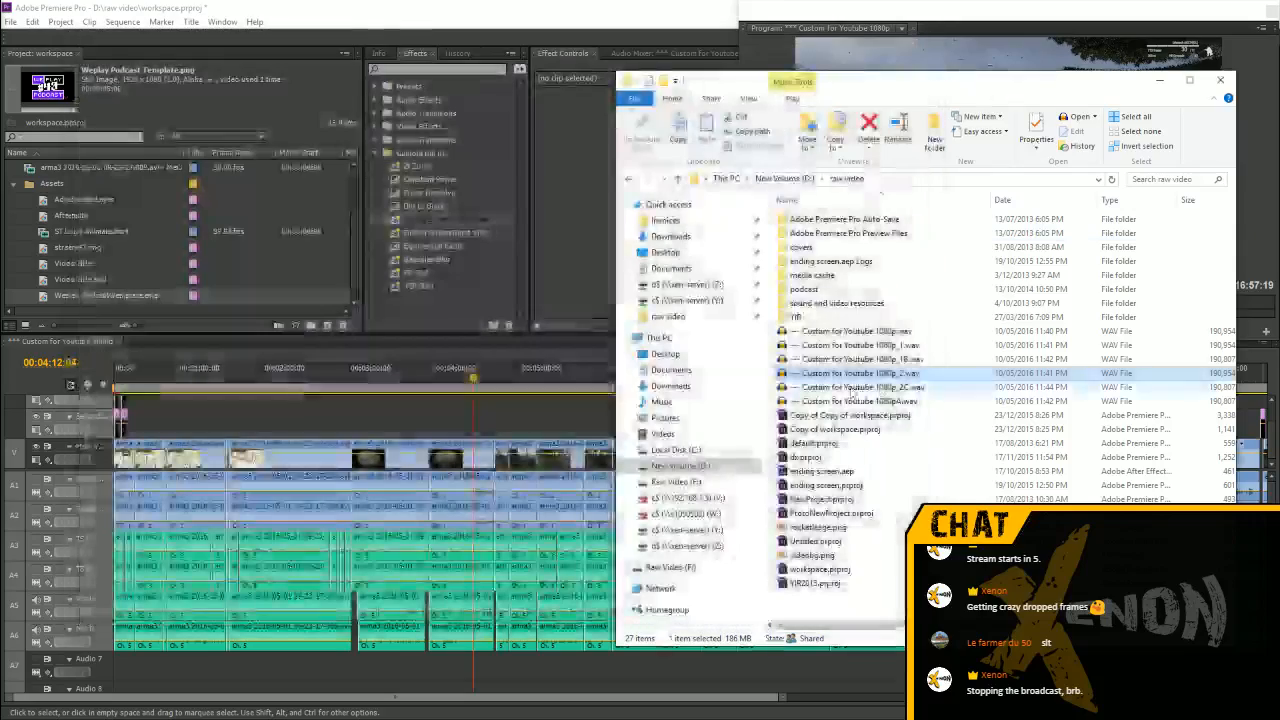
Select the three processed files Custom for Youtube 1080pA.wav, 1080p_1B.wav and 1080p_2C.wav in the raw video folder
{"action": "left_click", "coordinate": [924, 401]}
{"action": "left_click", "coordinate": [920, 359], "text": "ctrl"}
{"action": "left_click", "coordinate": [920, 387], "text": "ctrl"}
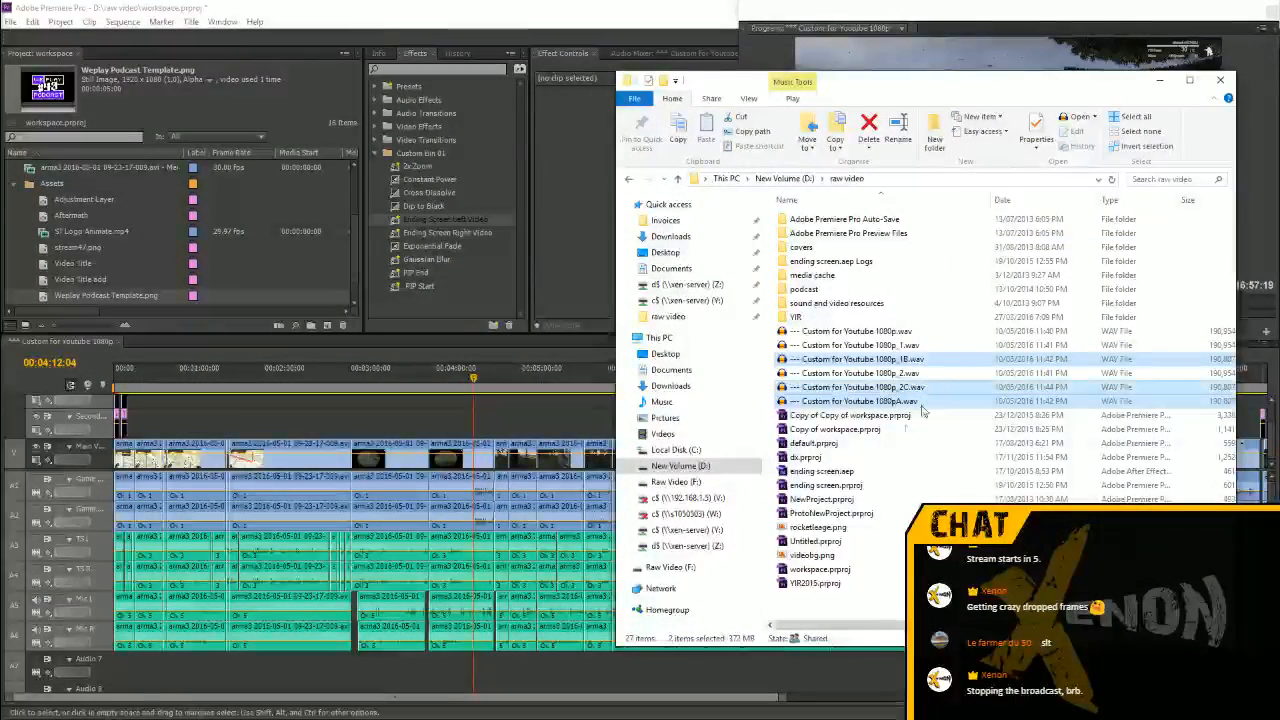
Switch to Premiere Pro and delete all the original audio clips from the sequence, keeping the video clips
{"action": "left_click", "coordinate": [704, 20]}
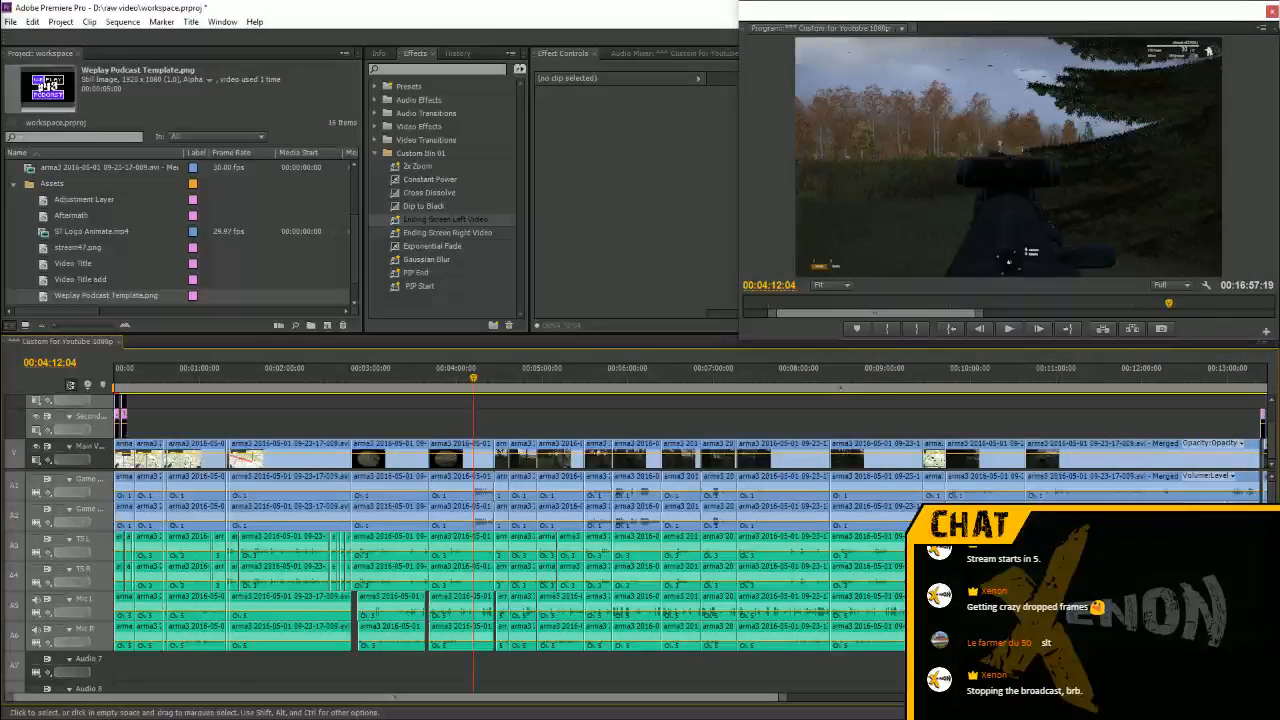
{"action": "key", "text": "minus"}
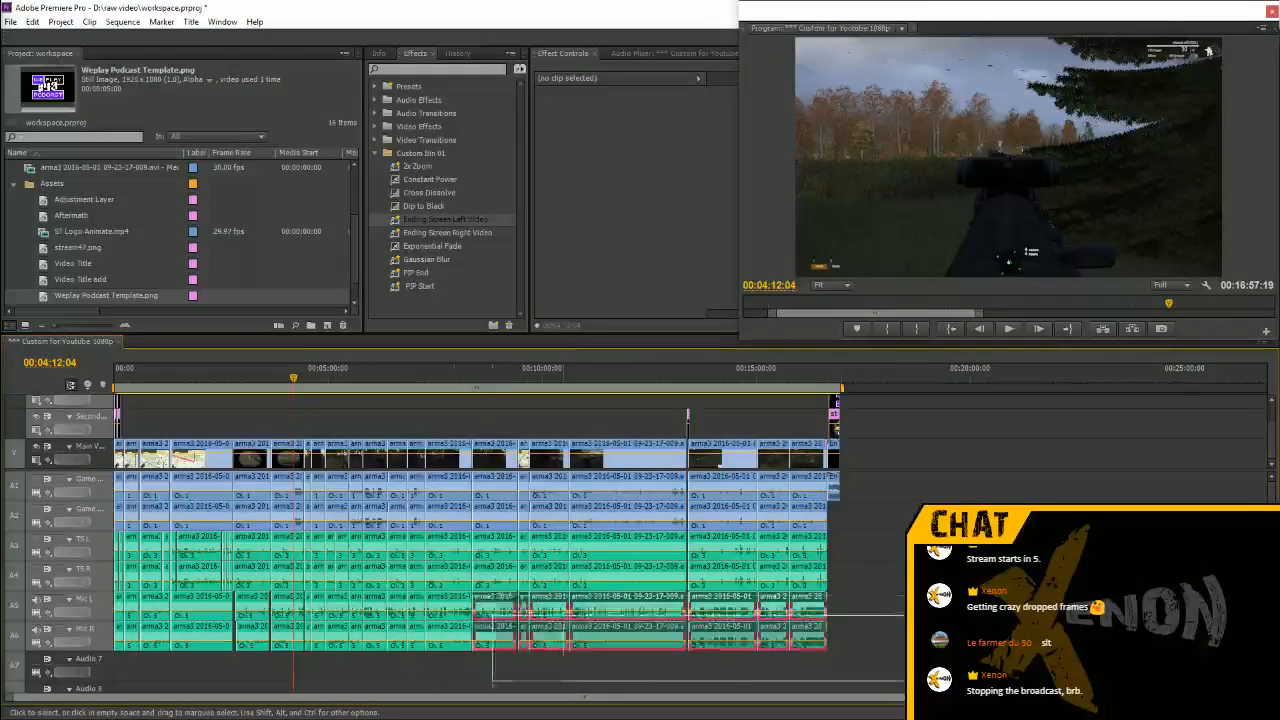
{"action": "key", "text": "Delete"}
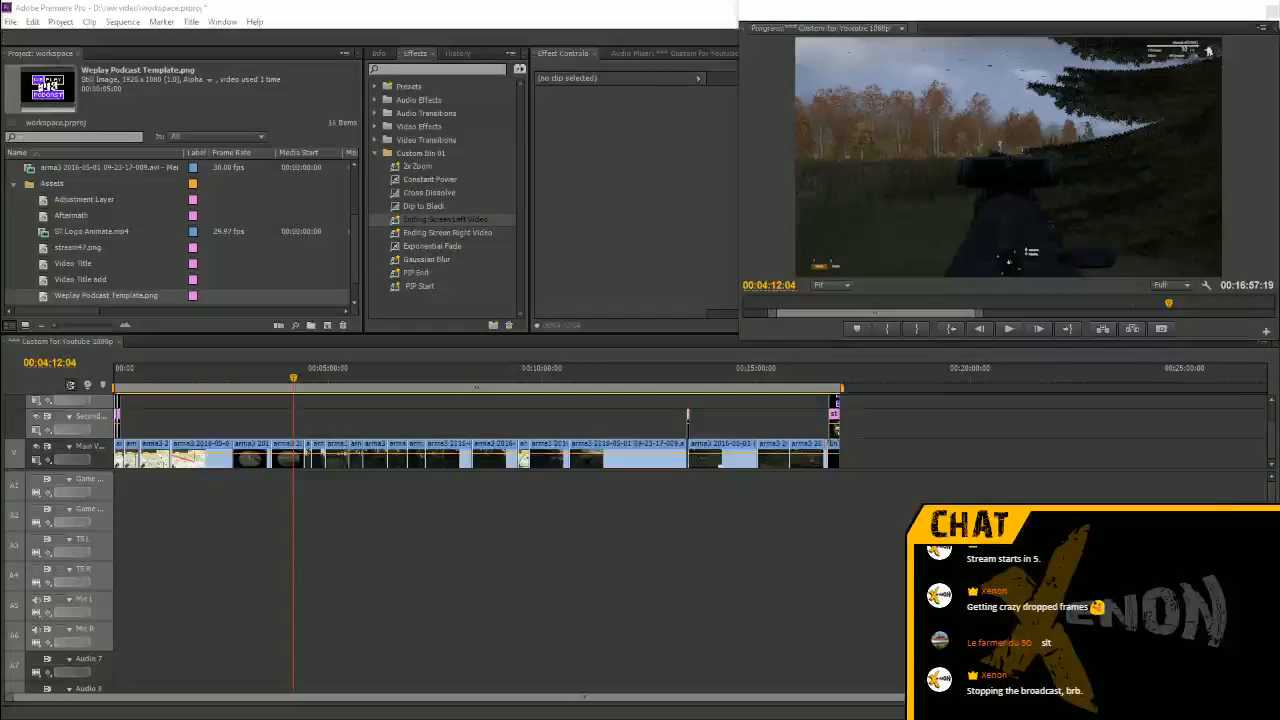
Import the three selected WAV files into the project and place 1080pA on A1, 1080p_1B on A3 and 1080p_2C on A5 at the sequence start
{"action": "key", "text": "alt+Tab"}
{"action": "left_click_drag", "start_coordinate": [929, 362], "coordinate": [334, 301]}
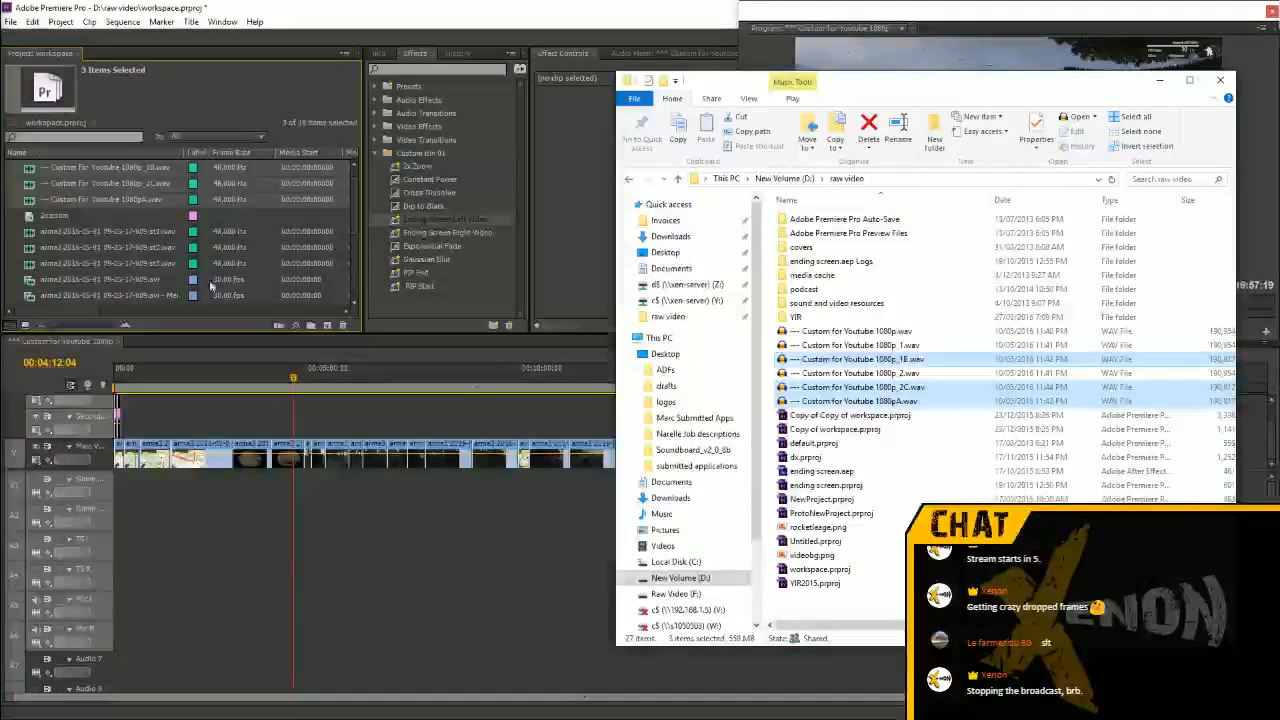
{"action": "left_click", "coordinate": [95, 215]}
{"action": "left_click_drag", "start_coordinate": [95, 215], "coordinate": [122, 490]}
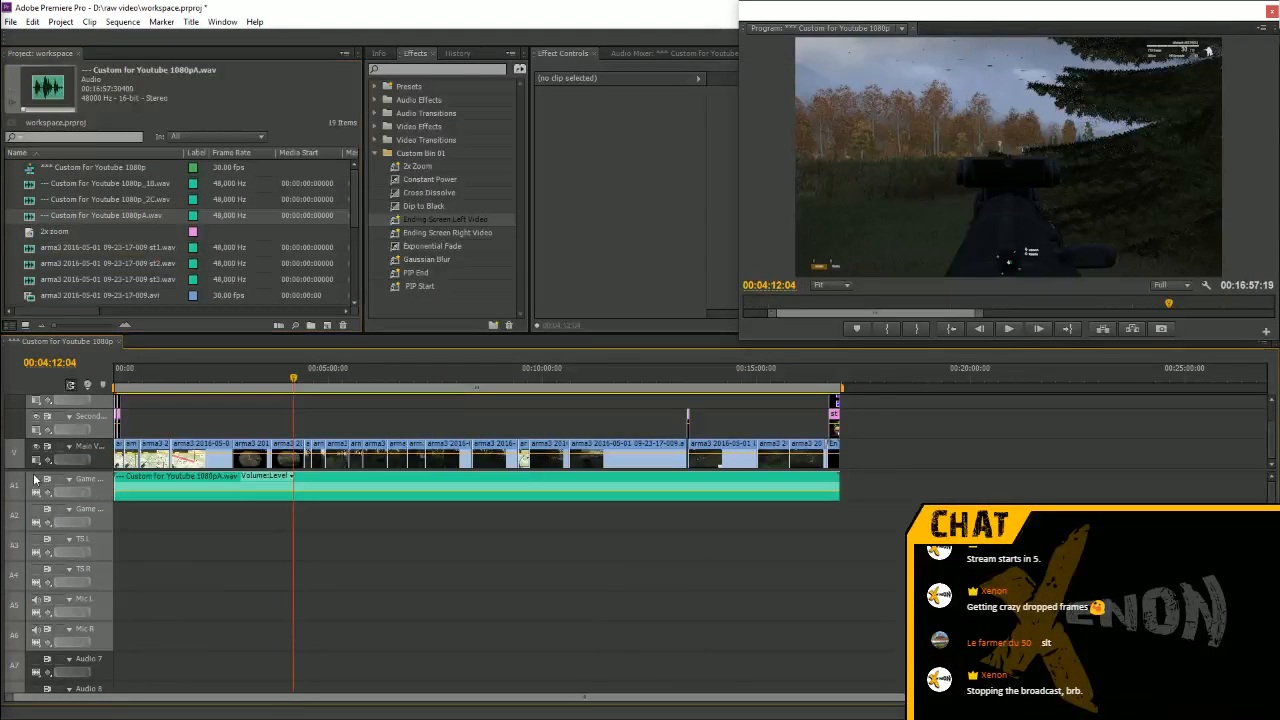
{"action": "left_click", "coordinate": [94, 198]}
{"action": "left_click_drag", "start_coordinate": [66, 183], "coordinate": [125, 545]}
{"action": "left_click_drag", "start_coordinate": [94, 199], "coordinate": [114, 618]}
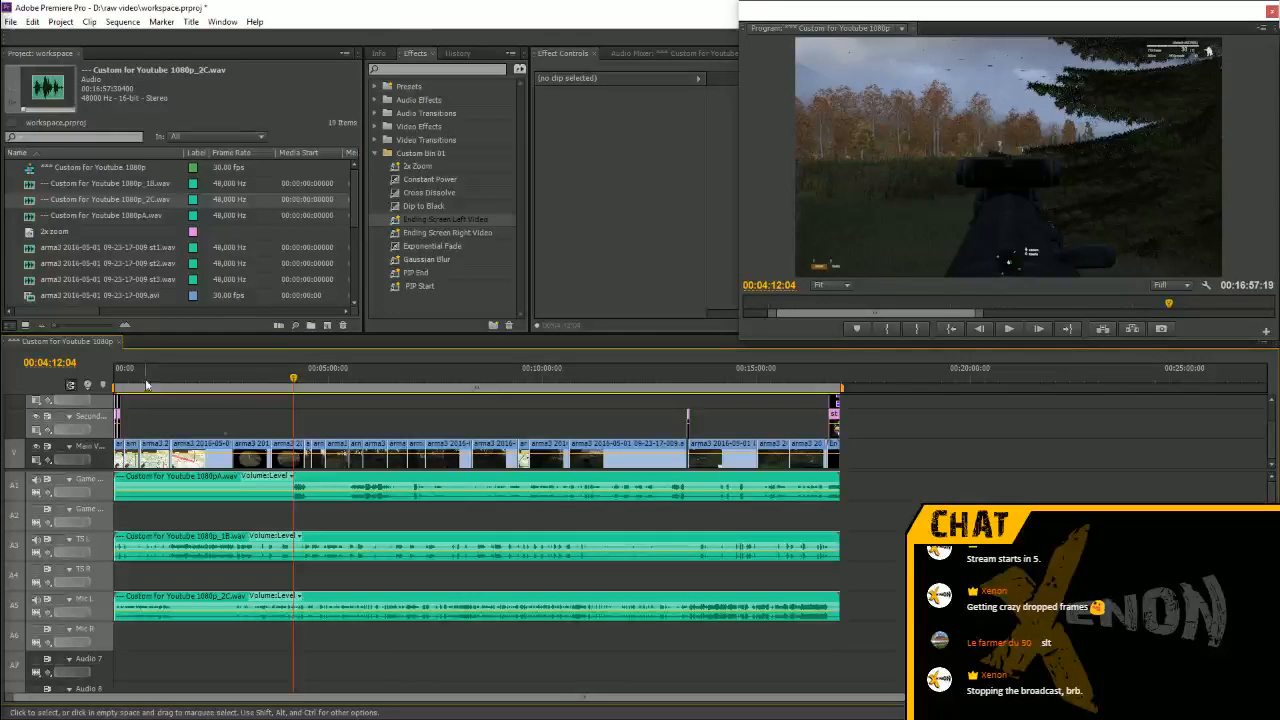
Play the sequence from its beginning to check the replaced audio
{"action": "key", "text": "Home"}
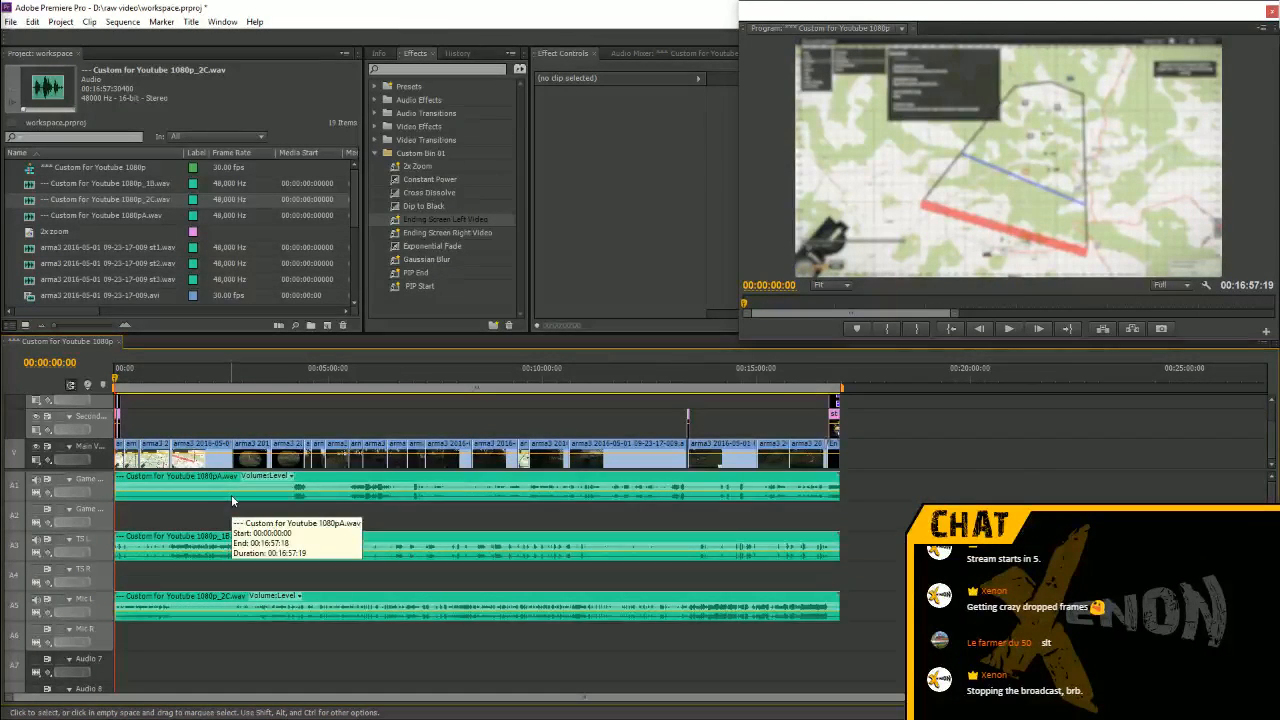
{"action": "key", "text": "equal"}
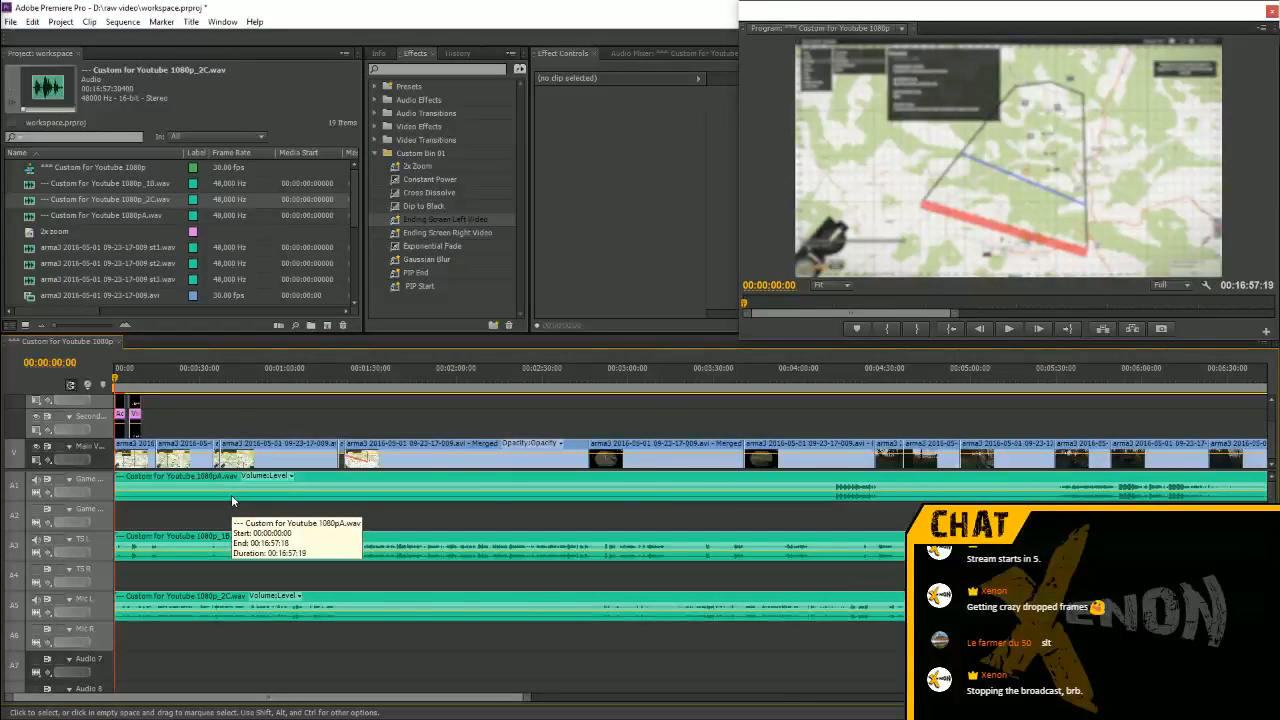
{"action": "key", "text": "minus"}
{"action": "key", "text": "equal"}
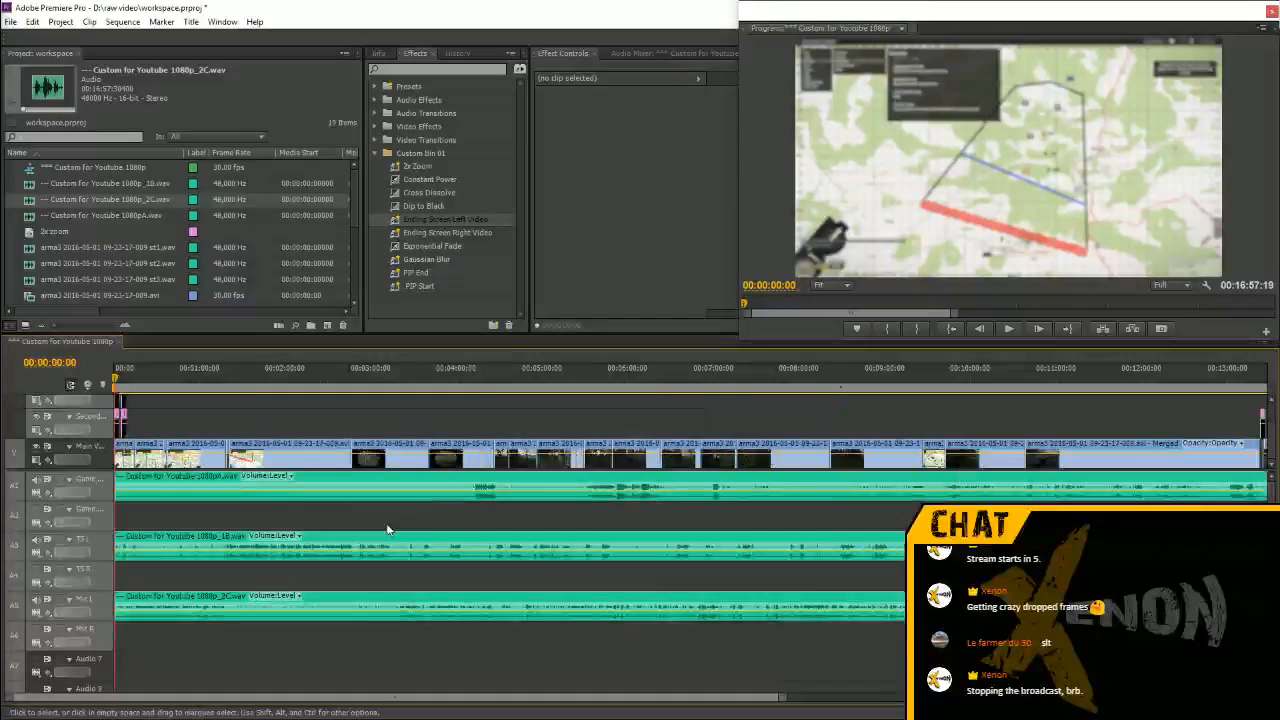
{"action": "key", "text": "minus"}
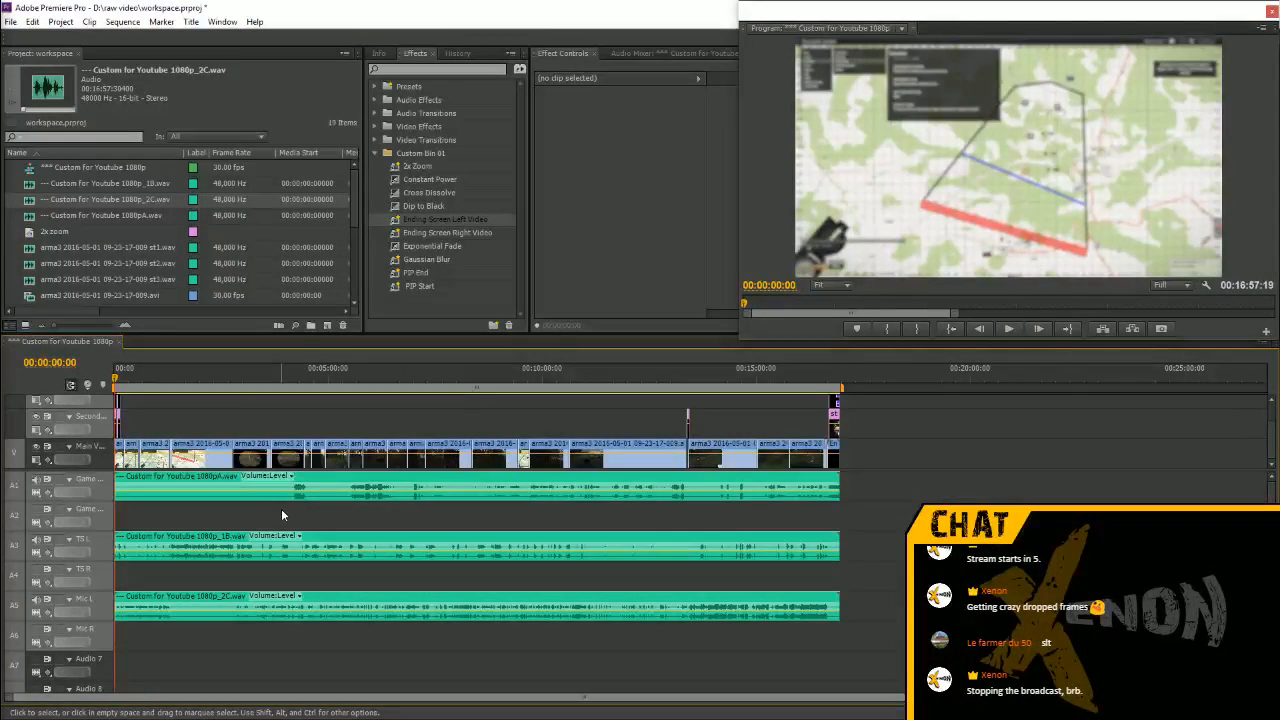
{"action": "key", "text": "equal"}
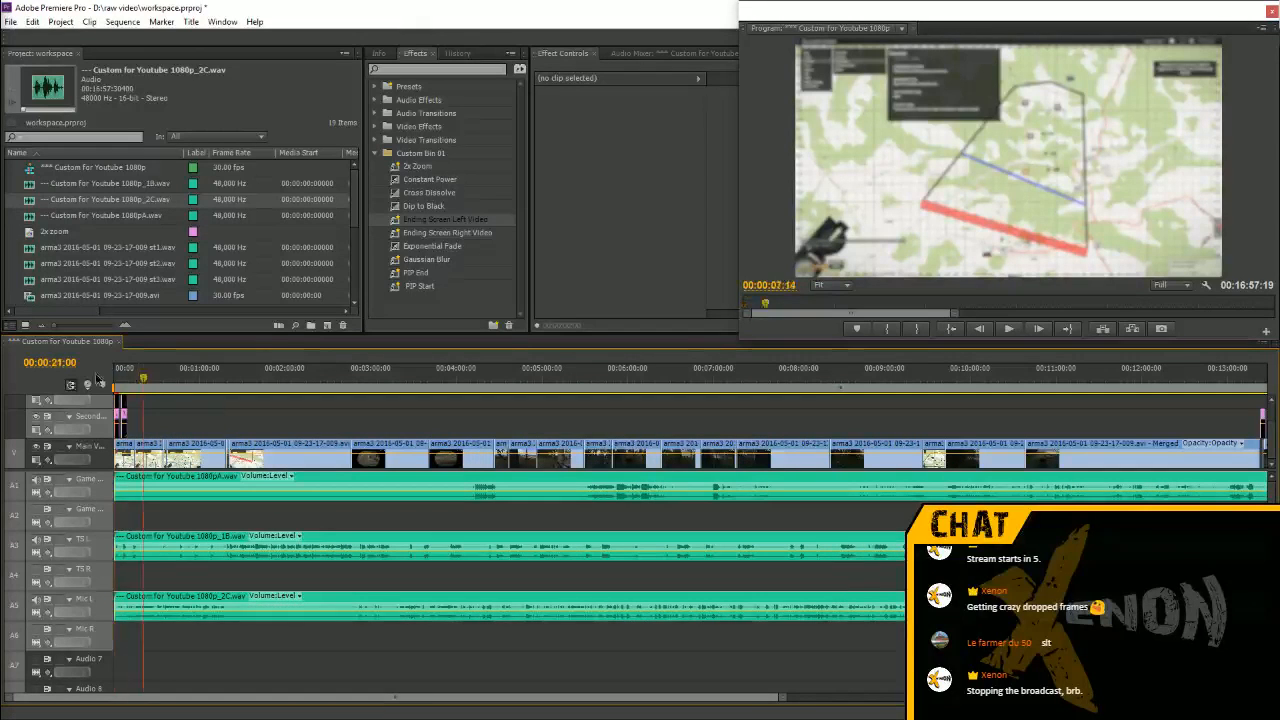
{"action": "key", "text": "space"}
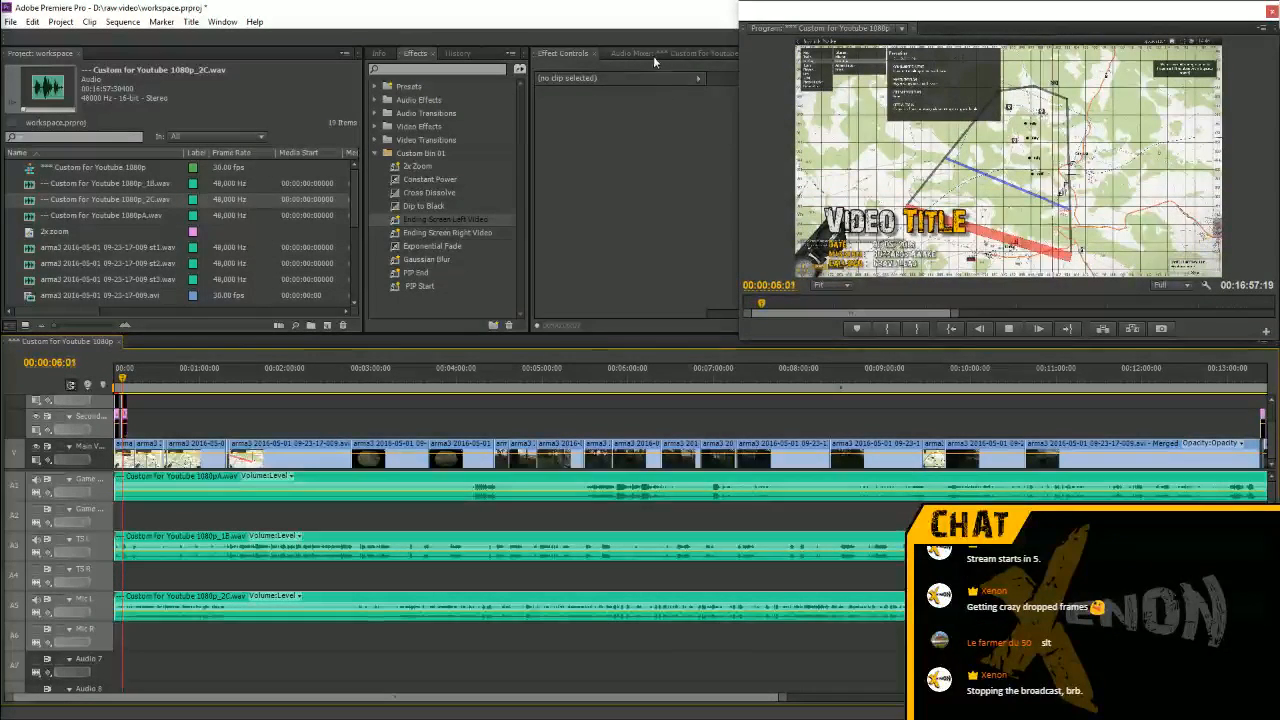
Lower the TS L track volume to -6.0 dB in the Audio Mixer and move the floating Program monitor clear of the mixer
{"action": "key", "text": "shift+6"}
{"action": "key", "text": "space"}
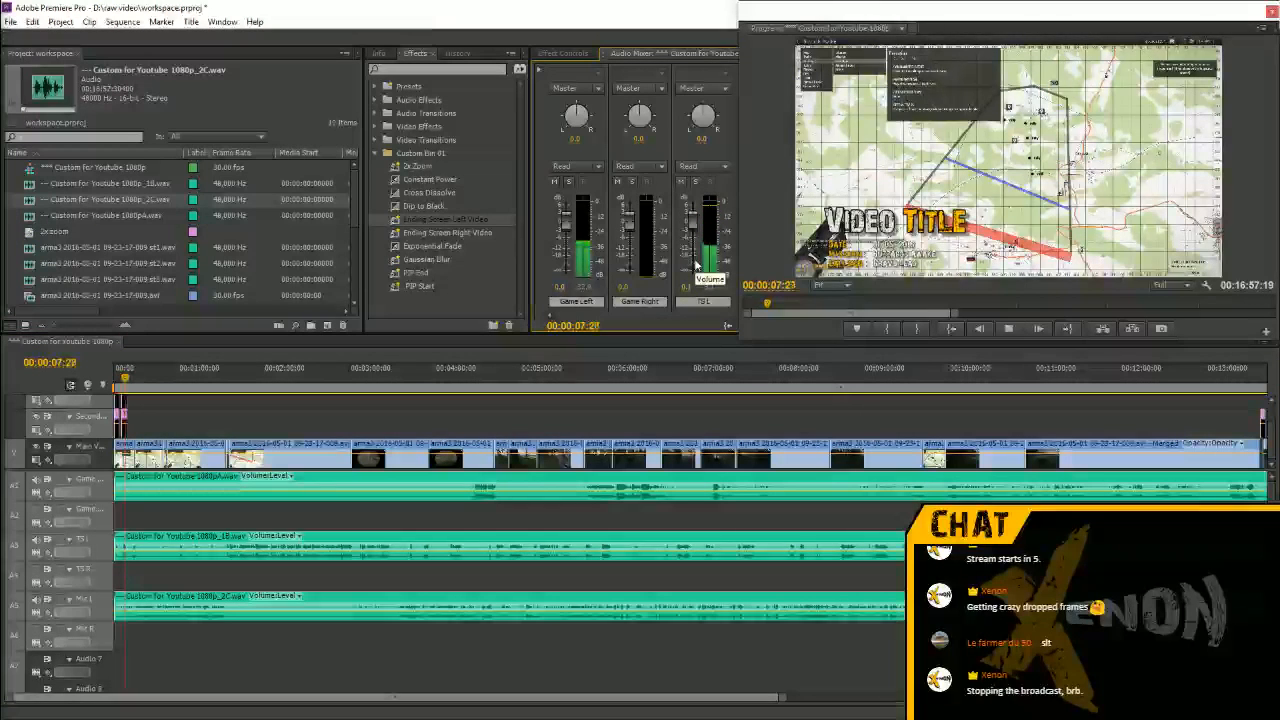
{"action": "left_click", "coordinate": [748, 90]}
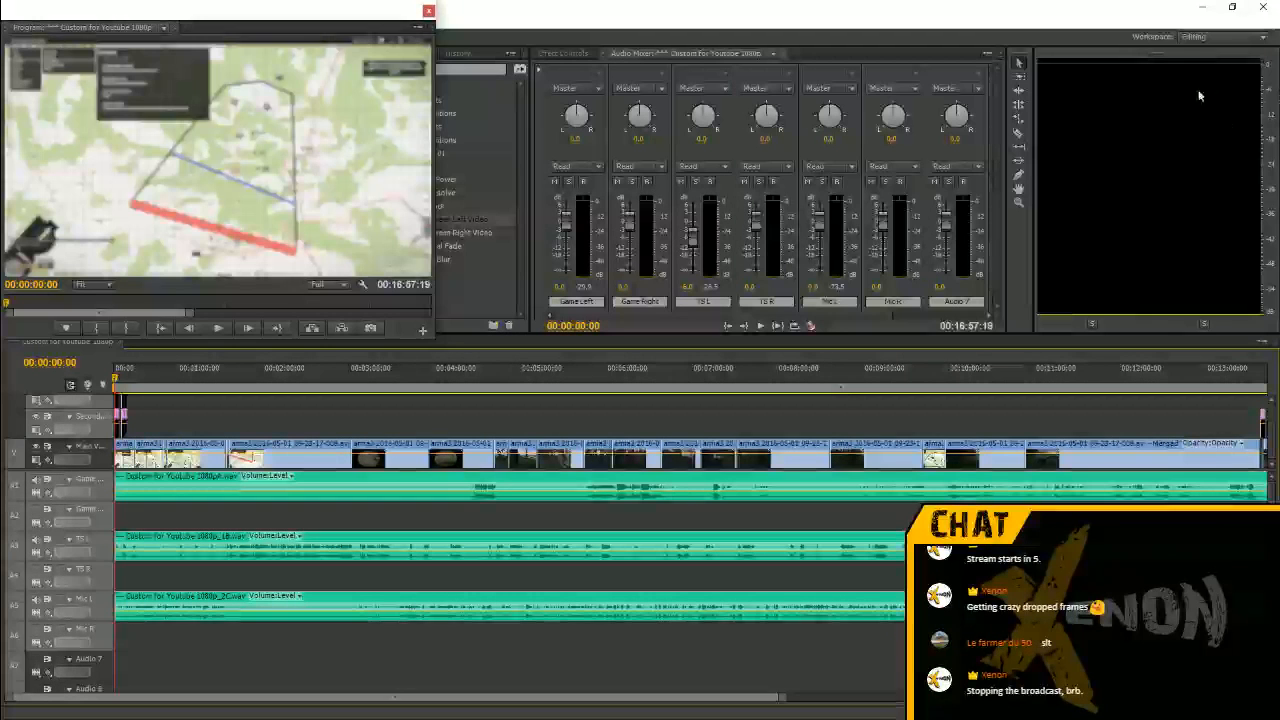
Play the sequence's opening and the part from about 1:35 to examine the levels of the game, TS and mic tracks
{"action": "key", "text": "space"}
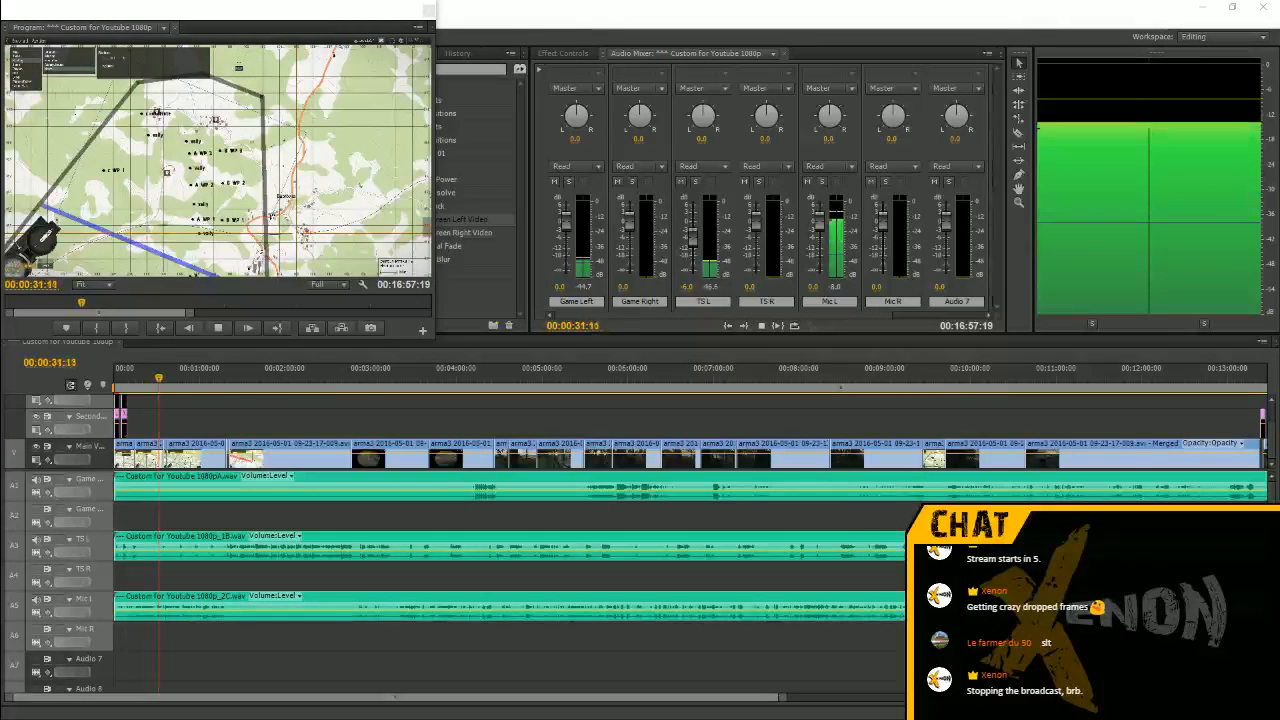
{"action": "key", "text": "space"}
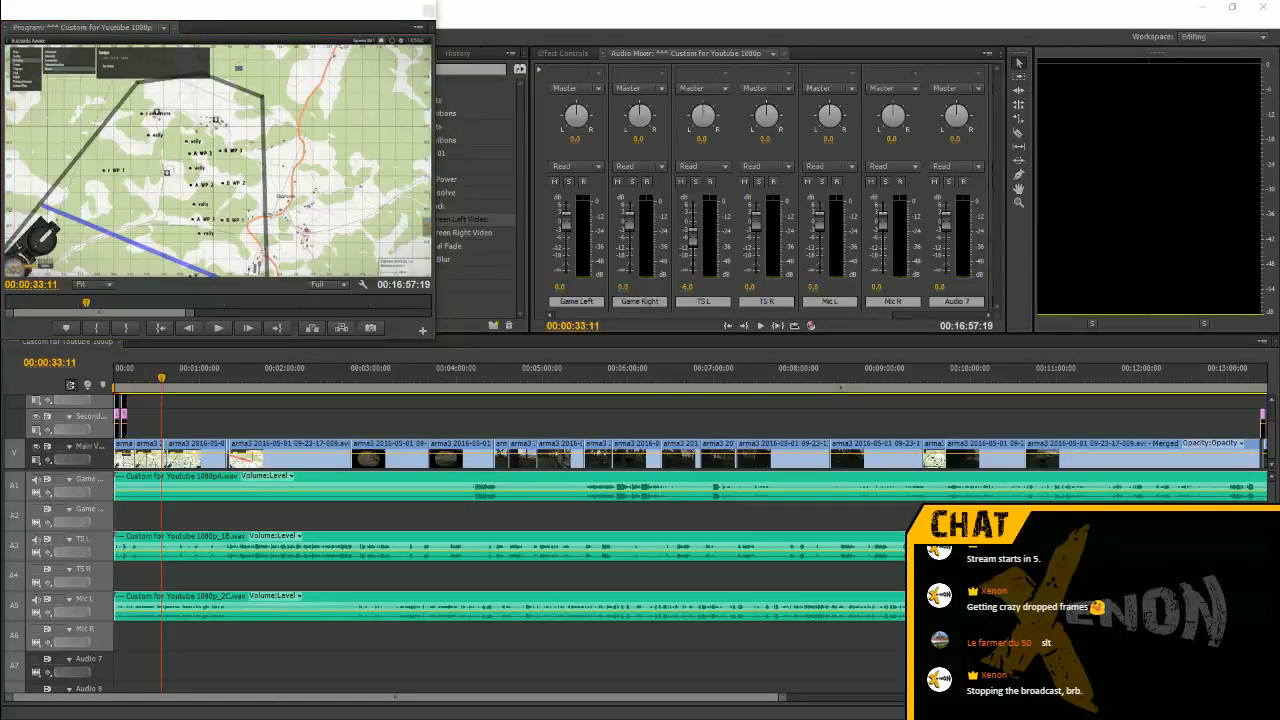
{"action": "key", "text": "alt+Tab"}
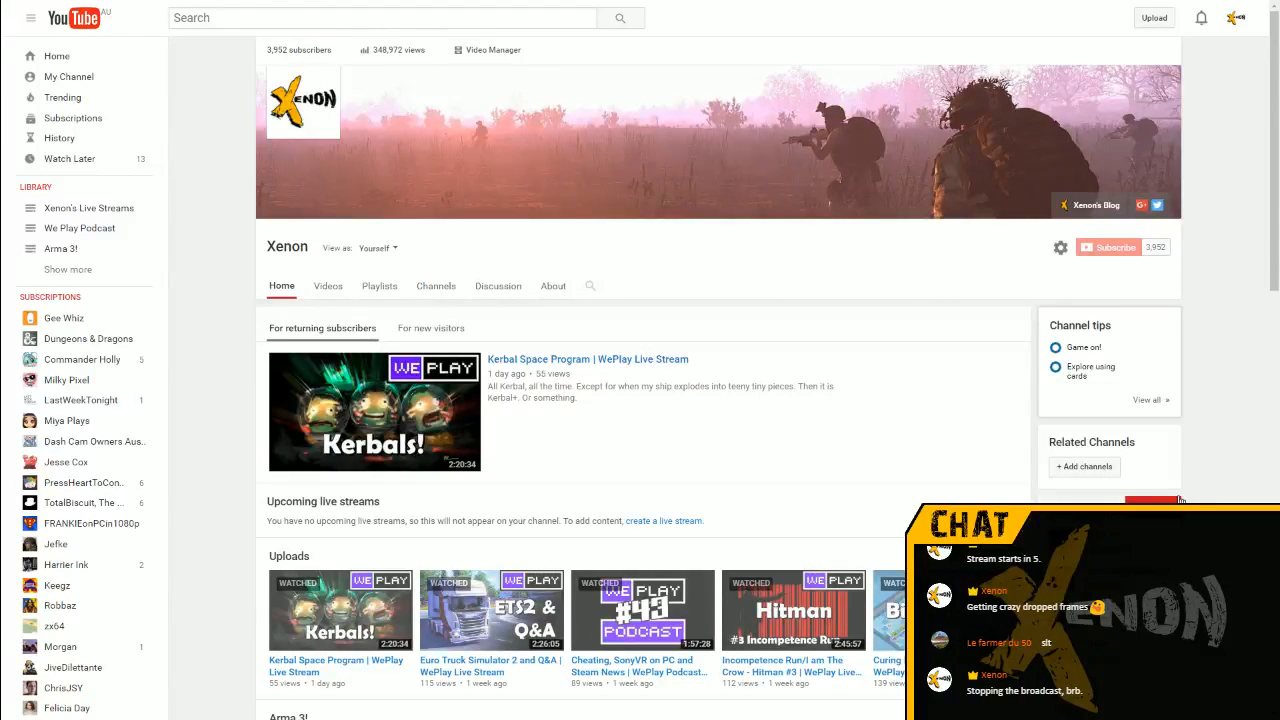
{"action": "key", "text": "alt+Tab"}
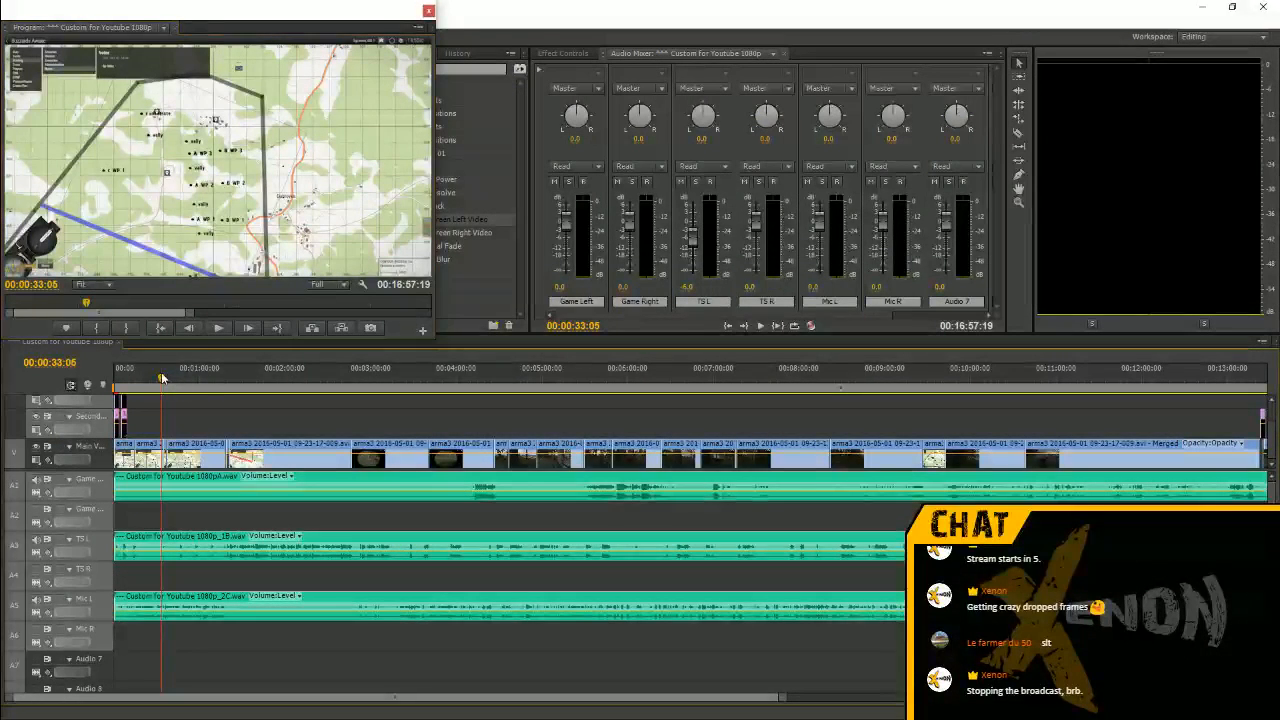
{"action": "key", "text": "space"}
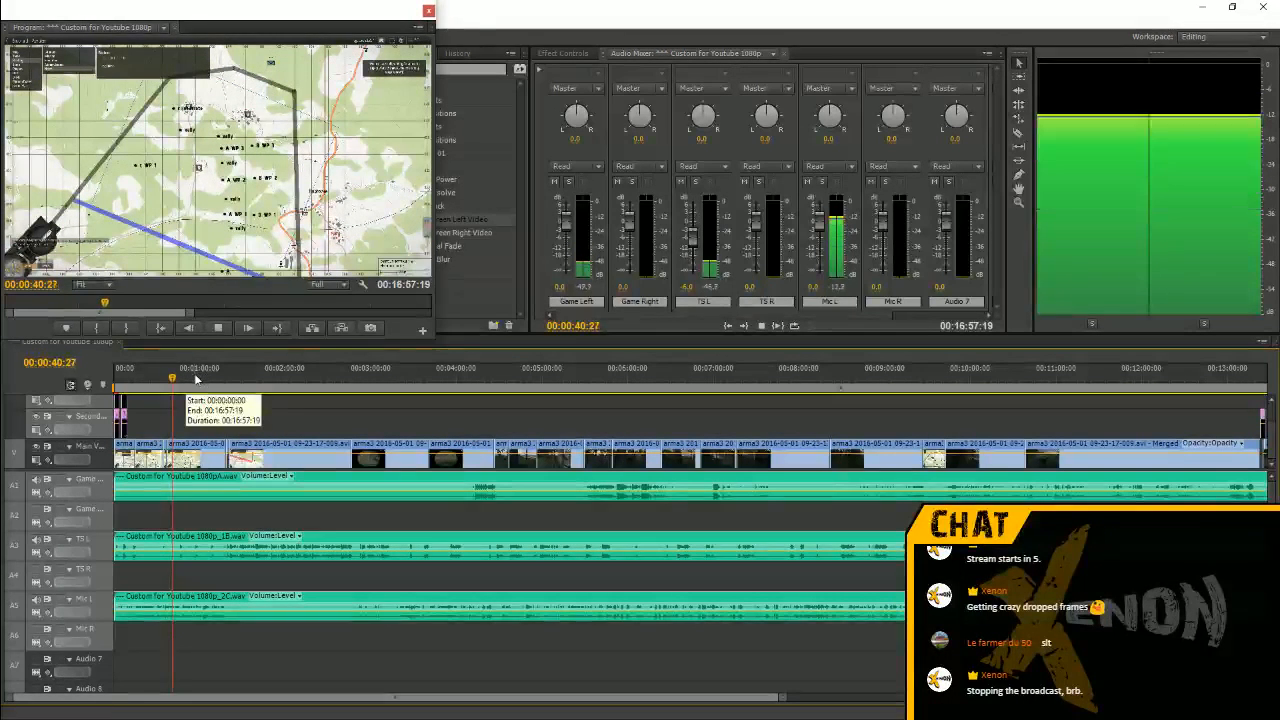
{"action": "left_click", "coordinate": [249, 381]}
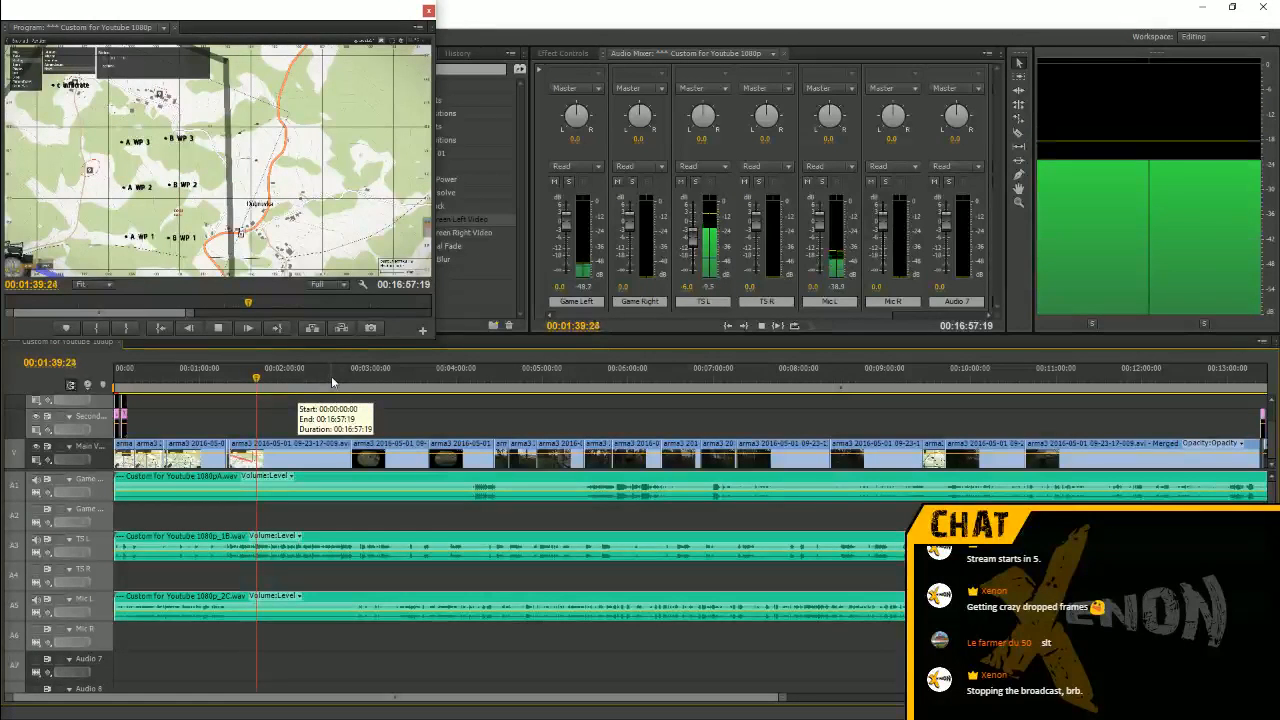
{"action": "key", "text": "space"}
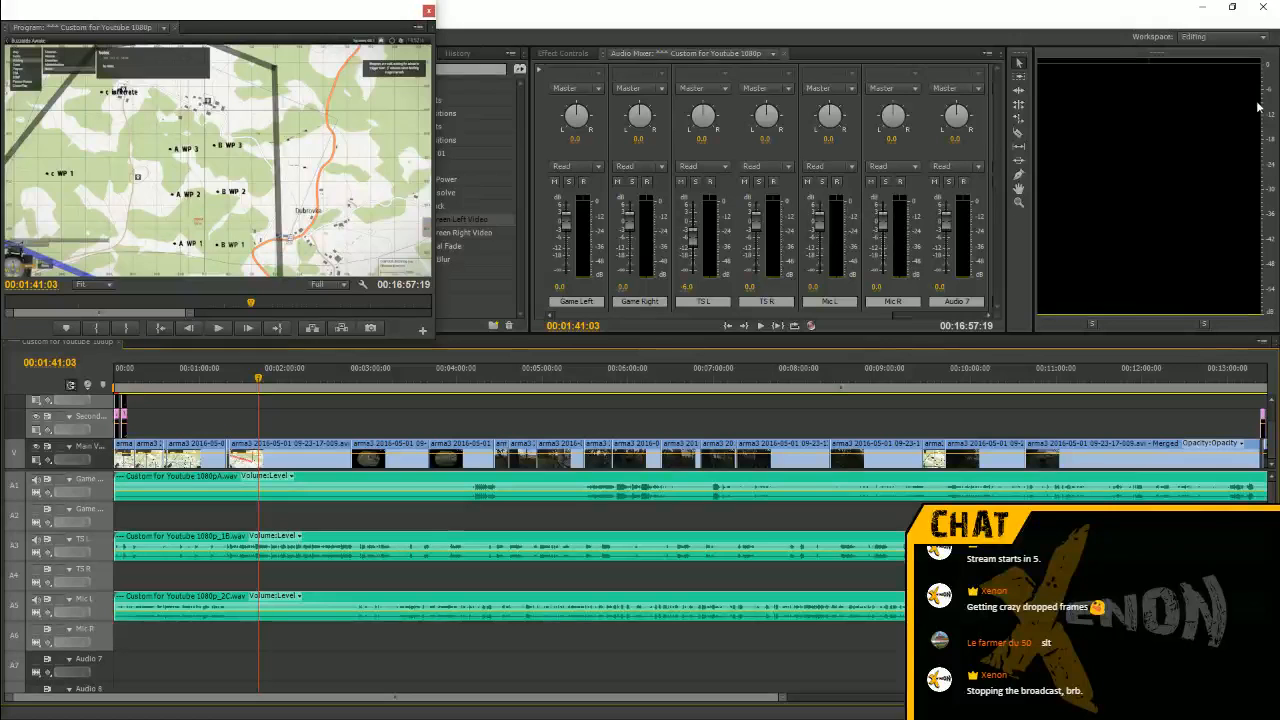
{"action": "key", "text": "space"}
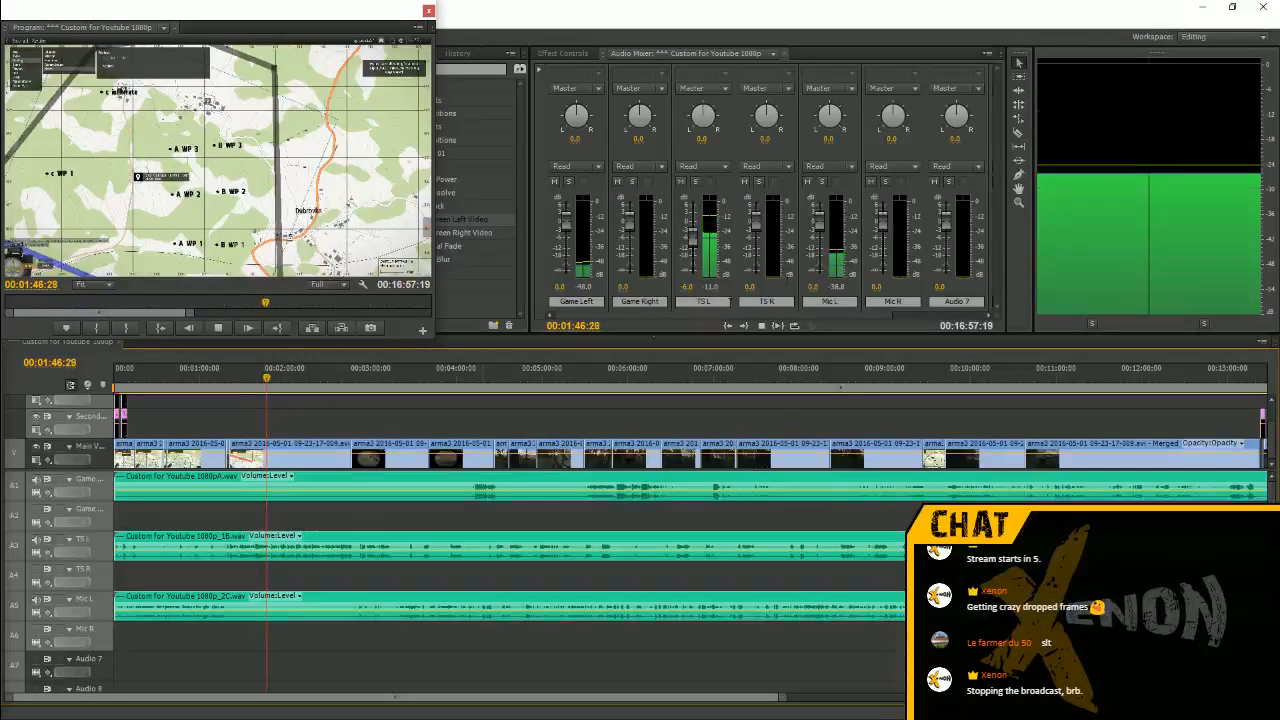
Play the sequence from about 1:47 and sample it around 3:30, 4:13 and 5:28 to examine the track levels
{"action": "key", "text": "space"}
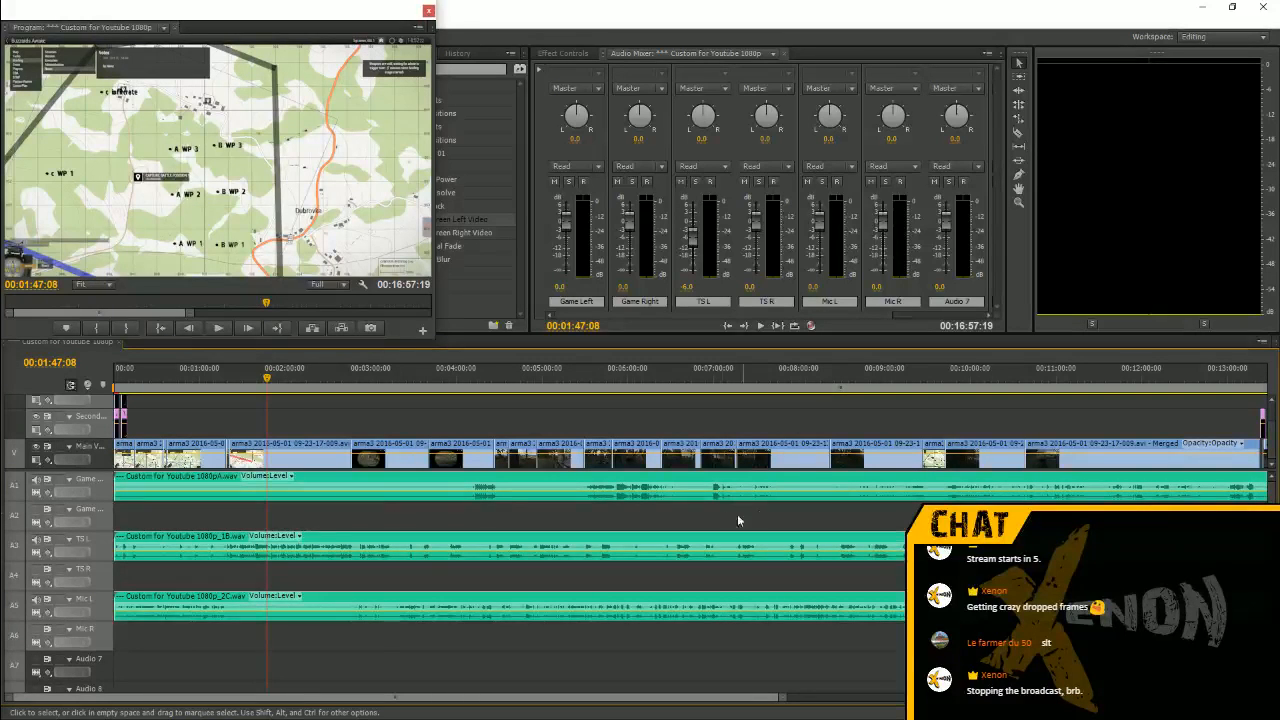
{"action": "left_click", "coordinate": [329, 484]}
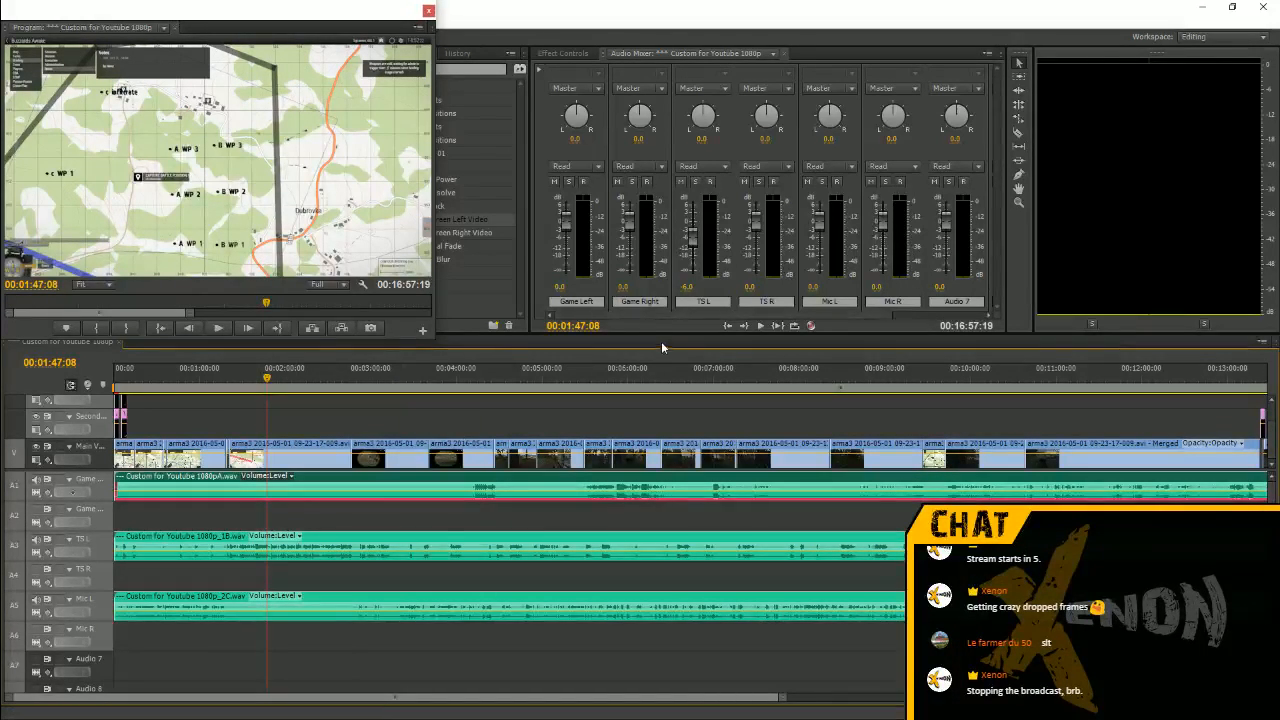
{"action": "key", "text": "space"}
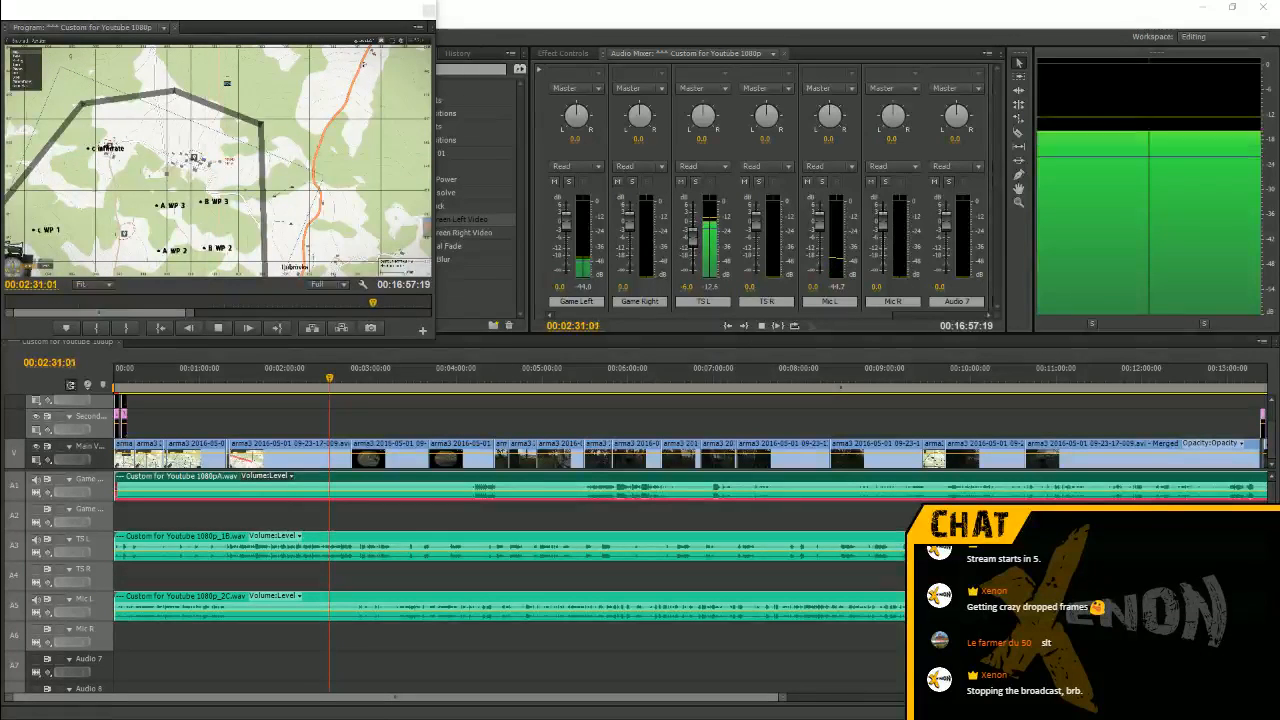
{"action": "left_click", "coordinate": [415, 376]}
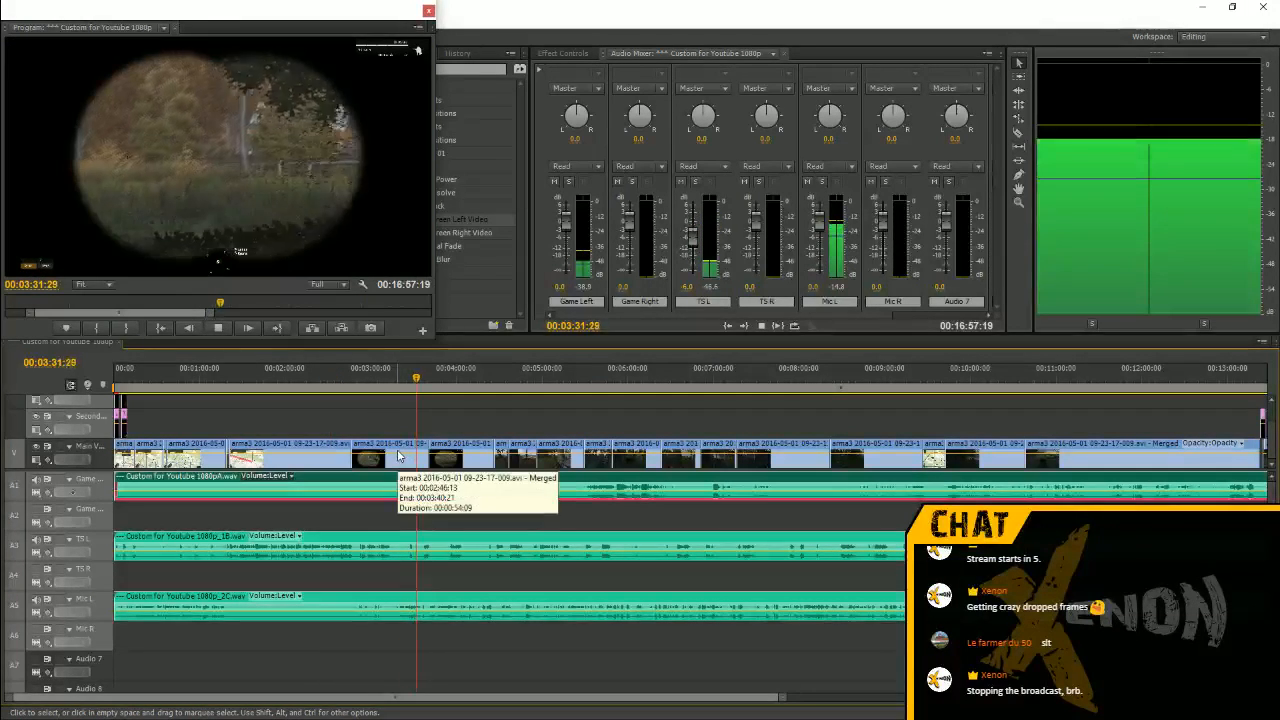
{"action": "key", "text": "space"}
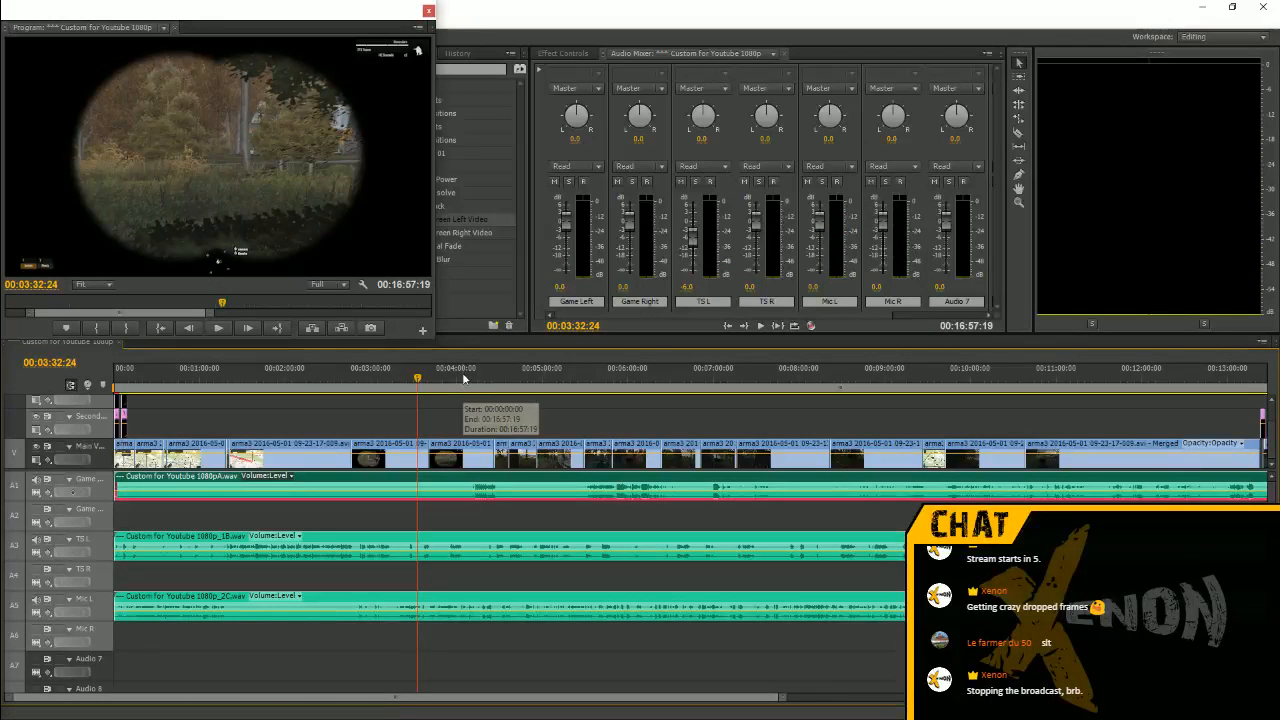
{"action": "left_click_drag", "start_coordinate": [466, 378], "coordinate": [475, 380]}
{"action": "key", "text": "space"}
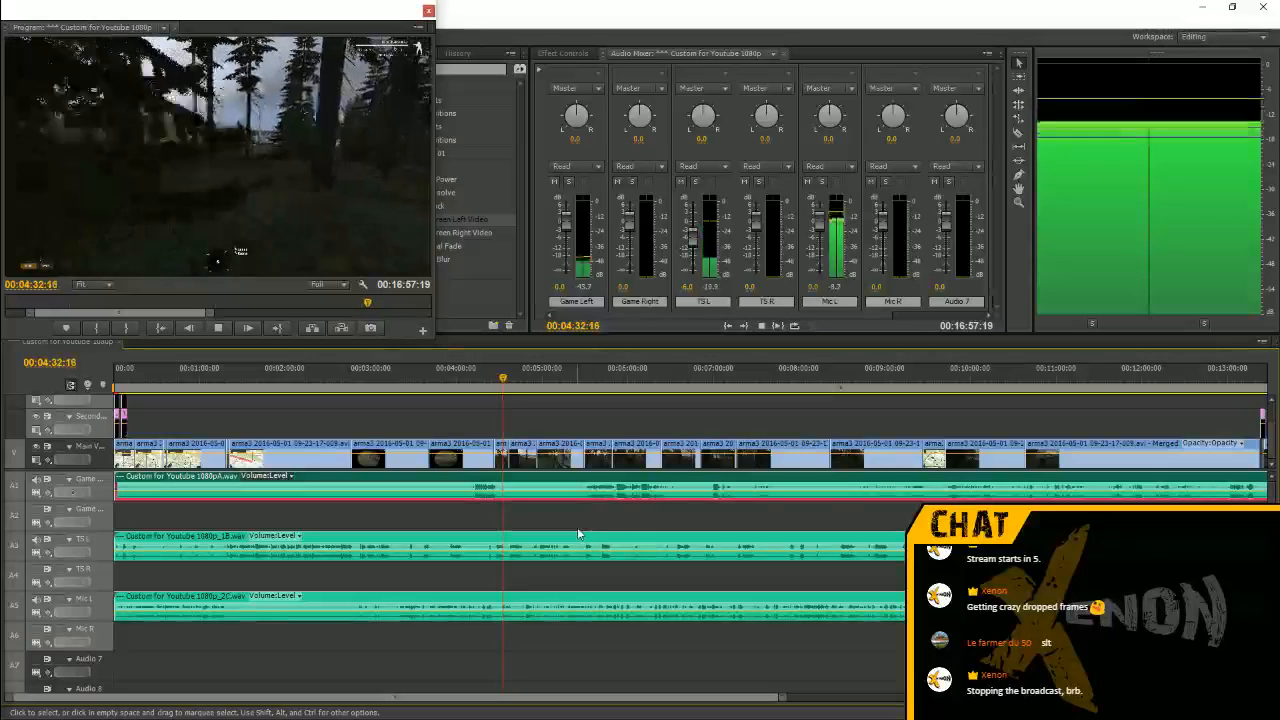
{"action": "key", "text": "space"}
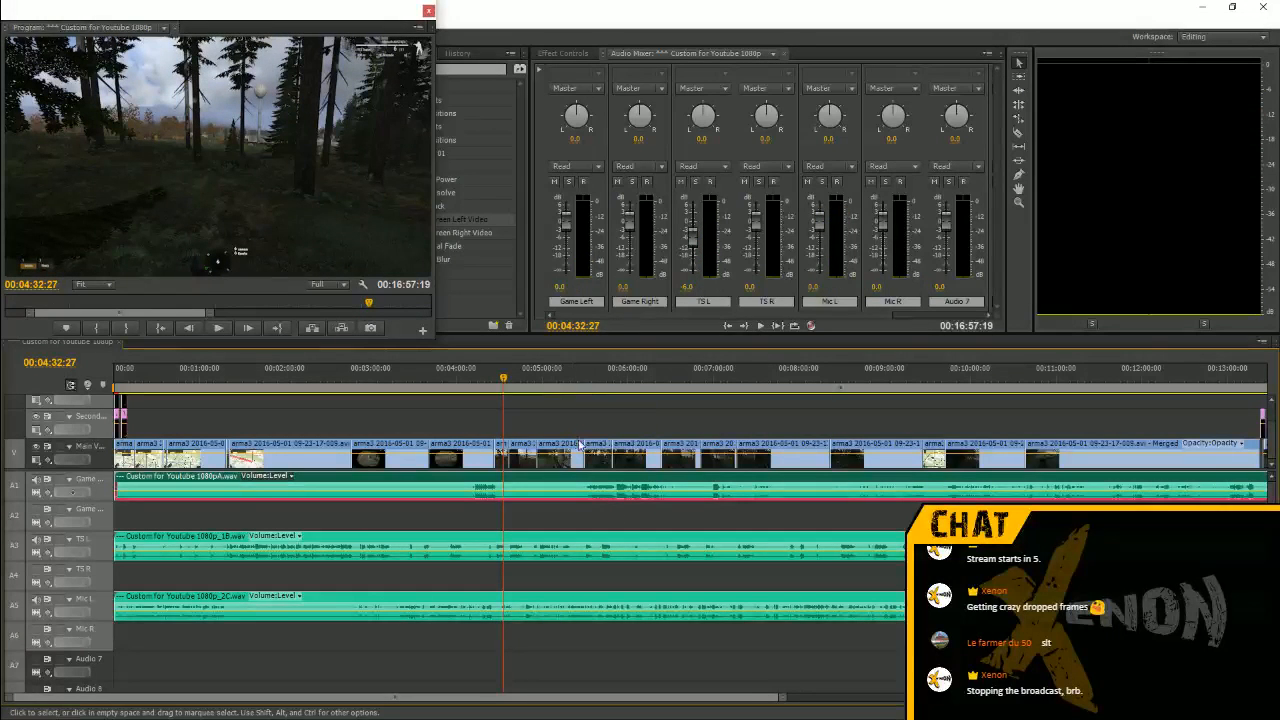
{"action": "left_click", "coordinate": [587, 377]}
{"action": "left_click_drag", "start_coordinate": [587, 377], "coordinate": [584, 377]}
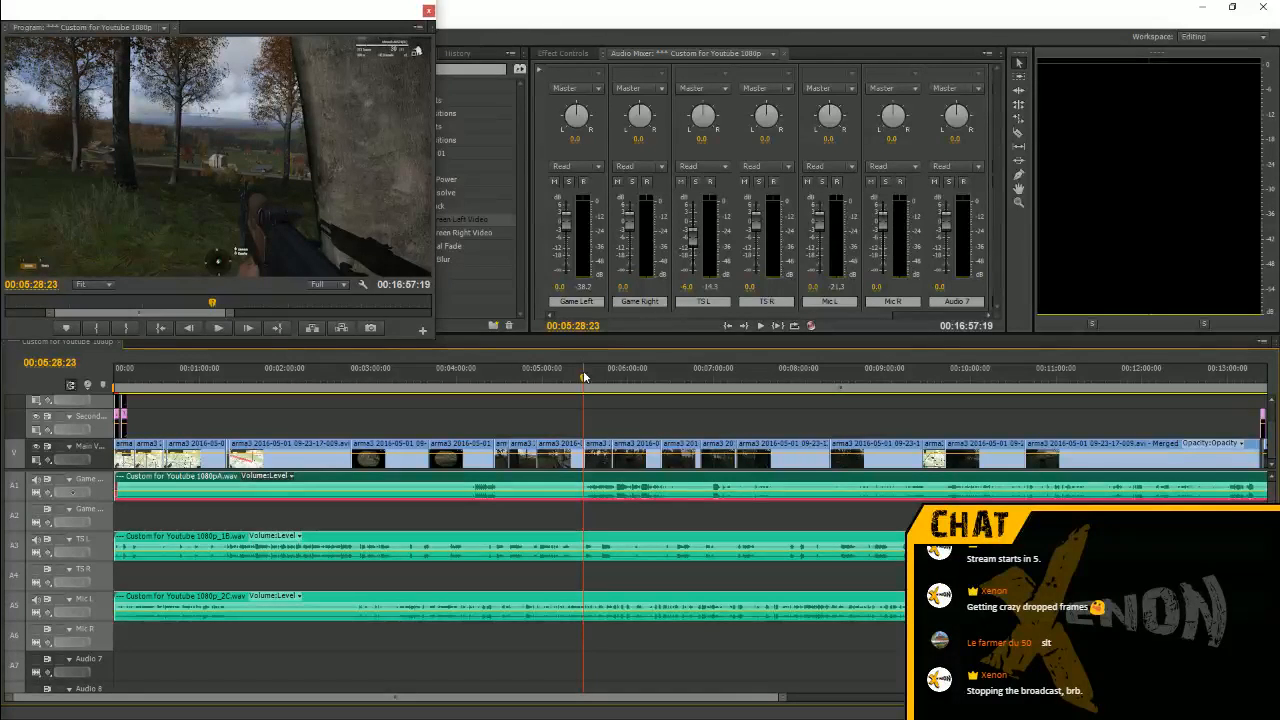
{"action": "key", "text": "space"}
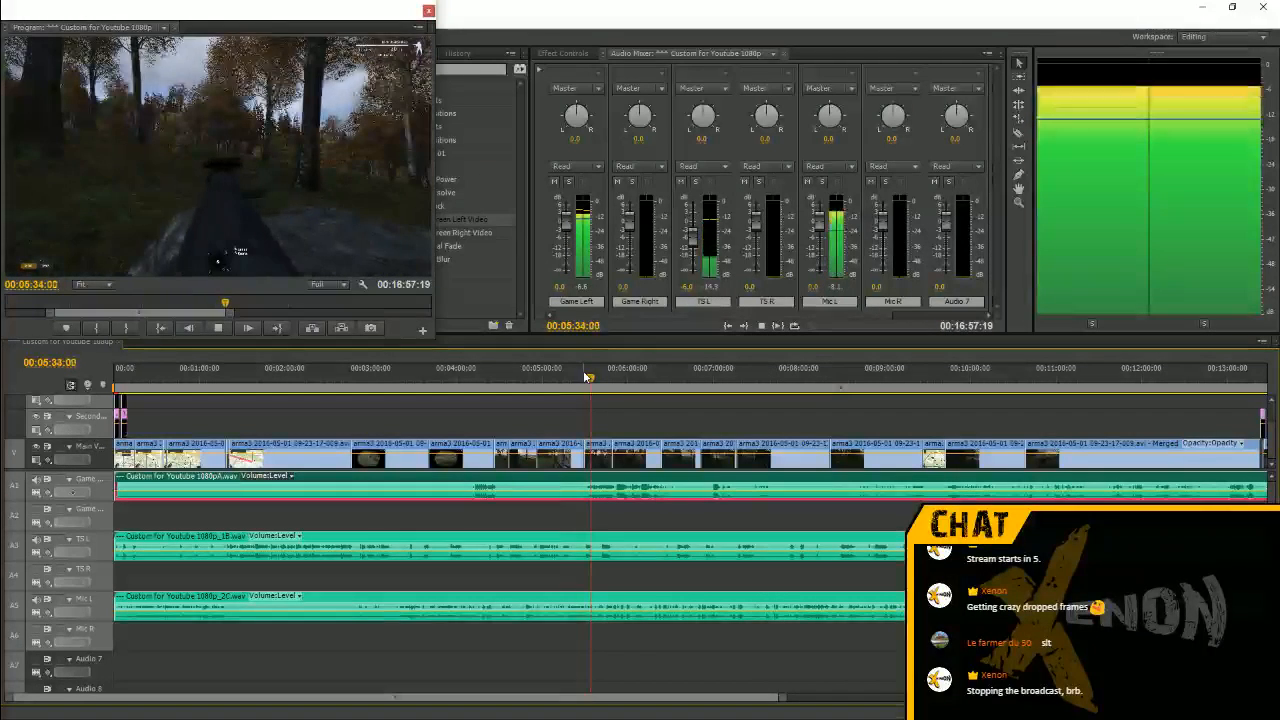
{"action": "key", "text": "space"}
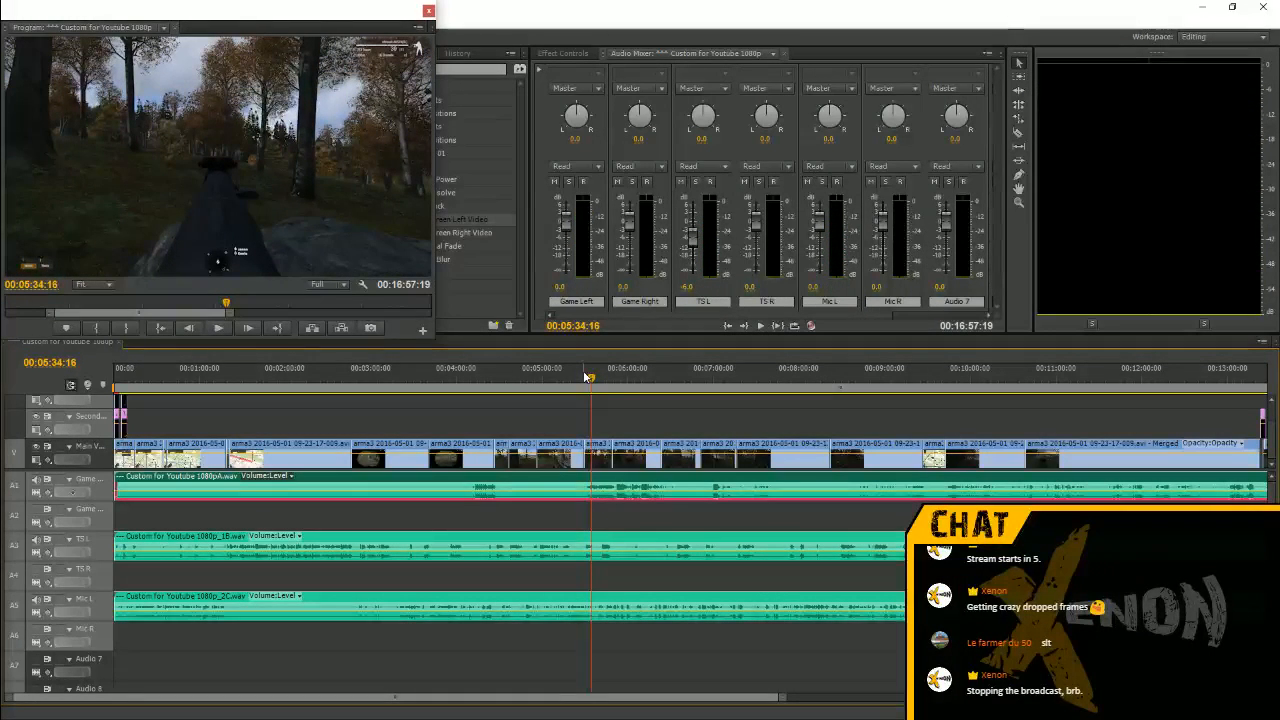
Lower the Game Left track volume to -4.0 dB and replay the sequence from about 5:30 to check the balance
{"action": "left_click_drag", "start_coordinate": [565, 228], "coordinate": [579, 231]}
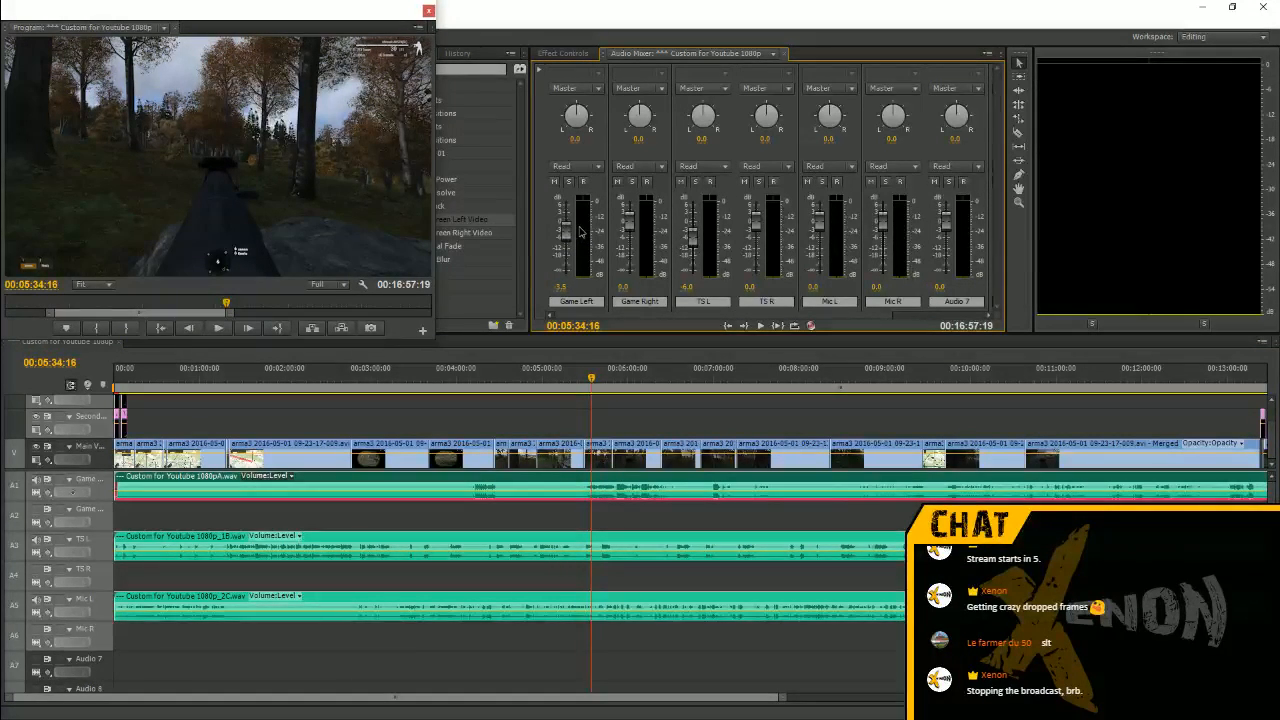
{"action": "left_click", "coordinate": [586, 382]}
{"action": "key", "text": "space"}
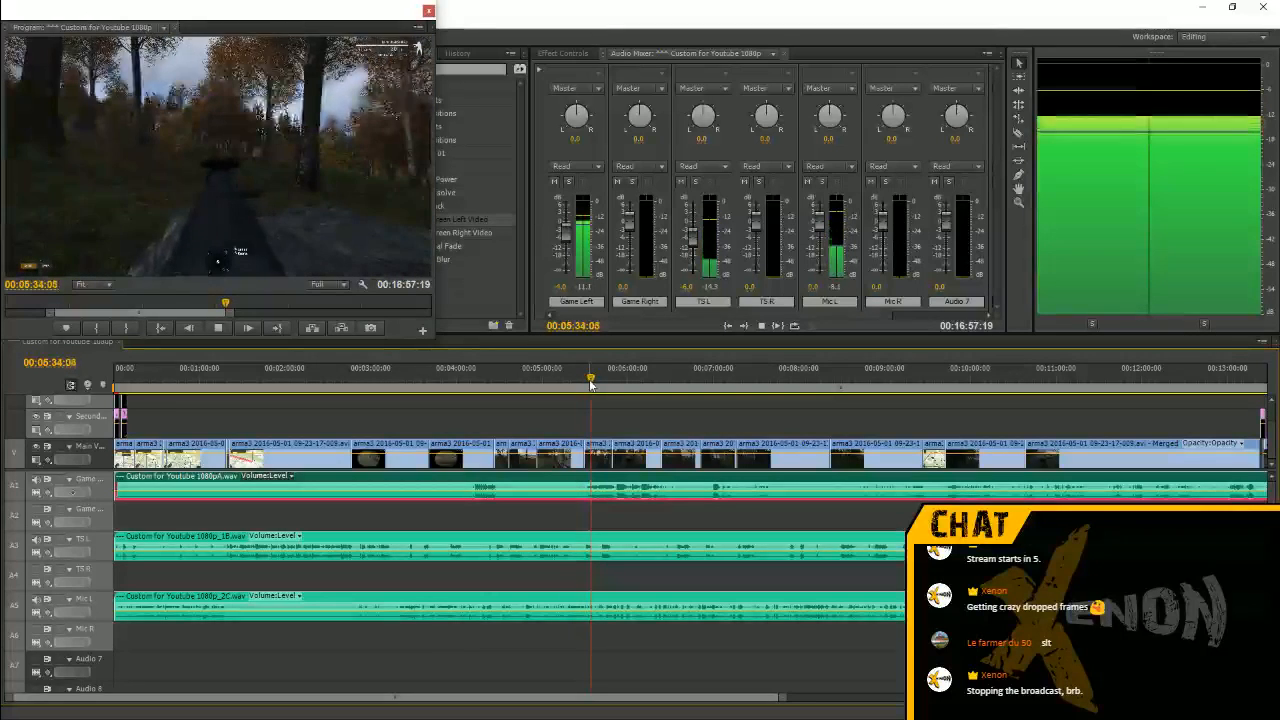
{"action": "key", "text": "space"}
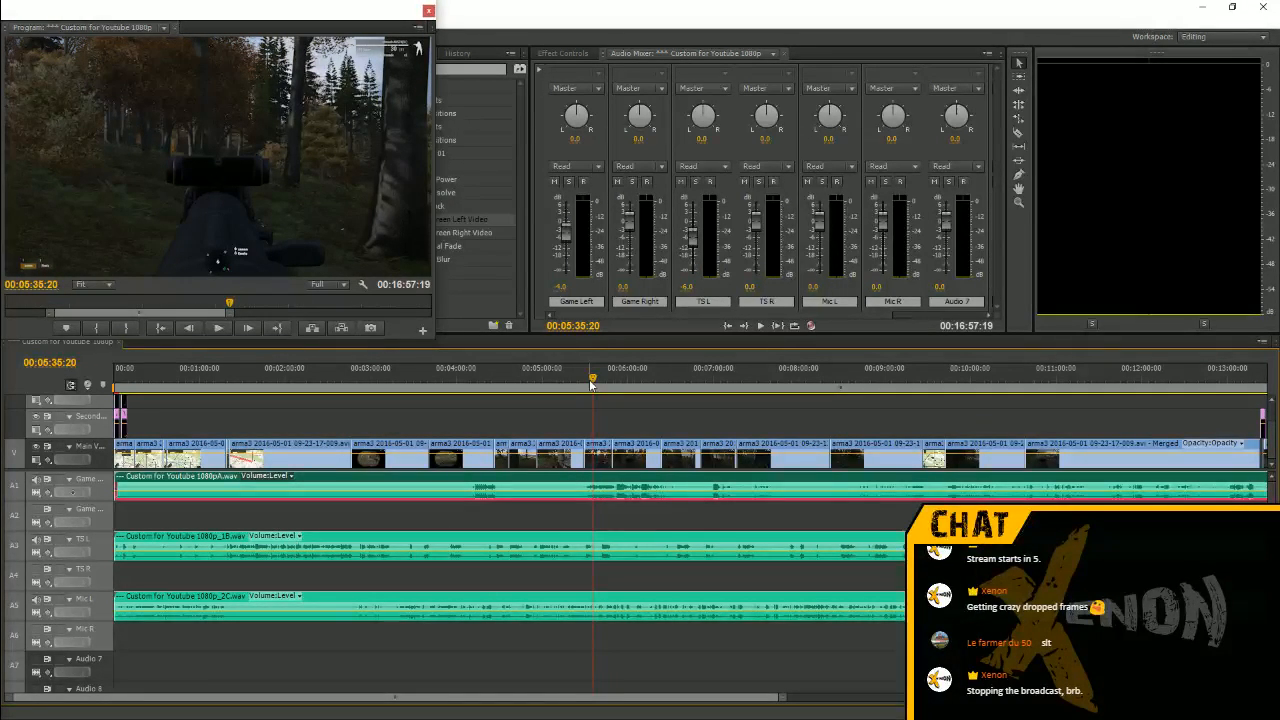
{"action": "key", "text": "space"}
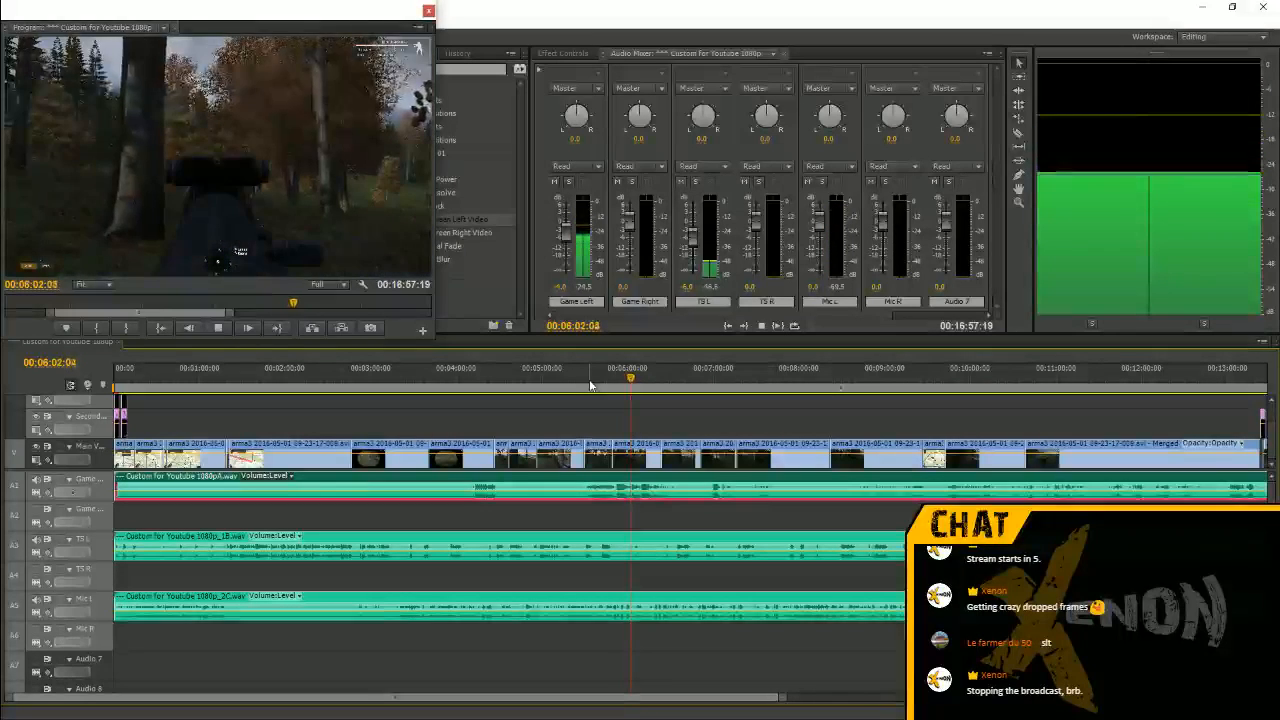
{"action": "key", "text": "space"}
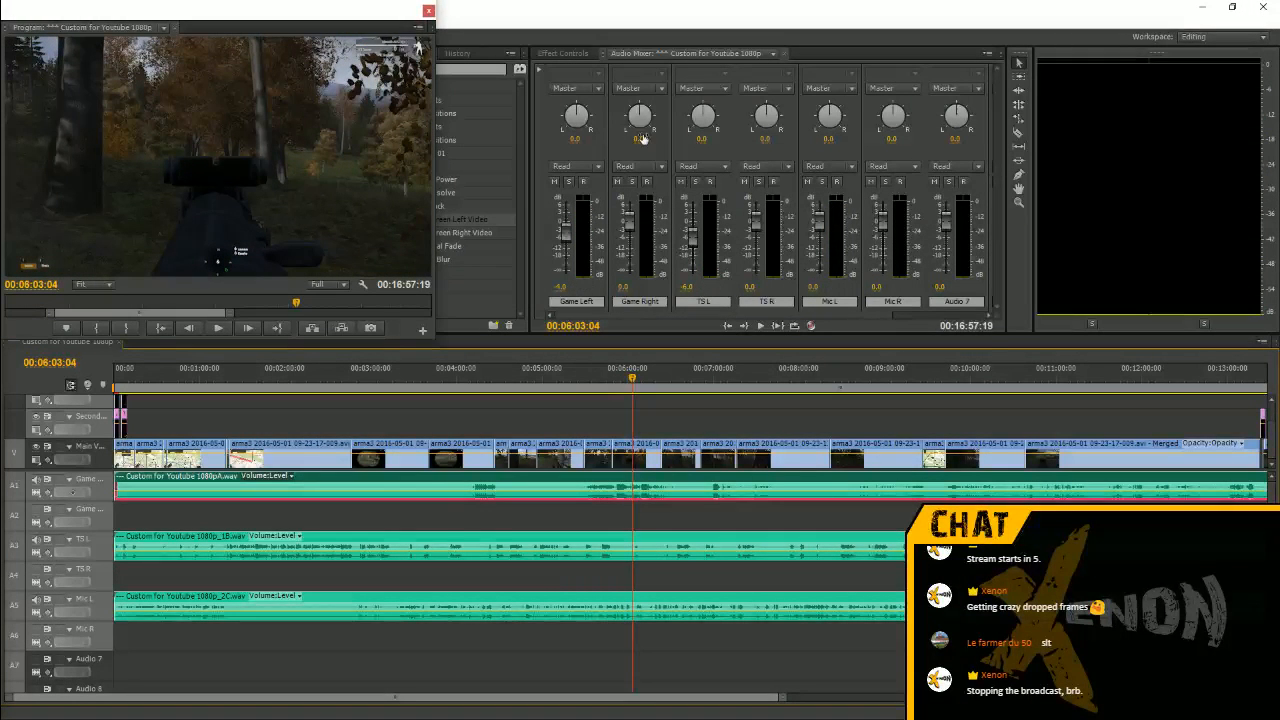
Raise the TS L track volume to -4.6 dB and replay the passage around 6:02 to 6:08
{"action": "left_click", "coordinate": [691, 237]}
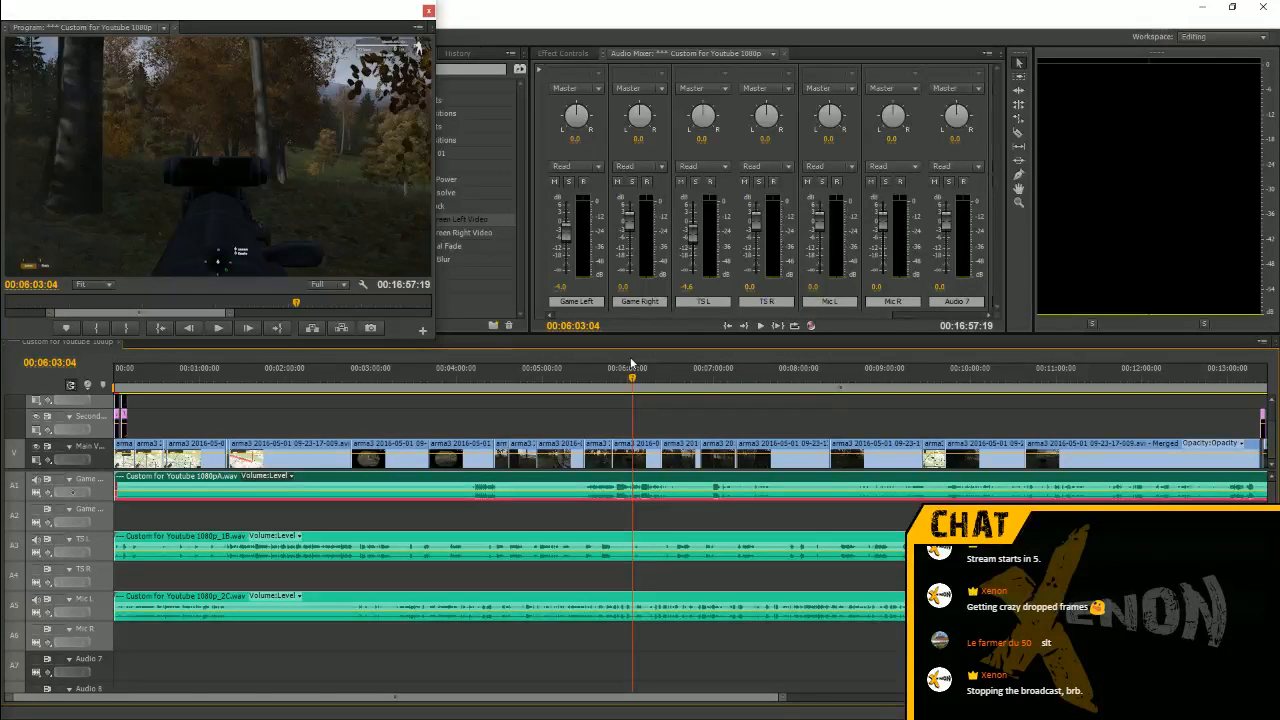
{"action": "key", "text": "space"}
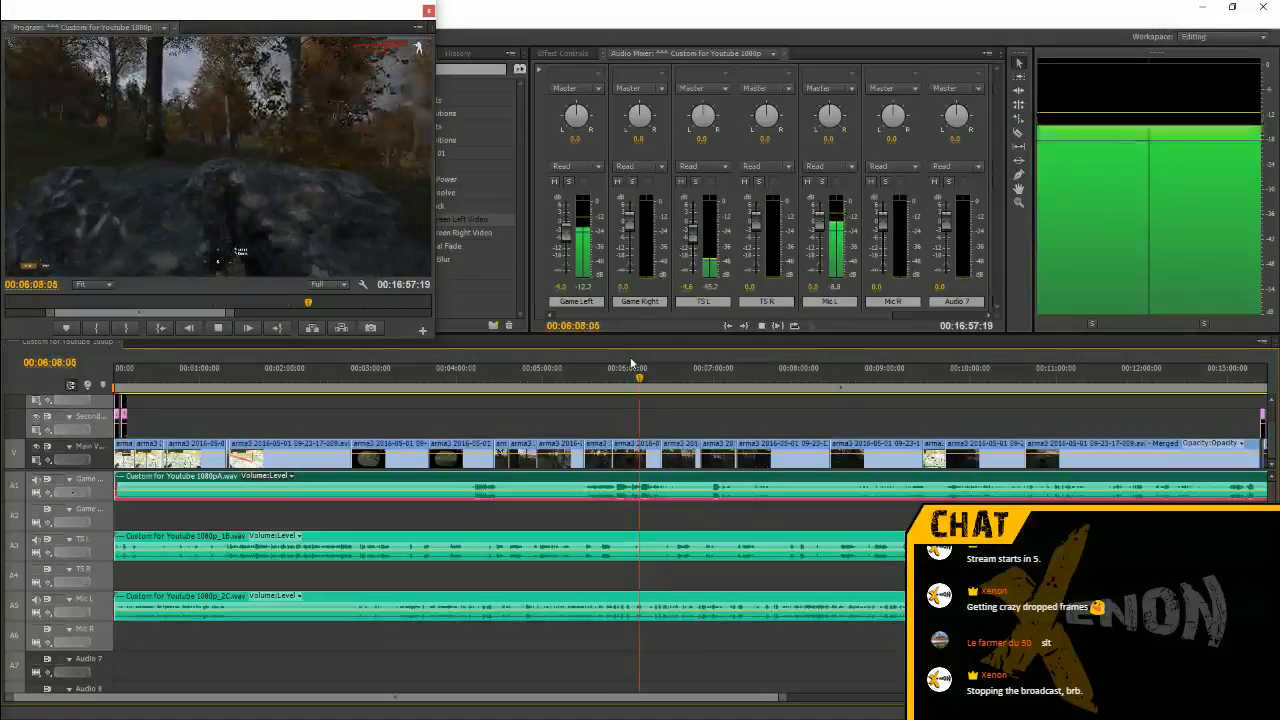
{"action": "key", "text": "space"}
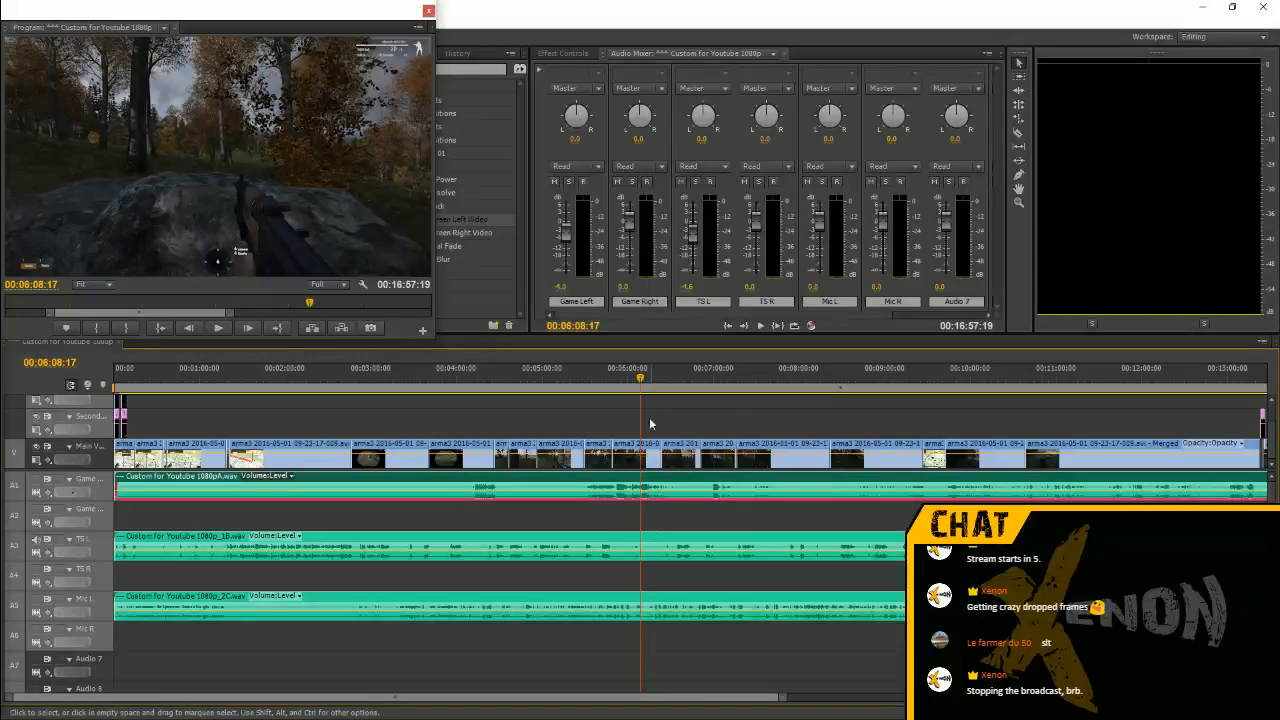
{"action": "left_click_drag", "start_coordinate": [641, 386], "coordinate": [630, 386]}
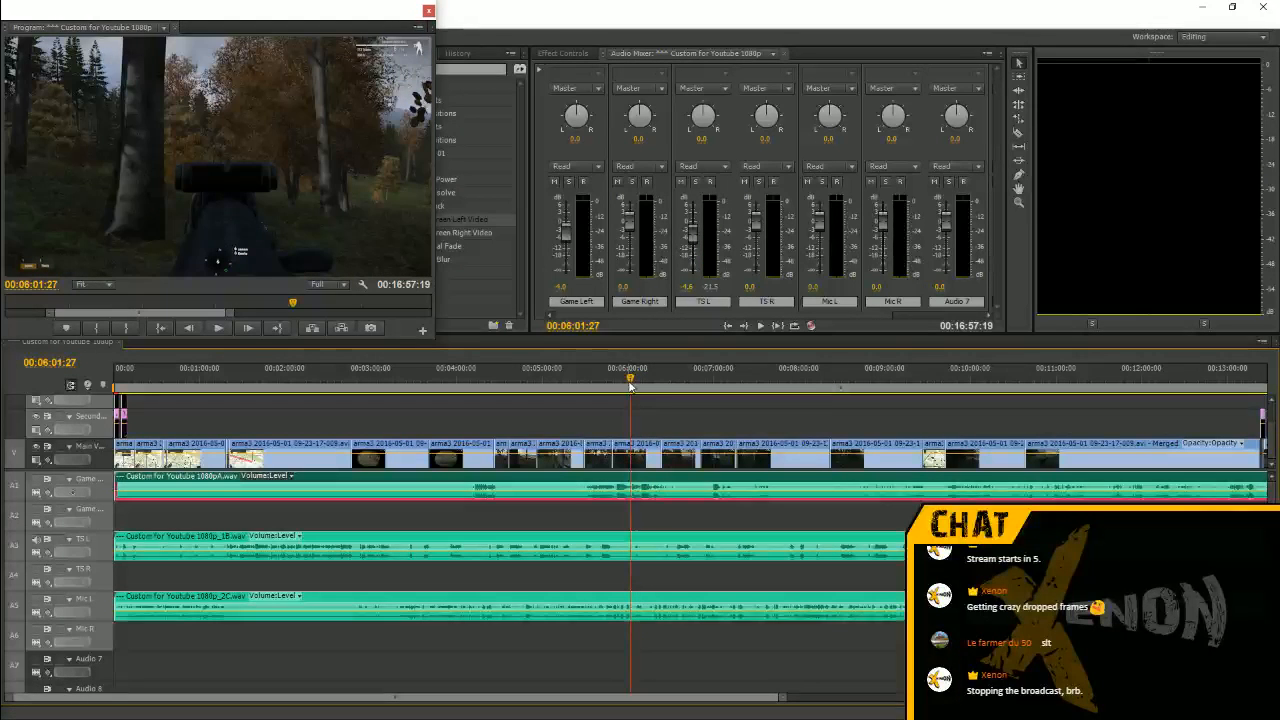
{"action": "key", "text": "space"}
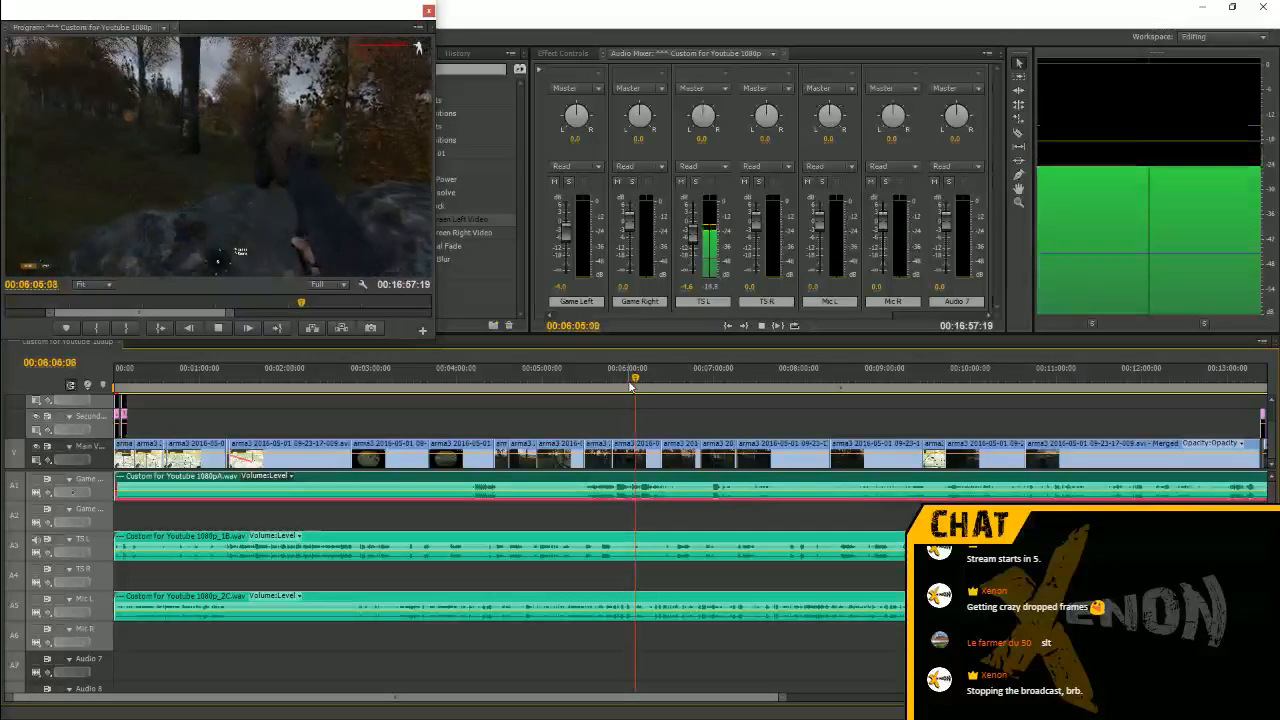
{"action": "key", "text": "space"}
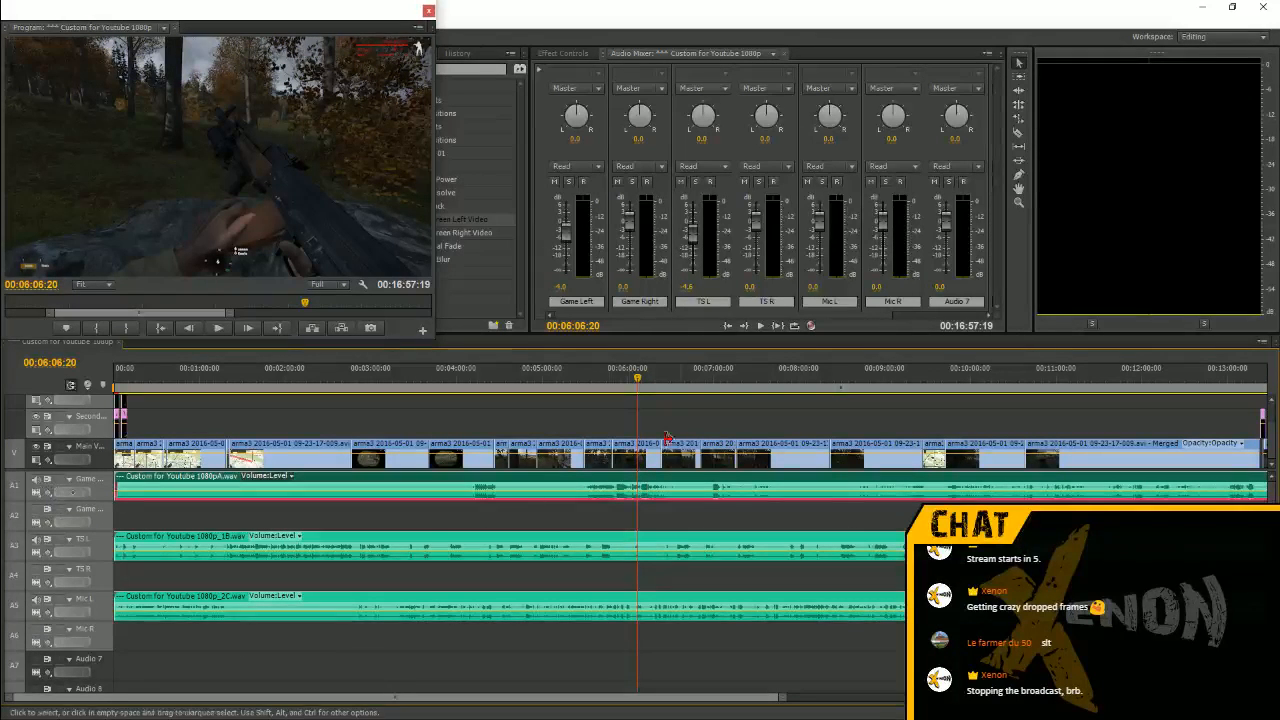
{"action": "left_click", "coordinate": [630, 380]}
{"action": "key", "text": "space"}
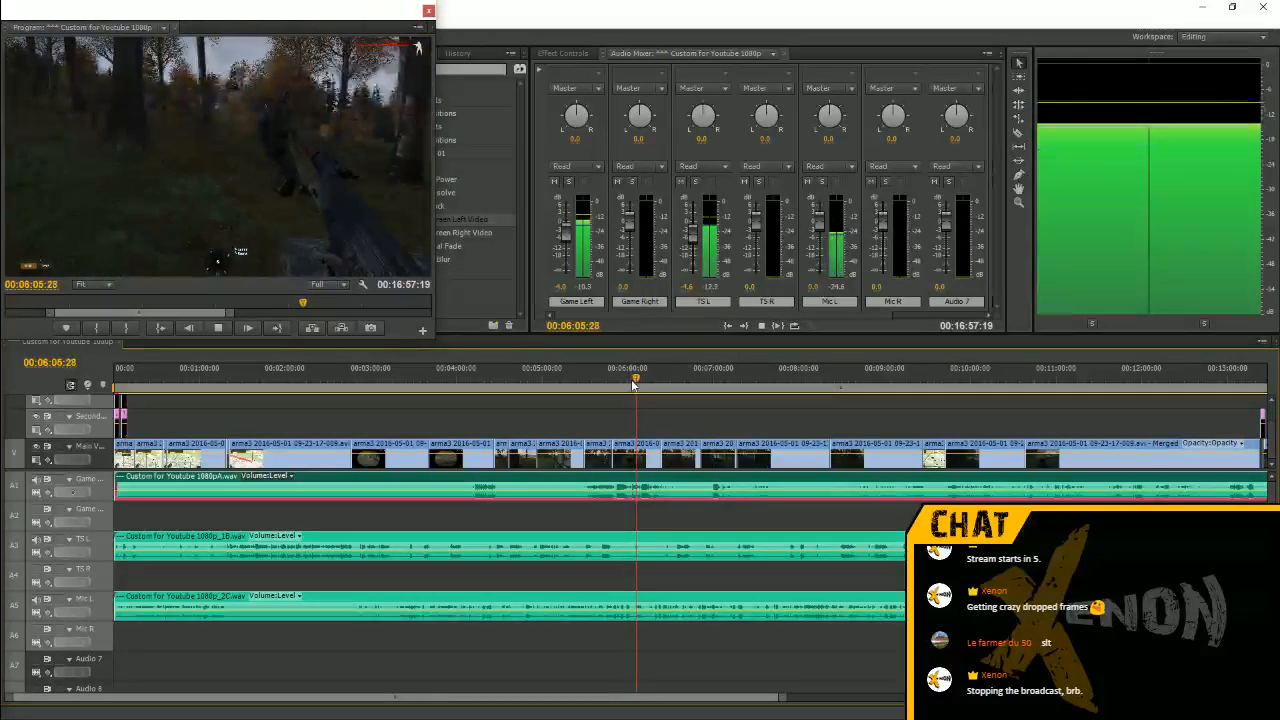
{"action": "key", "text": "space"}
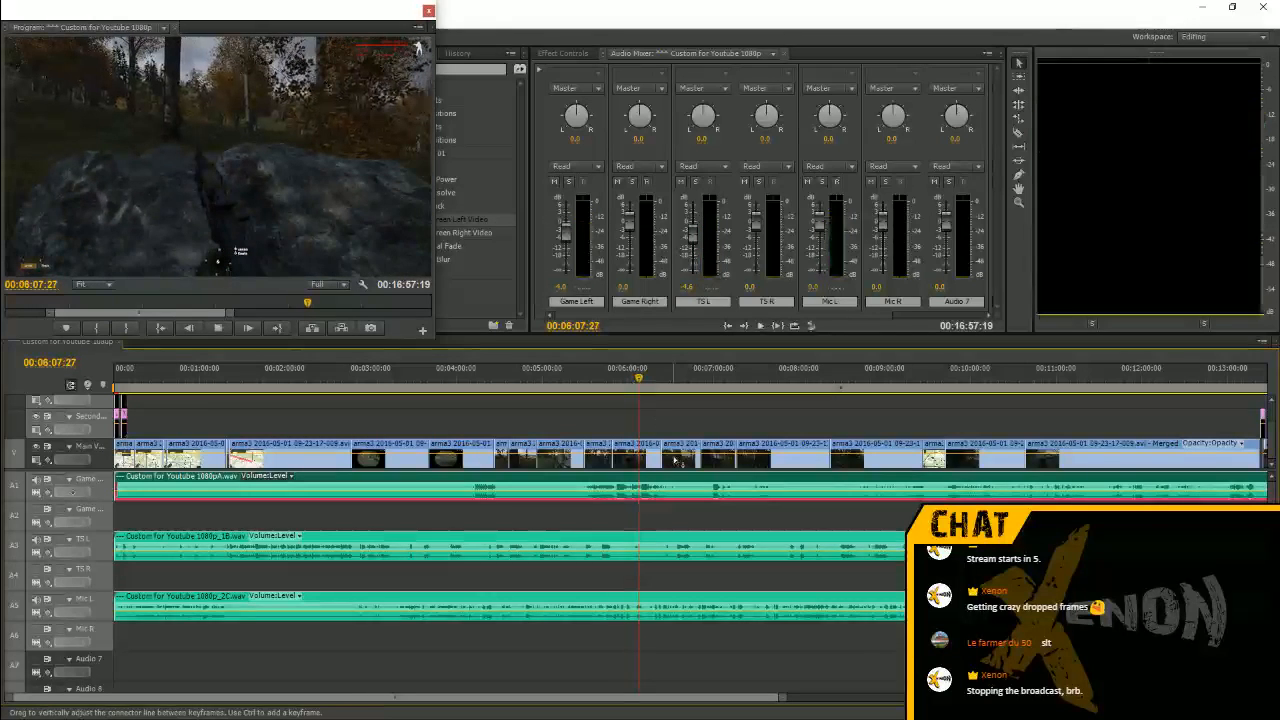
Cut the 1080p_1B.wav clip on A3 at about 6:04 and at 6:07:22, and disable the short segment between the cuts
{"action": "scroll", "coordinate": [629, 600], "scroll_direction": "up", "scroll_amount": 5}
{"action": "left_click", "coordinate": [652, 385]}
{"action": "left_click_drag", "start_coordinate": [652, 385], "coordinate": [644, 385]}
{"action": "key", "text": "c"}
{"action": "left_click", "coordinate": [648, 545]}
{"action": "key", "text": "space"}
{"action": "key", "text": "space"}
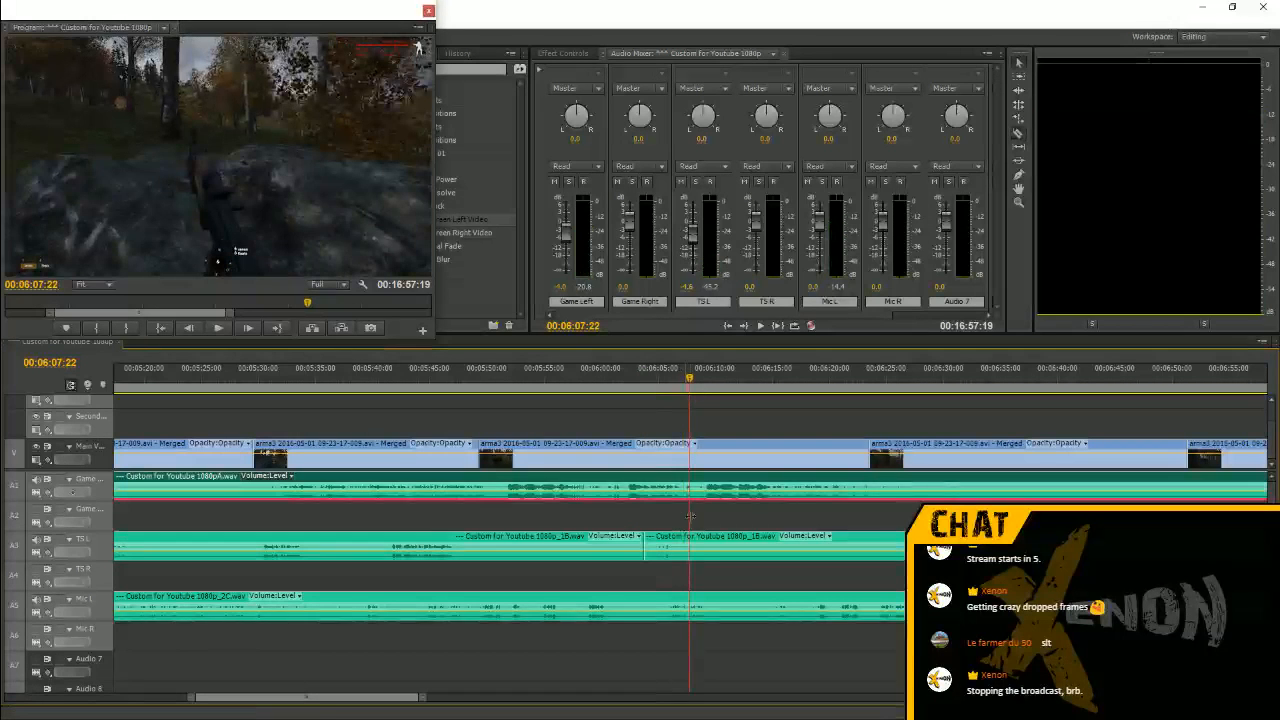
{"action": "left_click", "coordinate": [690, 545]}
{"action": "key", "text": "v"}
{"action": "right_click", "coordinate": [664, 540]}
{"action": "left_click", "coordinate": [700, 224]}
Replay the edited TS passage from about 5:56 and the parts from about 6:25 and 6:33 to check the audio
{"action": "left_click", "coordinate": [566, 384]}
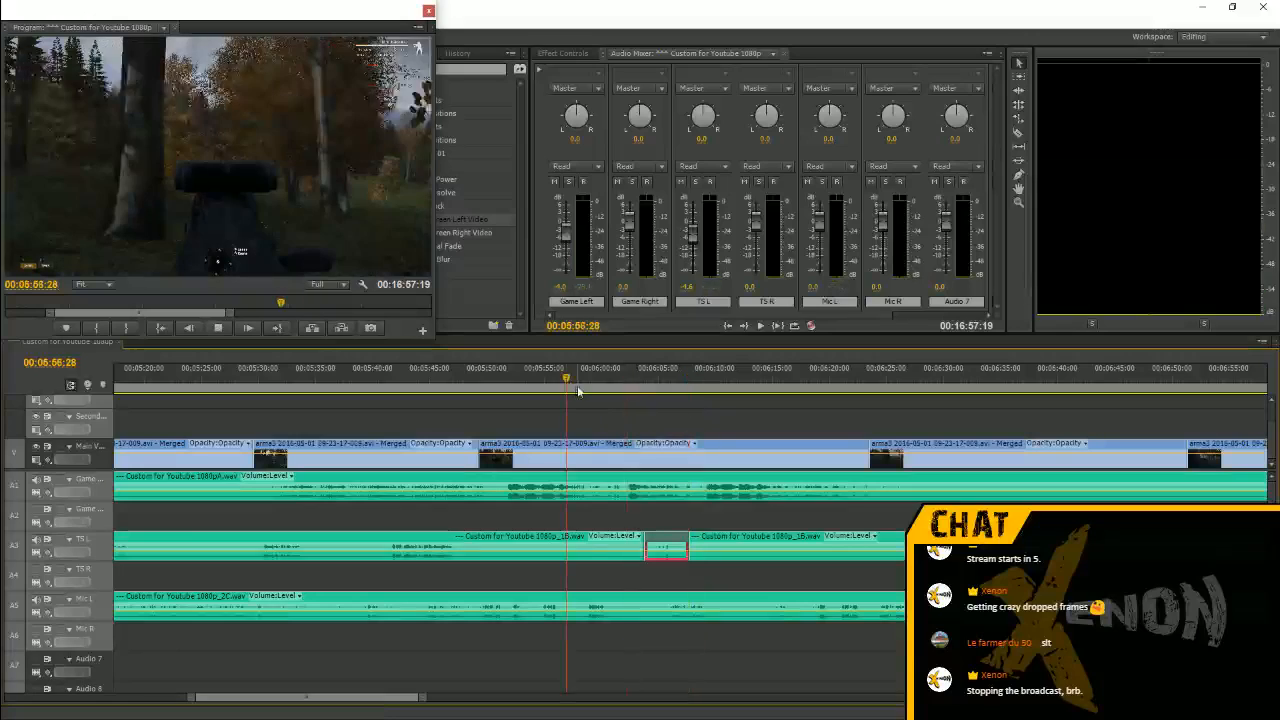
{"action": "key", "text": "space"}
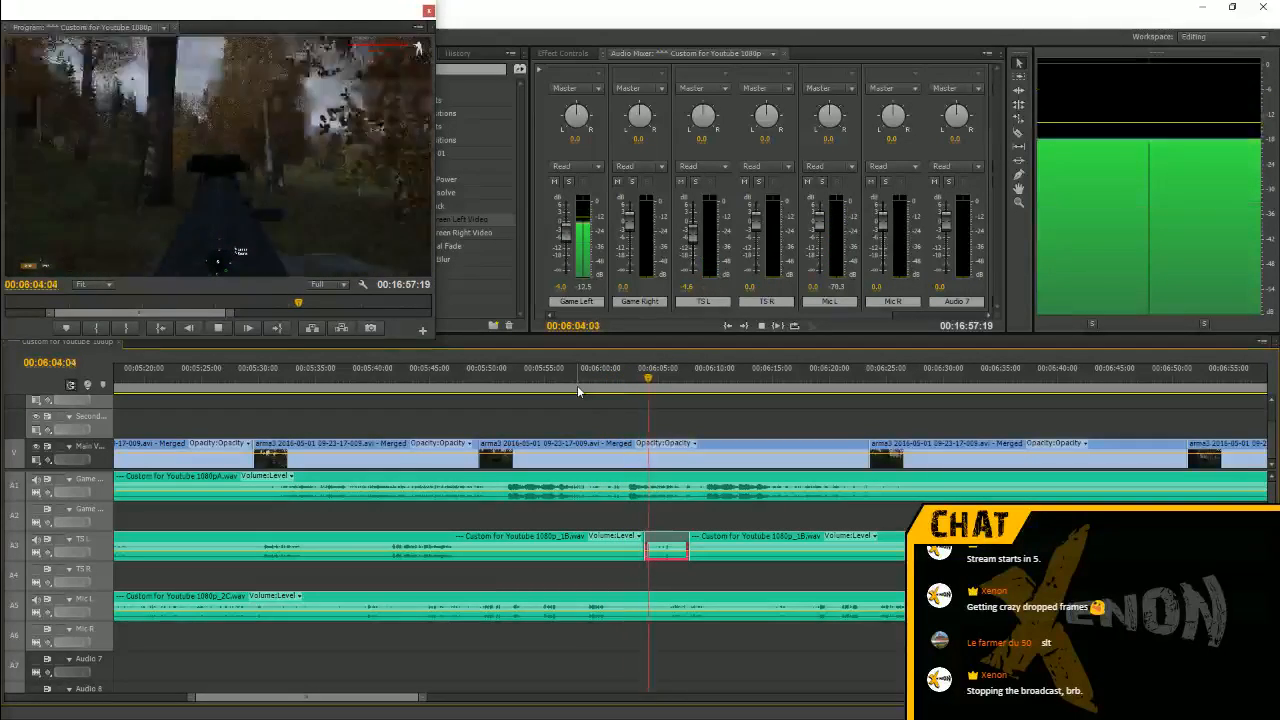
{"action": "key", "text": "space"}
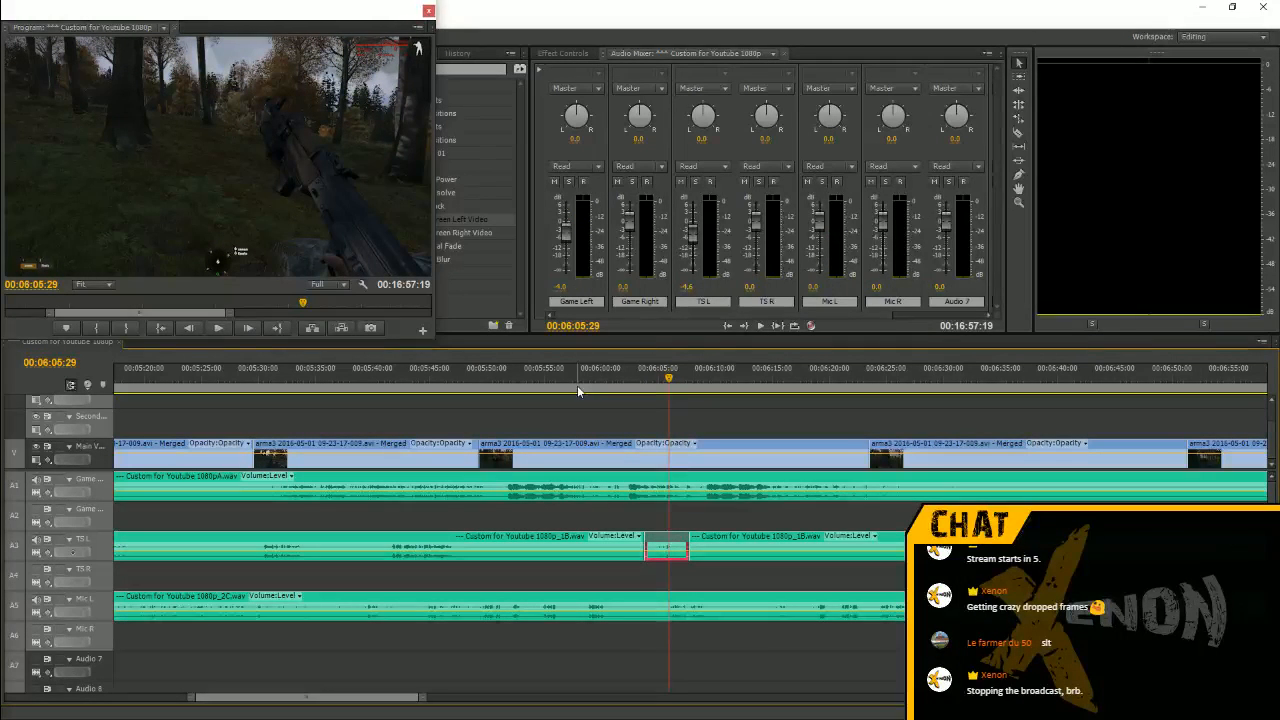
{"action": "key", "text": "minus"}
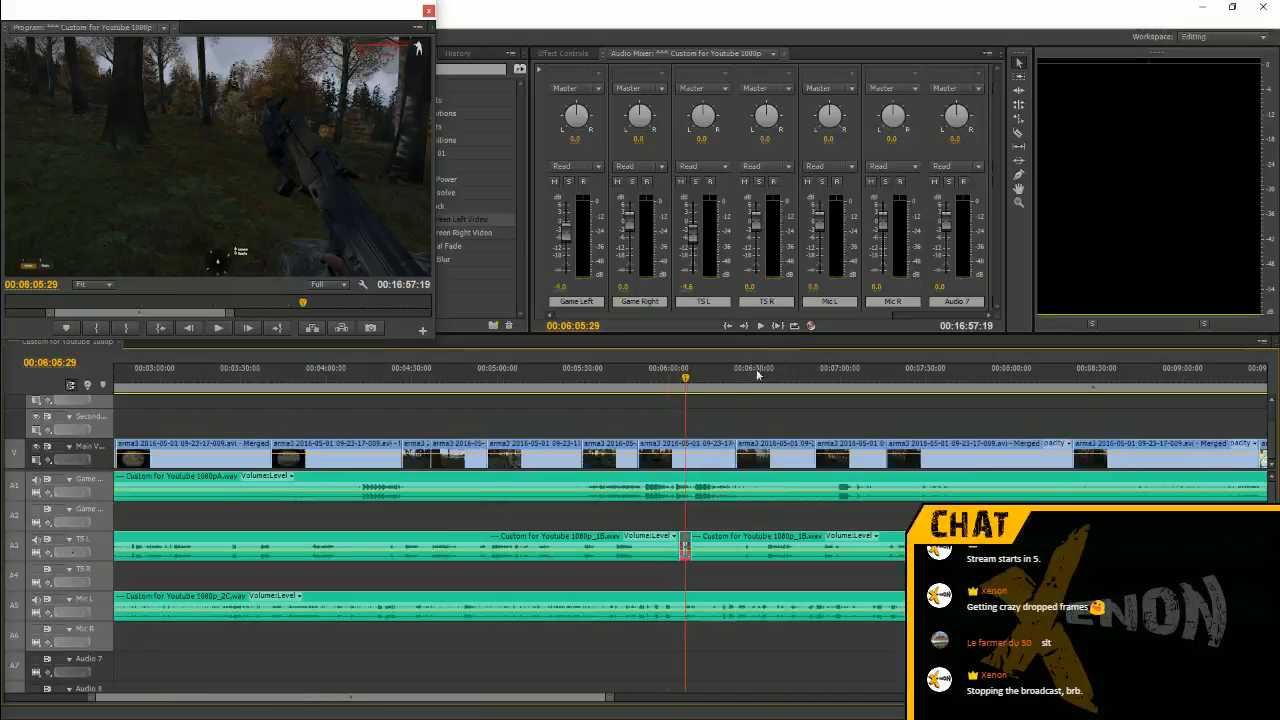
{"action": "left_click", "coordinate": [740, 379]}
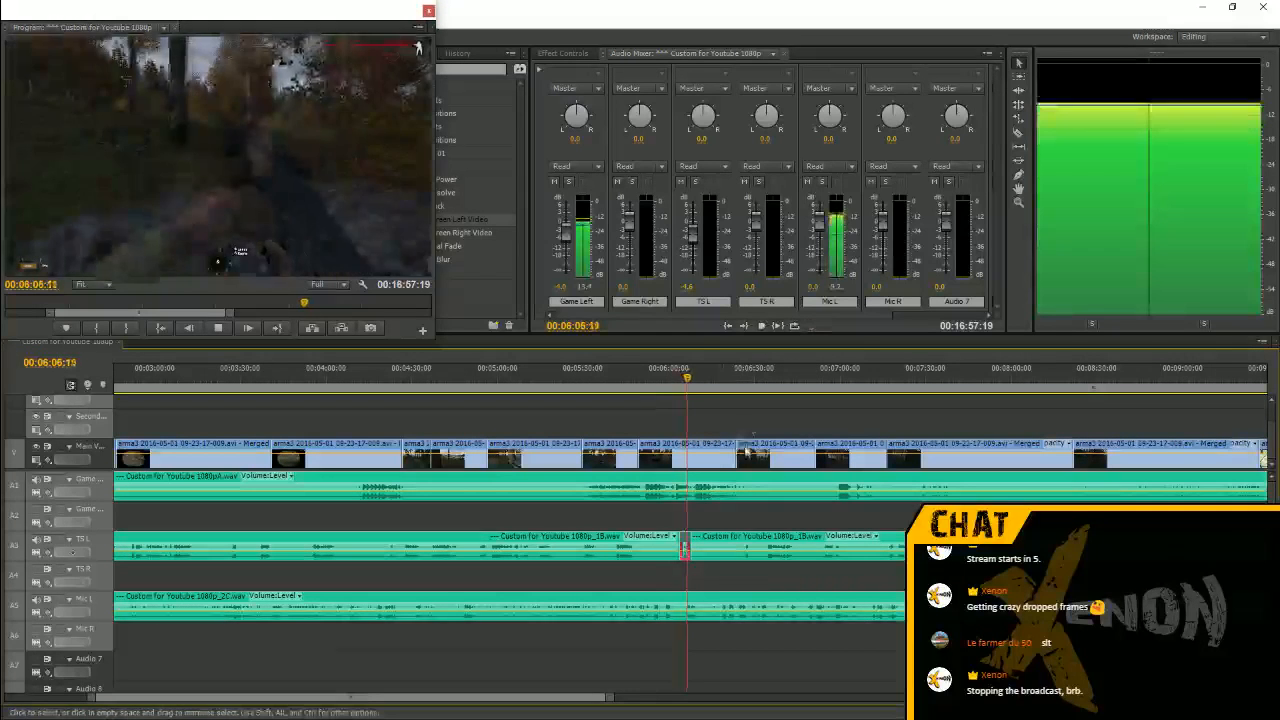
{"action": "key", "text": "space"}
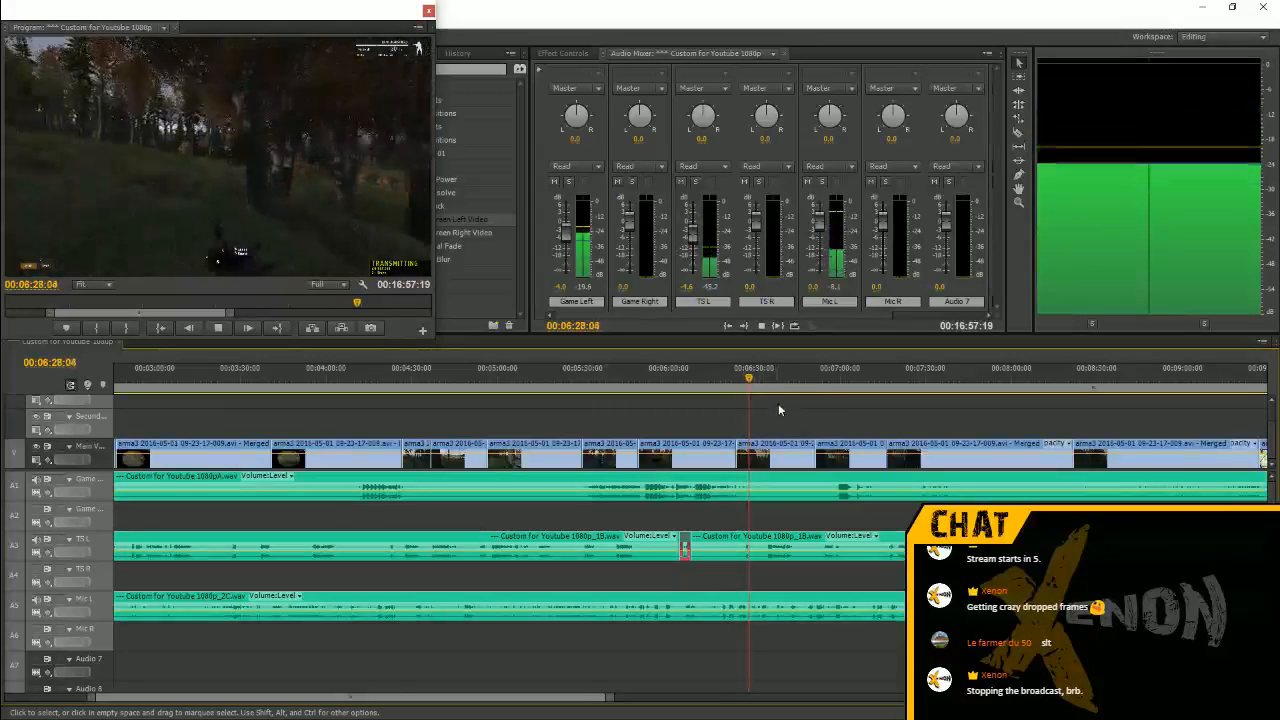
{"action": "left_click", "coordinate": [766, 386]}
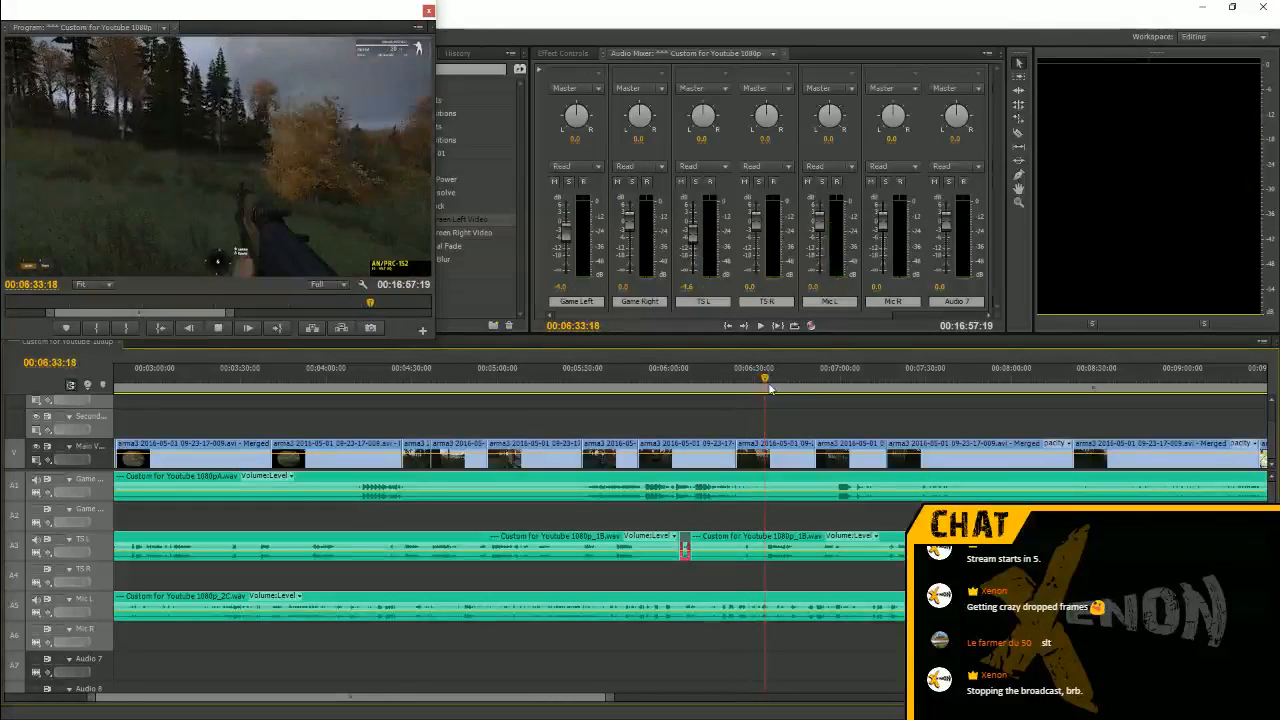
{"action": "key", "text": "space"}
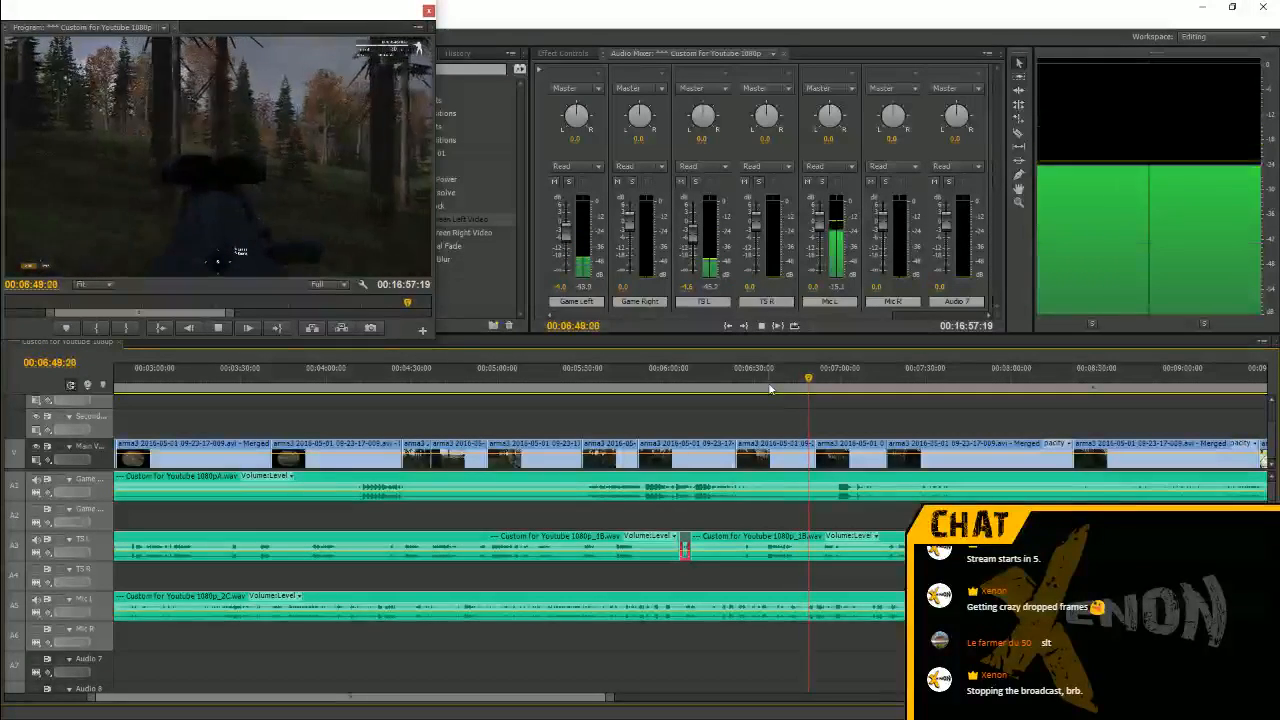
{"action": "key", "text": "space"}
Play the late parts of the sequence from about 13:45 and 15:15 to examine the game, TS and mic levels
{"action": "key", "text": "minus"}
{"action": "key", "text": "minus"}
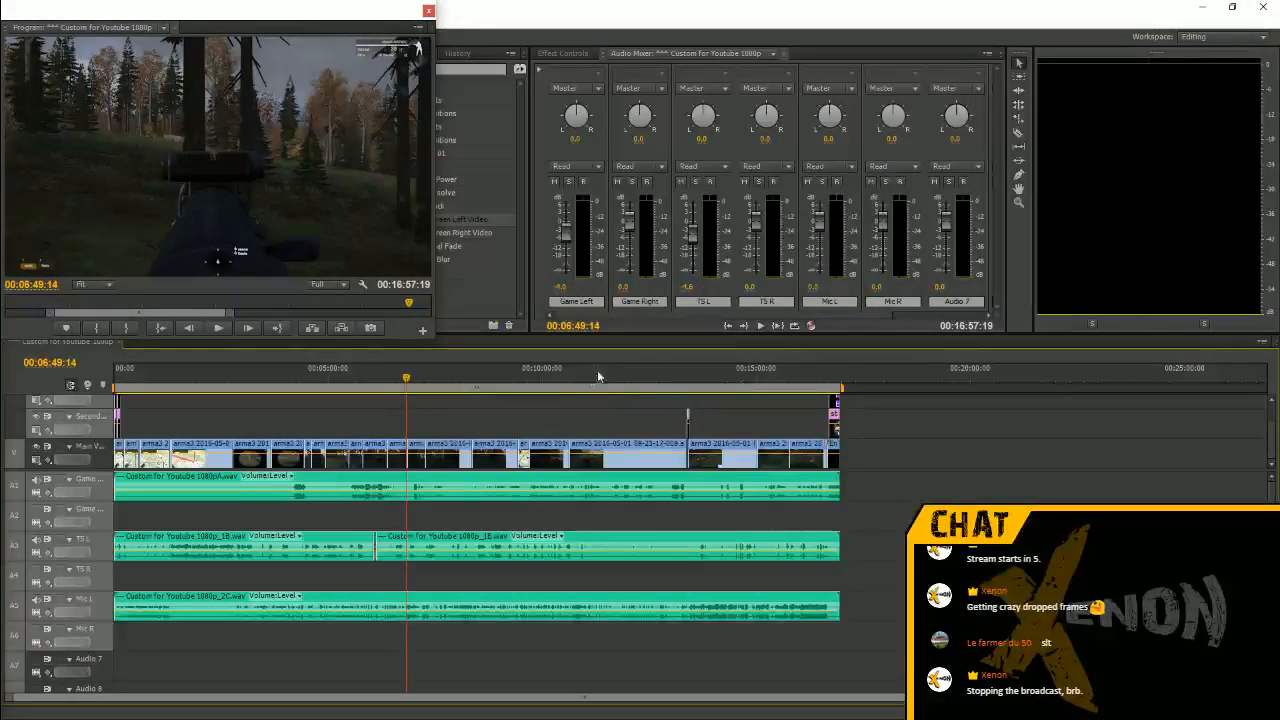
{"action": "left_click_drag", "start_coordinate": [691, 378], "coordinate": [700, 380]}
{"action": "key", "text": "space"}
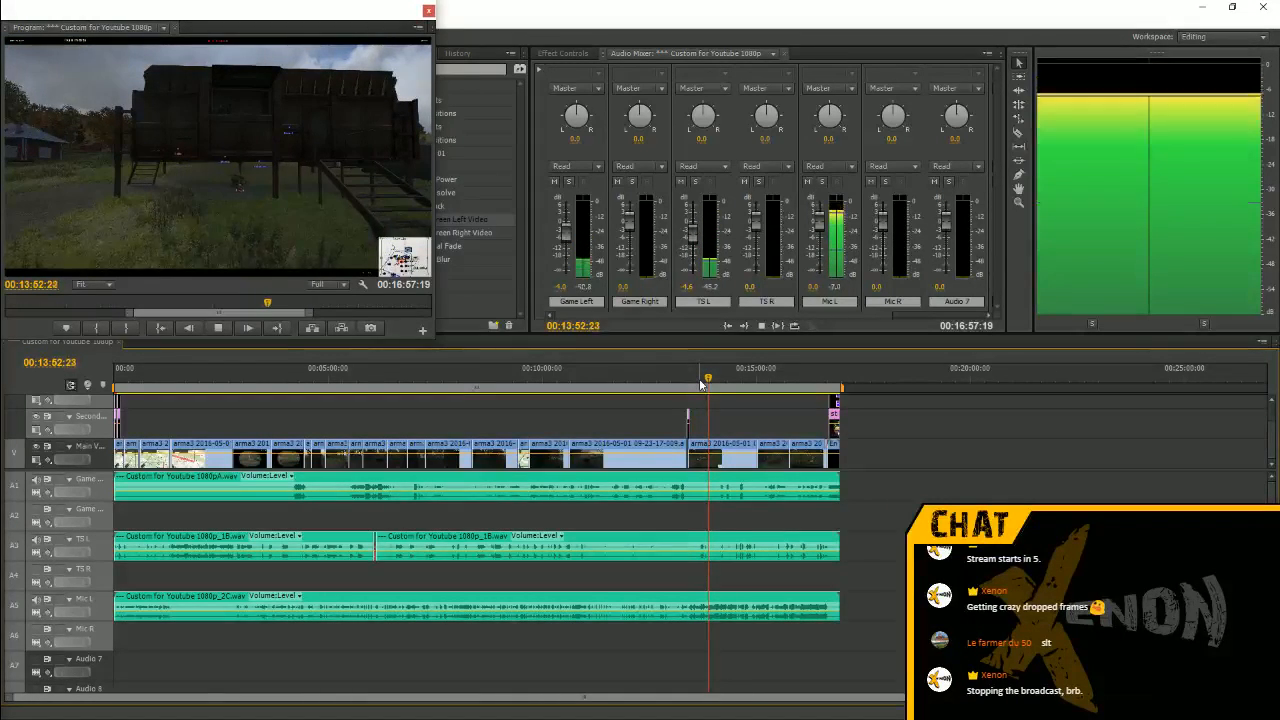
{"action": "left_click", "coordinate": [765, 380]}
{"action": "key", "text": "space"}
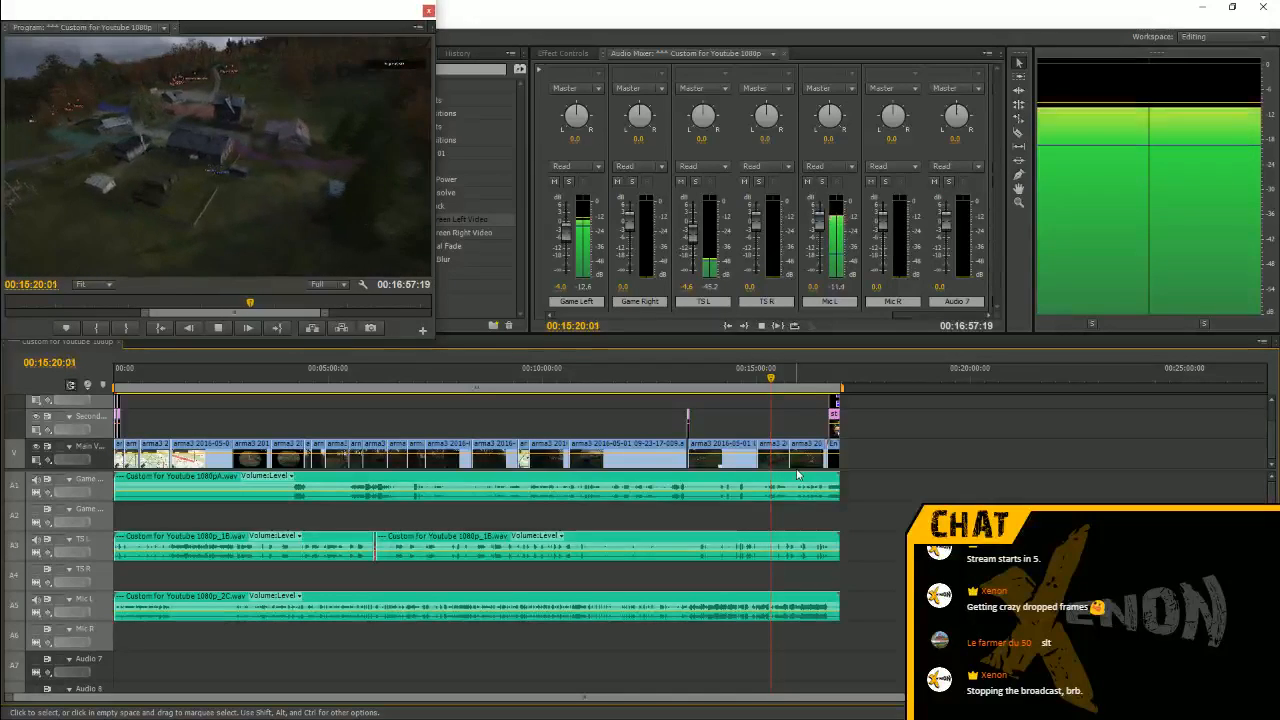
Play the sequence's ending from about 16:20 into the end screen at about 16:42 to check the audio levels
{"action": "left_click_drag", "start_coordinate": [800, 381], "coordinate": [814, 383]}
{"action": "key", "text": "space"}
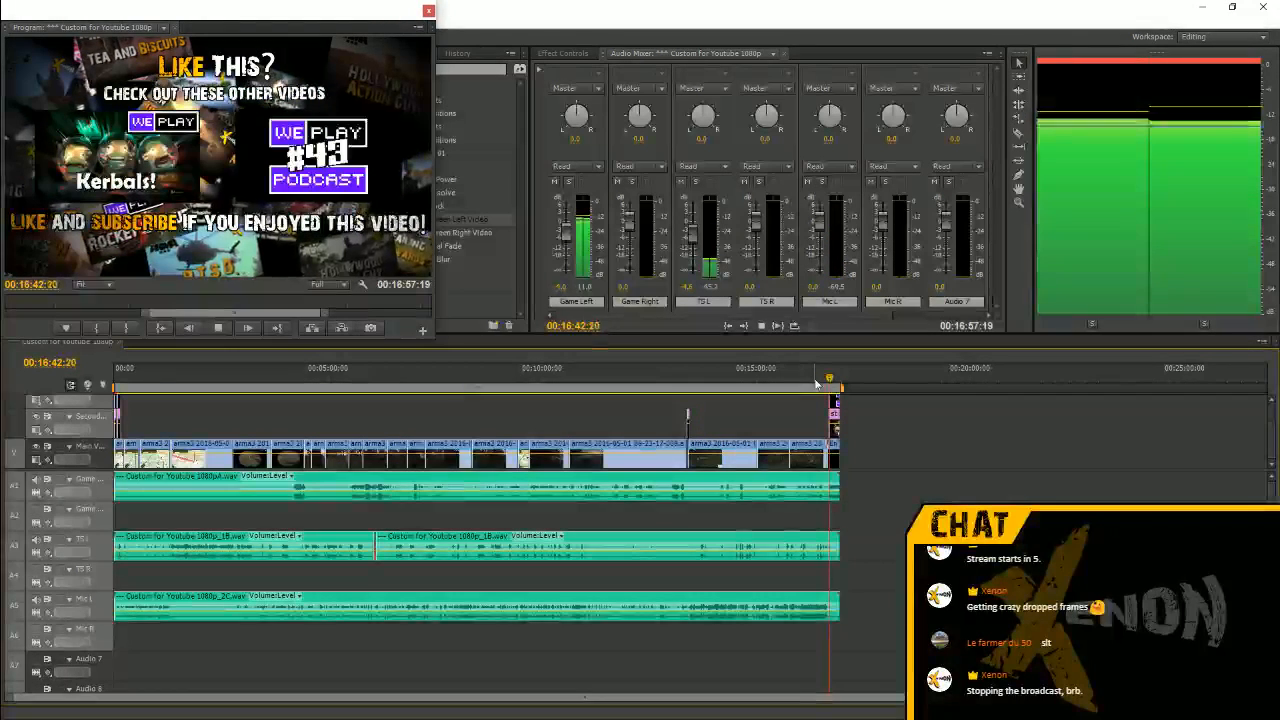
{"action": "key", "text": "space"}
Move the floating Program monitor clear of the project media list and save the project
{"action": "left_click_drag", "start_coordinate": [190, 13], "coordinate": [1030, 17]}
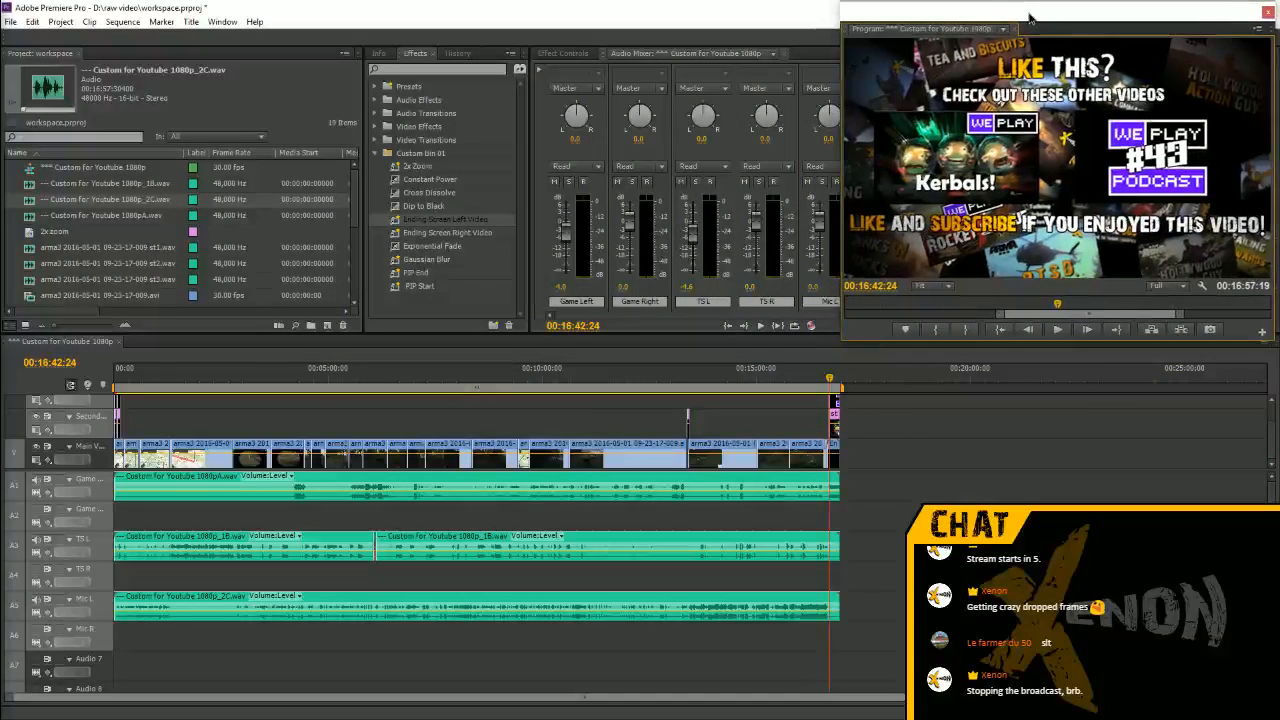
{"action": "left_click", "coordinate": [10, 21]}
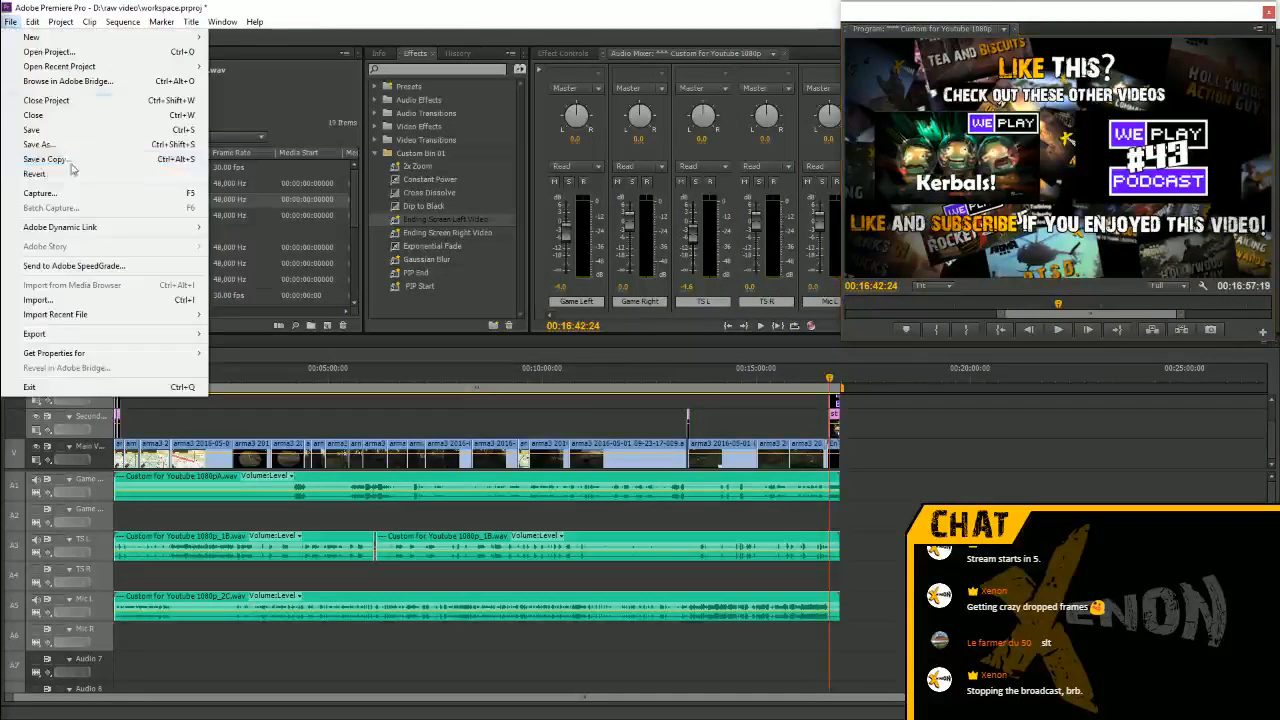
{"action": "left_click", "coordinate": [28, 131]}
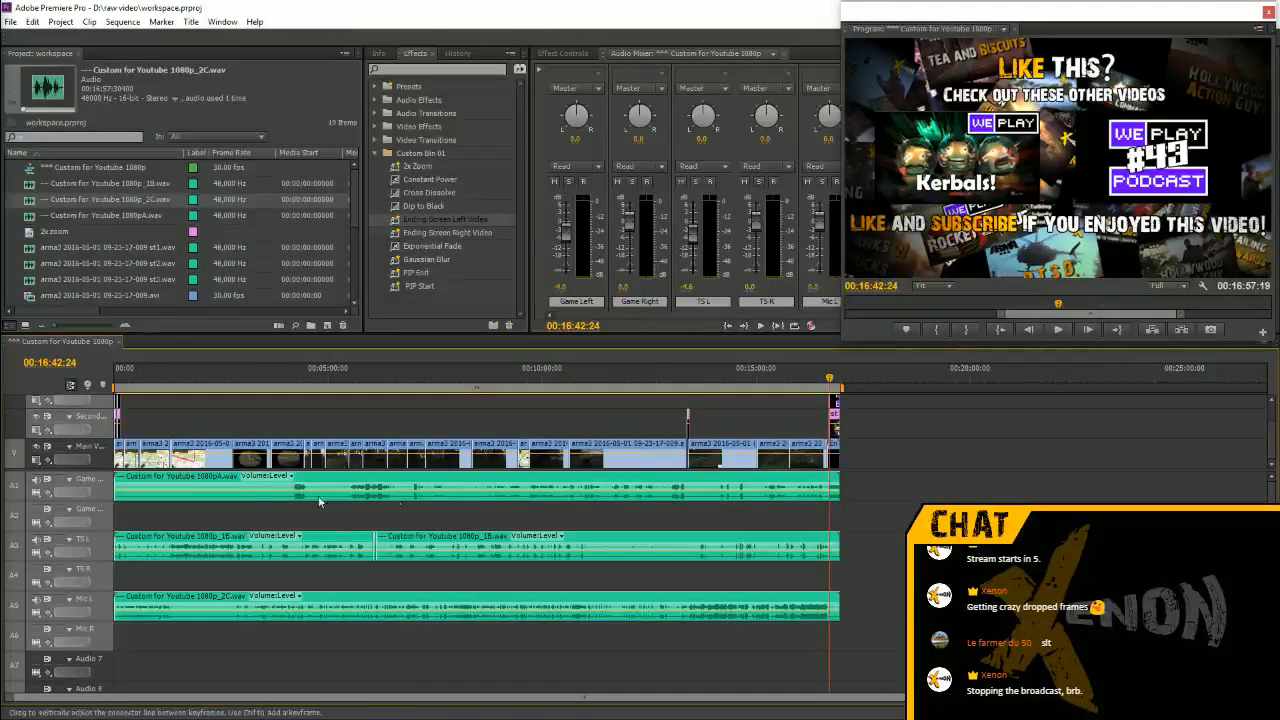
Open the Video Title at about 5 seconds into the sequence in the title editor
{"action": "left_click", "coordinate": [119, 378]}
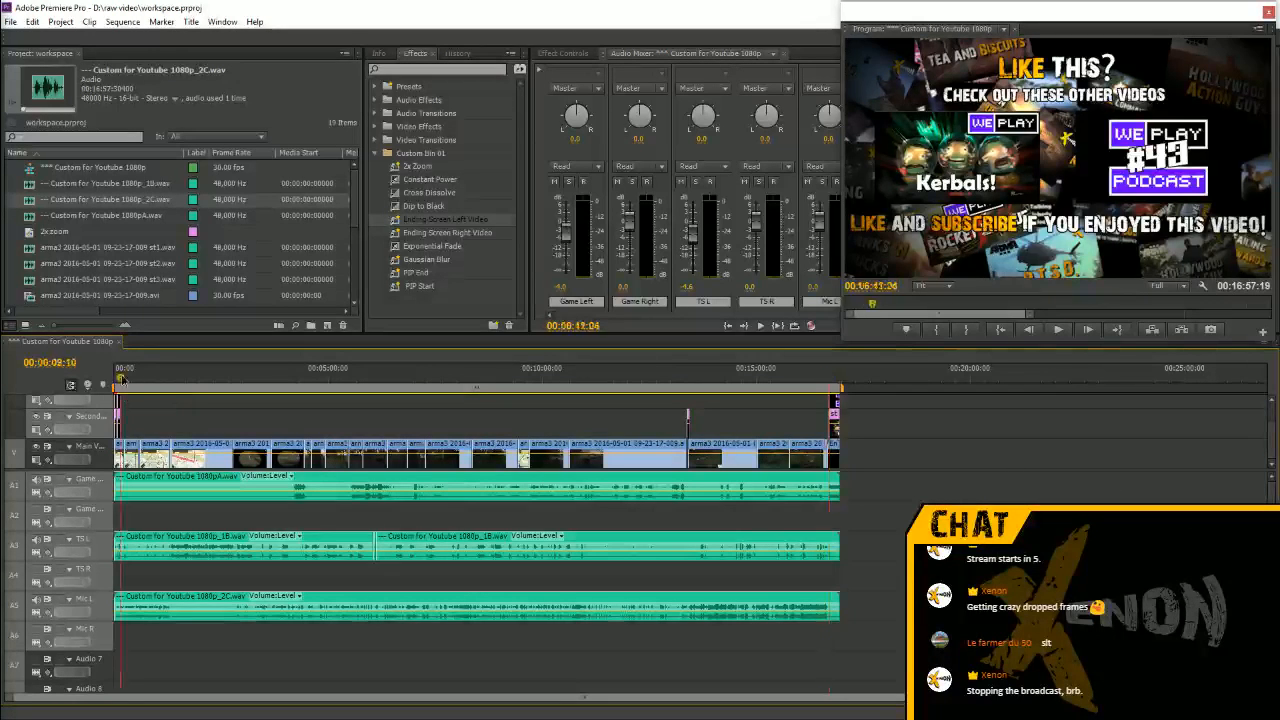
{"action": "key", "text": "equal"}
{"action": "key", "text": "equal"}
{"action": "key", "text": "equal"}
{"action": "key", "text": "equal"}
{"action": "key", "text": "equal"}
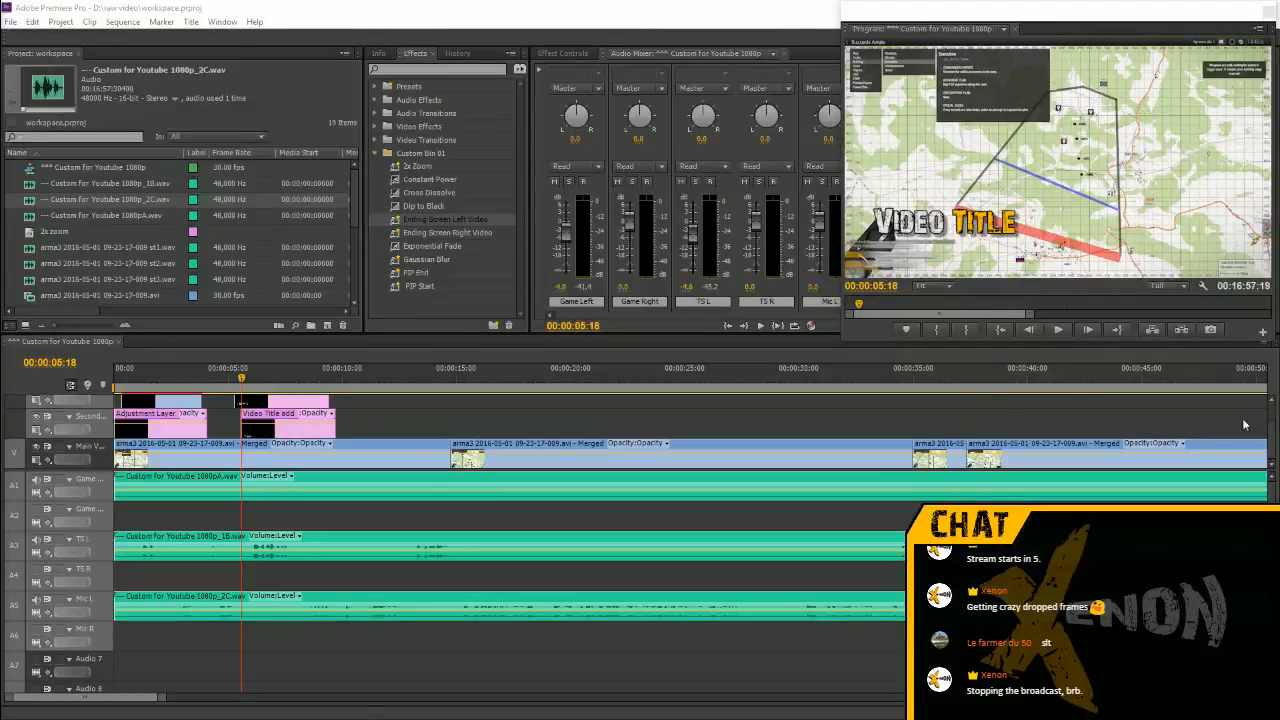
{"action": "left_click", "coordinate": [284, 402]}
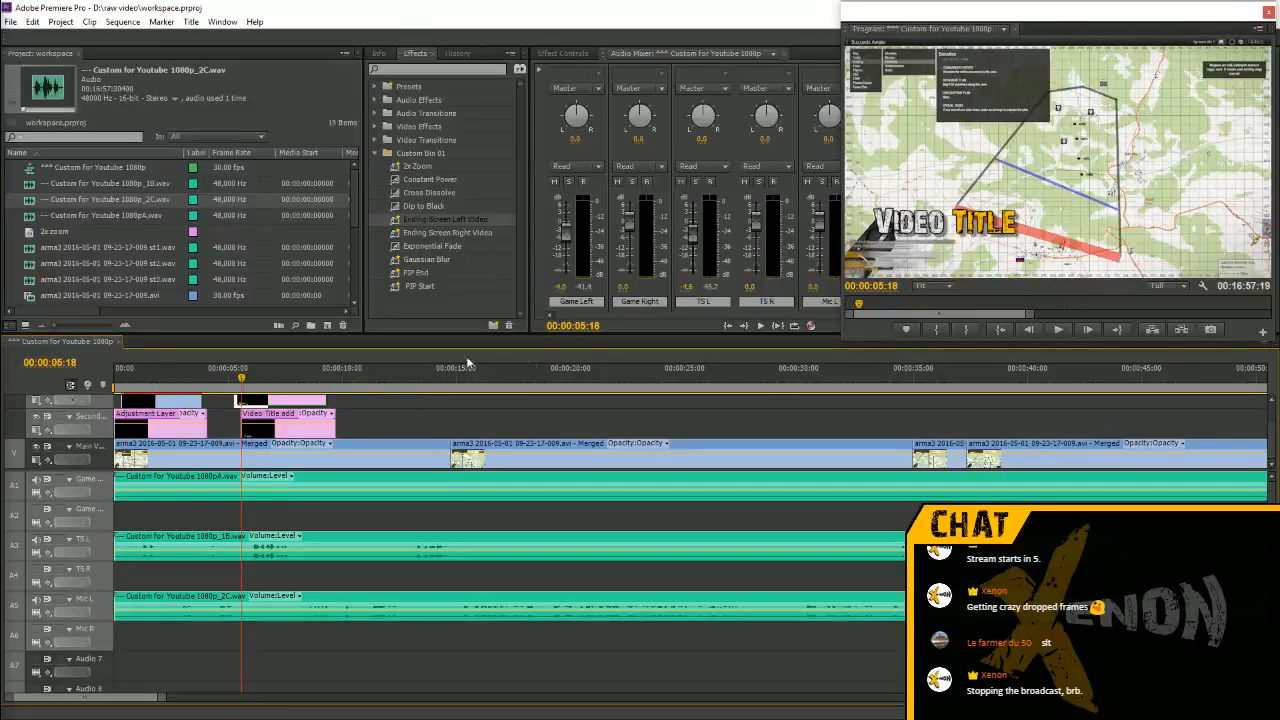
{"action": "double_click", "coordinate": [292, 413]}
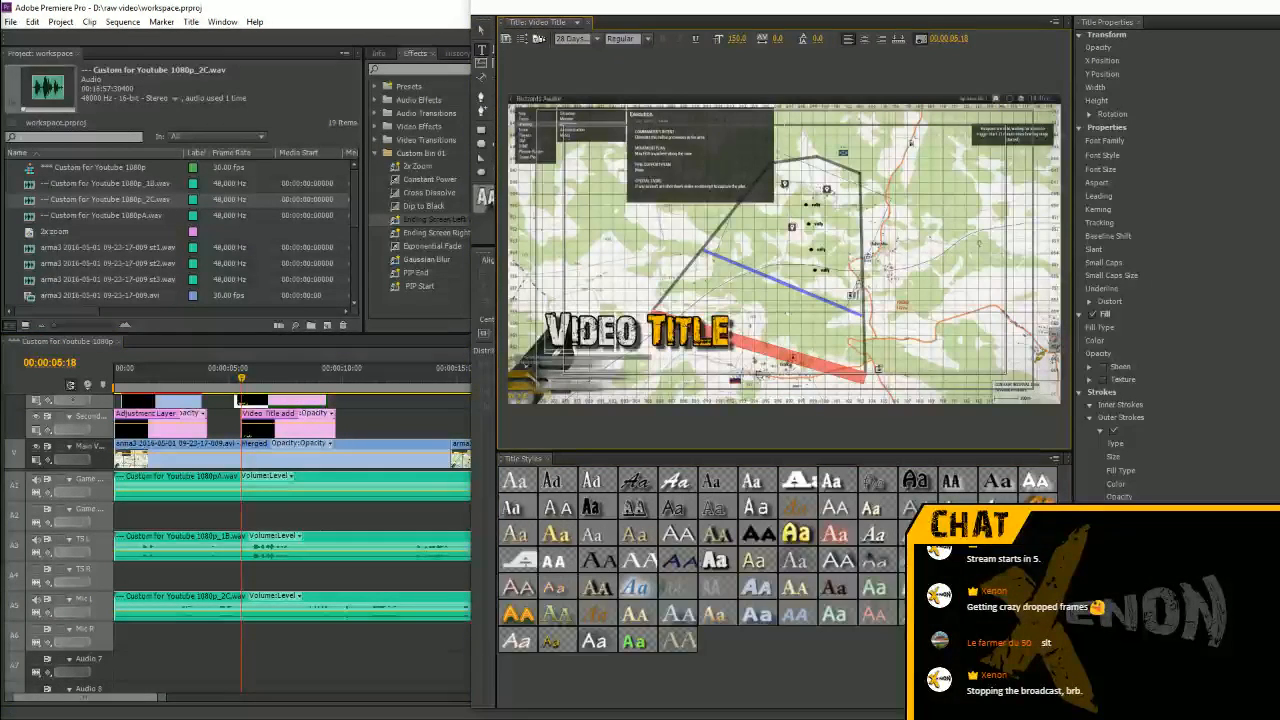
Replace the placeholder title text with "Broken Arrow" and close the title editor
{"action": "left_click_drag", "start_coordinate": [546, 330], "coordinate": [697, 330]}
{"action": "type", "text": "BROKEN"}
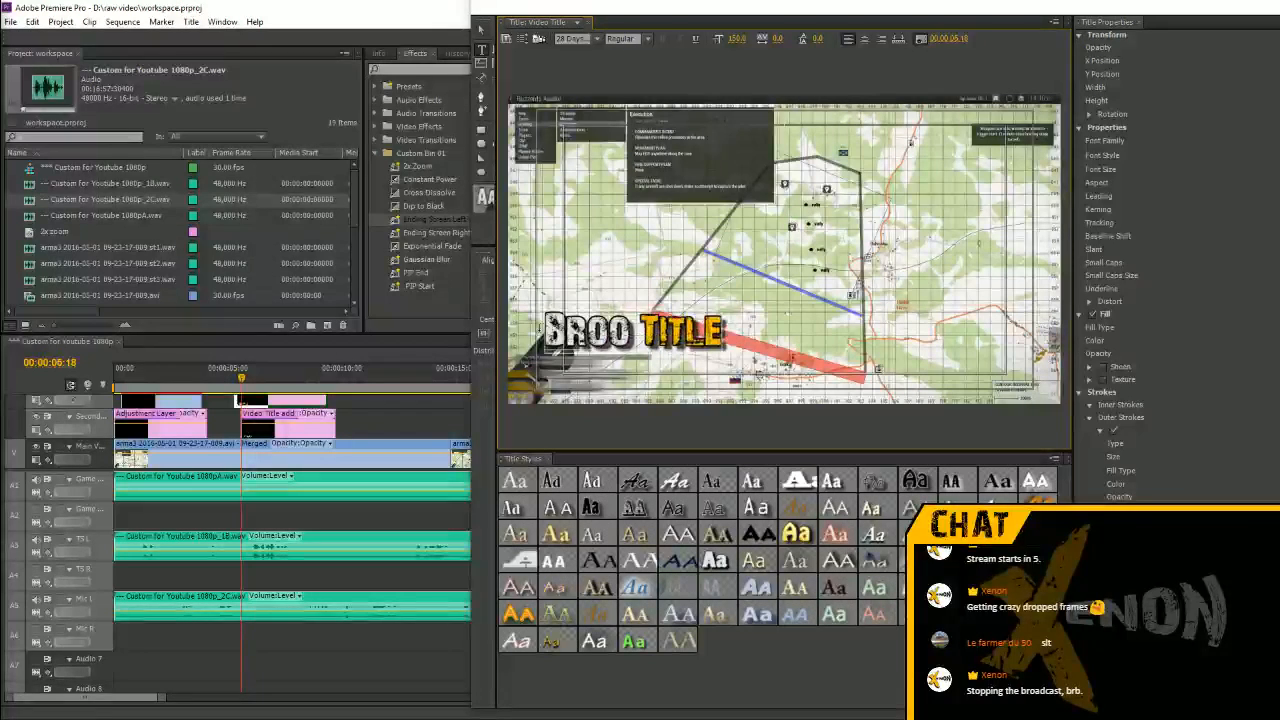
{"action": "key", "text": "Delete"}
{"action": "key", "text": "Right"}
{"action": "key", "text": "shift+End"}
{"action": "type", "text": "TARROW"}
{"action": "key", "text": "Left"}
{"action": "key", "text": "Left"}
{"action": "key", "text": "Left"}
{"action": "key", "text": "Left"}
{"action": "key", "text": "Left"}
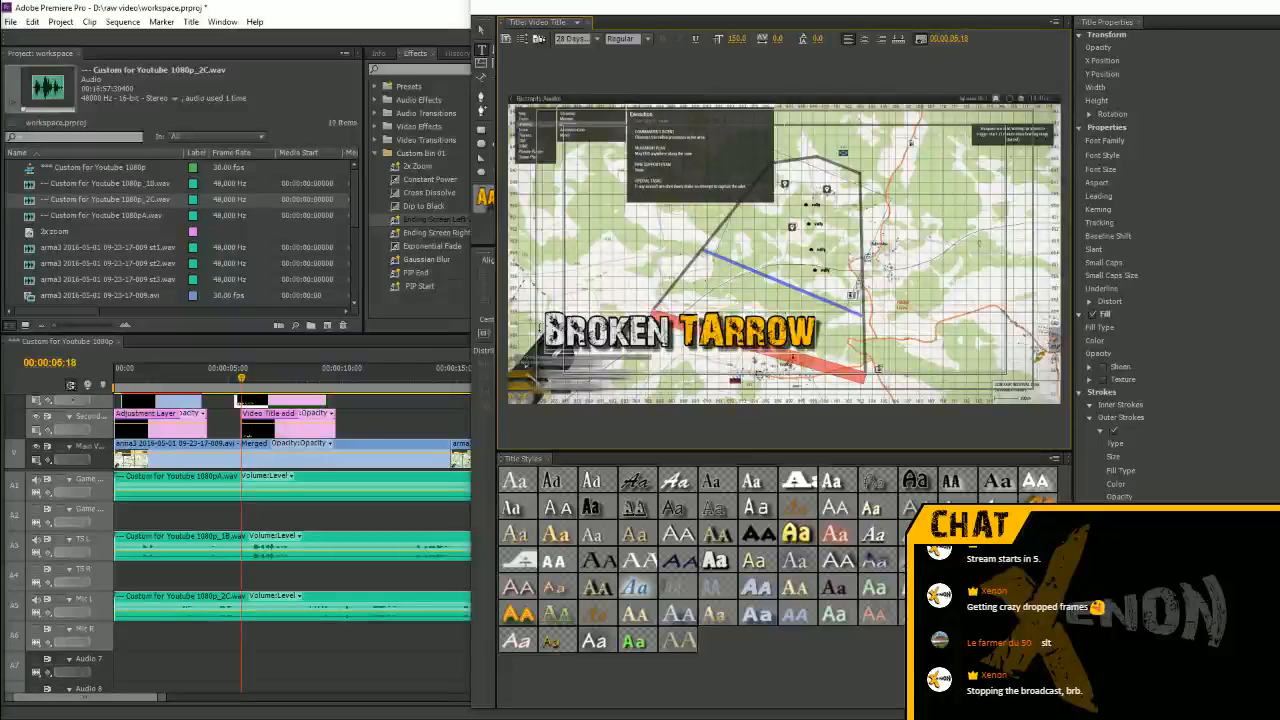
{"action": "key", "text": "BackSpace"}
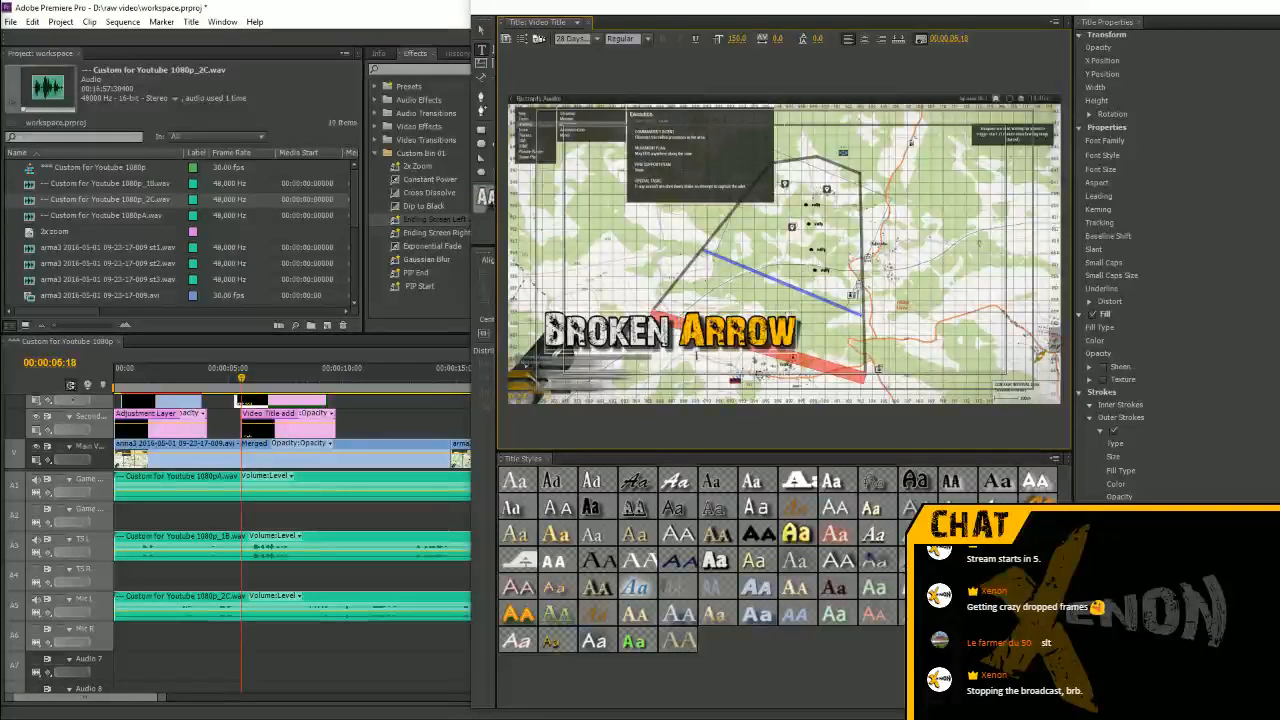
{"action": "type", "text": "A"}
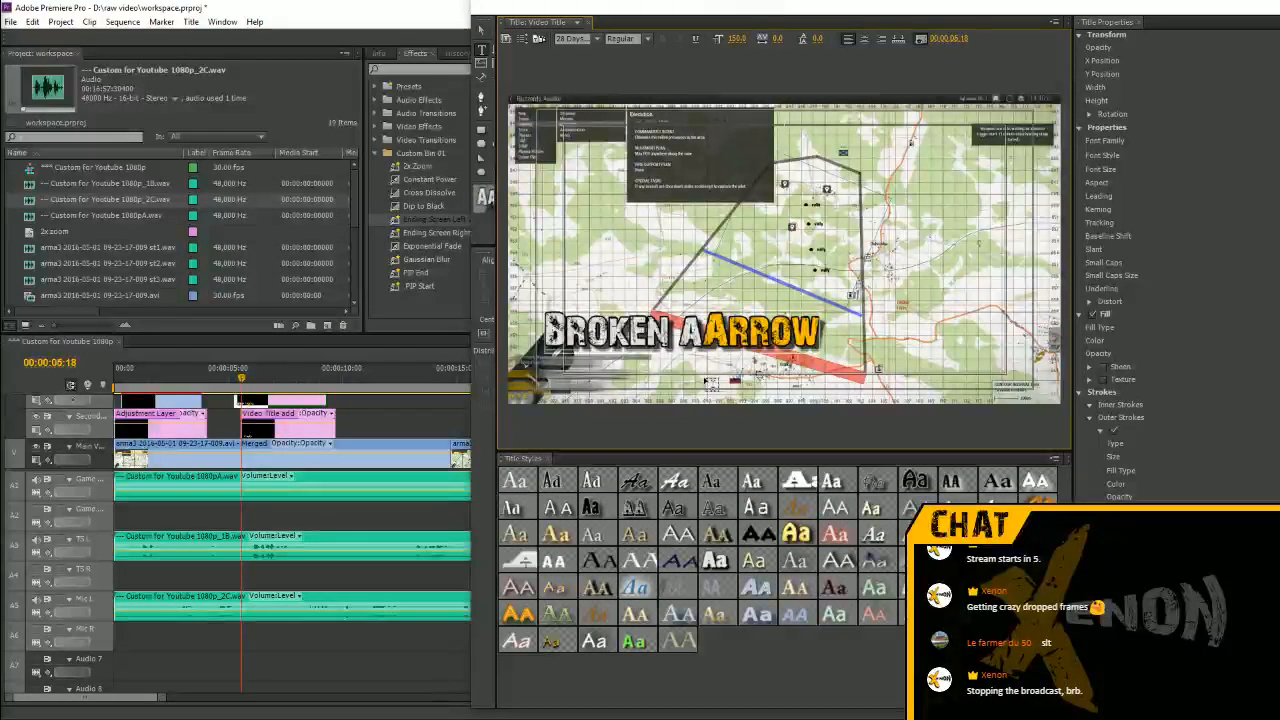
{"action": "key", "text": "BackSpace"}
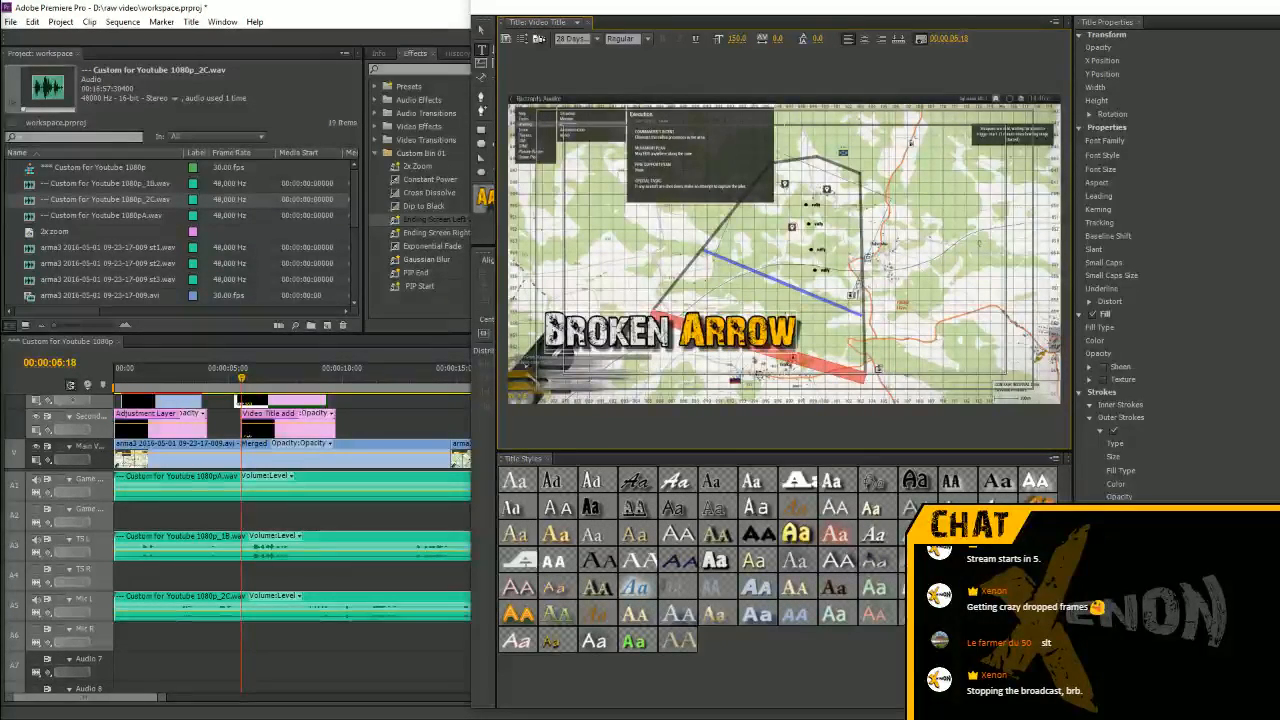
{"action": "key", "text": "ctrl+w"}
Play the opening from the start of the sequence to about 16 seconds to check the title
{"action": "key", "text": "Home"}
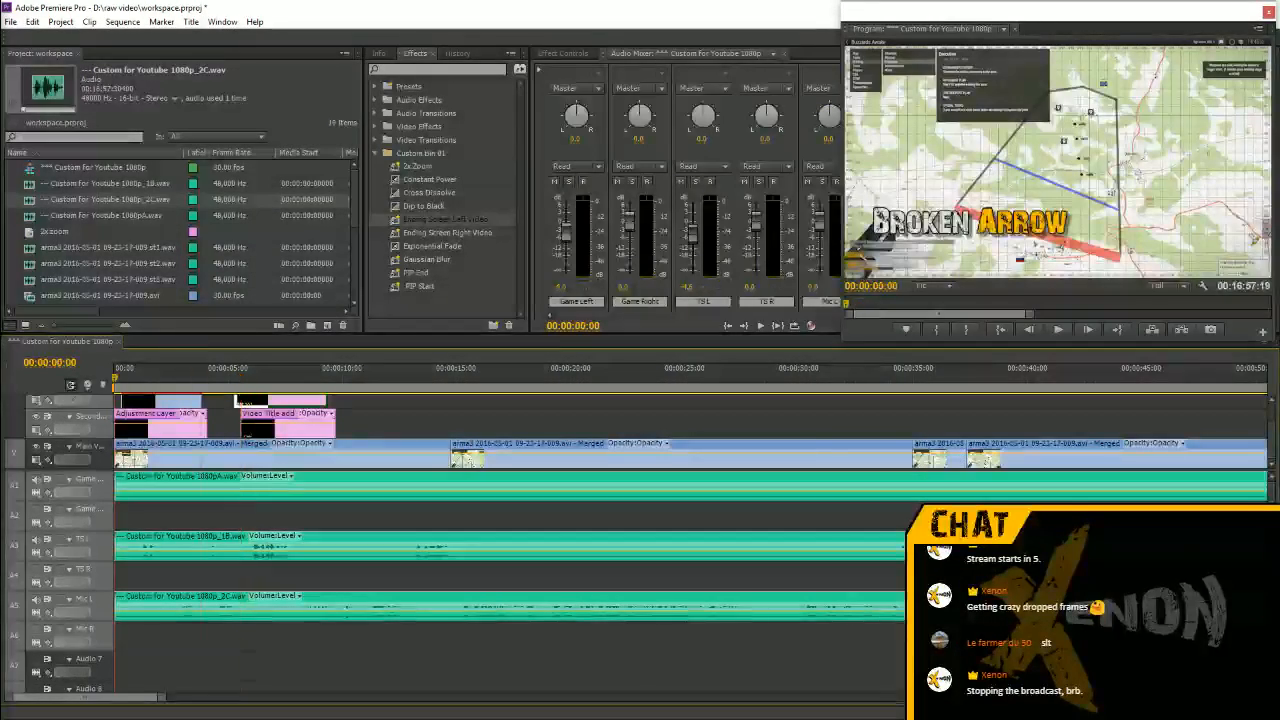
{"action": "key", "text": "space"}
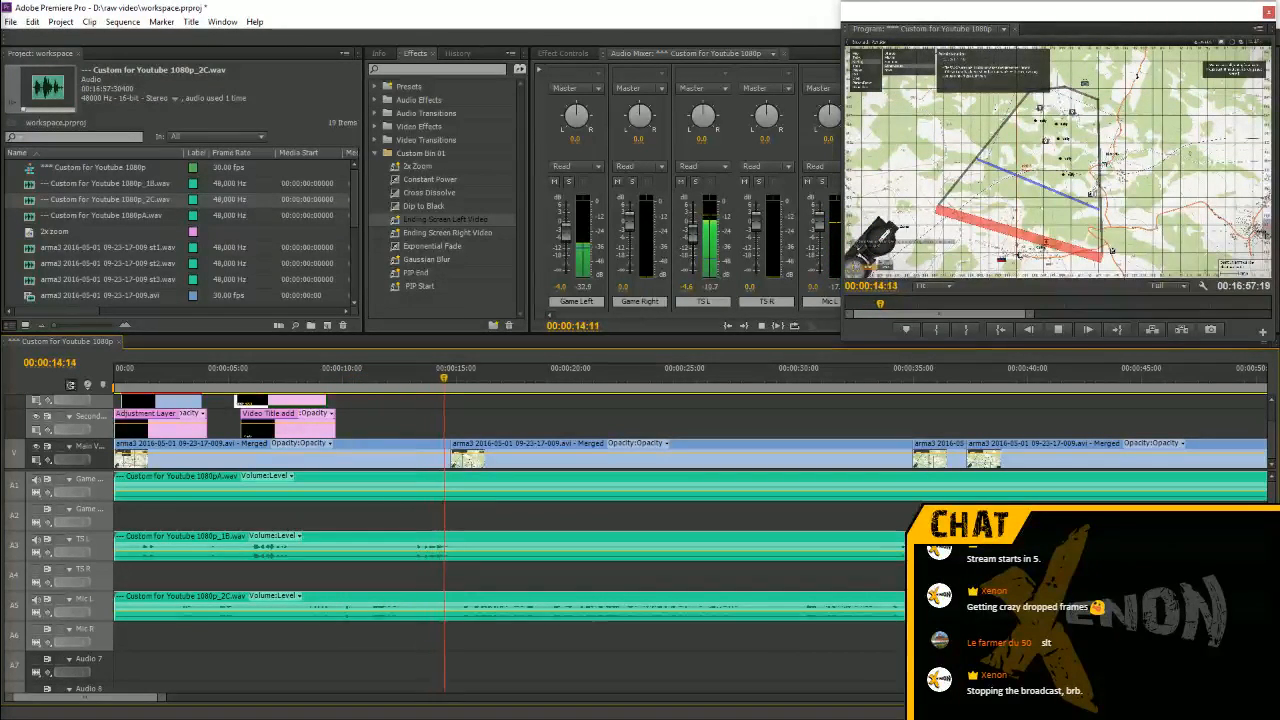
{"action": "key", "text": "space"}
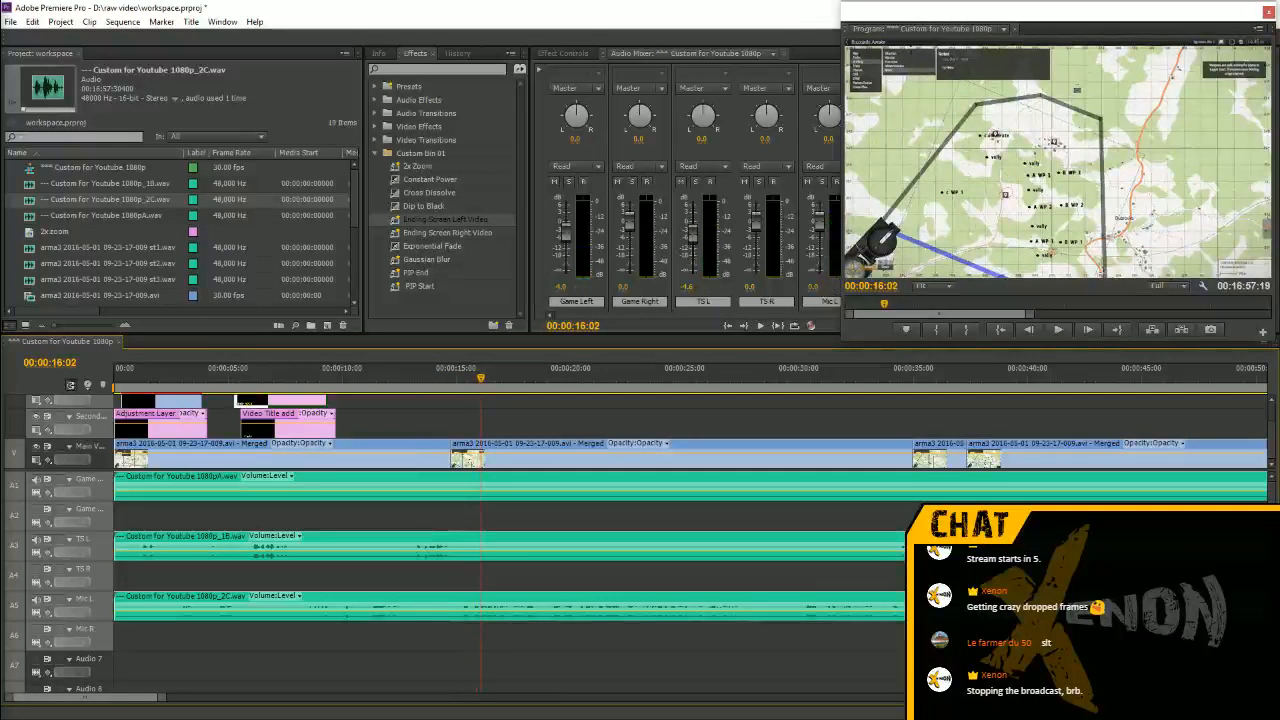
Open the export settings for the Entire Sequence and choose the H.264 format with the "*** Custom for Youtube 1080p" preset
{"action": "left_click", "coordinate": [17, 22]}
{"action": "mouse_move", "coordinate": [60, 249]}
{"action": "left_click", "coordinate": [235, 250]}
{"action": "left_click", "coordinate": [498, 560]}
{"action": "left_click", "coordinate": [515, 580]}
{"action": "left_click", "coordinate": [814, 210]}
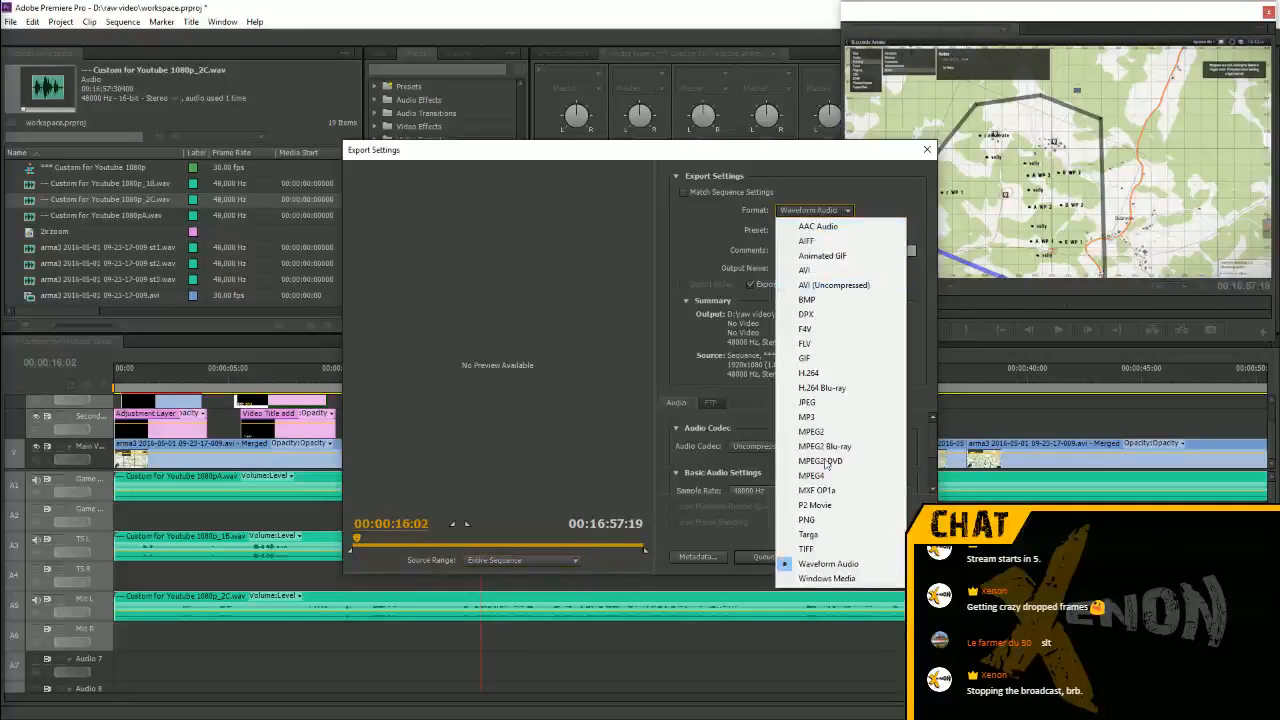
{"action": "left_click", "coordinate": [843, 372]}
{"action": "left_click", "coordinate": [818, 230]}
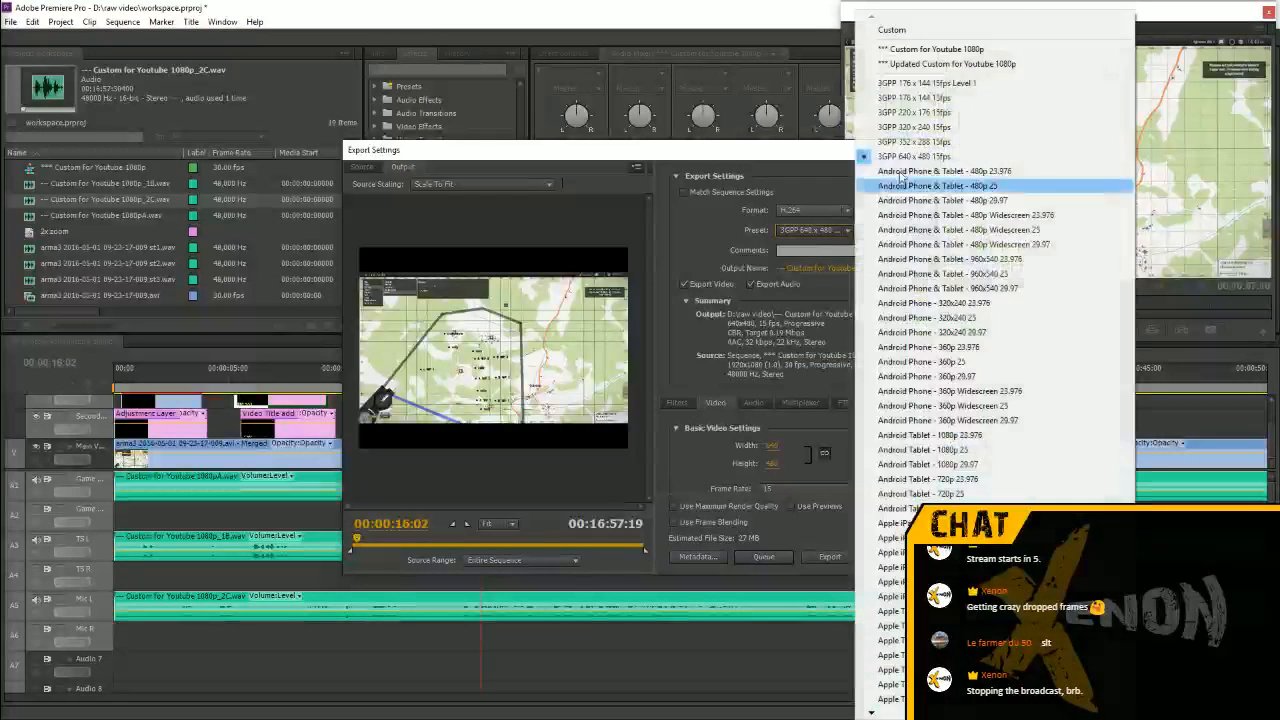
{"action": "left_click", "coordinate": [950, 49]}
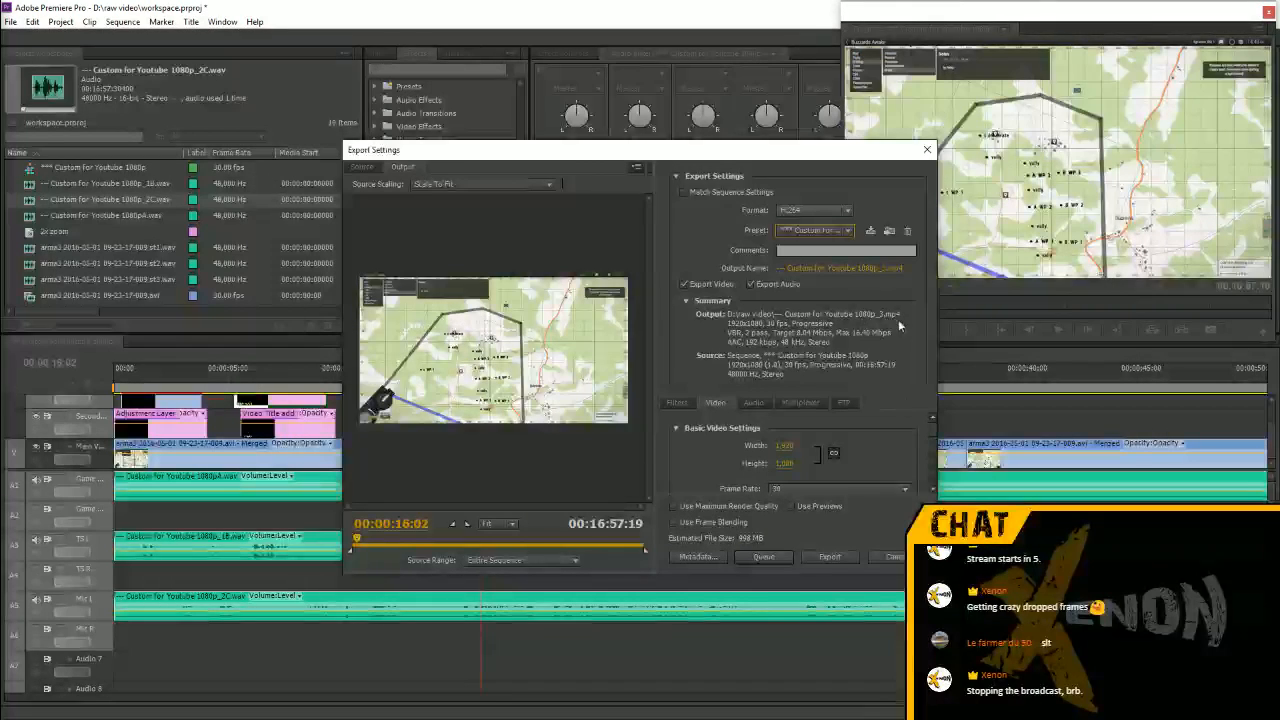
Review the export's video settings, including frame size, frame rate, pixel aspect, profile, level and bitrate
{"action": "left_click_drag", "start_coordinate": [933, 432], "coordinate": [935, 473]}
{"action": "scroll", "coordinate": [935, 473], "scroll_direction": "up", "scroll_amount": 3}
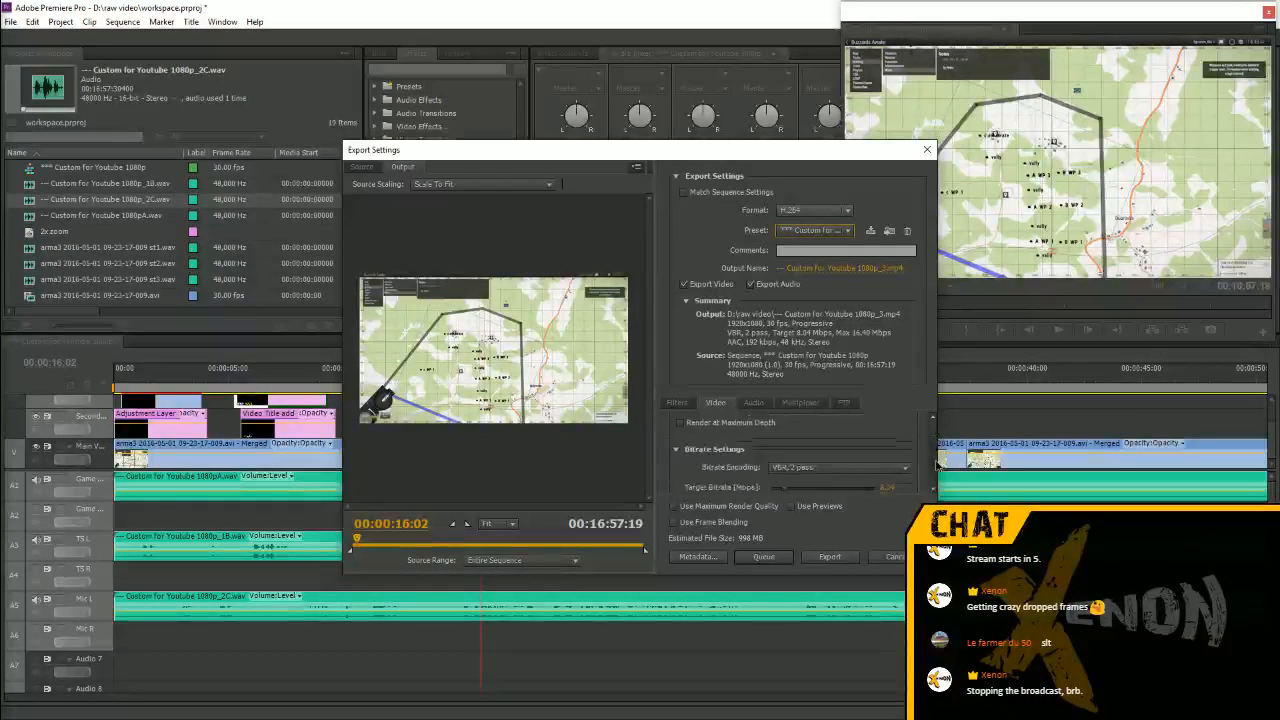
{"action": "left_click_drag", "start_coordinate": [808, 150], "coordinate": [770, 24]}
{"action": "left_click_drag", "start_coordinate": [782, 447], "coordinate": [782, 668]}
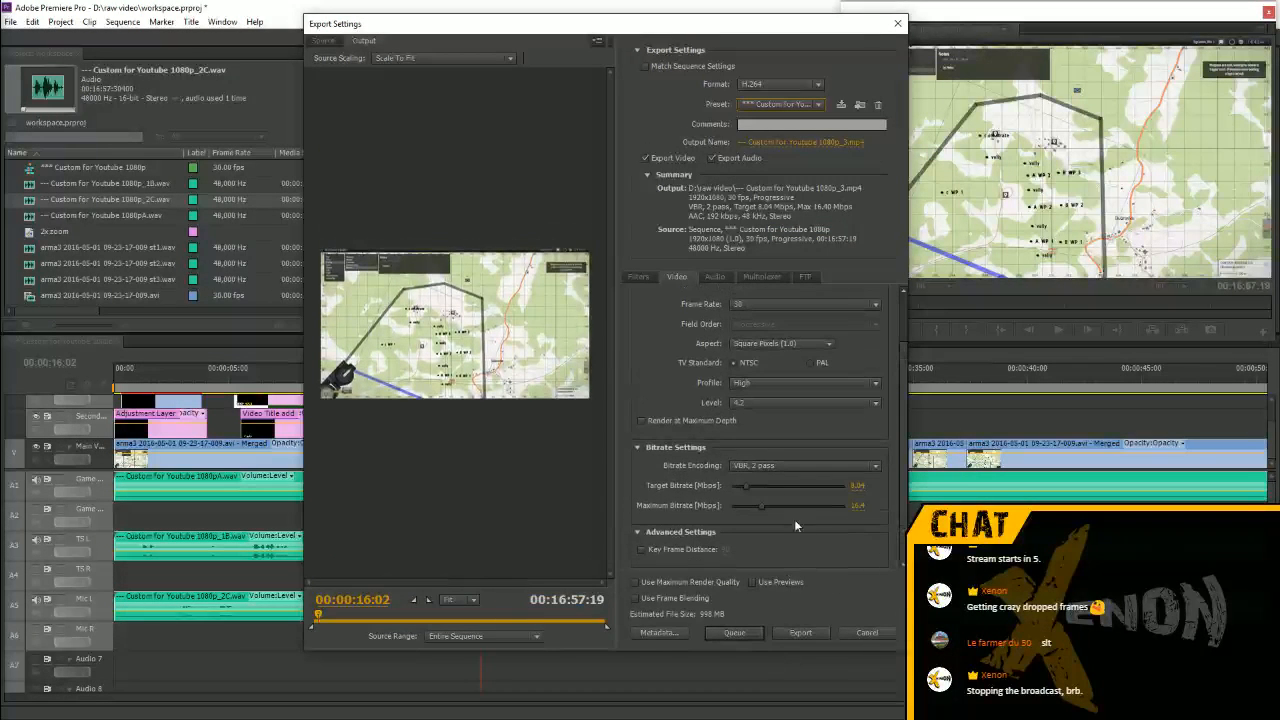
{"action": "scroll", "coordinate": [885, 328], "scroll_direction": "up", "scroll_amount": 2}
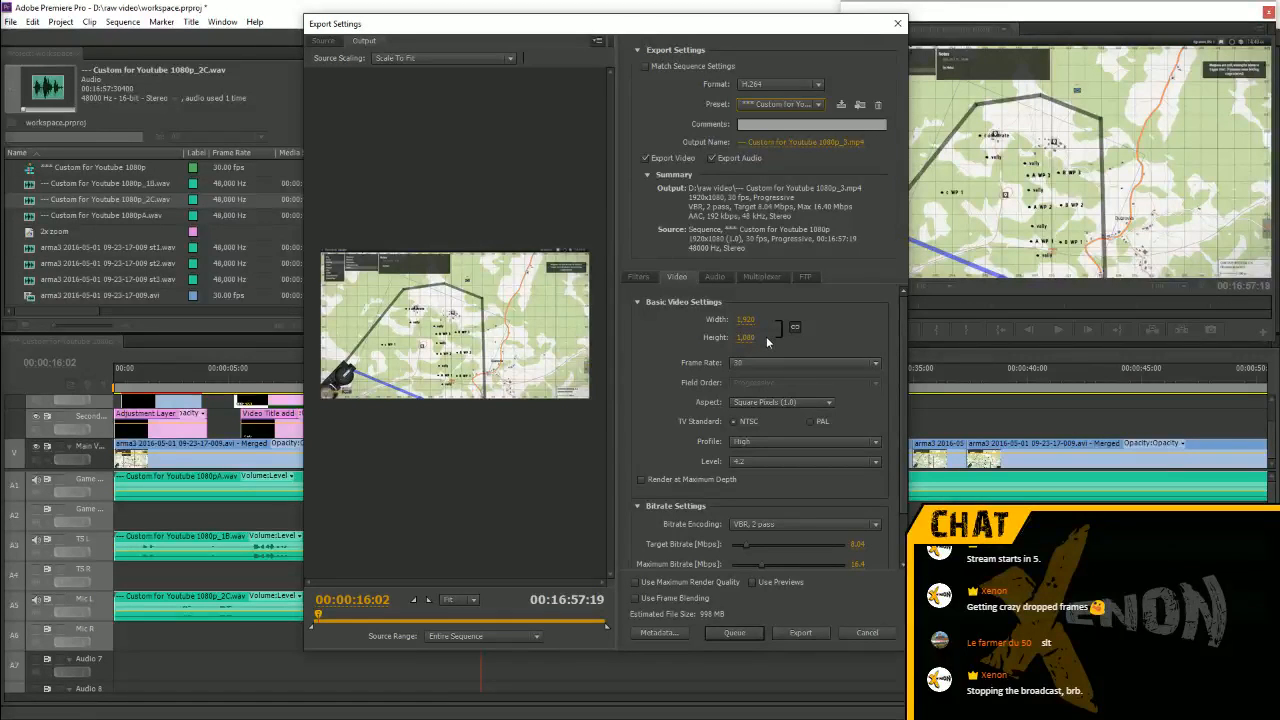
{"action": "left_click", "coordinate": [785, 362]}
{"action": "left_click", "coordinate": [782, 360]}
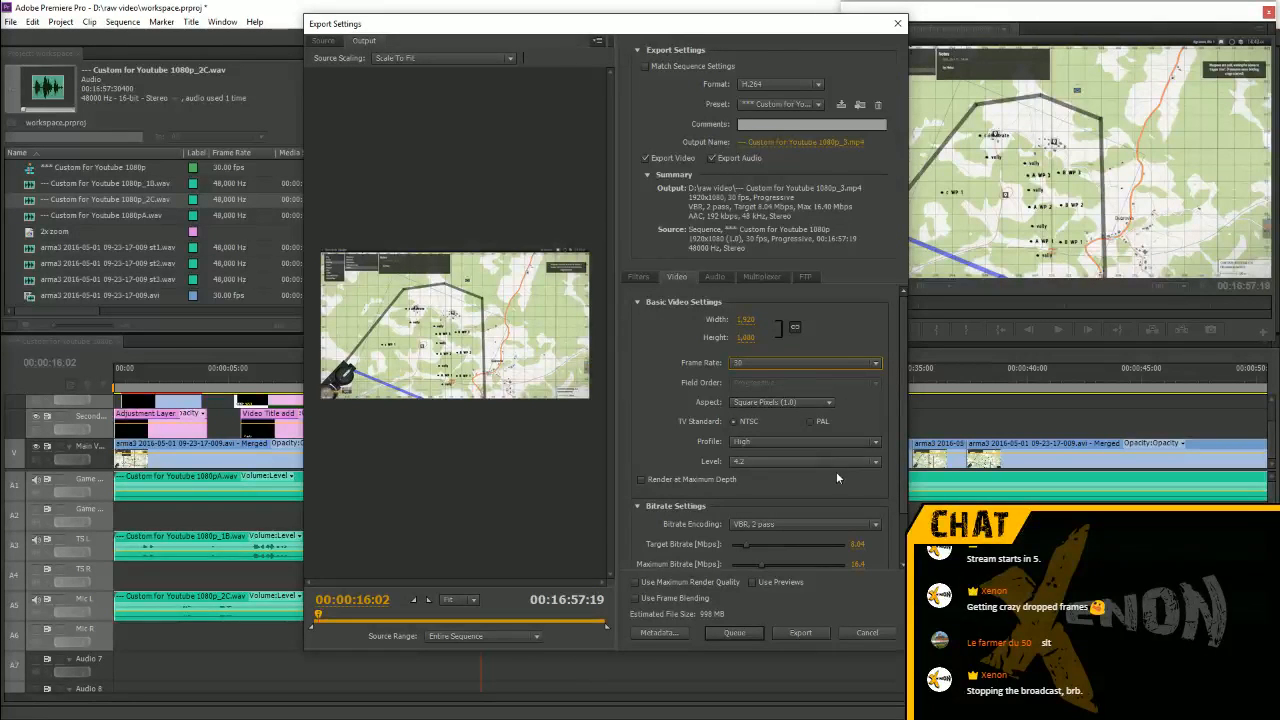
{"action": "left_click", "coordinate": [790, 403]}
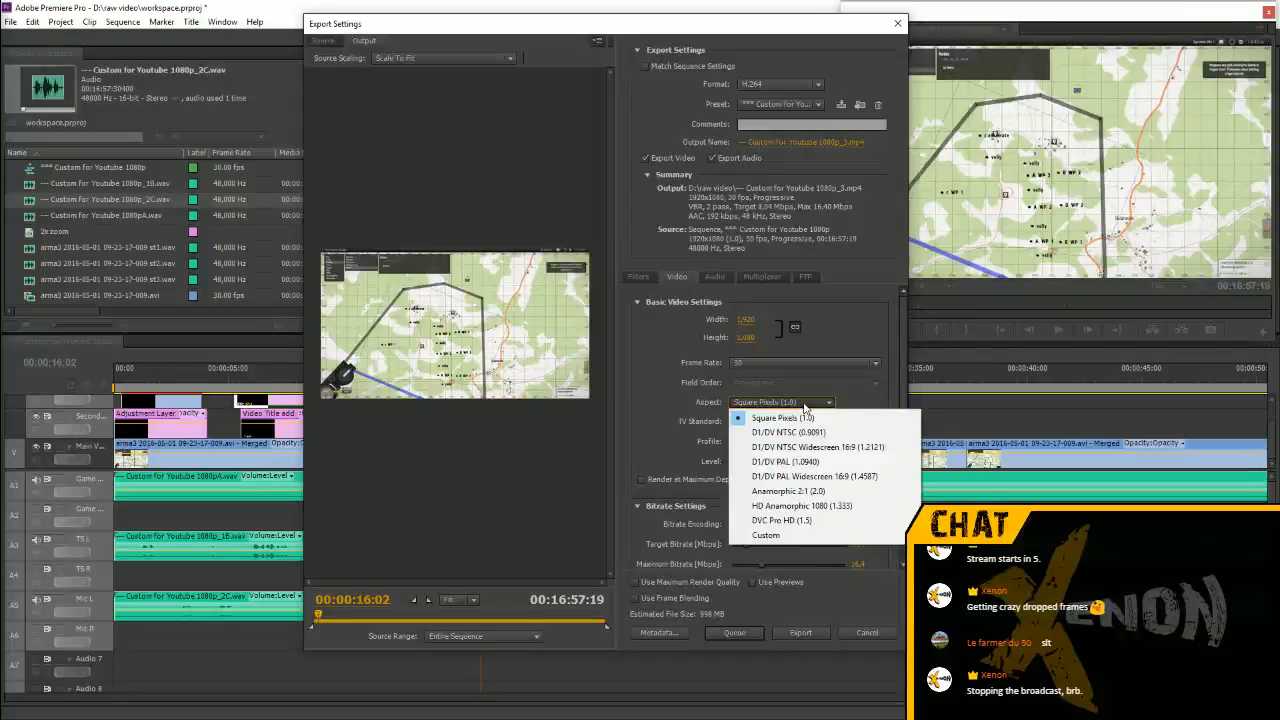
{"action": "left_click", "coordinate": [863, 402]}
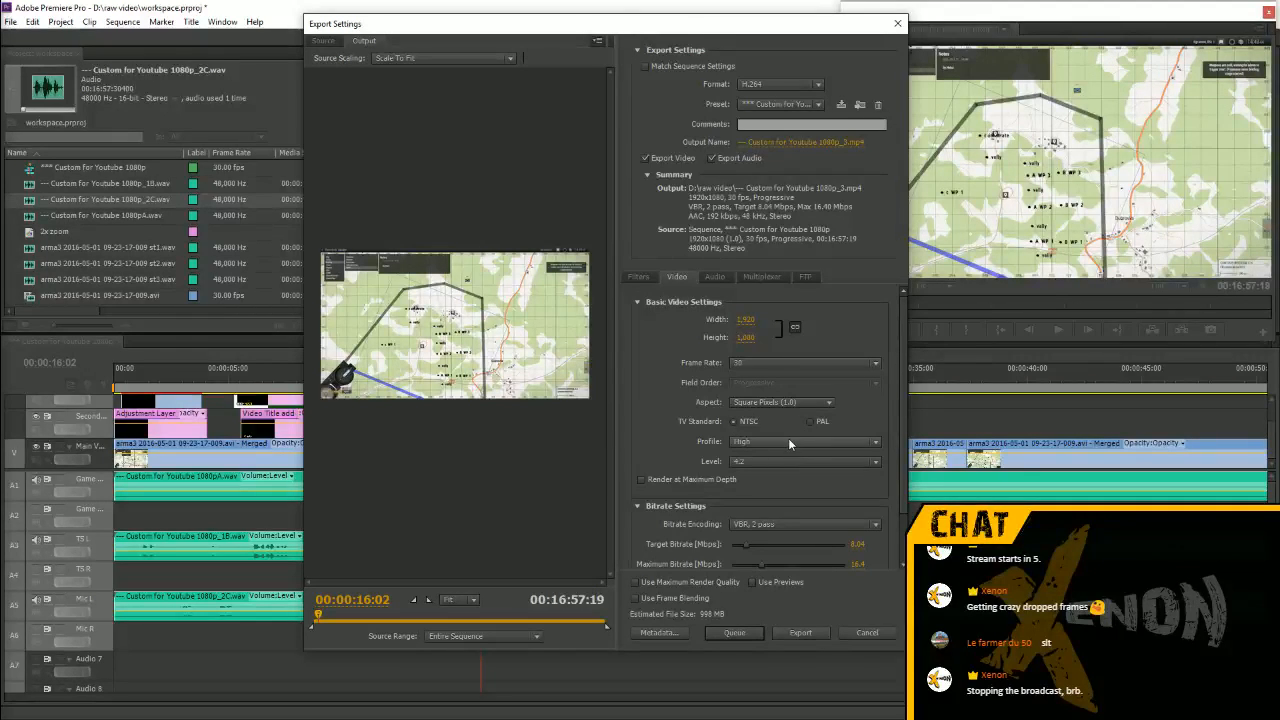
{"action": "left_click", "coordinate": [770, 441]}
{"action": "left_click", "coordinate": [770, 441]}
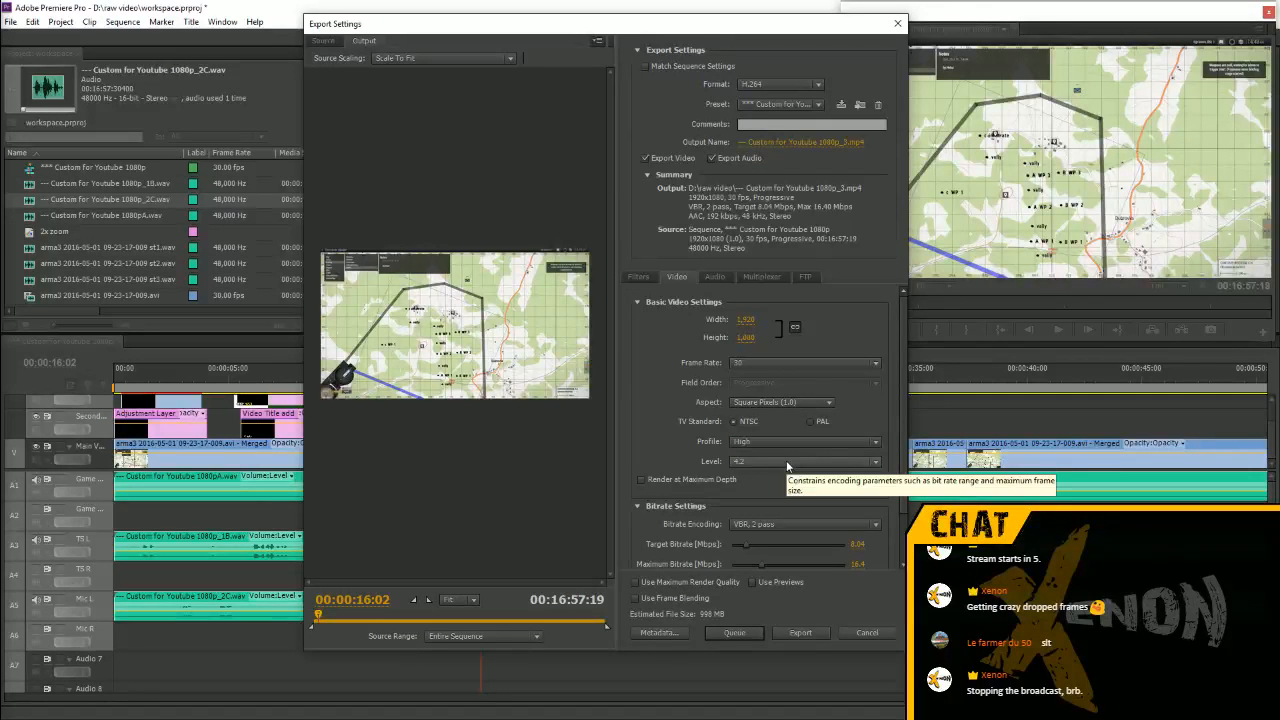
{"action": "scroll", "coordinate": [799, 507], "scroll_direction": "down", "scroll_amount": 1}
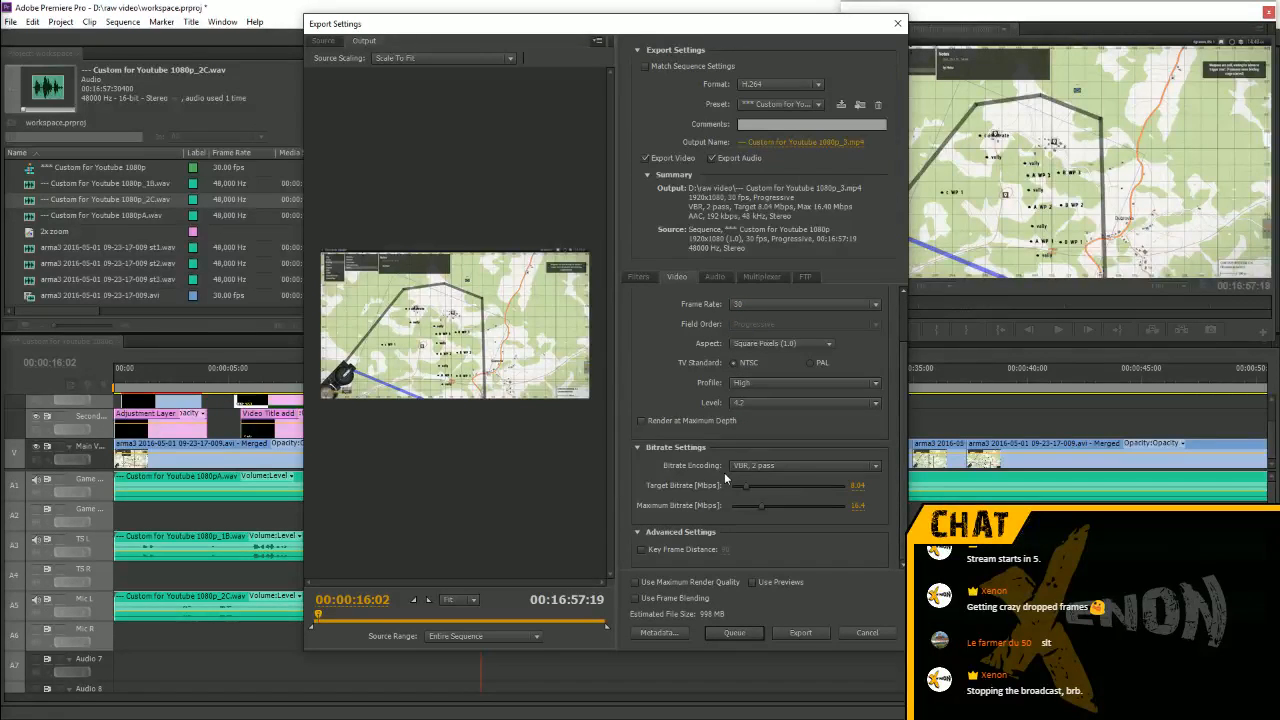
Keep the VBR, 2 pass encoding, set the target bitrate to 15 Mbps and the maximum to 25 Mbps, and start the export
{"action": "left_click", "coordinate": [781, 466]}
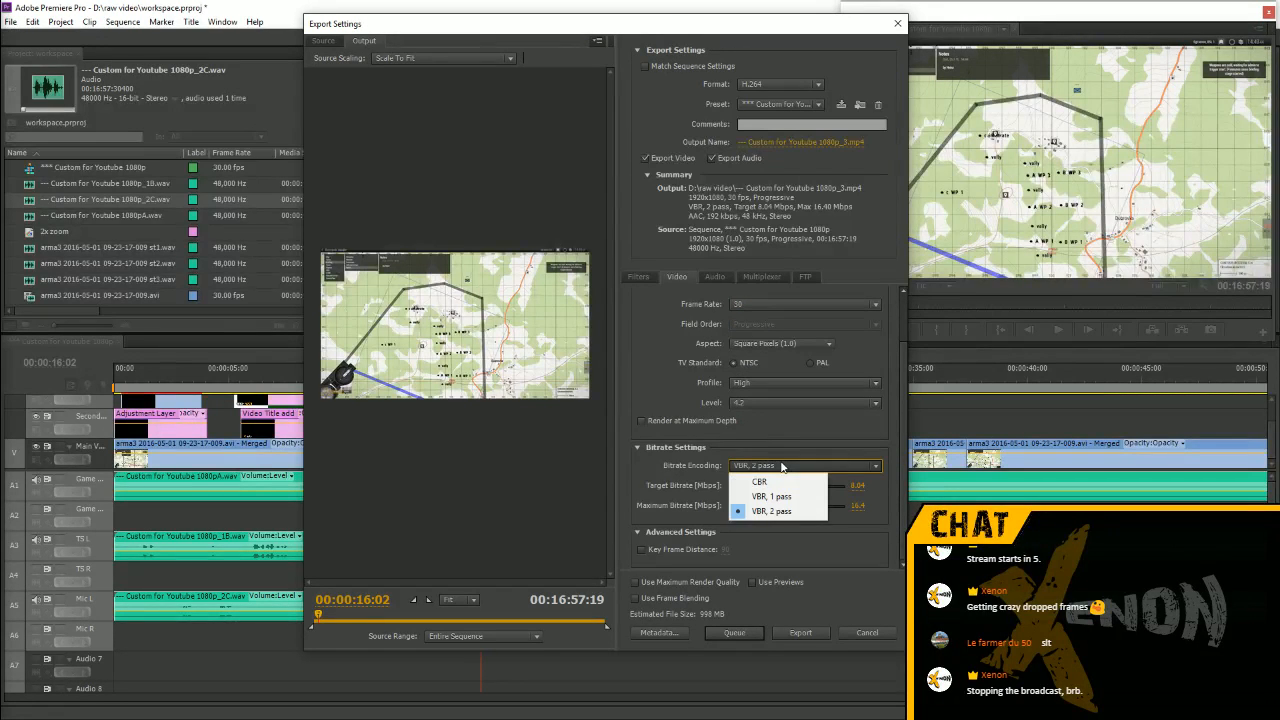
{"action": "left_click", "coordinate": [771, 511]}
{"action": "left_click_drag", "start_coordinate": [856, 485], "coordinate": [877, 496]}
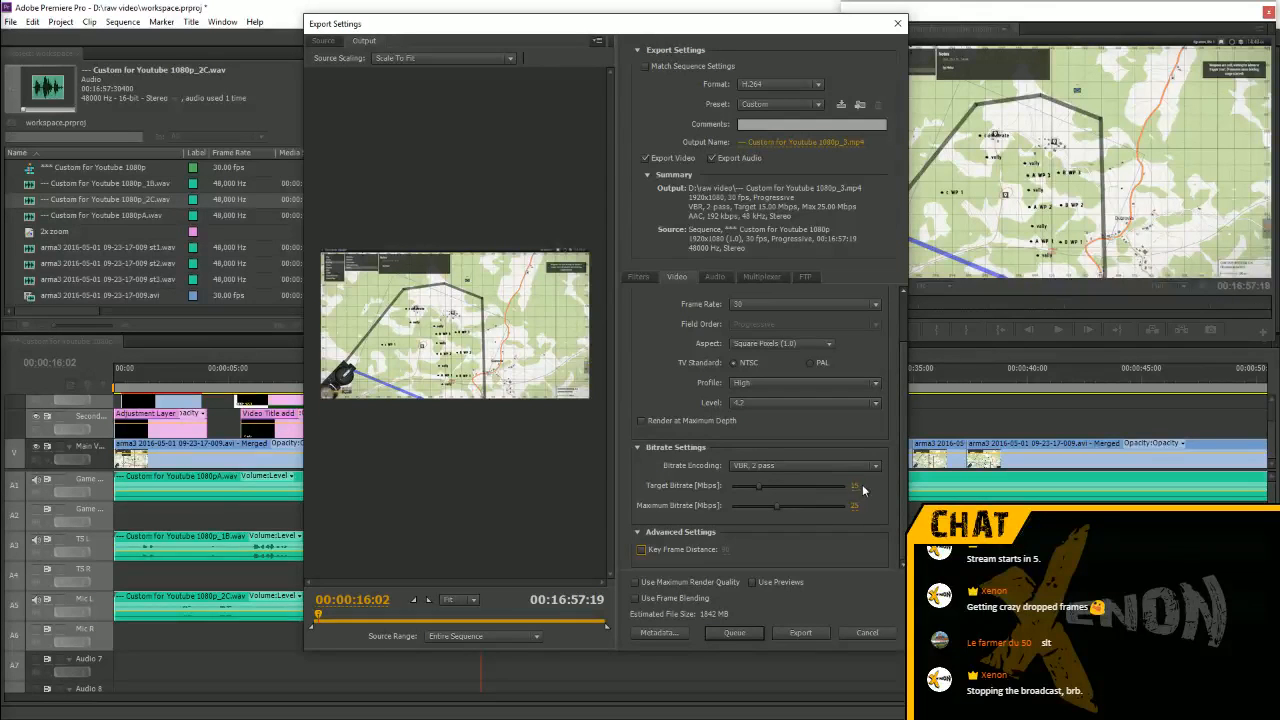
{"action": "left_click", "coordinate": [801, 634]}
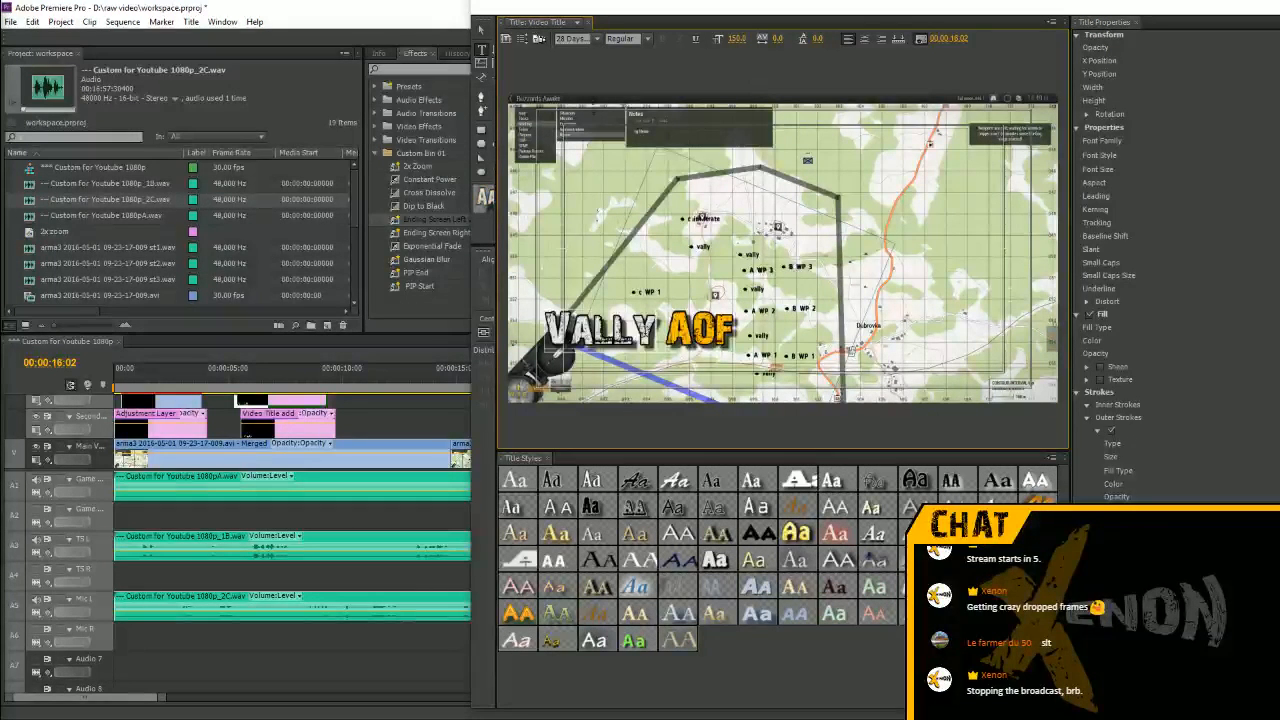
Change the opening video title text to "Vally of Death" and close the title editor
{"action": "type", "text": "O "}
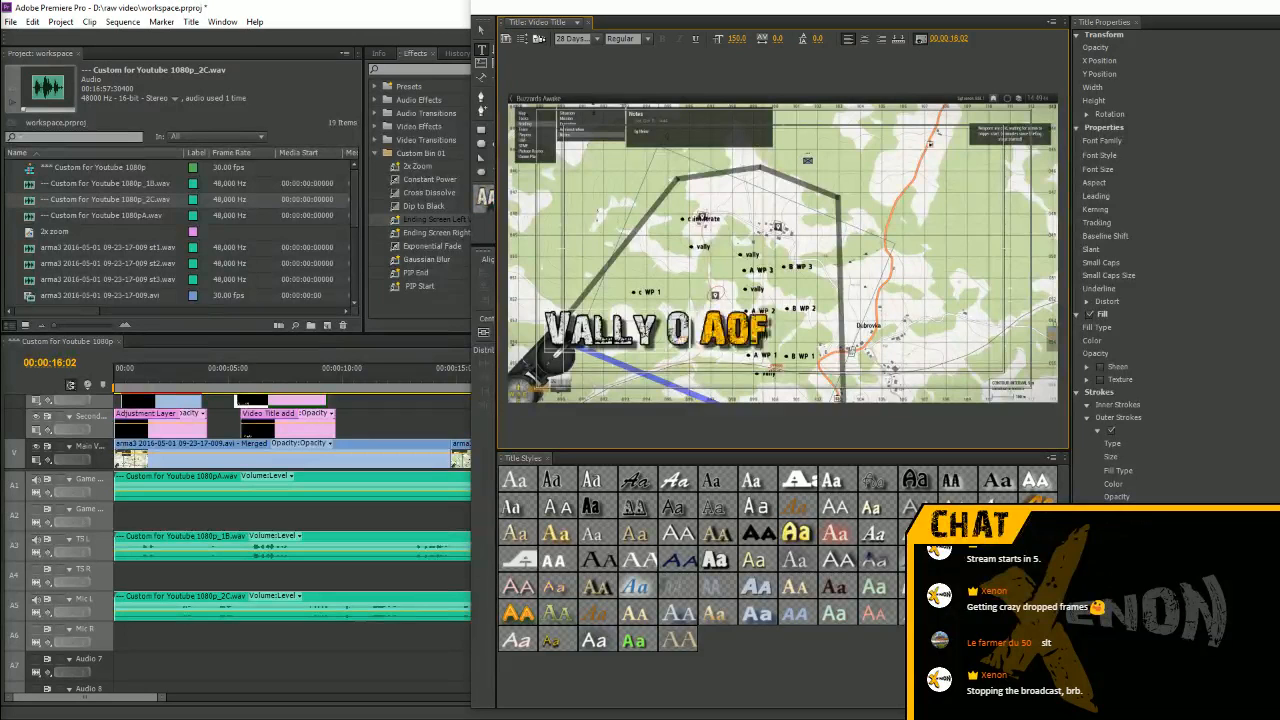
{"action": "type", "text": "F DEATHJ"}
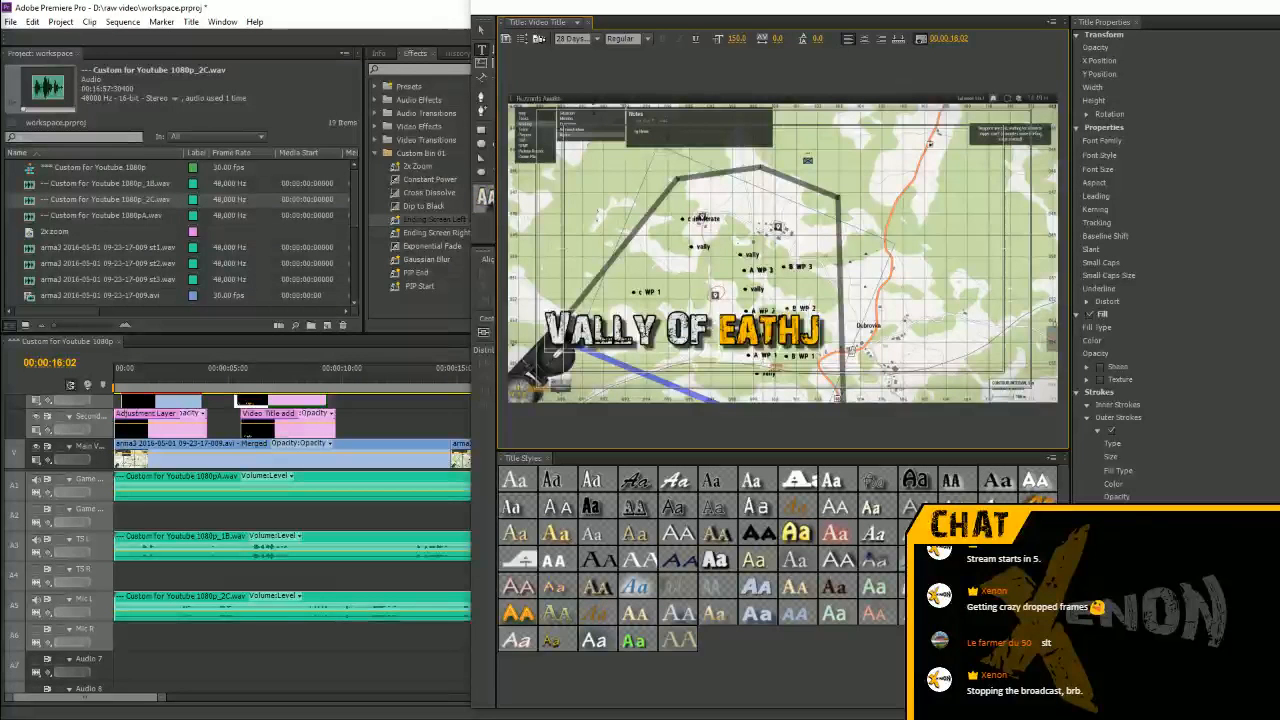
{"action": "key", "text": "shift+Left"}
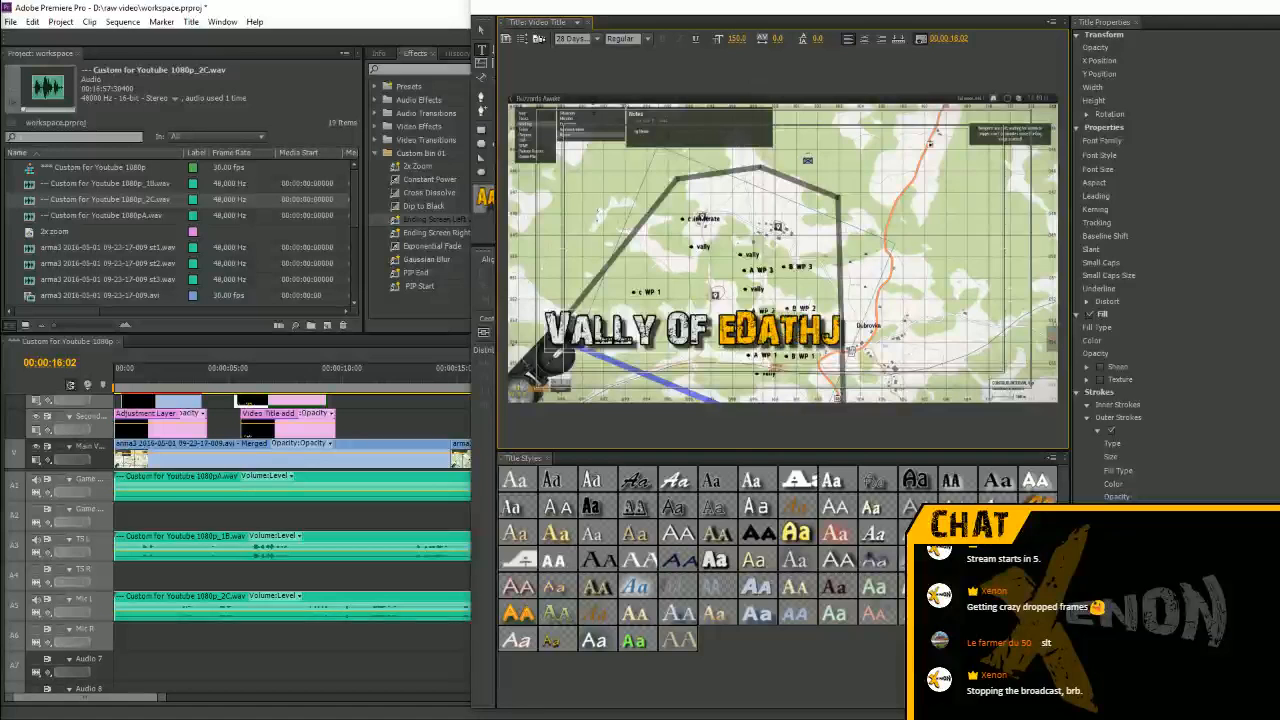
{"action": "key", "text": "BackSpace"}
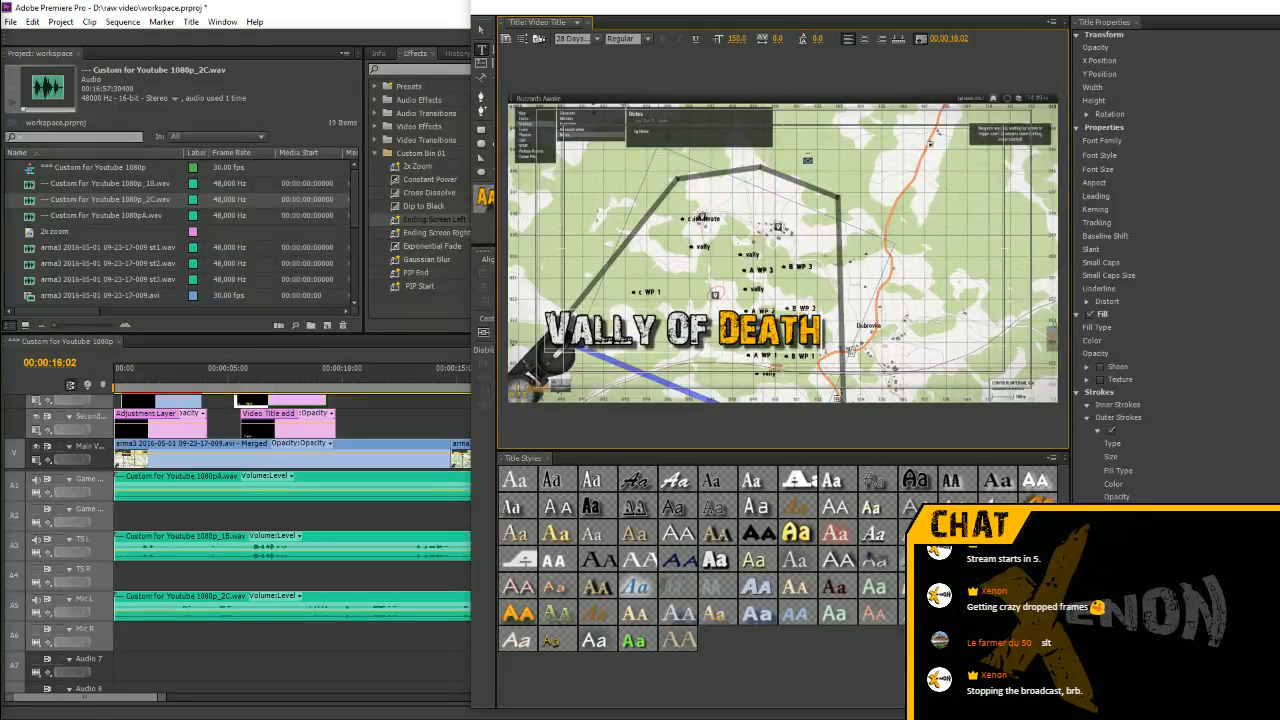
{"action": "key", "text": "ctrl+w"}
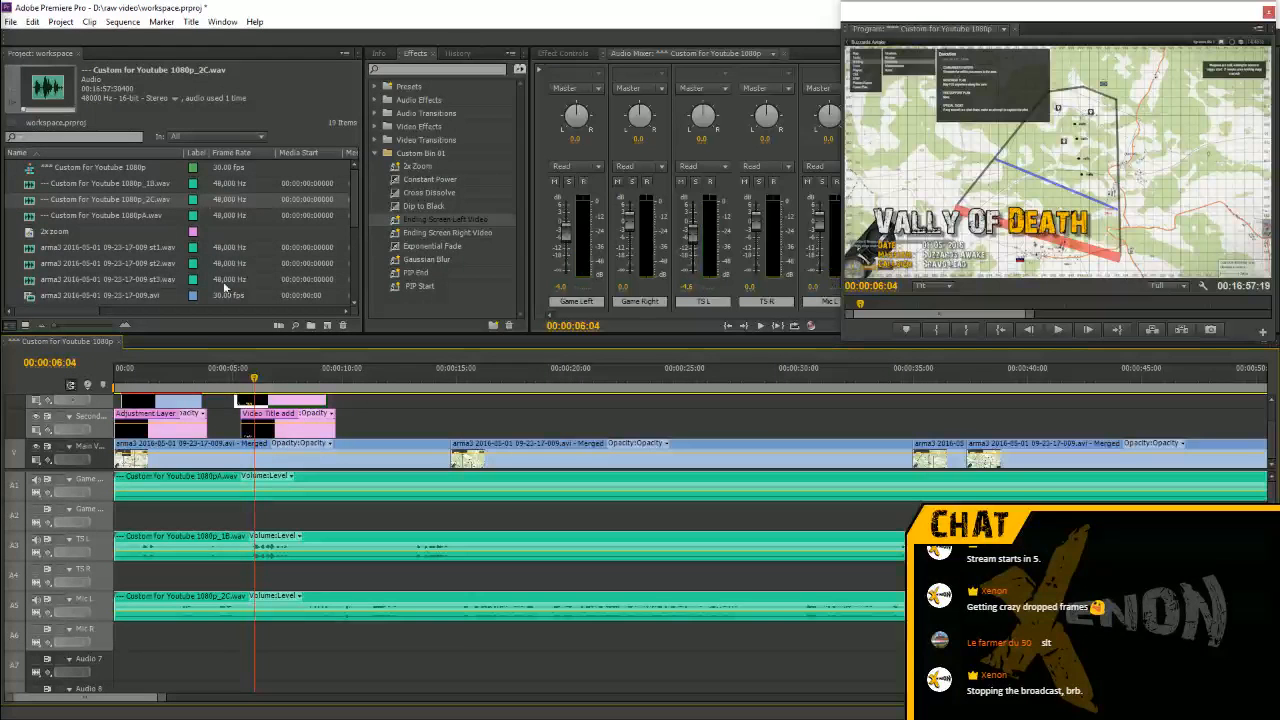
Save the project and export the sequence as H.264 with the "*** Custom for Youtube 1080p" preset, target bitrate 15 Mbps and maximum 25 Mbps
{"action": "left_click", "coordinate": [10, 21]}
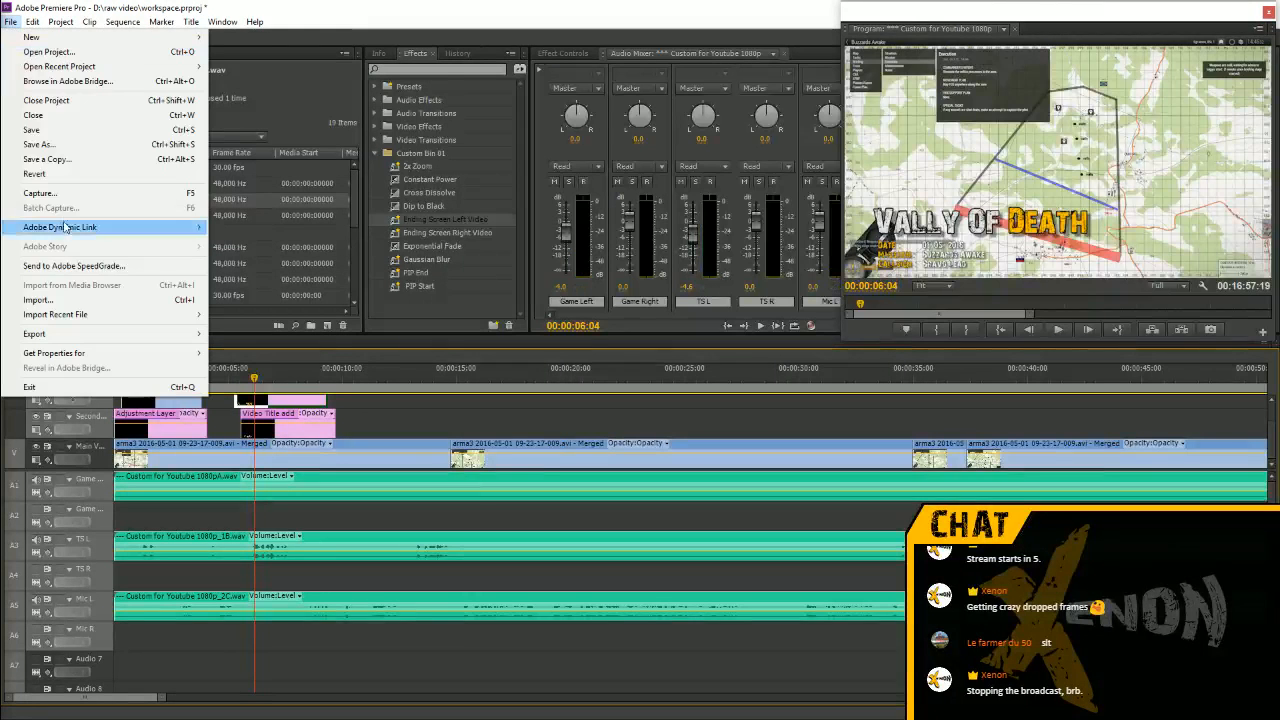
{"action": "left_click", "coordinate": [66, 132]}
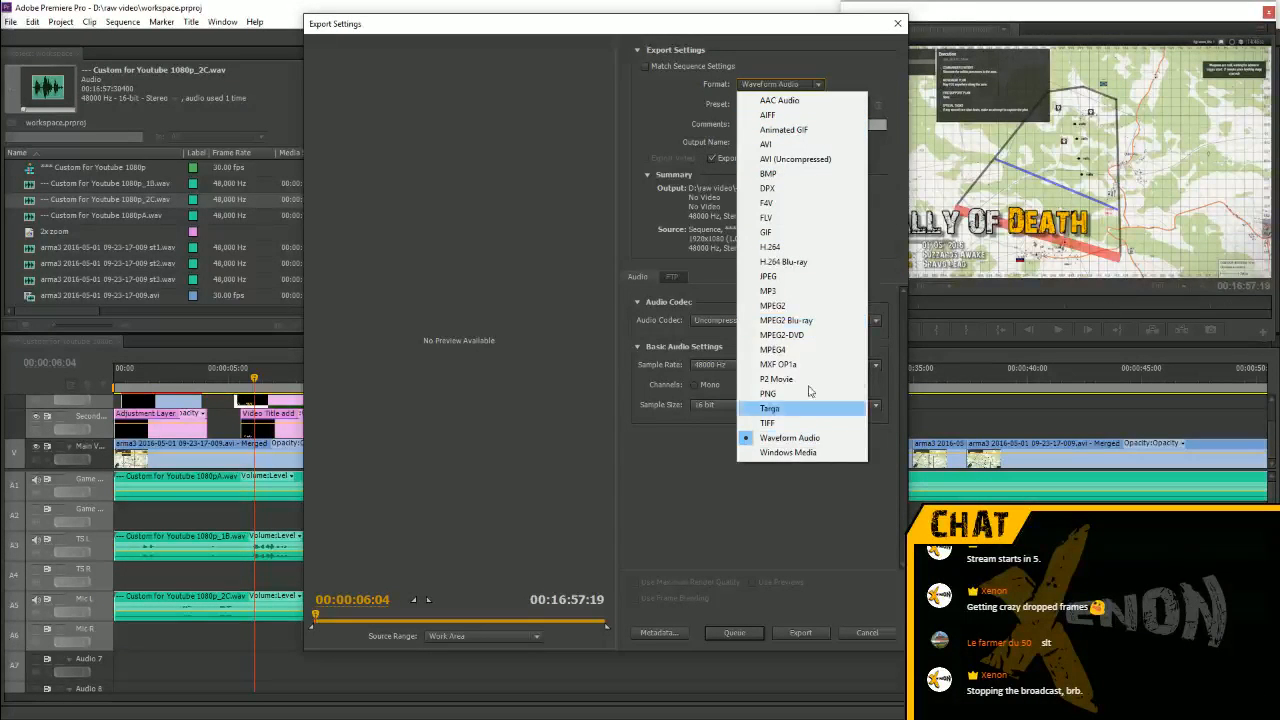
{"action": "left_click", "coordinate": [780, 247]}
{"action": "left_click", "coordinate": [797, 105]}
{"action": "scroll", "coordinate": [960, 300], "scroll_direction": "up", "scroll_amount": 10}
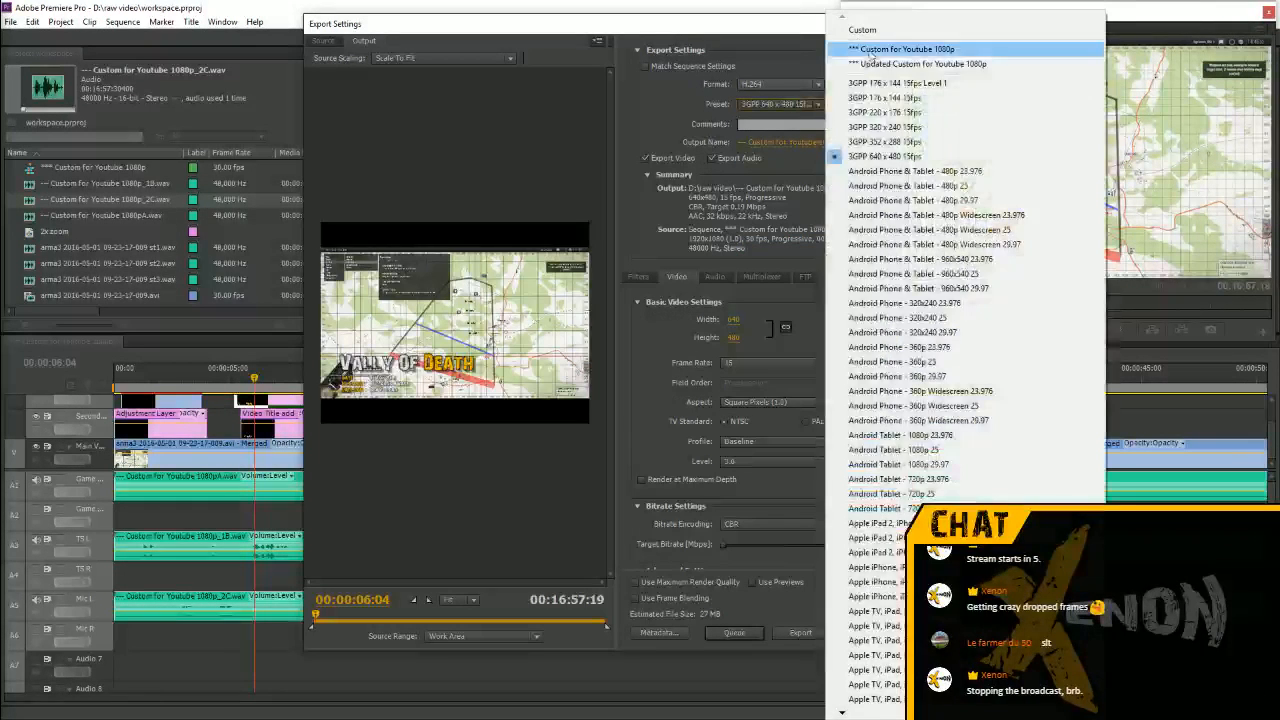
{"action": "left_click", "coordinate": [950, 46]}
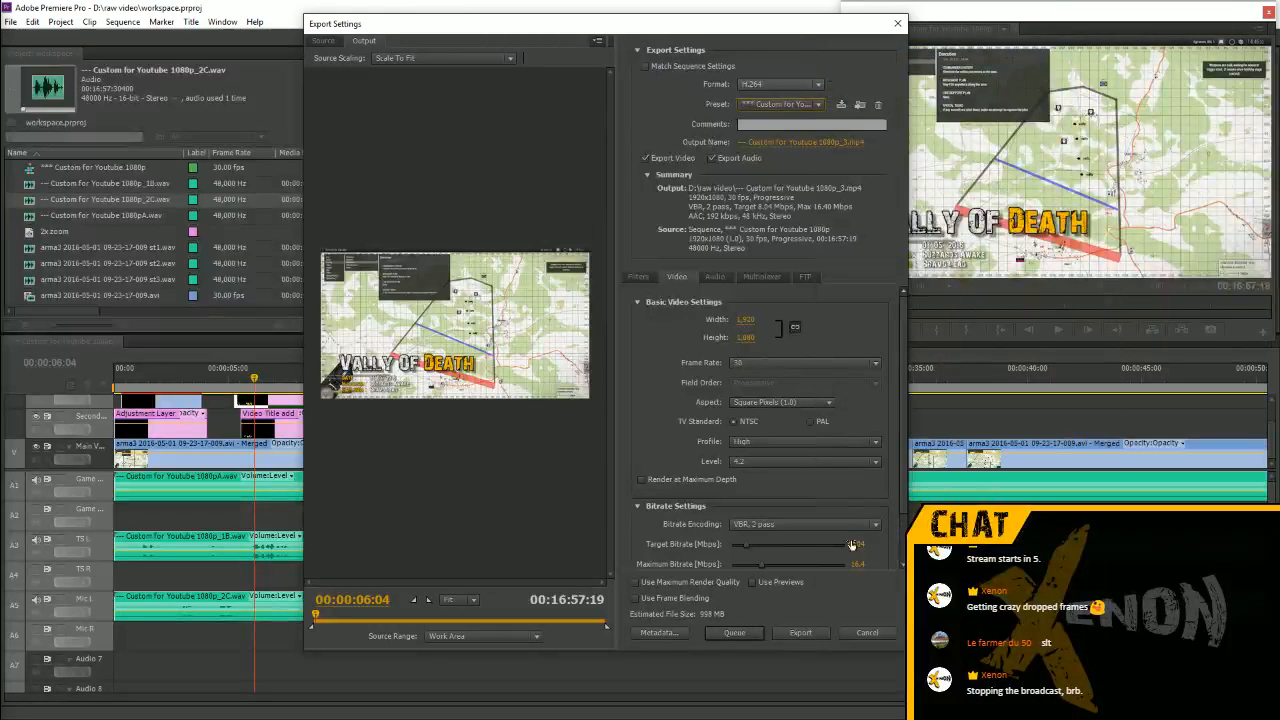
{"action": "left_click", "coordinate": [815, 632]}
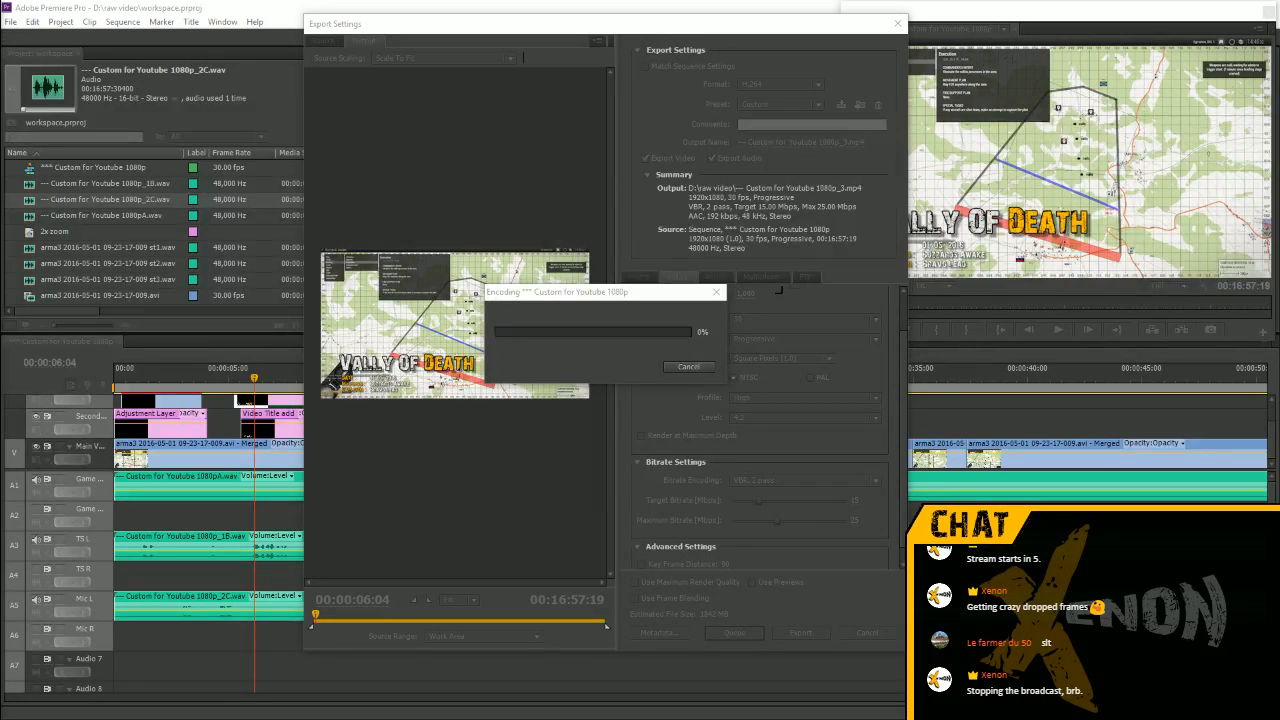
Switch to File Explorer and open the cover720p.psd template from the raw video covers folder in Photoshop
{"action": "key", "text": "alt+Tab"}
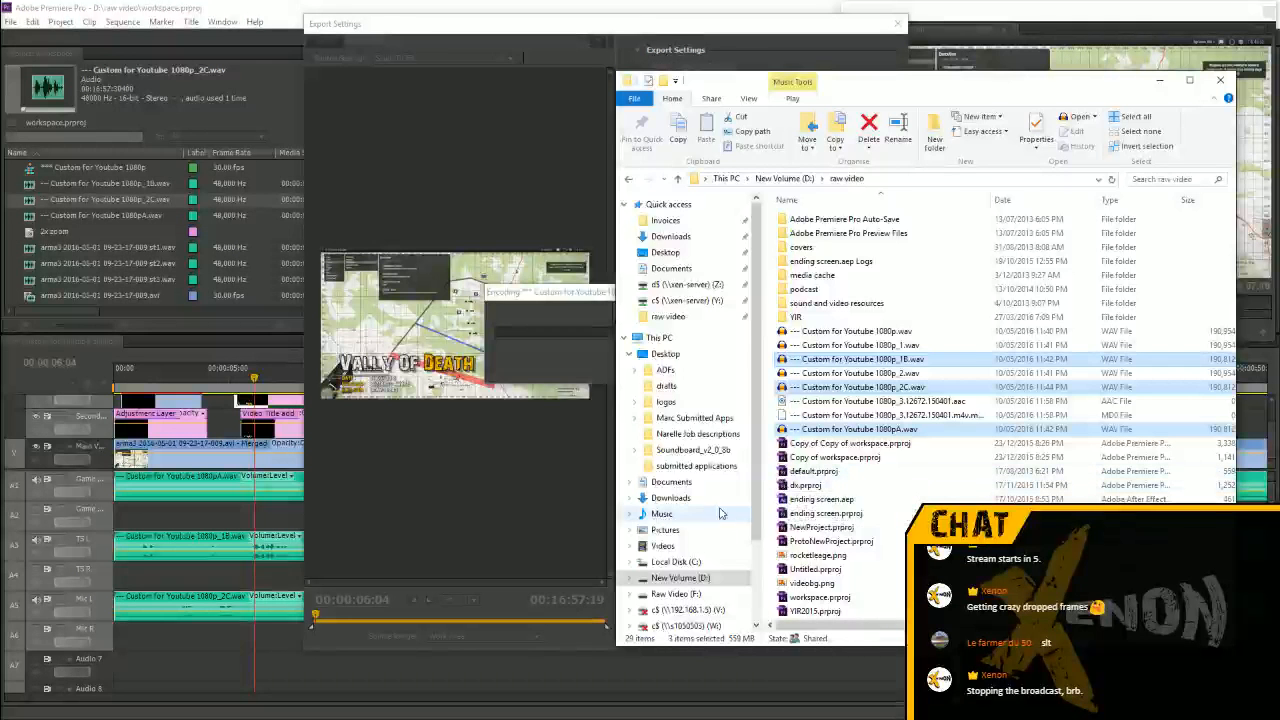
{"action": "scroll", "coordinate": [723, 543], "scroll_direction": "down", "scroll_amount": 3}
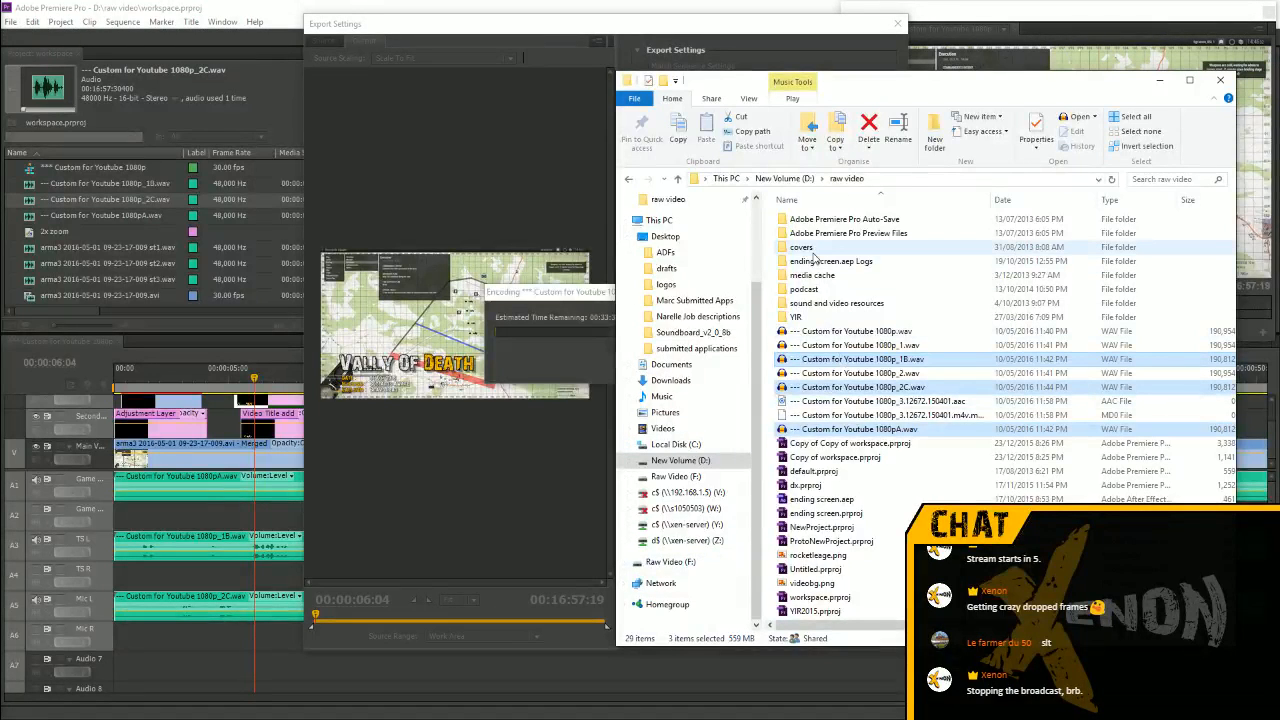
{"action": "double_click", "coordinate": [813, 250]}
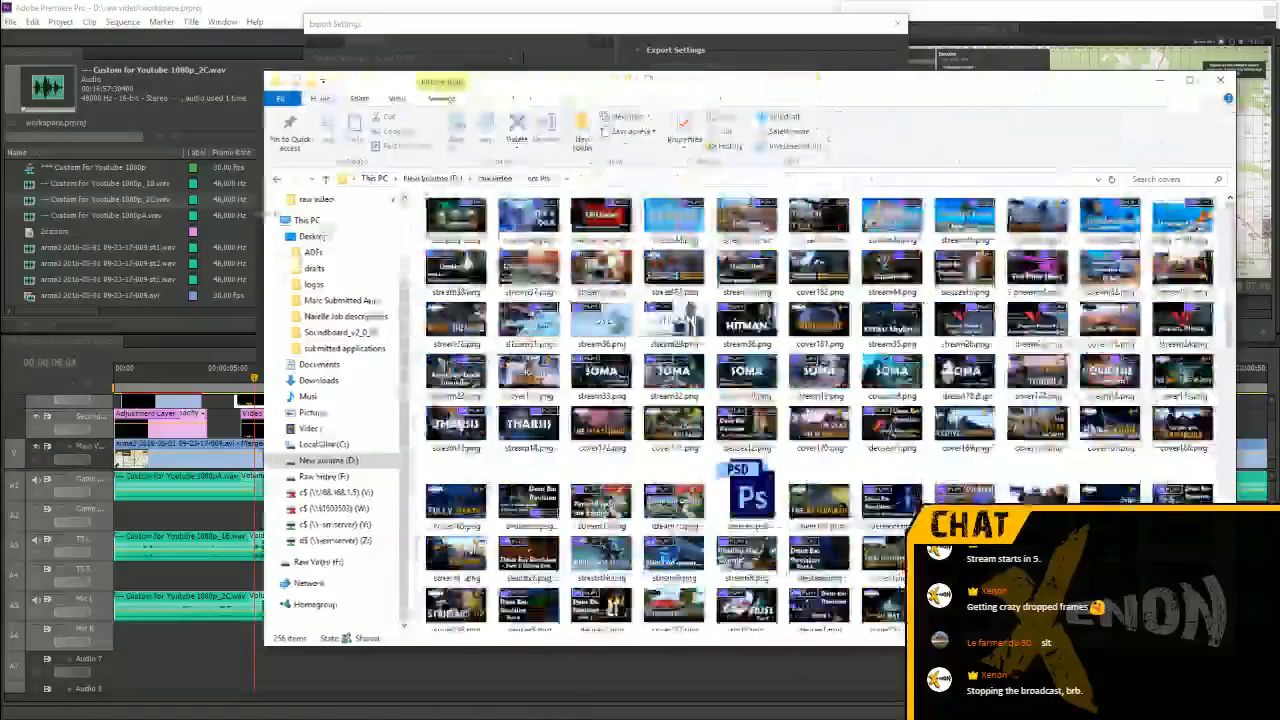
{"action": "scroll", "coordinate": [866, 476], "scroll_direction": "down", "scroll_amount": 6}
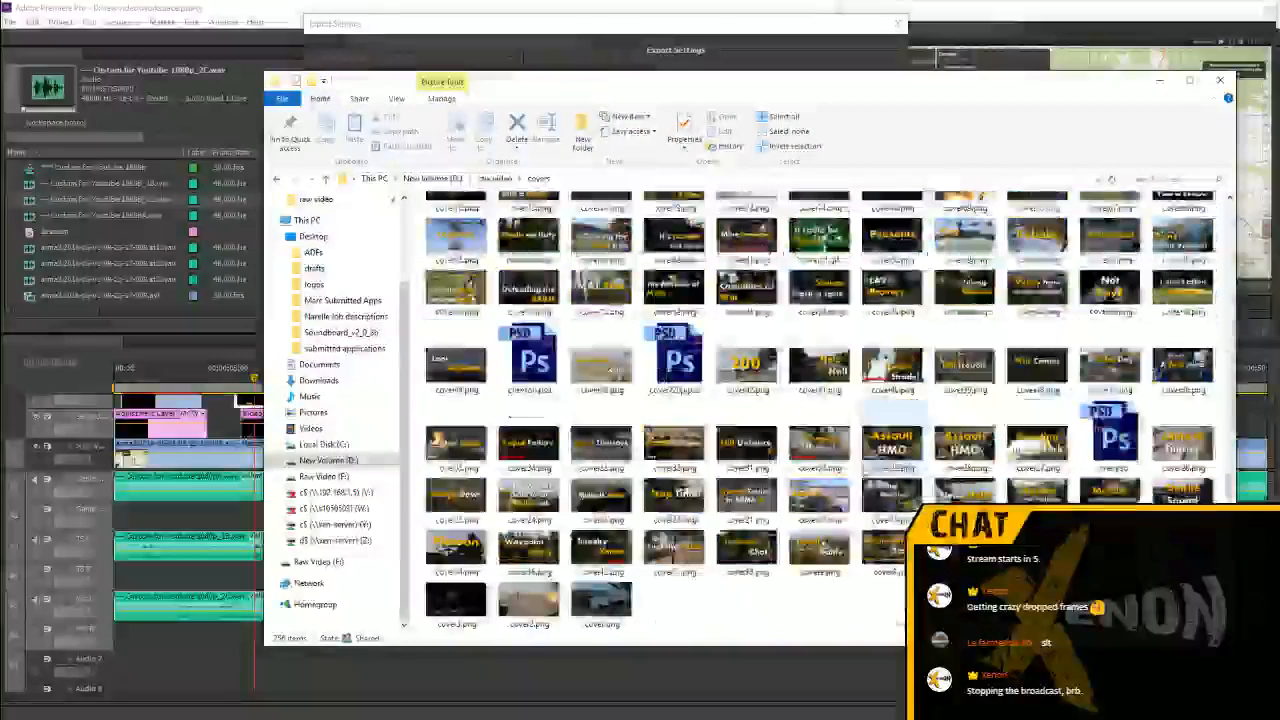
{"action": "double_click", "coordinate": [688, 388]}
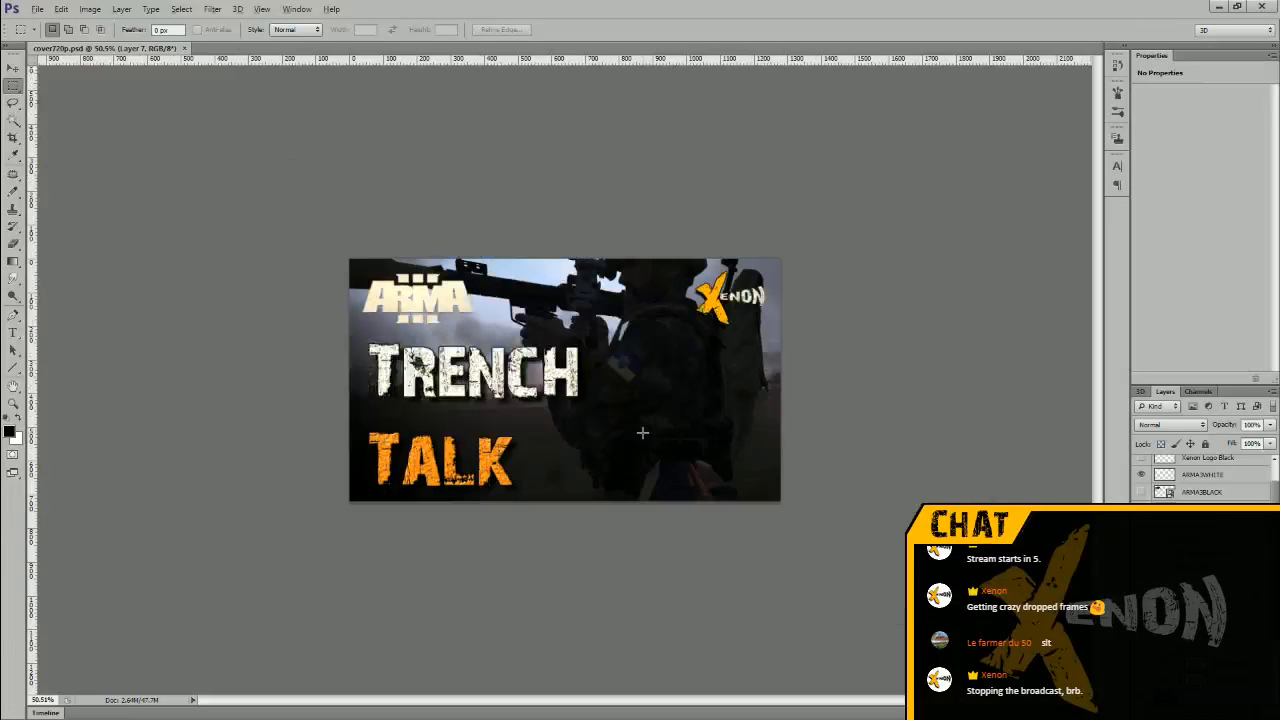
Remove the old background images and the "Trench Talk" title text from the cover, keeping the Arma 3 and Xenon logos
{"action": "scroll", "coordinate": [661, 449], "scroll_direction": "up", "scroll_amount": 1}
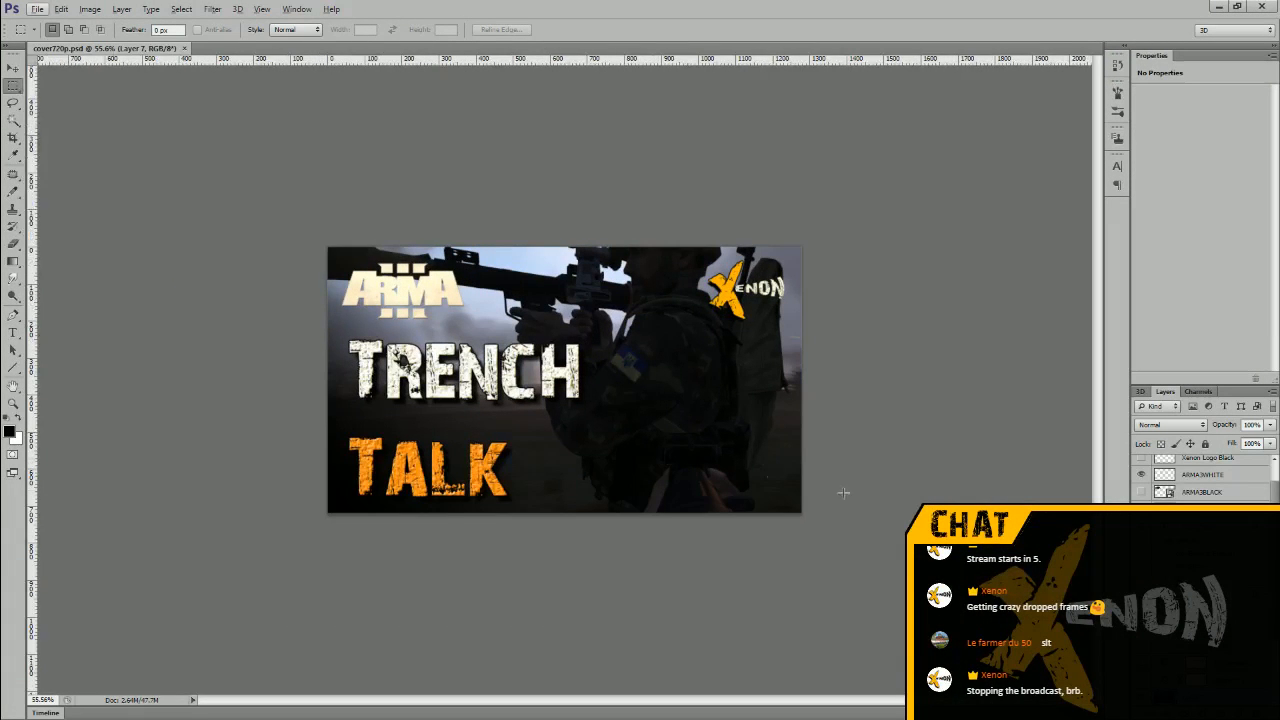
{"action": "scroll", "coordinate": [1200, 550], "scroll_direction": "down", "scroll_amount": 4}
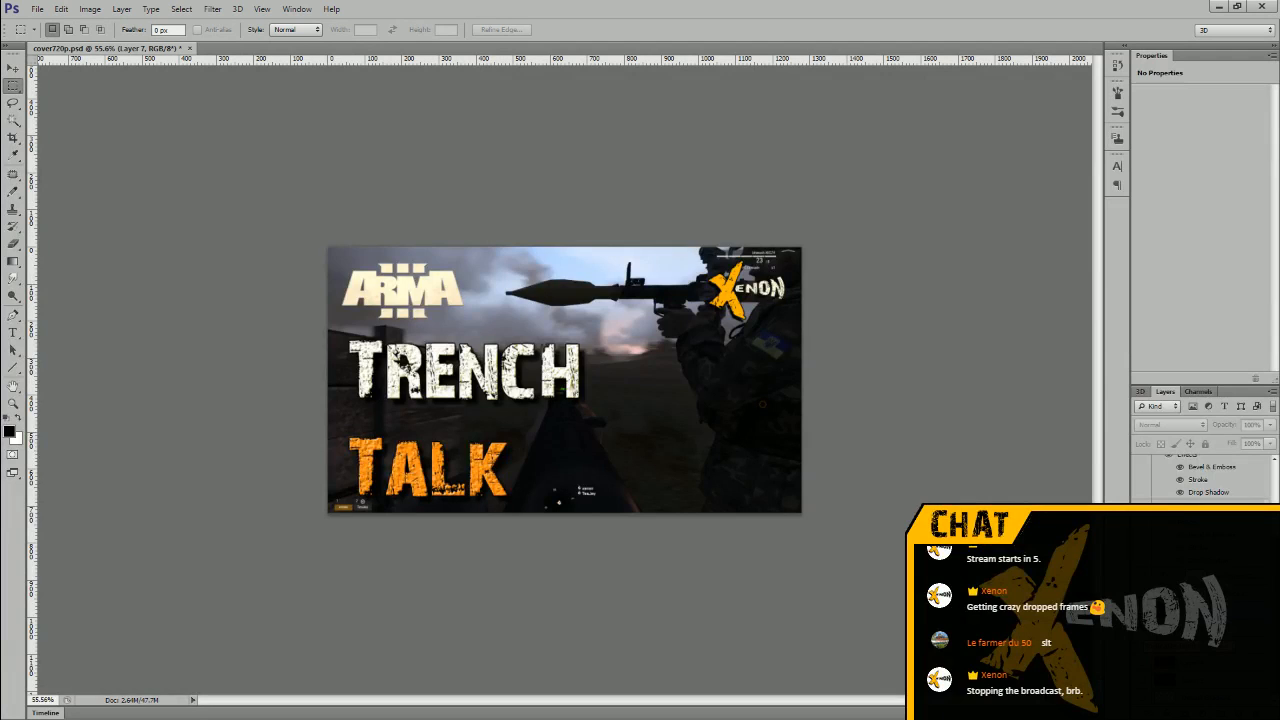
{"action": "key", "text": "Delete"}
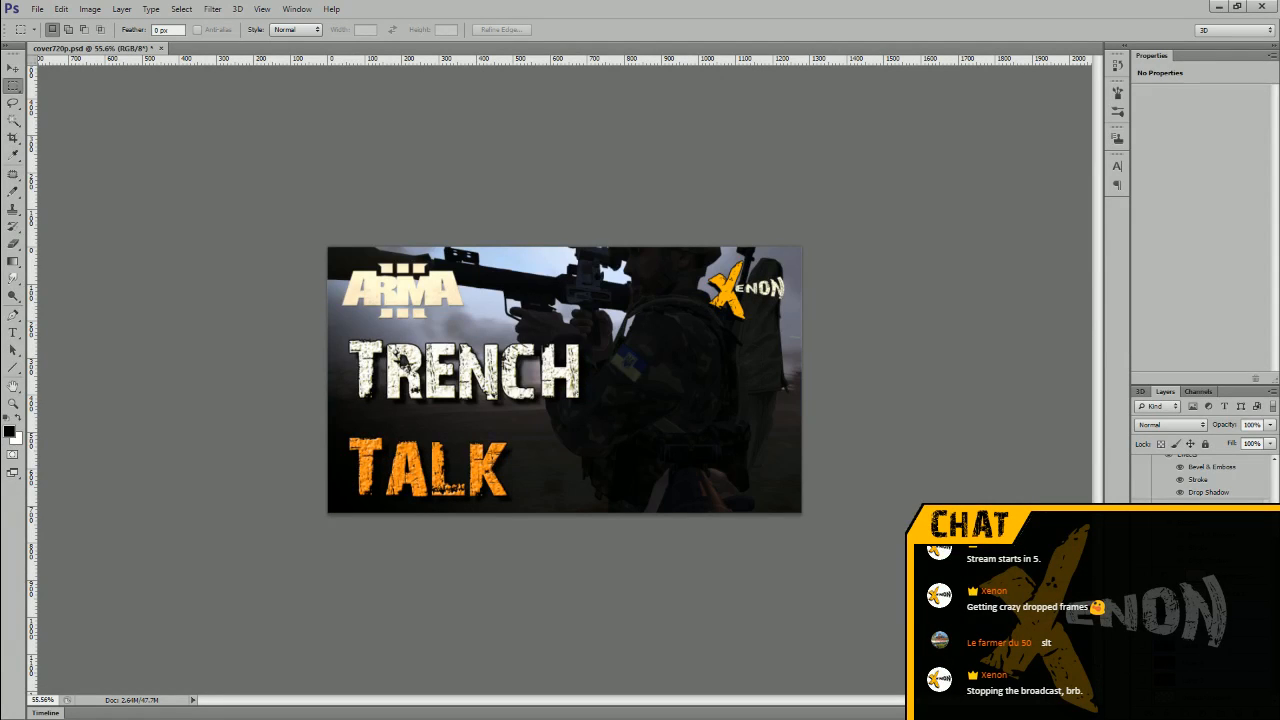
{"action": "key", "text": "Delete"}
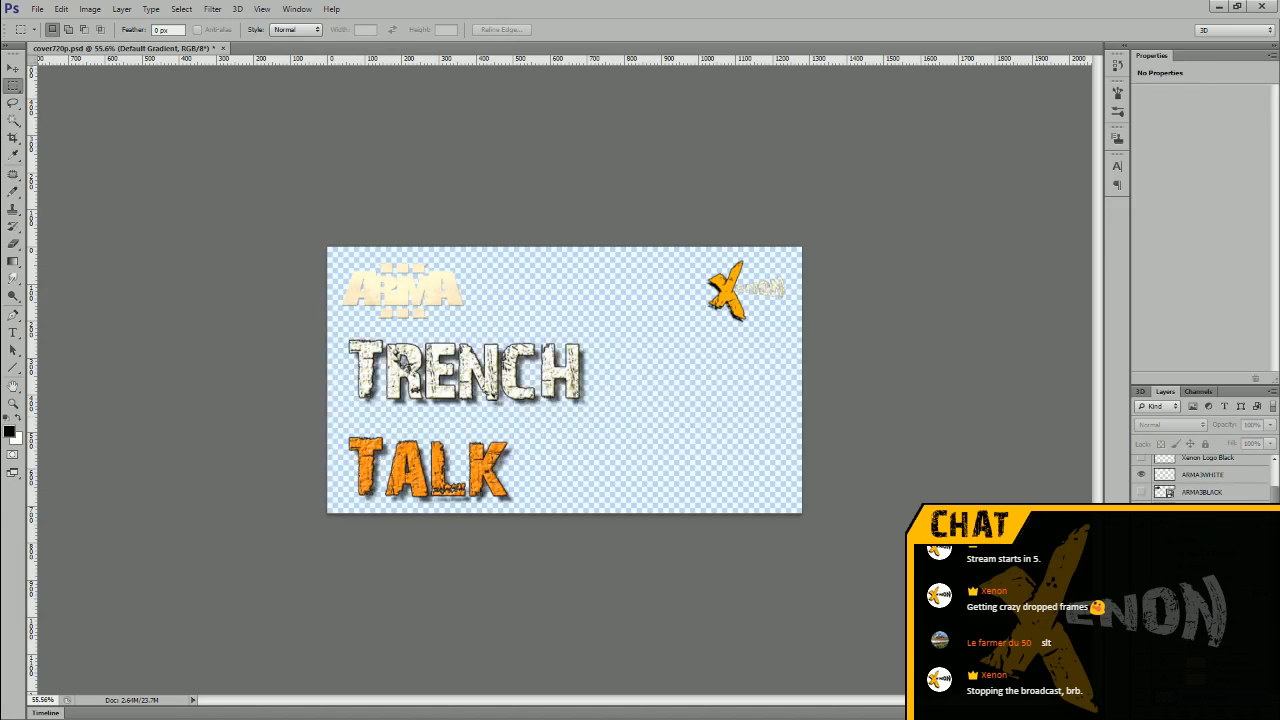
{"action": "key", "text": "Delete"}
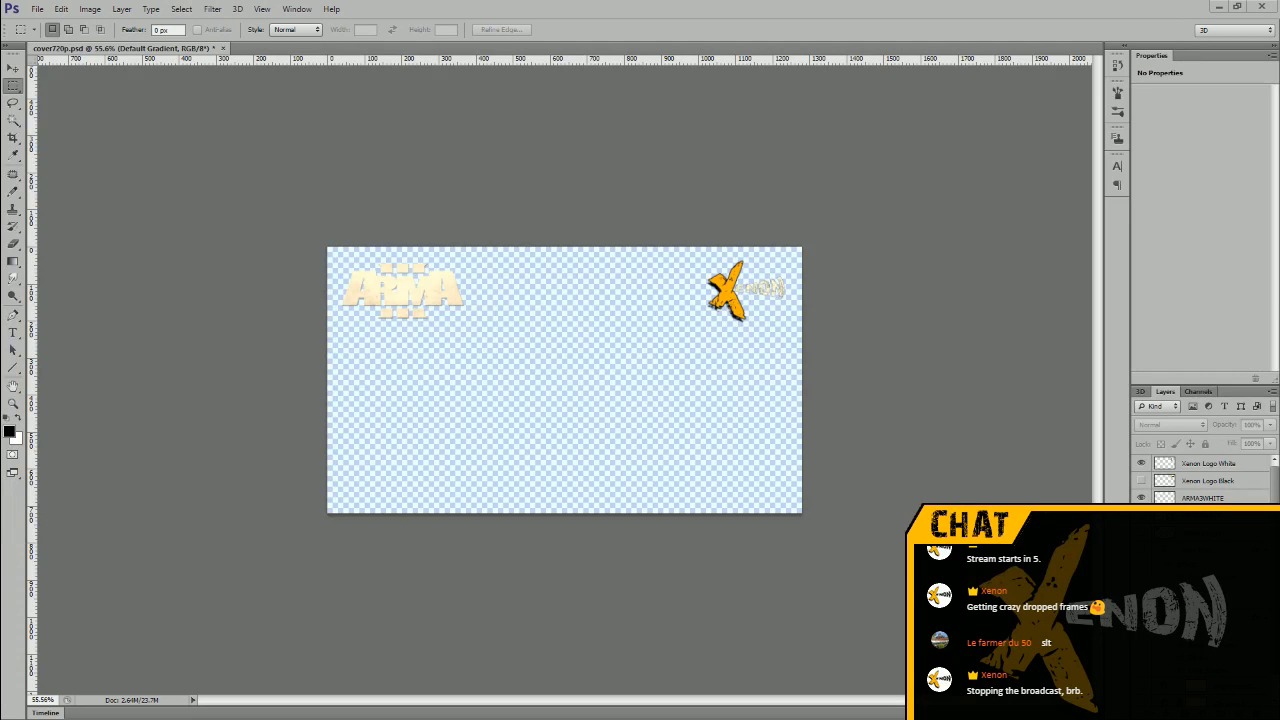
Switch to the media player and scan the early part of the raw Arma 3 recording for a usable cover image
{"action": "left_click", "coordinate": [152, 713]}
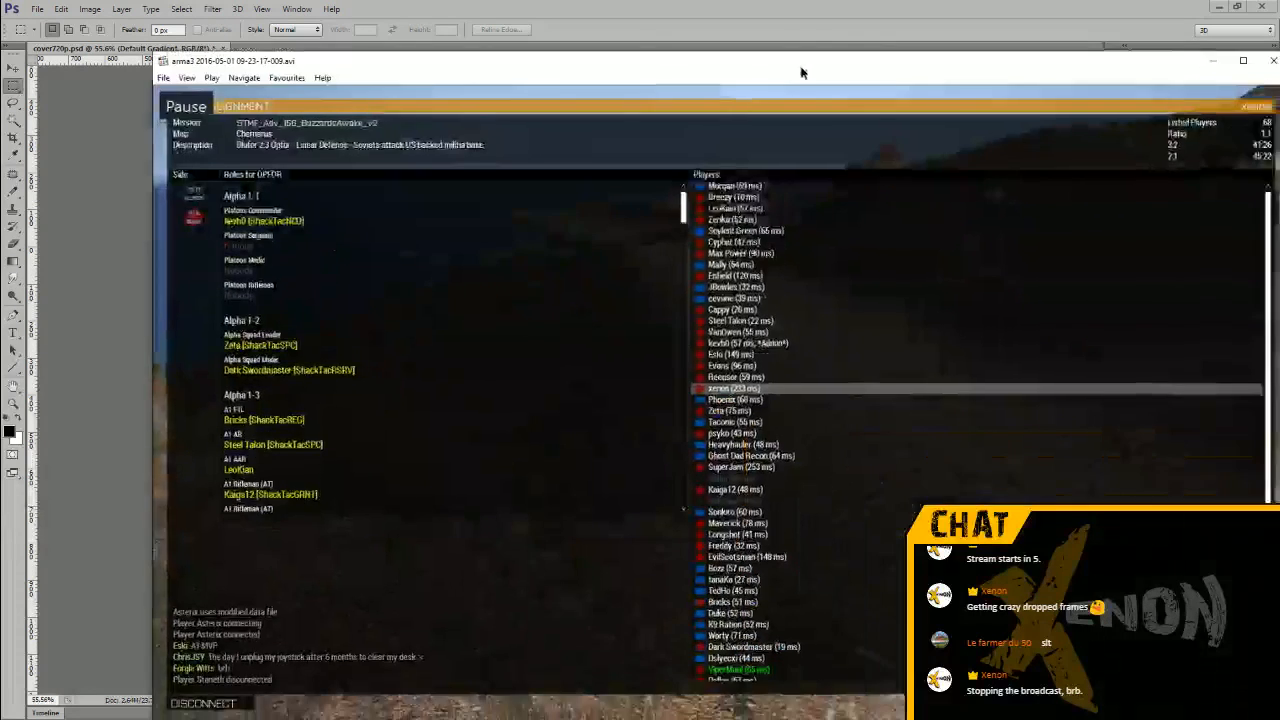
{"action": "left_click", "coordinate": [155, 713]}
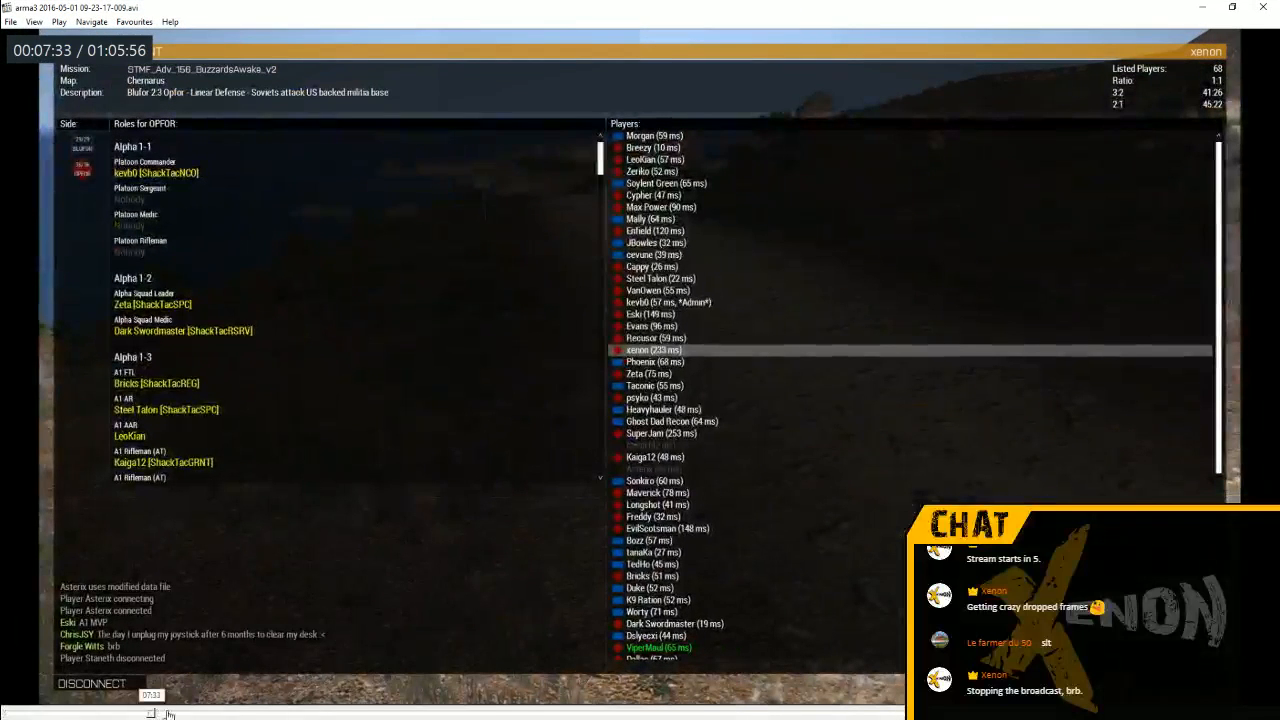
{"action": "left_click", "coordinate": [155, 713]}
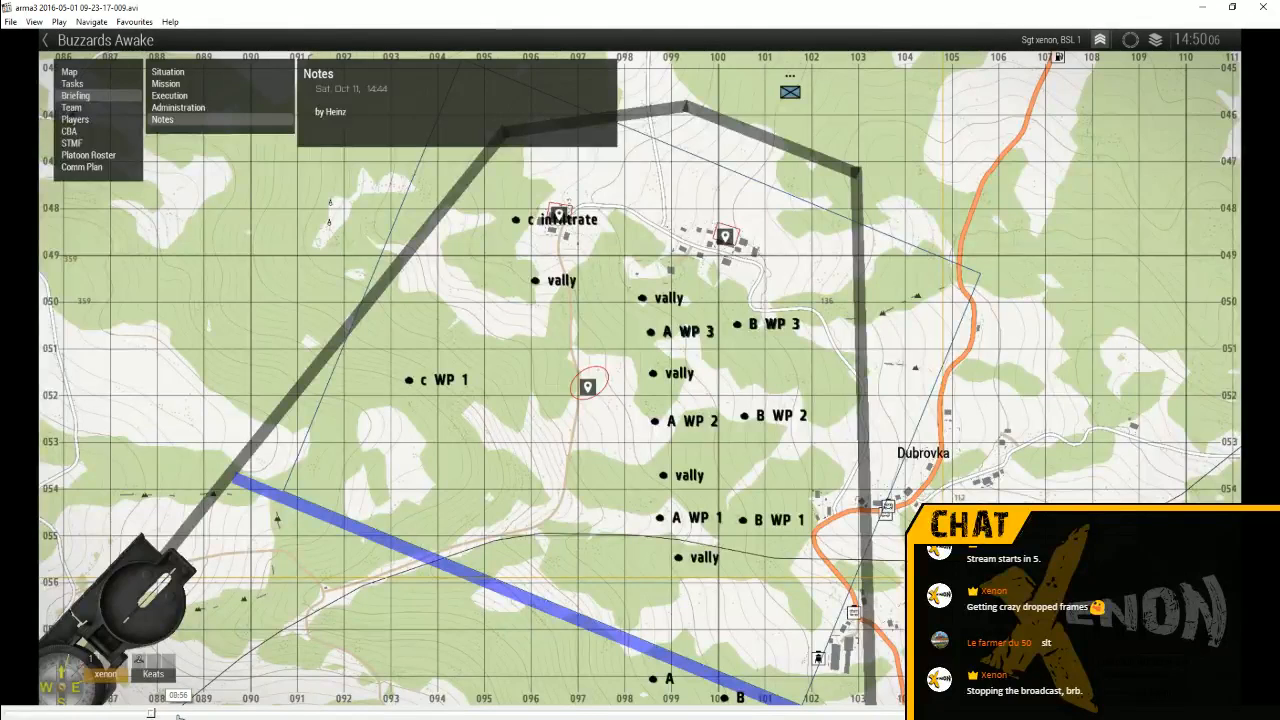
{"action": "left_click", "coordinate": [181, 714]}
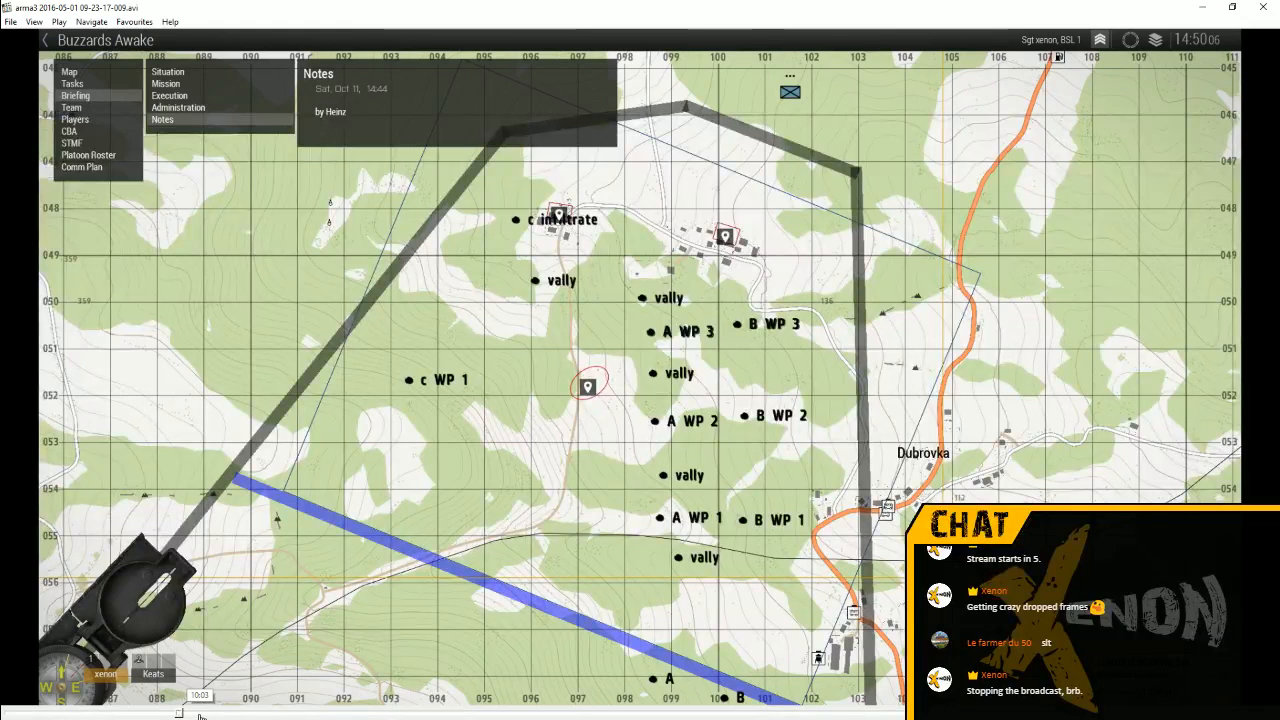
{"action": "left_click", "coordinate": [243, 714]}
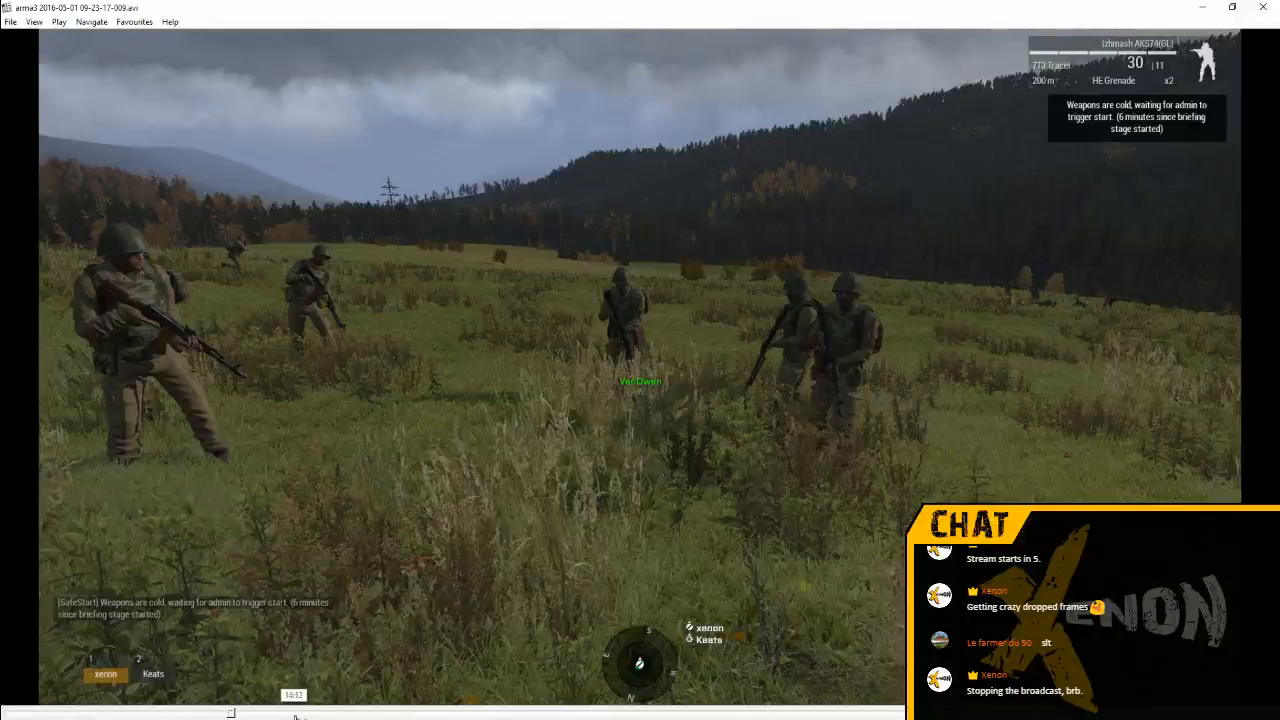
{"action": "left_click", "coordinate": [300, 714]}
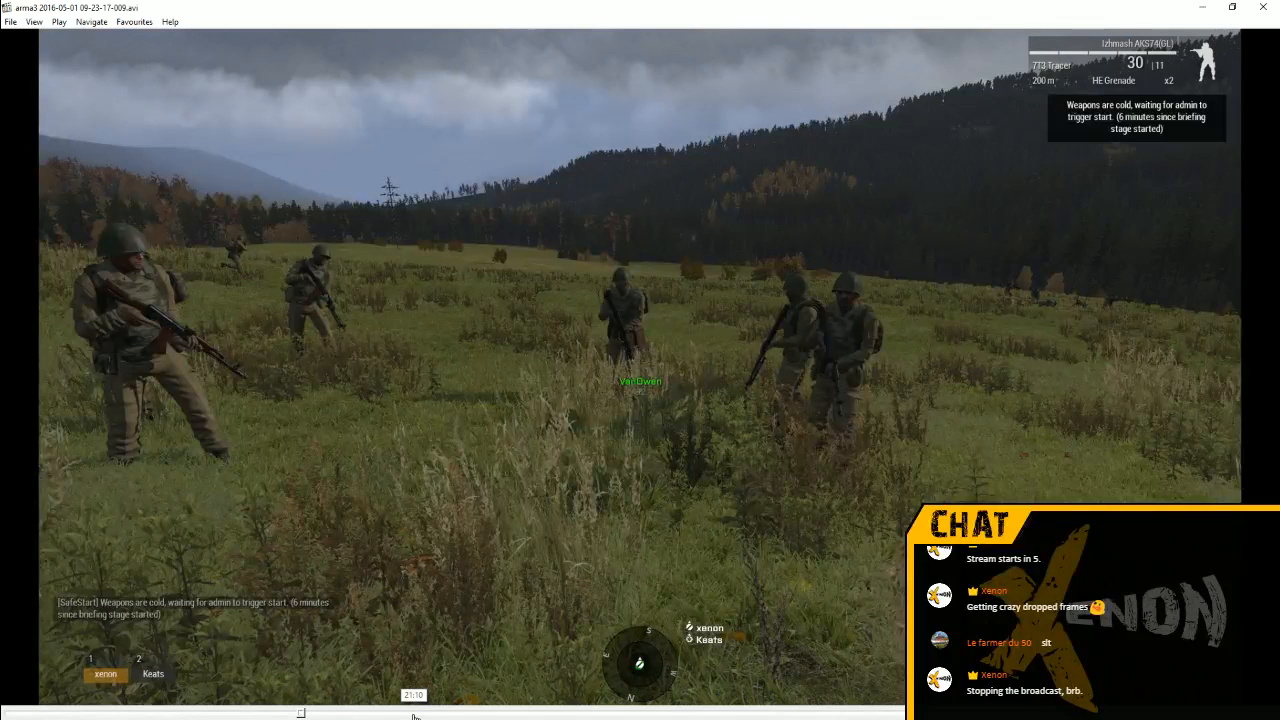
{"action": "double_click", "coordinate": [660, 14]}
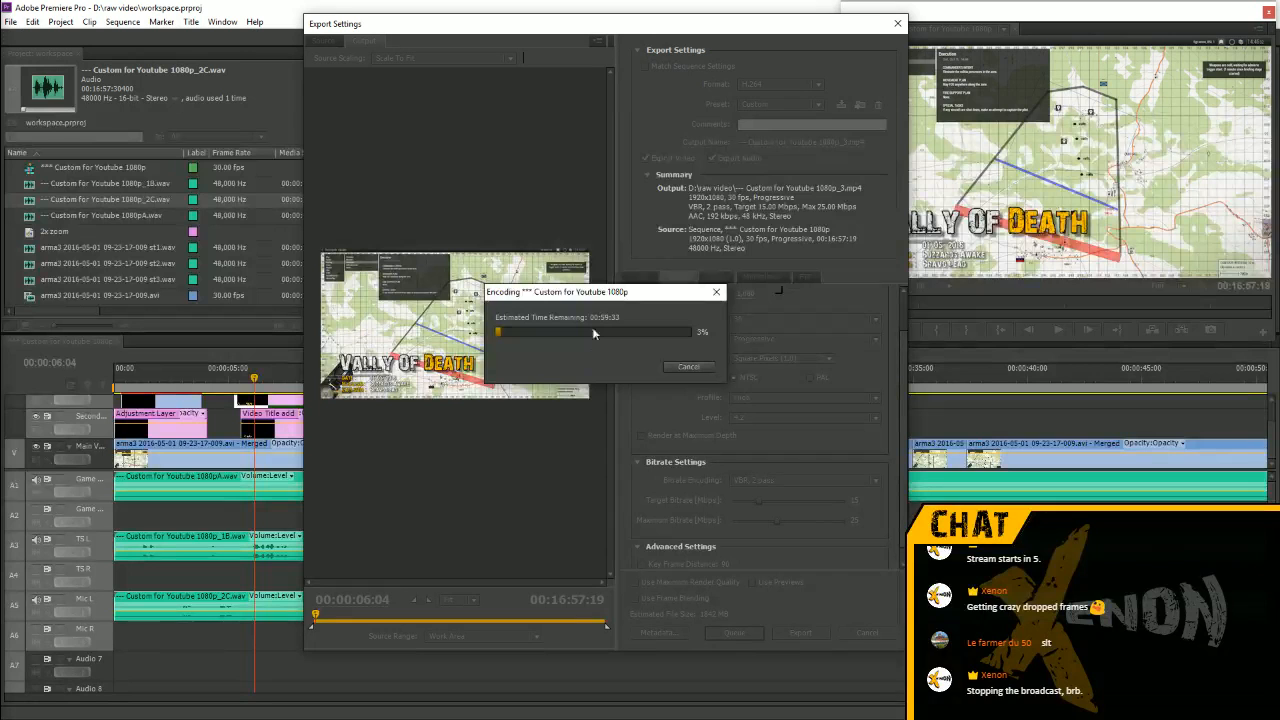
Return to the raw Arma 3 recording, show it full screen and scan the later mission and spectator footage
{"action": "key", "text": "alt+Tab"}
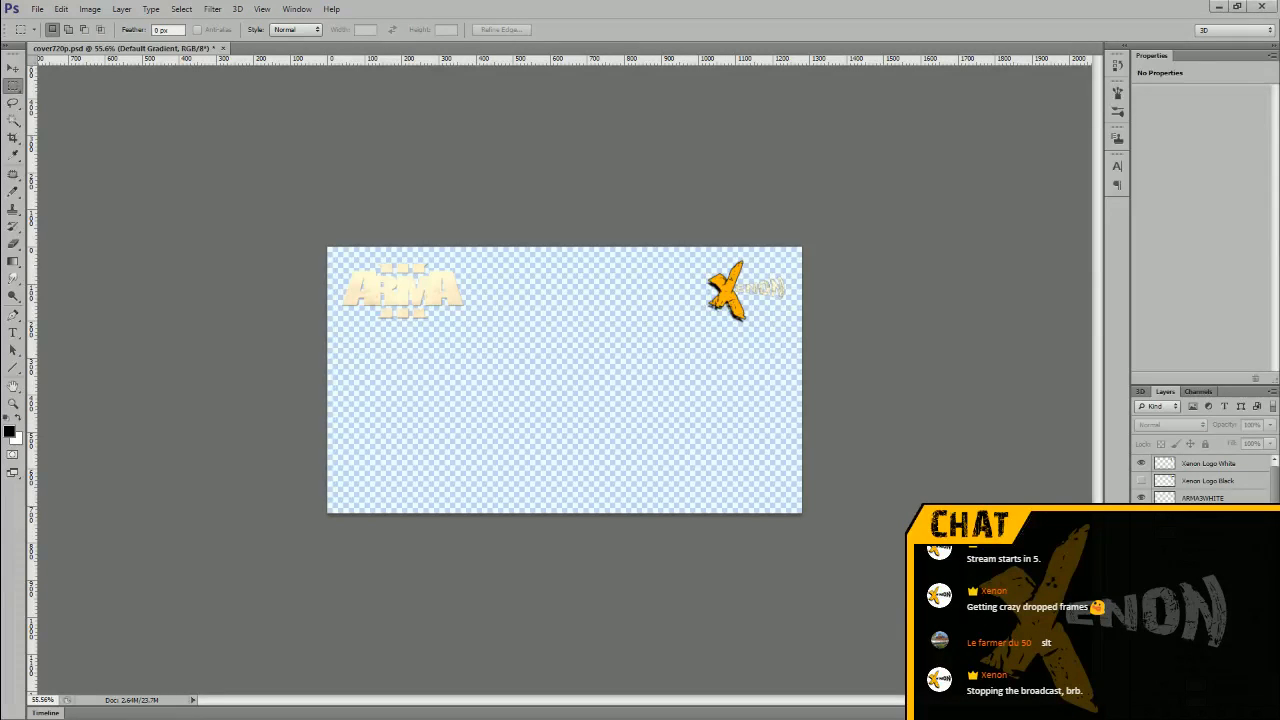
{"action": "key", "text": "alt+Tab"}
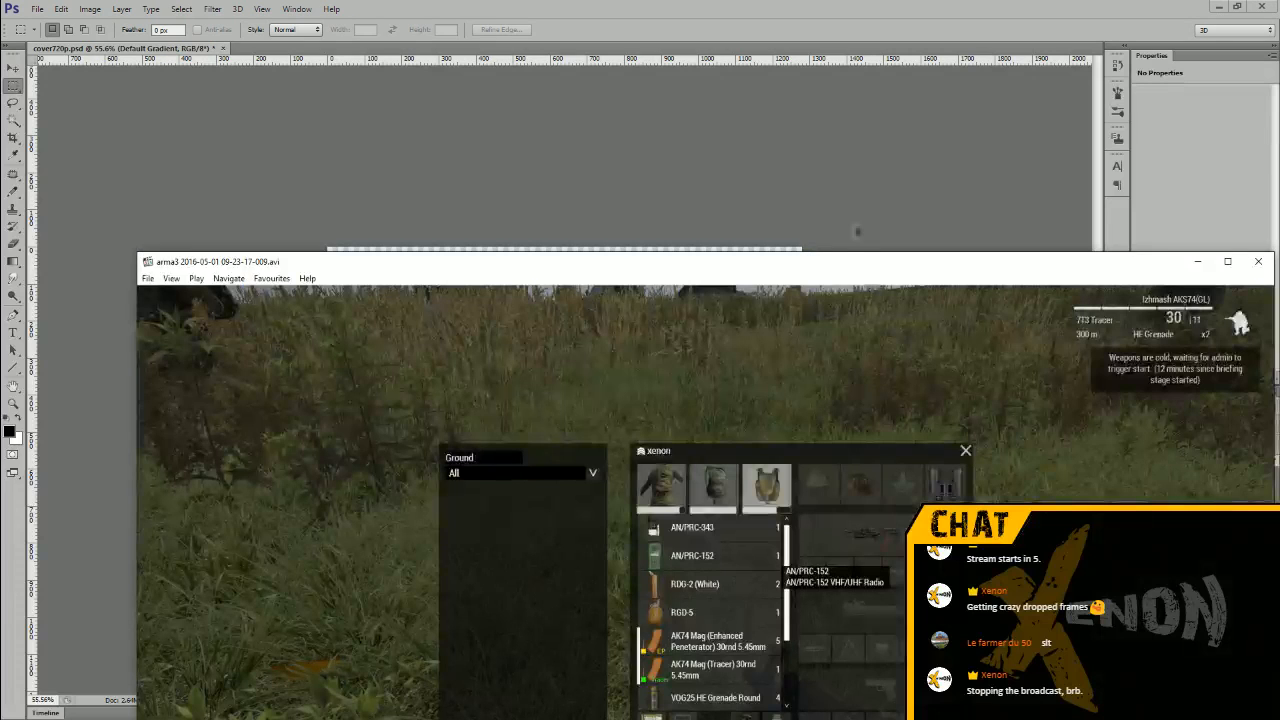
{"action": "key", "text": "alt+Return"}
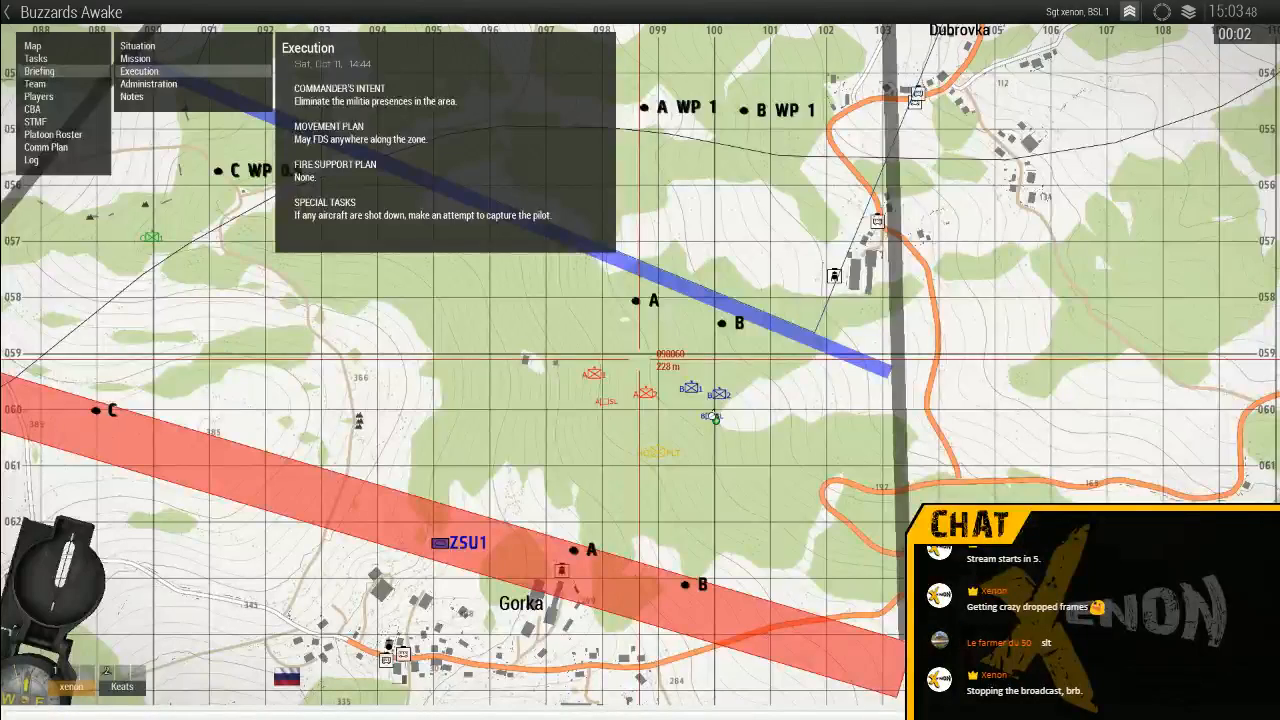
{"action": "key", "text": "Right"}
{"action": "left_click", "coordinate": [1096, 713]}
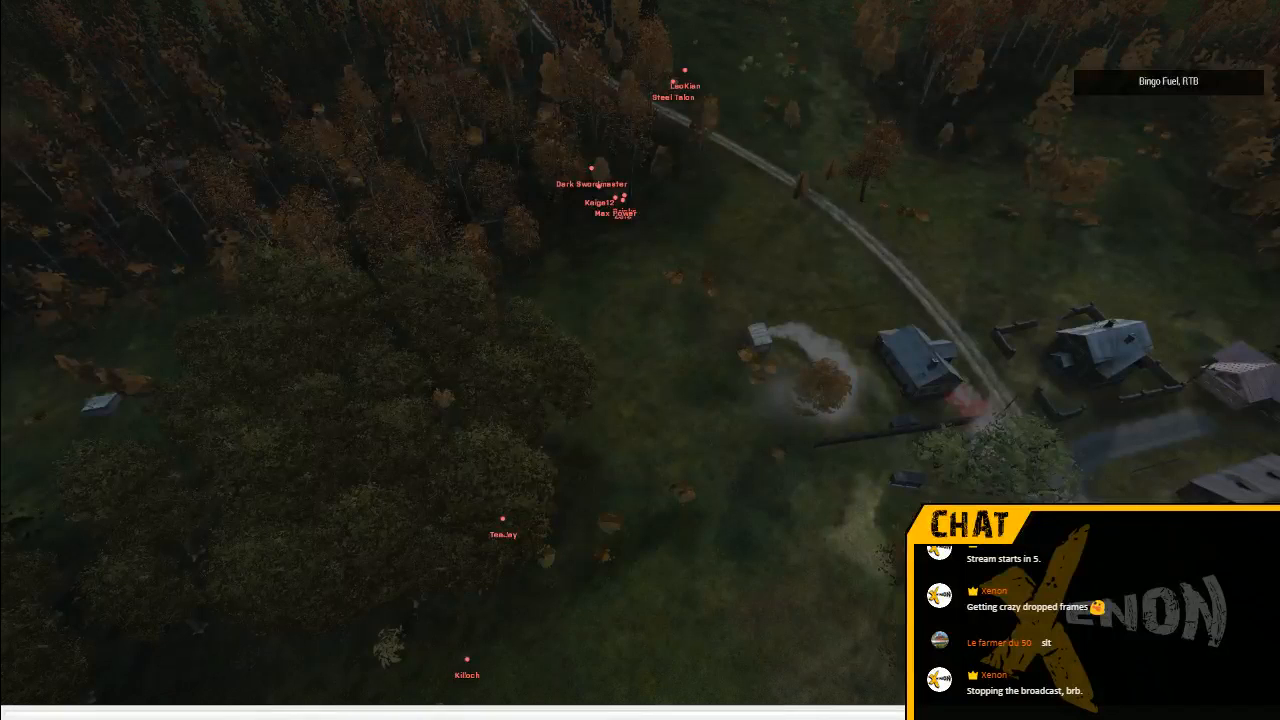
{"action": "left_click", "coordinate": [1039, 713]}
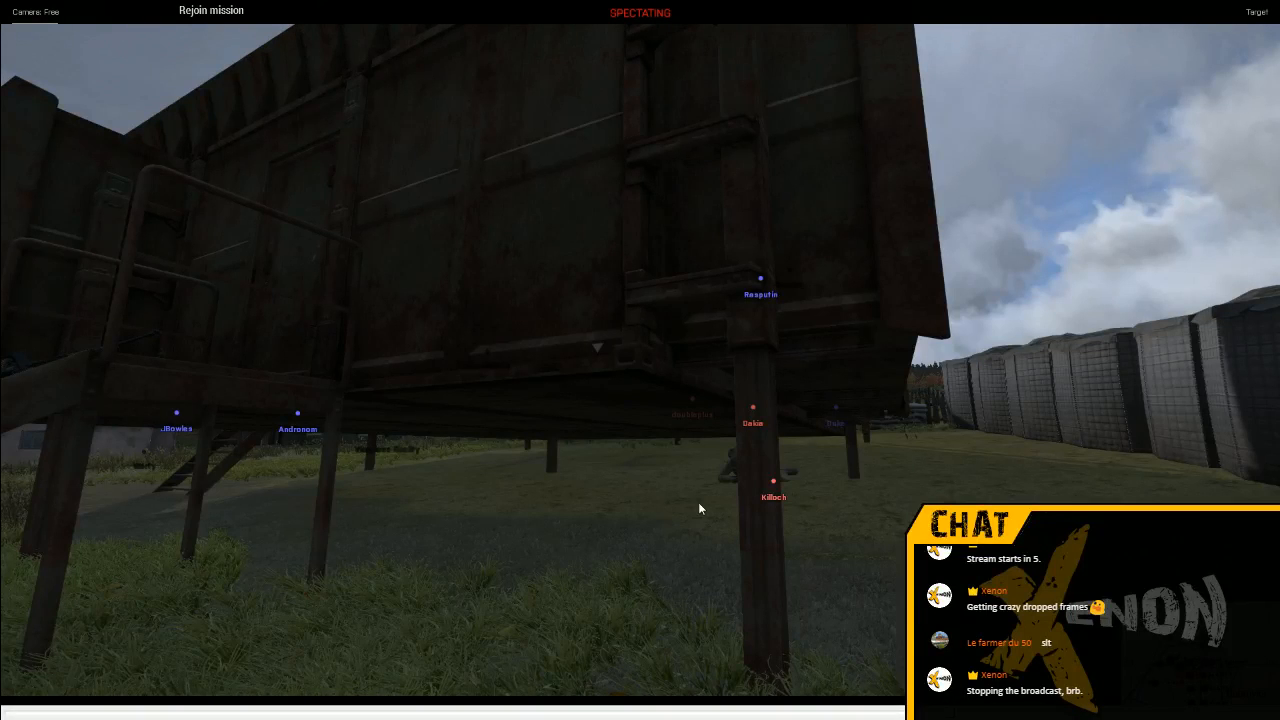
{"action": "key", "text": "space"}
{"action": "key", "text": "space"}
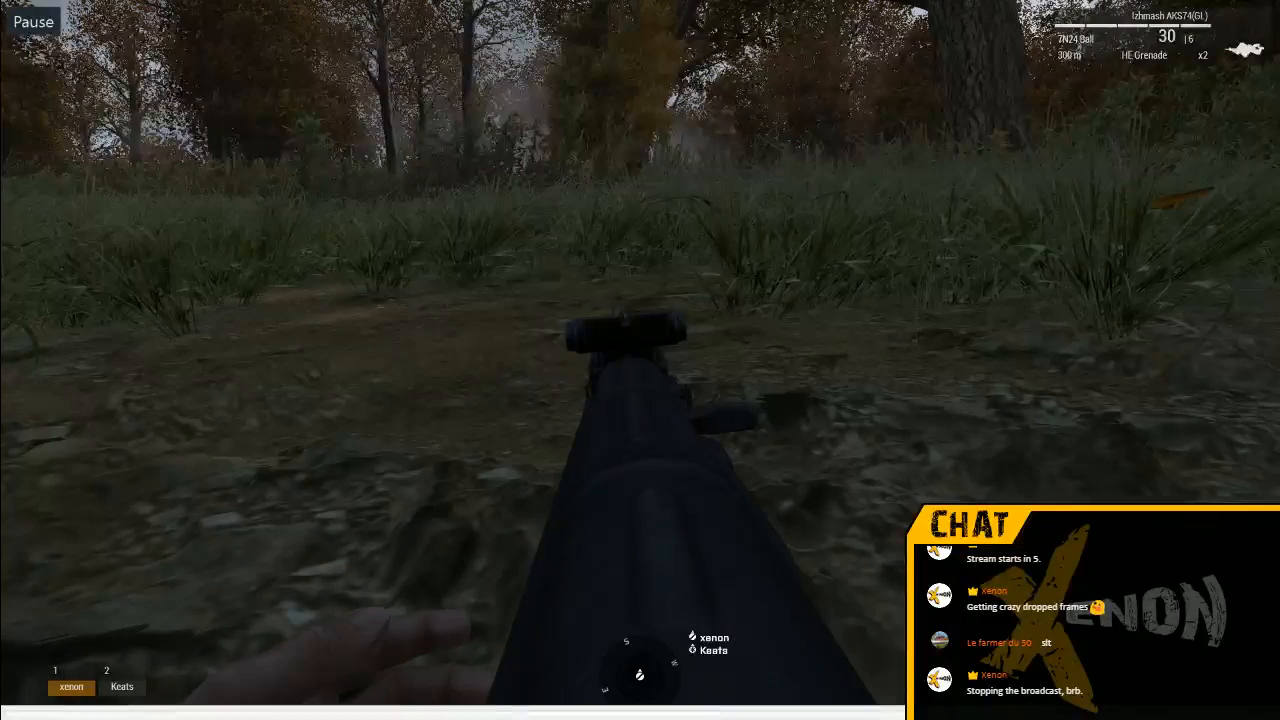
Step back through the first-person combat footage around the 50-minute mark to look for a cover background frame
{"action": "left_click", "coordinate": [978, 712]}
{"action": "key", "text": "Right"}
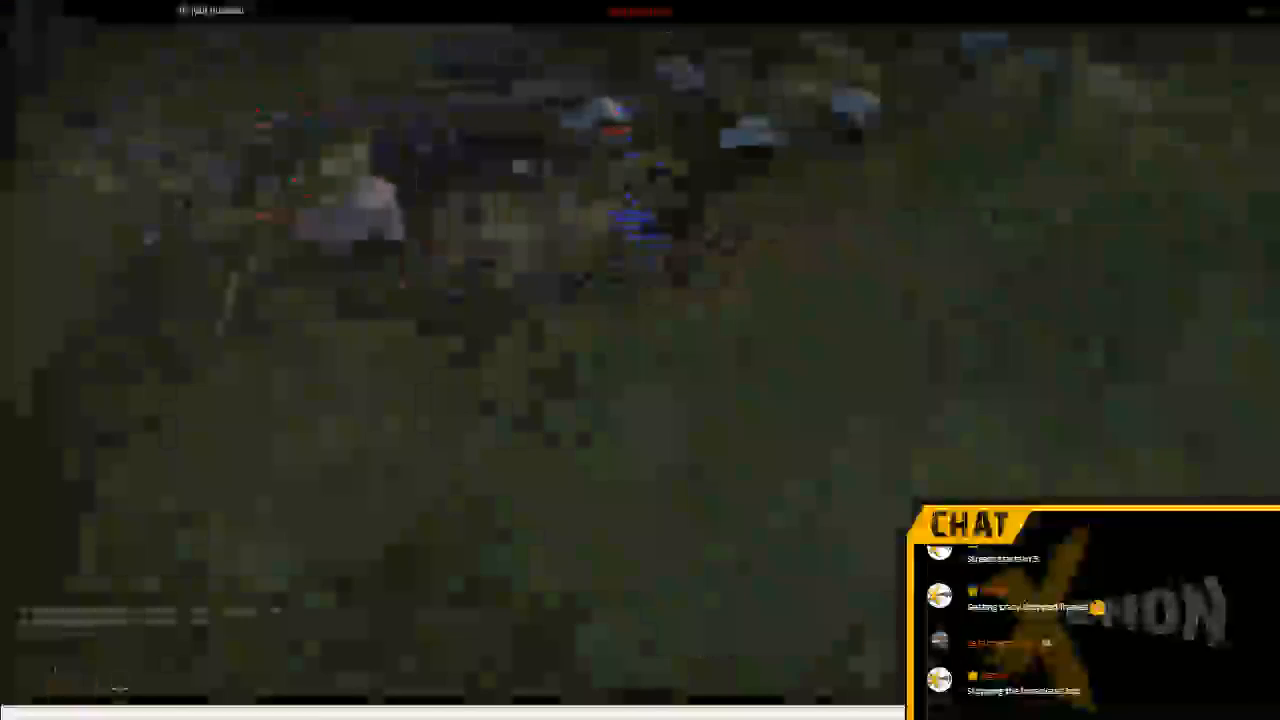
{"action": "key", "text": "Left"}
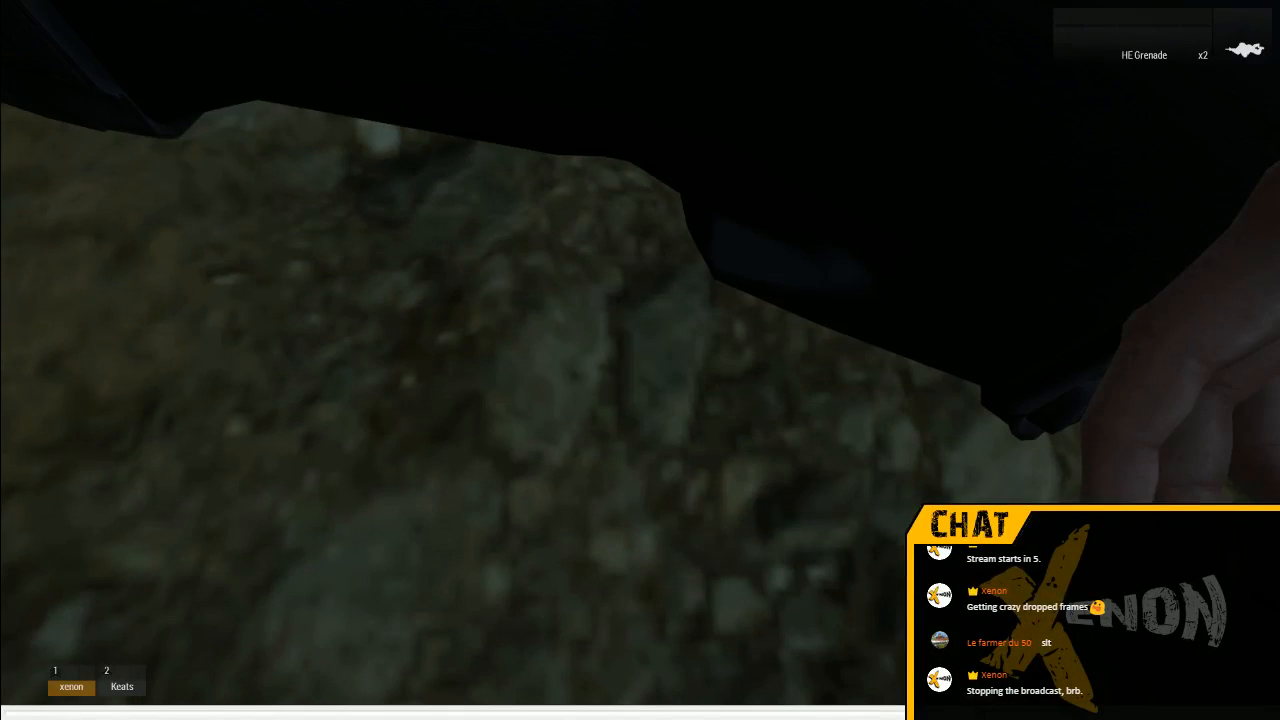
{"action": "key", "text": "Left"}
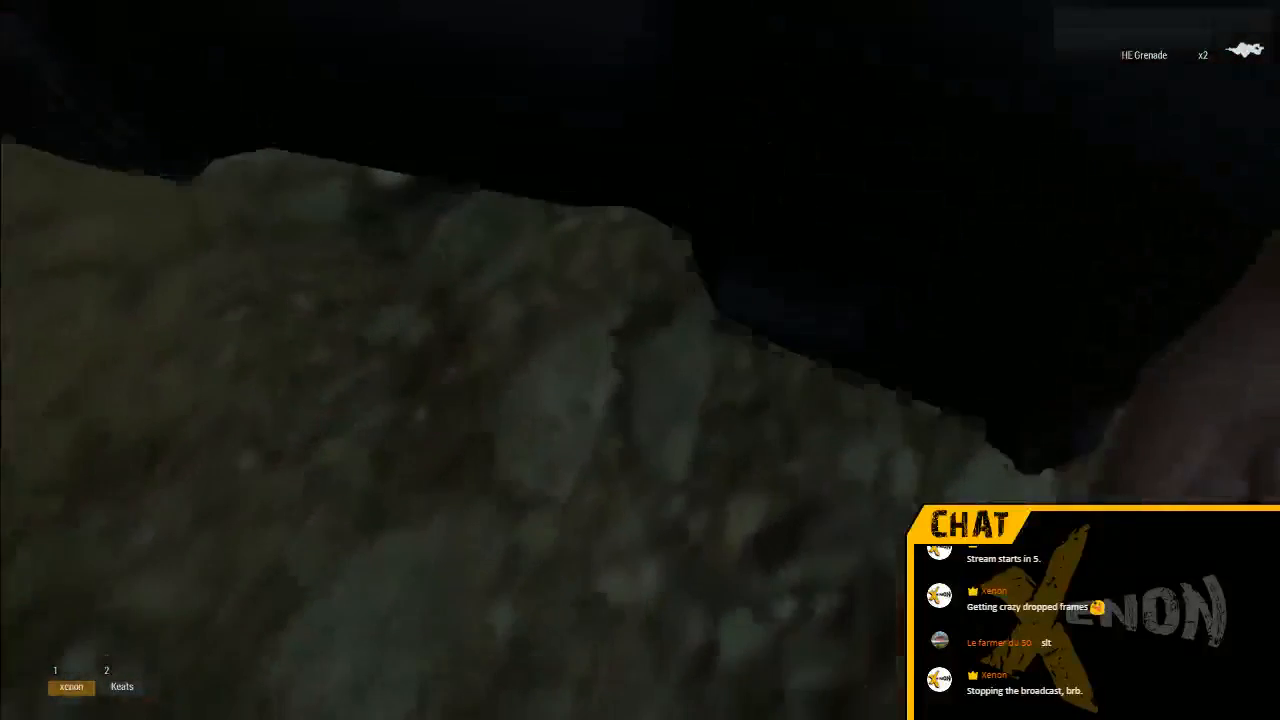
{"action": "left_click", "coordinate": [808, 492]}
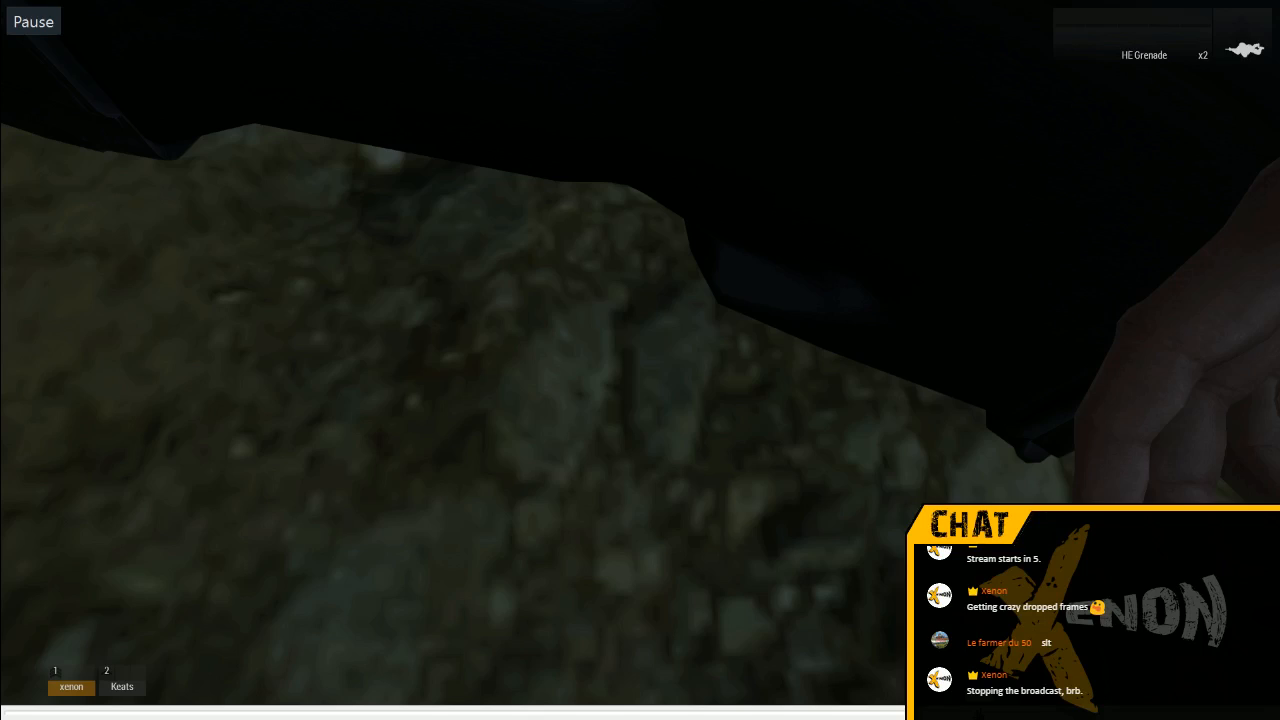
{"action": "key", "text": "Left"}
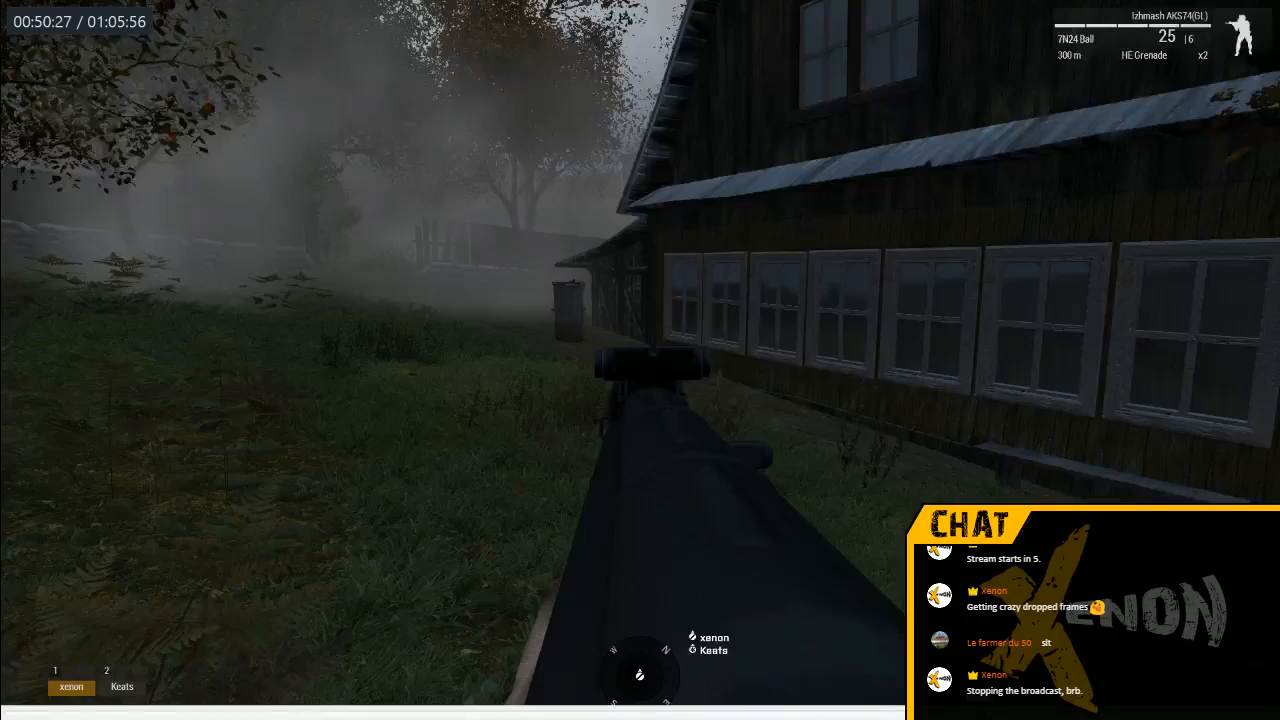
{"action": "left_click", "coordinate": [925, 486]}
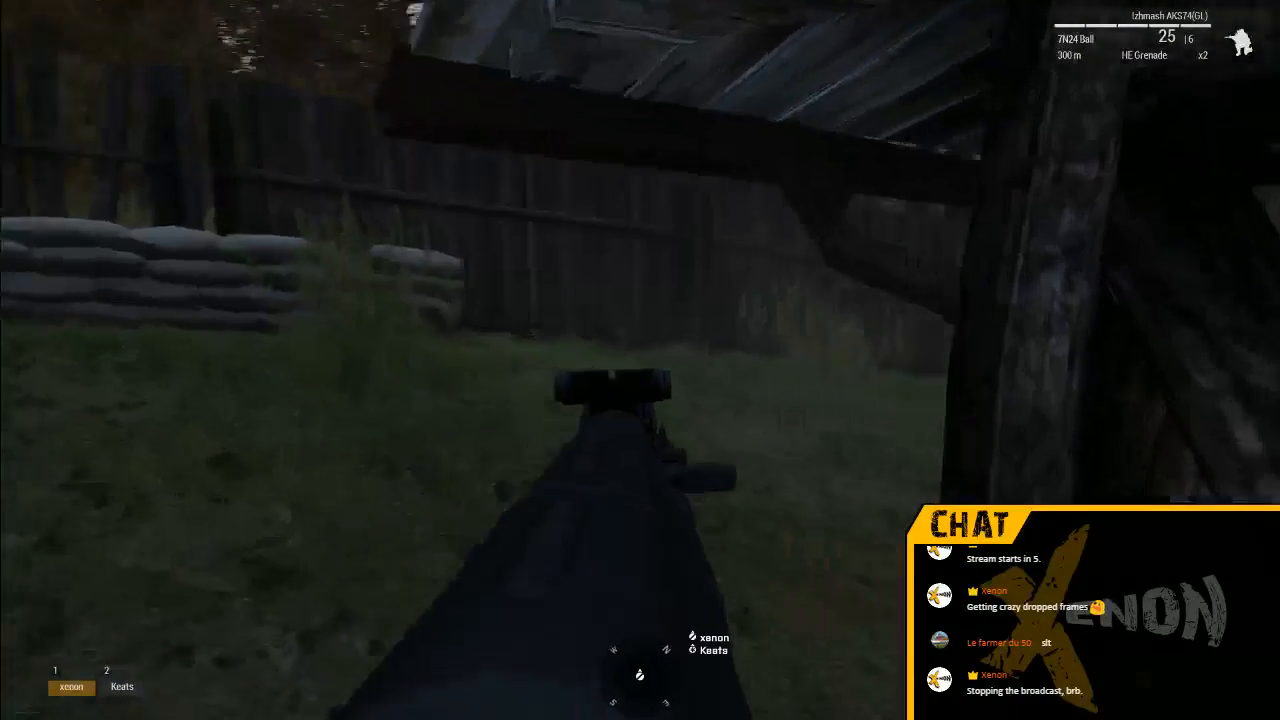
{"action": "left_click", "coordinate": [925, 486]}
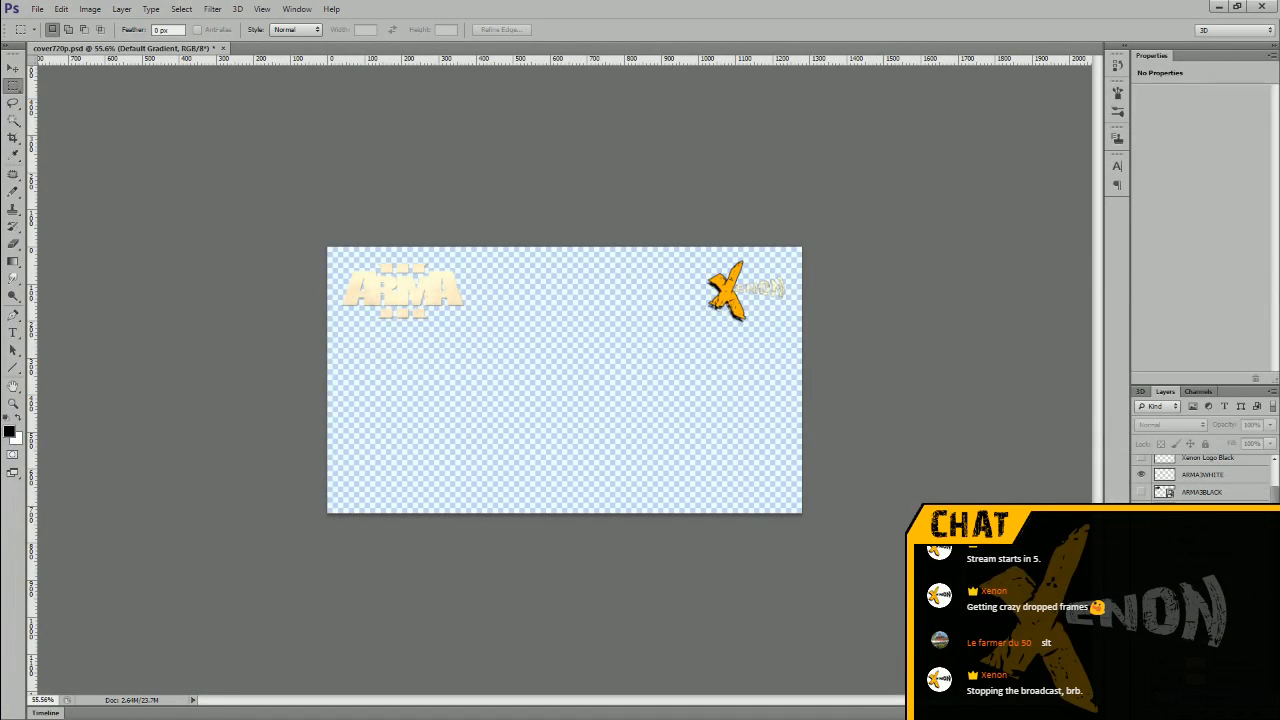
Scale the pasted muzzle-flash frame to about 68.4% and position it so it fills the cover canvas behind the logos
{"action": "left_click", "coordinate": [14, 69]}
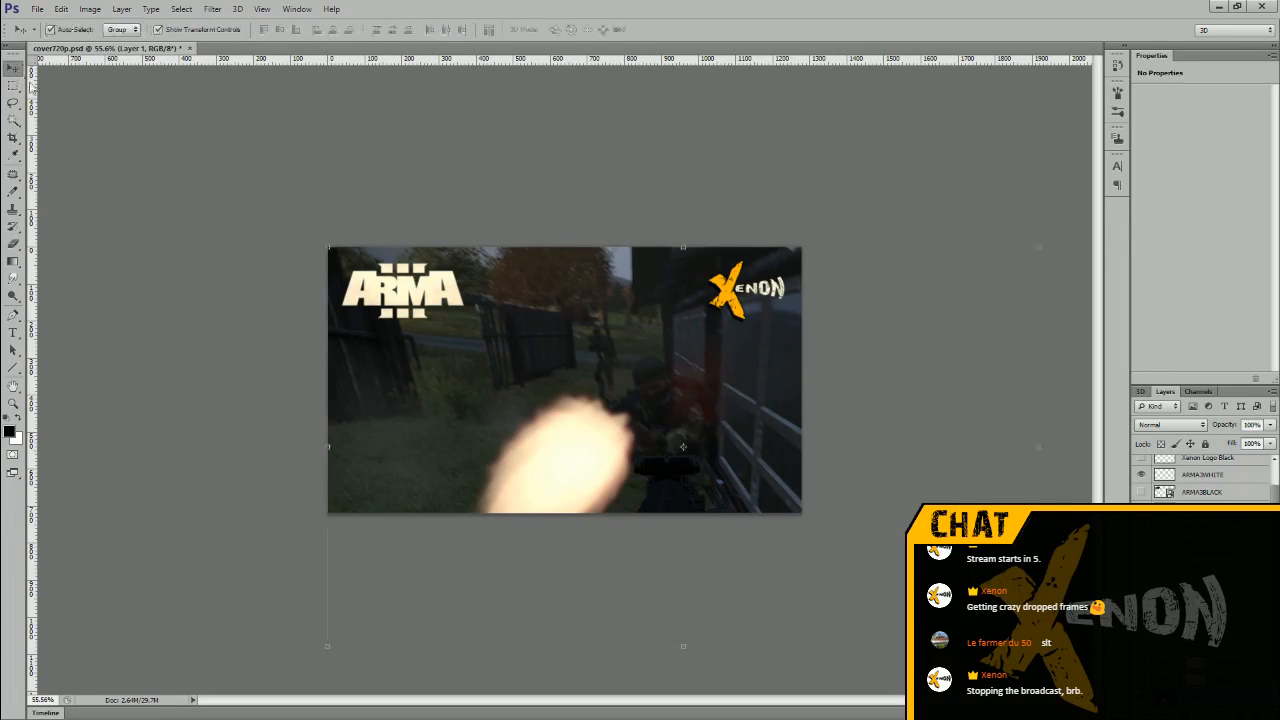
{"action": "key", "text": "ctrl+t"}
{"action": "left_click_drag", "start_coordinate": [328, 246], "coordinate": [552, 373]}
{"action": "left_click_drag", "start_coordinate": [687, 460], "coordinate": [464, 328]}
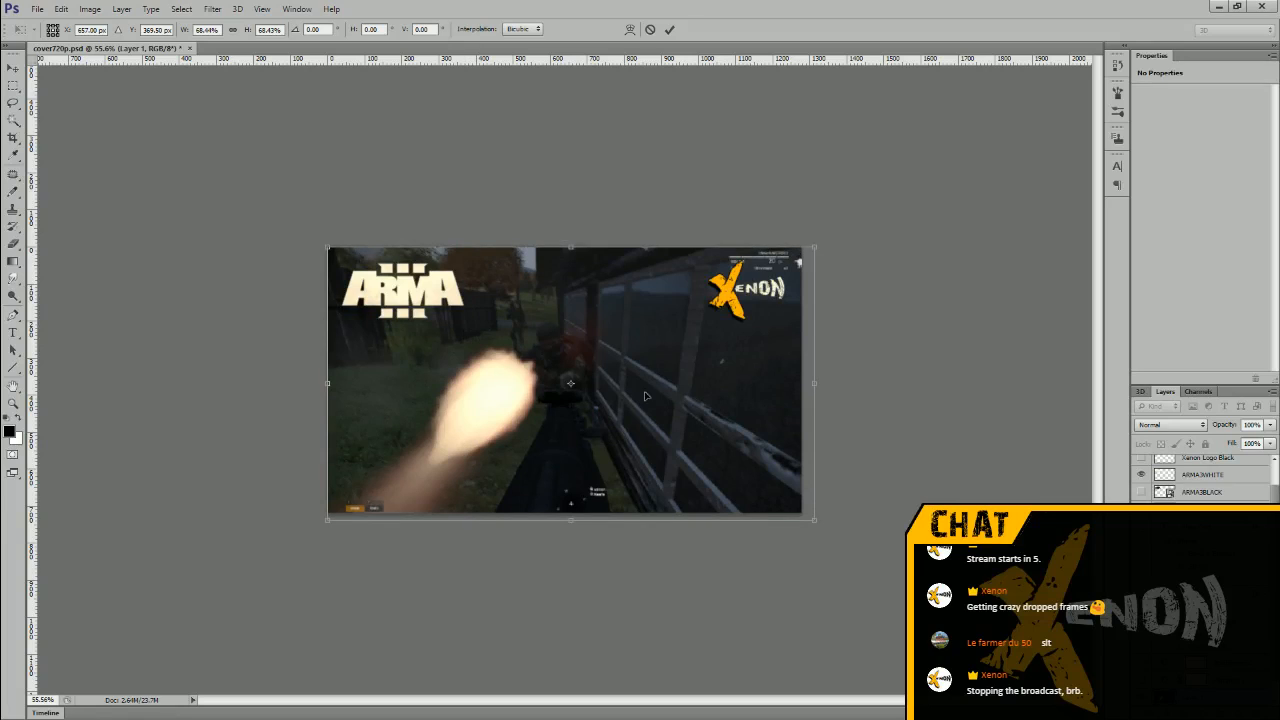
{"action": "left_click", "coordinate": [671, 29]}
{"action": "scroll", "coordinate": [605, 413], "scroll_direction": "up", "scroll_amount": 3}
{"action": "key", "text": "alt"}
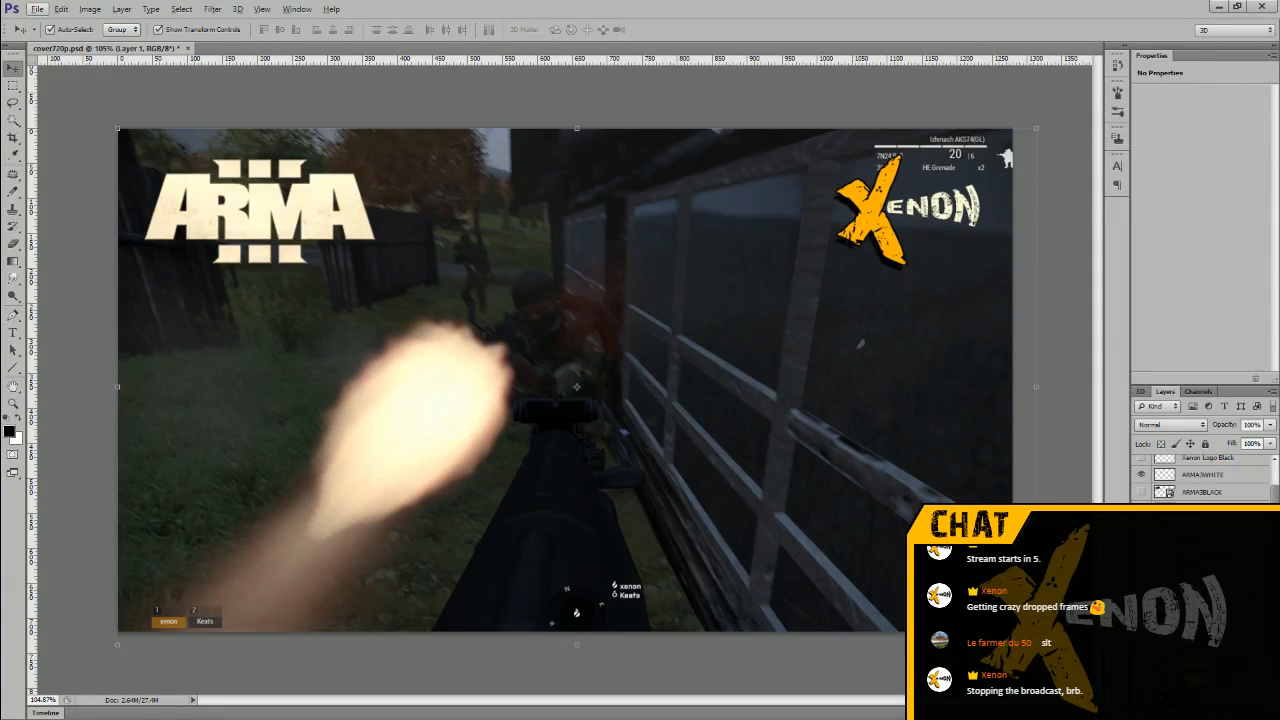
Copy another firing frame from the raw recording, paste it into the cover and position it with the rifle near the centre
{"action": "key", "text": "alt+Tab"}
{"action": "right_click", "coordinate": [730, 74]}
{"action": "left_click", "coordinate": [533, 412]}
{"action": "key", "text": "ctrl+v"}
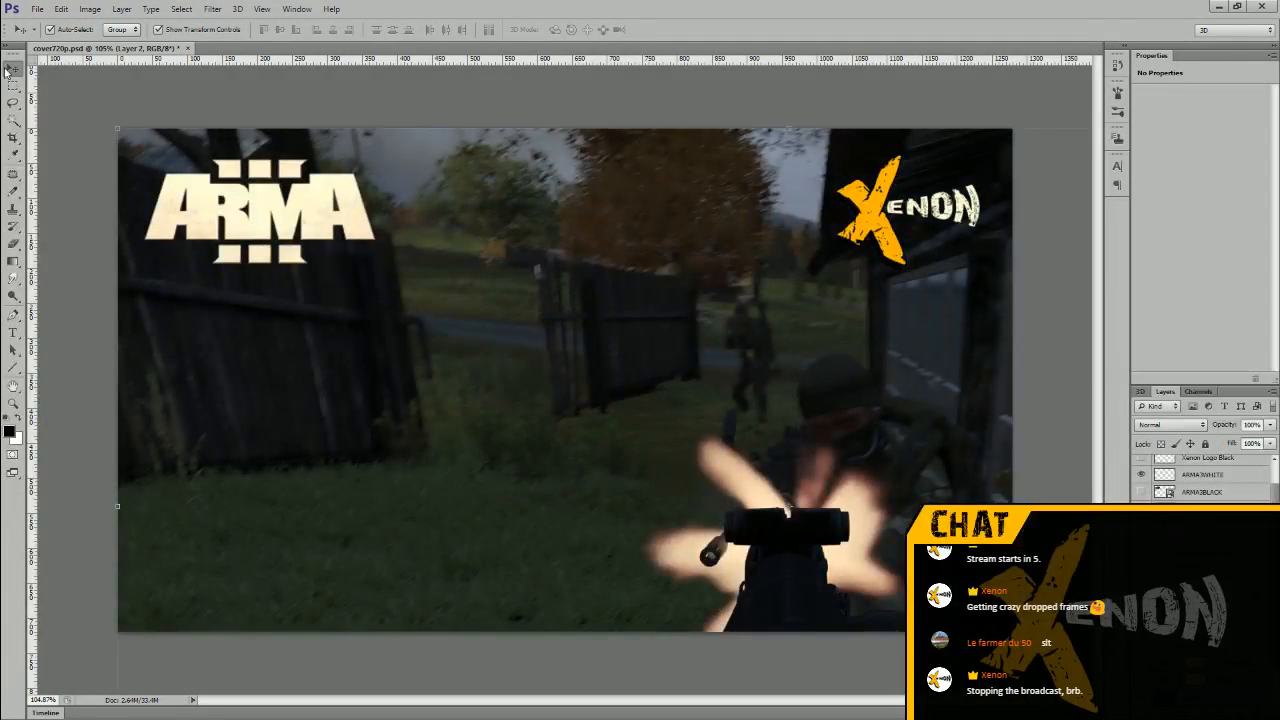
{"action": "left_click_drag", "start_coordinate": [677, 440], "coordinate": [390, 291]}
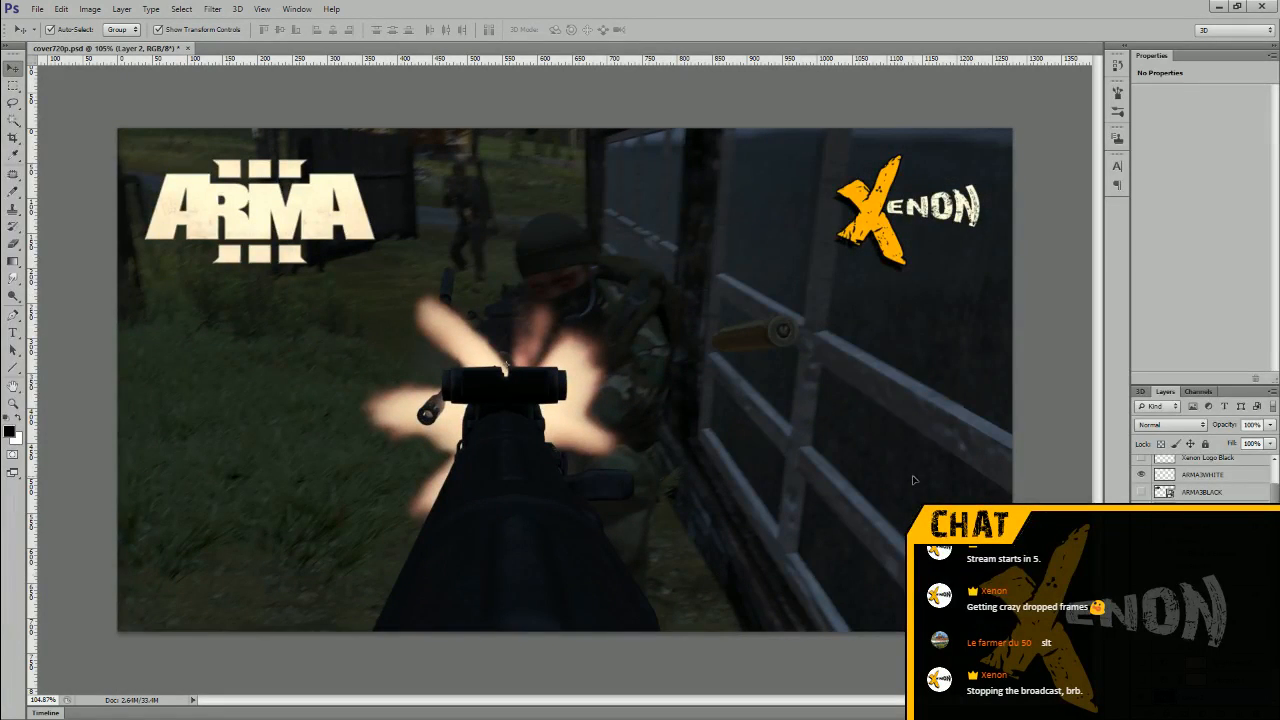
Check the Premiere Pro export progress, return to the raw Arma 3 recording and scan the forest footage from about 36 to 41 minutes
{"action": "key", "text": "alt+Tab"}
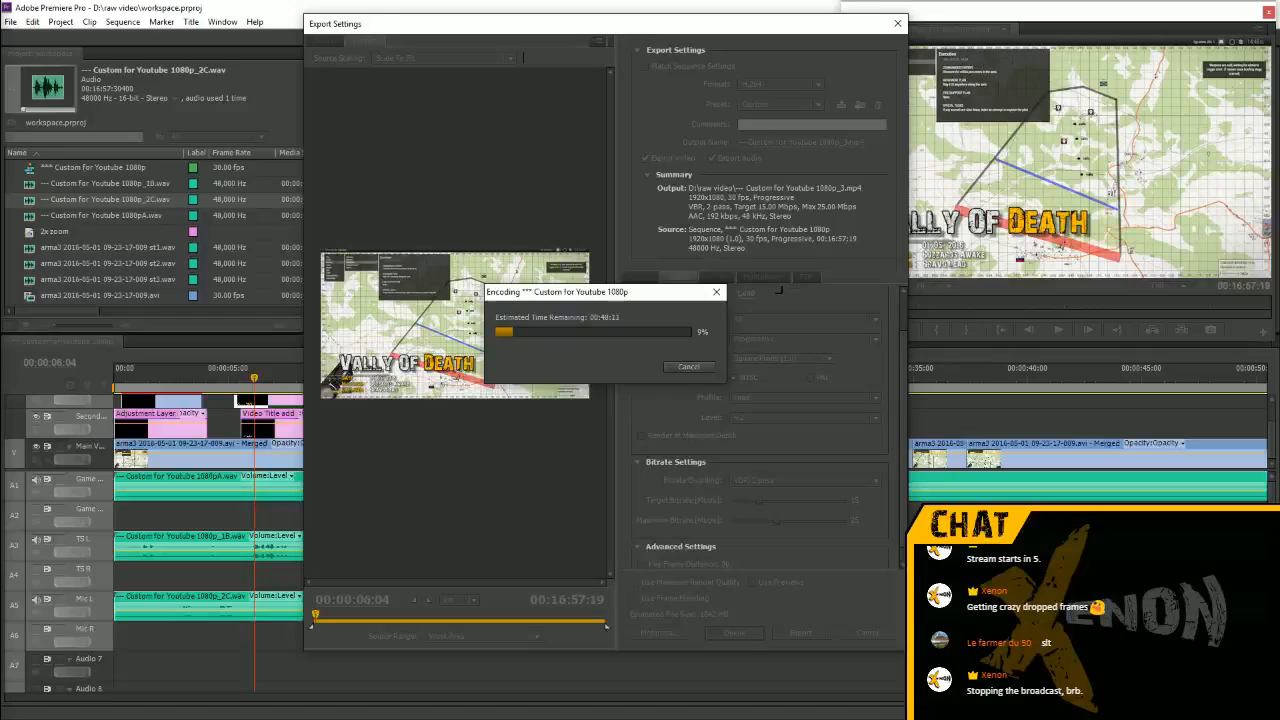
{"action": "key", "text": "alt+Tab"}
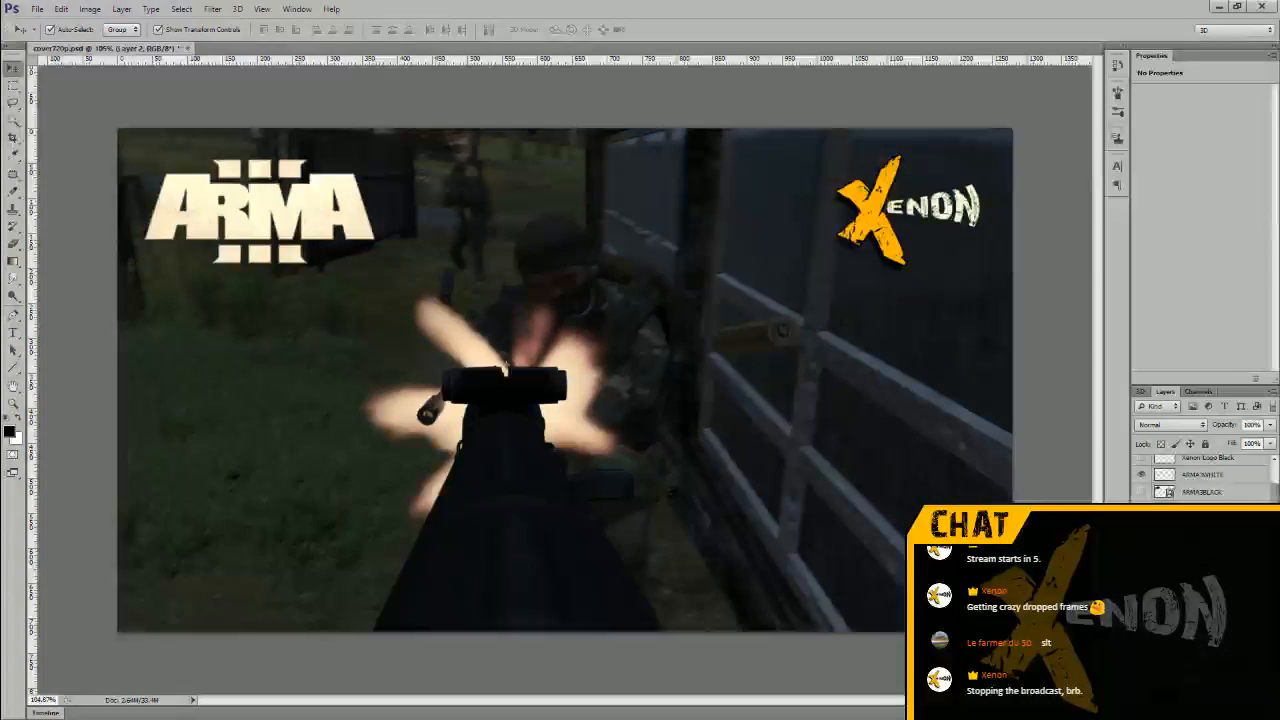
{"action": "key", "text": "alt+Tab"}
{"action": "left_click", "coordinate": [613, 368]}
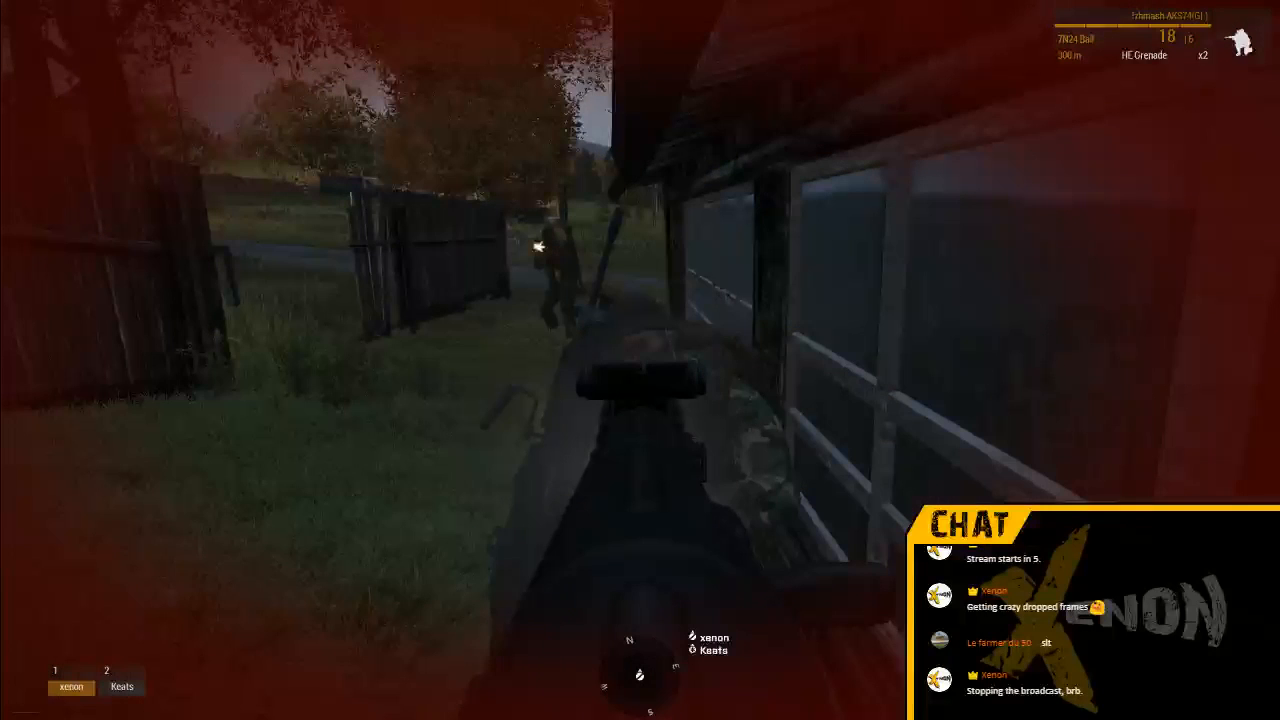
{"action": "key", "text": "w"}
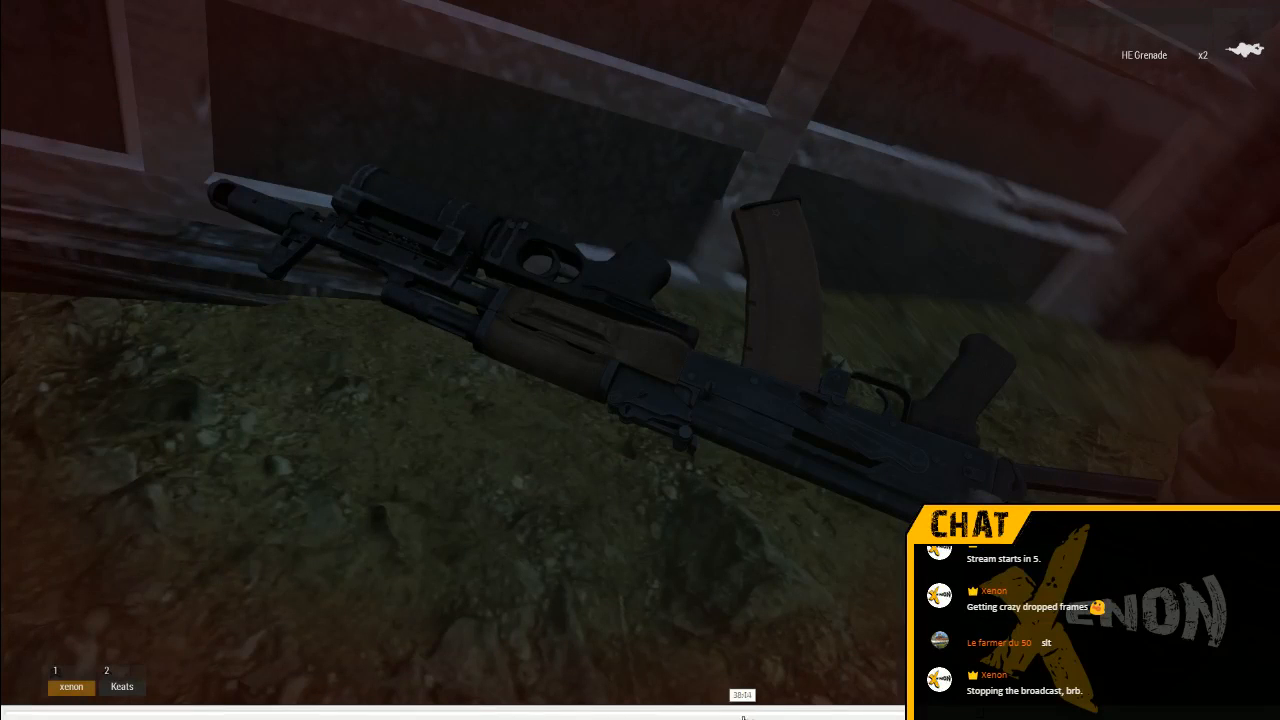
{"action": "left_click", "coordinate": [722, 712]}
{"action": "left_click", "coordinate": [661, 712]}
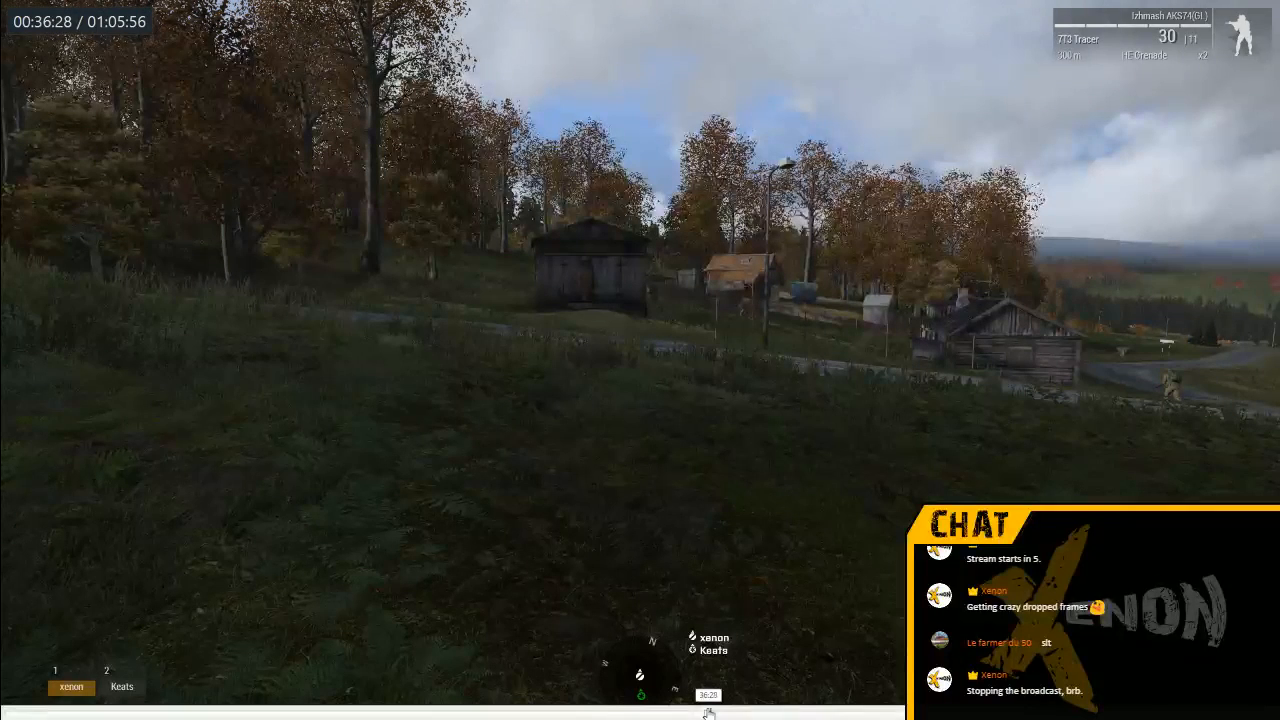
{"action": "left_click", "coordinate": [707, 712]}
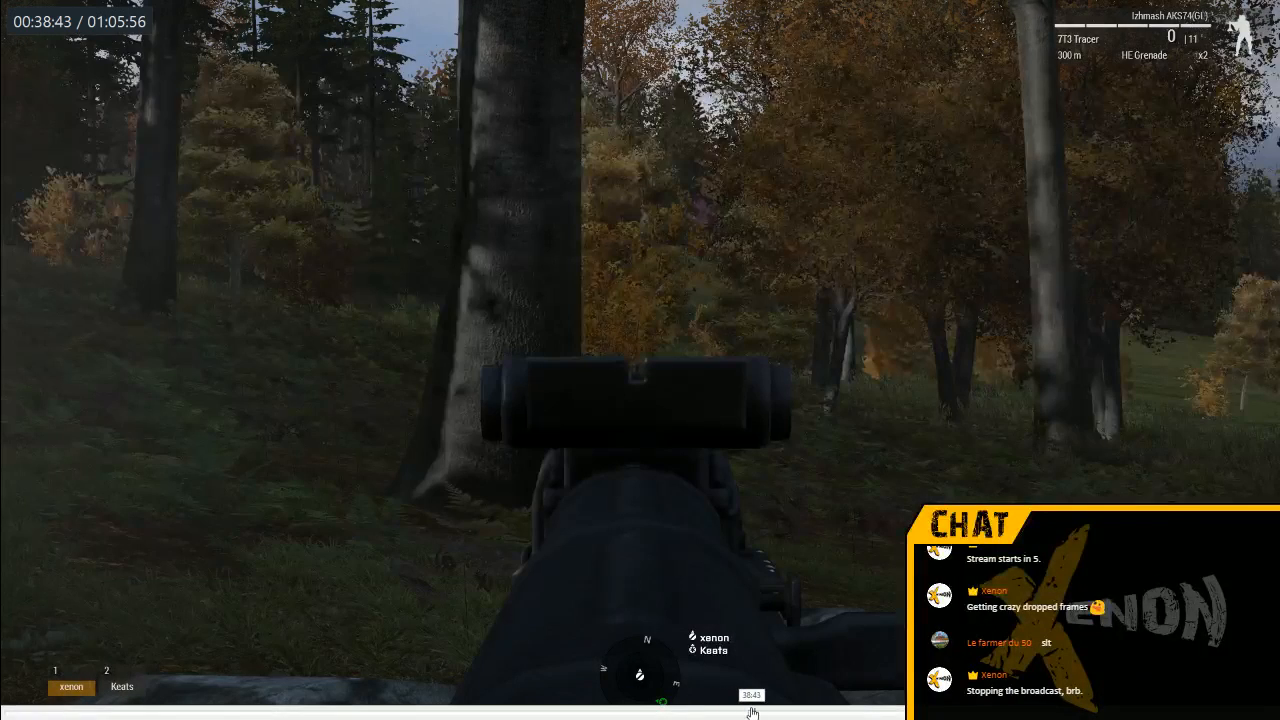
{"action": "left_click", "coordinate": [750, 712]}
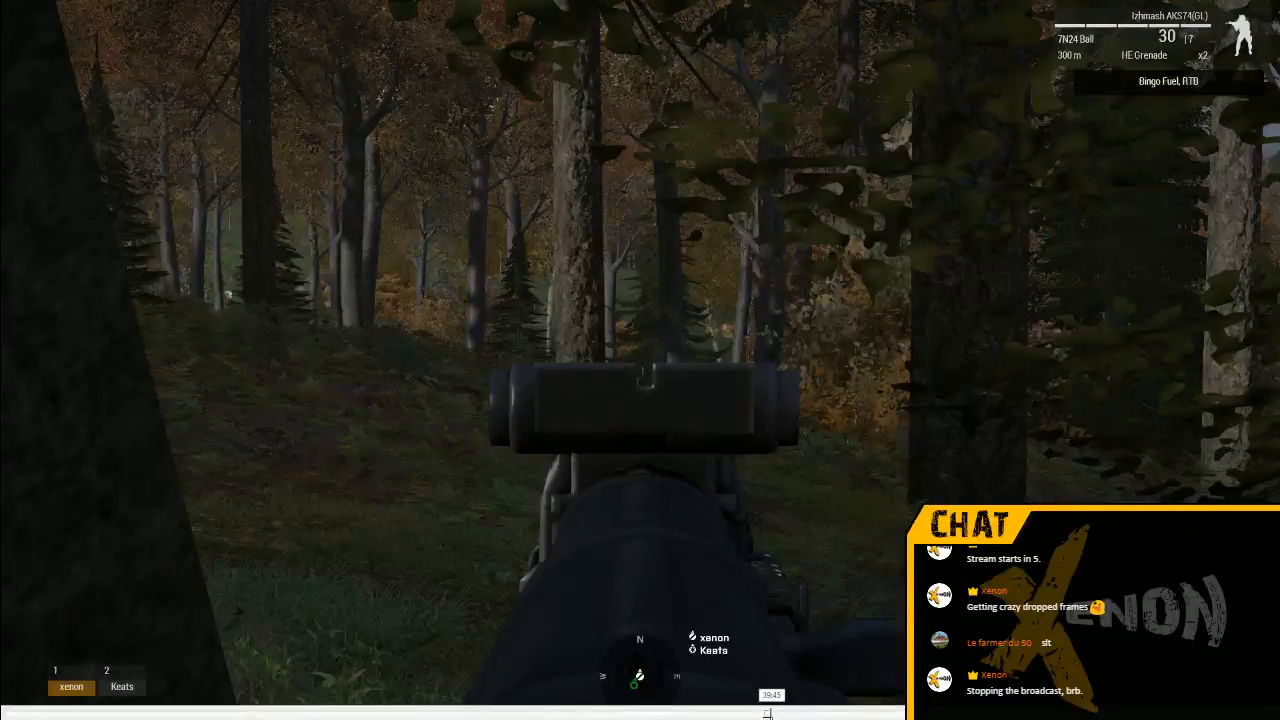
{"action": "left_click", "coordinate": [800, 712]}
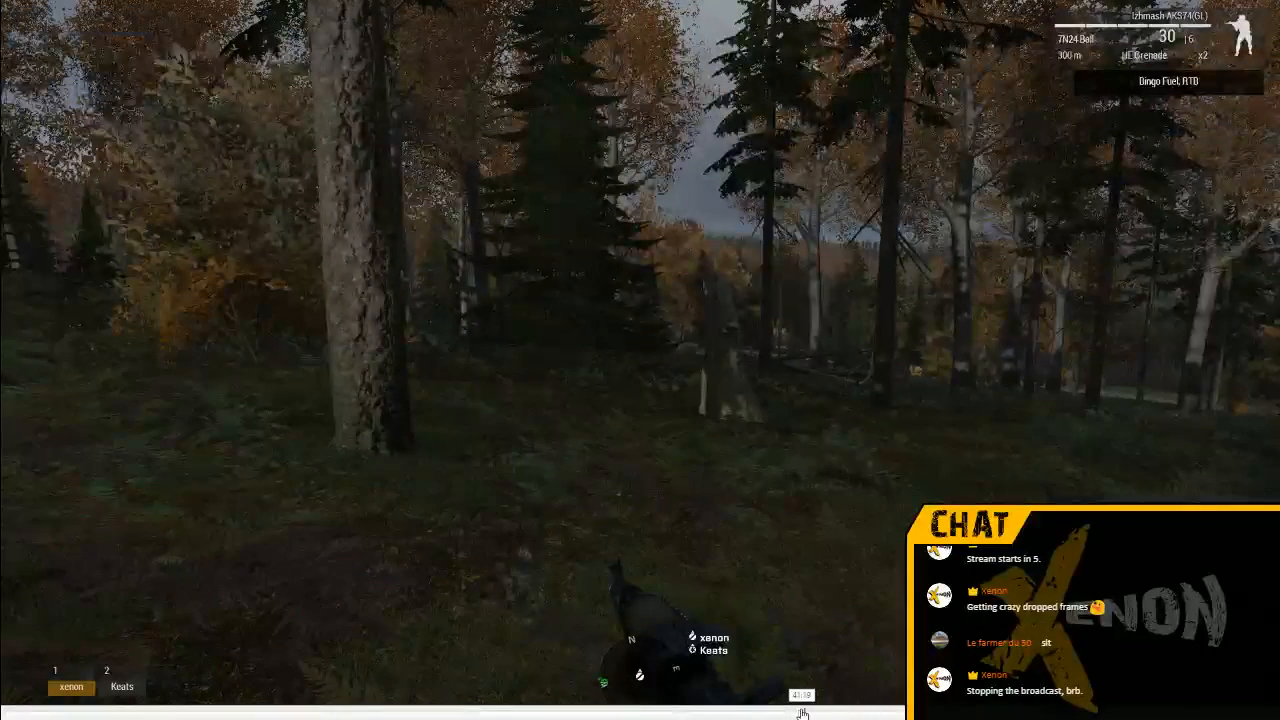
{"action": "left_click", "coordinate": [802, 712]}
{"action": "key", "text": "space"}
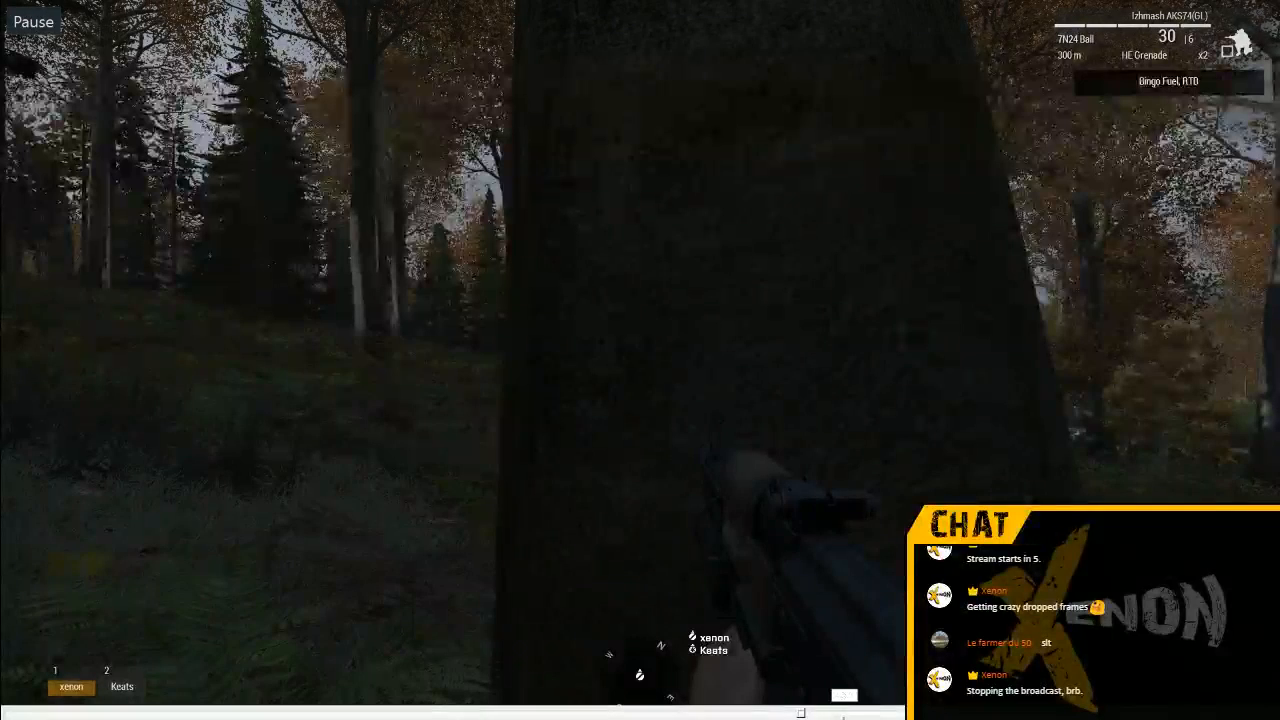
Play and pause through the forest patrol and grenade-launcher footage, leaving full screen, to look for a usable cover frame
{"action": "key", "text": "Right"}
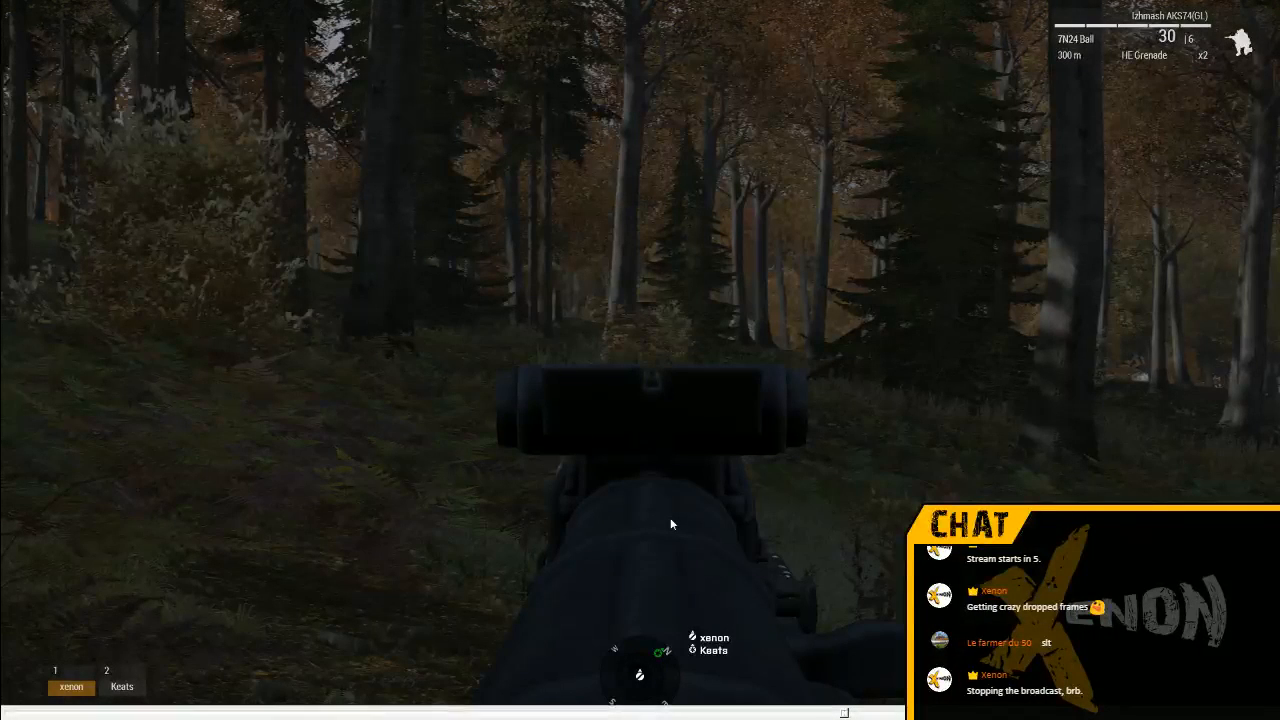
{"action": "key", "text": "space"}
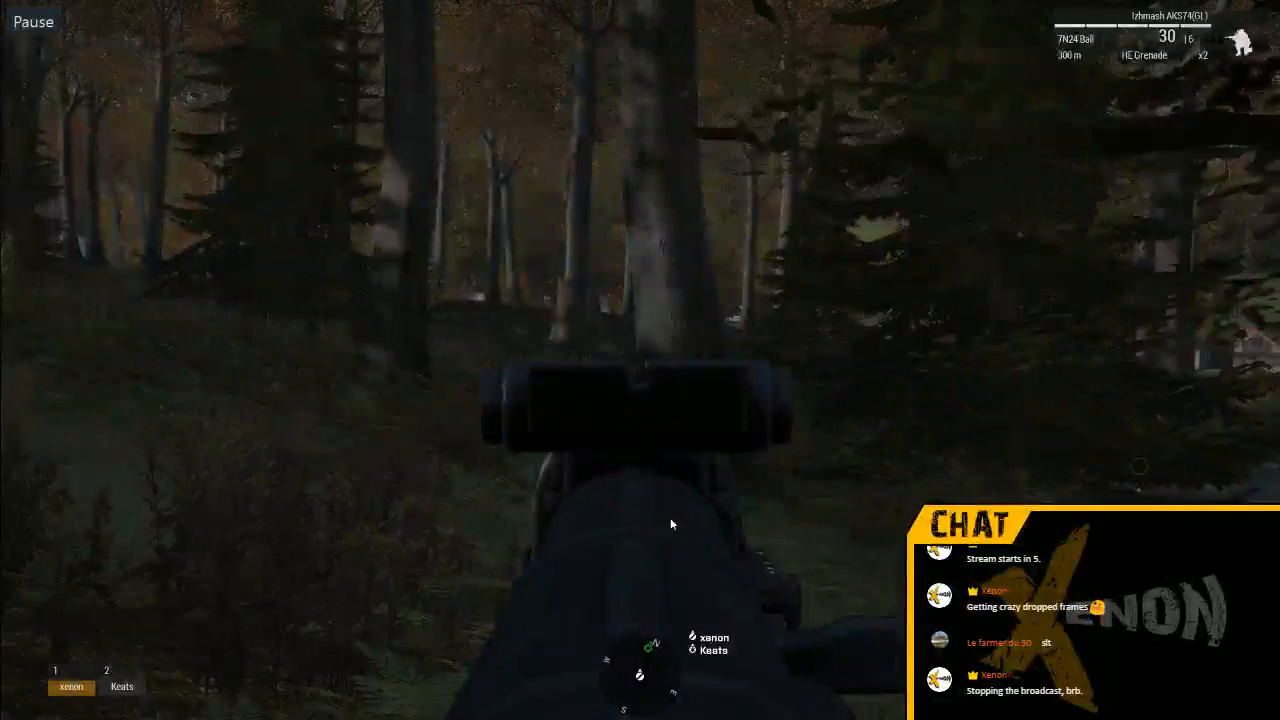
{"action": "key", "text": "space"}
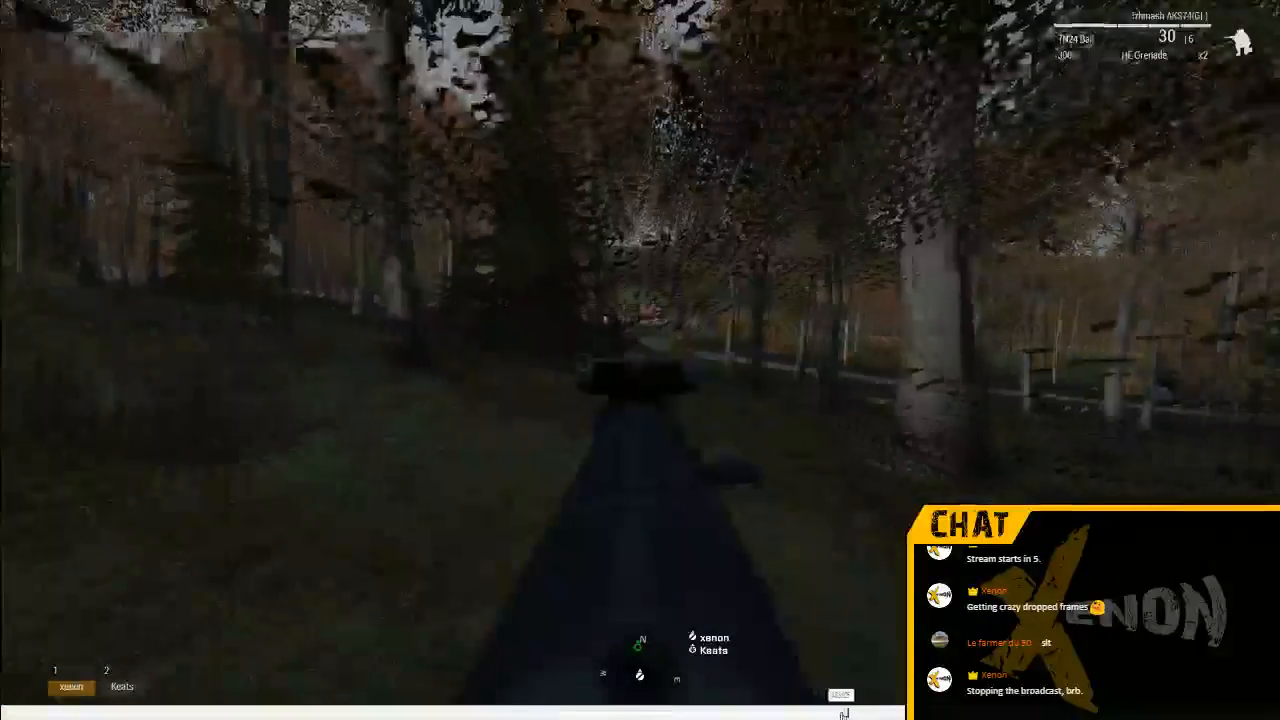
{"action": "key", "text": "Right"}
{"action": "double_click", "coordinate": [650, 494]}
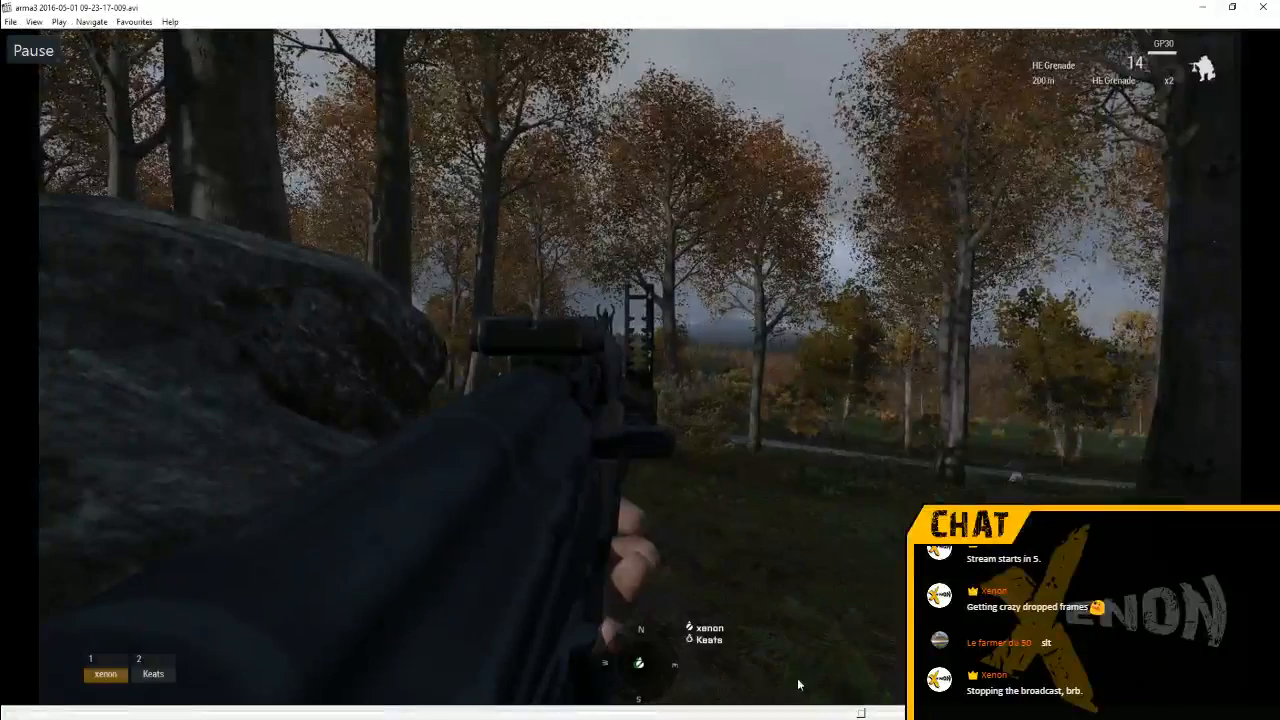
{"action": "left_click", "coordinate": [848, 644]}
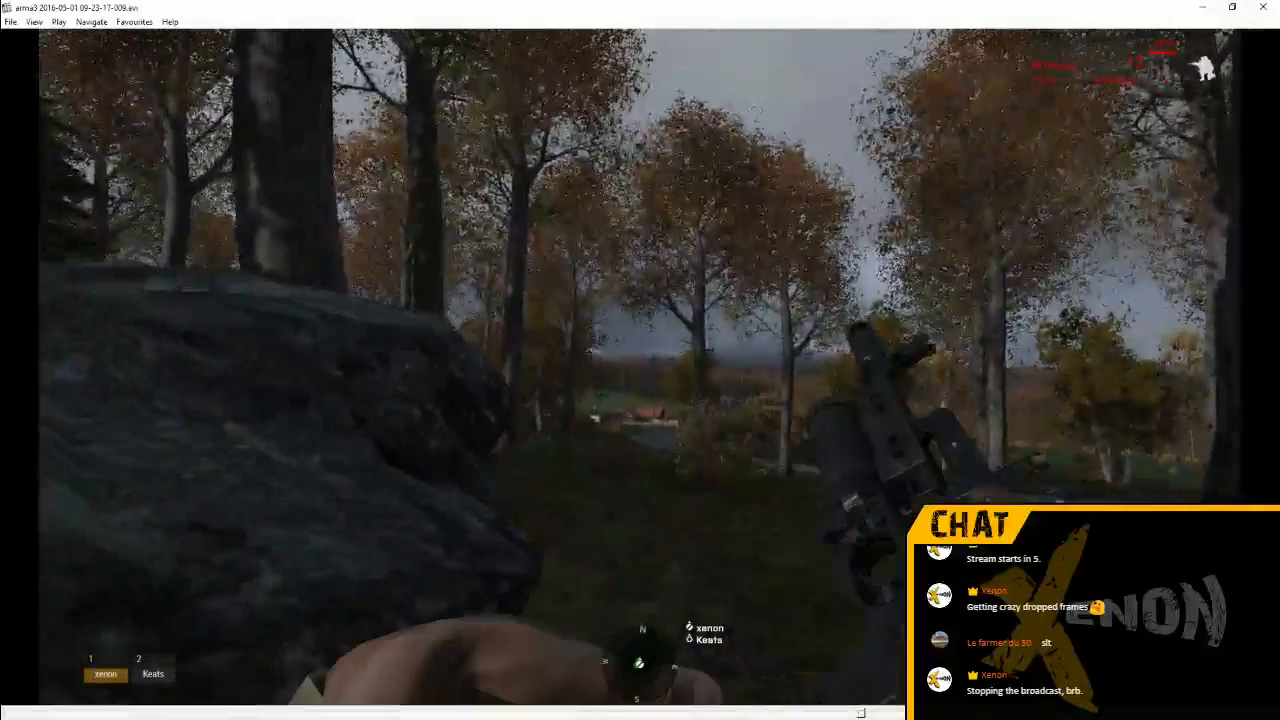
{"action": "left_click", "coordinate": [848, 651]}
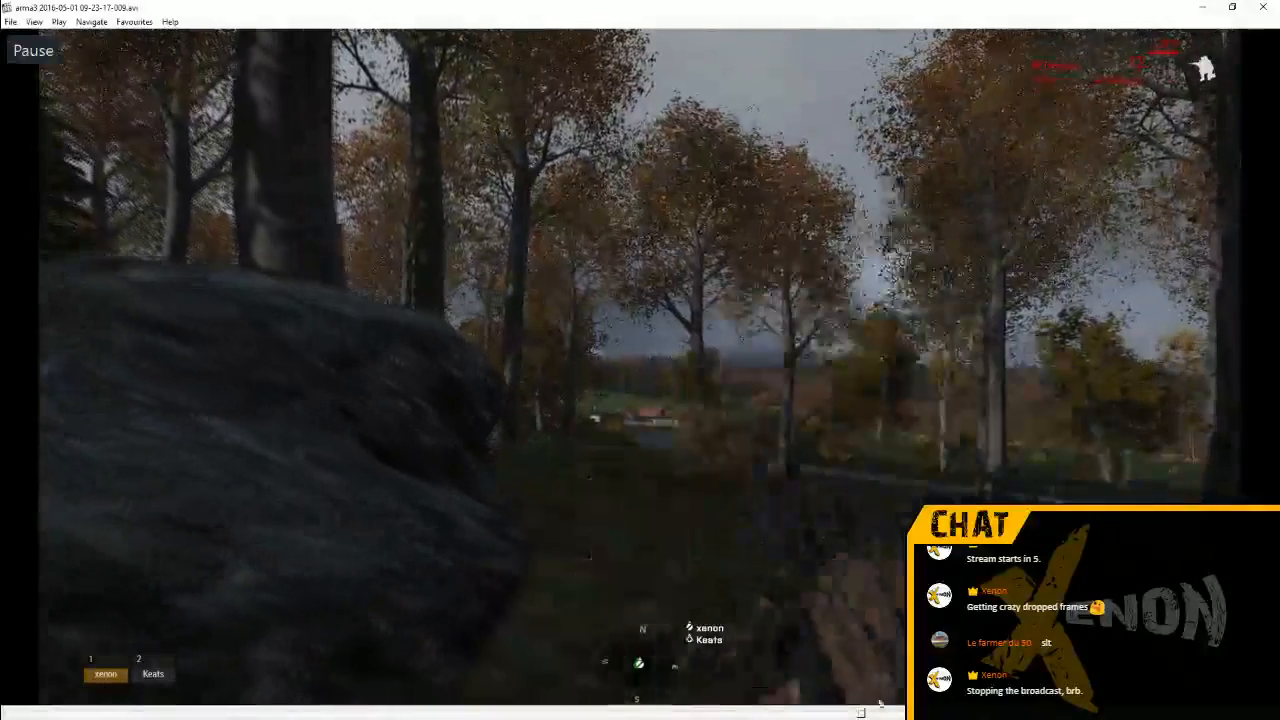
{"action": "left_click", "coordinate": [819, 621]}
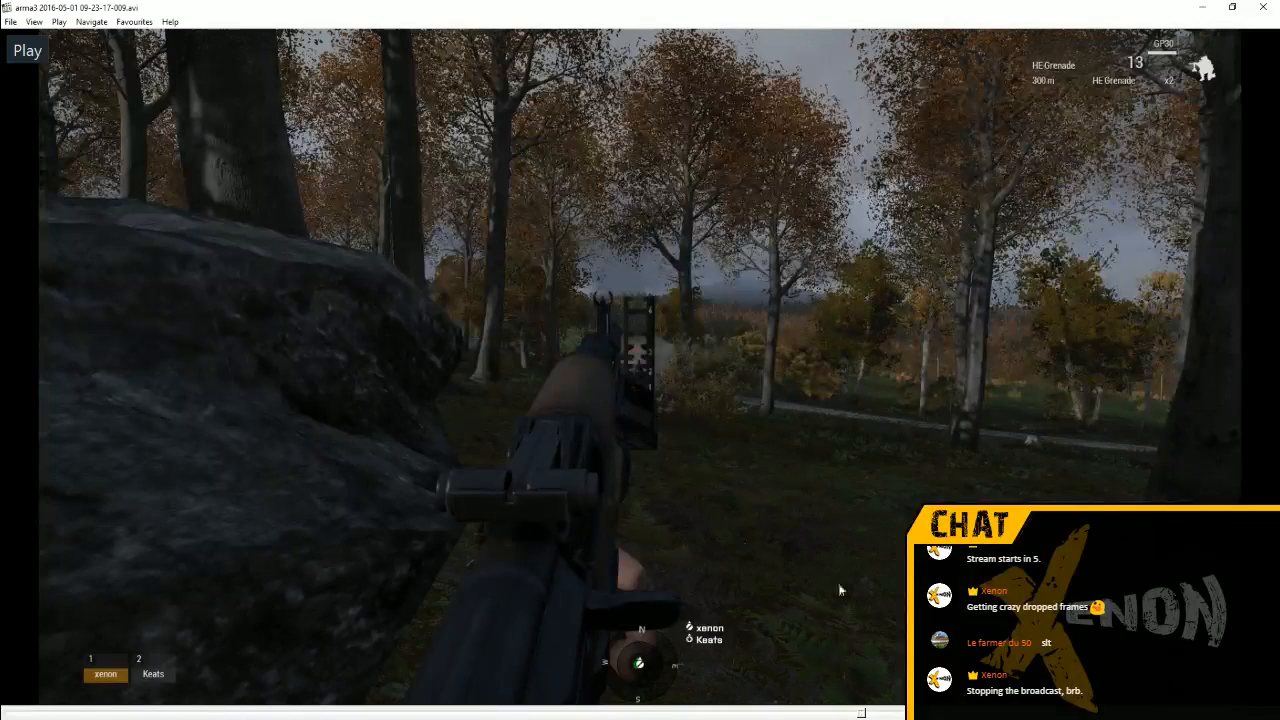
Skip ahead in the recording past 49:17 and examine the spectator footage of the village from about 50:56
{"action": "key", "text": "Right"}
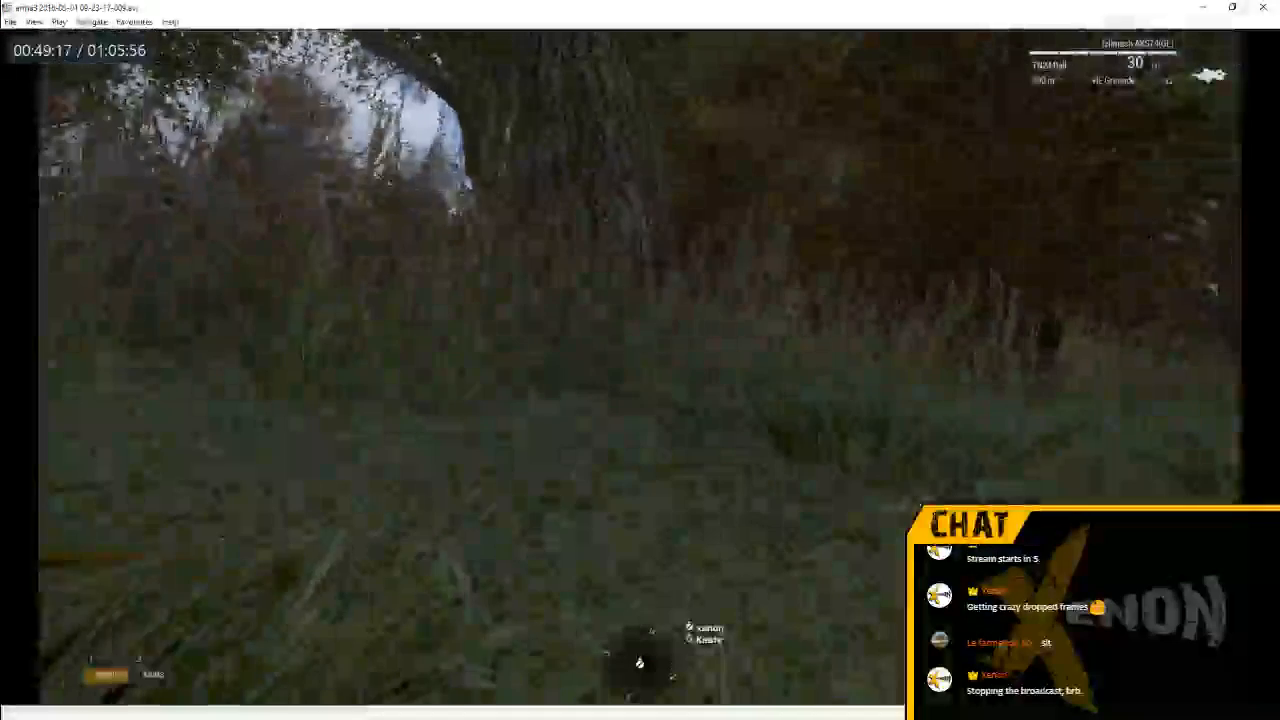
{"action": "key", "text": "Right"}
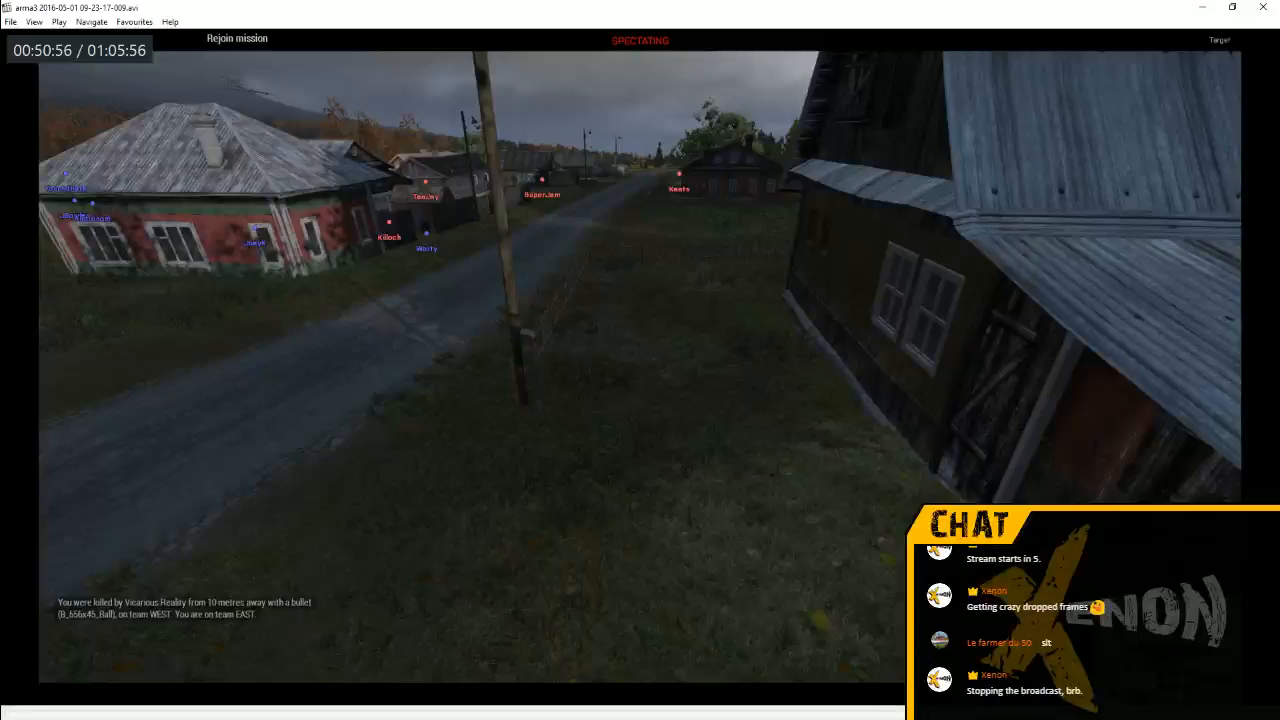
{"action": "key", "text": "space"}
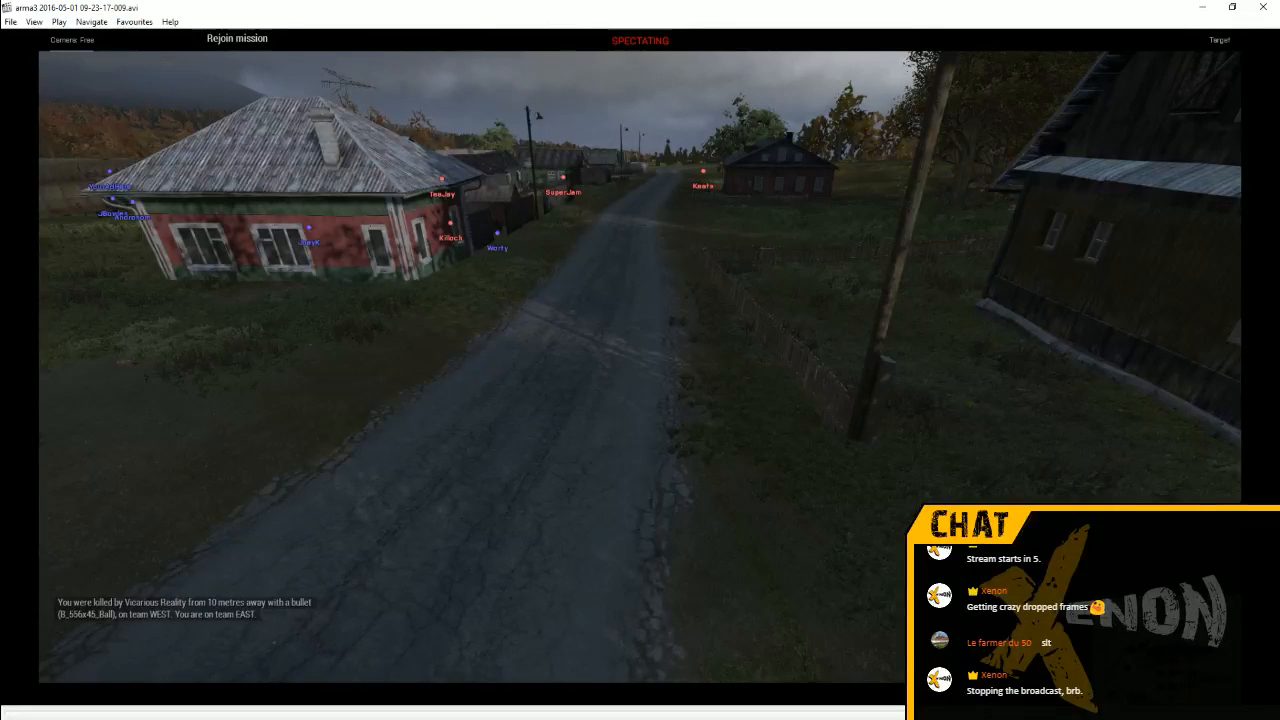
{"action": "key", "text": "Right"}
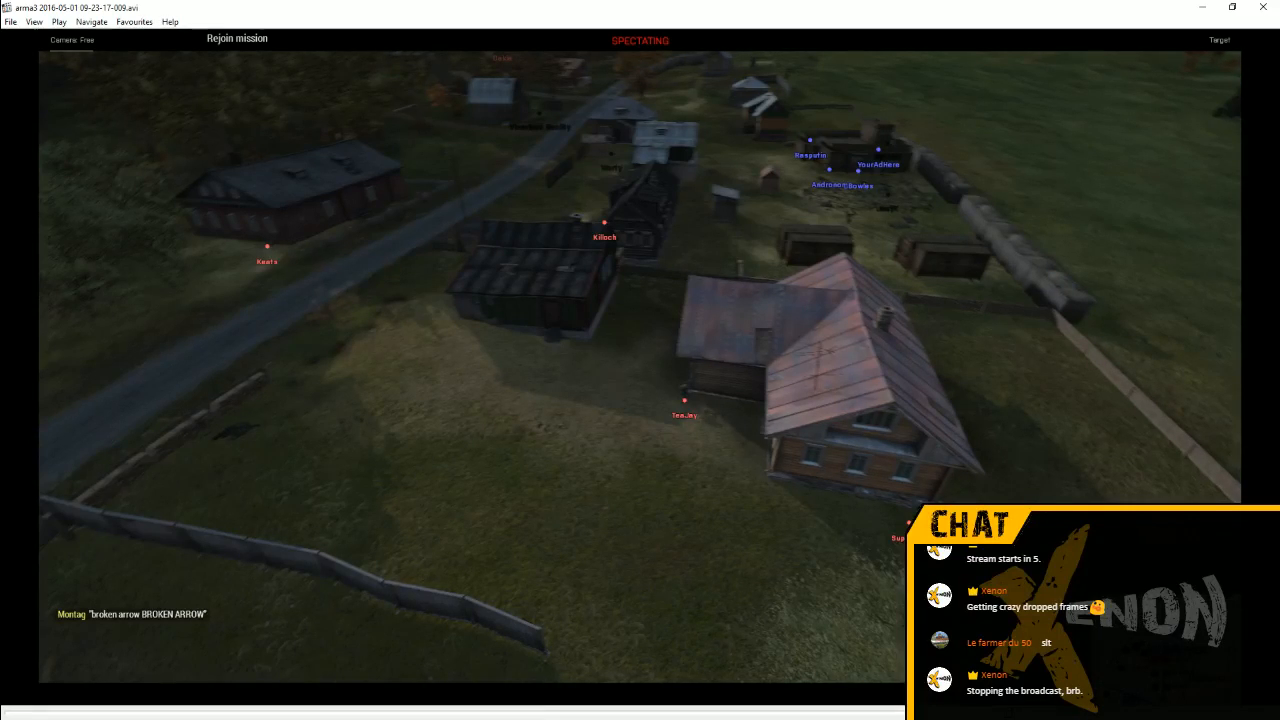
{"action": "key", "text": "space"}
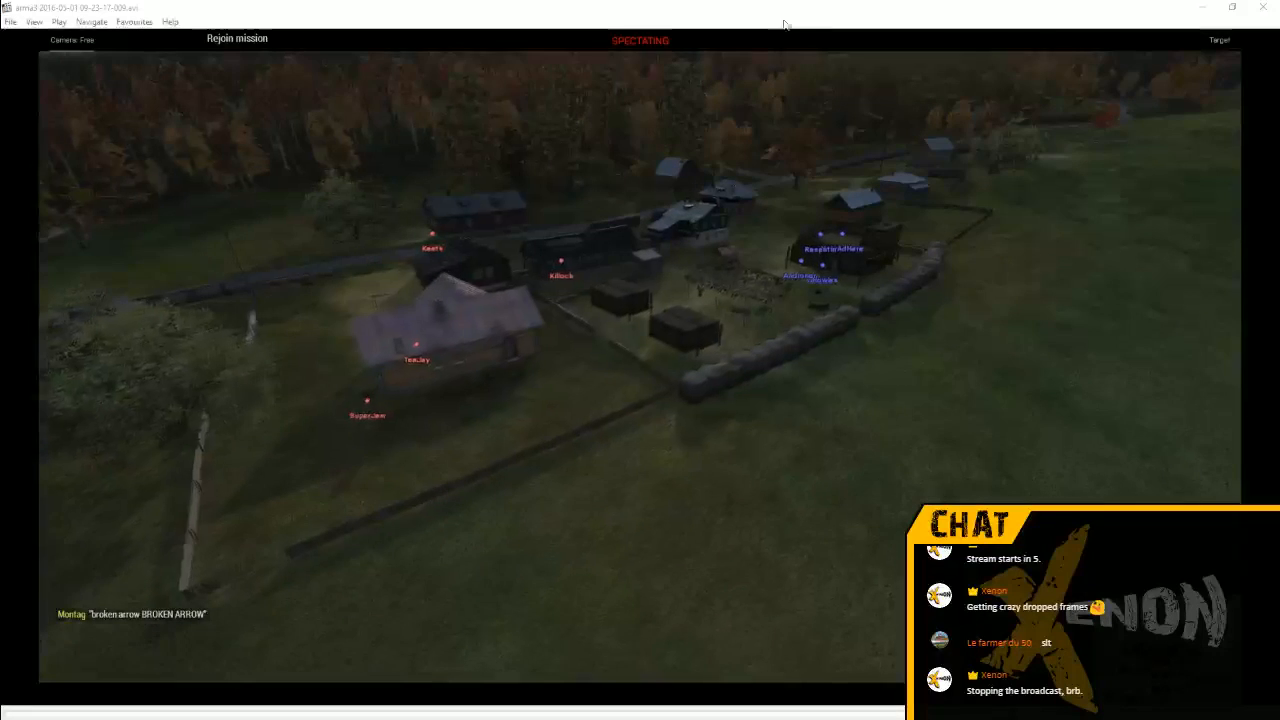
{"action": "key", "text": "space"}
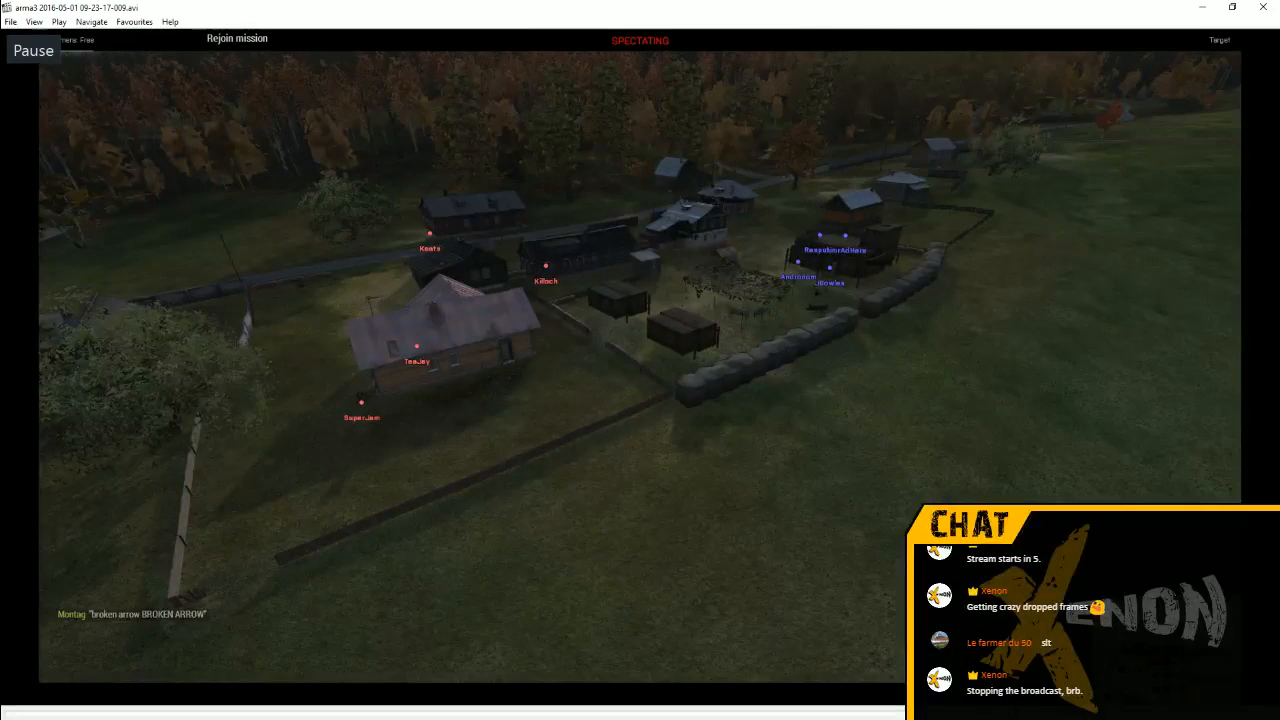
View the aerial spectator footage full screen, return to windowed view and scan around 52:59 for a village overview frame
{"action": "double_click", "coordinate": [757, 566]}
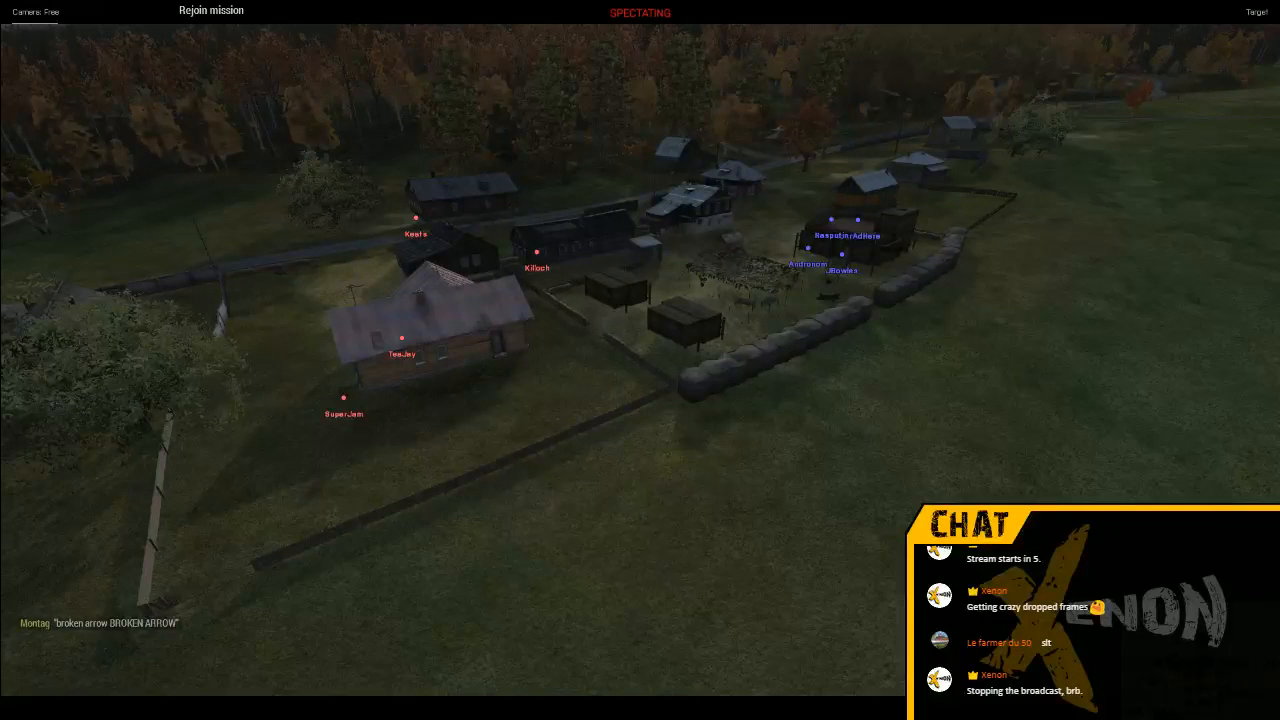
{"action": "left_click", "coordinate": [852, 423]}
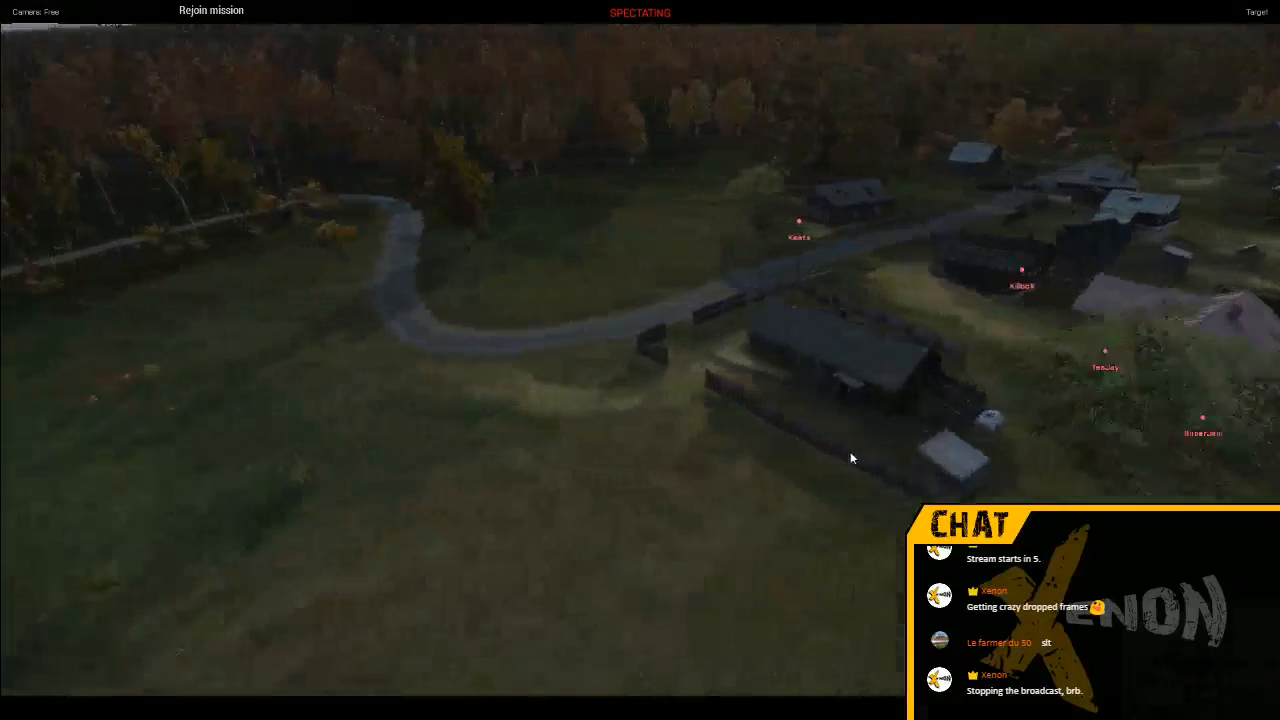
{"action": "left_click", "coordinate": [851, 455]}
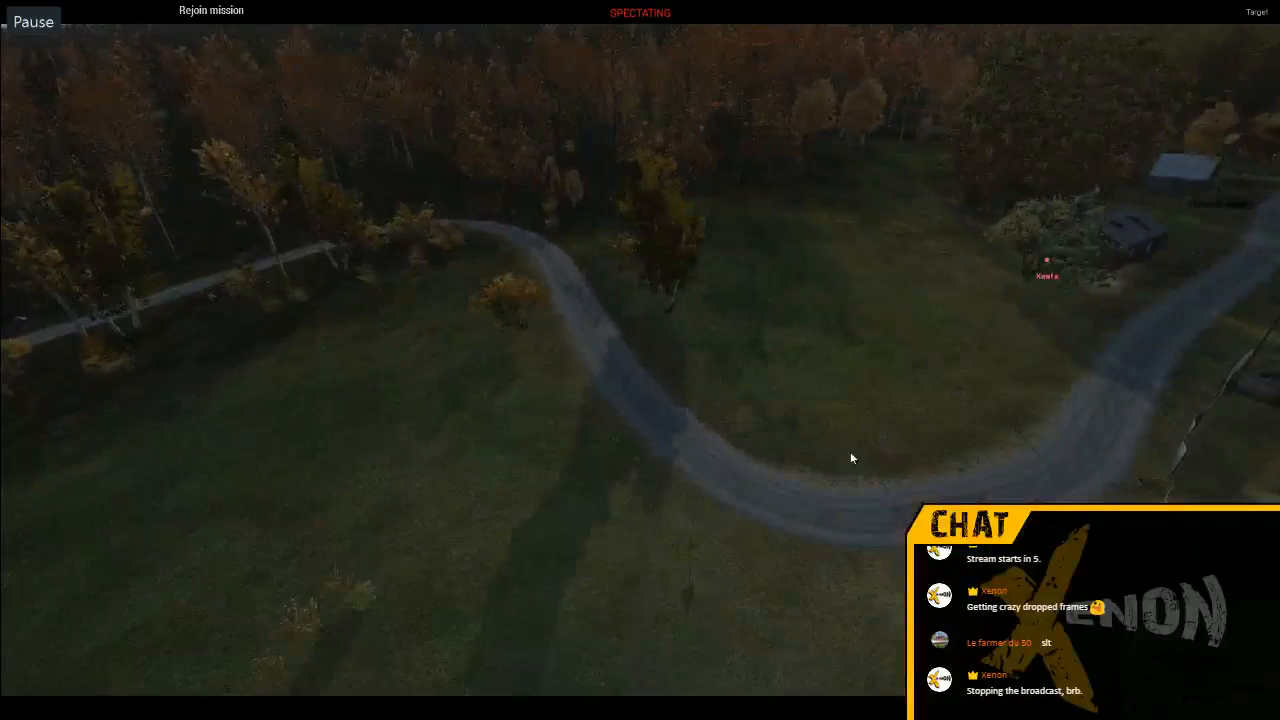
{"action": "double_click", "coordinate": [763, 434]}
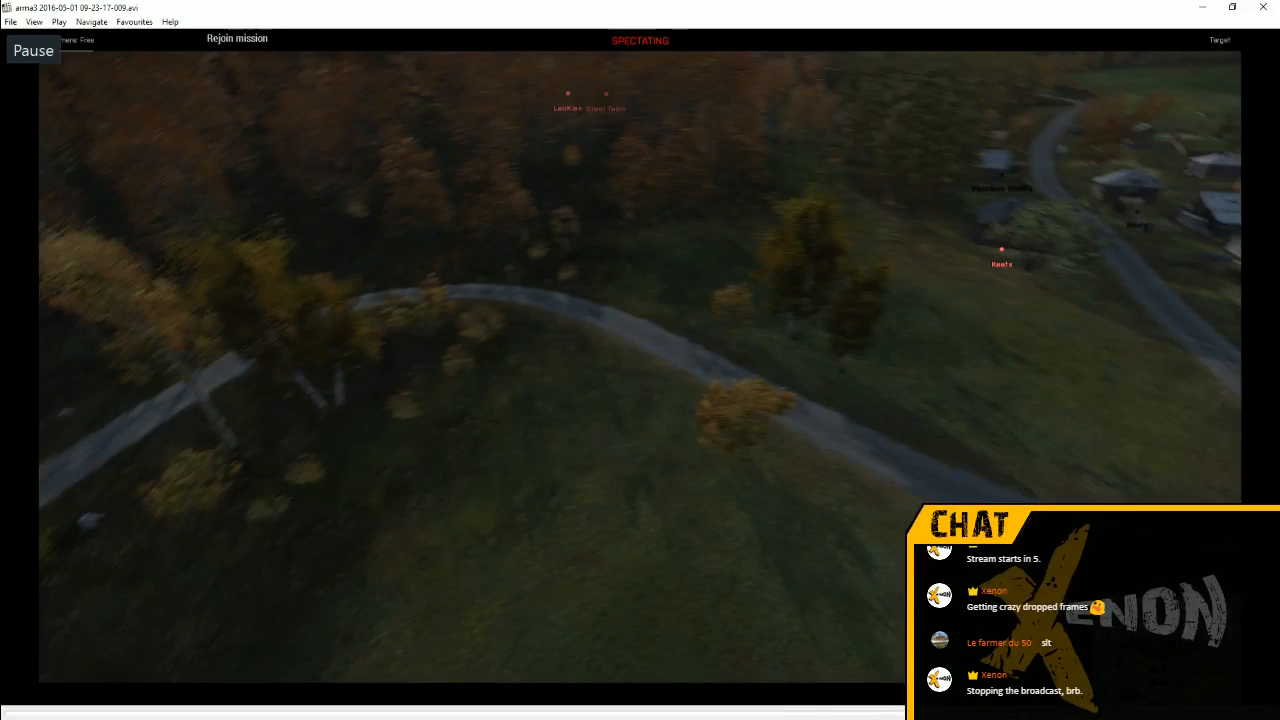
{"action": "left_click", "coordinate": [1020, 713]}
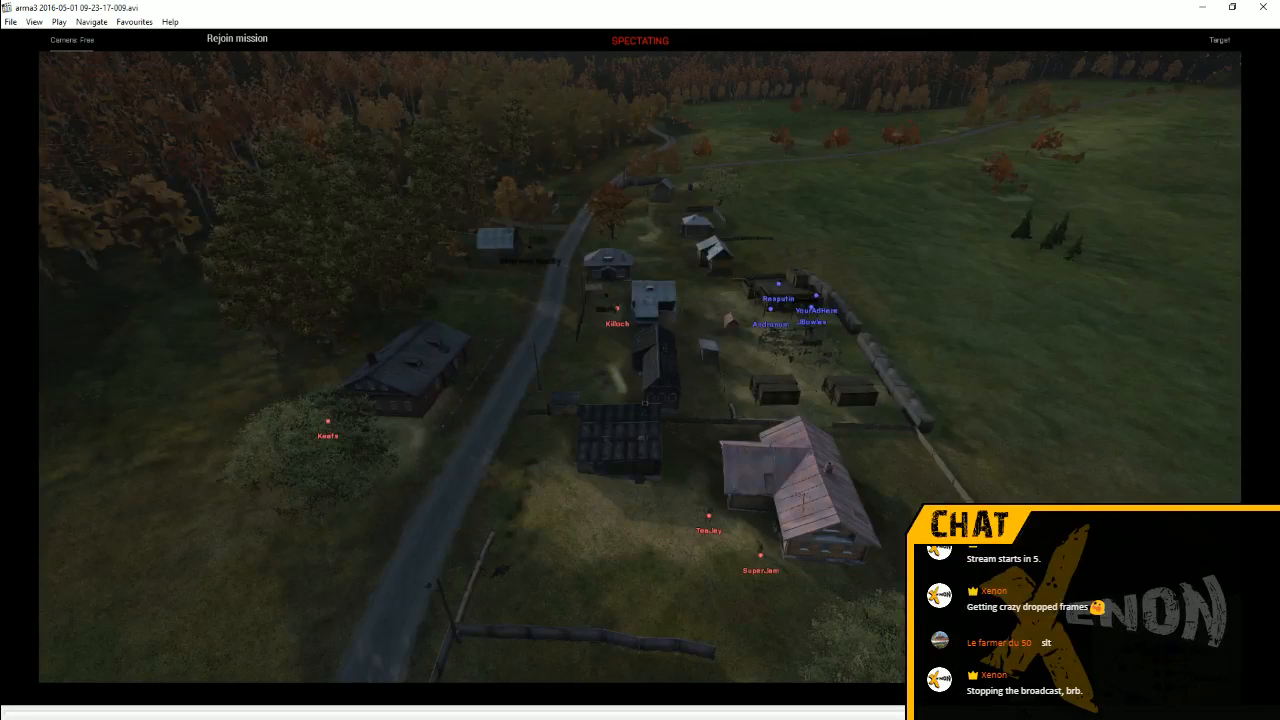
{"action": "left_click", "coordinate": [1028, 713]}
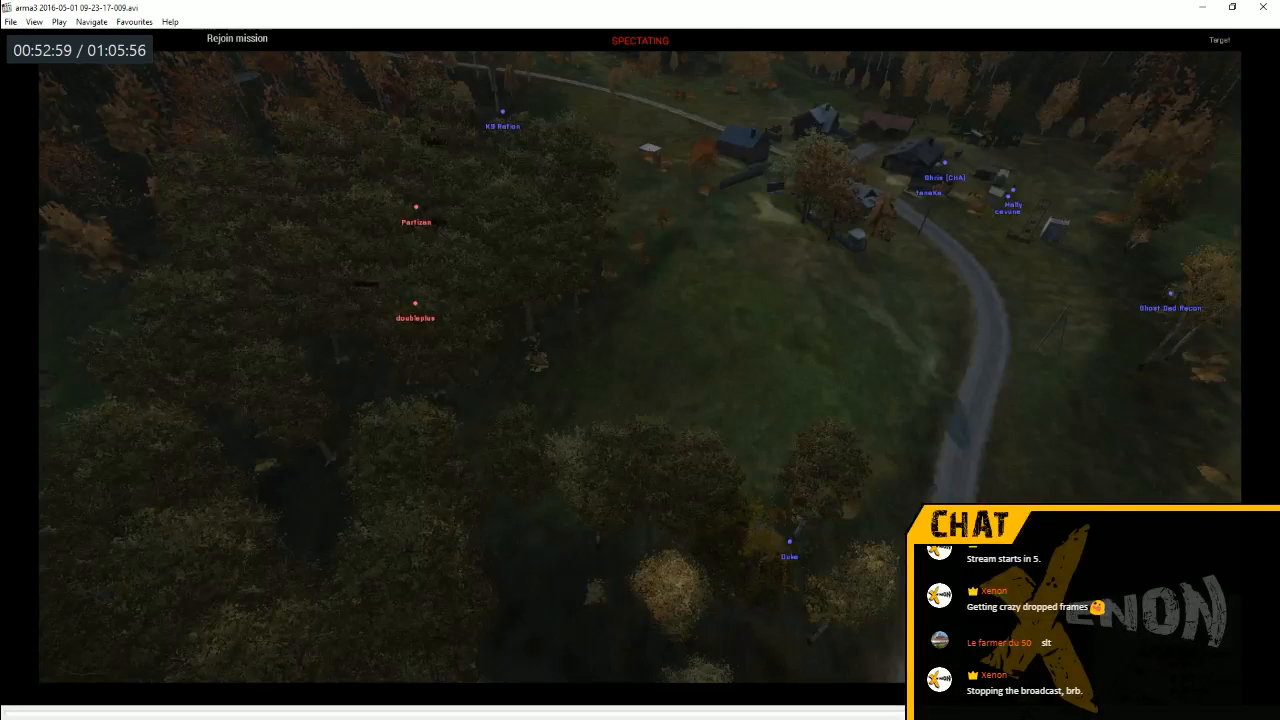
{"action": "left_click", "coordinate": [937, 440]}
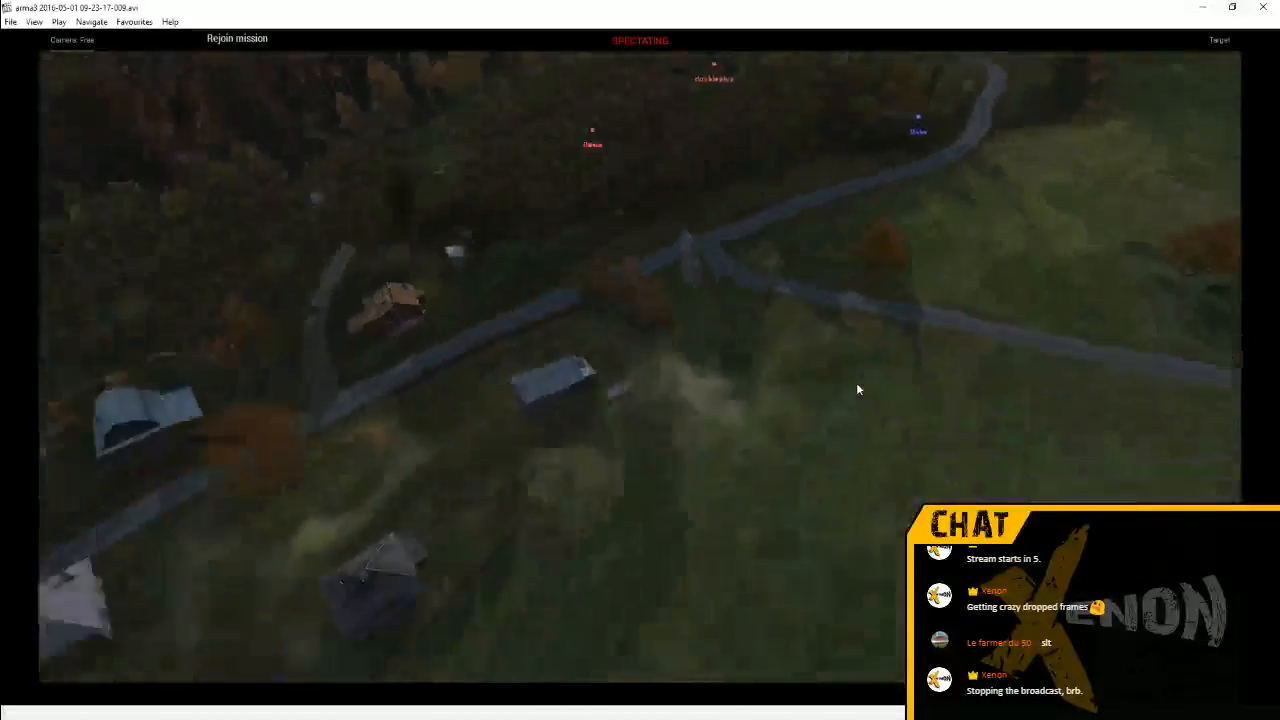
{"action": "left_click", "coordinate": [857, 389]}
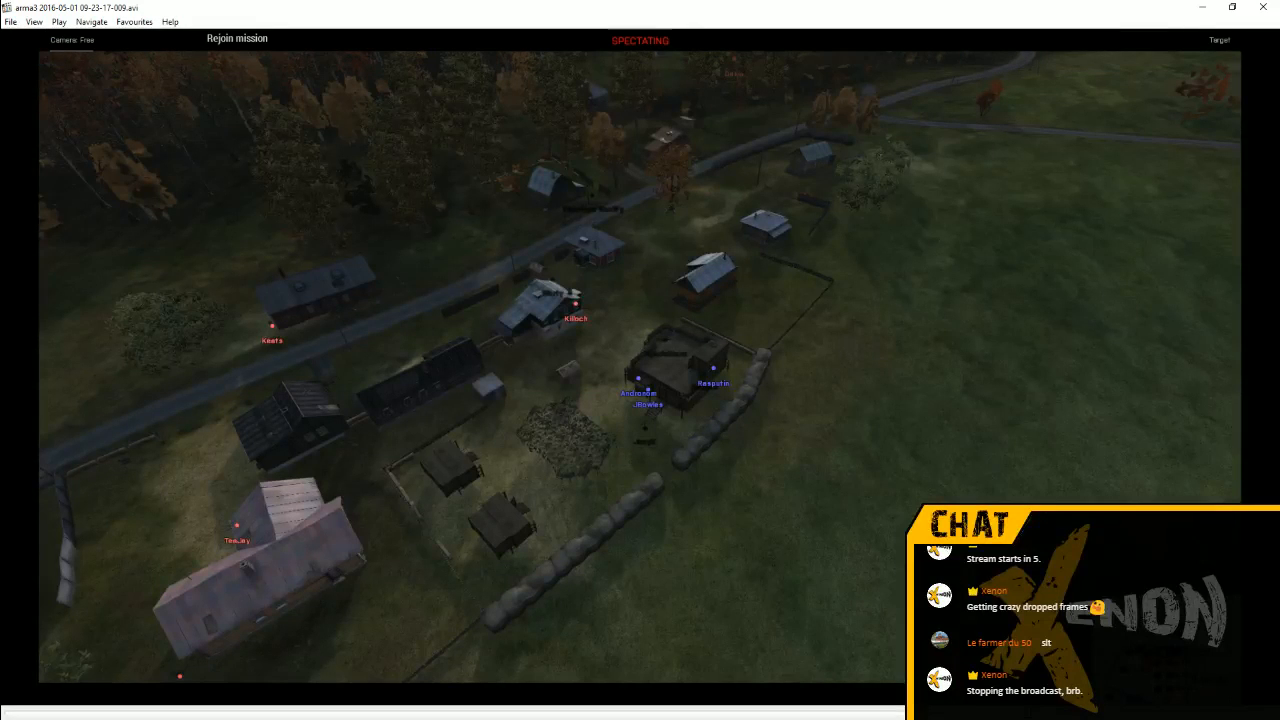
Switch to Photoshop, paste the aerial village frame into the cover and position it to fill the canvas behind the logos
{"action": "key", "text": "alt+Tab"}
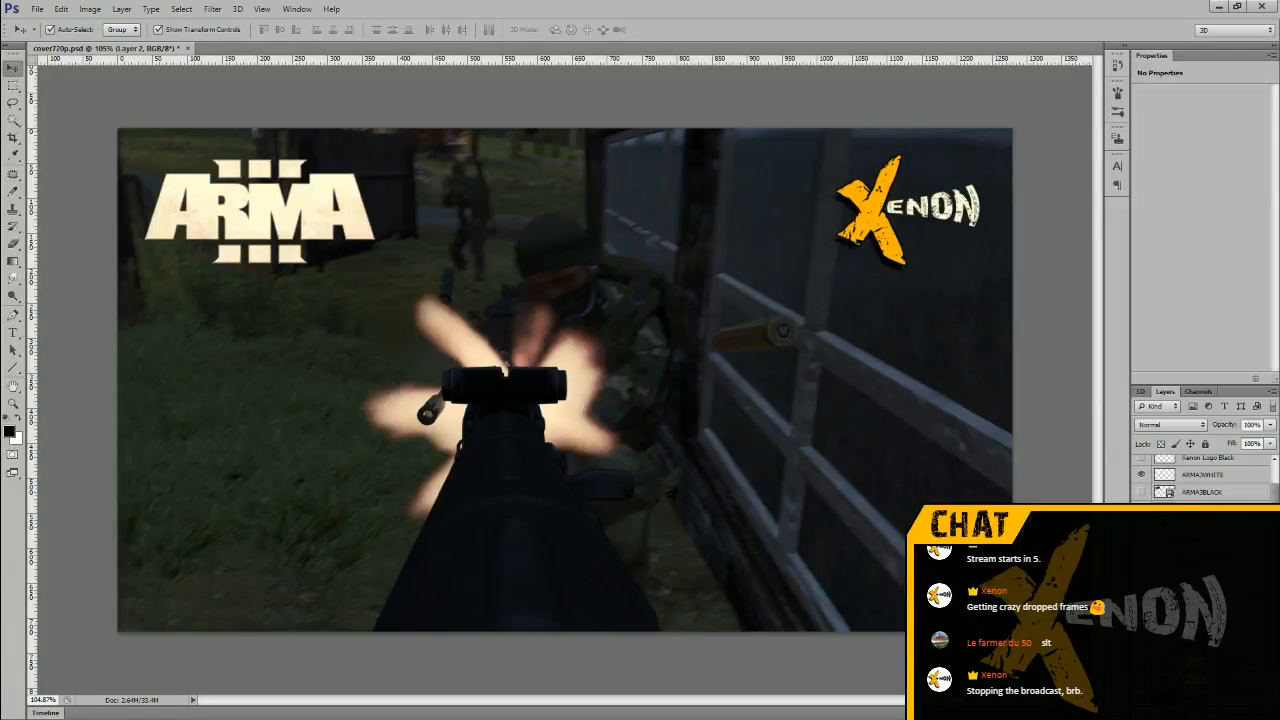
{"action": "key", "text": "ctrl+v"}
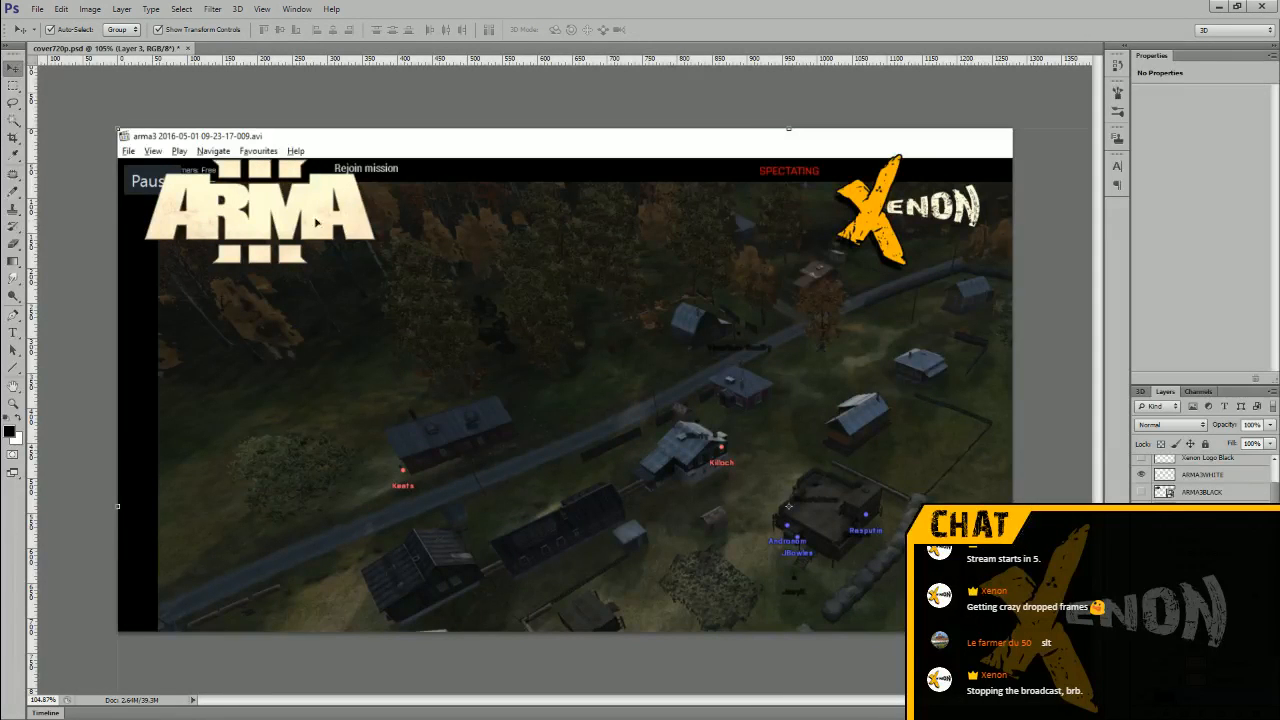
{"action": "left_click_drag", "start_coordinate": [622, 396], "coordinate": [592, 242]}
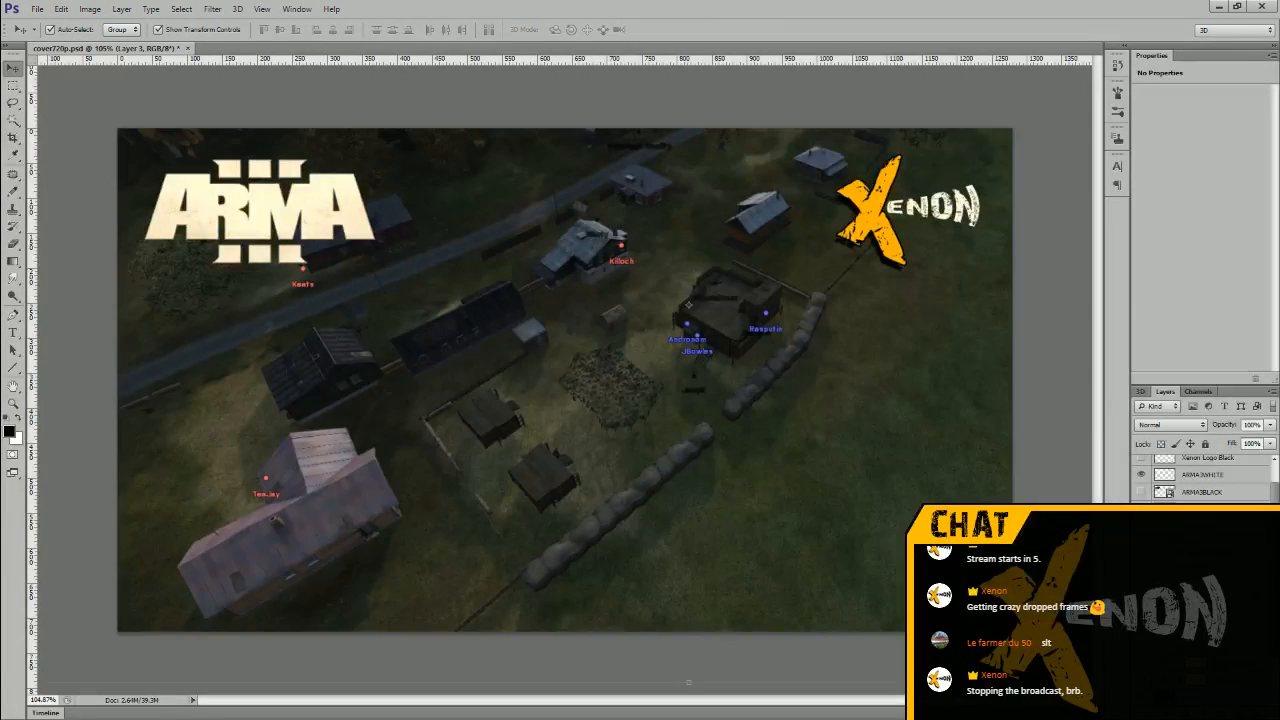
{"action": "key", "text": "ctrl+["}
Replace the first line of the cover's main title text with "VALLY OF"
{"action": "left_click", "coordinate": [13, 315]}
{"action": "left_click", "coordinate": [13, 332]}
{"action": "left_click", "coordinate": [226, 360]}
{"action": "left_click_drag", "start_coordinate": [156, 360], "coordinate": [600, 360]}
{"action": "type", "text": "VALL"}
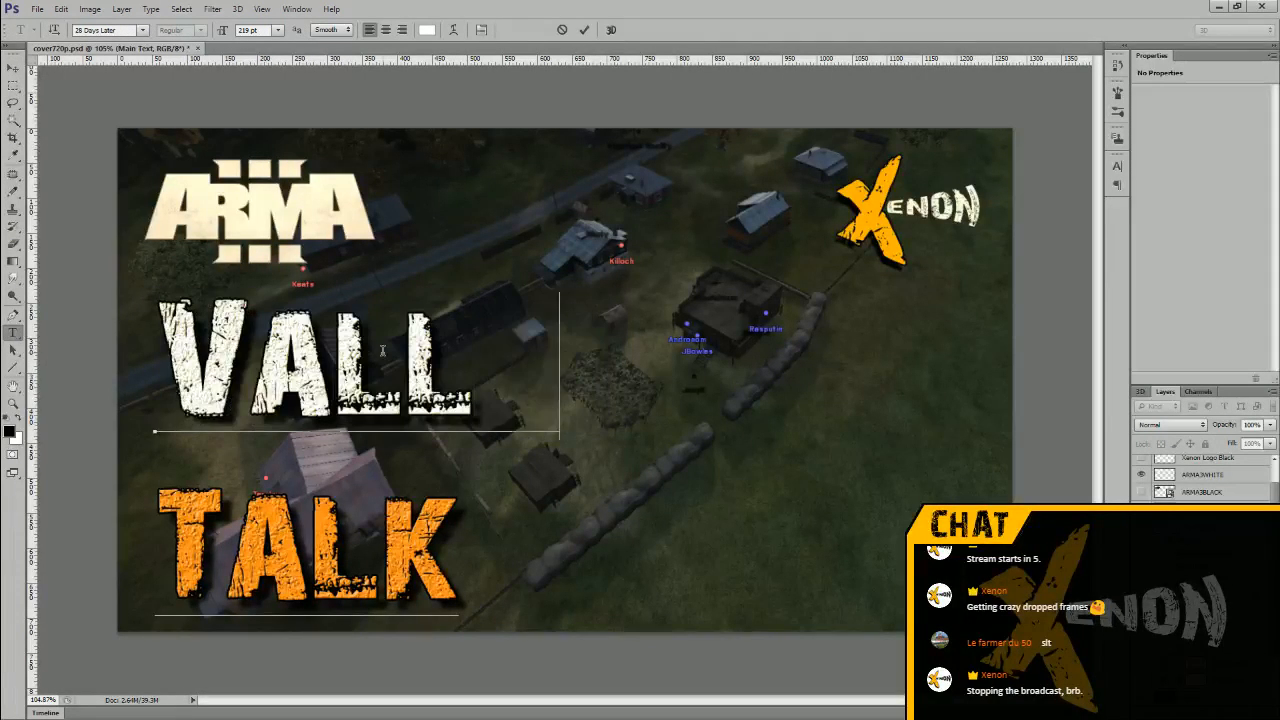
{"action": "type", "text": "Y OF"}
Replace the orange second title line "TALK" with "DEATH"
{"action": "key", "text": "Down"}
{"action": "key", "text": "shift+Left"}
{"action": "key", "text": "shift+Left"}
{"action": "key", "text": "shift+Left"}
{"action": "key", "text": "shift+Left"}
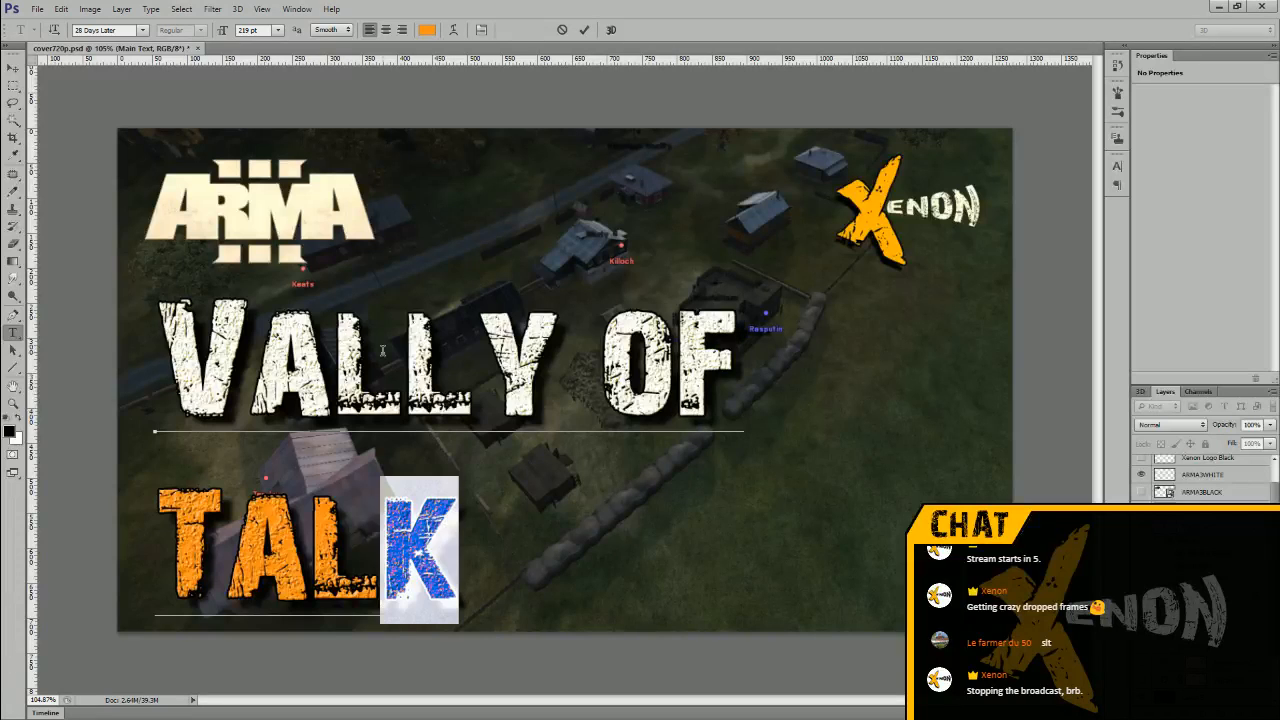
{"action": "type", "text": "DEATH"}
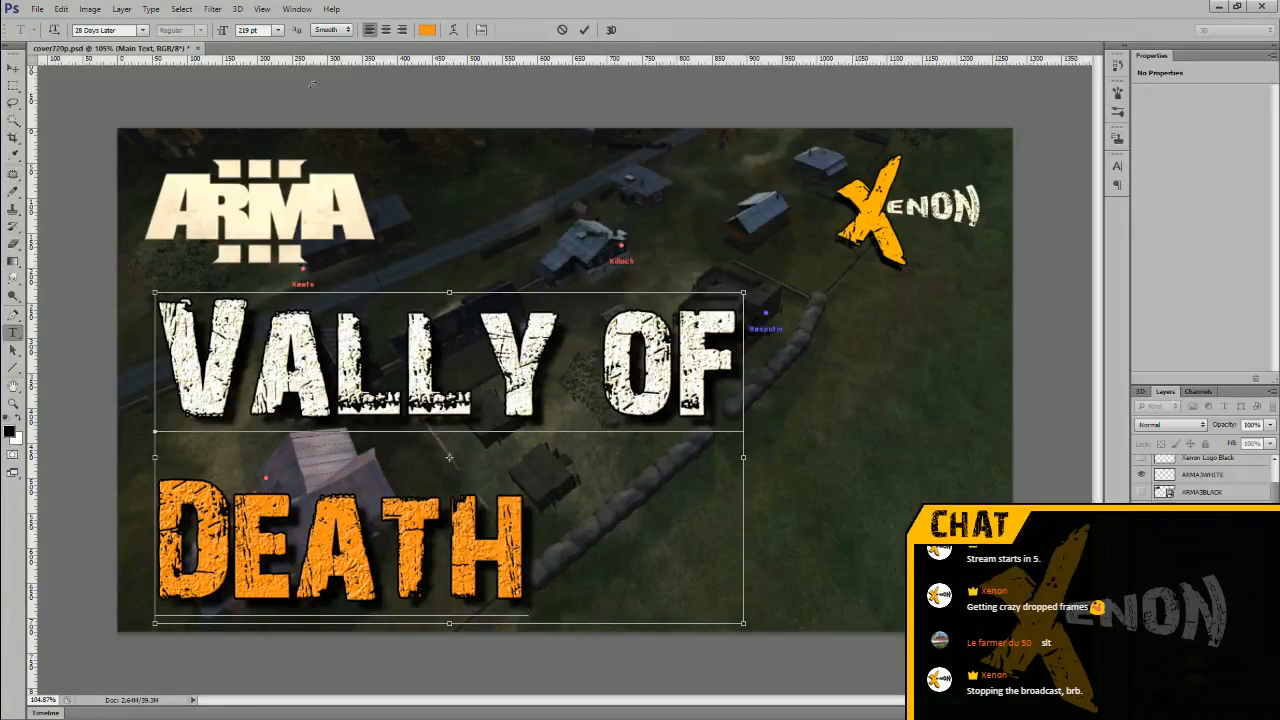
Right-align the whole title and move it to the right side of the cover
{"action": "key", "text": "ctrl+a"}
{"action": "left_click", "coordinate": [401, 30]}
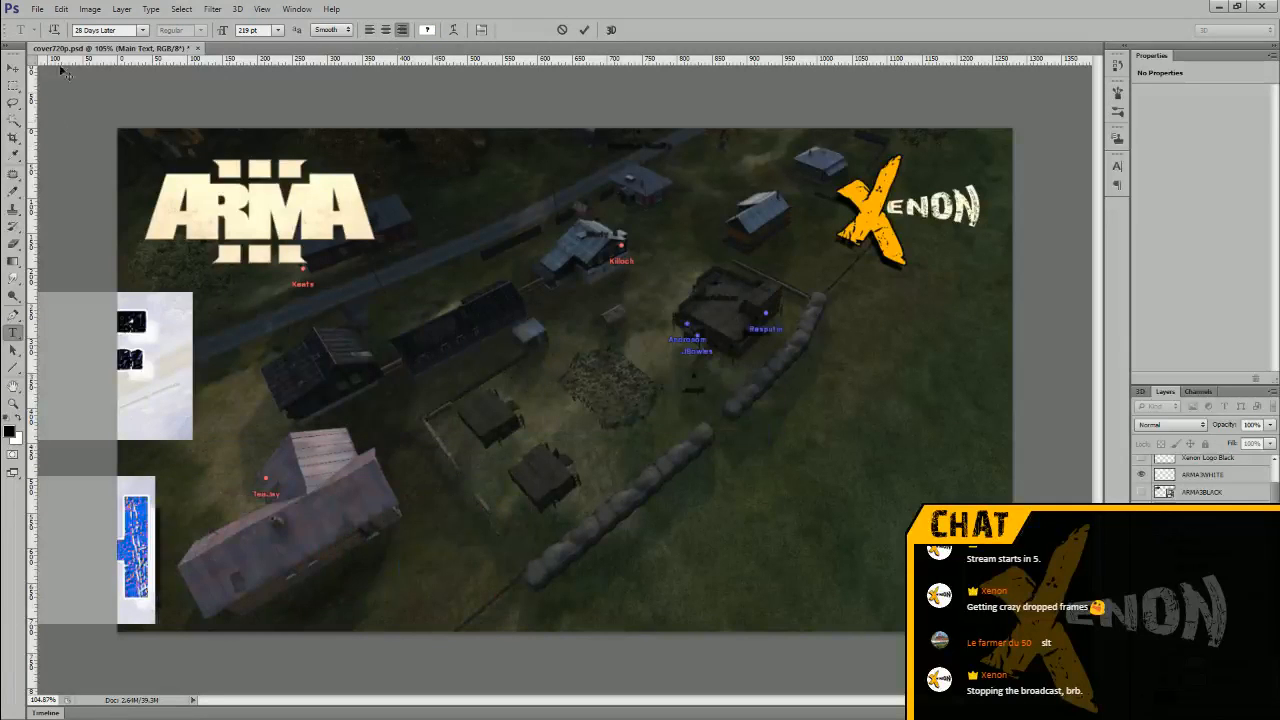
{"action": "left_click", "coordinate": [13, 67]}
{"action": "left_click_drag", "start_coordinate": [133, 336], "coordinate": [955, 343]}
Rearrange the title's line breaks so it reads "VALLY" on the first line and "OF DEATH" on the second
{"action": "left_click", "coordinate": [13, 332]}
{"action": "left_click", "coordinate": [826, 370]}
{"action": "key", "text": "BackSpace"}
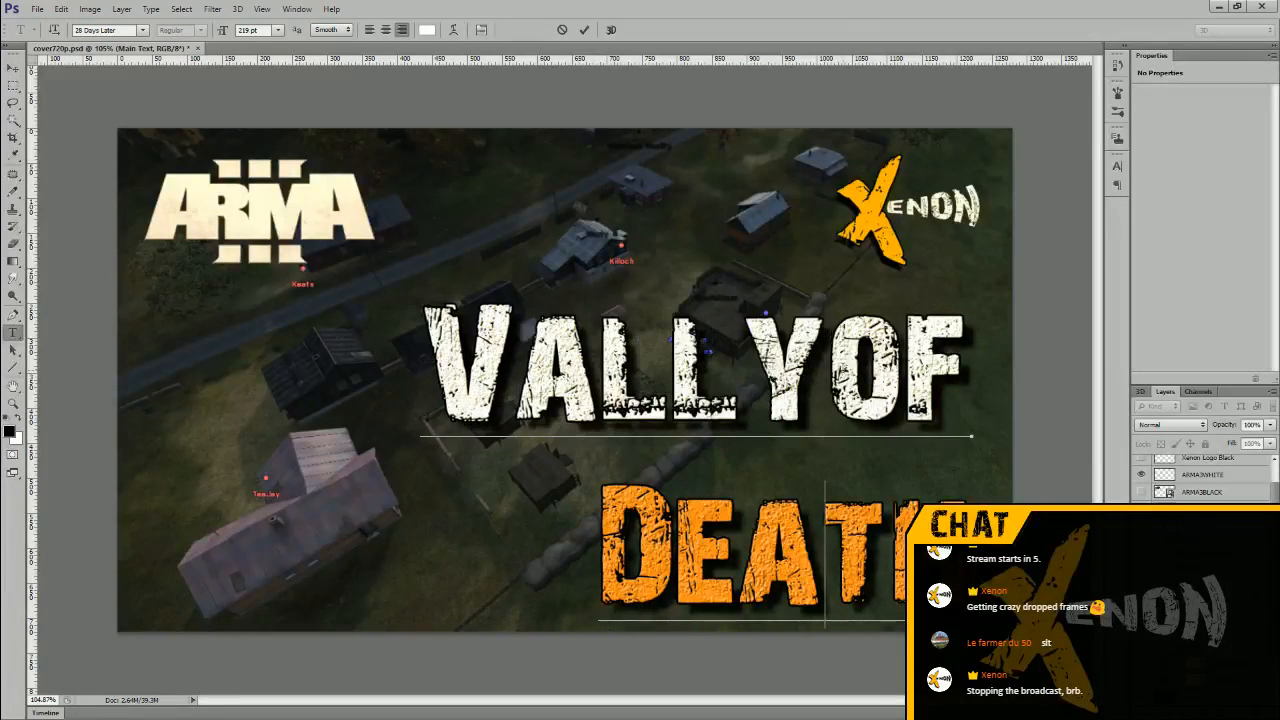
{"action": "key", "text": "Return"}
{"action": "key", "text": "End"}
{"action": "key", "text": "Delete"}
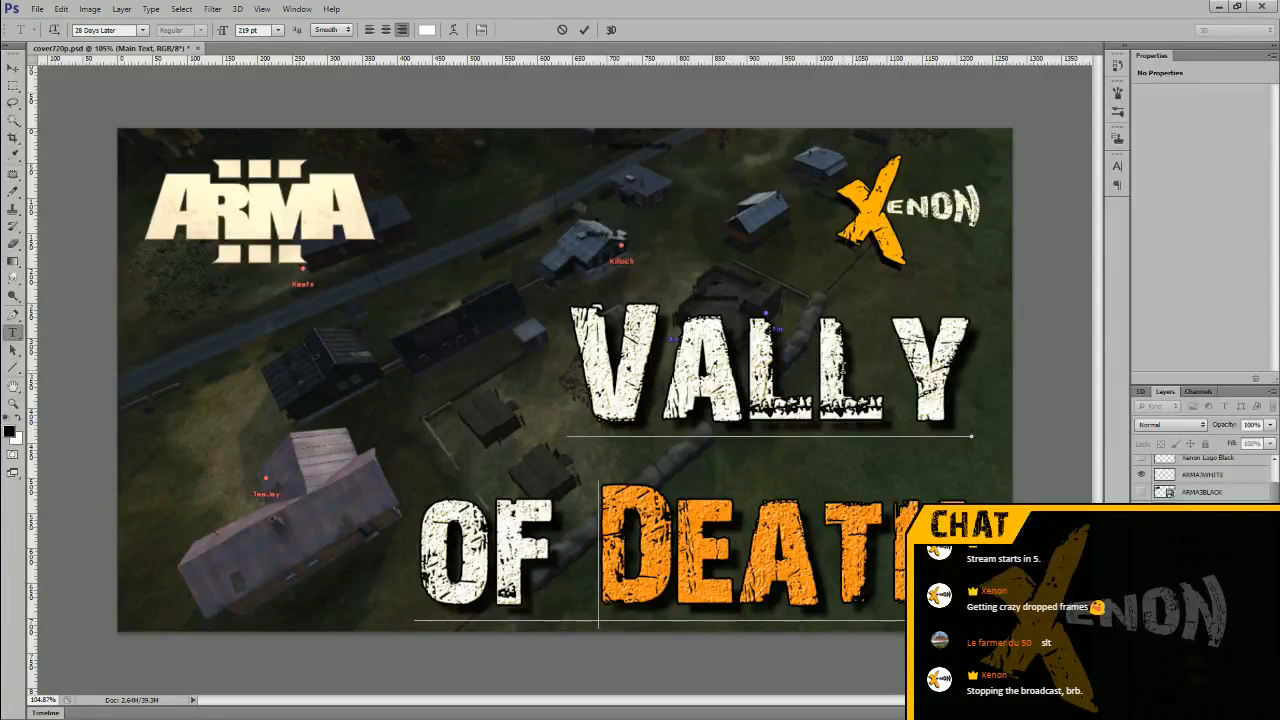
Reduce the title's font size and shift the text into the lower-right corner of the cover
{"action": "left_click", "coordinate": [13, 67]}
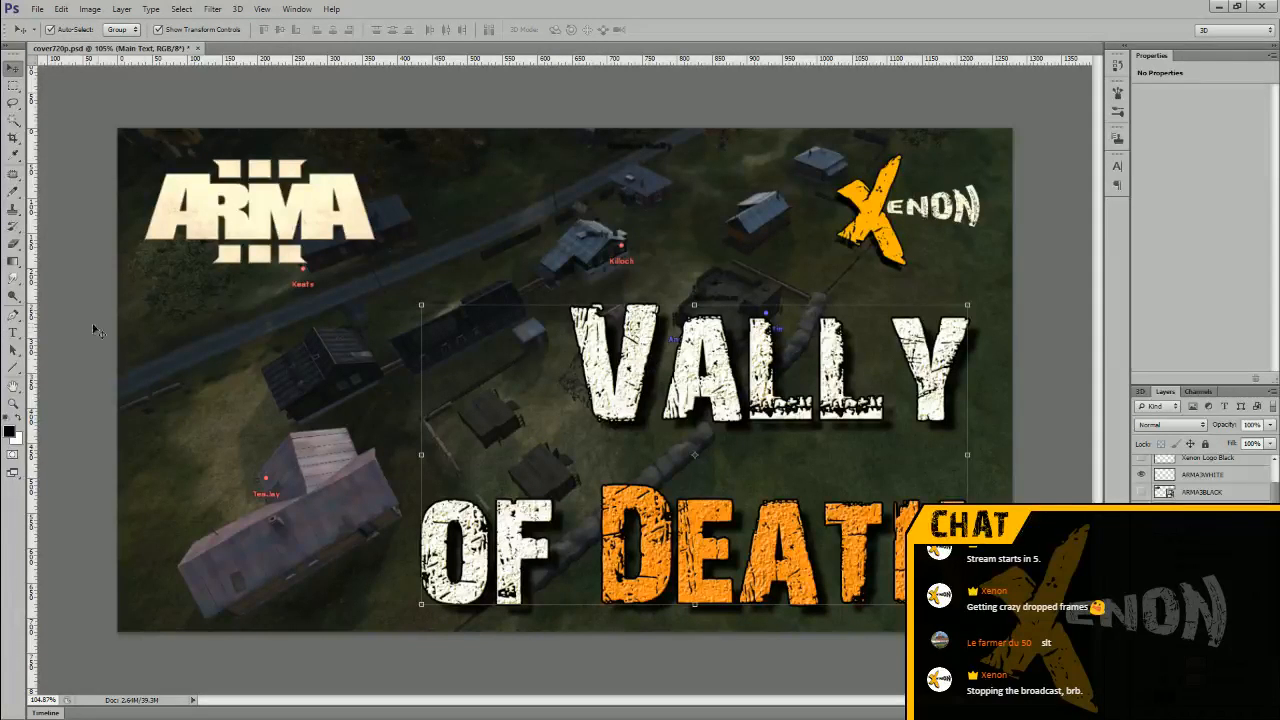
{"action": "left_click", "coordinate": [13, 332]}
{"action": "key", "text": "ctrl+a"}
{"action": "mouse_move", "coordinate": [225, 31]}
{"action": "left_mouse_down"}
{"action": "mouse_move", "coordinate": [197, 47]}
{"action": "mouse_move", "coordinate": [207, 40]}
{"action": "left_mouse_up"}
{"action": "left_click", "coordinate": [13, 68]}
{"action": "mouse_move", "coordinate": [738, 400]}
{"action": "left_mouse_down"}
{"action": "mouse_move", "coordinate": [750, 420]}
{"action": "mouse_move", "coordinate": [752, 386]}
{"action": "left_mouse_up"}
{"action": "left_click", "coordinate": [210, 418]}
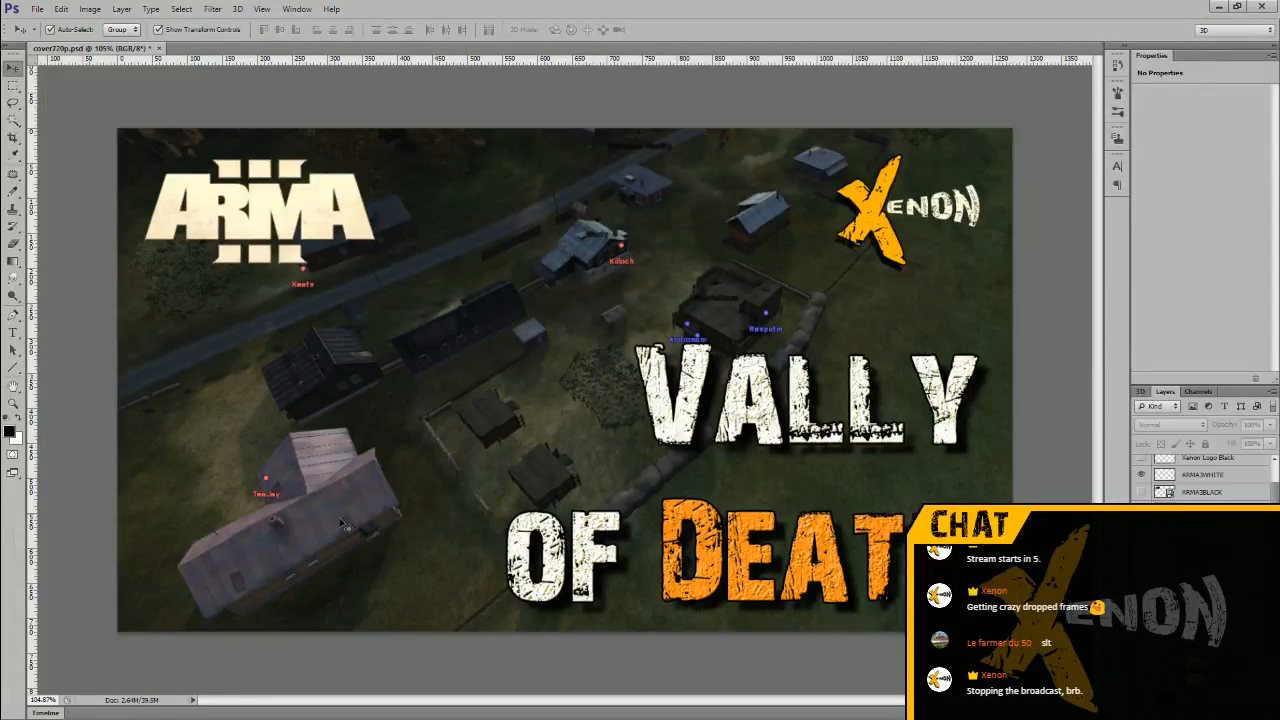
Examine the cover with the village background at thumbnail size to judge its readability
{"action": "left_click", "coordinate": [484, 452]}
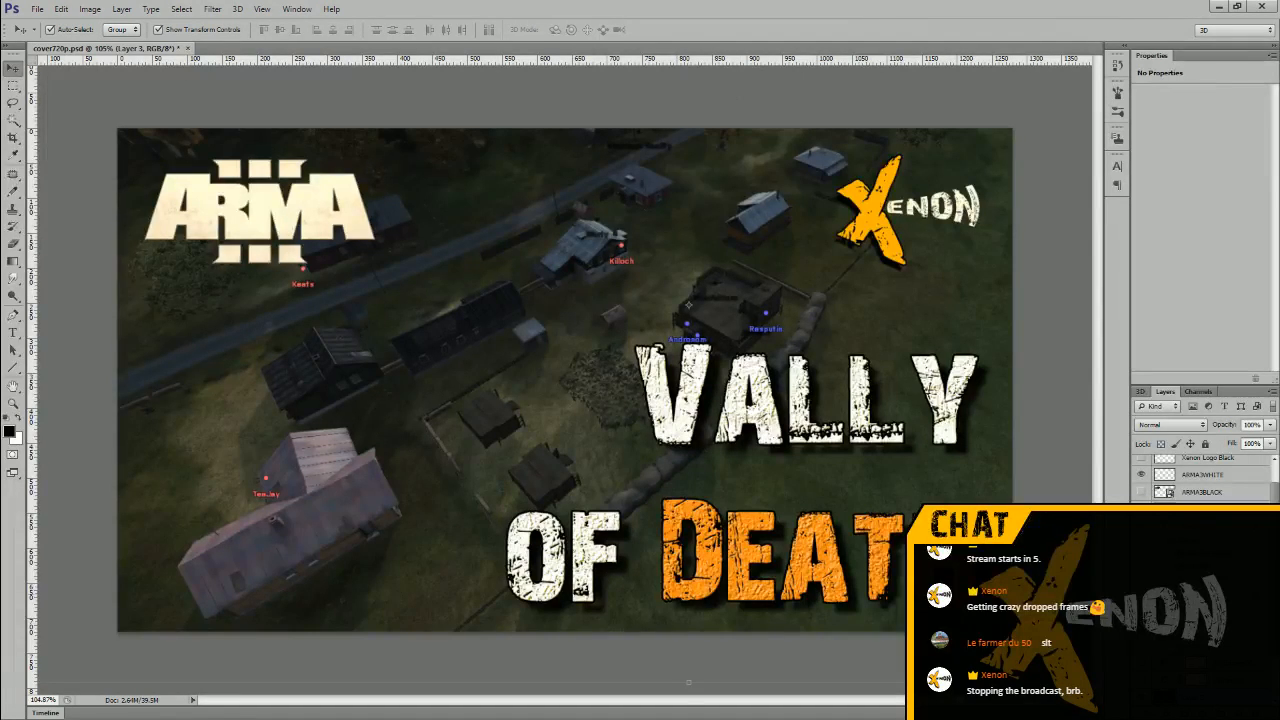
{"action": "scroll", "coordinate": [510, 384], "scroll_direction": "down", "scroll_amount": 6}
{"action": "left_click", "coordinate": [491, 491]}
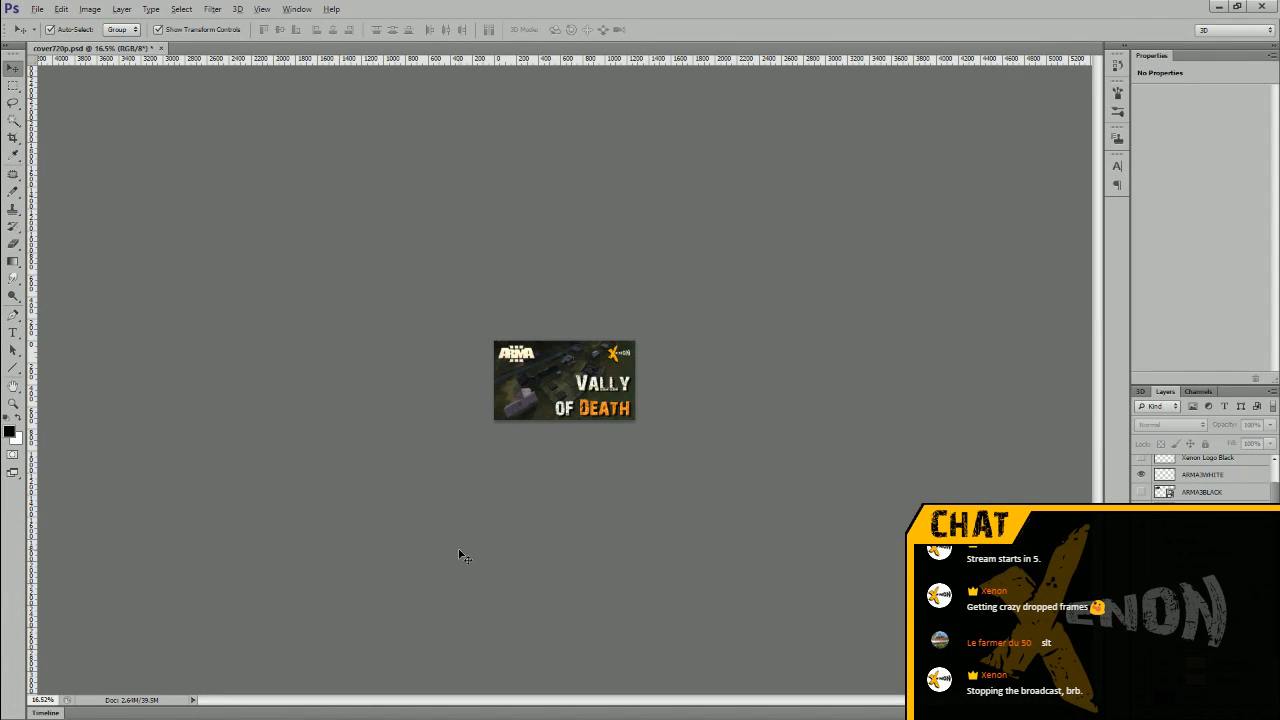
{"action": "scroll", "coordinate": [459, 554], "scroll_direction": "up", "scroll_amount": 3}
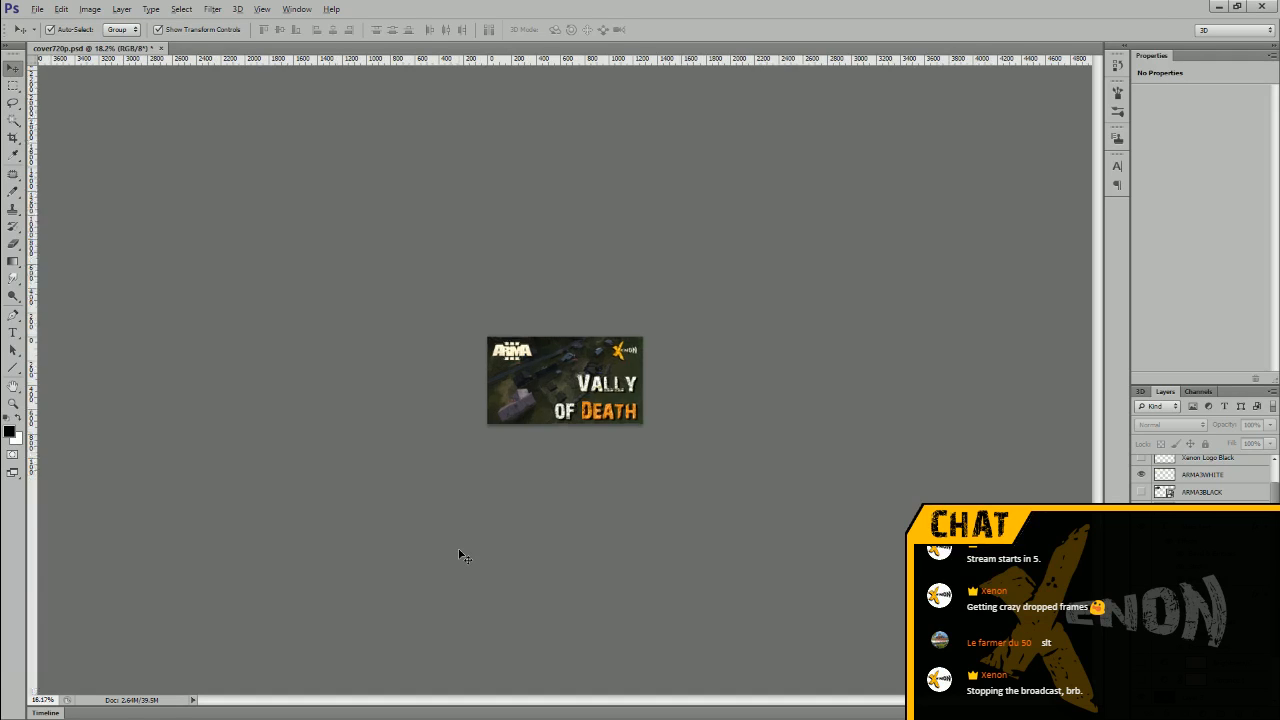
Remove the aerial village frame so the muzzle-flash frame serves as the cover background
{"action": "scroll", "coordinate": [459, 554], "scroll_direction": "up", "scroll_amount": 1}
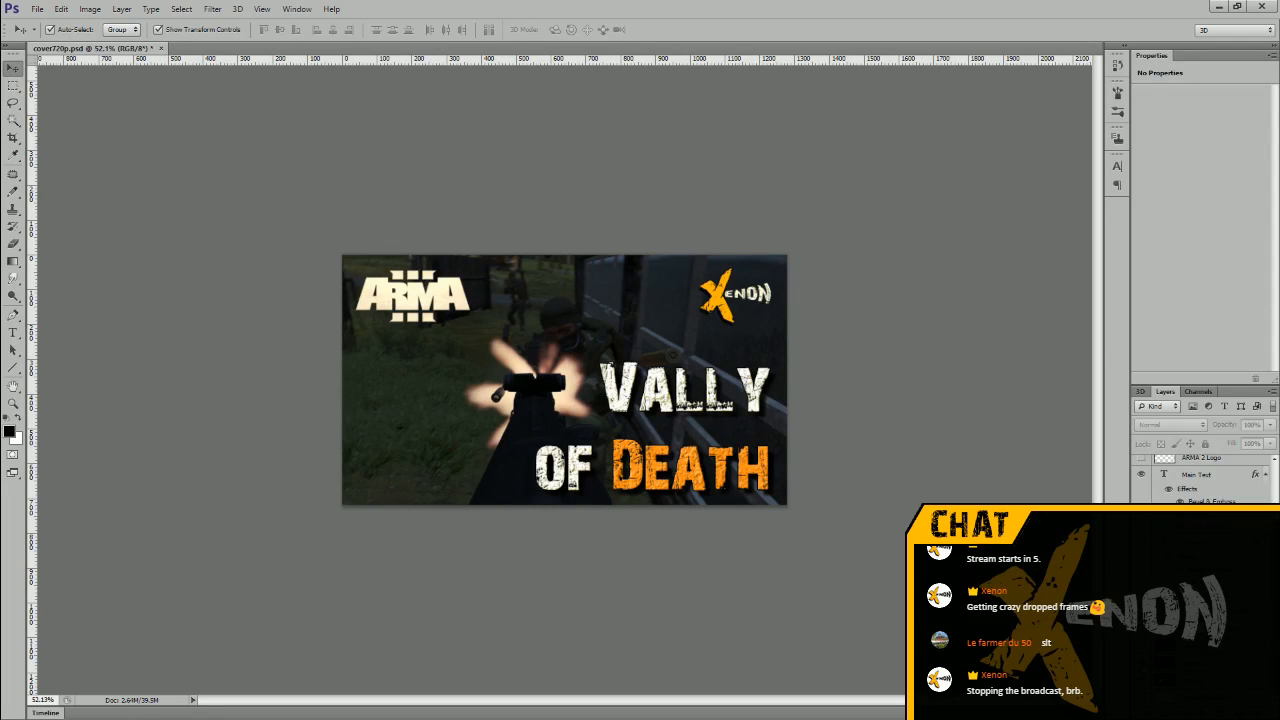
{"action": "scroll", "coordinate": [535, 497], "scroll_direction": "up", "scroll_amount": 3}
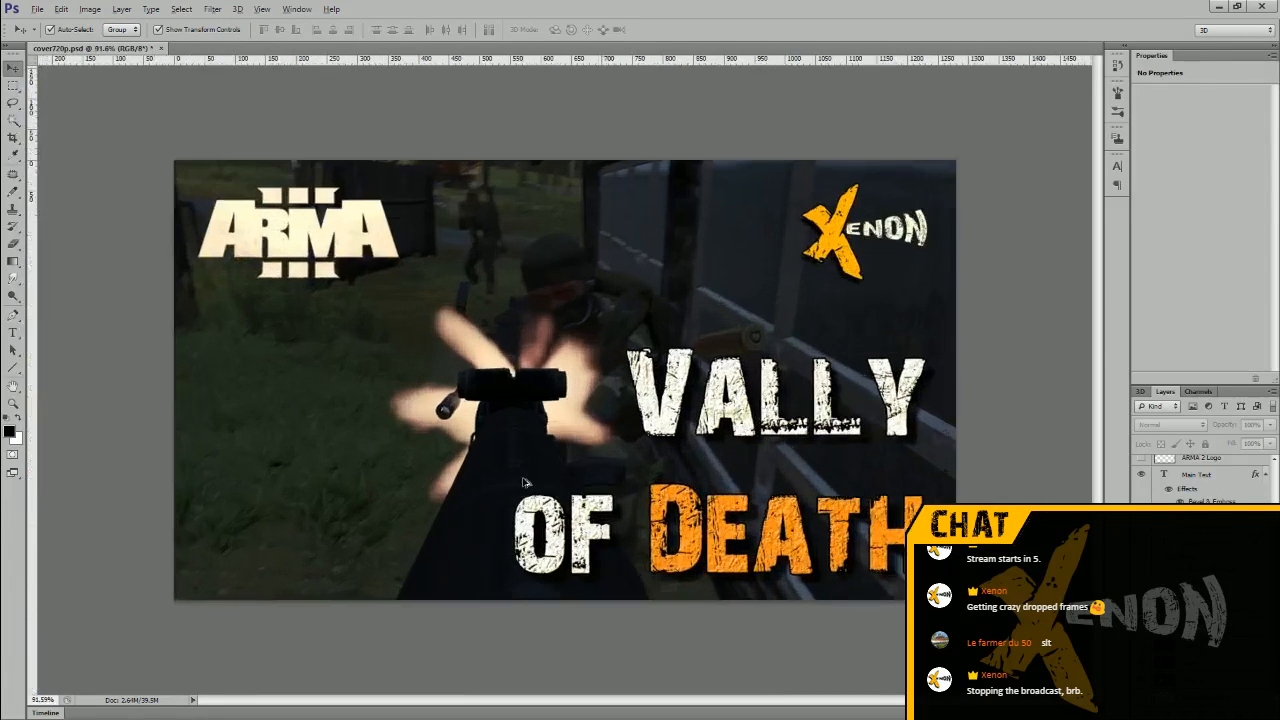
{"action": "key", "text": "alt"}
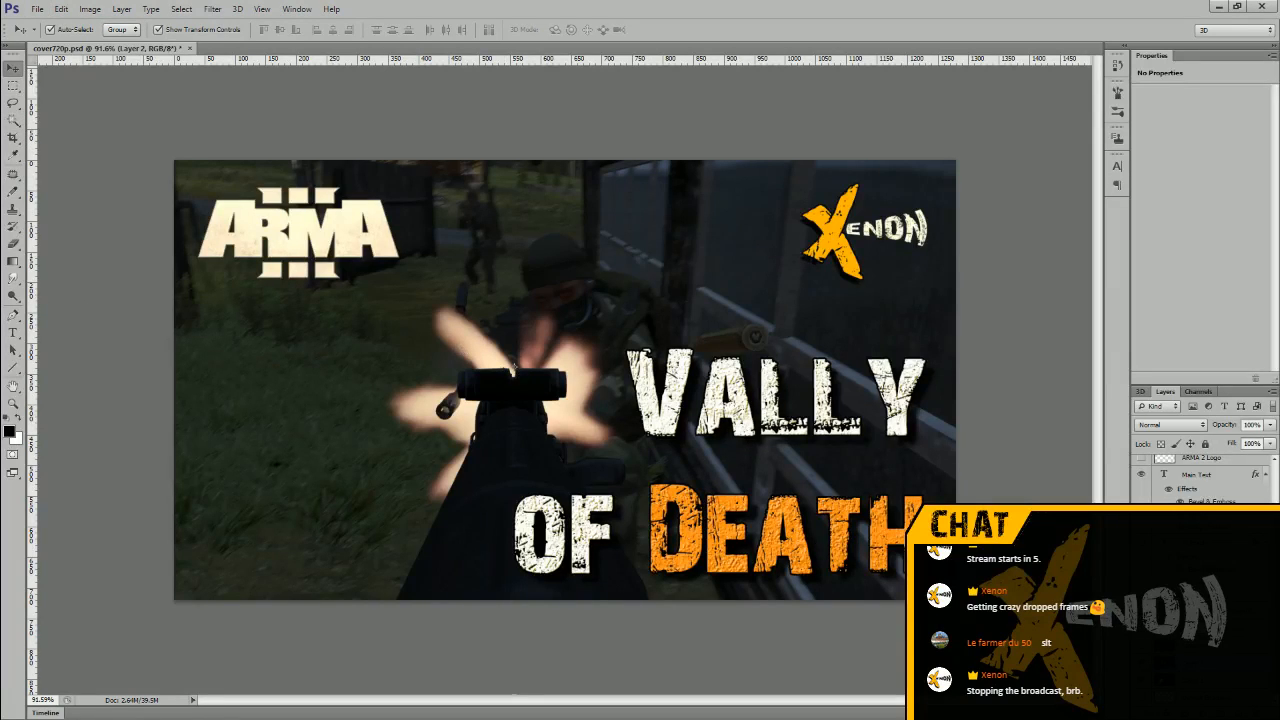
{"action": "key", "text": "ctrl+shift+alt+e"}
{"action": "key", "text": "ctrl+z"}
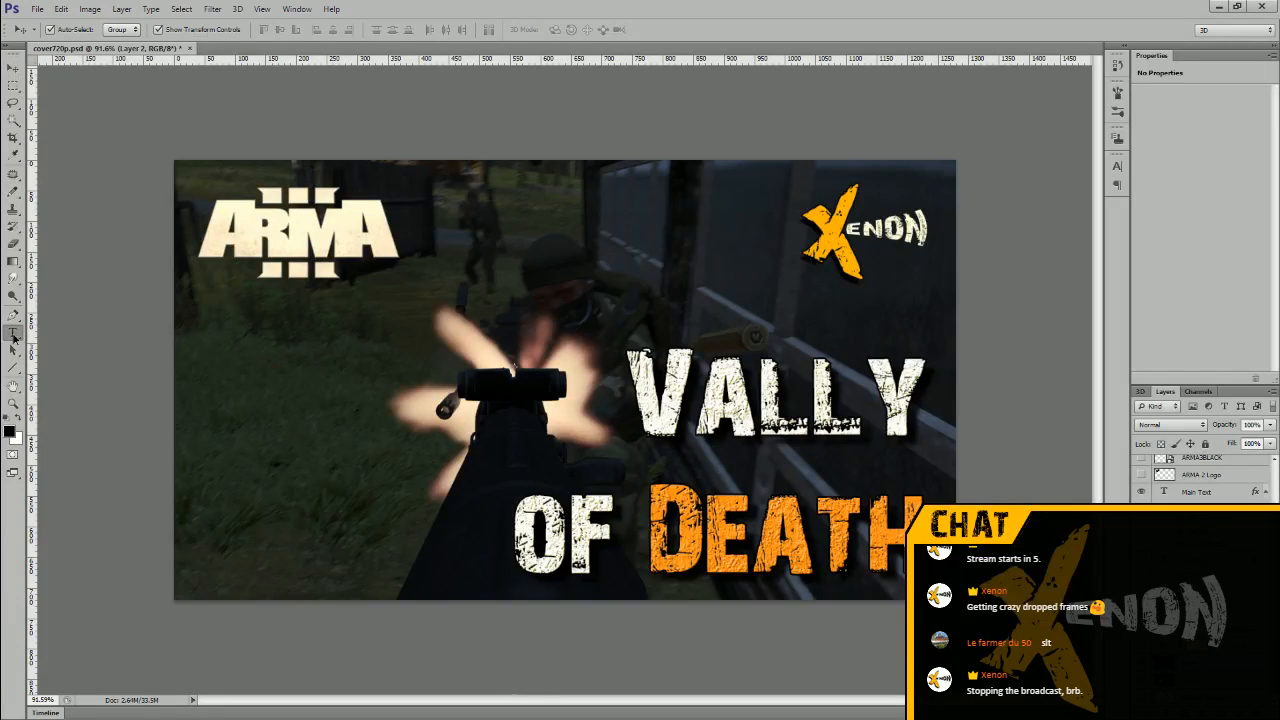
Move the muzzle-flash background frame left so the gun clears the title, and check it at thumbnail size
{"action": "left_click", "coordinate": [13, 332]}
{"action": "left_click", "coordinate": [13, 67]}
{"action": "left_click_drag", "start_coordinate": [401, 433], "coordinate": [285, 438]}
{"action": "left_click", "coordinate": [852, 634]}
{"action": "scroll", "coordinate": [650, 606], "scroll_direction": "down", "scroll_amount": 3}
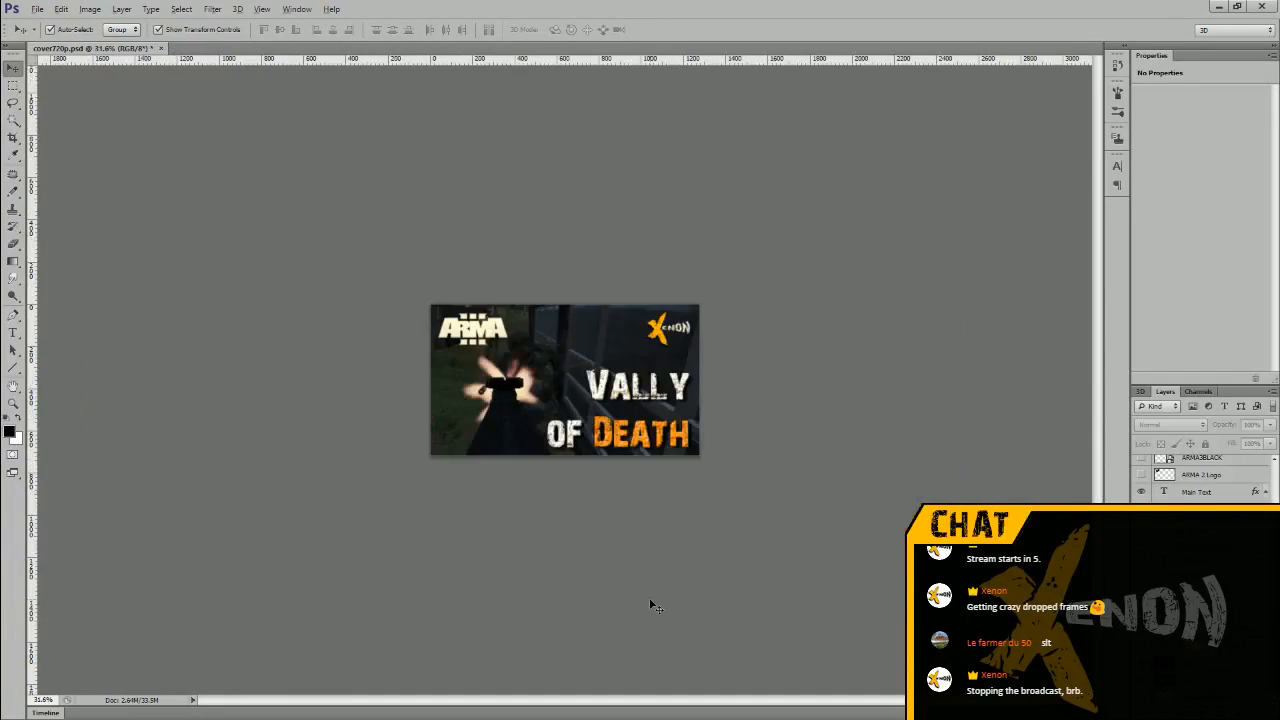
Nudge the muzzle-flash background frame slightly back to the right, checking the composition at a small size
{"action": "left_click_drag", "start_coordinate": [515, 372], "coordinate": [522, 372]}
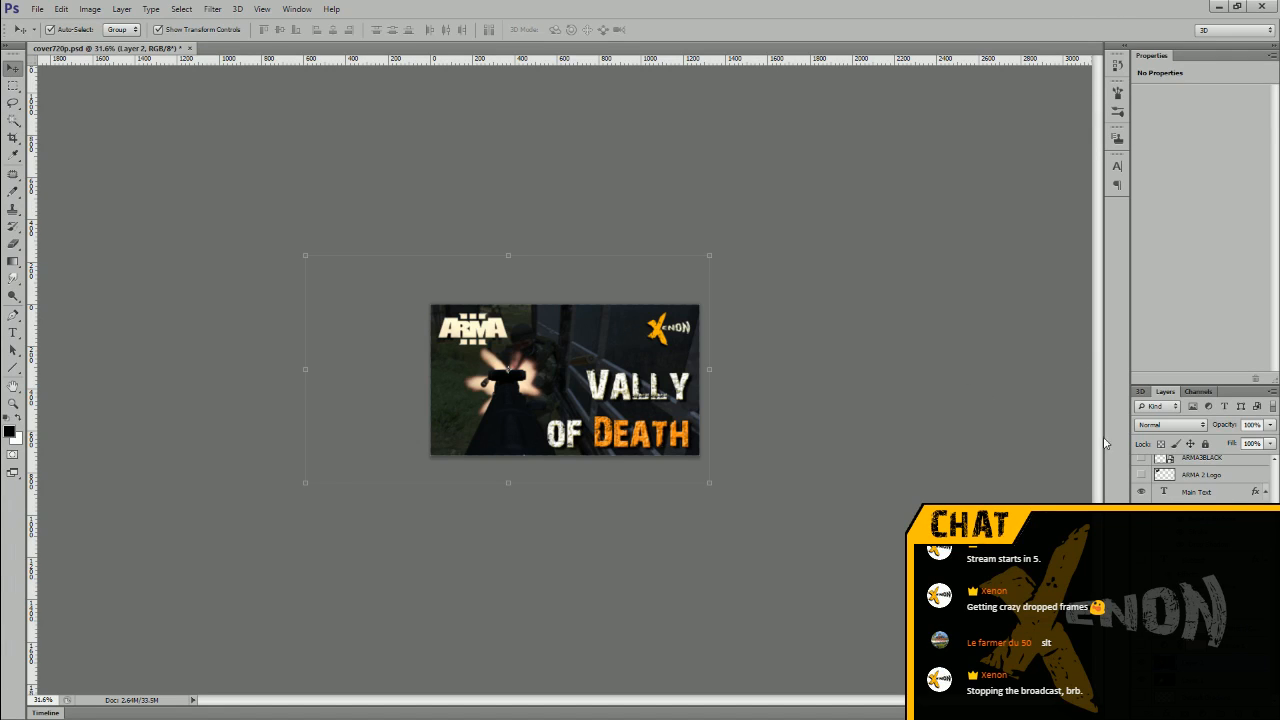
{"action": "left_click", "coordinate": [836, 576]}
{"action": "scroll", "coordinate": [580, 380], "scroll_direction": "up", "scroll_amount": 3}
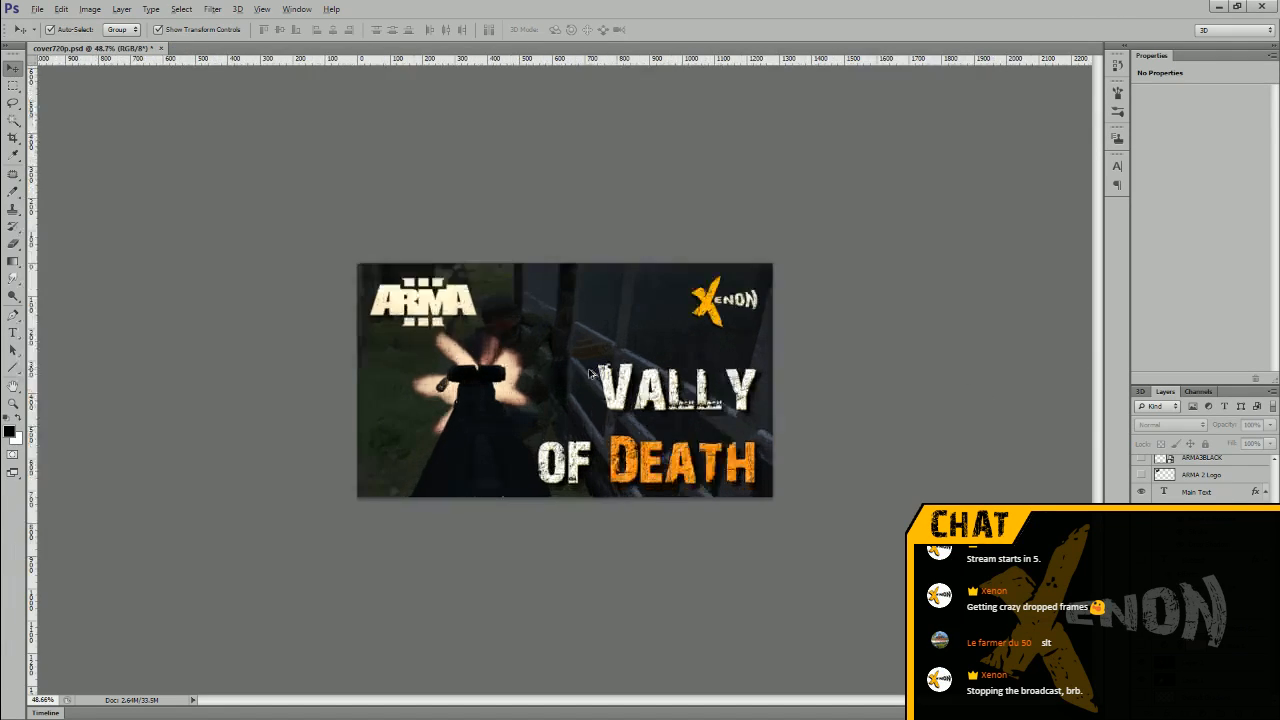
{"action": "scroll", "coordinate": [590, 373], "scroll_direction": "down", "scroll_amount": 3}
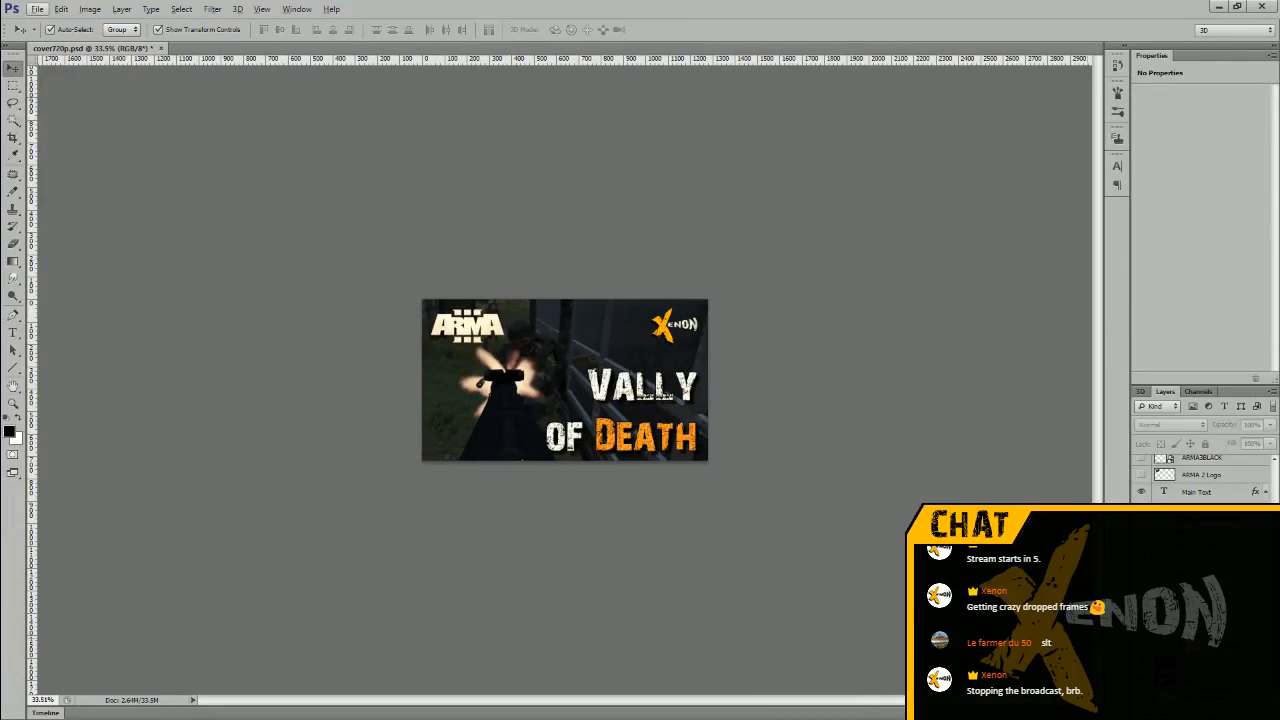
{"action": "left_click", "coordinate": [428, 364]}
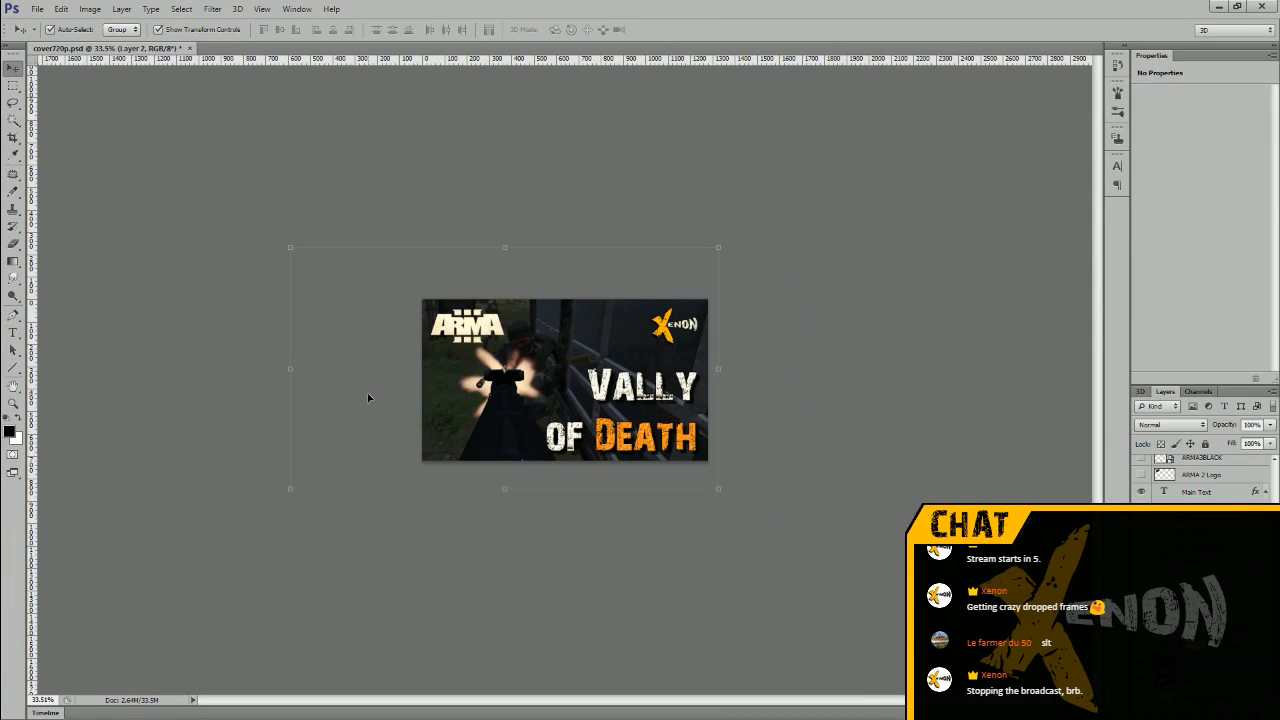
{"action": "left_click_drag", "start_coordinate": [449, 404], "coordinate": [489, 404]}
{"action": "left_click", "coordinate": [903, 449]}
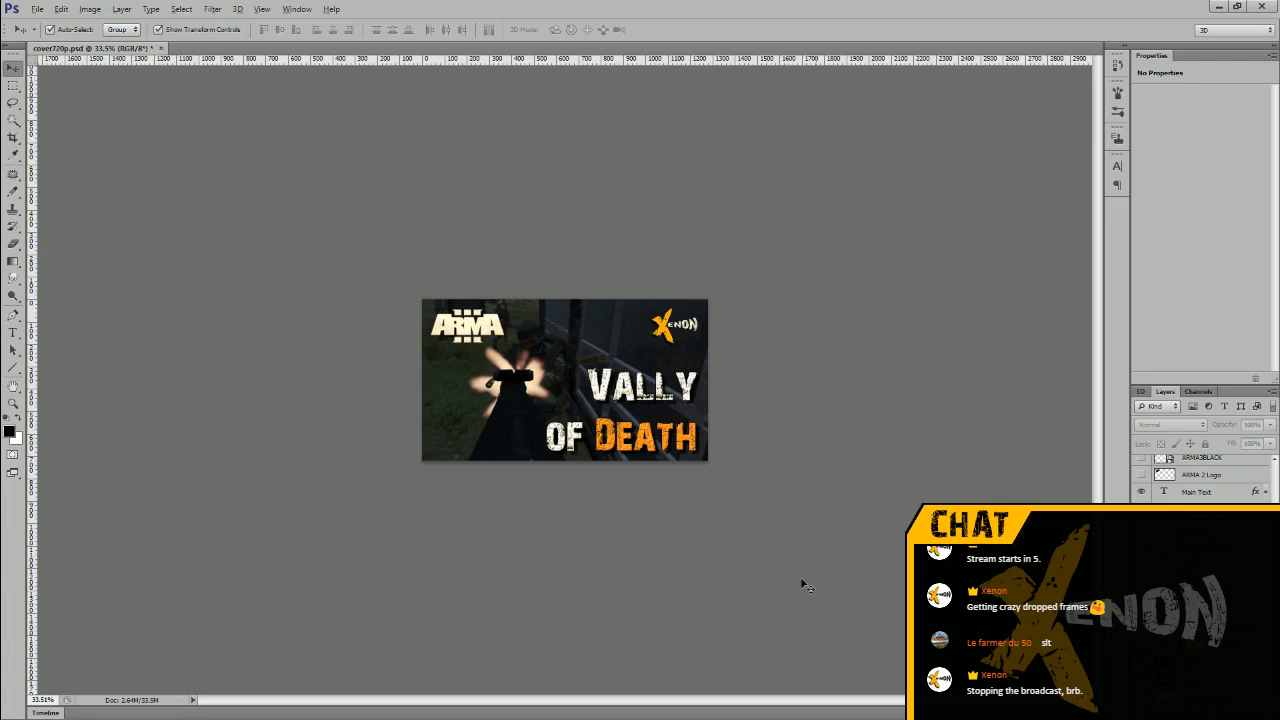
Raise the Brightness/Contrast adjustment layer's brightness to about 105 and fine-tune its contrast to lighten the background
{"action": "key", "text": "ctrl+plus"}
{"action": "key", "text": "ctrl+plus"}
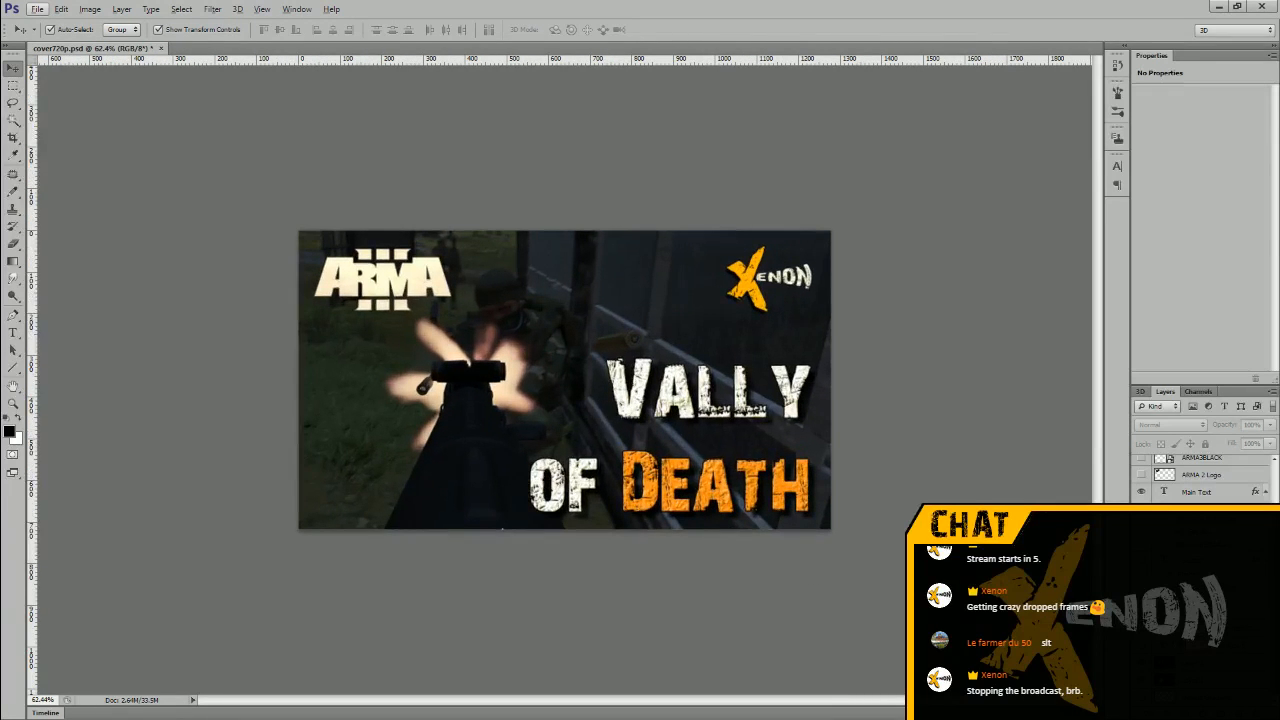
{"action": "key", "text": "alt+bracketright"}
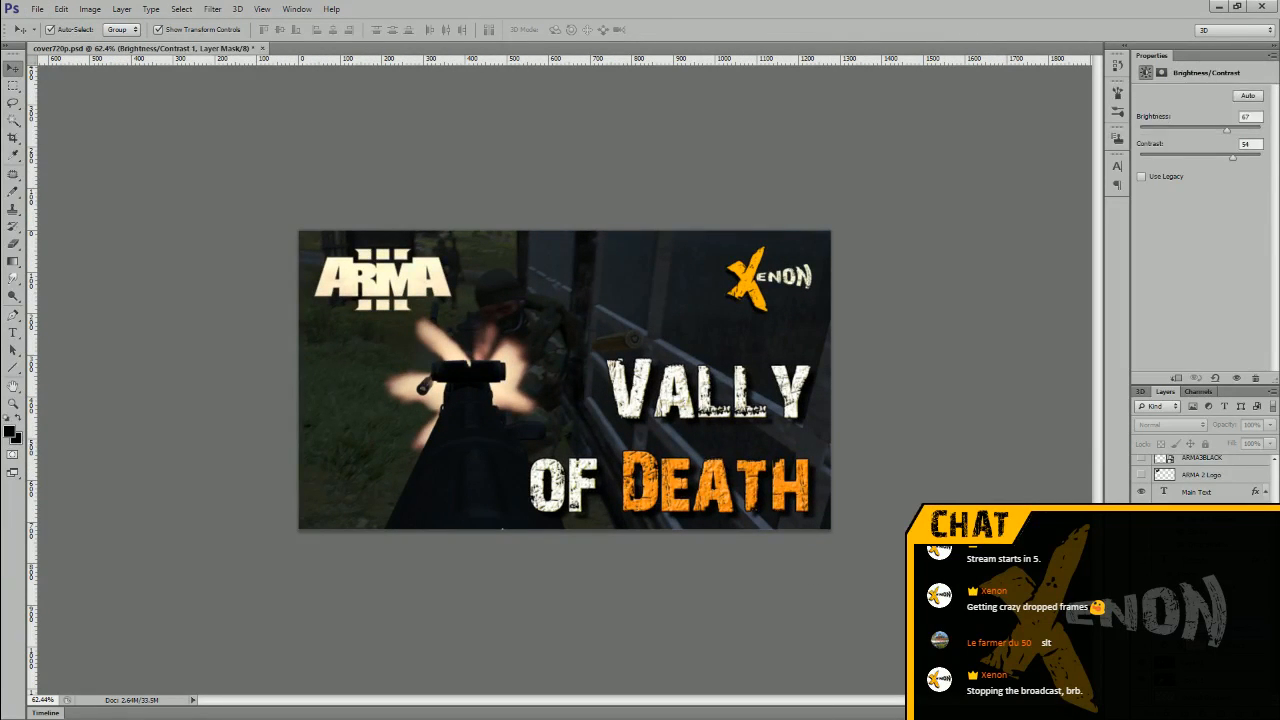
{"action": "left_click_drag", "start_coordinate": [1225, 135], "coordinate": [1263, 152]}
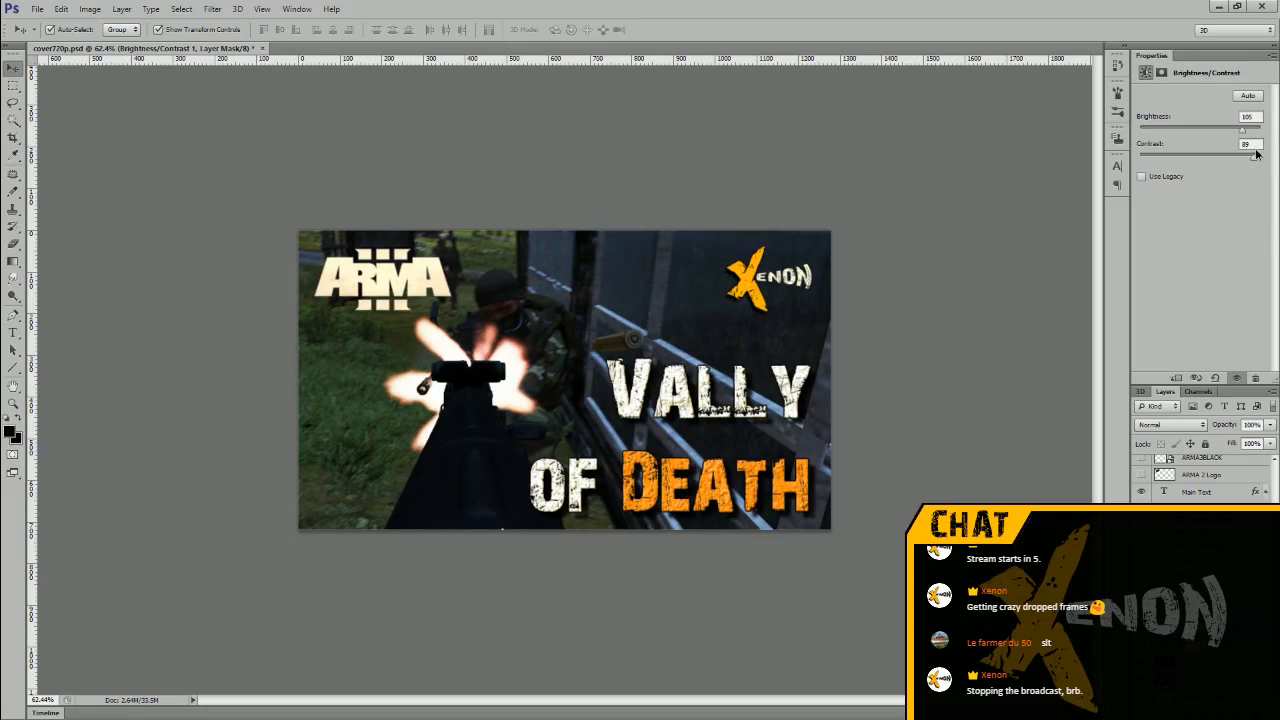
{"action": "left_click_drag", "start_coordinate": [1265, 152], "coordinate": [1236, 145]}
Set the Vibrance adjustment layer to vibrance +33 and saturation +9
{"action": "left_click", "coordinate": [1200, 526]}
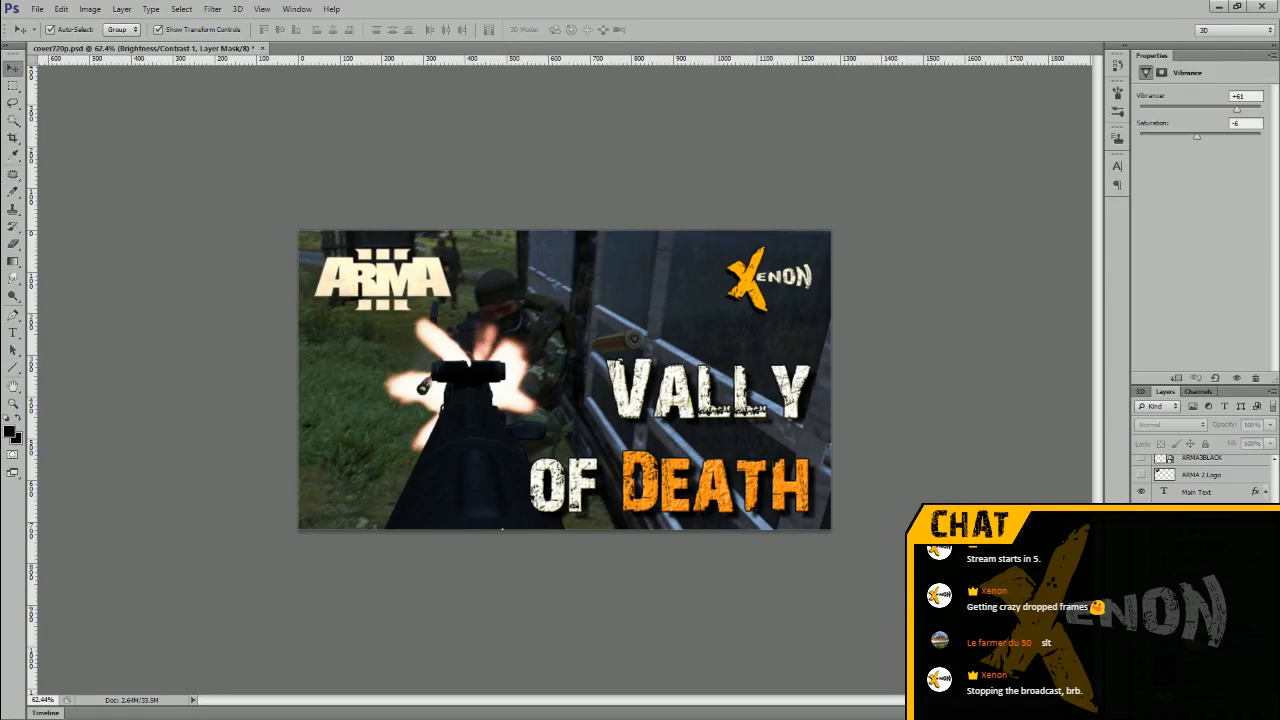
{"action": "left_click", "coordinate": [1191, 107]}
{"action": "left_click_drag", "start_coordinate": [1198, 134], "coordinate": [1225, 107]}
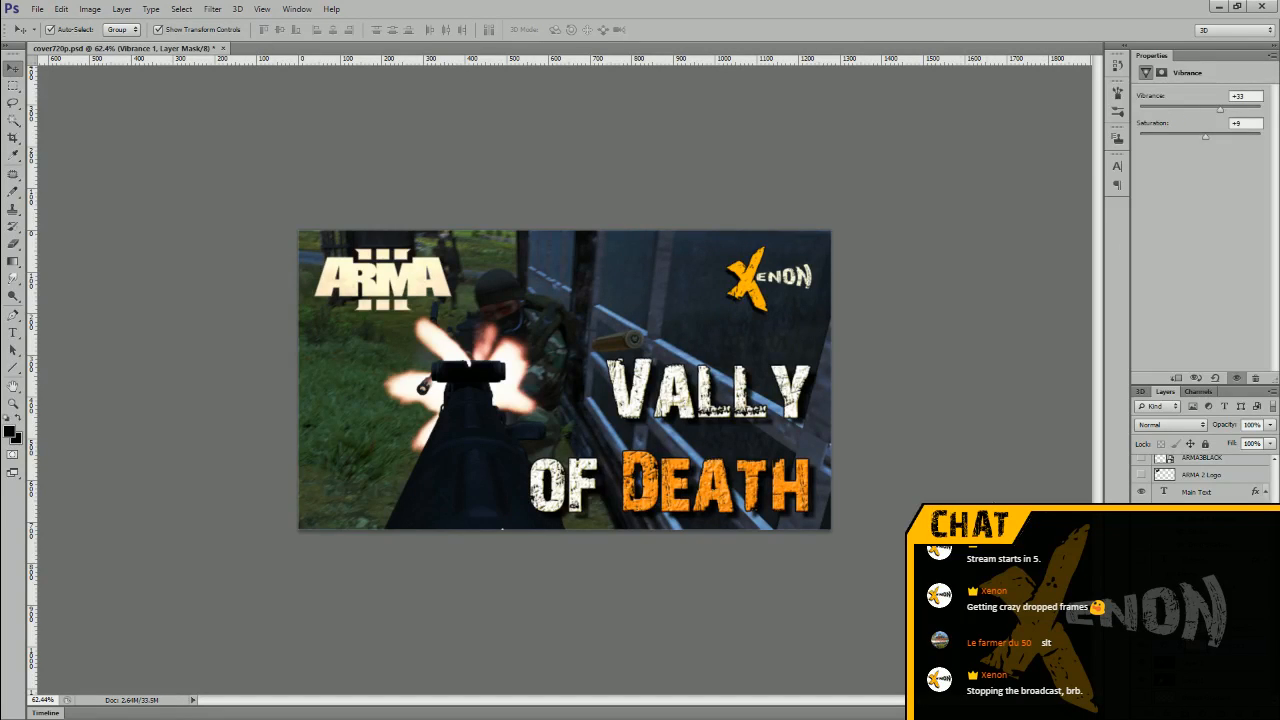
{"action": "left_click", "coordinate": [985, 500]}
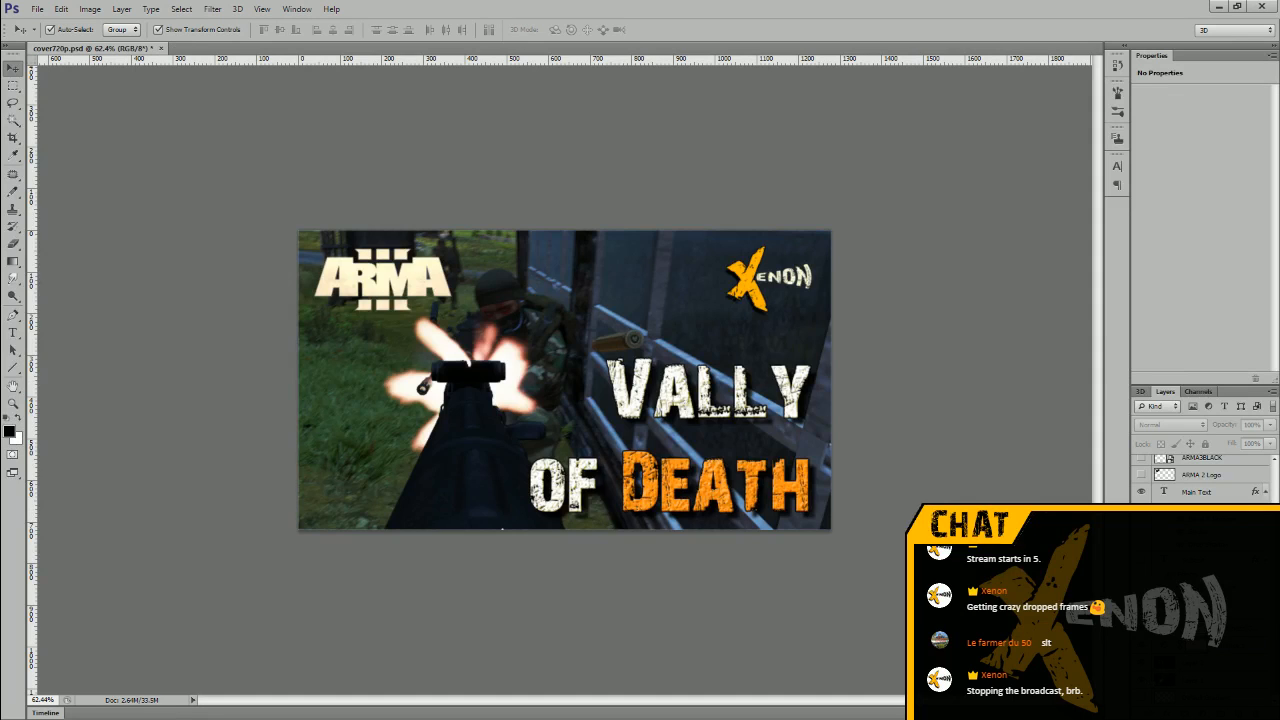
Try a diagonal black gradient behind the title on the Default Gradient copy layer, and clear the layer
{"action": "left_click", "coordinate": [756, 220]}
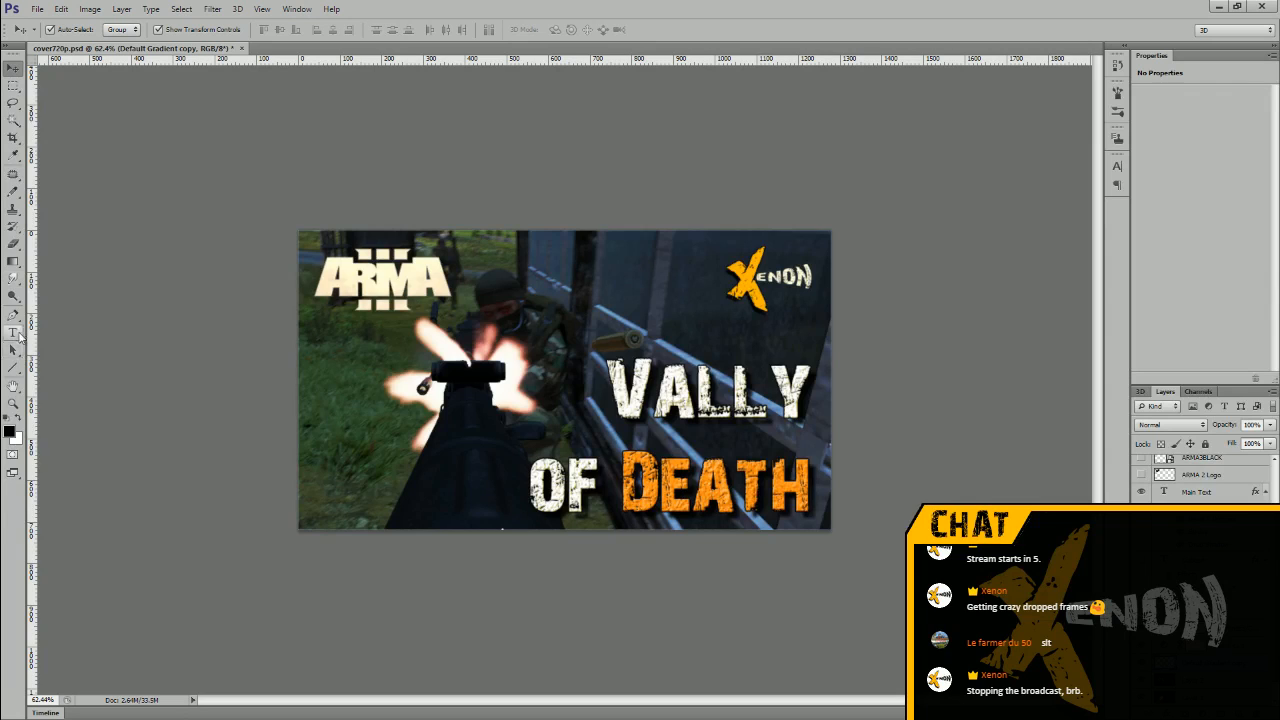
{"action": "key", "text": "g"}
{"action": "left_click_drag", "start_coordinate": [598, 353], "coordinate": [721, 459]}
{"action": "key", "text": "ctrl+a"}
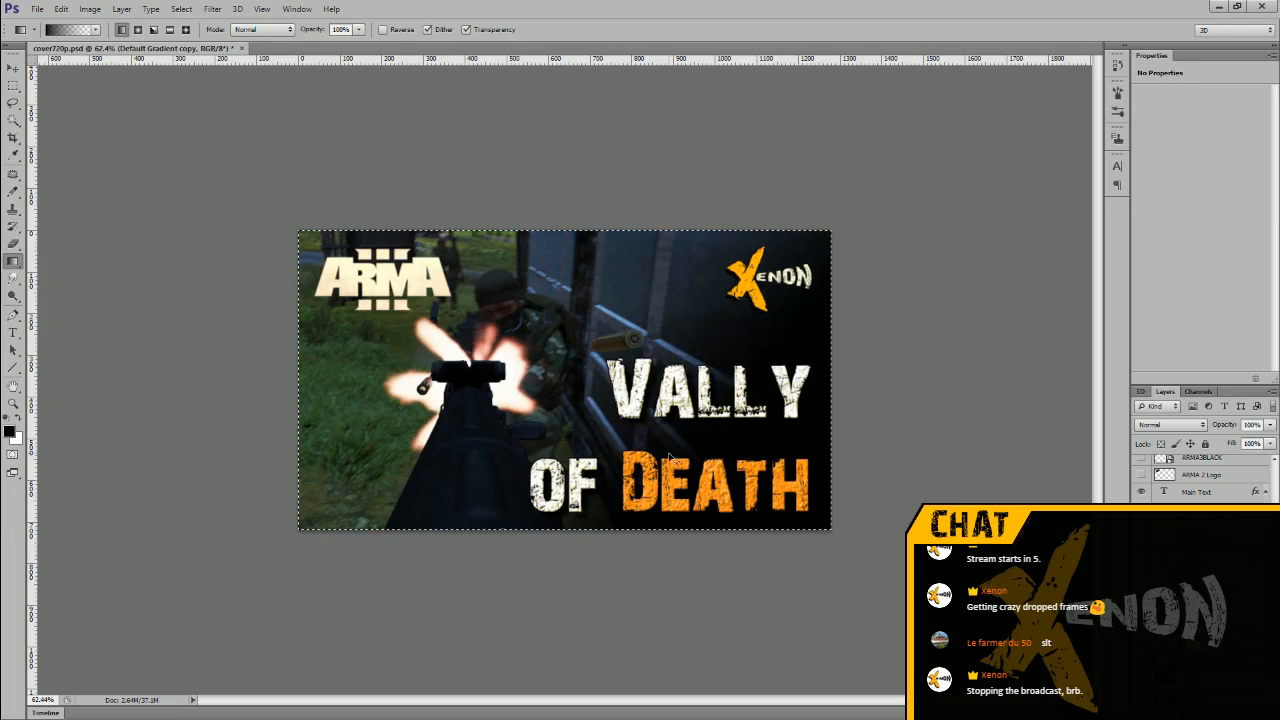
{"action": "key", "text": "Delete"}
{"action": "key", "text": "ctrl+d"}
Try shorter diagonal gradients over the lower-right area of the cover and undo them
{"action": "left_click_drag", "start_coordinate": [690, 460], "coordinate": [745, 485]}
{"action": "key", "text": "ctrl+z"}
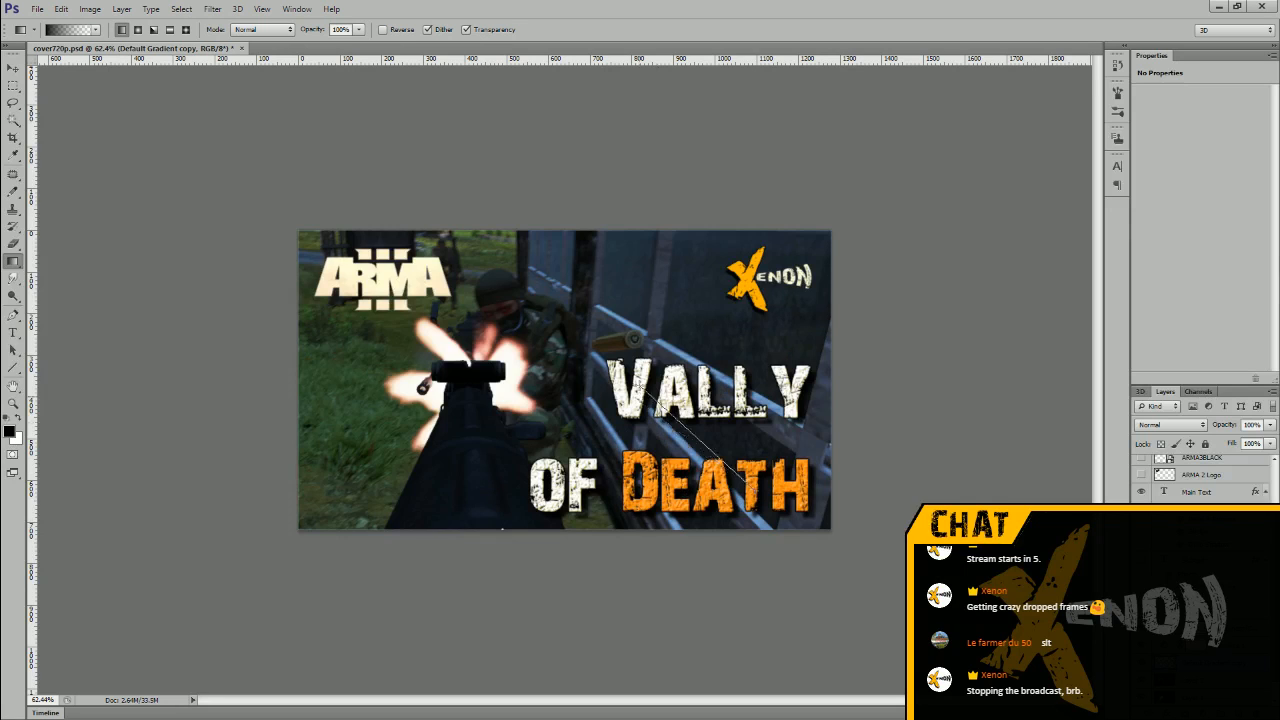
{"action": "left_click_drag", "start_coordinate": [745, 485], "coordinate": [745, 487]}
{"action": "scroll", "coordinate": [714, 540], "scroll_direction": "down", "scroll_amount": 4}
{"action": "scroll", "coordinate": [714, 540], "scroll_direction": "up", "scroll_amount": 3}
{"action": "key", "text": "ctrl+z"}
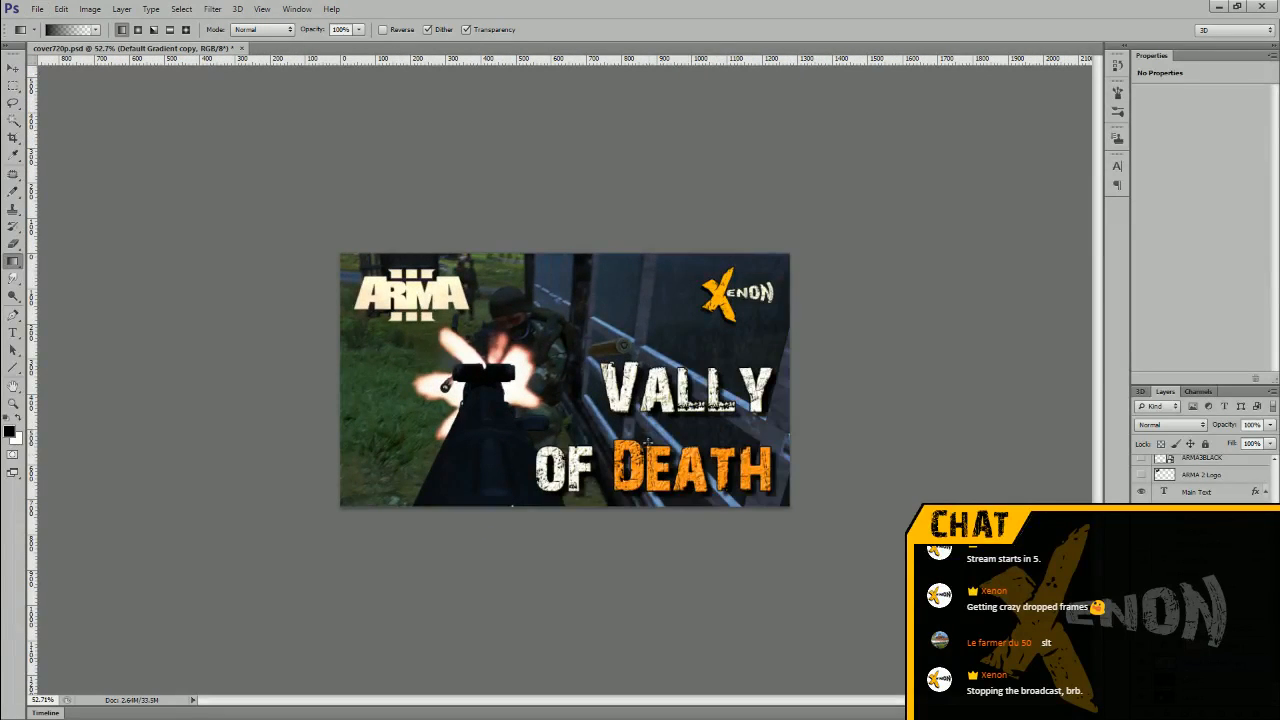
Draw a diagonal black-to-transparent gradient from the word "DEATH" up to the left of "VALLY" to darken the title area
{"action": "left_click_drag", "start_coordinate": [697, 486], "coordinate": [583, 364]}
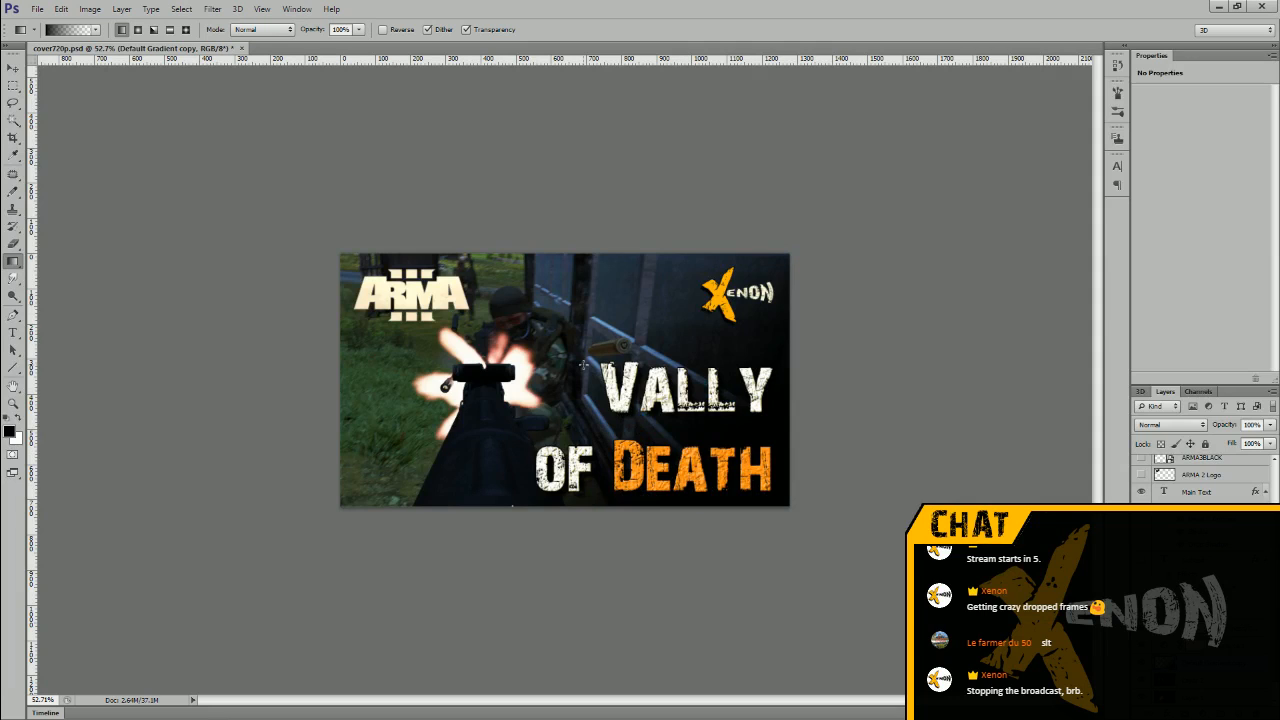
Examine the cover composition at enlarged and thumbnail sizes to judge the title, muzzle flash and gradient
{"action": "scroll", "coordinate": [583, 364], "scroll_direction": "up", "scroll_amount": 2}
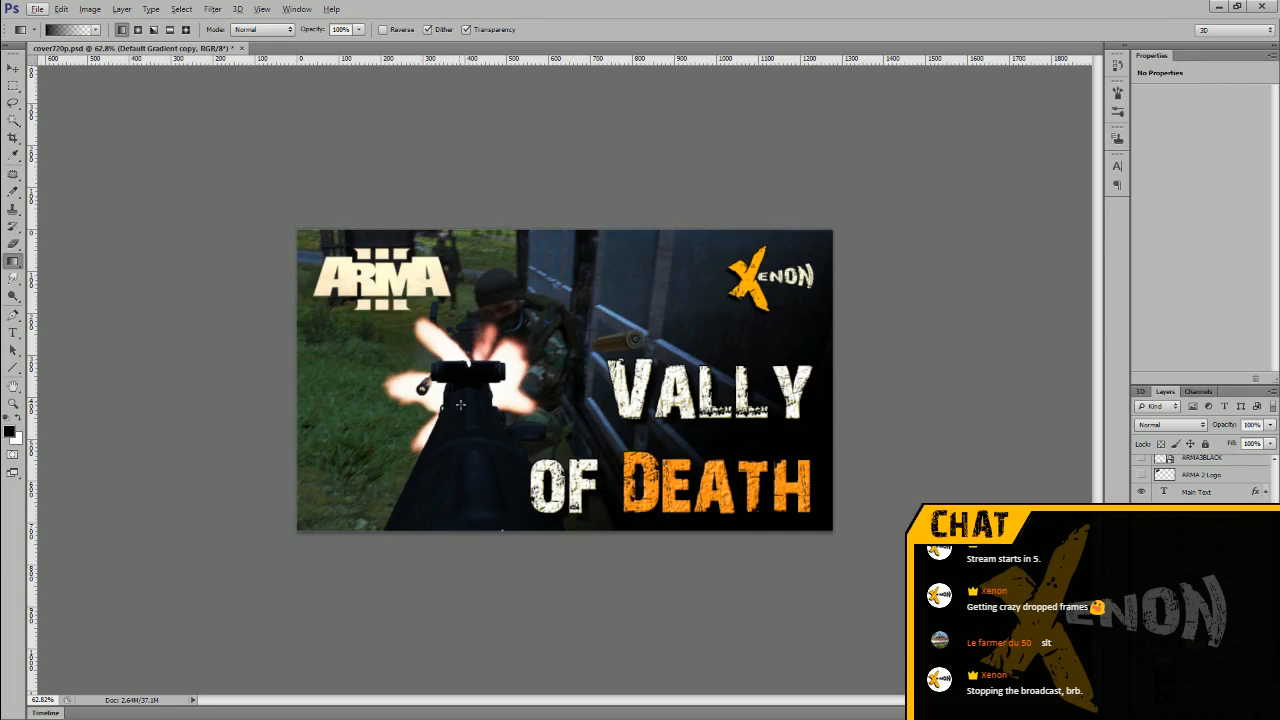
{"action": "key", "text": "alt"}
{"action": "scroll", "coordinate": [414, 426], "scroll_direction": "up", "scroll_amount": 1}
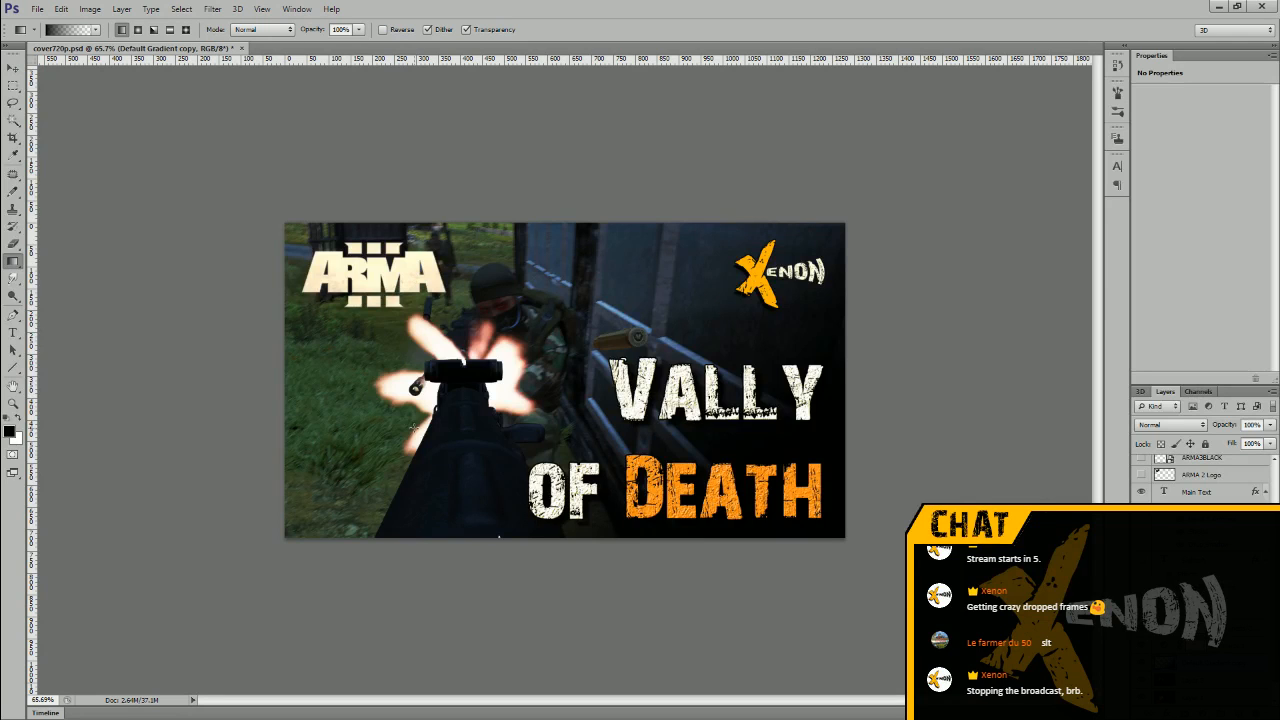
{"action": "scroll", "coordinate": [413, 425], "scroll_direction": "up", "scroll_amount": 4}
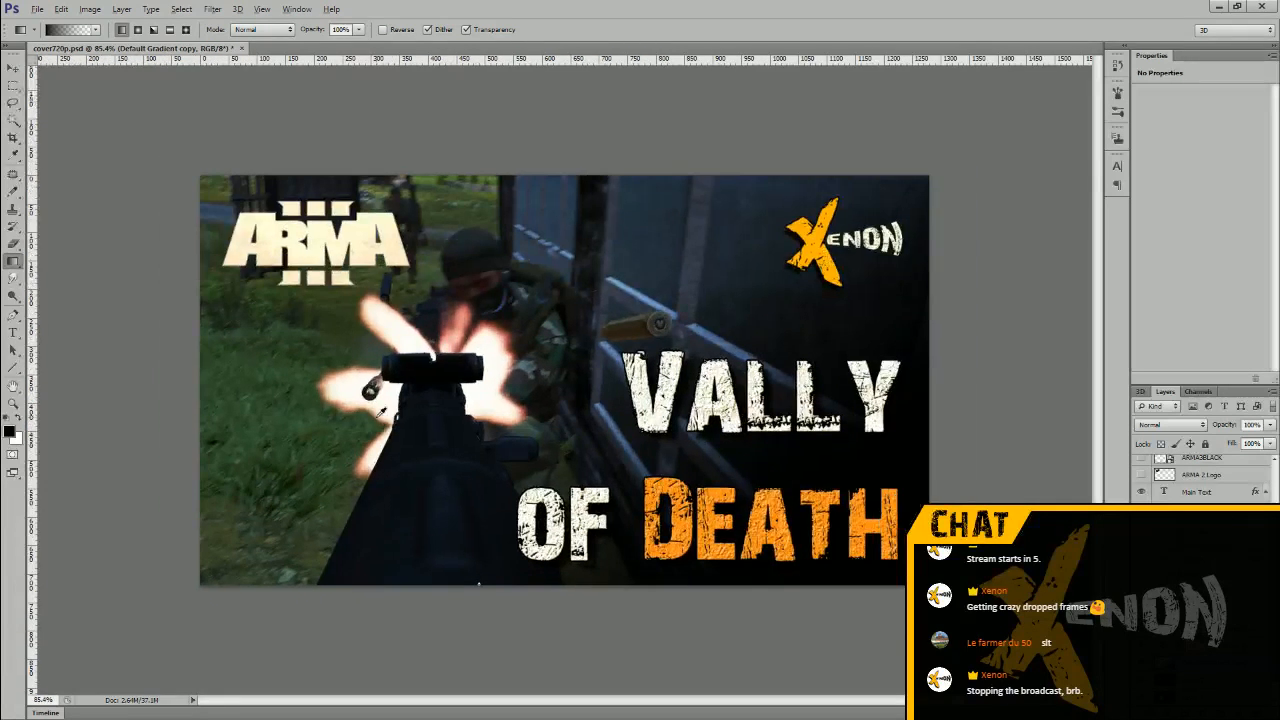
{"action": "scroll", "coordinate": [380, 413], "scroll_direction": "down", "scroll_amount": 3}
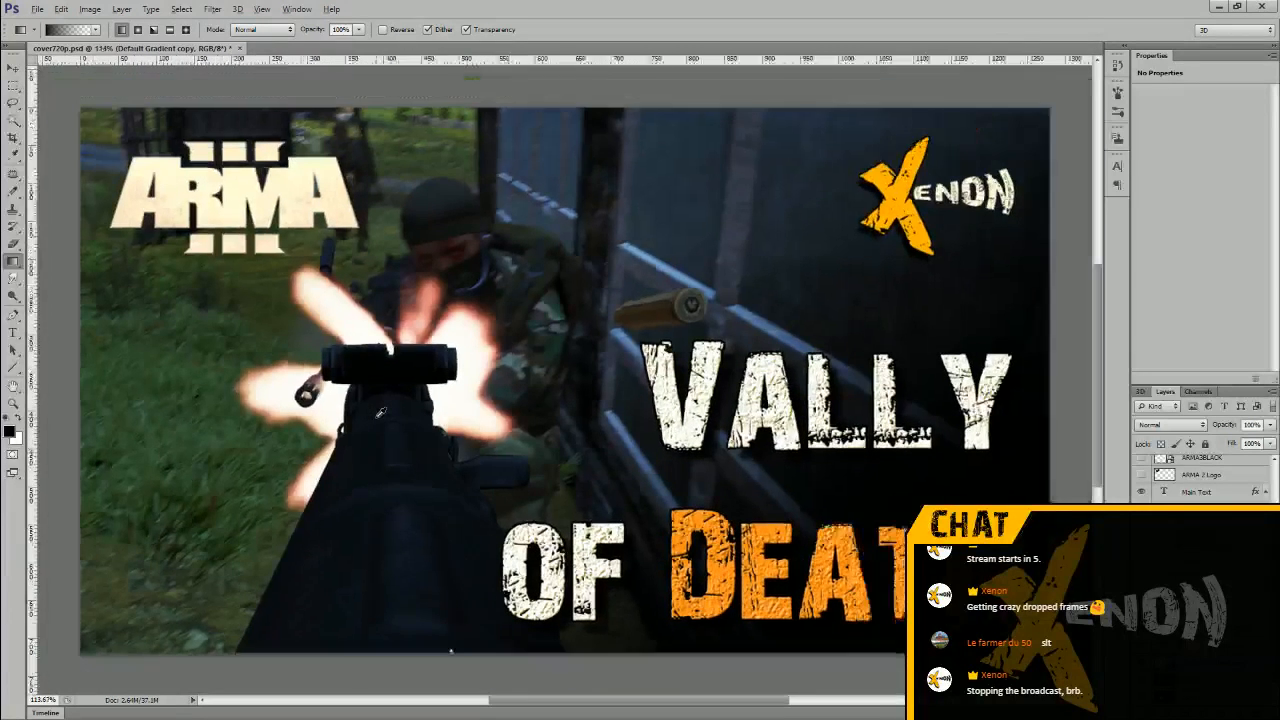
{"action": "scroll", "coordinate": [380, 413], "scroll_direction": "down", "scroll_amount": 1}
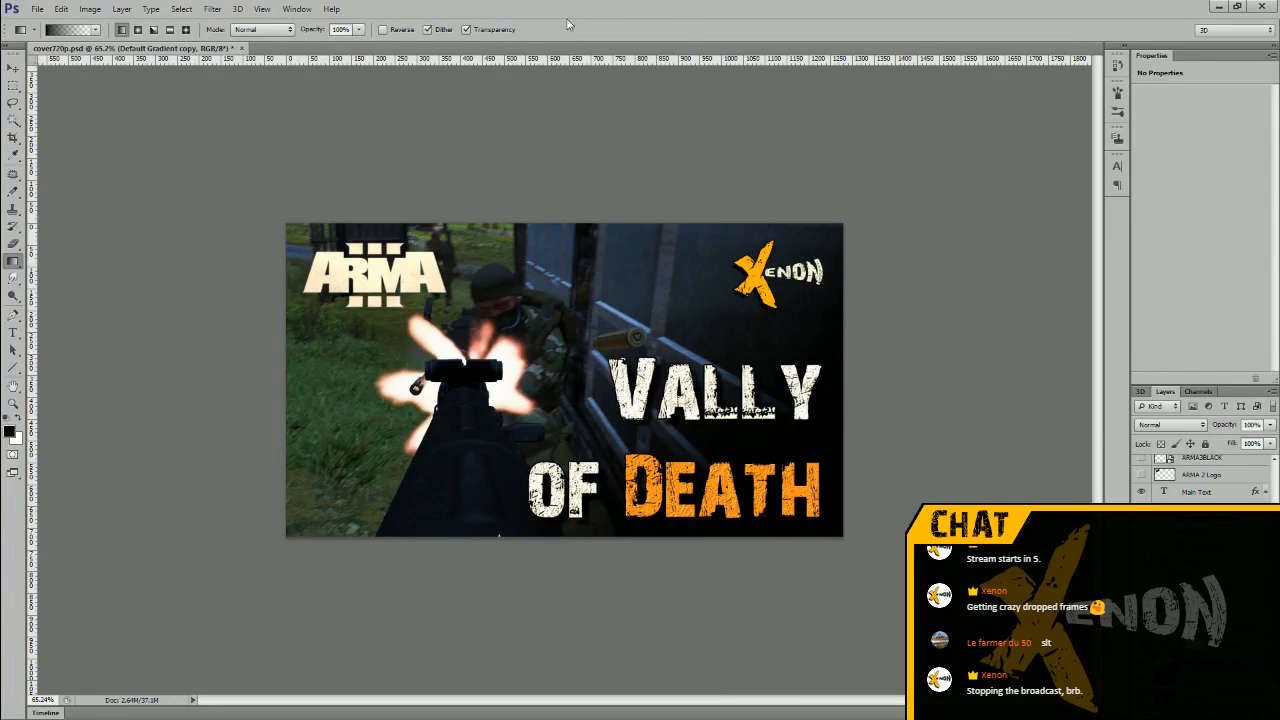
{"action": "scroll", "coordinate": [478, 382], "scroll_direction": "down", "scroll_amount": 2}
{"action": "scroll", "coordinate": [479, 380], "scroll_direction": "down", "scroll_amount": 2}
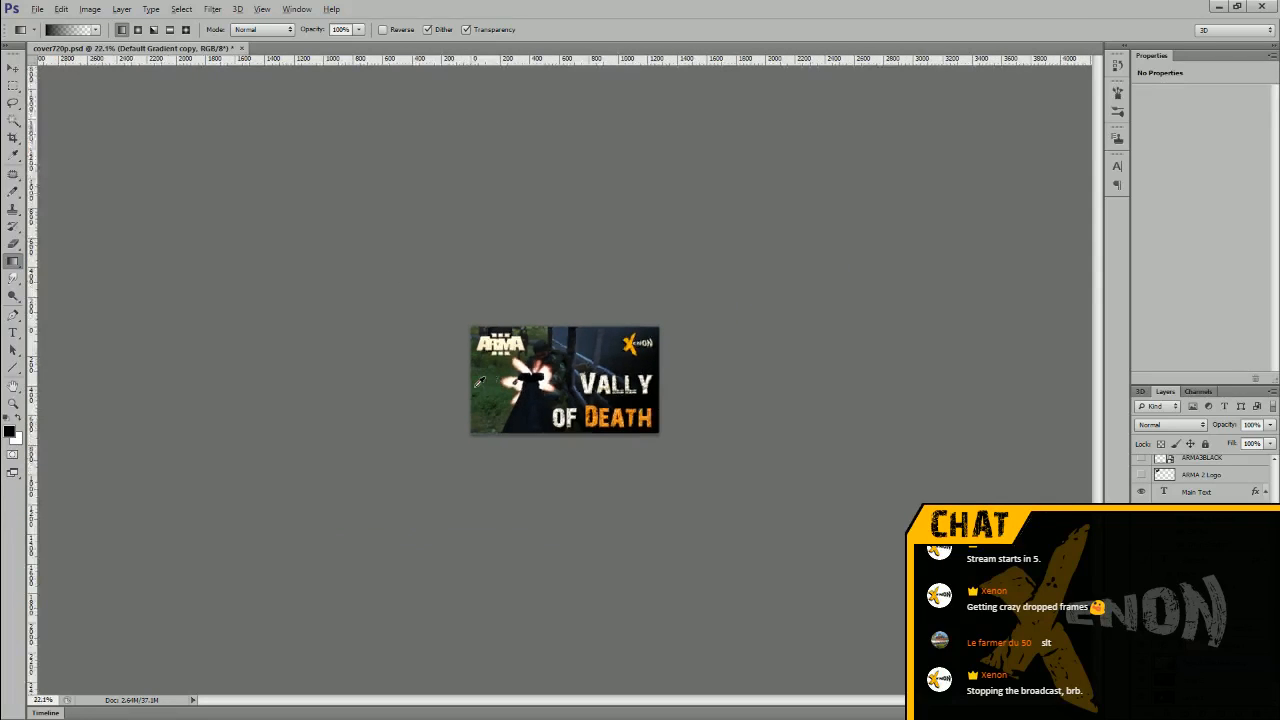
{"action": "scroll", "coordinate": [479, 382], "scroll_direction": "up", "scroll_amount": 4}
{"action": "scroll", "coordinate": [488, 446], "scroll_direction": "down", "scroll_amount": 5}
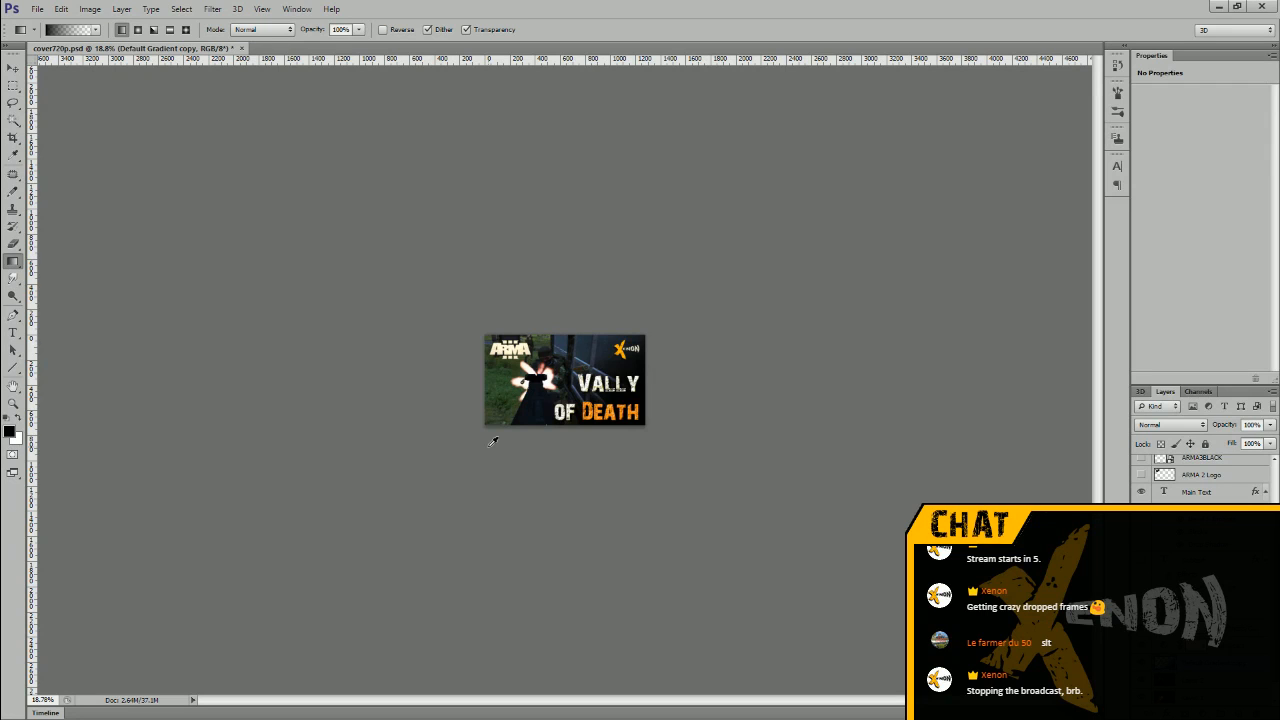
Fit the cover in view and save it as a PNG in the covers folder, basing the file name on cover183.png
{"action": "key", "text": "ctrl+0"}
{"action": "left_click", "coordinate": [36, 9]}
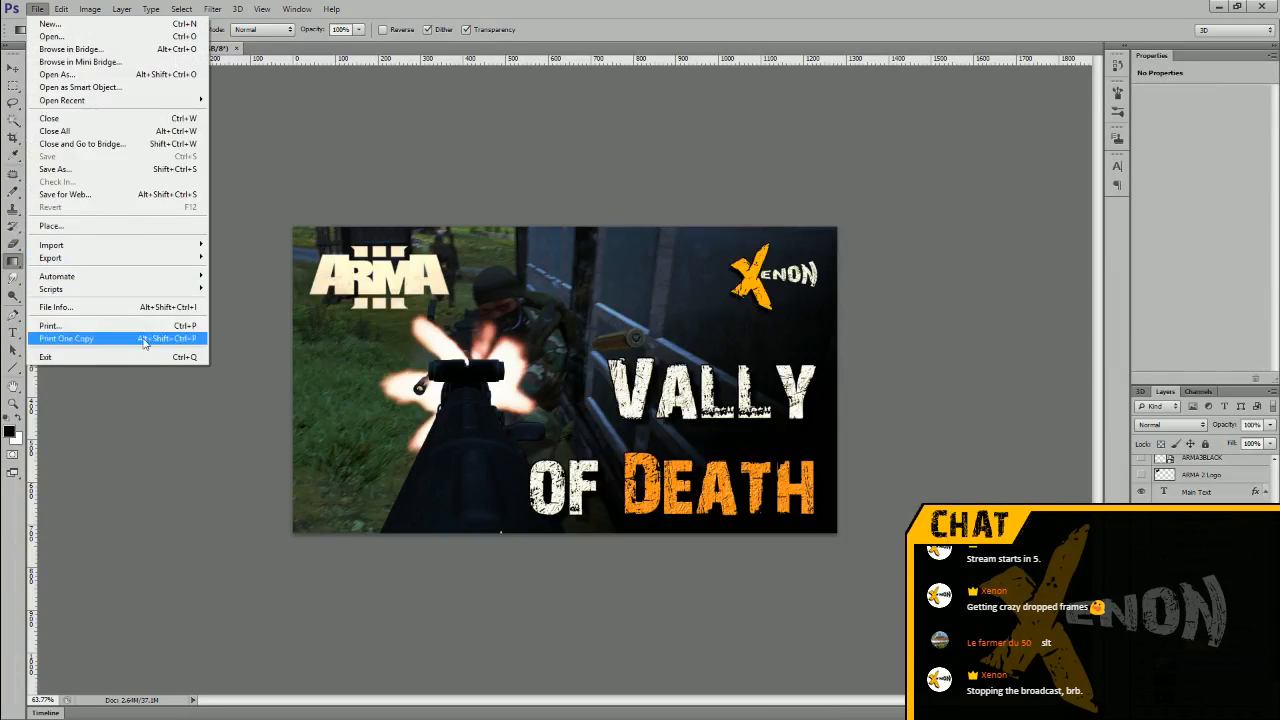
{"action": "left_click", "coordinate": [135, 168]}
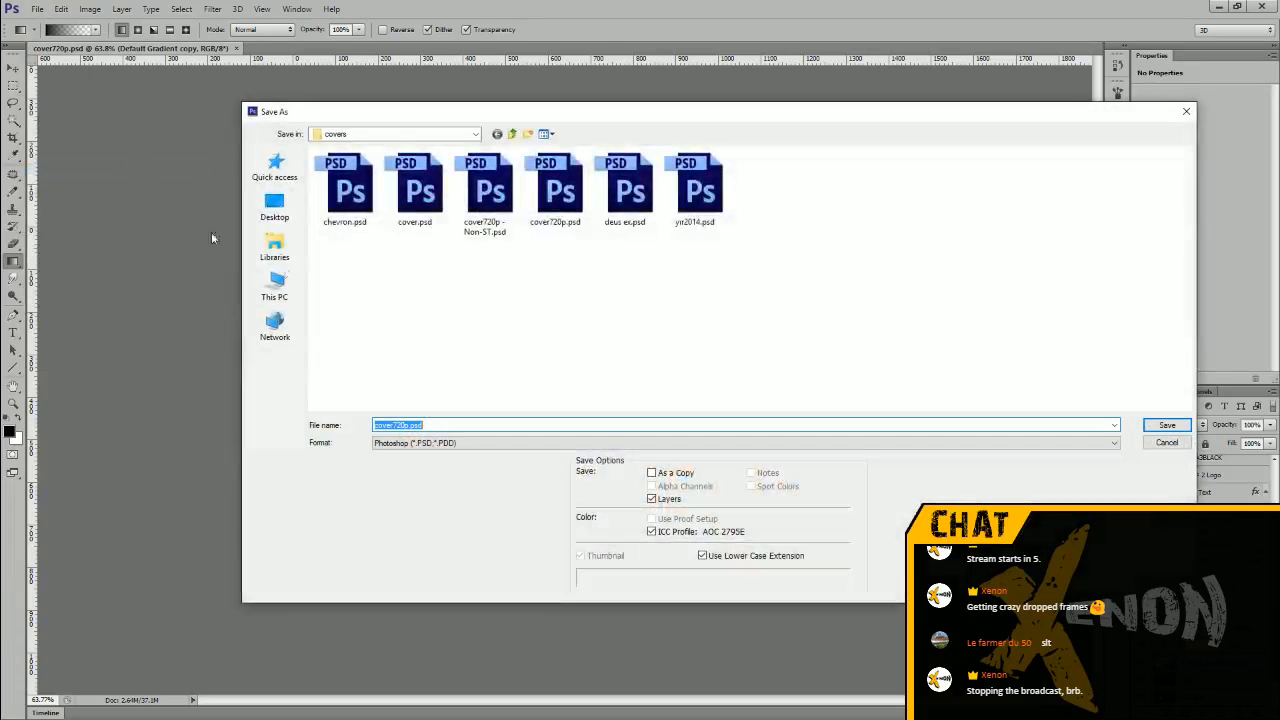
{"action": "left_click", "coordinate": [523, 445]}
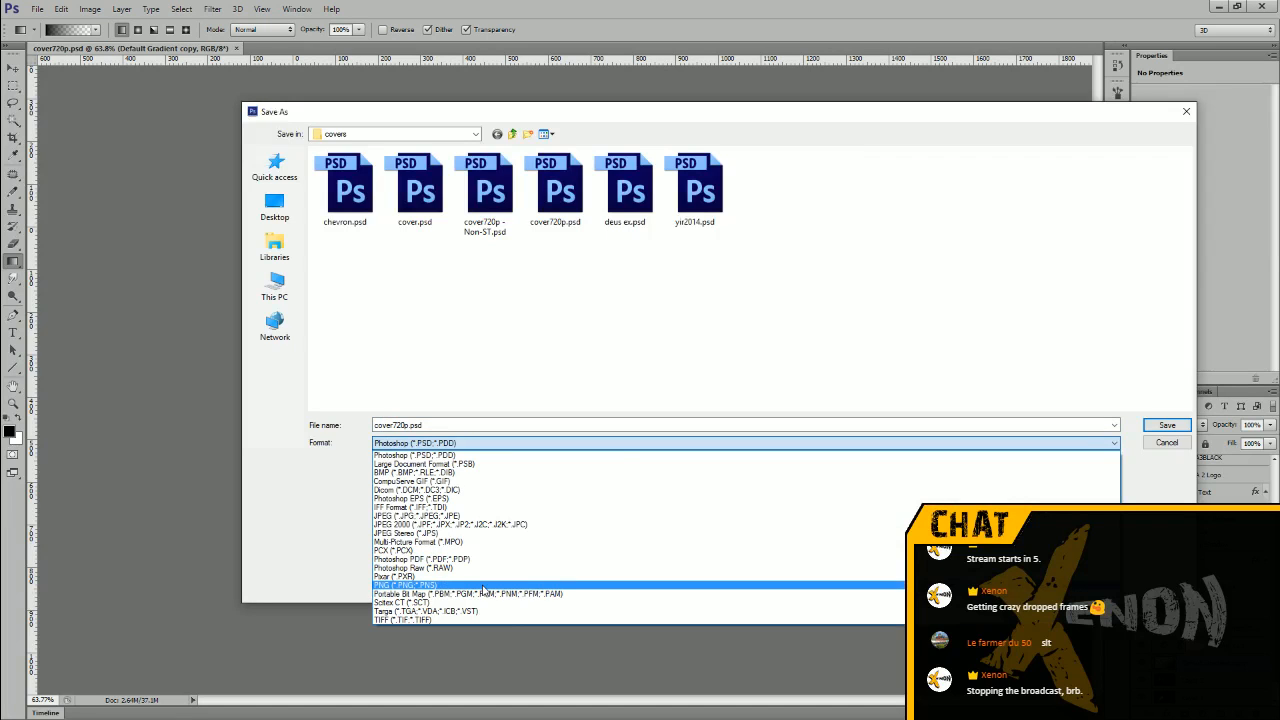
{"action": "left_click", "coordinate": [483, 587]}
{"action": "left_click", "coordinate": [546, 330]}
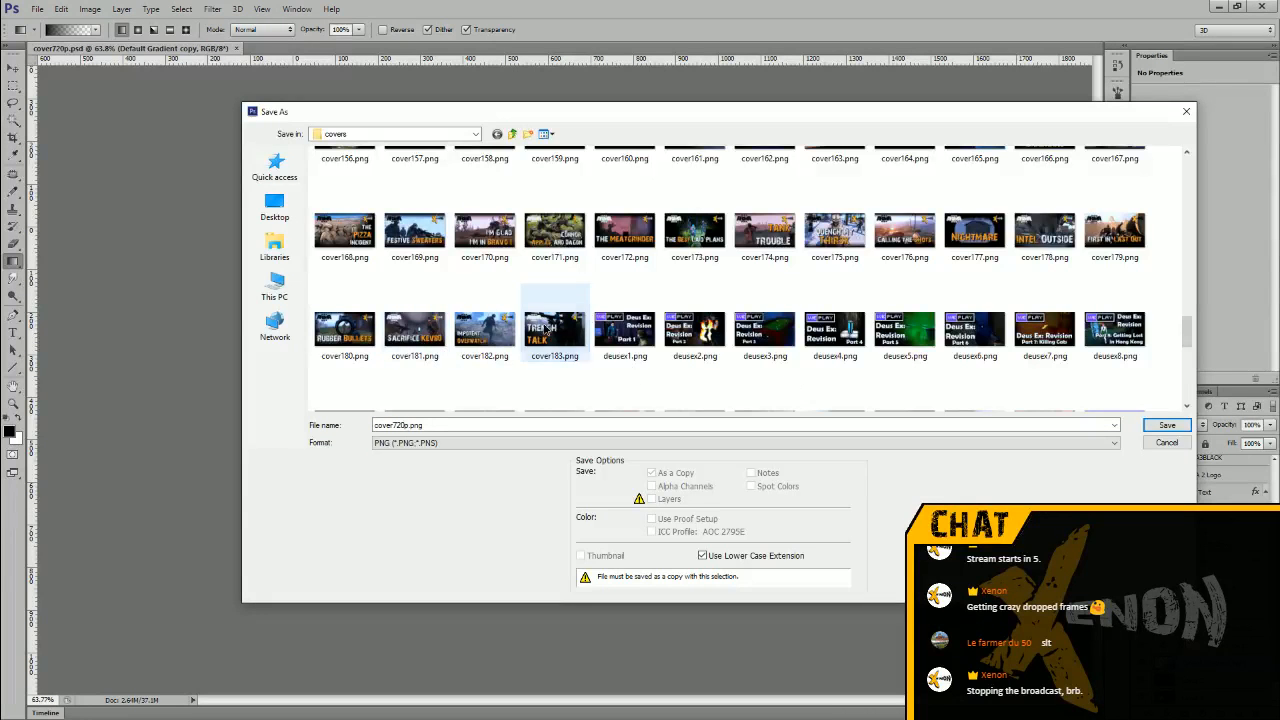
{"action": "double_click", "coordinate": [408, 425]}
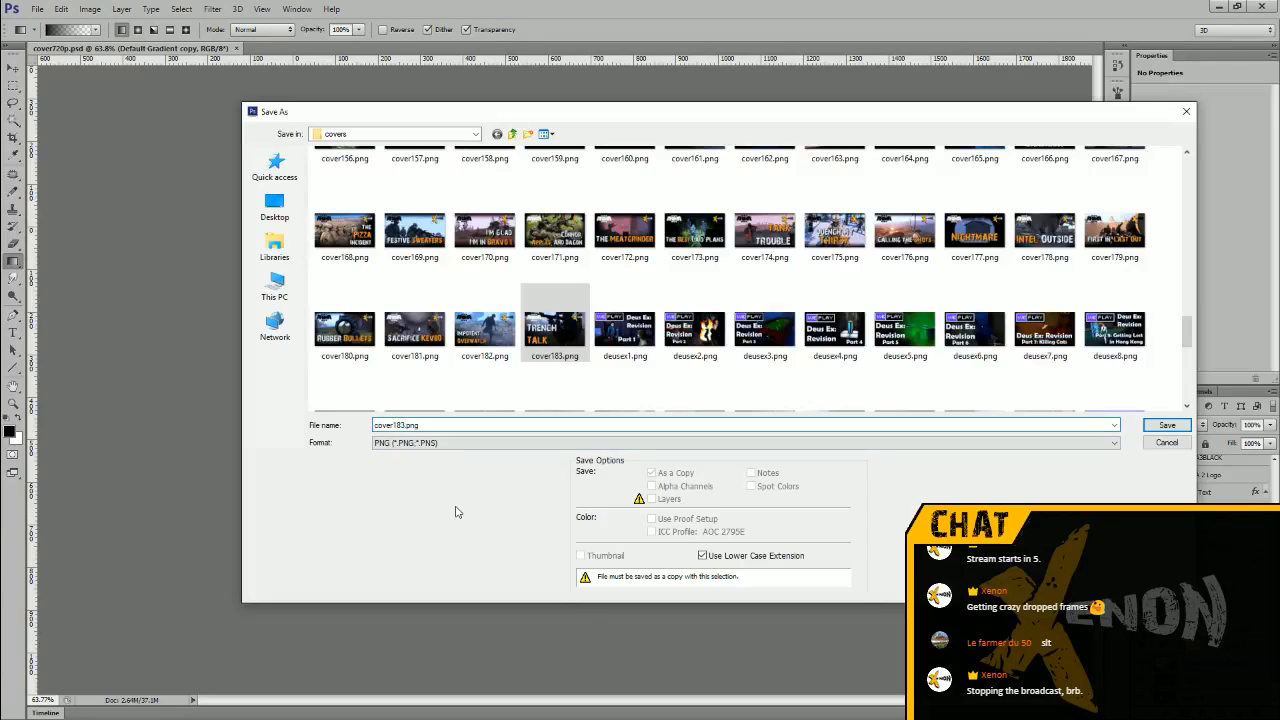
{"action": "key", "text": "Return"}
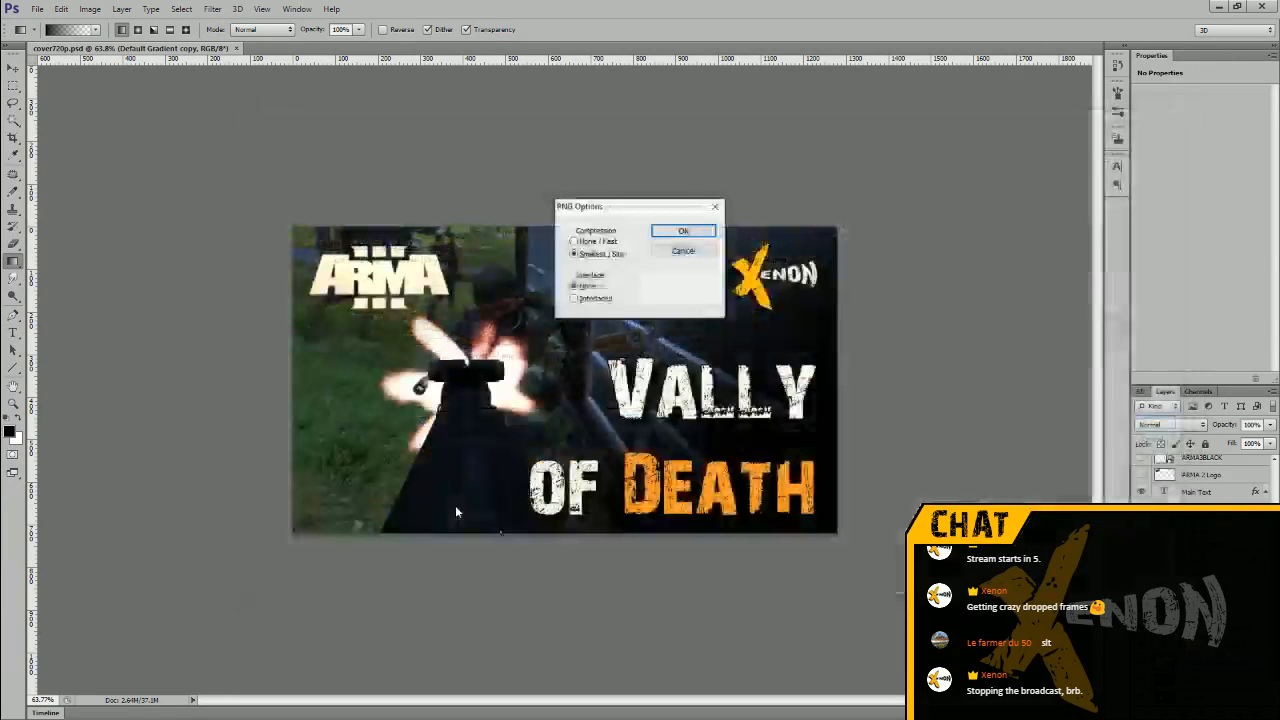
{"action": "key", "text": "Return"}
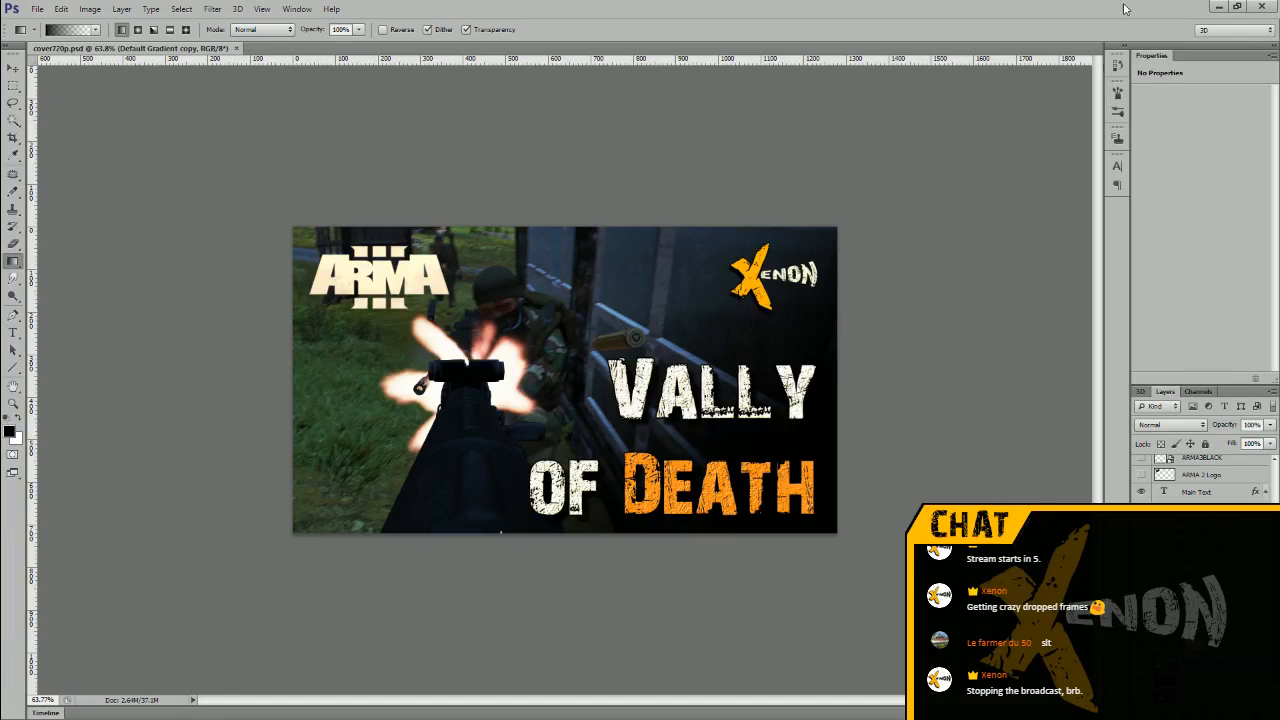
Close Photoshop and the media player showing the Arma 3 recording
{"action": "left_click", "coordinate": [1262, 7]}
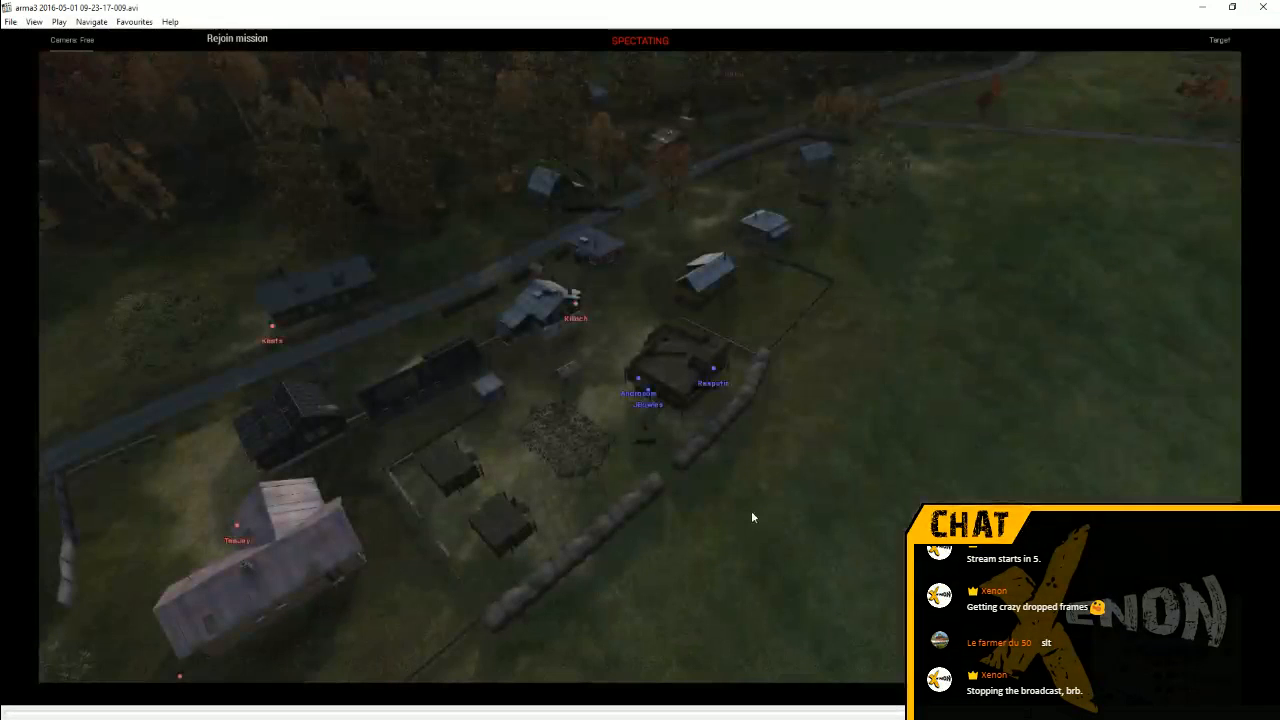
{"action": "left_click", "coordinate": [1262, 7]}
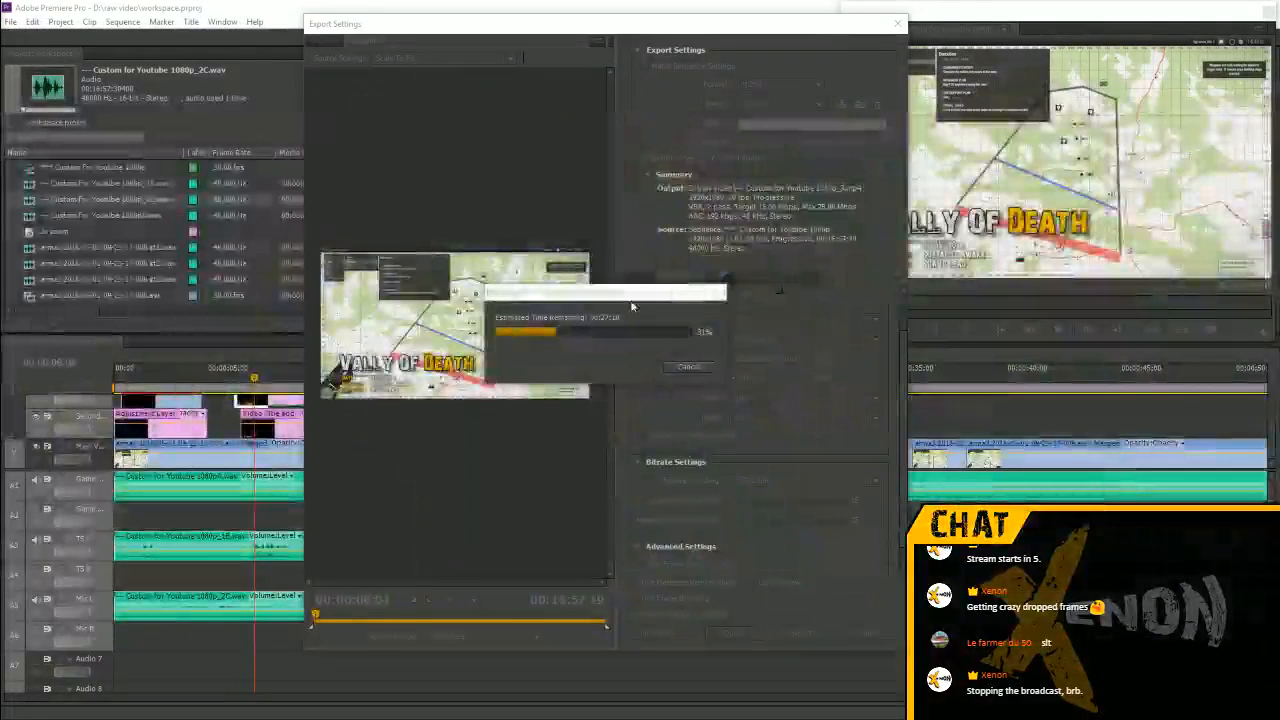
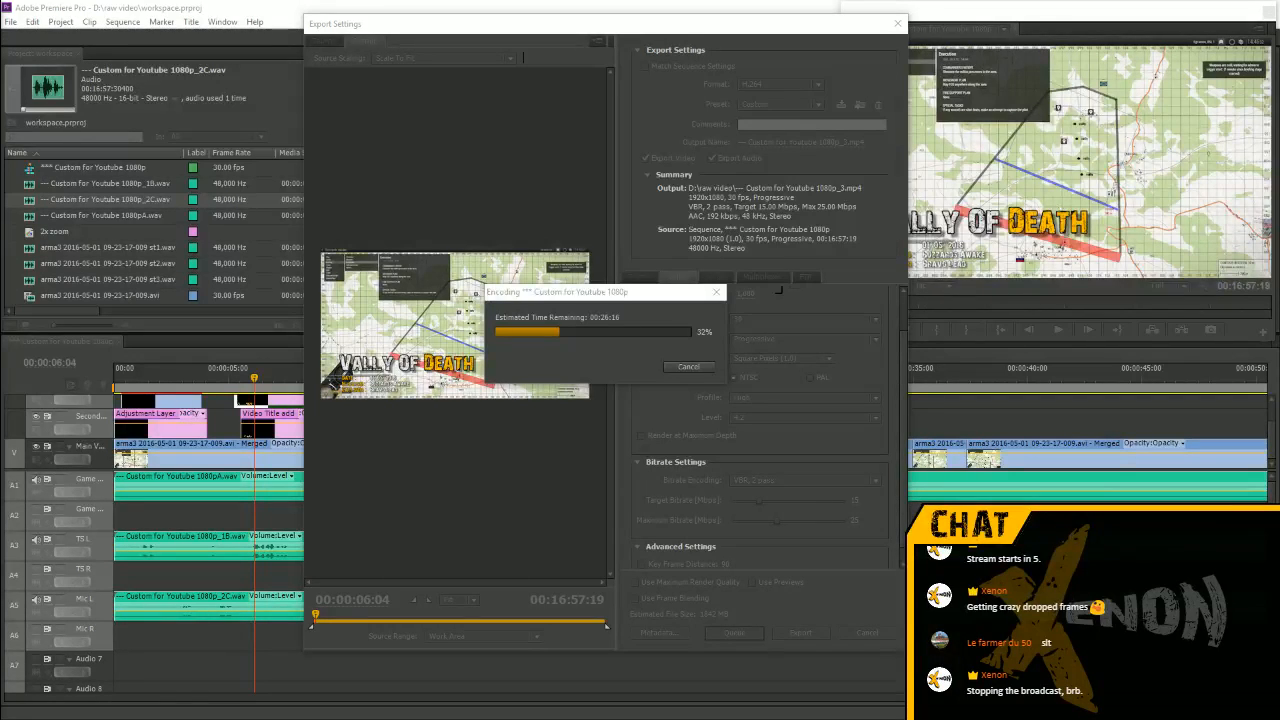
Switch to the YouTube dashboard in the browser, widen its window and open the video upload page
{"action": "key", "text": "alt+Tab"}
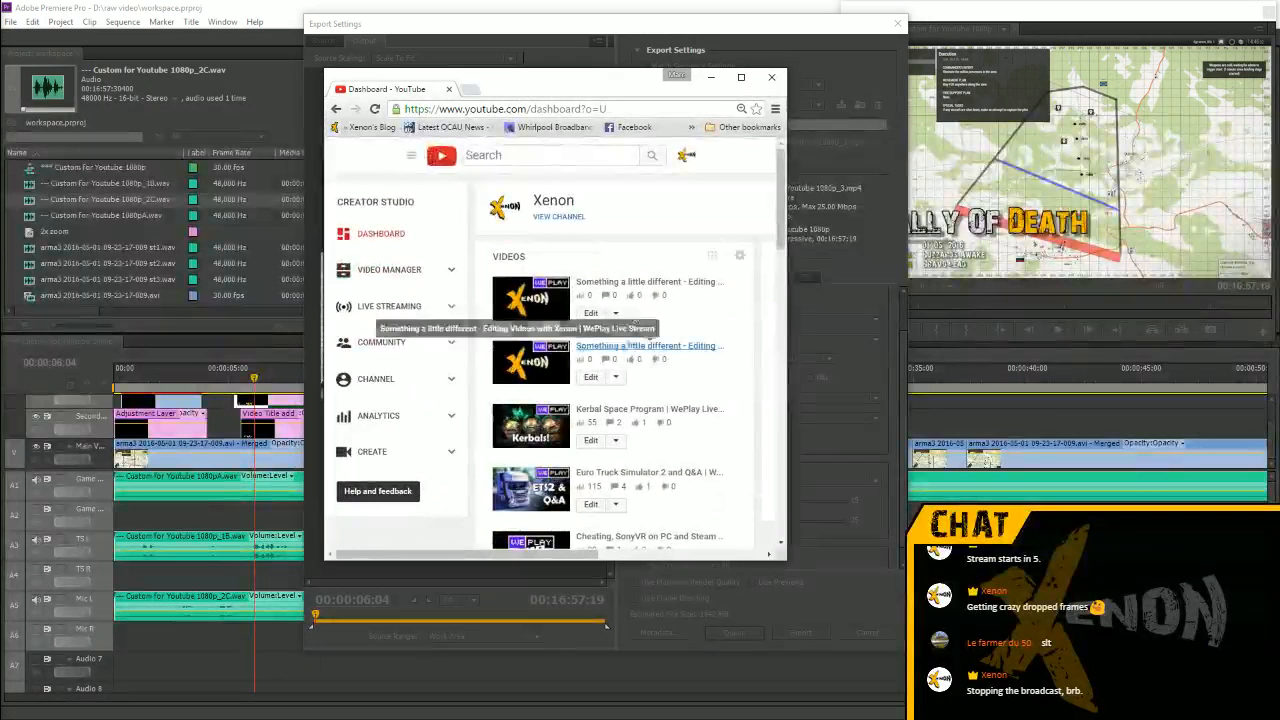
{"action": "left_click_drag", "start_coordinate": [786, 307], "coordinate": [1176, 324]}
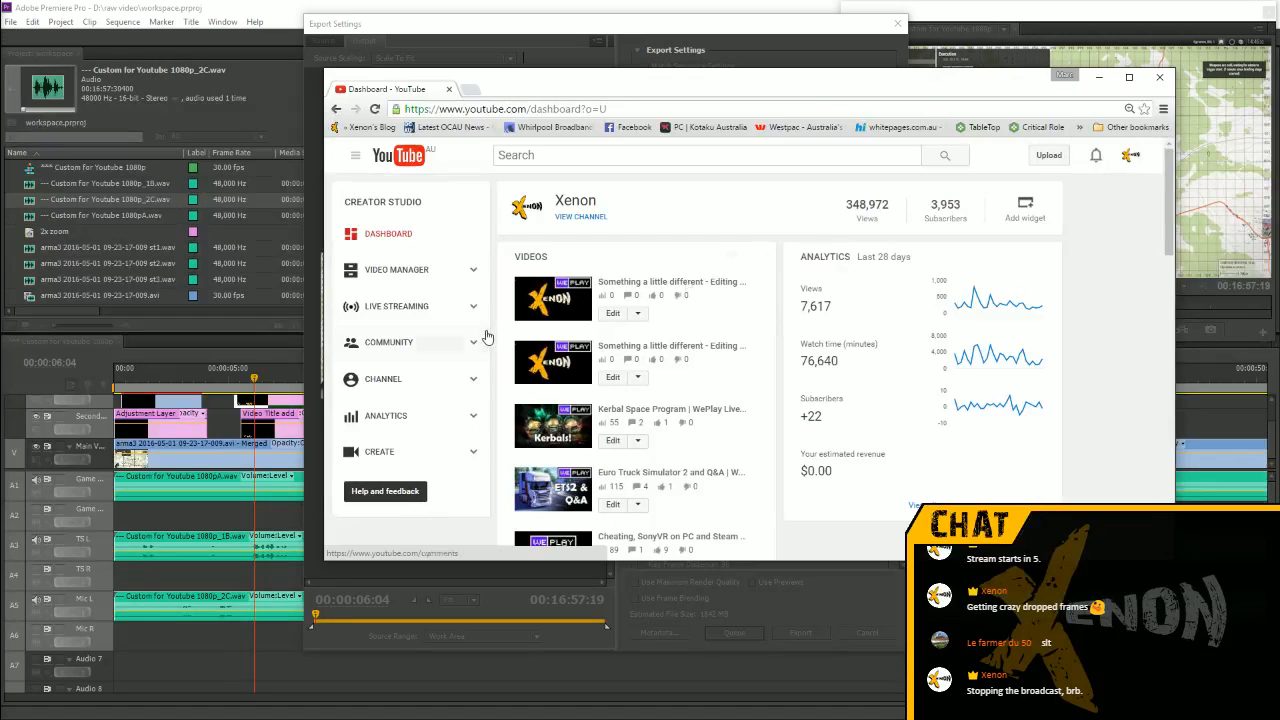
{"action": "left_click", "coordinate": [1066, 162]}
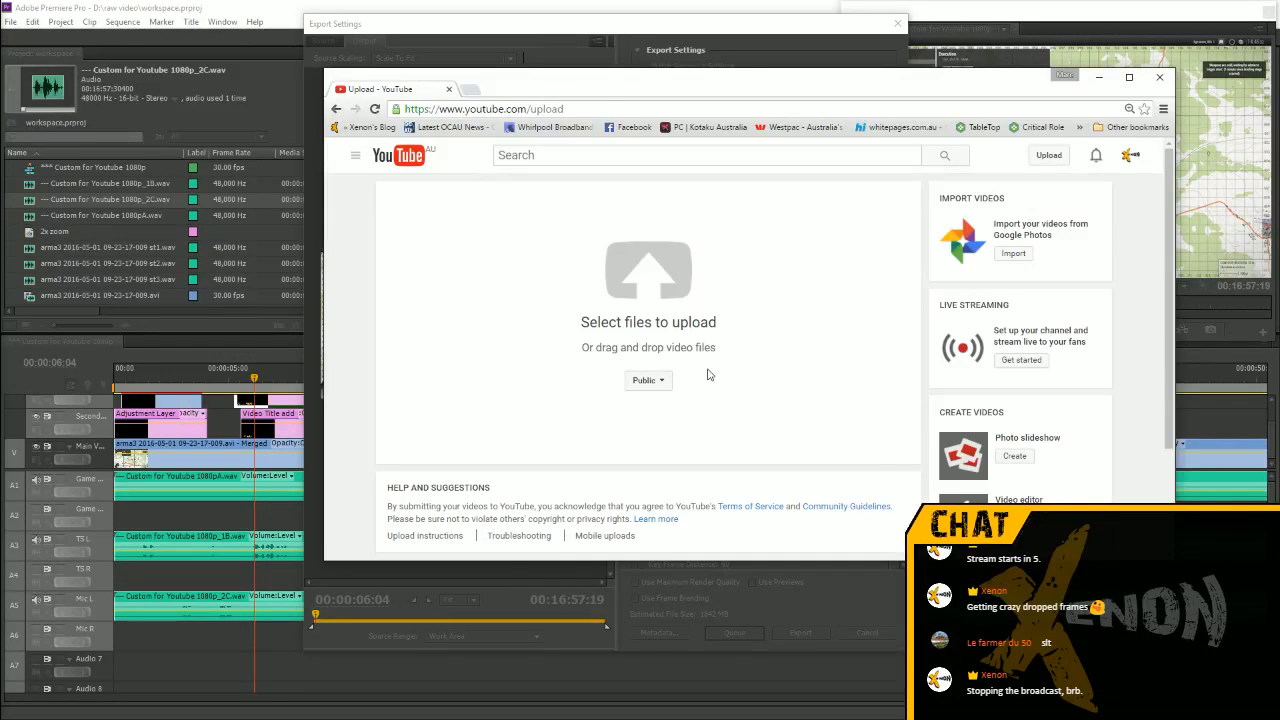
Return to the dashboard and open Info & Settings for the Kerbal Space Program live stream video
{"action": "key", "text": "alt+Left"}
{"action": "left_click", "coordinate": [637, 440]}
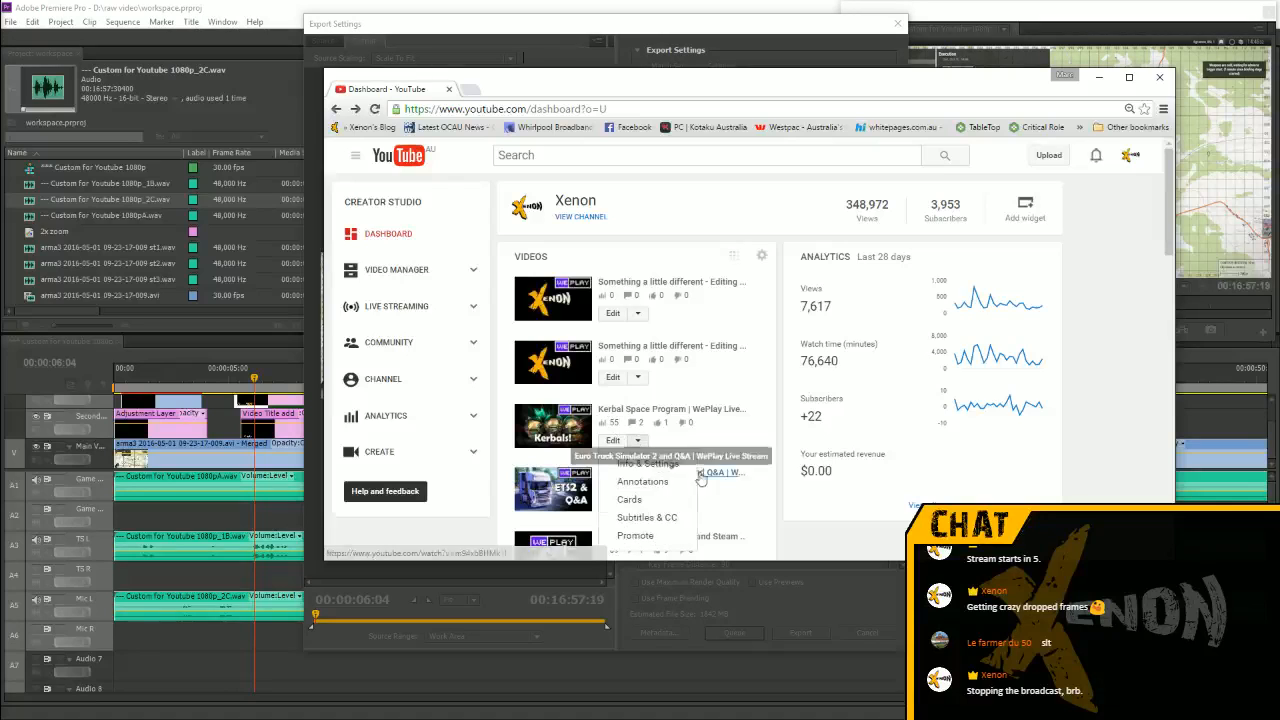
{"action": "left_click", "coordinate": [673, 466]}
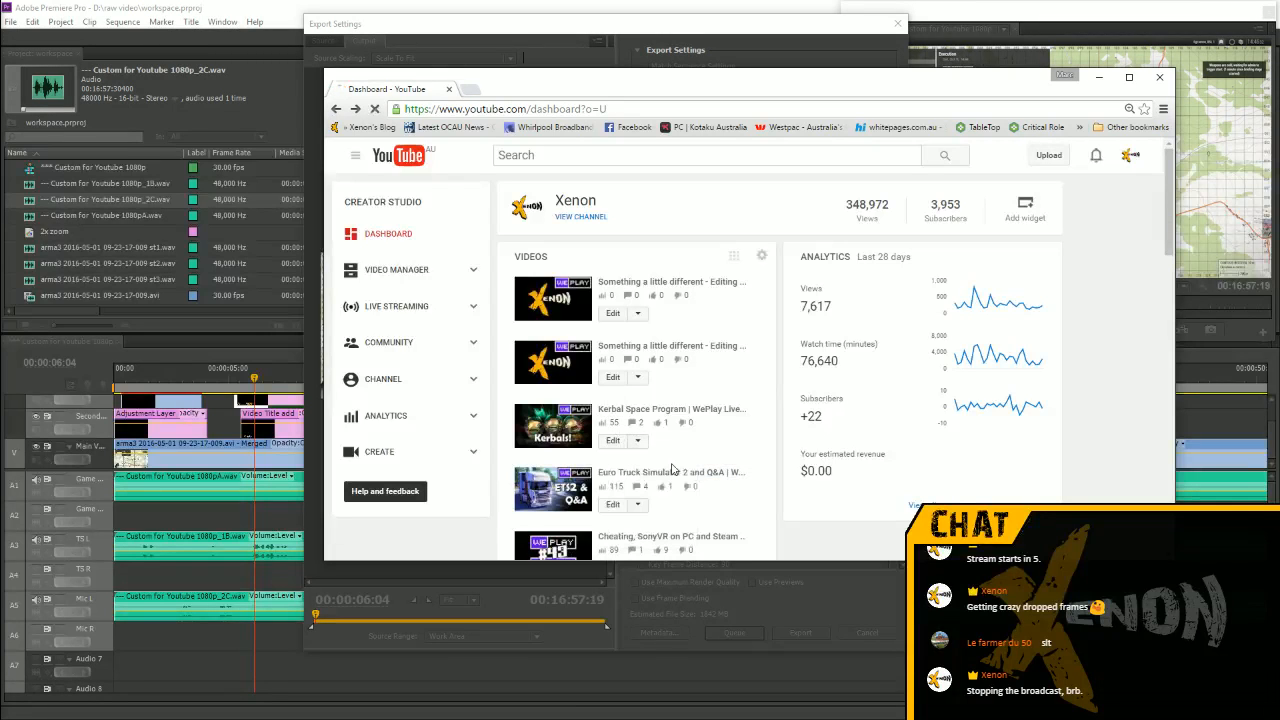
{"action": "mouse_move", "coordinate": [841, 494]}
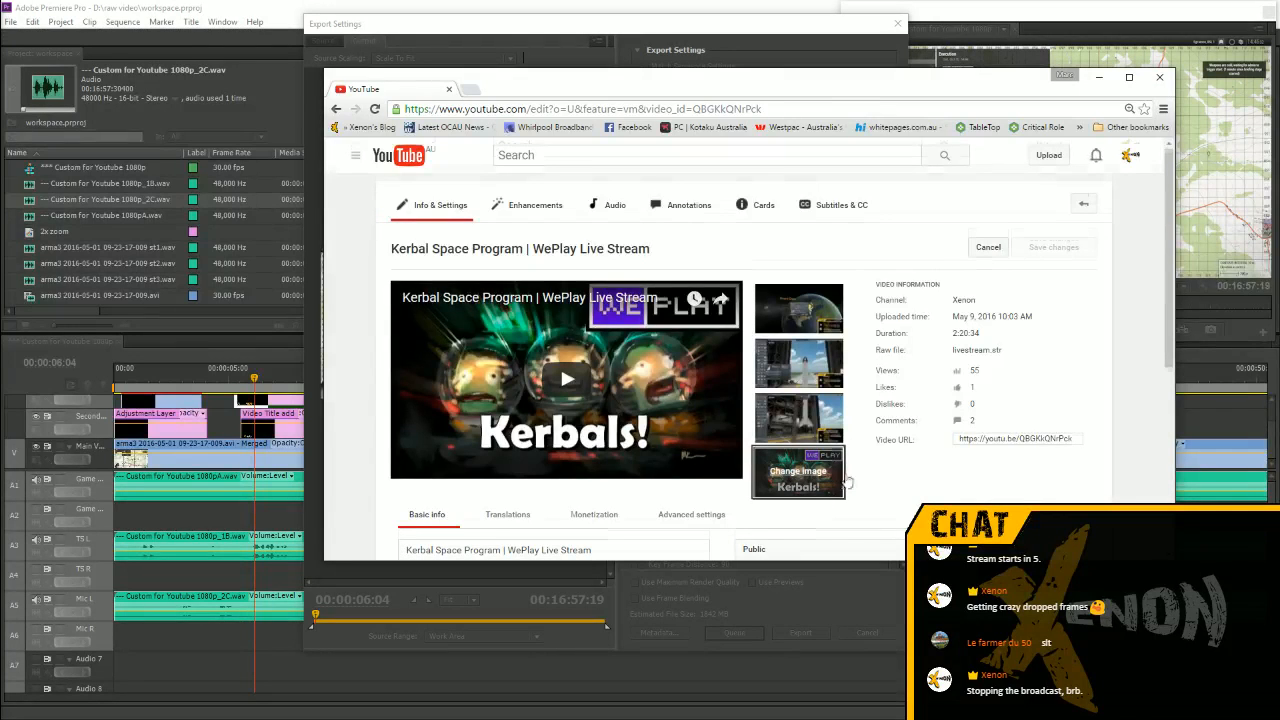
Review the Kerbal video's title, description, tags and social sharing message in its basic info
{"action": "scroll", "coordinate": [533, 400], "scroll_direction": "down", "scroll_amount": 3}
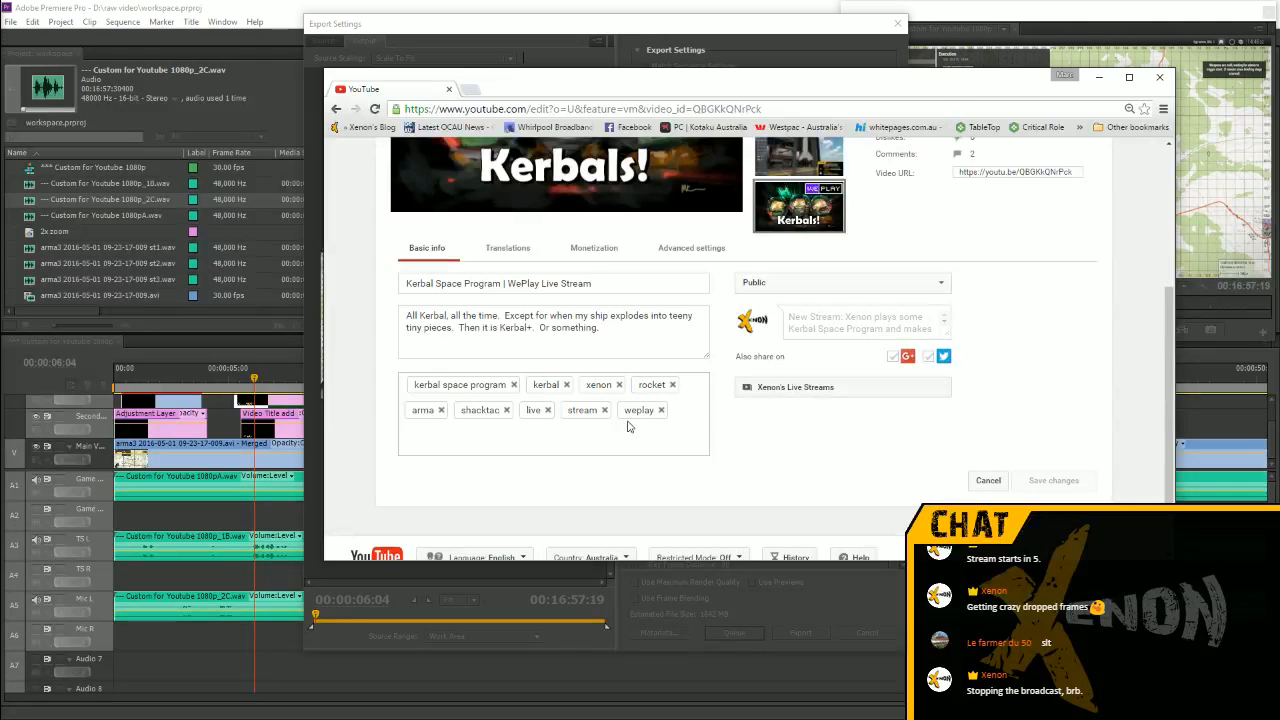
{"action": "left_click_drag", "start_coordinate": [599, 327], "coordinate": [811, 297]}
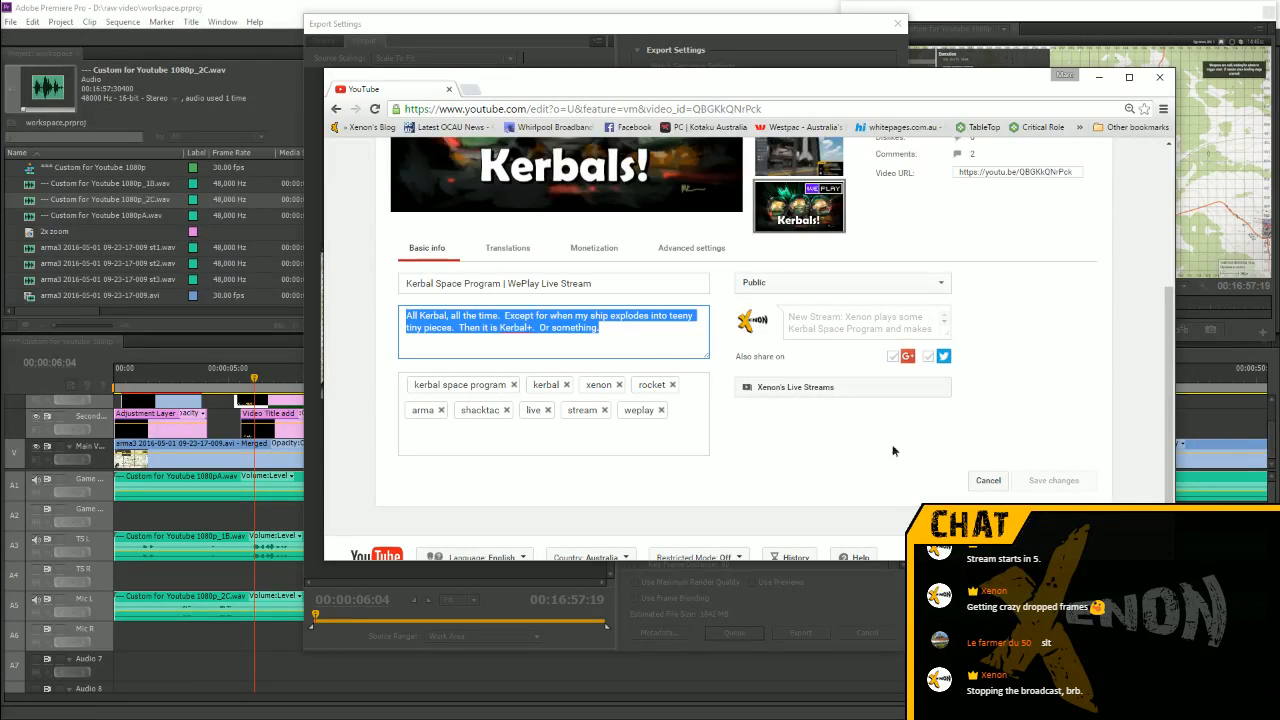
{"action": "left_click", "coordinate": [1028, 276]}
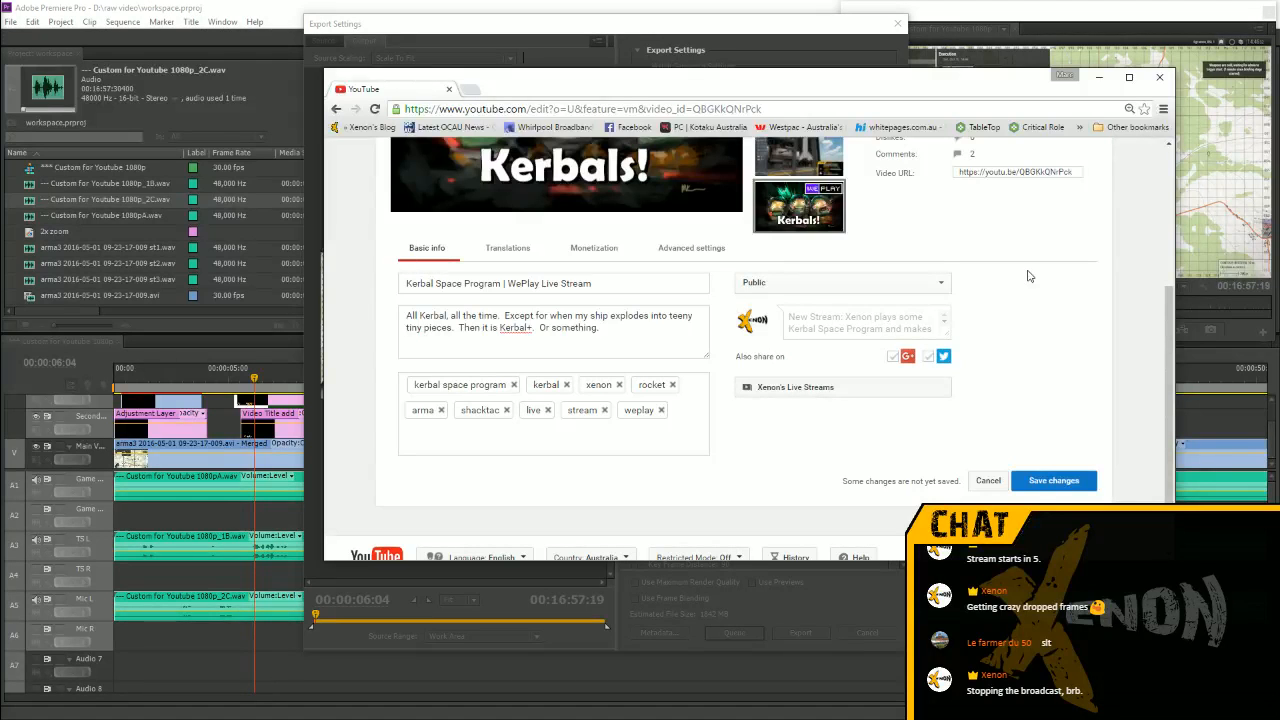
{"action": "left_click_drag", "start_coordinate": [795, 316], "coordinate": [960, 348]}
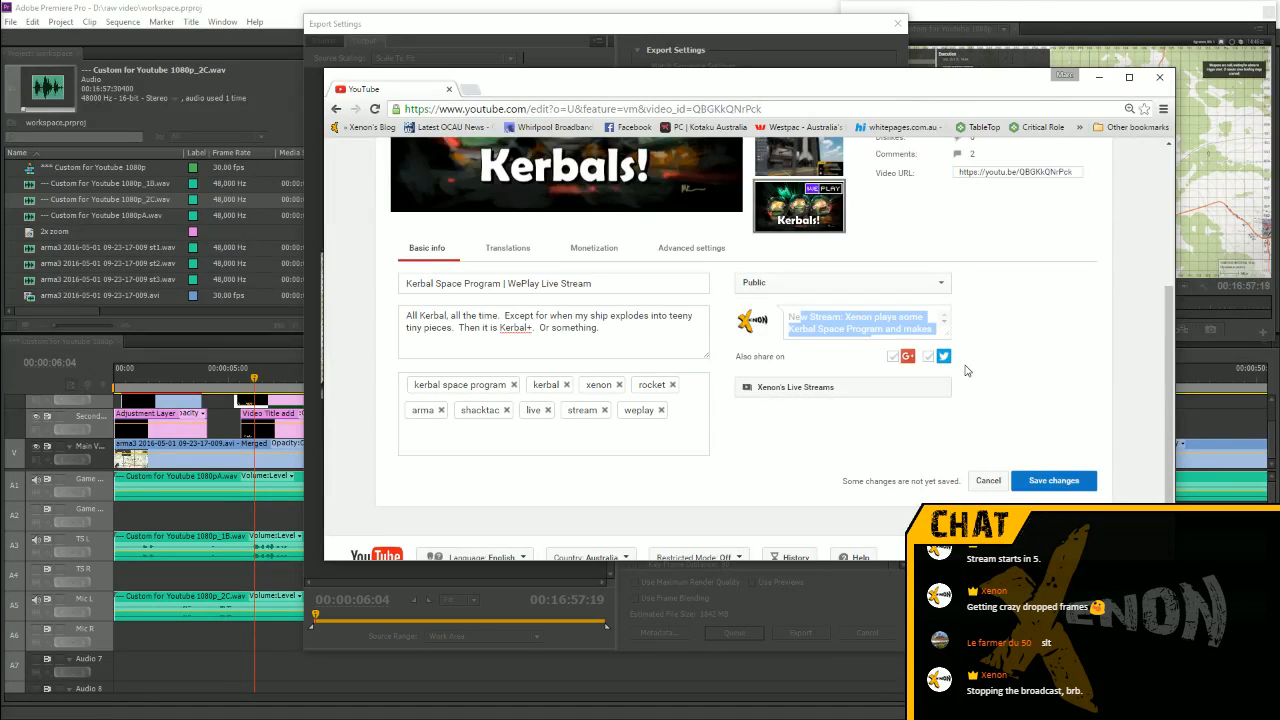
{"action": "left_click", "coordinate": [966, 371]}
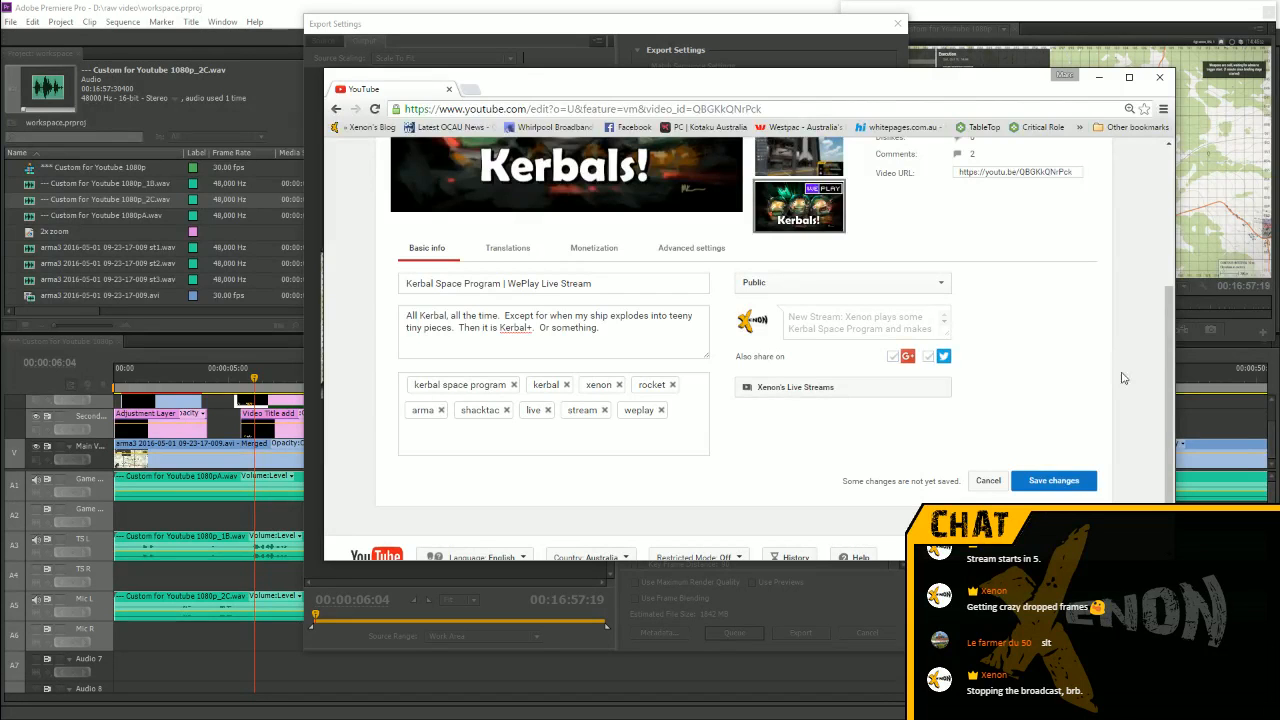
Open the Kerbal video's Annotations editor, discarding the unsaved info changes, and pause playback
{"action": "scroll", "coordinate": [1122, 377], "scroll_direction": "up", "scroll_amount": 3}
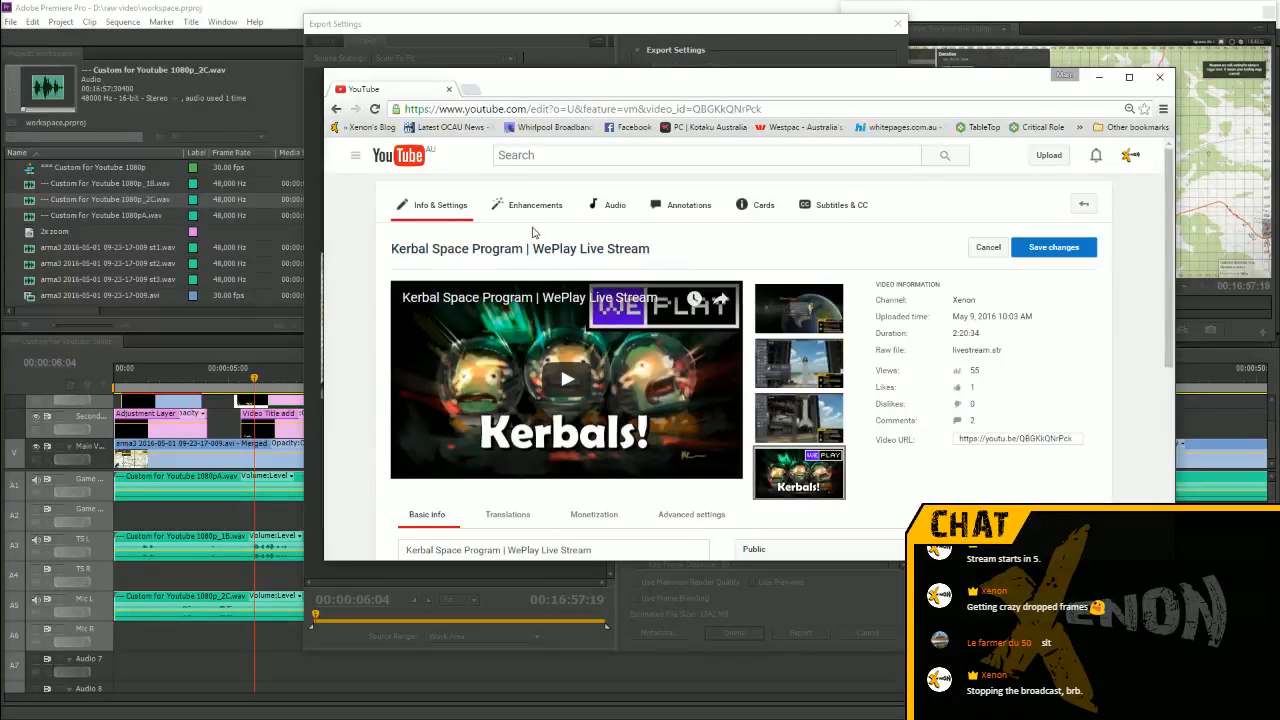
{"action": "left_click", "coordinate": [672, 208]}
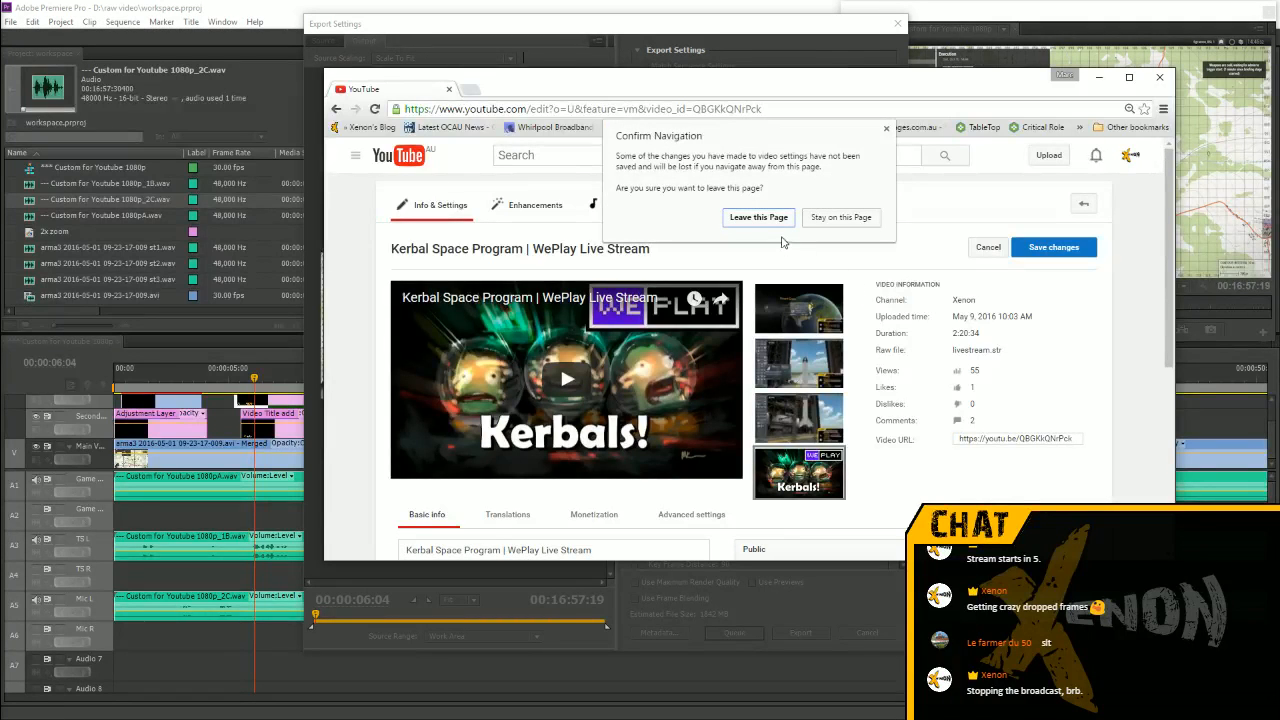
{"action": "left_click", "coordinate": [758, 217]}
{"action": "scroll", "coordinate": [478, 483], "scroll_direction": "down", "scroll_amount": 2}
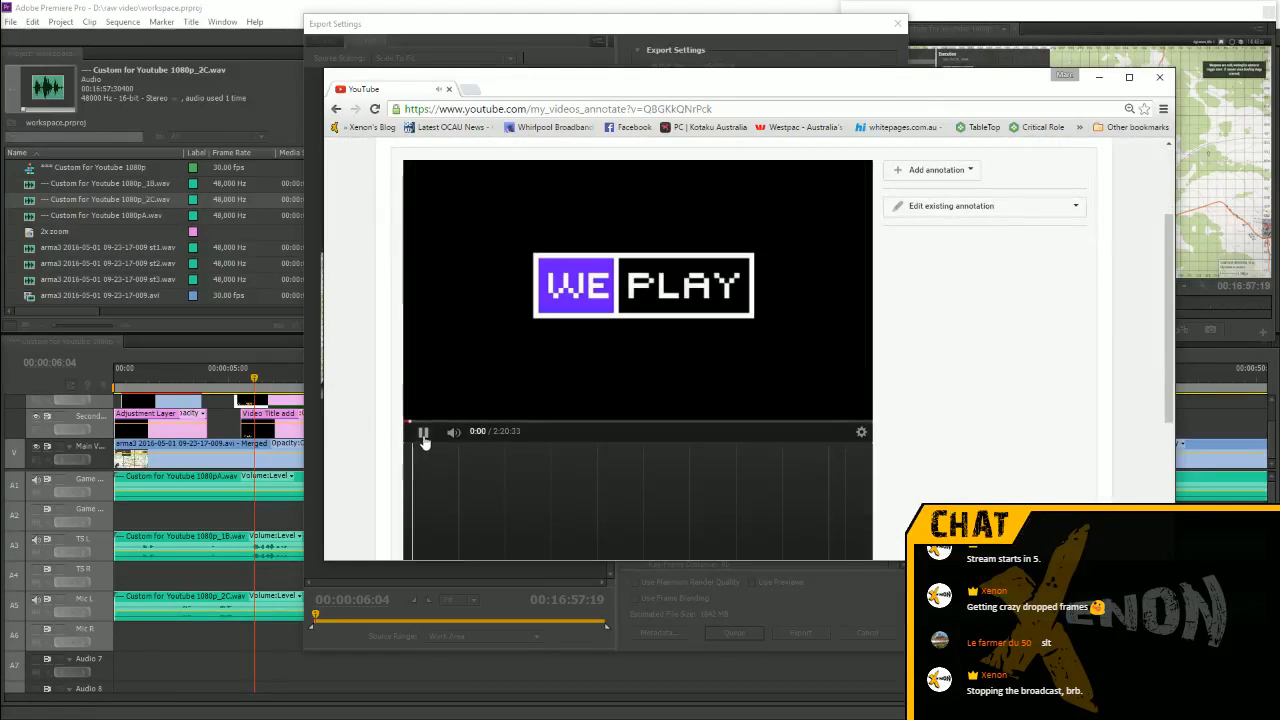
{"action": "scroll", "coordinate": [672, 491], "scroll_direction": "down", "scroll_amount": 3}
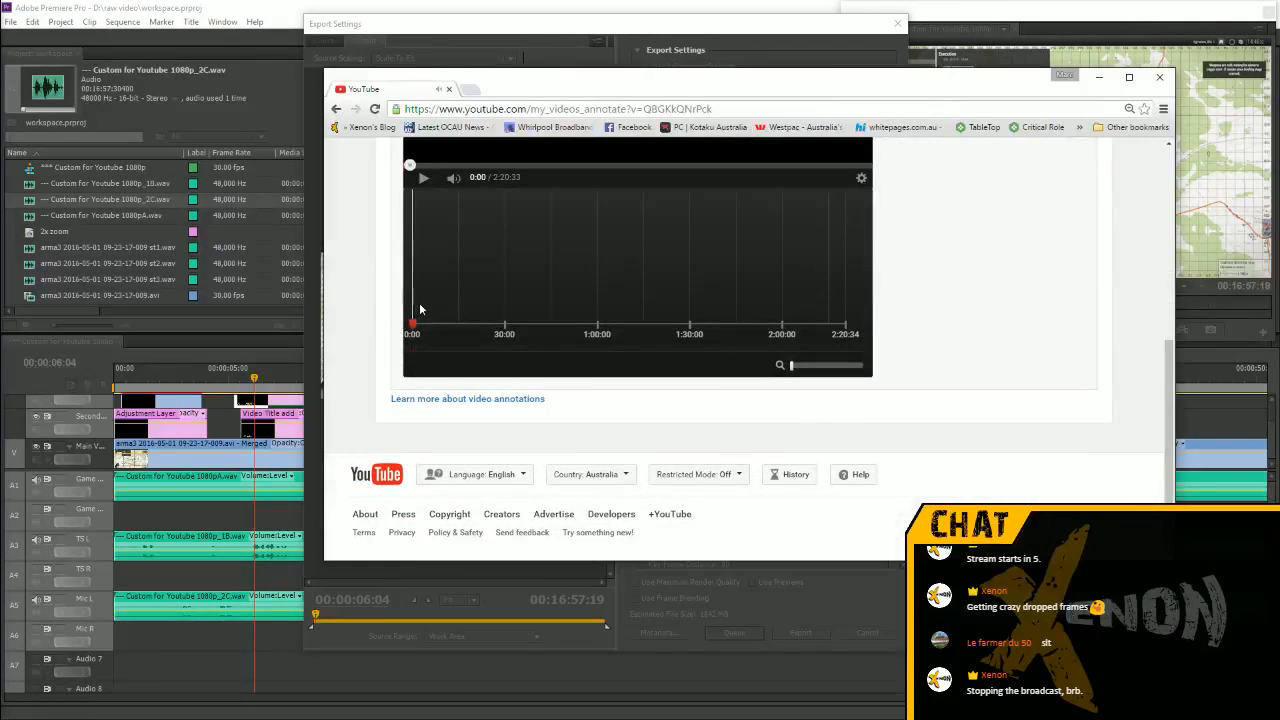
Move the annotation timeline playhead near the video's end, at about 2:17:28, and inspect that frame
{"action": "mouse_move", "coordinate": [412, 300]}
{"action": "left_mouse_down"}
{"action": "mouse_move", "coordinate": [863, 289]}
{"action": "mouse_move", "coordinate": [838, 347]}
{"action": "left_mouse_up"}
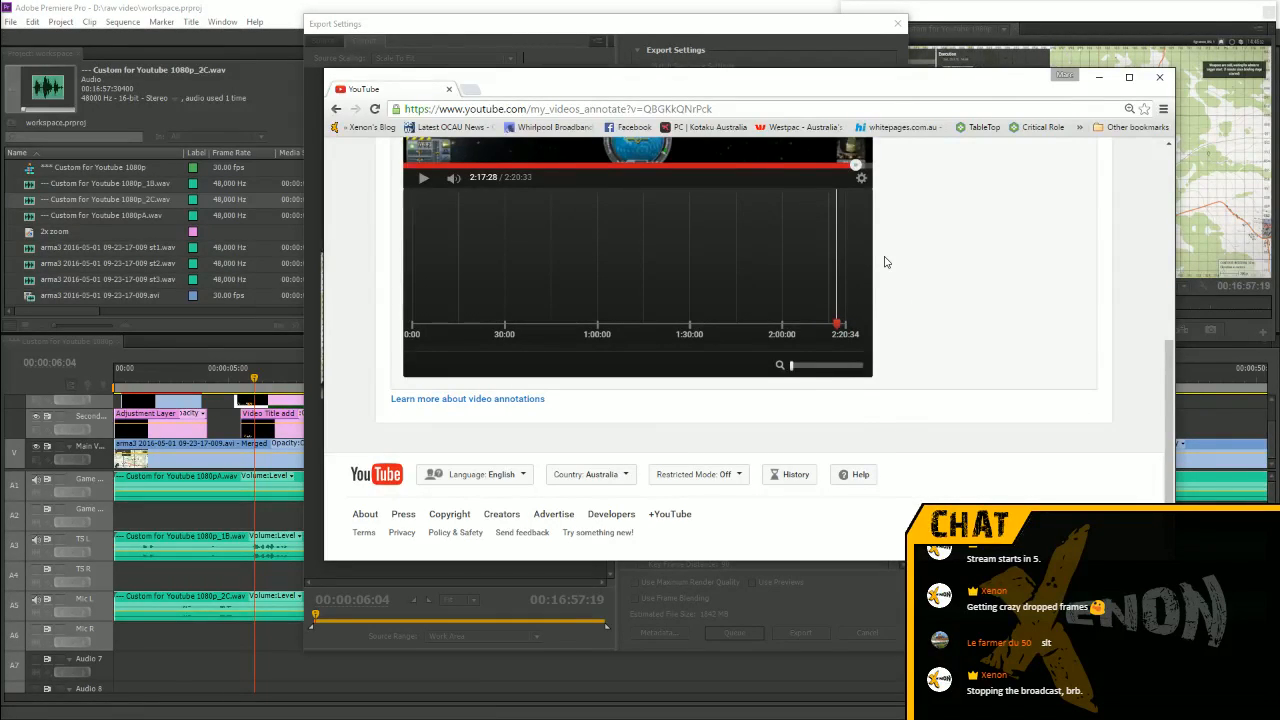
{"action": "scroll", "coordinate": [886, 264], "scroll_direction": "up", "scroll_amount": 2}
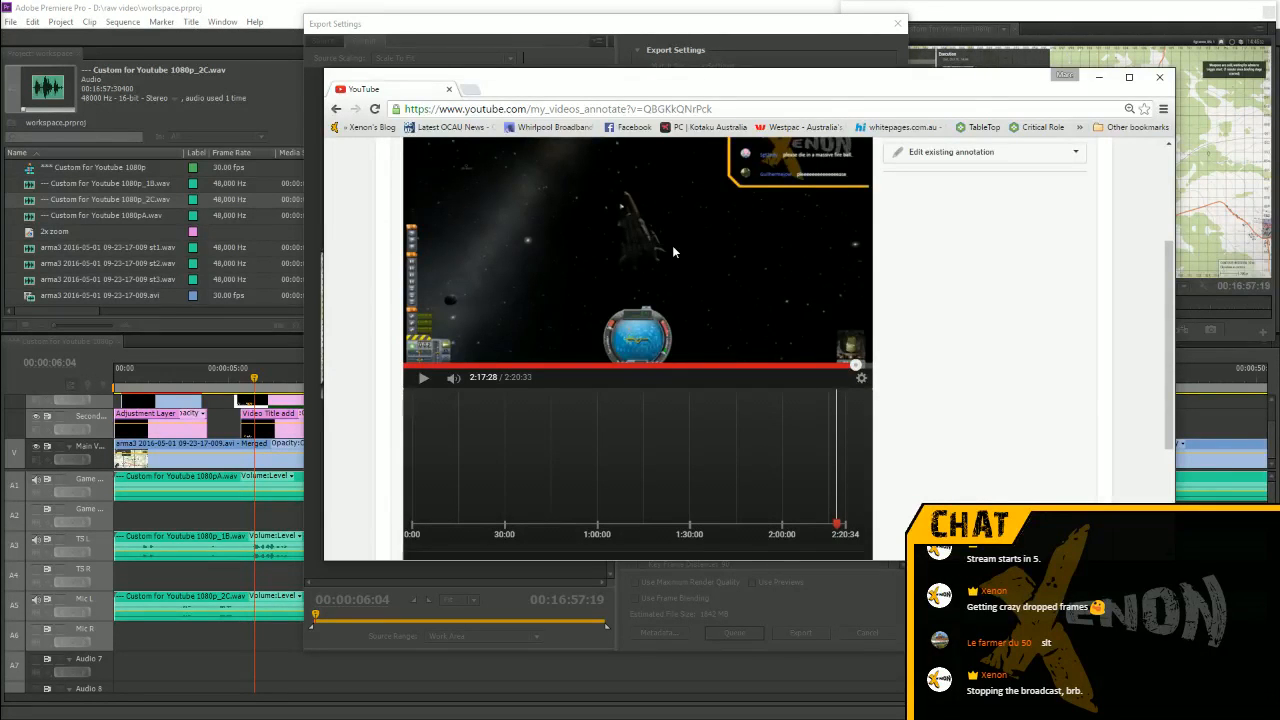
{"action": "scroll", "coordinate": [673, 250], "scroll_direction": "up", "scroll_amount": 3}
{"action": "scroll", "coordinate": [673, 250], "scroll_direction": "down", "scroll_amount": 2}
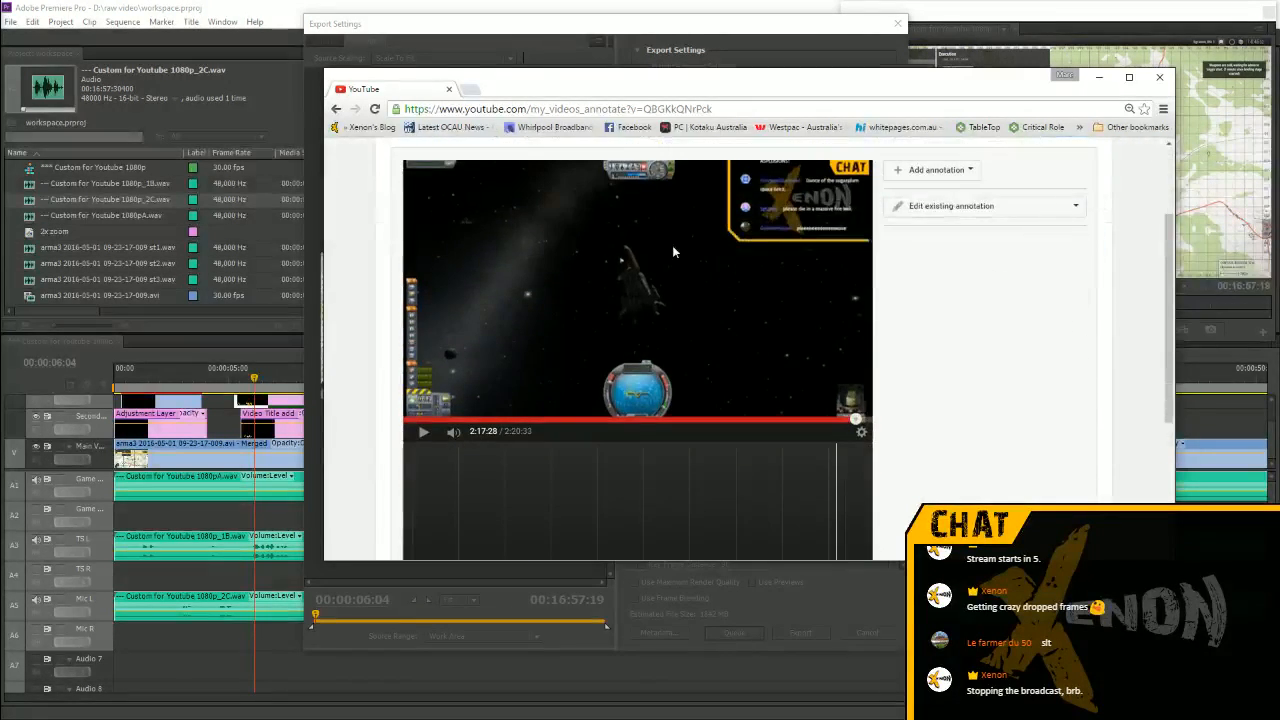
Close the browser window and return to the encoding progress dialog in Premiere Pro
{"action": "left_click", "coordinate": [1159, 77]}
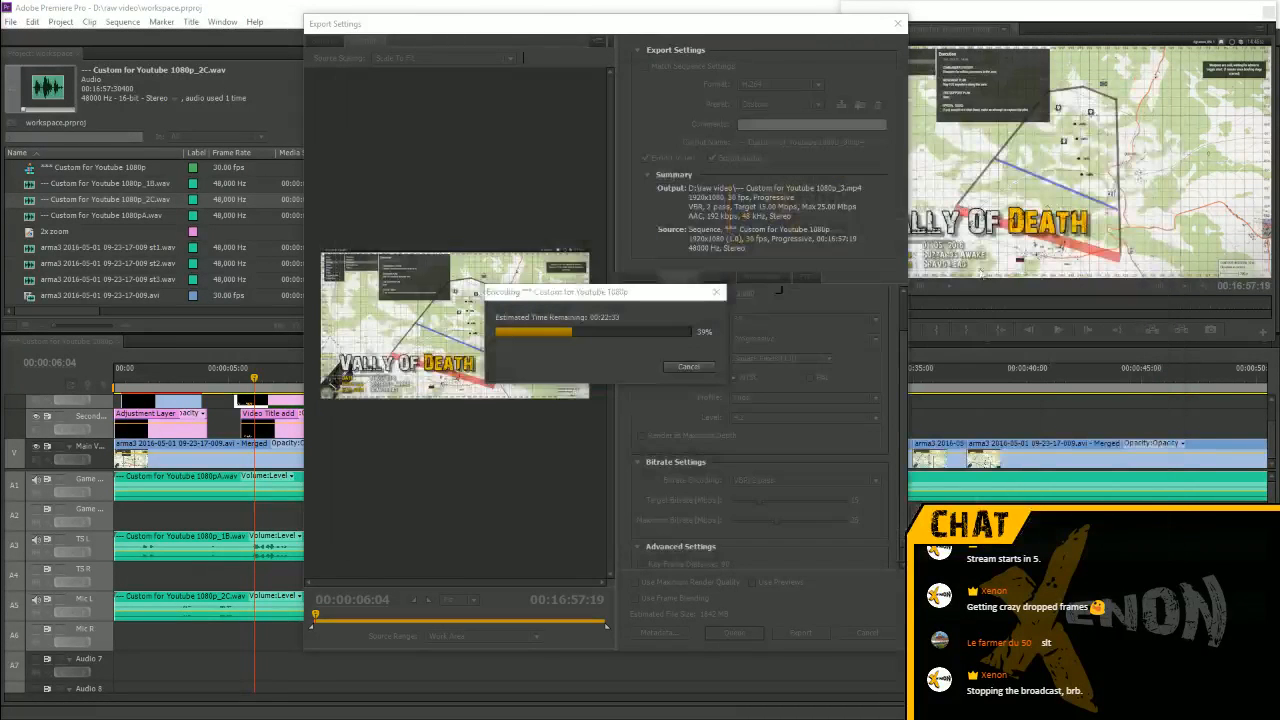
{"action": "left_click", "coordinate": [630, 297]}
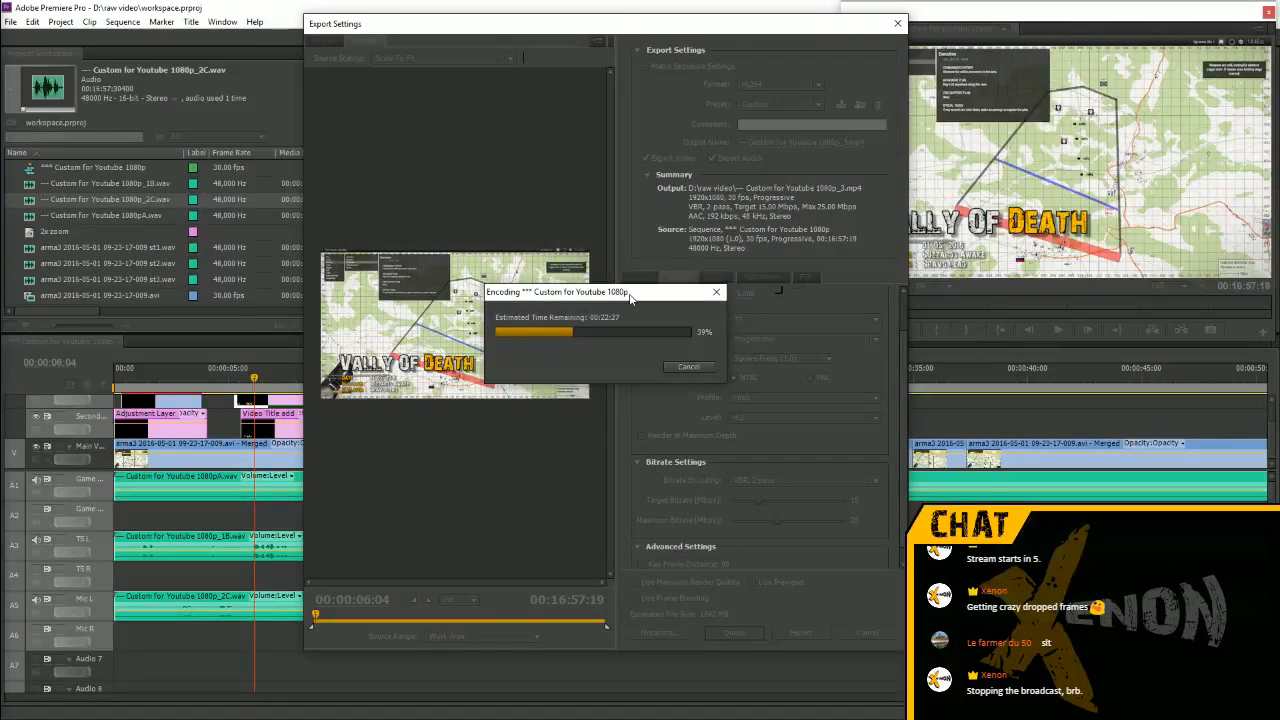